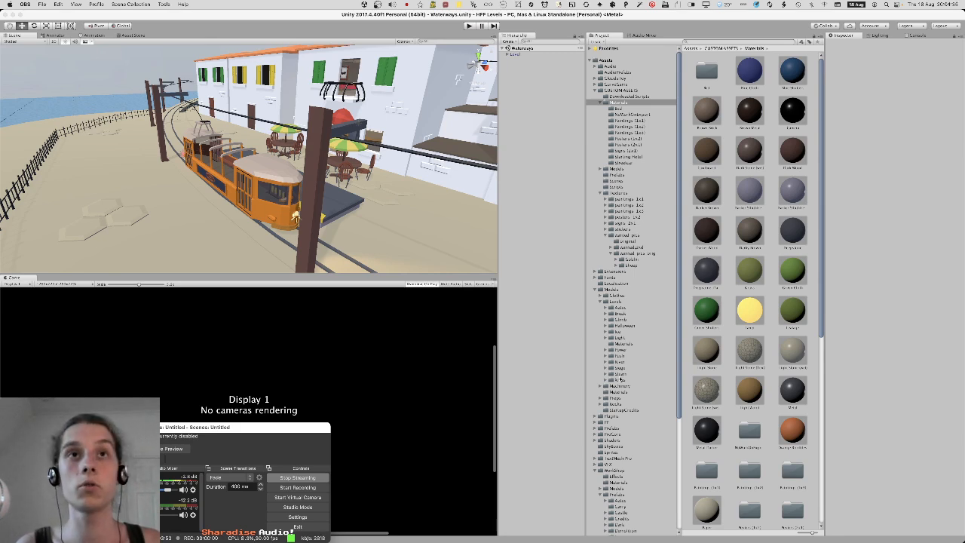
# Inspect the orange tram and its interior on the seaside street of the Waterways scene.
pyautogui.click(407, 332)
pyautogui.keyDown('alt'); pyautogui.moveTo(347, 159); pyautogui.dragTo(302, 152); pyautogui.keyUp('alt')
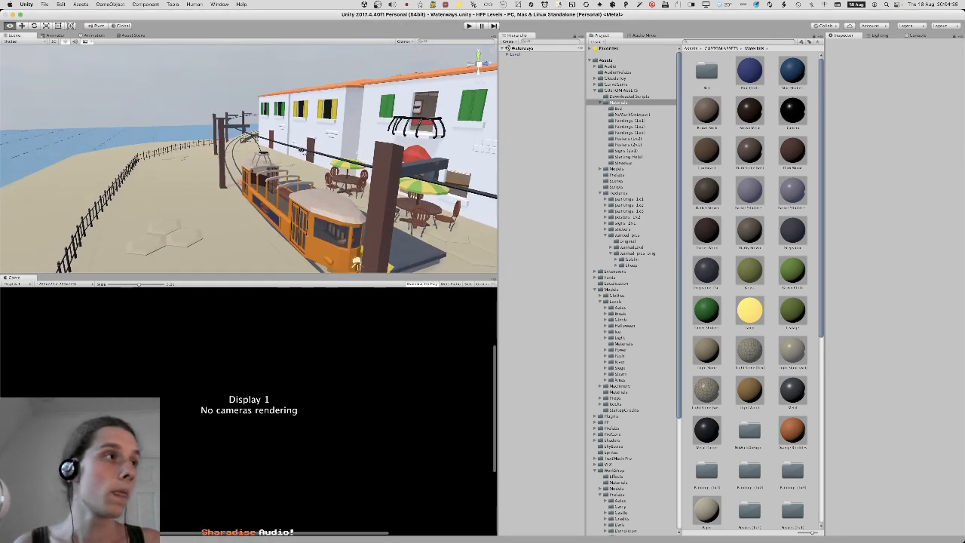
pyautogui.scroll(-10, 414, 195)
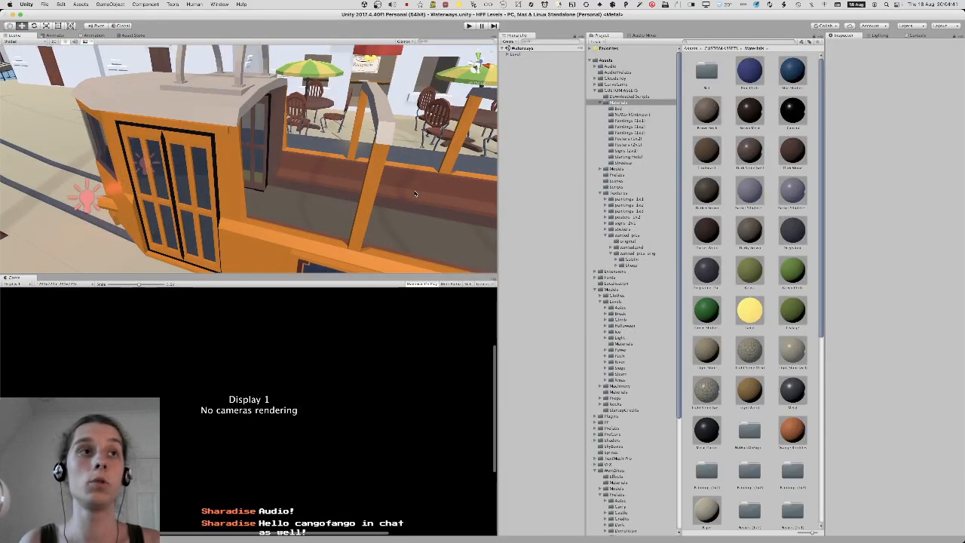
pyautogui.keyDown('alt'); pyautogui.moveTo(415, 193); pyautogui.dragTo(209, 184); pyautogui.keyUp('alt')
# Maximize the scene view, examine the whole island level from above, and restore the normal editor layout.
pyautogui.hotkey('shift', 'space')
pyautogui.scroll(-5, 207, 155)
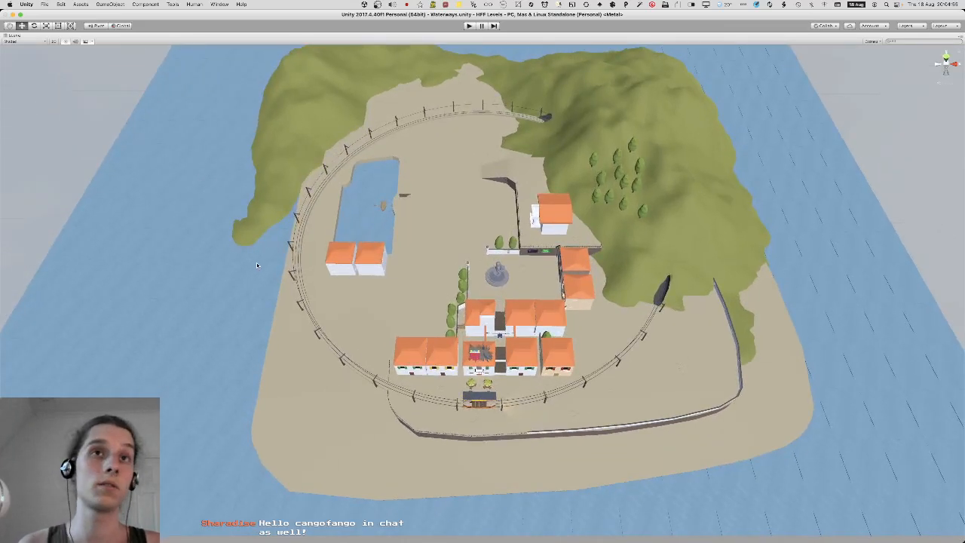
pyautogui.scroll(-3, 256, 264)
pyautogui.keyDown('alt'); pyautogui.moveTo(257, 263); pyautogui.dragTo(490, 336); pyautogui.keyUp('alt')
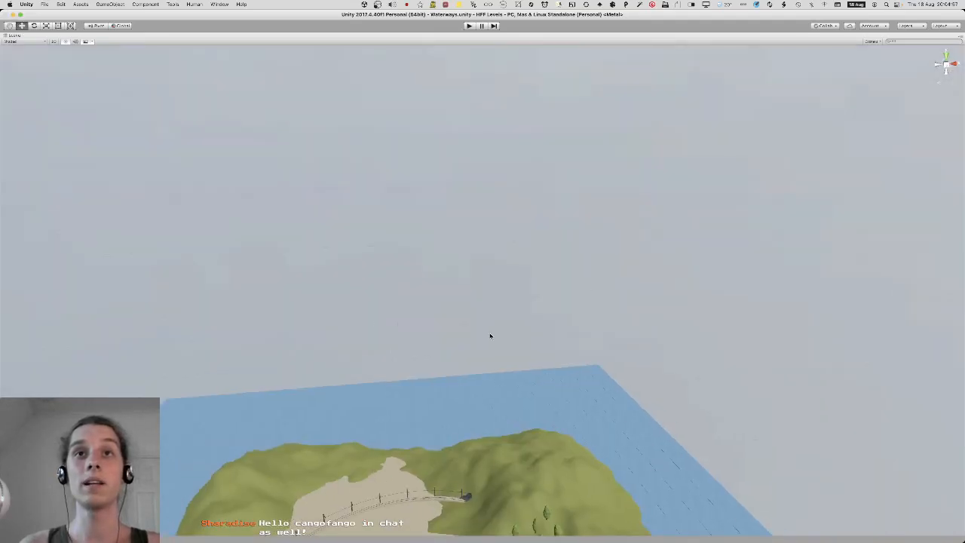
pyautogui.keyDown('alt'); pyautogui.moveTo(543, 235); pyautogui.dragTo(223, 313); pyautogui.keyUp('alt')
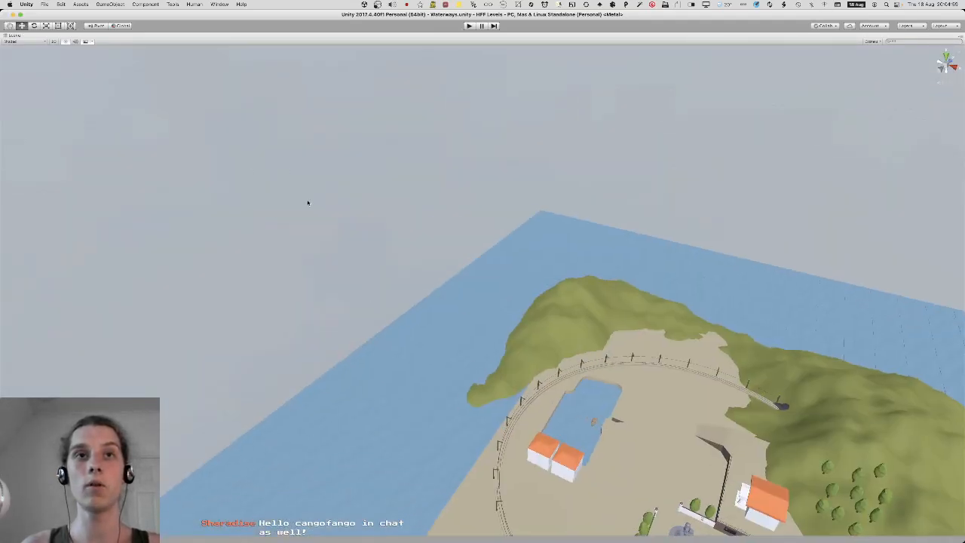
pyautogui.keyDown('alt'); pyautogui.moveTo(346, 216); pyautogui.dragTo(407, 365); pyautogui.keyUp('alt')
pyautogui.keyDown('alt'); pyautogui.moveTo(445, 234); pyautogui.dragTo(426, 149); pyautogui.keyUp('alt')
pyautogui.hotkey('shift', 'space')
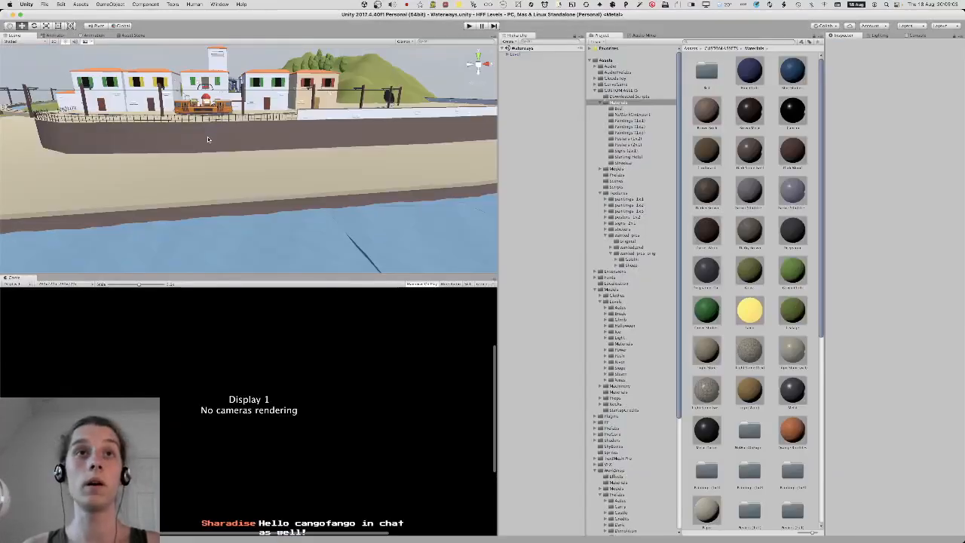
# Examine the village houses, focusing on the broken roof and the tower behind it.
pyautogui.keyDown('alt'); pyautogui.moveTo(209, 138); pyautogui.dragTo(209, 106); pyautogui.keyUp('alt')
pyautogui.press('e')
pyautogui.press('w')
pyautogui.moveTo(209, 106); pyautogui.dragTo(232, 165, button='right')
pyautogui.press('w')
pyautogui.press('e')
pyautogui.moveTo(241, 541)
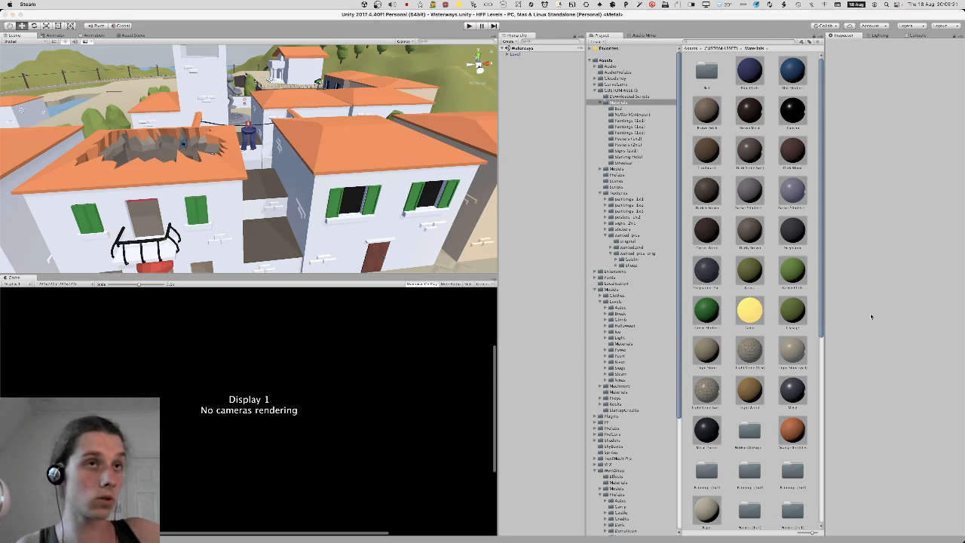
pyautogui.click(469, 265)
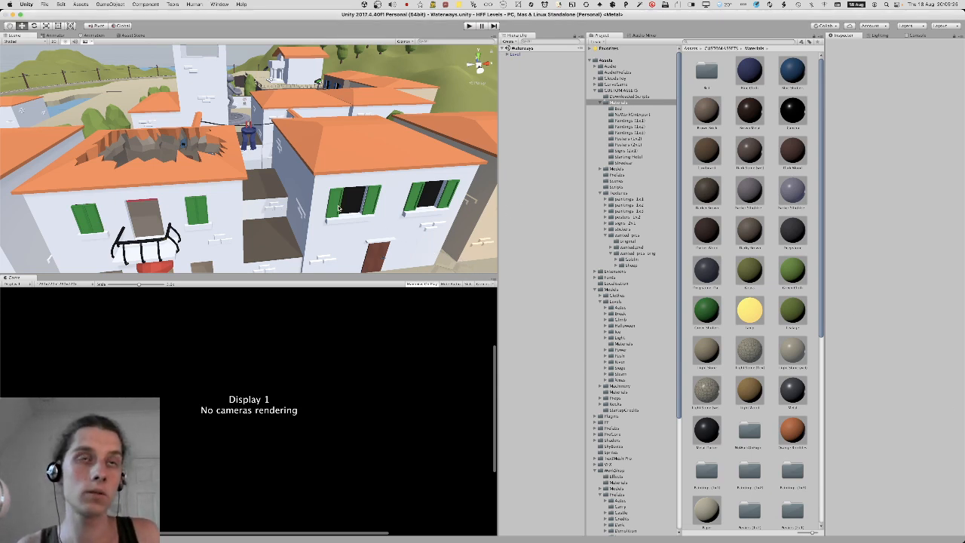
pyautogui.moveTo(339, 210); pyautogui.dragTo(349, 178, button='right')
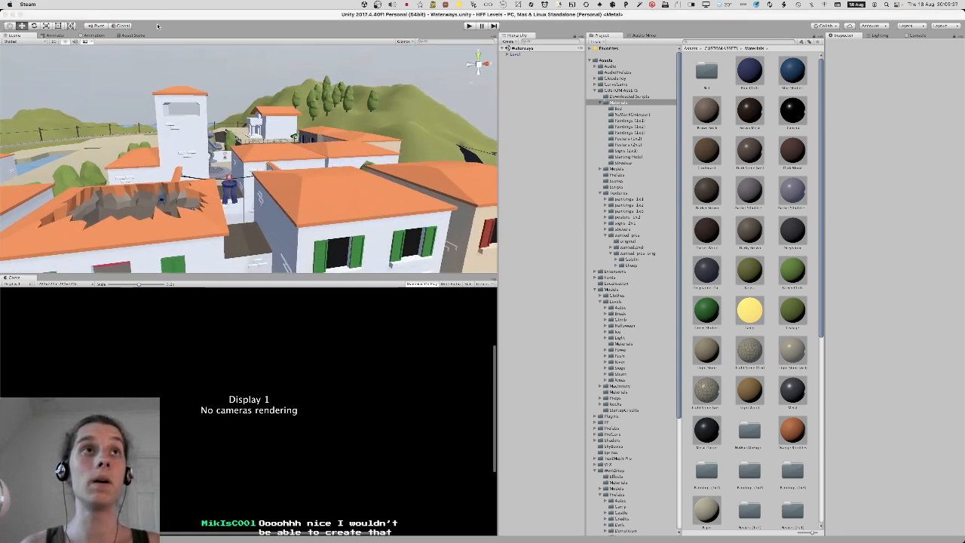
pyautogui.click(157, 26)
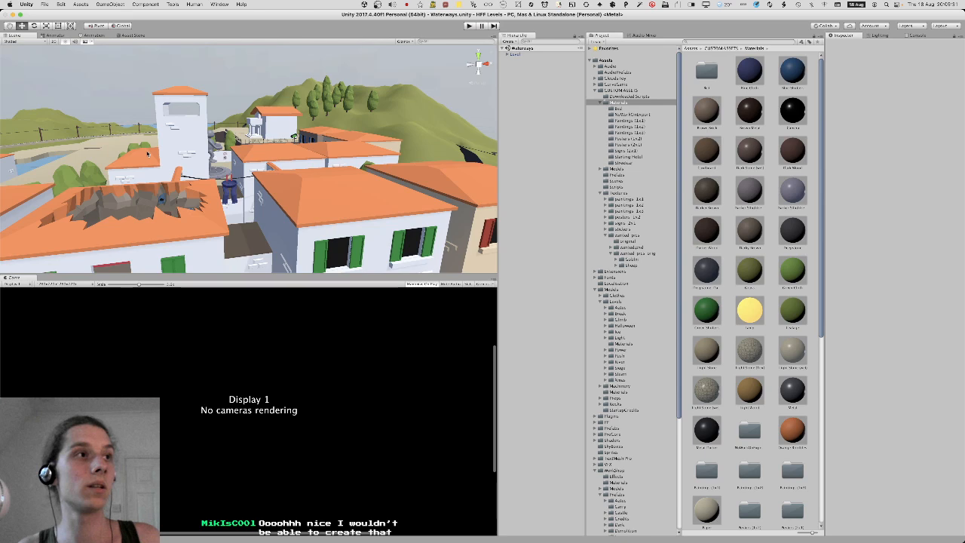
# Inspect the fountain statue in the walled square and its surroundings.
pyautogui.moveTo(281, 104); pyautogui.dragTo(328, 86, button='right')
pyautogui.moveTo(221, 129); pyautogui.dragTo(283, 157, button='right')
pyautogui.press('w')
pyautogui.press('s')
pyautogui.press('a')
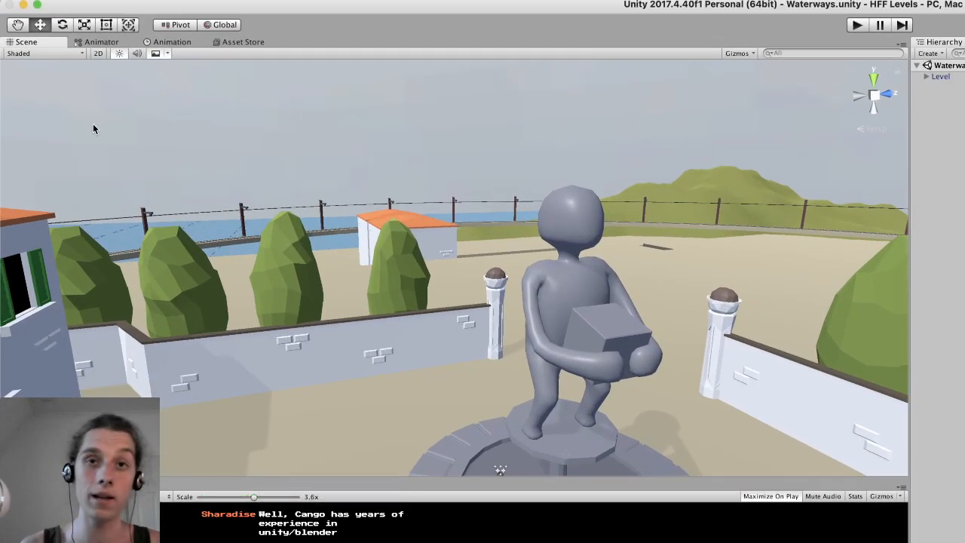
pyautogui.moveTo(211, 185); pyautogui.dragTo(623, 227, button='right')
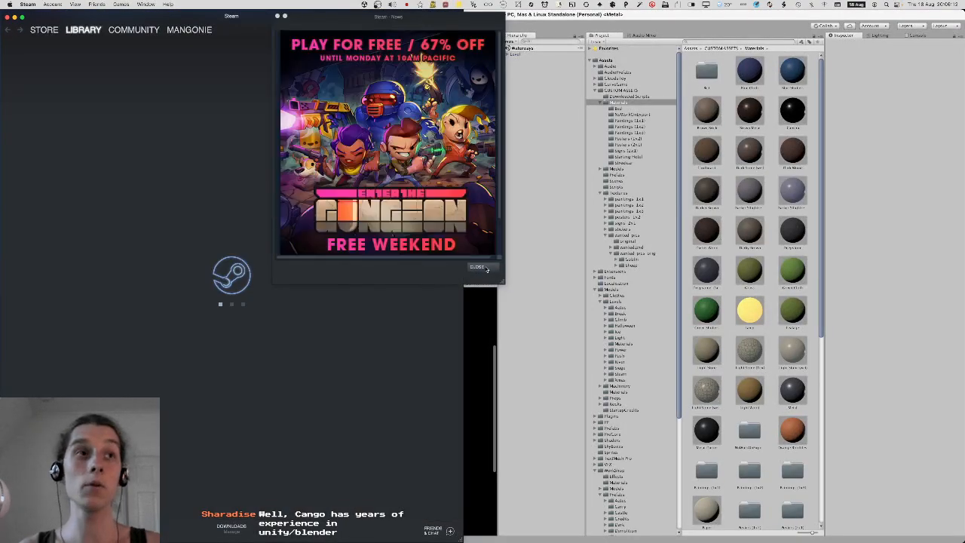
# Dismiss Steam's Enter the Gungeon promotion and return to the Unity scene.
pyautogui.click(485, 268)
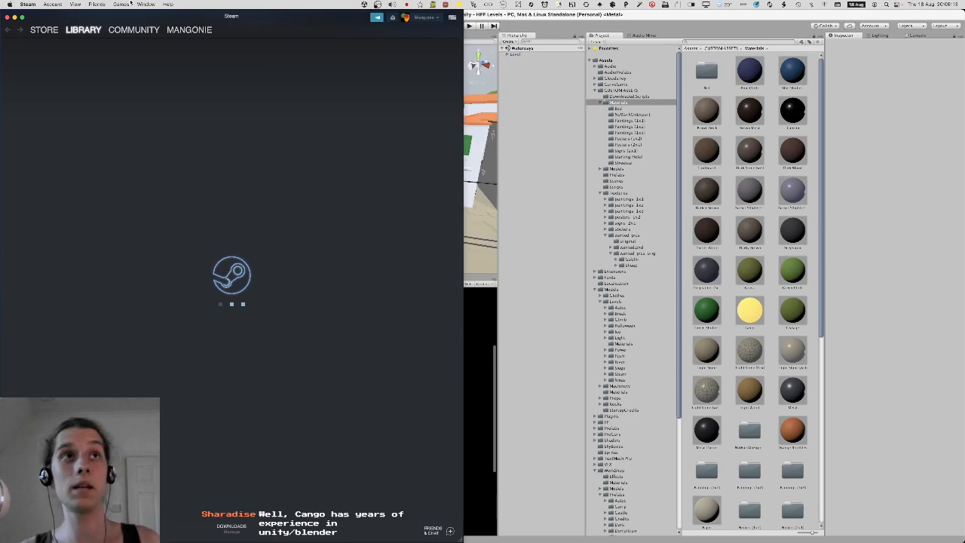
pyautogui.click(928, 101)
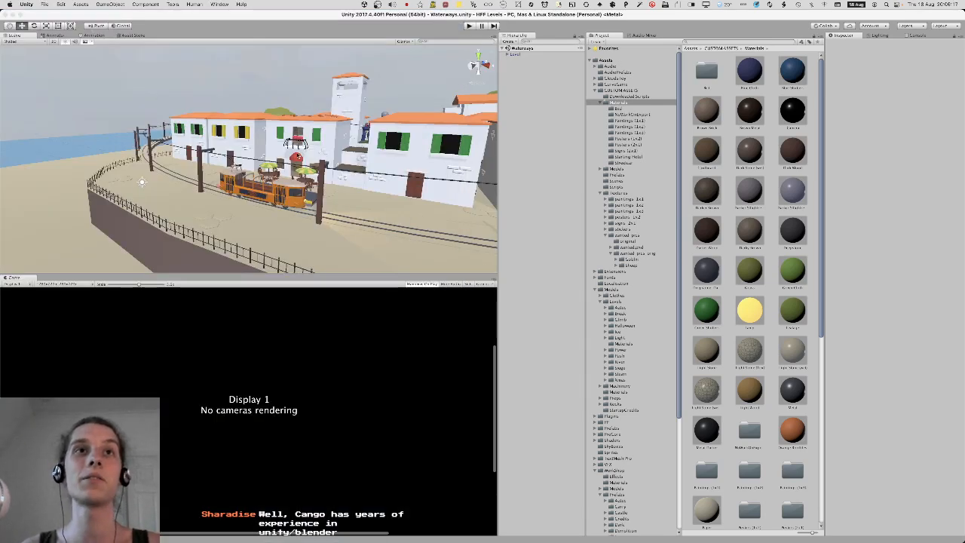
pyautogui.moveTo(299, 157); pyautogui.dragTo(216, 131, button='right')
pyautogui.press('w')
# Switch to Steam, move its window clear of the scene view, and launch Human: Fall Flat from the library.
pyautogui.press('super+Tab')
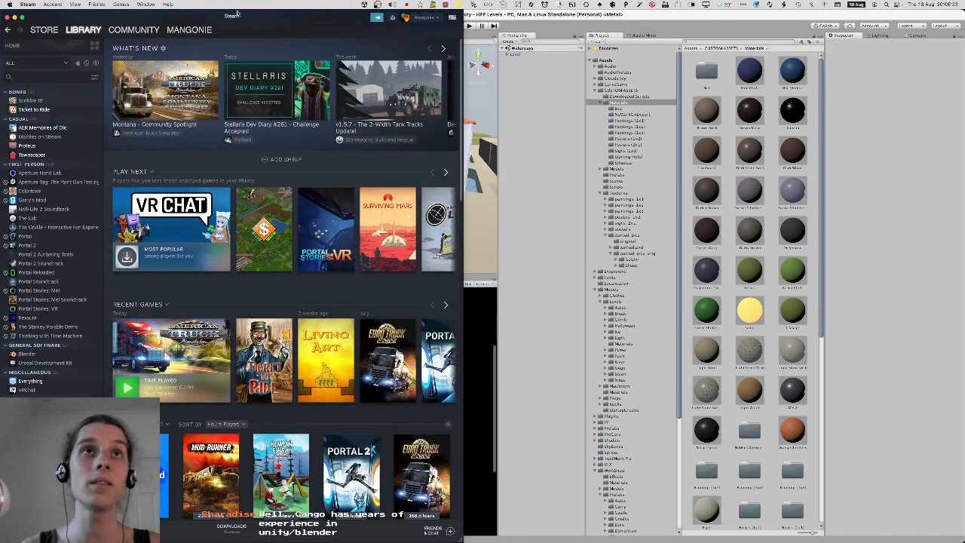
pyautogui.moveTo(235, 15); pyautogui.dragTo(612, 15)
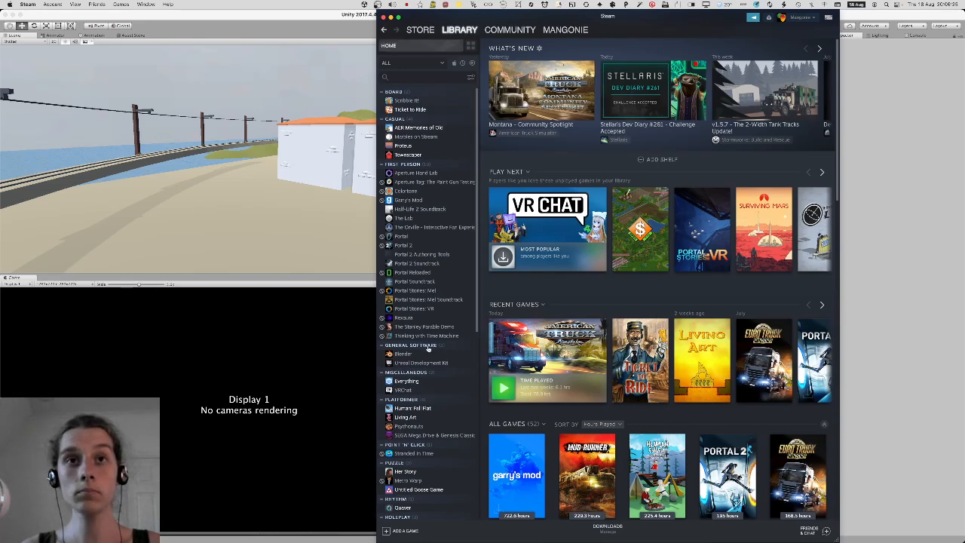
pyautogui.scroll(-3, 424, 390)
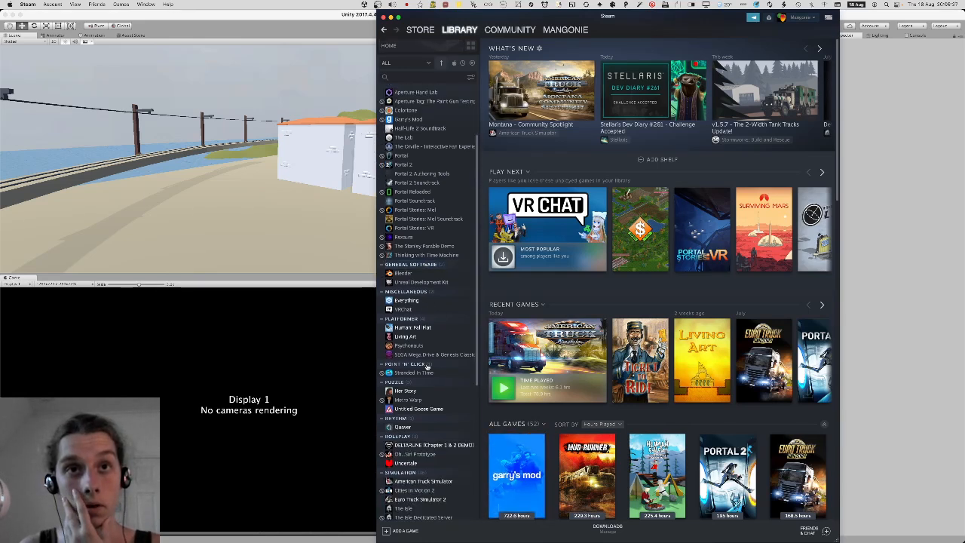
pyautogui.click(428, 328)
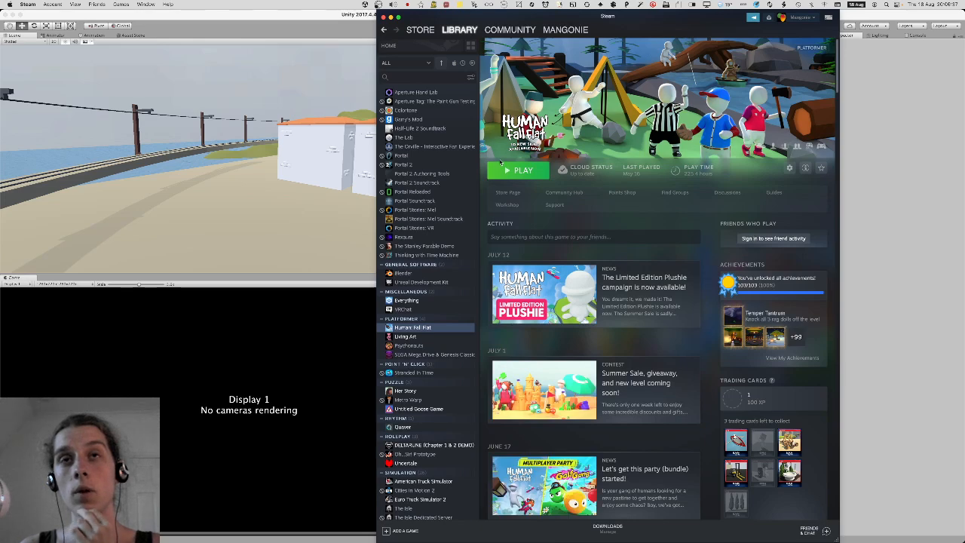
pyautogui.click(505, 169)
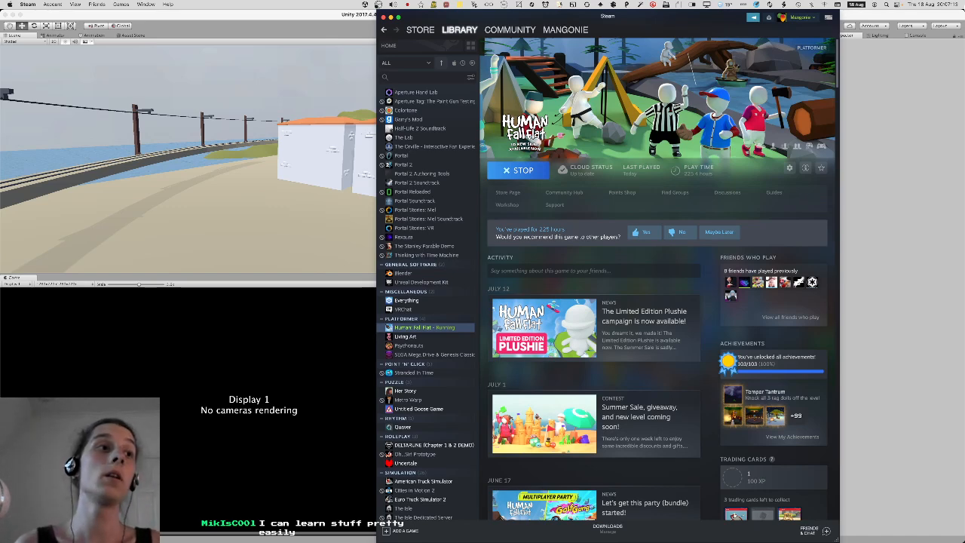
# Return to Unity and examine the promenade with the tram and café tables.
pyautogui.click(959, 109)
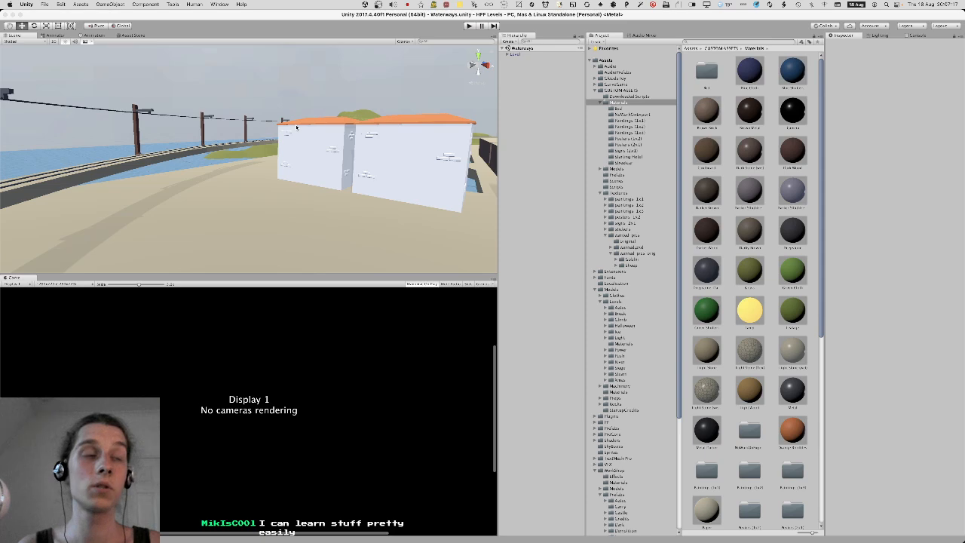
pyautogui.moveTo(297, 127); pyautogui.dragTo(297, 129, button='right')
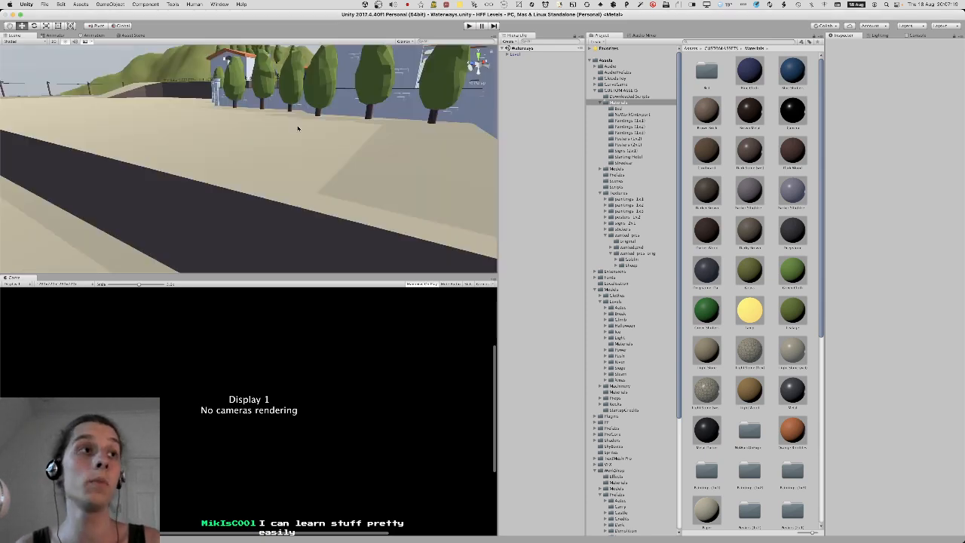
pyautogui.moveTo(298, 129); pyautogui.dragTo(308, 104, button='right')
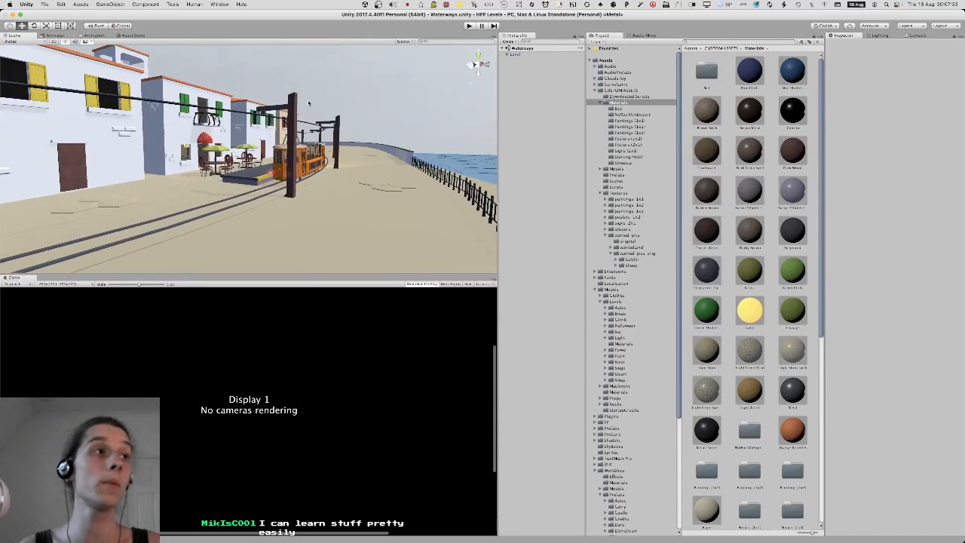
# Switch to the running Human: Fall Flat game and continue past its title screen.
pyautogui.hotkey('ctrl', 'Right')
pyautogui.press('F2')
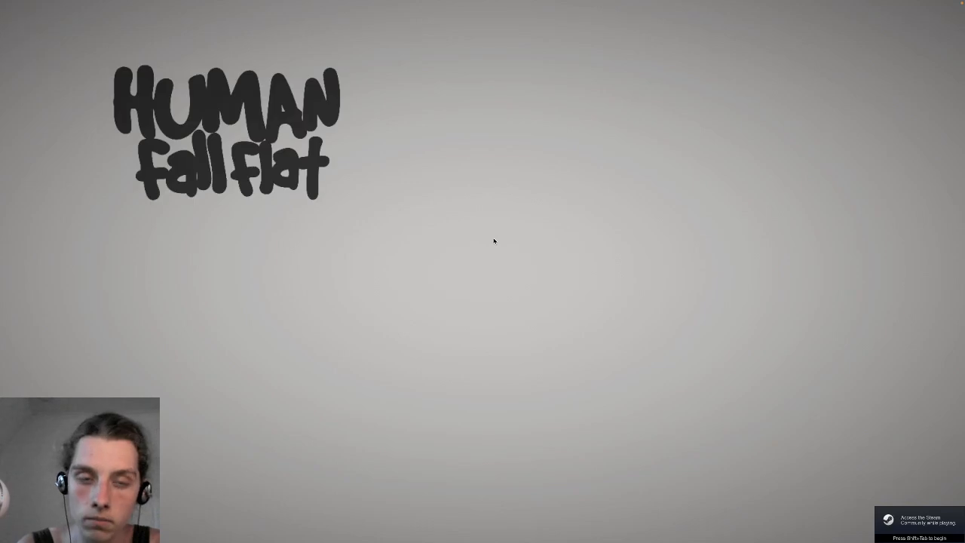
pyautogui.press('super+Tab')
pyautogui.press('super+Tab')
pyautogui.press('super+Tab')
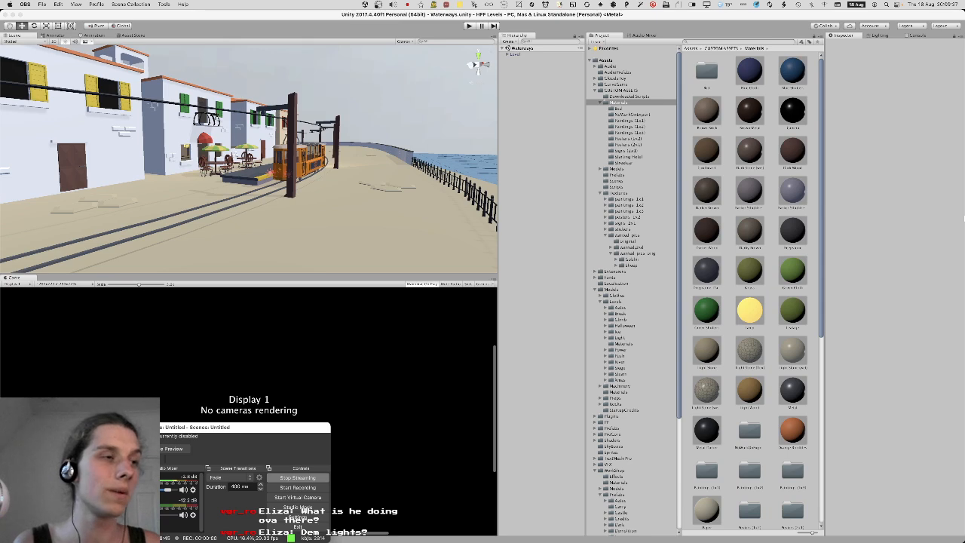
pyautogui.hotkey('ctrl', 'Right')
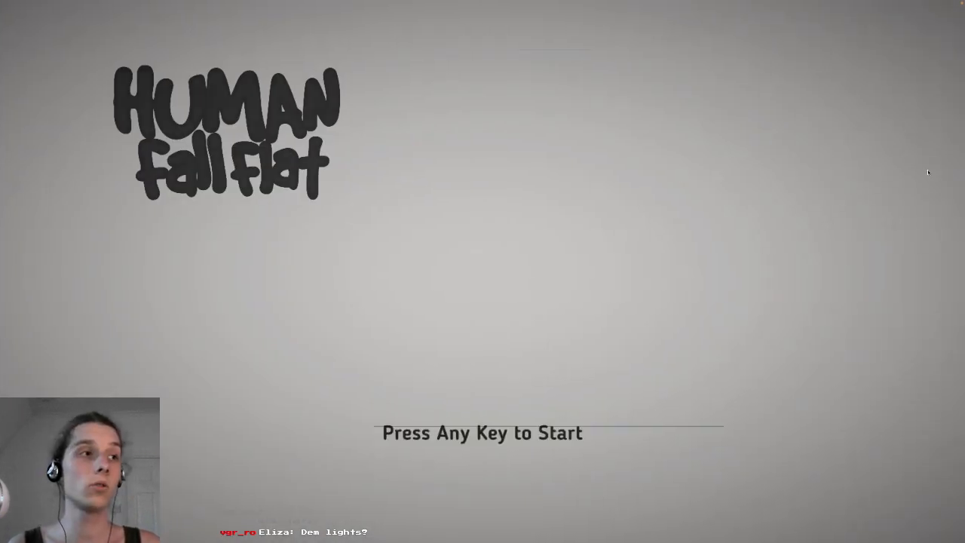
pyautogui.press('space')
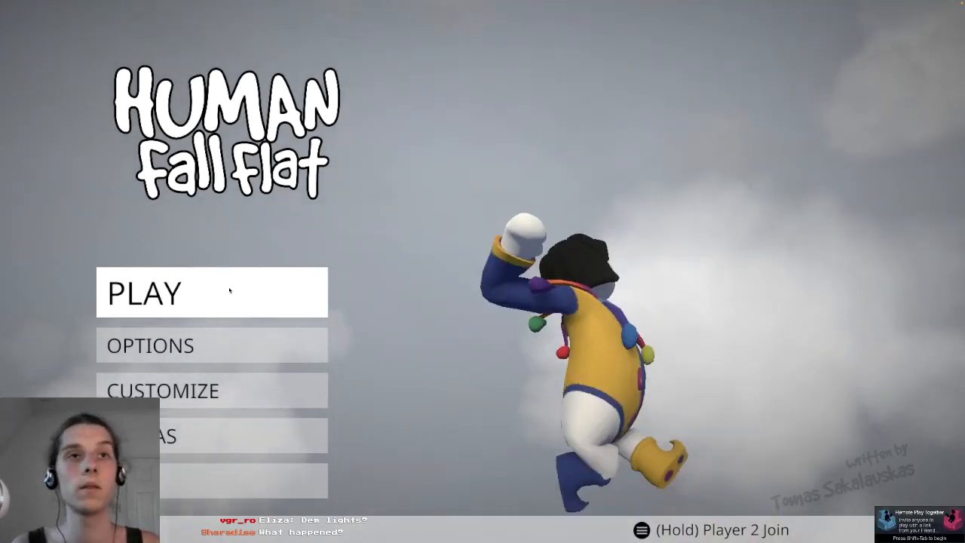
# Start a local game and load the Waterways level from the local levels.
pyautogui.click(230, 286)
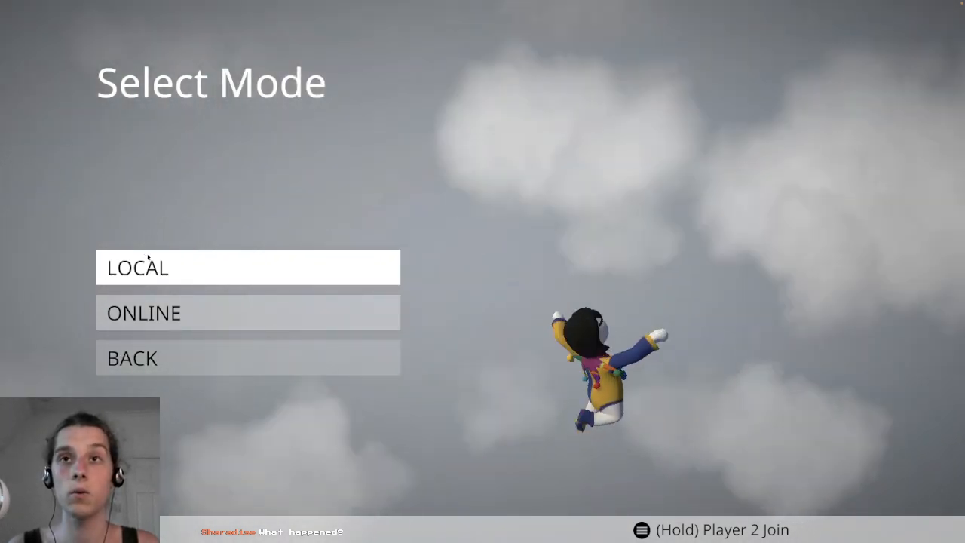
pyautogui.click(148, 257)
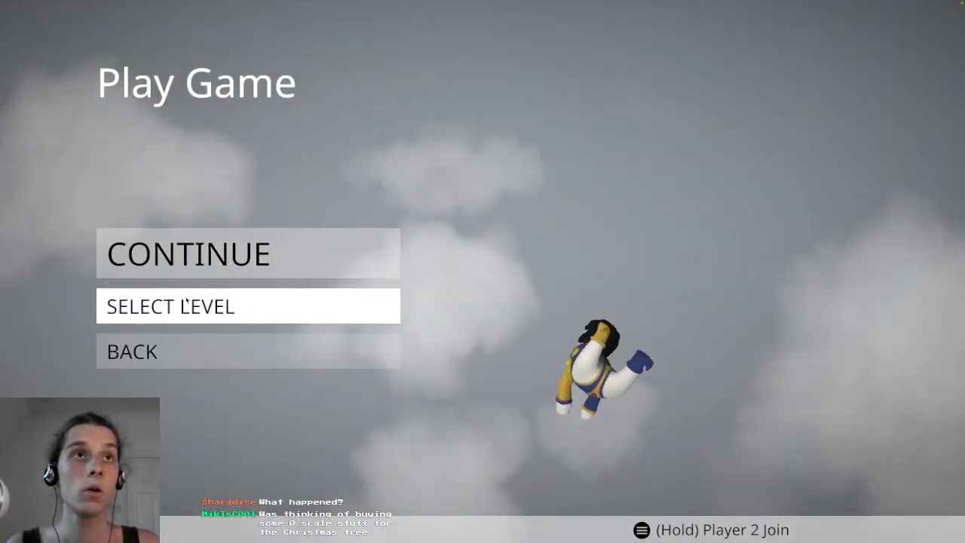
pyautogui.click(186, 302)
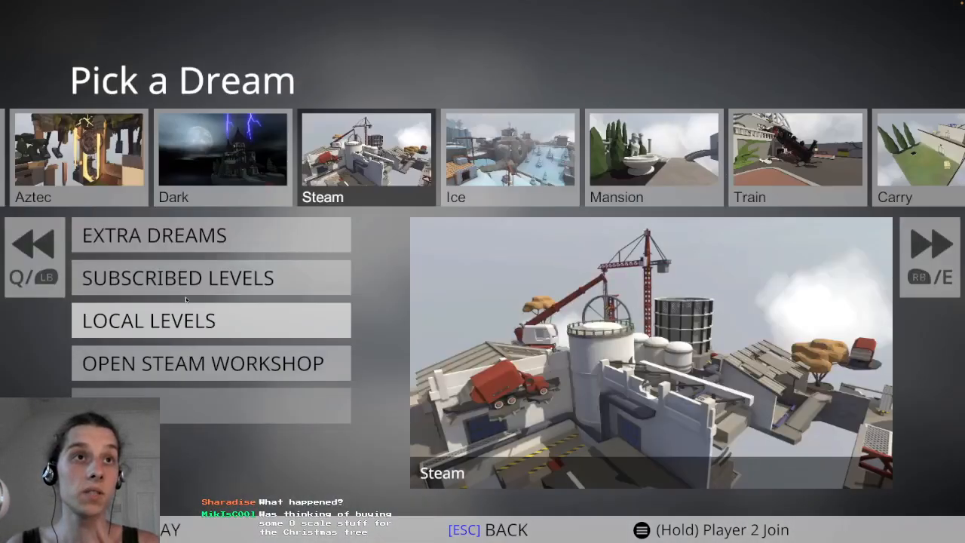
pyautogui.click(181, 303)
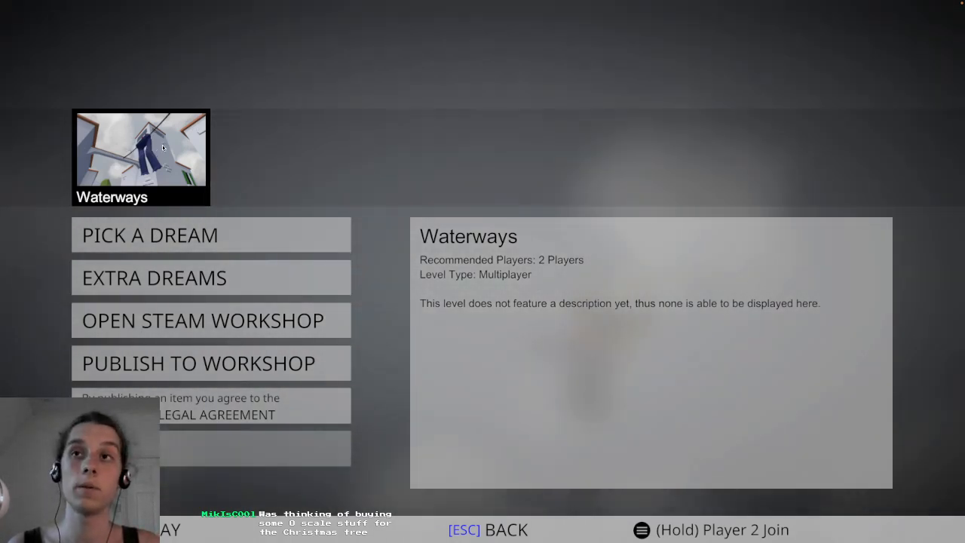
pyautogui.click(162, 145)
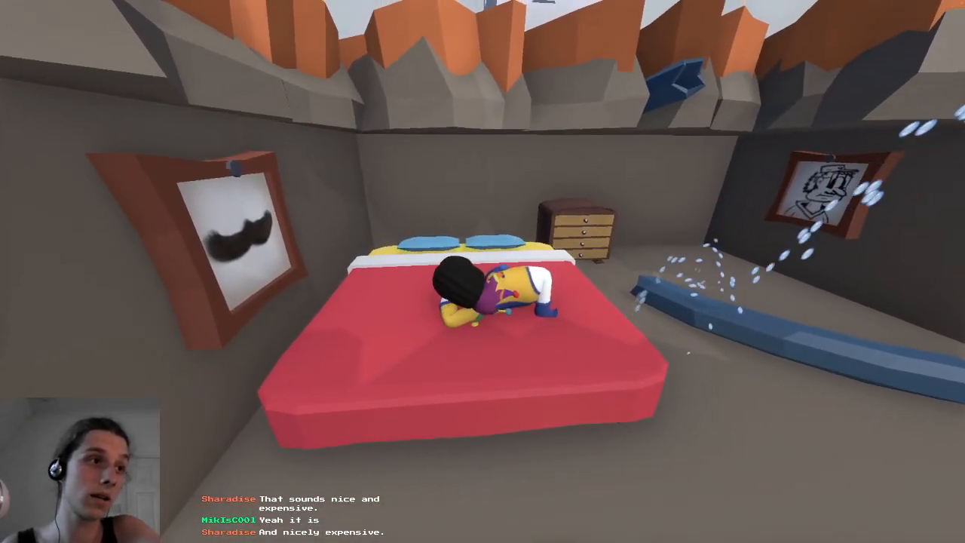
pyautogui.press('w')
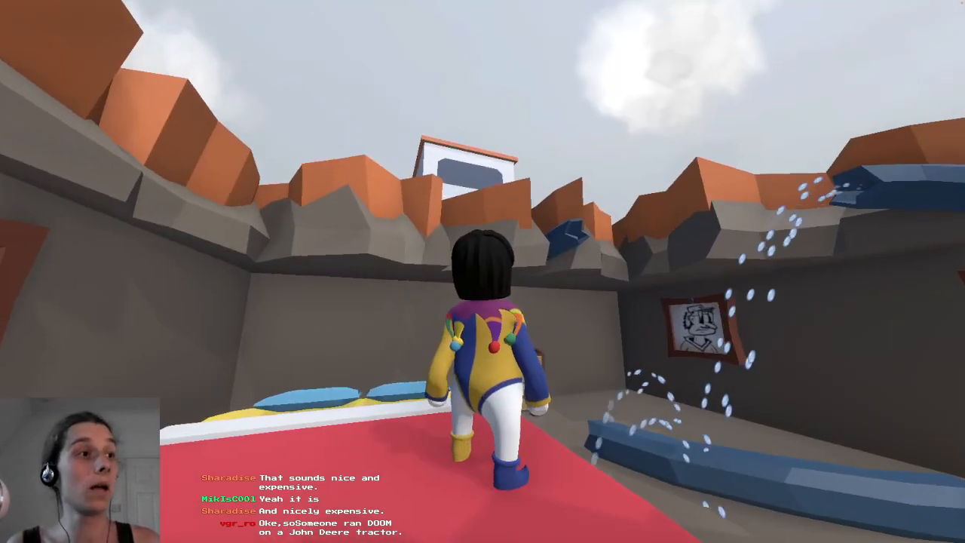
pyautogui.press('w')
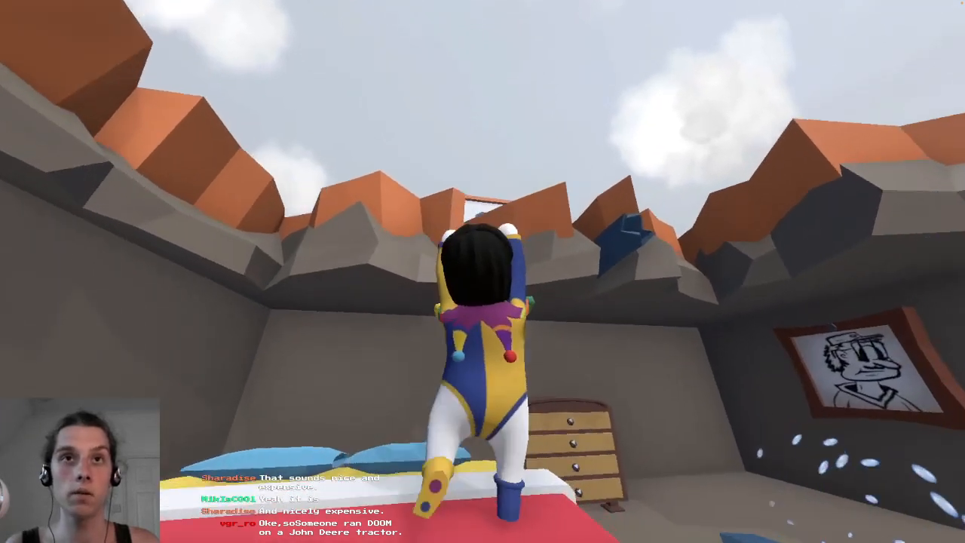
pyautogui.press('space')
pyautogui.press('w')
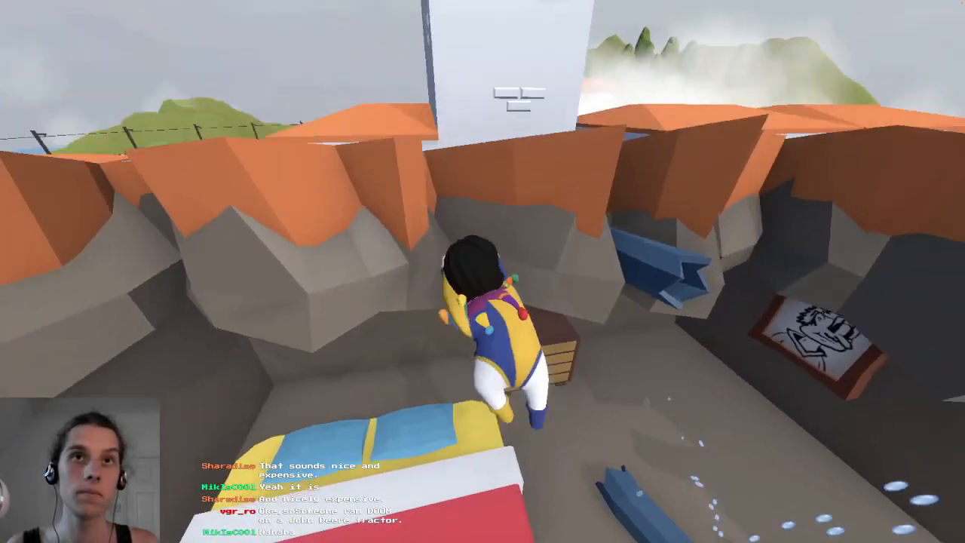
pyautogui.press('space')
pyautogui.press('w')
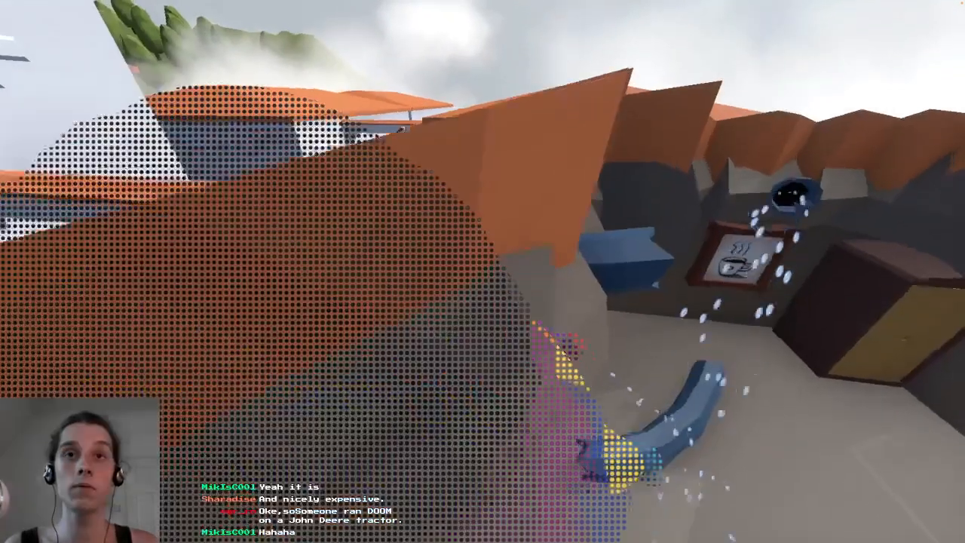
pyautogui.press('s')
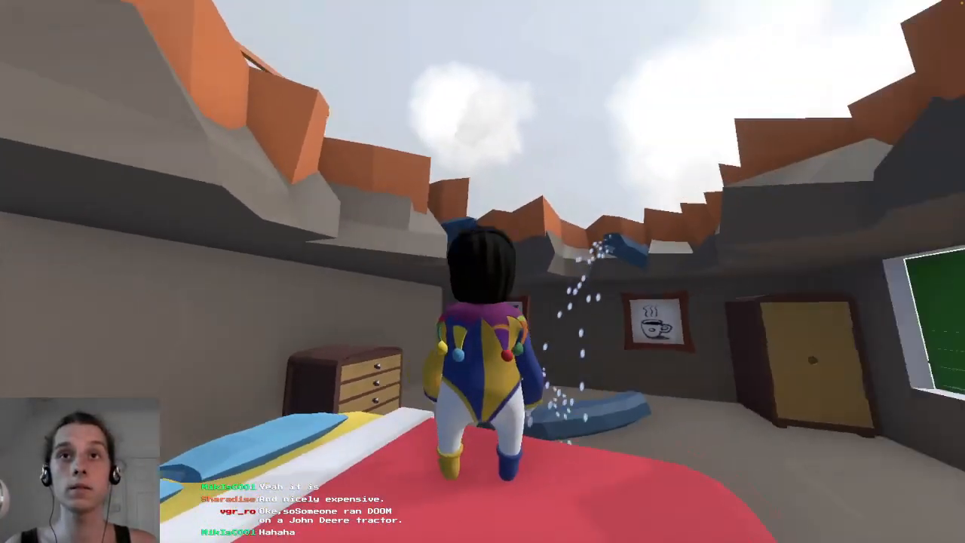
pyautogui.press('w')
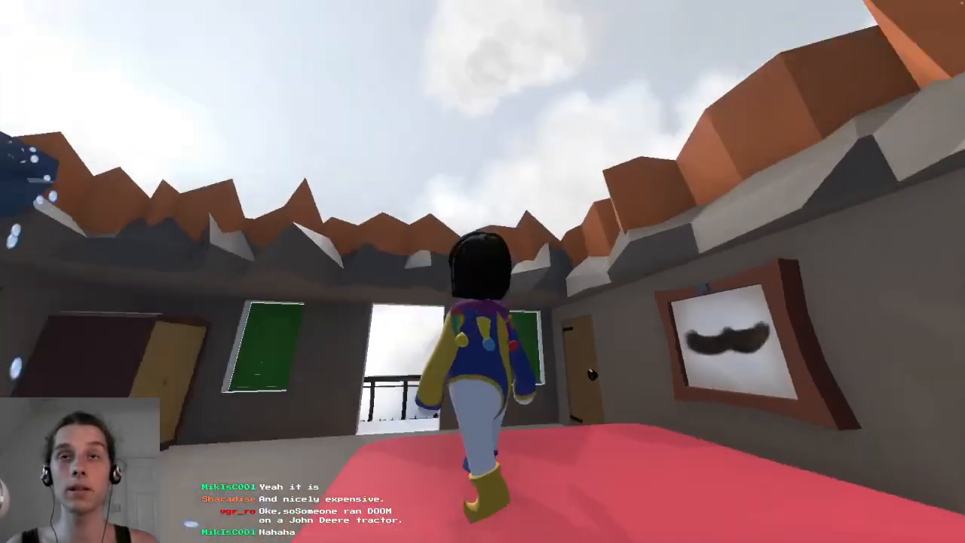
pyautogui.press('w')
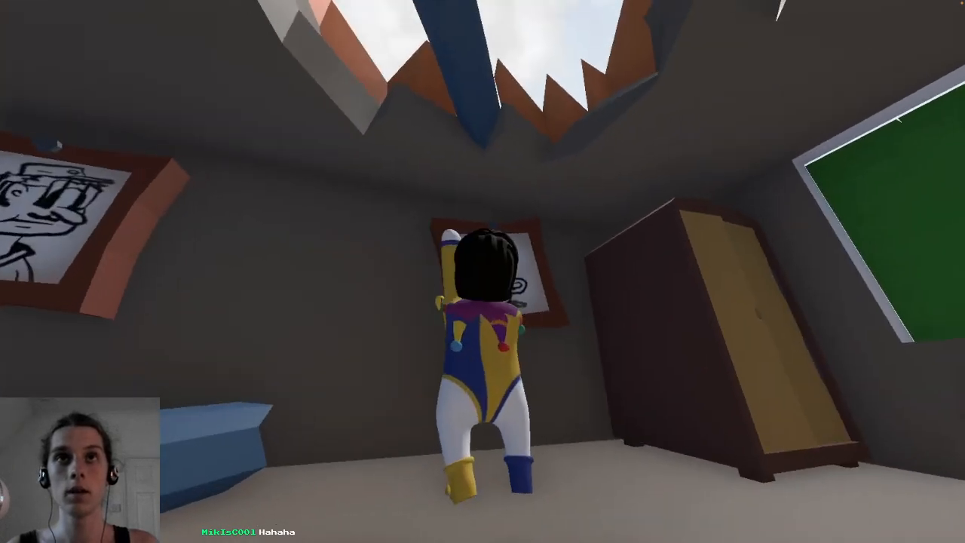
pyautogui.press('w')
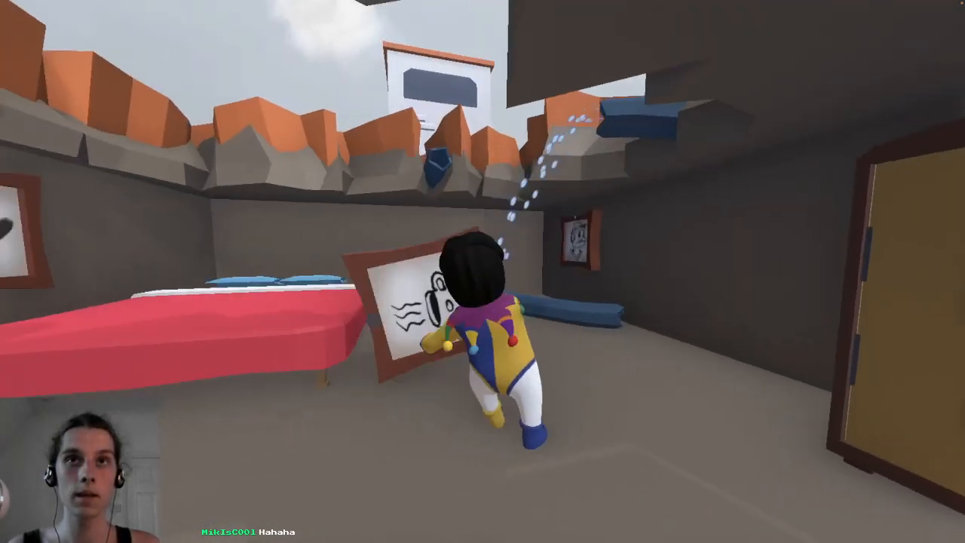
pyautogui.press('w')
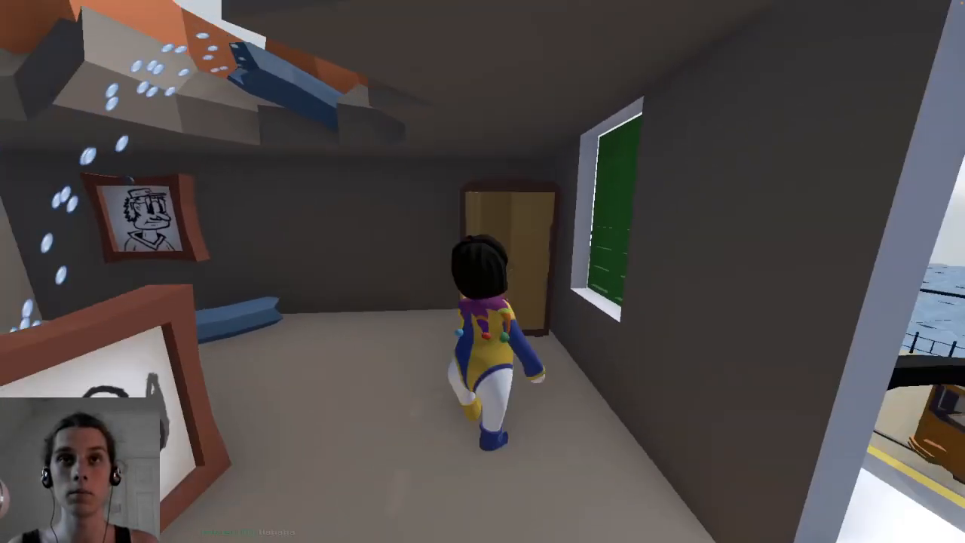
pyautogui.press('w')
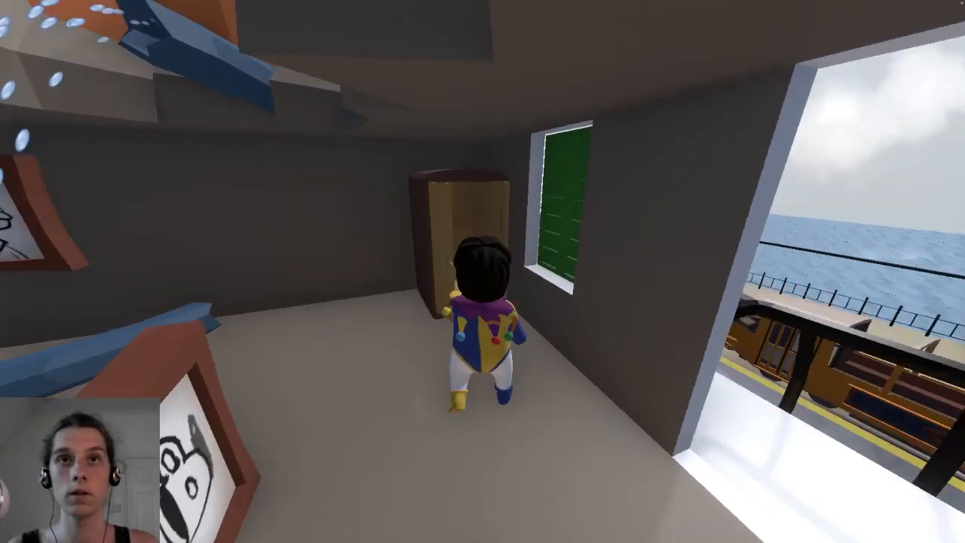
pyautogui.press('w')
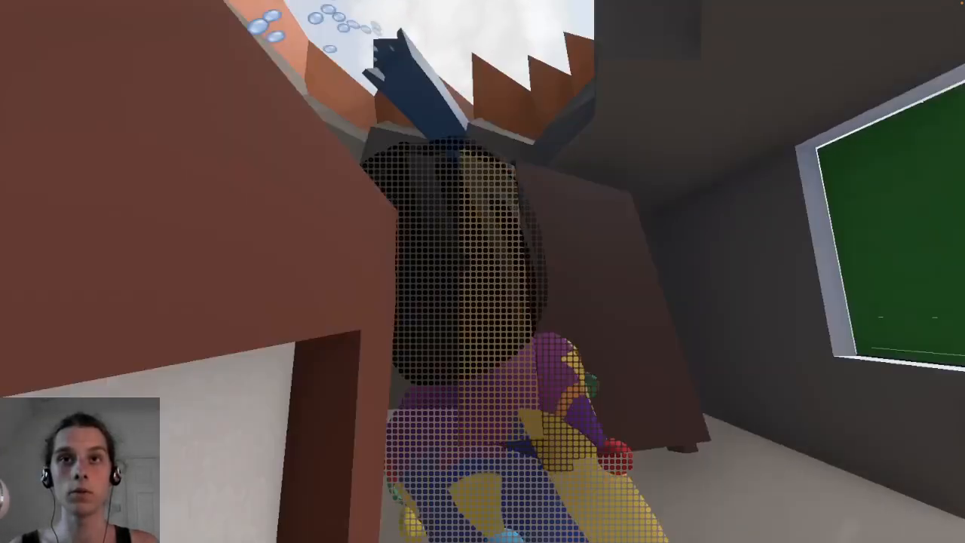
pyautogui.press('w')
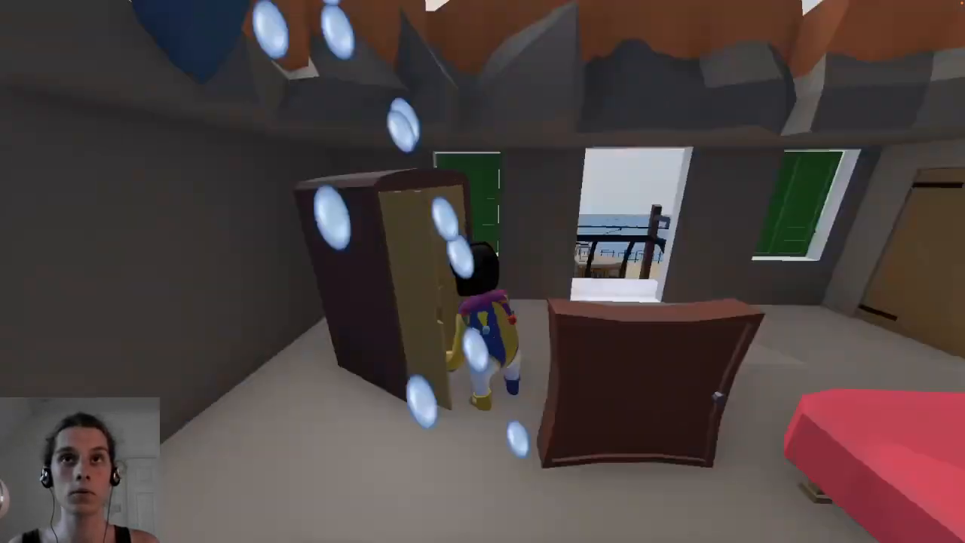
pyautogui.press('w')
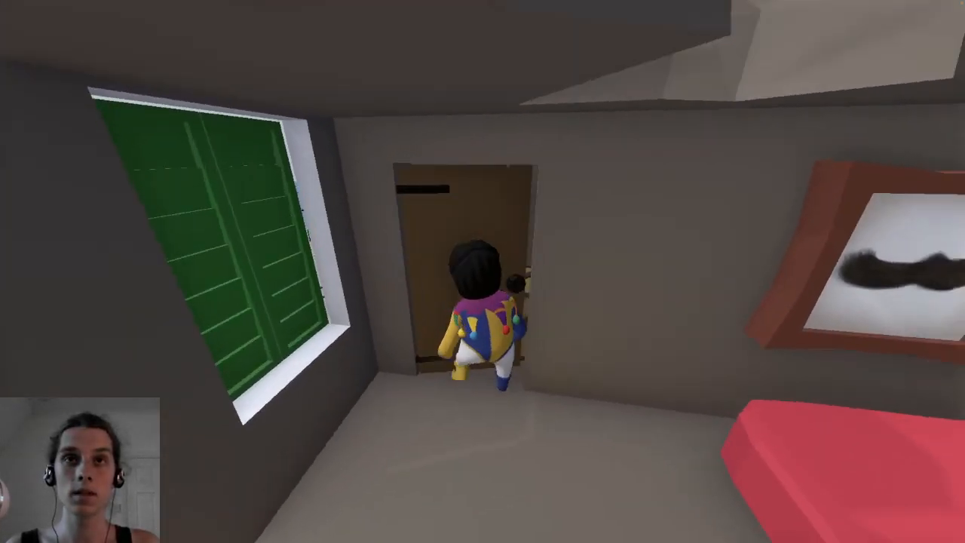
pyautogui.press('w')
pyautogui.press('w')
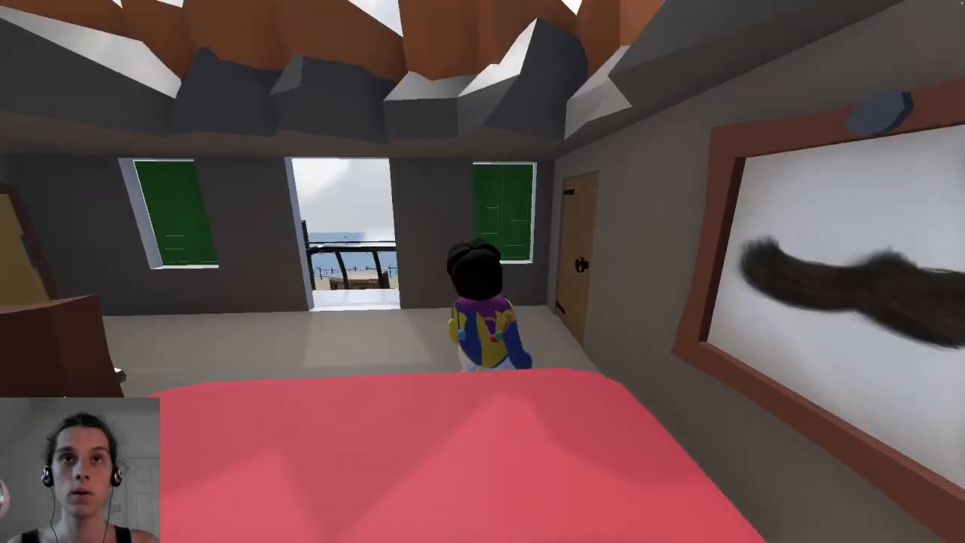
pyautogui.press('w')
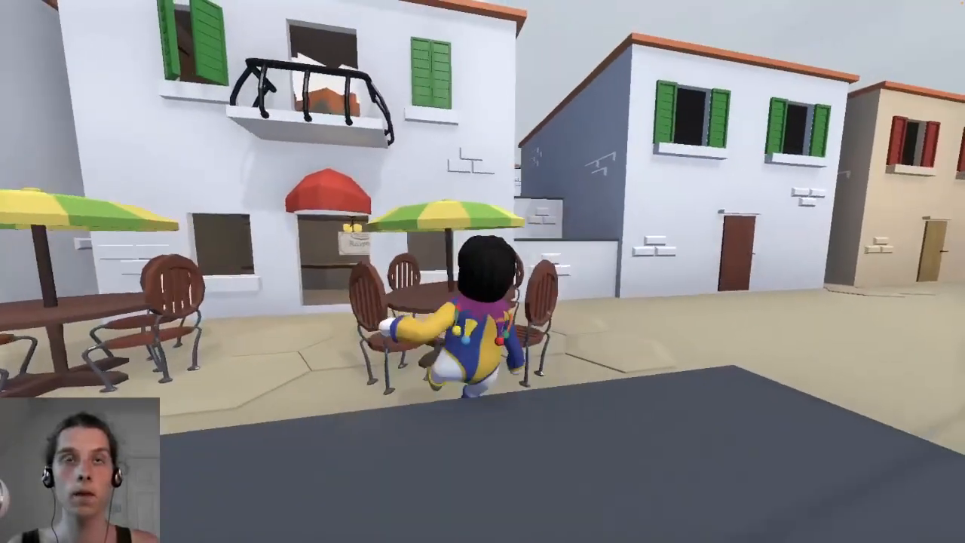
pyautogui.press('w')
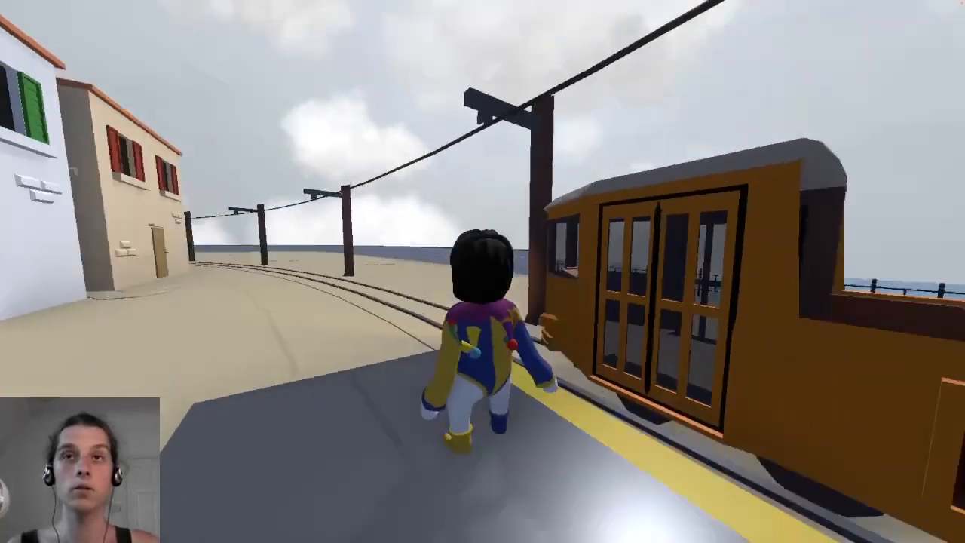
pyautogui.press('w')
pyautogui.press('w')
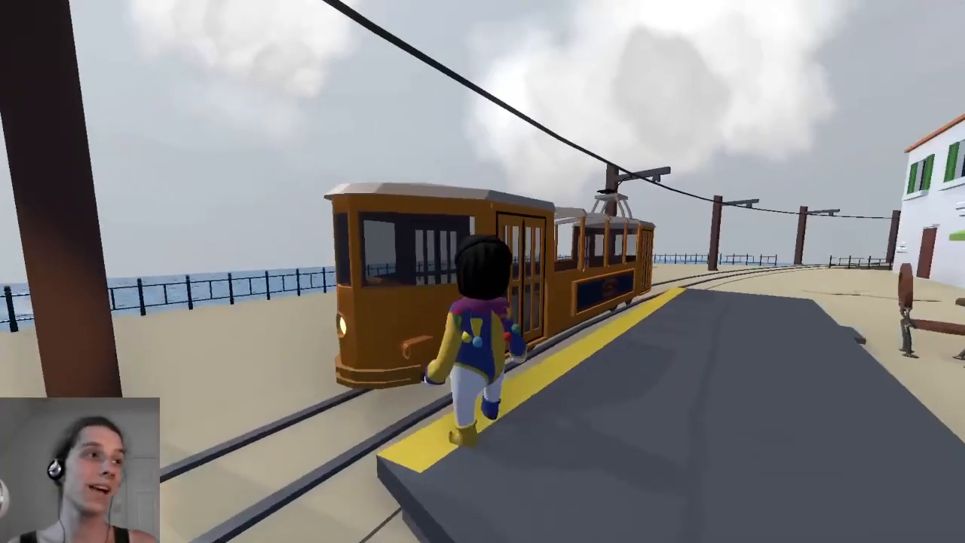
pyautogui.press('w')
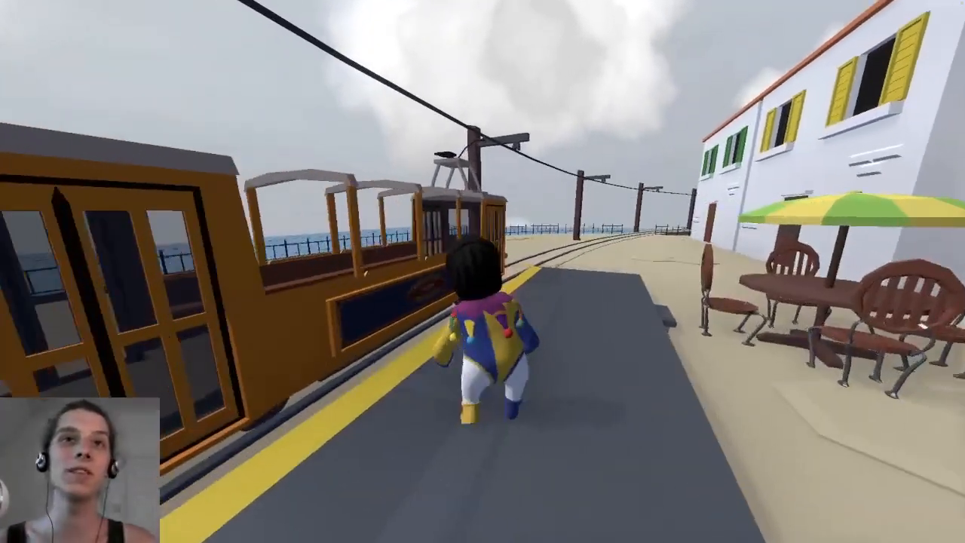
pyautogui.press('w')
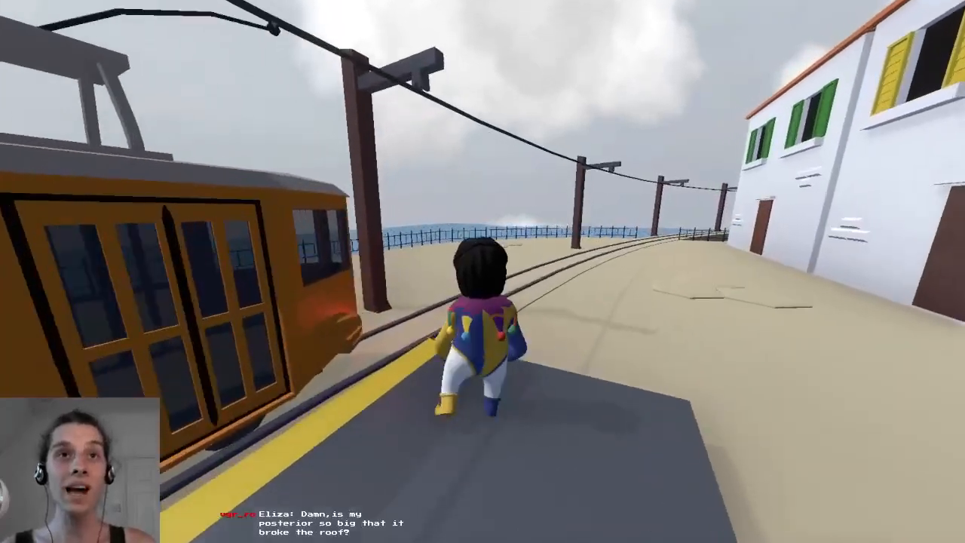
pyautogui.press('w')
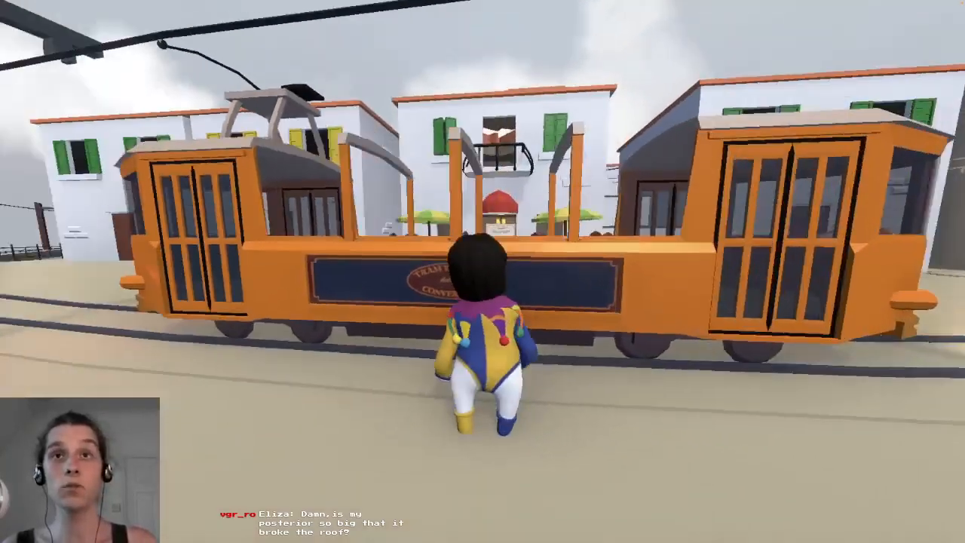
pyautogui.press('w')
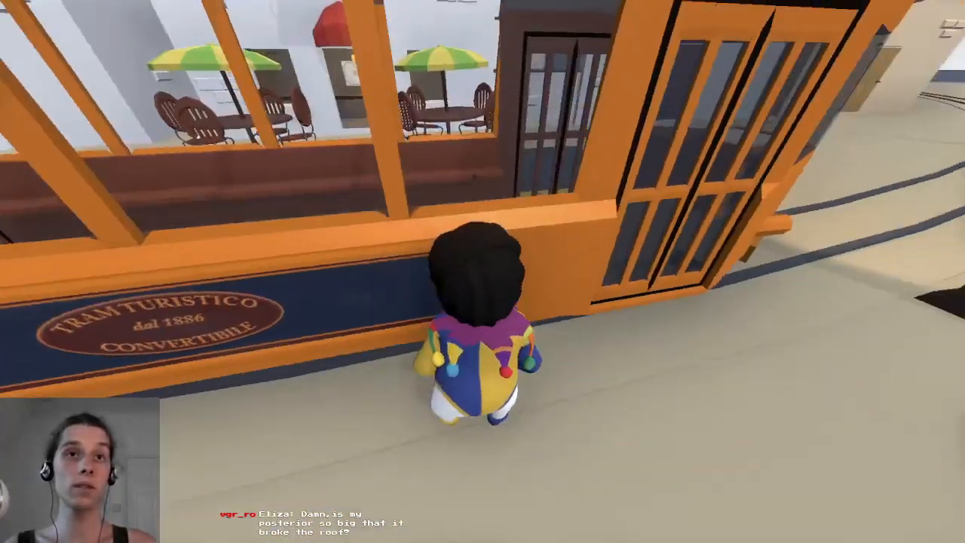
pyautogui.press('w')
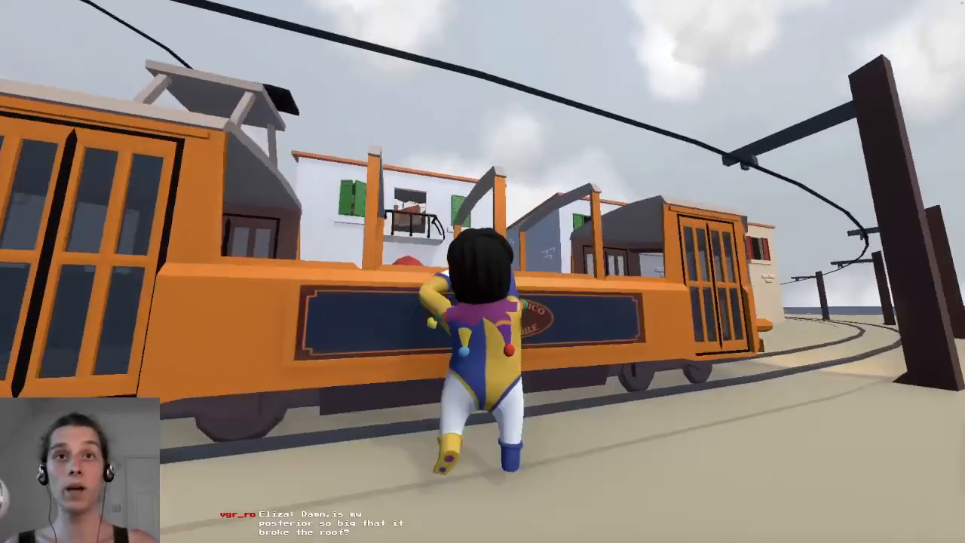
pyautogui.press('space')
pyautogui.press('space')
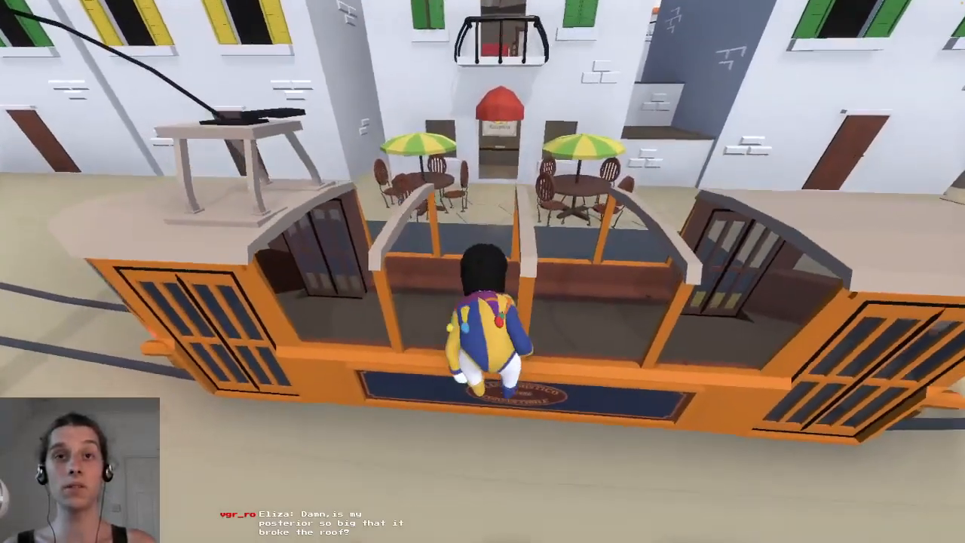
pyautogui.press('w')
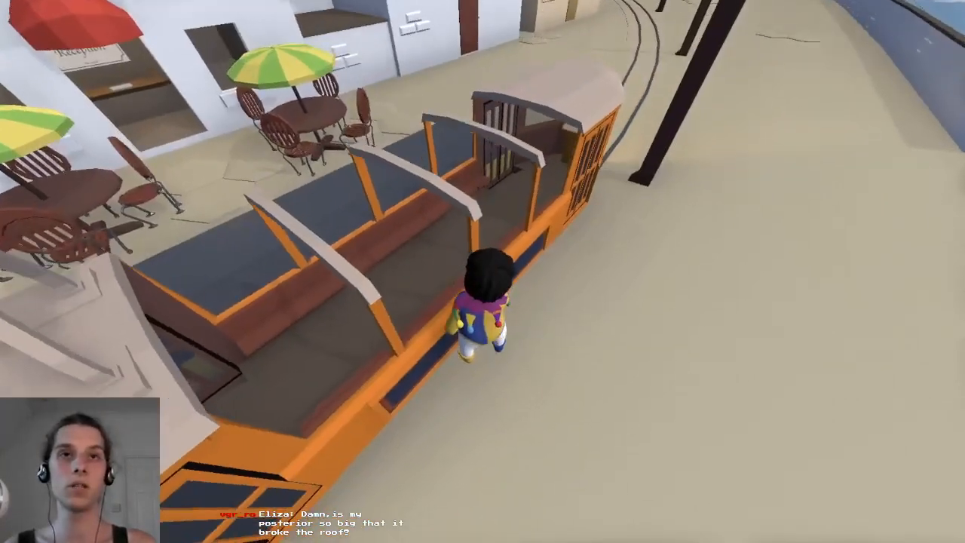
pyautogui.press('w')
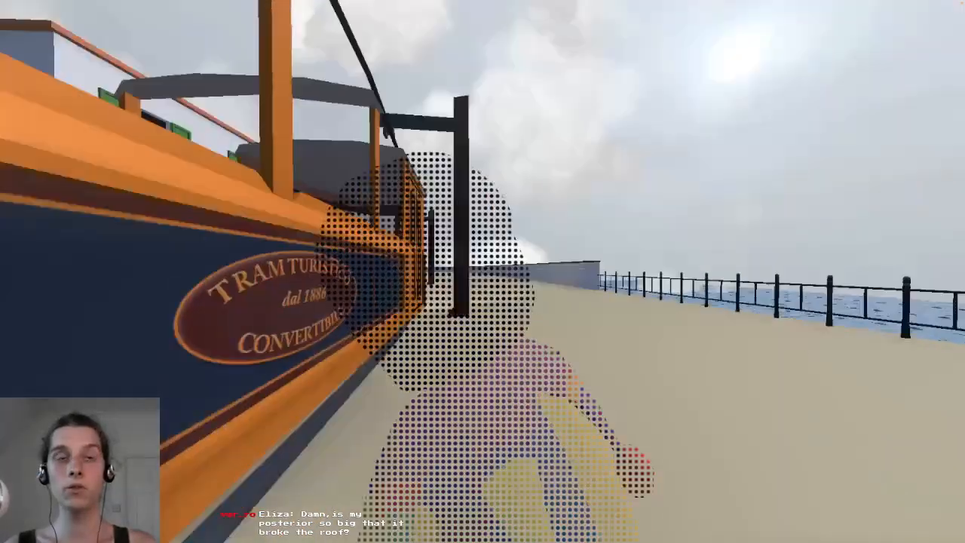
pyautogui.press('w')
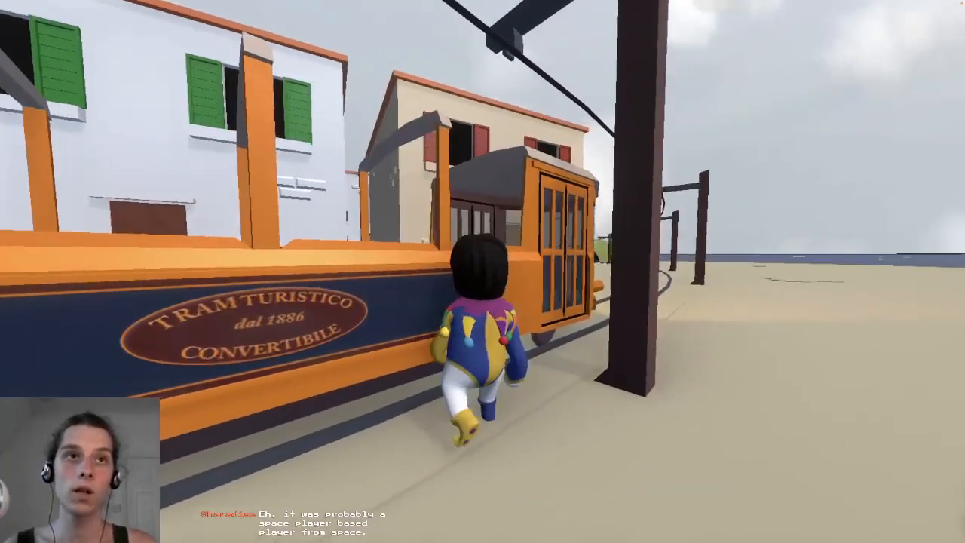
pyautogui.press('w')
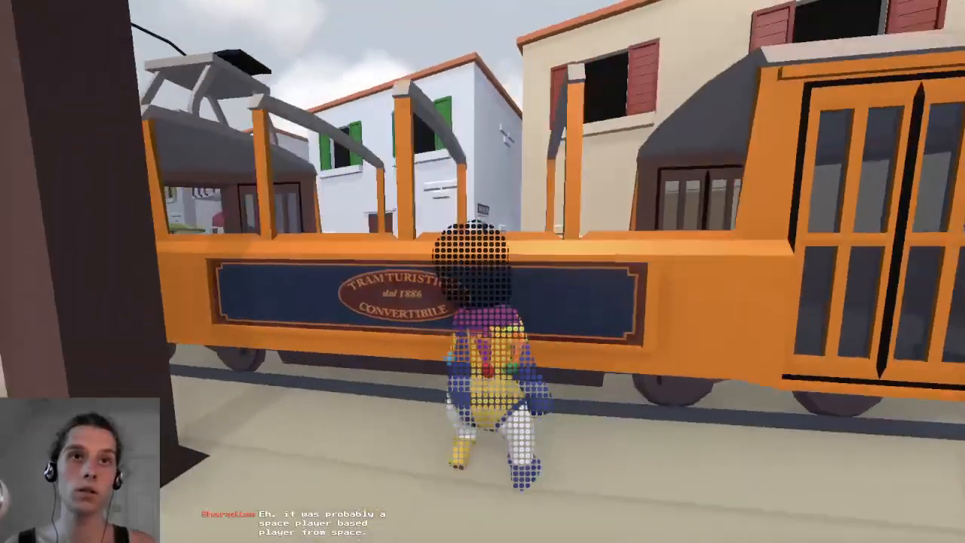
pyautogui.press('w')
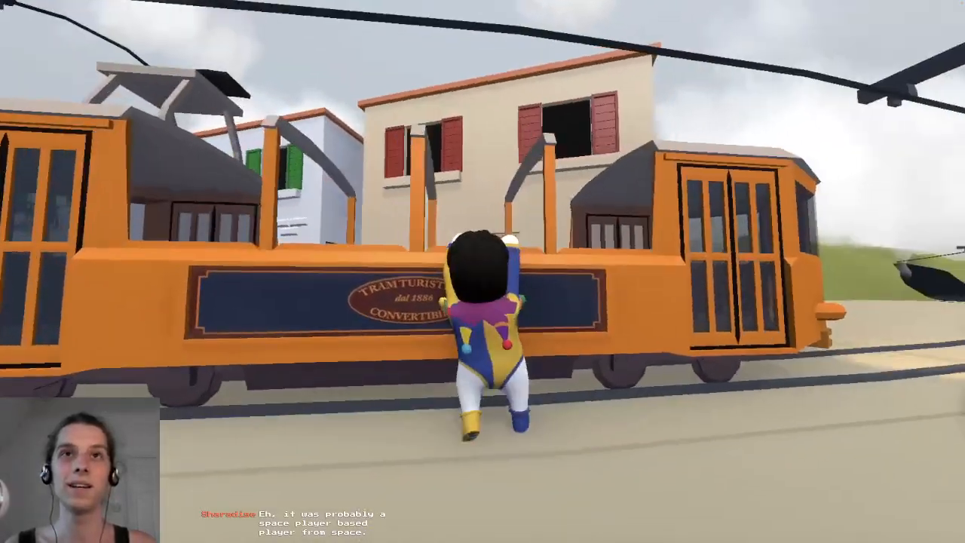
pyautogui.press('w')
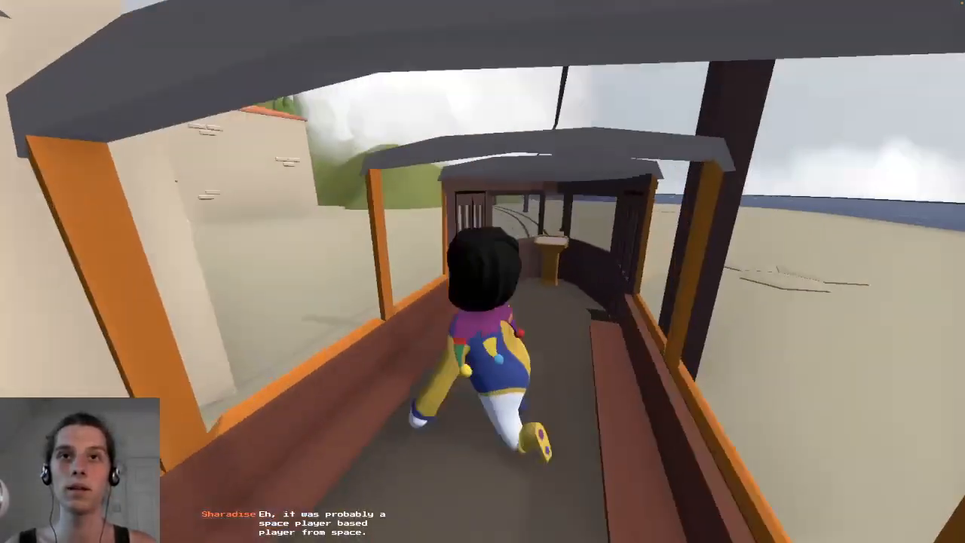
pyautogui.press('w')
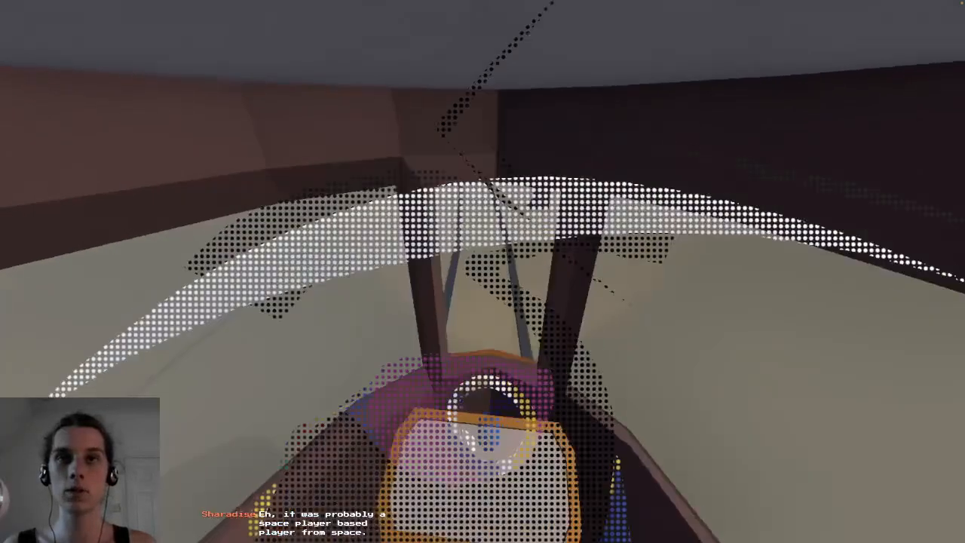
pyautogui.press('w')
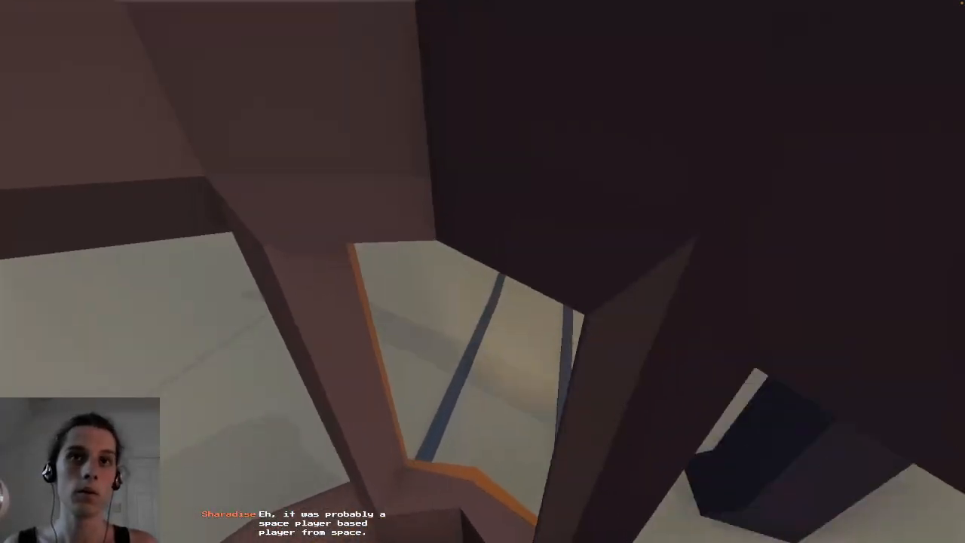
pyautogui.press('s')
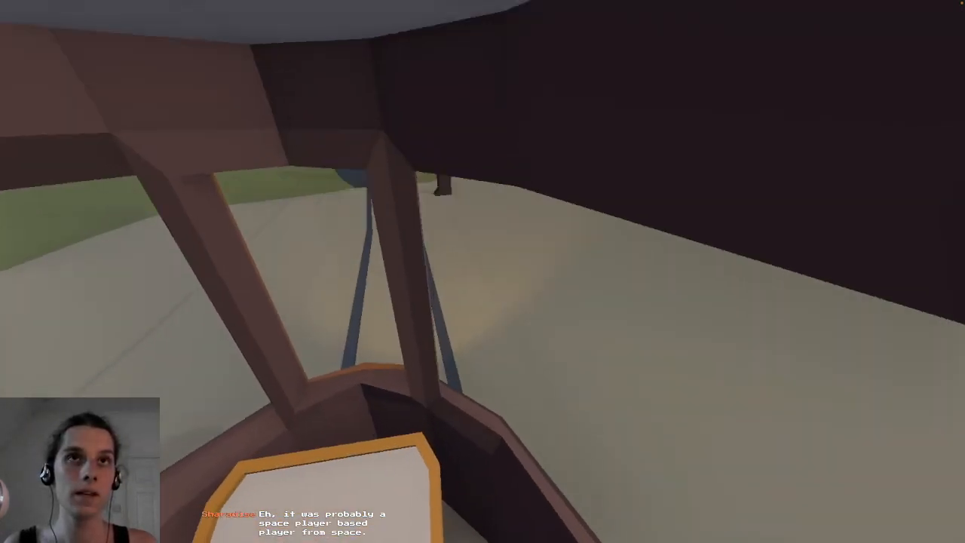
pyautogui.press('s')
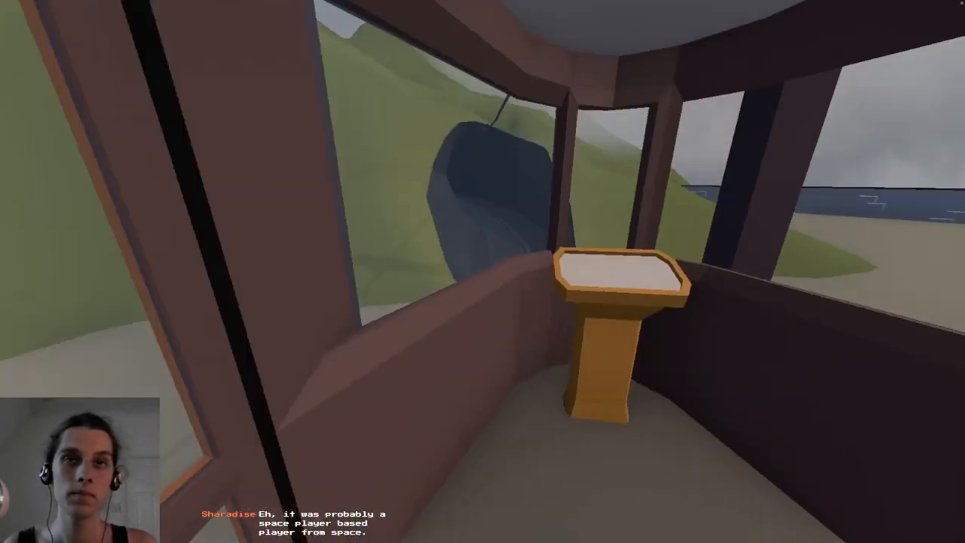
pyautogui.press('w')
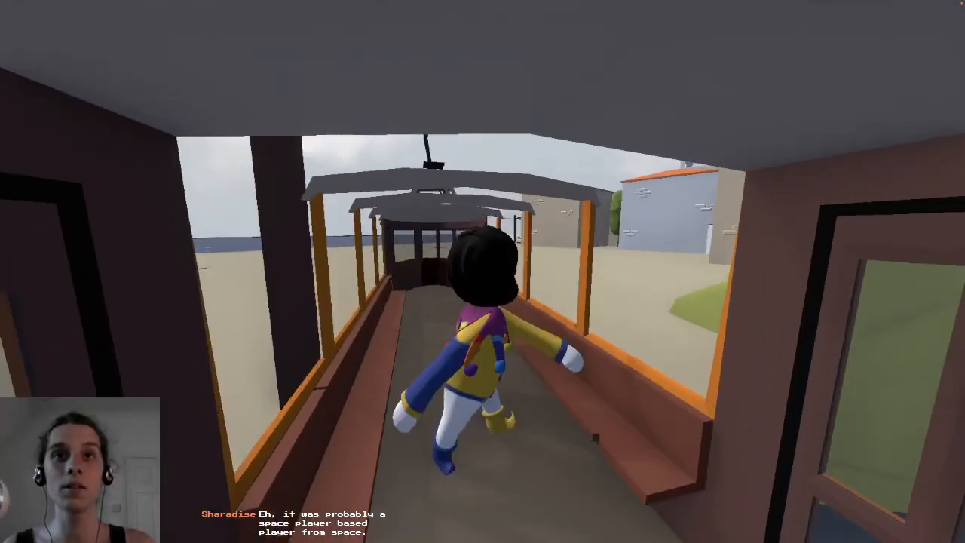
pyautogui.press('w')
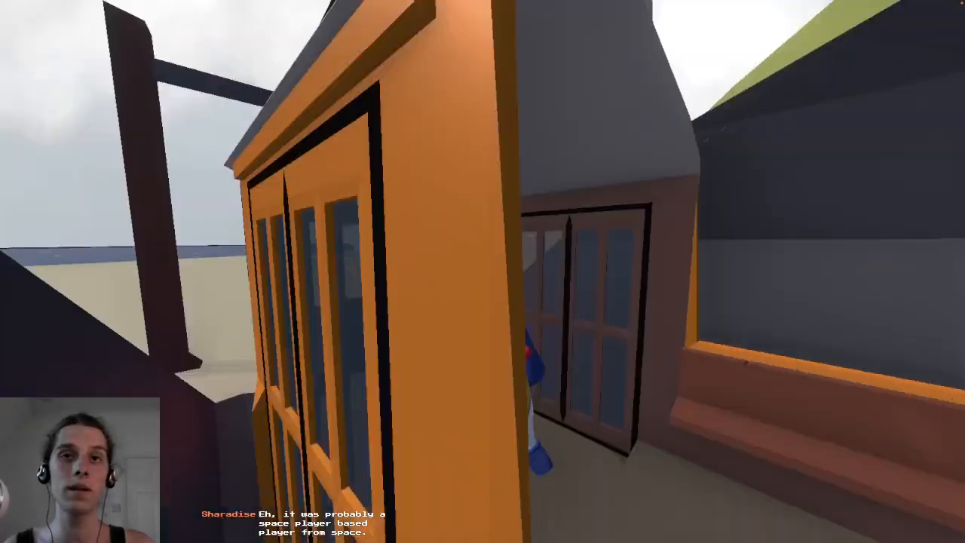
pyautogui.press('w')
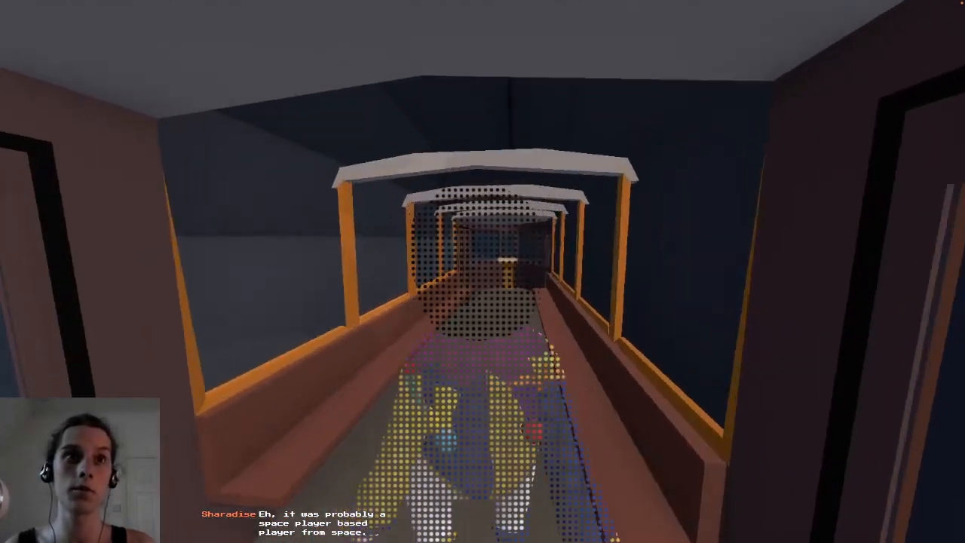
pyautogui.press('w')
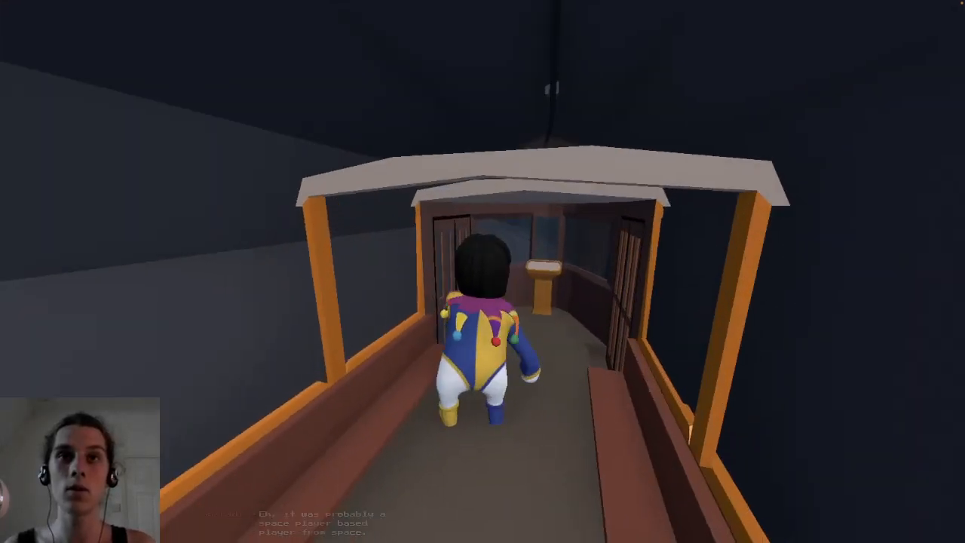
pyautogui.press('w')
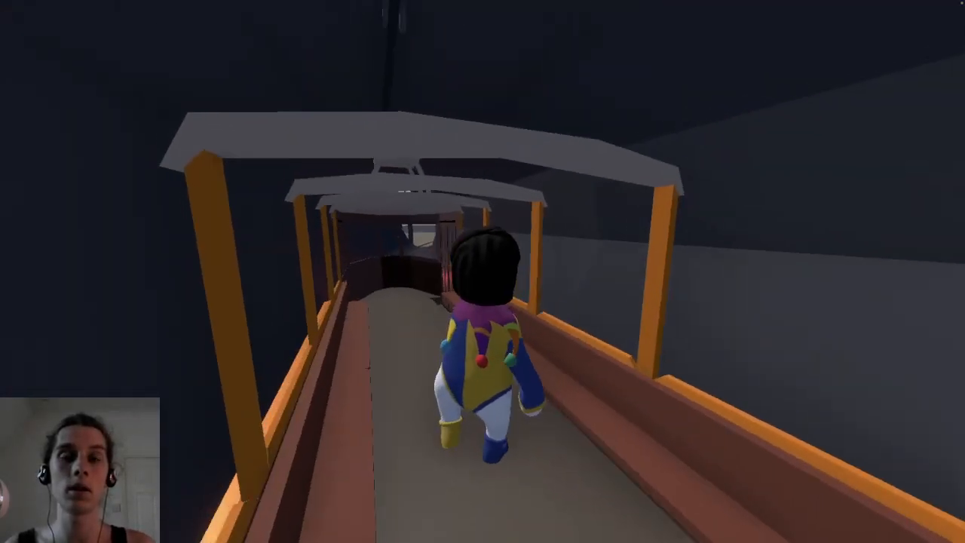
pyautogui.press('w')
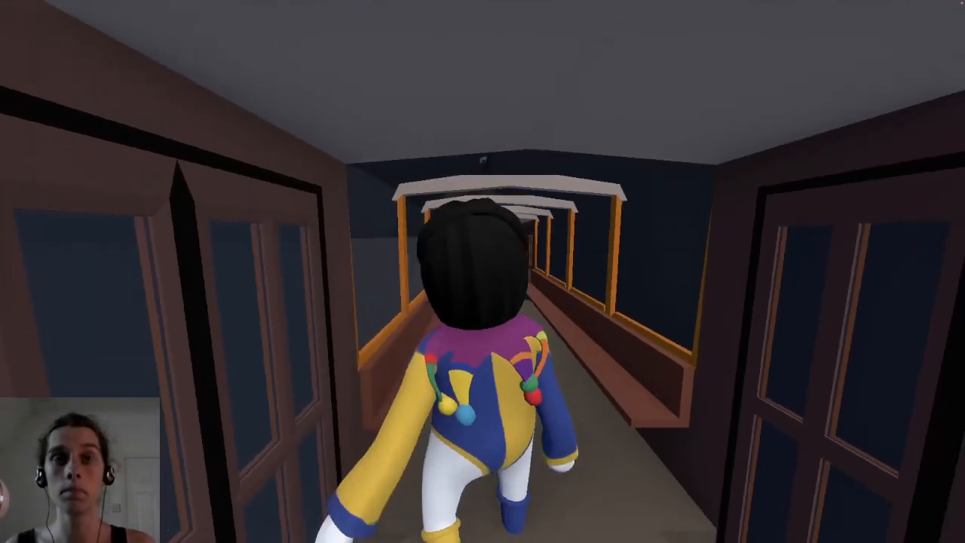
pyautogui.press('w')
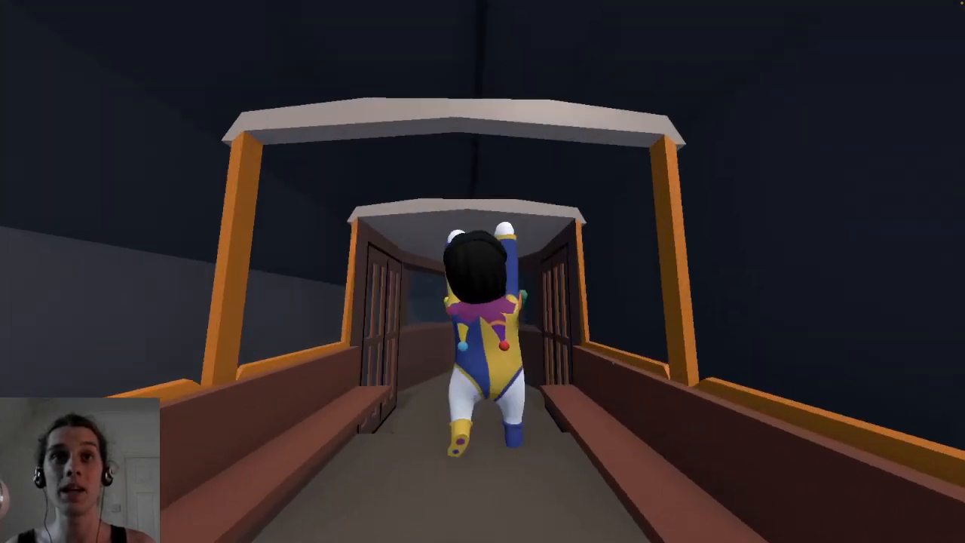
pyautogui.press('w')
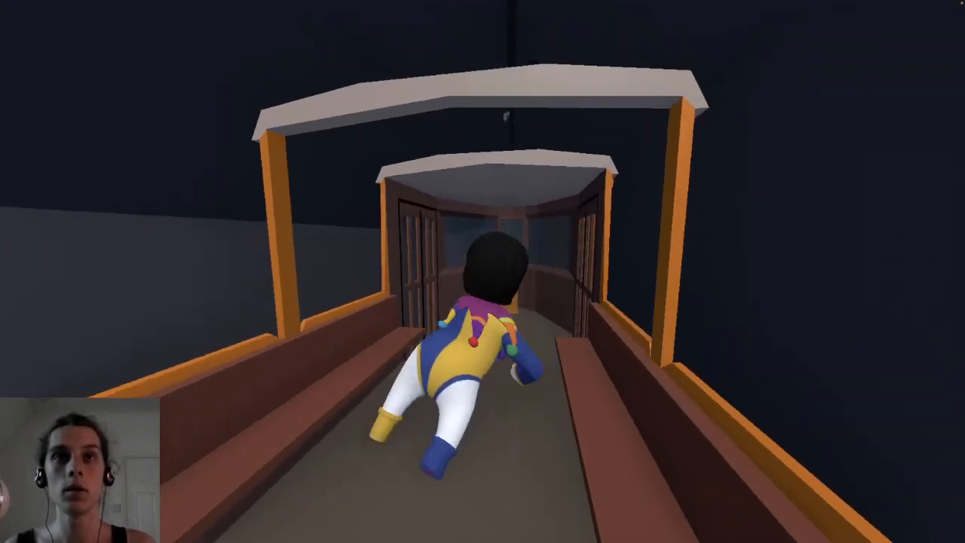
pyautogui.press('w')
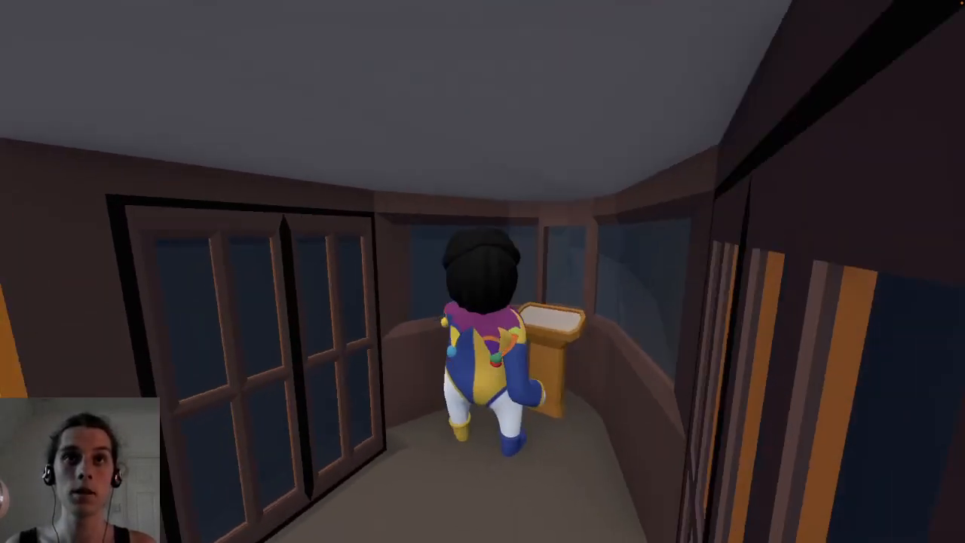
pyautogui.press('w')
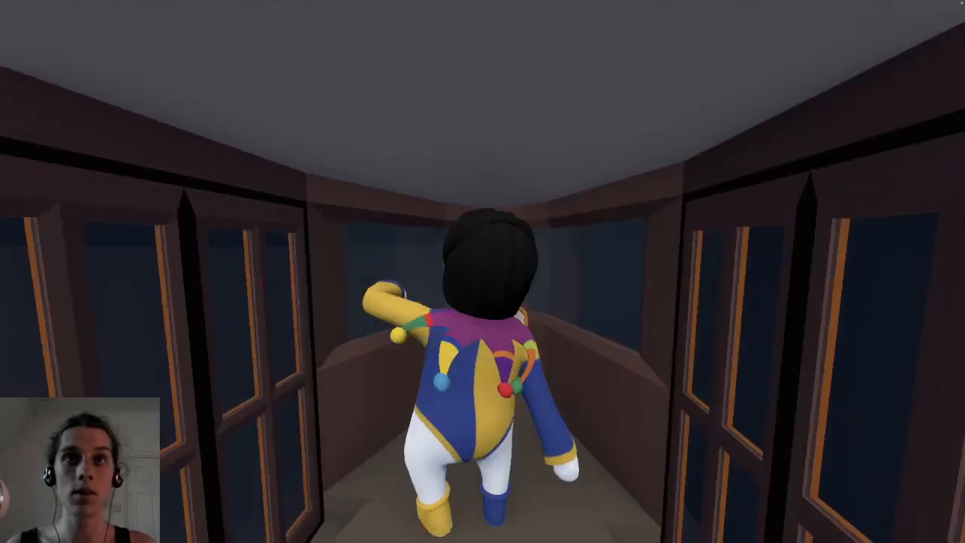
pyautogui.press('w')
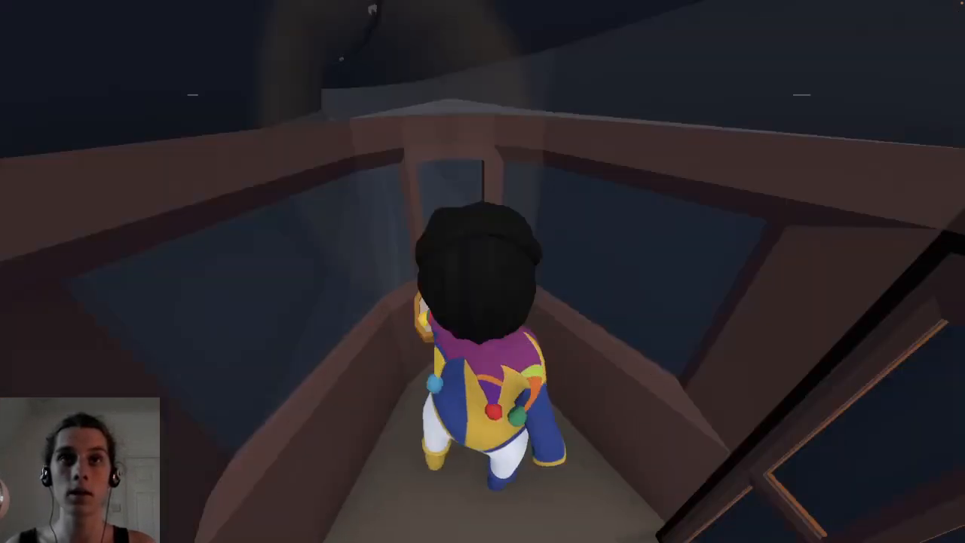
pyautogui.press('w')
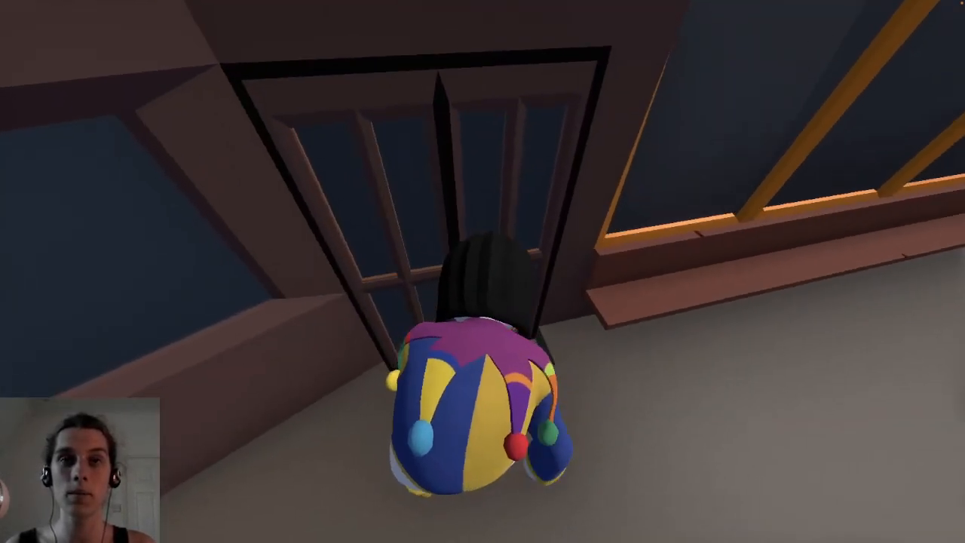
pyautogui.press('w')
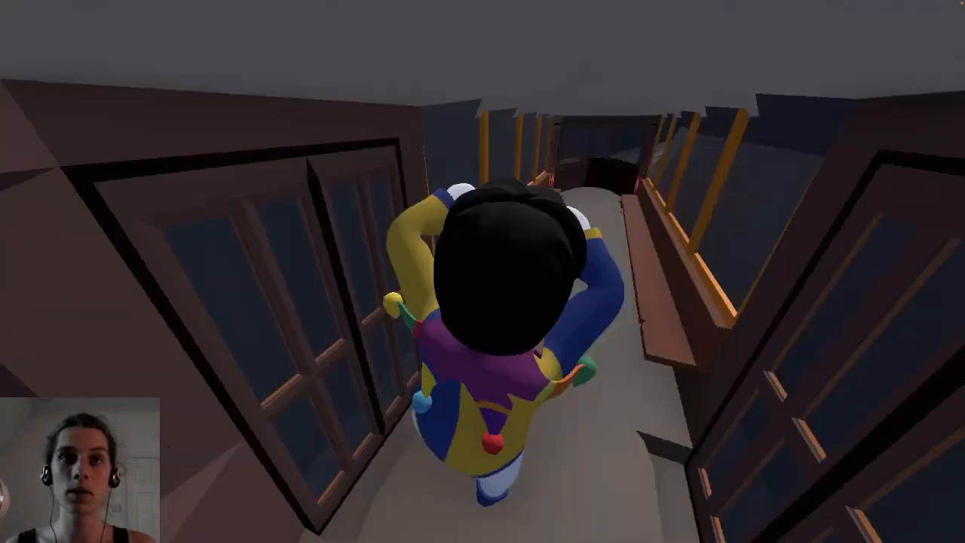
pyautogui.press('w')
pyautogui.press('w')
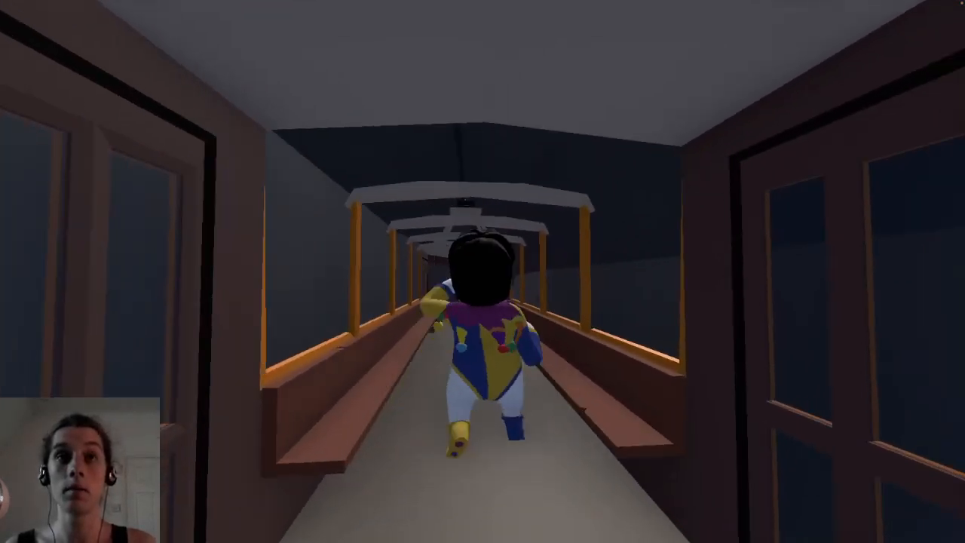
pyautogui.press('w')
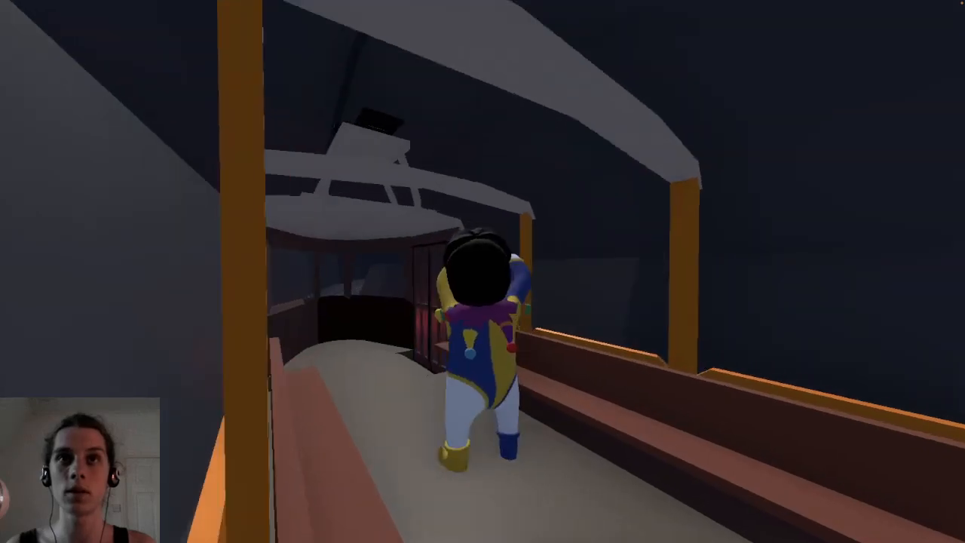
pyautogui.press('w')
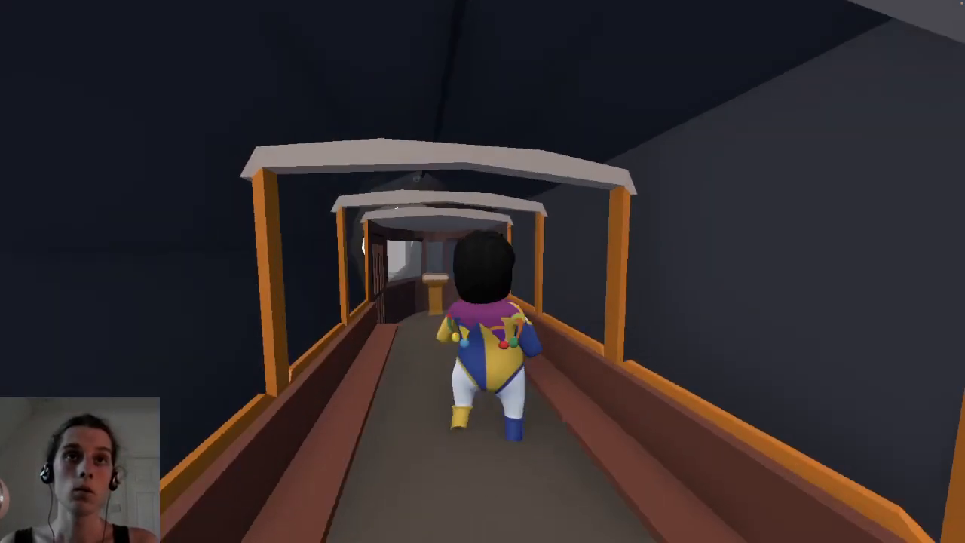
pyautogui.press('w')
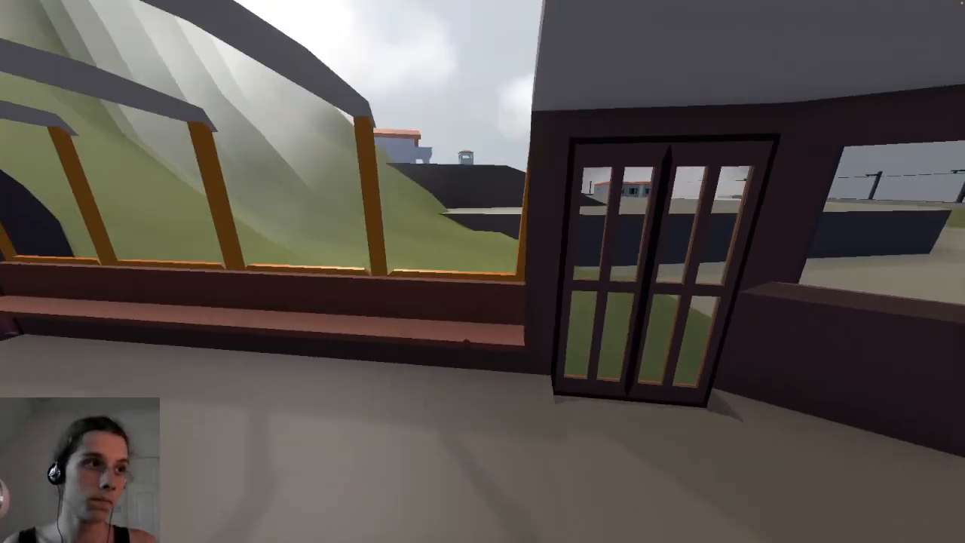
pyautogui.press('s')
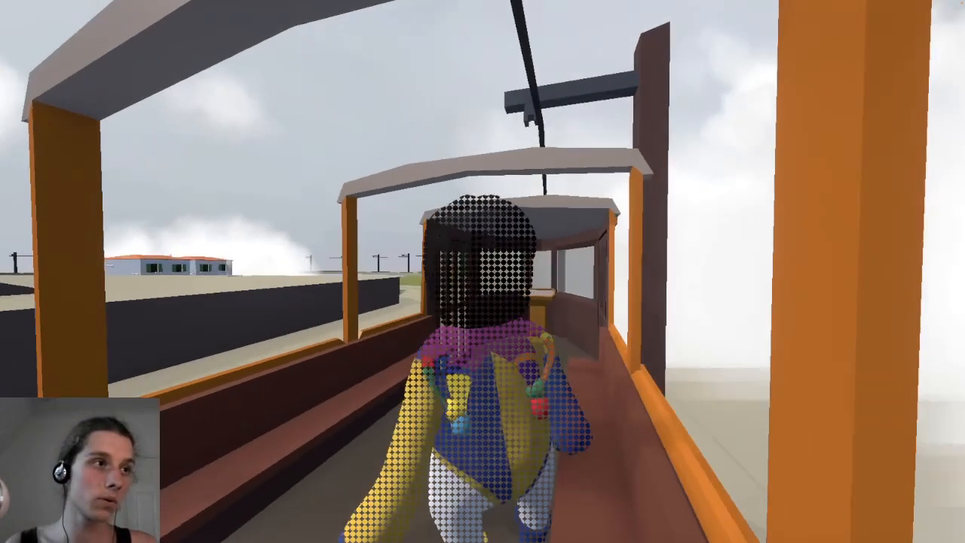
pyautogui.press('w')
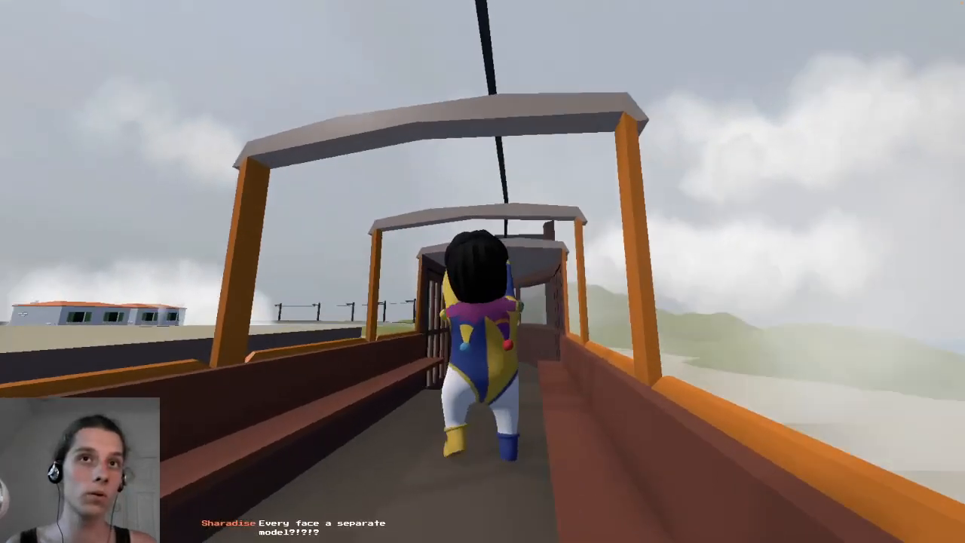
pyautogui.press('space')
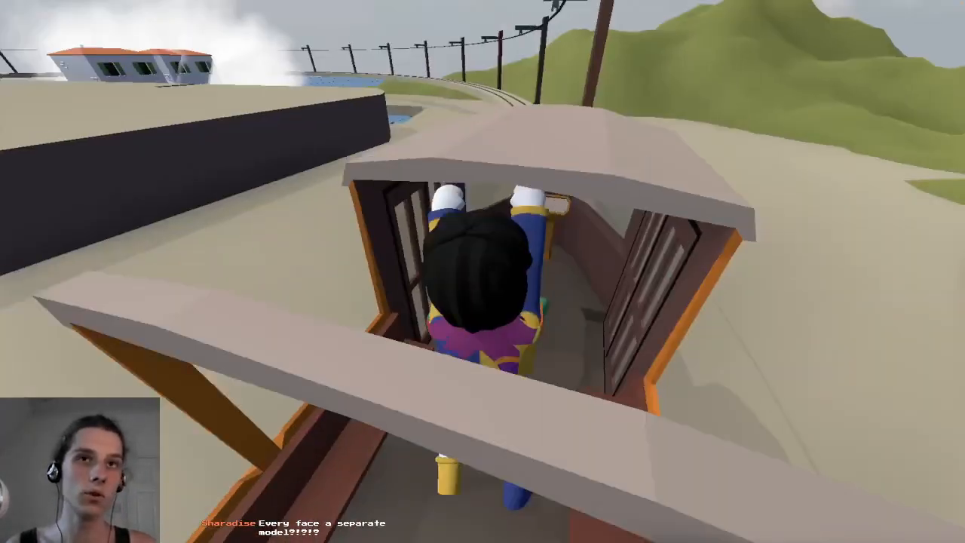
pyautogui.press('space')
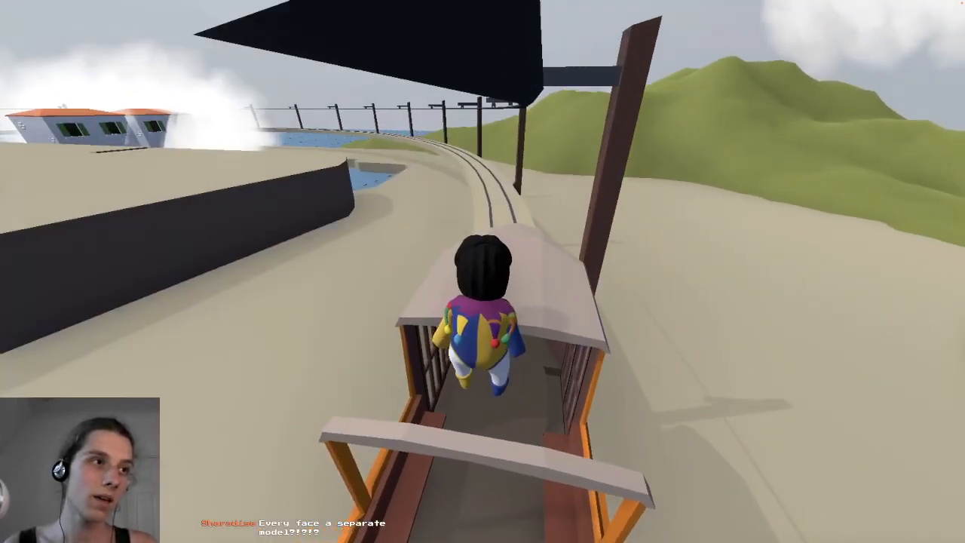
pyautogui.press('w')
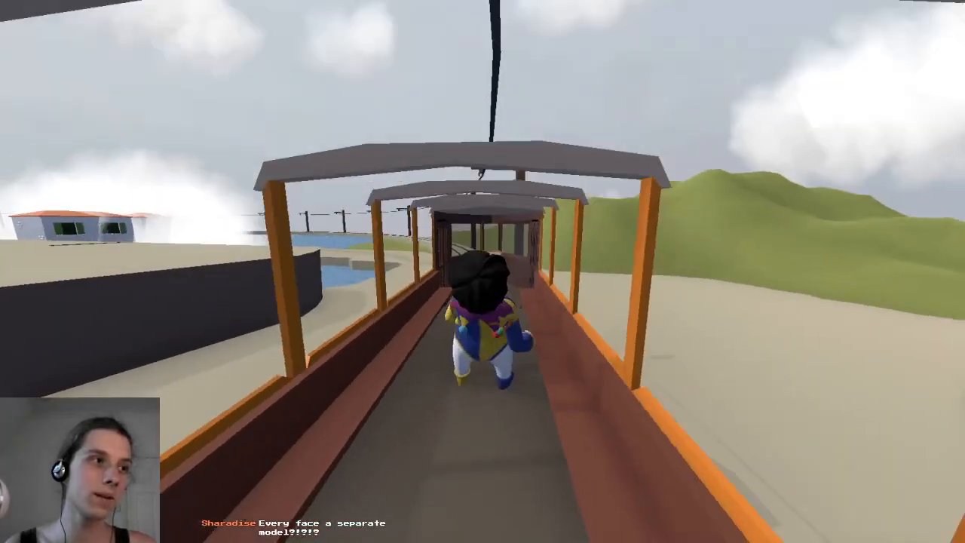
pyautogui.press('w')
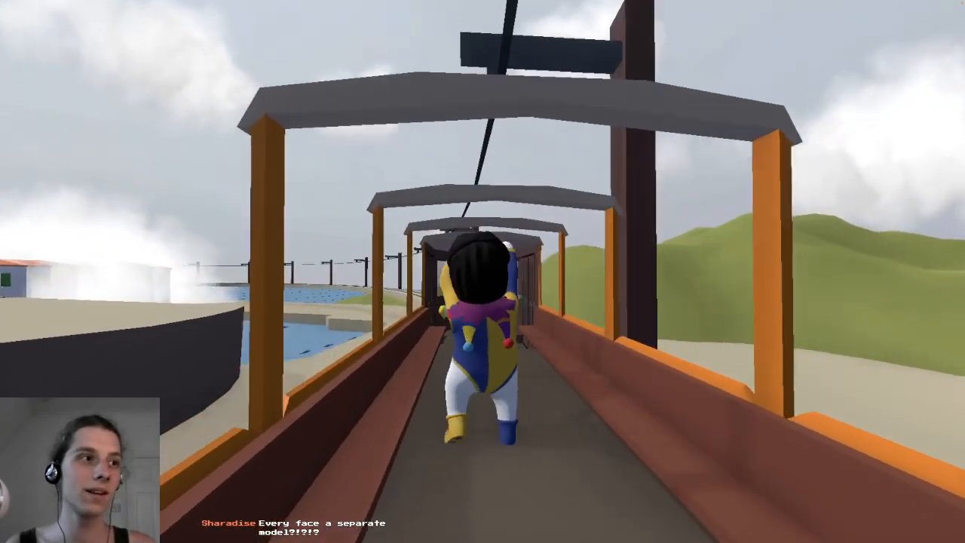
pyautogui.press('w')
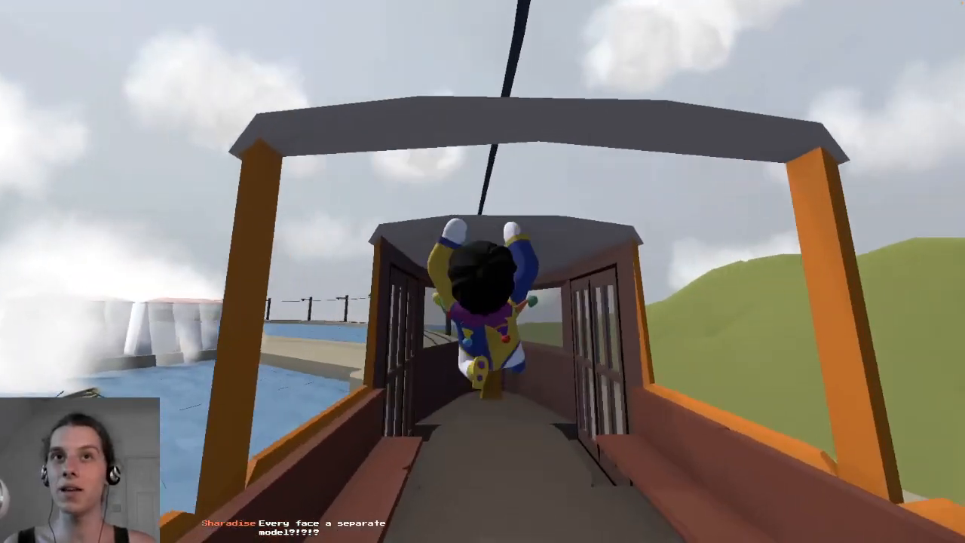
pyautogui.press('w')
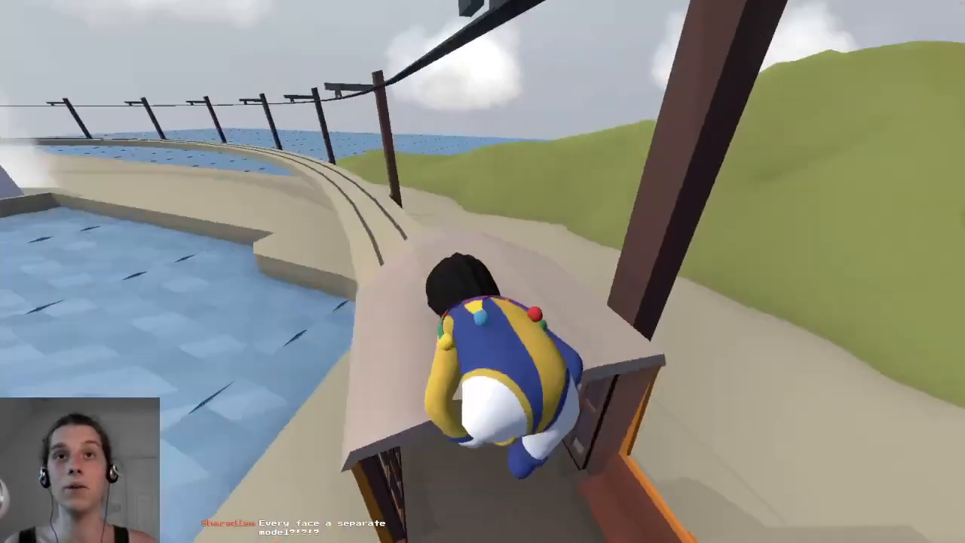
pyautogui.press('w')
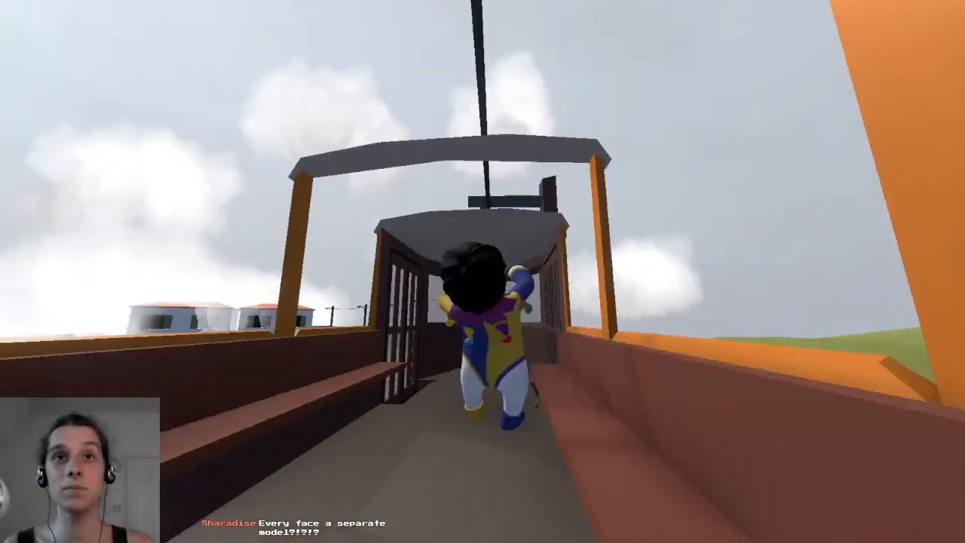
pyautogui.press('w')
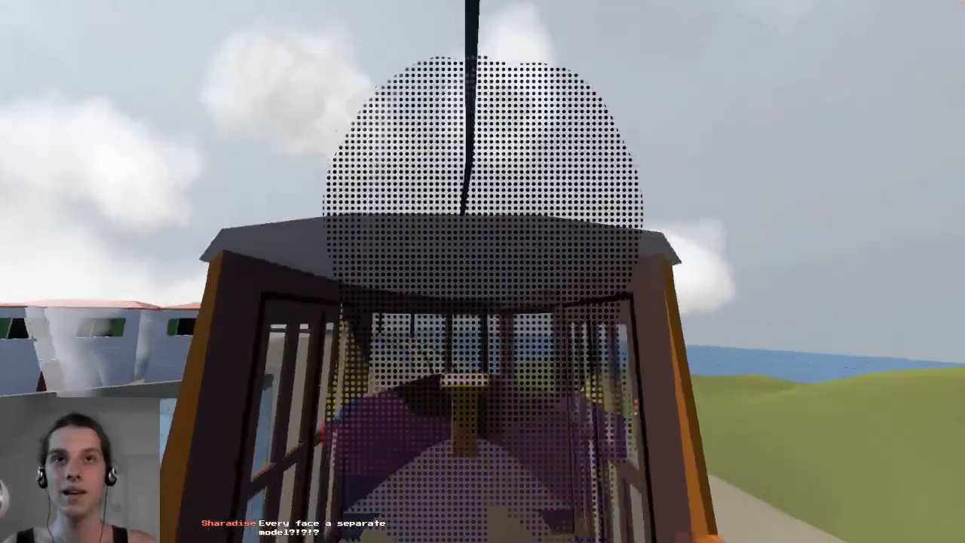
pyautogui.press('w')
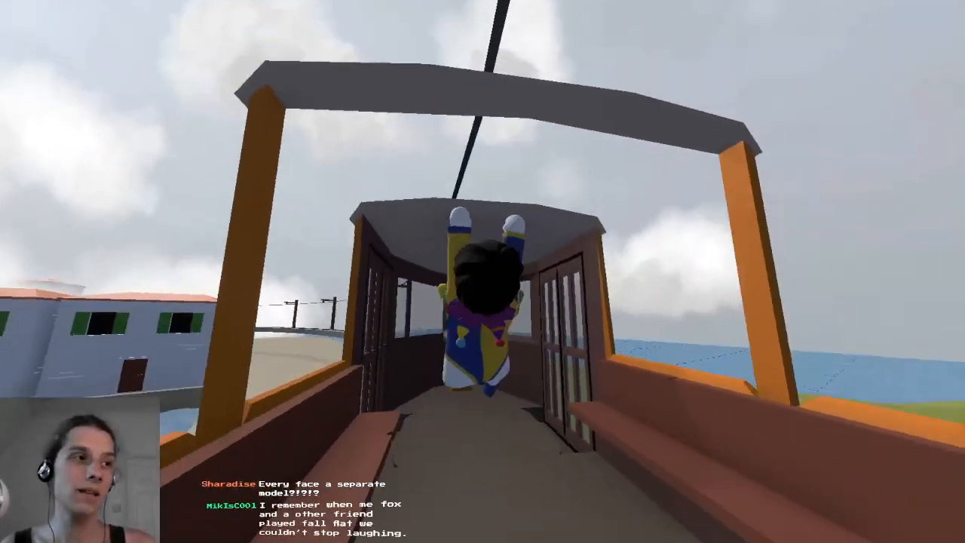
pyautogui.press('w')
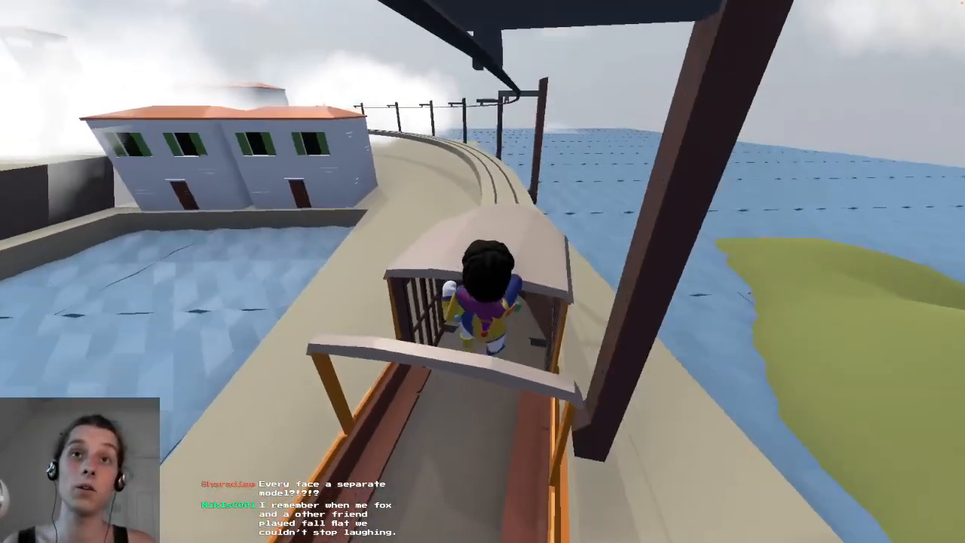
pyautogui.press('w')
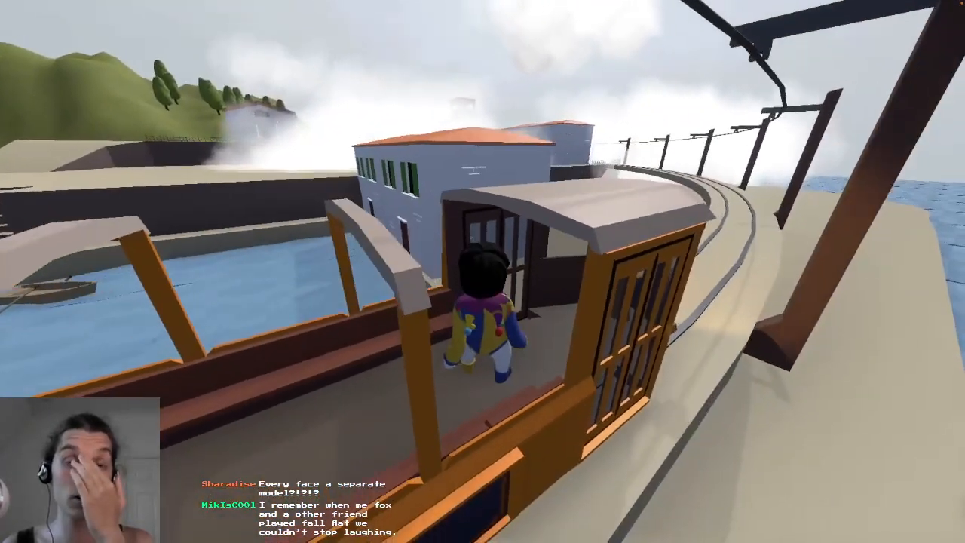
pyautogui.press('a')
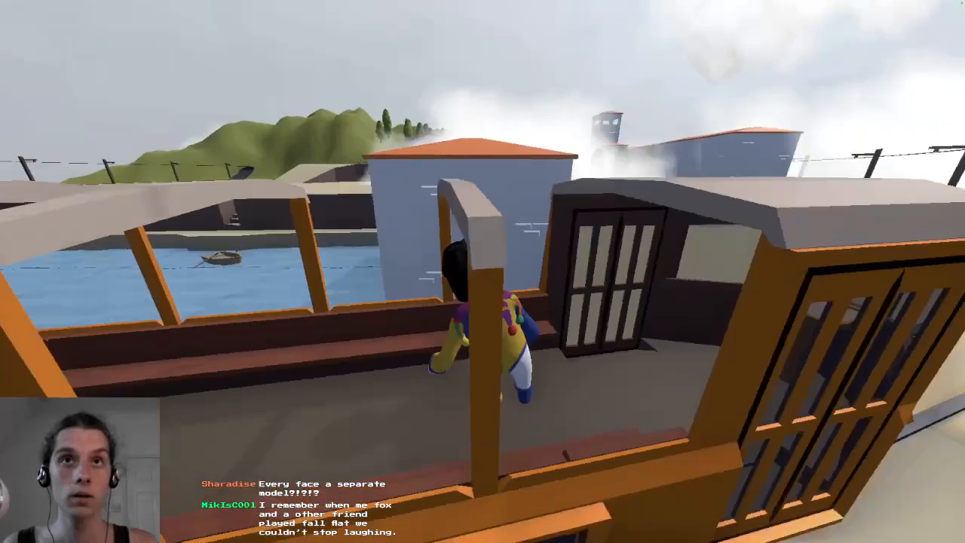
pyautogui.press('w')
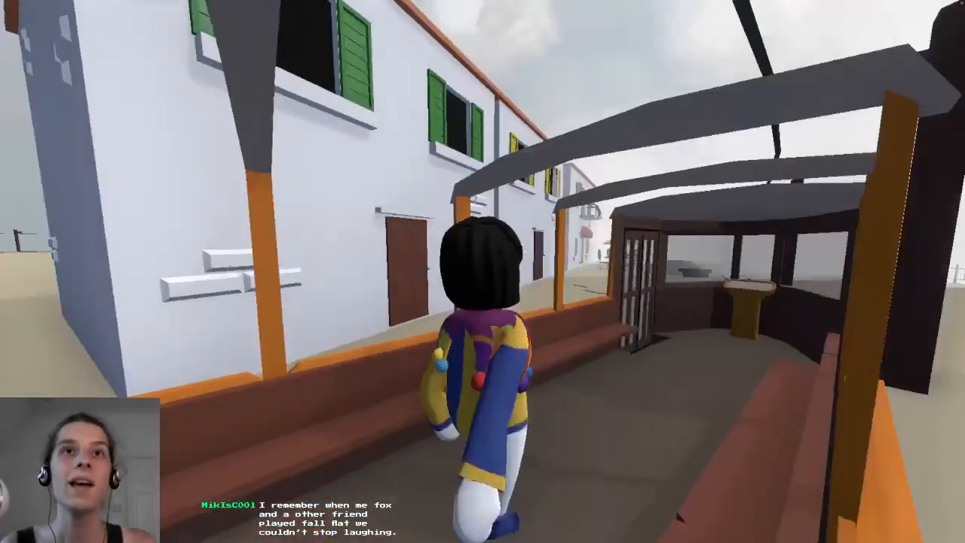
pyautogui.press('w')
pyautogui.press('space')
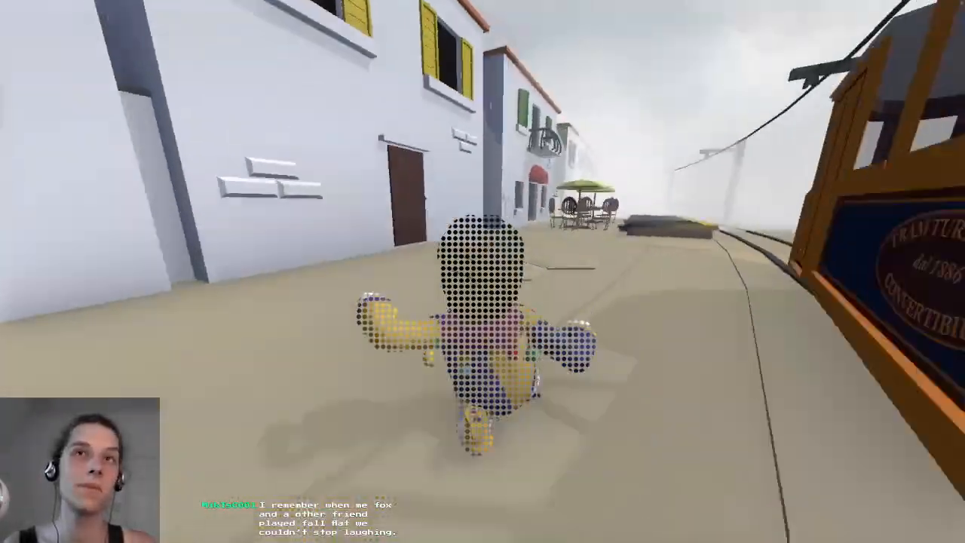
pyautogui.press('w')
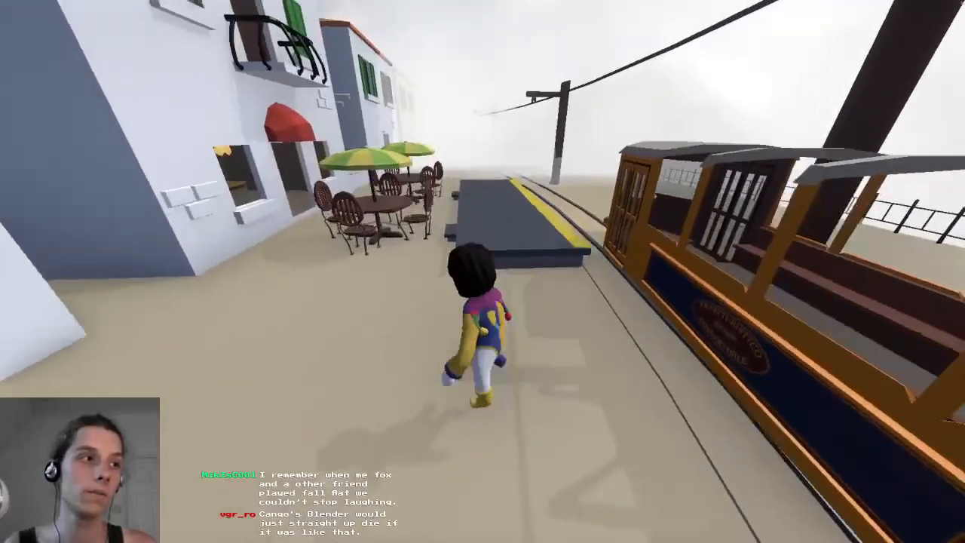
pyautogui.press('w')
pyautogui.press('space')
pyautogui.press('w')
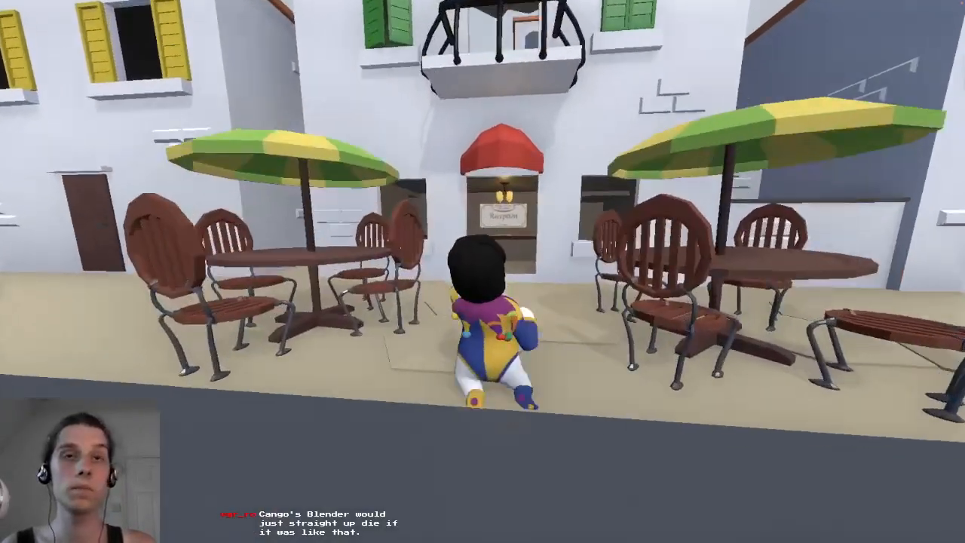
pyautogui.press('w')
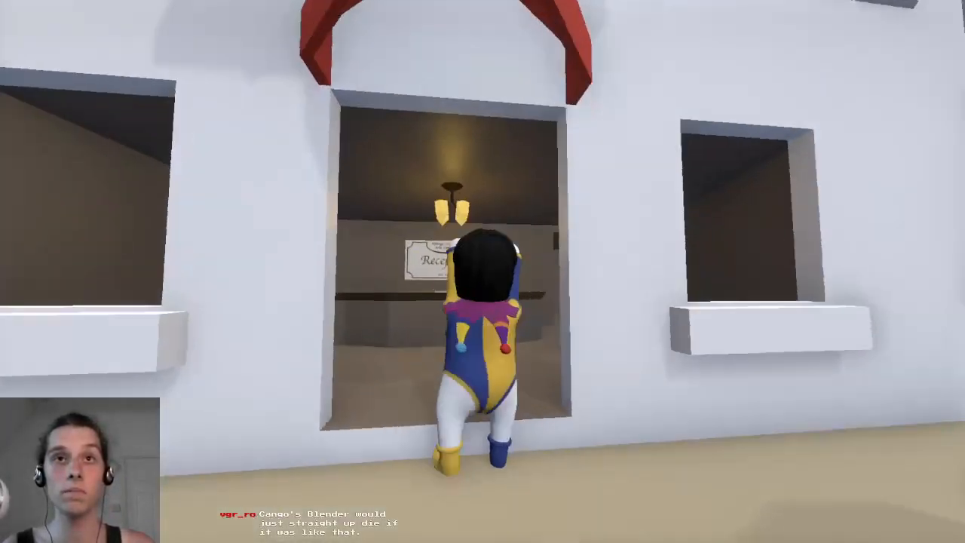
pyautogui.press('w')
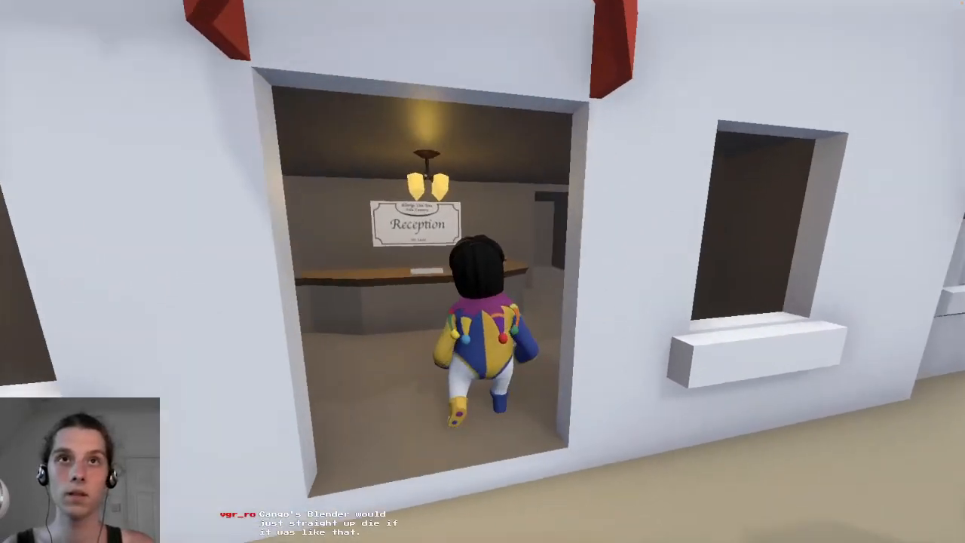
pyautogui.press('w')
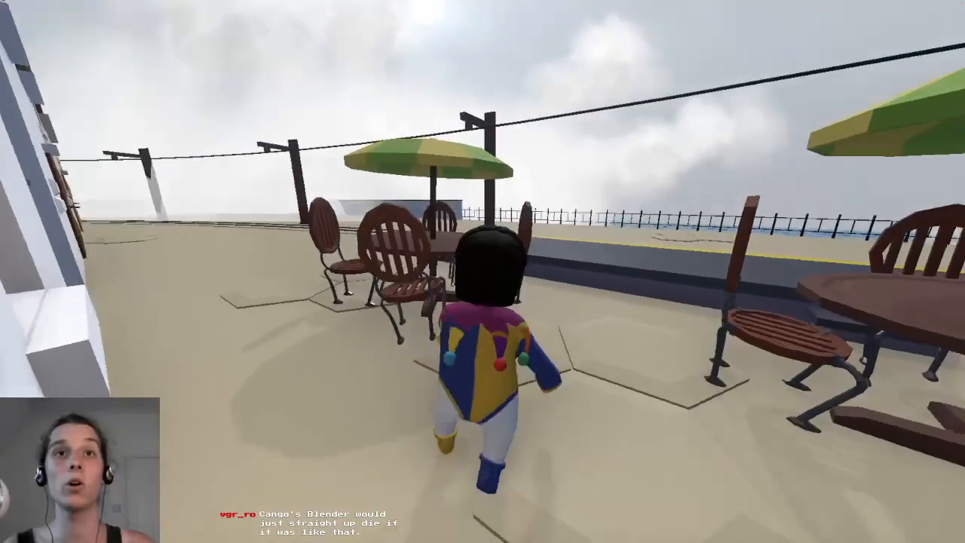
pyautogui.press('w')
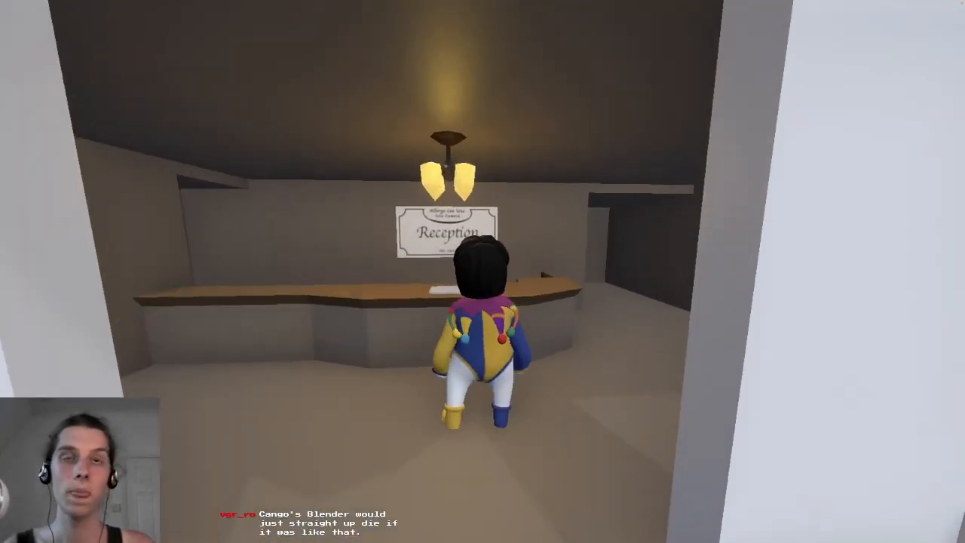
pyautogui.press('w')
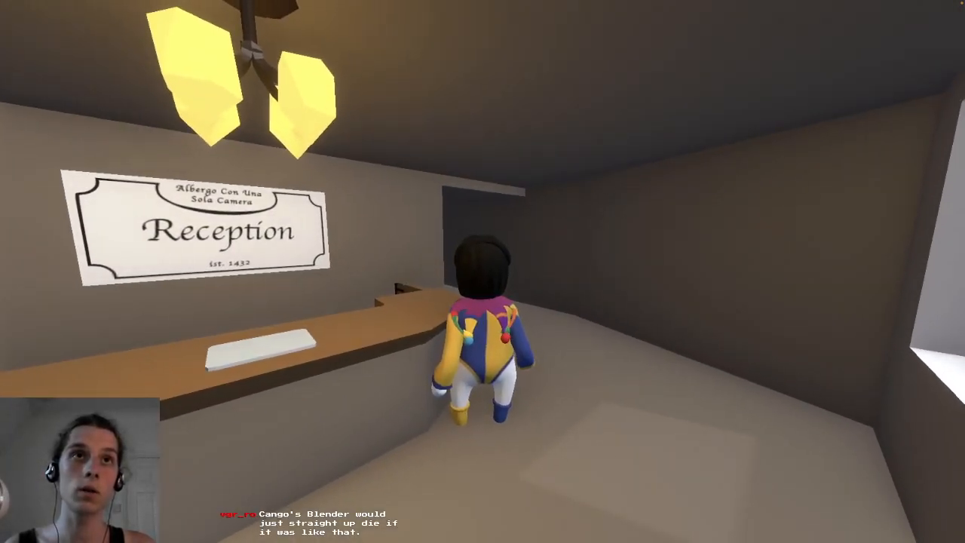
pyautogui.press('w')
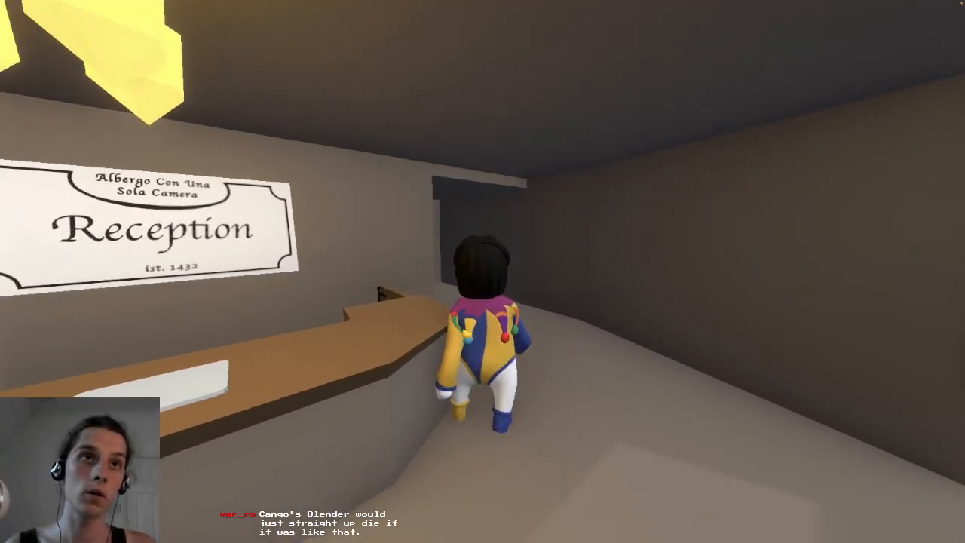
pyautogui.press('w')
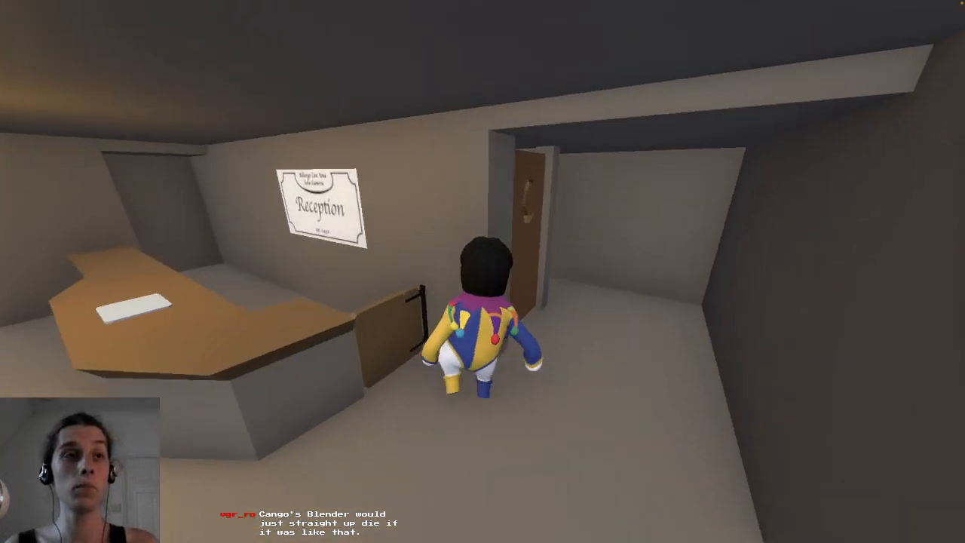
pyautogui.press('w')
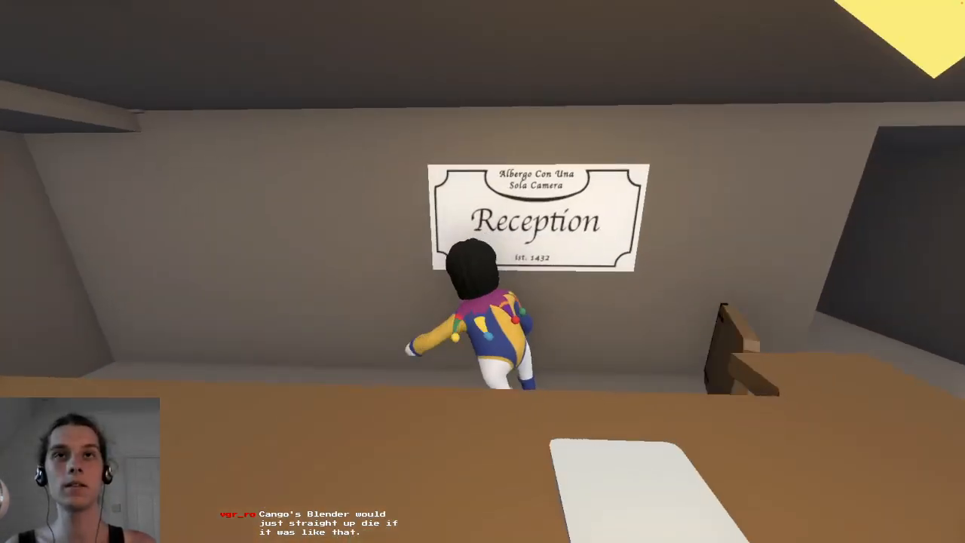
pyautogui.press('w')
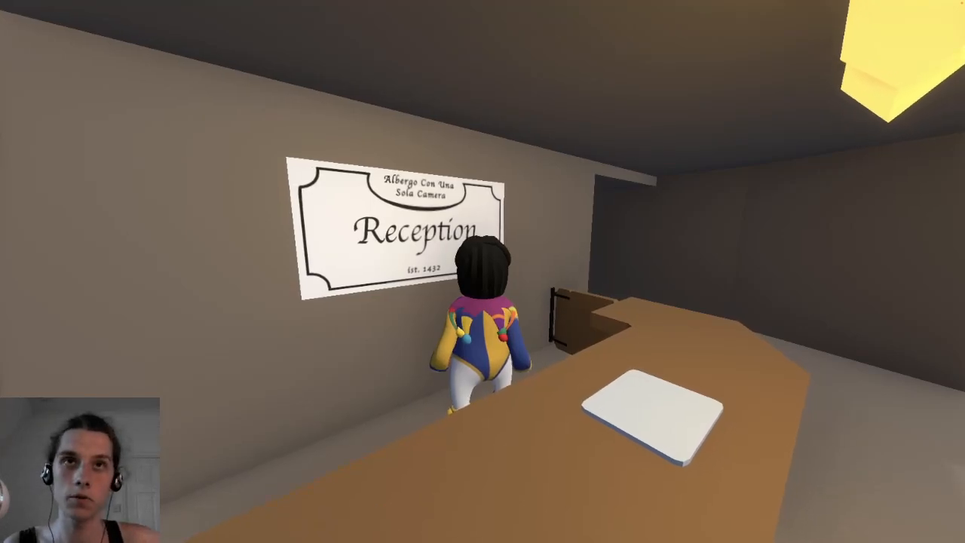
pyautogui.press('w')
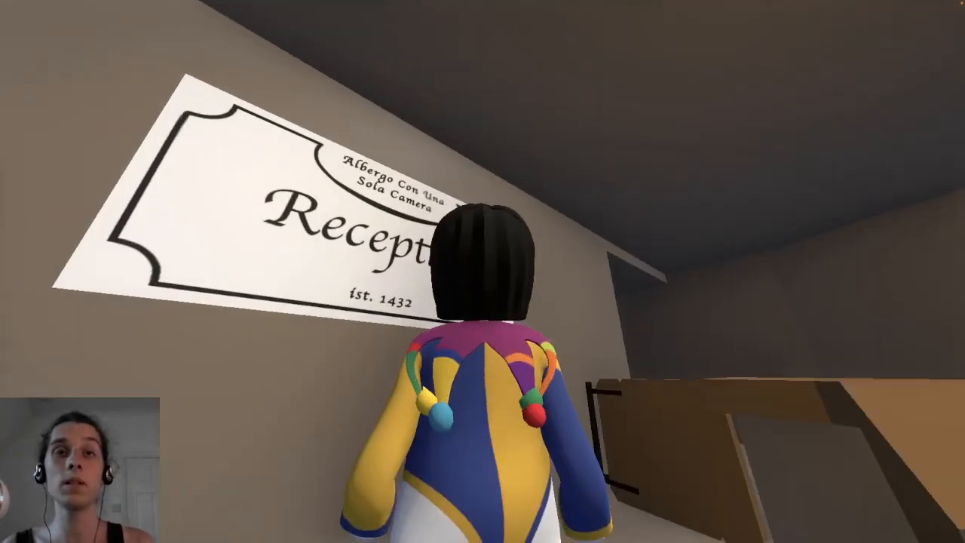
pyautogui.press('w')
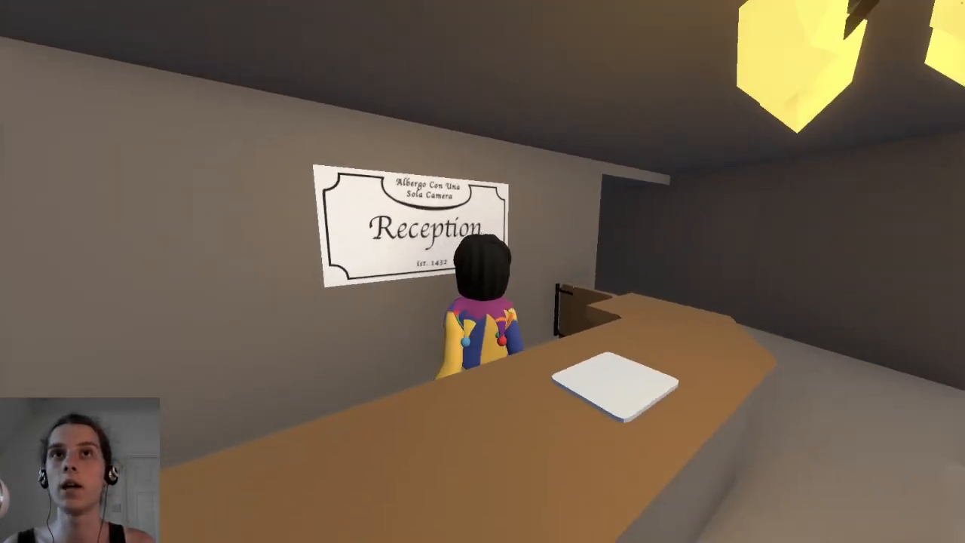
pyautogui.press('w')
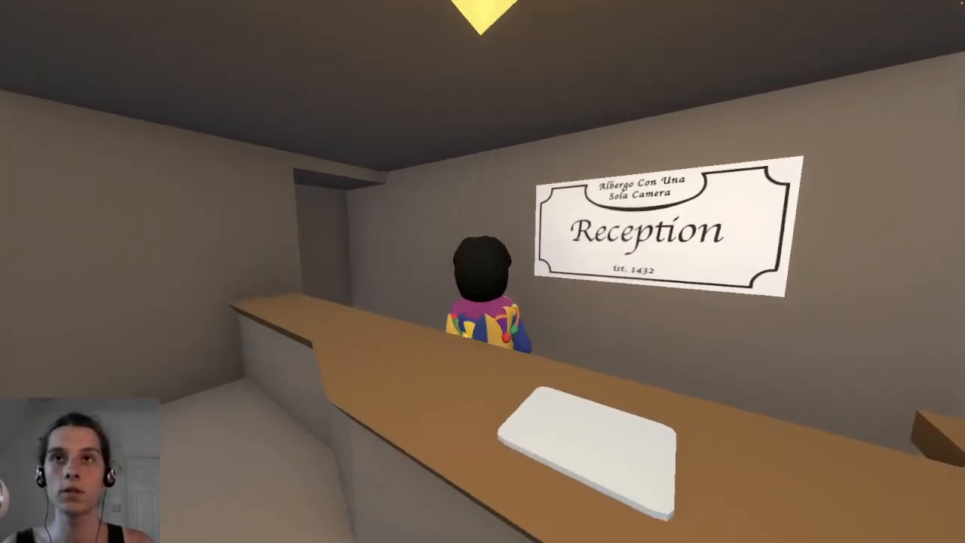
pyautogui.press('w')
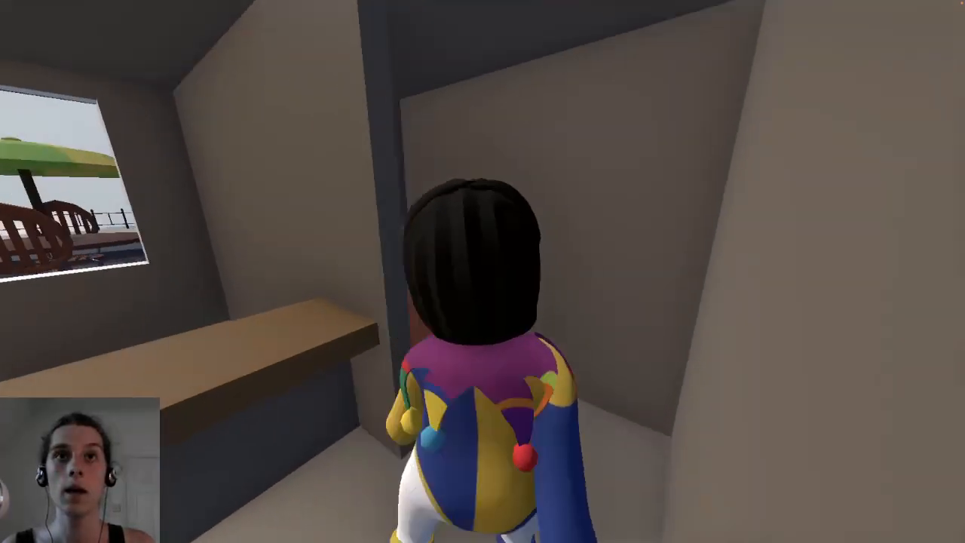
pyautogui.press('w')
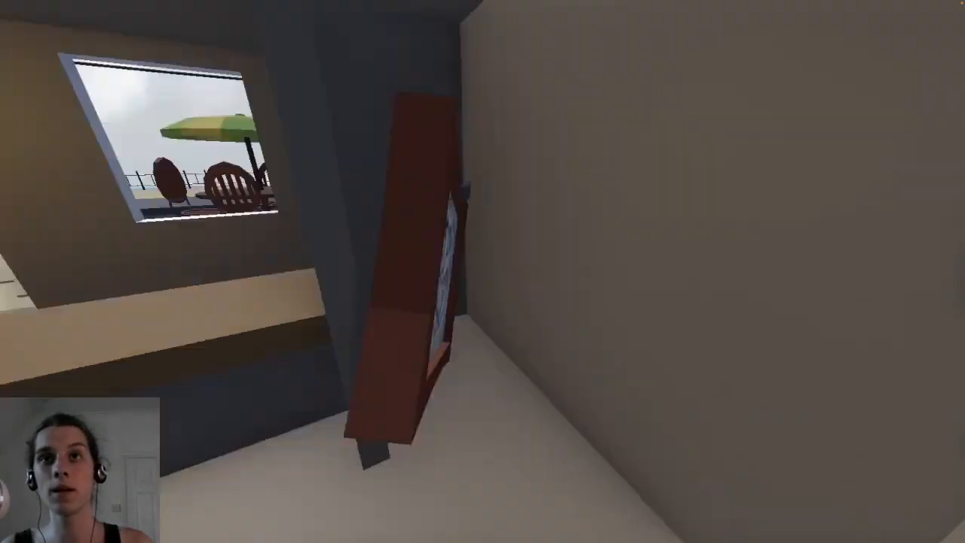
pyautogui.press('w')
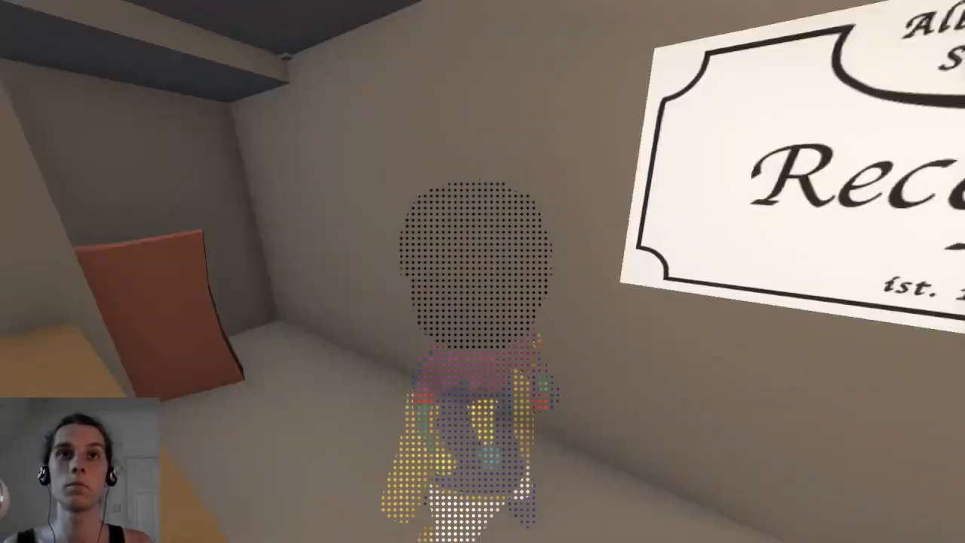
pyautogui.press('w')
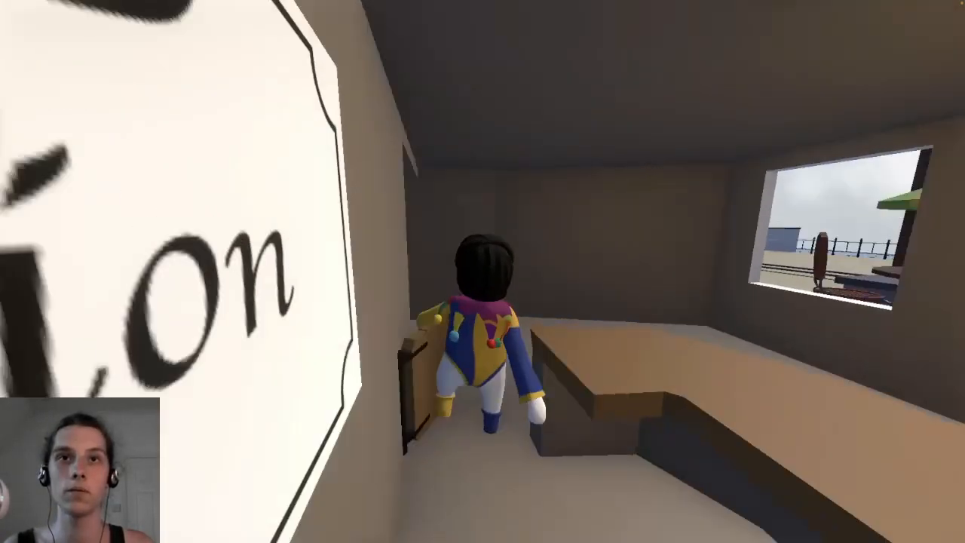
pyautogui.press('space')
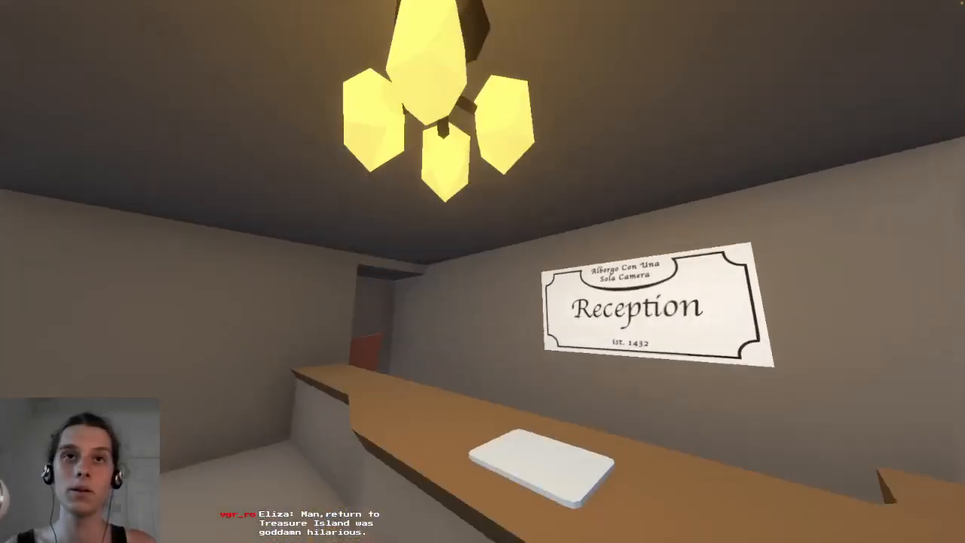
pyautogui.press('w')
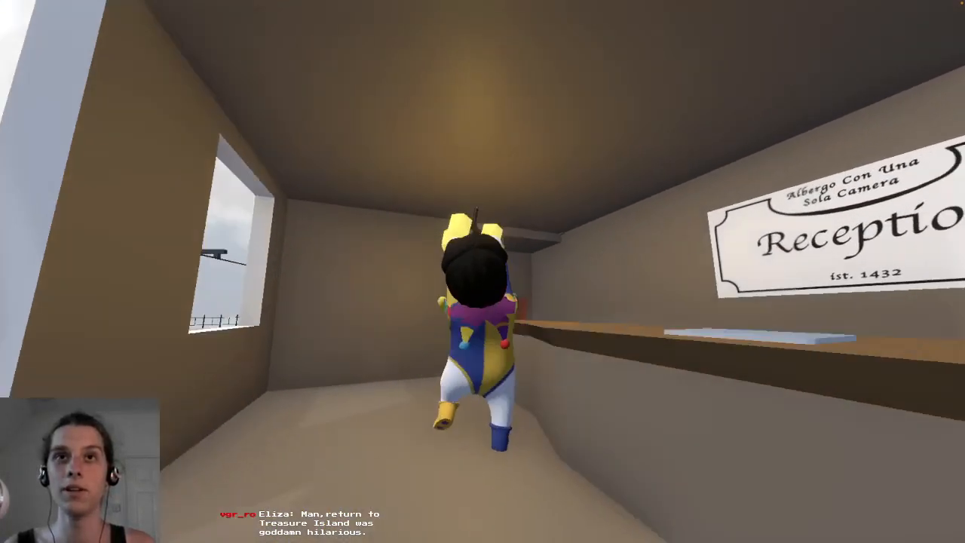
pyautogui.press('w')
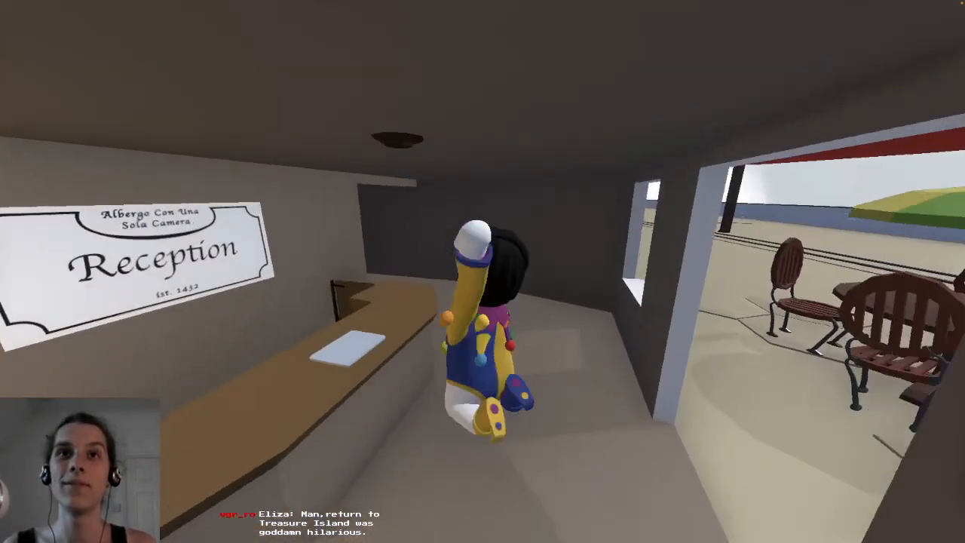
pyautogui.press('w')
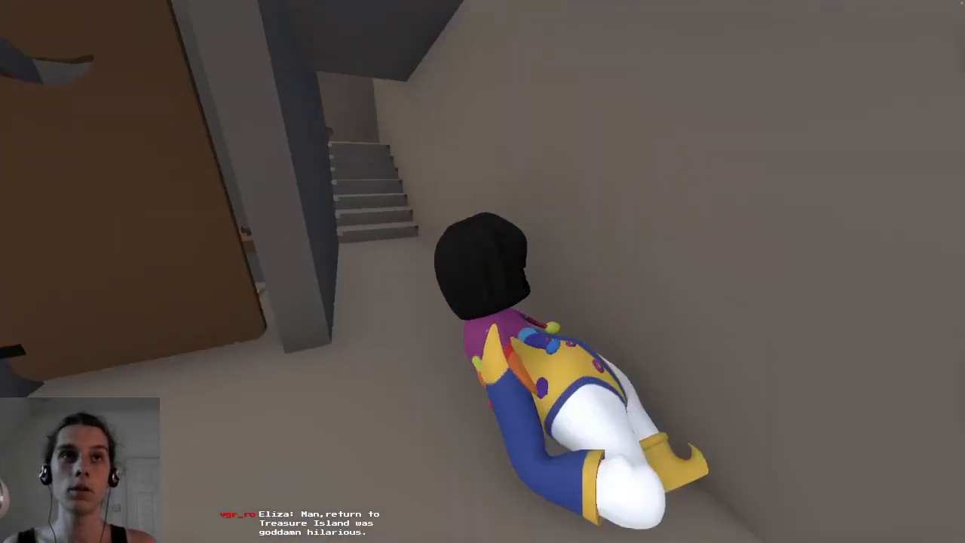
pyautogui.press('w')
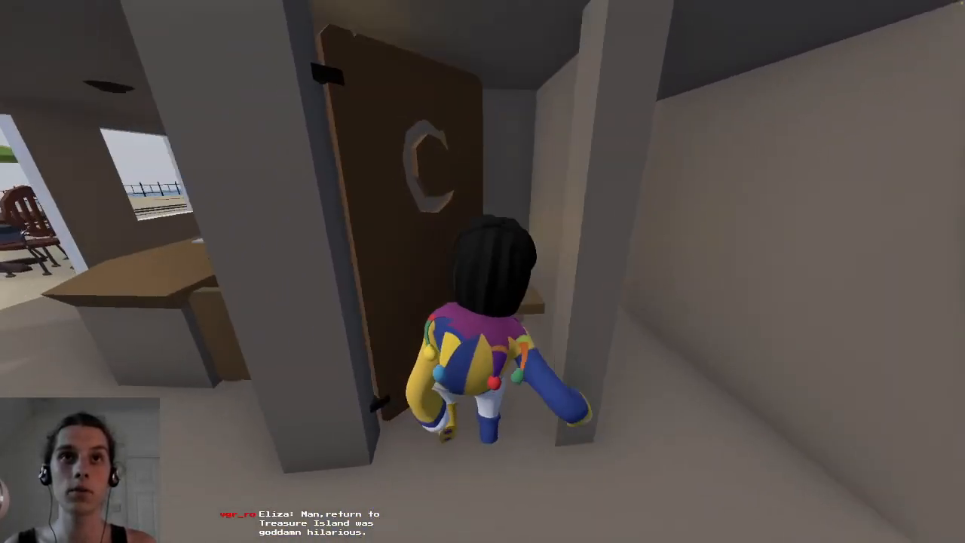
pyautogui.press('w')
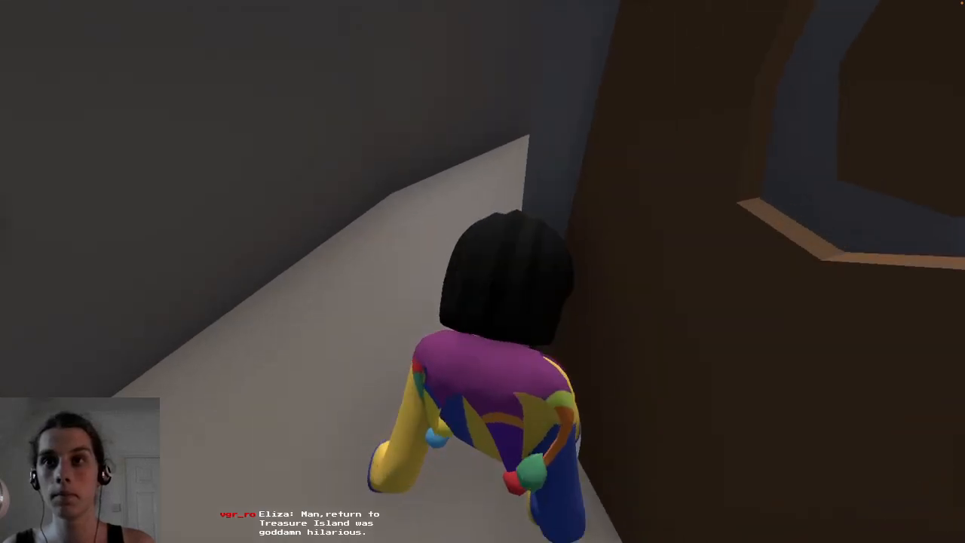
pyautogui.press('w')
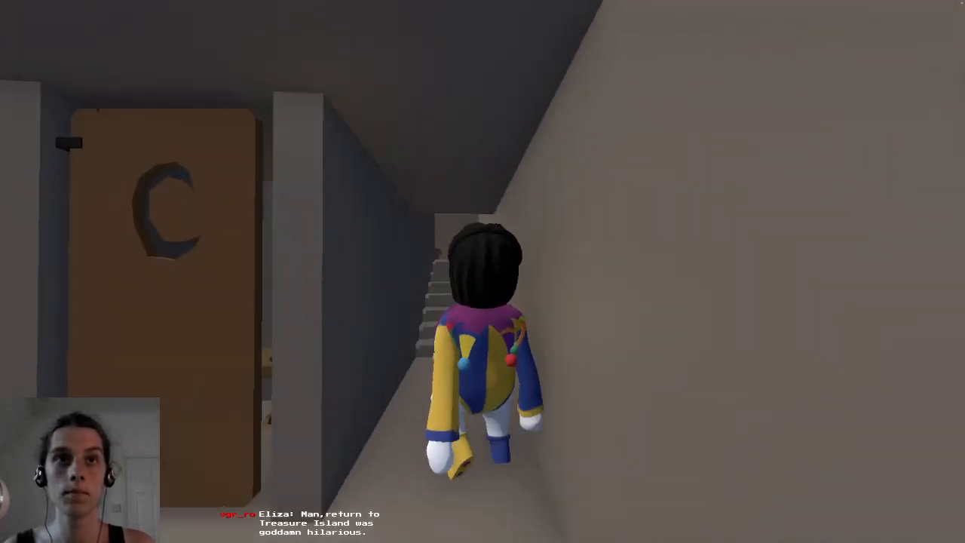
pyautogui.press('space')
pyautogui.press('w')
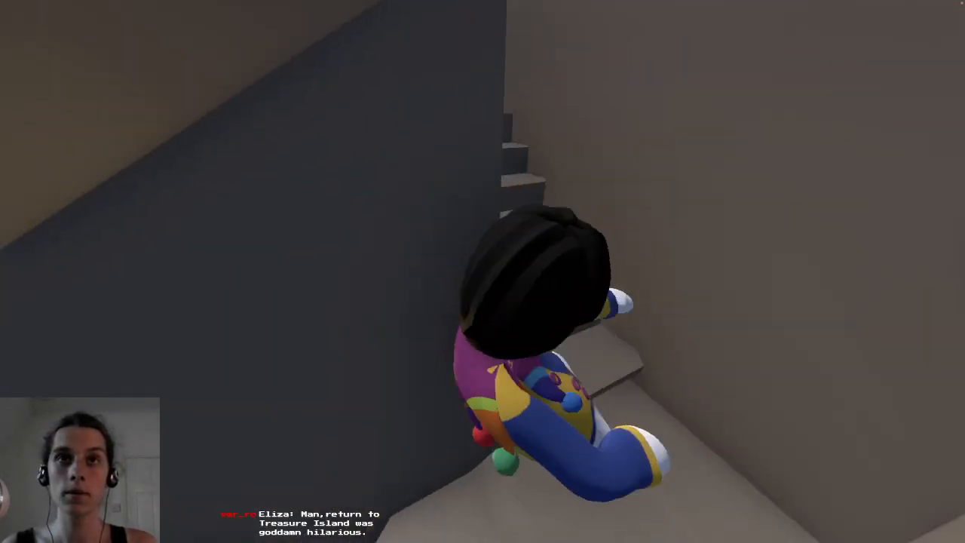
pyautogui.press('w')
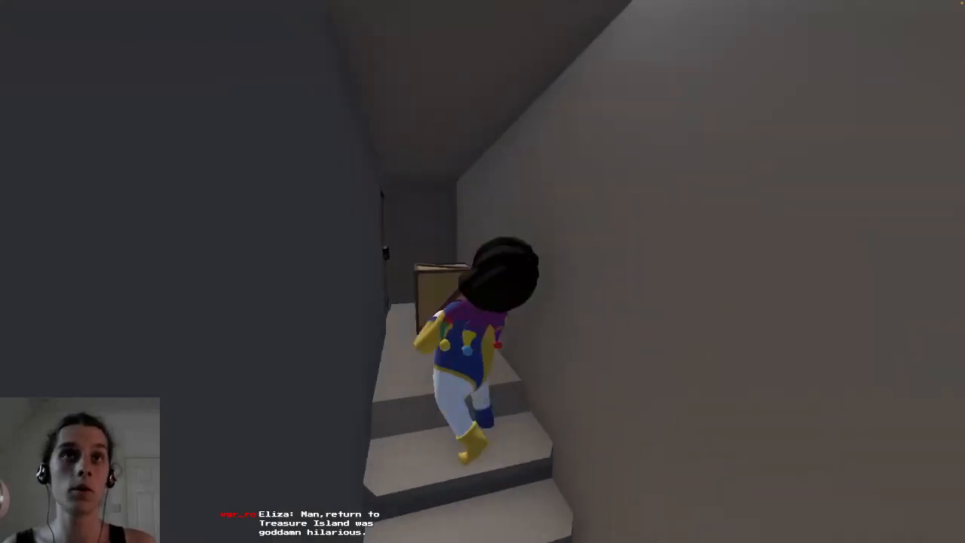
pyautogui.press('w')
pyautogui.press('w')
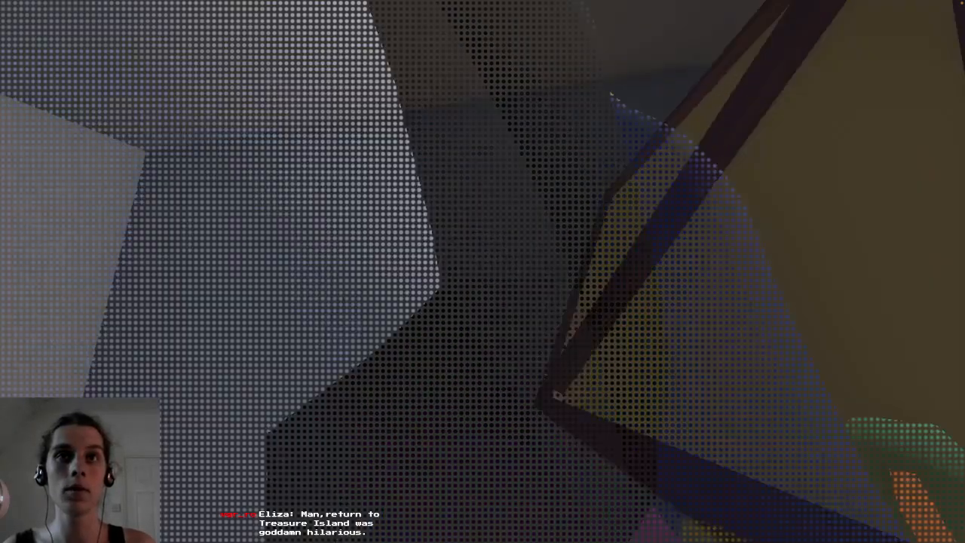
pyautogui.press('w')
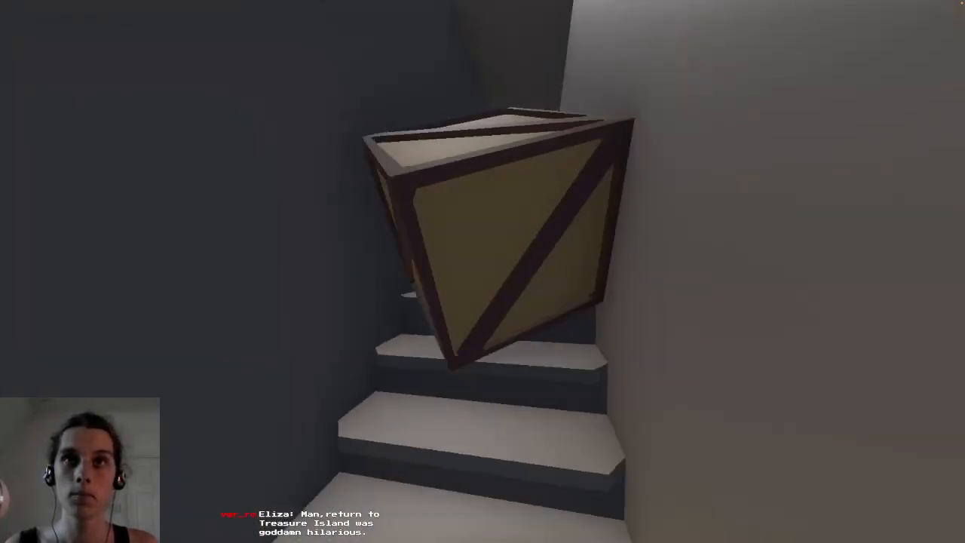
pyautogui.press('w')
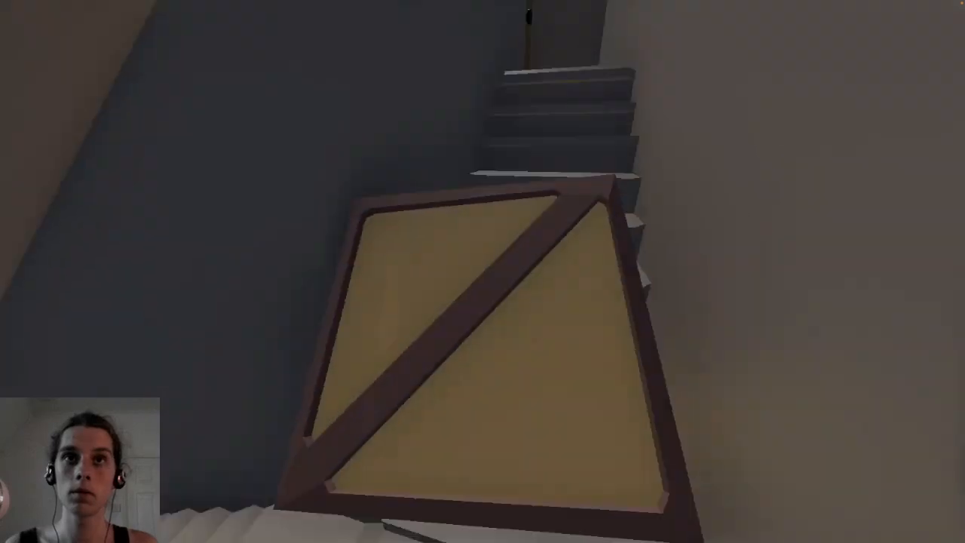
pyautogui.press('w')
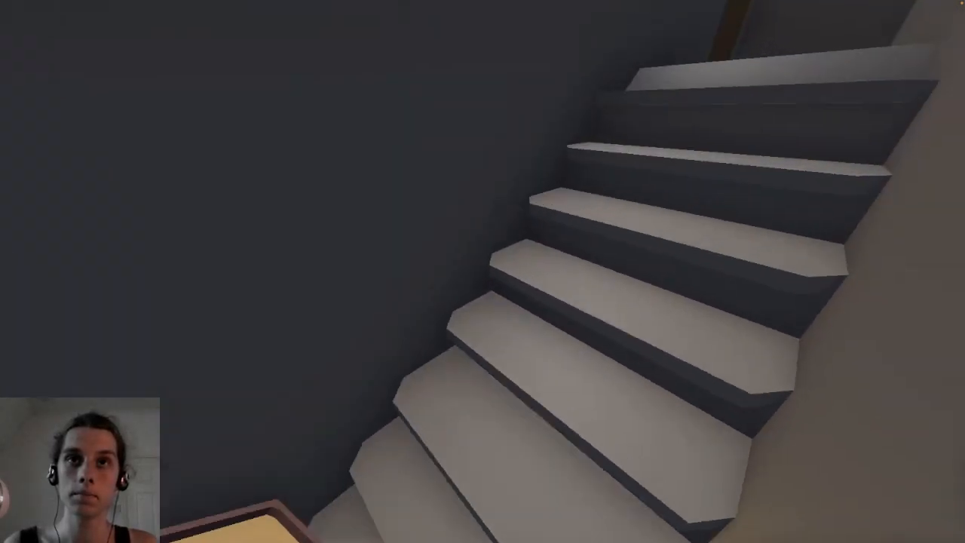
pyautogui.press('w')
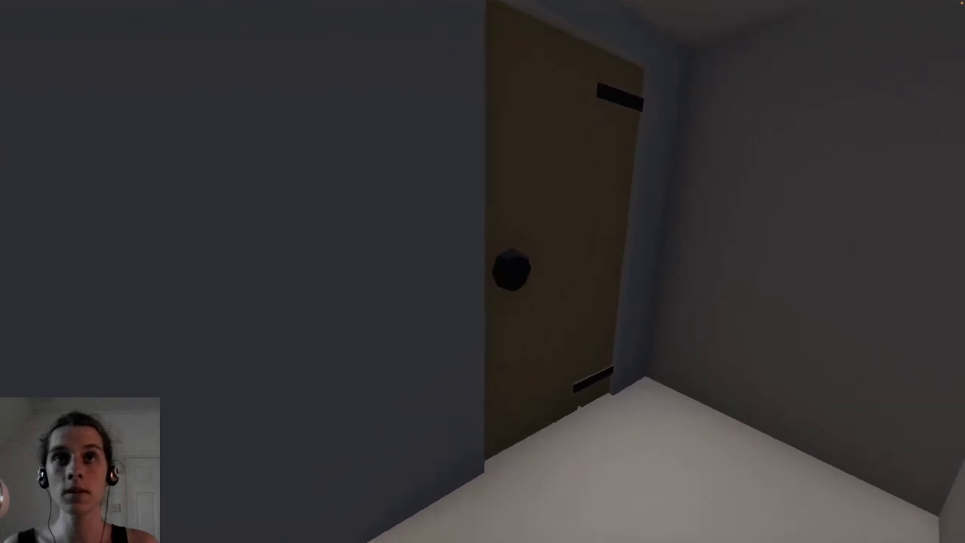
pyautogui.press('w')
pyautogui.press('w')
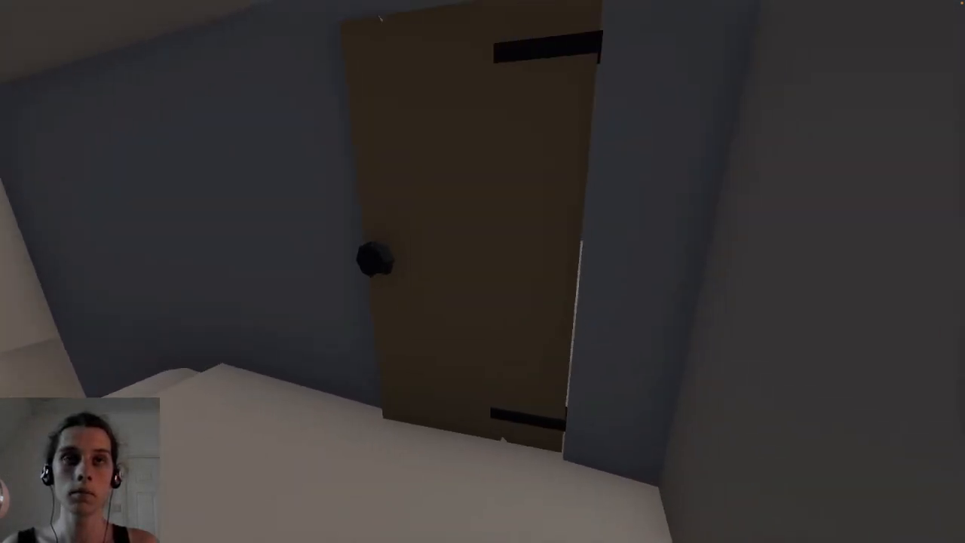
pyautogui.press('w')
pyautogui.press('w')
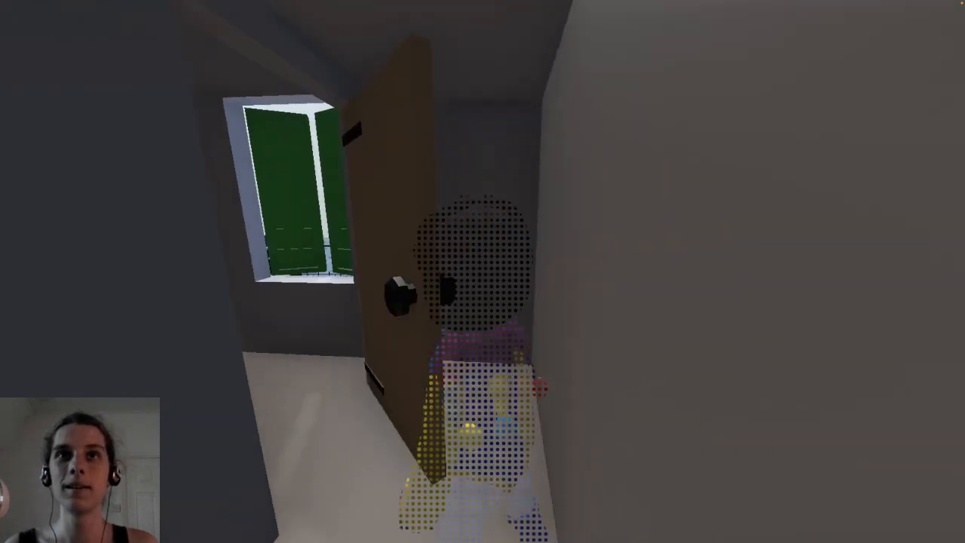
pyautogui.press('w')
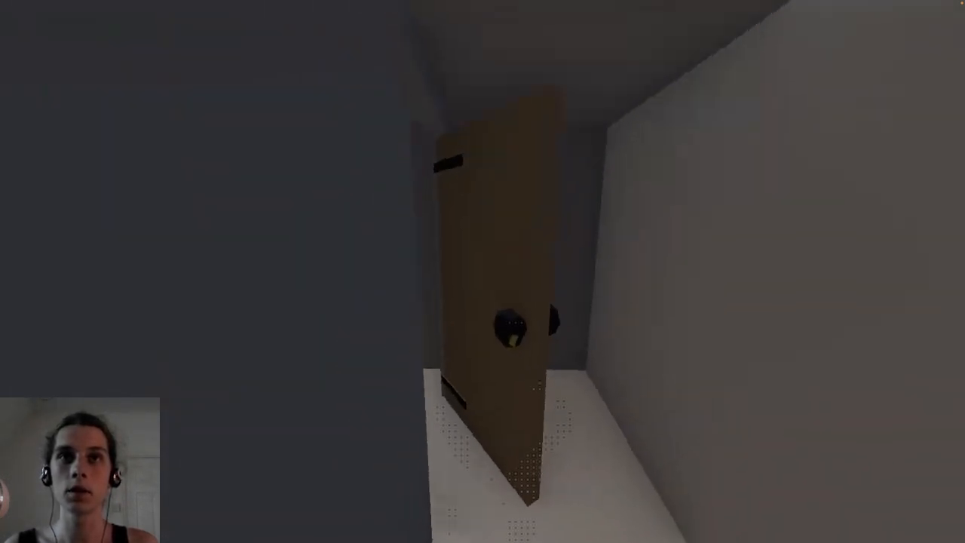
pyautogui.press('w')
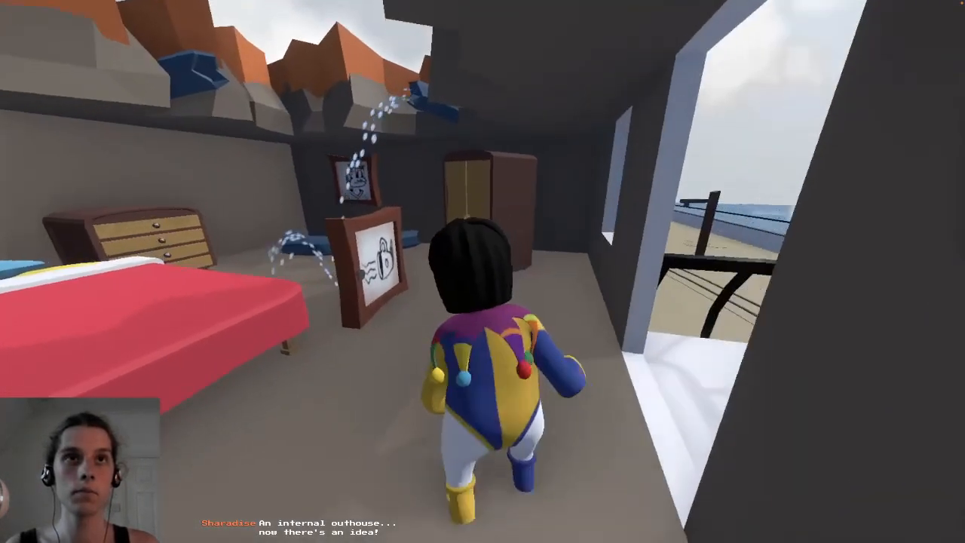
pyautogui.press('w')
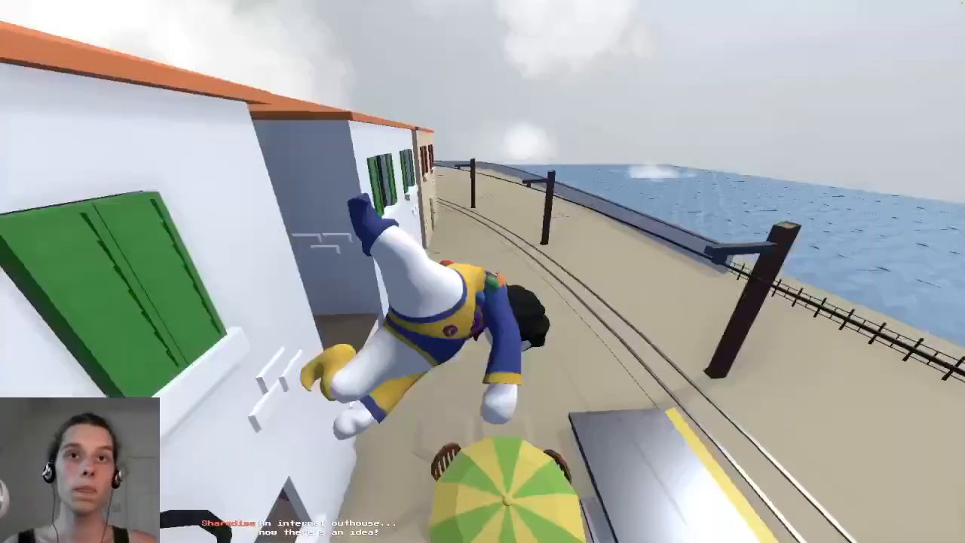
pyautogui.press('w')
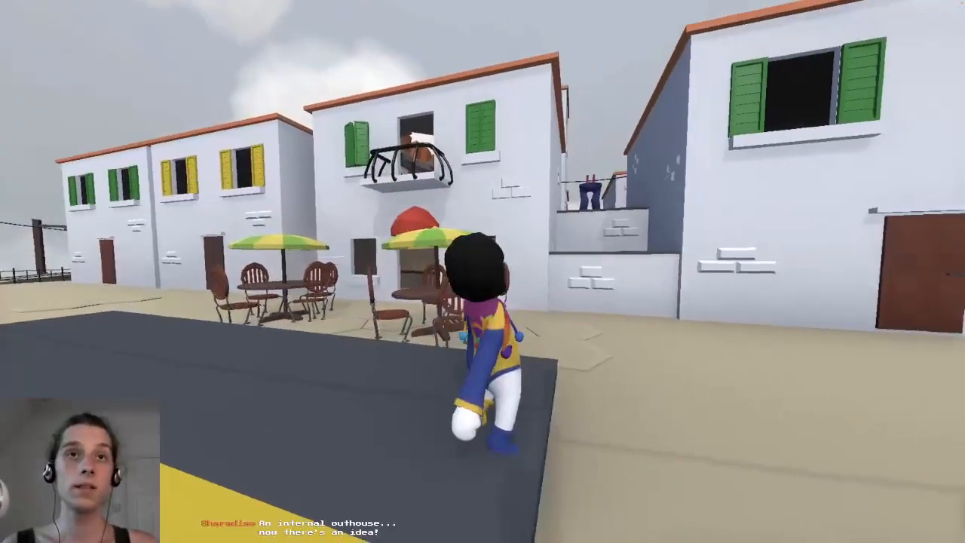
pyautogui.press('w')
pyautogui.press('w')
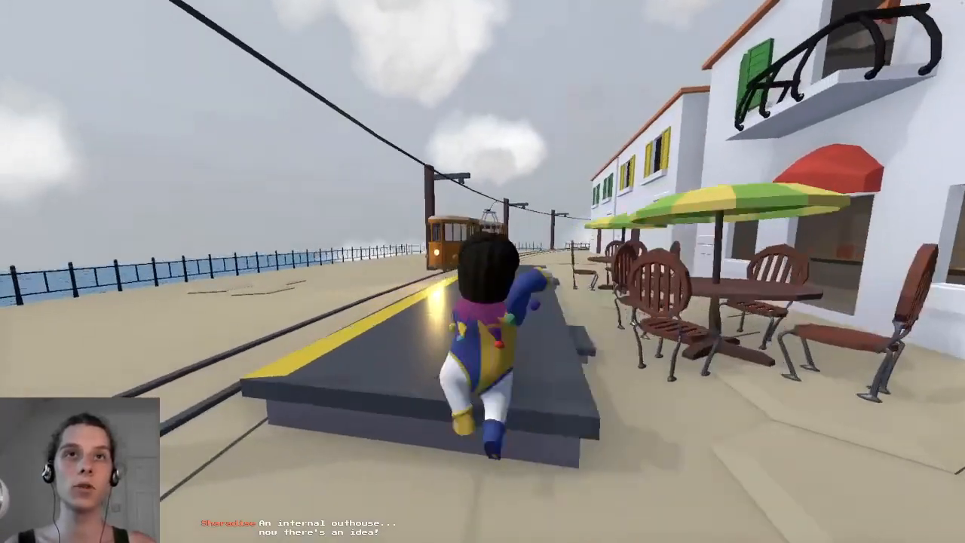
pyautogui.press('w')
pyautogui.press('space')
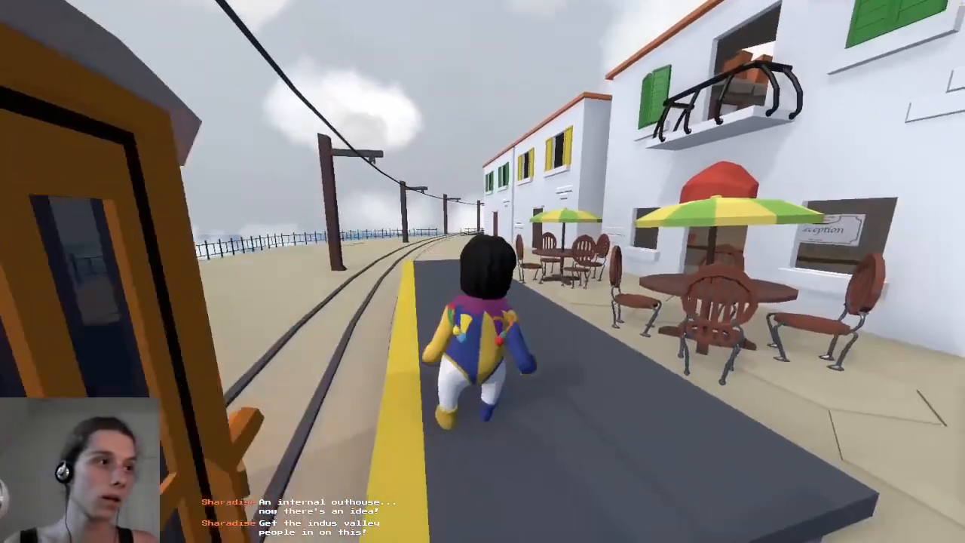
pyautogui.press('w')
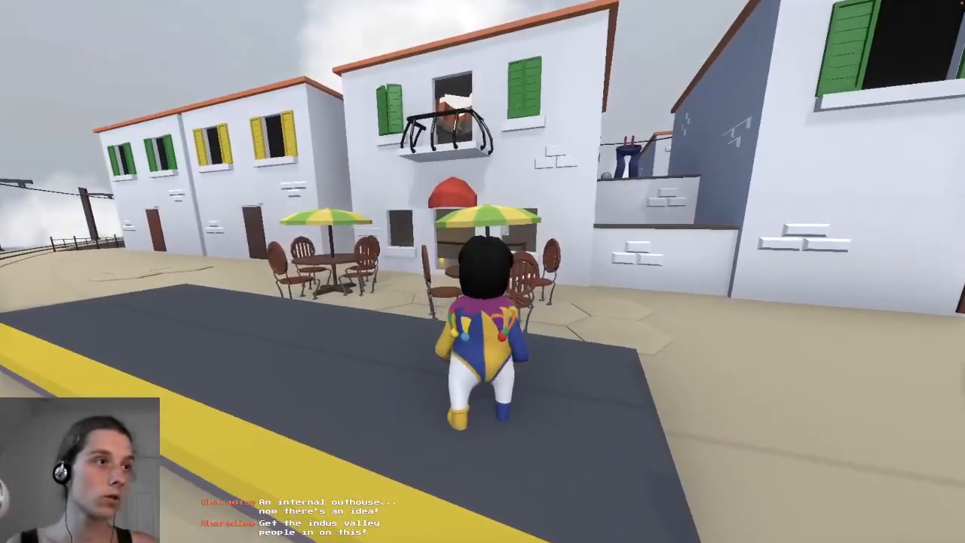
pyautogui.press('a')
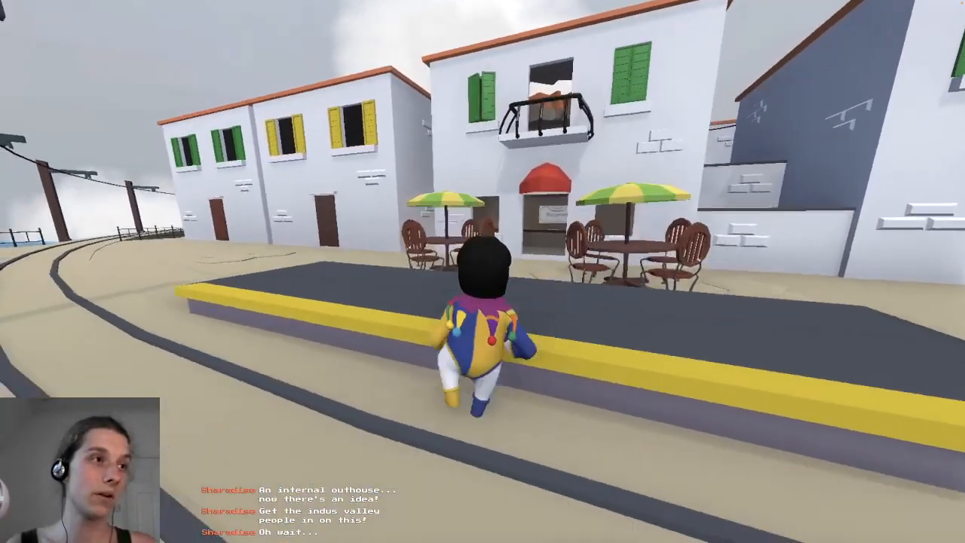
pyautogui.press('w')
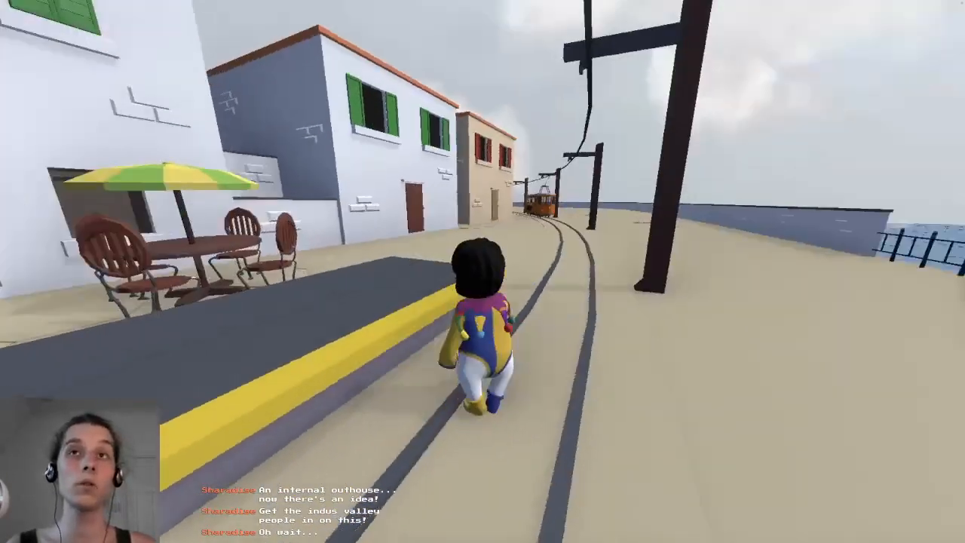
pyautogui.press('w')
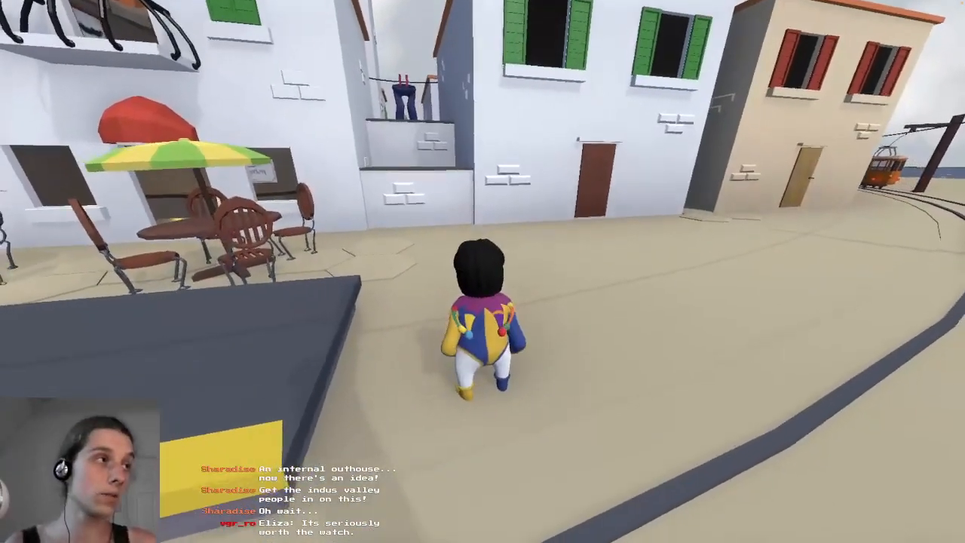
pyautogui.press('w')
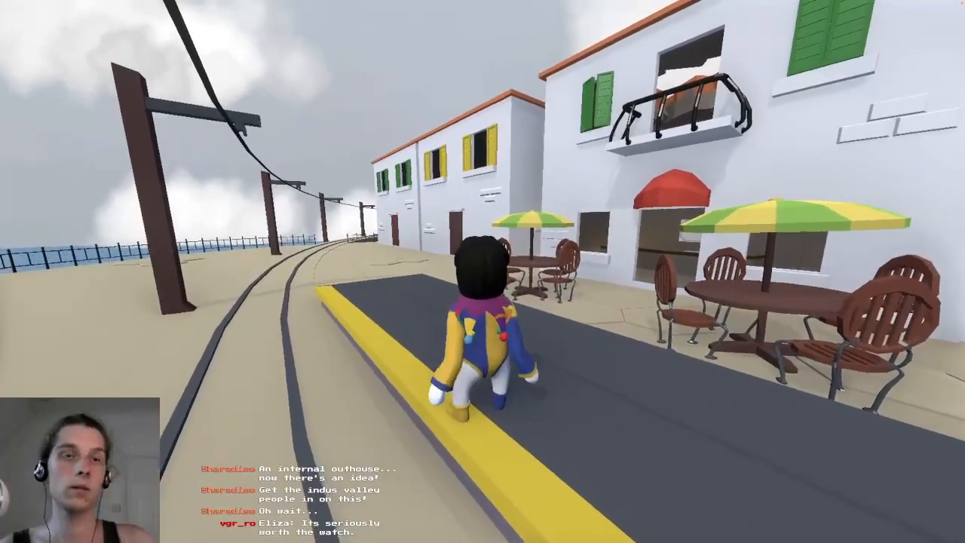
pyautogui.press('w')
pyautogui.press('w')
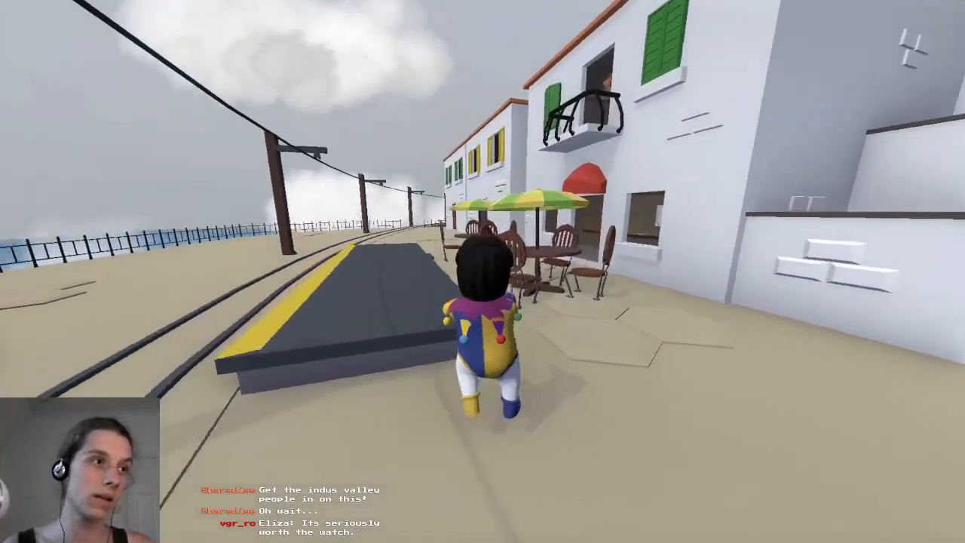
pyautogui.press('w')
pyautogui.press('space')
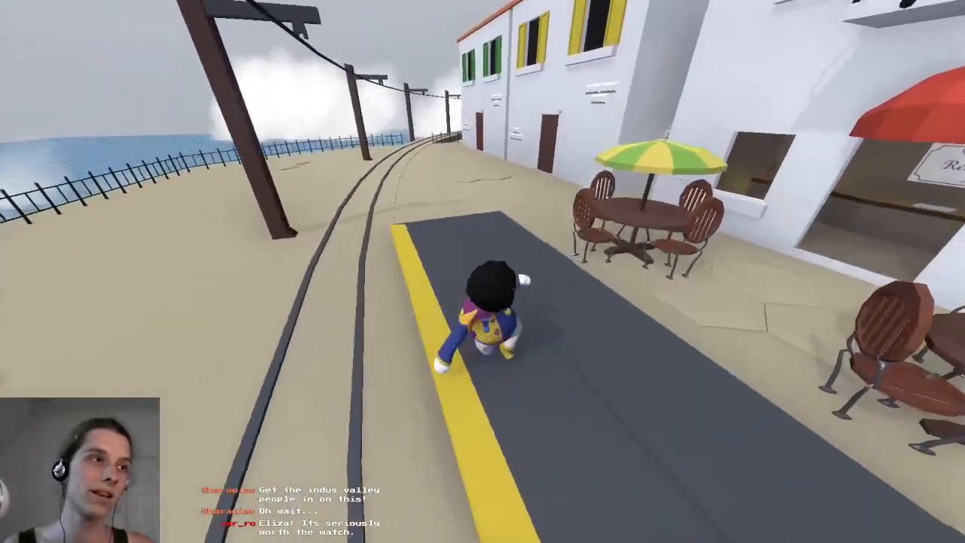
pyautogui.press('w')
pyautogui.press('space')
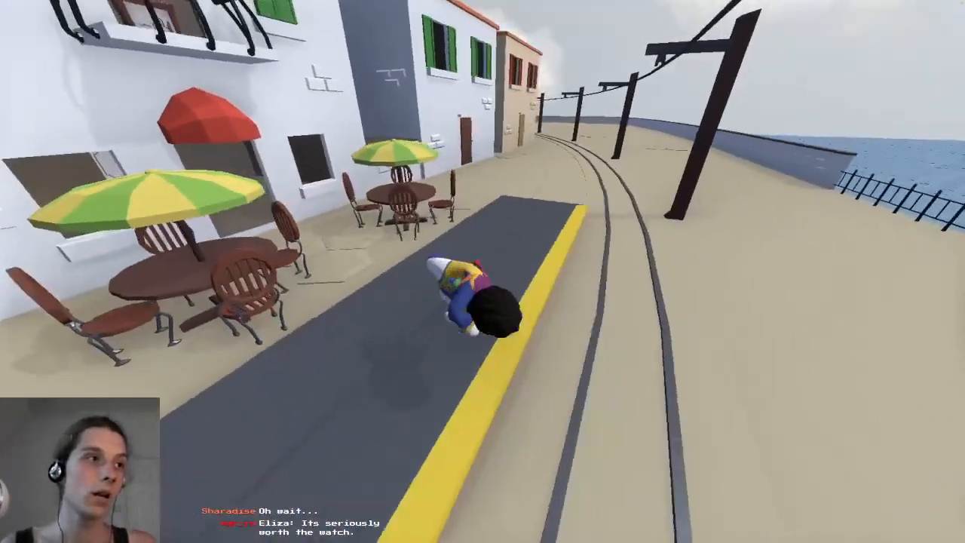
pyautogui.press('w')
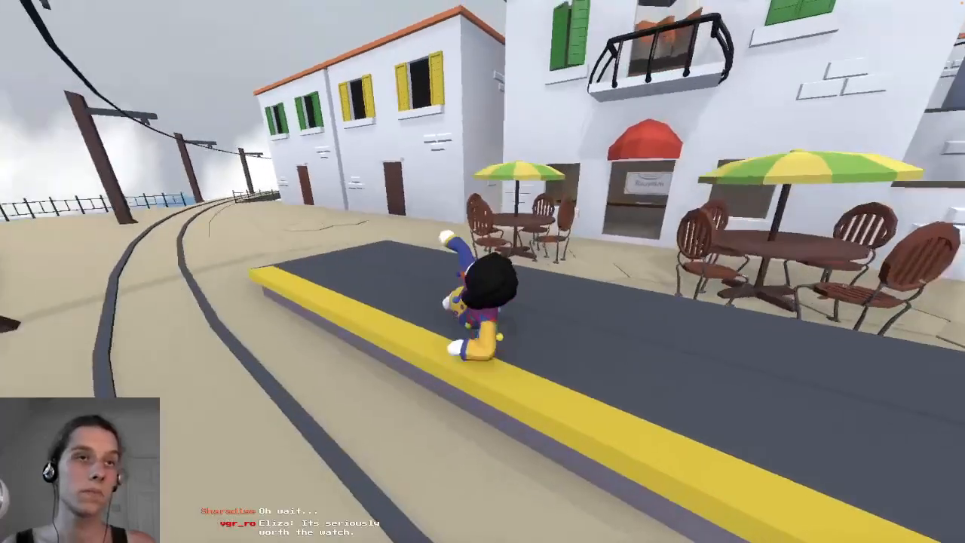
pyautogui.press('w')
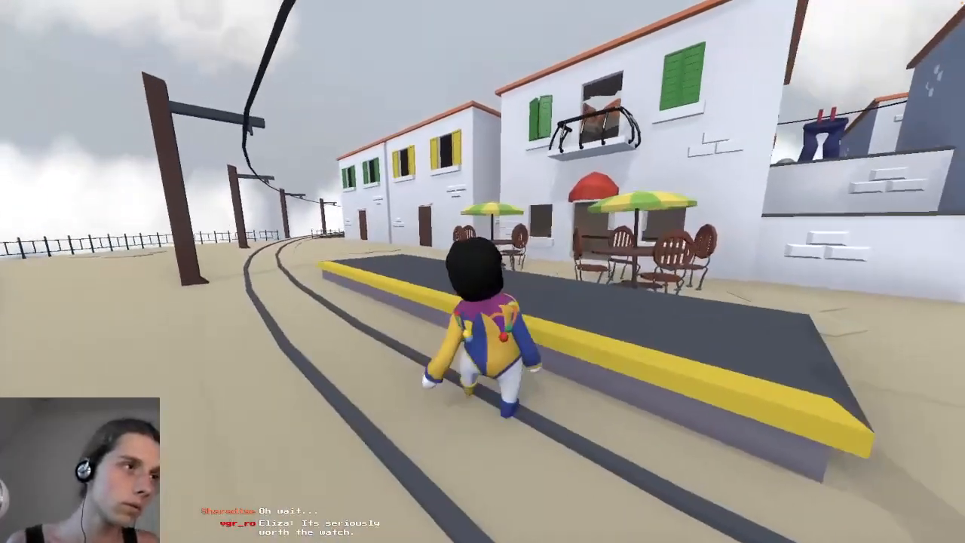
pyautogui.press('w')
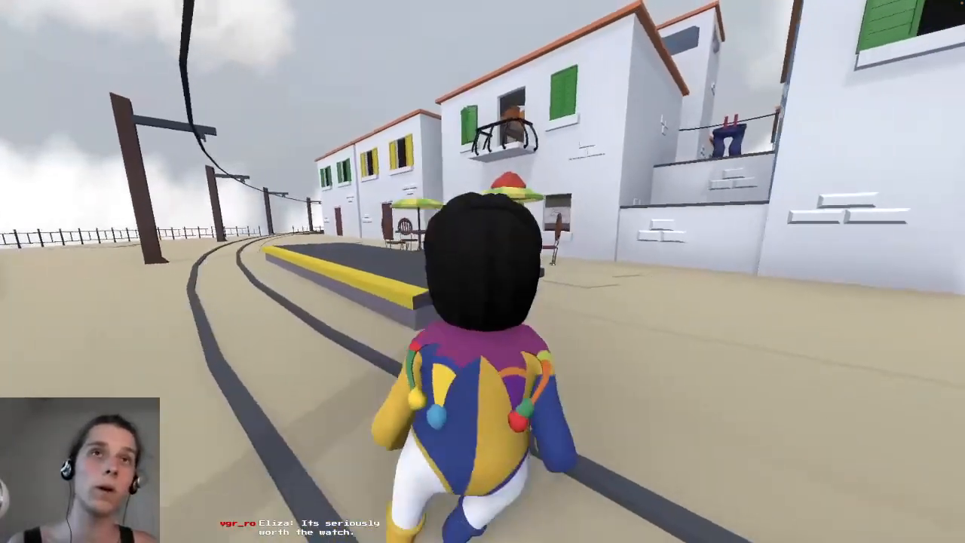
pyautogui.press('w')
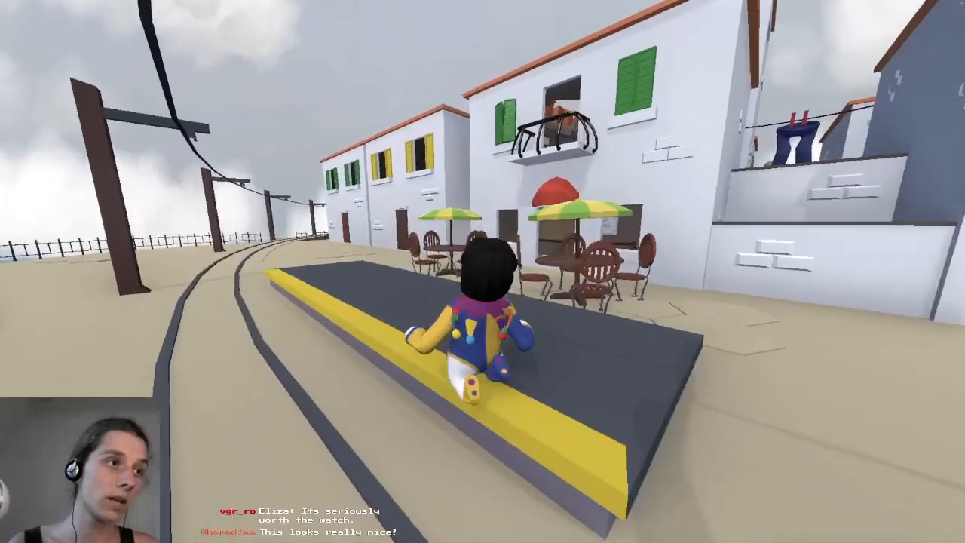
pyautogui.press('w')
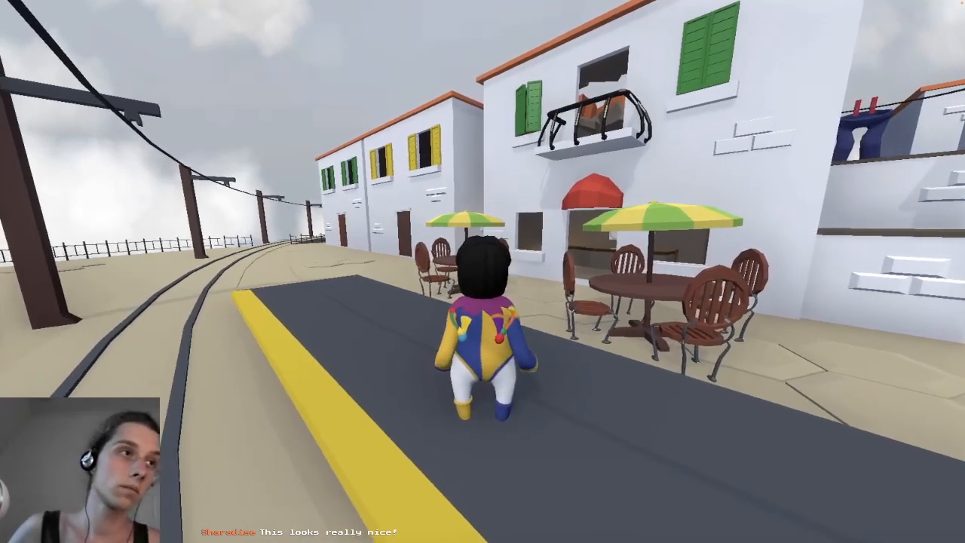
pyautogui.press('w')
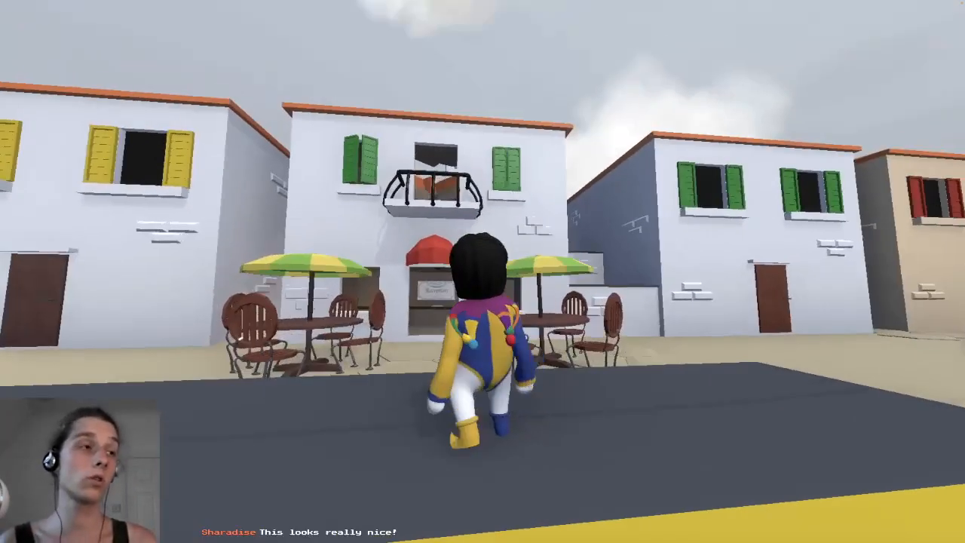
pyautogui.press('w')
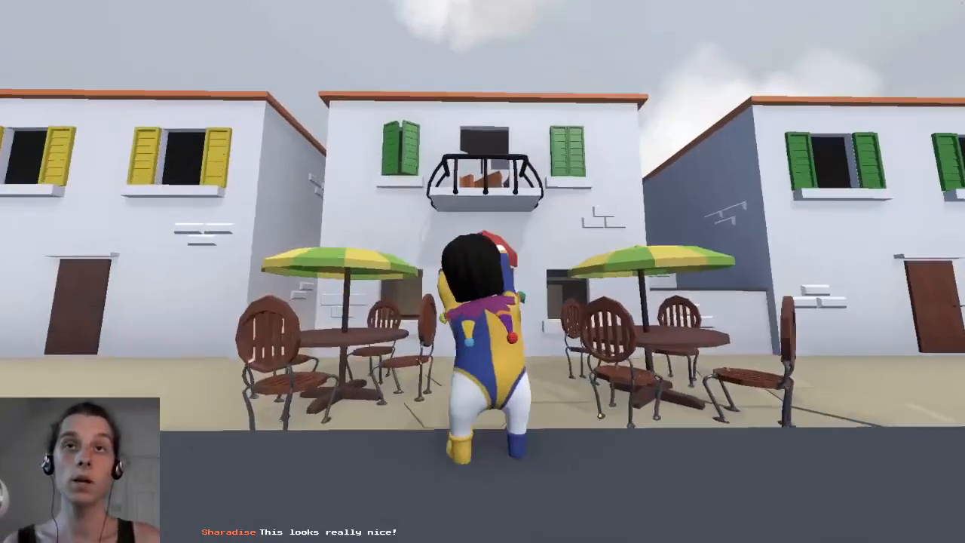
pyautogui.press('w')
pyautogui.press('s')
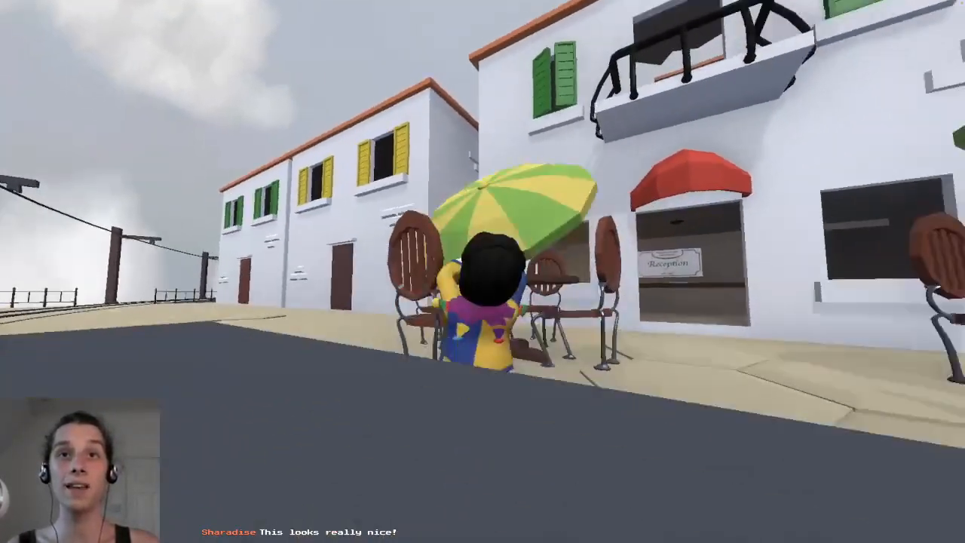
pyautogui.press('w')
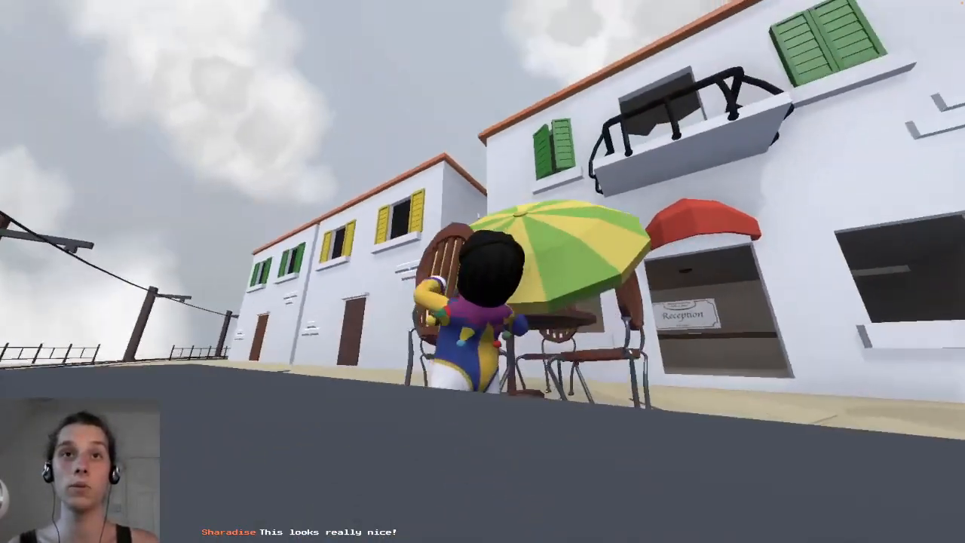
pyautogui.press('s')
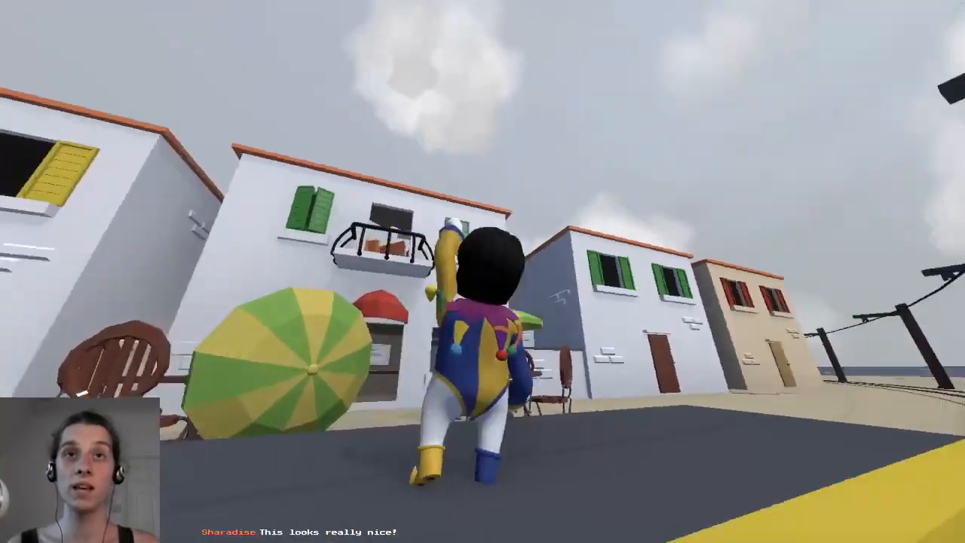
pyautogui.press('w')
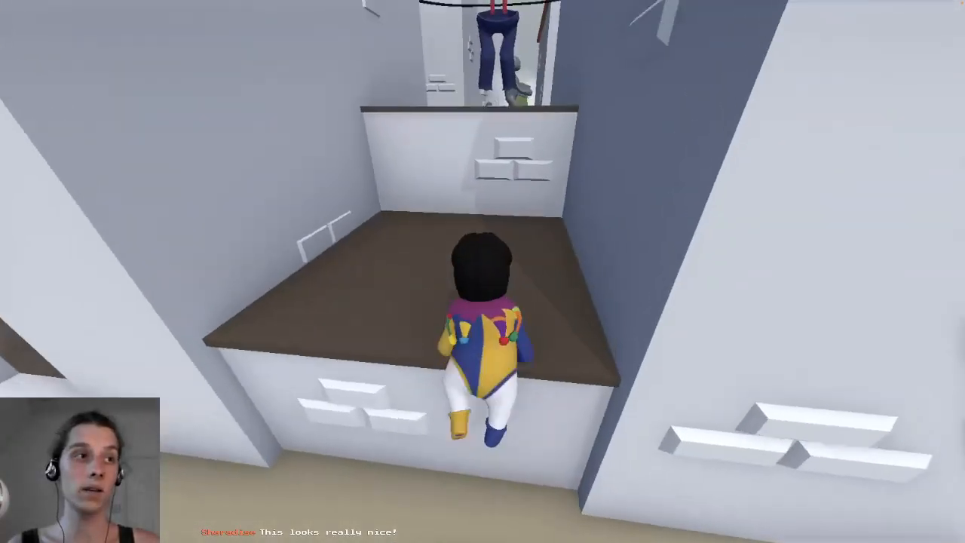
pyautogui.press('w')
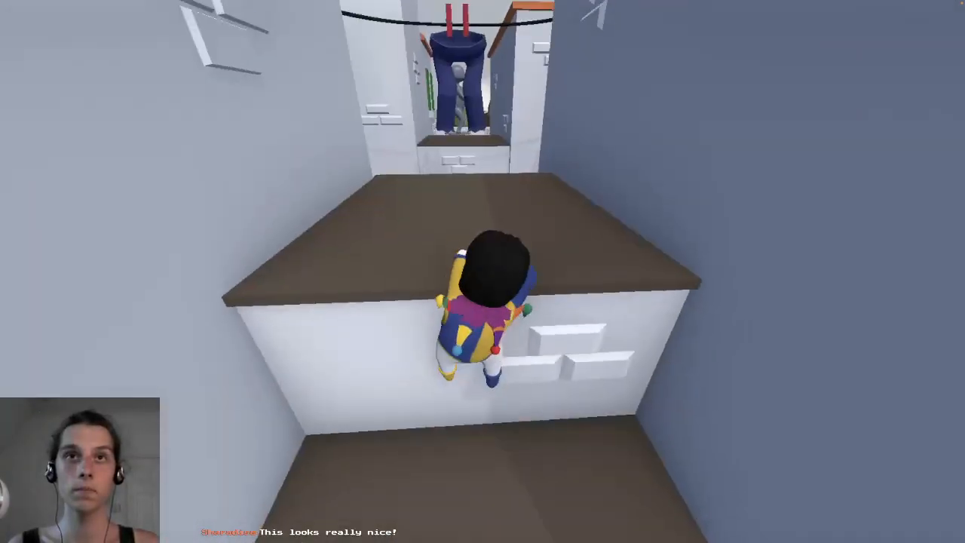
pyautogui.press('w')
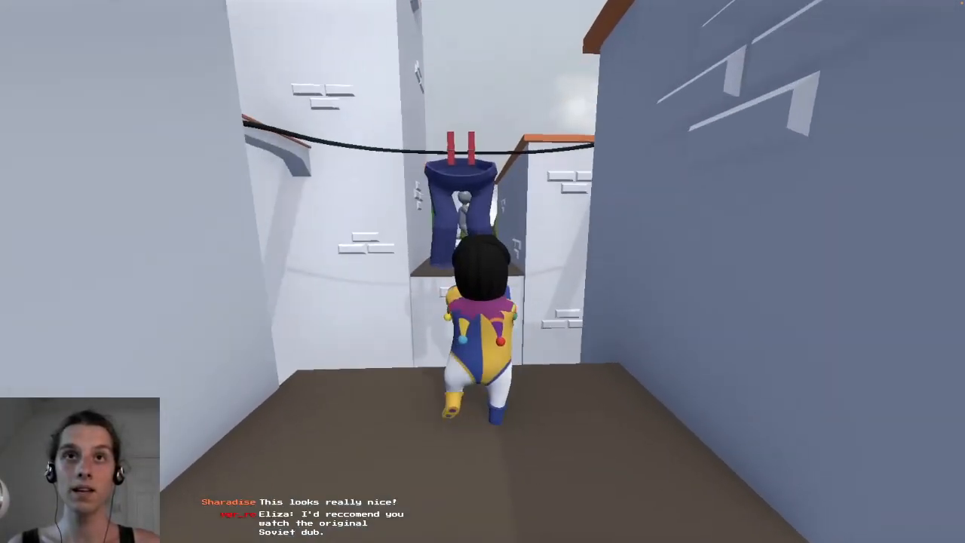
pyautogui.press('w')
pyautogui.press('space')
pyautogui.press('w')
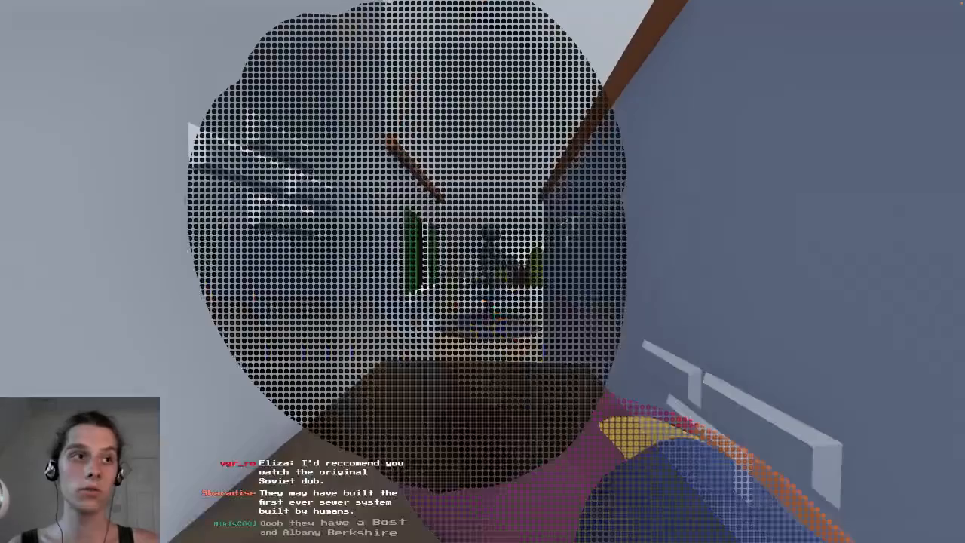
pyautogui.press('space')
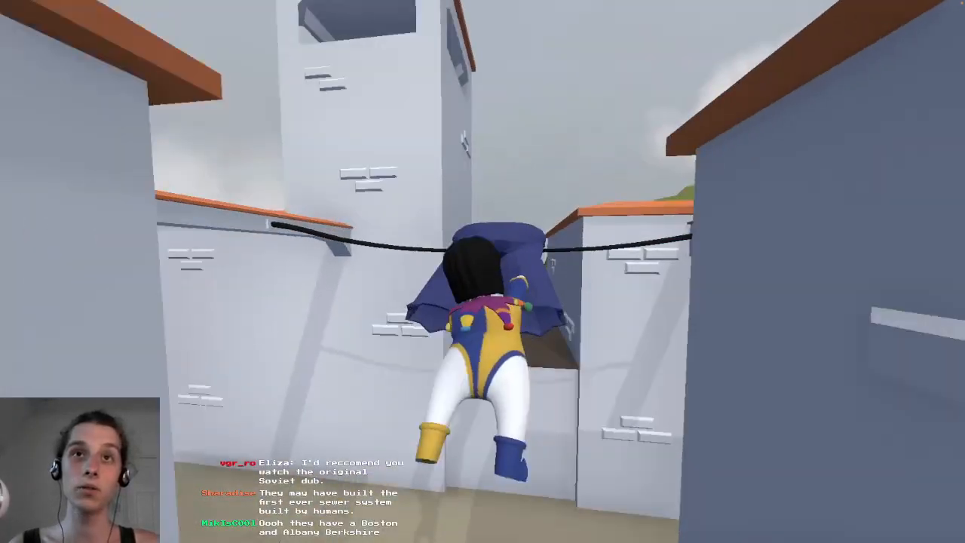
pyautogui.press('w')
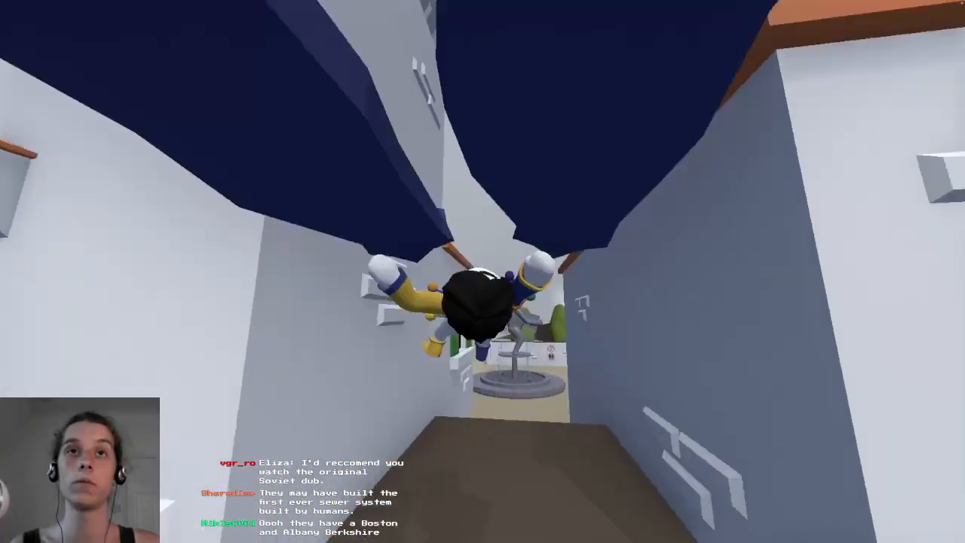
pyautogui.press('w')
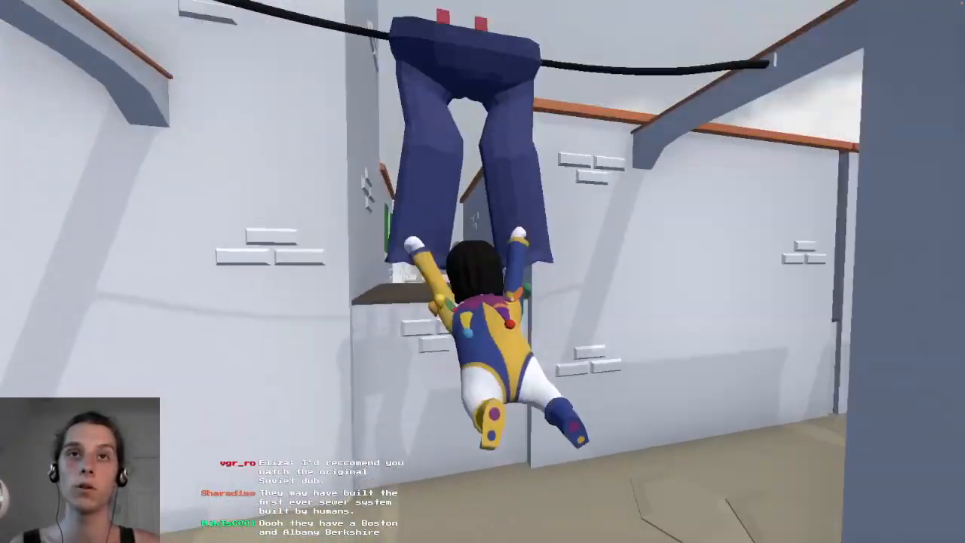
pyautogui.press('w')
pyautogui.press('w')
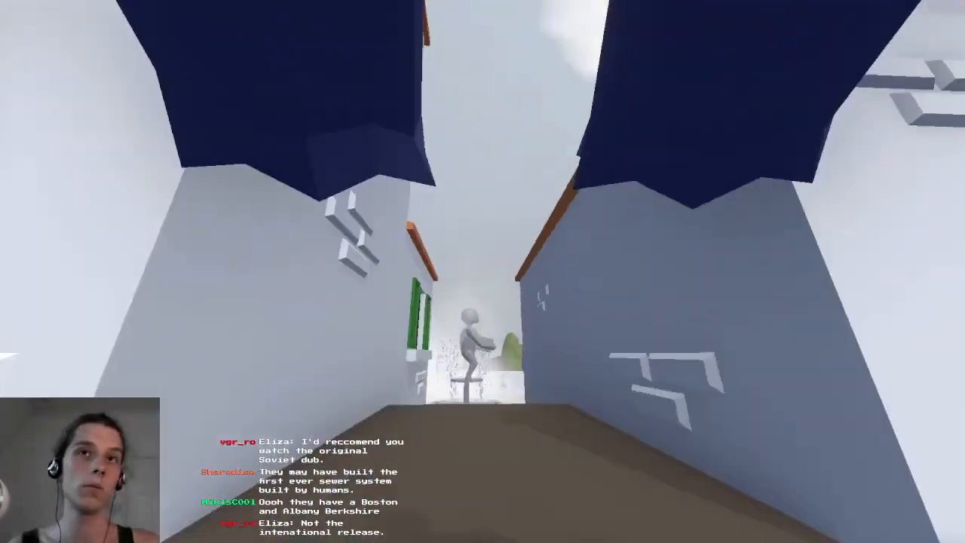
pyautogui.press('w')
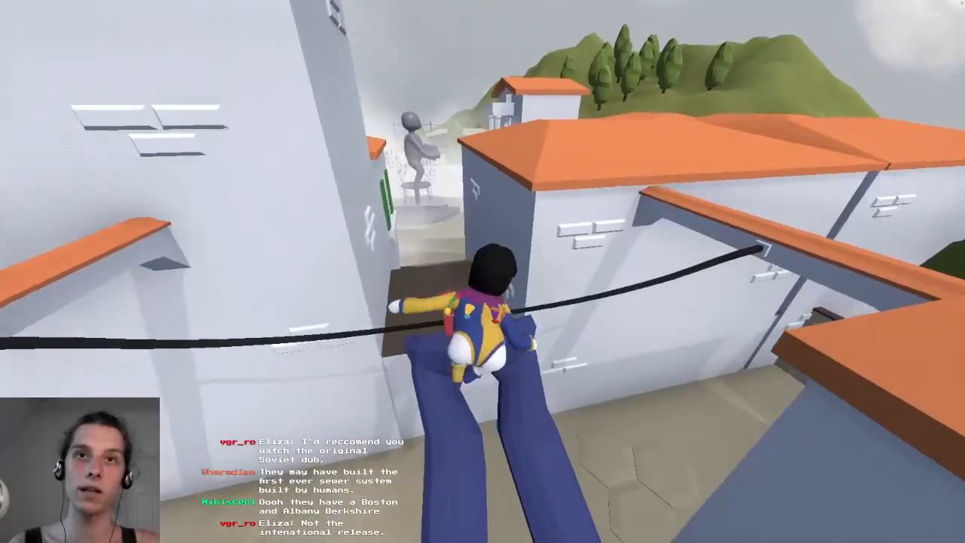
pyautogui.press('w')
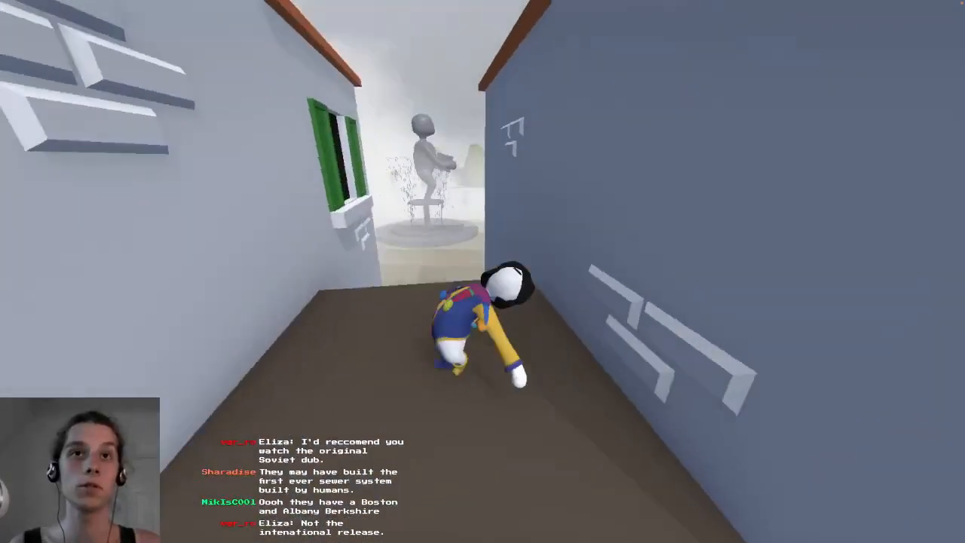
pyautogui.press('w')
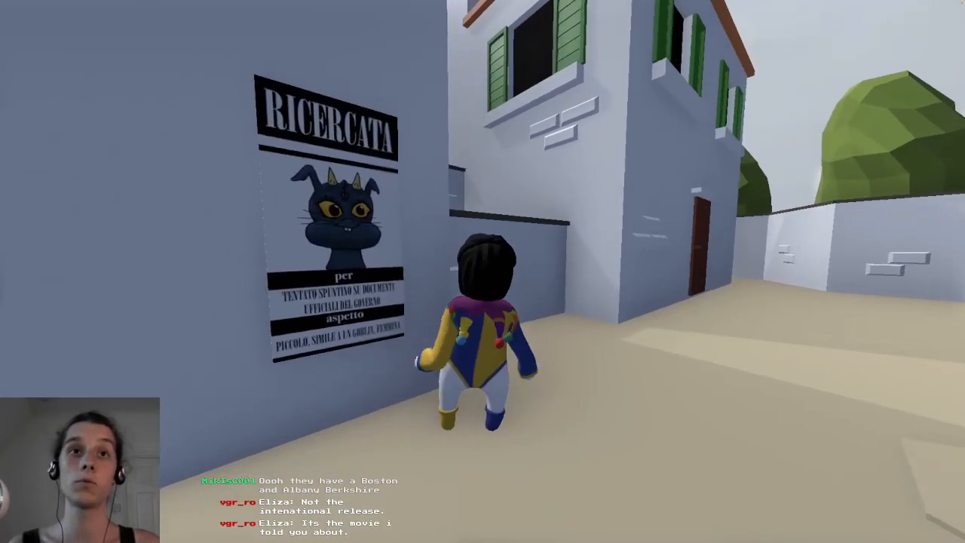
pyautogui.press('s')
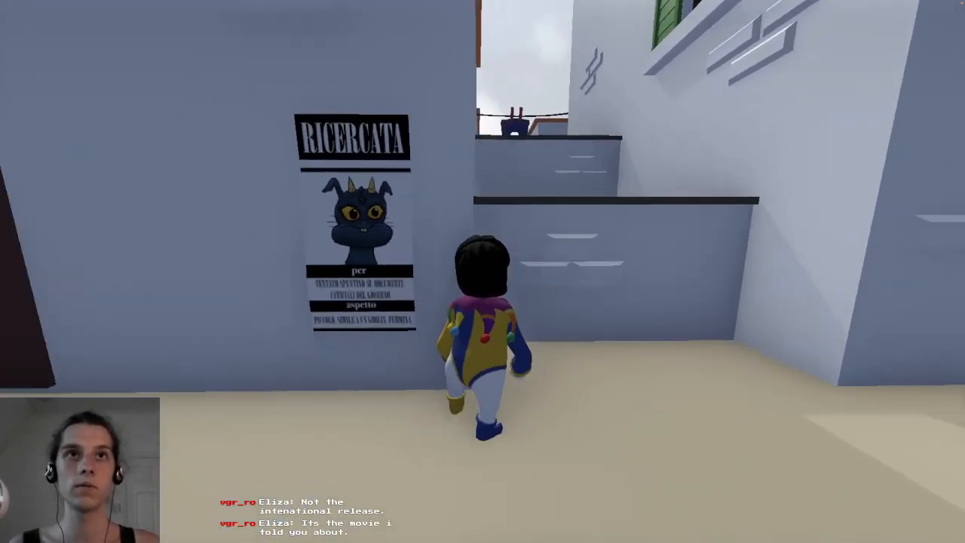
pyautogui.press('w')
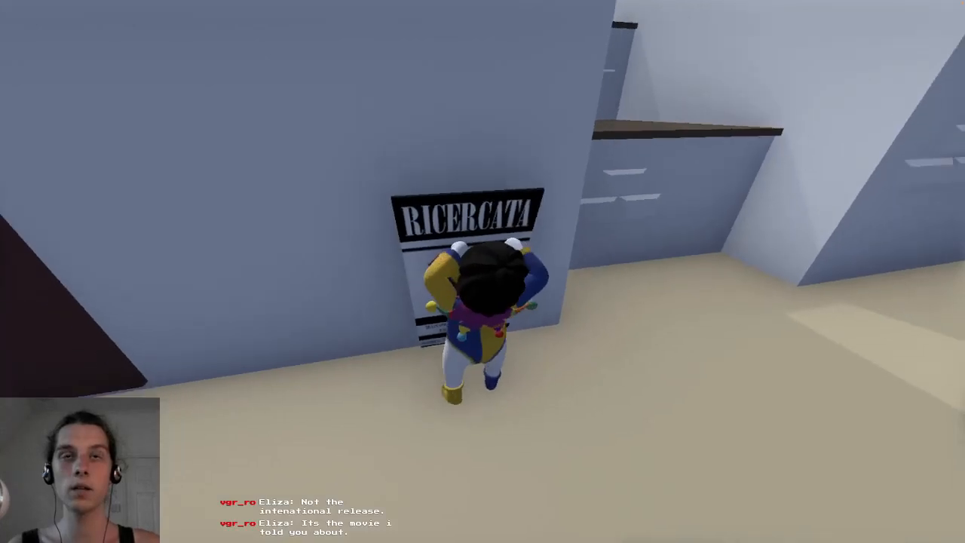
pyautogui.press('w')
pyautogui.press('w')
pyautogui.press('s')
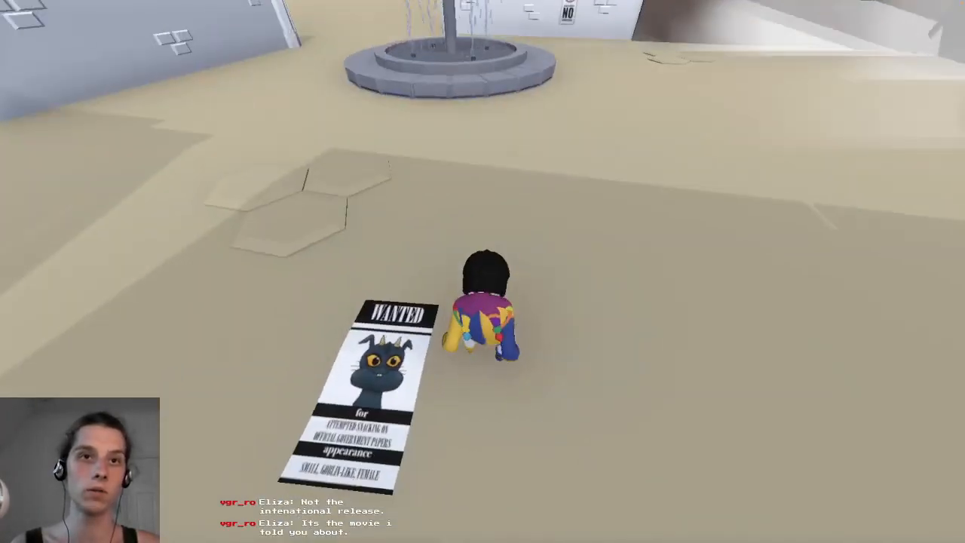
pyautogui.press('w')
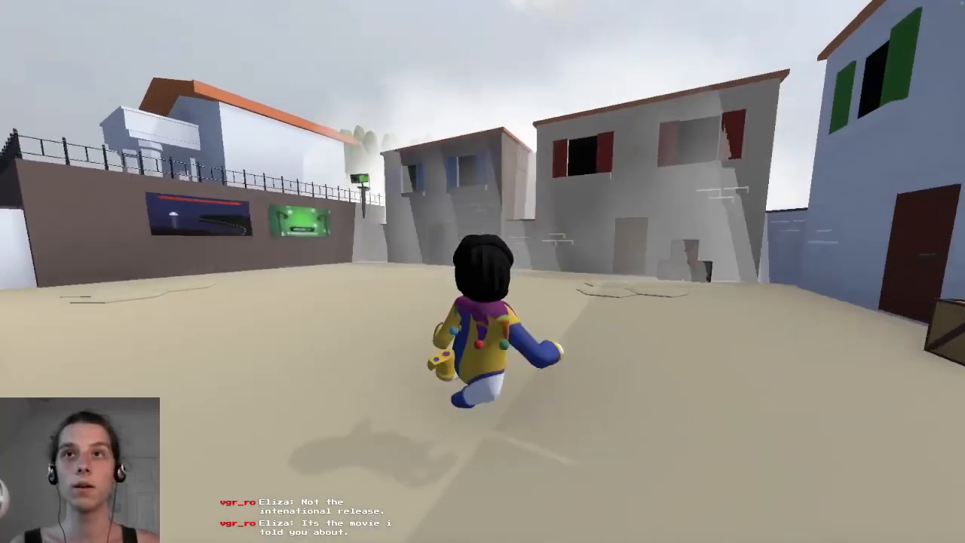
pyautogui.press('w')
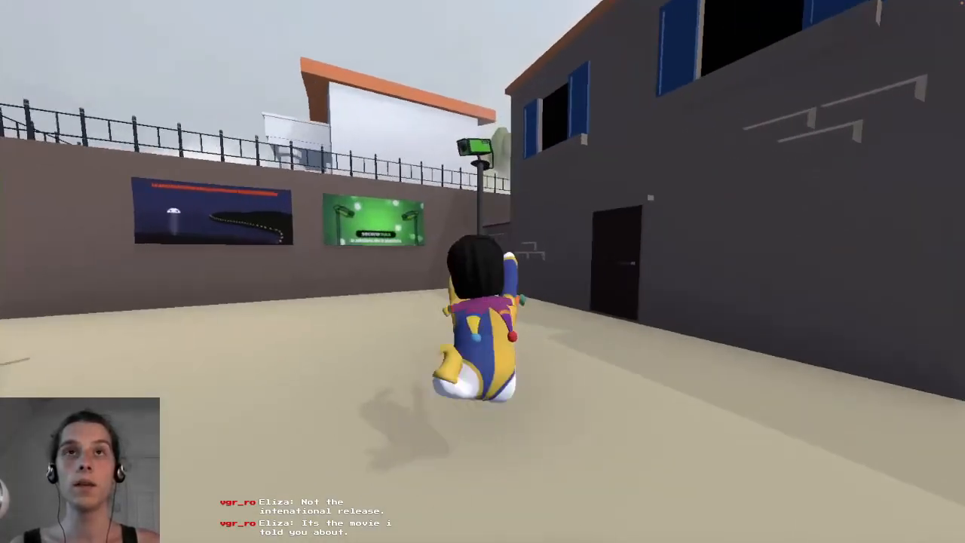
pyautogui.press('w')
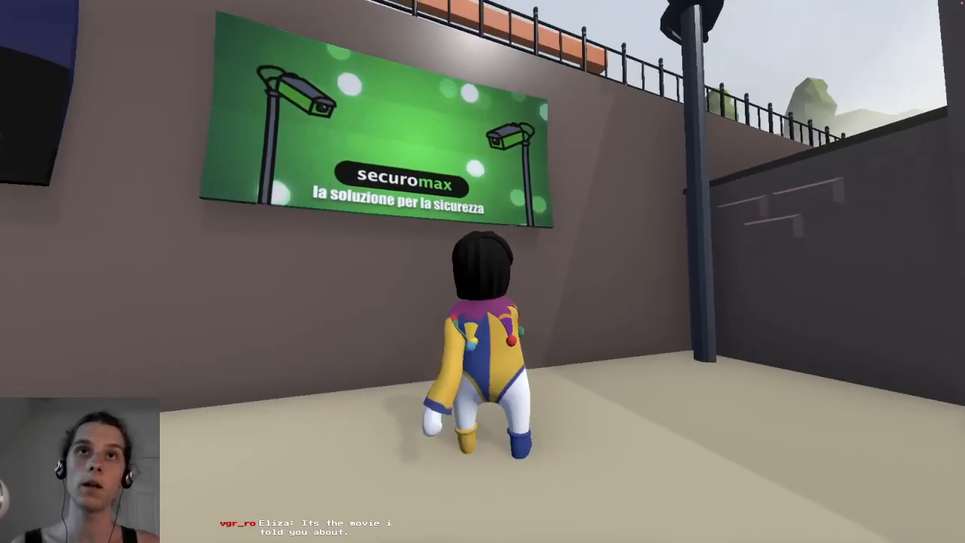
pyautogui.press('w')
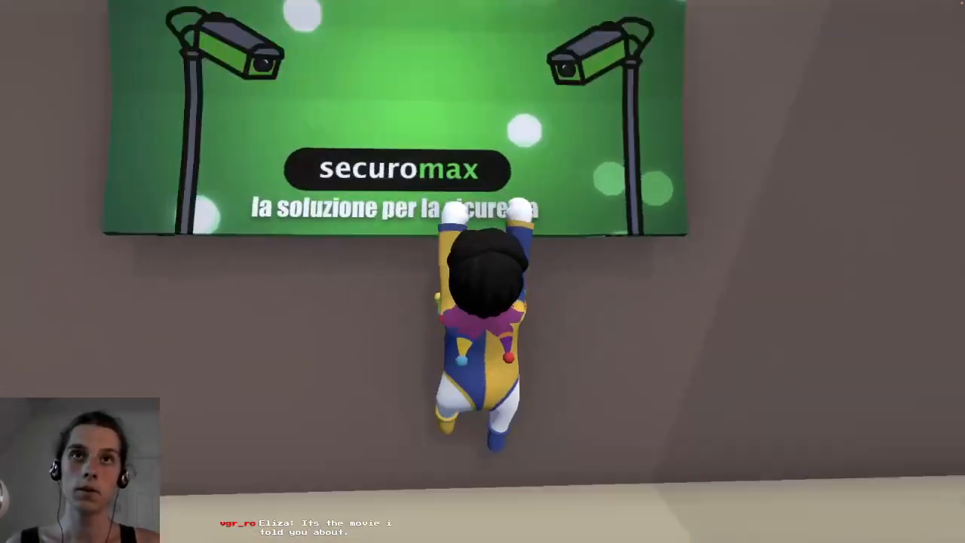
pyautogui.press('w')
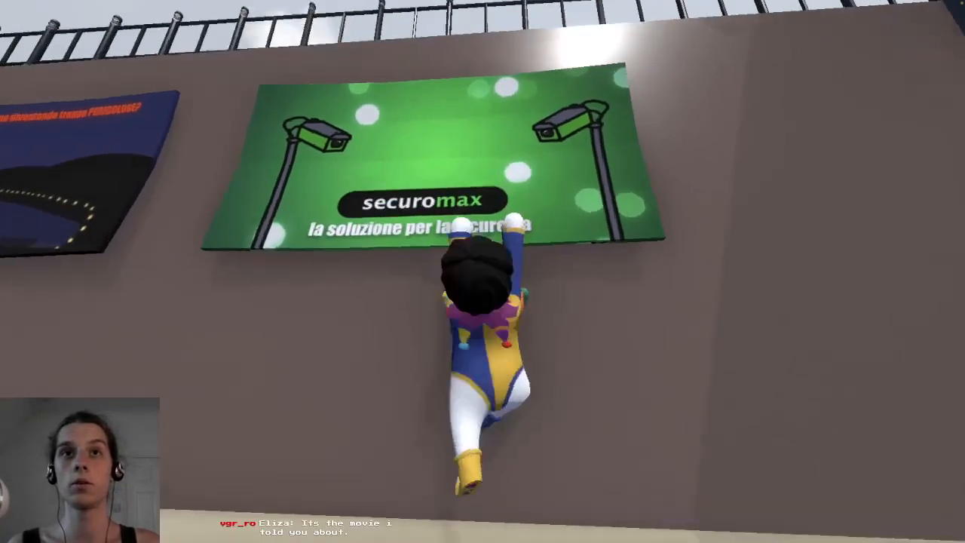
pyautogui.press('w')
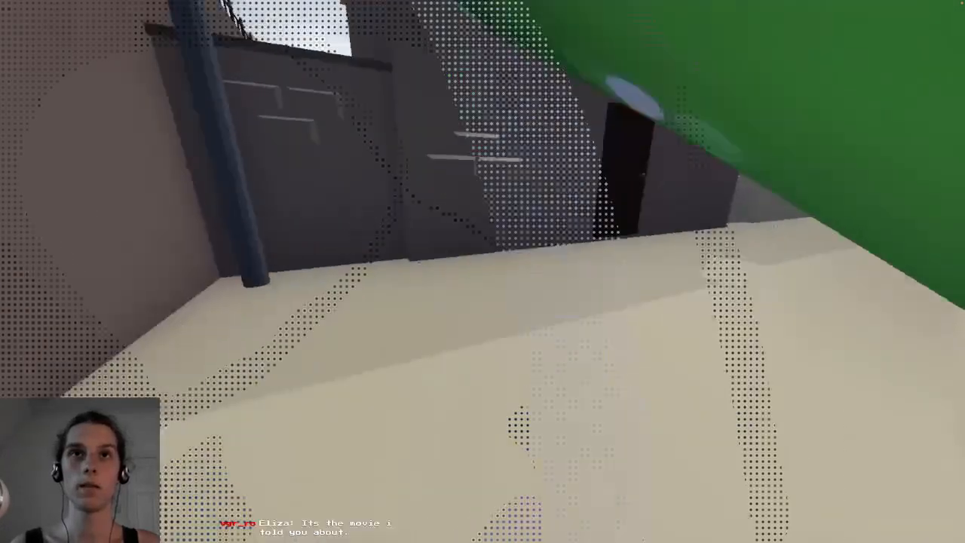
pyautogui.press('w')
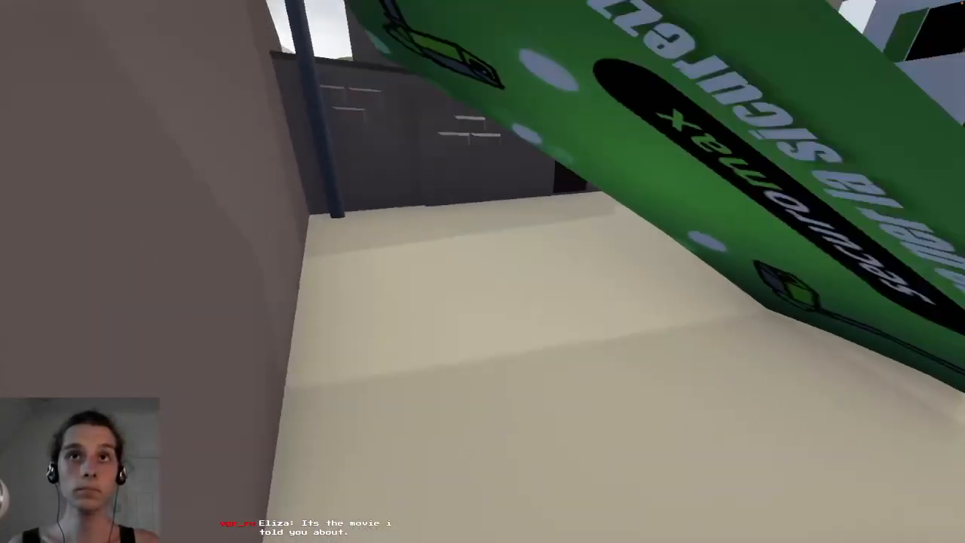
pyautogui.press('w')
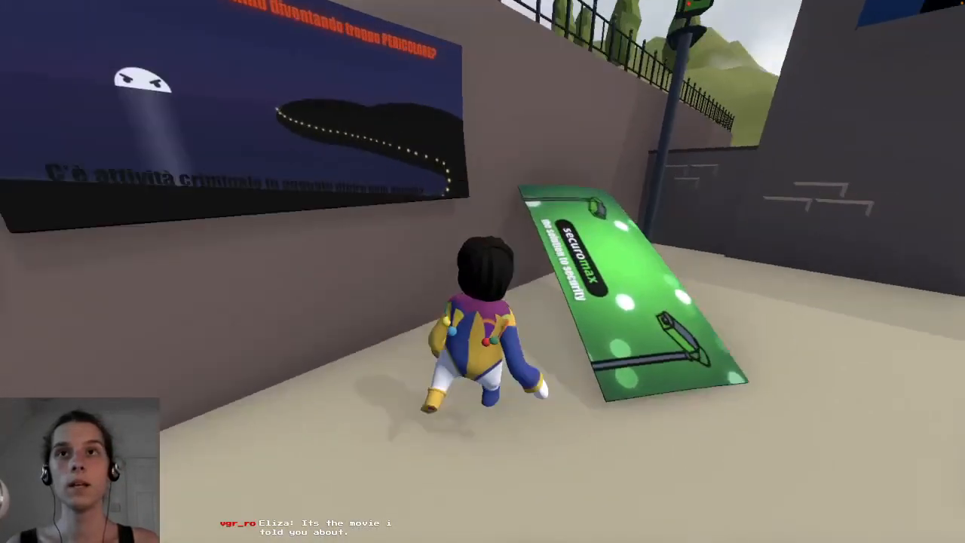
pyautogui.press('w')
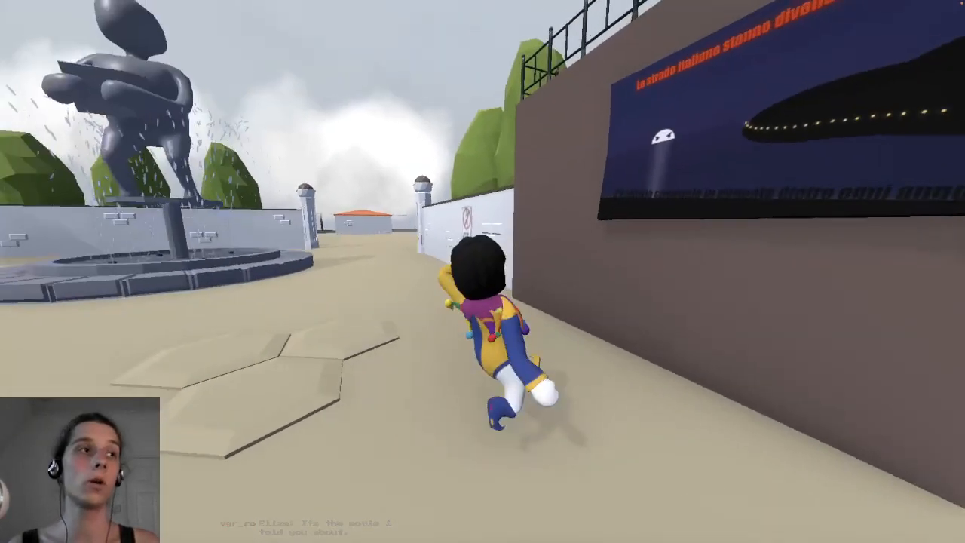
pyautogui.press('w')
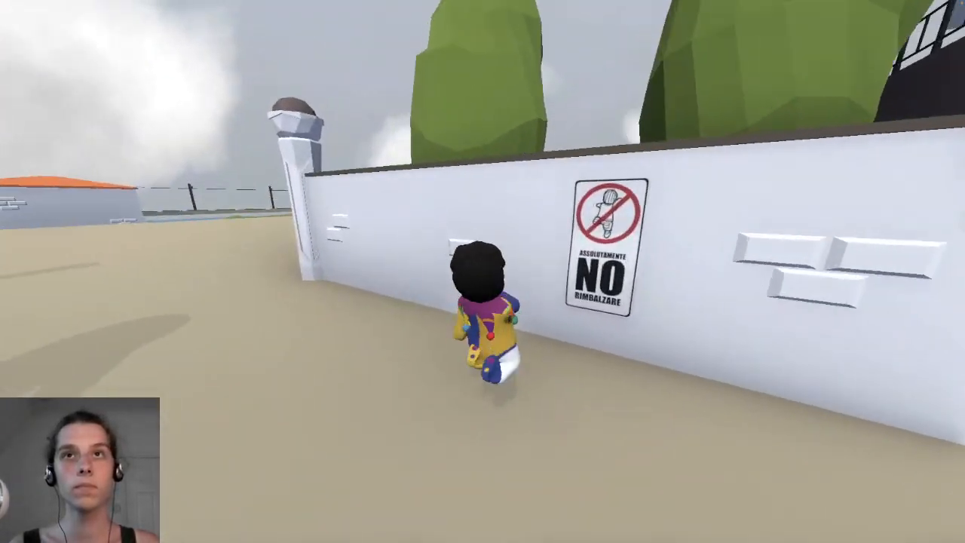
pyautogui.press('w')
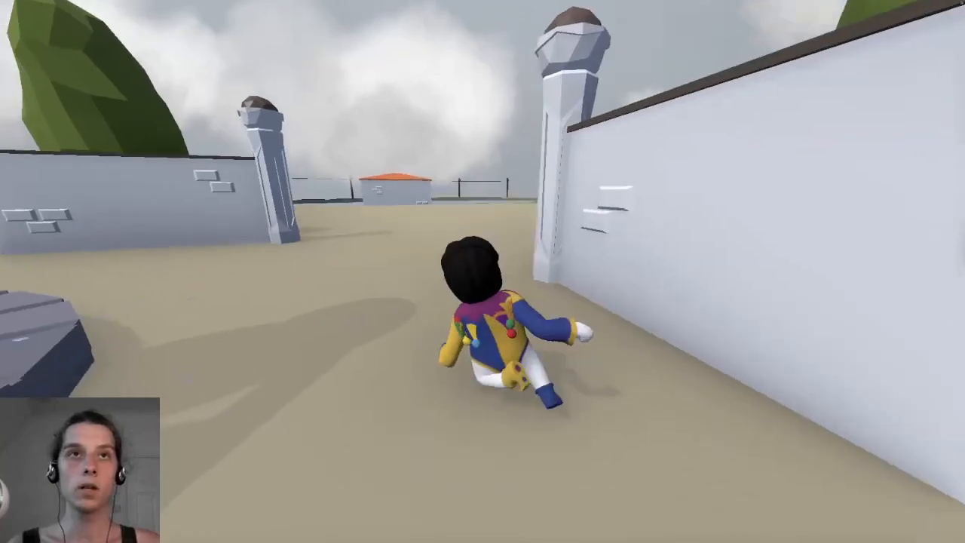
pyautogui.press('w')
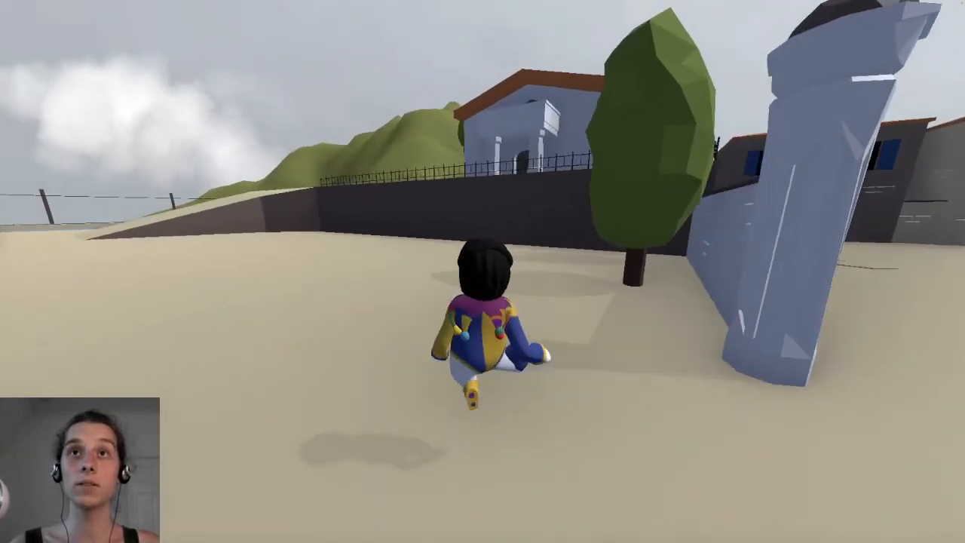
pyautogui.press('w')
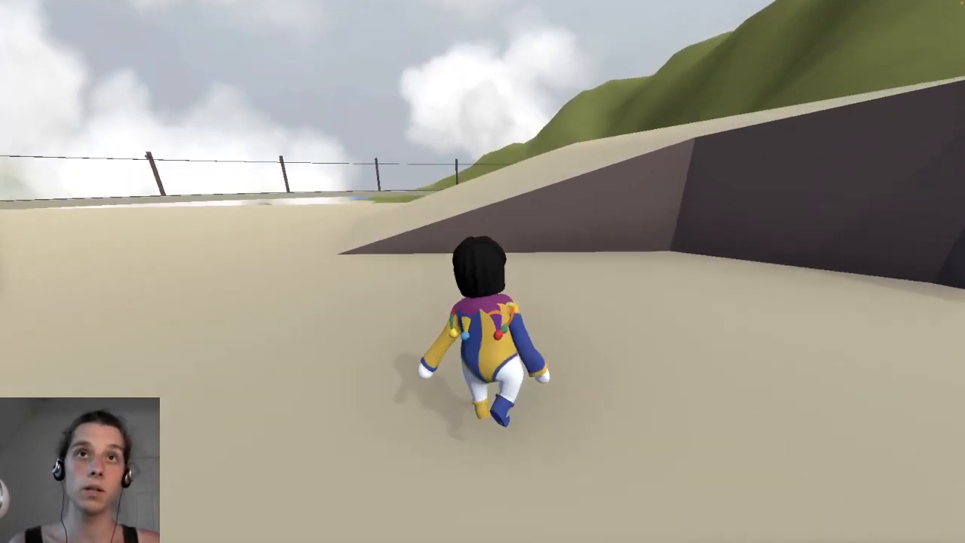
pyautogui.press('w')
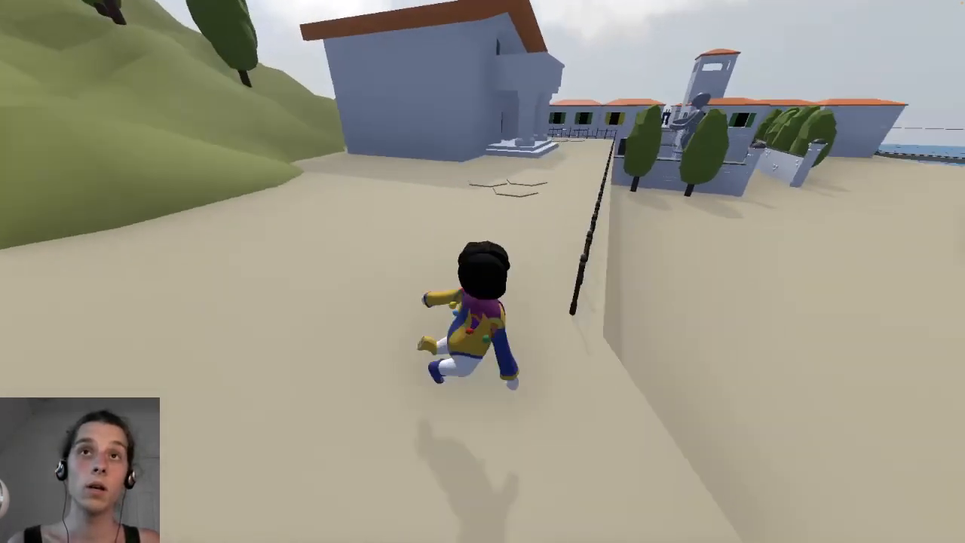
pyautogui.press('w')
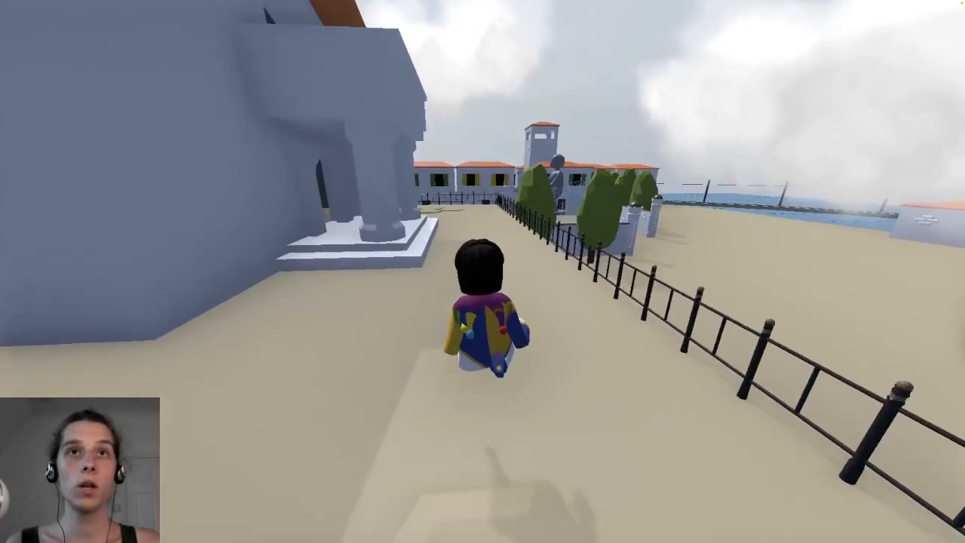
pyautogui.press('w')
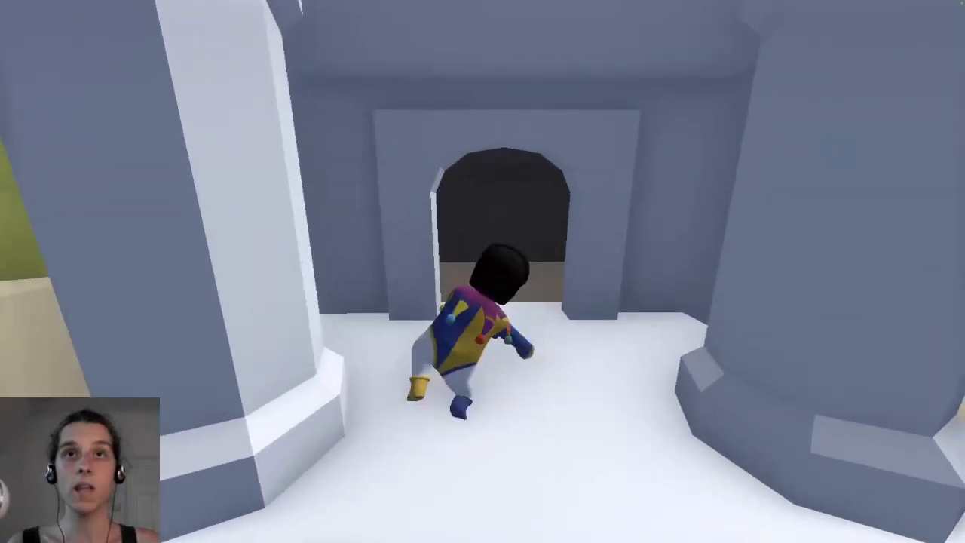
pyautogui.press('w')
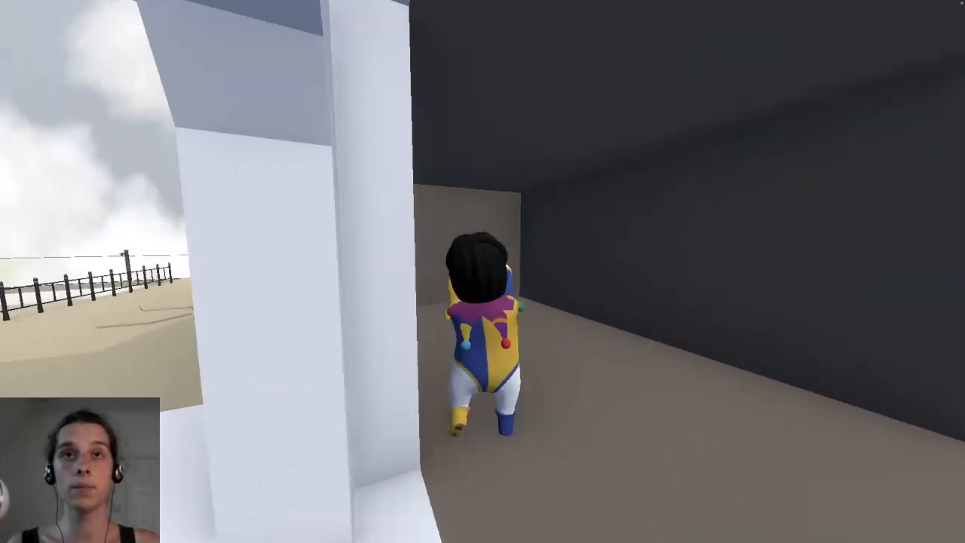
pyautogui.press('w')
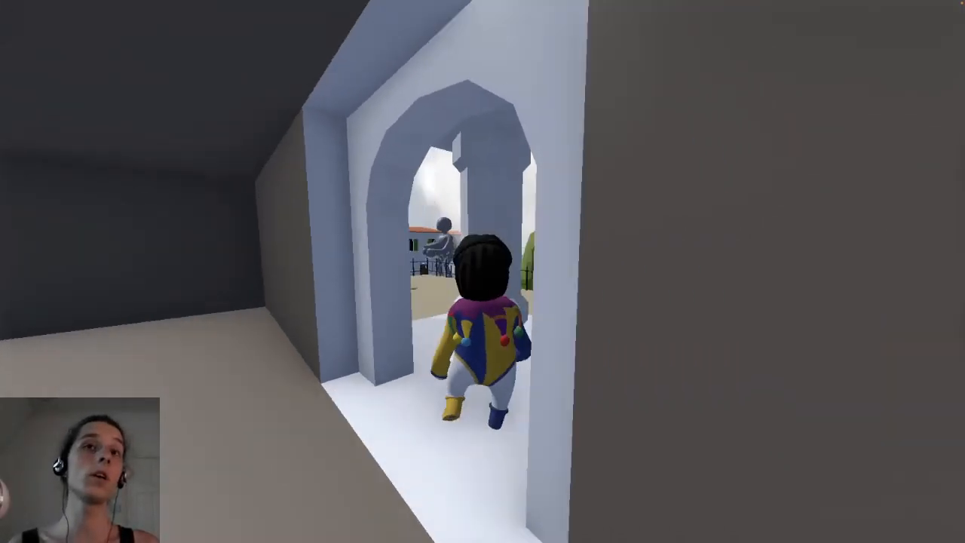
pyautogui.press('w')
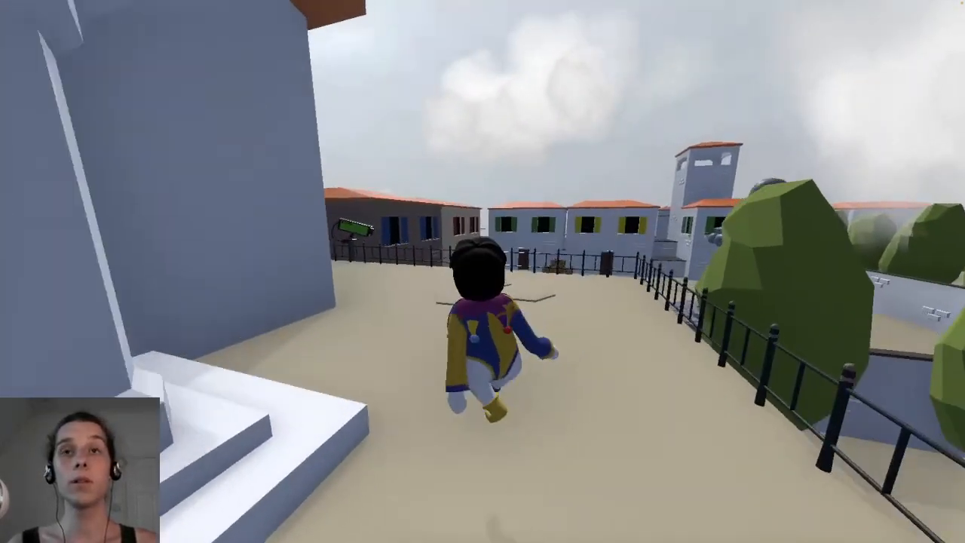
pyautogui.press('w')
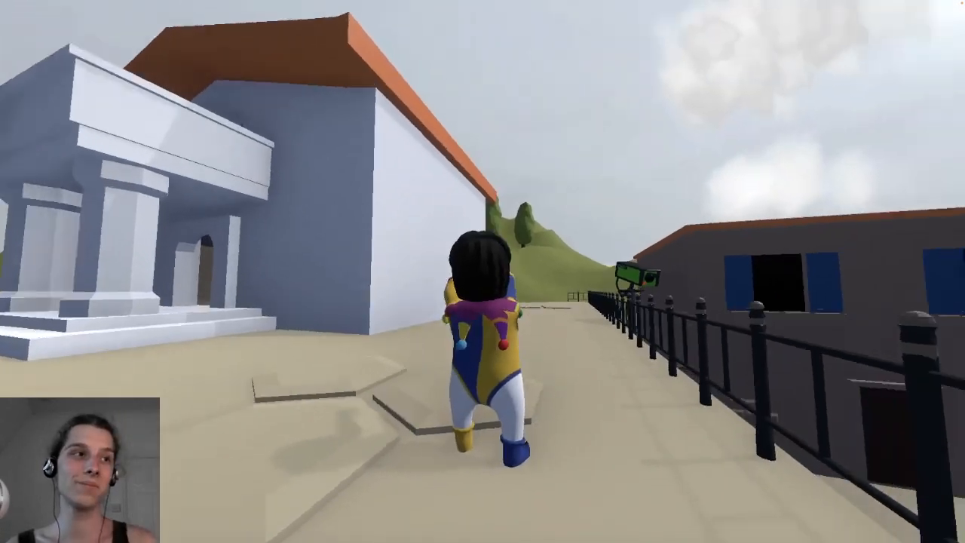
pyautogui.press('w')
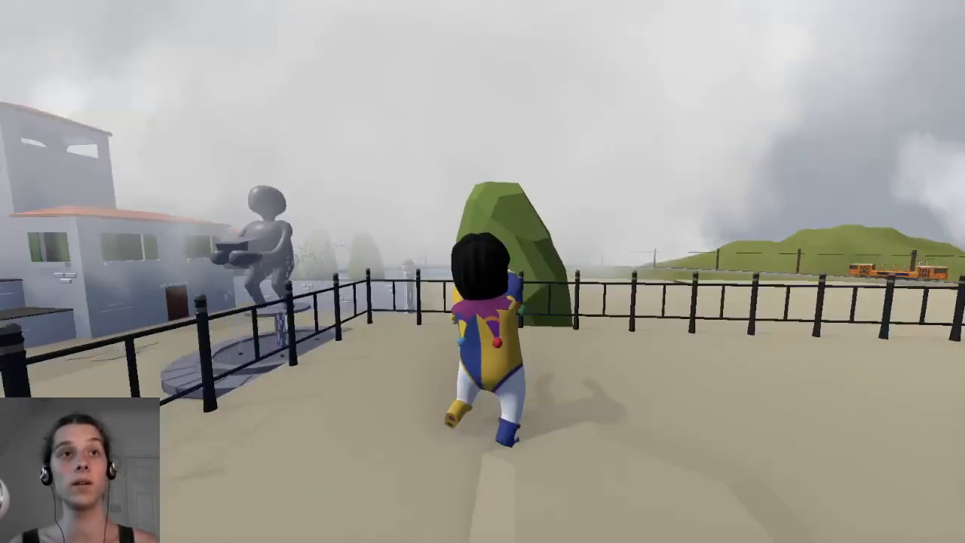
pyautogui.press('w')
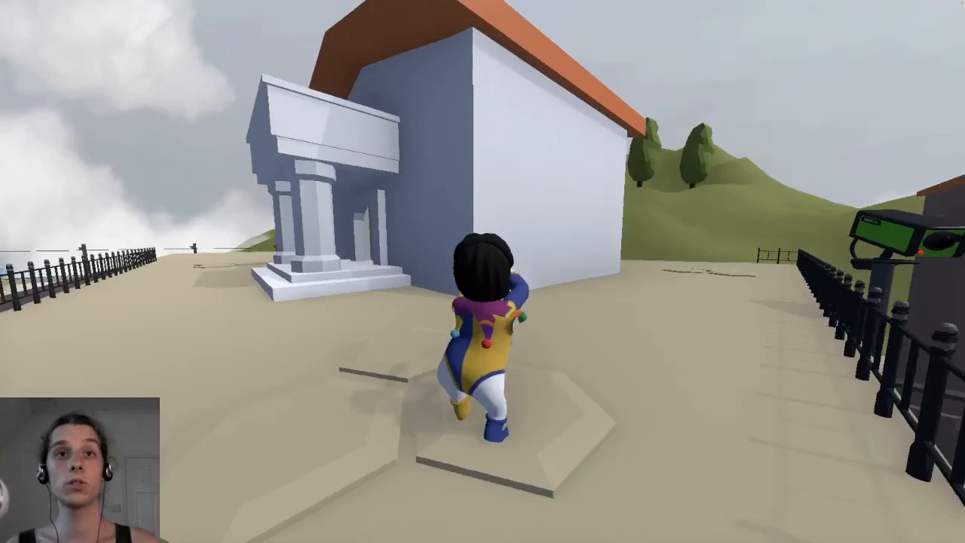
pyautogui.press('w')
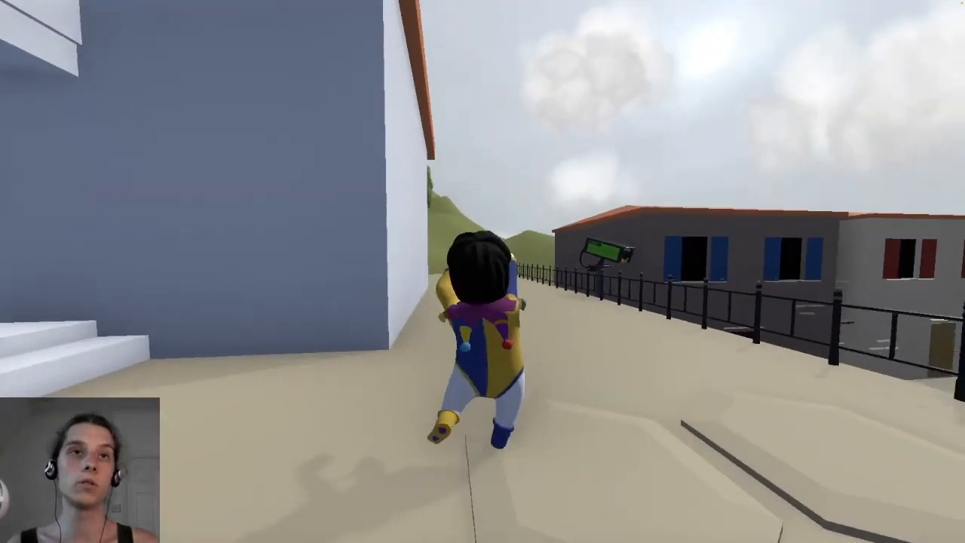
pyautogui.press('w')
pyautogui.press('w')
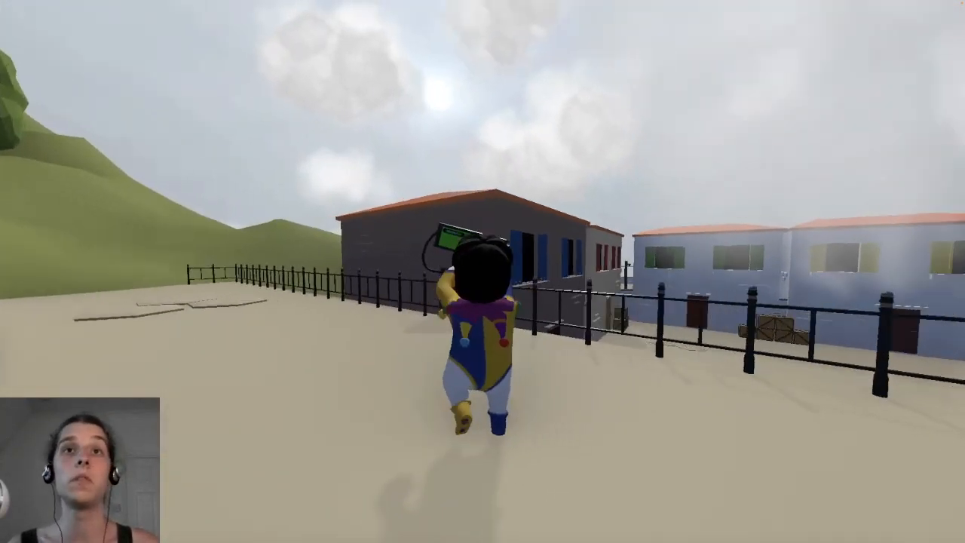
pyautogui.press('w')
pyautogui.press('space')
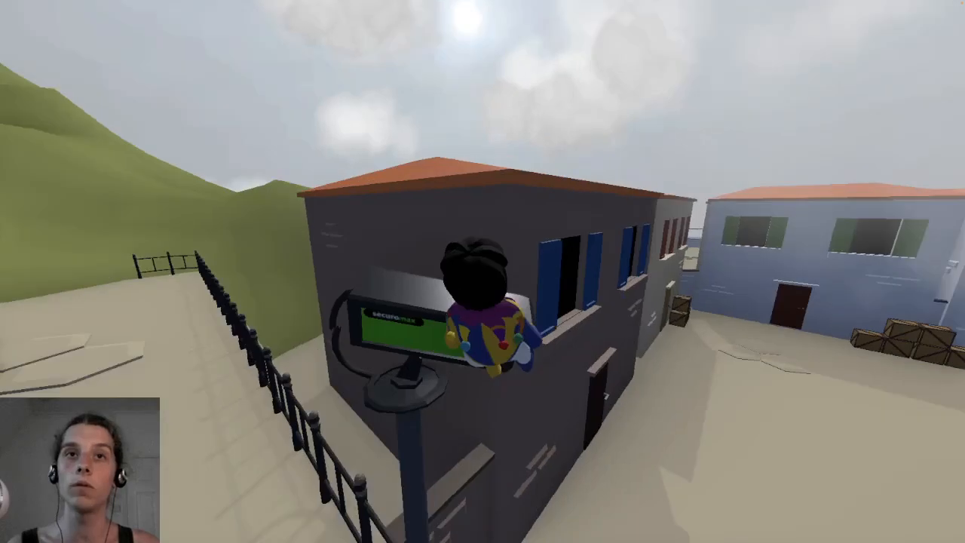
pyautogui.press('w')
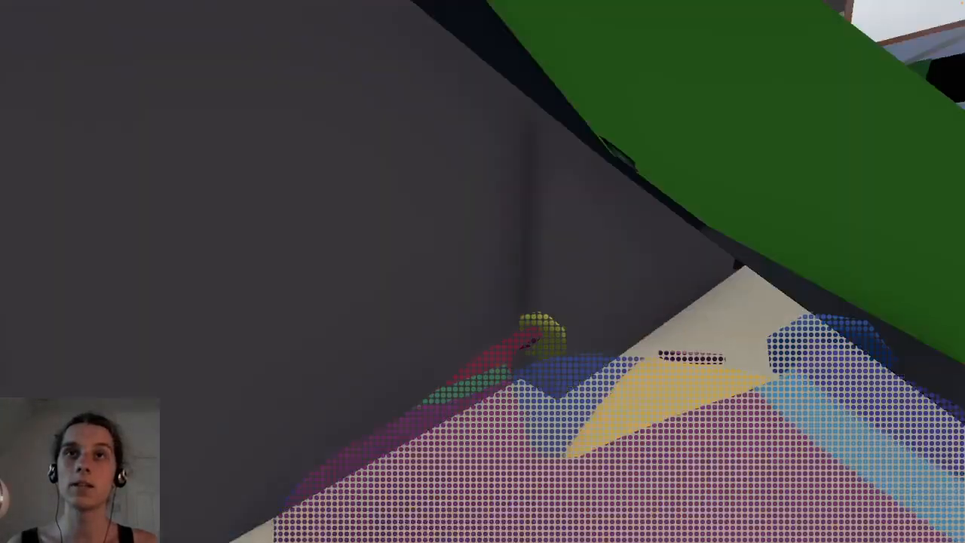
pyautogui.press('w')
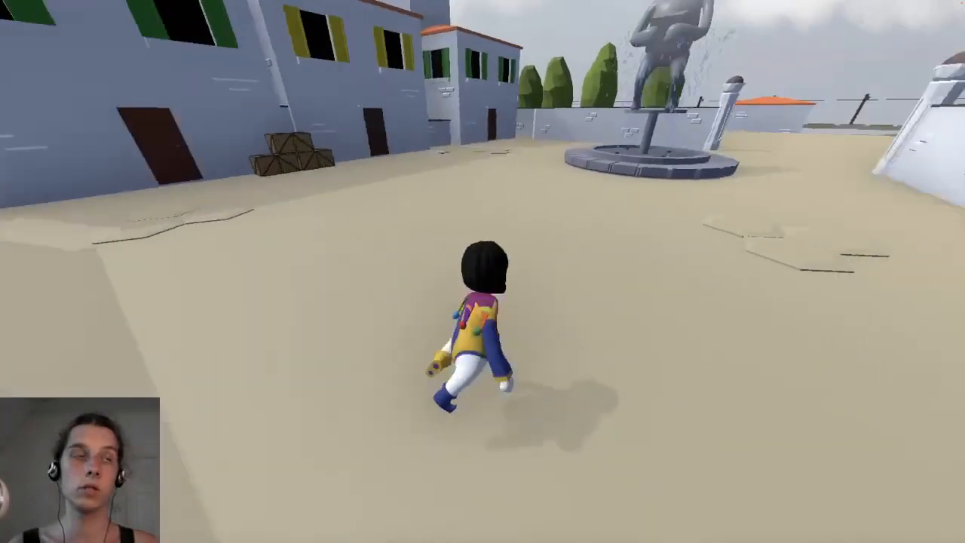
pyautogui.press('w')
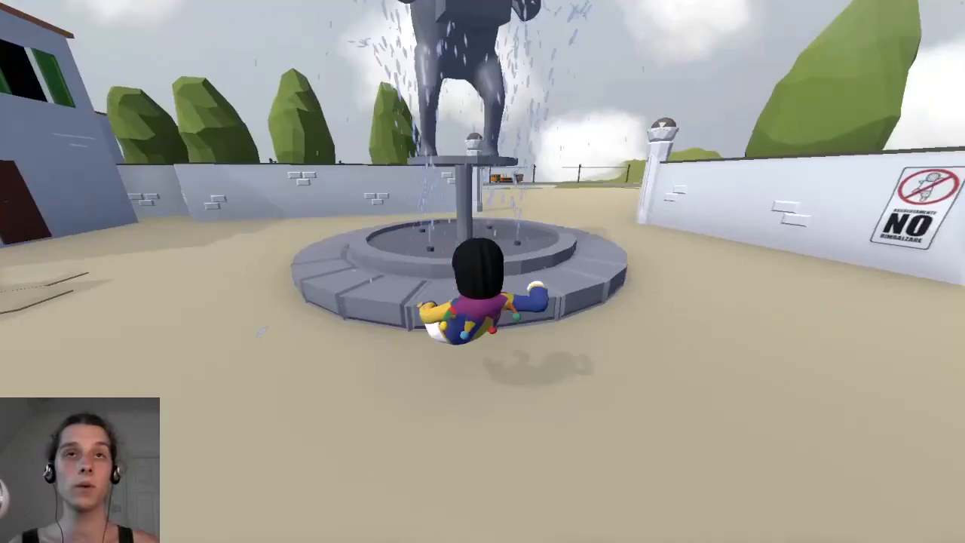
pyautogui.press('w')
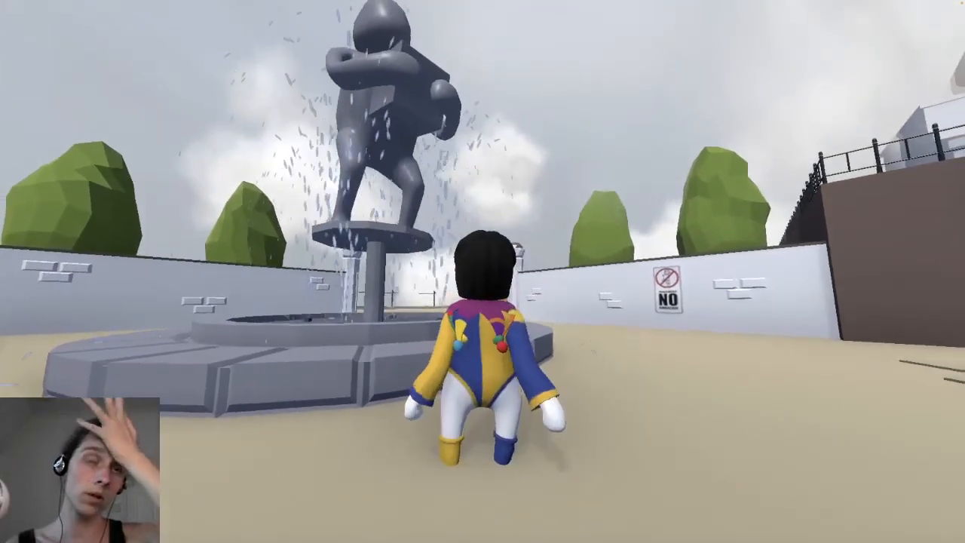
pyautogui.press('w')
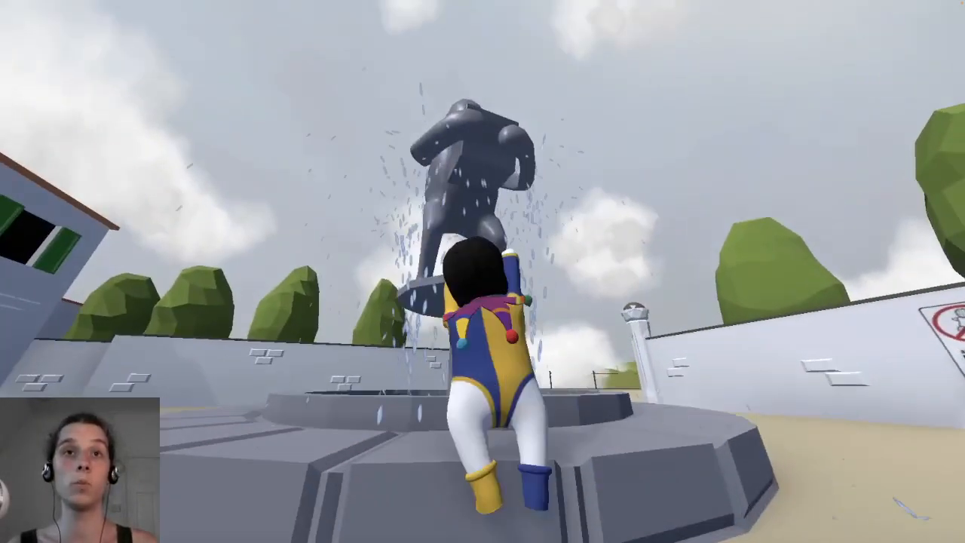
pyautogui.press('w')
pyautogui.press('space')
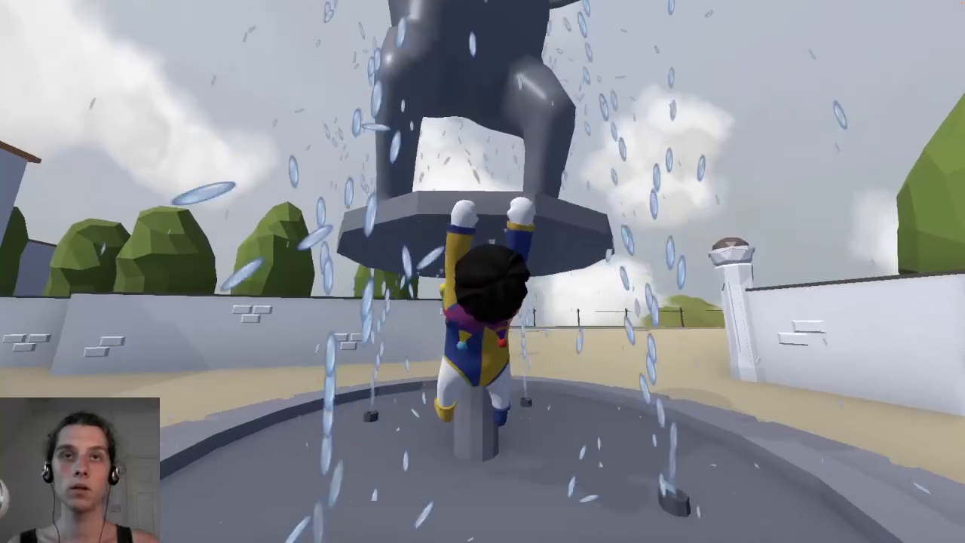
pyautogui.press('w')
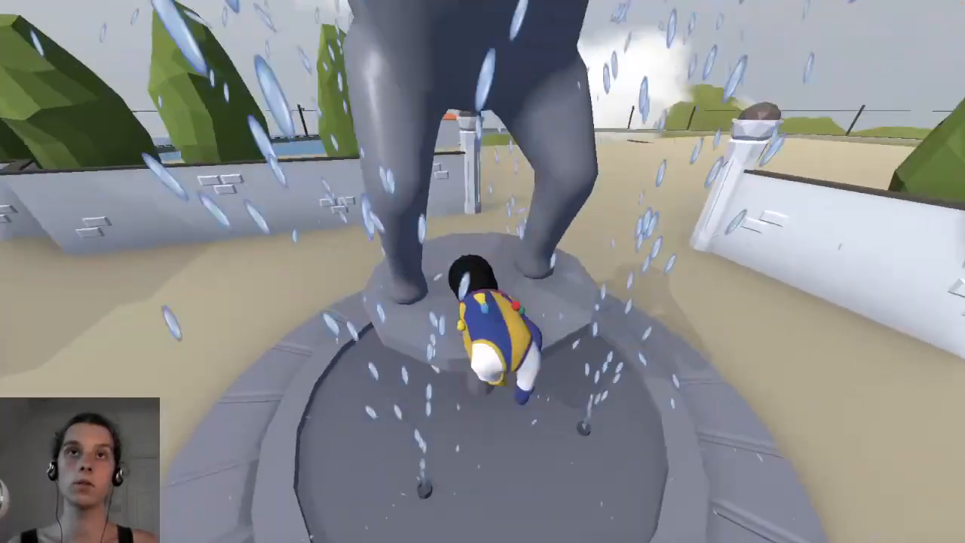
pyautogui.press('w')
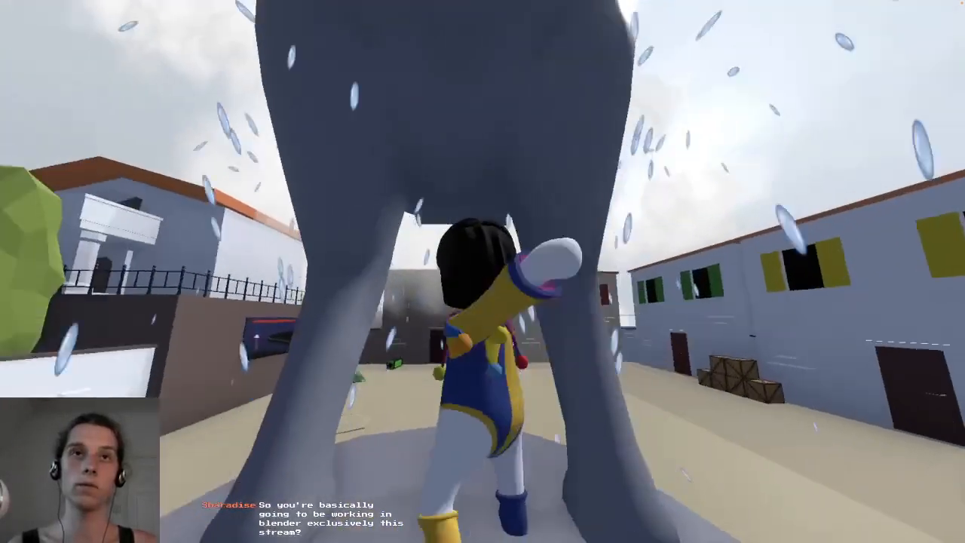
pyautogui.press('w')
pyautogui.press('space')
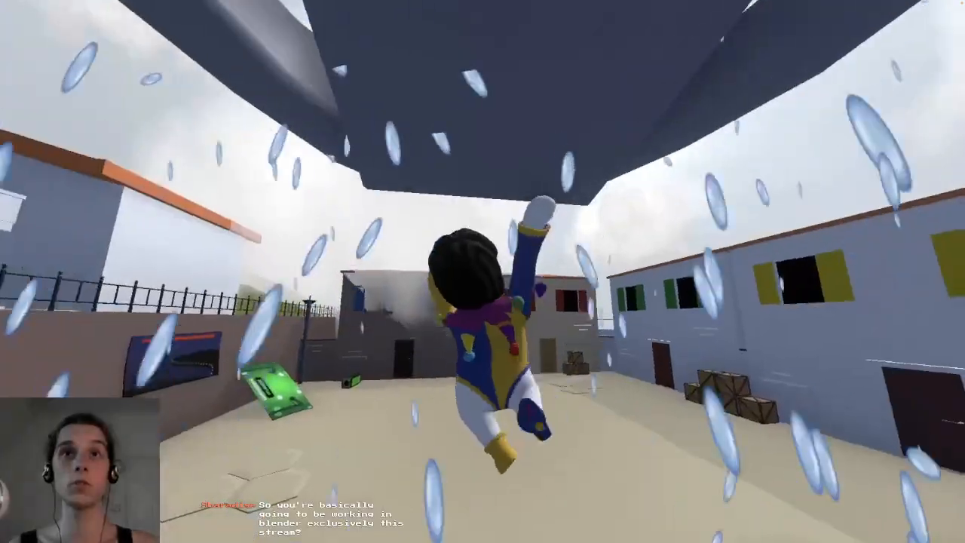
pyautogui.press('w')
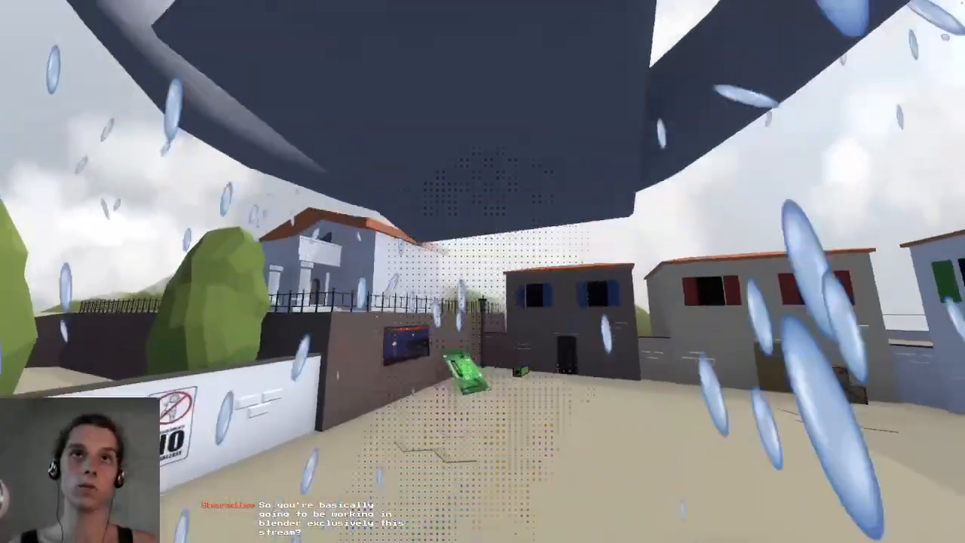
pyautogui.press('w')
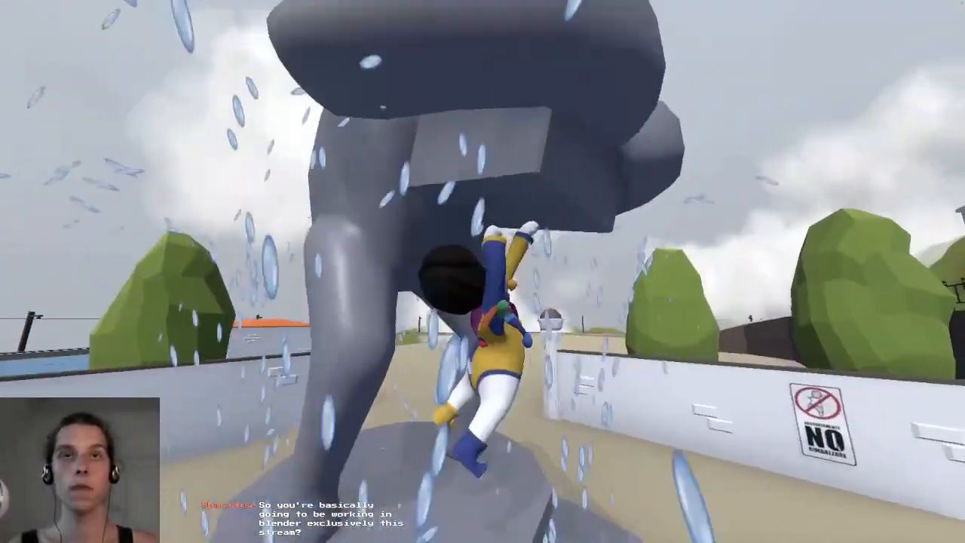
pyautogui.press('w')
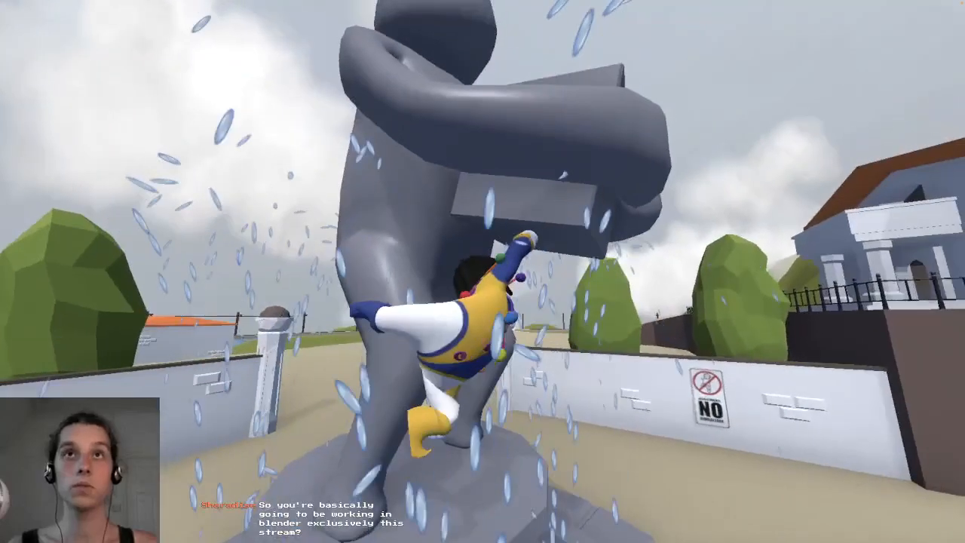
# Exit the Waterways level back to the main menu and quit Human: Fall Flat.
pyautogui.press('w')
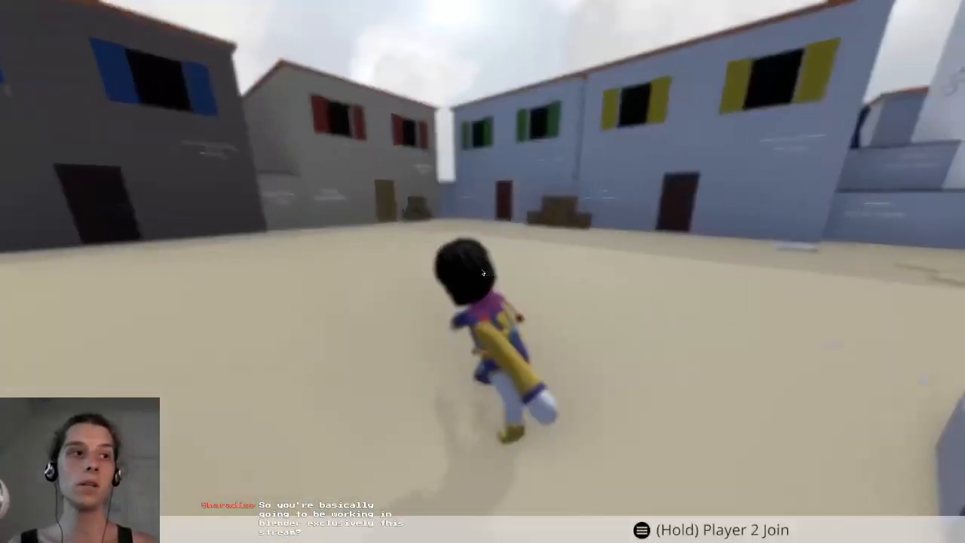
pyautogui.press('Escape')
pyautogui.click(302, 422)
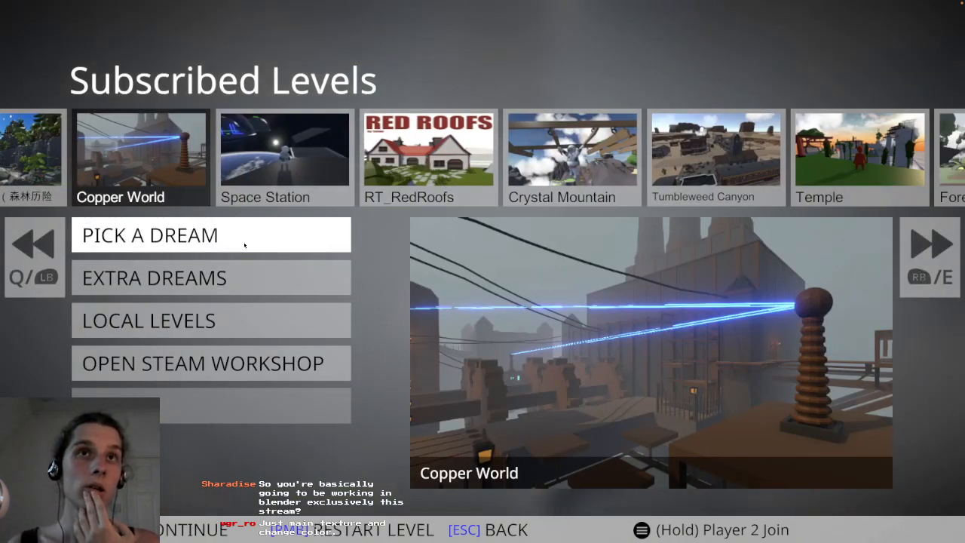
pyautogui.click(194, 405)
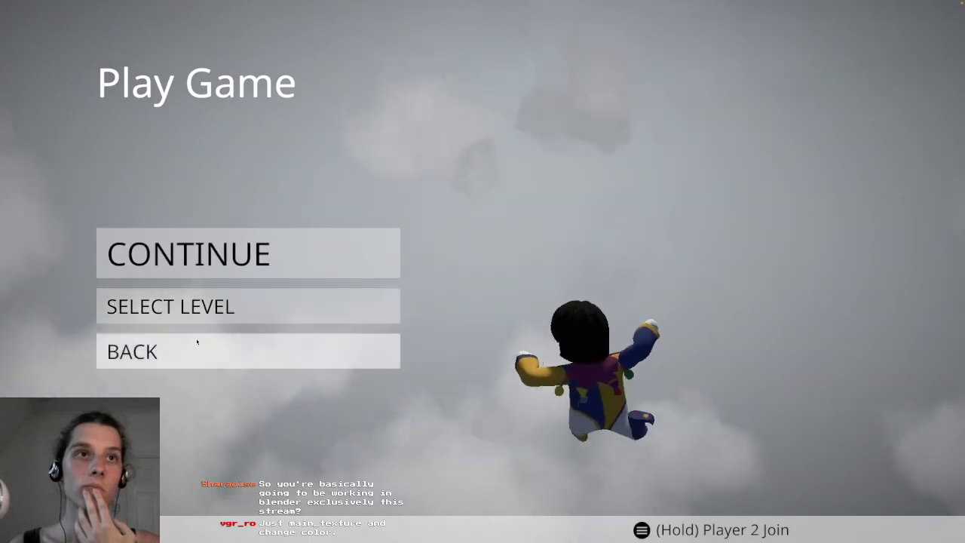
pyautogui.click(196, 341)
pyautogui.click(186, 353)
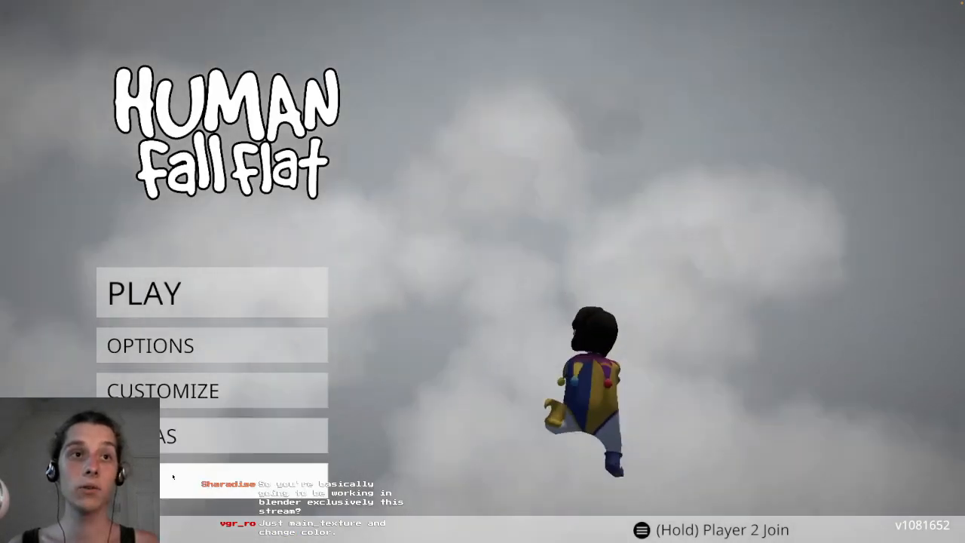
pyautogui.click(173, 477)
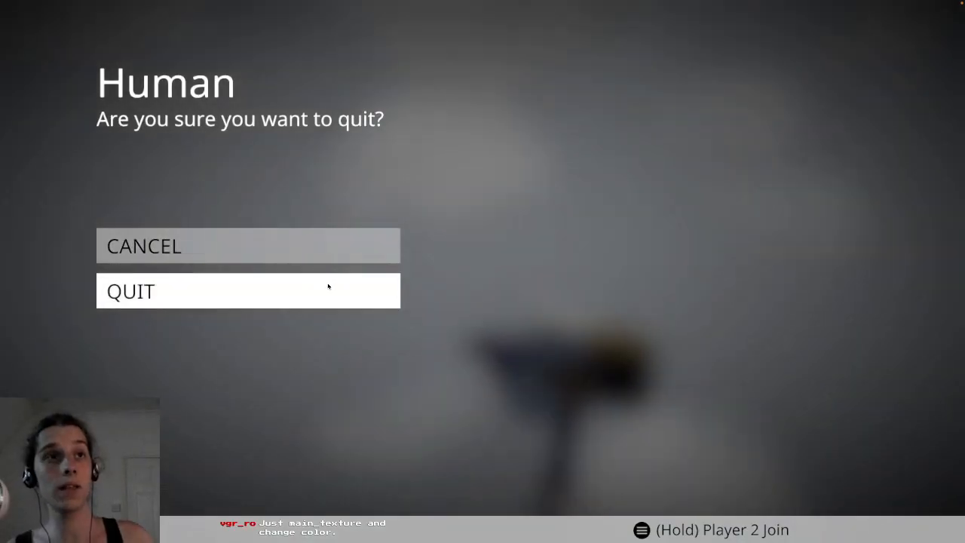
pyautogui.click(340, 281)
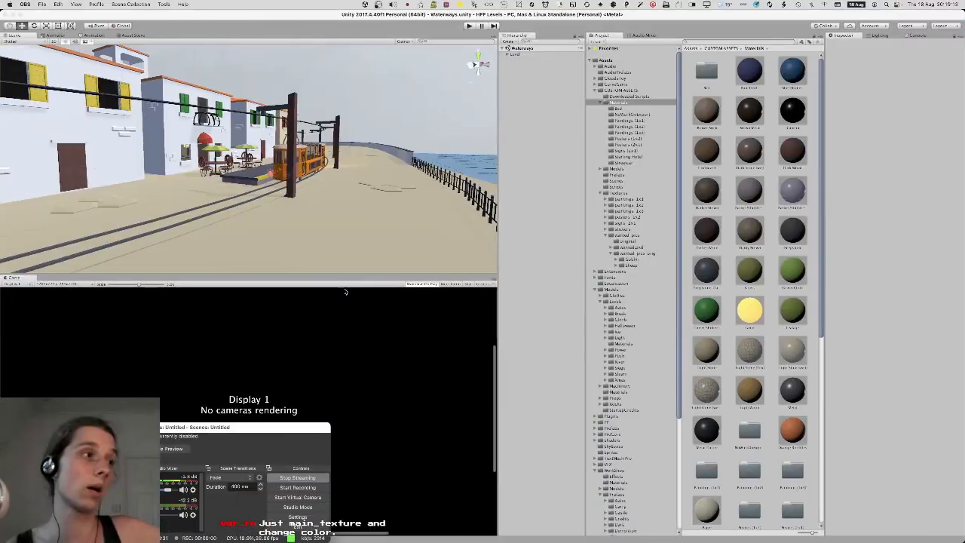
# Return to Unity and resize the layout, enlarging the Scene view and narrowing the Hierarchy and Project areas.
pyautogui.click(339, 335)
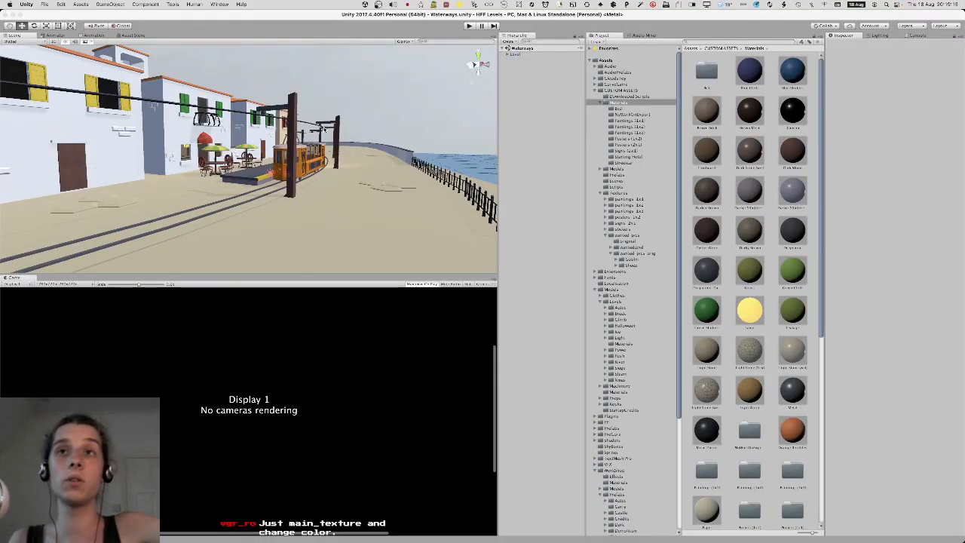
pyautogui.moveTo(326, 131); pyautogui.dragTo(497, 200, button='right')
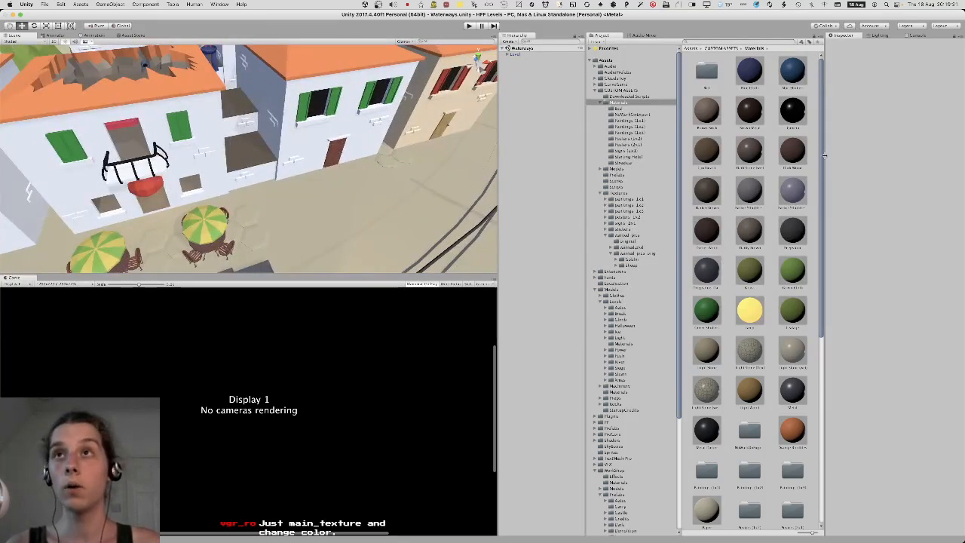
pyautogui.moveTo(825, 162); pyautogui.dragTo(841, 163)
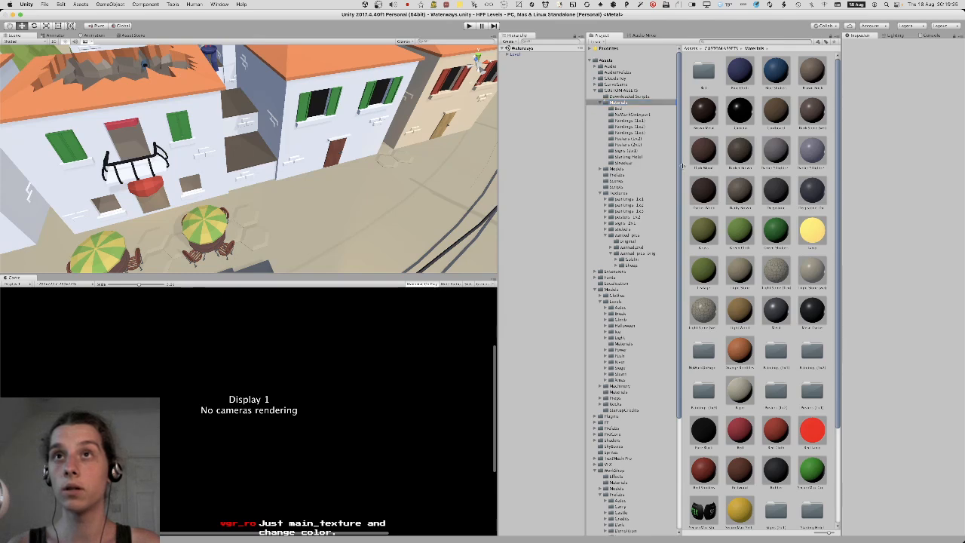
pyautogui.moveTo(682, 165); pyautogui.dragTo(735, 156)
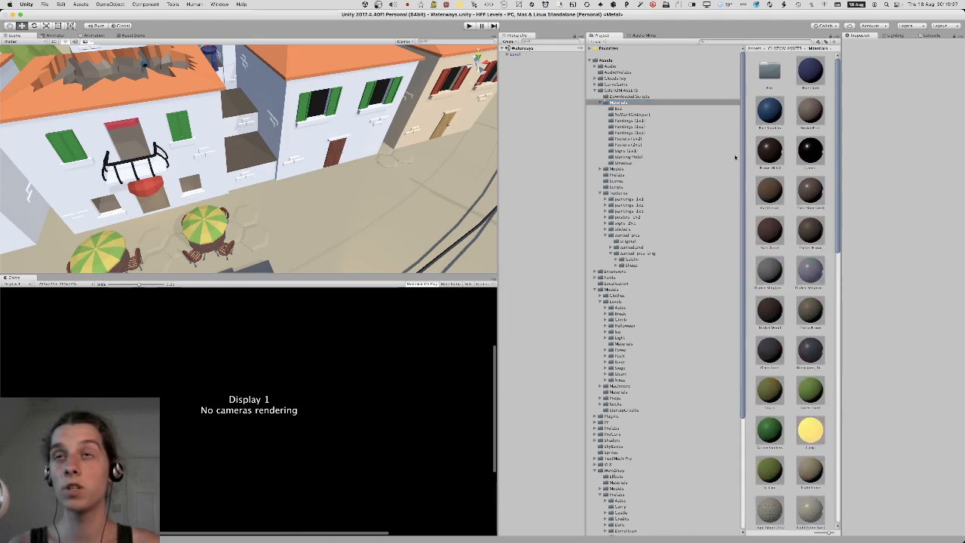
pyautogui.moveTo(583, 156); pyautogui.dragTo(682, 148)
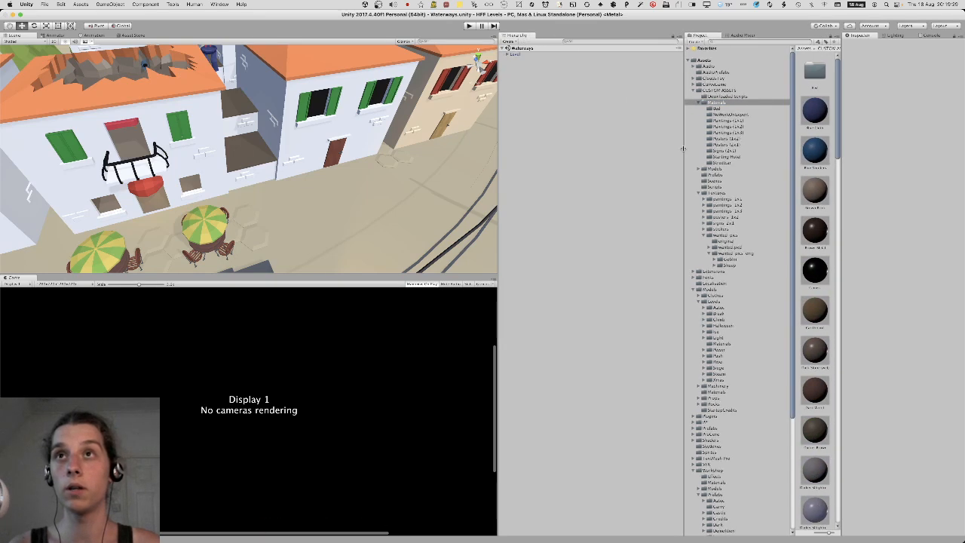
pyautogui.moveTo(795, 143); pyautogui.dragTo(757, 147)
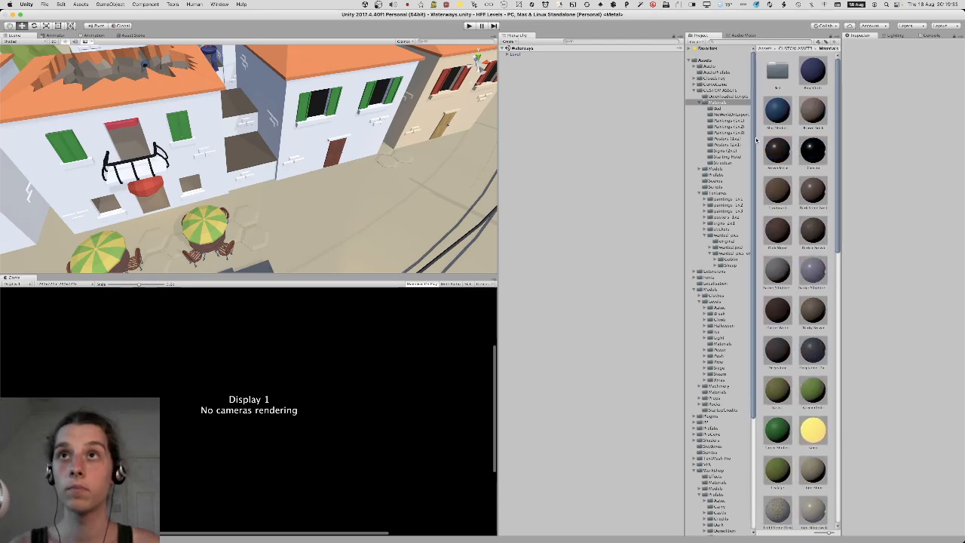
pyautogui.moveTo(497, 128); pyautogui.dragTo(621, 128)
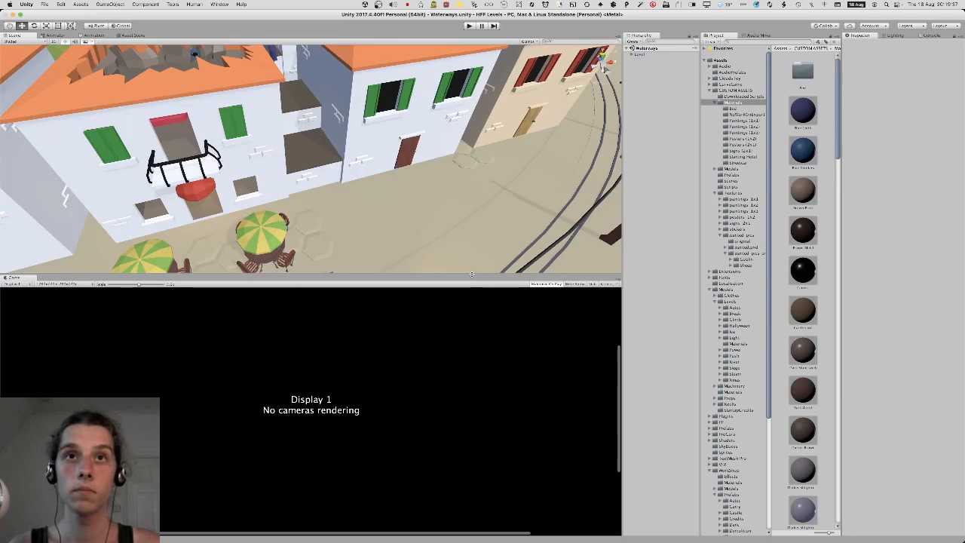
pyautogui.moveTo(472, 276); pyautogui.dragTo(450, 357)
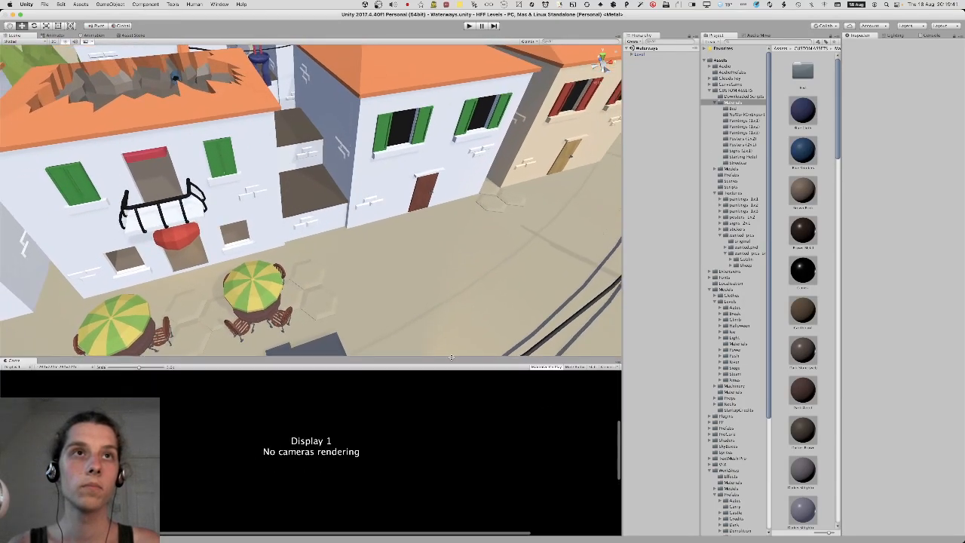
# Fly over the town's rooftops and examine the villa with the columned porch on the upper terrace.
pyautogui.press('w')
pyautogui.moveTo(302, 200); pyautogui.dragTo(274, 156, button='right')
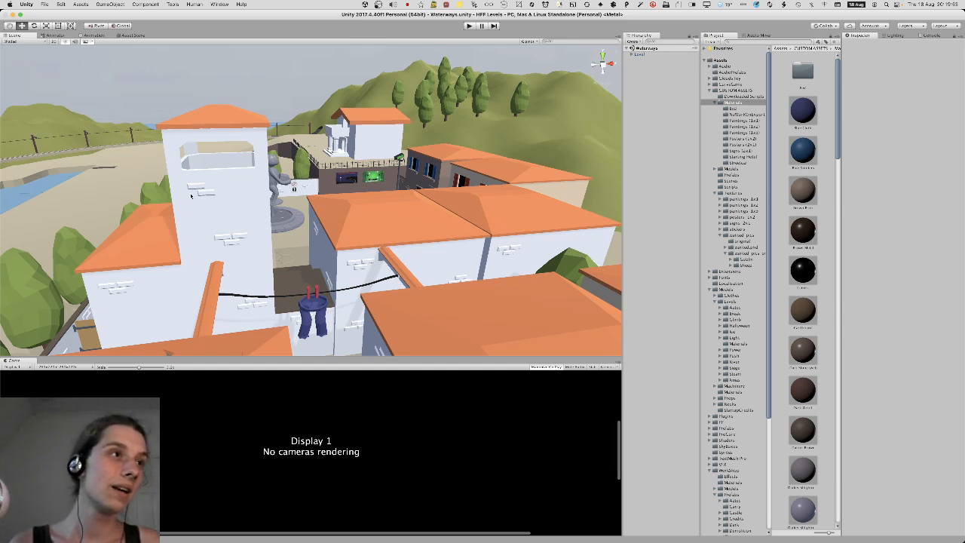
pyautogui.moveTo(191, 196); pyautogui.dragTo(451, 174, button='right')
pyautogui.press('w')
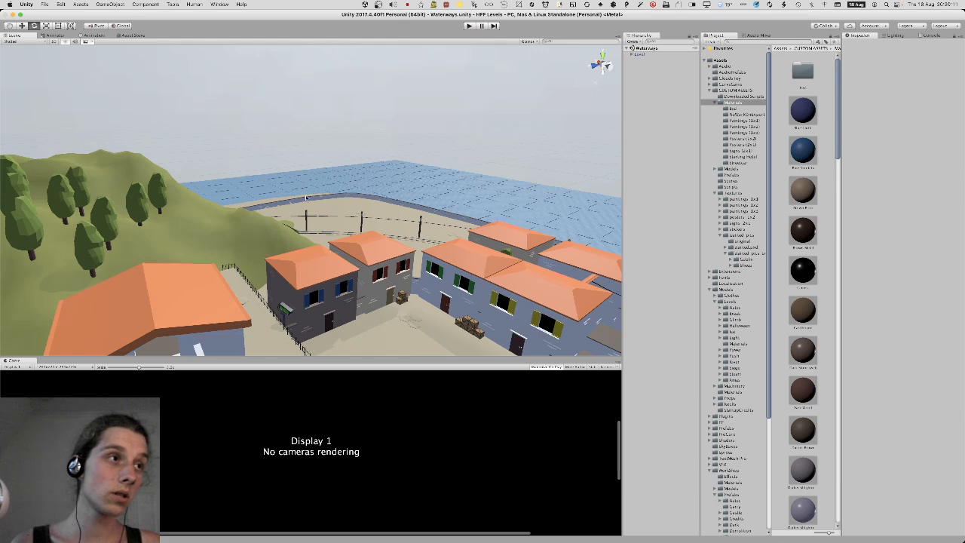
pyautogui.moveTo(174, 187); pyautogui.dragTo(345, 186, button='right')
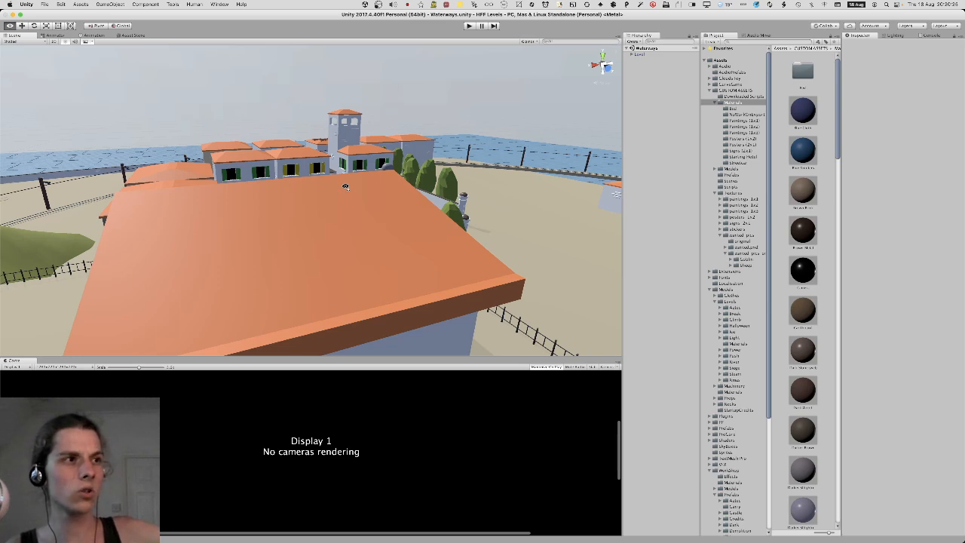
pyautogui.moveTo(345, 186); pyautogui.dragTo(179, 175, button='right')
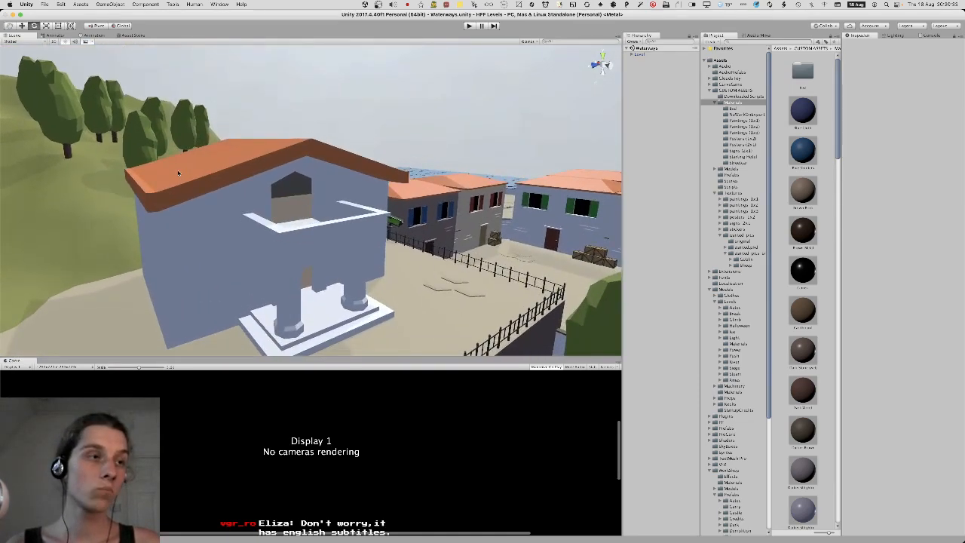
pyautogui.moveTo(305, 190); pyautogui.dragTo(288, 191, button='right')
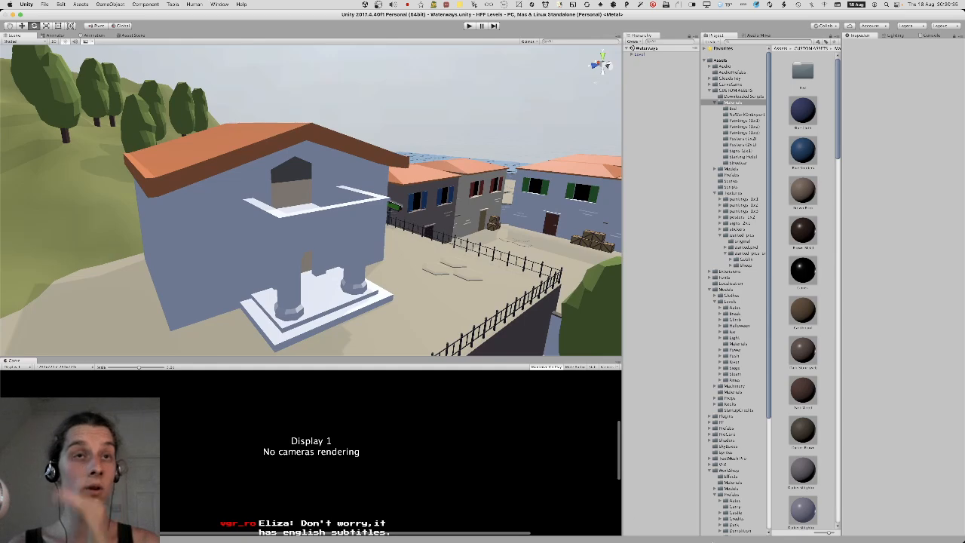
# Switch to Safari, search DuckDuckGo for "italian villa" images and move the browser window partly clear of the Unity villa.
pyautogui.moveTo(704, 531)
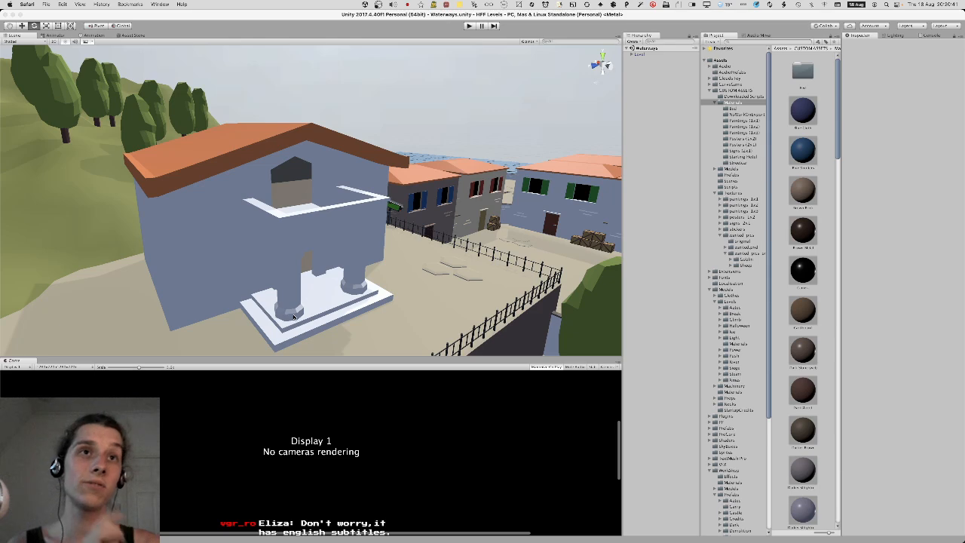
pyautogui.press('XF86MonBrightnessUp')
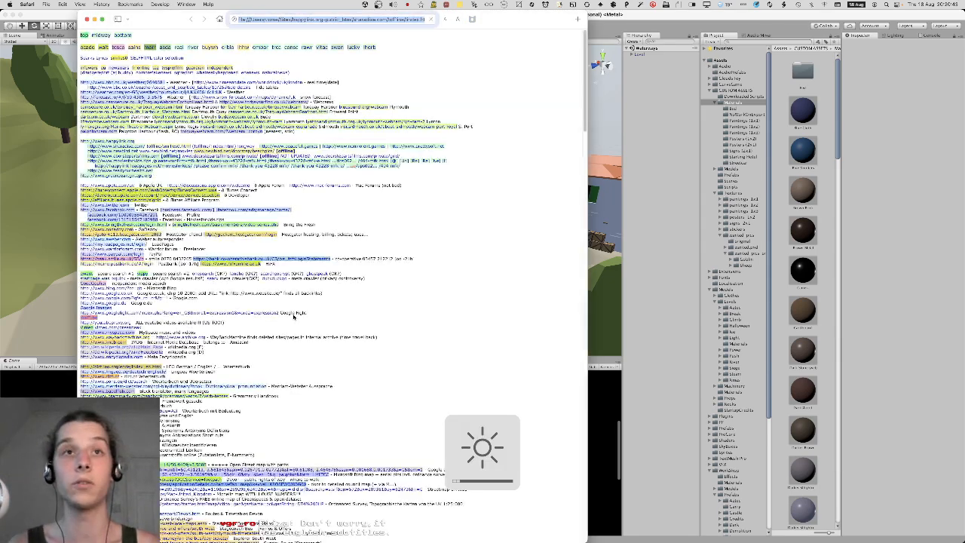
pyautogui.write('llll')
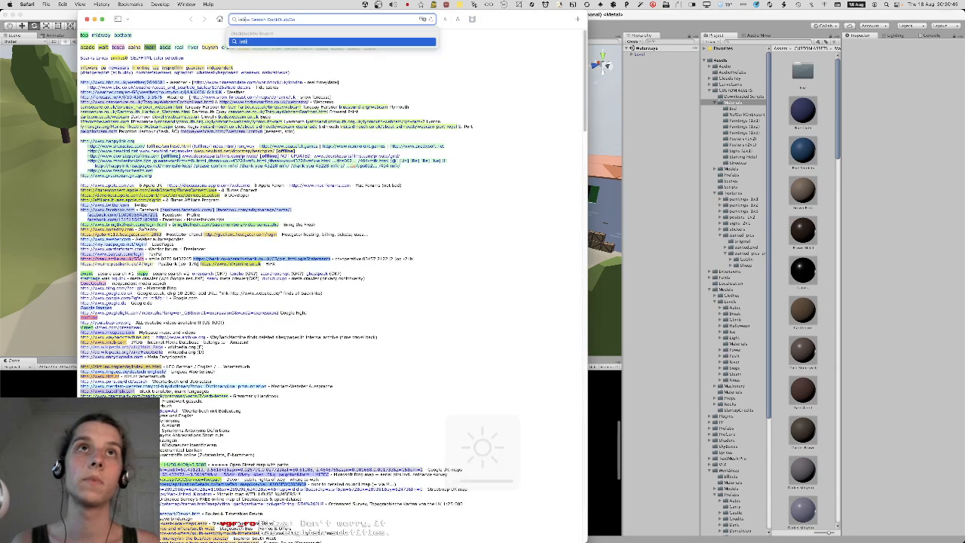
pyautogui.press('BackSpace')
pyautogui.press('BackSpace')
pyautogui.press('BackSpace')
pyautogui.press('BackSpace')
pyautogui.write('i')
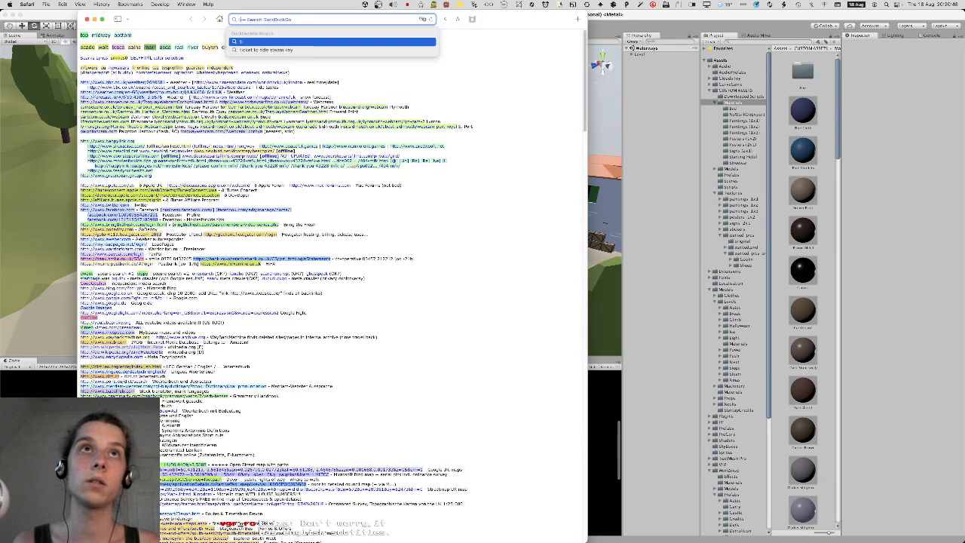
pyautogui.write('talia')
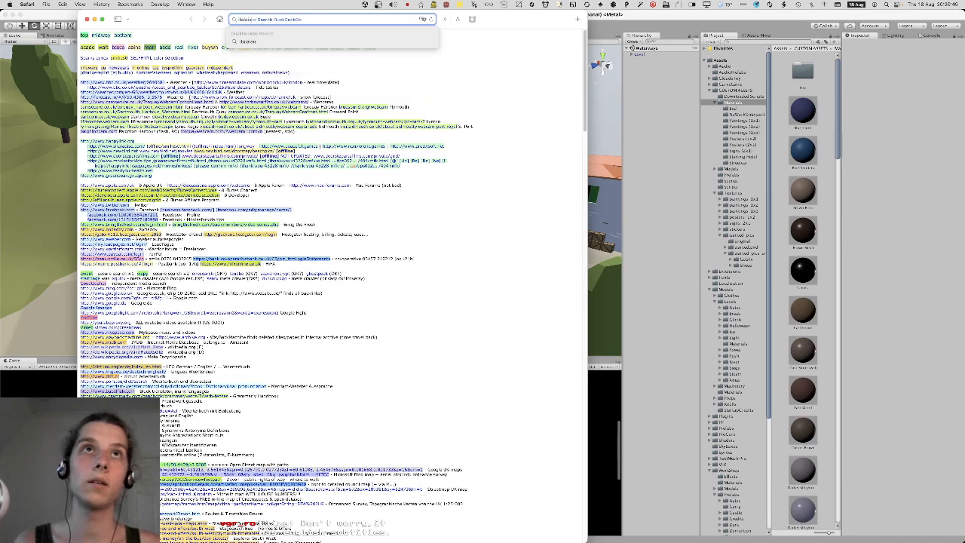
pyautogui.write('n vi')
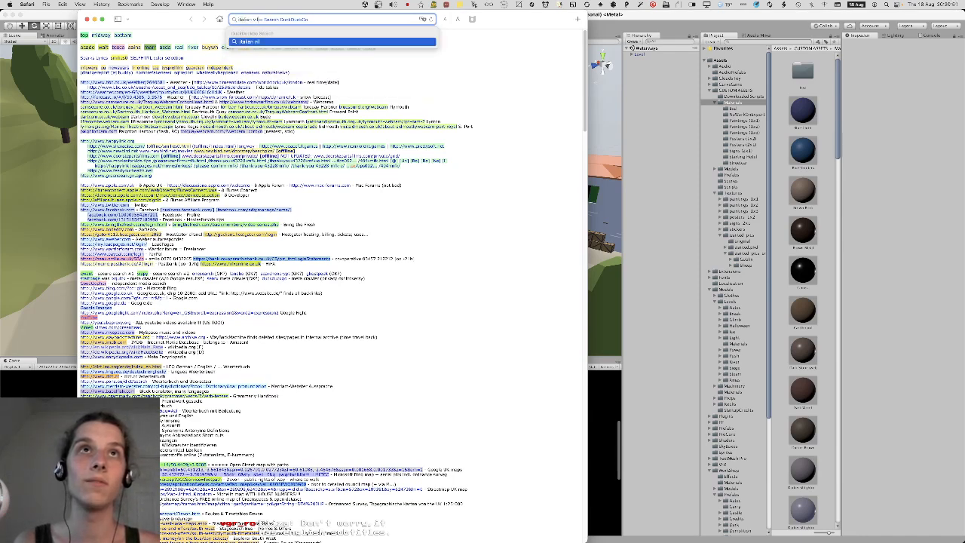
pyautogui.write('lla')
pyautogui.press('Return')
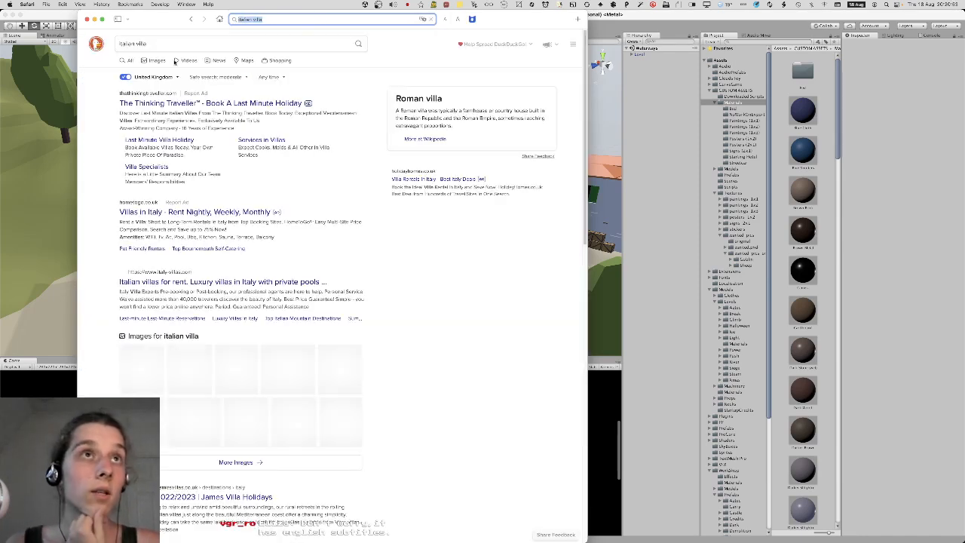
pyautogui.click(172, 61)
pyautogui.moveTo(162, 18); pyautogui.dragTo(408, 18)
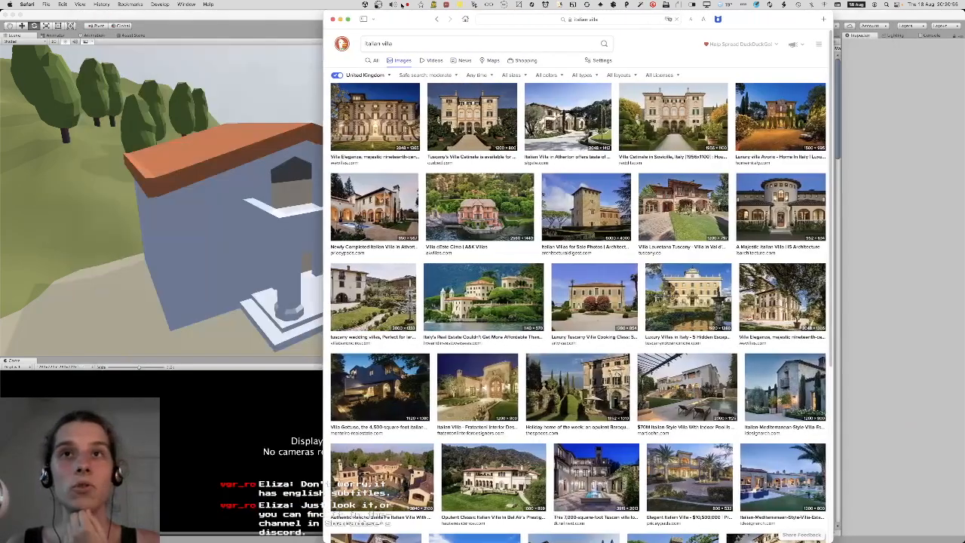
# Open the lakeside villa image from liveandinvestoverseas.com, examine its buildings up close and place the browser beside the Unity villa for comparison.
pyautogui.click(491, 291)
pyautogui.keyDown('ctrl'); pyautogui.scroll(10, 468, 321); pyautogui.keyUp('ctrl')
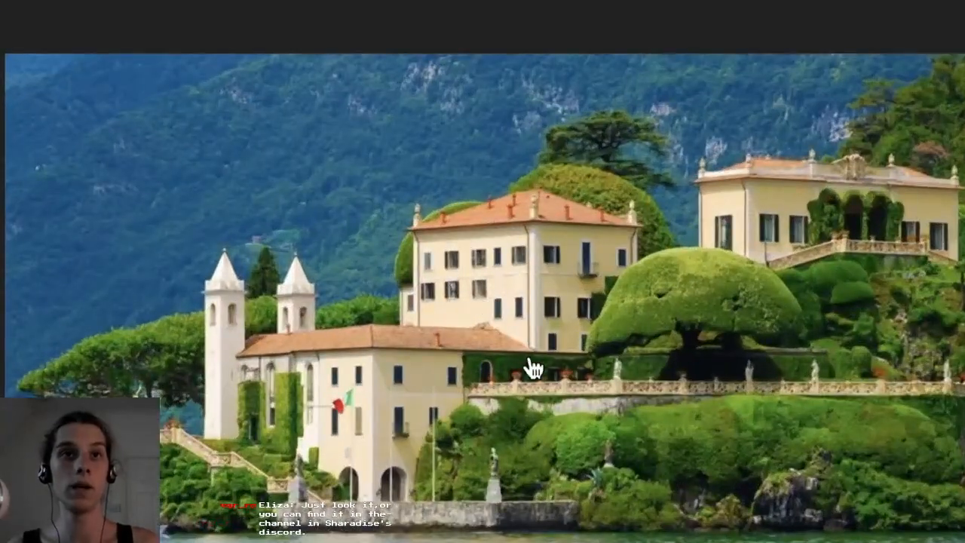
pyautogui.keyDown('ctrl'); pyautogui.scroll(-10, 520, 261); pyautogui.keyUp('ctrl')
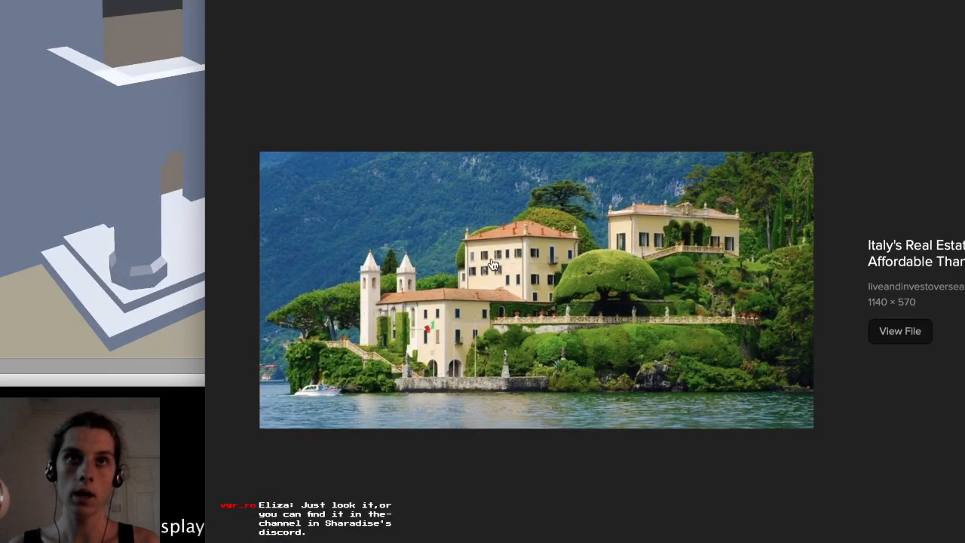
pyautogui.keyDown('ctrl'); pyautogui.scroll(10, 446, 324); pyautogui.keyUp('ctrl')
pyautogui.keyDown('ctrl'); pyautogui.scroll(-10, 452, 332); pyautogui.keyUp('ctrl')
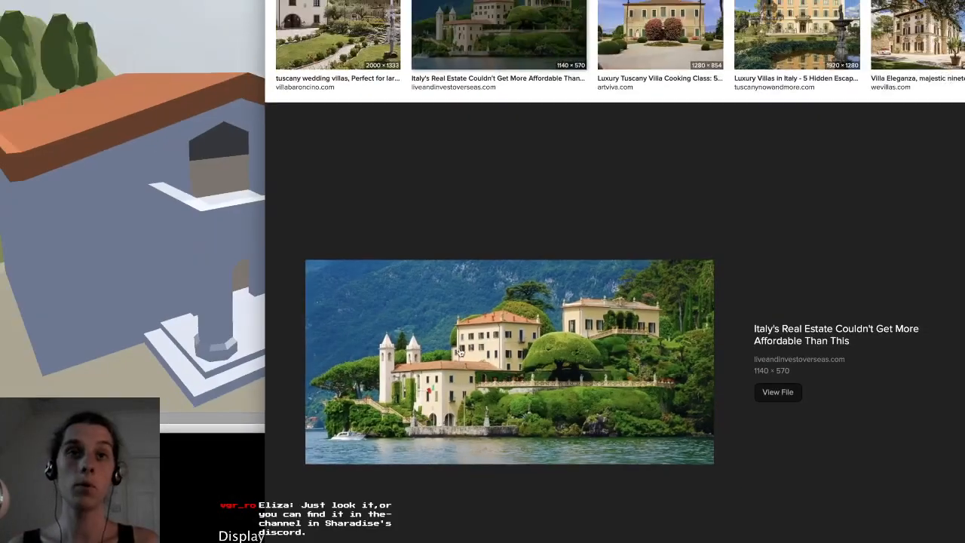
pyautogui.keyDown('ctrl'); pyautogui.scroll(-5, 642, 281); pyautogui.keyUp('ctrl')
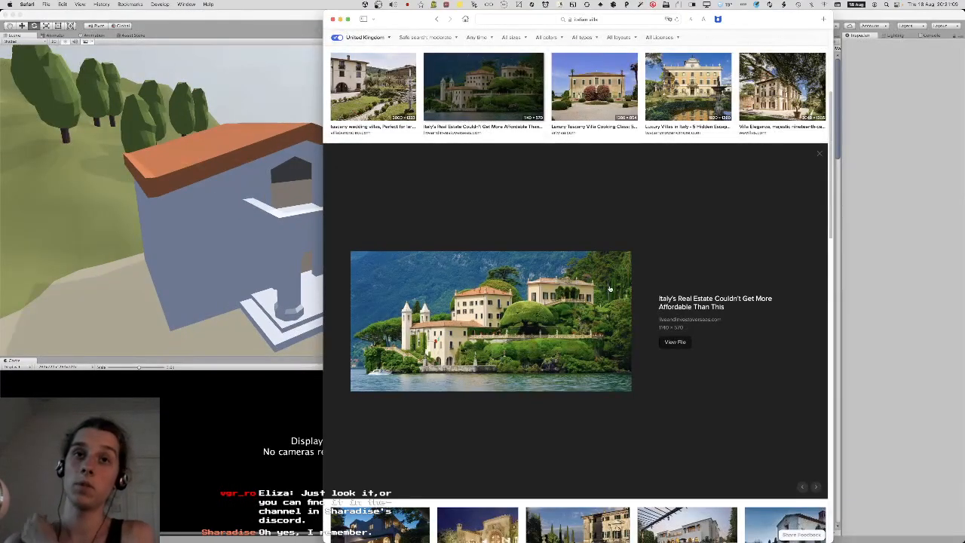
pyautogui.moveTo(800, 15); pyautogui.dragTo(891, 15)
pyautogui.scroll(5, 720, 126)
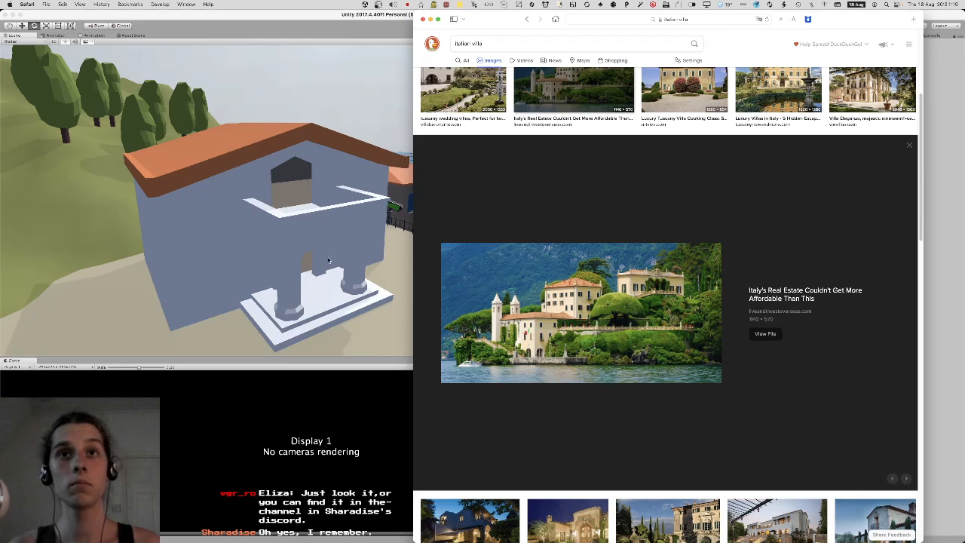
# Return to Unity, switch to Blender 2.79 and dismiss its splash screen.
pyautogui.click(189, 223)
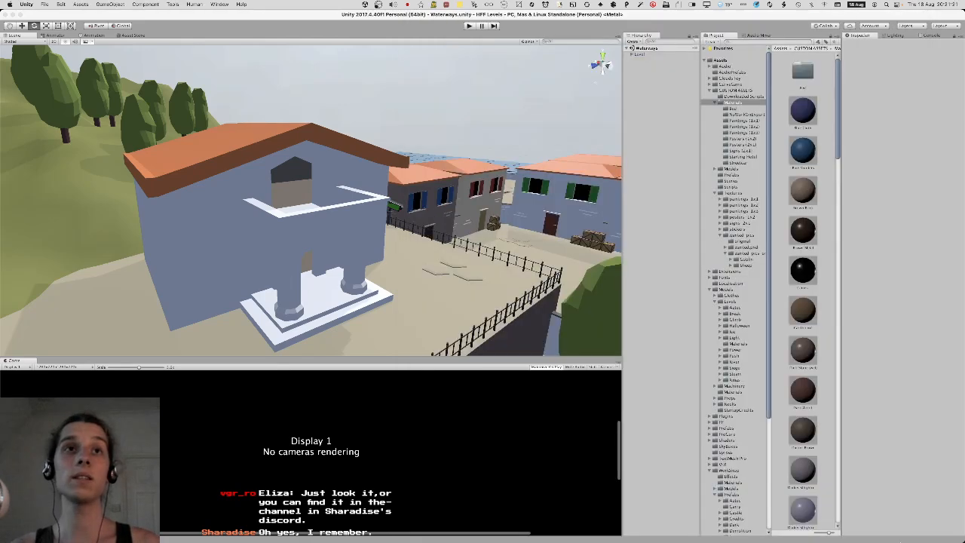
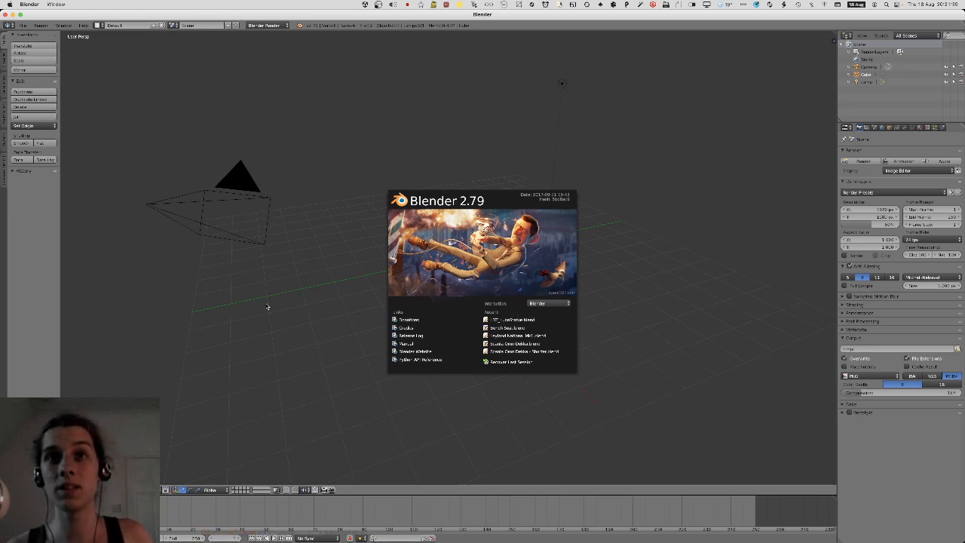
pyautogui.click(250, 267)
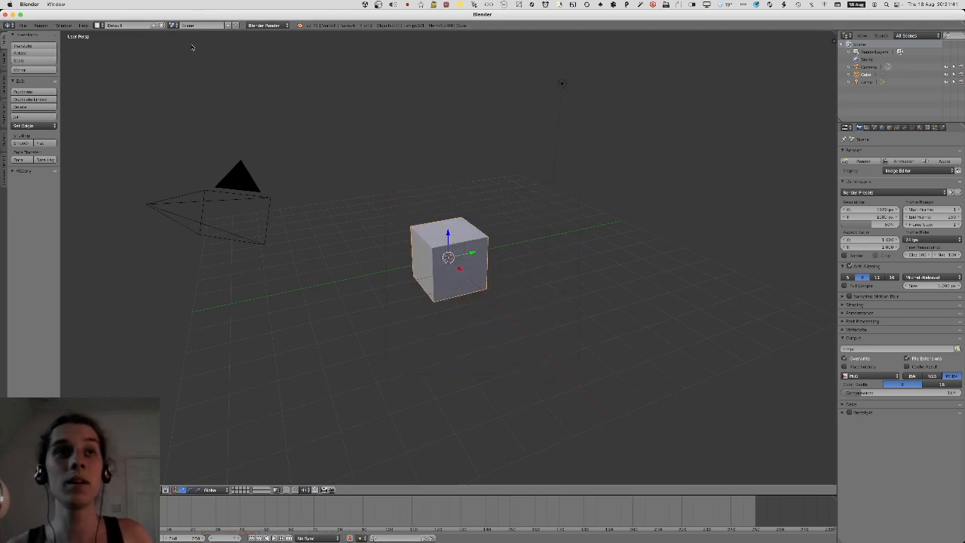
# Start opening a Blender file and browse to the bookmarked Unity projects folder.
pyautogui.click(26, 28)
pyautogui.moveTo(34, 50)
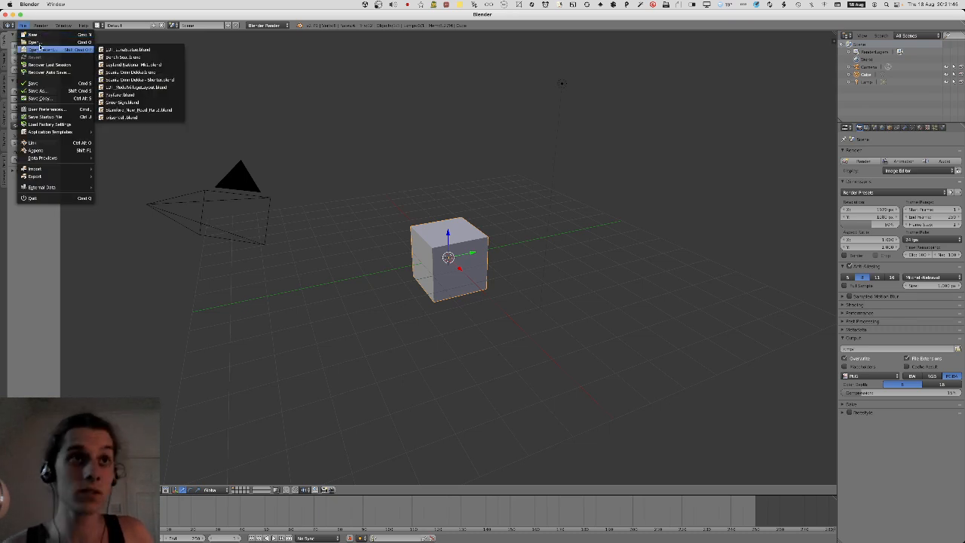
pyautogui.click(38, 42)
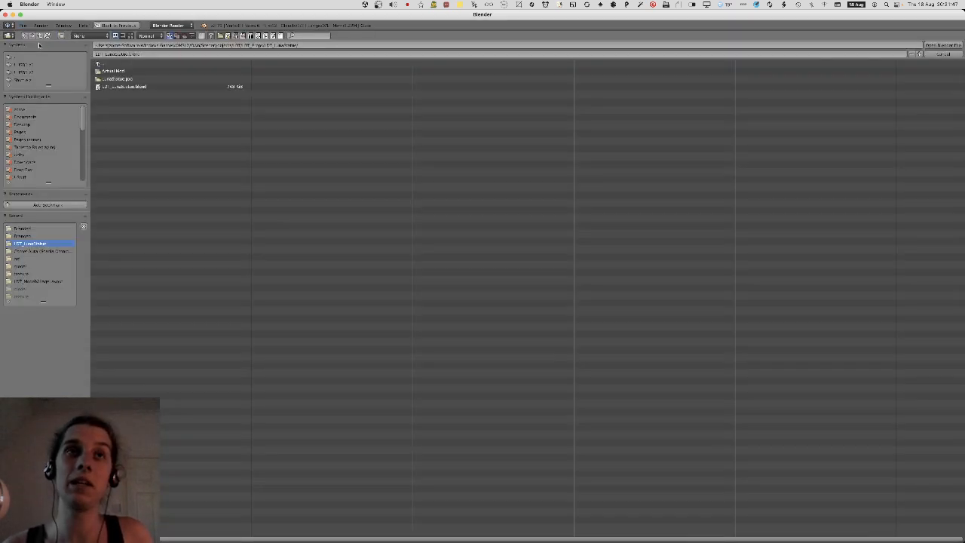
pyautogui.click(26, 110)
pyautogui.click(20, 154)
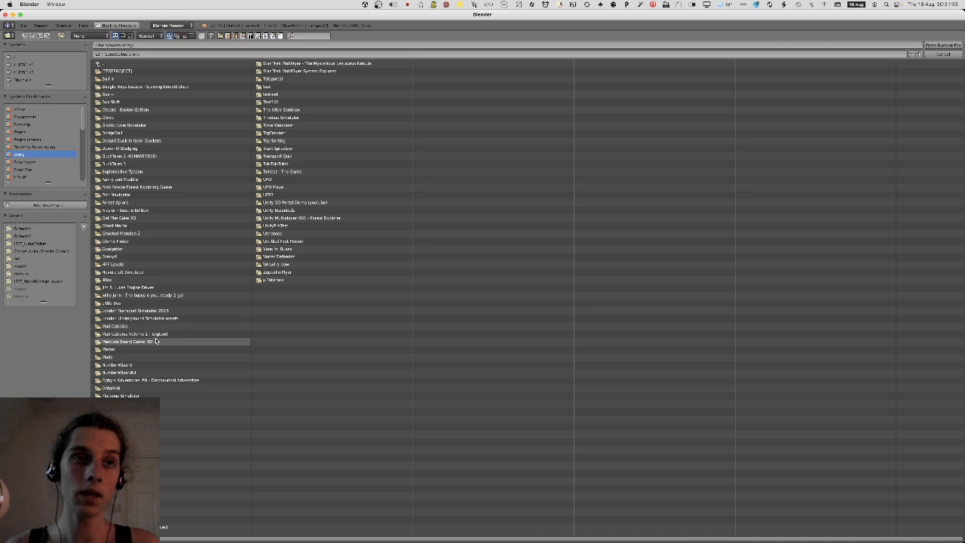
pyautogui.press('super+Tab')
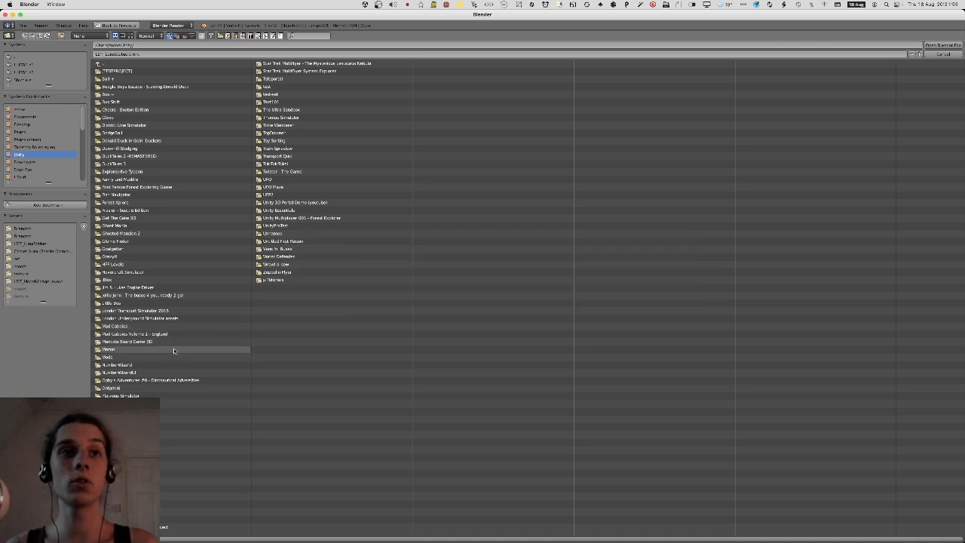
pyautogui.press('super+Tab')
pyautogui.press('Tab')
pyautogui.press('super+Tab')
pyautogui.press('super+Tab')
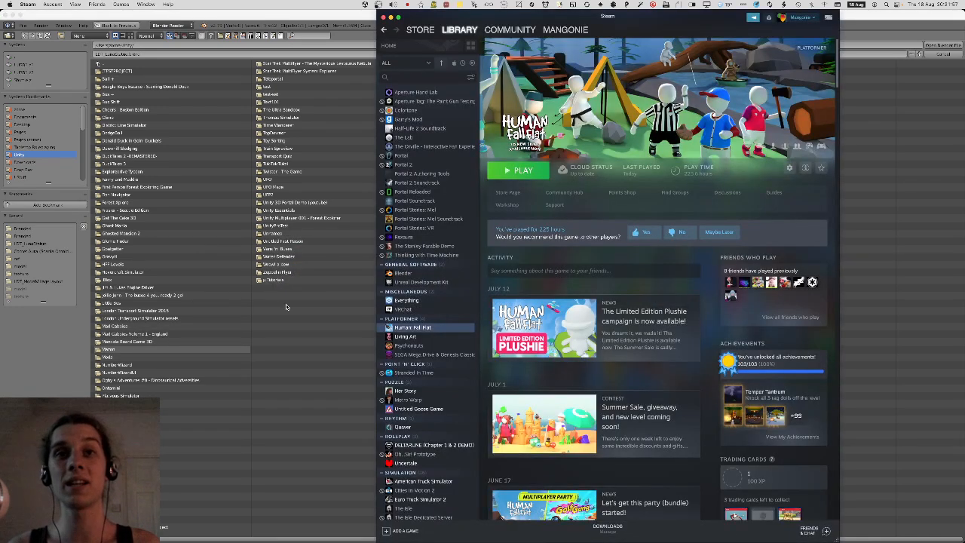
pyautogui.press('super+Tab')
pyautogui.press('super+Tab')
pyautogui.press('Escape')
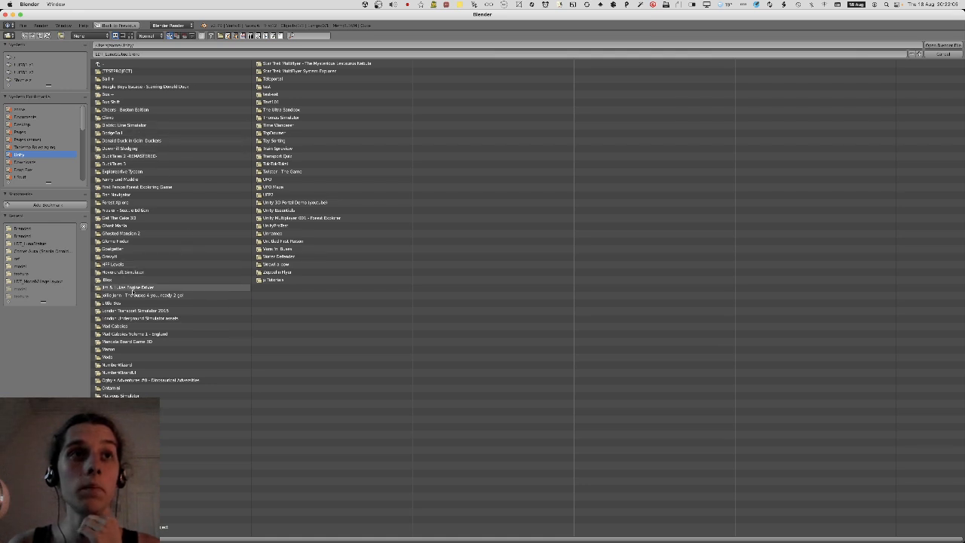
# Open Villa.blend from the Models folder inside CUSTOM ASSETS in the HFF Levels project's Assets folder.
pyautogui.click(143, 264)
pyautogui.click(163, 78)
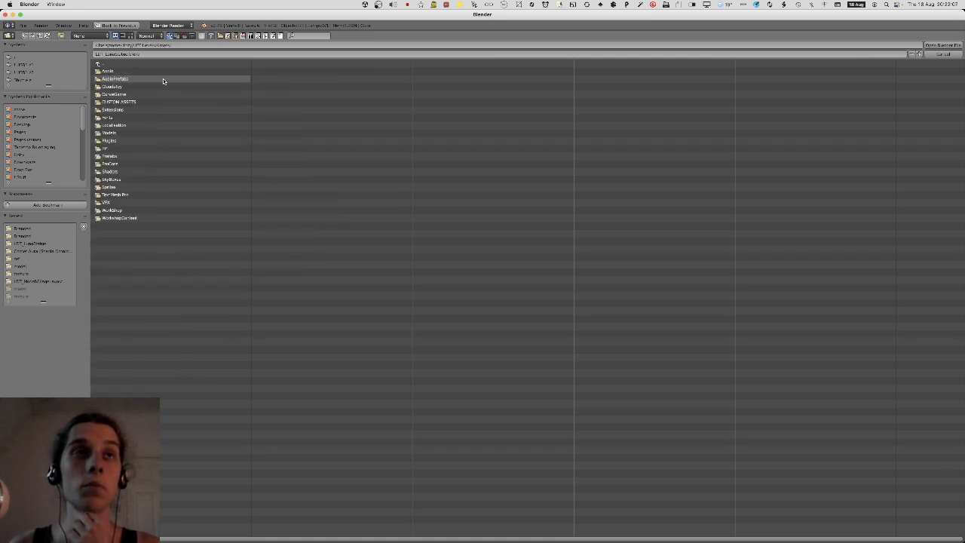
pyautogui.click(119, 102)
pyautogui.click(122, 87)
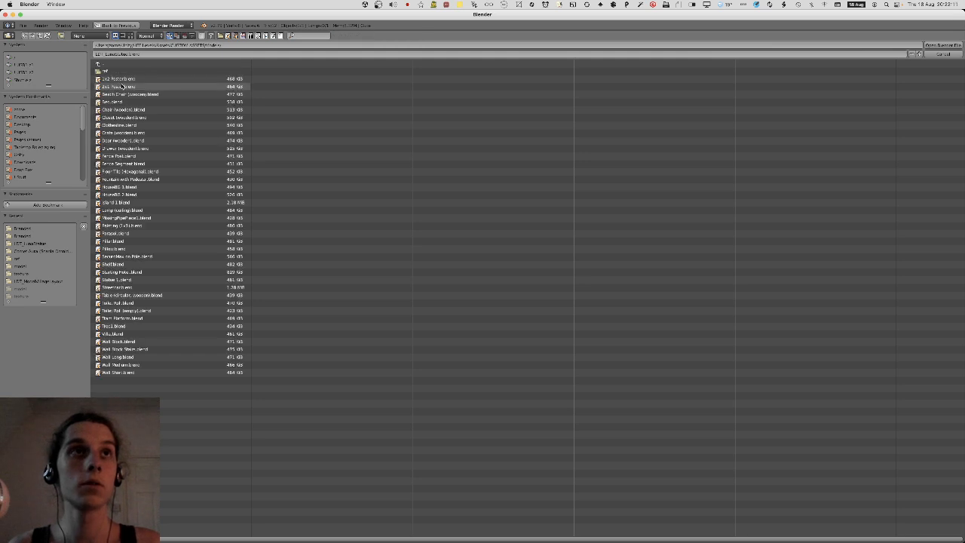
pyautogui.click(158, 196)
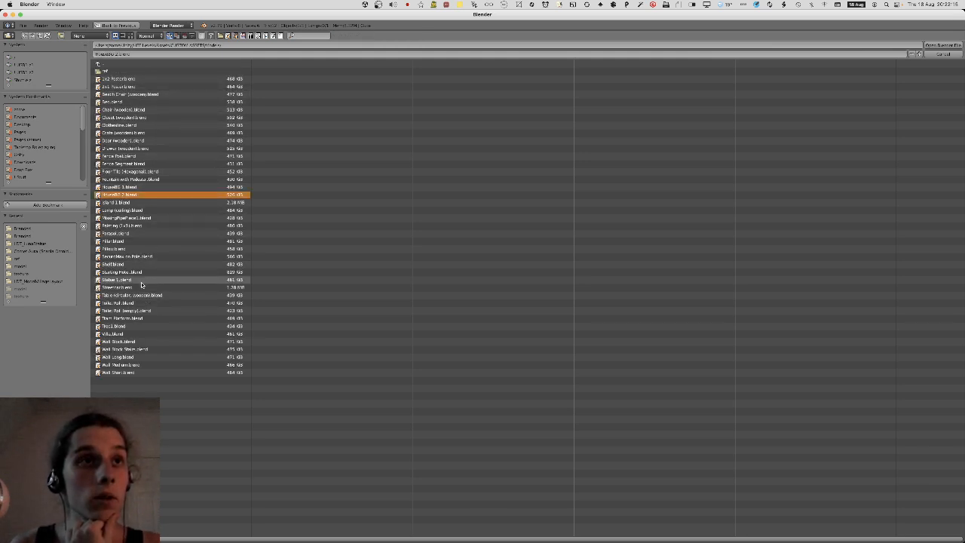
pyautogui.click(127, 334)
pyautogui.doubleClick(126, 334)
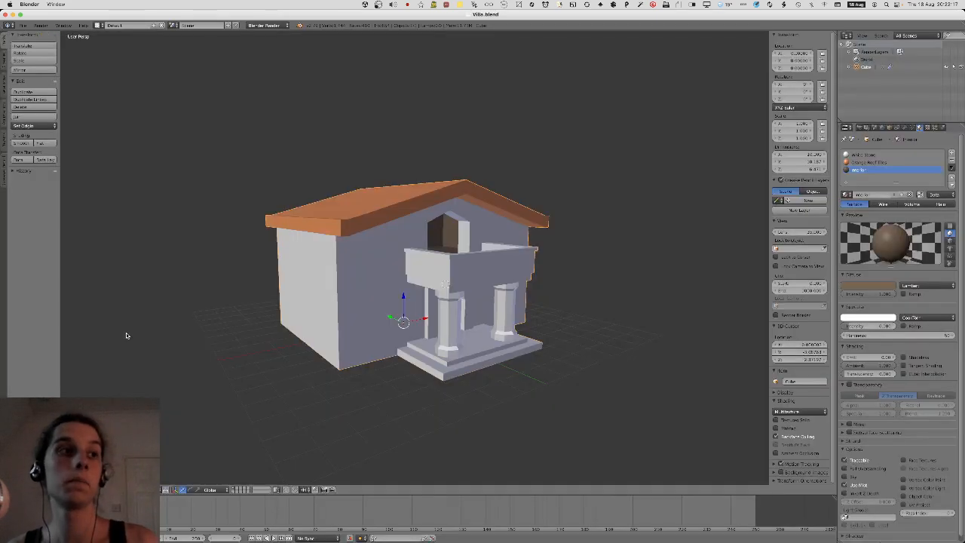
# Enter Edit Mode on the villa and frame the interior wall face behind the arched doorway.
pyautogui.moveTo(582, 263); pyautogui.dragTo(452, 251, button='middle')
pyautogui.press('Tab')
pyautogui.rightClick(405, 245)
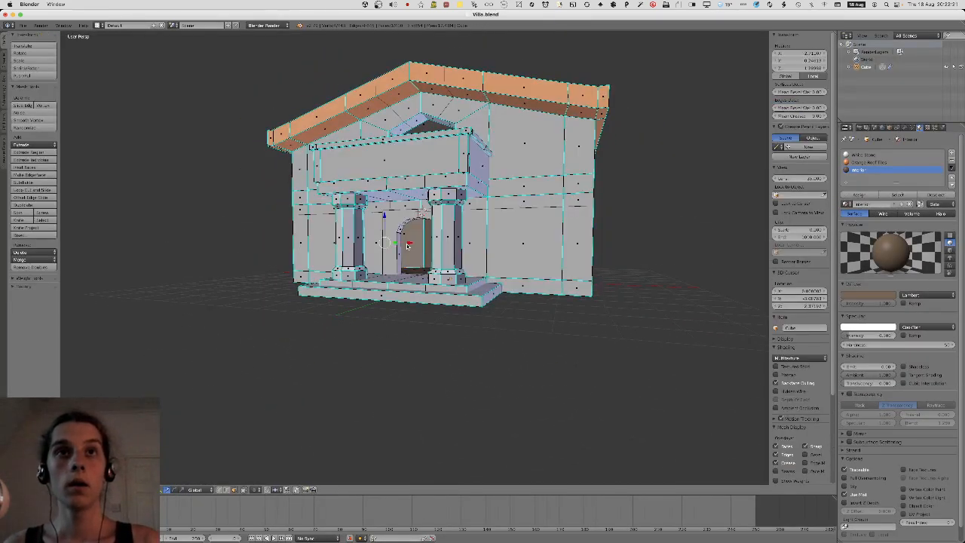
pyautogui.press('KP_Decimal')
# Switch to Unity, locate the villa's mesh asset in the Models folder and expand its contents.
pyautogui.press('super+Tab')
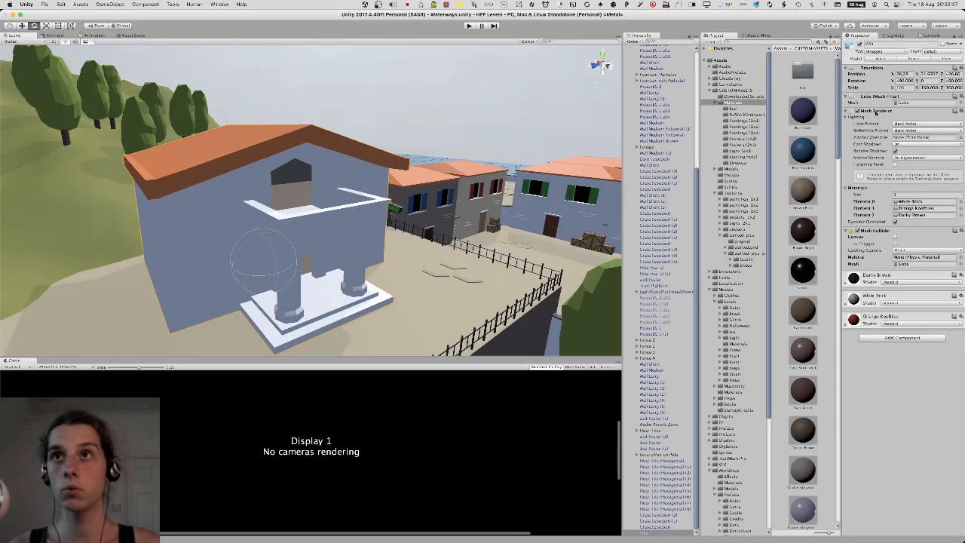
pyautogui.click(908, 104)
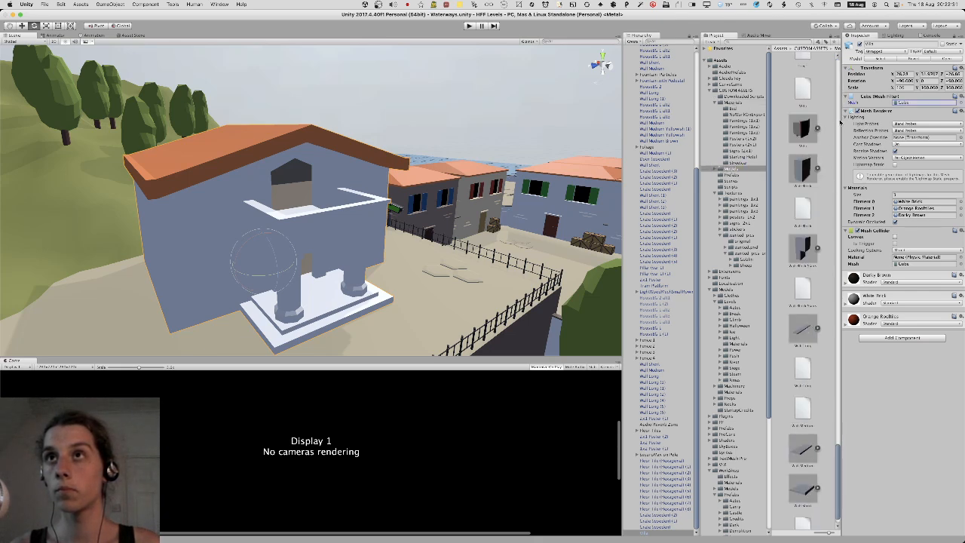
pyautogui.moveTo(844, 121); pyautogui.dragTo(865, 121)
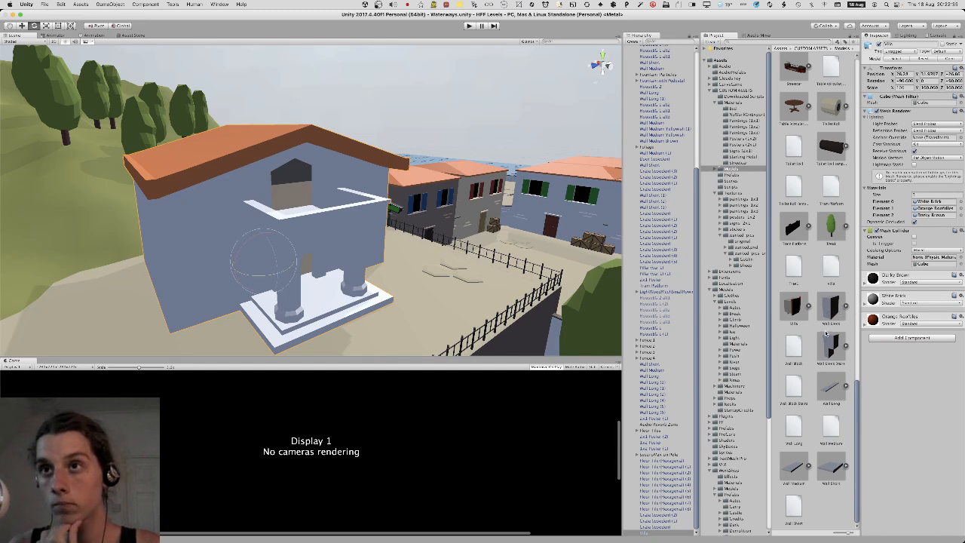
pyautogui.scroll(2, 820, 235)
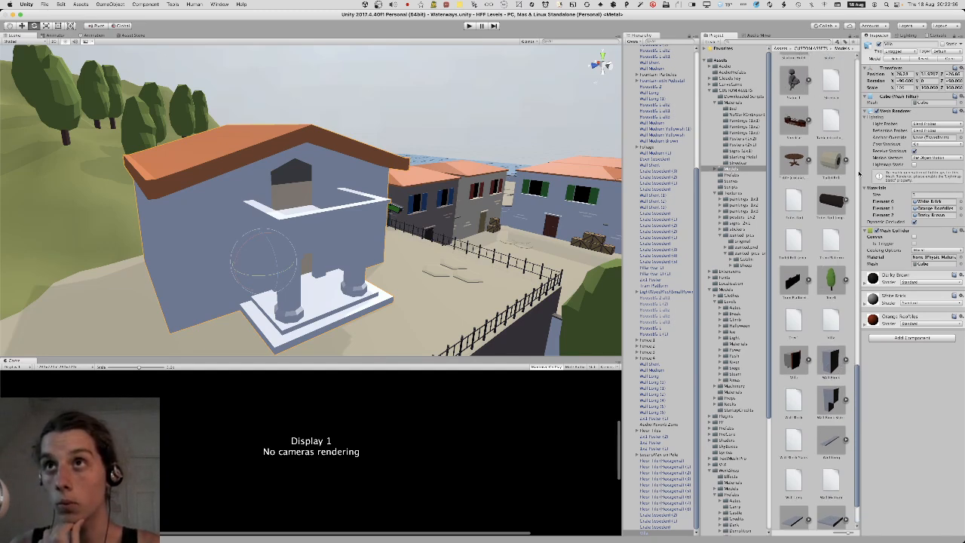
pyautogui.click(933, 103)
pyautogui.click(805, 229)
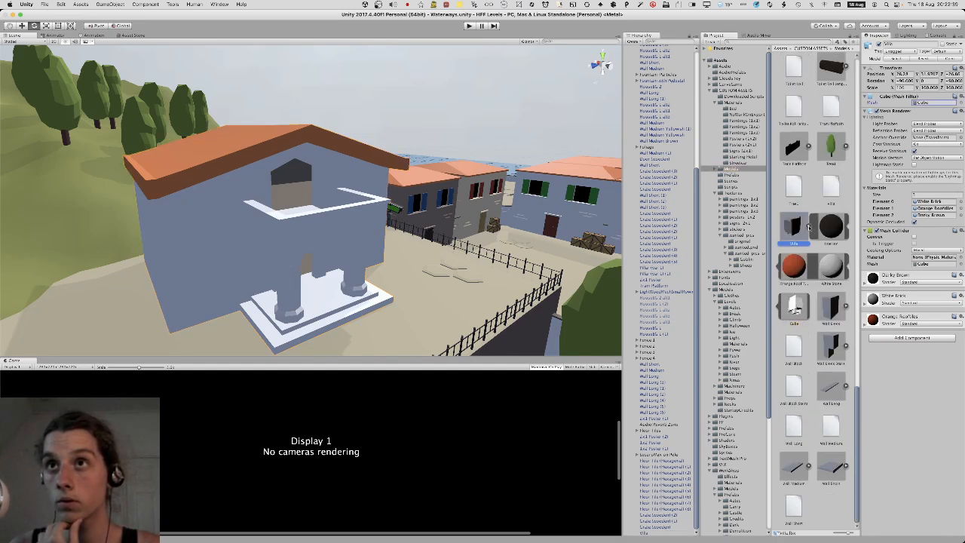
# Reveal the Villa model file in Finder, close that window and return to Blender.
pyautogui.rightClick(795, 304)
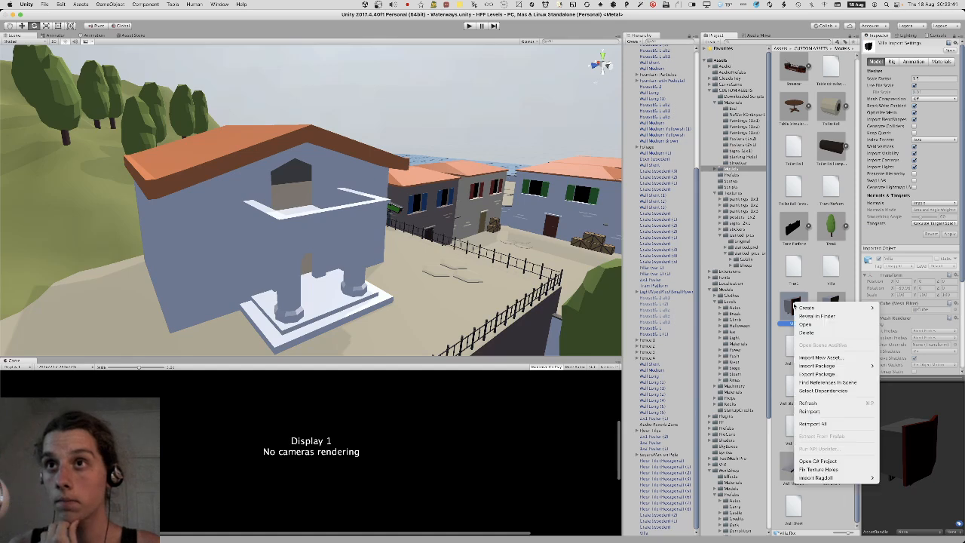
pyautogui.click(801, 316)
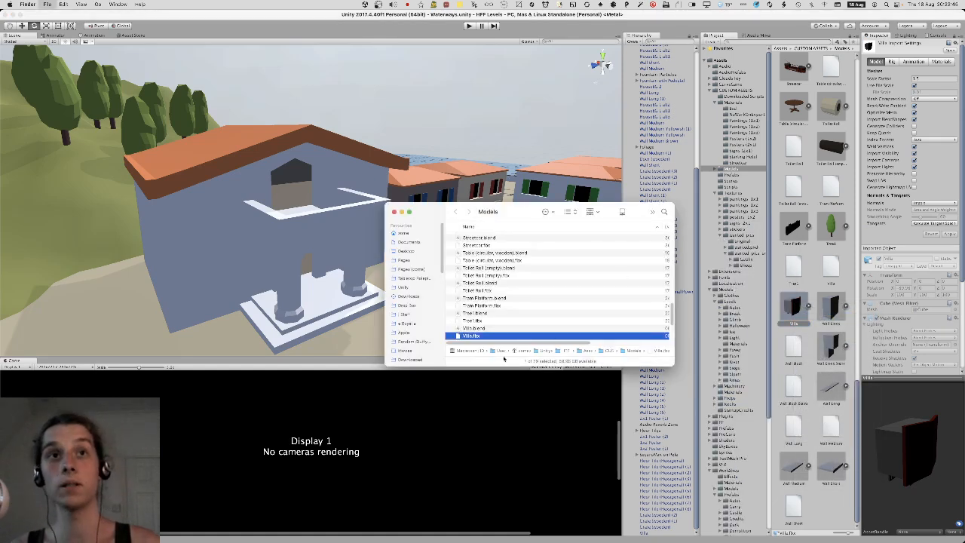
pyautogui.press('super+w')
pyautogui.press('super+Tab')
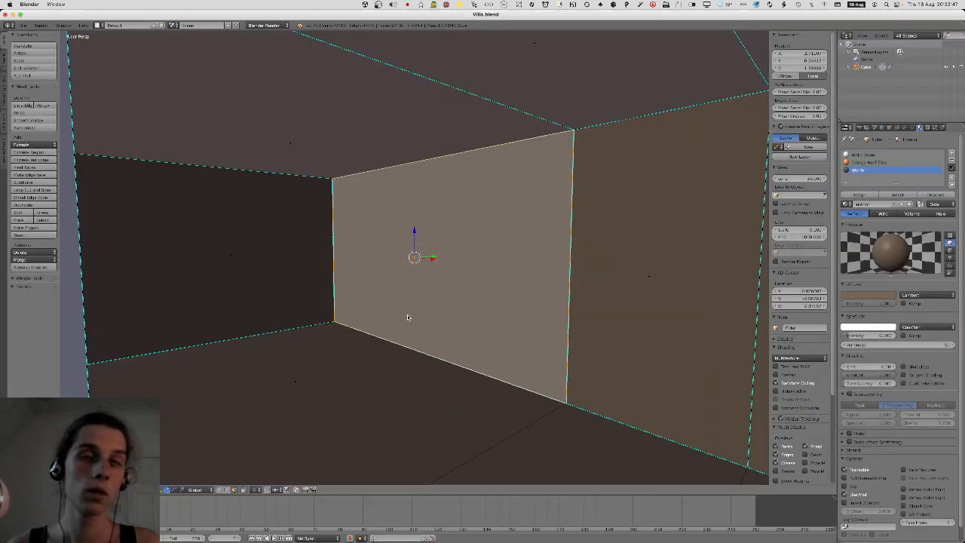
# Quit QuickTime Player and stay in Blender.
pyautogui.press('super+Tab')
pyautogui.press('super+Tab')
pyautogui.press('super+Tab')
pyautogui.press('super+Tab')
pyautogui.press('super+Tab')
pyautogui.press('super+shift+Tab')
pyautogui.press('super+Tab')
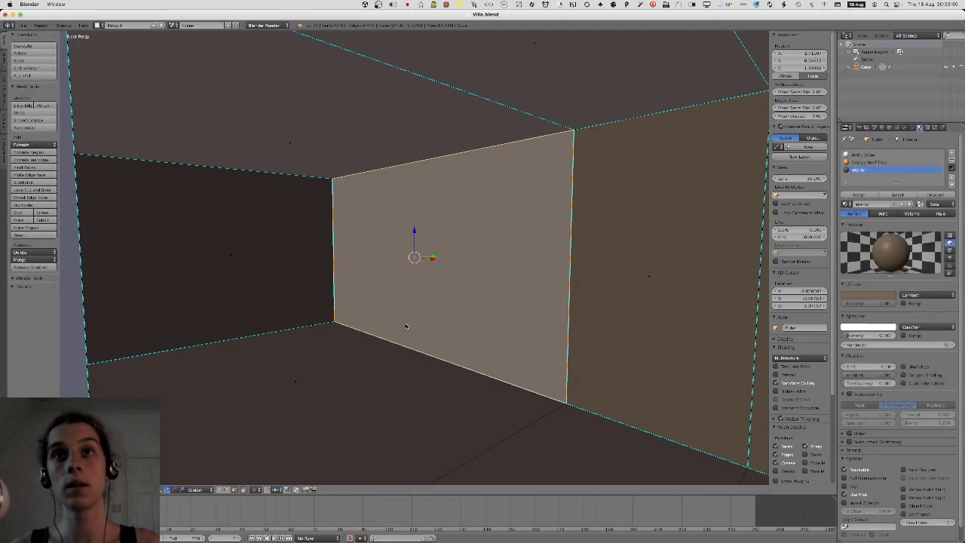
pyautogui.press('super+Tab')
pyautogui.press('super+Tab')
pyautogui.press('super+Tab')
pyautogui.press('super+Tab')
pyautogui.press('super+Tab')
pyautogui.press('super+Tab')
pyautogui.press('super+Tab')
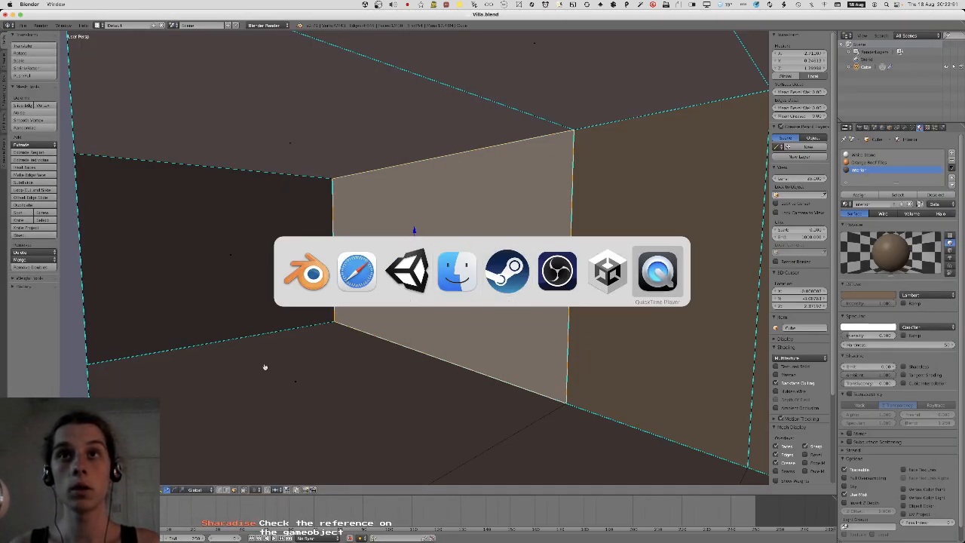
pyautogui.press('super+q')
# Examine the villa's columned porch, arched doorway and the brown interior room behind it.
pyautogui.scroll(-12, 386, 291)
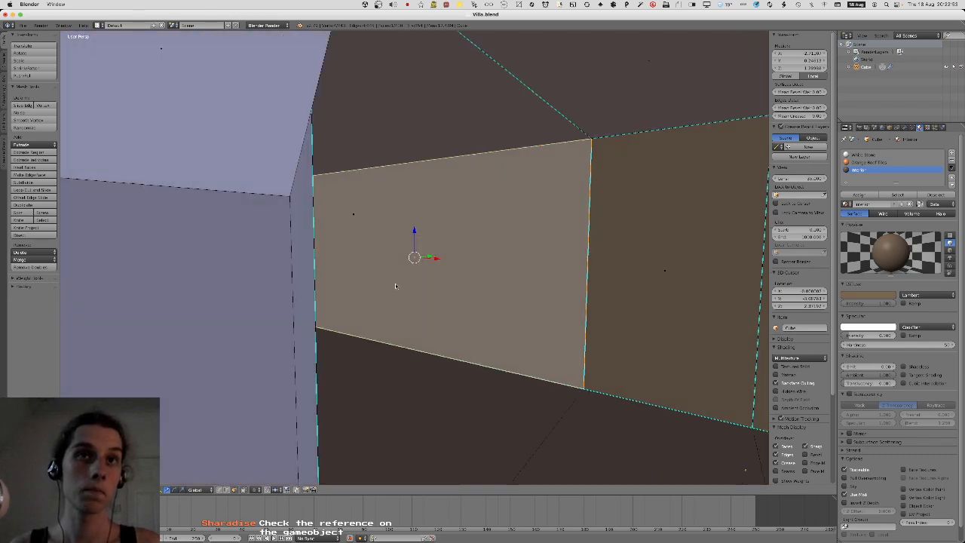
pyautogui.scroll(-2, 381, 232)
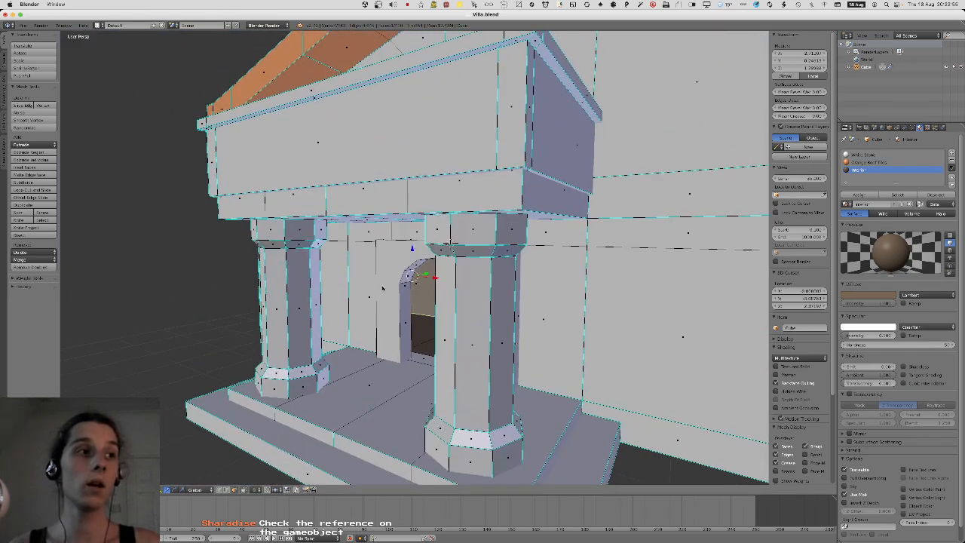
pyautogui.scroll(10, 359, 294)
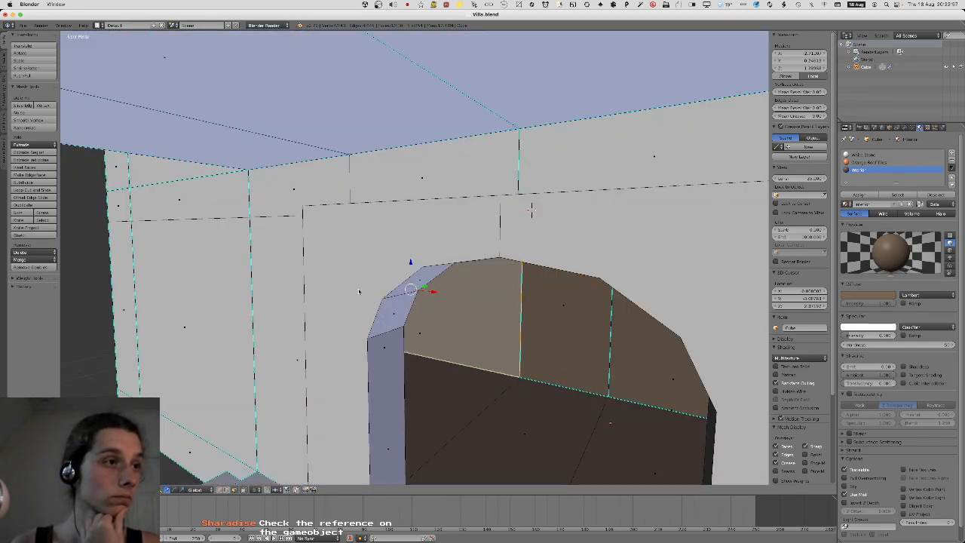
pyautogui.scroll(4, 359, 292)
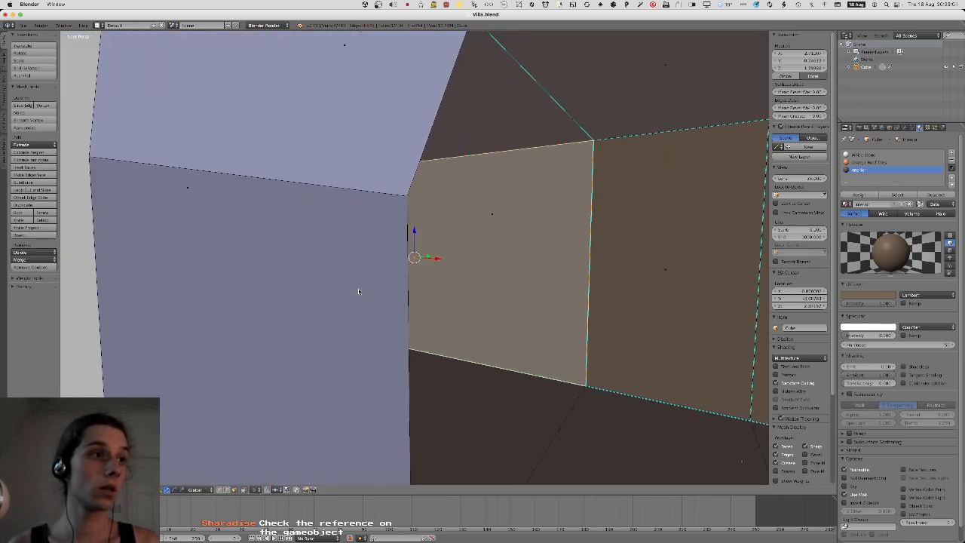
pyautogui.scroll(6, 445, 184)
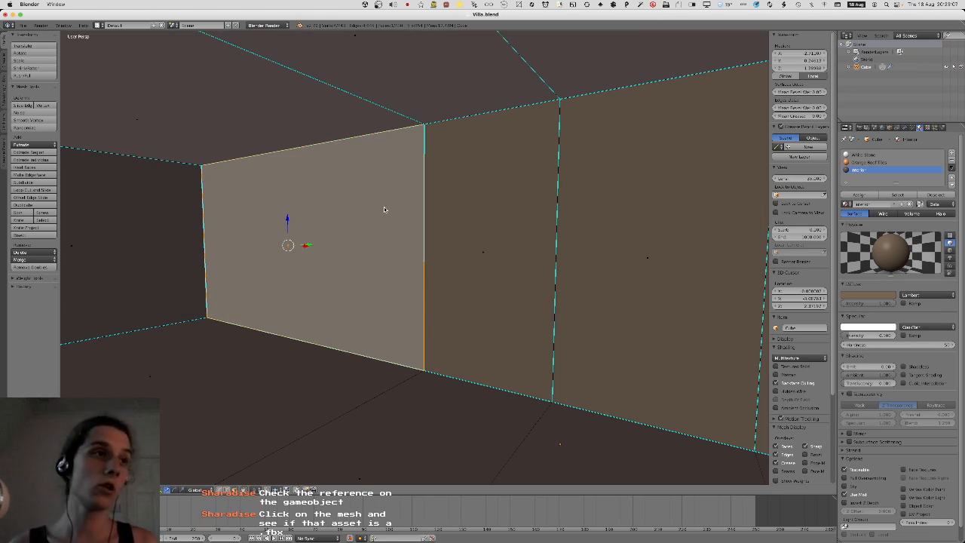
pyautogui.moveTo(384, 206); pyautogui.dragTo(400, 290, button='middle')
pyautogui.scroll(-2, 391, 277)
pyautogui.scroll(4, 400, 314)
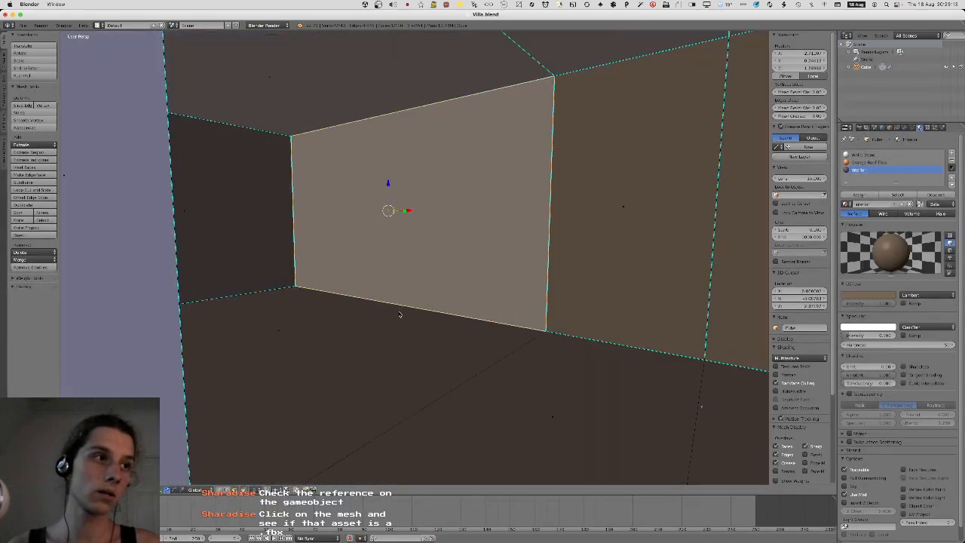
# Select the interior back wall's middle face and snap the 3D cursor to it.
pyautogui.hotkey('shift', 'a')
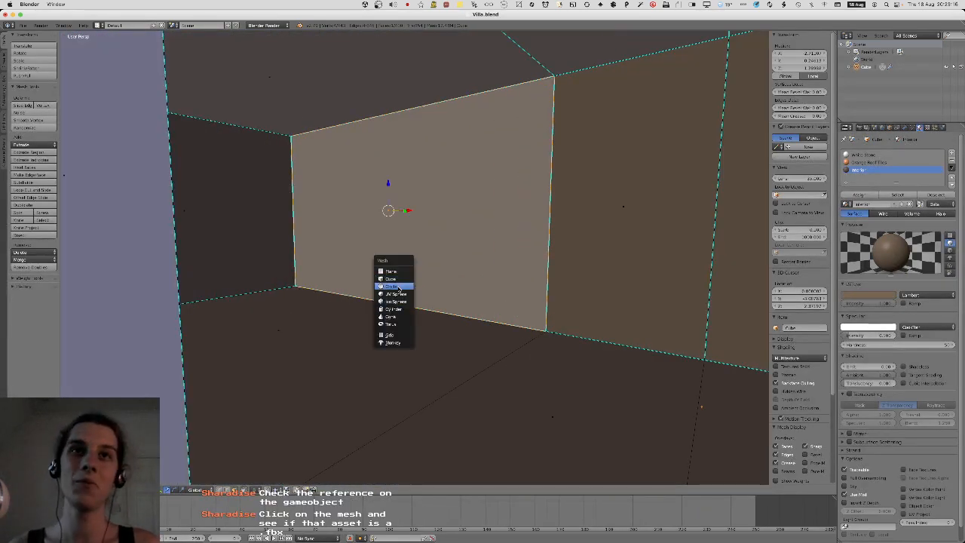
pyautogui.moveTo(547, 269); pyautogui.dragTo(528, 263, button='middle')
pyautogui.keyDown('shift'); pyautogui.moveTo(466, 350); pyautogui.dragTo(437, 301, button='middle'); pyautogui.keyUp('shift')
pyautogui.hotkey('shift', 'a')
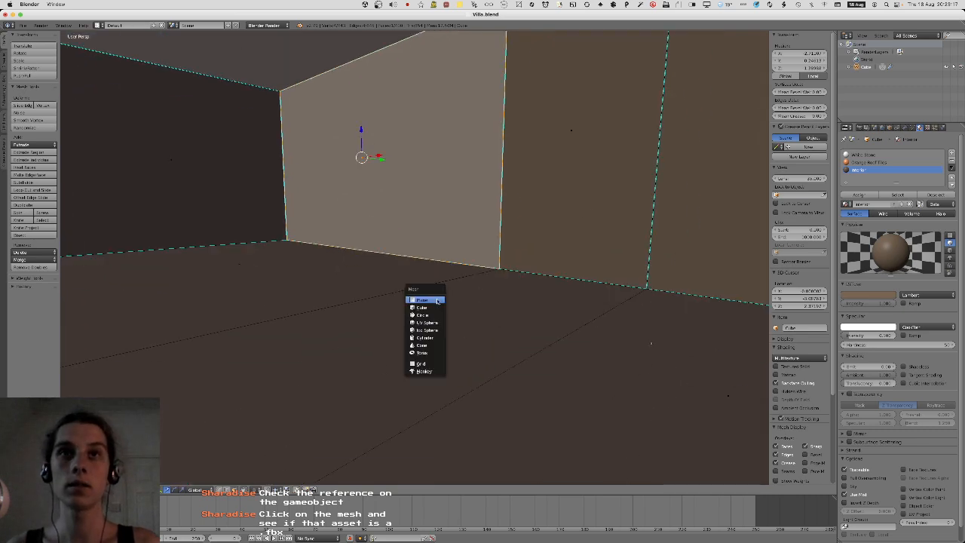
pyautogui.rightClick(567, 208)
pyautogui.hotkey('shift', 's')
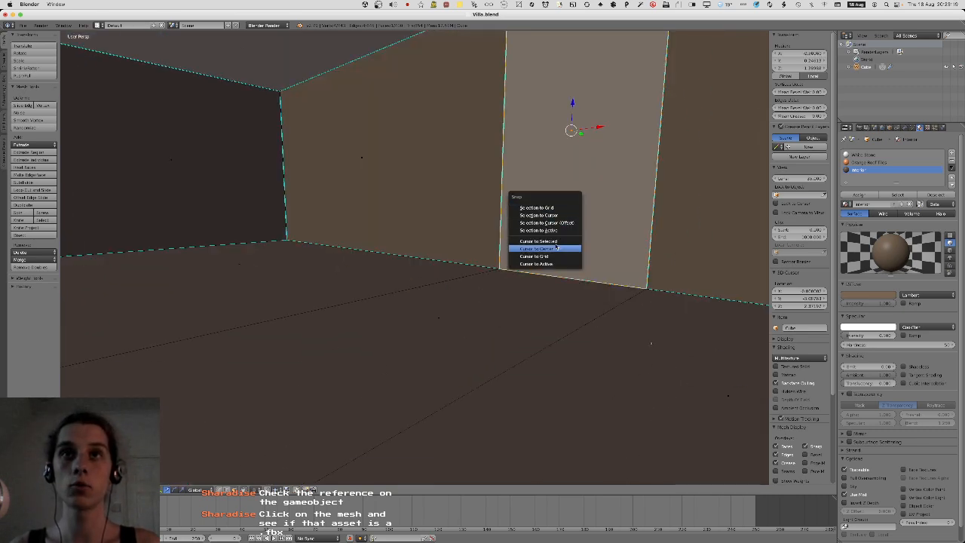
pyautogui.click(556, 241)
# Add a cube to the villa mesh at the 3D cursor on the interior wall.
pyautogui.hotkey('shift', 'a')
pyautogui.click(549, 250)
pyautogui.press('s')
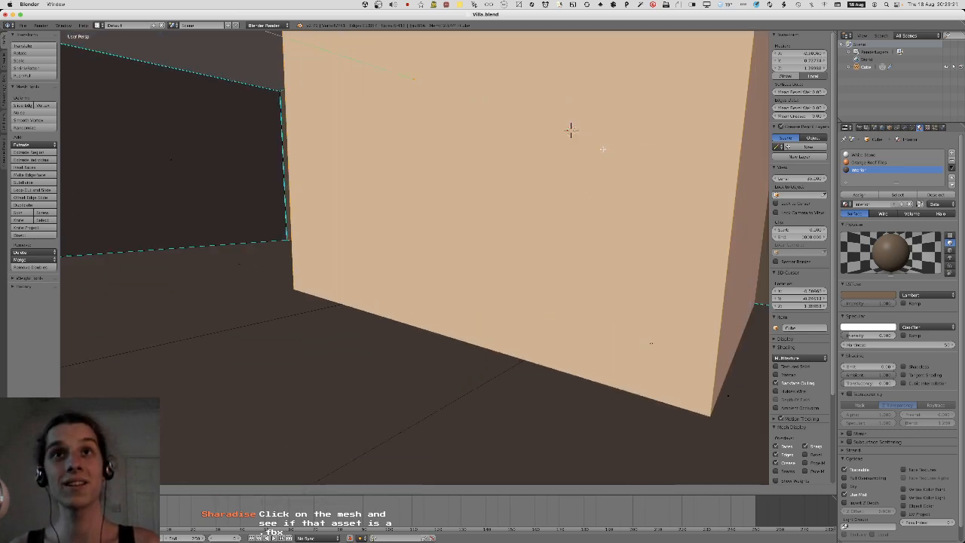
pyautogui.rightClick(533, 257)
# Lower the new cube's top face along Z to form a low block, leaving nothing selected.
pyautogui.moveTo(532, 257); pyautogui.dragTo(296, 143, button='middle')
pyautogui.rightClick(332, 149)
pyautogui.press('g')
pyautogui.press('z')
pyautogui.click(311, 292)
pyautogui.press('a')
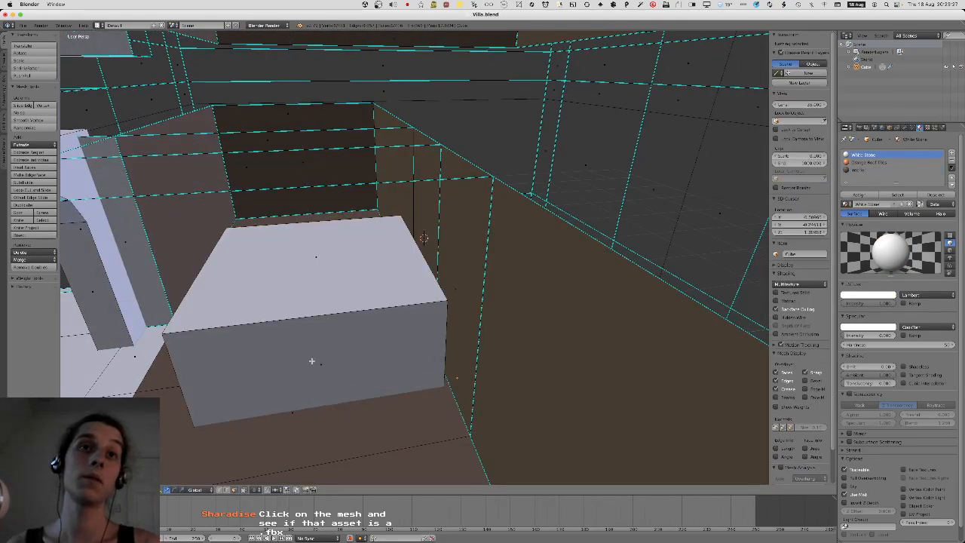
# Select the whole linked block and scale it down along Y to make it narrower.
pyautogui.press('a')
pyautogui.press('a')
pyautogui.press('a')
pyautogui.press('a')
pyautogui.press('a')
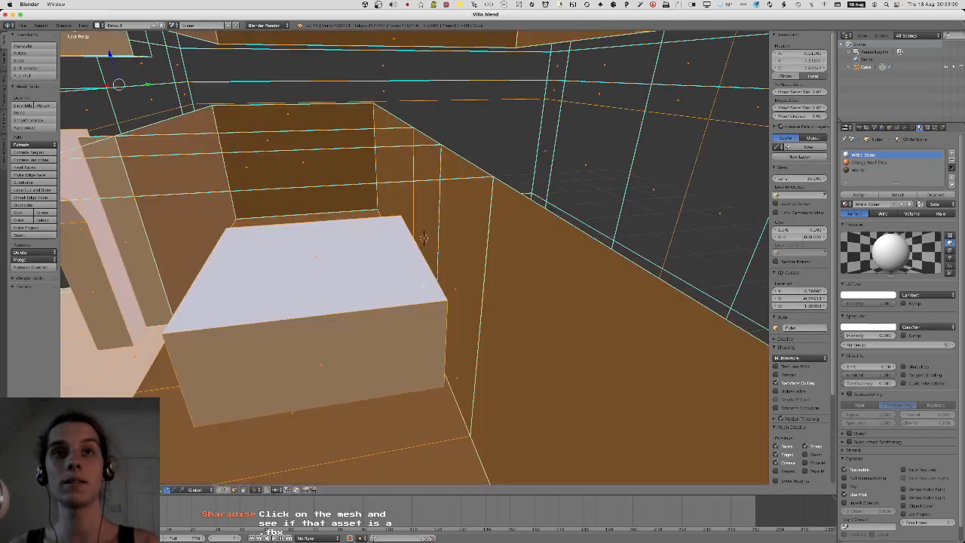
pyautogui.moveTo(482, 321); pyautogui.dragTo(424, 279, button='middle')
pyautogui.press('a')
pyautogui.press('l')
pyautogui.press('s')
pyautogui.press('y')
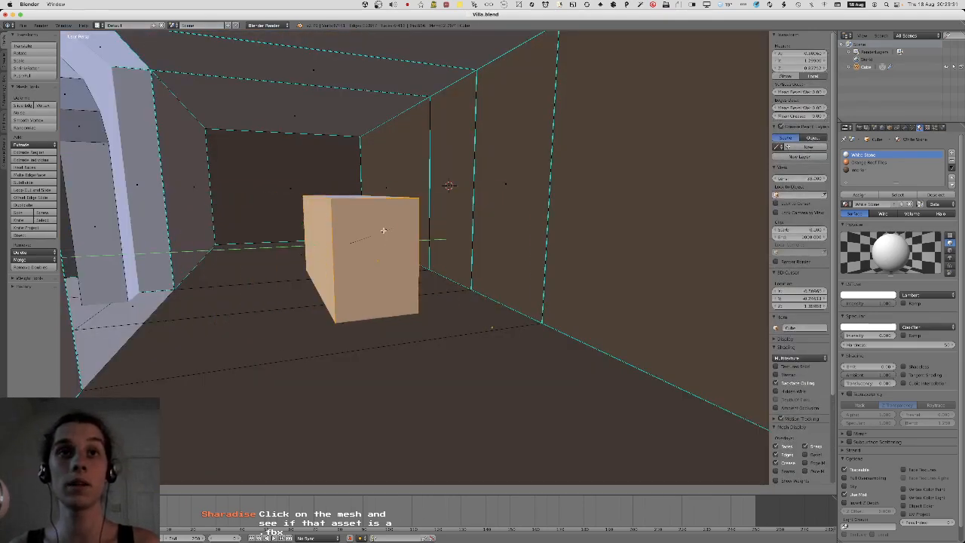
pyautogui.click(381, 234)
# Lower the narrow block's top face slightly along Z and frame it through the arched doorway.
pyautogui.moveTo(356, 220)
pyautogui.mouseDown(button='middle')
pyautogui.moveTo(362, 226)
pyautogui.moveTo(334, 248)
pyautogui.moveTo(345, 215)
pyautogui.moveTo(358, 227)
pyautogui.mouseUp(button='middle')
pyautogui.rightClick(334, 248)
pyautogui.rightClick(344, 215)
pyautogui.press('g')
pyautogui.press('z')
pyautogui.click(337, 227)
pyautogui.press('KP_Decimal')
pyautogui.scroll(-4, 357, 226)
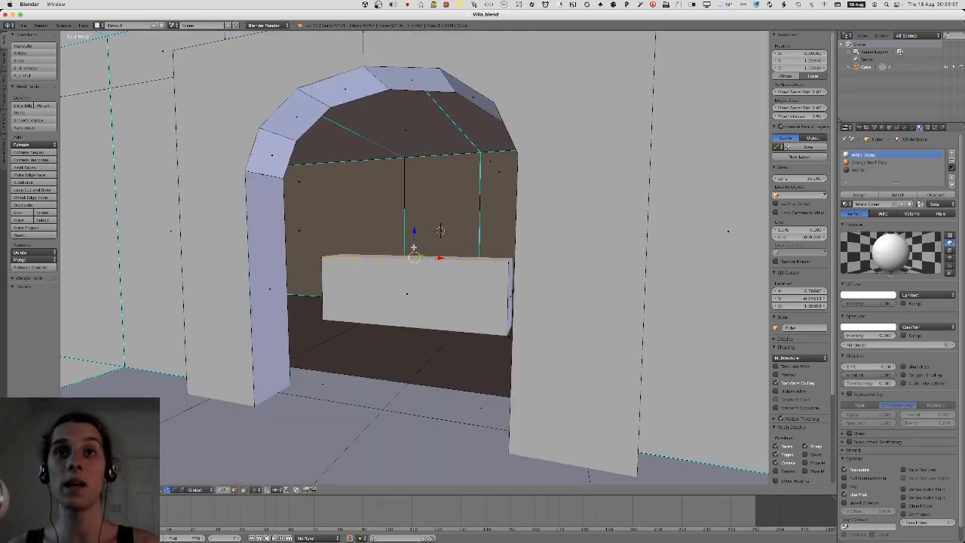
# Delete the vertices of the off-centre block inside the arched room.
pyautogui.moveTo(411, 258); pyautogui.dragTo(456, 280, button='middle')
pyautogui.press('x')
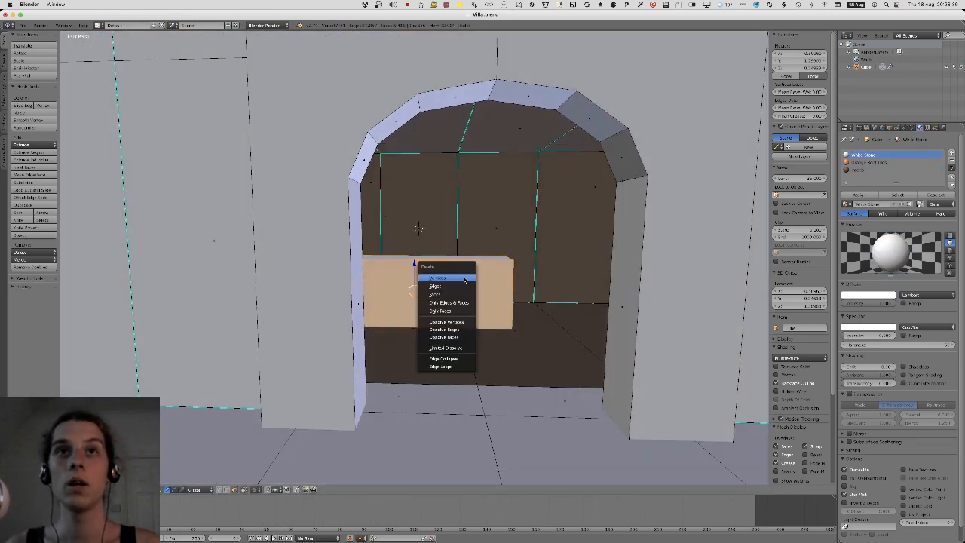
pyautogui.click(454, 282)
# Snap the 3D cursor to the midpoint of the two central back-wall faces and add a cube there.
pyautogui.rightClick(461, 253)
pyautogui.keyDown('shift'); pyautogui.rightClick(461, 252); pyautogui.keyUp('shift')
pyautogui.hotkey('shift', 's')
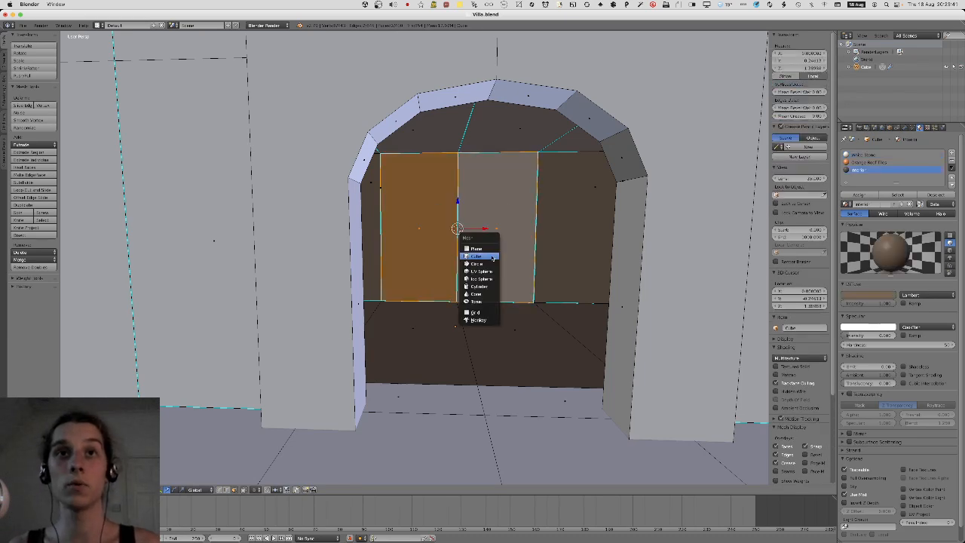
pyautogui.click(492, 257)
# Flatten the new cube along Z and lower it towards the room's floor.
pyautogui.press('s')
pyautogui.press('z')
pyautogui.click(455, 205)
pyautogui.press('g')
pyautogui.press('z')
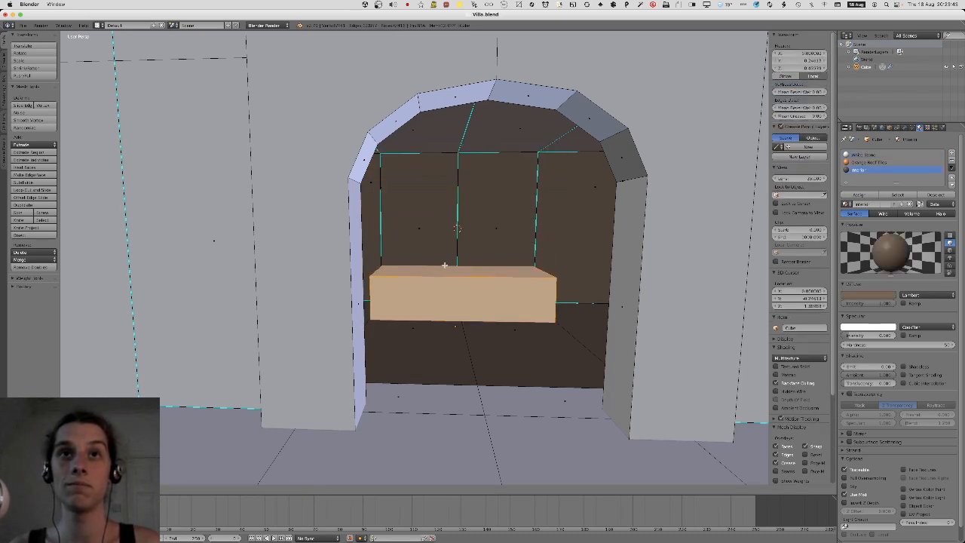
pyautogui.click(457, 240)
# Narrow the flattened block along Y and position and size it against the back wall.
pyautogui.moveTo(457, 240); pyautogui.dragTo(443, 218, button='middle')
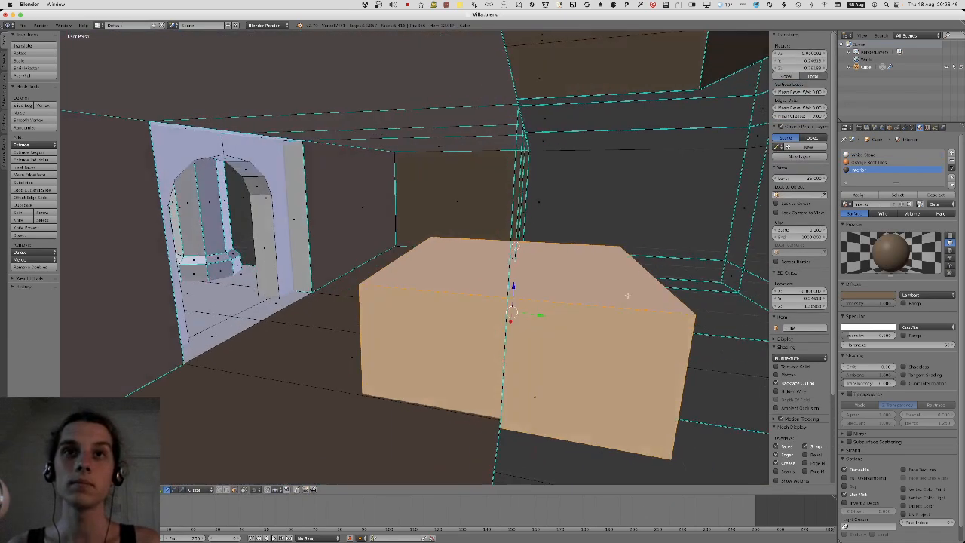
pyautogui.press('s')
pyautogui.press('y')
pyautogui.click(603, 321)
pyautogui.press('g')
pyautogui.press('x')
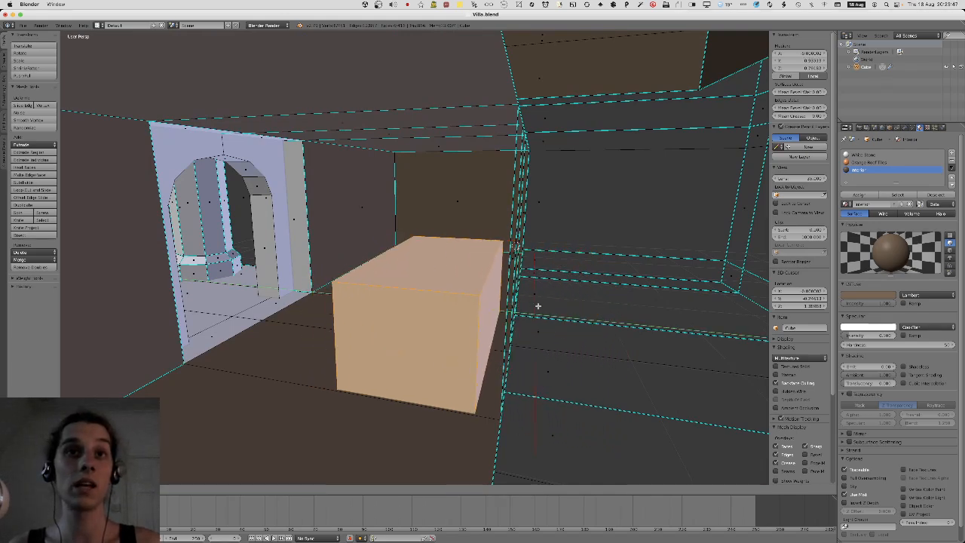
pyautogui.moveTo(550, 306); pyautogui.dragTo(564, 308, button='middle')
pyautogui.press('s')
pyautogui.click(571, 305)
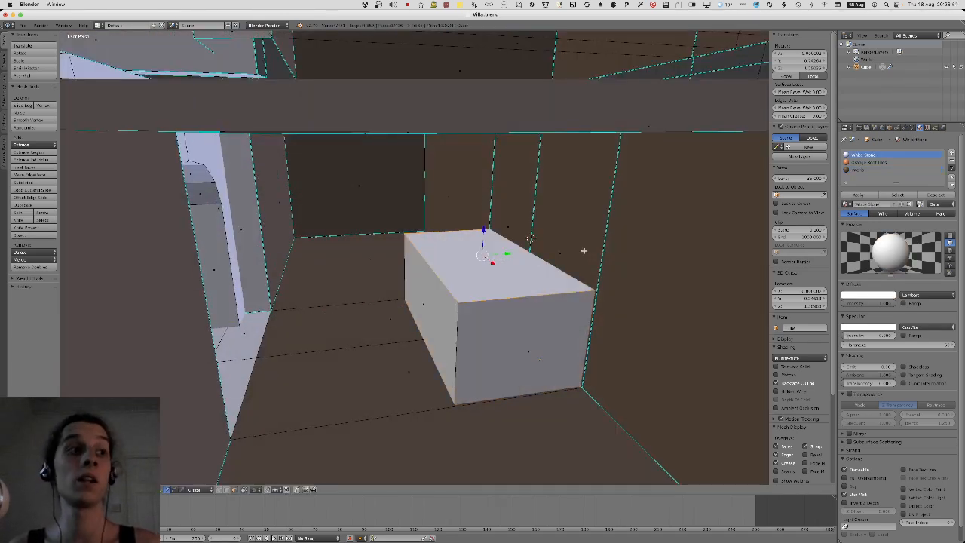
# Inset the block's top face to leave a thin rim around it.
pyautogui.moveTo(581, 250); pyautogui.dragTo(422, 223, button='middle')
pyautogui.keyDown('shift'); pyautogui.rightClick(420, 297); pyautogui.keyUp('shift')
pyautogui.moveTo(420, 297); pyautogui.dragTo(397, 283, button='middle')
pyautogui.rightClick(360, 317)
pyautogui.rightClick(360, 316)
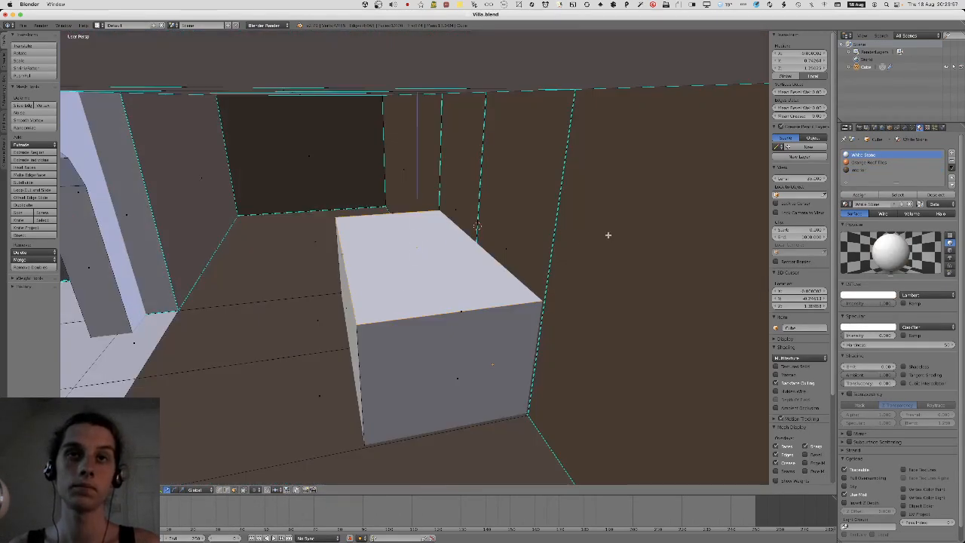
pyautogui.press('i')
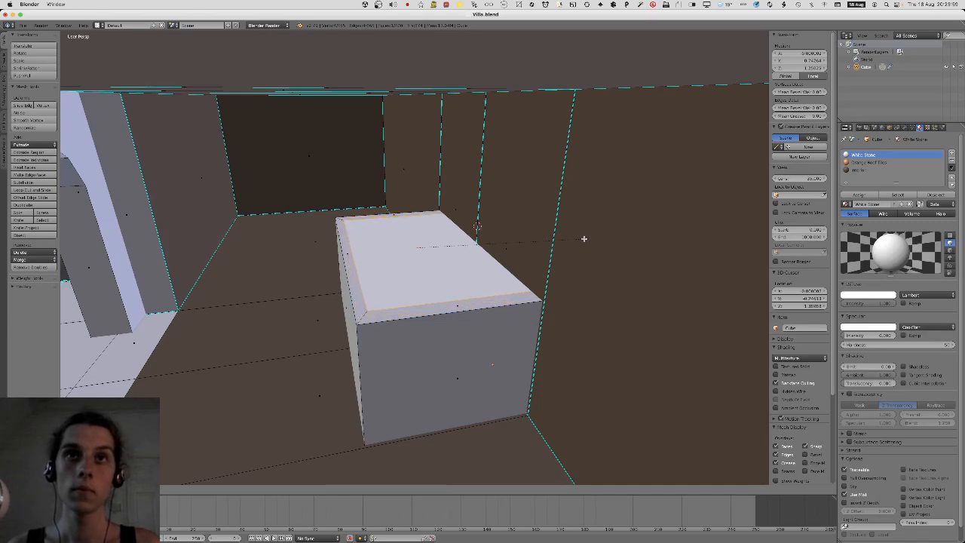
pyautogui.click(583, 238)
pyautogui.moveTo(583, 239); pyautogui.dragTo(580, 227, button='middle')
# Extrude the inset face down into the block and lower it along Z to hollow out a recess.
pyautogui.press('e')
pyautogui.click(568, 310)
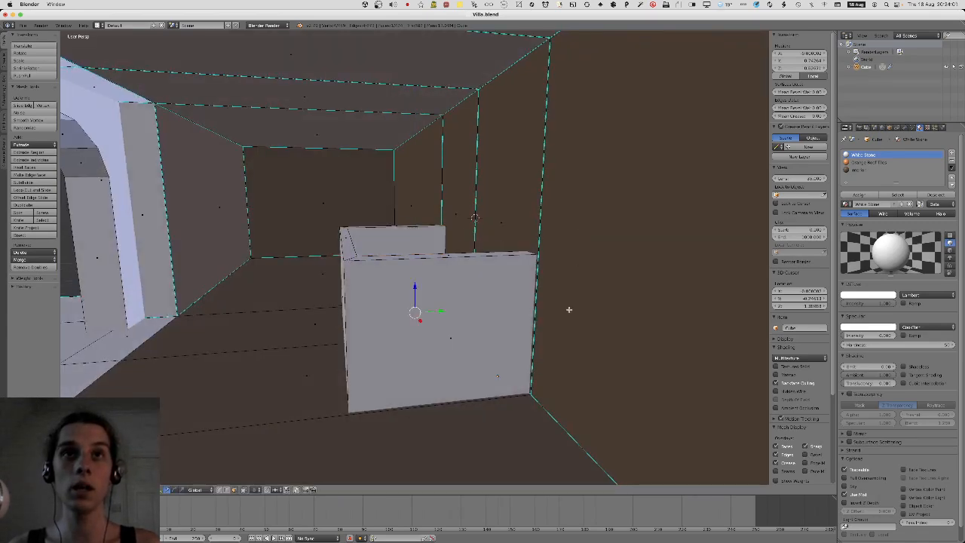
pyautogui.moveTo(568, 310); pyautogui.dragTo(492, 351, button='middle')
pyautogui.press('g')
pyautogui.press('z')
pyautogui.click(502, 359)
# Delete the recess floor and the wall-side faces of the block to leave a U-shaped counter shell.
pyautogui.moveTo(351, 218); pyautogui.dragTo(487, 326, button='middle')
pyautogui.press('x')
pyautogui.click(416, 308)
pyautogui.rightClick(408, 333)
pyautogui.press('x')
pyautogui.click(408, 333)
pyautogui.rightClick(357, 321)
pyautogui.press('x')
pyautogui.click(356, 321)
pyautogui.rightClick(416, 301)
pyautogui.press('x')
pyautogui.click(420, 302)
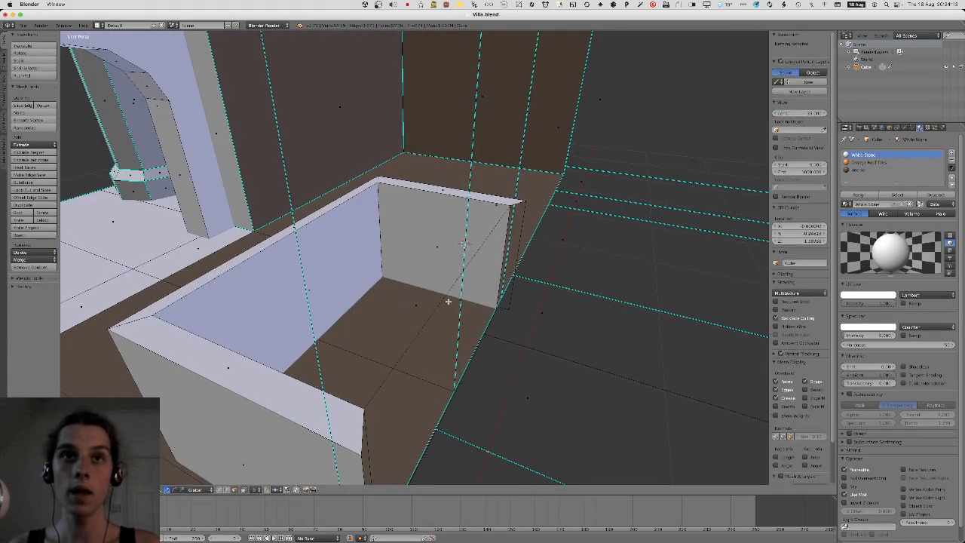
# Try to select the edges at the counter's wall-side ends and undo the last changes.
pyautogui.moveTo(446, 297); pyautogui.dragTo(573, 308, button='middle')
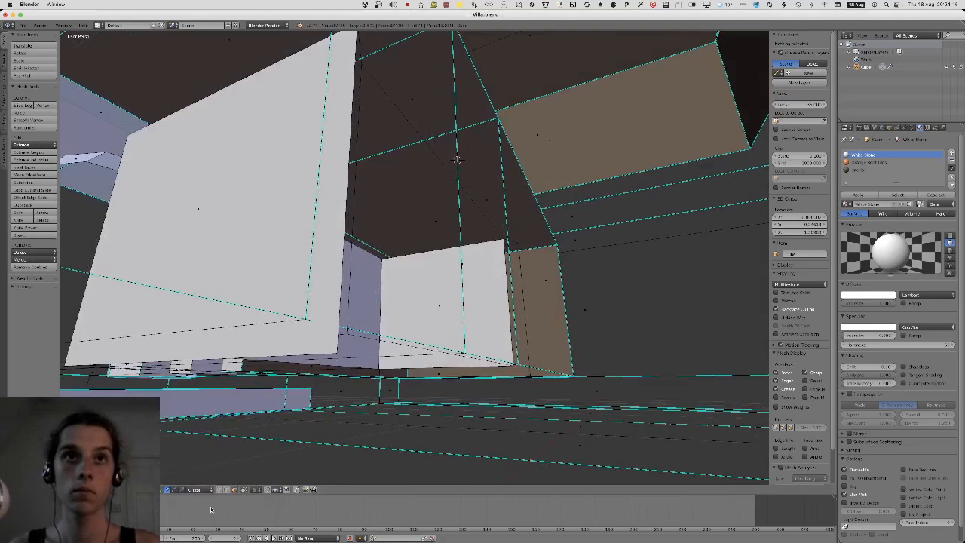
pyautogui.rightClick(345, 305)
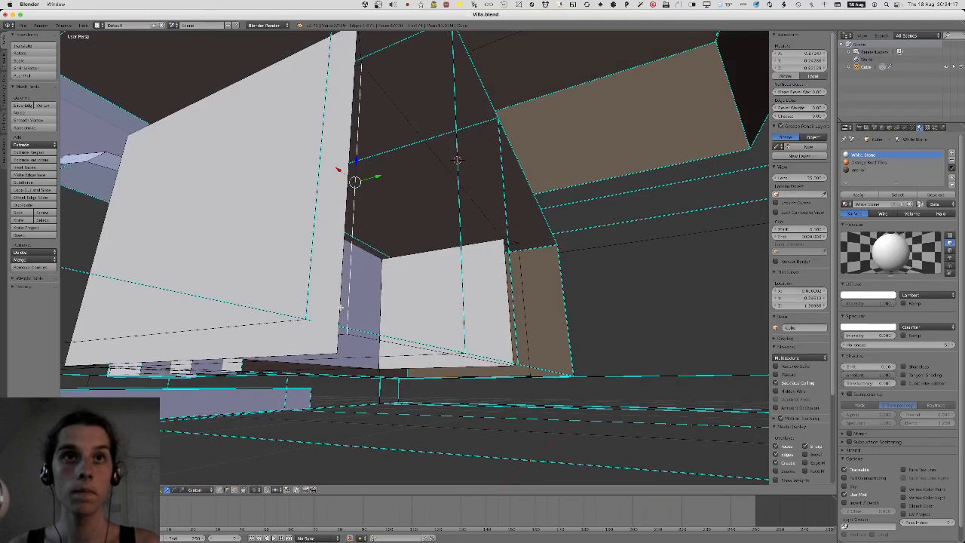
pyautogui.moveTo(492, 294); pyautogui.dragTo(447, 244, button='middle')
pyautogui.hotkey('ctrl', 'z')
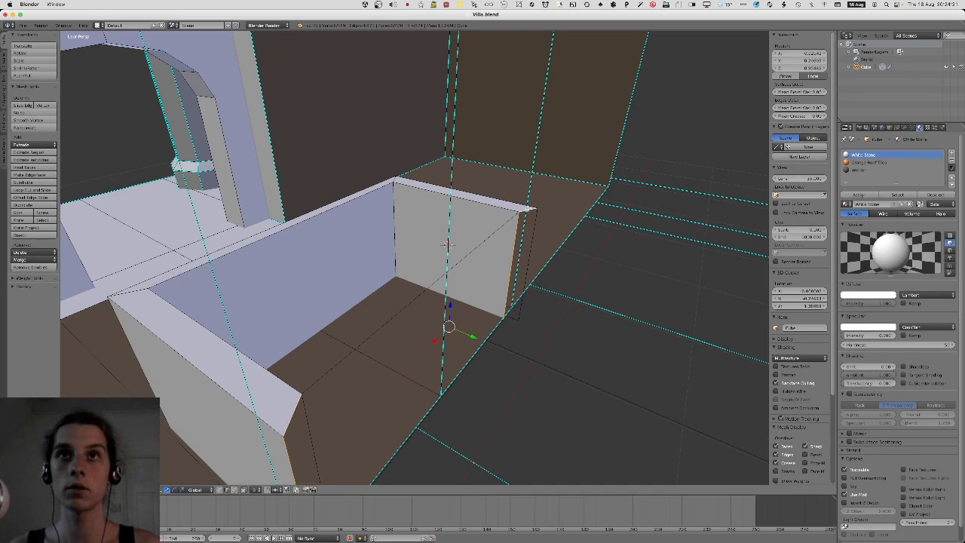
pyautogui.hotkey('ctrl', 'z')
# Select the linked counter faces, assign the brown interior material to them, and clear the selection.
pyautogui.moveTo(447, 244); pyautogui.dragTo(403, 371, button='middle')
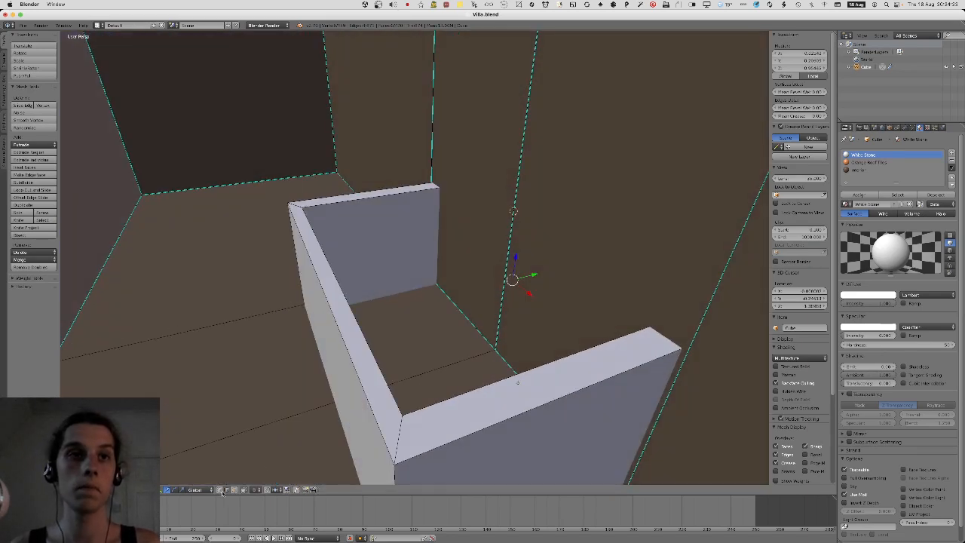
pyautogui.press('a')
pyautogui.press('a')
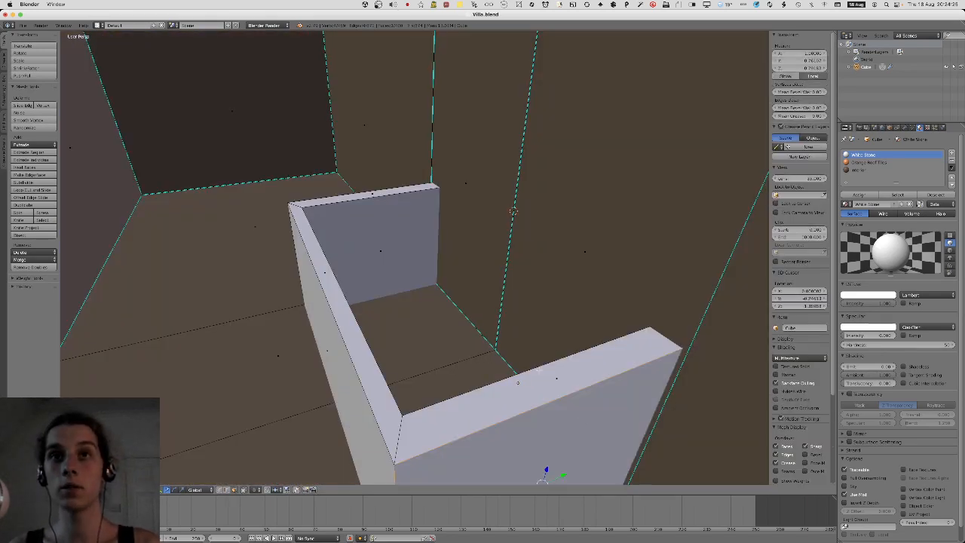
pyautogui.press('l')
pyautogui.click(859, 169)
pyautogui.click(857, 195)
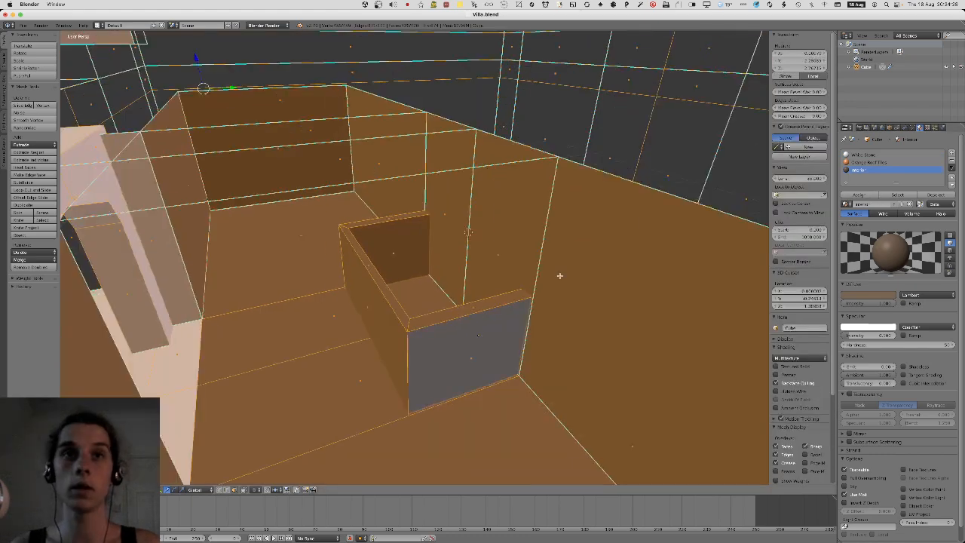
pyautogui.press('a')
pyautogui.moveTo(560, 276); pyautogui.dragTo(380, 246, button='middle')
# Select the face loop on top of the counter walls and extrude it slightly upward along Z.
pyautogui.rightClick(352, 254)
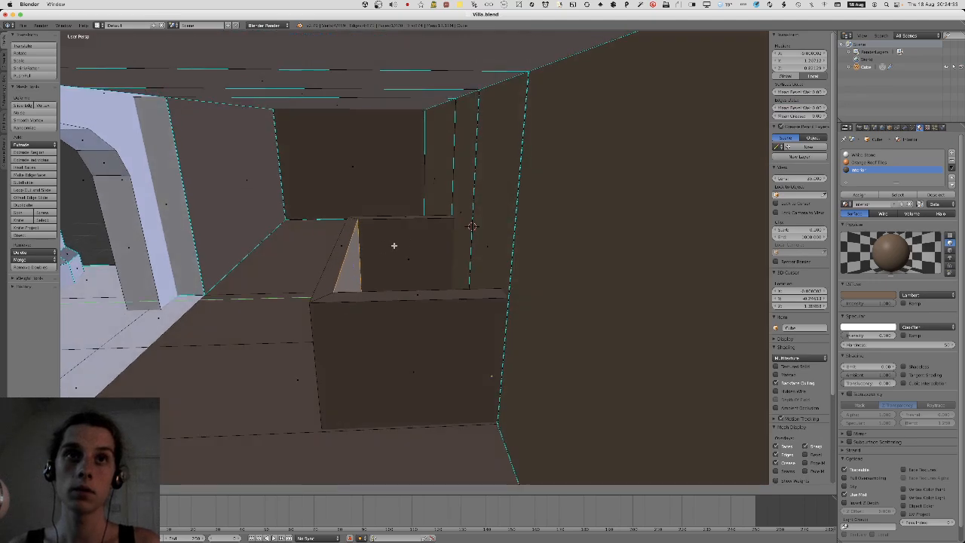
pyautogui.keyDown('alt'); pyautogui.rightClick(335, 296); pyautogui.keyUp('alt')
pyautogui.press('KP_Decimal')
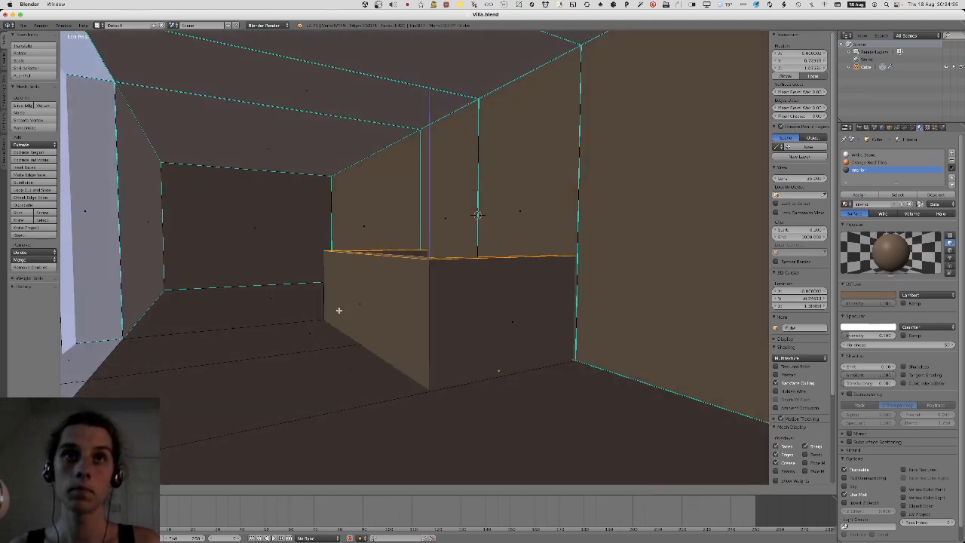
pyautogui.moveTo(347, 310)
pyautogui.mouseDown(button='middle')
pyautogui.moveTo(377, 315)
pyautogui.moveTo(360, 308)
pyautogui.moveTo(352, 322)
pyautogui.mouseUp(button='middle')
pyautogui.scroll(-3, 353, 322)
pyautogui.scroll(5, 370, 291)
pyautogui.moveTo(377, 270); pyautogui.dragTo(383, 291, button='middle')
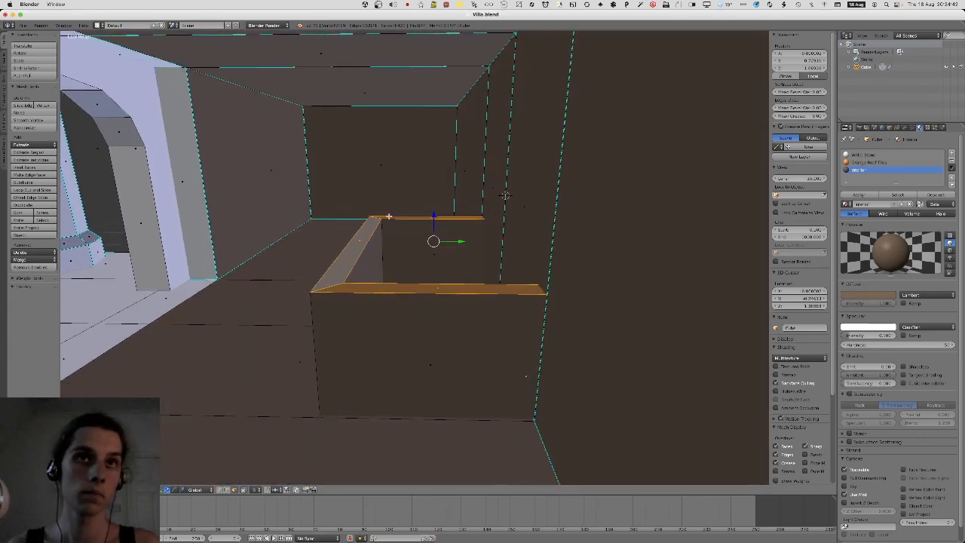
pyautogui.moveTo(388, 216); pyautogui.dragTo(368, 270, button='middle')
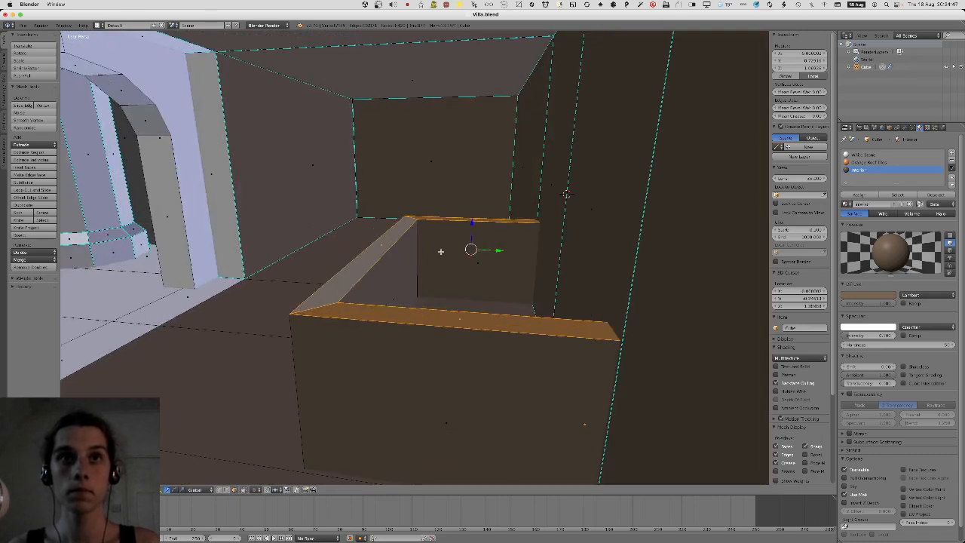
pyautogui.press('g')
pyautogui.click(441, 255)
pyautogui.press('g')
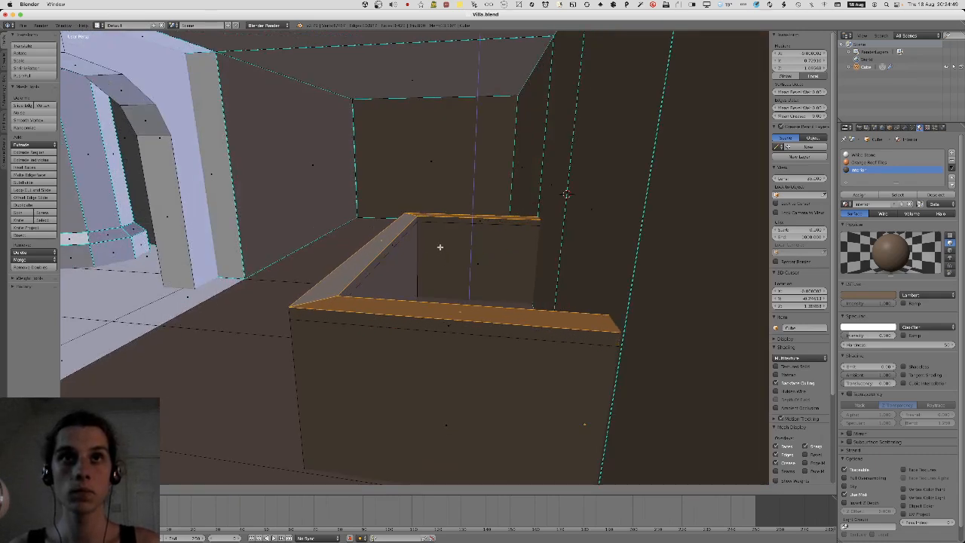
pyautogui.click(439, 243)
pyautogui.moveTo(439, 244); pyautogui.dragTo(448, 309, button='middle')
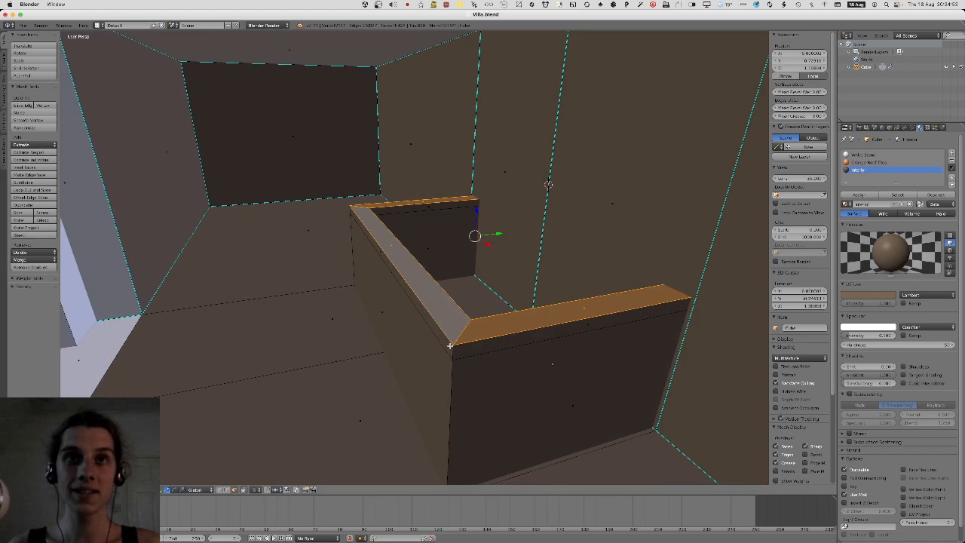
# Select the outer side faces of the counter's raised rim and extrude them.
pyautogui.rightClick(449, 345)
pyautogui.keyDown('alt'); pyautogui.rightClick(452, 352); pyautogui.keyUp('alt')
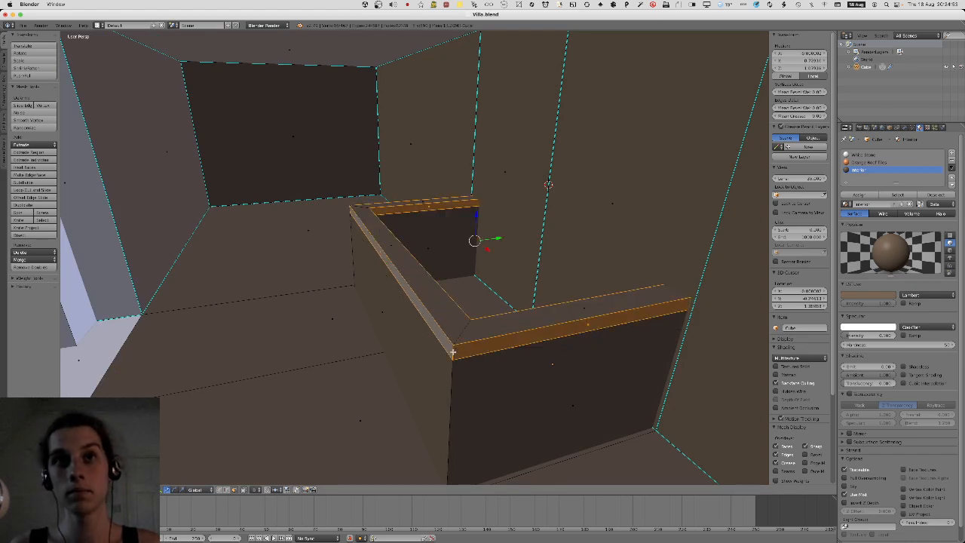
pyautogui.press('e')
pyautogui.rightClick(598, 267)
pyautogui.moveTo(560, 307); pyautogui.dragTo(377, 225, button='middle')
pyautogui.moveTo(425, 205); pyautogui.dragTo(243, 302, button='middle')
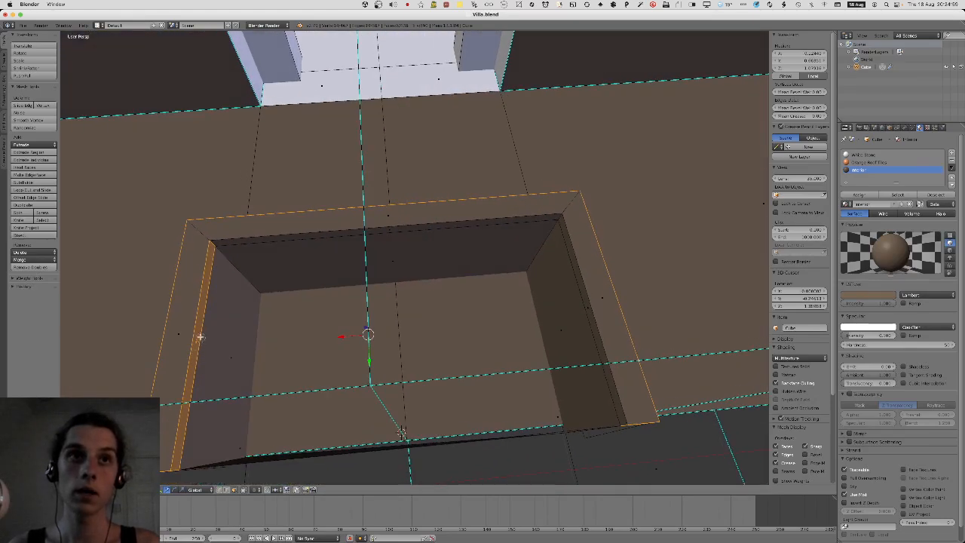
pyautogui.moveTo(202, 338); pyautogui.dragTo(477, 235, button='middle')
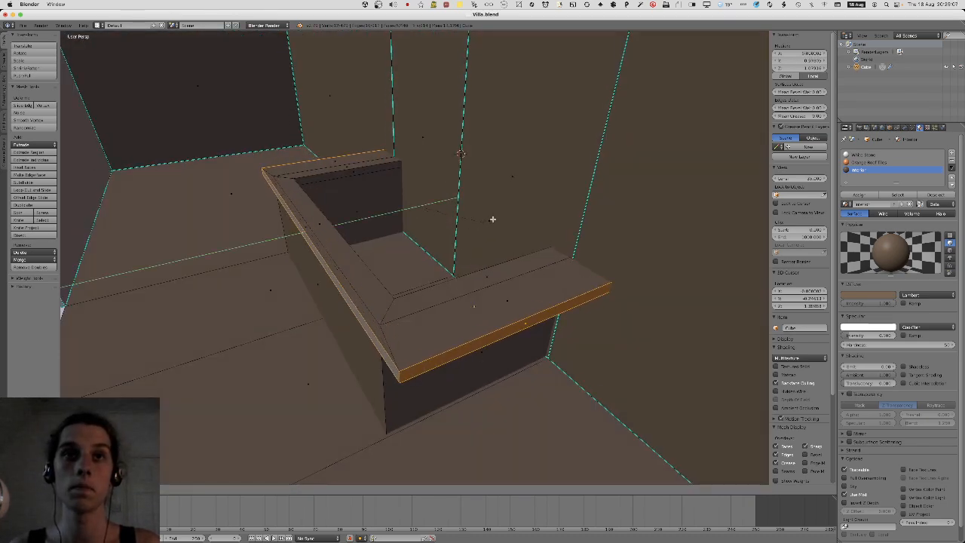
# Extend the extruded outer rim faces along Y and scale them along X to shape the countertop overhang.
pyautogui.click(492, 218)
pyautogui.press('s')
pyautogui.press('x')
pyautogui.click(410, 254)
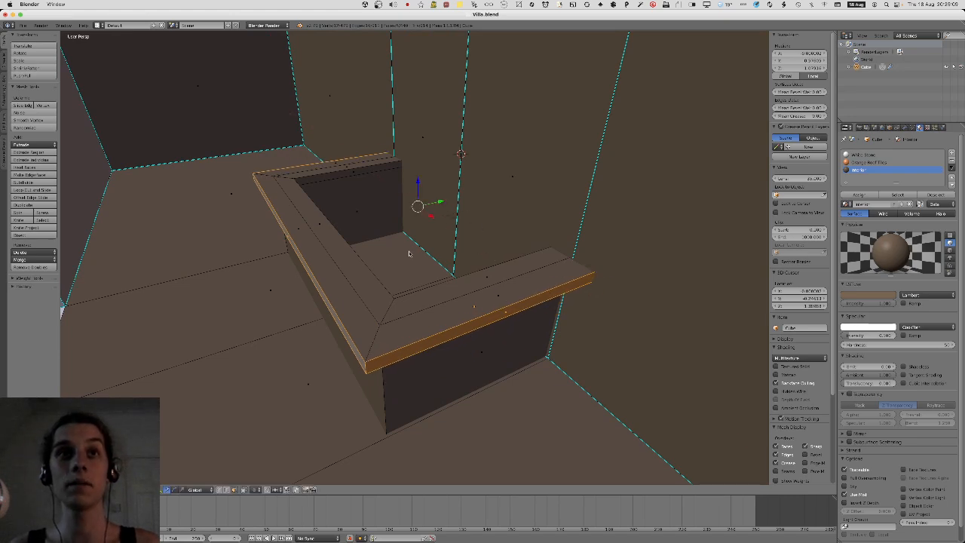
pyautogui.press('Tab')
pyautogui.moveTo(409, 255); pyautogui.dragTo(476, 181, button='middle')
pyautogui.press('Tab')
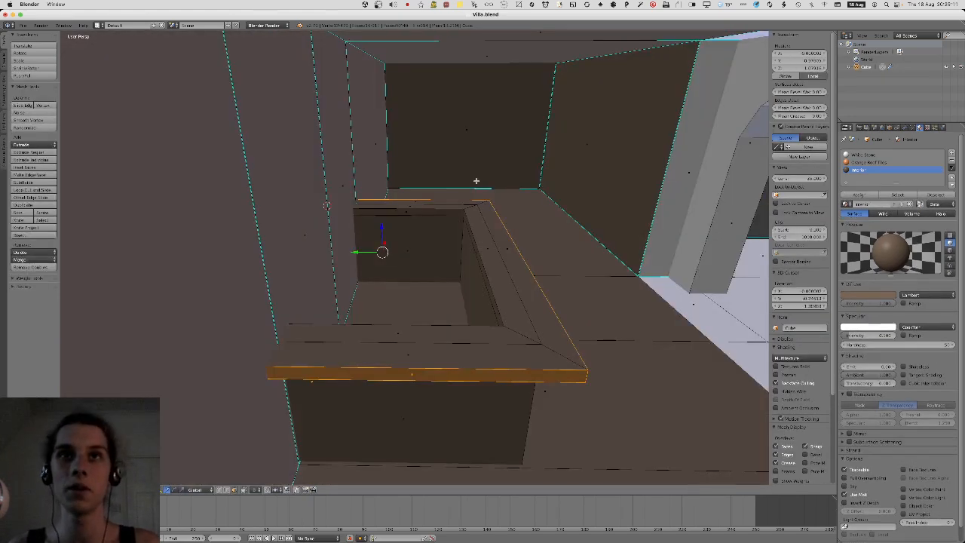
# Select only the inner side faces of the counter's raised rim.
pyautogui.rightClick(467, 214)
pyautogui.keyDown('alt'); pyautogui.rightClick(464, 215); pyautogui.keyUp('alt')
pyautogui.rightClick(462, 214)
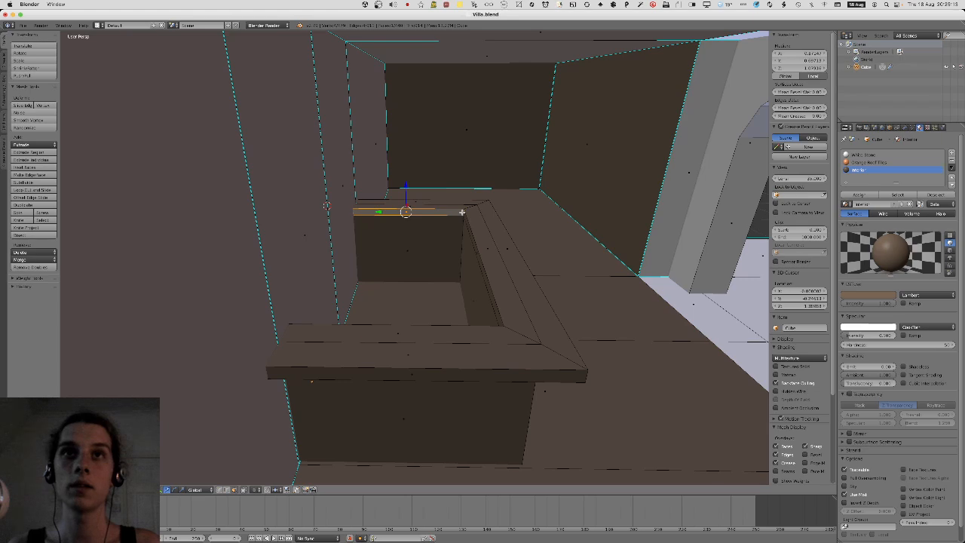
pyautogui.press('a')
pyautogui.rightClick(465, 215)
pyautogui.keyDown('shift'); pyautogui.rightClick(459, 213); pyautogui.keyUp('shift')
pyautogui.moveTo(459, 213); pyautogui.dragTo(529, 221, button='middle')
pyautogui.keyDown('shift'); pyautogui.rightClick(641, 172); pyautogui.keyUp('shift')
# Extrude the inner rim faces, scale them inward in X and Y only, and shift them along Y to widen the countertop.
pyautogui.press('e')
pyautogui.press('s')
pyautogui.hotkey('shift', 'z')
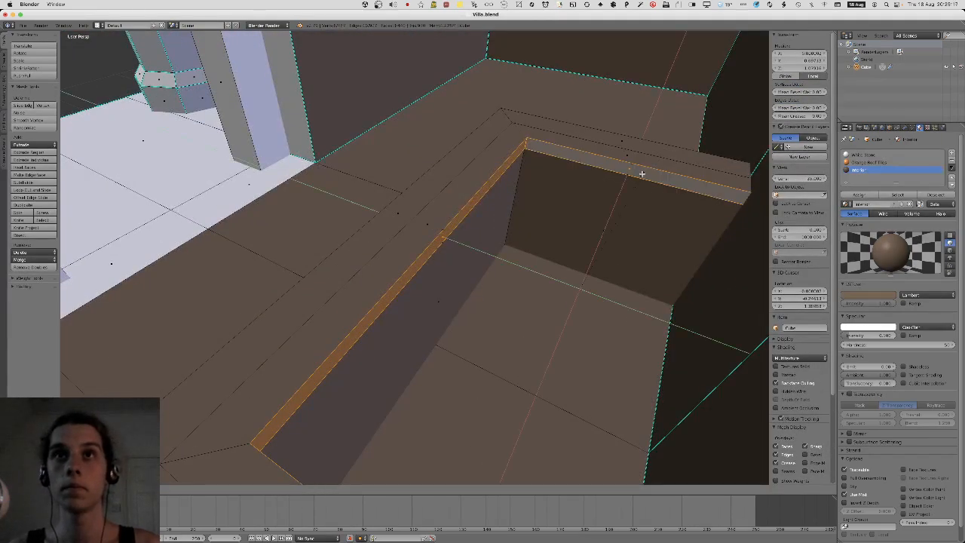
pyautogui.click(631, 188)
pyautogui.press('g')
pyautogui.press('y')
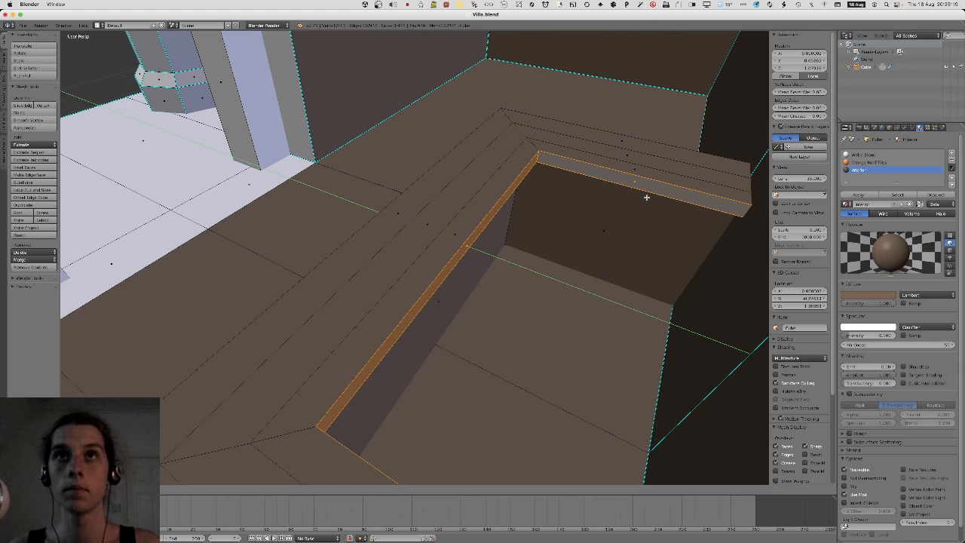
pyautogui.click(646, 198)
pyautogui.press('Tab')
pyautogui.moveTo(646, 197); pyautogui.dragTo(464, 225, button='middle')
pyautogui.press('Tab')
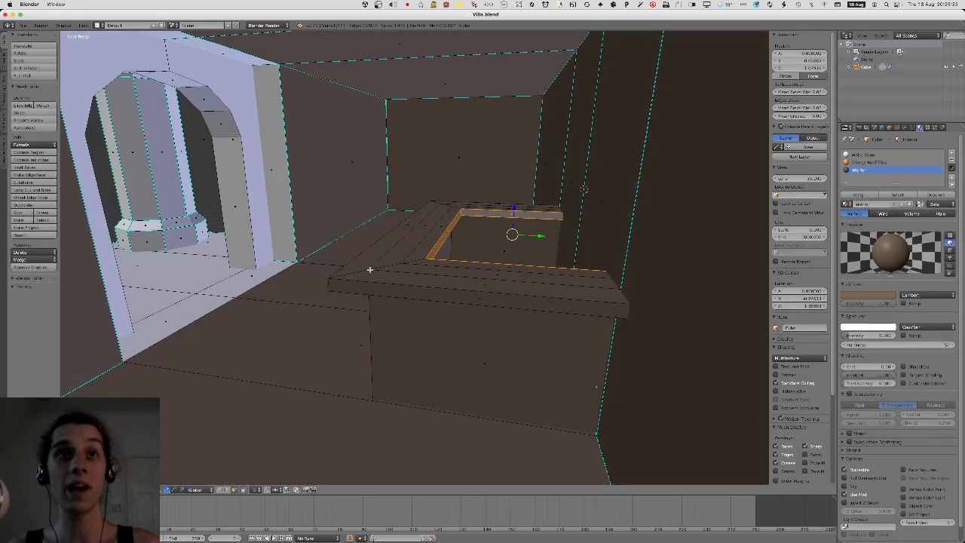
pyautogui.keyDown('alt'); pyautogui.rightClick(382, 266); pyautogui.keyUp('alt')
pyautogui.keyDown('alt'); pyautogui.keyDown('shift'); pyautogui.rightClick(407, 263); pyautogui.keyUp('shift'); pyautogui.keyUp('alt')
pyautogui.keyDown('alt'); pyautogui.keyDown('shift'); pyautogui.rightClick(411, 262); pyautogui.keyUp('shift'); pyautogui.keyUp('alt')
pyautogui.keyDown('alt'); pyautogui.keyDown('shift'); pyautogui.rightClick(413, 261); pyautogui.keyUp('shift'); pyautogui.keyUp('alt')
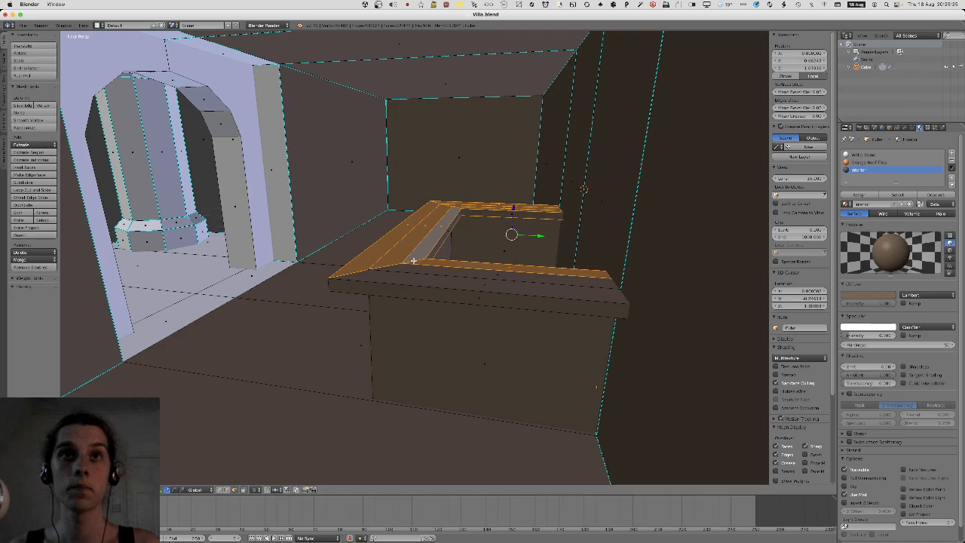
# Select the whole linked counter, check it through the archway in Object Mode, and save the villa file over the existing one.
pyautogui.press('a')
pyautogui.press('l')
pyautogui.moveTo(439, 330); pyautogui.dragTo(542, 191, button='middle')
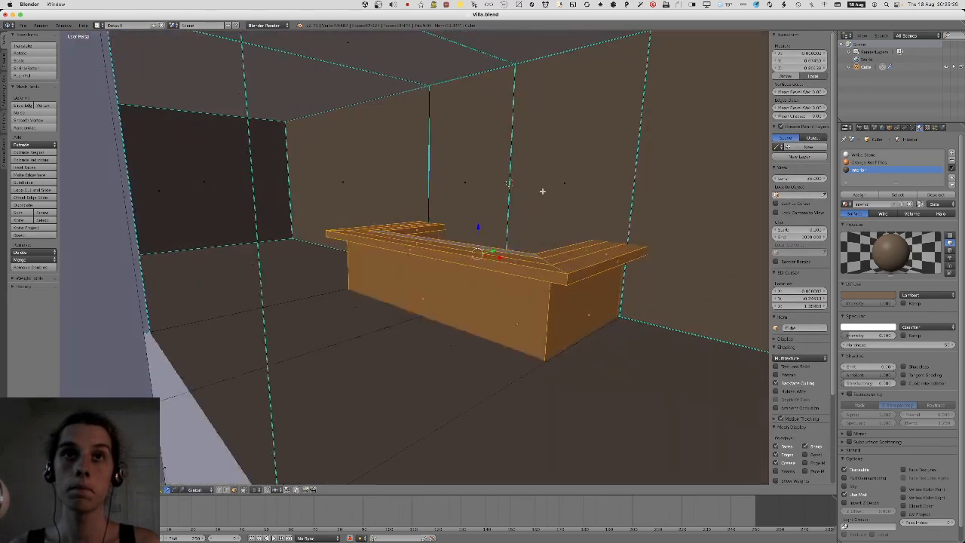
pyautogui.press('KP_1')
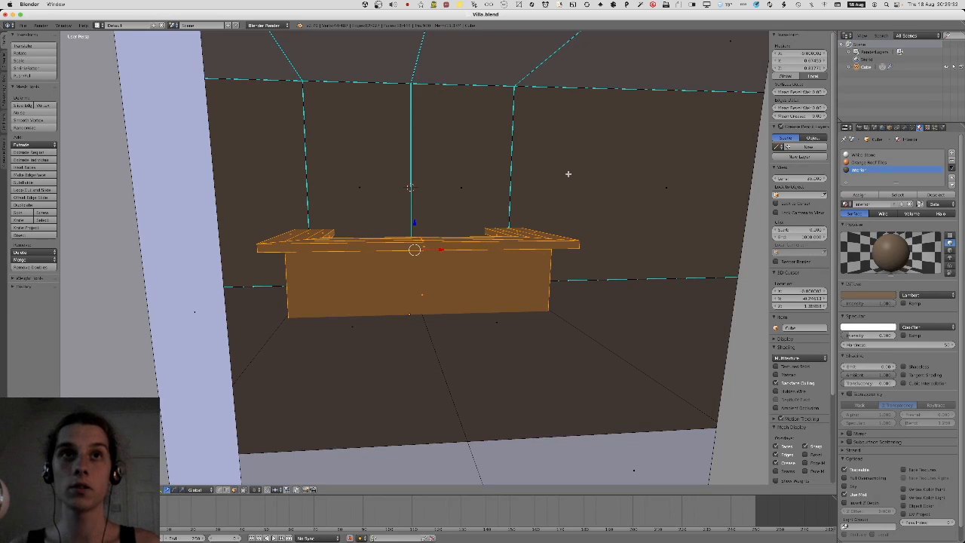
pyautogui.press('Tab')
pyautogui.moveTo(547, 196); pyautogui.dragTo(482, 208, button='middle')
pyautogui.hotkey('ctrl', 's')
pyautogui.click(480, 208)
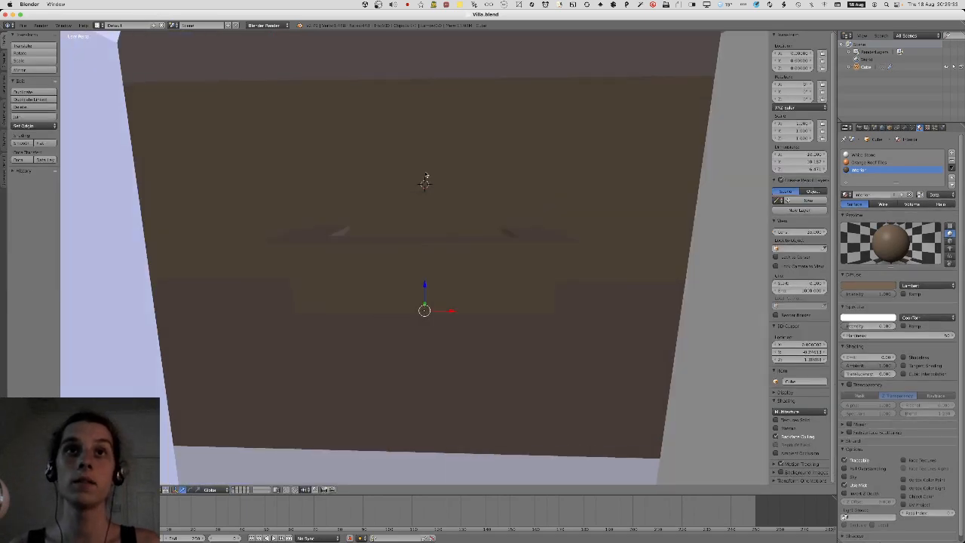
# Export the villa as FBX over the existing Villa.fbx in the Models folder and save the Blender file.
pyautogui.click(24, 27)
pyautogui.moveTo(45, 175)
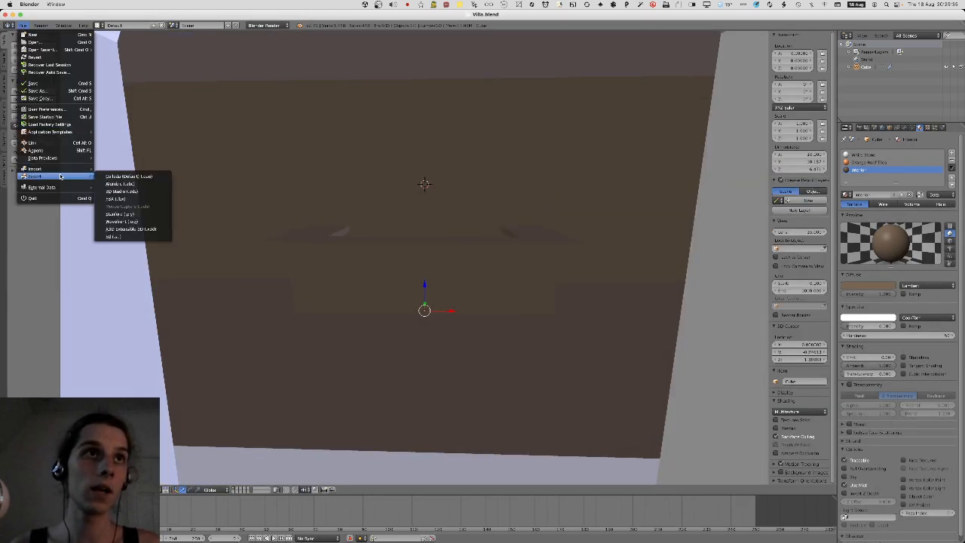
pyautogui.click(128, 194)
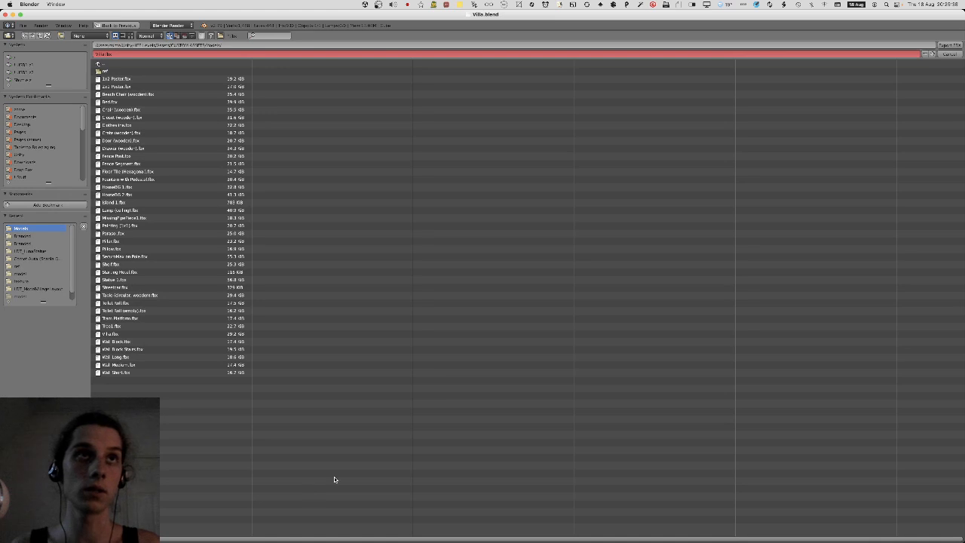
pyautogui.press('Return')
pyautogui.press('super+s')
pyautogui.click(516, 267)
# Switch to Unity and inspect the reimported villa's interior counter from inside the scene.
pyautogui.press('super+Tab')
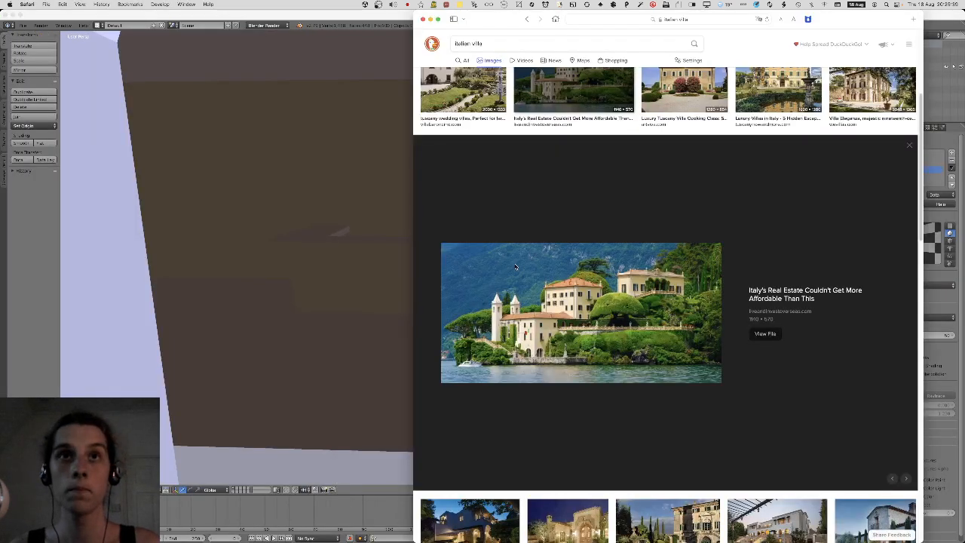
pyautogui.press('super+Tab')
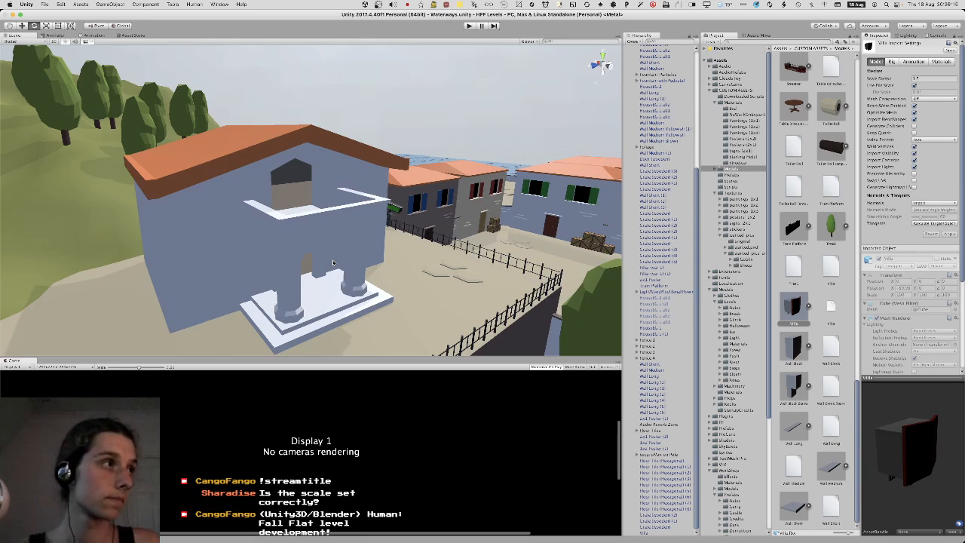
pyautogui.press('w')
pyautogui.moveTo(333, 261); pyautogui.dragTo(146, 236, button='right')
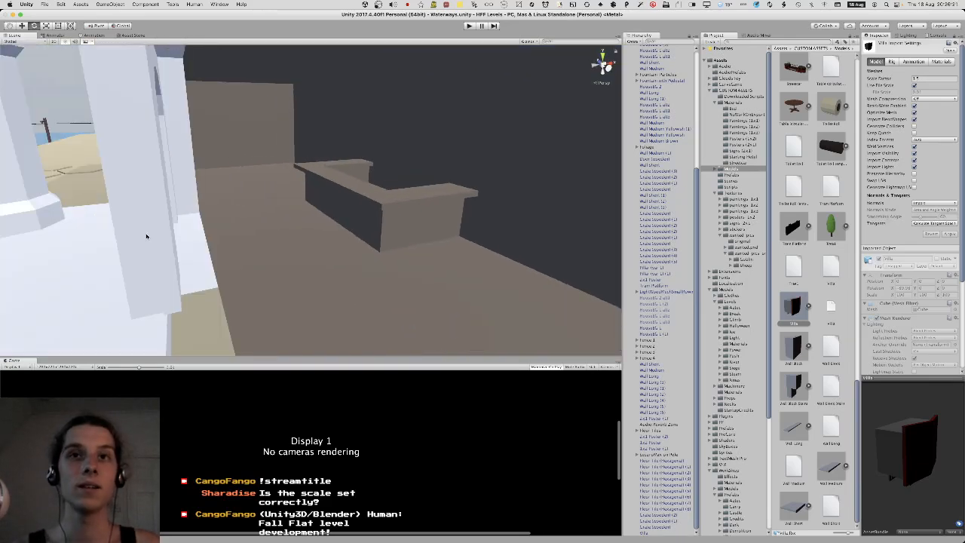
pyautogui.press('super+z')
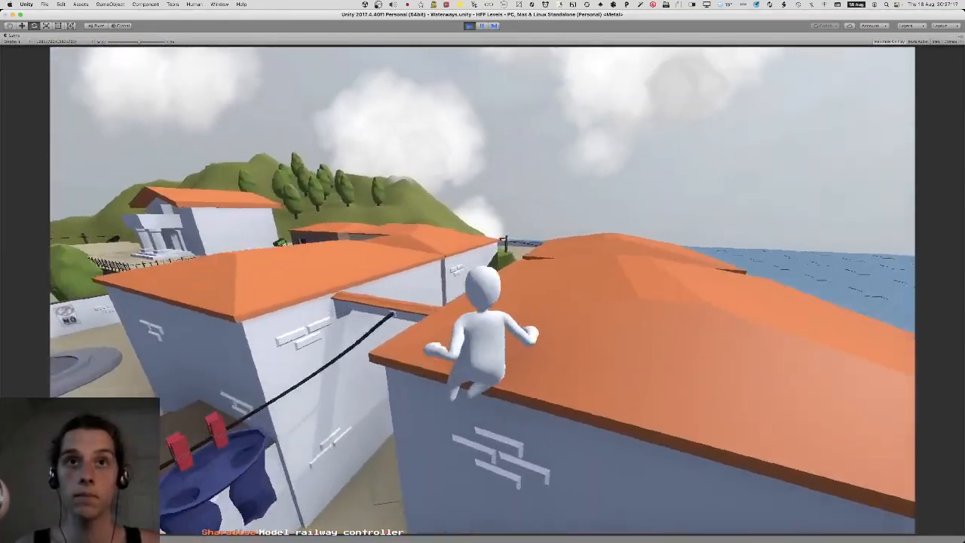
# Play-test the level by running the character across the rooftops to the villa and through its archway to the counter.
pyautogui.press('w')
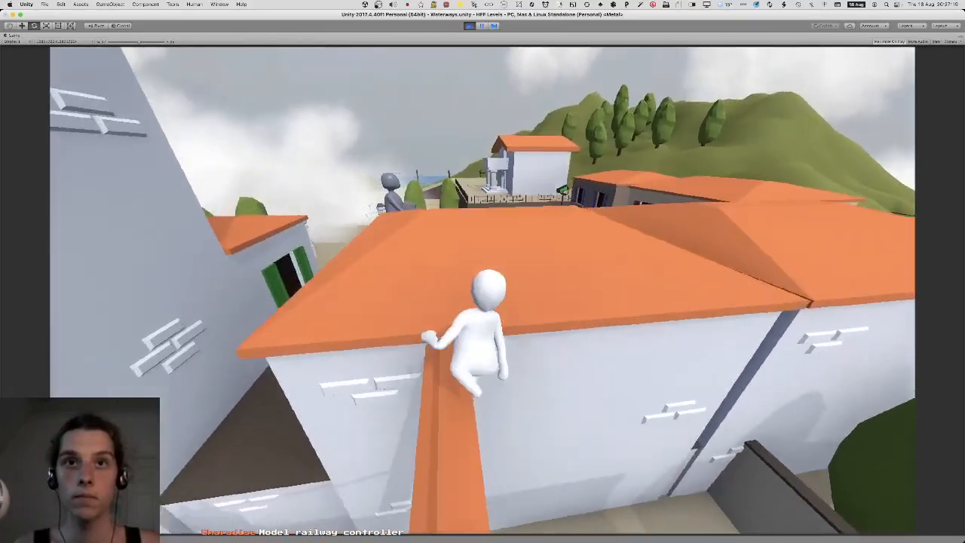
pyautogui.press('w')
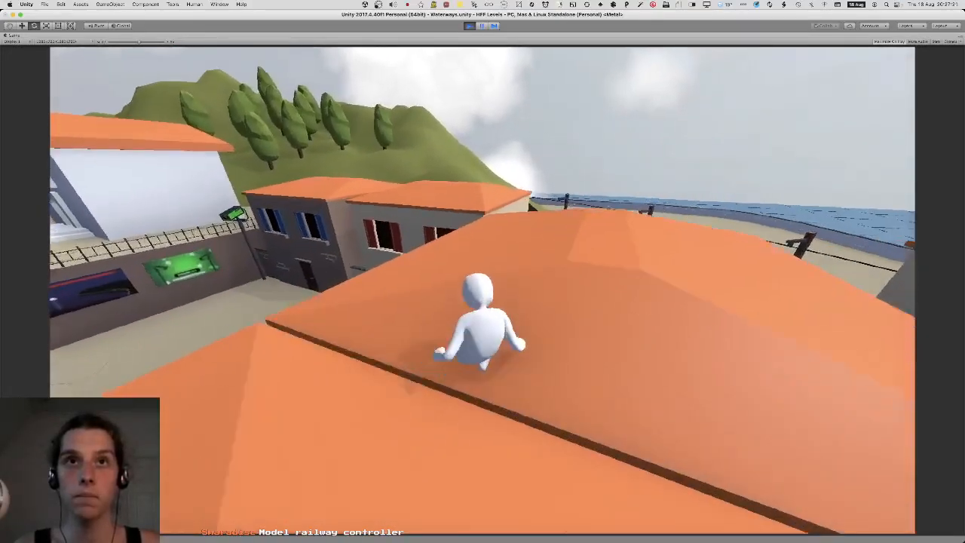
pyautogui.press('w')
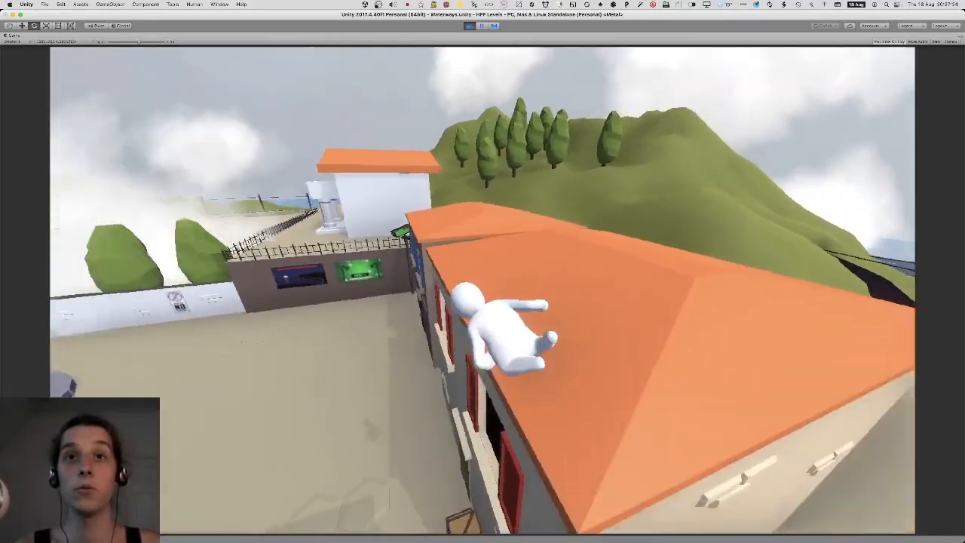
pyautogui.press('w')
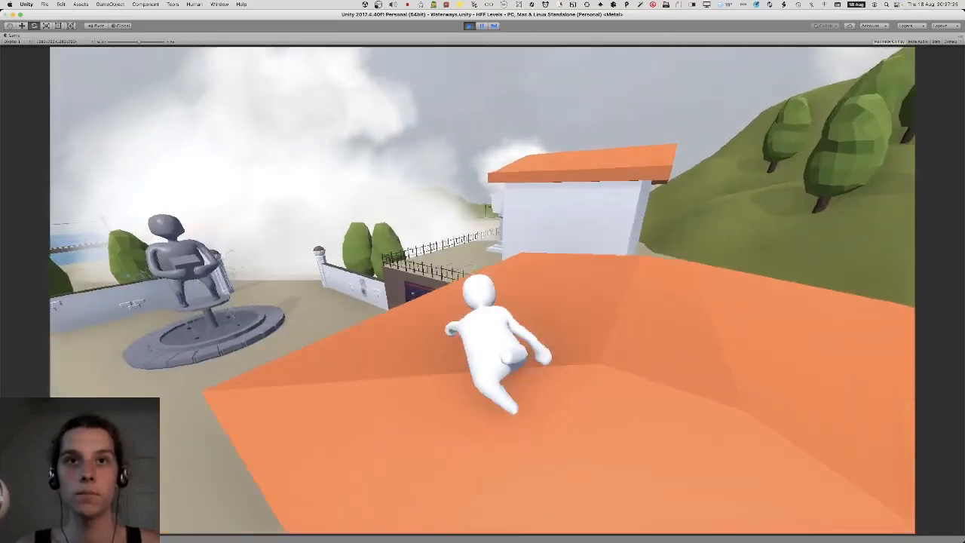
pyautogui.press('w')
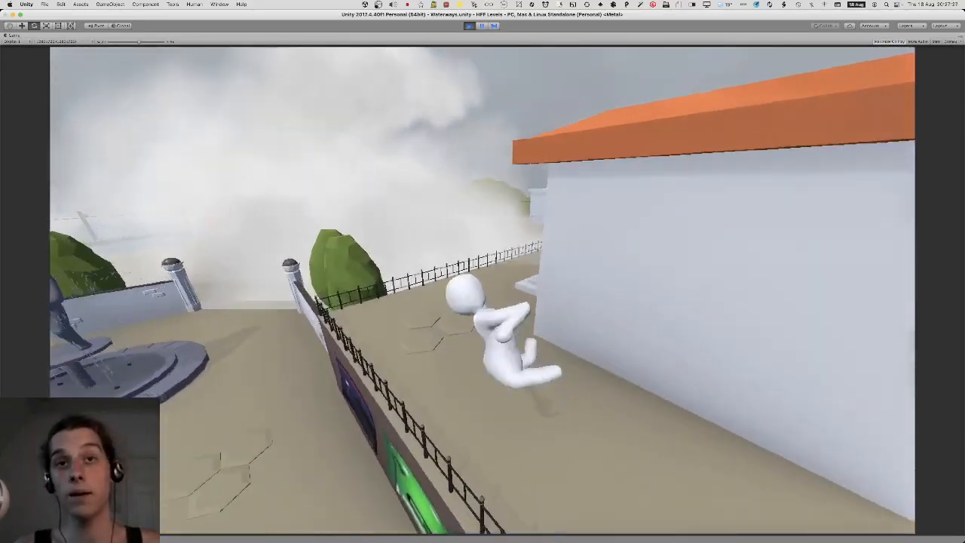
pyautogui.press('w')
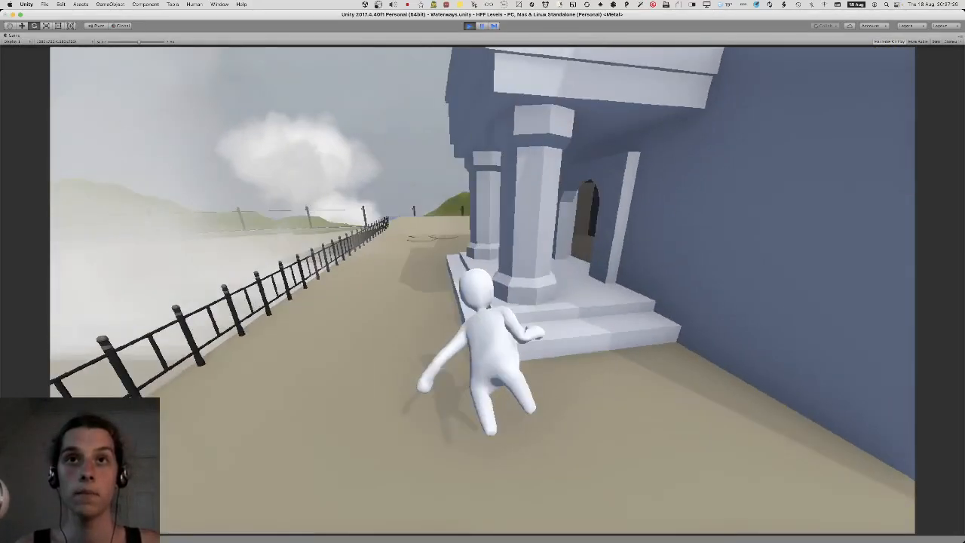
pyautogui.press('w')
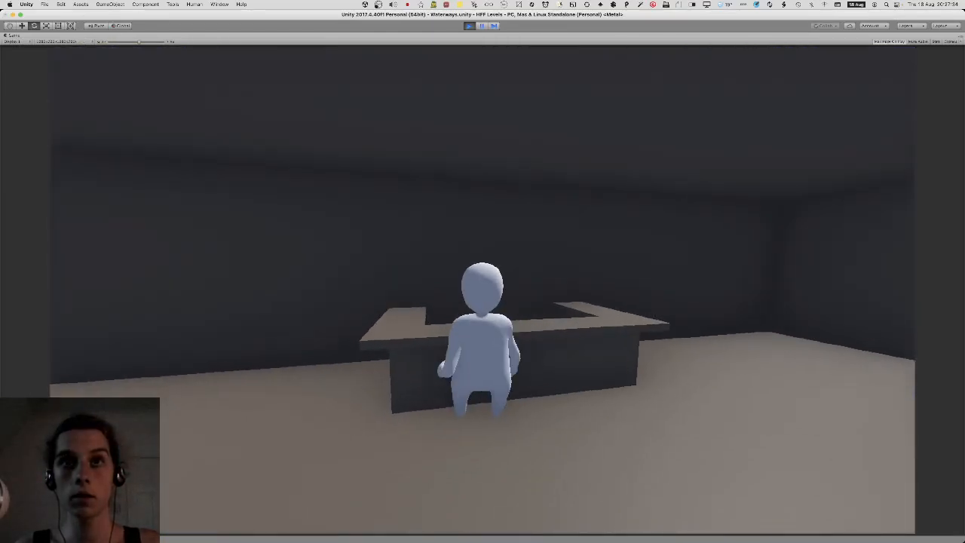
# Walk the character along the villa's counter to judge its height and proportions in play mode.
pyautogui.press('w')
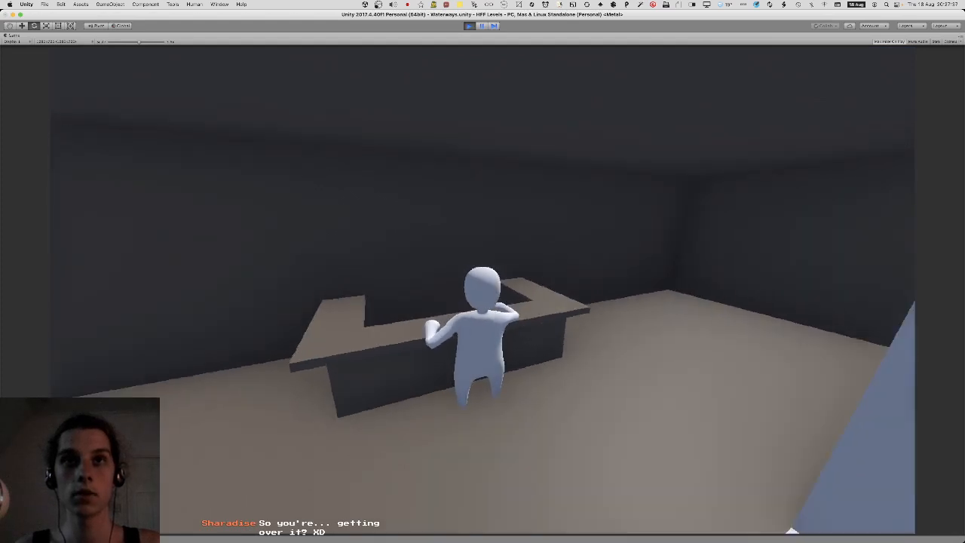
pyautogui.press('w')
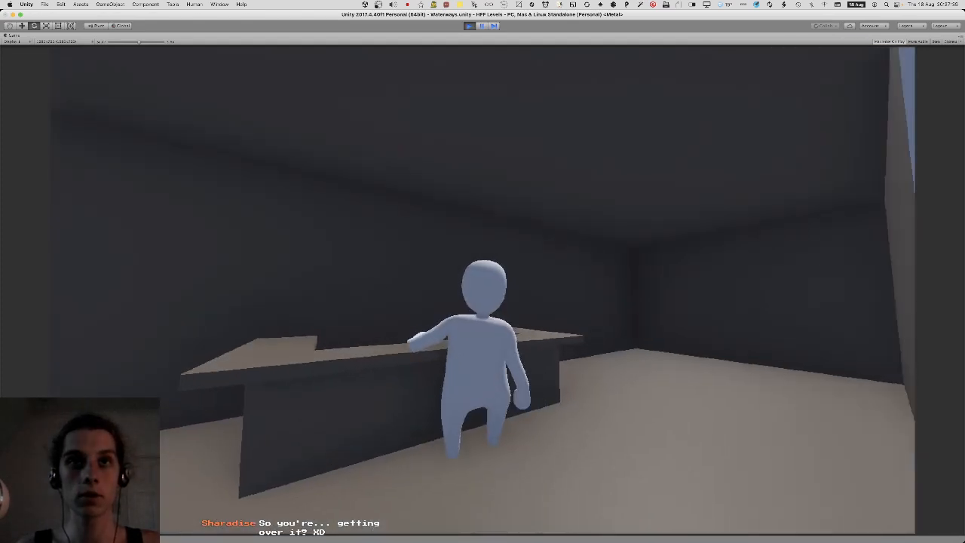
pyautogui.press('w')
pyautogui.press('w')
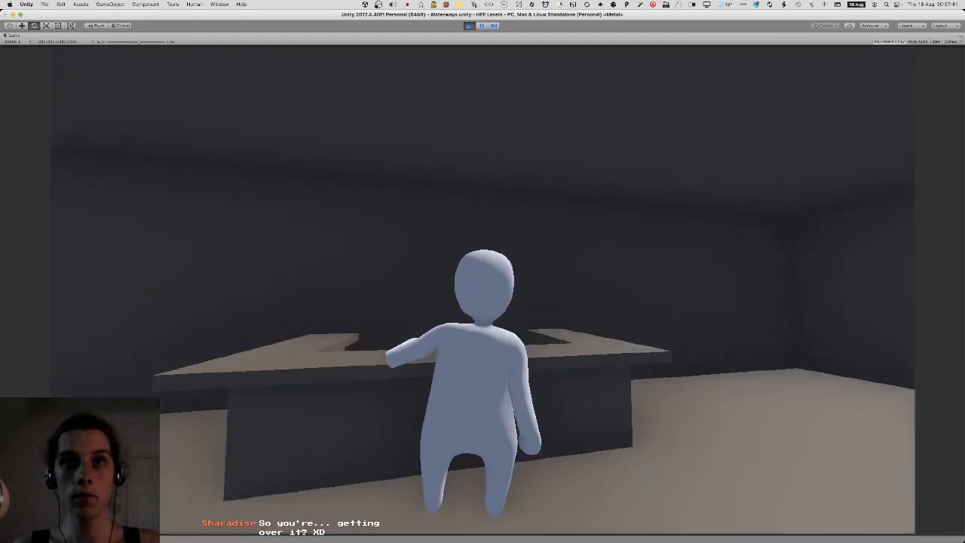
pyautogui.press('w')
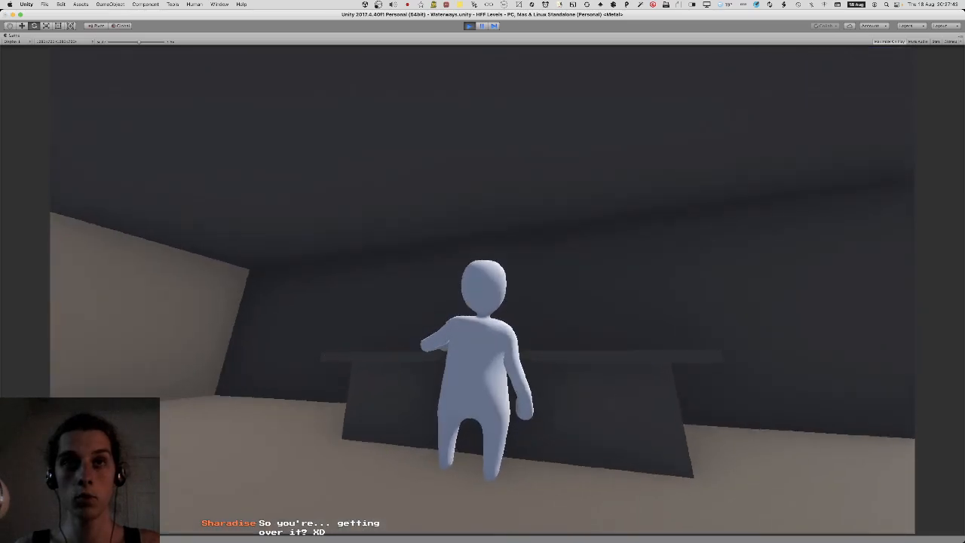
pyautogui.press('w')
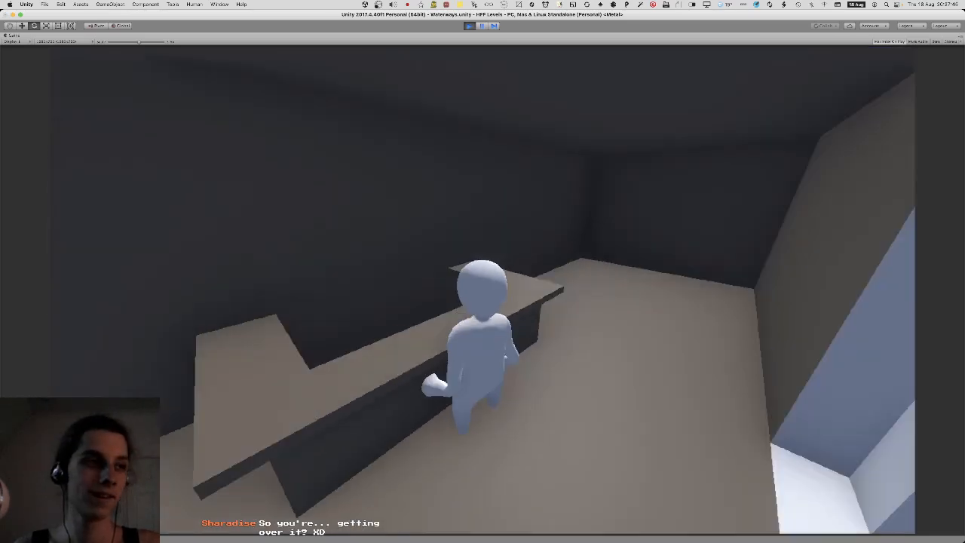
pyautogui.press('w')
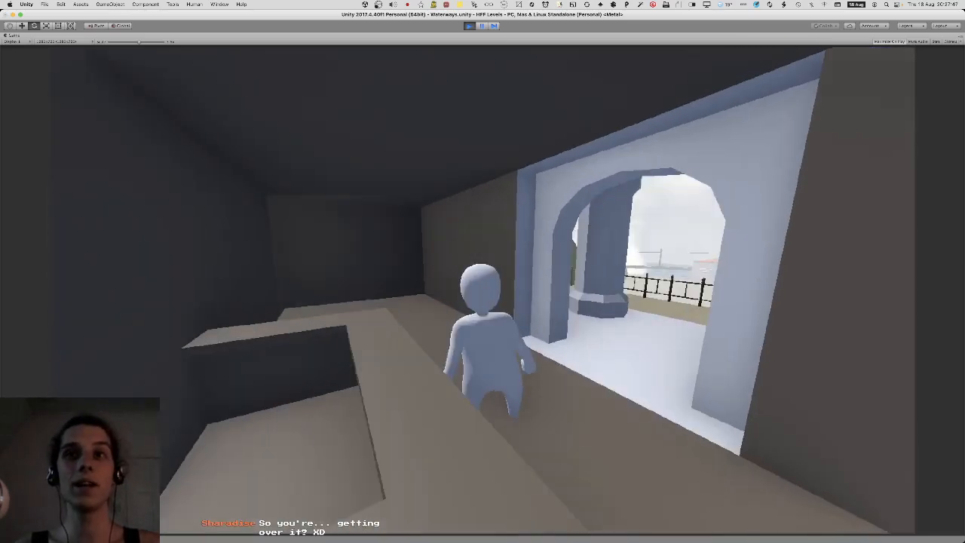
# Climb the character over the counter, check the space behind it, and stop the play test.
pyautogui.press('w')
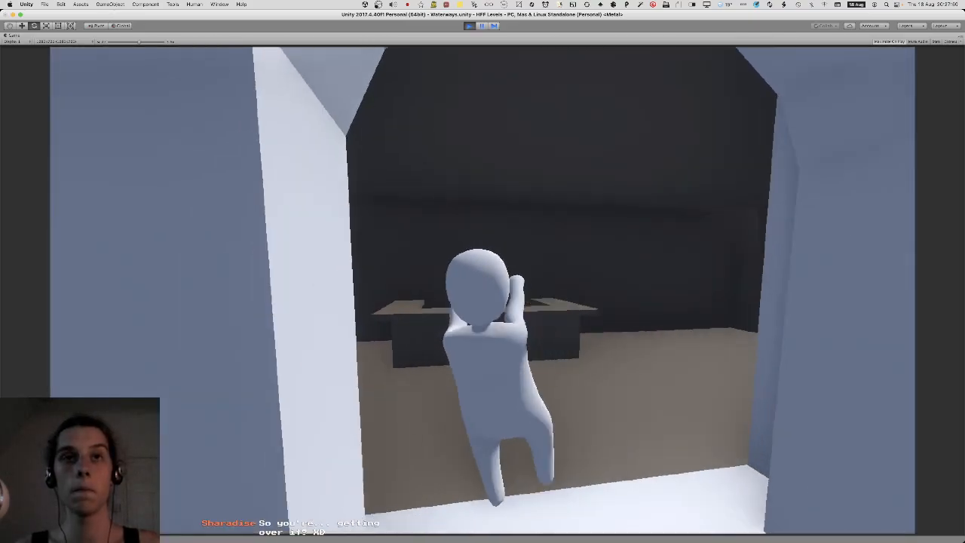
pyautogui.press('w')
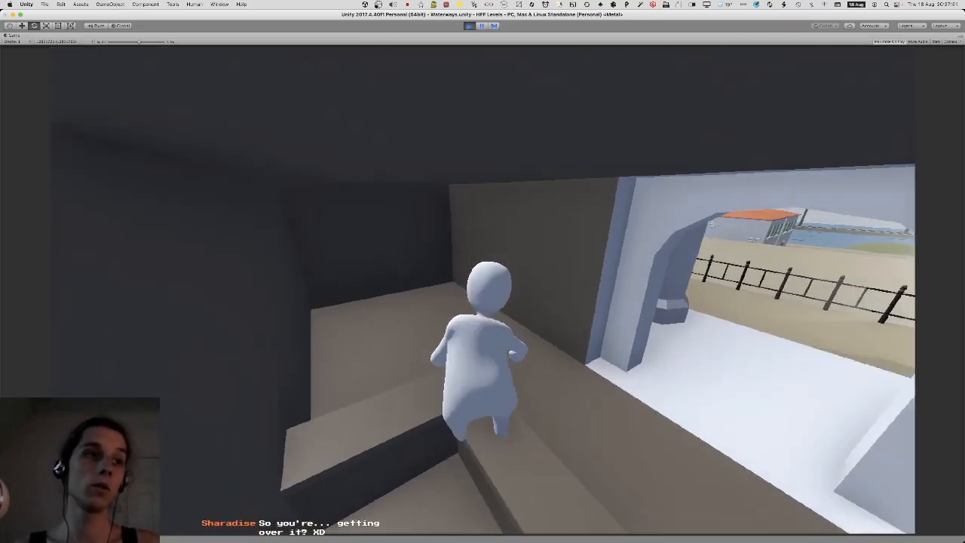
pyautogui.press('s')
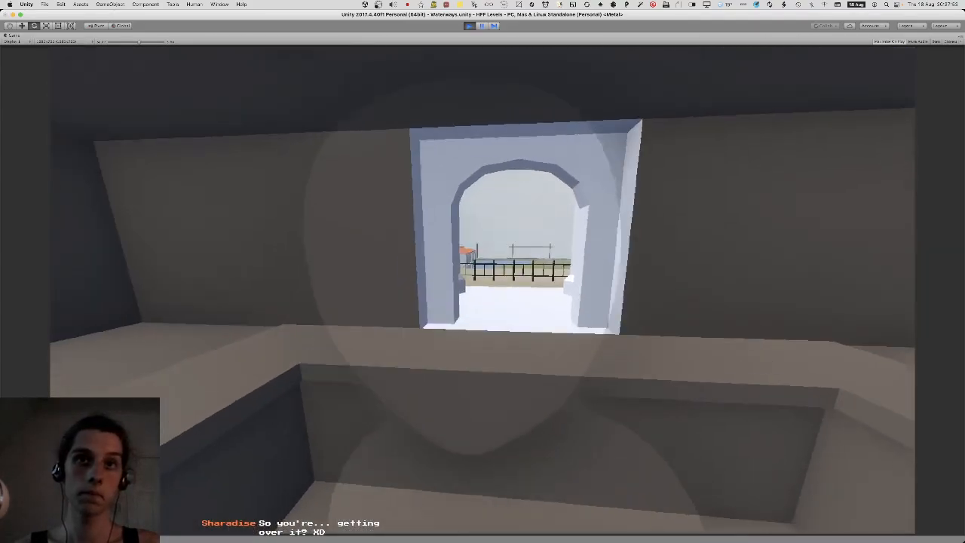
pyautogui.press('s')
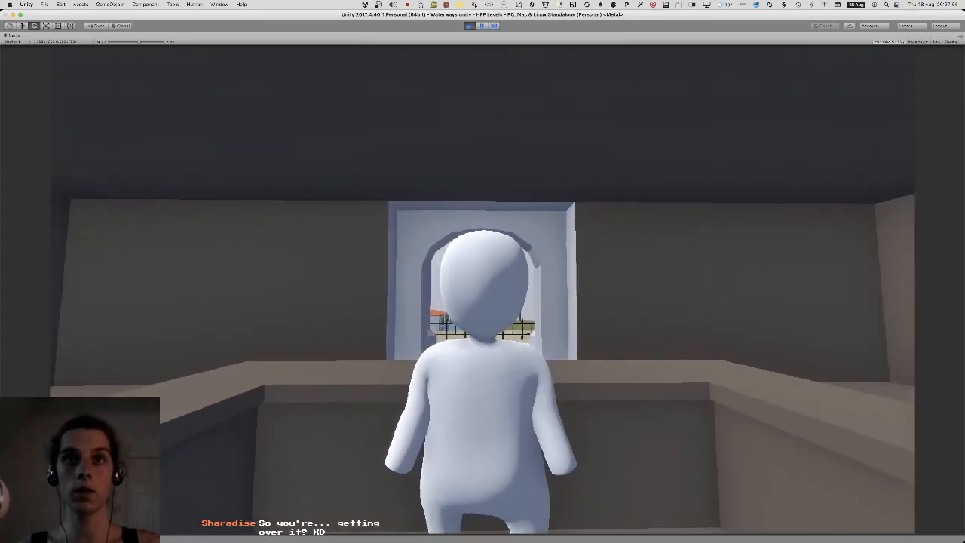
pyautogui.press('w')
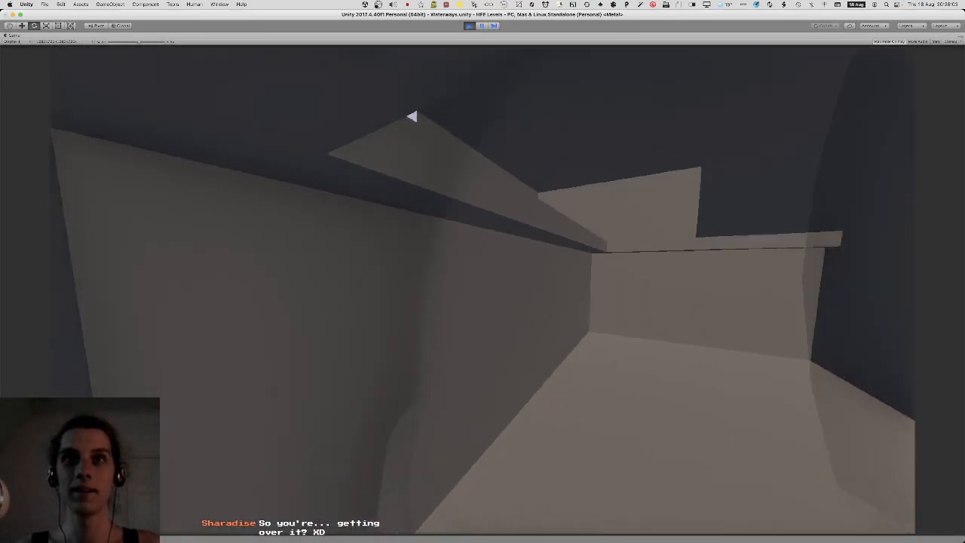
pyautogui.press('super+p')
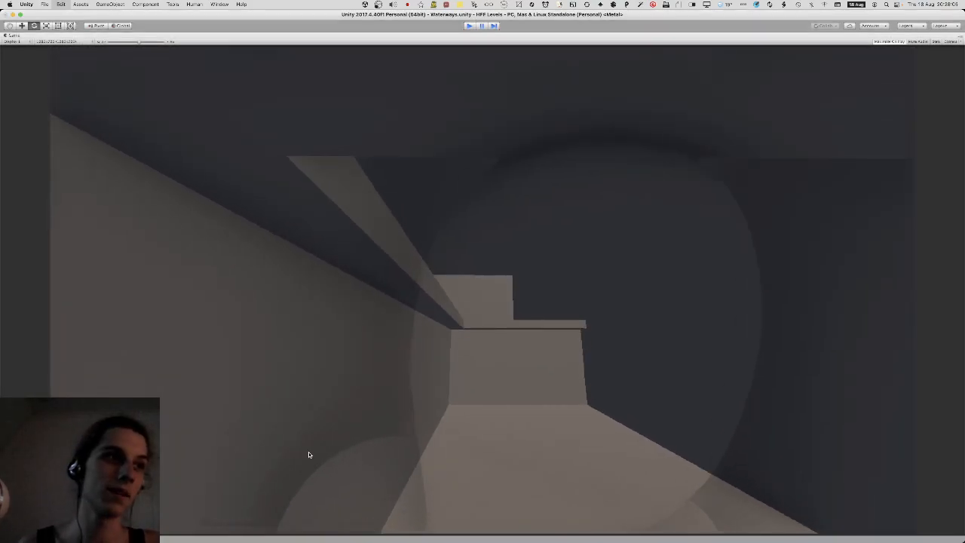
# Switch to Blender, view the whole villa exterior from the front, and enter Edit Mode on it.
pyautogui.press('super+Tab')
pyautogui.press('super+Tab')
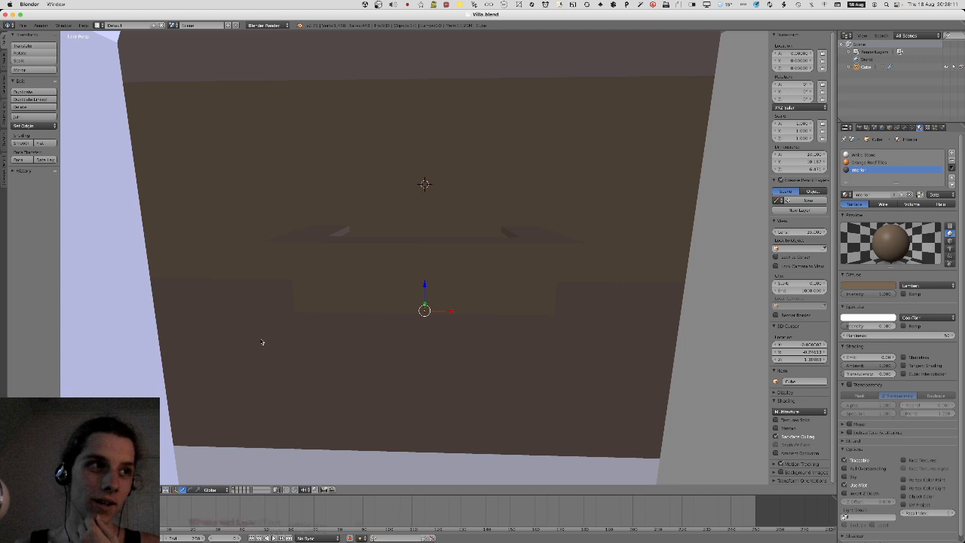
pyautogui.moveTo(262, 341)
pyautogui.mouseDown(button='middle')
pyautogui.moveTo(230, 335)
pyautogui.moveTo(237, 355)
pyautogui.moveTo(255, 350)
pyautogui.mouseUp(button='middle')
pyautogui.scroll(-5, 258, 352)
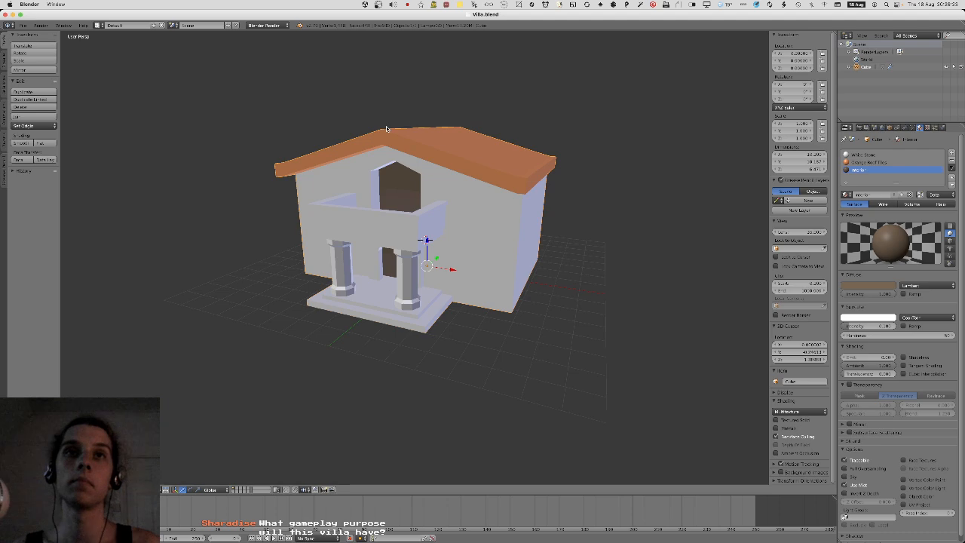
pyautogui.moveTo(386, 129); pyautogui.dragTo(393, 213, button='middle')
pyautogui.press('Tab')
# Switch to Unity and examine the villa's surroundings and the whole island layout from above.
pyautogui.press('super+Tab')
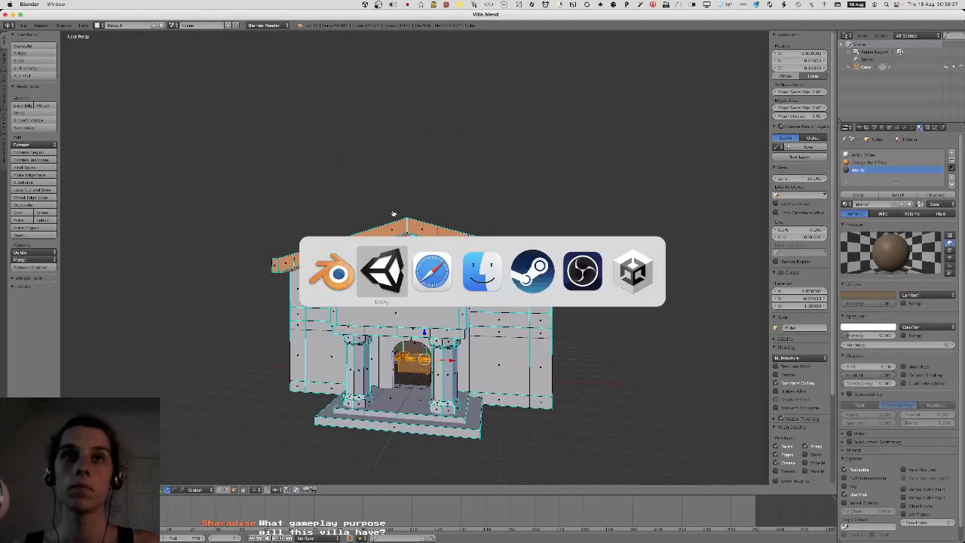
pyautogui.press('super+Tab')
pyautogui.moveTo(337, 145); pyautogui.dragTo(410, 147, button='right')
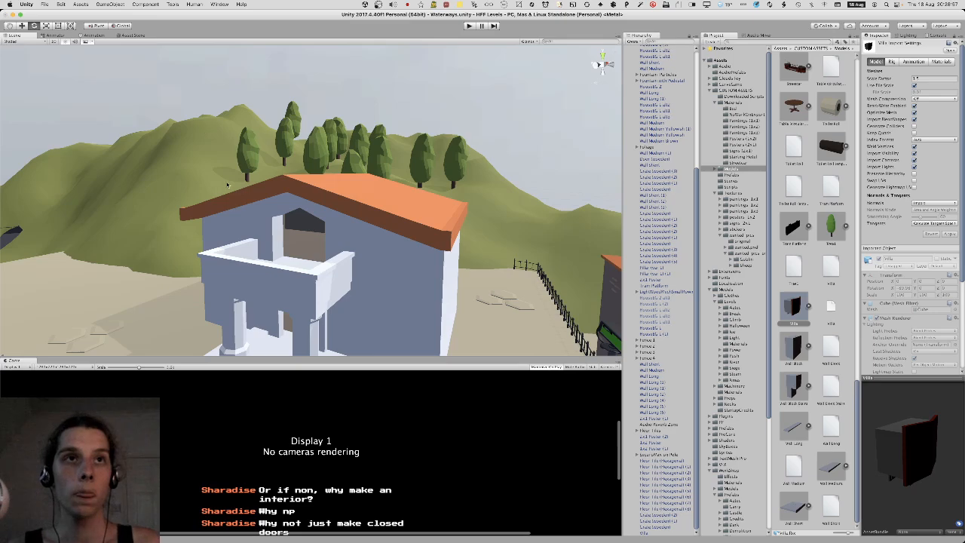
pyautogui.moveTo(227, 184); pyautogui.dragTo(216, 133, button='right')
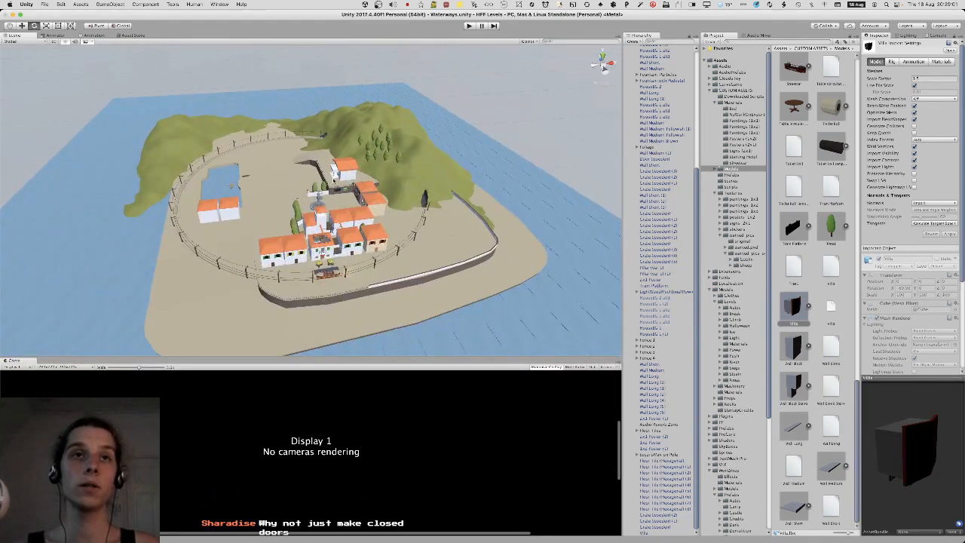
pyautogui.moveTo(334, 179); pyautogui.dragTo(89, 227, button='right')
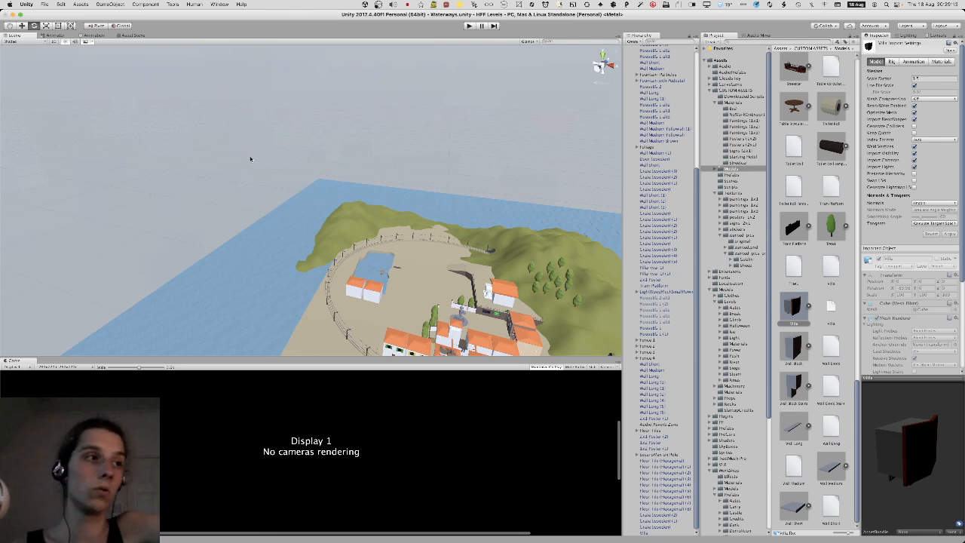
pyautogui.moveTo(213, 169); pyautogui.dragTo(242, 197, button='right')
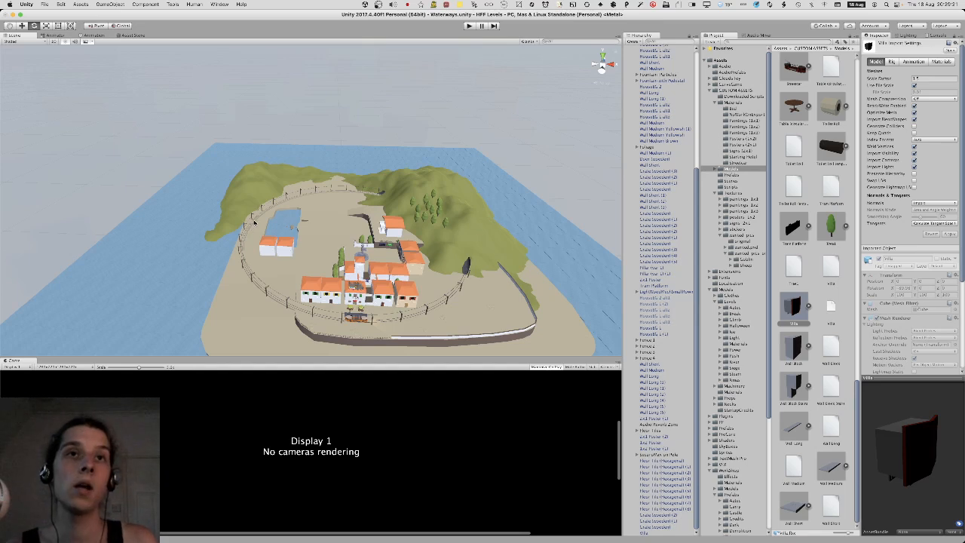
pyautogui.moveTo(314, 239); pyautogui.dragTo(317, 260, button='right')
pyautogui.press('w')
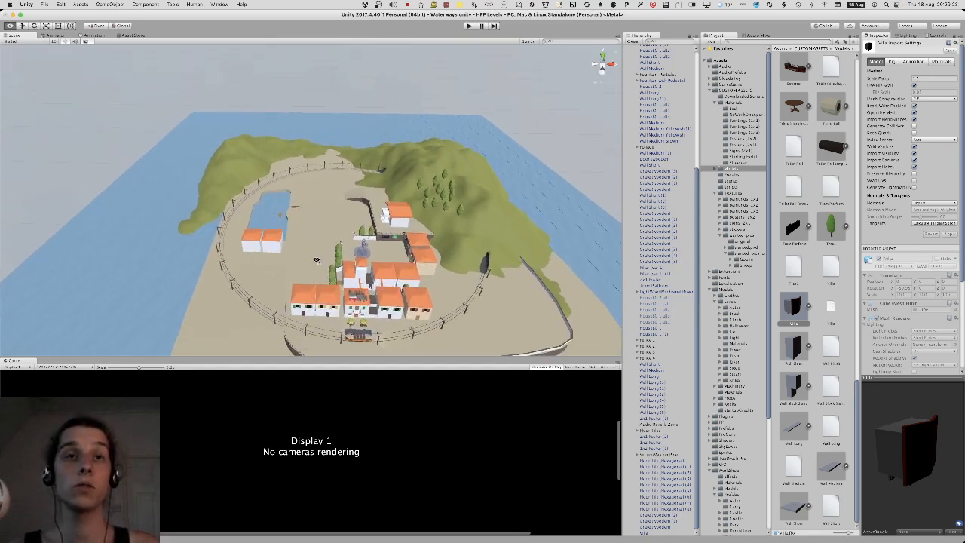
pyautogui.press('s')
pyautogui.moveTo(252, 199); pyautogui.dragTo(264, 206, button='right')
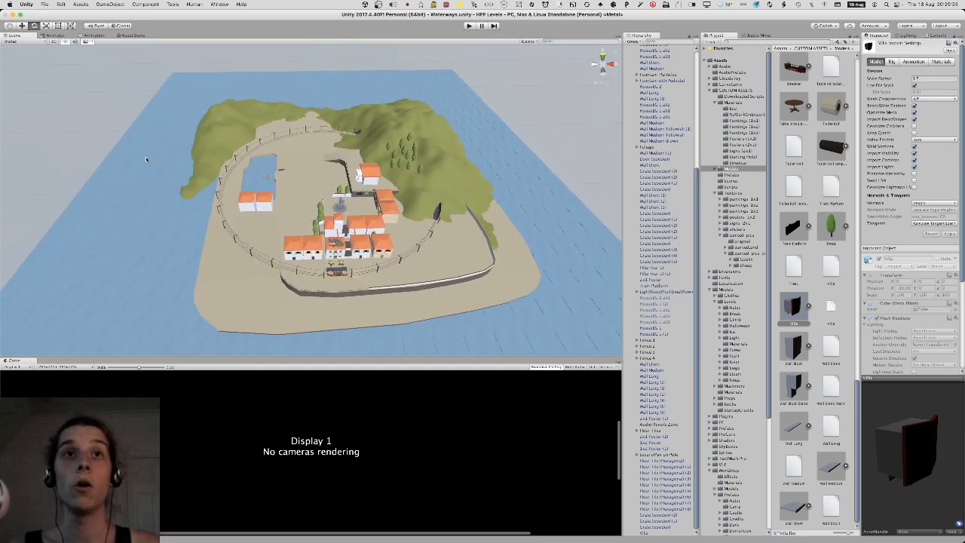
pyautogui.press('w')
pyautogui.moveTo(430, 139)
pyautogui.mouseDown(button='right')
pyautogui.moveTo(447, 97)
pyautogui.moveTo(432, 126)
pyautogui.mouseUp(button='right')
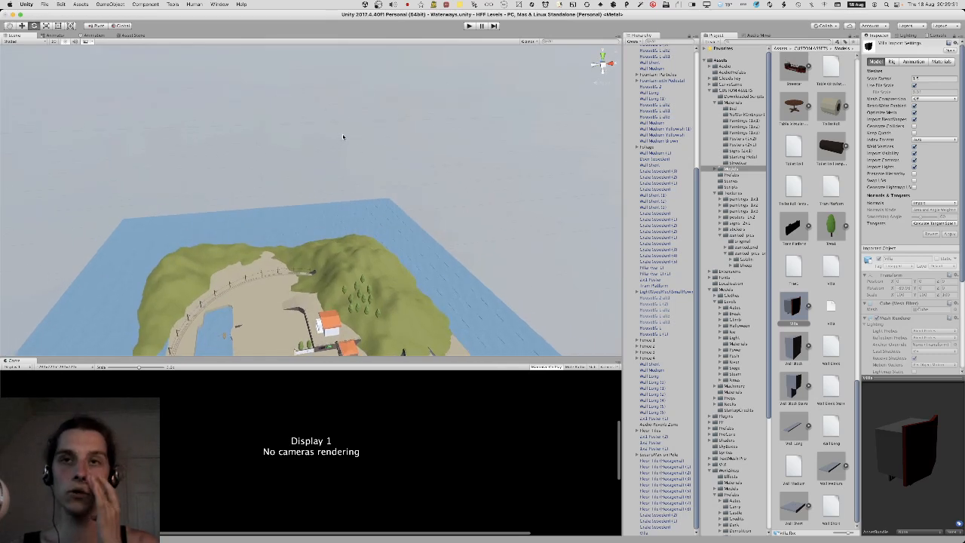
# Examine the village and the villa's position on the island from closer up in the scene, and switch back to Blender.
pyautogui.moveTo(343, 132); pyautogui.dragTo(918, 98, button='right')
pyautogui.press('w')
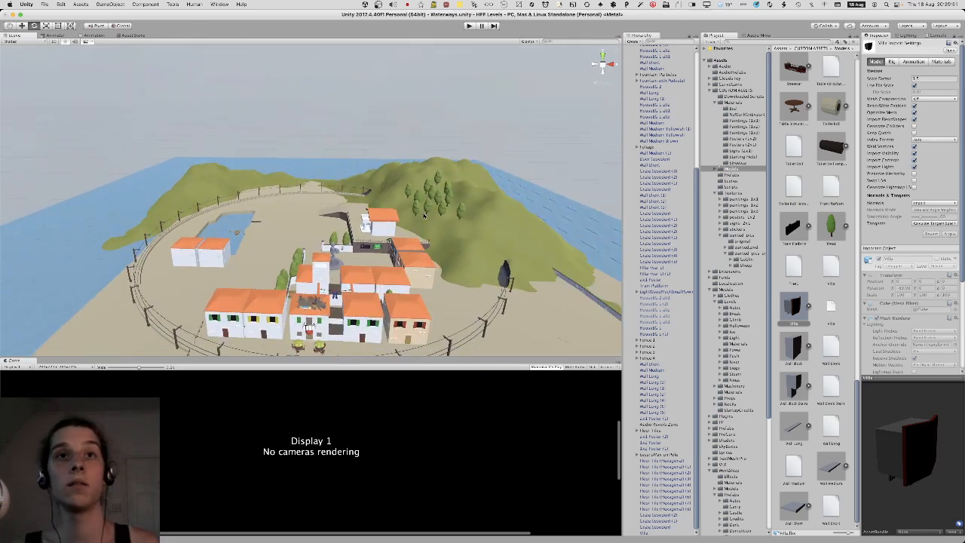
pyautogui.moveTo(424, 216); pyautogui.dragTo(474, 201, button='right')
pyautogui.press('super+Tab')
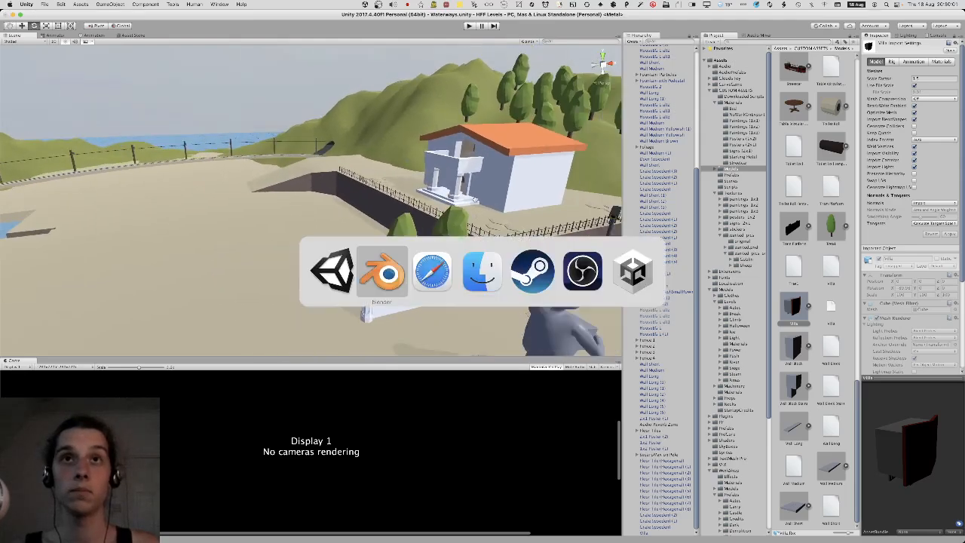
pyautogui.press('super+Tab')
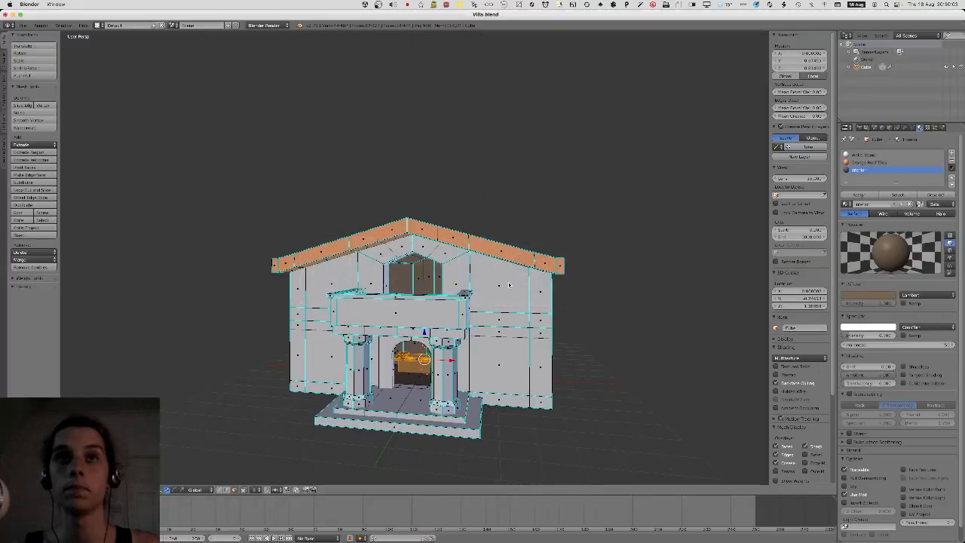
# Select the peaked group of faces in the middle of the wall inside the villa's upper floor.
pyautogui.moveTo(475, 196); pyautogui.dragTo(401, 224, button='middle')
pyautogui.scroll(8, 442, 249)
pyautogui.scroll(5, 442, 236)
pyautogui.scroll(2, 442, 236)
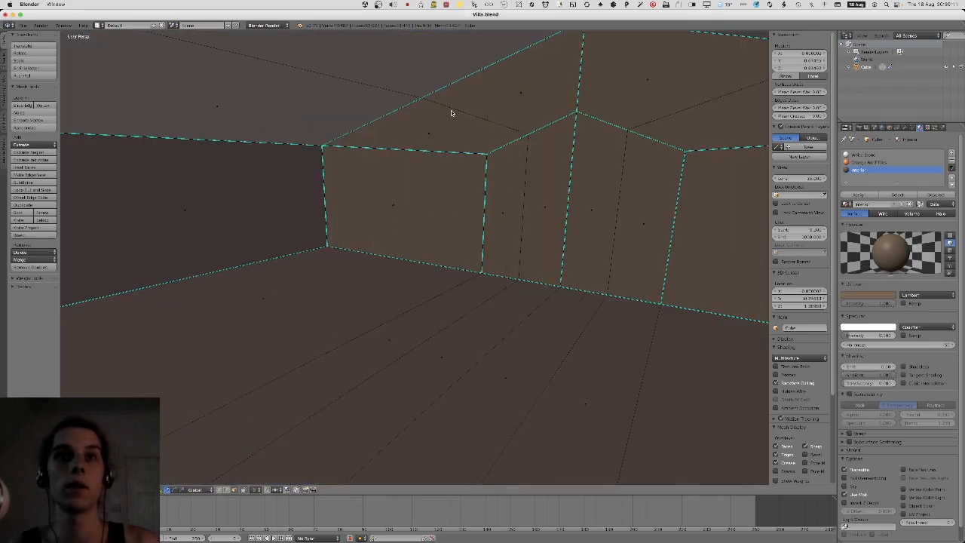
pyautogui.rightClick(515, 174)
pyautogui.press('c')
pyautogui.moveTo(510, 189); pyautogui.dragTo(654, 203)
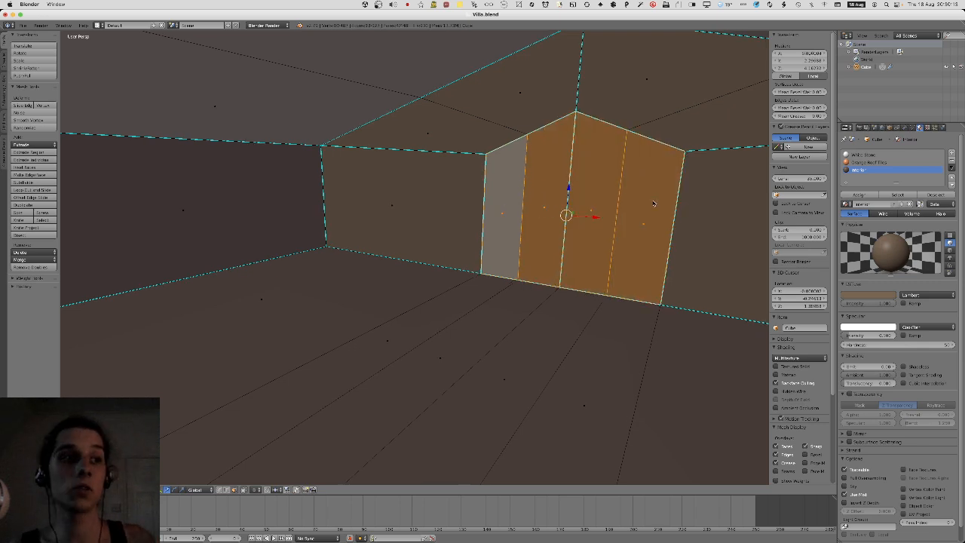
pyautogui.moveTo(653, 203); pyautogui.dragTo(566, 270, button='middle')
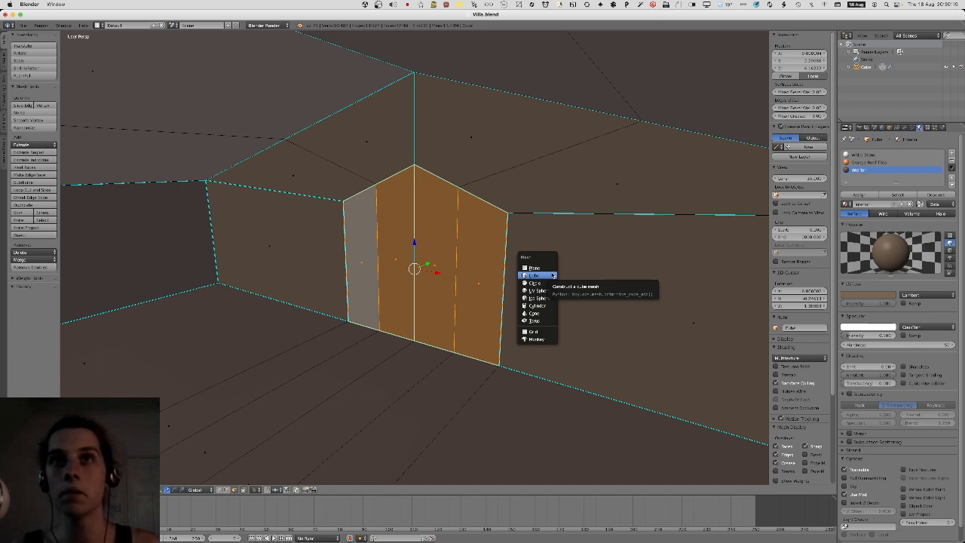
pyautogui.click(553, 275)
pyautogui.scroll(-10, 519, 254)
pyautogui.hotkey('ctrl', 'z')
pyautogui.moveTo(519, 254); pyautogui.dragTo(454, 270, button='middle')
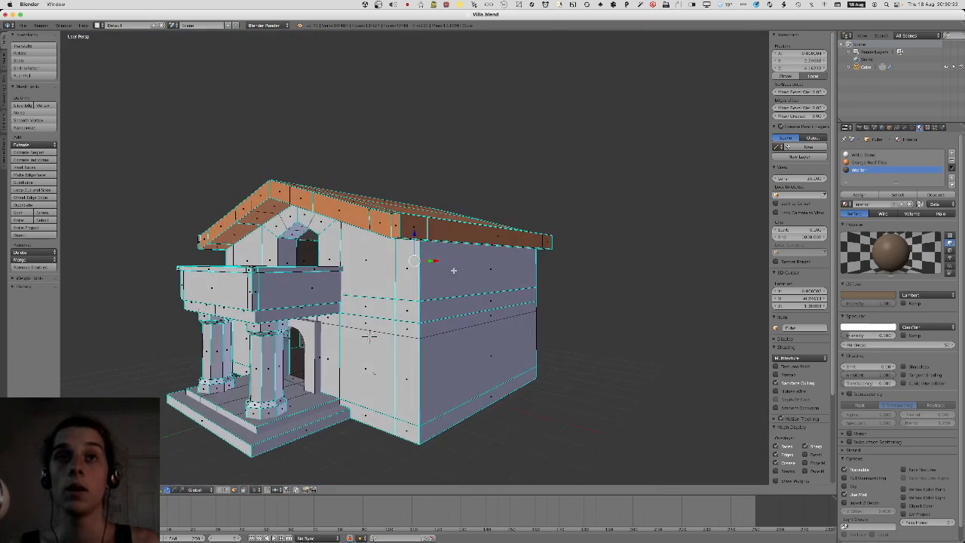
# Snap the 3D cursor to the selected upper-floor wall faces and add a cube there.
pyautogui.scroll(10, 453, 270)
pyautogui.hotkey('shift', 's')
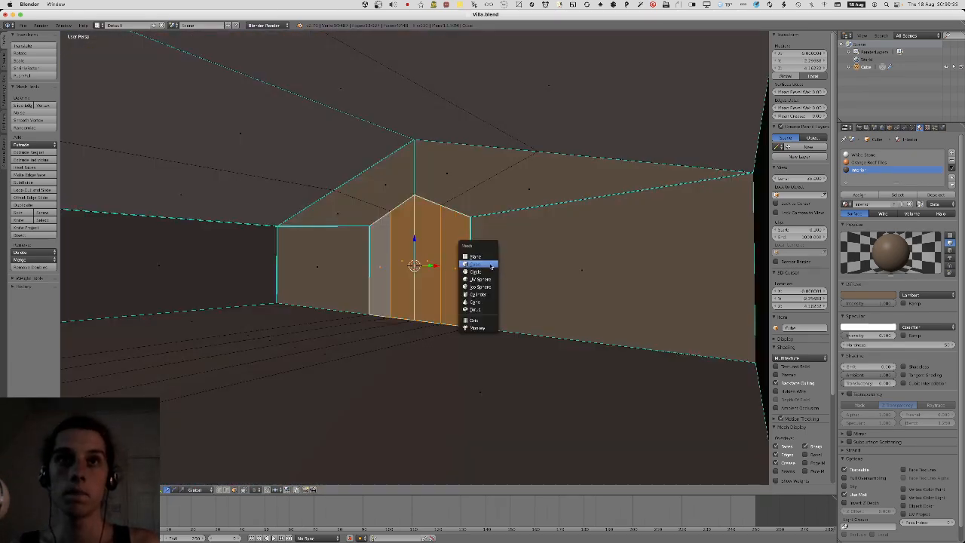
pyautogui.click(482, 264)
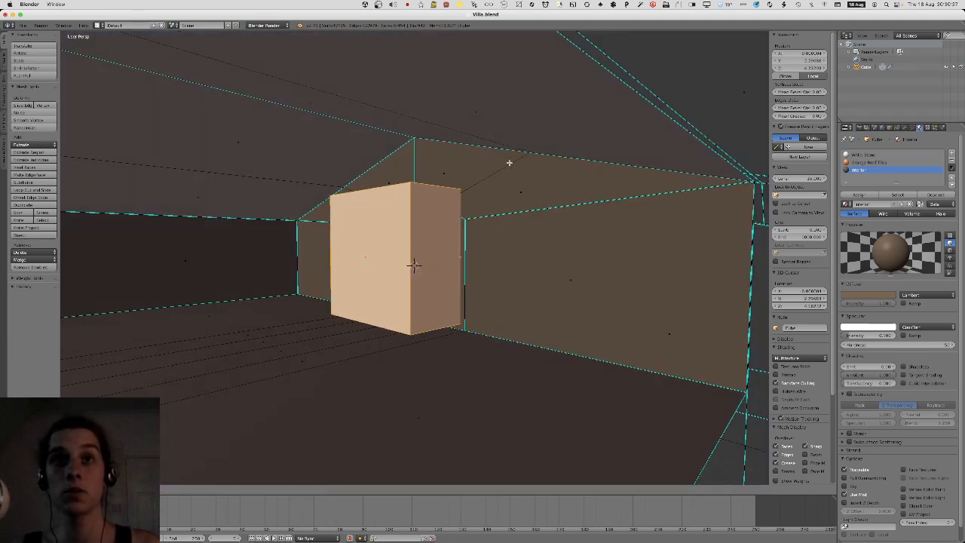
pyautogui.click(511, 91)
# Move the cube along the Y axis away from the upper-floor wall, and delete its faces.
pyautogui.moveTo(510, 91); pyautogui.dragTo(463, 233, button='middle')
pyautogui.scroll(5, 480, 127)
pyautogui.rightClick(552, 202)
pyautogui.press('g')
pyautogui.press('y')
pyautogui.click(421, 192)
pyautogui.scroll(-4, 373, 200)
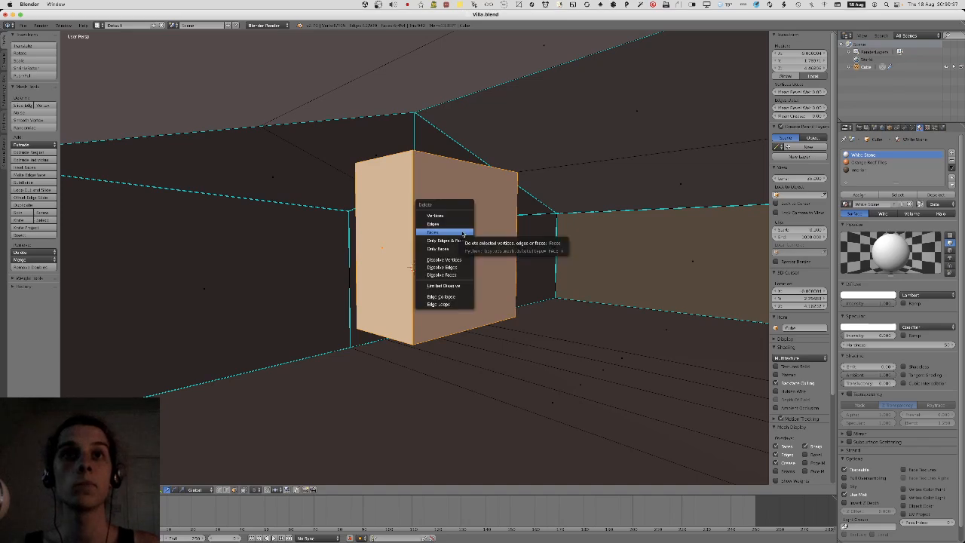
pyautogui.click(463, 234)
# Clear the selection and reselect the peaked middle faces of the upper-floor wall.
pyautogui.rightClick(419, 257)
pyautogui.moveTo(402, 253); pyautogui.dragTo(365, 269, button='middle')
pyautogui.keyDown('shift'); pyautogui.rightClick(365, 269); pyautogui.keyUp('shift')
pyautogui.keyDown('shift'); pyautogui.rightClick(328, 274); pyautogui.keyUp('shift')
pyautogui.keyDown('shift'); pyautogui.rightClick(394, 273); pyautogui.keyUp('shift')
pyautogui.moveTo(446, 271); pyautogui.dragTo(426, 267, button='middle')
pyautogui.press('a')
pyautogui.press('a')
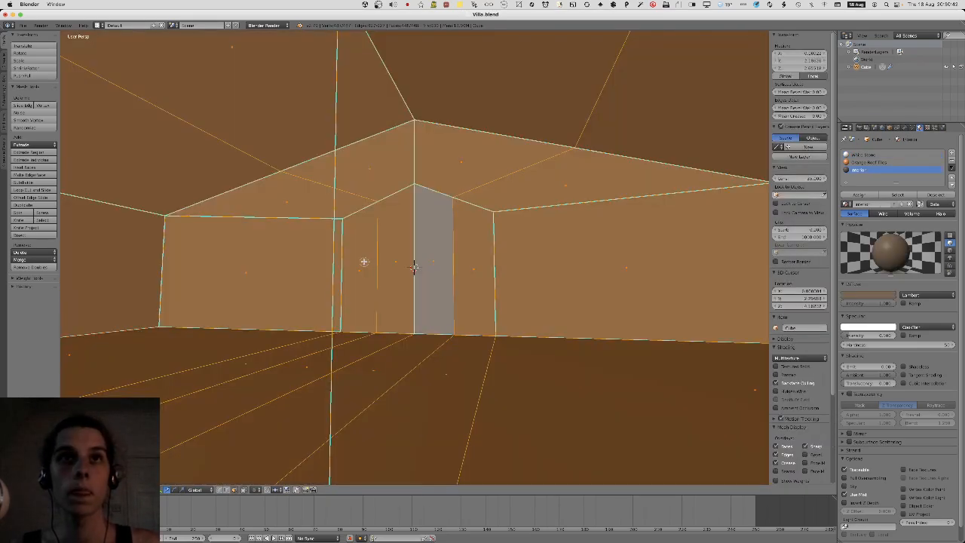
pyautogui.scroll(2, 369, 264)
pyautogui.press('a')
pyautogui.press('c')
pyautogui.moveTo(347, 263); pyautogui.dragTo(504, 251)
pyautogui.rightClick(504, 251)
# Try a vertical loop cut through the ground-floor wall beside the counter.
pyautogui.scroll(-4, 505, 251)
pyautogui.moveTo(497, 257); pyautogui.dragTo(470, 261, button='middle')
pyautogui.scroll(5, 463, 209)
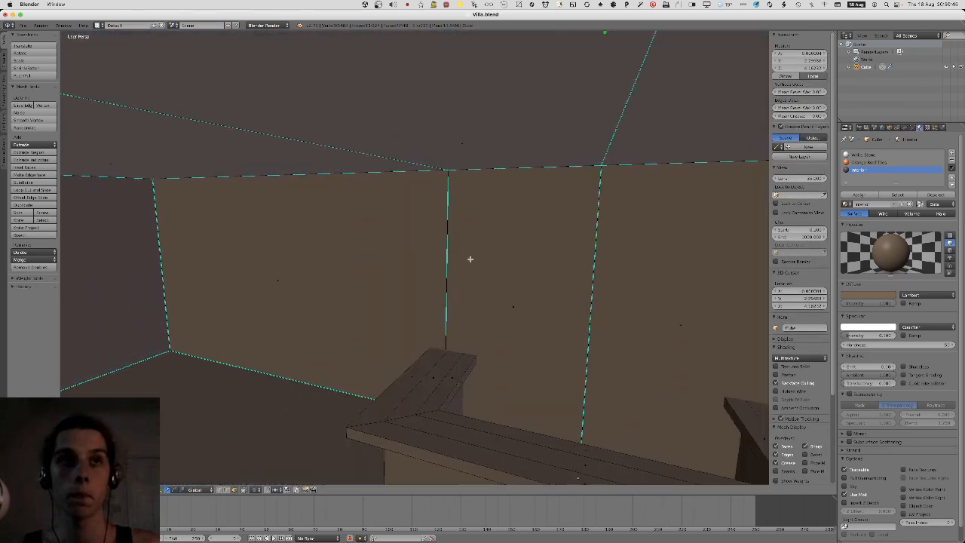
pyautogui.scroll(3, 340, 263)
pyautogui.scroll(-3, 361, 266)
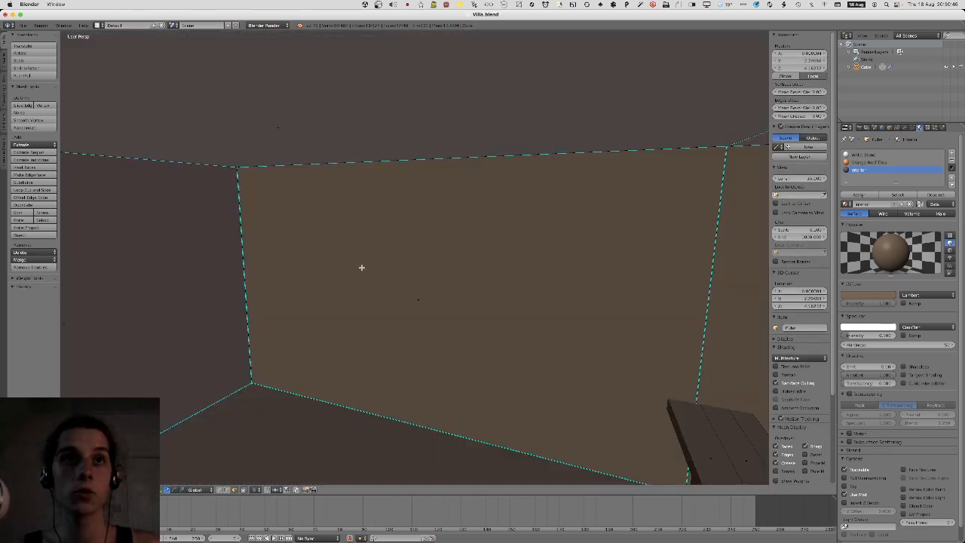
pyautogui.rightClick(393, 218)
pyautogui.moveTo(394, 218); pyautogui.dragTo(385, 226, button='middle')
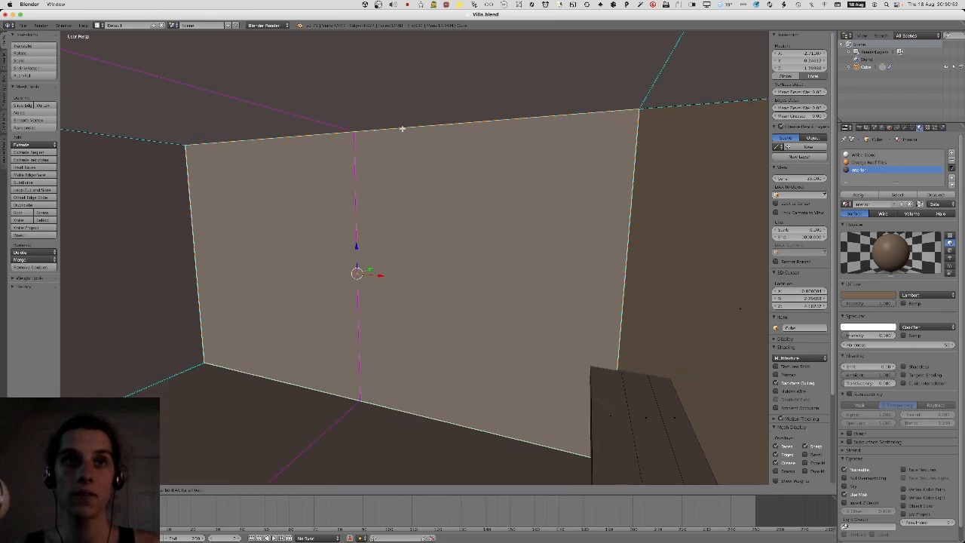
pyautogui.press('a')
pyautogui.moveTo(474, 151); pyautogui.dragTo(425, 136, button='middle')
pyautogui.moveTo(270, 214); pyautogui.dragTo(327, 233, button='middle')
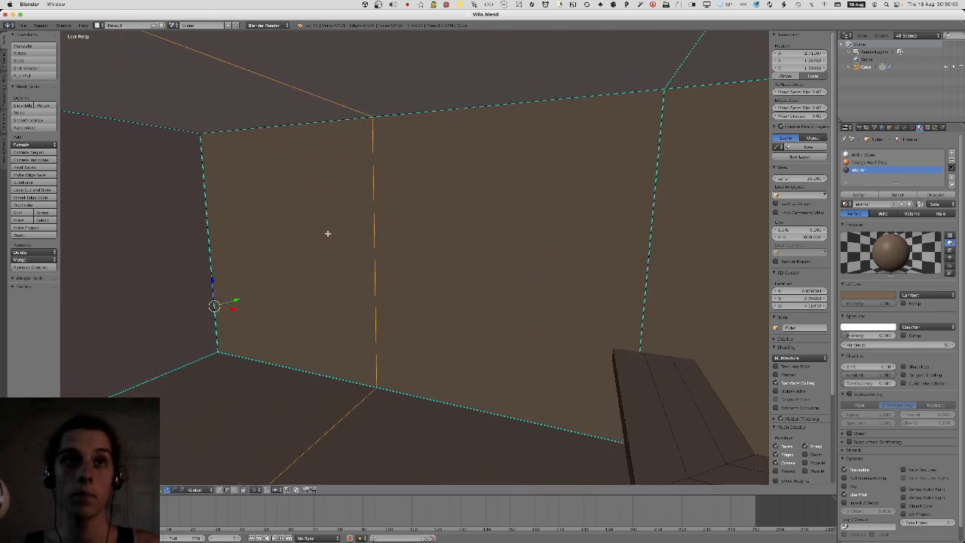
# Try a second vertical loop cut in the same wall, slid close to the room's corner.
pyautogui.hotkey('ctrl', 'r')
pyautogui.click(247, 123)
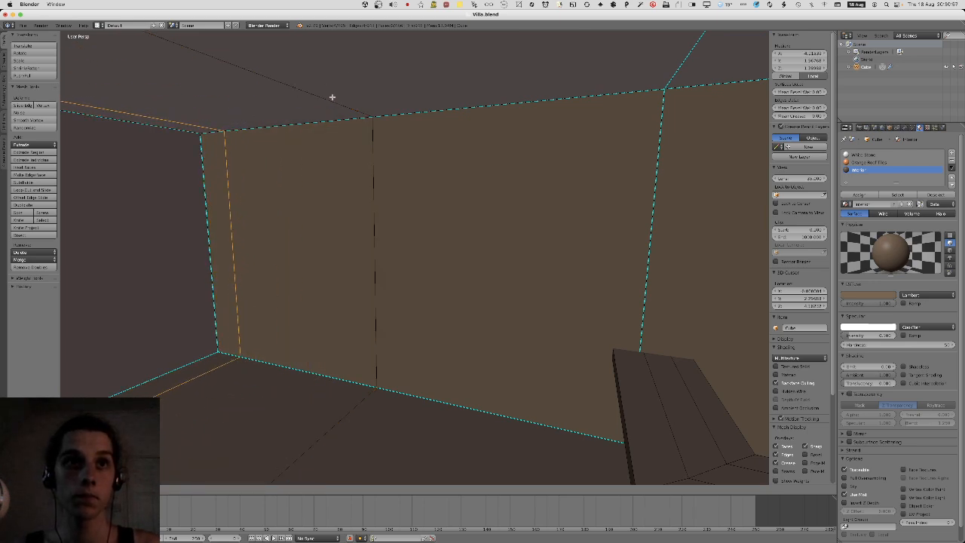
pyautogui.click(284, 77)
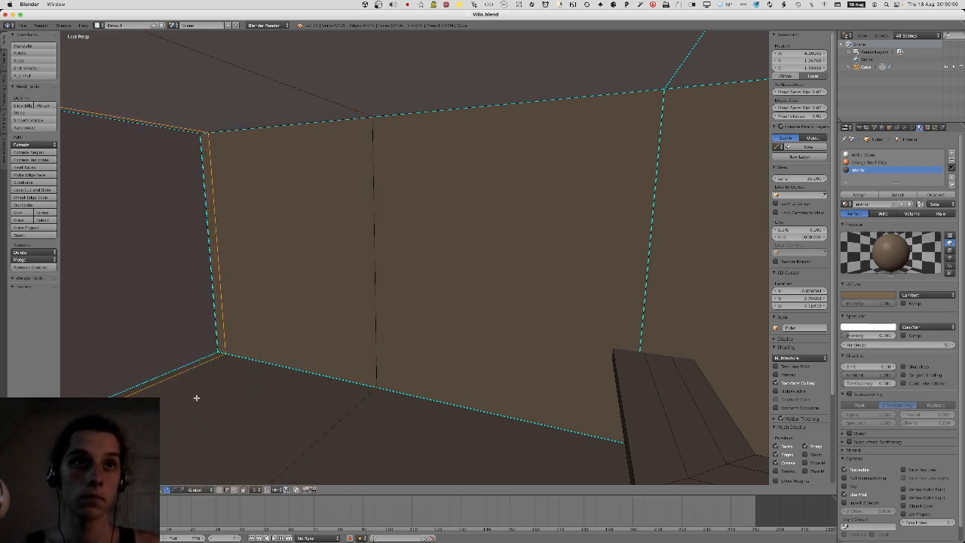
# Undo both loop cuts in the ground-floor wall and clear the selection.
pyautogui.hotkey('ctrl', 'z')
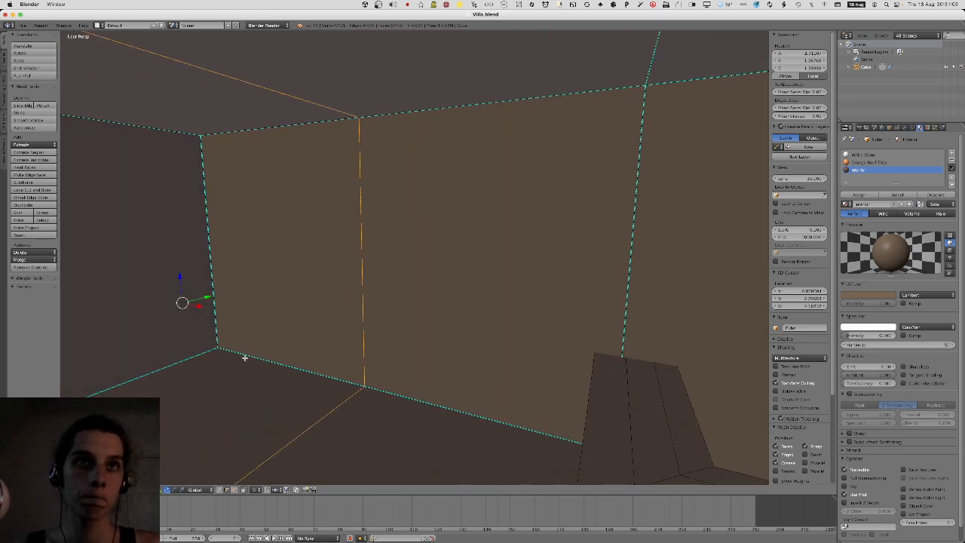
pyautogui.hotkey('ctrl', 'z')
pyautogui.hotkey('ctrl', 'r')
pyautogui.press('Escape')
pyautogui.press('a')
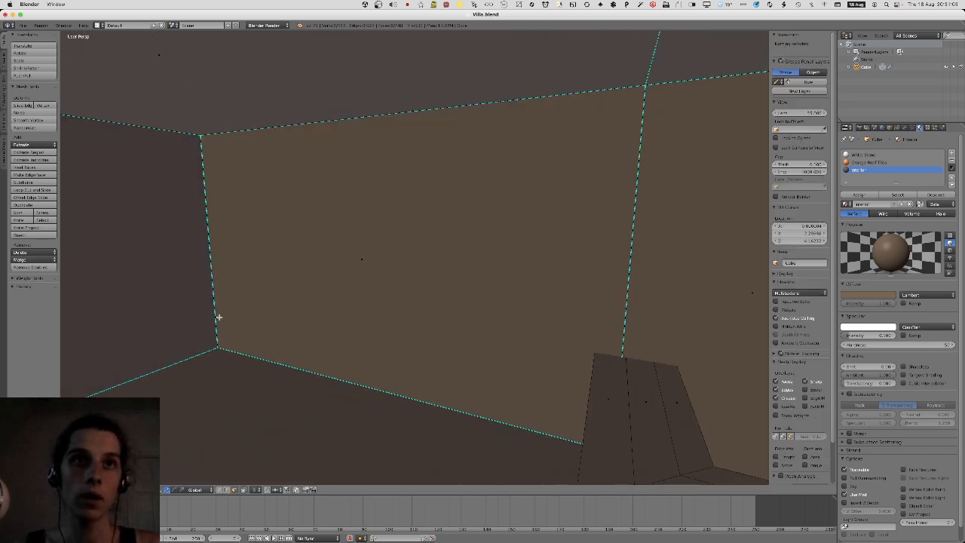
# Add two vertical loop cuts to the villa's interior wall, adjusting their spacing near the room's corner.
pyautogui.press('a')
pyautogui.press('a')
pyautogui.press('k')
pyautogui.press('Escape')
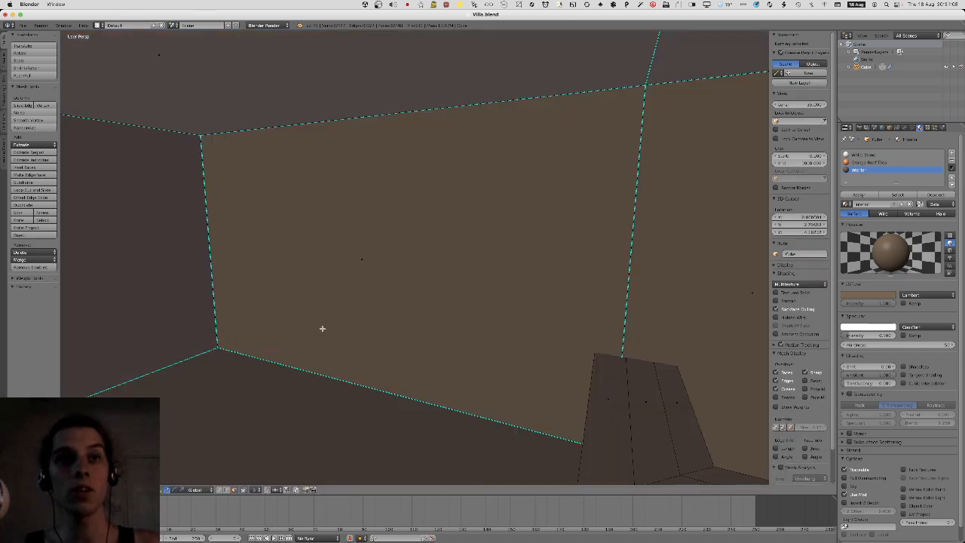
pyautogui.click(341, 382)
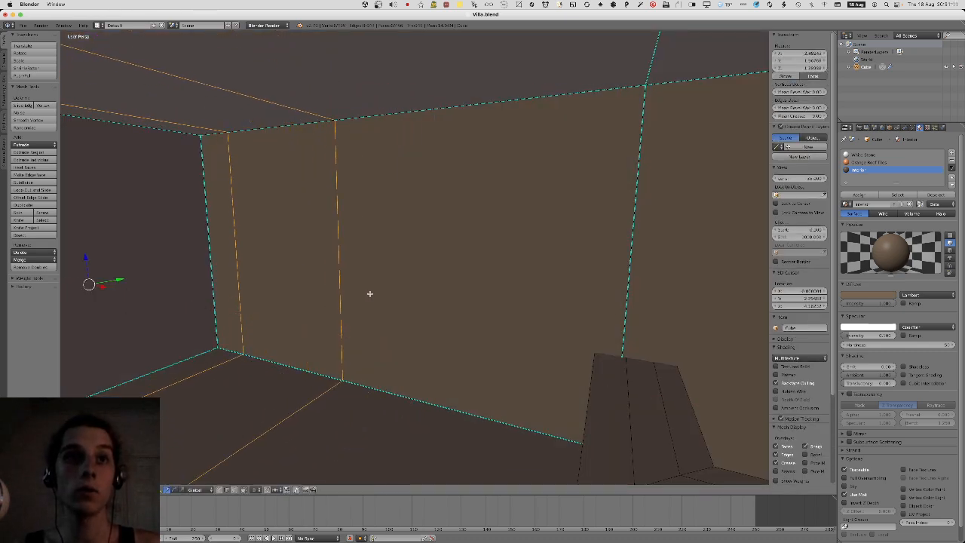
pyautogui.click(373, 347)
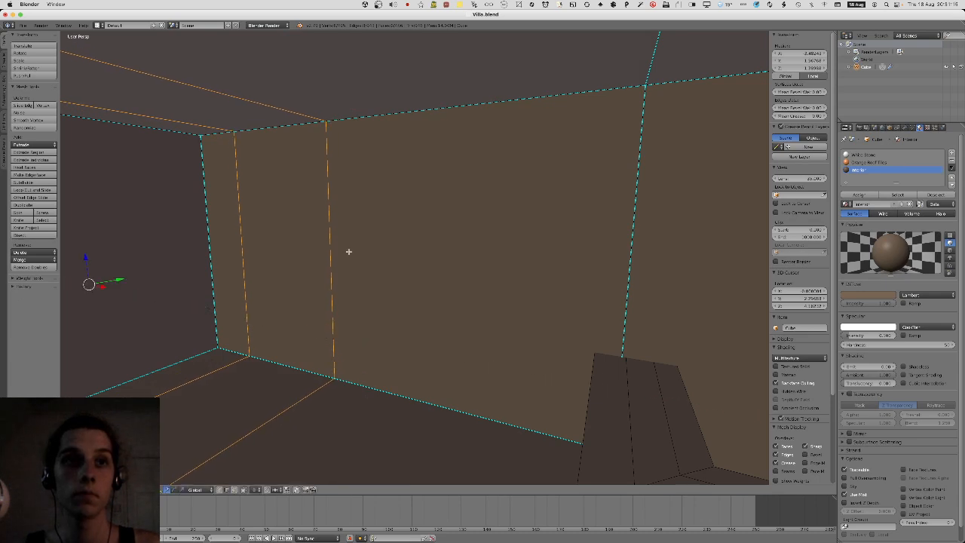
# Switch to Unity and look over the villa and its surroundings in the level.
pyautogui.moveTo(348, 250); pyautogui.dragTo(466, 255, button='middle')
pyautogui.press('super+Tab')
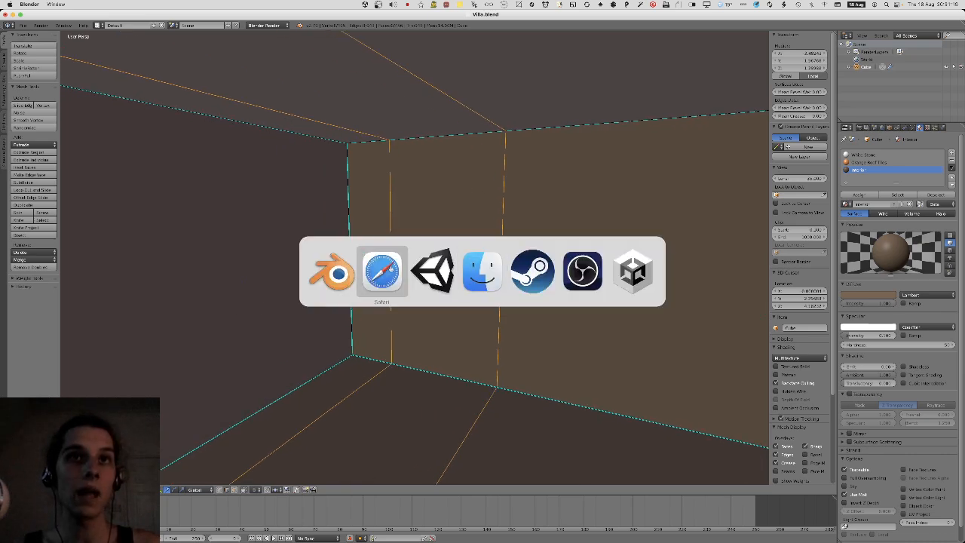
pyautogui.press('Escape')
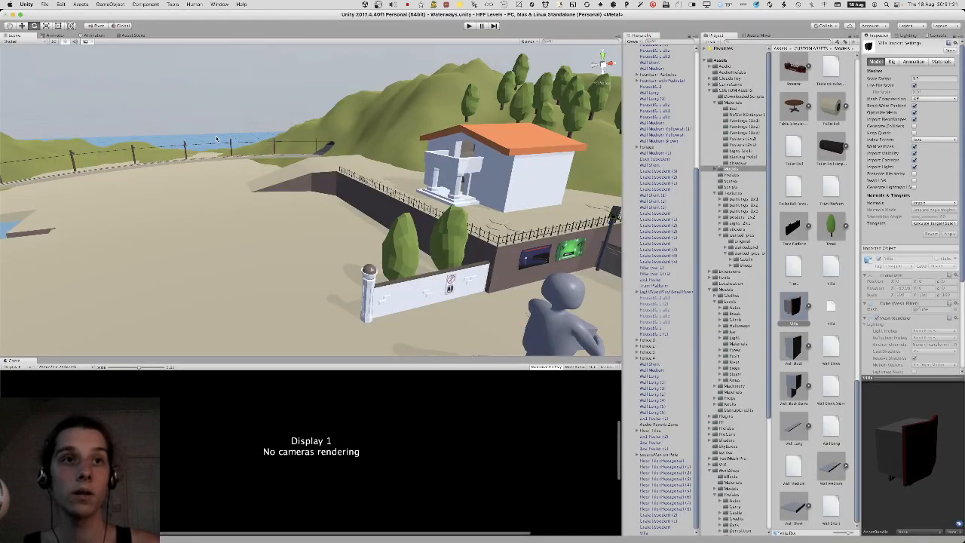
pyautogui.moveTo(408, 144); pyautogui.dragTo(598, 87, button='right')
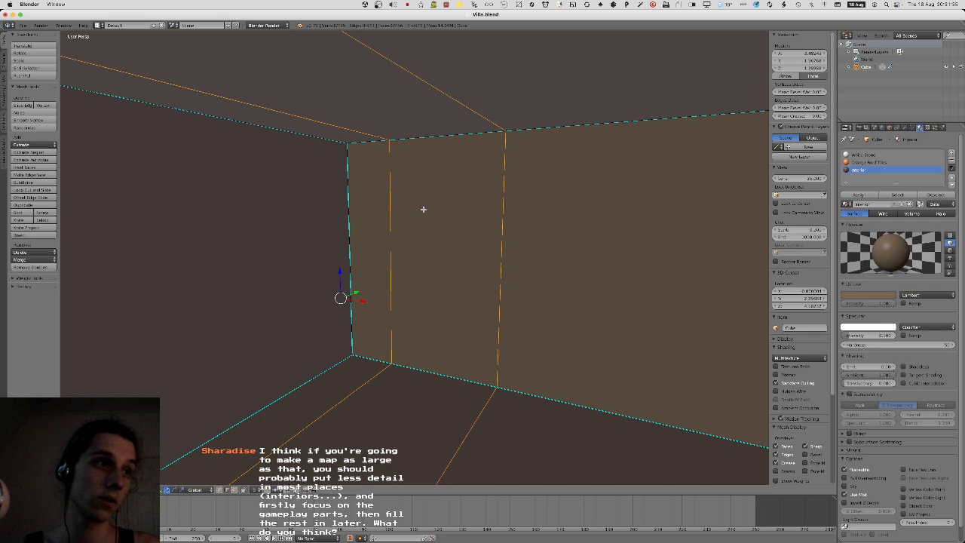
# Try a horizontal loop cut around the villa's interior walls just below the ceiling.
pyautogui.press('super+z')
pyautogui.press('super+z')
pyautogui.press('shift+super+z')
pyautogui.press('shift+super+z')
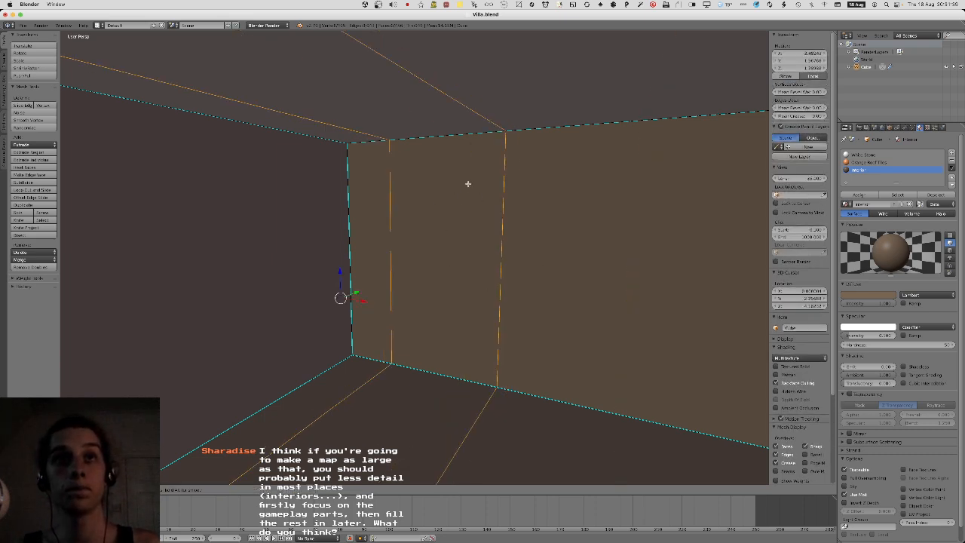
pyautogui.press('Escape')
pyautogui.moveTo(494, 213); pyautogui.dragTo(457, 198, button='middle')
pyautogui.hotkey('ctrl', 'r')
pyautogui.click(457, 198)
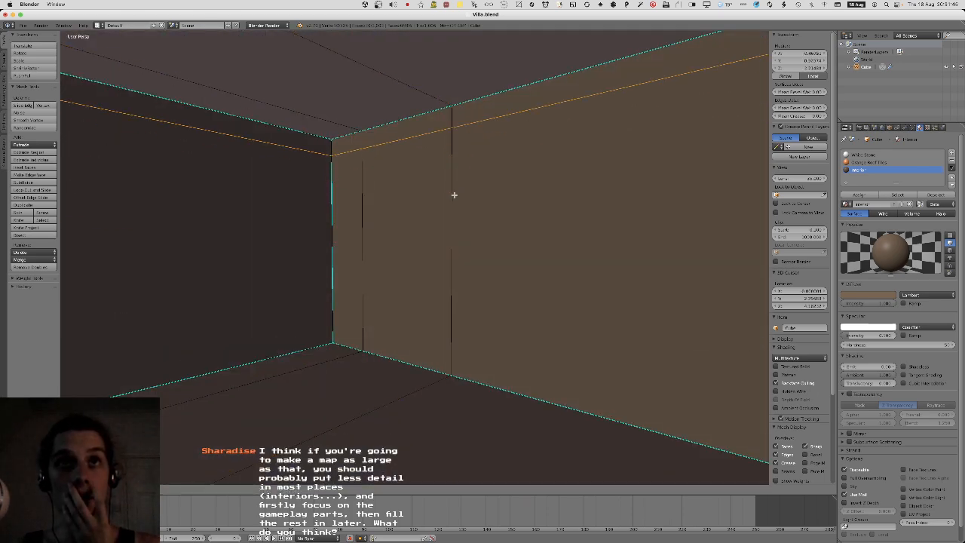
pyautogui.click(454, 194)
# Quit Blender without saving the villa changes, relaunch it and dismiss the splash screen.
pyautogui.scroll(-10, 454, 194)
pyautogui.moveTo(454, 195); pyautogui.dragTo(465, 234, button='middle')
pyautogui.press('super+q')
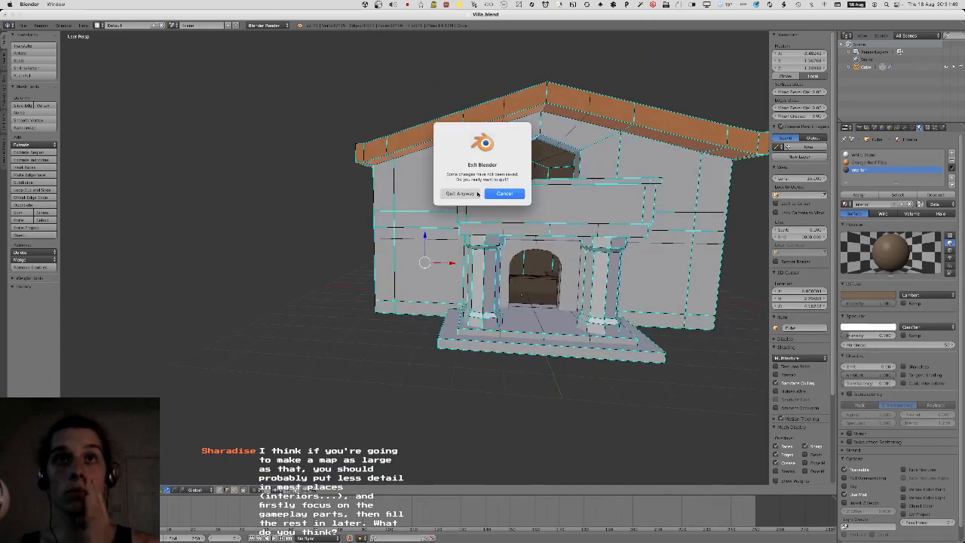
pyautogui.click(460, 194)
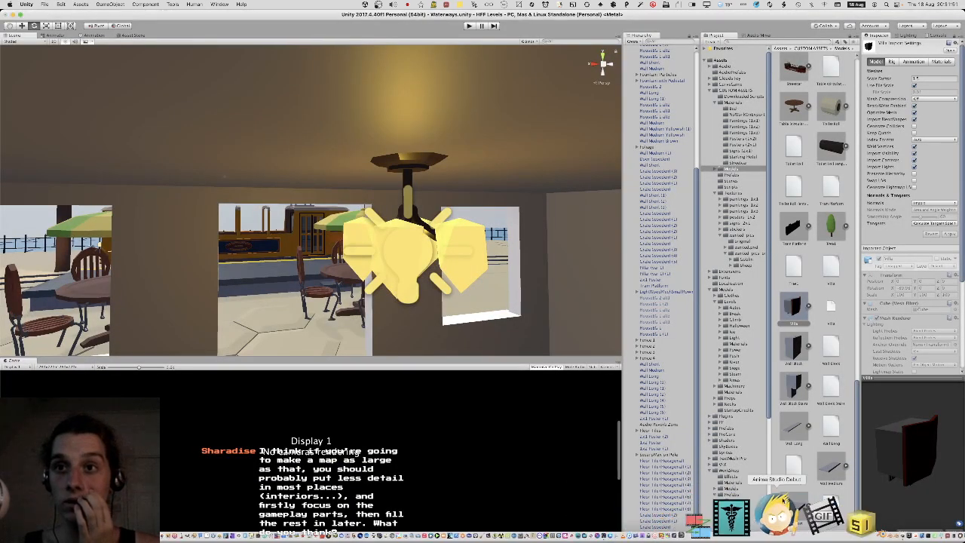
pyautogui.click(803, 498)
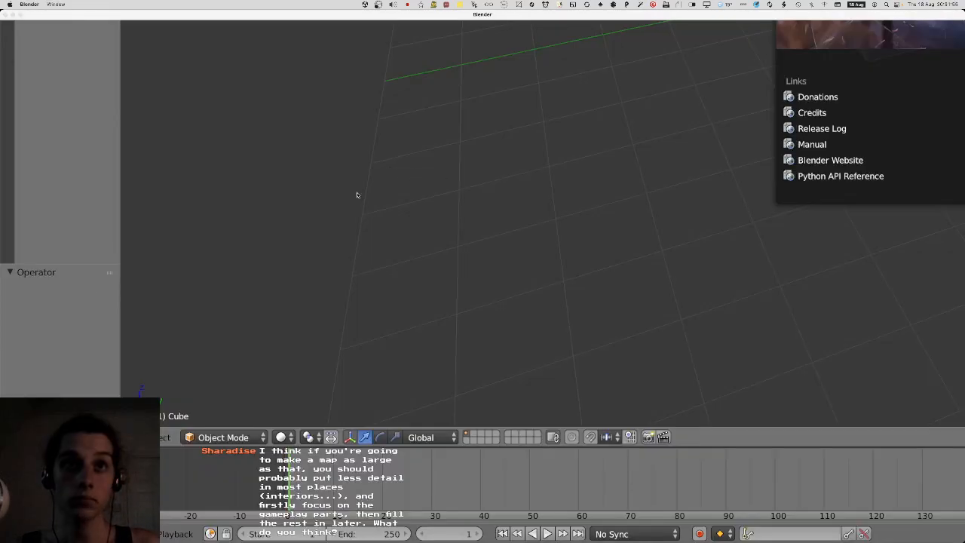
pyautogui.click(355, 193)
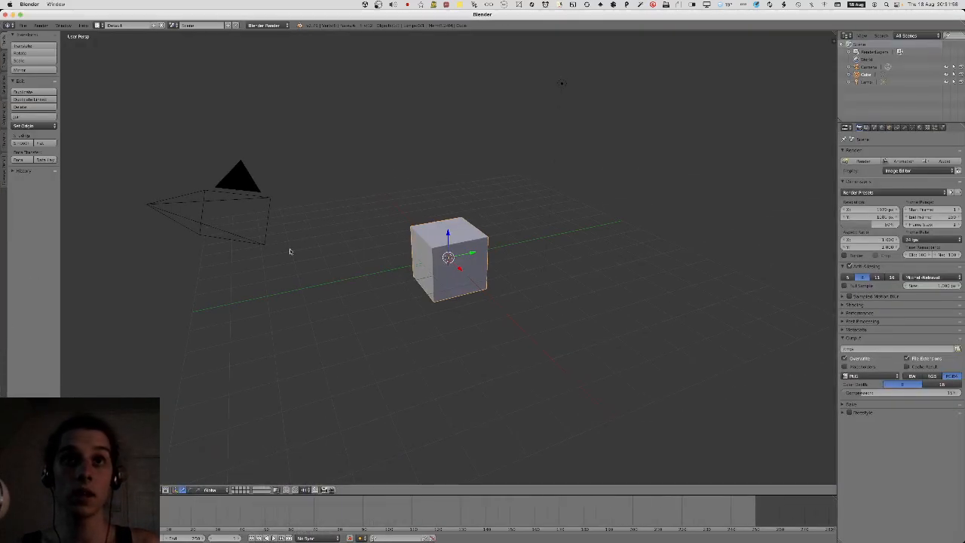
# Switch to Unity and examine the empty ground around the fountain, walls, canal and villa.
pyautogui.press('super+Tab')
pyautogui.press('super+Tab')
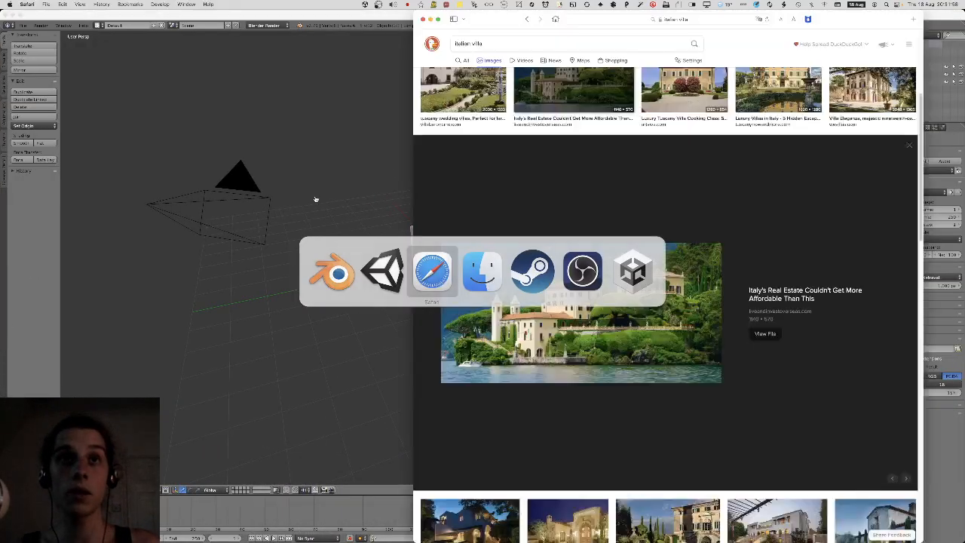
pyautogui.press('super+Tab')
pyautogui.press('super+Tab')
pyautogui.press('super+Tab')
pyautogui.press('super+Tab')
pyautogui.press('super+Tab')
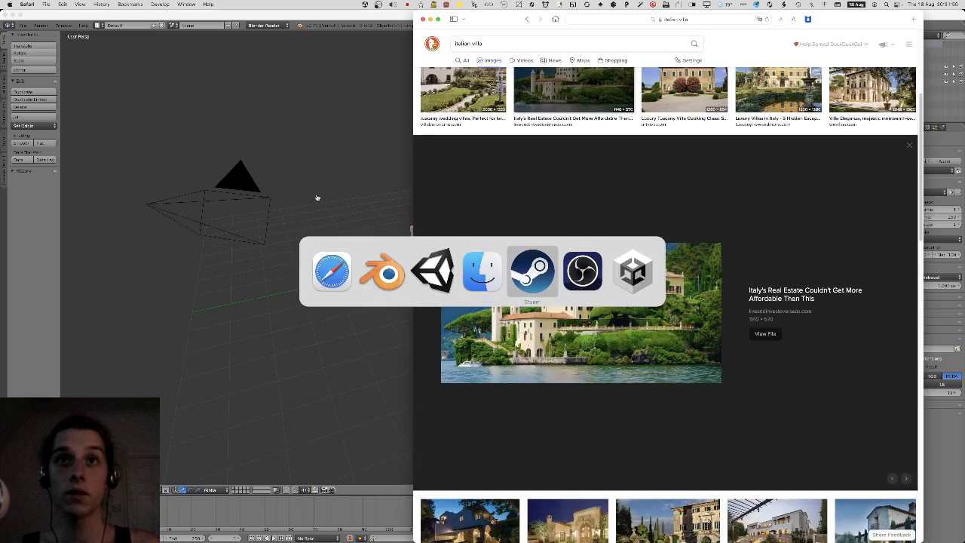
pyautogui.press('super+shift+Tab')
pyautogui.press('super+shift+Tab')
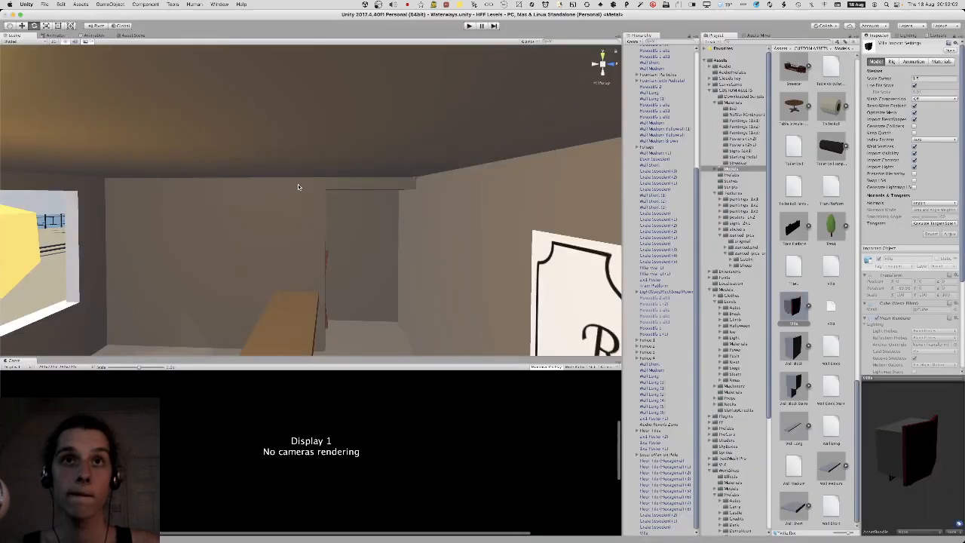
pyautogui.moveTo(299, 187); pyautogui.dragTo(257, 193, button='right')
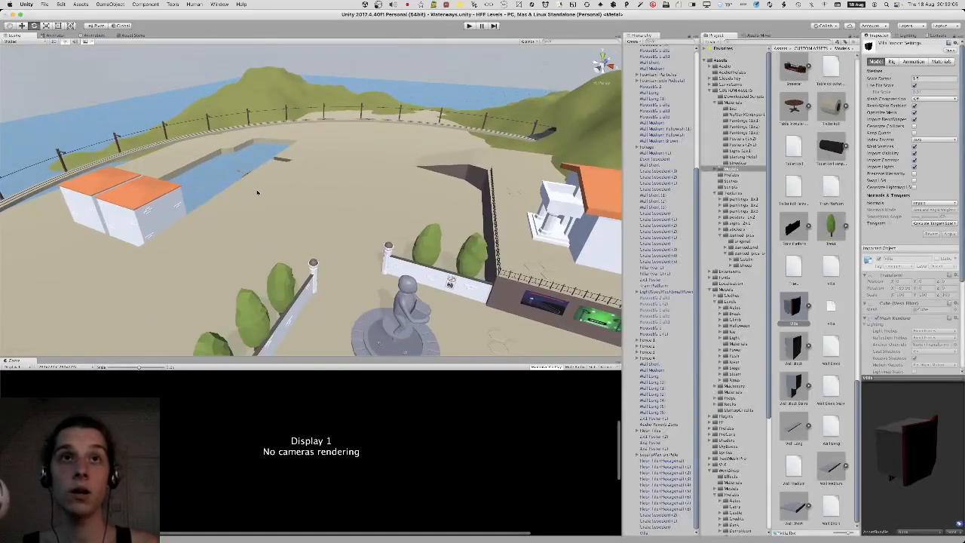
pyautogui.moveTo(344, 199); pyautogui.dragTo(282, 199, button='right')
pyautogui.press('super+Tab')
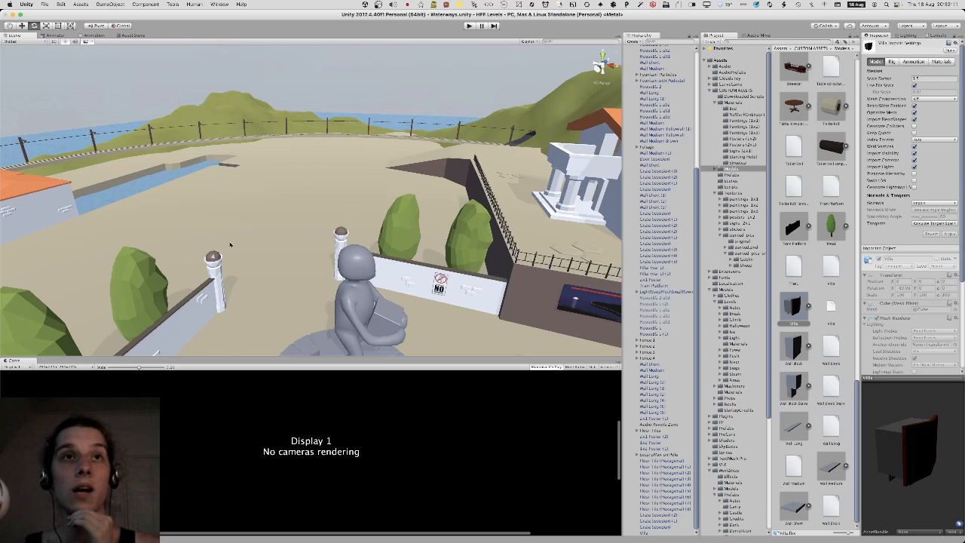
pyautogui.moveTo(277, 297); pyautogui.dragTo(340, 239, button='right')
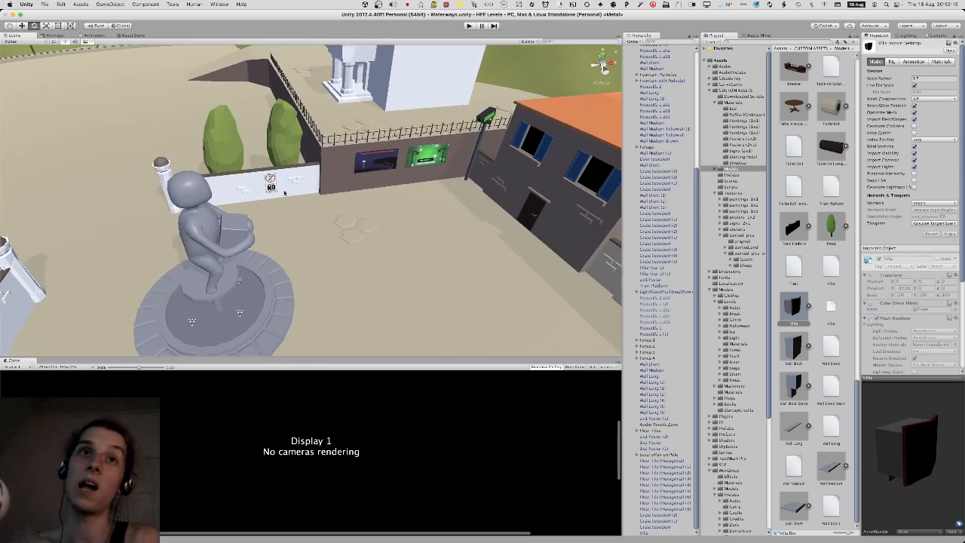
pyautogui.moveTo(284, 193); pyautogui.dragTo(212, 159, button='right')
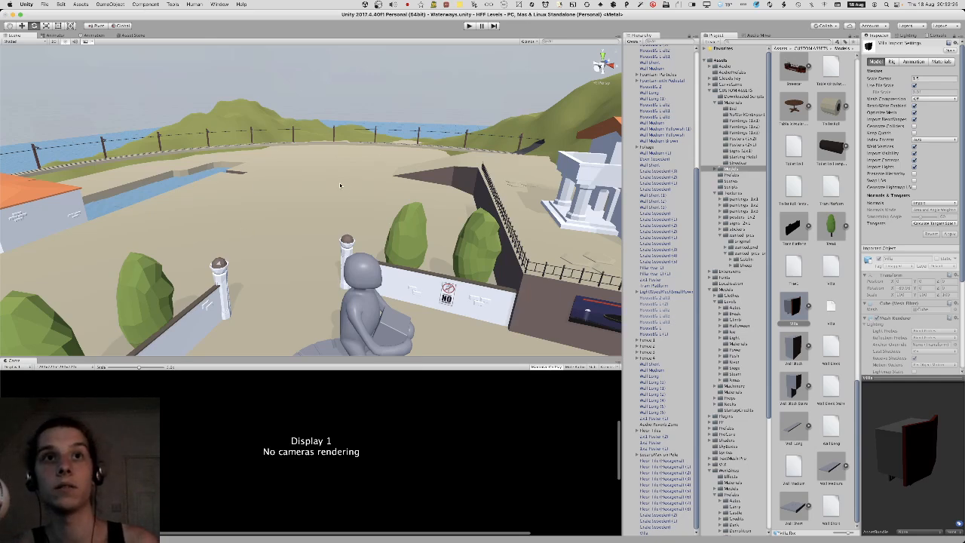
# Switch to the new Blender scene, raise the default cube's mesh in Edit Mode and delete its bottom face.
pyautogui.press('super+Tab')
pyautogui.press('super+Tab')
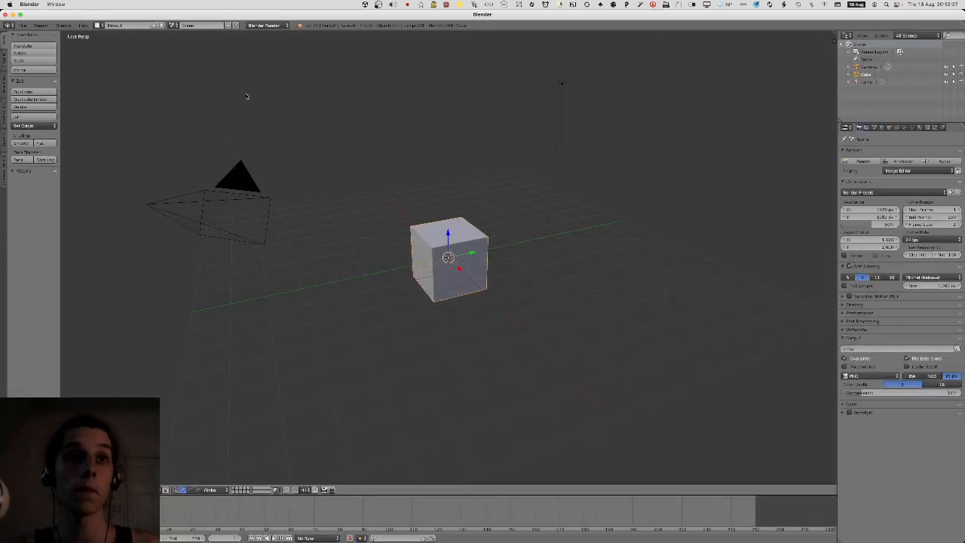
pyautogui.press('Tab')
pyautogui.scroll(-5, 276, 232)
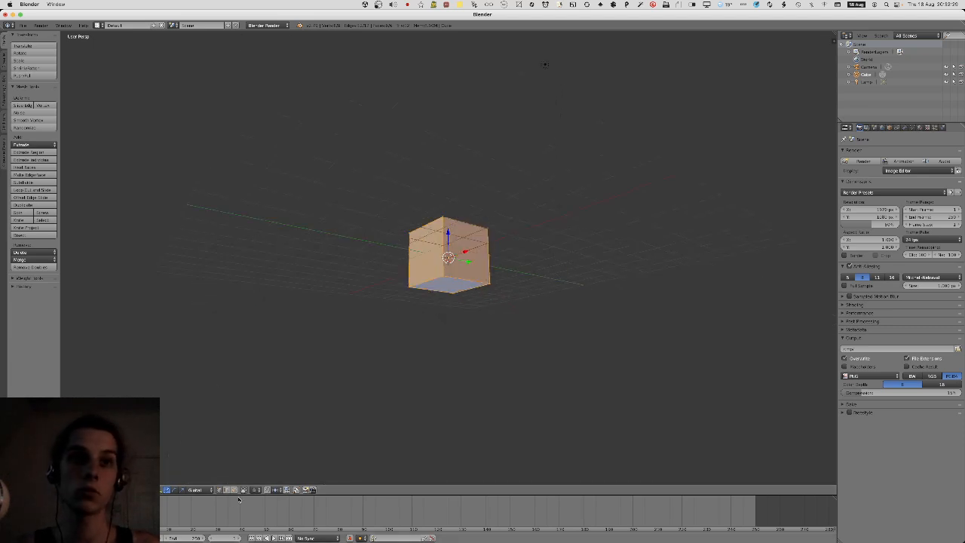
pyautogui.scroll(5, 467, 273)
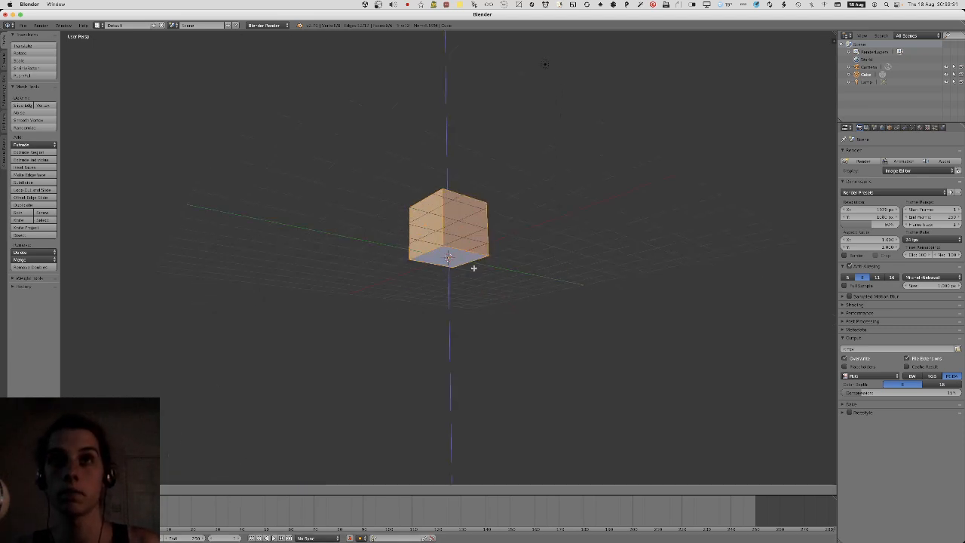
pyautogui.press('a')
pyautogui.press('x')
pyautogui.click(453, 272)
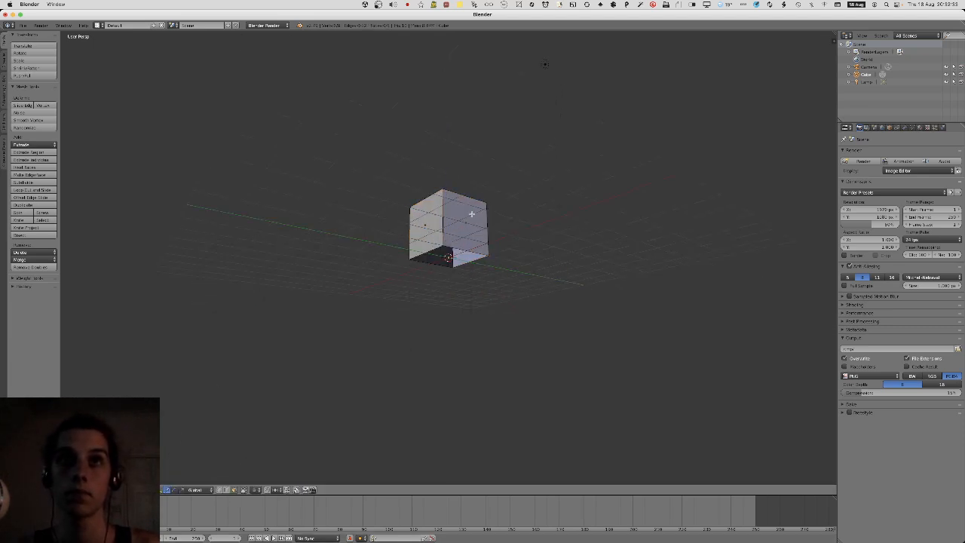
# Scale the whole mesh up horizontally and lower its top face to form a wide, thin slab.
pyautogui.press('a')
pyautogui.scroll(5, 469, 225)
pyautogui.press('s')
pyautogui.hotkey('shift', 'z')
pyautogui.click(538, 203)
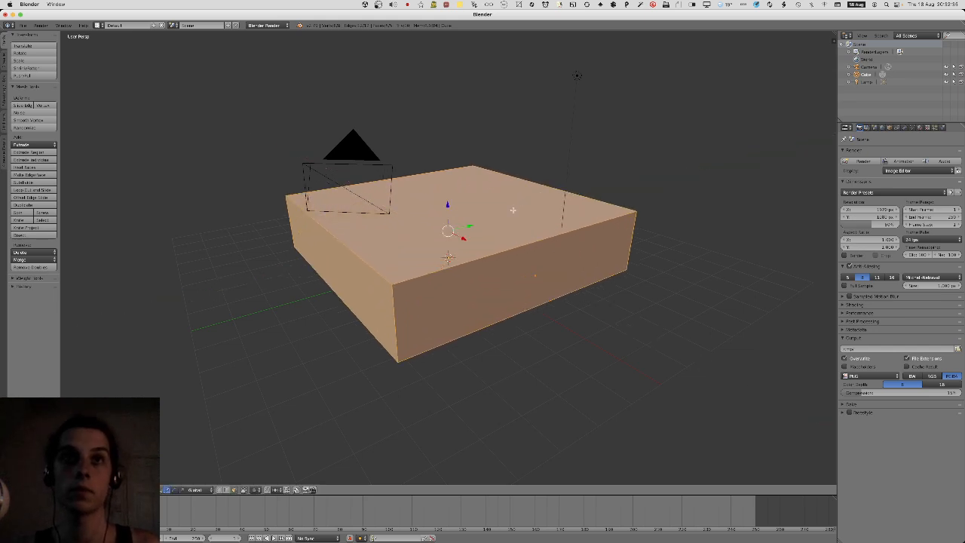
pyautogui.rightClick(510, 215)
pyautogui.press('g')
pyautogui.press('z')
pyautogui.click(479, 262)
pyautogui.hscroll(5, 472, 261)
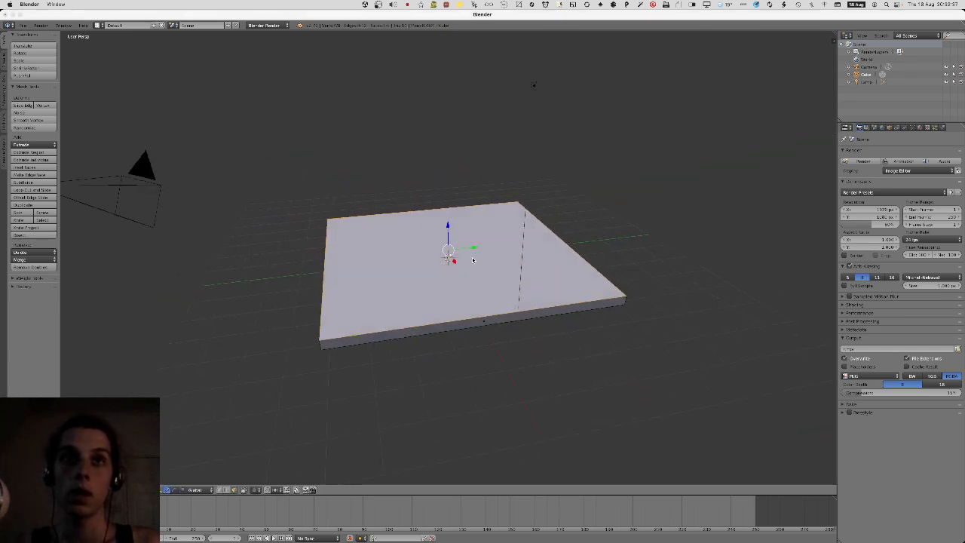
# Switch to Unity to check the open ground near the canal, and return to Blender.
pyautogui.press('super+Tab')
pyautogui.press('super+Tab')
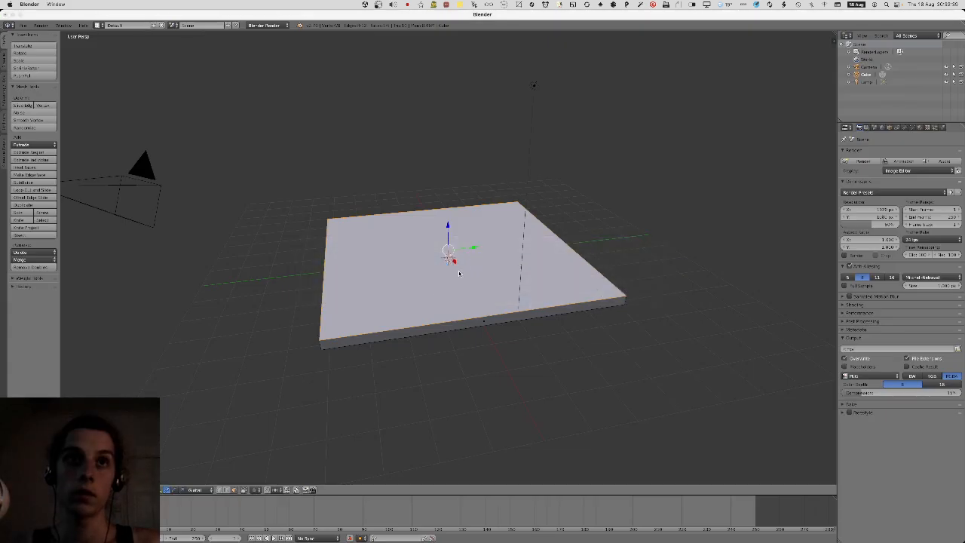
pyautogui.press('super+Tab')
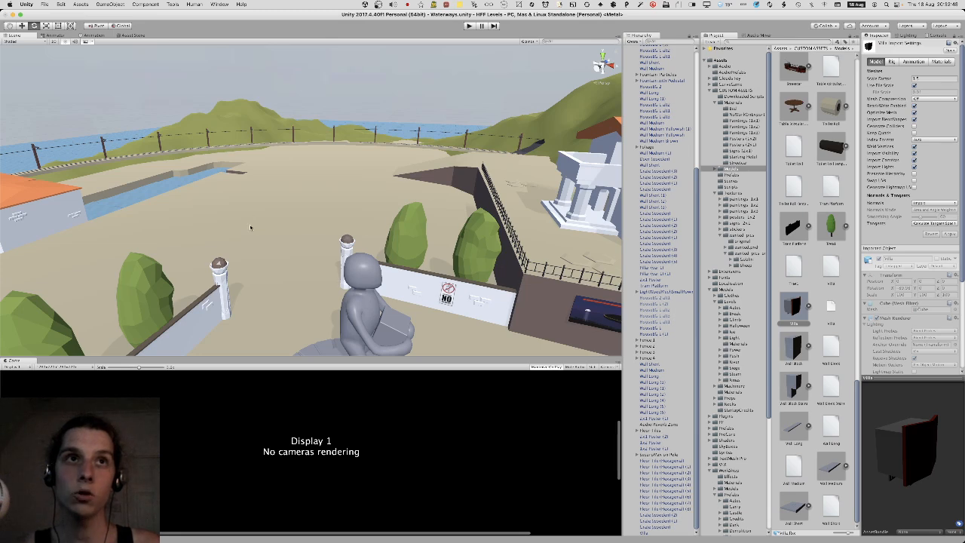
pyautogui.click(196, 204)
pyautogui.press('super+Tab')
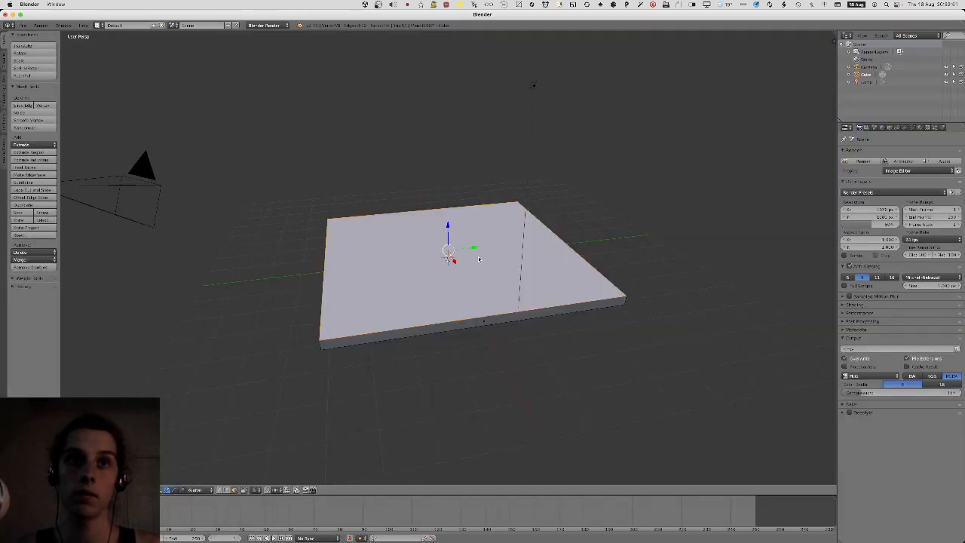
# Adjust the slab's top face height, scale it down and shift it horizontally to slope the sides.
pyautogui.moveTo(479, 260); pyautogui.dragTo(425, 267, button='middle')
pyautogui.keyDown('shift'); pyautogui.moveTo(553, 225); pyautogui.dragTo(563, 266, button='middle'); pyautogui.keyUp('shift')
pyautogui.press('g')
pyautogui.press('z')
pyautogui.click(552, 247)
pyautogui.press('s')
pyautogui.click(520, 254)
pyautogui.press('g')
pyautogui.hotkey('shift', 'z')
pyautogui.click(565, 249)
# Extrude a side face of the sloped slab outwards and reposition the new end.
pyautogui.press('s')
pyautogui.press('z')
pyautogui.click(578, 239)
pyautogui.press('e')
pyautogui.click(572, 239)
pyautogui.press('g')
pyautogui.click(633, 246)
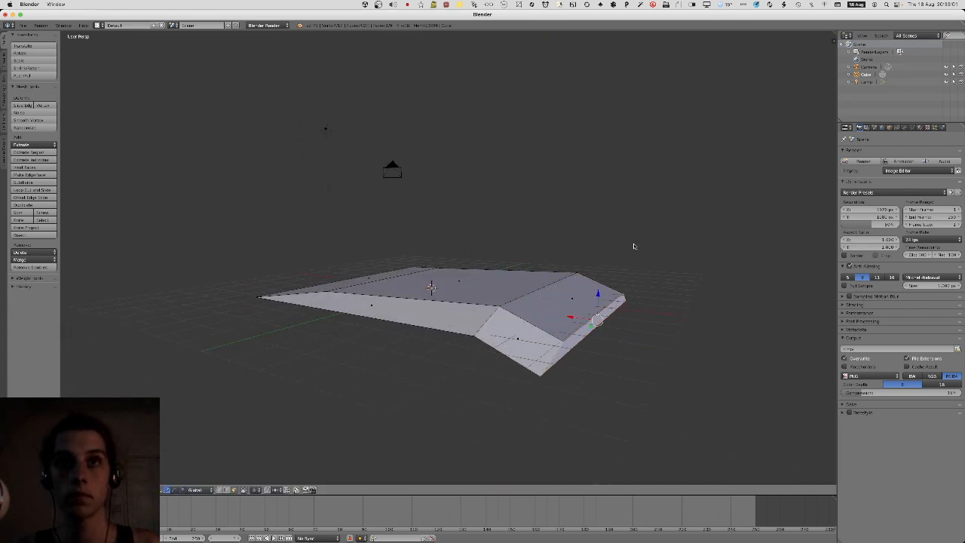
# Enlarge the extruded end face and move it horizontally so the new section flares to one side.
pyautogui.moveTo(633, 246); pyautogui.dragTo(646, 270, button='middle')
pyautogui.press('g')
pyautogui.click(666, 225)
pyautogui.press('s')
pyautogui.click(691, 231)
pyautogui.press('g')
pyautogui.click(616, 287)
pyautogui.press('g')
pyautogui.hotkey('shift', 'z')
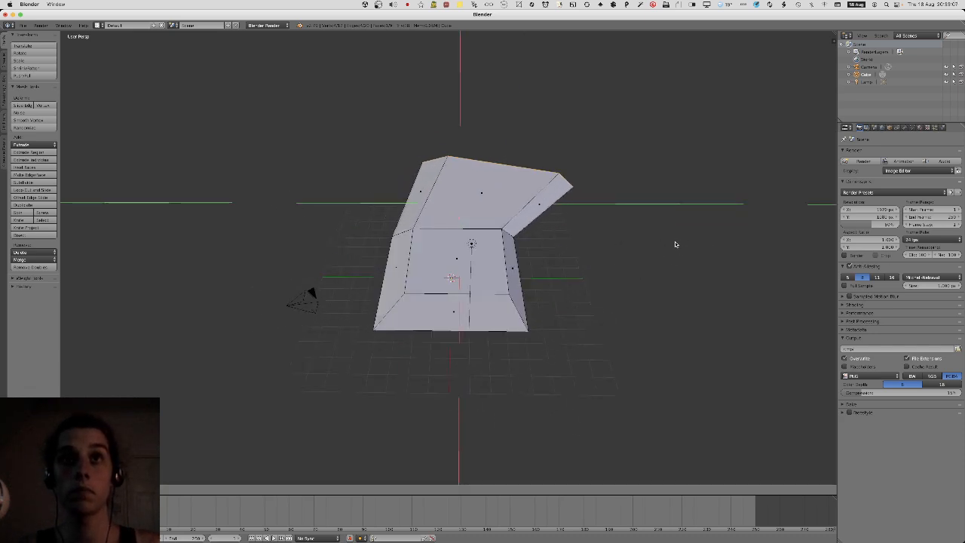
pyautogui.click(676, 244)
# Rotate the opposite sloped end face about Z, and reposition it horizontally and vertically.
pyautogui.rightClick(460, 318)
pyautogui.press('r')
pyautogui.press('z')
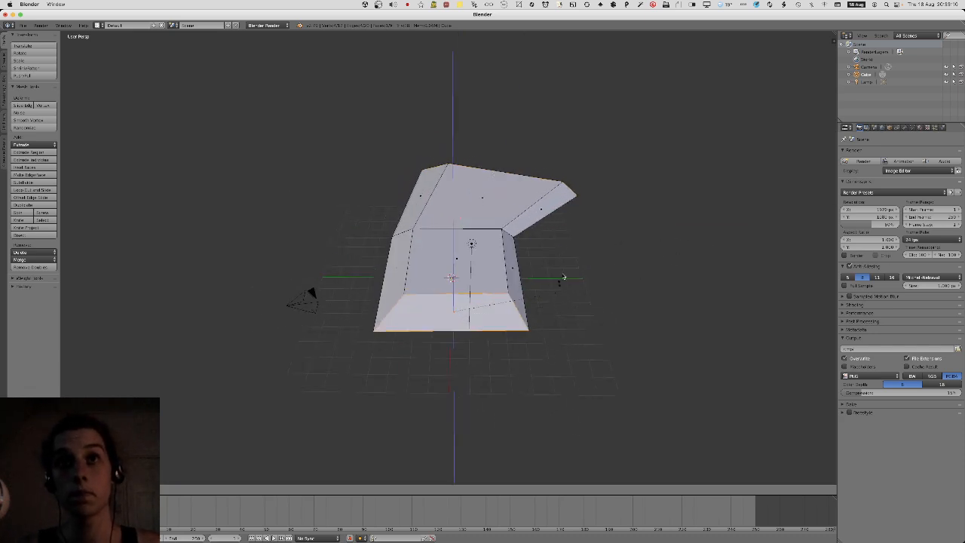
pyautogui.click(570, 248)
pyautogui.press('g')
pyautogui.hotkey('shift', 'z')
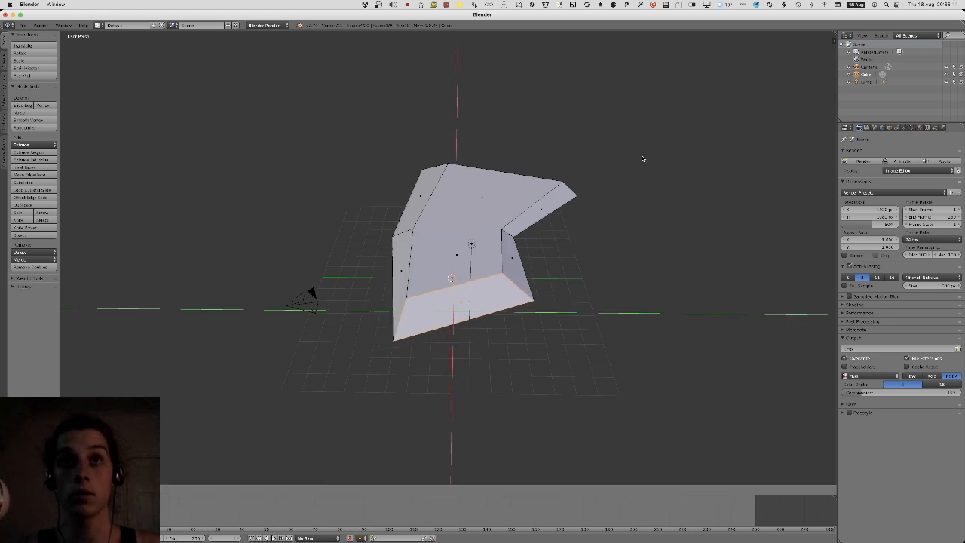
pyautogui.click(637, 166)
pyautogui.press('g')
pyautogui.press('z')
pyautogui.click(624, 188)
# Extrude another section from the wide end, then scale and shift its end face horizontally.
pyautogui.moveTo(624, 188); pyautogui.dragTo(486, 260, button='middle')
pyautogui.moveTo(440, 384); pyautogui.dragTo(641, 336, button='middle')
pyautogui.hotkey('shift', 'z')
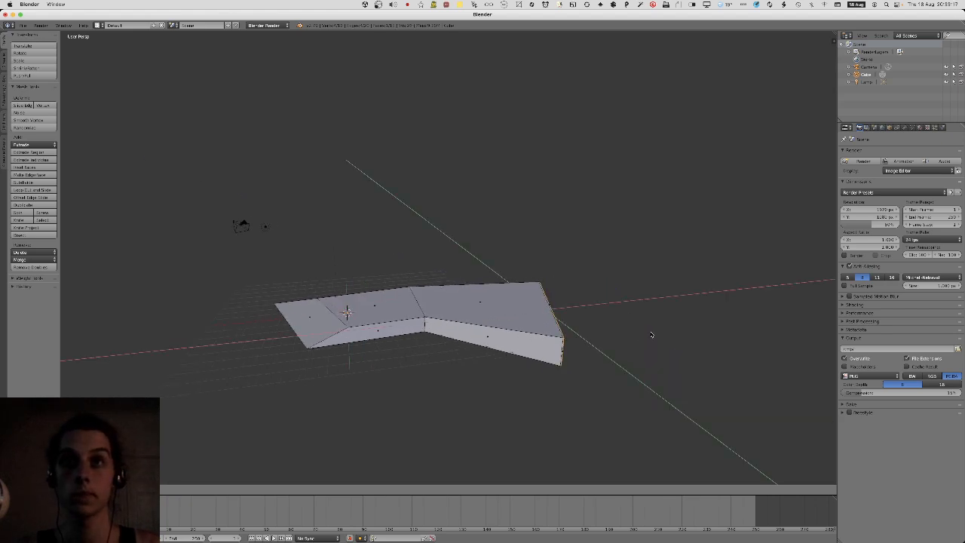
pyautogui.click(775, 336)
pyautogui.moveTo(775, 336); pyautogui.dragTo(718, 330, button='middle')
pyautogui.press('s')
pyautogui.click(755, 304)
pyautogui.press('y')
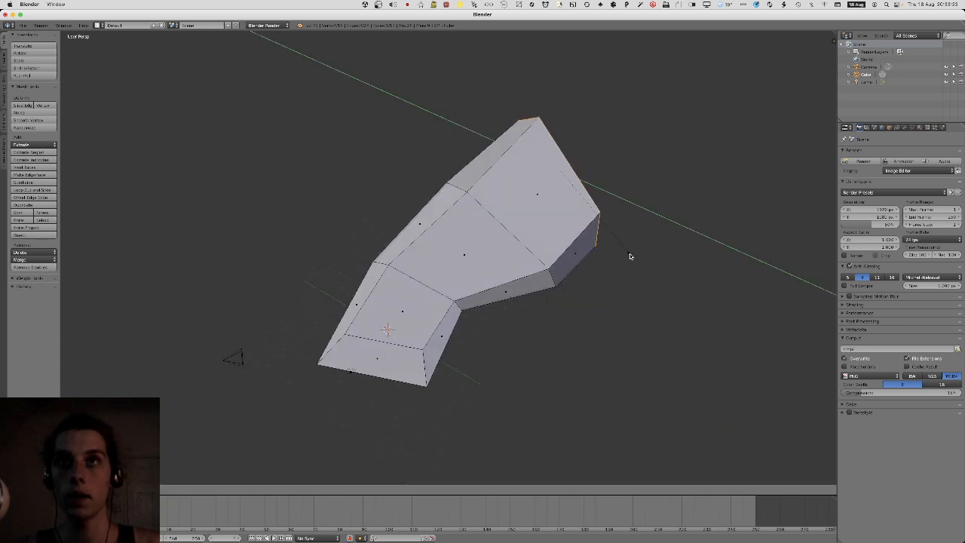
pyautogui.click(629, 253)
pyautogui.press('g')
pyautogui.hotkey('shift', 'z')
pyautogui.click(602, 301)
# Select the narrow side face along the mesh's inner bend and move it.
pyautogui.keyDown('alt'); pyautogui.rightClick(536, 294); pyautogui.keyUp('alt')
pyautogui.moveTo(582, 288); pyautogui.dragTo(520, 306, button='middle')
pyautogui.press('Tab')
pyautogui.press('Tab')
pyautogui.rightClick(506, 306)
pyautogui.press('g')
pyautogui.hotkey('shift', 'z')
pyautogui.press('z')
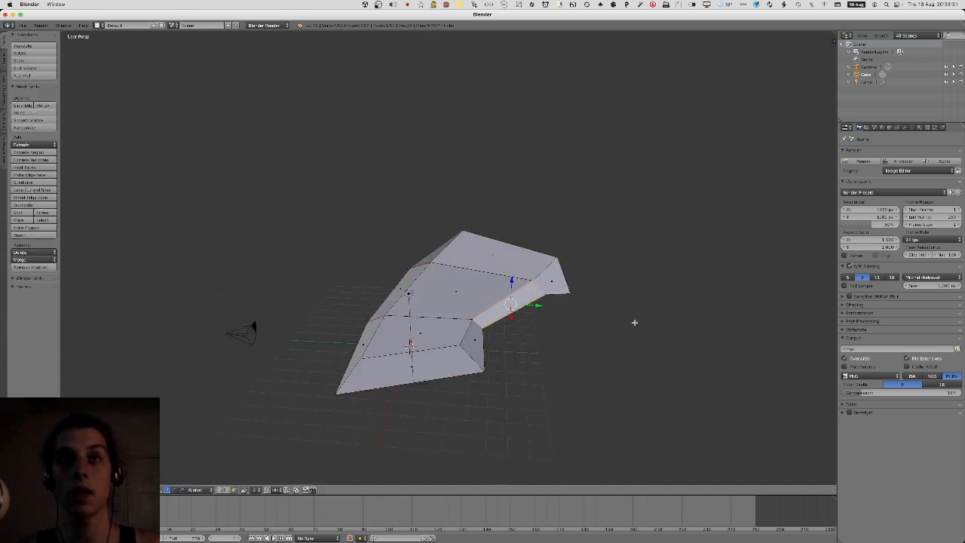
# Place the moved inner-bend face, check the terrain shape from other angles and leave mesh editing.
pyautogui.click(594, 327)
pyautogui.press('Tab')
pyautogui.moveTo(594, 324); pyautogui.dragTo(563, 301, button='middle')
pyautogui.scroll(2, 563, 300)
pyautogui.press('Tab')
pyautogui.moveTo(571, 264); pyautogui.dragTo(525, 272, button='middle')
pyautogui.rightClick(476, 390)
pyautogui.moveTo(475, 390); pyautogui.dragTo(554, 366, button='middle')
pyautogui.press('Tab')
pyautogui.hotkey('shift', 'F1')
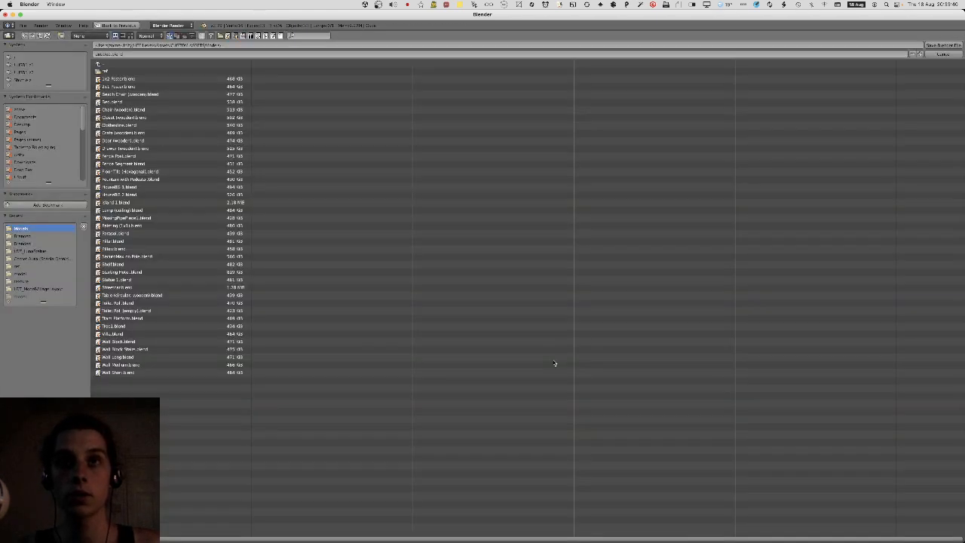
pyautogui.press('Escape')
# Set the terrain material's diffuse colour to a pale cream yellow at full brightness, with diffuse intensity 1.000.
pyautogui.click(917, 126)
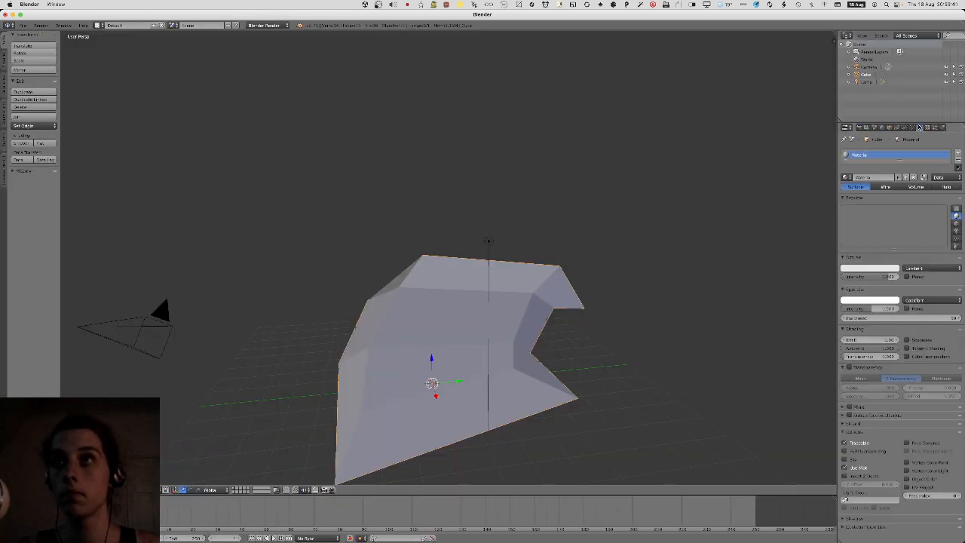
pyautogui.click(860, 268)
pyautogui.click(851, 200)
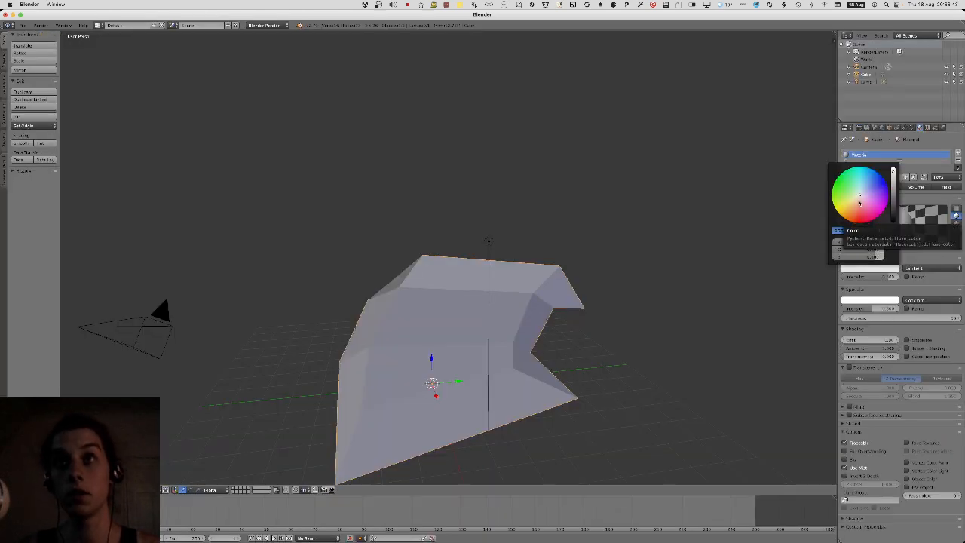
pyautogui.moveTo(893, 191); pyautogui.dragTo(893, 167)
pyautogui.moveTo(880, 277); pyautogui.dragTo(903, 276)
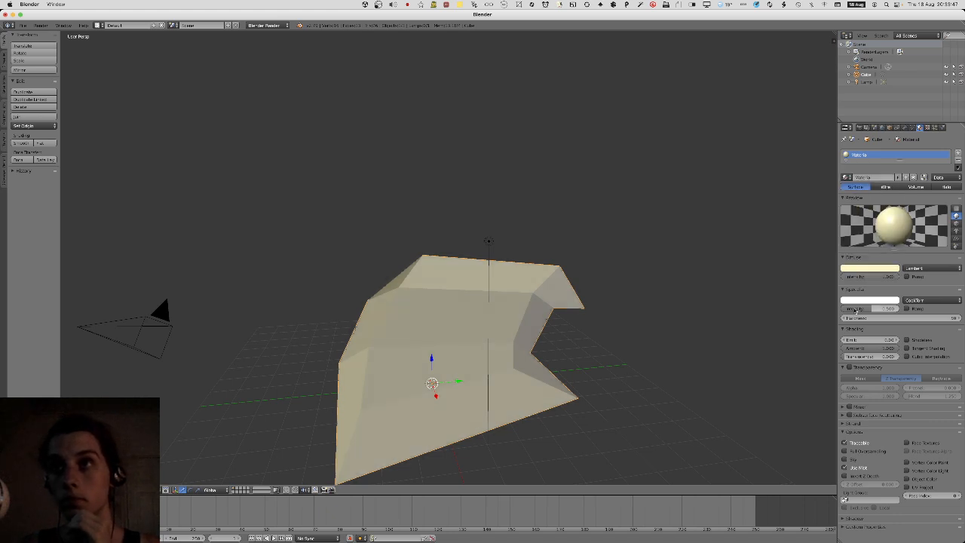
# Shade the terrain mesh smooth and add an Edge Split modifier that splits only at sharp edges, with Edge Angle off.
pyautogui.press('space')
pyautogui.write('smooth')
pyautogui.press('Return')
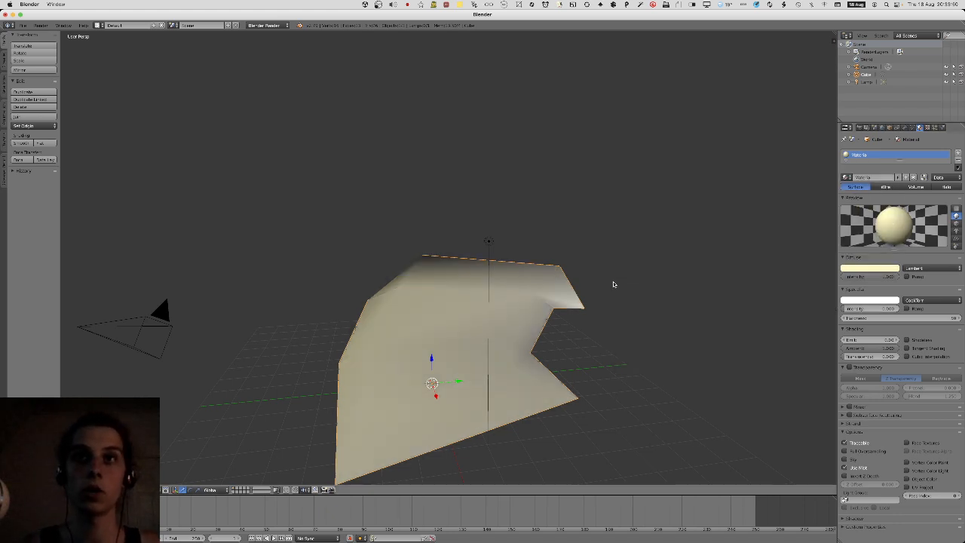
pyautogui.click(904, 127)
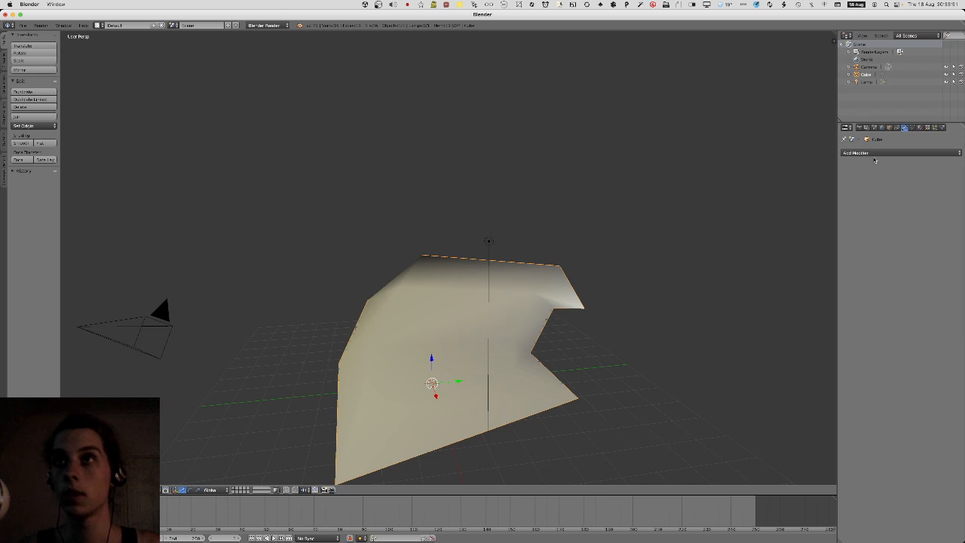
pyautogui.click(867, 153)
pyautogui.click(826, 215)
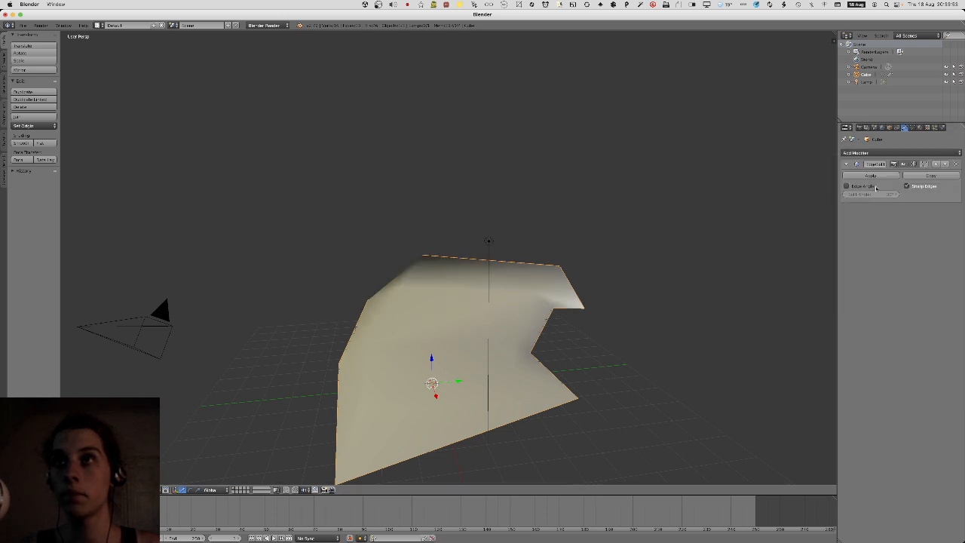
# Select the faces on the underside of the terrain mesh and delete them.
pyautogui.press('Tab')
pyautogui.moveTo(478, 271); pyautogui.dragTo(469, 280, button='middle')
pyautogui.rightClick(455, 287)
pyautogui.rightClick(414, 229)
pyautogui.press('c')
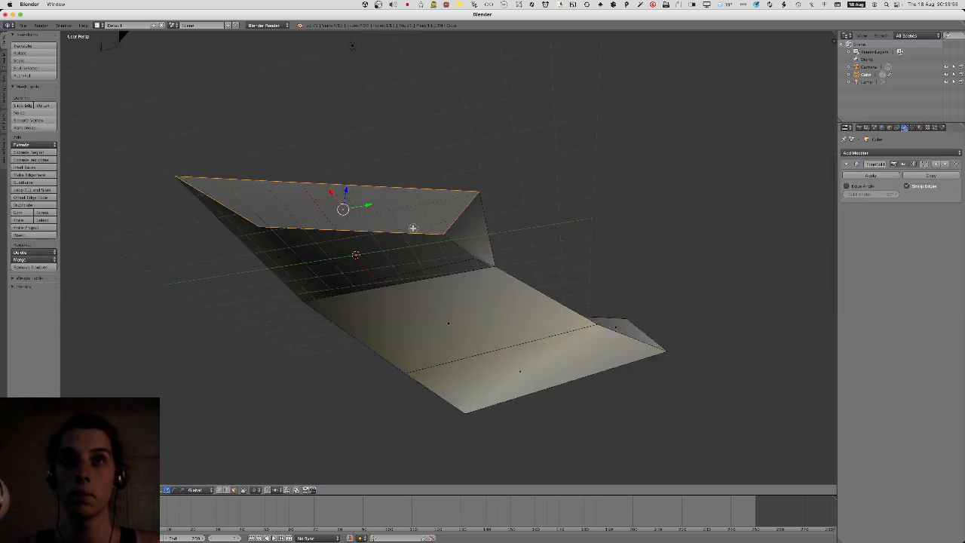
pyautogui.moveTo(413, 230); pyautogui.dragTo(566, 386)
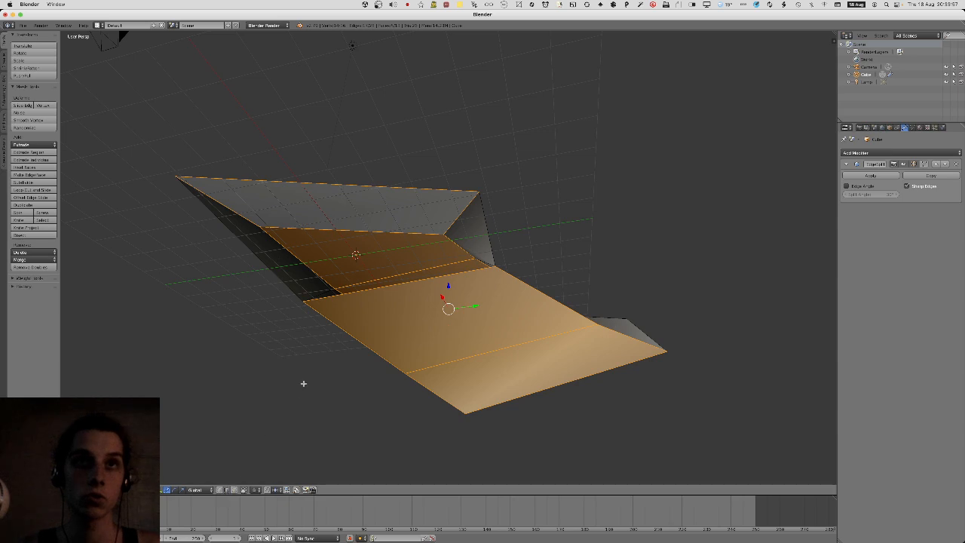
pyautogui.moveTo(303, 383); pyautogui.dragTo(263, 463, button='middle')
pyautogui.click(234, 491)
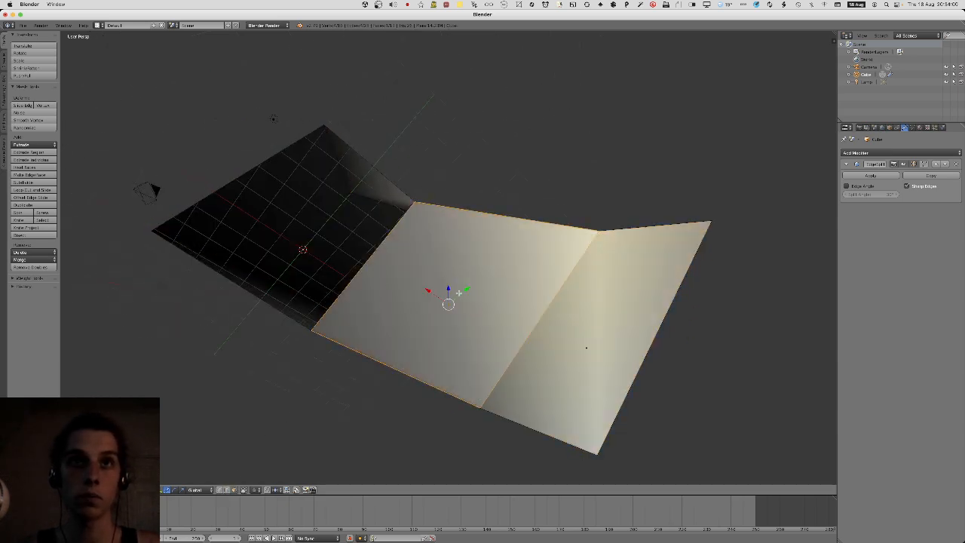
pyautogui.keyDown('shift'); pyautogui.rightClick(609, 292); pyautogui.keyUp('shift')
pyautogui.press('x')
pyautogui.click(609, 292)
pyautogui.moveTo(610, 294); pyautogui.dragTo(445, 377, button='middle')
# Mark the edges around the end face farthest from the object's origin as sharp.
pyautogui.press('Tab')
pyautogui.press('Tab')
pyautogui.rightClick(675, 337)
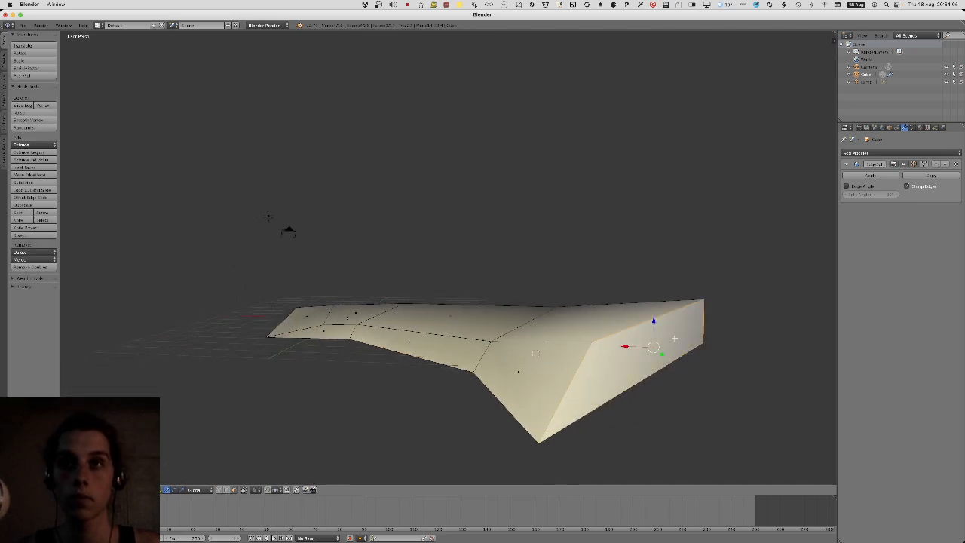
pyautogui.hotkey('ctrl', 'e')
pyautogui.click(661, 410)
pyautogui.press('Tab')
pyautogui.moveTo(539, 348); pyautogui.dragTo(389, 320, button='middle')
pyautogui.press('Tab')
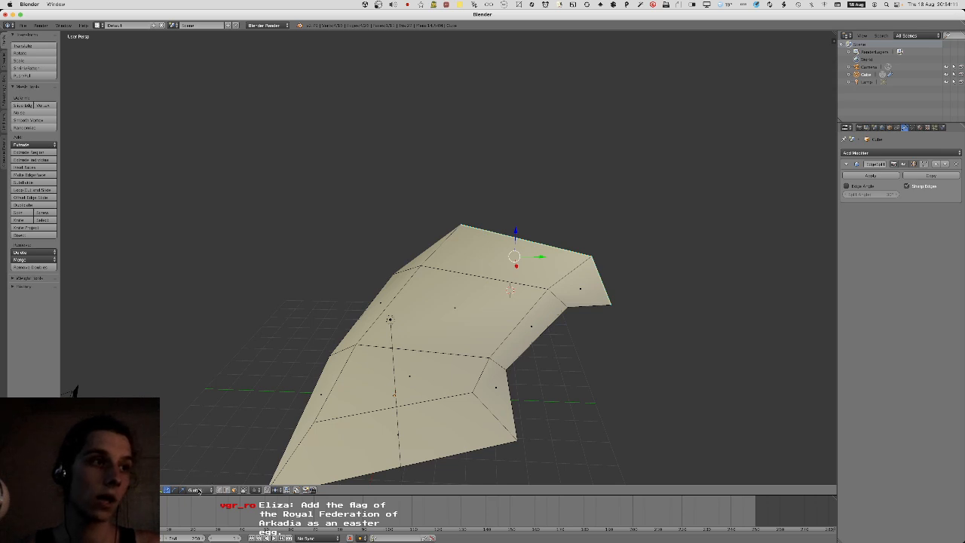
# Mark the edges bordering the top surface along both sides and across the near end as sharp.
pyautogui.click(227, 490)
pyautogui.rightClick(334, 419)
pyautogui.keyDown('shift'); pyautogui.rightClick(339, 363); pyautogui.keyUp('shift')
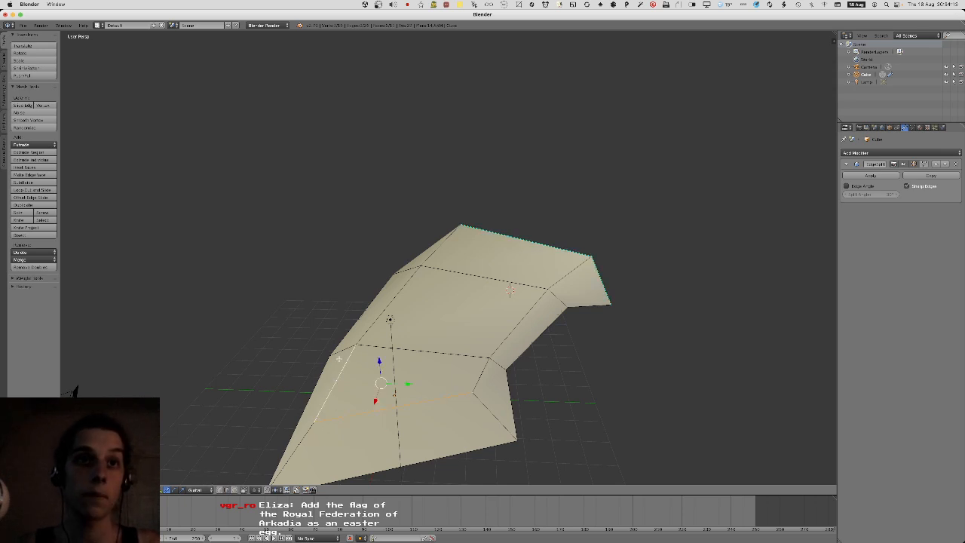
pyautogui.keyDown('shift'); pyautogui.rightClick(390, 303); pyautogui.keyUp('shift')
pyautogui.keyDown('shift'); pyautogui.rightClick(433, 256); pyautogui.keyUp('shift')
pyautogui.keyDown('shift'); pyautogui.rightClick(518, 312); pyautogui.keyUp('shift')
pyautogui.keyDown('shift'); pyautogui.rightClick(564, 277); pyautogui.keyUp('shift')
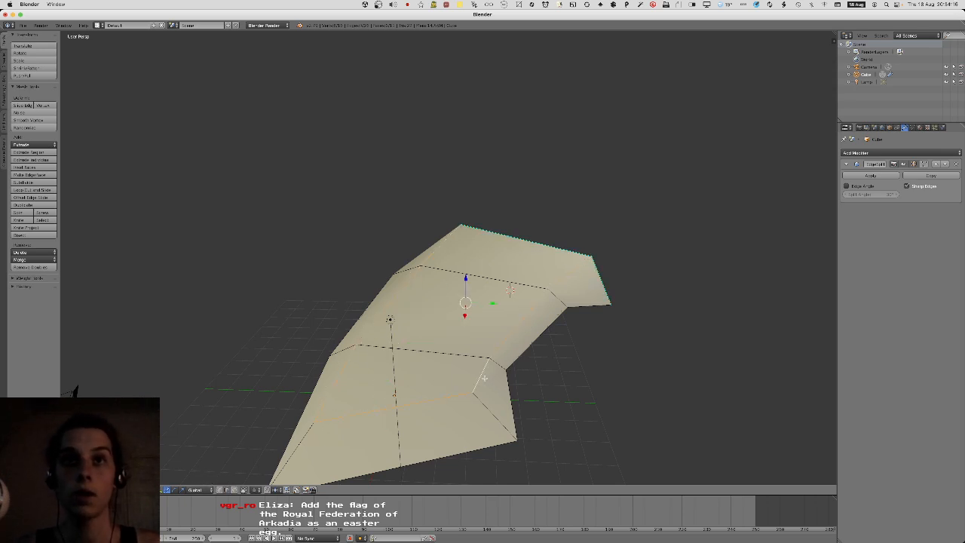
pyautogui.hotkey('ctrl', 'e')
pyautogui.click(475, 378)
pyautogui.press('Tab')
pyautogui.moveTo(468, 346); pyautogui.dragTo(454, 306, button='middle')
pyautogui.scroll(-4, 459, 284)
# Save the Blender file as Narrow Alleyway 1.blend in the project's Models folder.
pyautogui.press('super+s')
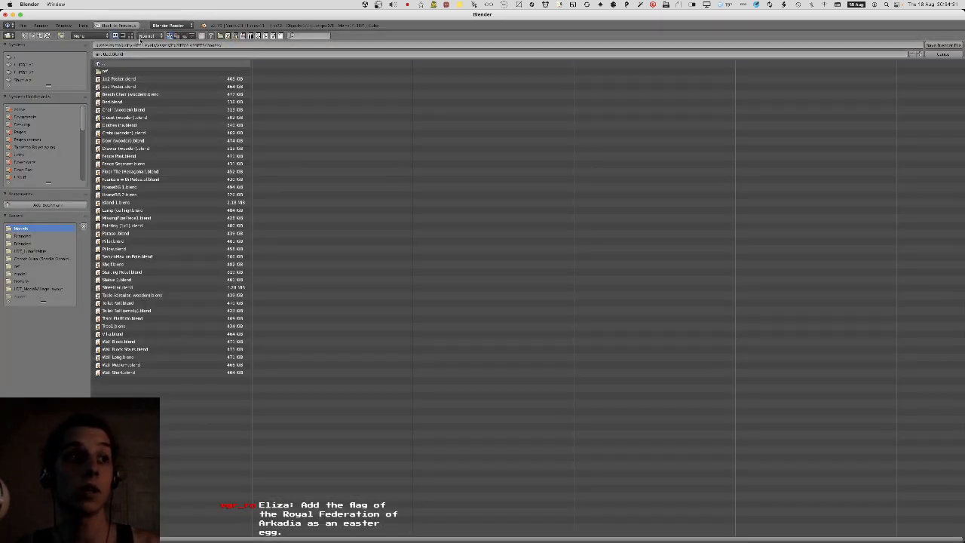
pyautogui.click(640, 53)
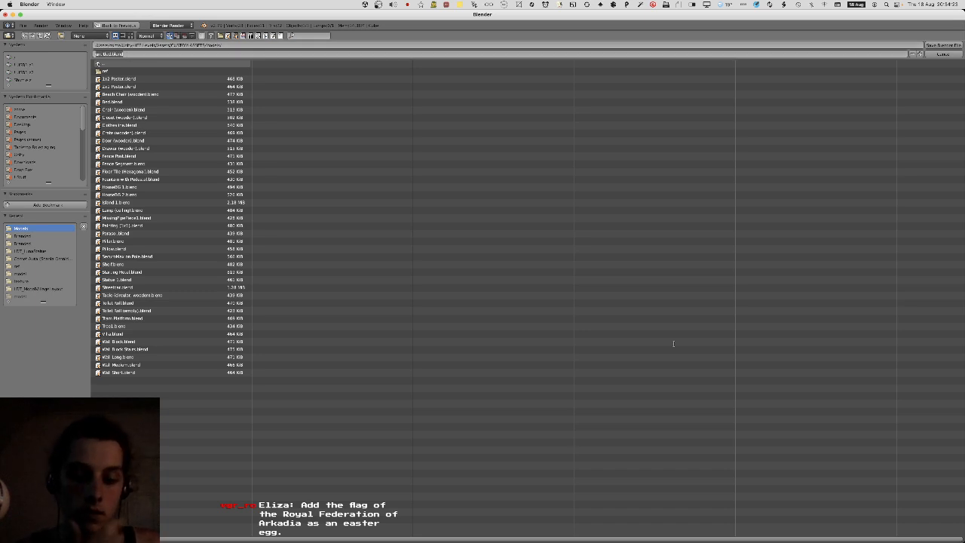
pyautogui.press('BackSpace')
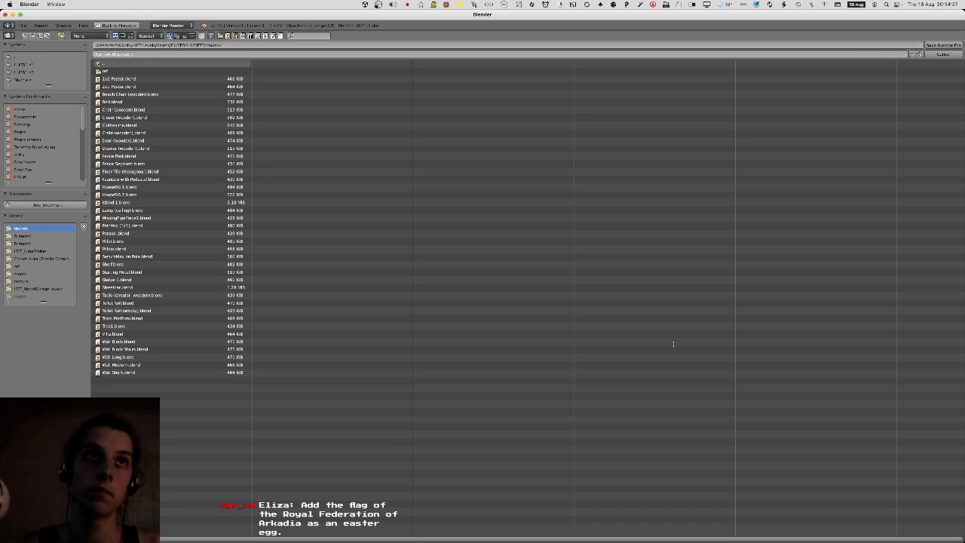
pyautogui.press('Return')
# Switch to Unity, activate the Move tool and save the Waterways scene.
pyautogui.press('super+Tab')
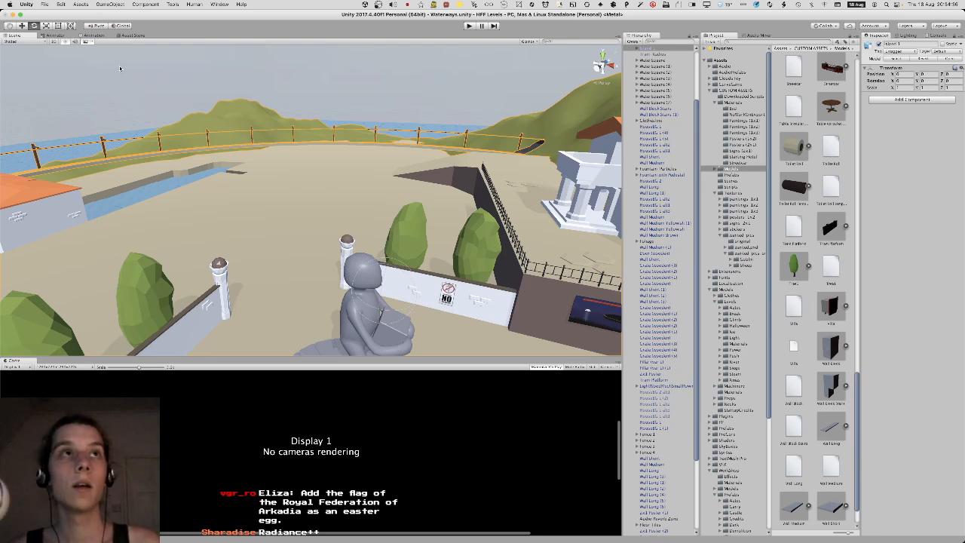
pyautogui.click(22, 26)
pyautogui.moveTo(316, 173); pyautogui.dragTo(309, 192, button='right')
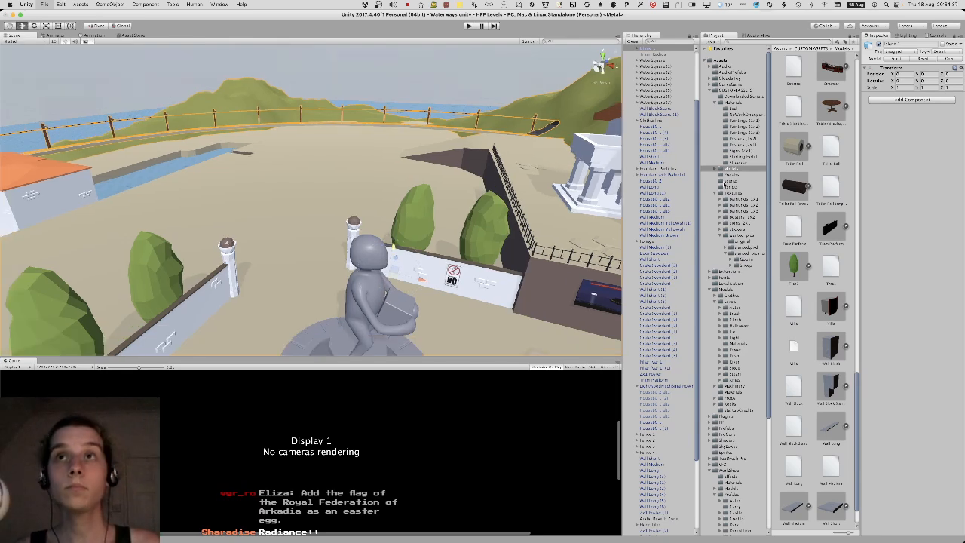
pyautogui.press('super+s')
# Launch Blender again and open the recent file Narrow Alleyway 1.blend.
pyautogui.press('super+Tab')
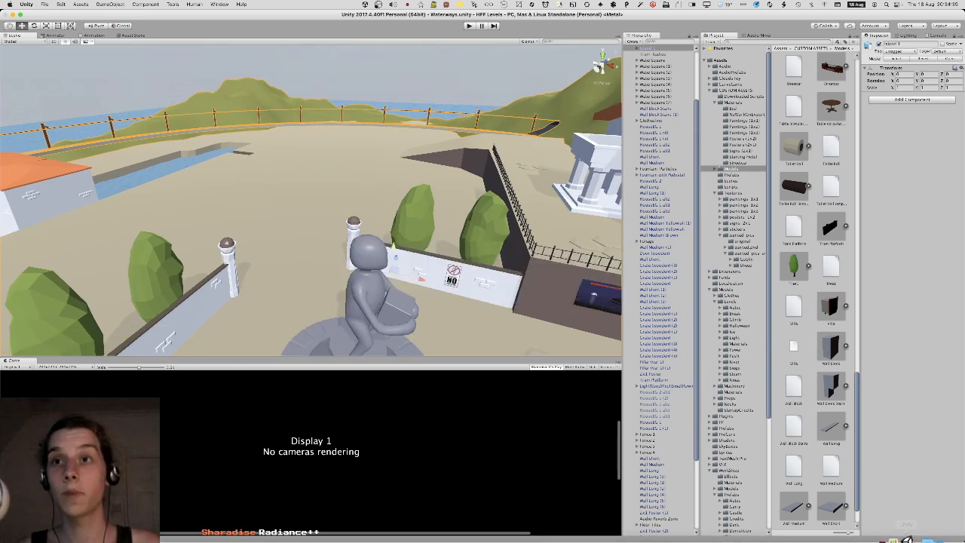
pyautogui.moveTo(844, 520)
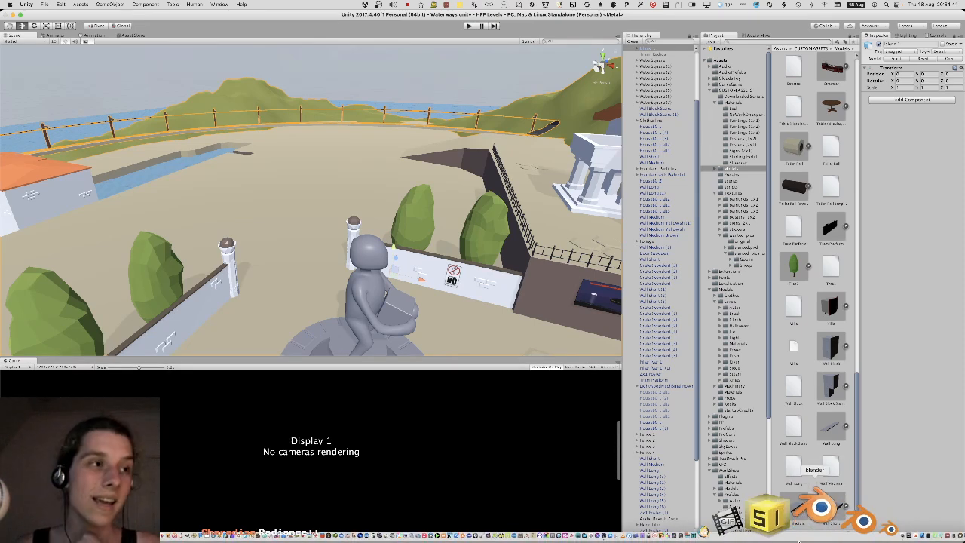
pyautogui.click(801, 537)
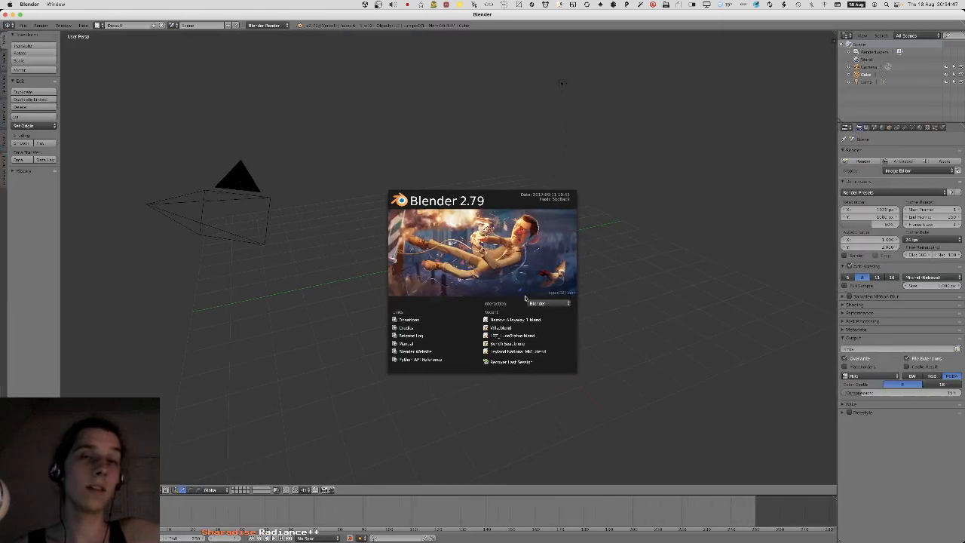
pyautogui.click(546, 321)
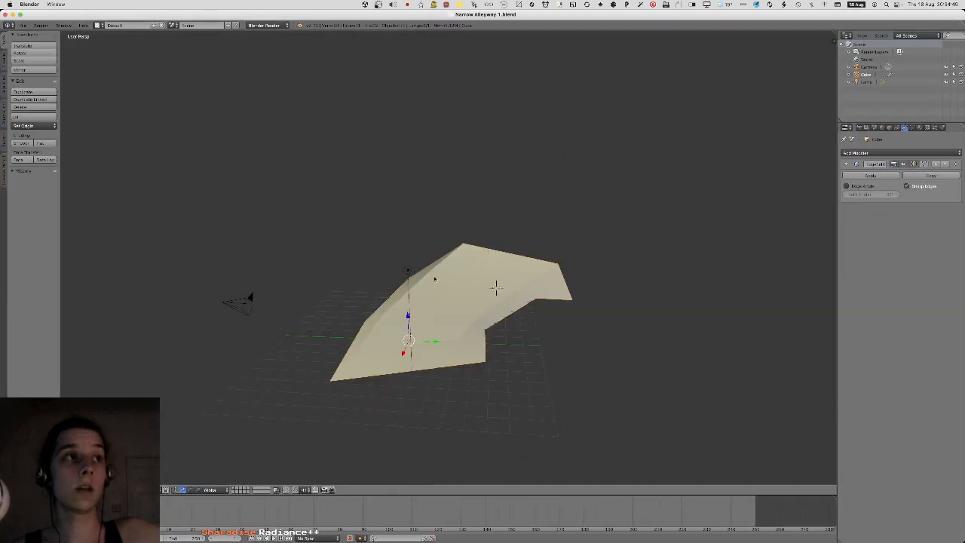
# Export the terrain piece as FBX, and select the Tram Platform model in Unity's Models folder.
pyautogui.click(24, 25)
pyautogui.moveTo(68, 168)
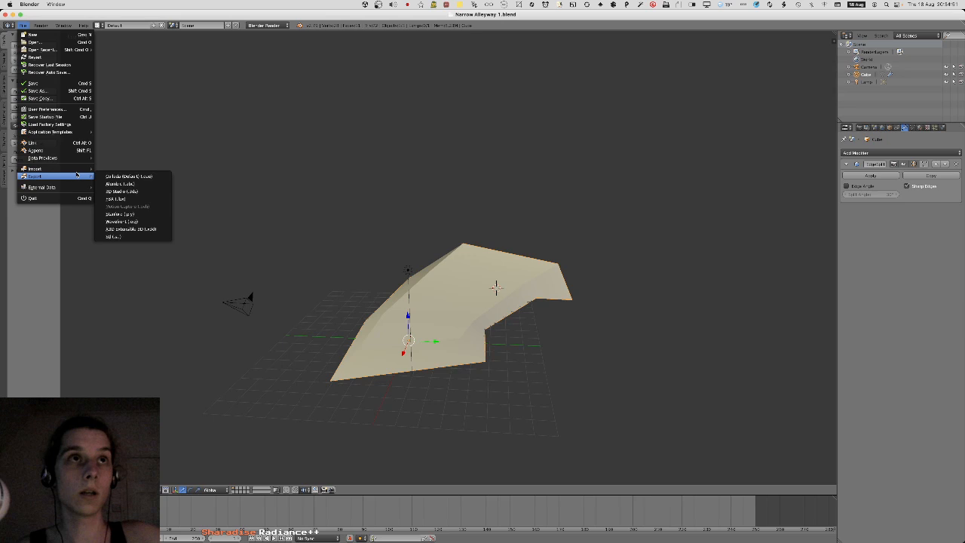
pyautogui.click(136, 197)
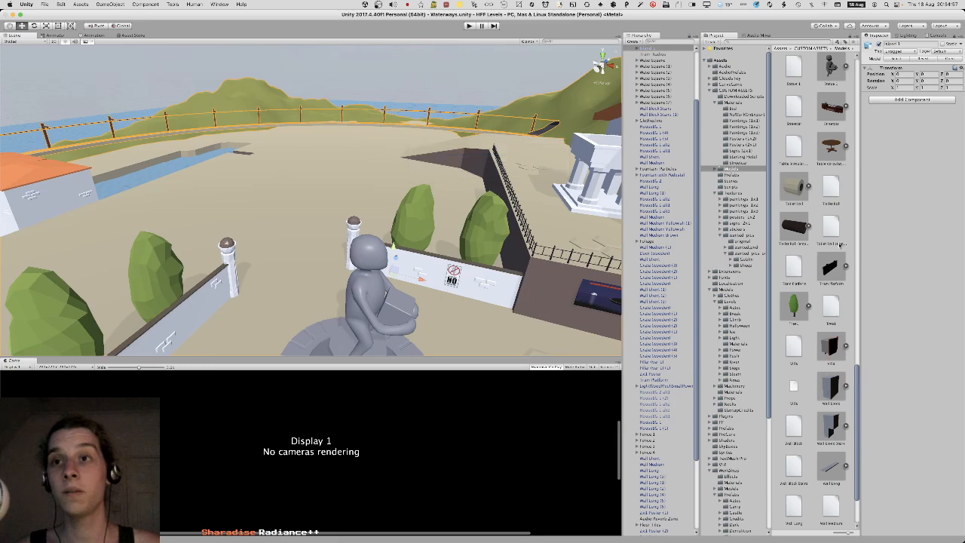
pyautogui.click(837, 272)
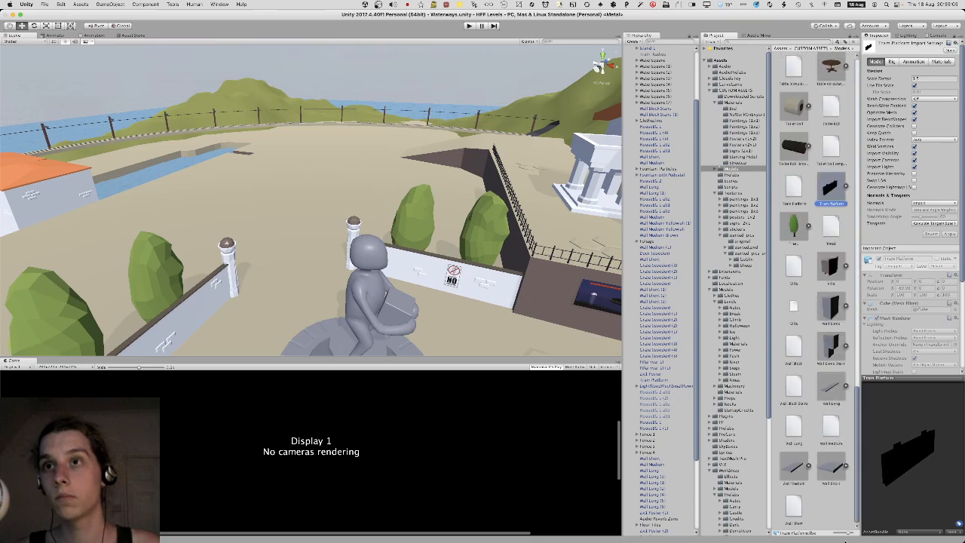
# Relaunch Blender, reopen the recent file Narrow Alleyway 1.blend and bring up the Save As dialog.
pyautogui.moveTo(747, 537)
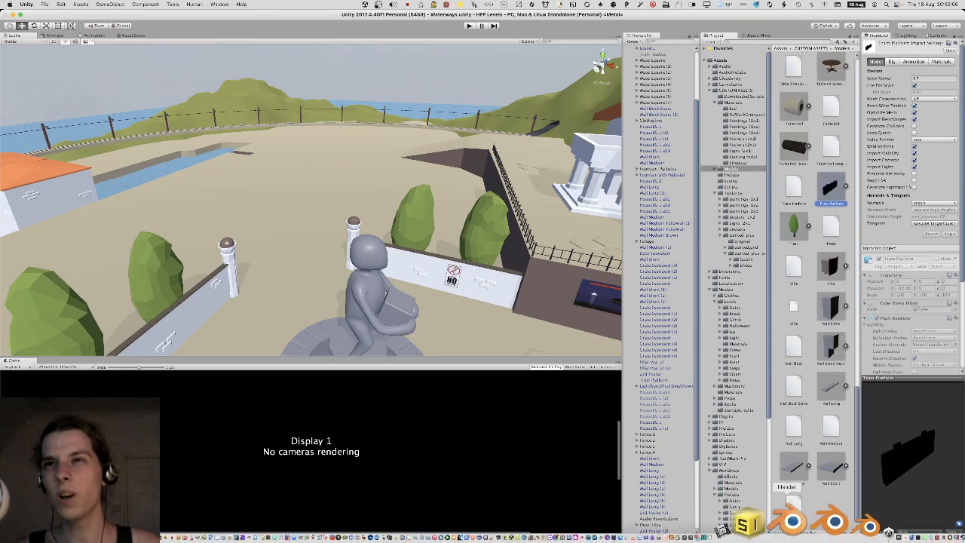
pyautogui.click(806, 519)
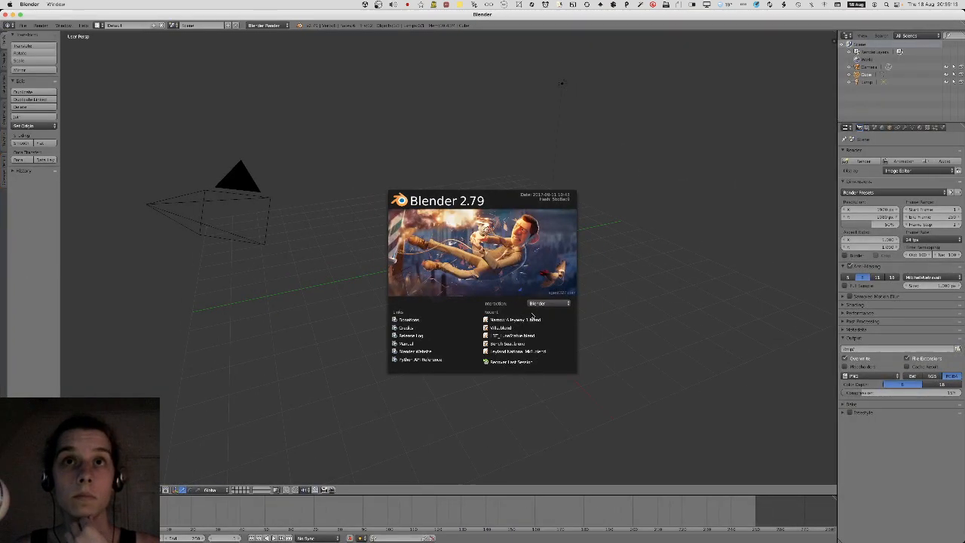
pyautogui.click(528, 317)
pyautogui.click(23, 25)
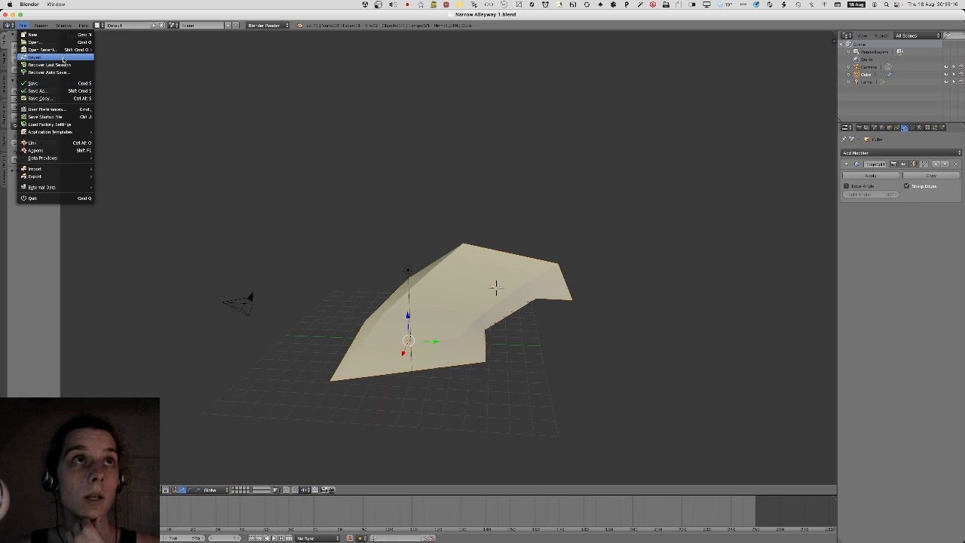
pyautogui.click(63, 92)
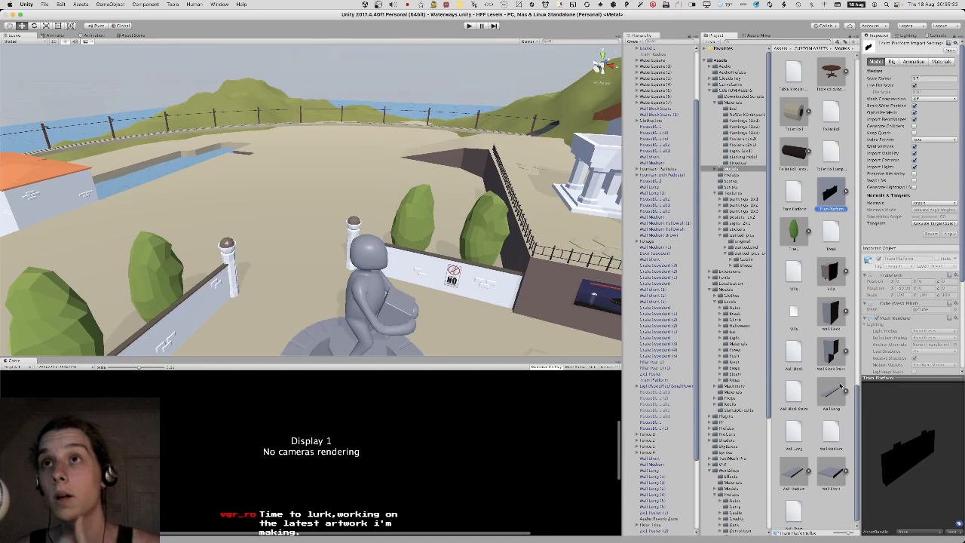
# Look through the Models folder for the exported Narrow Alleyway 1 files.
pyautogui.scroll(5, 821, 358)
pyautogui.scroll(12, 821, 357)
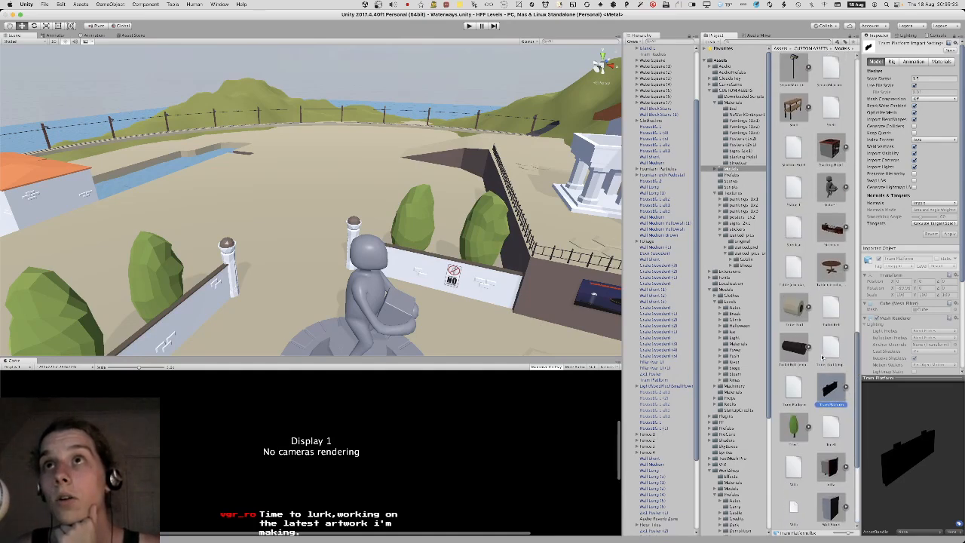
pyautogui.scroll(8, 821, 357)
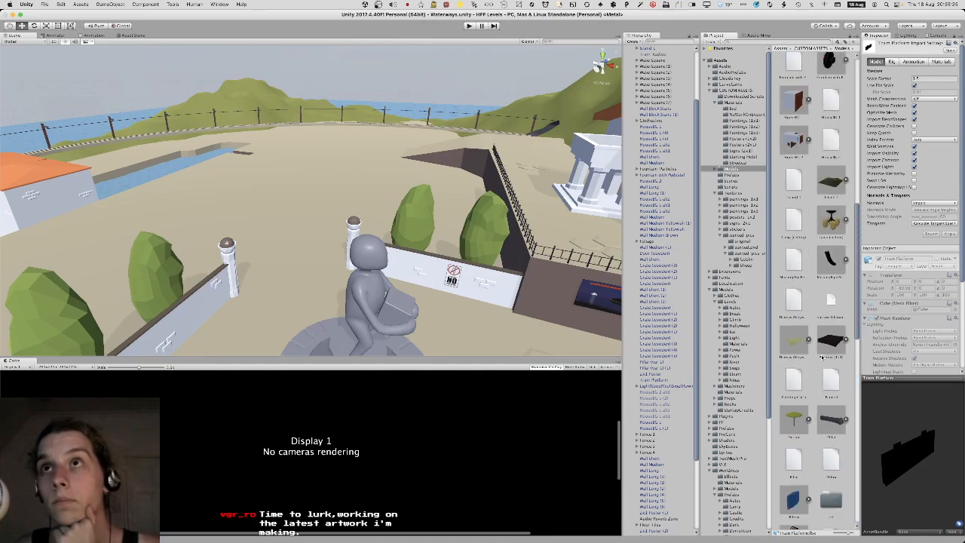
pyautogui.scroll(2, 822, 357)
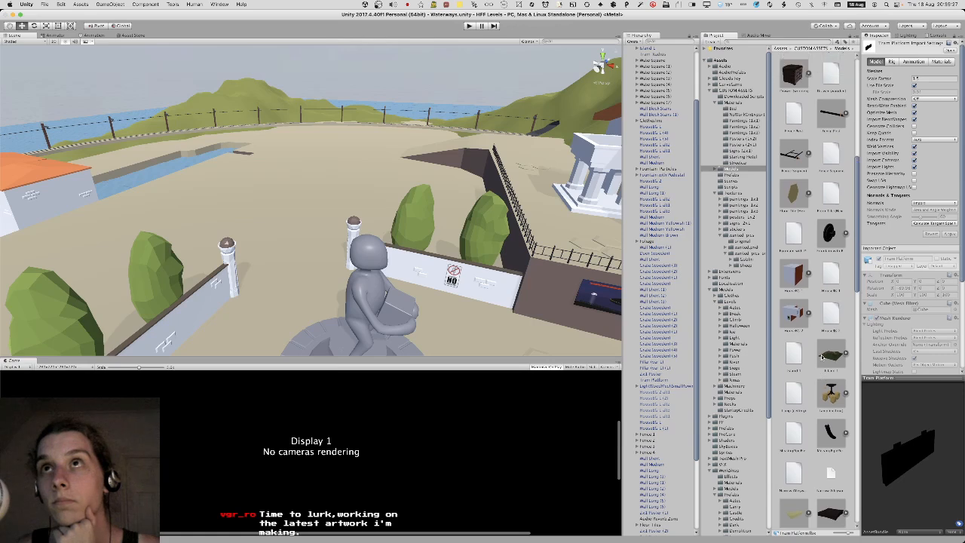
pyautogui.scroll(7, 821, 358)
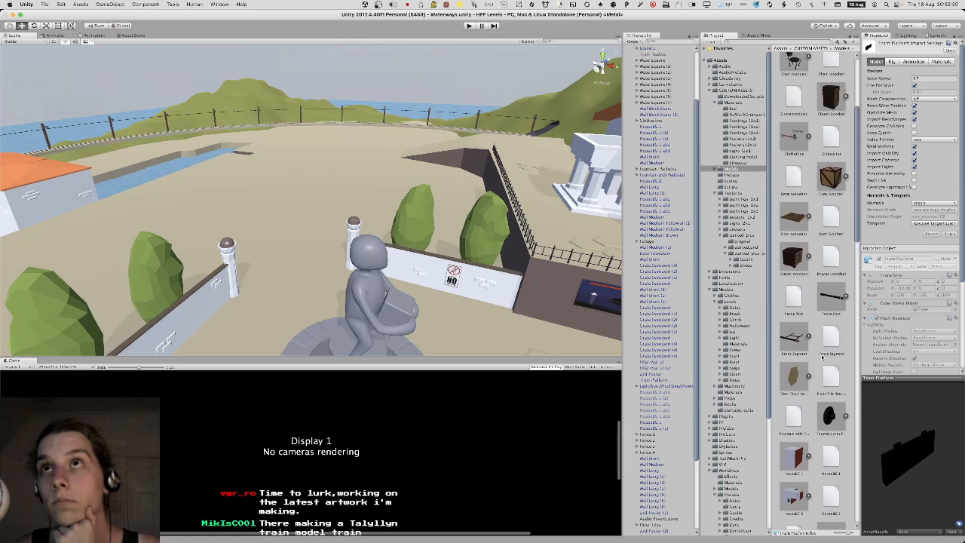
pyautogui.scroll(4, 821, 358)
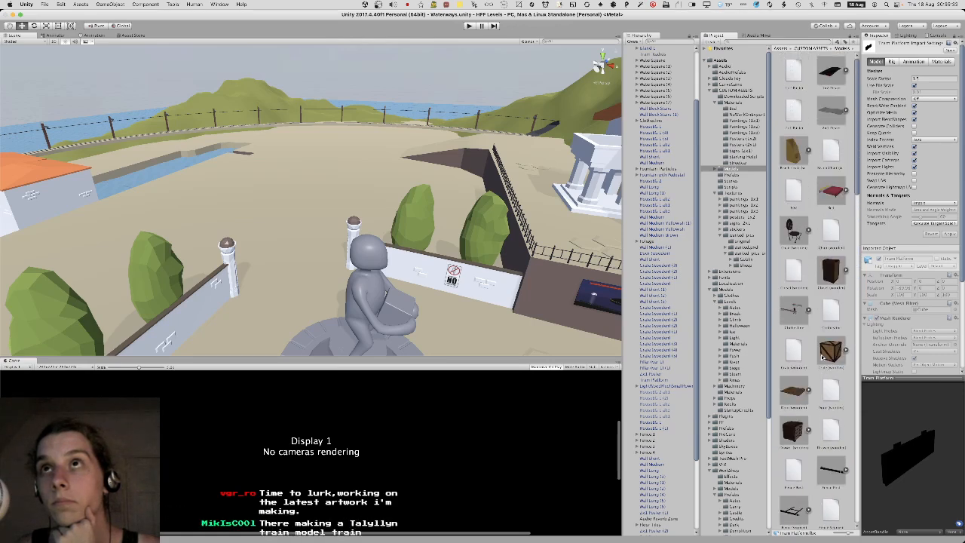
pyautogui.scroll(-10, 807, 332)
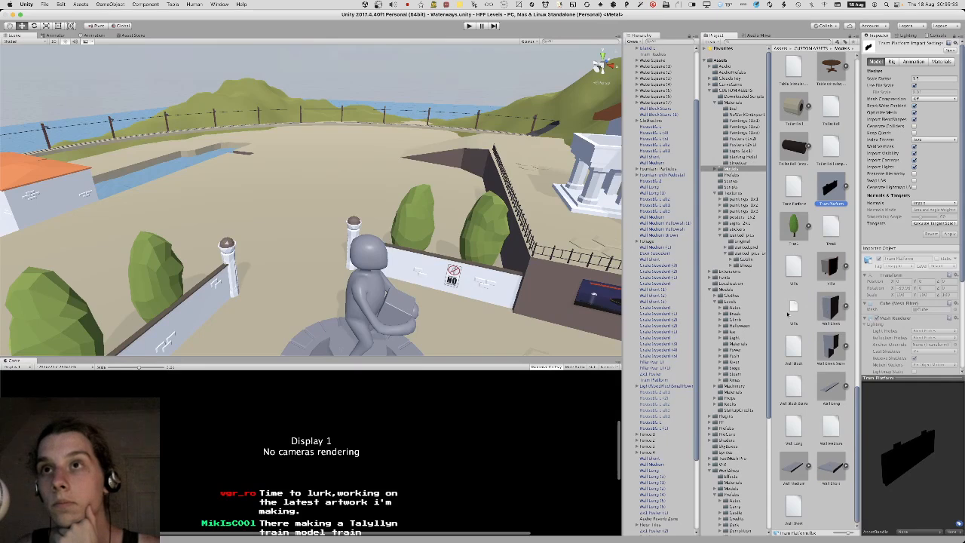
pyautogui.click(788, 302)
pyautogui.click(822, 315)
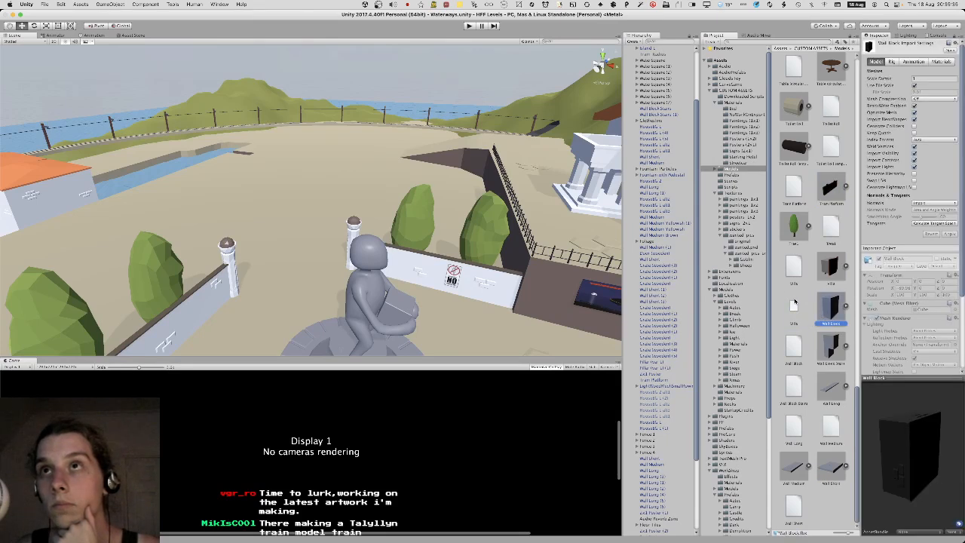
pyautogui.scroll(3, 813, 303)
pyautogui.scroll(3, 806, 296)
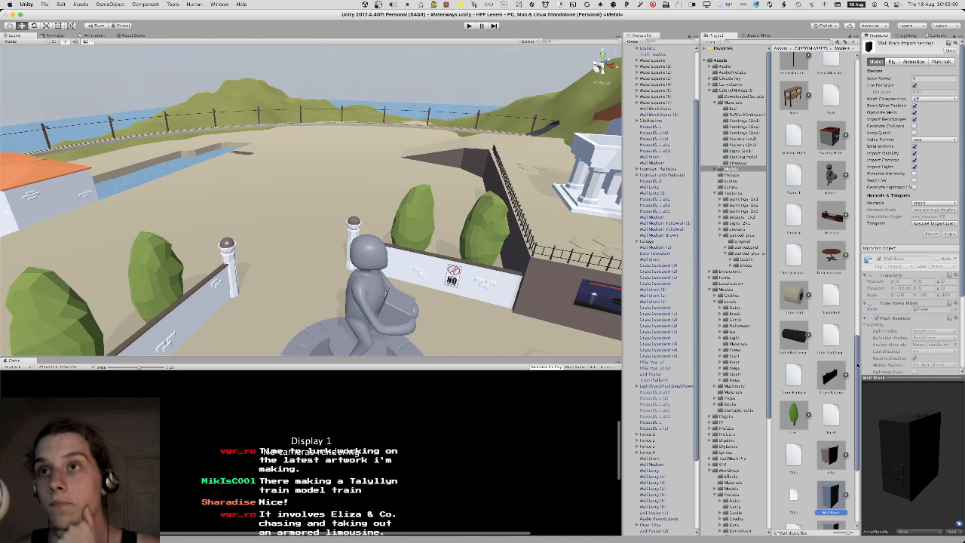
pyautogui.scroll(5, 863, 364)
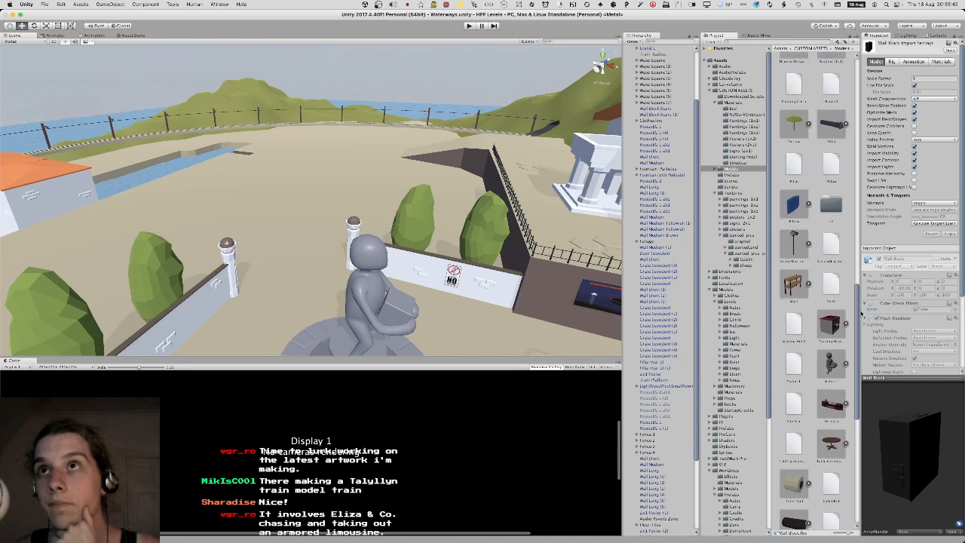
pyautogui.scroll(3, 862, 301)
pyautogui.scroll(1, 860, 283)
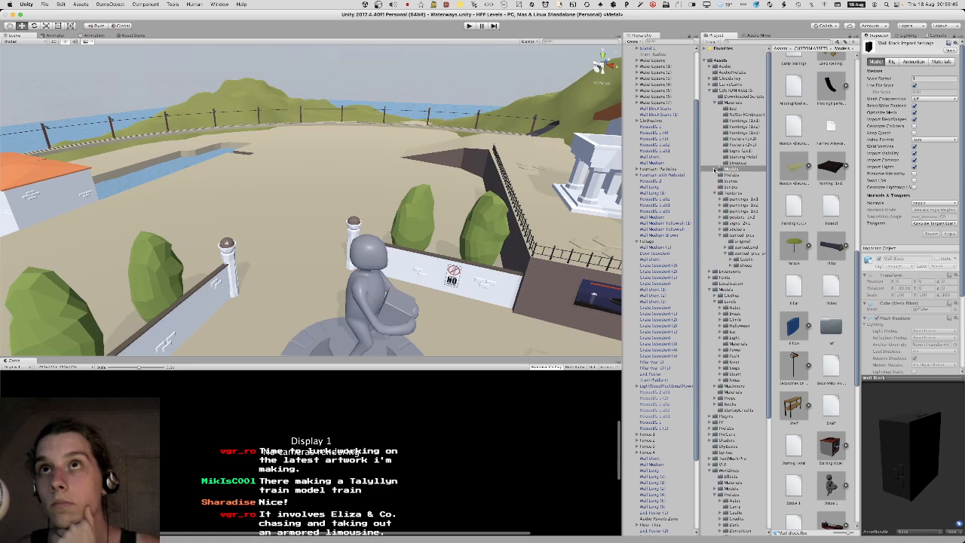
# Reveal the Models folder in Finder, delete the backup file Narrow Alleyway 1.blend1 and return to Unity.
pyautogui.click(715, 169)
pyautogui.rightClick(726, 169)
pyautogui.click(737, 181)
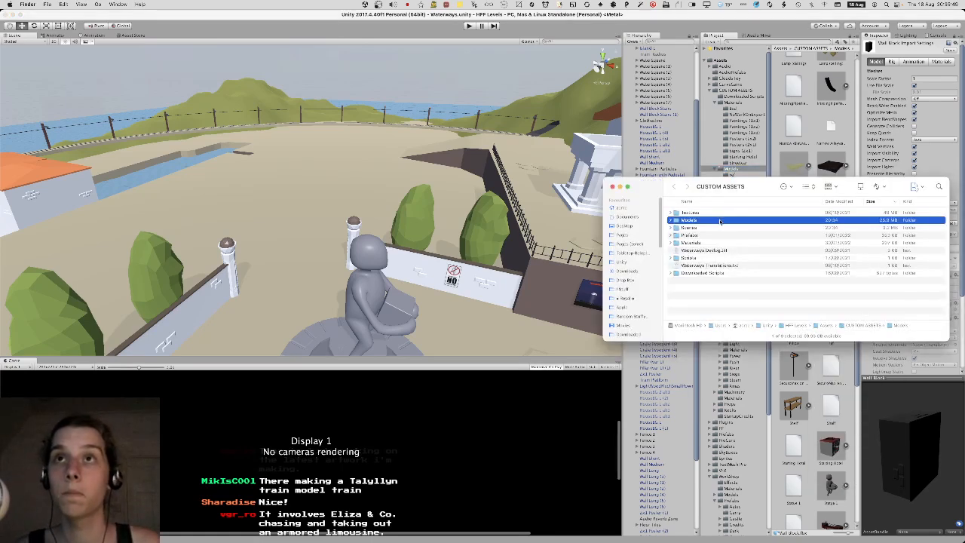
pyautogui.doubleClick(720, 220)
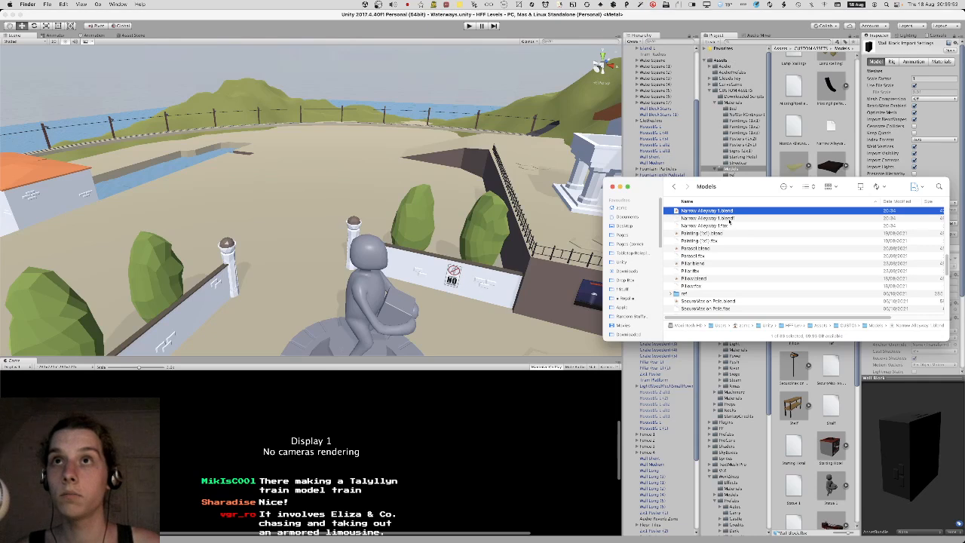
pyautogui.scroll(2, 728, 221)
pyautogui.click(731, 246)
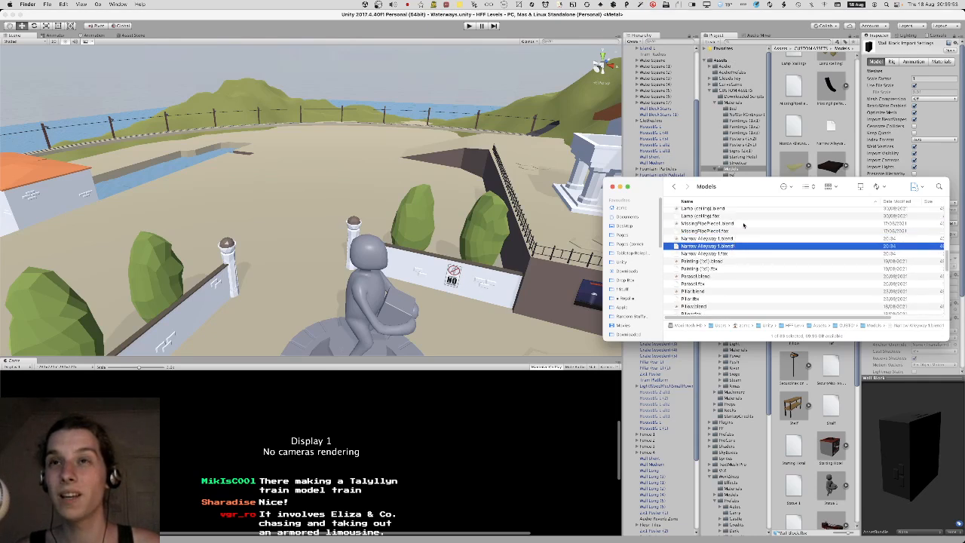
pyautogui.press('super+BackSpace')
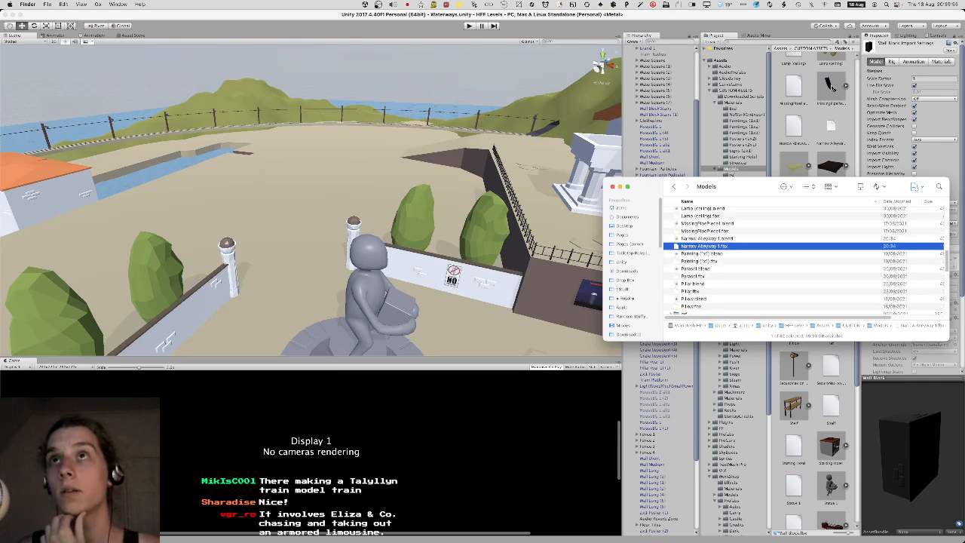
pyautogui.click(829, 124)
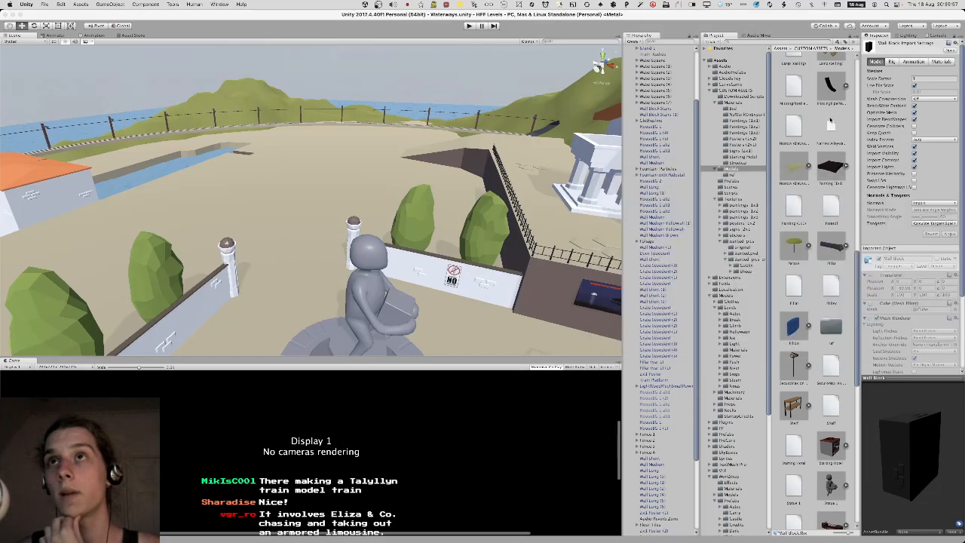
# Select the Narrow Alleyway 1 model and try to place it on the sand in the Waterways scene.
pyautogui.click(830, 123)
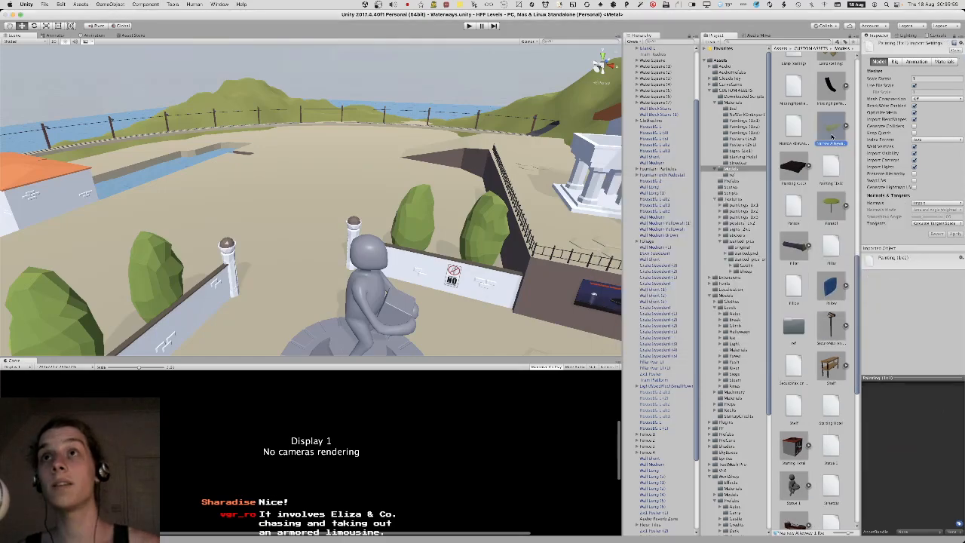
pyautogui.press('Down')
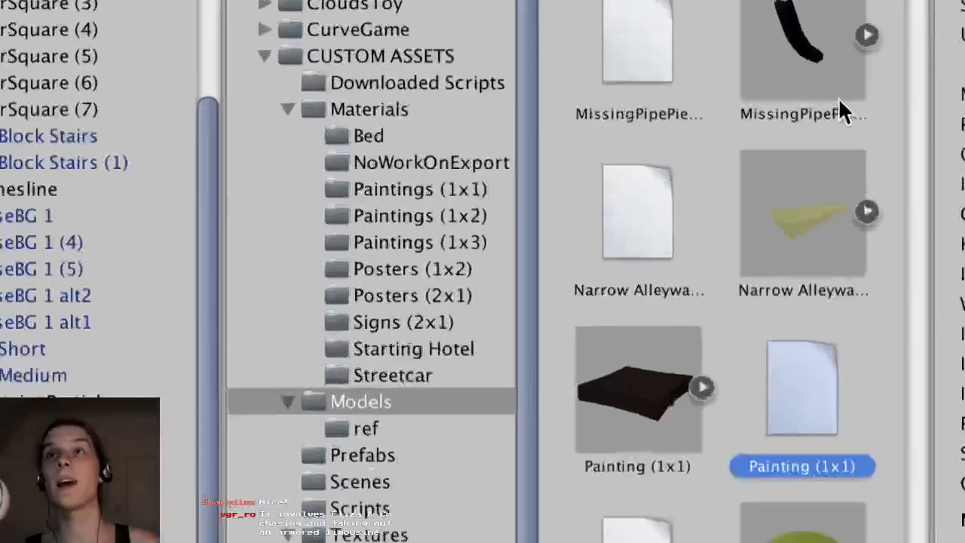
pyautogui.click(799, 215)
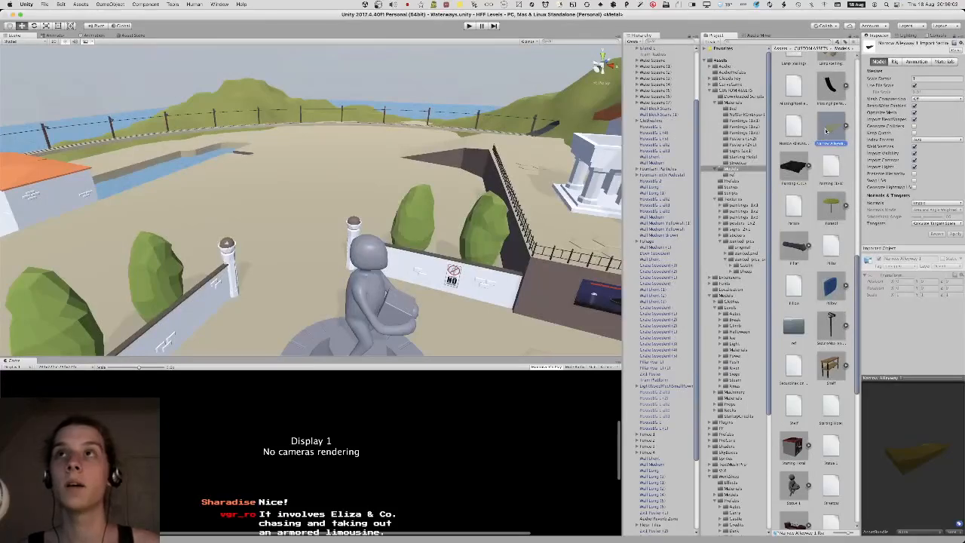
pyautogui.moveTo(826, 130); pyautogui.dragTo(267, 197)
pyautogui.press('Escape')
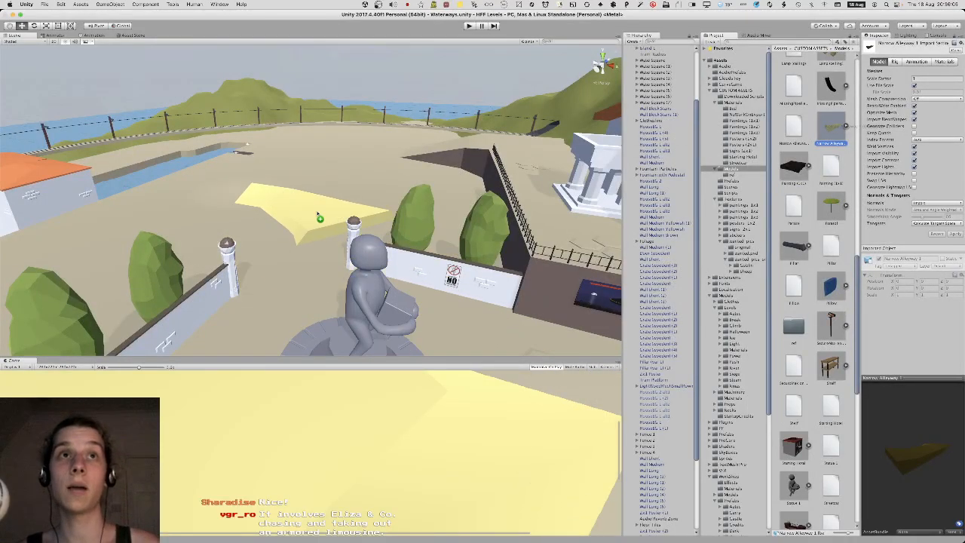
# Launch Blender and open the recent file Narrow Alleyway 1.blend.
pyautogui.moveTo(814, 538)
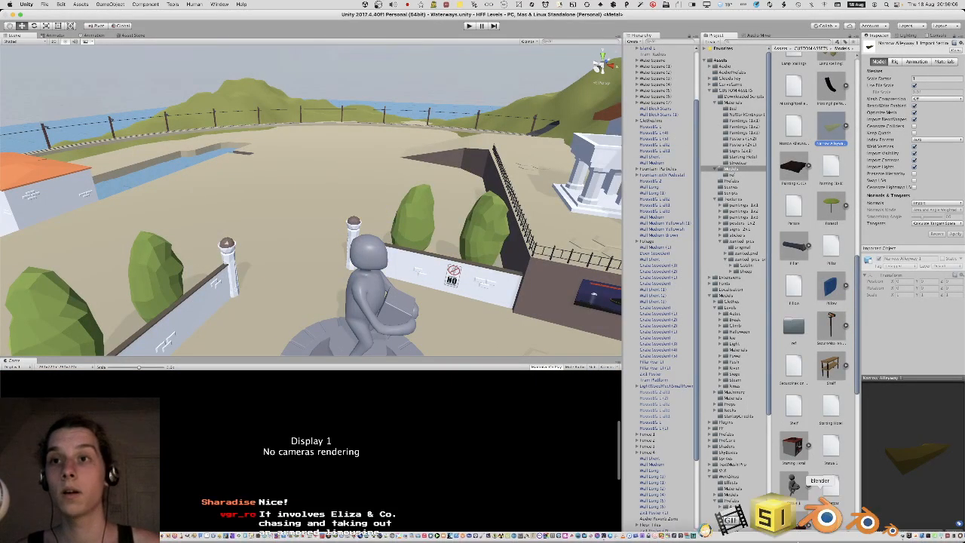
pyautogui.click(802, 534)
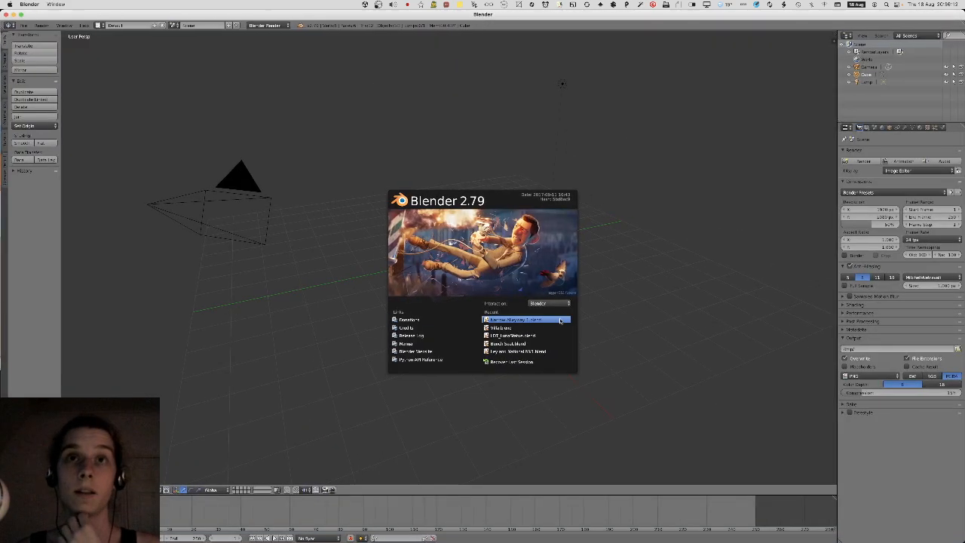
pyautogui.click(556, 321)
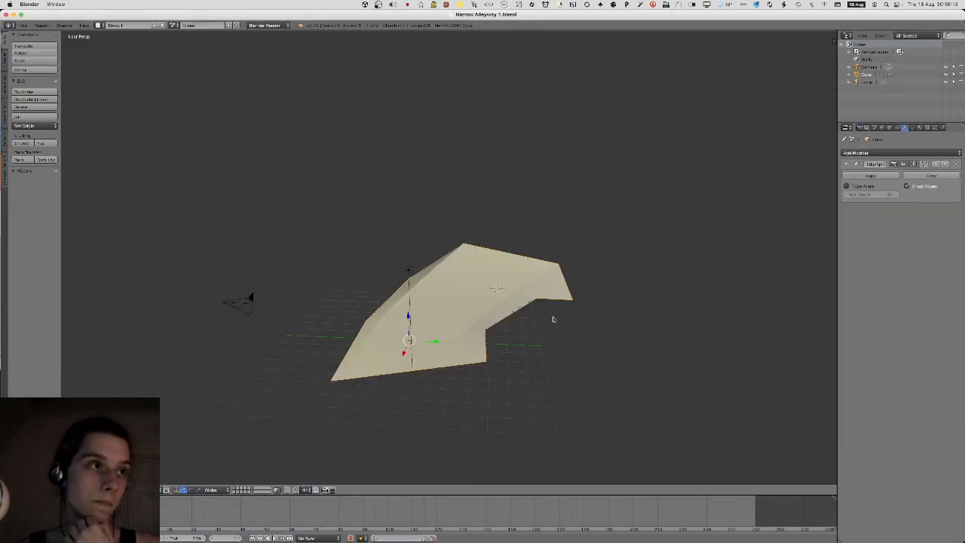
# Delete the lamp and the camera, keeping only the terrain mesh in the Blender scene.
pyautogui.scroll(2, 547, 318)
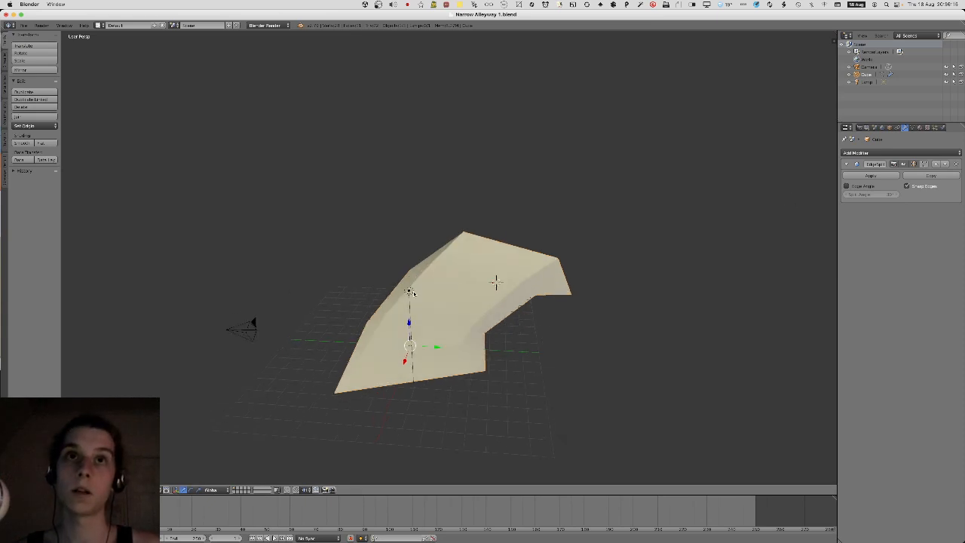
pyautogui.scroll(-3, 410, 289)
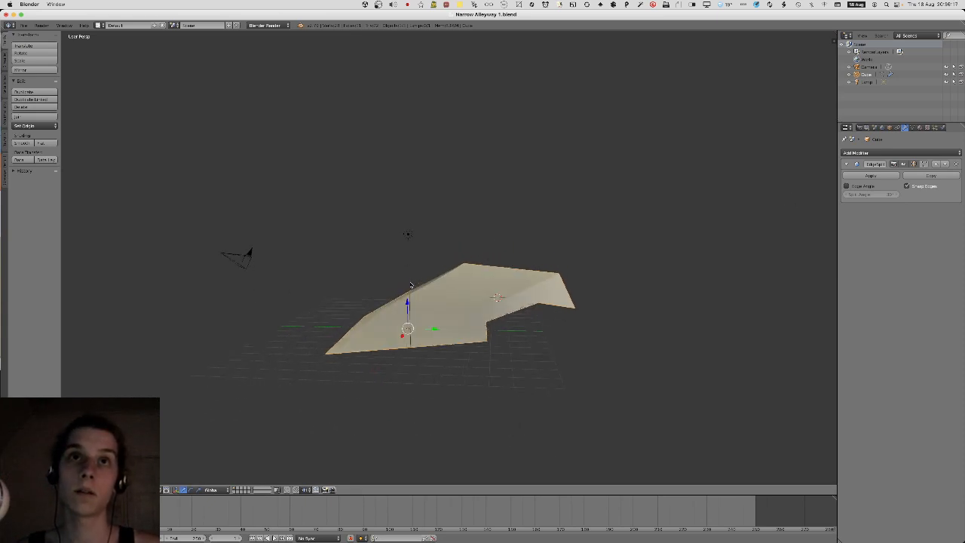
pyautogui.rightClick(407, 233)
pyautogui.keyDown('shift'); pyautogui.rightClick(224, 257); pyautogui.keyUp('shift')
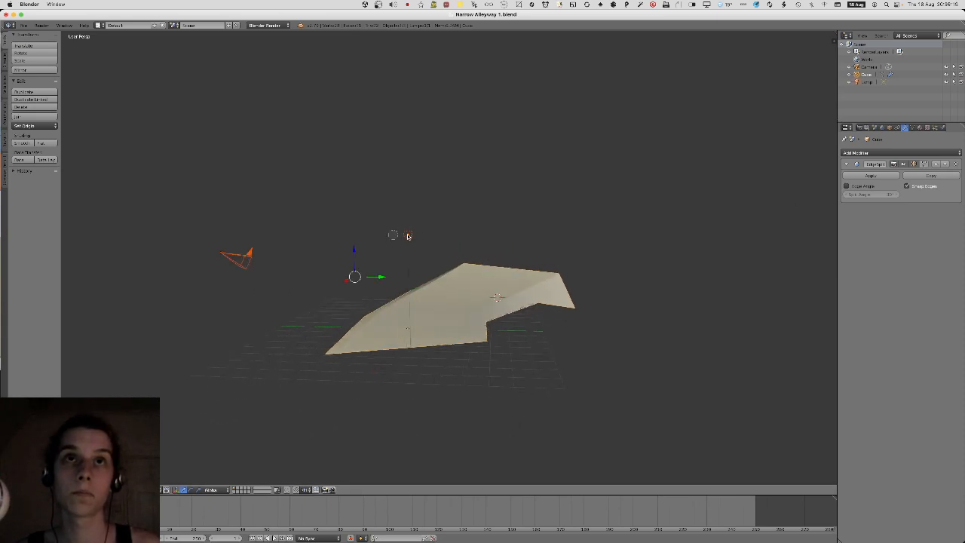
pyautogui.press('a')
pyautogui.rightClick(407, 233)
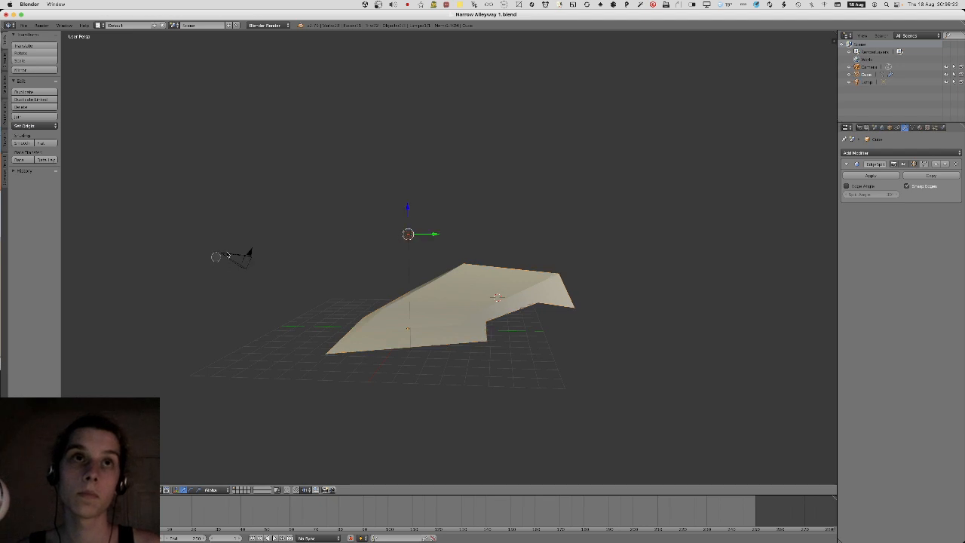
pyautogui.keyDown('shift'); pyautogui.rightClick(234, 255); pyautogui.keyUp('shift')
pyautogui.press('Delete')
pyautogui.moveTo(372, 226); pyautogui.dragTo(370, 233, button='middle')
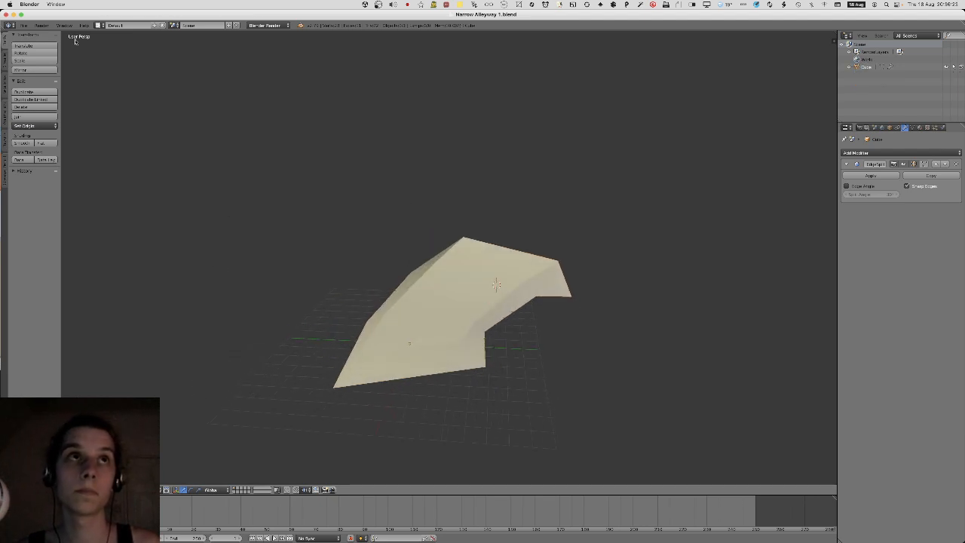
# Export the terrain mesh without camera and lamp as FBX and switch to Unity.
pyautogui.click(27, 29)
pyautogui.moveTo(73, 176)
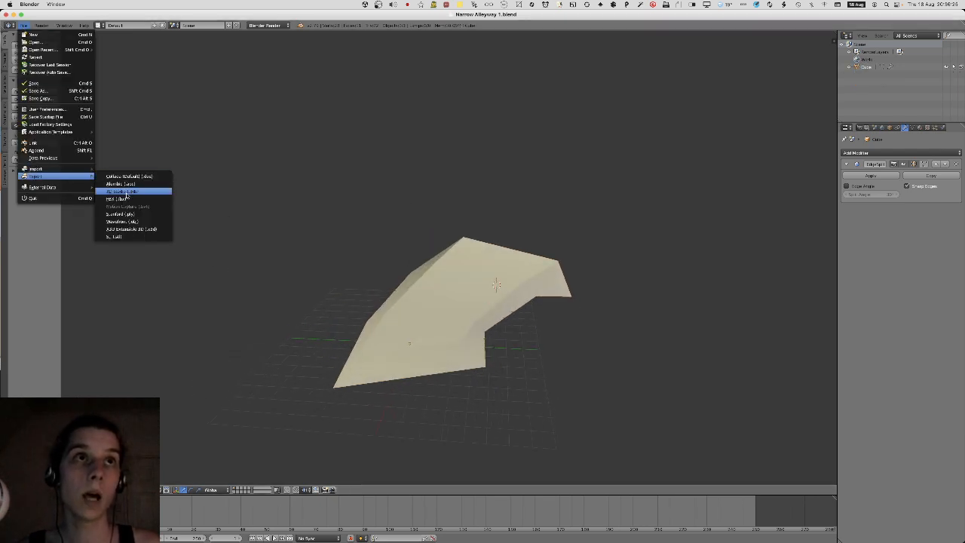
pyautogui.click(120, 194)
pyautogui.doubleClick(122, 201)
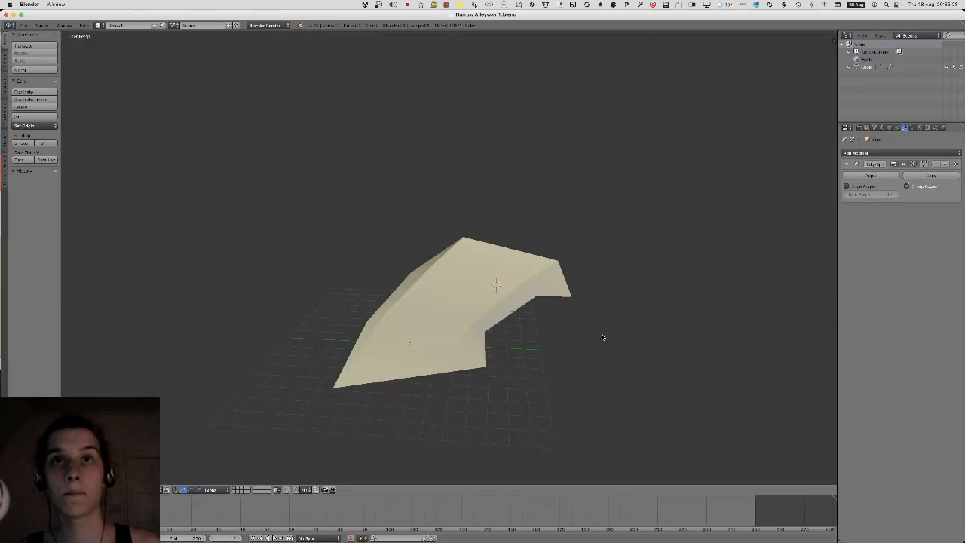
pyautogui.press('super+Tab')
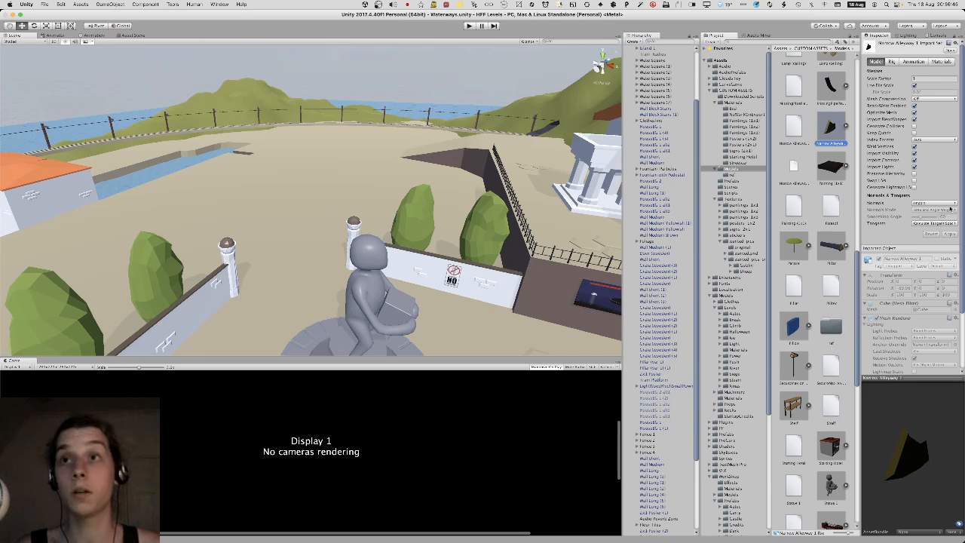
# Place the Narrow Alleyway 1 model in the scene near the two pillars, rotating and shifting it across the sand.
pyautogui.moveTo(823, 131); pyautogui.dragTo(270, 255)
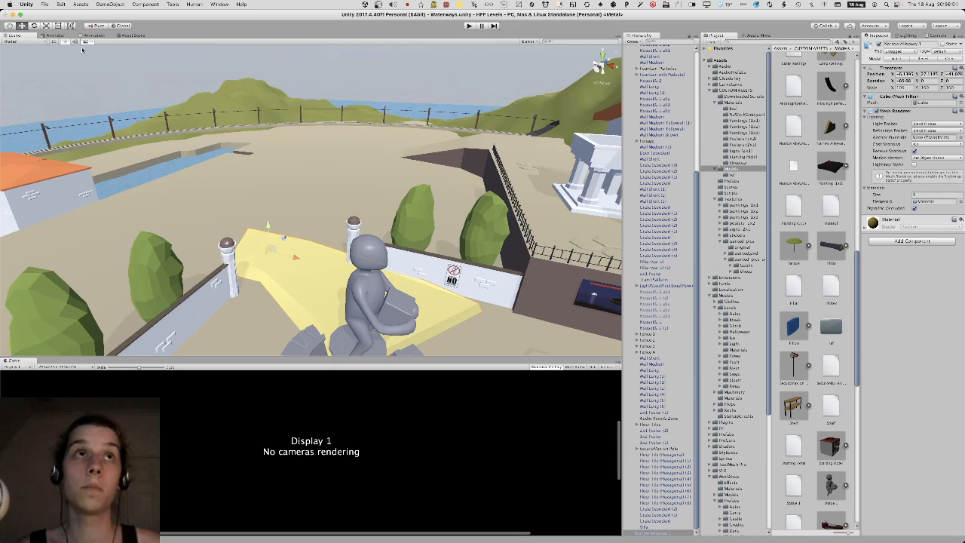
pyautogui.click(34, 26)
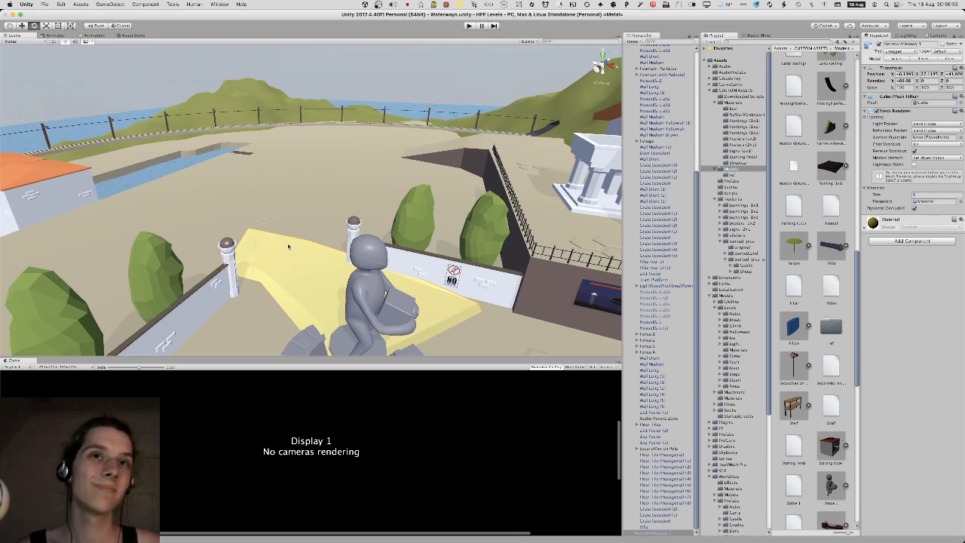
pyautogui.moveTo(280, 273); pyautogui.dragTo(400, 226)
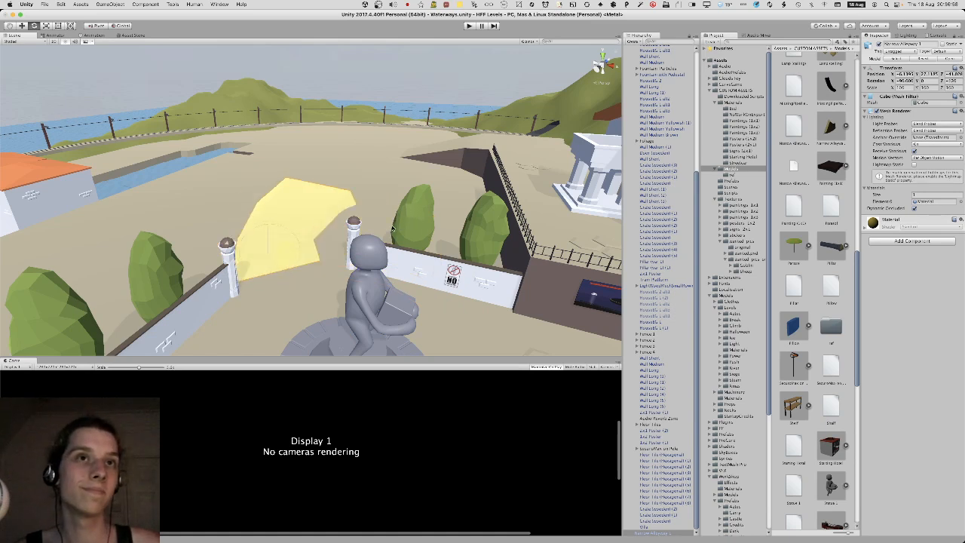
pyautogui.click(22, 26)
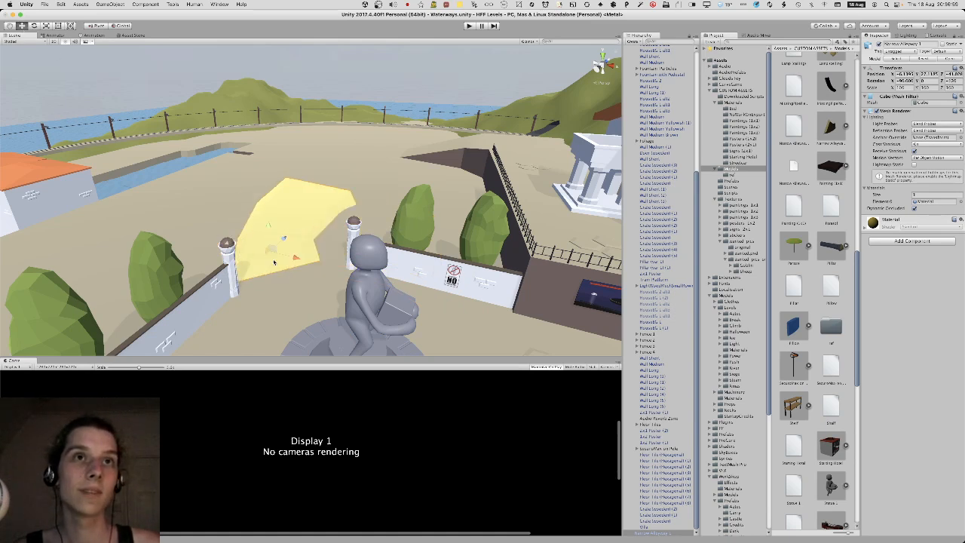
pyautogui.moveTo(275, 261); pyautogui.dragTo(285, 263)
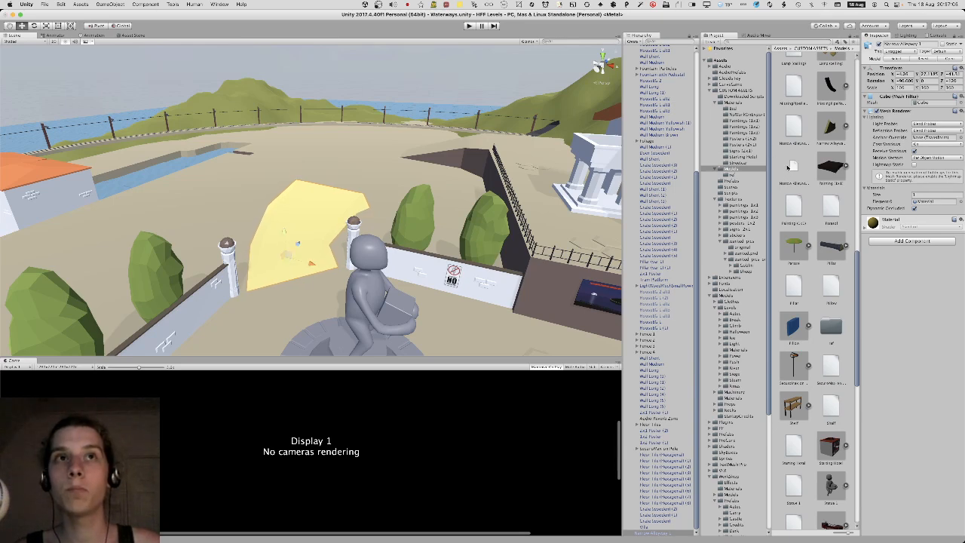
# Enlarge the Narrow Alleyway 1 model by changing its import scale factor and applying the import settings.
pyautogui.press('w')
pyautogui.moveTo(289, 184); pyautogui.dragTo(292, 172, button='right')
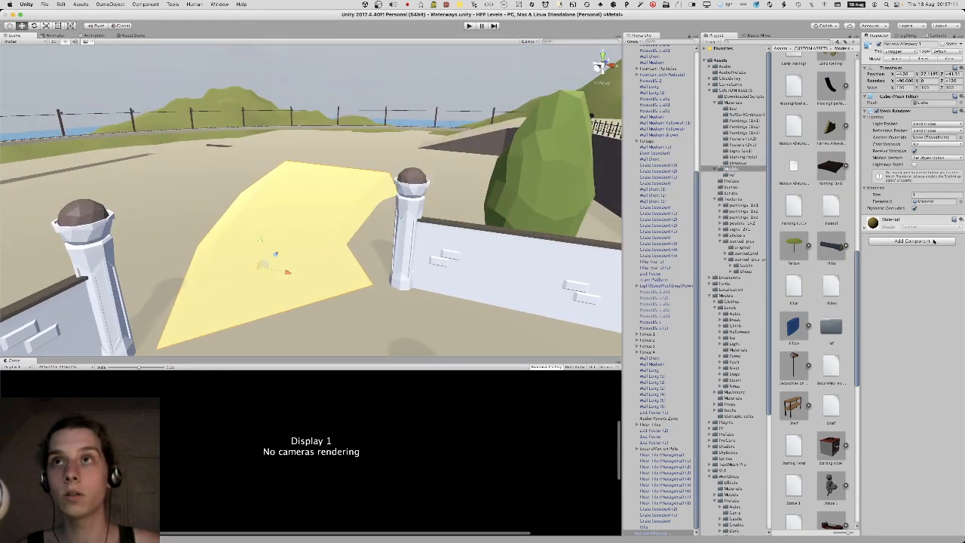
pyautogui.scroll(6, 822, 98)
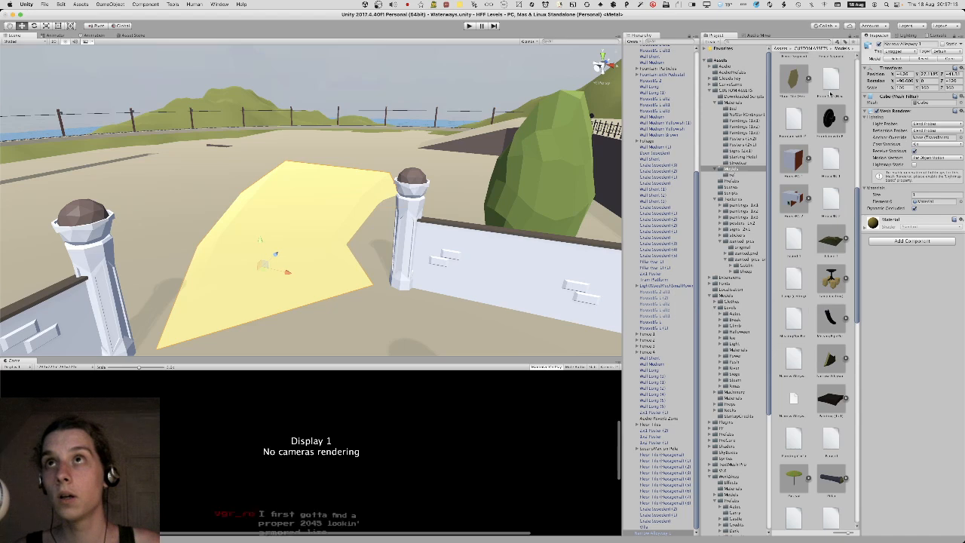
pyautogui.scroll(3, 807, 122)
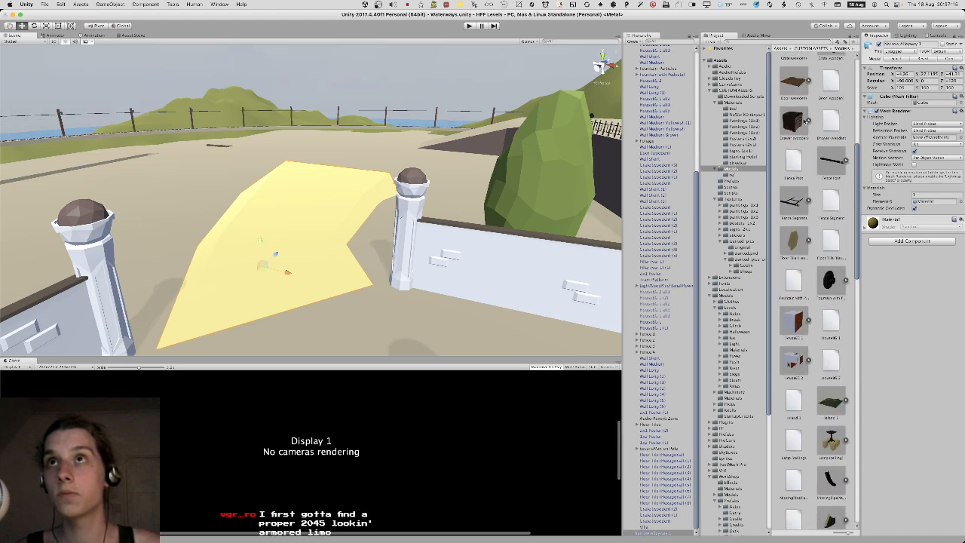
pyautogui.scroll(-8, 808, 135)
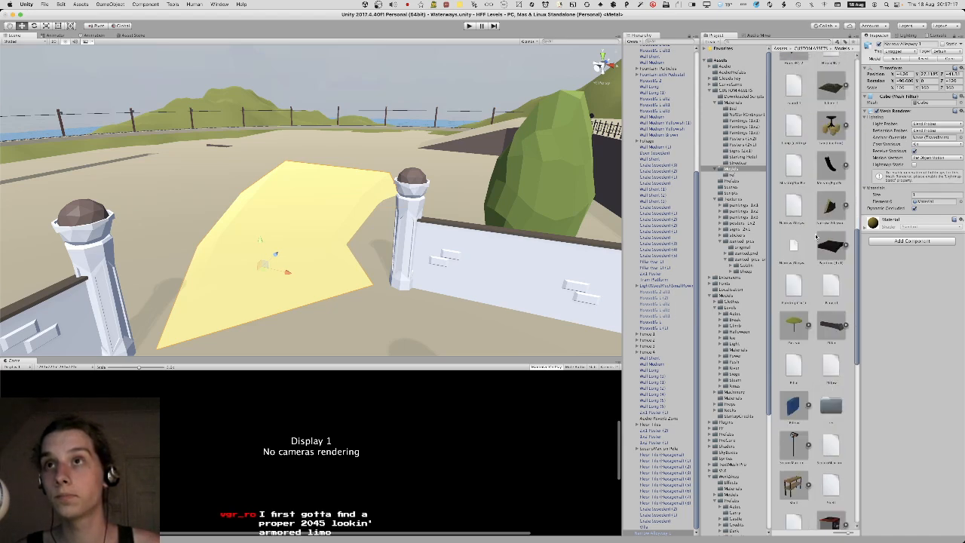
pyautogui.click(832, 224)
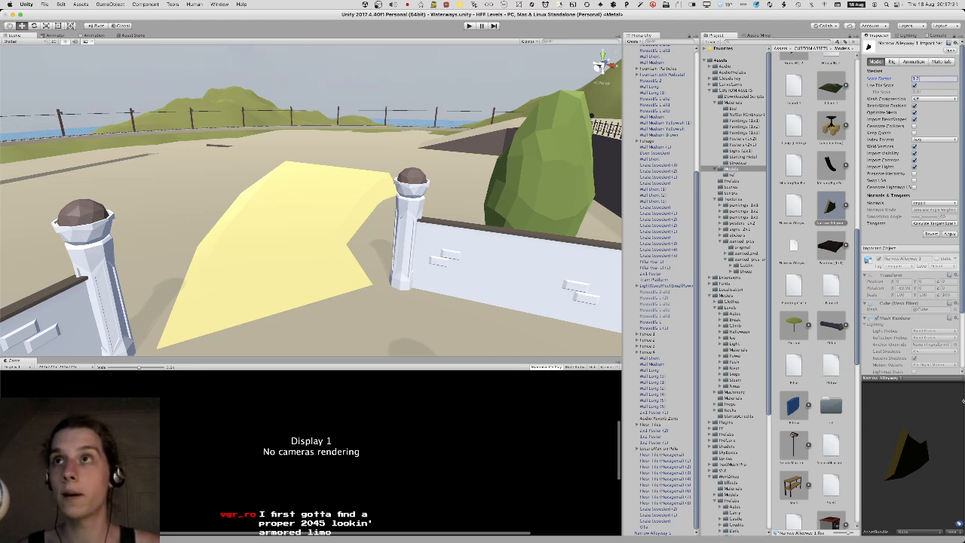
pyautogui.click(947, 234)
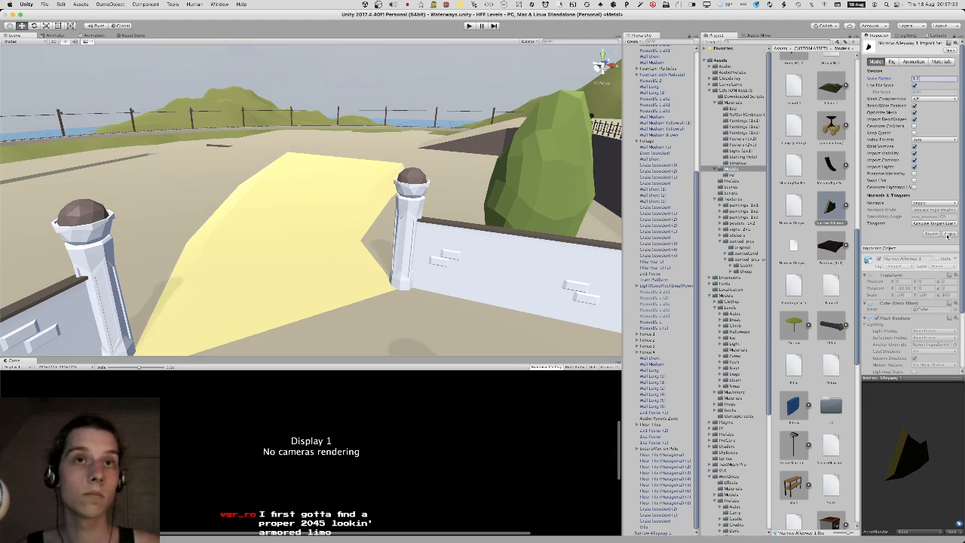
# Find the sand ground's first material, assign it to the Narrow Alleyway 1 model, and switch to Blender.
pyautogui.moveTo(361, 170); pyautogui.dragTo(315, 223, button='right')
pyautogui.click(341, 187)
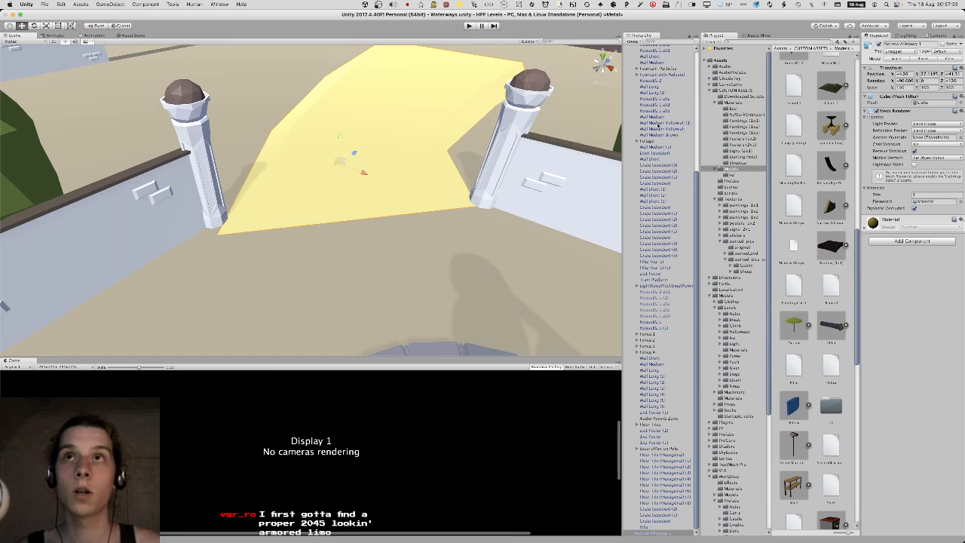
pyautogui.click(504, 218)
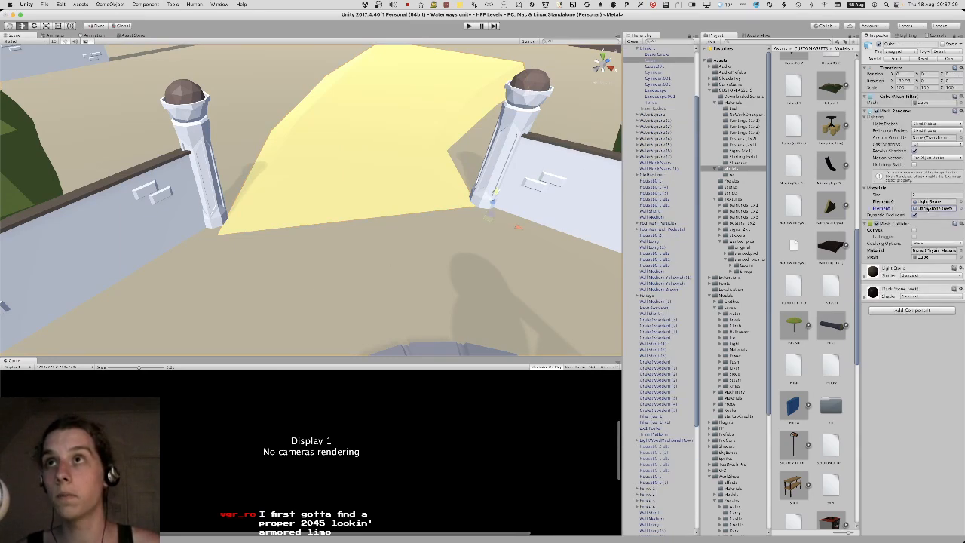
pyautogui.click(925, 202)
pyautogui.moveTo(830, 288); pyautogui.dragTo(348, 143)
pyautogui.moveTo(348, 144); pyautogui.dragTo(655, 218, button='right')
pyautogui.press('s')
pyautogui.press('super+Tab')
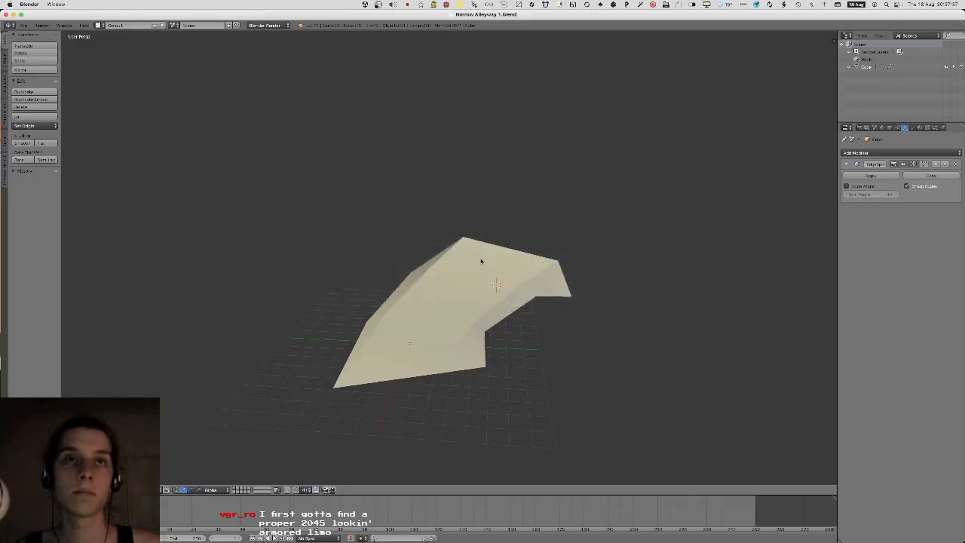
# Snap the 3D cursor to the terrain's outer side face in Edit Mode and add a cube there.
pyautogui.press('Tab')
pyautogui.keyDown('shift'); pyautogui.moveTo(409, 333); pyautogui.dragTo(420, 325, button='middle'); pyautogui.keyUp('shift')
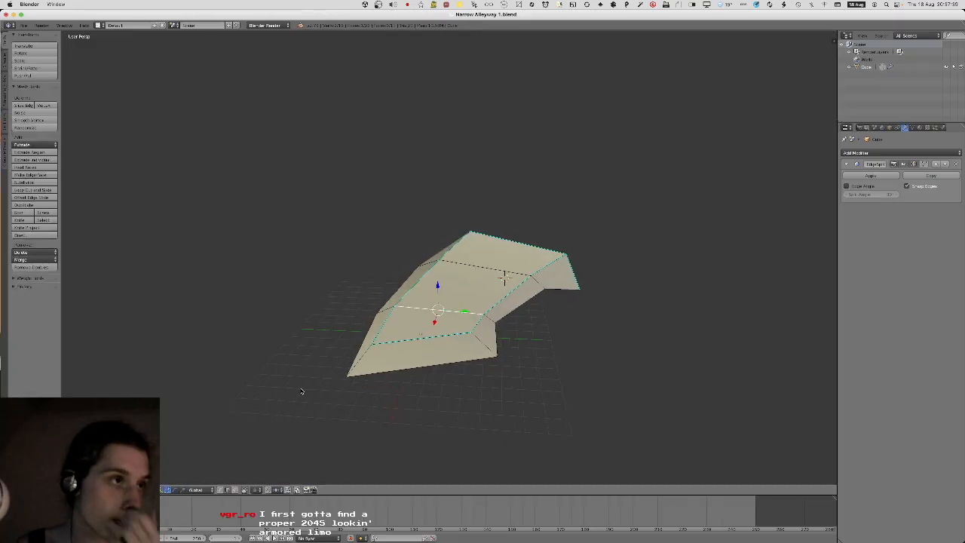
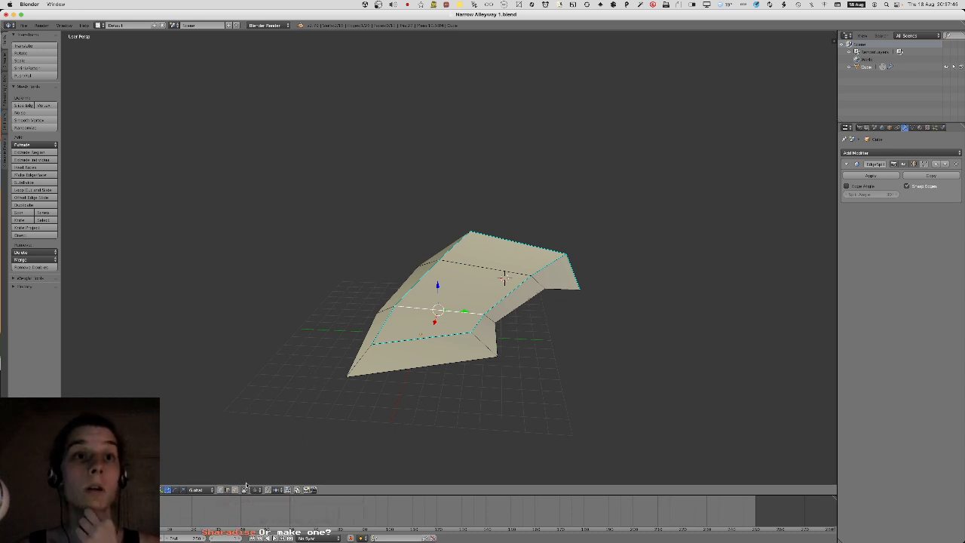
pyautogui.hotkey('shift', 's')
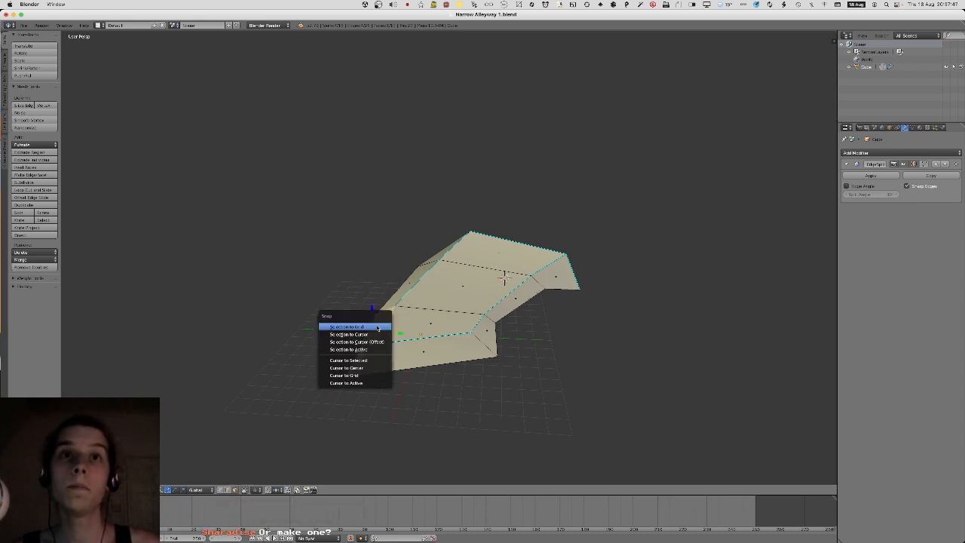
pyautogui.click(354, 360)
pyautogui.hotkey('shift', 'a')
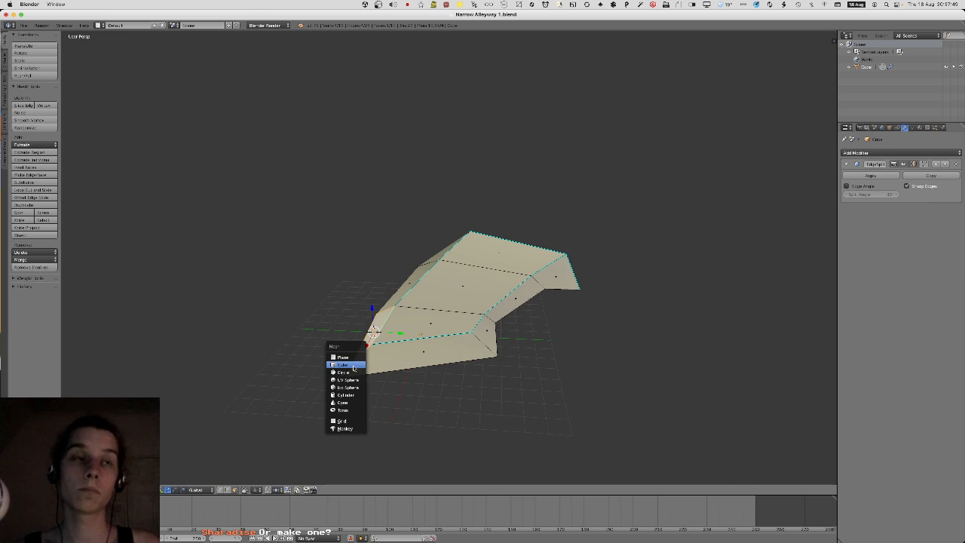
pyautogui.click(343, 365)
# Move the new cube horizontally and vertically so it stands directly against the terrain's outer edge.
pyautogui.moveTo(353, 367); pyautogui.dragTo(458, 282, button='middle')
pyautogui.press('g')
pyautogui.hotkey('shift', 'z')
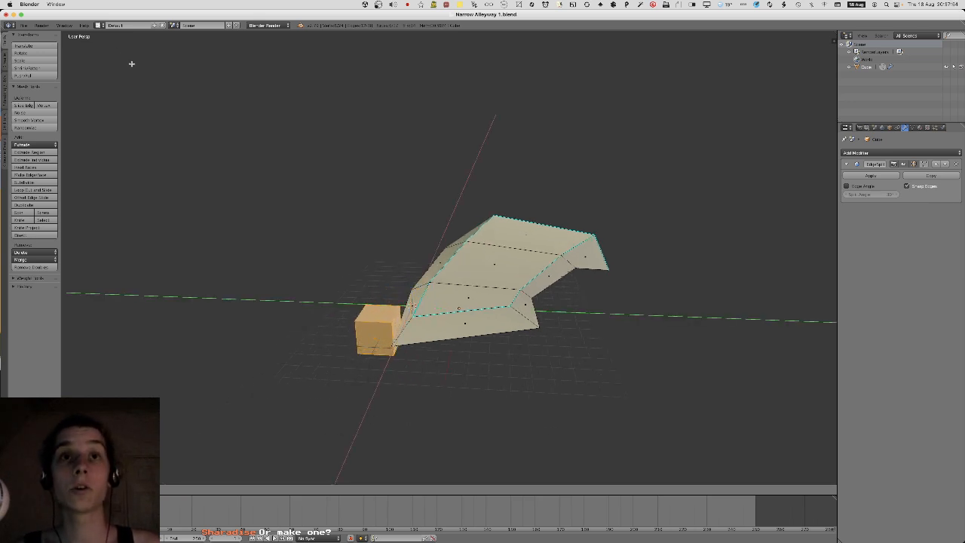
pyautogui.moveTo(127, 73); pyautogui.dragTo(314, 105, button='middle')
pyautogui.press('g')
pyautogui.press('z')
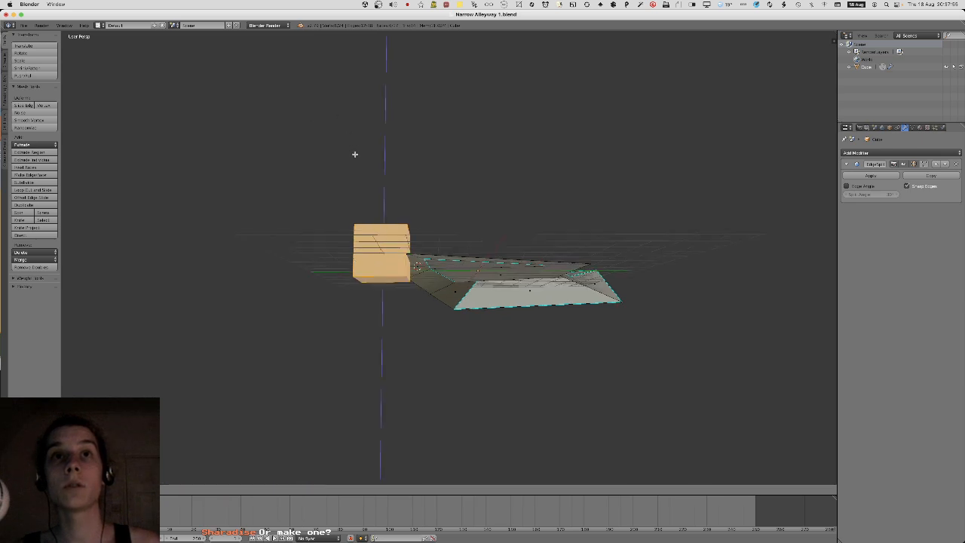
pyautogui.click(357, 135)
pyautogui.moveTo(357, 134); pyautogui.dragTo(341, 242, button='middle')
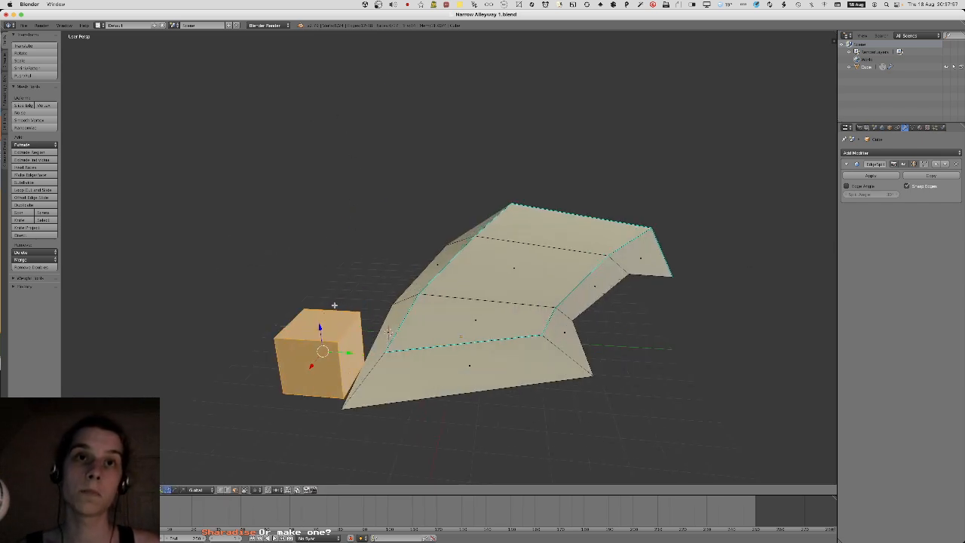
pyautogui.press('g')
pyautogui.hotkey('shift', 'z')
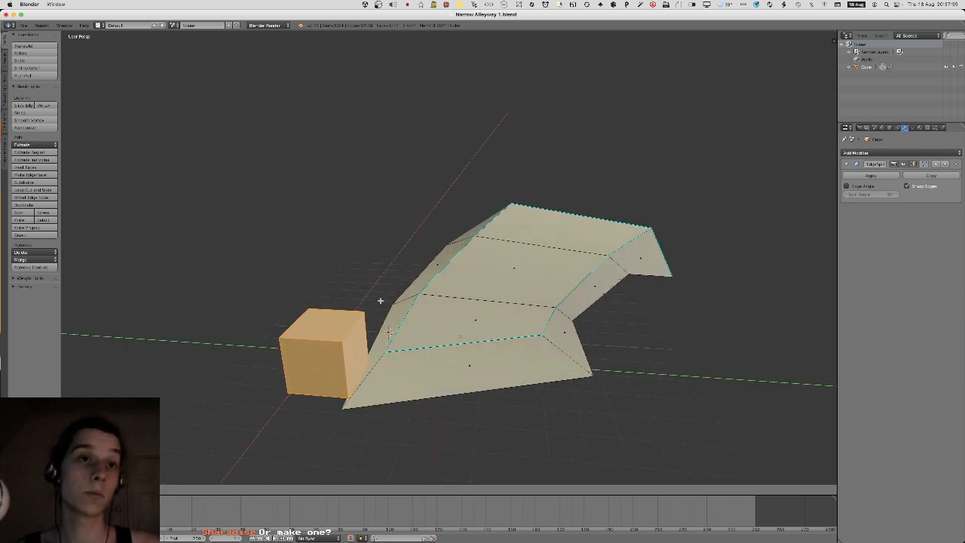
pyautogui.click(402, 290)
# Raise the cube's top and stretch its end face along the terrain to the first edge corner, adjusting the face's scale.
pyautogui.rightClick(360, 312)
pyautogui.moveTo(360, 312); pyautogui.dragTo(332, 317, button='middle')
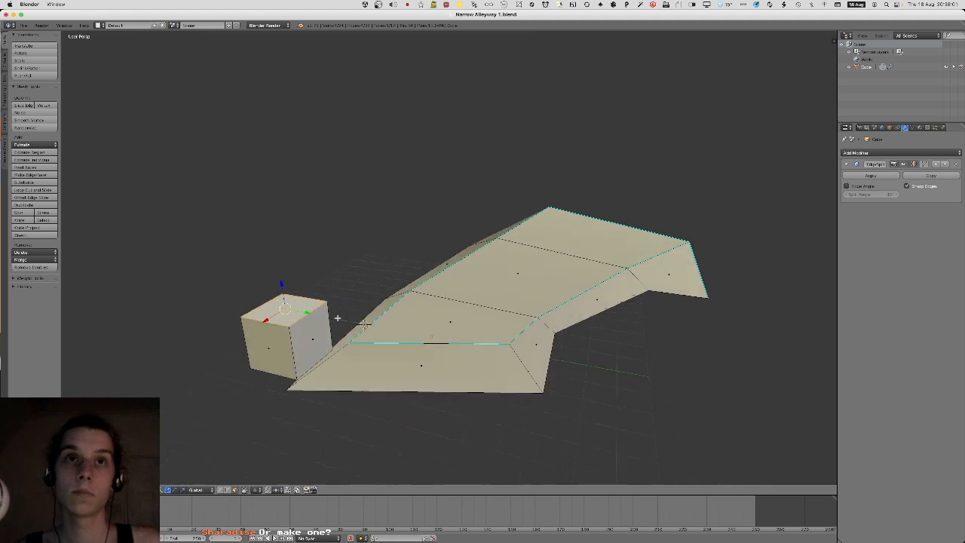
pyautogui.press('e')
pyautogui.click(317, 217)
pyautogui.moveTo(316, 218)
pyautogui.mouseDown(button='middle')
pyautogui.moveTo(298, 209)
pyautogui.moveTo(316, 237)
pyautogui.mouseUp(button='middle')
pyautogui.press('s')
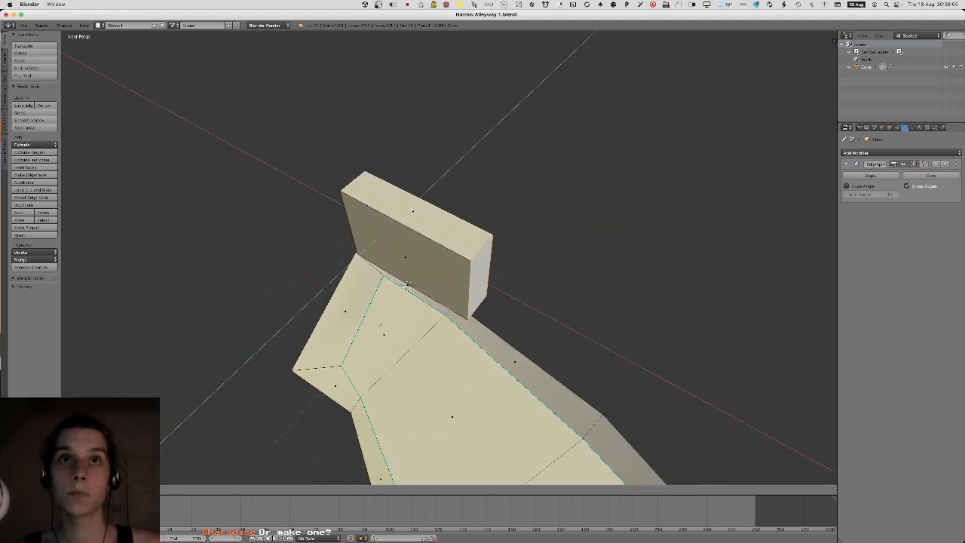
pyautogui.click(494, 247)
pyautogui.press('s')
pyautogui.click(567, 210)
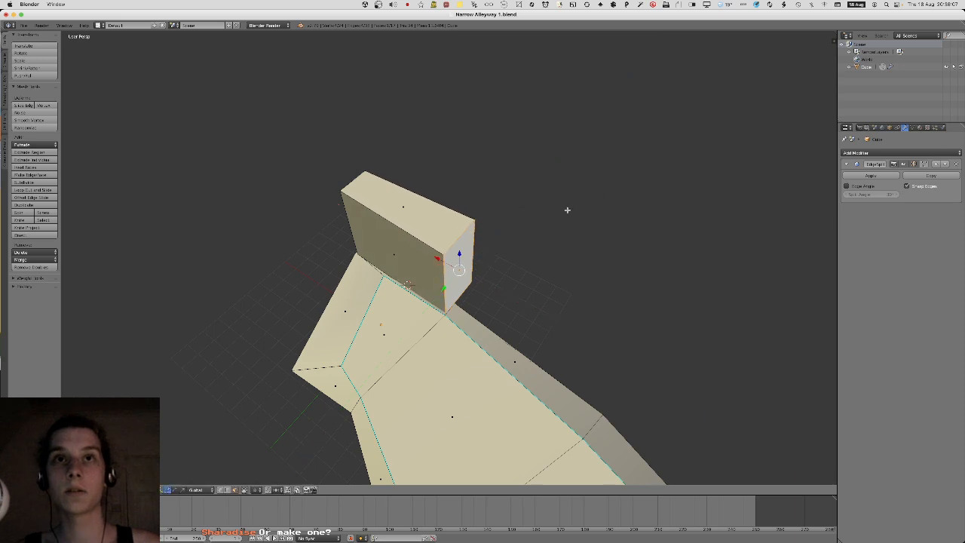
# Extrude a second wall segment horizontally to the terrain's next edge corner, rotating its end face about Z and scaling it.
pyautogui.press('e')
pyautogui.hotkey('shift', 'z')
pyautogui.click(618, 393)
pyautogui.keyDown('shift'); pyautogui.moveTo(618, 394); pyautogui.dragTo(550, 316, button='middle'); pyautogui.keyUp('shift')
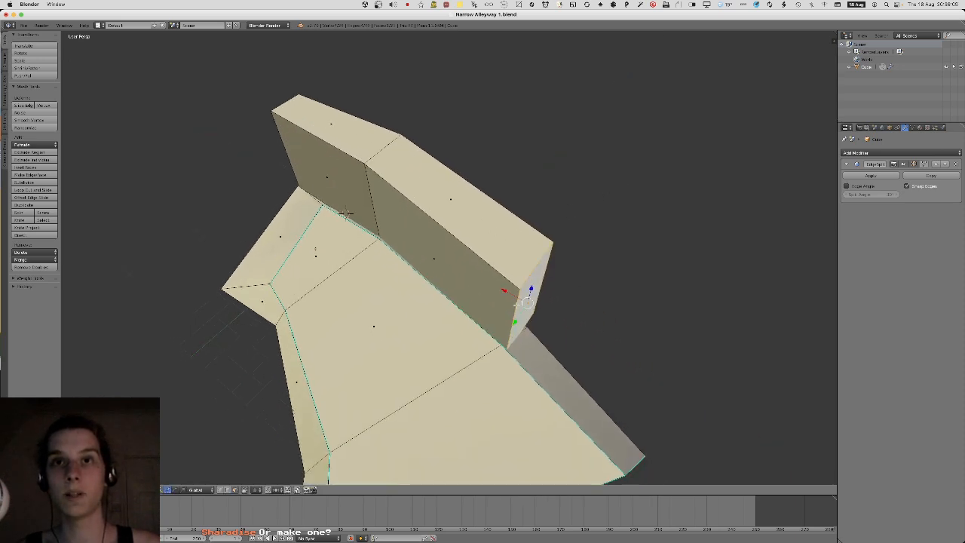
pyautogui.press('r')
pyautogui.press('z')
pyautogui.click(611, 275)
pyautogui.press('s')
pyautogui.click(627, 285)
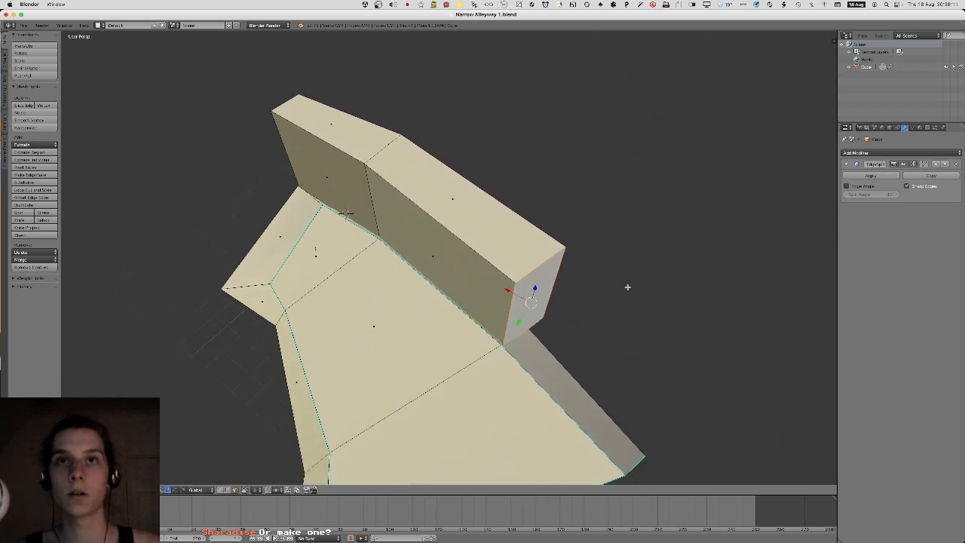
# Extrude a third wall segment horizontally along the edge to the far end of the terrain.
pyautogui.keyDown('shift'); pyautogui.moveTo(626, 284); pyautogui.dragTo(558, 274, button='middle'); pyautogui.keyUp('shift')
pyautogui.press('e')
pyautogui.hotkey('shift', 'z')
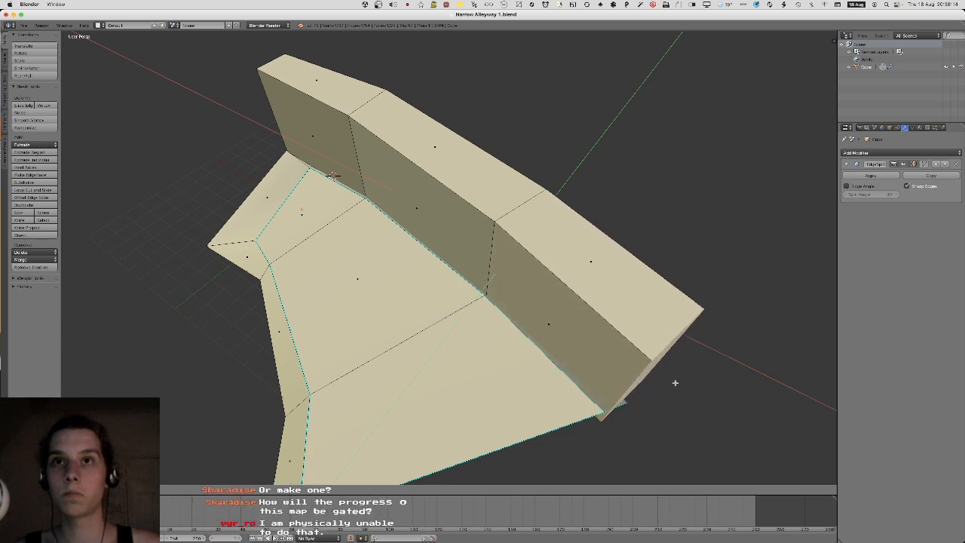
pyautogui.click(720, 312)
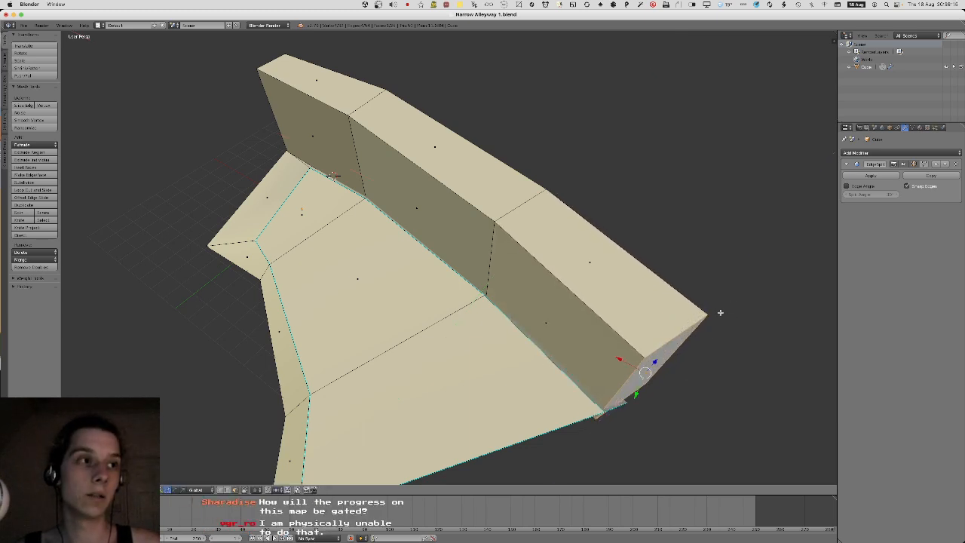
# Thicken the wall by moving its outer side faces outward along the Y axis.
pyautogui.moveTo(426, 256); pyautogui.dragTo(372, 203, button='middle')
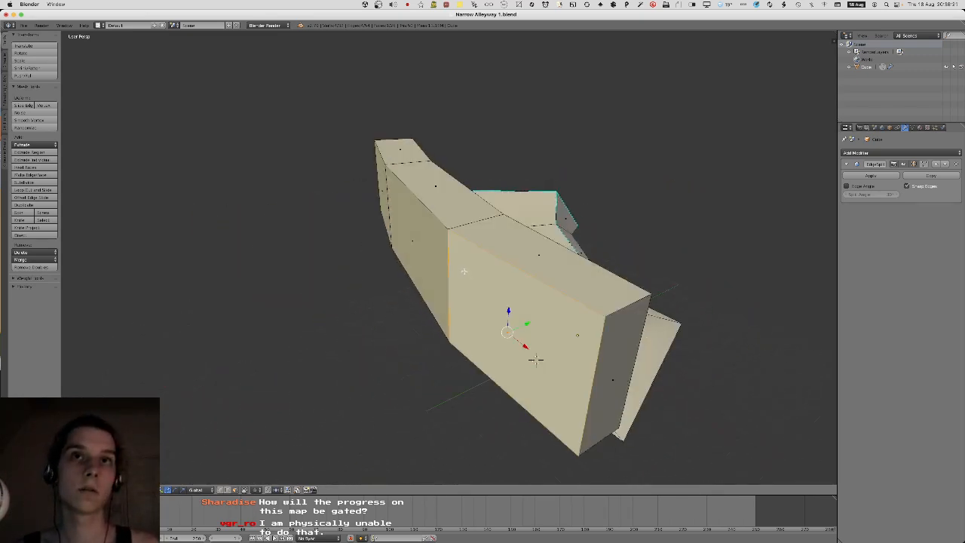
pyautogui.rightClick(371, 203)
pyautogui.press('g')
pyautogui.press('y')
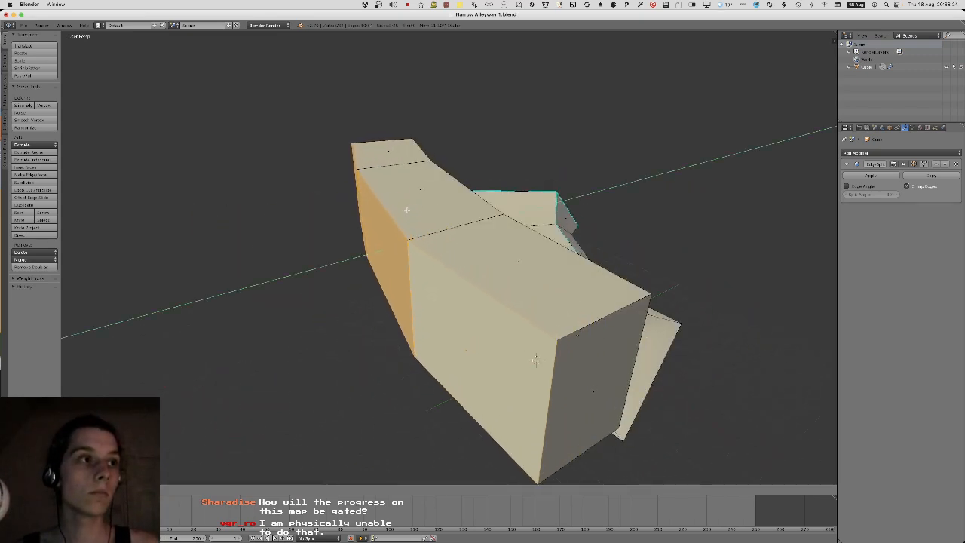
pyautogui.click(535, 359)
# Select the whole wall block and duplicate it along the Y axis to the opposite side of the terrain.
pyautogui.moveTo(535, 358); pyautogui.dragTo(345, 335, button='middle')
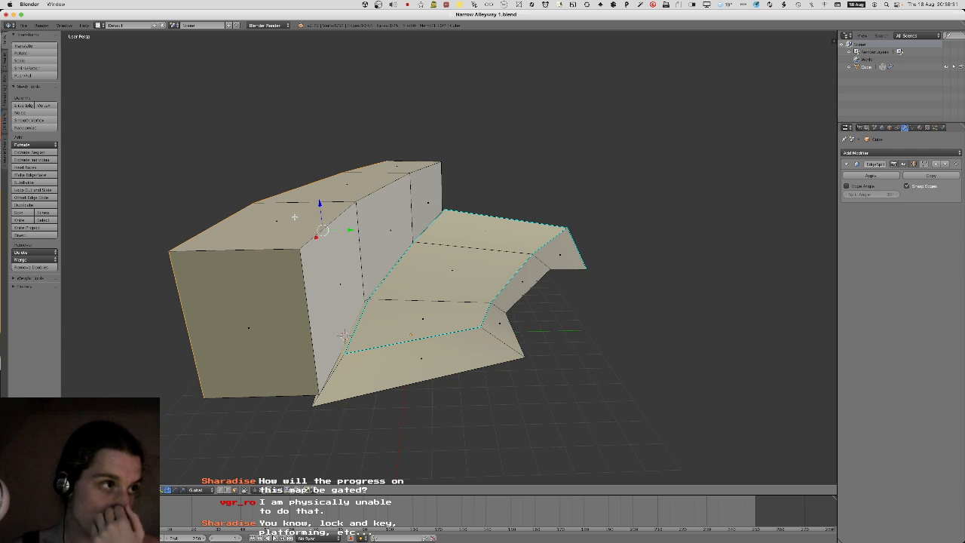
pyautogui.hotkey('ctrl', 'l')
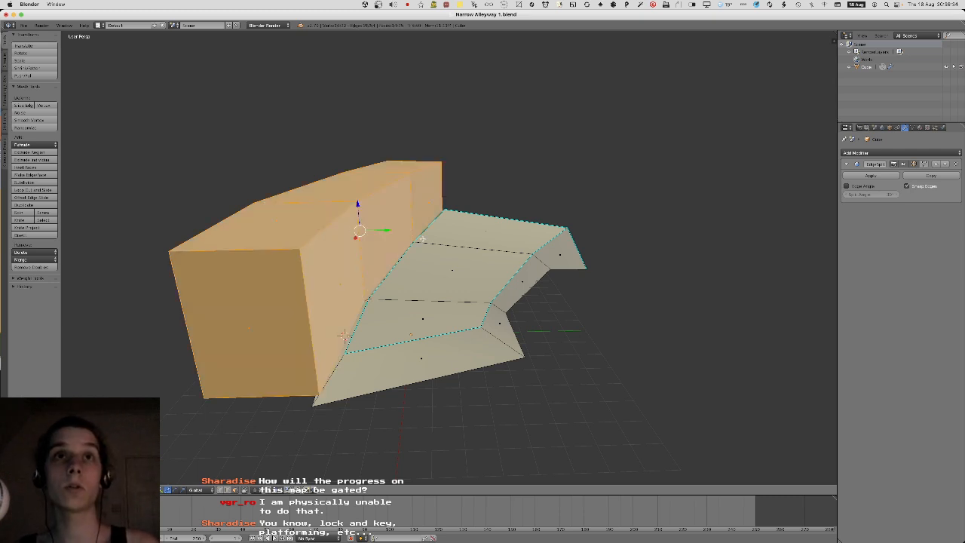
pyautogui.hotkey('shift', 'd')
pyautogui.press('y')
pyautogui.click(643, 234)
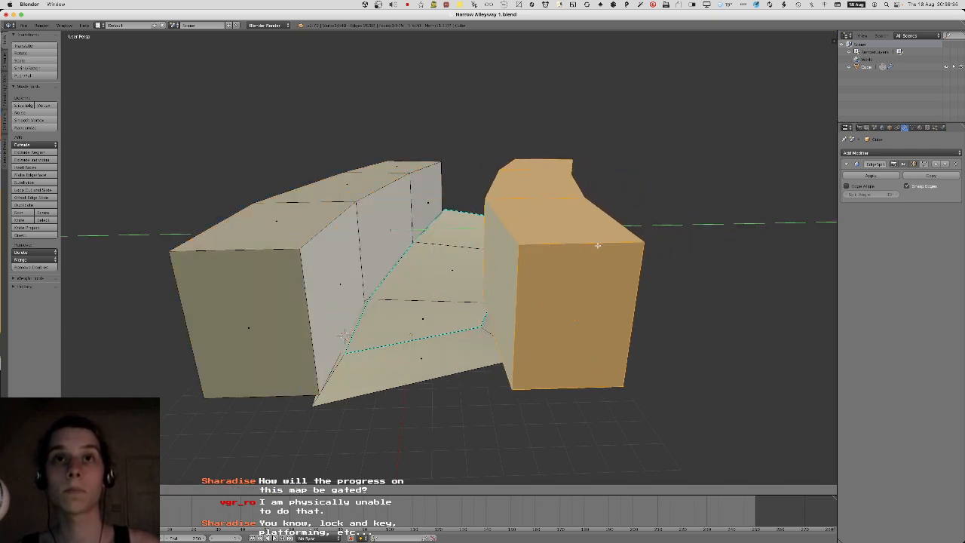
# Move the duplicated wall horizontally so its first segment starts at the end of the terrain's inner edge.
pyautogui.moveTo(643, 235); pyautogui.dragTo(643, 243, button='middle')
pyautogui.click(638, 211)
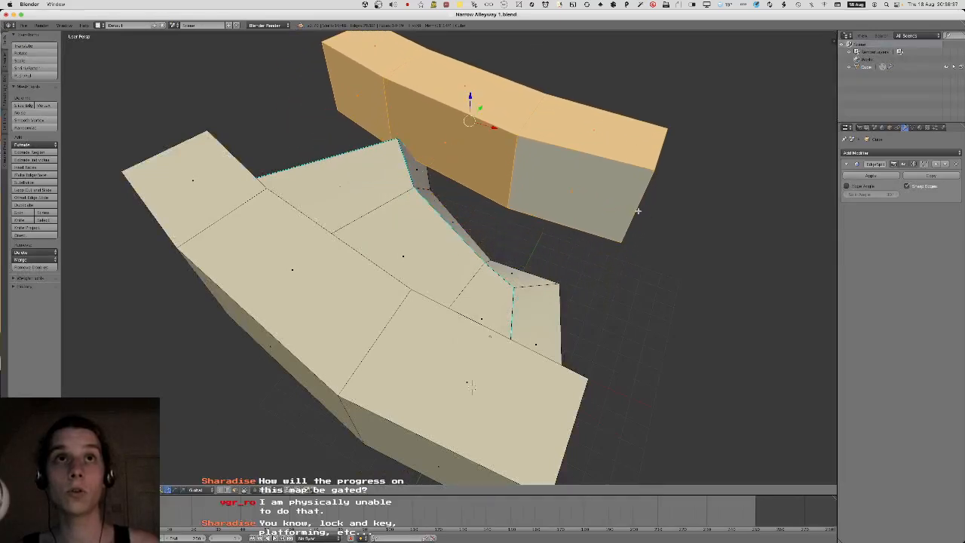
pyautogui.press('g')
pyautogui.hotkey('shift', 'z')
pyautogui.click(707, 261)
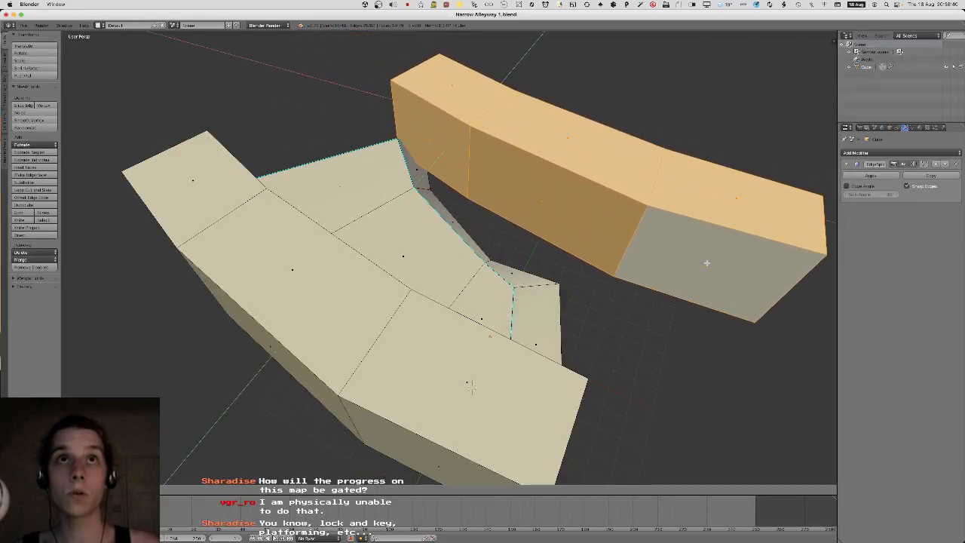
# Shift the second and third segments of the duplicated wall horizontally so the first joint meets the terrain's inner edge corner.
pyautogui.click(719, 215)
pyautogui.keyDown('shift'); pyautogui.click(713, 199); pyautogui.keyUp('shift')
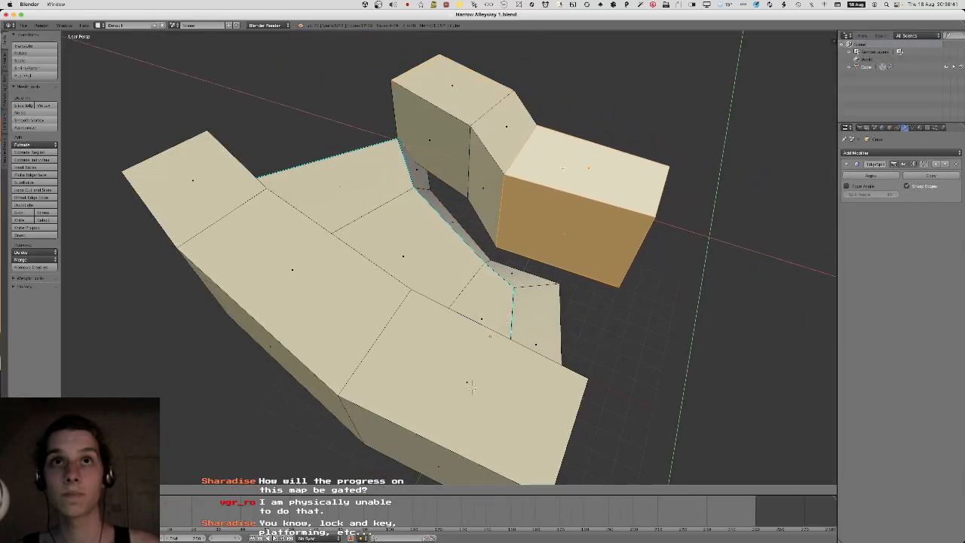
pyautogui.rightClick(566, 169)
pyautogui.keyDown('alt'); pyautogui.keyDown('shift'); pyautogui.rightClick(566, 170); pyautogui.keyUp('shift'); pyautogui.keyUp('alt')
pyautogui.press('g')
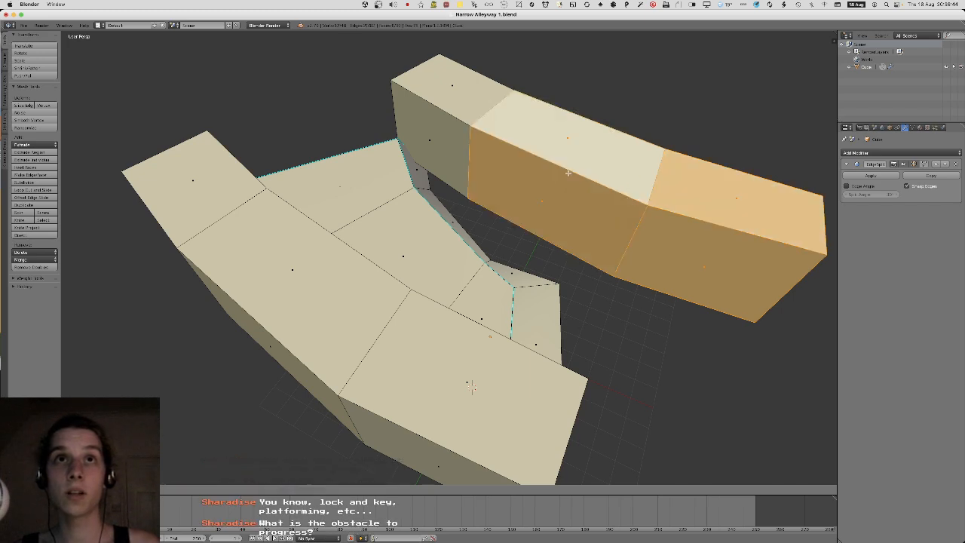
pyautogui.hotkey('shift', 'z')
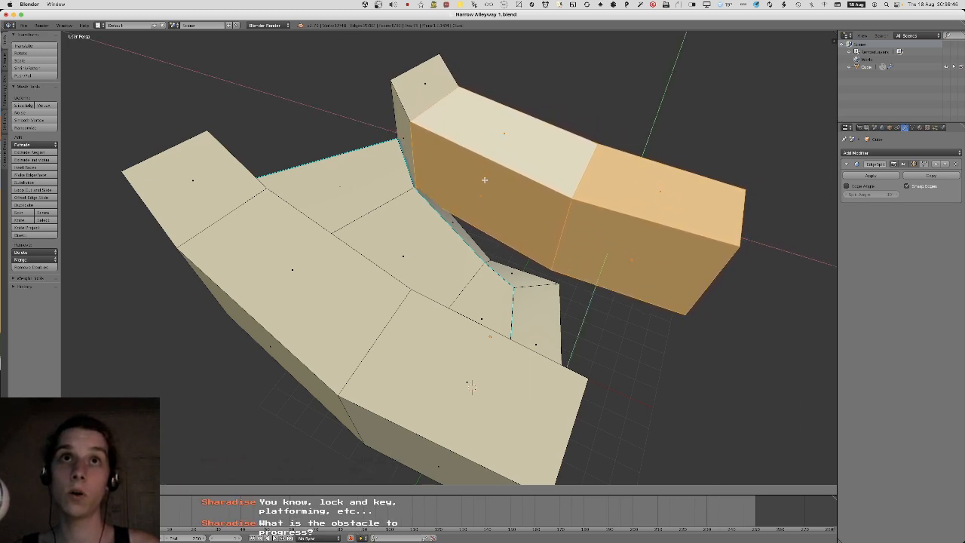
# Shift only the third segment of the duplicated wall horizontally so its joint meets the terrain's next inner edge corner.
pyautogui.rightClick(566, 174)
pyautogui.keyDown('alt'); pyautogui.keyDown('shift'); pyautogui.rightClick(566, 175); pyautogui.keyUp('shift'); pyautogui.keyUp('alt')
pyautogui.press('g')
pyautogui.hotkey('shift', 'z')
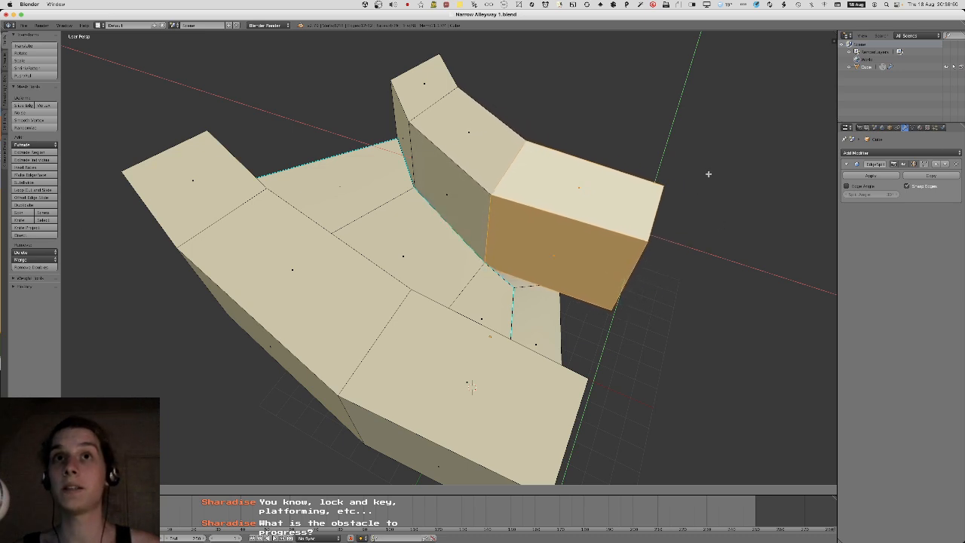
pyautogui.click(713, 172)
# Move the end face of the duplicated wall horizontally so its inner bottom corner meets the terrain's outer end.
pyautogui.moveTo(713, 172); pyautogui.dragTo(576, 355, button='middle')
pyautogui.rightClick(516, 434)
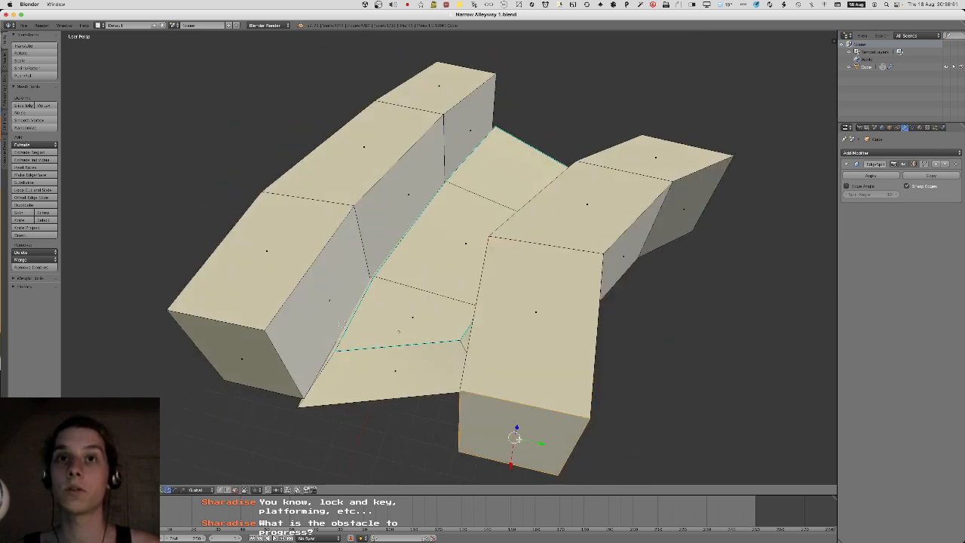
pyautogui.moveTo(504, 441); pyautogui.dragTo(524, 438, button='middle')
pyautogui.press('g')
pyautogui.hotkey('shift', 'z')
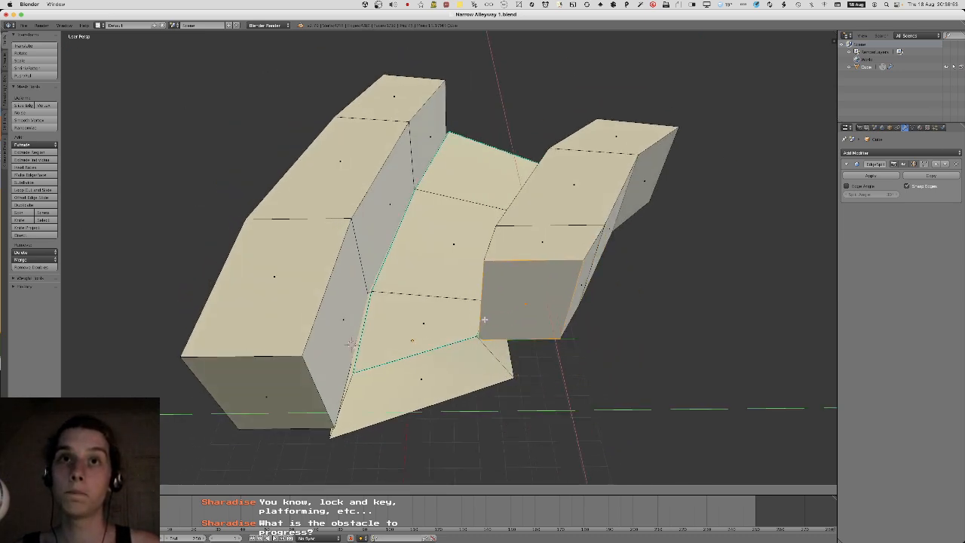
pyautogui.click(484, 317)
pyautogui.moveTo(484, 318); pyautogui.dragTo(502, 297, button='middle')
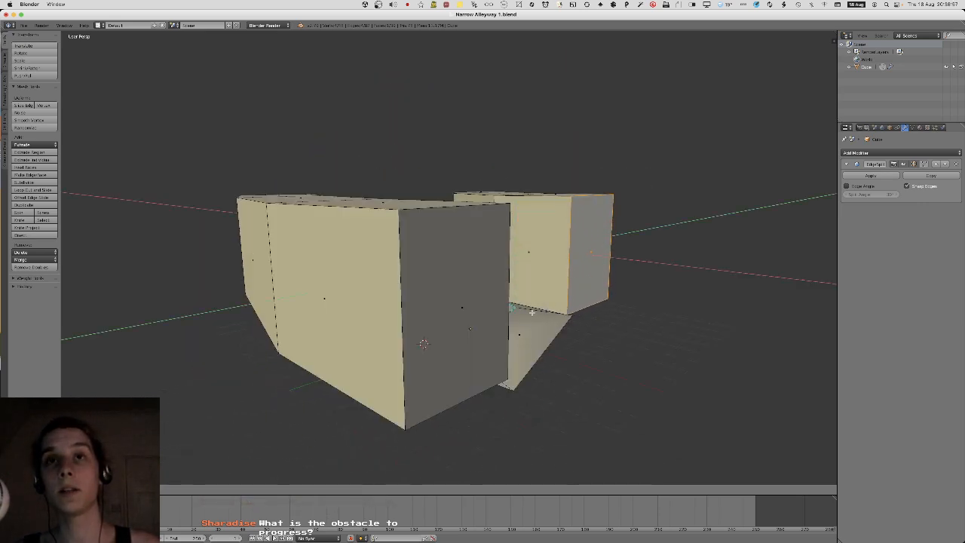
pyautogui.click(529, 315)
# Examine how both walls sit against the terrain from the side view and in Object Mode.
pyautogui.moveTo(530, 315); pyautogui.dragTo(520, 291, button='middle')
pyautogui.moveTo(370, 334); pyautogui.dragTo(389, 295, button='middle')
pyautogui.press('KP_3')
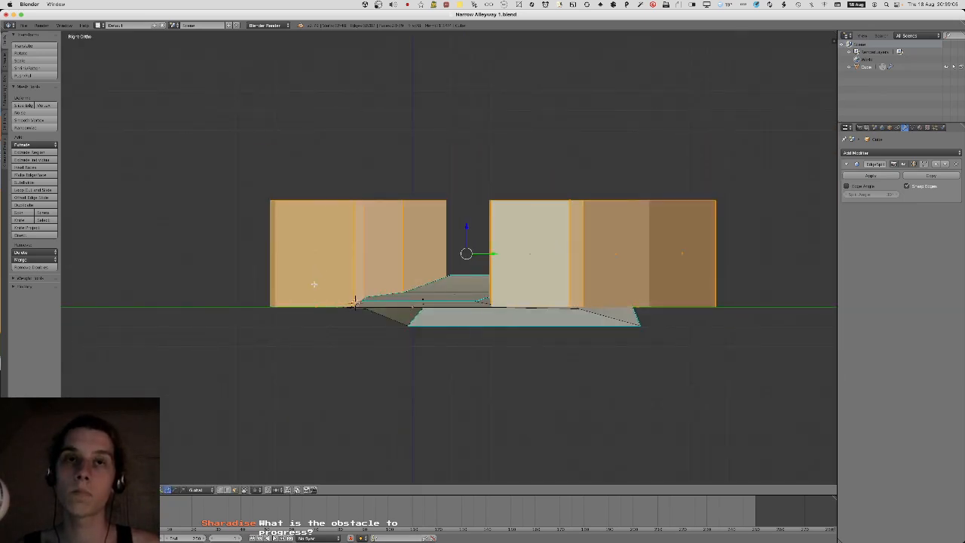
pyautogui.moveTo(312, 282); pyautogui.dragTo(285, 369, button='middle')
pyautogui.moveTo(416, 265); pyautogui.dragTo(539, 315, button='middle')
pyautogui.rightClick(570, 317)
pyautogui.press('Tab')
pyautogui.press('a')
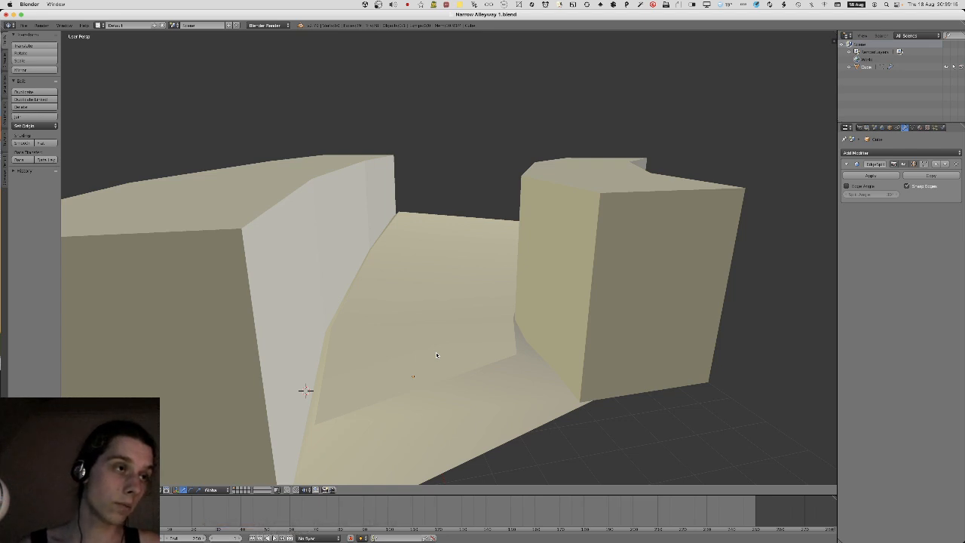
pyautogui.press('Tab')
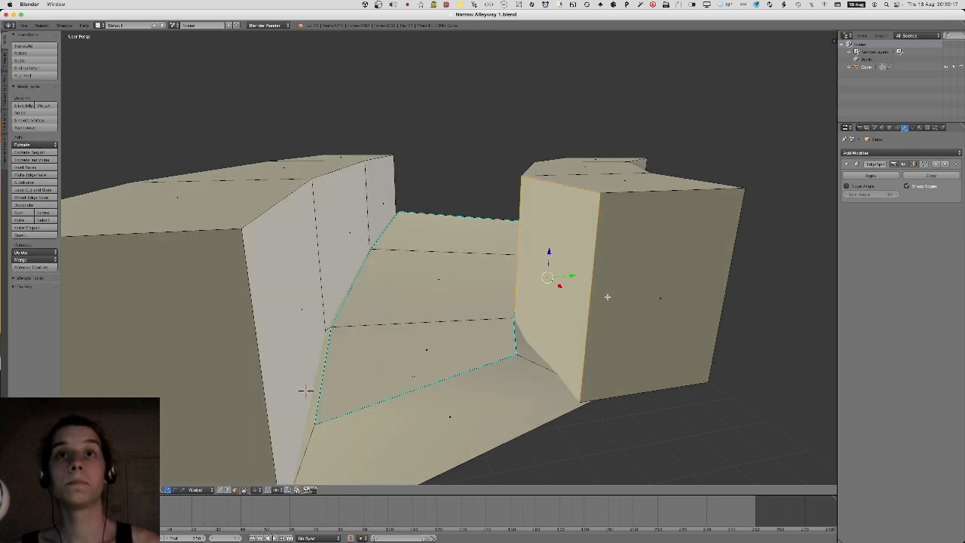
# Widen the duplicated wall's end face along the Y axis and try shifting it along the same axis.
pyautogui.moveTo(605, 299); pyautogui.dragTo(604, 312, button='middle')
pyautogui.press('s')
pyautogui.press('y')
pyautogui.click(731, 303)
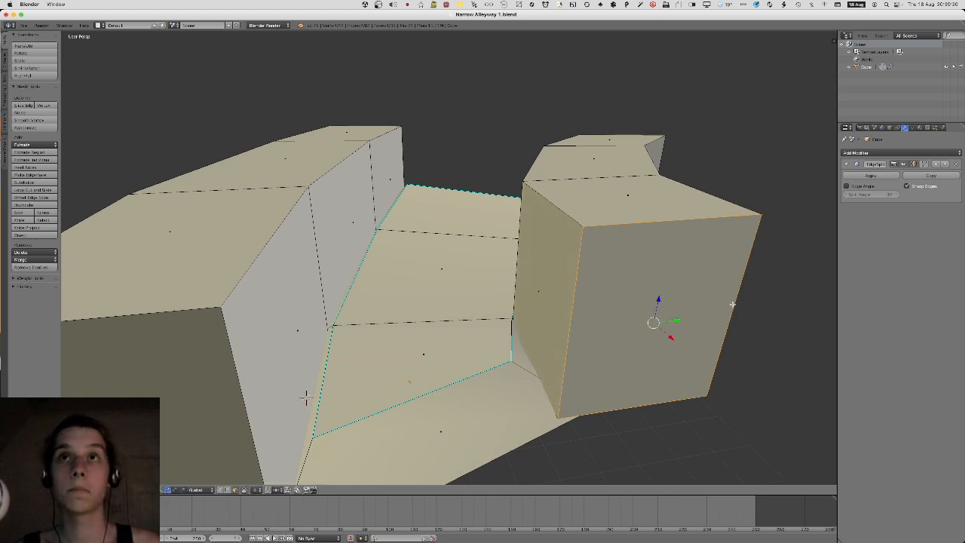
pyautogui.press('g')
pyautogui.press('y')
pyautogui.click(691, 306)
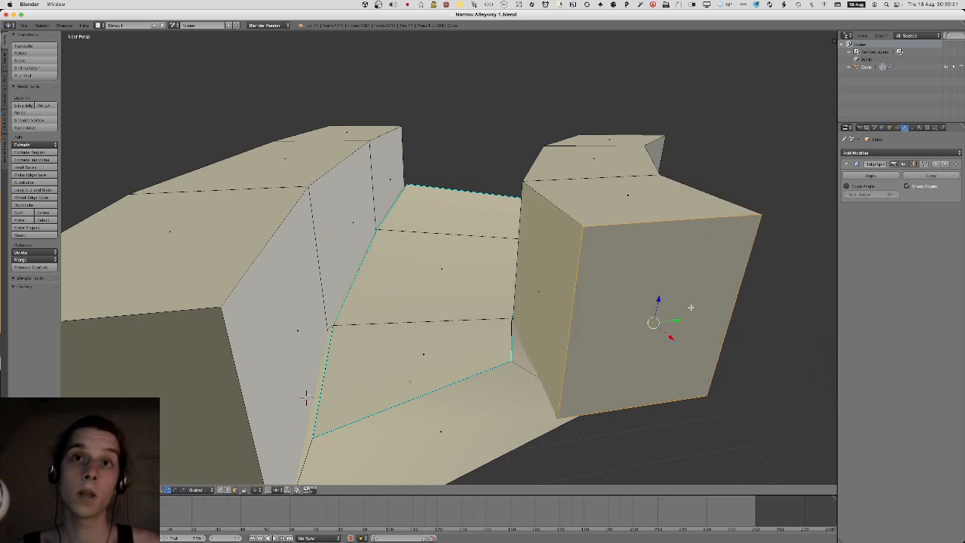
# Rotate the duplicated wall's end face about the Z axis and move it horizontally back to the terrain's end corner.
pyautogui.scroll(-4, 691, 306)
pyautogui.press('g')
pyautogui.press('z')
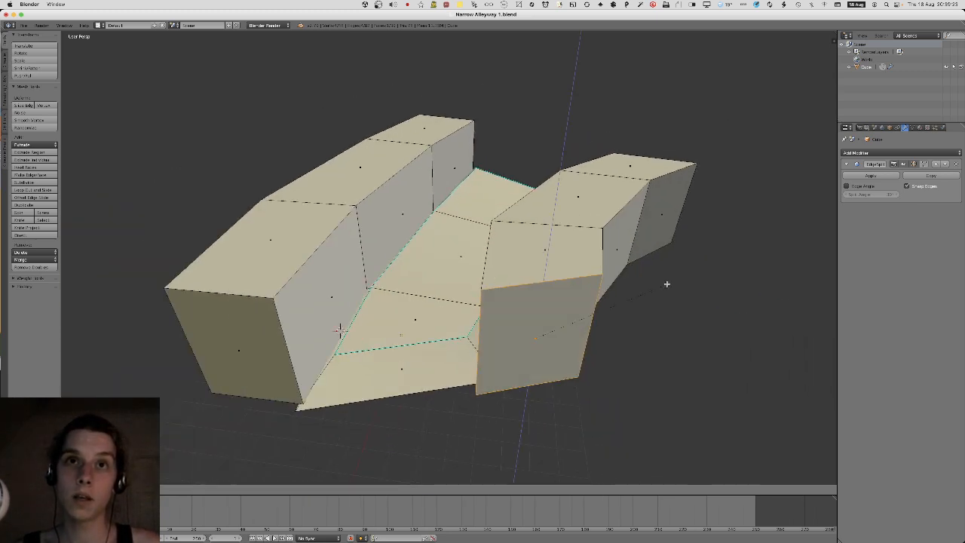
pyautogui.click(669, 302)
pyautogui.moveTo(670, 302); pyautogui.dragTo(681, 315, button='middle')
pyautogui.press('g')
pyautogui.hotkey('shift', 'z')
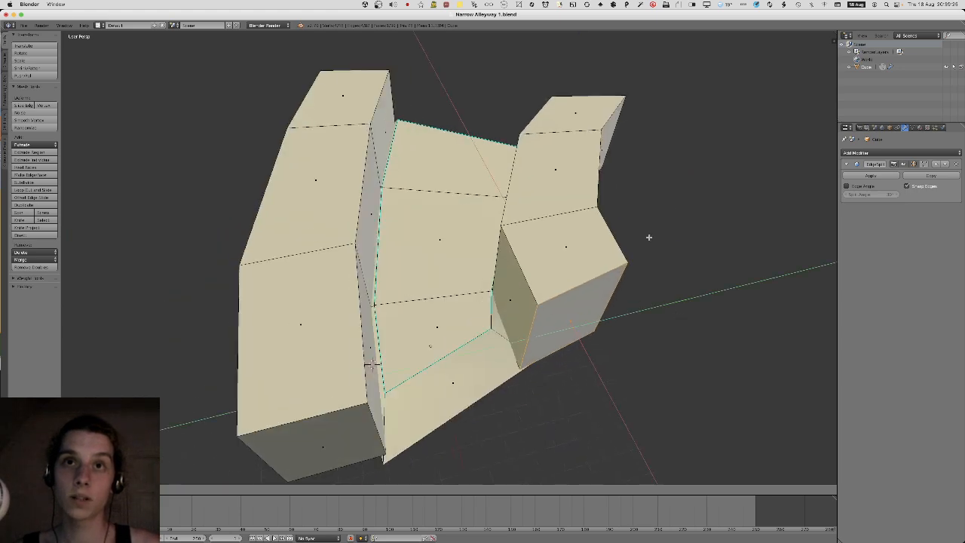
pyautogui.click(649, 238)
# Save the Blender file from Object Mode and check the alleyway's location in the Unity scene.
pyautogui.press('Tab')
pyautogui.hotkey('ctrl', 's')
pyautogui.click(648, 246)
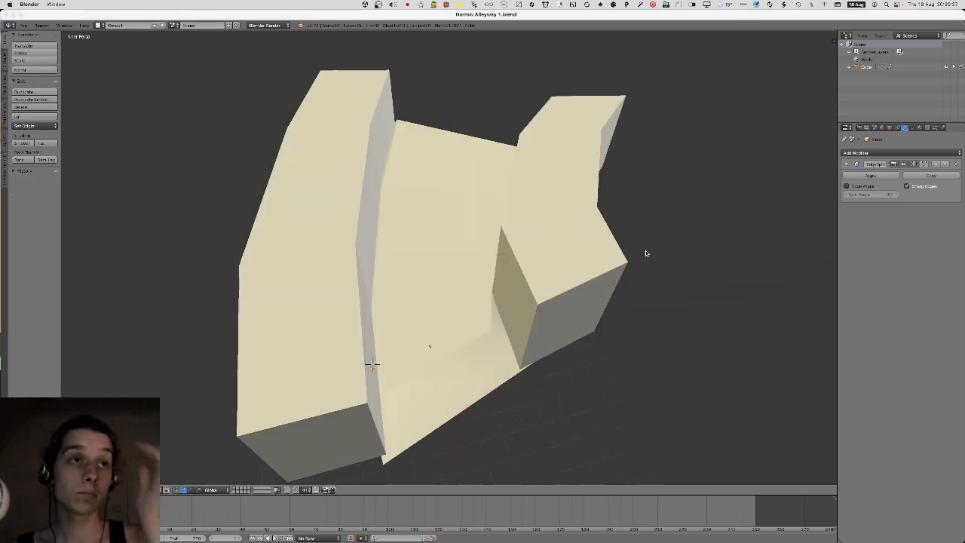
pyautogui.press('super+Tab')
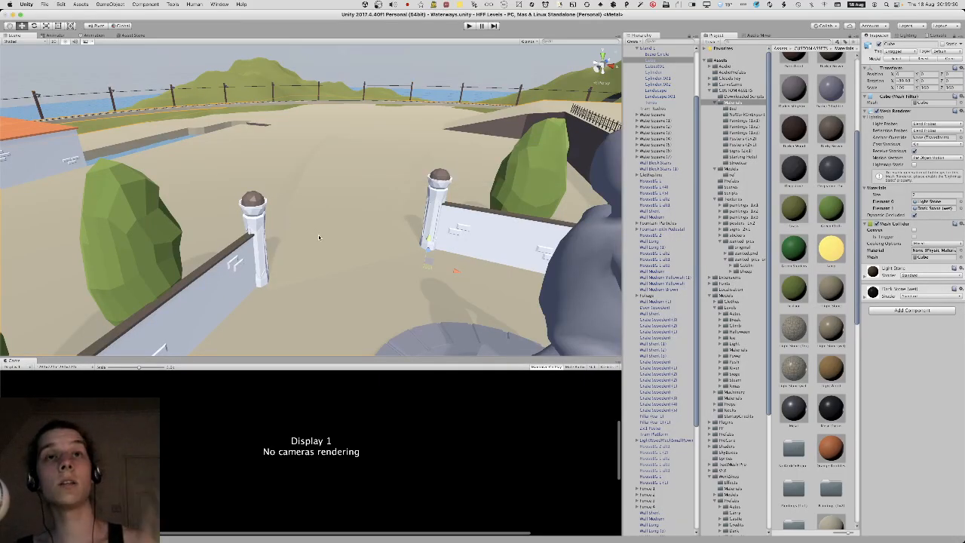
pyautogui.moveTo(318, 237); pyautogui.dragTo(331, 219, button='right')
pyautogui.press('super+Tab')
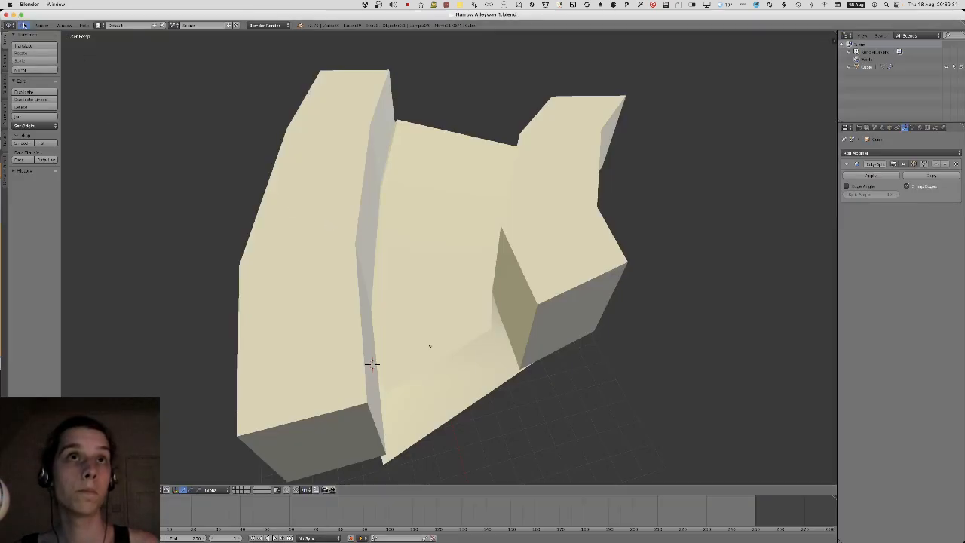
# Select both wall blocks in Edit Mode and assign a new second material to them.
pyautogui.rightClick(355, 211)
pyautogui.press('Tab')
pyautogui.press('l')
pyautogui.press('l')
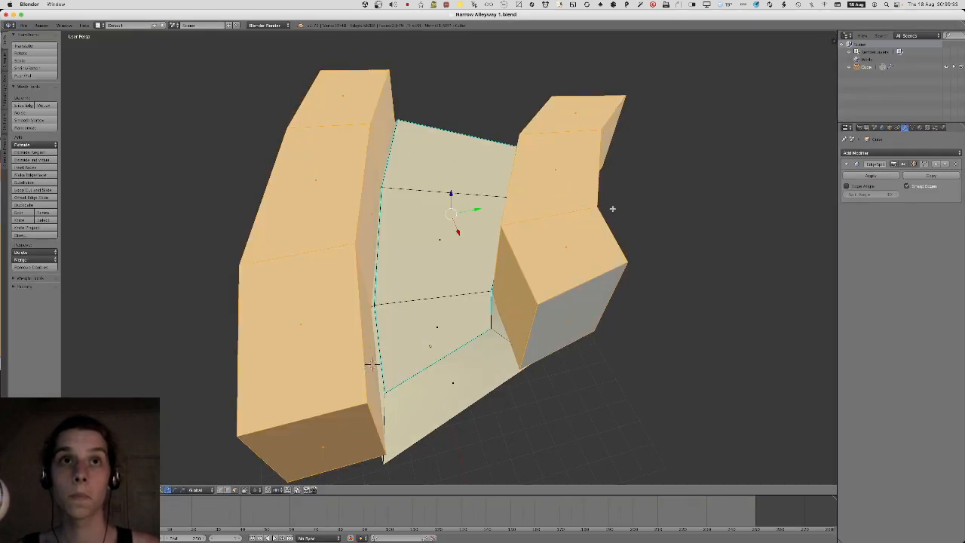
pyautogui.click(920, 127)
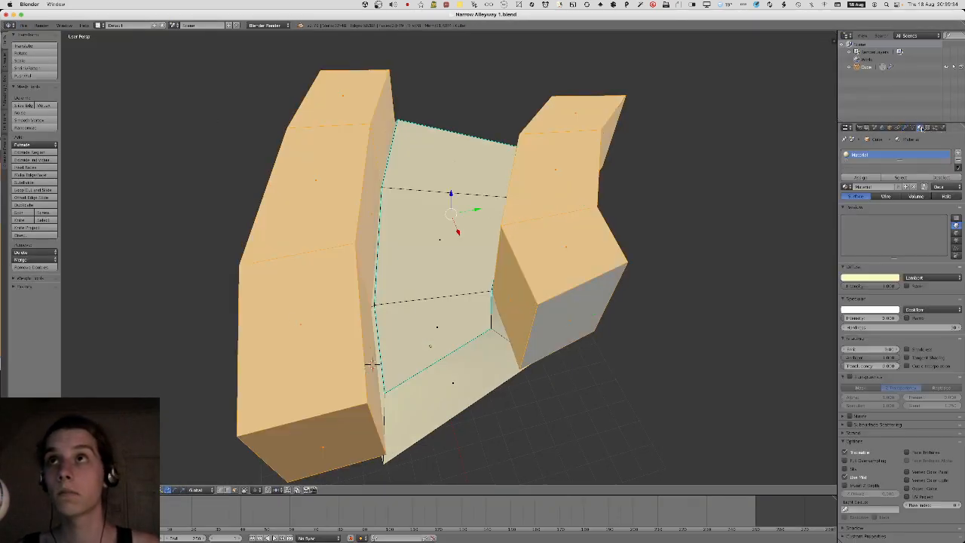
pyautogui.click(958, 154)
pyautogui.click(882, 203)
pyautogui.click(859, 194)
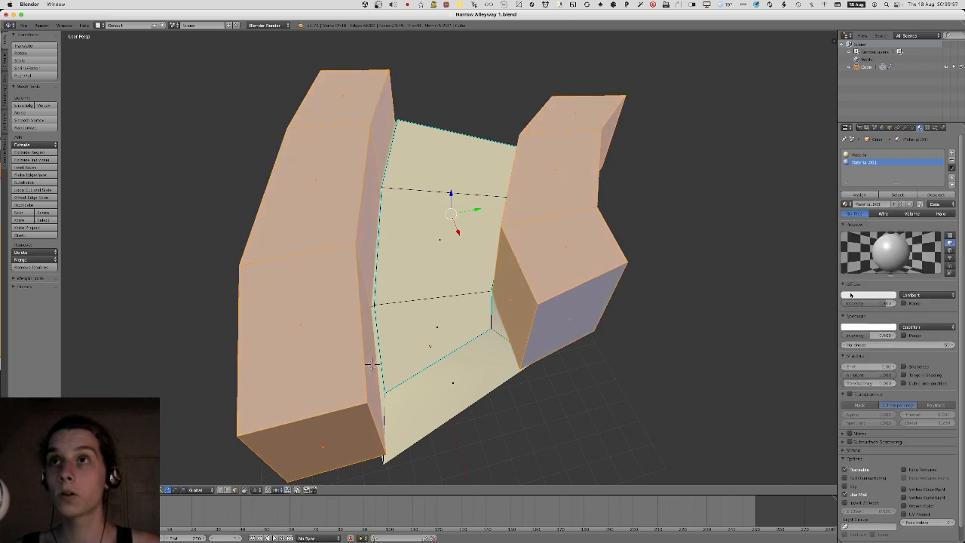
# Set the new wall material's diffuse colour to white and raise its diffuse intensity, returning to Object Mode.
pyautogui.click(850, 295)
pyautogui.moveTo(893, 214); pyautogui.dragTo(893, 190)
pyautogui.moveTo(859, 305); pyautogui.dragTo(893, 304)
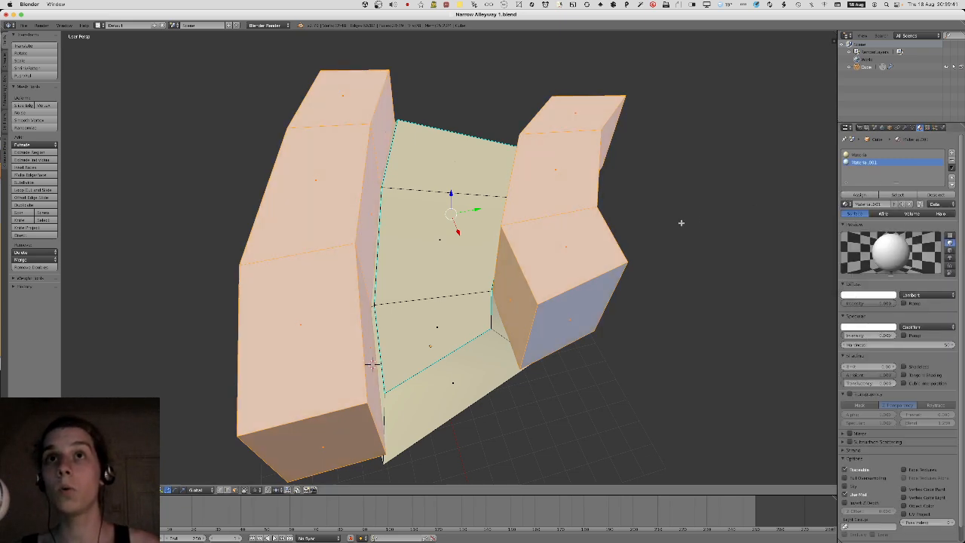
pyautogui.press('Tab')
pyautogui.moveTo(743, 206); pyautogui.dragTo(718, 212, button='middle')
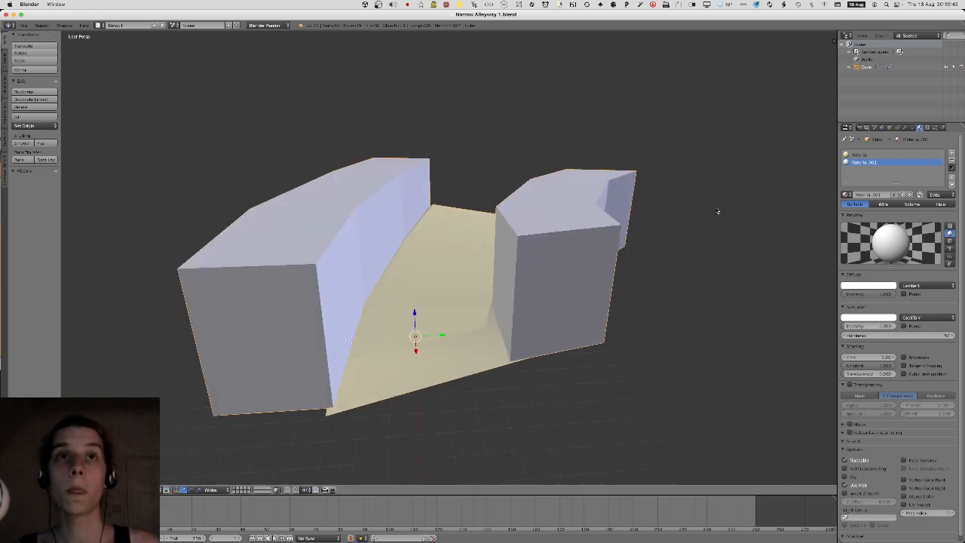
# Save the file and export the model as FBX over the existing Narrow Alleyway 1.fbx.
pyautogui.click(24, 26)
pyautogui.click(31, 82)
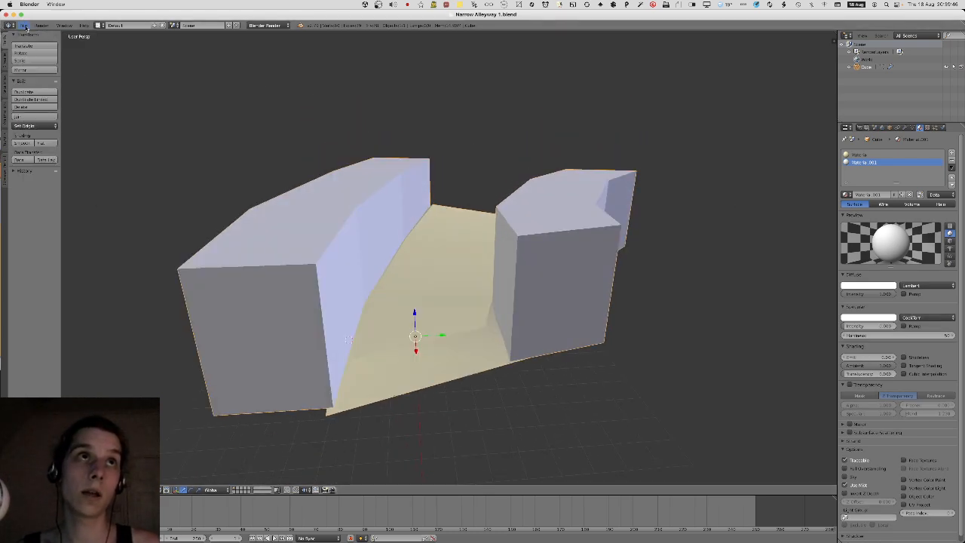
pyautogui.click(24, 26)
pyautogui.moveTo(52, 172)
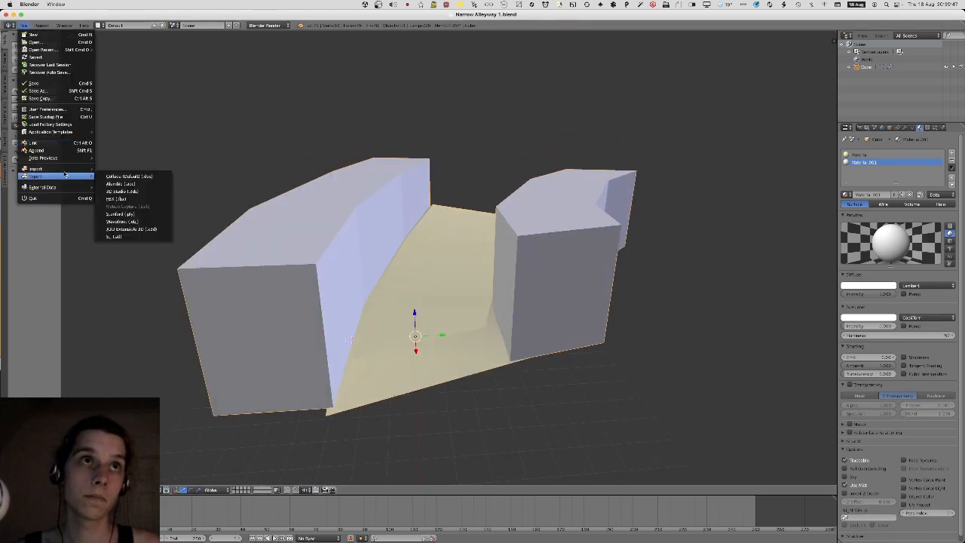
pyautogui.click(140, 202)
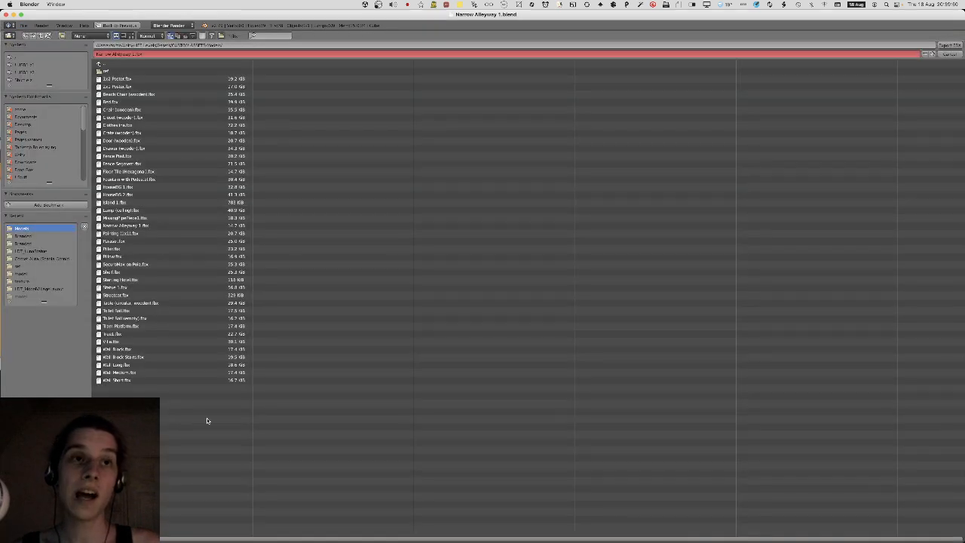
pyautogui.press('Return')
# Switch to Unity and inspect the re-exported alleyway walls behind the gate pillars.
pyautogui.press('super+Tab')
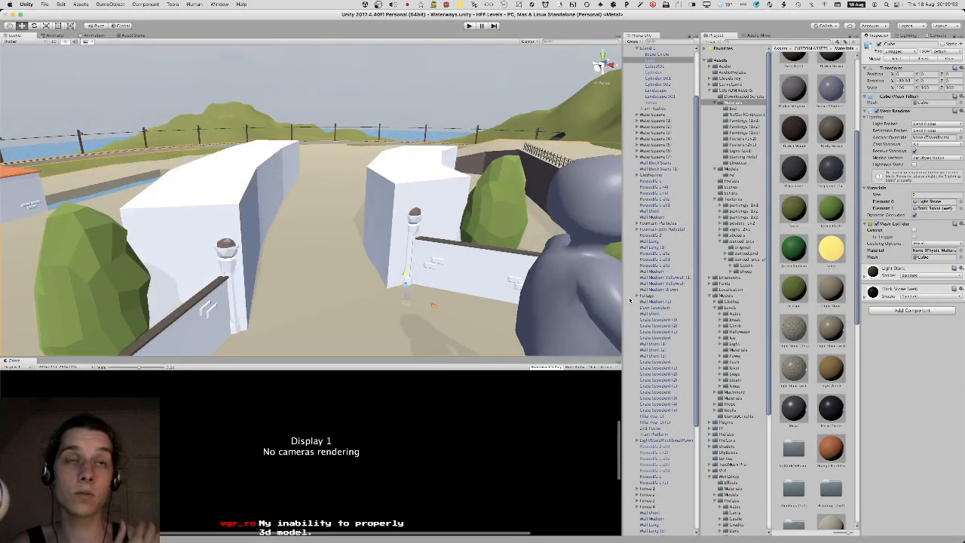
pyautogui.press('w')
pyautogui.moveTo(402, 223); pyautogui.dragTo(358, 246, button='right')
# Return to Blender and pull the original wall's front end face back along the X axis.
pyautogui.press('super+Tab')
pyautogui.press('Tab')
pyautogui.moveTo(454, 245); pyautogui.dragTo(429, 285, button='middle')
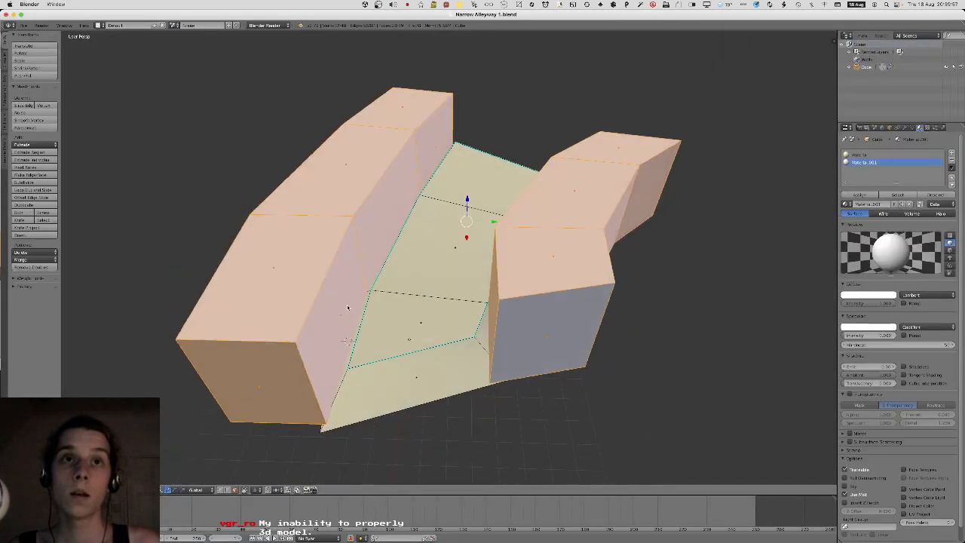
pyautogui.rightClick(237, 374)
pyautogui.press('g')
pyautogui.press('y')
pyautogui.press('x')
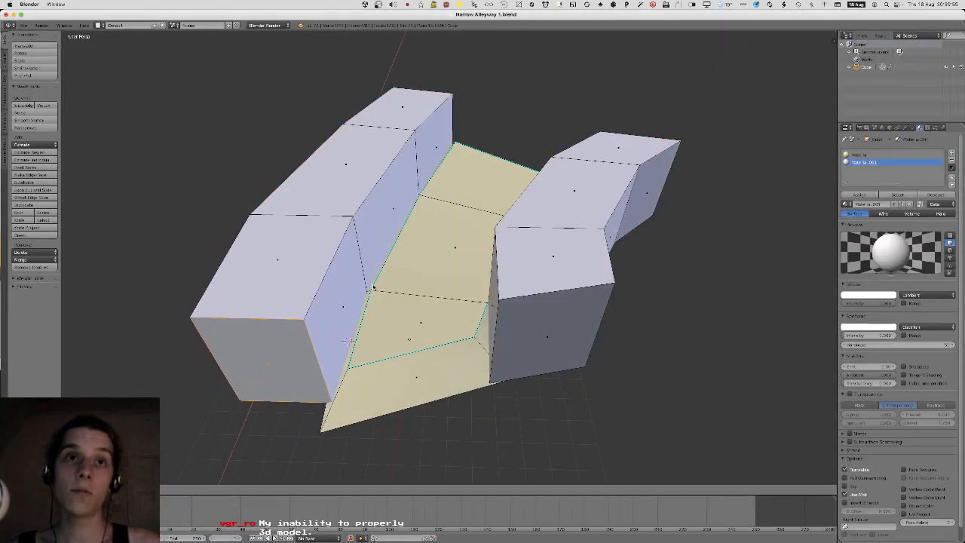
pyautogui.click(380, 276)
# Move the duplicated wall's front end face horizontally back along the terrain's edge.
pyautogui.rightClick(580, 302)
pyautogui.press('g')
pyautogui.hotkey('shift', 'z')
pyautogui.moveTo(585, 297)
pyautogui.mouseDown(button='middle')
pyautogui.moveTo(591, 310)
pyautogui.moveTo(613, 310)
pyautogui.moveTo(607, 284)
pyautogui.moveTo(597, 285)
pyautogui.mouseUp(button='middle')
pyautogui.click(467, 294)
# Rotate the duplicated wall's end face about the Z axis and readjust its horizontal position.
pyautogui.press('r')
pyautogui.press('z')
pyautogui.click(618, 317)
pyautogui.press('g')
pyautogui.hotkey('shift', 'z')
pyautogui.click(612, 317)
# Apply smooth shading to the whole alleyway object in Object Mode.
pyautogui.press('Tab')
pyautogui.moveTo(494, 202); pyautogui.dragTo(490, 229, button='middle')
pyautogui.press('space')
pyautogui.press('Return')
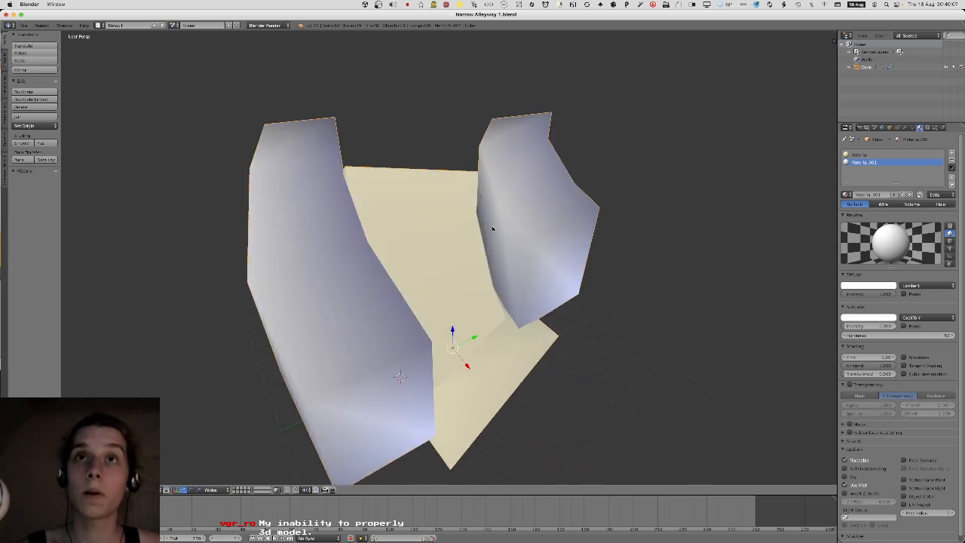
# Select all geometry of both wall blocks in Edit Mode using edge selection.
pyautogui.press('Tab')
pyautogui.hotkey('ctrl', 'l')
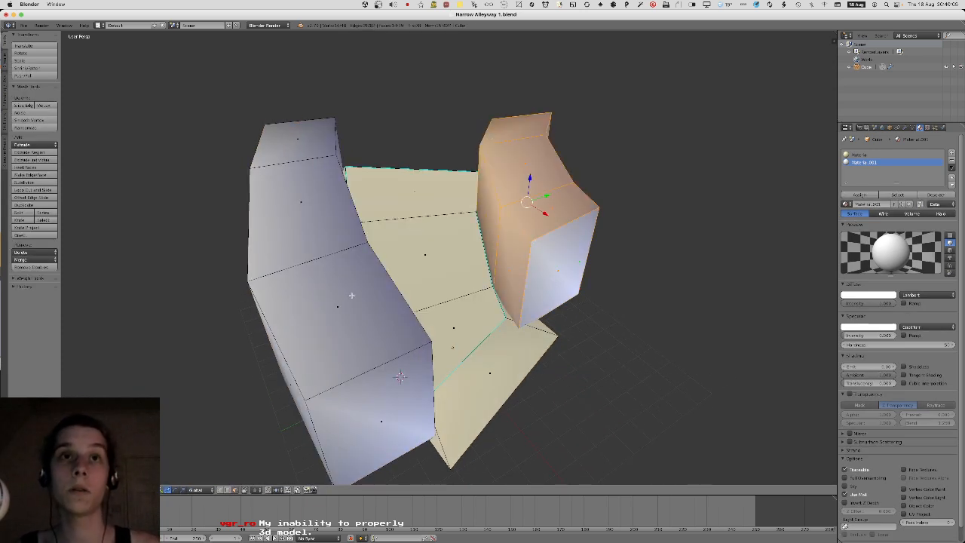
pyautogui.press('l')
pyautogui.moveTo(400, 377); pyautogui.dragTo(329, 372, button='middle')
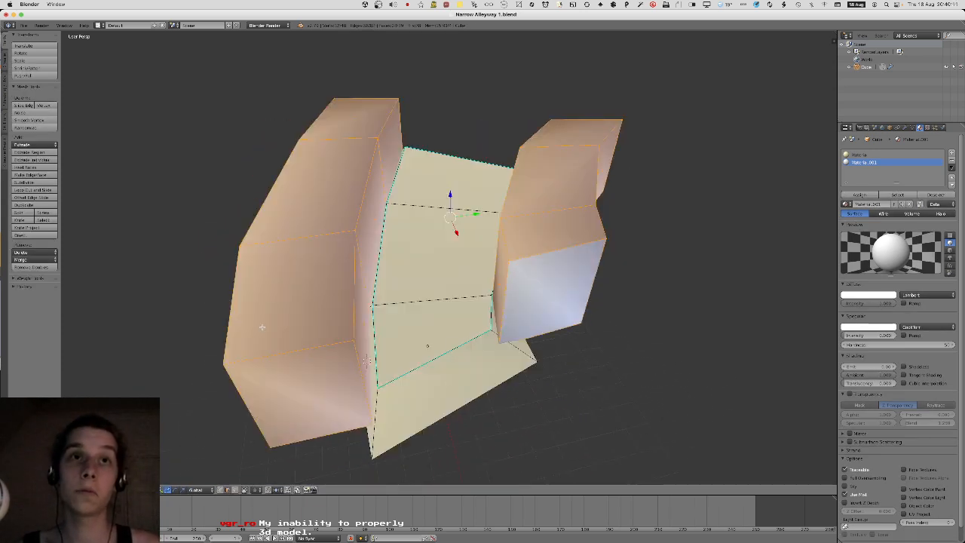
pyautogui.moveTo(262, 326); pyautogui.dragTo(328, 200, button='middle')
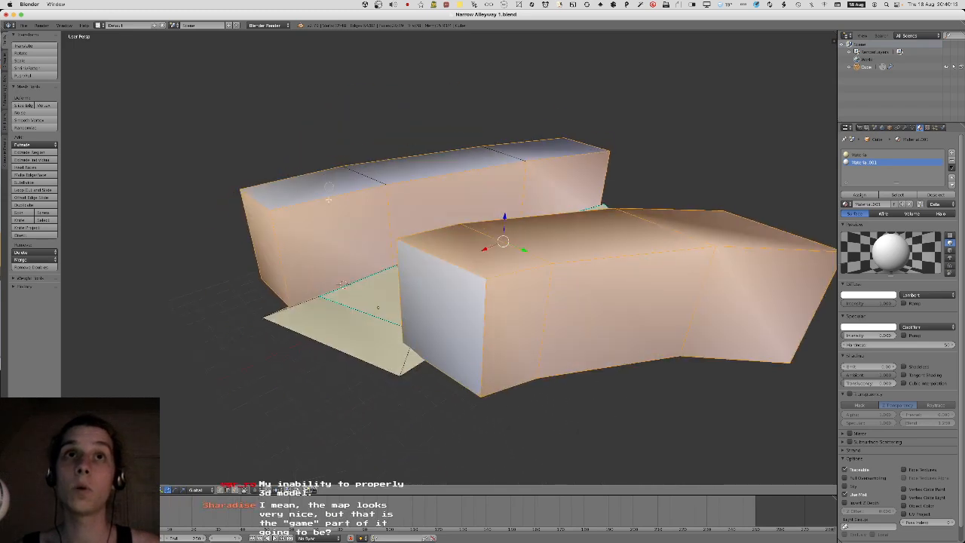
# Deselect the cross-section edges between the segments of both wall blocks and mark the remaining selected edges as sharp.
pyautogui.keyDown('shift'); pyautogui.rightClick(377, 202); pyautogui.keyUp('shift')
pyautogui.keyDown('shift'); pyautogui.rightClick(576, 235); pyautogui.keyUp('shift')
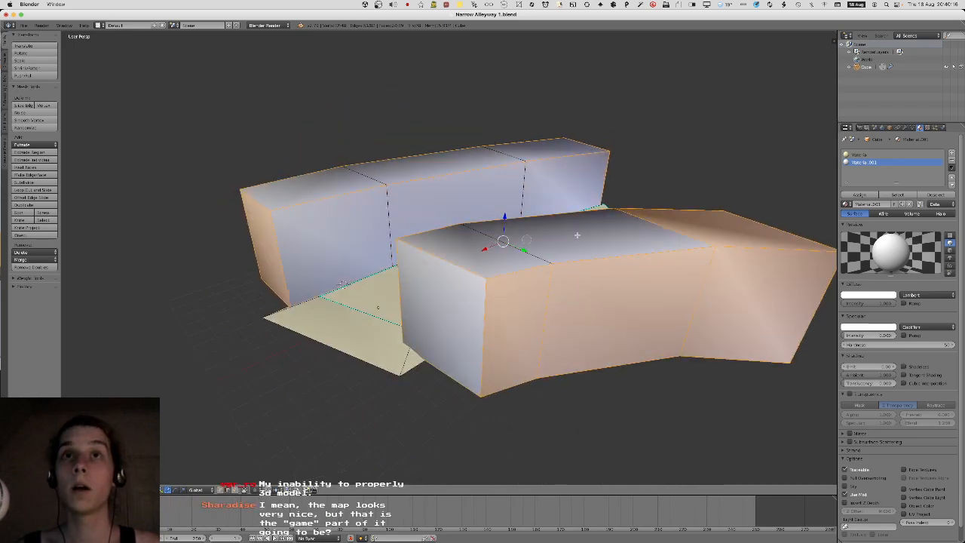
pyautogui.keyDown('shift'); pyautogui.rightClick(677, 223); pyautogui.keyUp('shift')
pyautogui.moveTo(677, 224); pyautogui.dragTo(609, 261, button='middle')
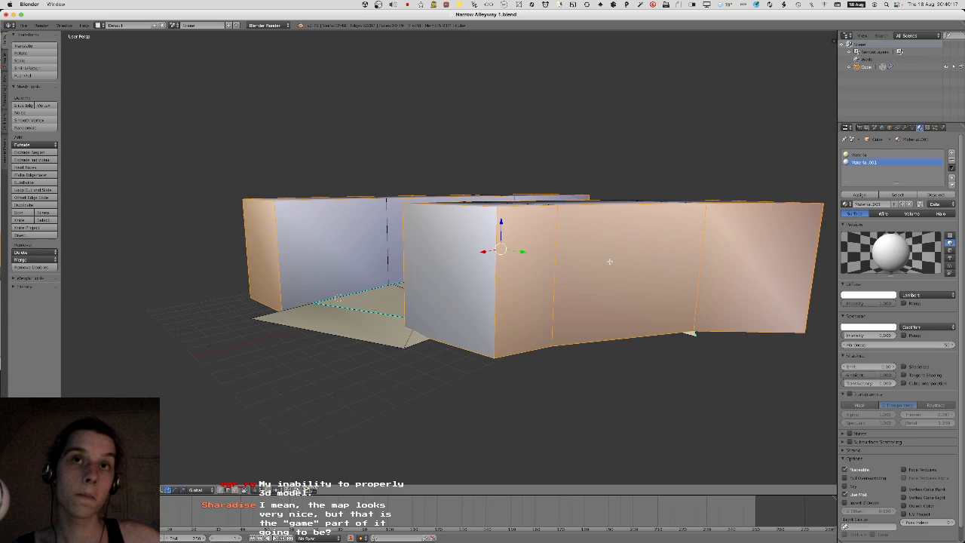
pyautogui.keyDown('shift'); pyautogui.rightClick(567, 284); pyautogui.keyUp('shift')
pyautogui.keyDown('shift'); pyautogui.rightClick(700, 276); pyautogui.keyUp('shift')
pyautogui.moveTo(700, 276); pyautogui.dragTo(477, 220, button='middle')
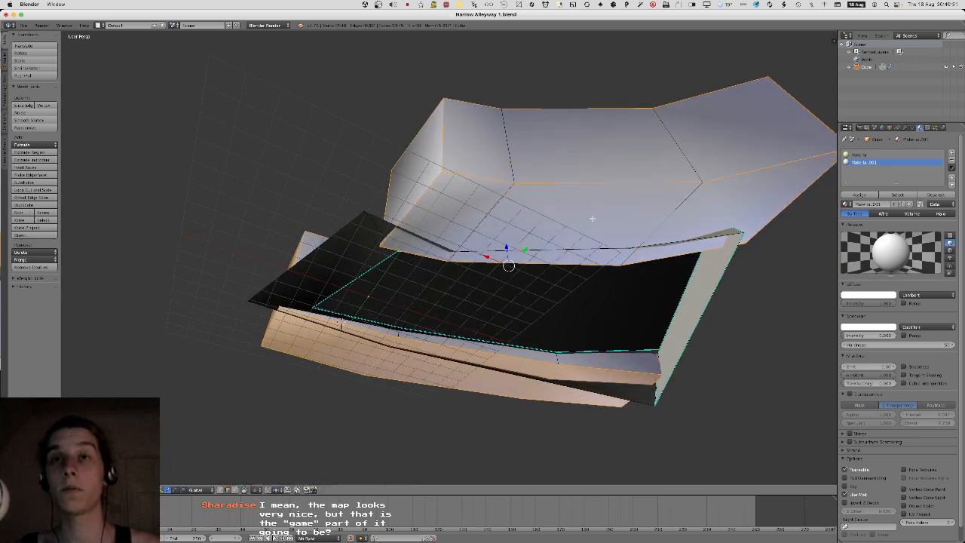
pyautogui.moveTo(693, 209); pyautogui.dragTo(641, 220, button='middle')
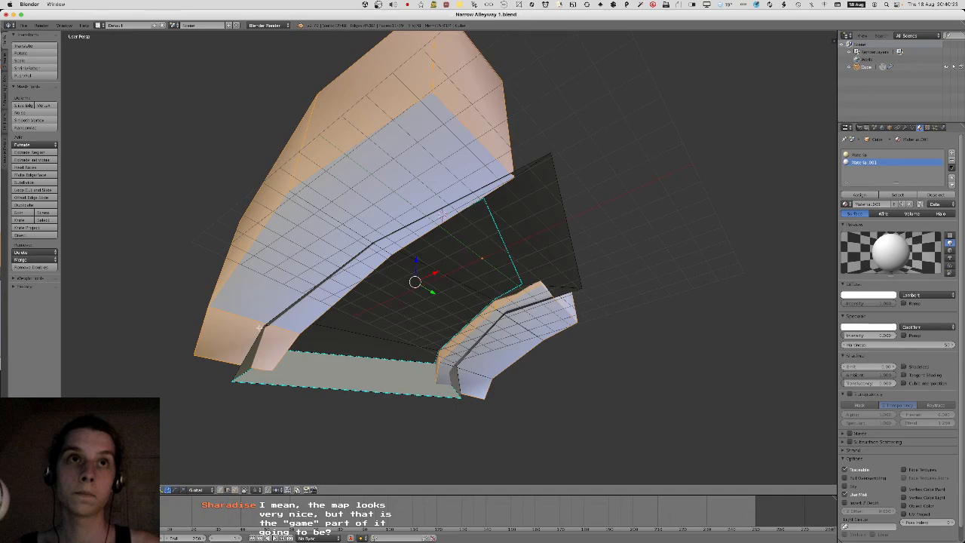
pyautogui.moveTo(443, 215); pyautogui.dragTo(519, 317, button='middle')
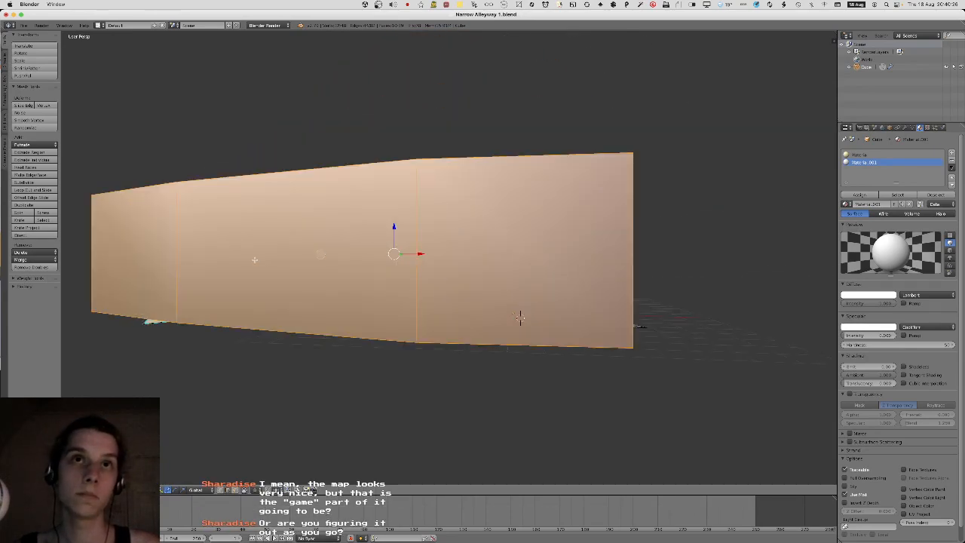
pyautogui.moveTo(207, 262); pyautogui.dragTo(149, 266, button='middle')
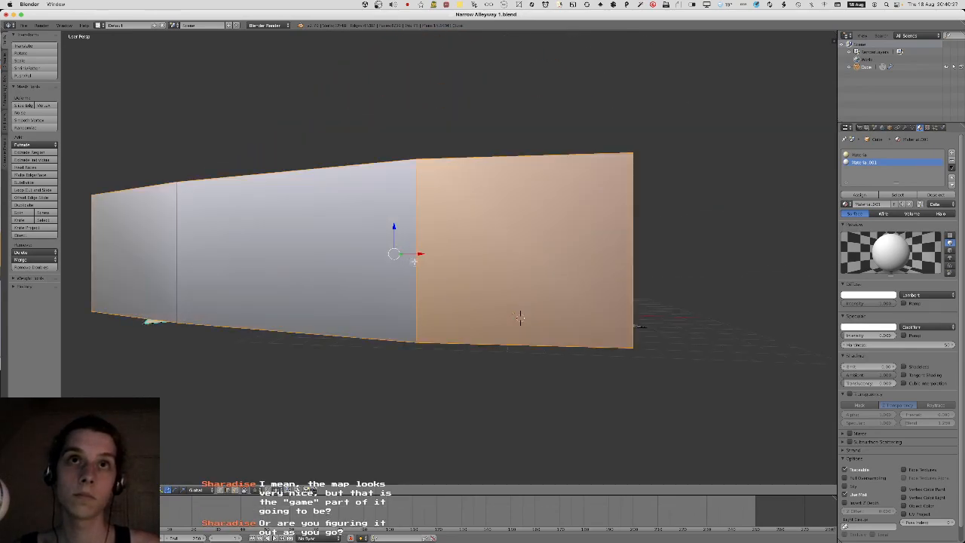
pyautogui.middleClick(520, 318)
pyautogui.moveTo(520, 317); pyautogui.dragTo(545, 345, button='middle')
pyautogui.moveTo(312, 206); pyautogui.dragTo(365, 230, button='middle')
pyautogui.hotkey('ctrl', 'e')
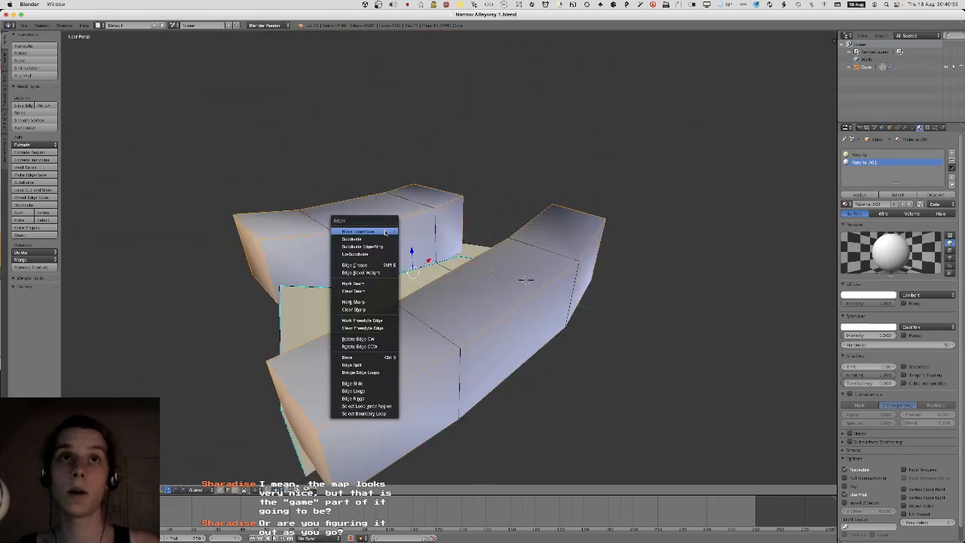
pyautogui.click(379, 301)
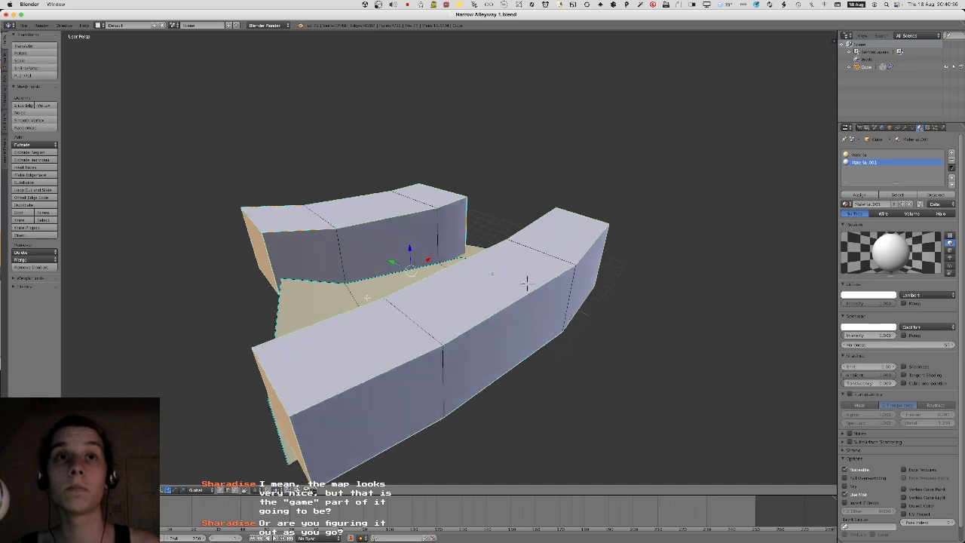
# Return to Object Mode, save the Blender file and export the alleyway as FBX over Narrow Alleyway 1.fbx.
pyautogui.moveTo(520, 256); pyautogui.dragTo(431, 258, button='middle')
pyautogui.press('Tab')
pyautogui.hotkey('ctrl', 's')
pyautogui.click(431, 258)
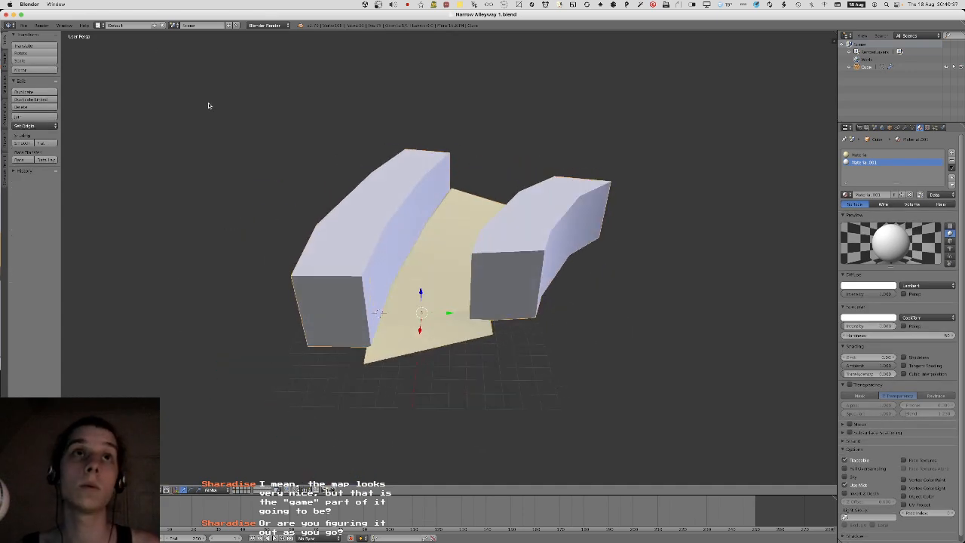
pyautogui.click(24, 25)
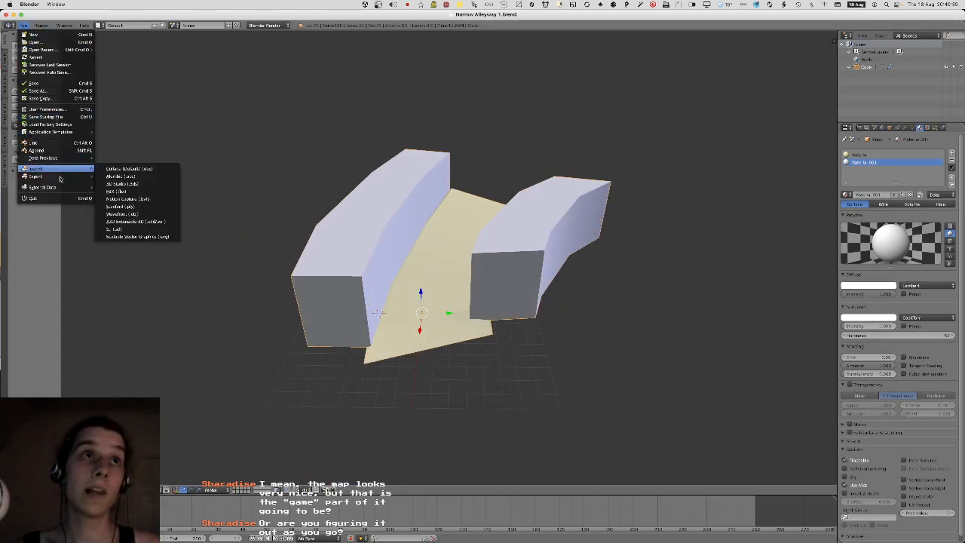
pyautogui.moveTo(51, 179)
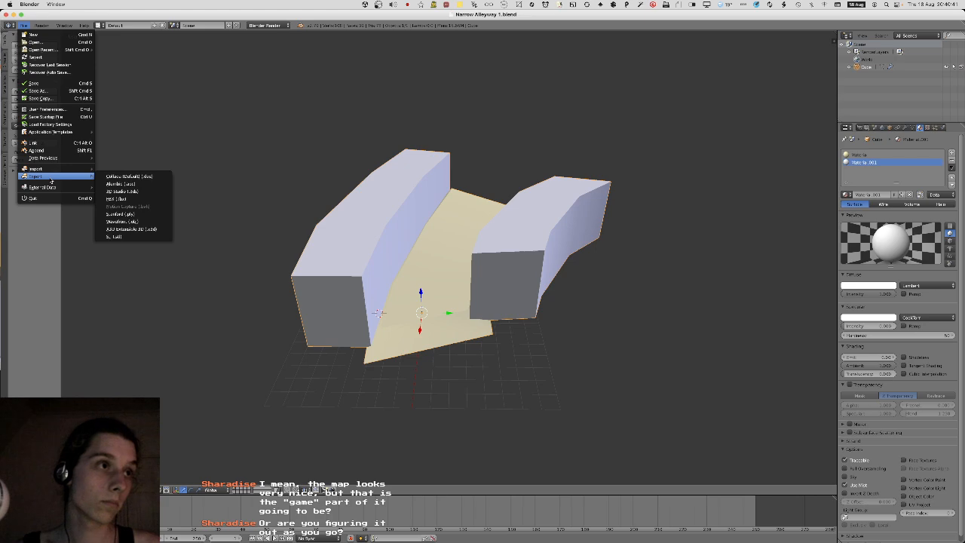
pyautogui.click(117, 199)
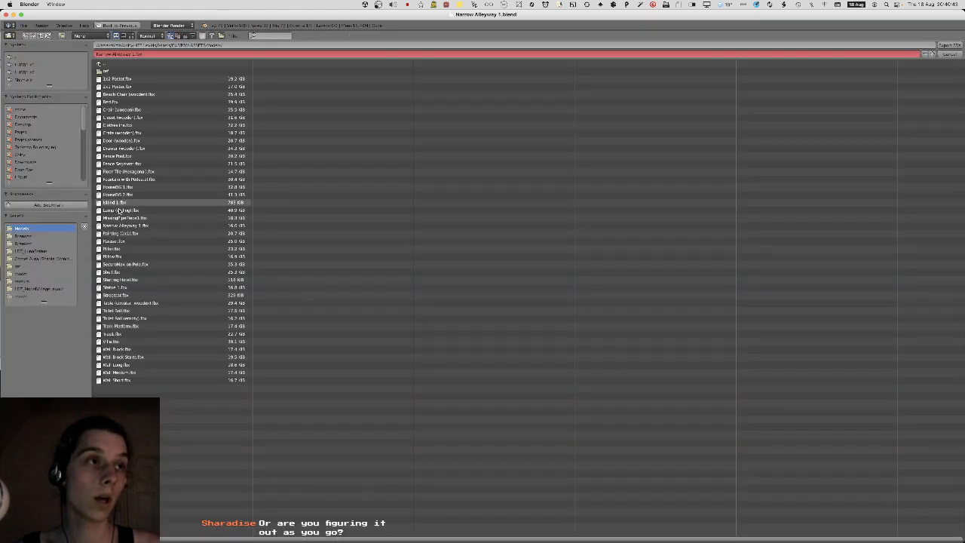
pyautogui.press('Return')
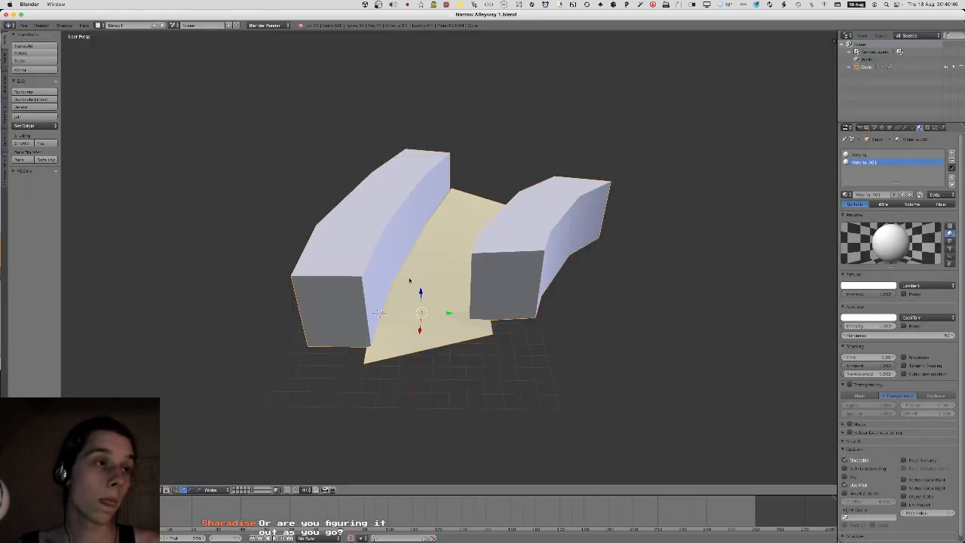
# Switch to Unity to inspect how the alleyway walls meet the gate pillars, and return to Blender.
pyautogui.press('super+Tab')
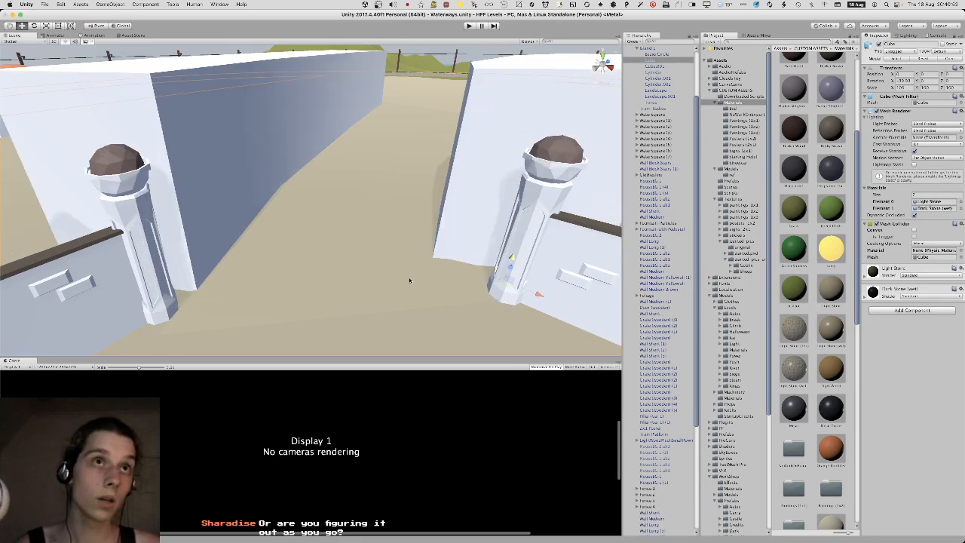
pyautogui.moveTo(355, 244); pyautogui.dragTo(484, 273, button='right')
pyautogui.press('super+Tab')
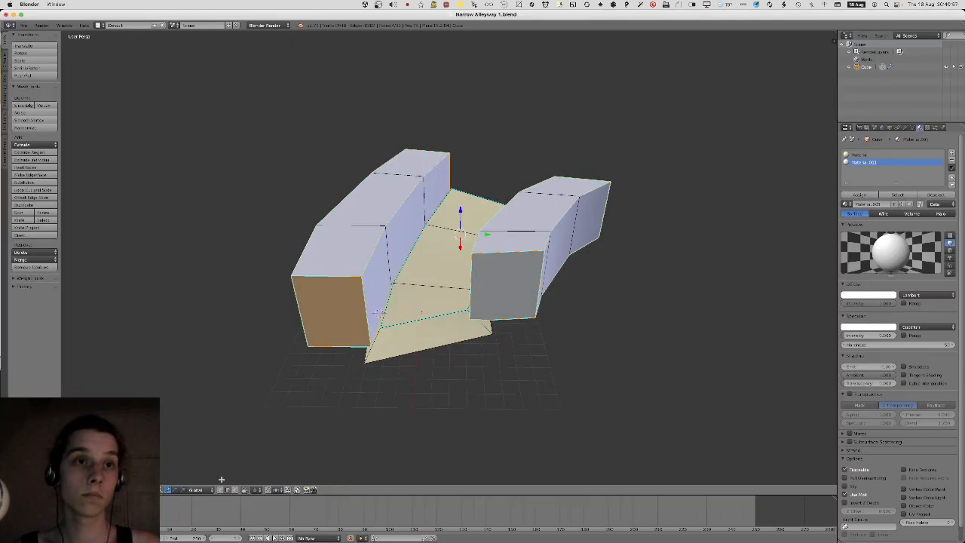
# Move the shorter wall block's front end face horizontally and adjust its height along the Z axis.
pyautogui.click(235, 491)
pyautogui.rightClick(527, 295)
pyautogui.moveTo(528, 295); pyautogui.dragTo(536, 310, button='middle')
pyautogui.press('g')
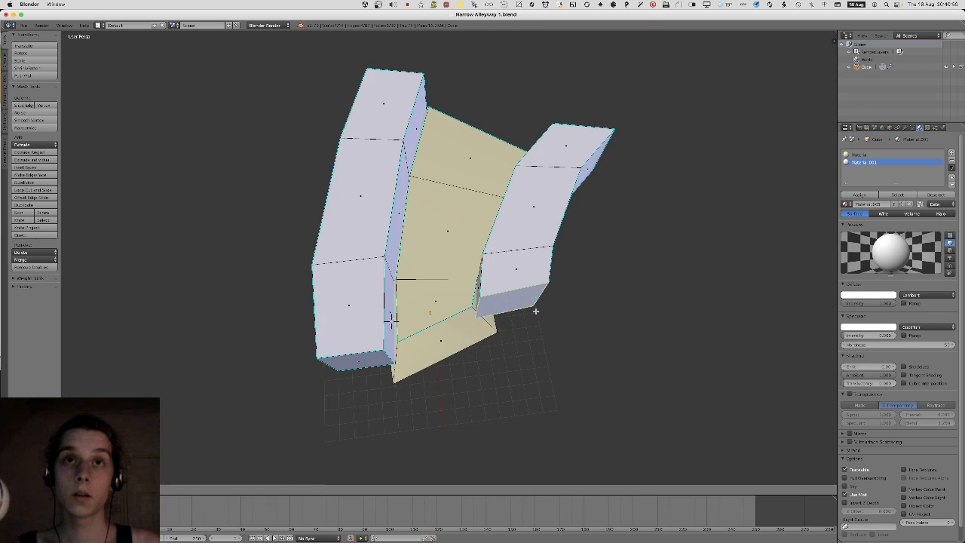
pyautogui.hotkey('shift', 'z')
pyautogui.click(573, 364)
pyautogui.press('g')
pyautogui.press('z')
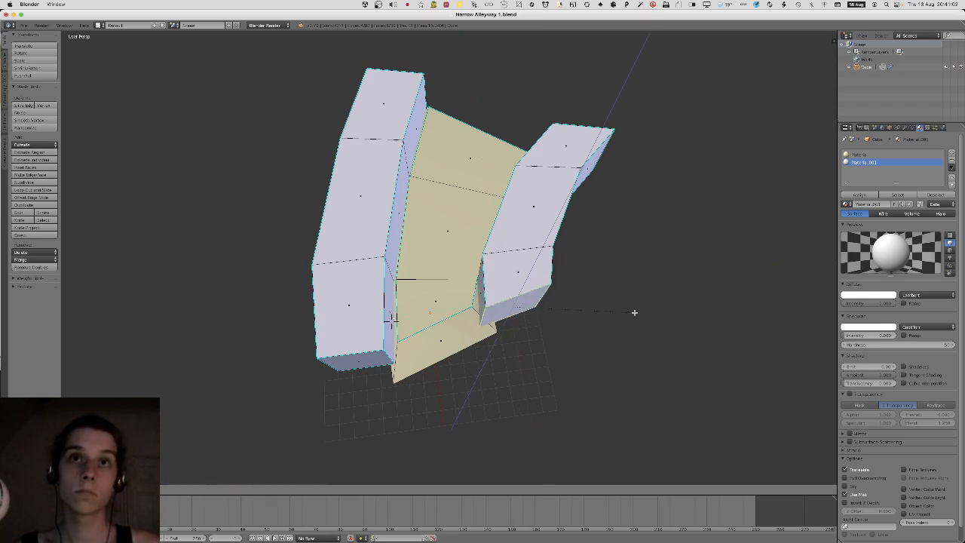
pyautogui.click(633, 313)
# Move the terrain's front corner beside the shorter wall horizontally to meet the wall's end.
pyautogui.keyDown('shift'); pyautogui.moveTo(534, 350); pyautogui.dragTo(521, 322, button='middle'); pyautogui.keyUp('shift')
pyautogui.scroll(4, 521, 321)
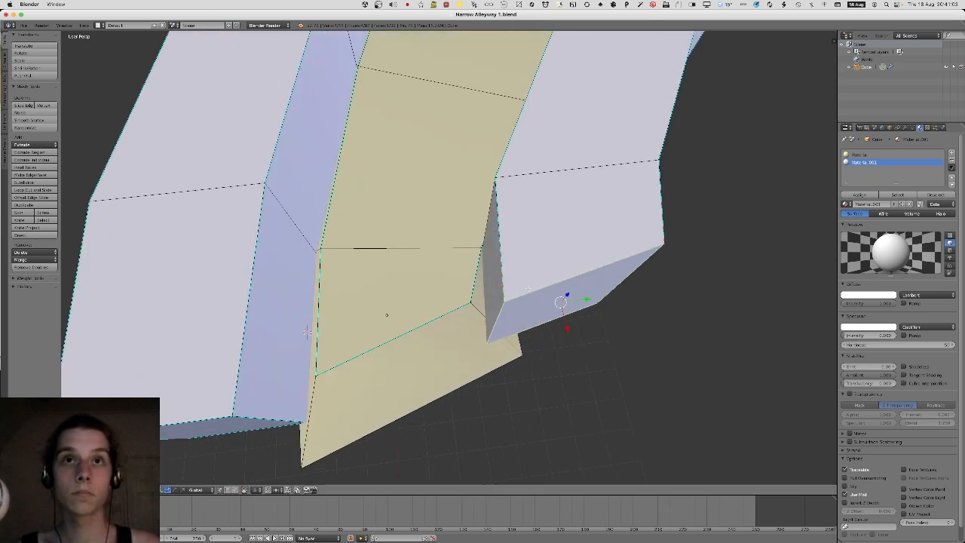
pyautogui.rightClick(474, 305)
pyautogui.press('g')
pyautogui.hotkey('shift', 'z')
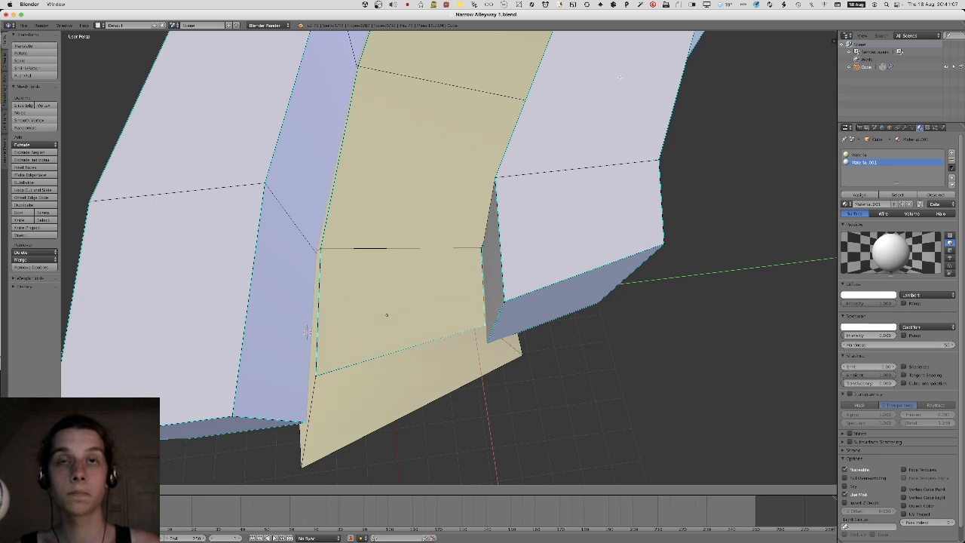
pyautogui.click(307, 332)
# Export the reshaped alleyway as FBX from Object Mode and inspect the walls in the Unity scene.
pyautogui.press('Tab')
pyautogui.scroll(-4, 298, 339)
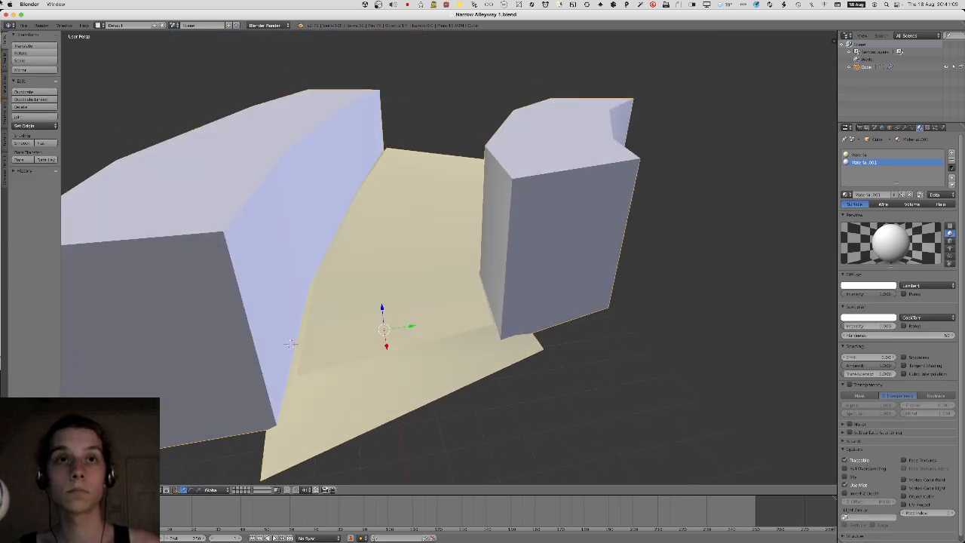
pyautogui.click(24, 25)
pyautogui.moveTo(38, 176)
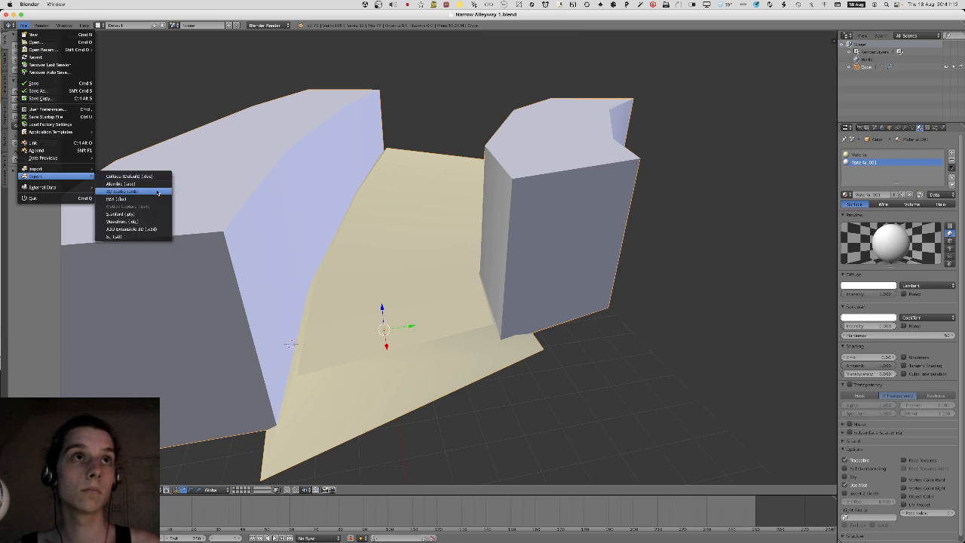
pyautogui.click(155, 198)
pyautogui.press('Return')
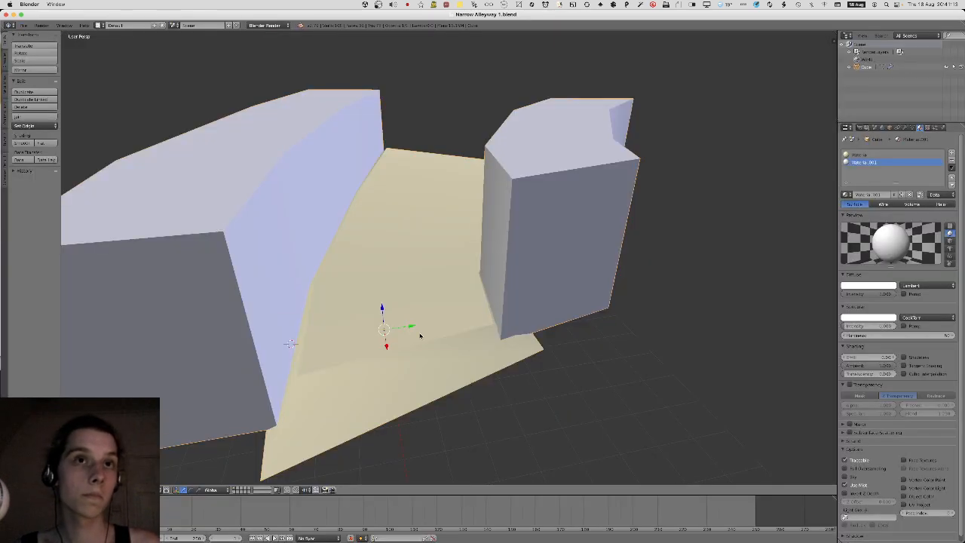
pyautogui.press('super+Tab')
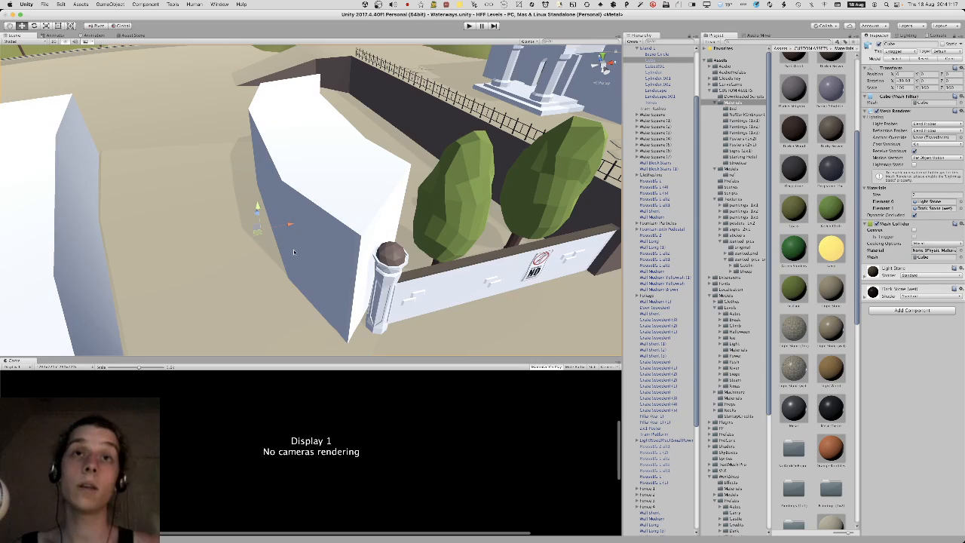
pyautogui.moveTo(283, 237); pyautogui.dragTo(173, 179, button='right')
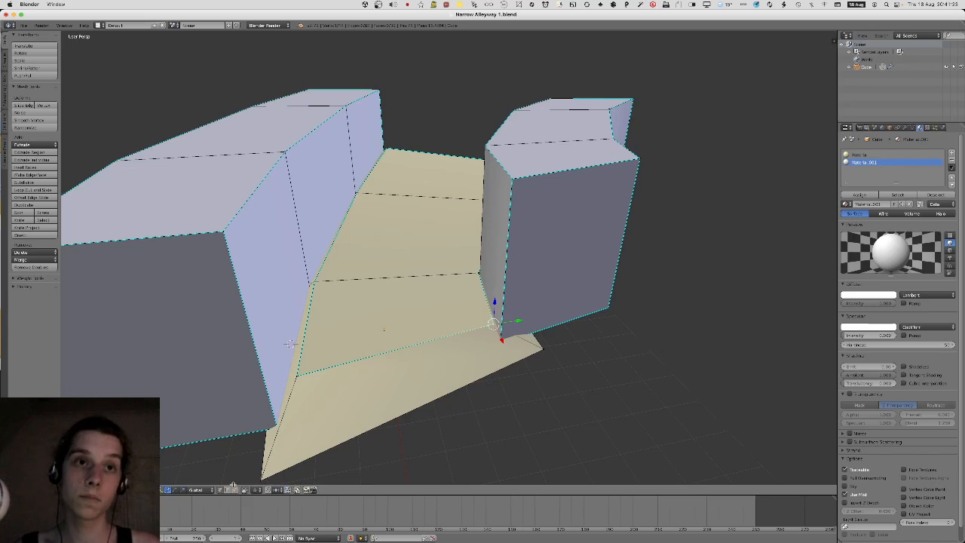
# In Blender, nudge the shorter wall's front end face slightly farther outward in the horizontal plane.
pyautogui.rightClick(542, 253)
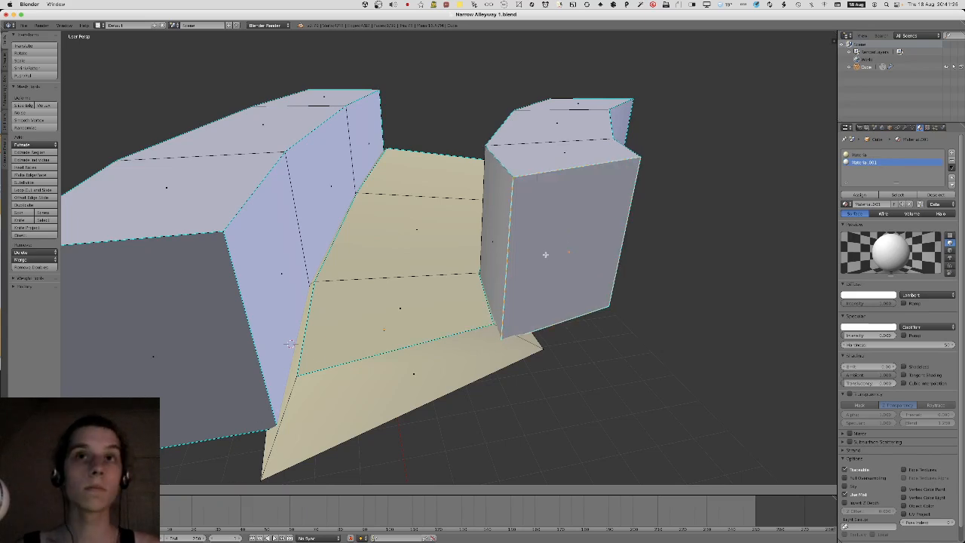
pyautogui.press('g')
pyautogui.hotkey('shift', 'z')
pyautogui.click(679, 224)
pyautogui.moveTo(560, 227); pyautogui.dragTo(548, 229, button='middle')
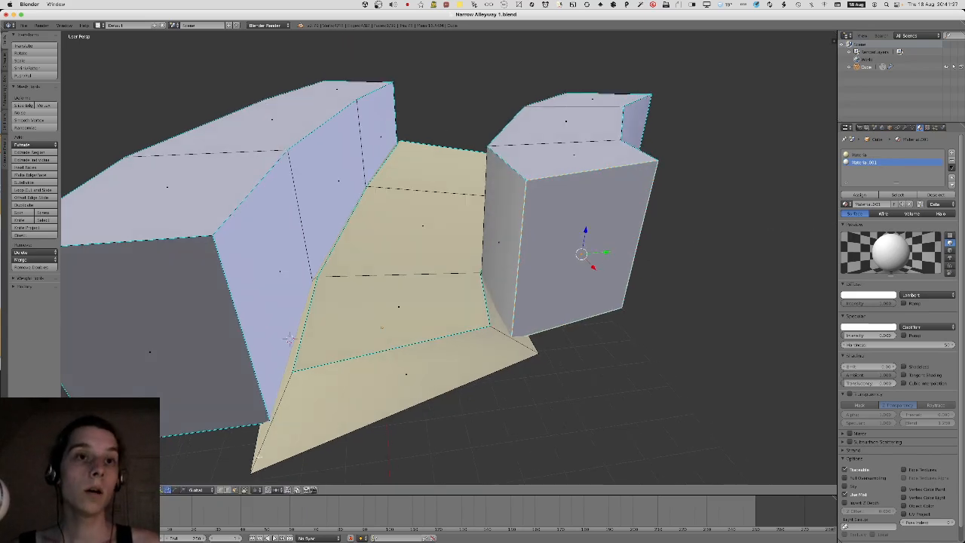
# Move the cross-section edges behind the shorter wall's front end along the Y axis using edge selection.
pyautogui.click(230, 490)
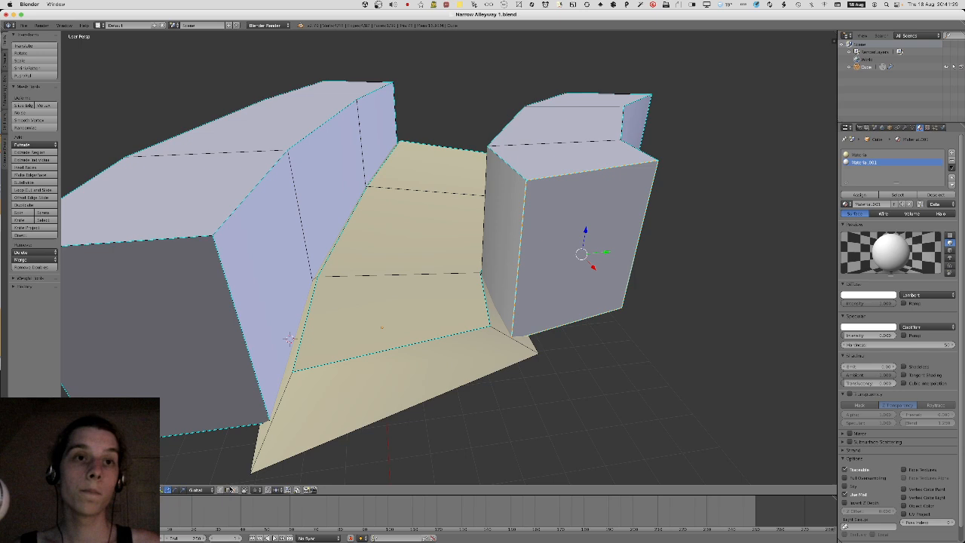
pyautogui.scroll(3, 541, 149)
pyautogui.keyDown('shift'); pyautogui.rightClick(542, 149); pyautogui.keyUp('shift')
pyautogui.press('g')
pyautogui.press('y')
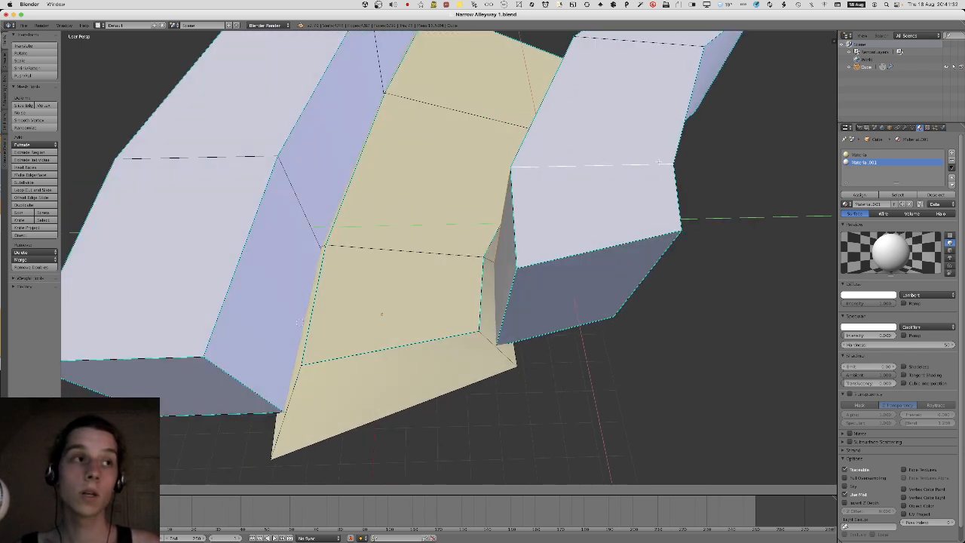
pyautogui.click(658, 162)
# Leave Edit Mode, save the Blender file and export the adjusted alleyway as FBX again.
pyautogui.press('Tab')
pyautogui.moveTo(495, 240); pyautogui.dragTo(504, 227, button='middle')
pyautogui.hotkey('ctrl', 's')
pyautogui.click(504, 233)
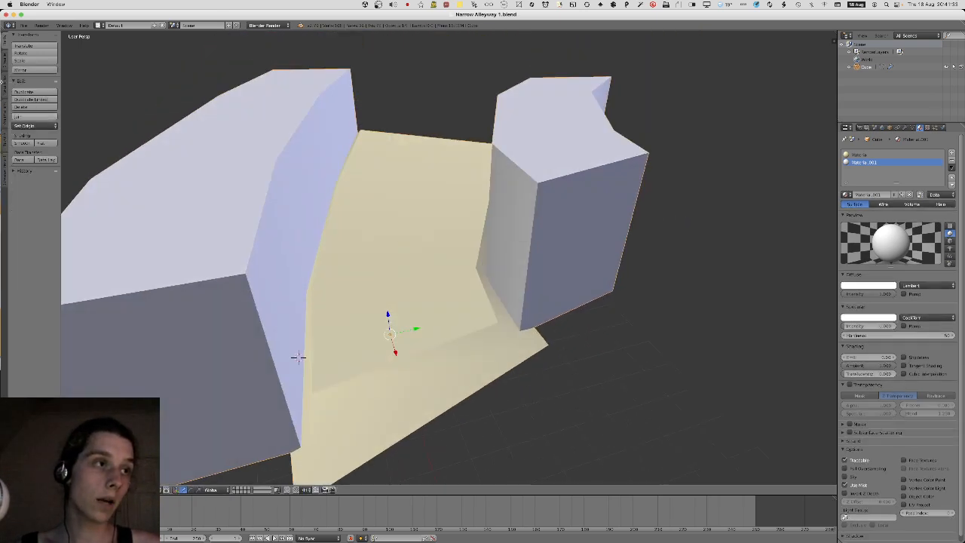
pyautogui.click(24, 25)
pyautogui.moveTo(52, 178)
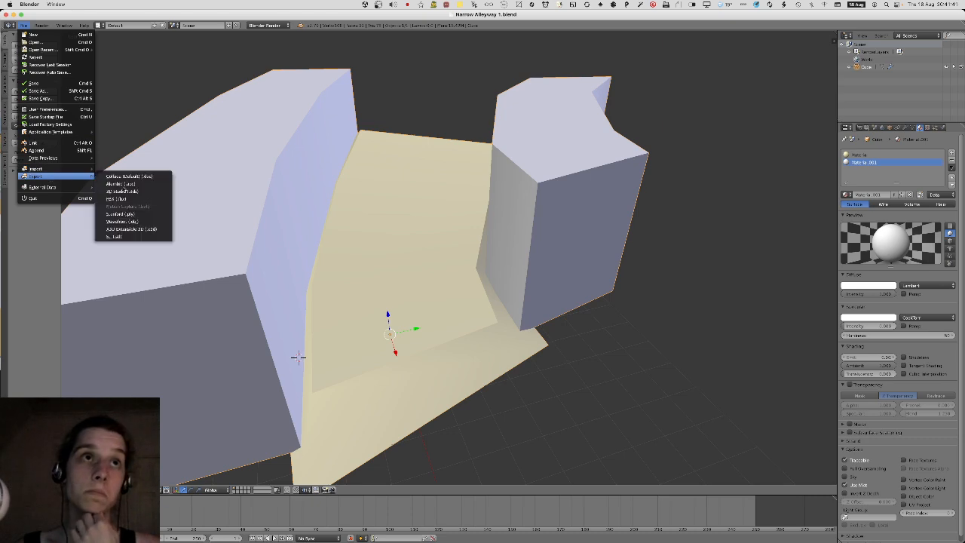
pyautogui.click(121, 198)
pyautogui.press('Escape')
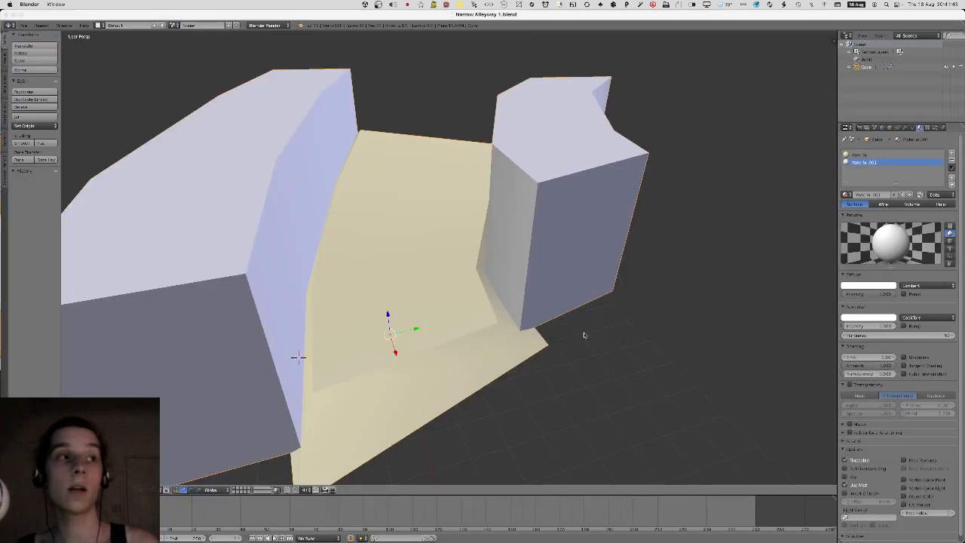
# Switch to Unity and examine the alleyway walls and ground from both ends of the passage.
pyautogui.press('super+Tab')
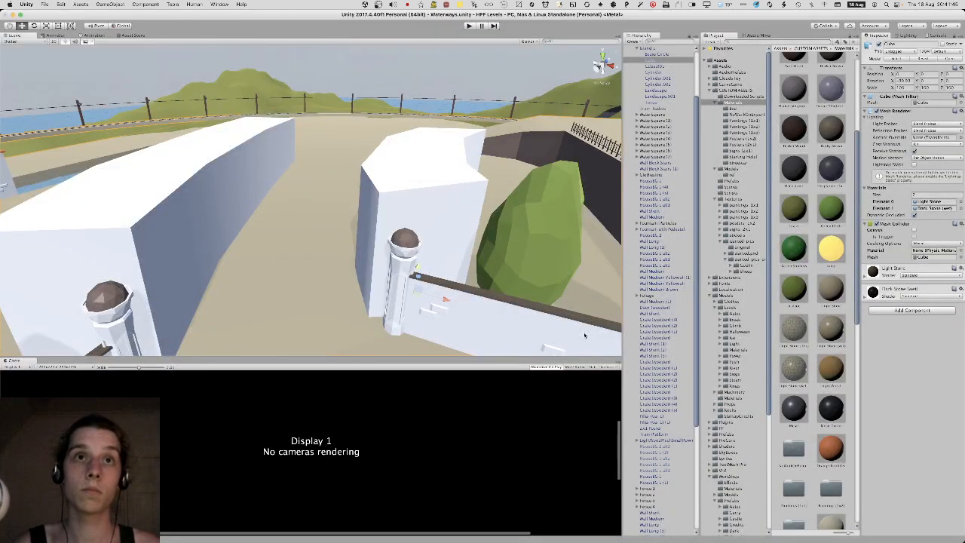
pyautogui.moveTo(422, 200); pyautogui.dragTo(498, 181, button='right')
pyautogui.moveTo(789, 187); pyautogui.dragTo(789, 178, button='right')
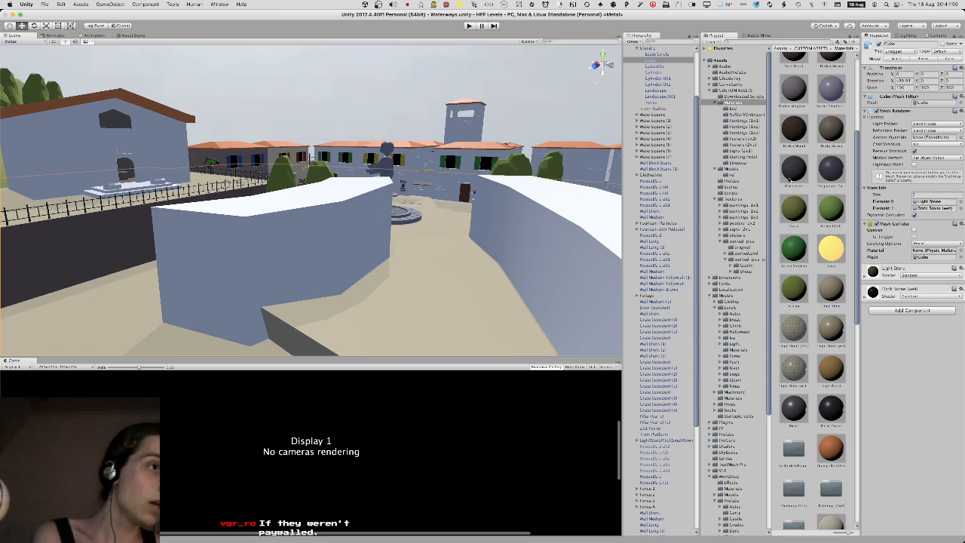
# Switch to Blender and raise the matching end faces of both alley walls along the Z axis.
pyautogui.press('super+Tab')
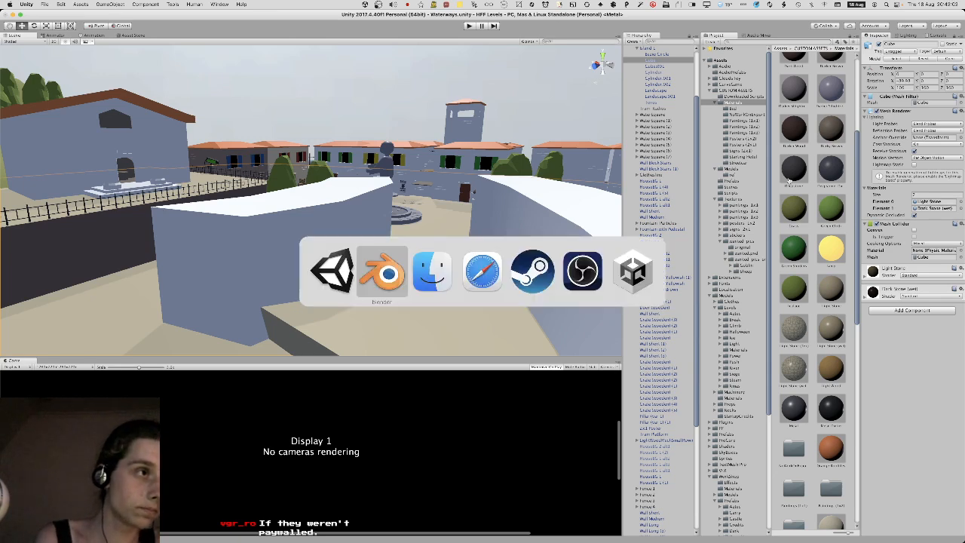
pyautogui.press('Tab')
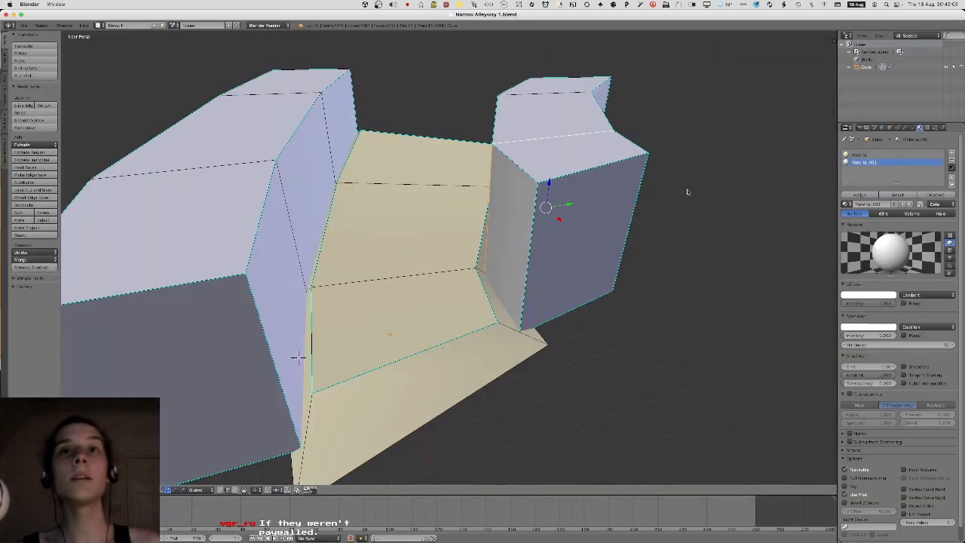
pyautogui.moveTo(688, 193); pyautogui.dragTo(426, 422, button='middle')
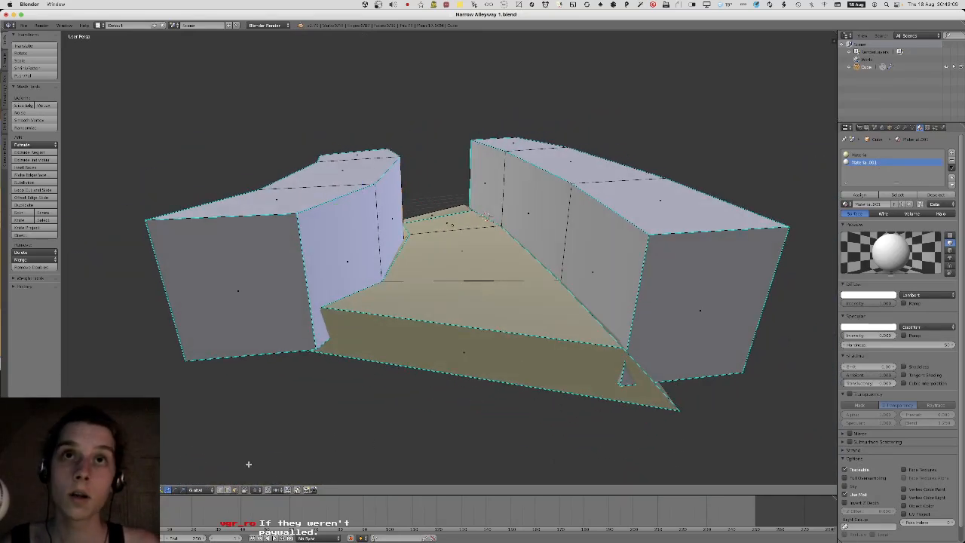
pyautogui.moveTo(696, 287); pyautogui.dragTo(715, 260, button='middle')
pyautogui.press('g')
pyautogui.press('z')
pyautogui.rightClick(721, 214)
pyautogui.keyDown('shift'); pyautogui.rightClick(260, 269); pyautogui.keyUp('shift')
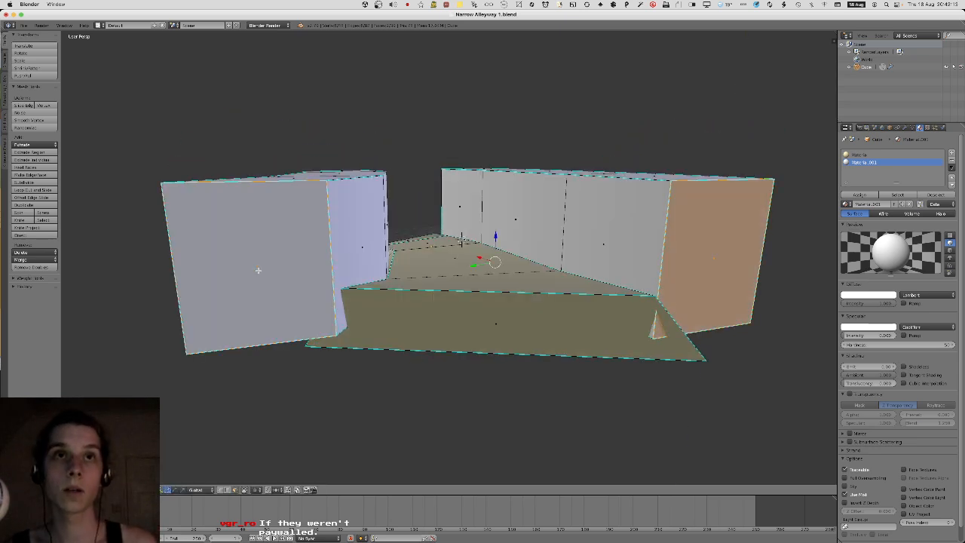
pyautogui.press('g')
pyautogui.press('z')
pyautogui.click(276, 220)
pyautogui.moveTo(276, 221); pyautogui.dragTo(309, 253, button='middle')
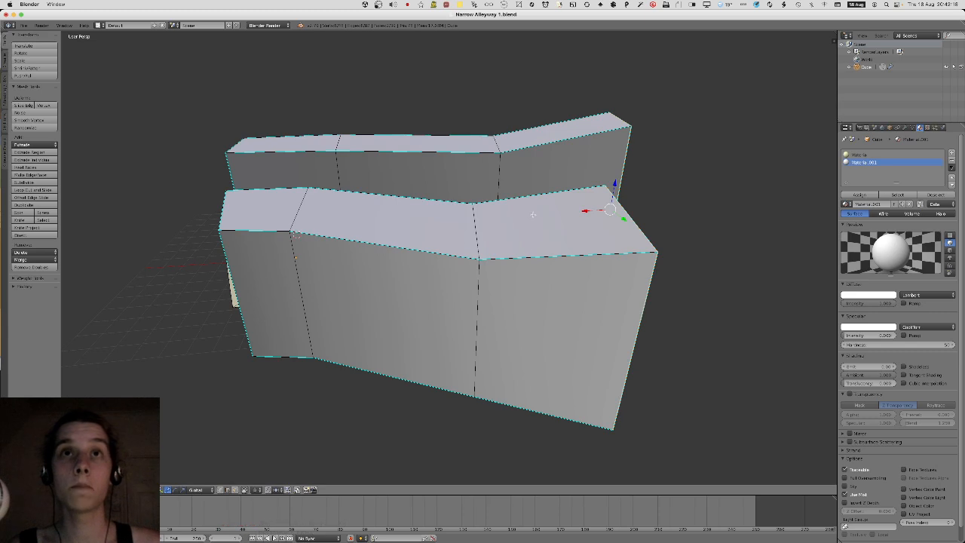
# Select the cross-section edges behind the raised ends of both walls and adjust their height along the Z axis.
pyautogui.keyDown('alt'); pyautogui.rightClick(479, 268); pyautogui.keyUp('alt')
pyautogui.moveTo(498, 184); pyautogui.dragTo(554, 234, button='middle')
pyautogui.rightClick(450, 167)
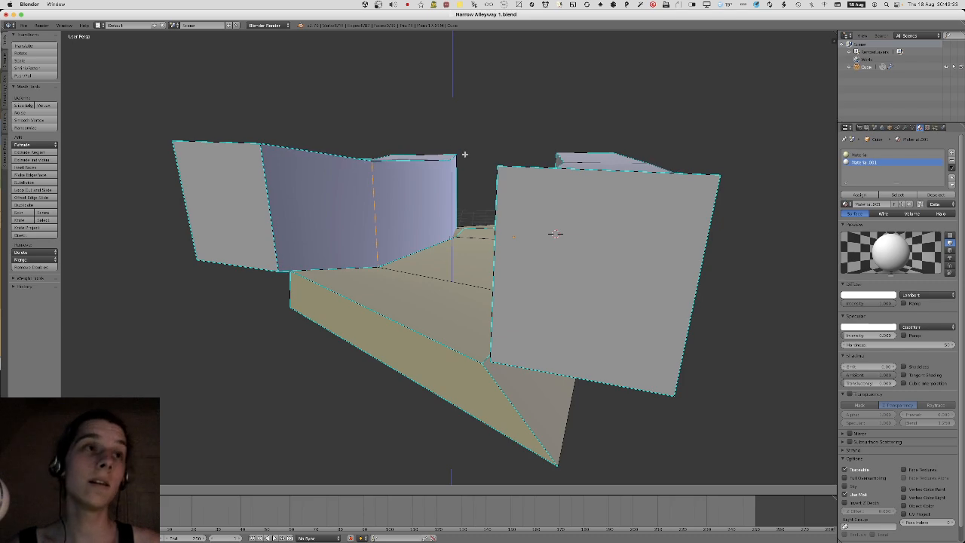
pyautogui.moveTo(460, 160); pyautogui.dragTo(424, 308, button='middle')
pyautogui.keyDown('shift'); pyautogui.moveTo(529, 271); pyautogui.dragTo(479, 264, button='middle'); pyautogui.keyUp('shift')
pyautogui.scroll(5, 472, 269)
pyautogui.press('g')
pyautogui.press('z')
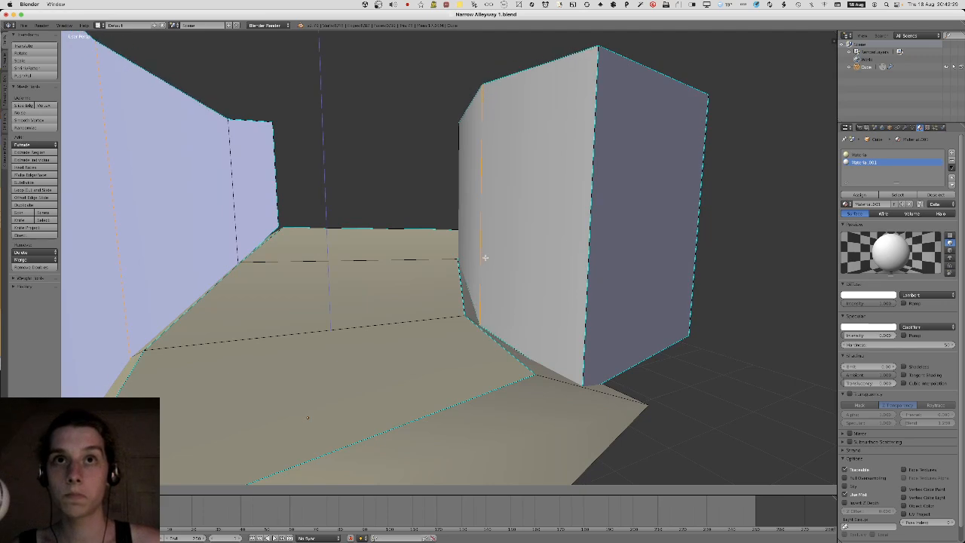
pyautogui.click(482, 261)
pyautogui.scroll(-4, 446, 297)
pyautogui.moveTo(278, 348); pyautogui.dragTo(252, 374, button='middle')
pyautogui.click(236, 491)
pyautogui.moveTo(279, 331); pyautogui.dragTo(241, 382, button='middle')
pyautogui.rightClick(167, 313)
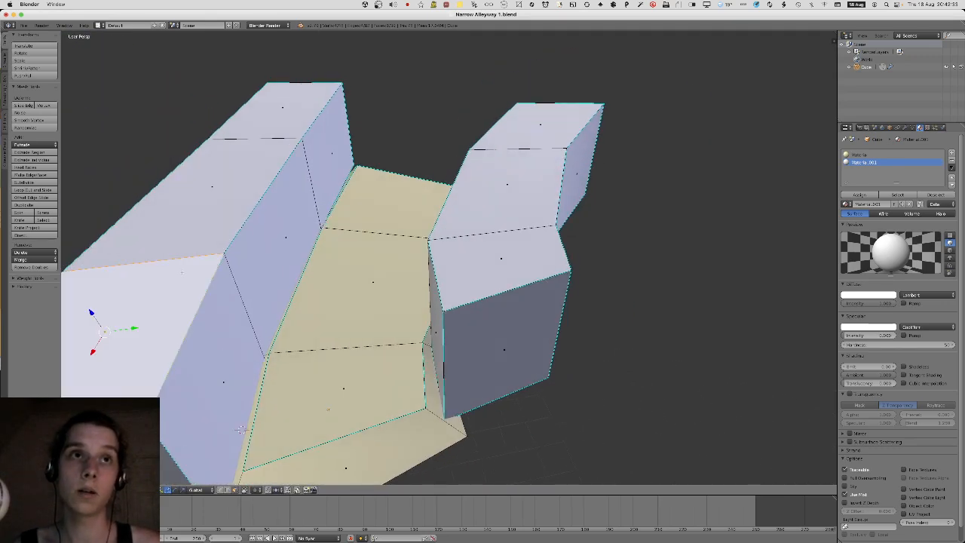
pyautogui.keyDown('shift'); pyautogui.moveTo(167, 313); pyautogui.dragTo(143, 377, button='middle'); pyautogui.keyUp('shift')
pyautogui.keyDown('shift'); pyautogui.rightClick(211, 253); pyautogui.keyUp('shift')
pyautogui.keyDown('shift'); pyautogui.rightClick(288, 177); pyautogui.keyUp('shift')
pyautogui.keyDown('shift'); pyautogui.rightClick(482, 373); pyautogui.keyUp('shift')
pyautogui.keyDown('shift'); pyautogui.rightClick(483, 275); pyautogui.keyUp('shift')
pyautogui.keyDown('shift'); pyautogui.rightClick(514, 192); pyautogui.keyUp('shift')
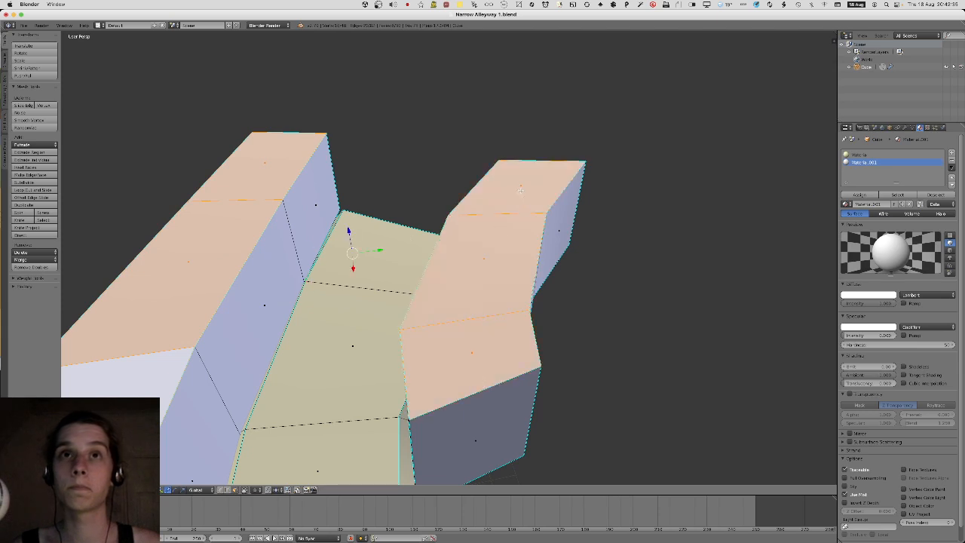
pyautogui.scroll(-4, 454, 225)
pyautogui.moveTo(353, 205); pyautogui.dragTo(372, 166, button='middle')
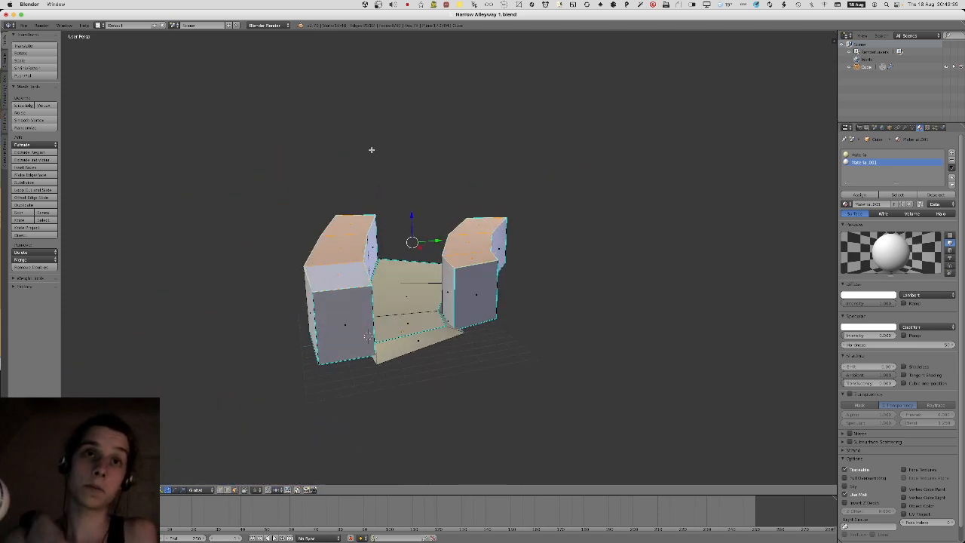
pyautogui.scroll(3, 396, 239)
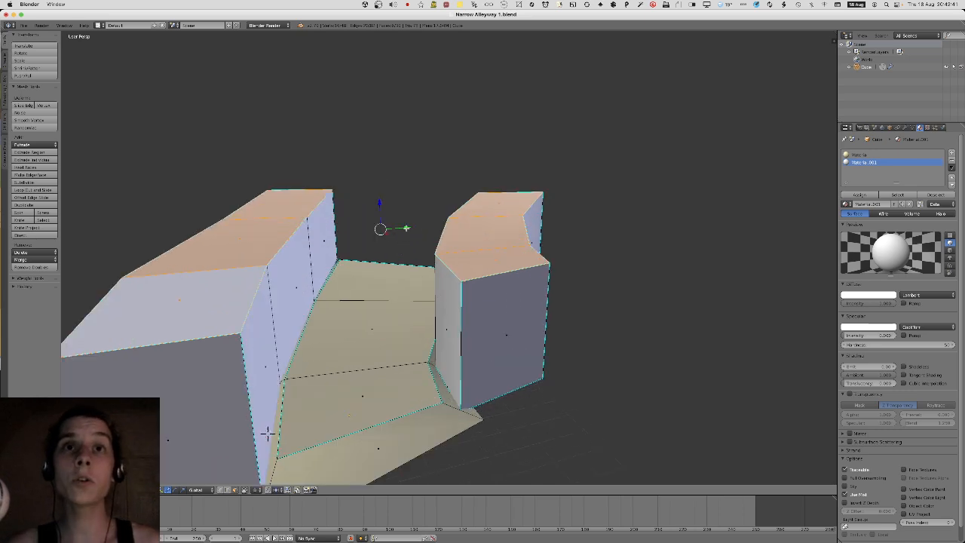
pyautogui.moveTo(407, 256)
pyautogui.keyDown('shift'); pyautogui.mouseDown(button='middle')
pyautogui.moveTo(415, 246)
pyautogui.moveTo(403, 257)
pyautogui.mouseUp(button='middle'); pyautogui.keyUp('shift')
pyautogui.press('g')
pyautogui.press('z')
pyautogui.rightClick(409, 264)
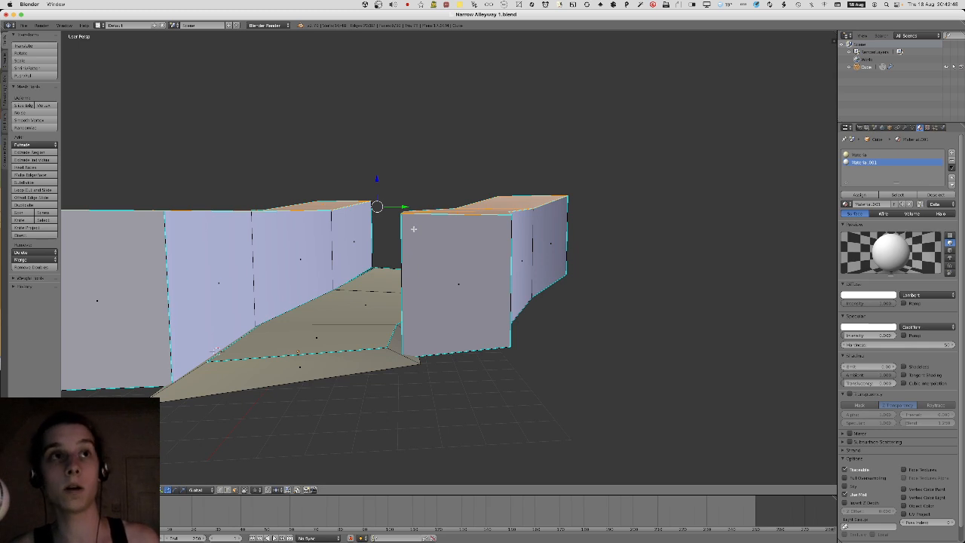
pyautogui.moveTo(368, 216); pyautogui.dragTo(357, 224, button='middle')
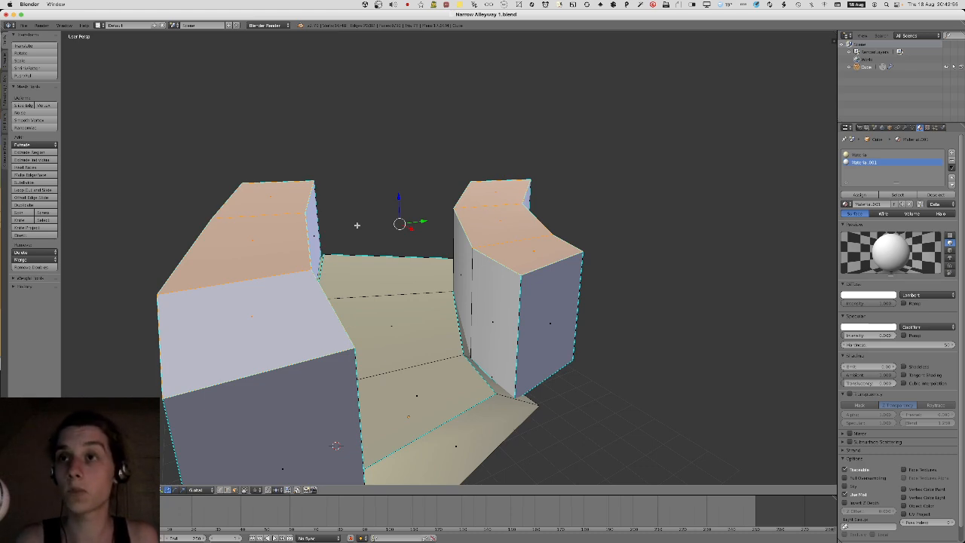
# Thicken the shorter wall by moving its three outer side faces outward along the Y axis.
pyautogui.moveTo(320, 225); pyautogui.dragTo(472, 304, button='middle')
pyautogui.keyDown('shift'); pyautogui.rightClick(469, 314); pyautogui.keyUp('shift')
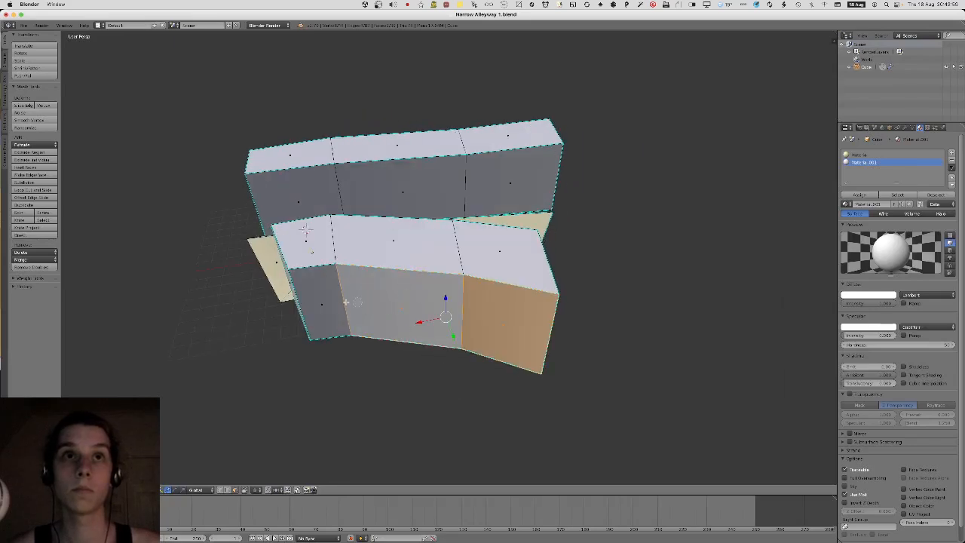
pyautogui.keyDown('shift'); pyautogui.rightClick(328, 302); pyautogui.keyUp('shift')
pyautogui.moveTo(327, 300); pyautogui.dragTo(369, 304, button='middle')
pyautogui.press('g')
pyautogui.press('y')
pyautogui.click(387, 303)
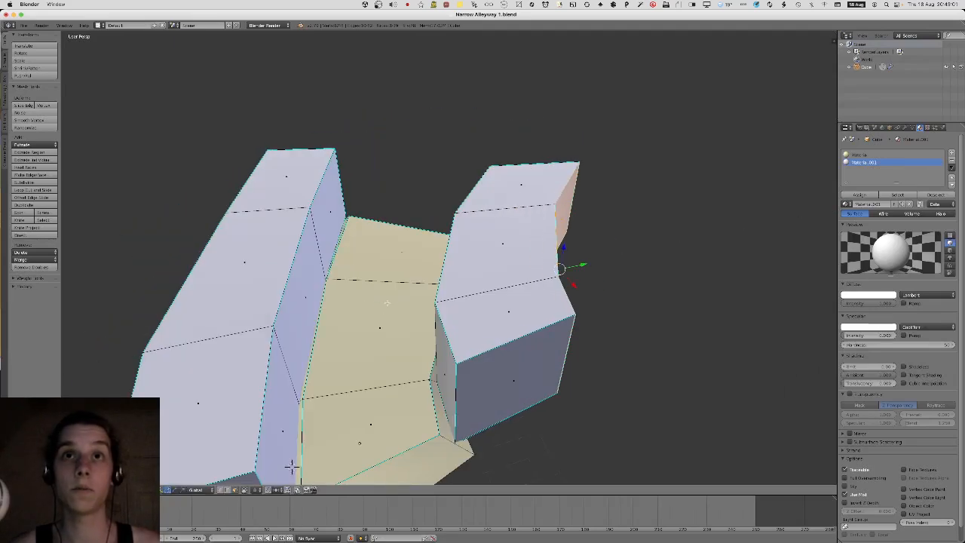
pyautogui.press('g')
pyautogui.press('y')
pyautogui.click(691, 250)
# Thicken the longer wall by moving its outer side faces outward along the Y axis.
pyautogui.moveTo(692, 250); pyautogui.dragTo(784, 215, button='middle')
pyautogui.rightClick(632, 295)
pyautogui.keyDown('shift'); pyautogui.rightClick(368, 266); pyautogui.keyUp('shift')
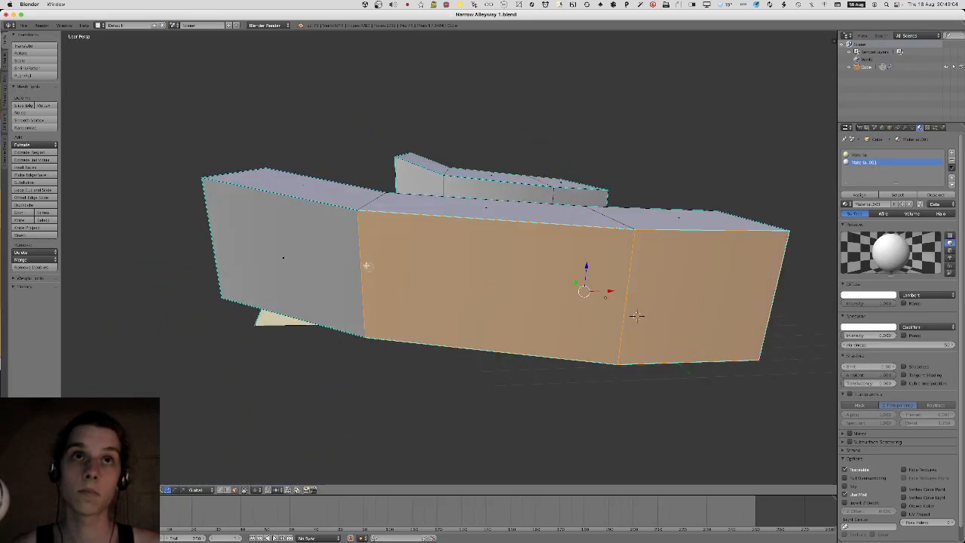
pyautogui.moveTo(637, 315); pyautogui.dragTo(376, 398, button='middle')
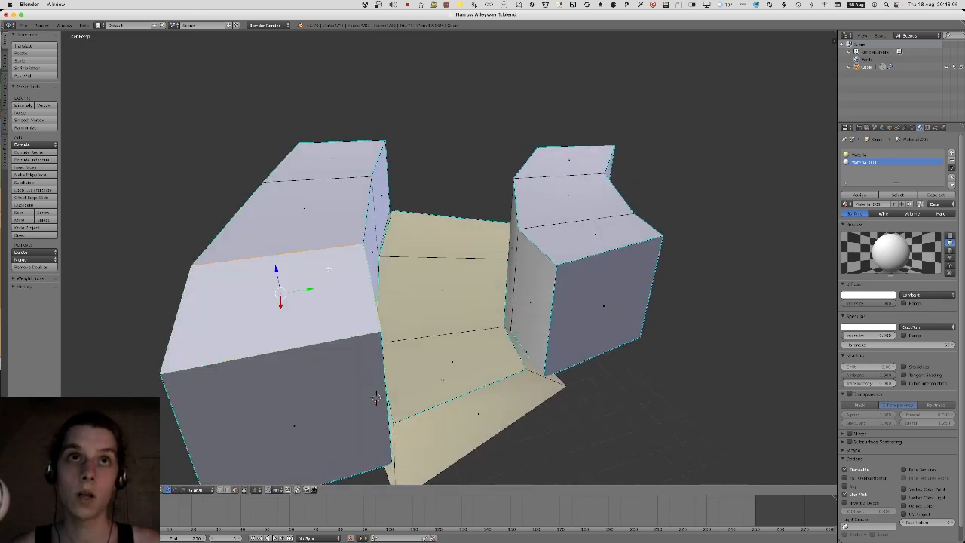
# Duplicate the top faces of both walls and move the copies slightly down along the Z axis as roof bases.
pyautogui.moveTo(329, 269); pyautogui.dragTo(260, 214, button='middle')
pyautogui.keyDown('shift'); pyautogui.rightClick(275, 202); pyautogui.keyUp('shift')
pyautogui.keyDown('shift'); pyautogui.rightClick(353, 147); pyautogui.keyUp('shift')
pyautogui.moveTo(459, 169); pyautogui.dragTo(504, 231, button='middle')
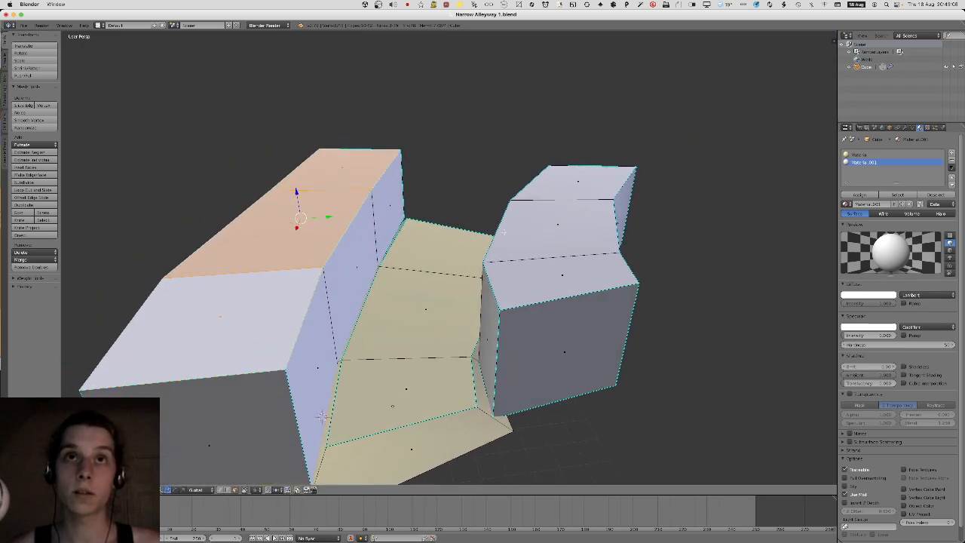
pyautogui.keyDown('shift'); pyautogui.rightClick(554, 269); pyautogui.keyUp('shift')
pyautogui.keyDown('shift'); pyautogui.rightClick(554, 221); pyautogui.keyUp('shift')
pyautogui.moveTo(538, 193)
pyautogui.mouseDown(button='middle')
pyautogui.moveTo(549, 168)
pyautogui.moveTo(531, 190)
pyautogui.mouseUp(button='middle')
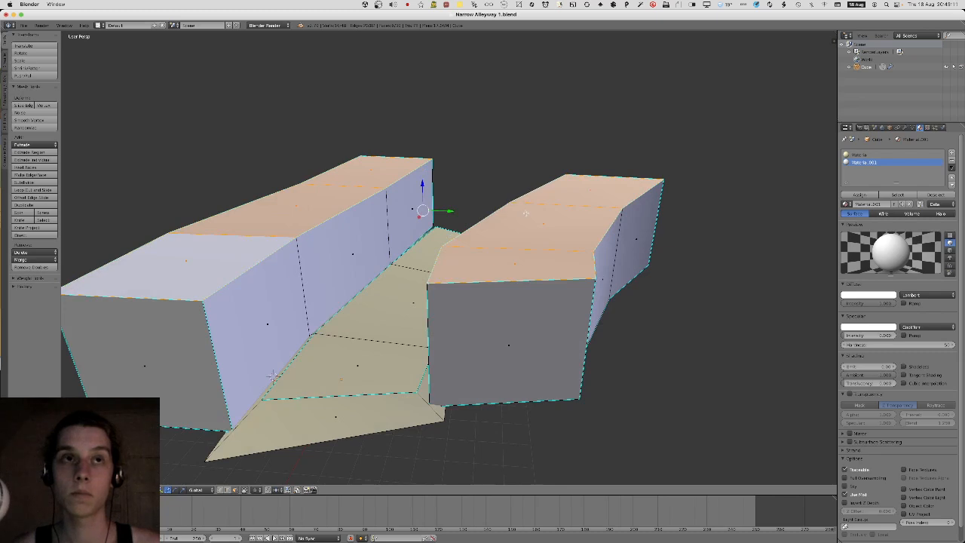
pyautogui.hotkey('shift', 'd')
pyautogui.rightClick(590, 208)
pyautogui.press('g')
pyautogui.press('z')
pyautogui.click(580, 226)
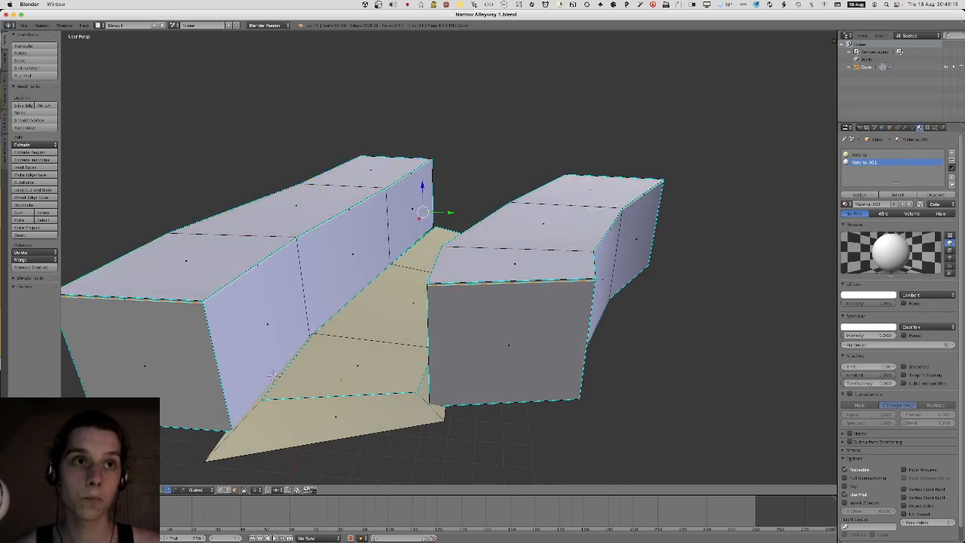
# Change the pivot point and scale the duplicated roof bases up horizontally so they overhang the walls.
pyautogui.click(154, 490)
pyautogui.click(180, 463)
pyautogui.press('s')
pyautogui.hotkey('shift', 'z')
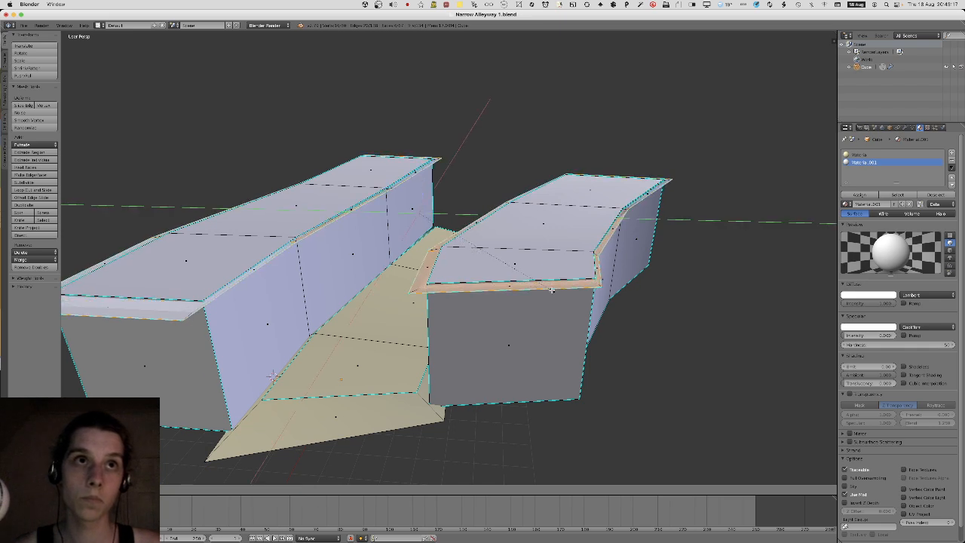
pyautogui.rightClick(551, 290)
pyautogui.press('s')
pyautogui.hotkey('shift', 'z')
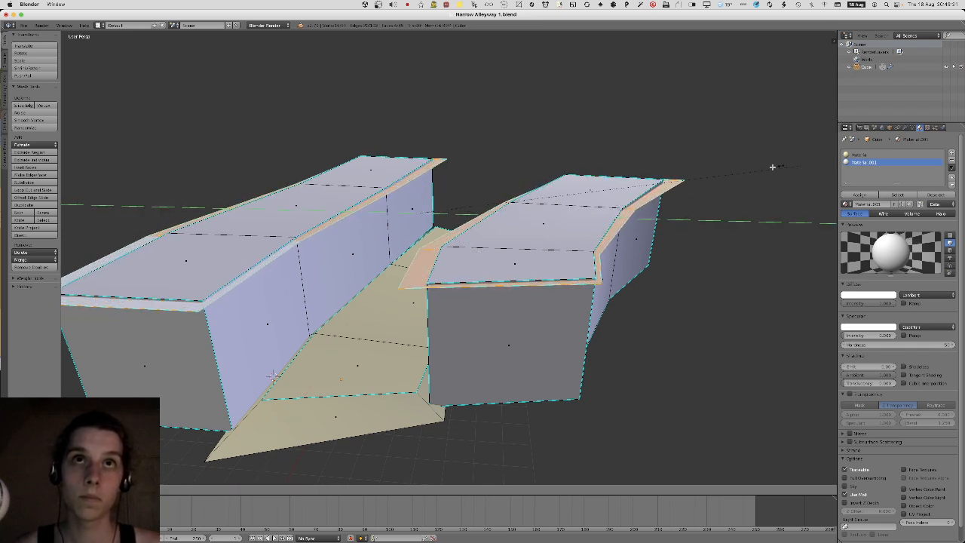
pyautogui.click(739, 178)
# Extrude both roof bases upward and scale their top faces inward to form sloped roof sides.
pyautogui.moveTo(739, 179); pyautogui.dragTo(578, 162, button='middle')
pyautogui.moveTo(650, 172); pyautogui.dragTo(631, 202, button='middle')
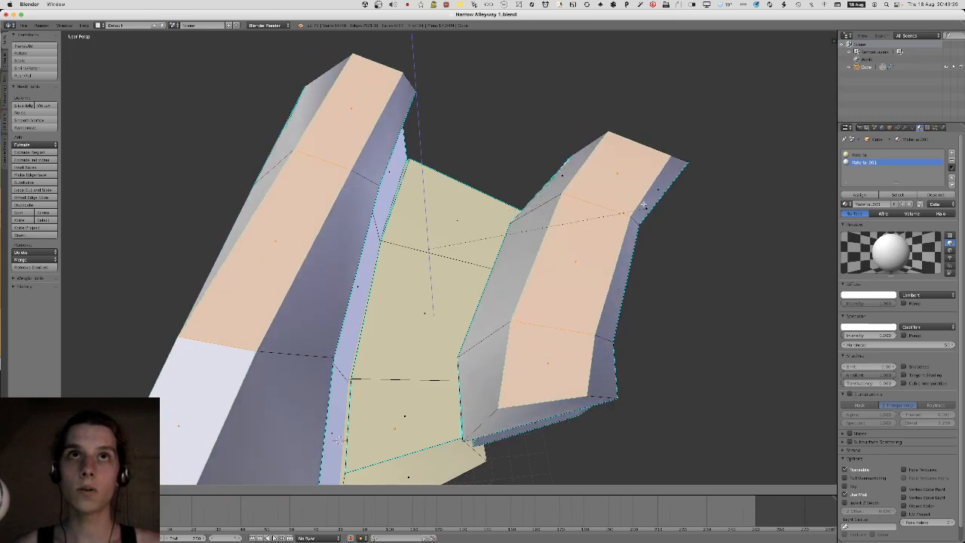
pyautogui.click(625, 160)
# Rotate the top faces of both roofs slightly around the Z axis to align them with the bases.
pyautogui.scroll(-4, 625, 161)
pyautogui.moveTo(625, 160); pyautogui.dragTo(586, 165, button='middle')
pyautogui.press('r')
pyautogui.press('z')
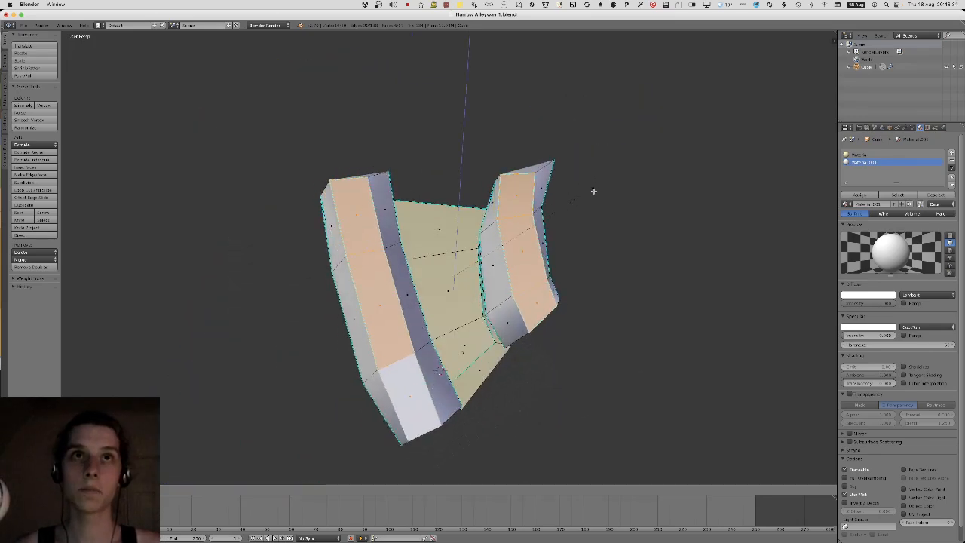
pyautogui.click(593, 184)
# Select the shorter wall's roof top faces and shift them in the horizontal plane to centre them over the base.
pyautogui.rightClick(515, 204)
pyautogui.keyDown('shift'); pyautogui.rightClick(520, 252); pyautogui.keyUp('shift')
pyautogui.keyDown('shift'); pyautogui.rightClick(536, 296); pyautogui.keyUp('shift')
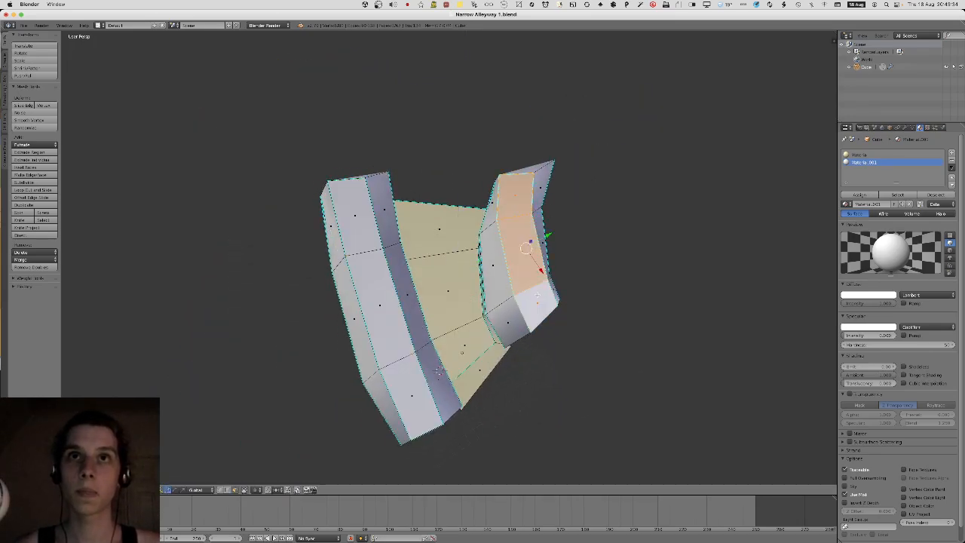
pyautogui.moveTo(536, 297); pyautogui.dragTo(533, 294, button='middle')
pyautogui.rightClick(528, 206)
pyautogui.press('g')
pyautogui.hotkey('shift', 'z')
pyautogui.click(619, 160)
pyautogui.moveTo(618, 160); pyautogui.dragTo(555, 165, button='middle')
# Select both complete roofs, assign them a new material slot and set its diffuse colour to orange.
pyautogui.press('Tab')
pyautogui.press('Tab')
pyautogui.press('l')
pyautogui.press('l')
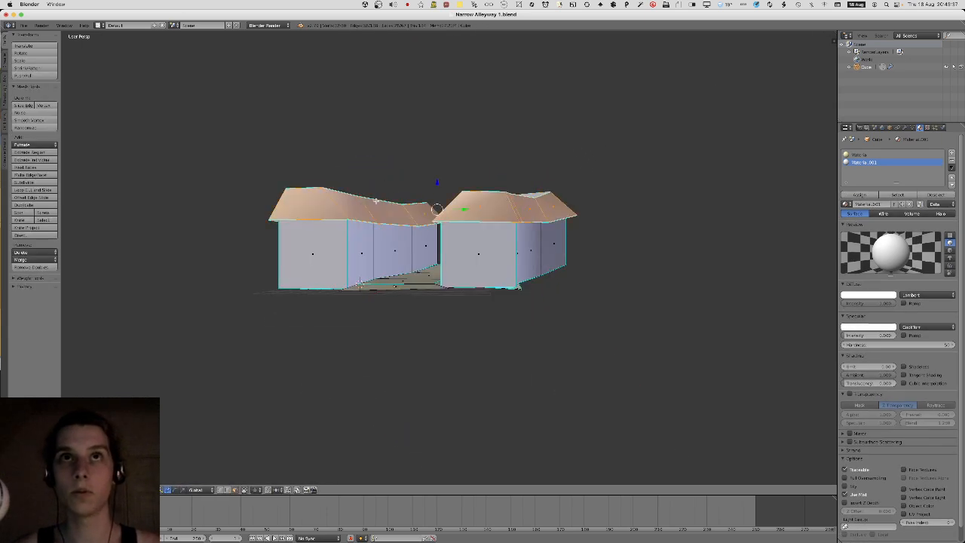
pyautogui.moveTo(375, 198); pyautogui.dragTo(451, 245, button='middle')
pyautogui.scroll(2, 397, 215)
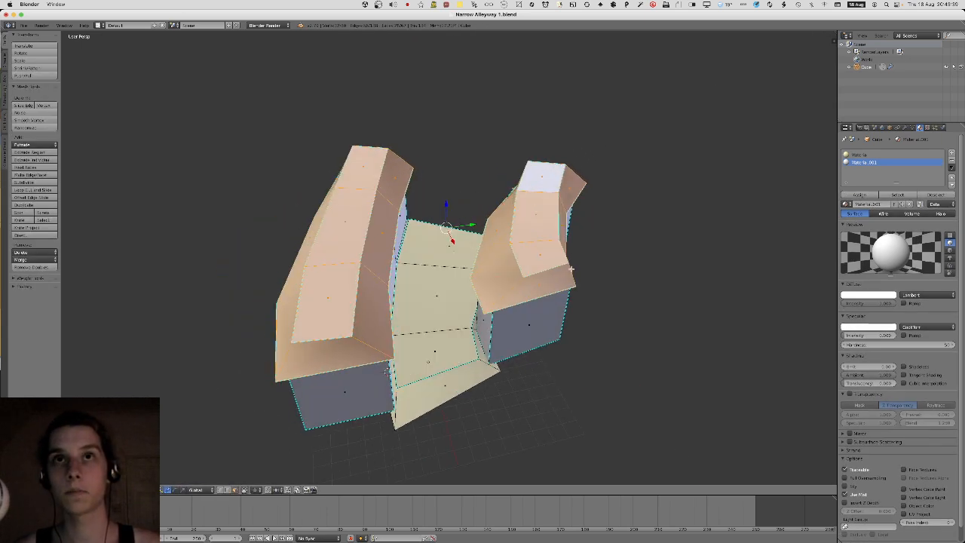
pyautogui.click(951, 154)
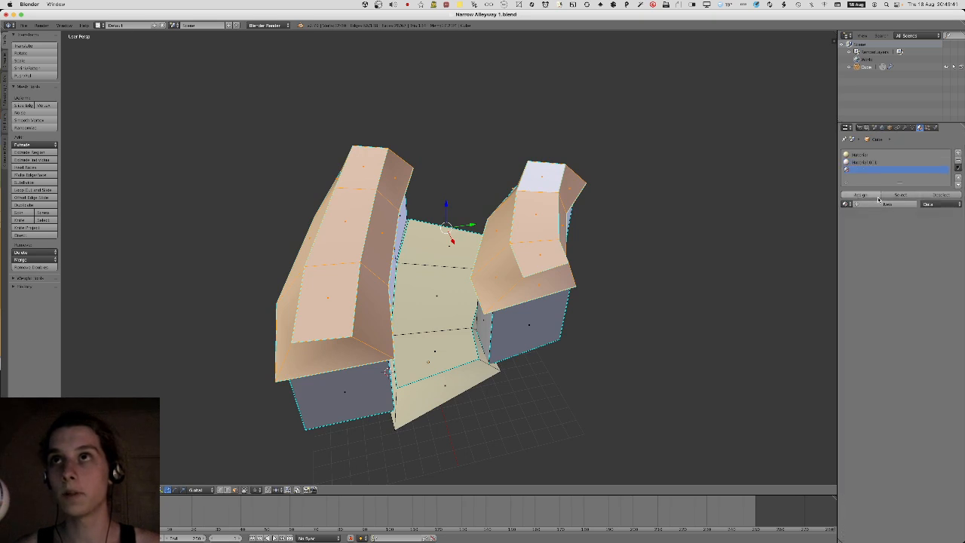
pyautogui.click(883, 203)
pyautogui.click(859, 194)
pyautogui.click(866, 295)
pyautogui.click(851, 240)
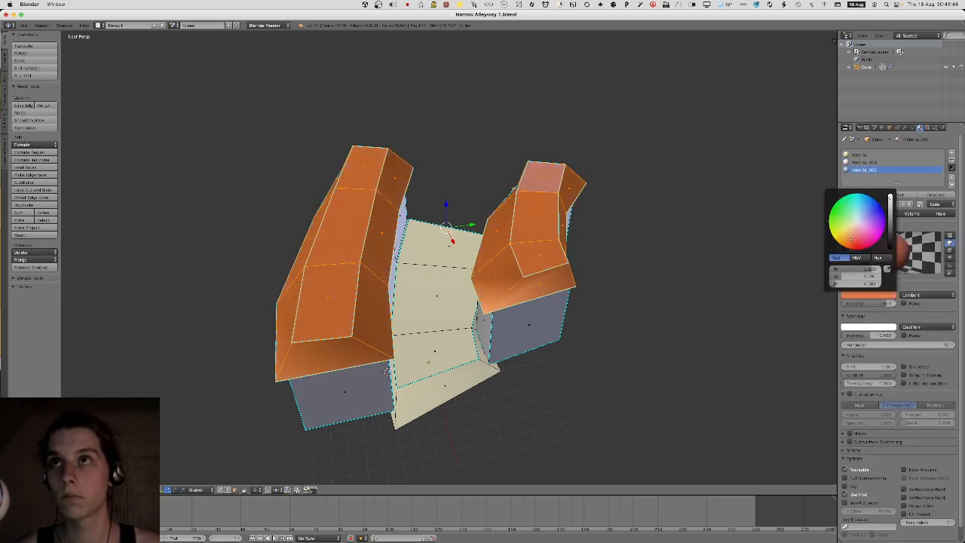
# Select the slanted corner edges at both ends of the two roofs and mark them as sharp.
pyautogui.press('Tab')
pyautogui.moveTo(656, 247)
pyautogui.mouseDown(button='middle')
pyautogui.moveTo(649, 222)
pyautogui.moveTo(655, 231)
pyautogui.mouseUp(button='middle')
pyautogui.press('Tab')
pyautogui.scroll(3, 531, 240)
pyautogui.moveTo(527, 240); pyautogui.dragTo(519, 250, button='middle')
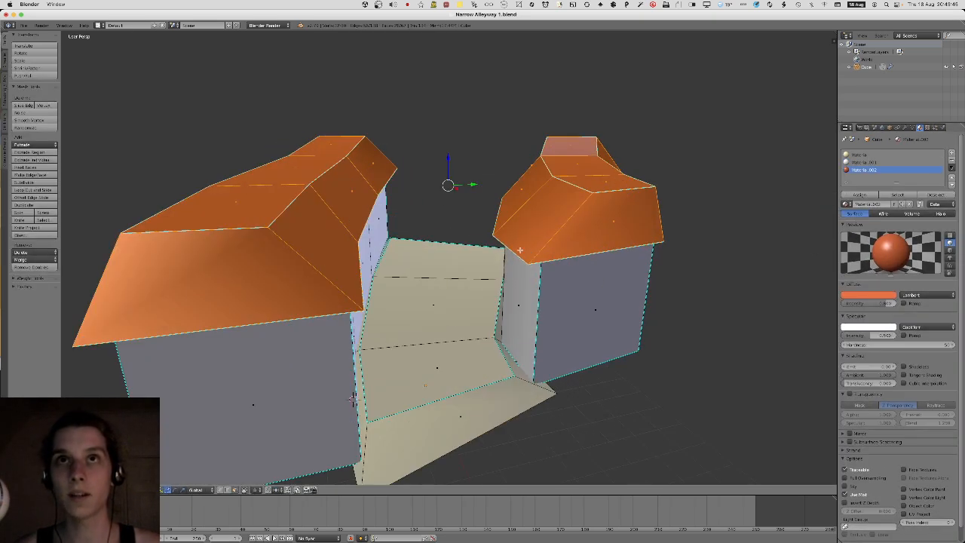
pyautogui.rightClick(303, 265)
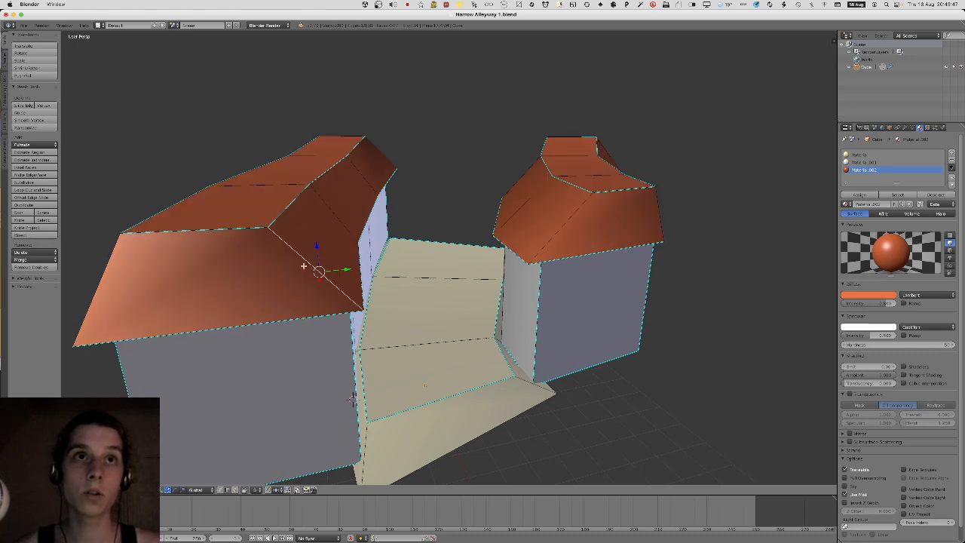
pyautogui.rightClick(158, 259)
pyautogui.keyDown('shift'); pyautogui.rightClick(564, 218); pyautogui.keyUp('shift')
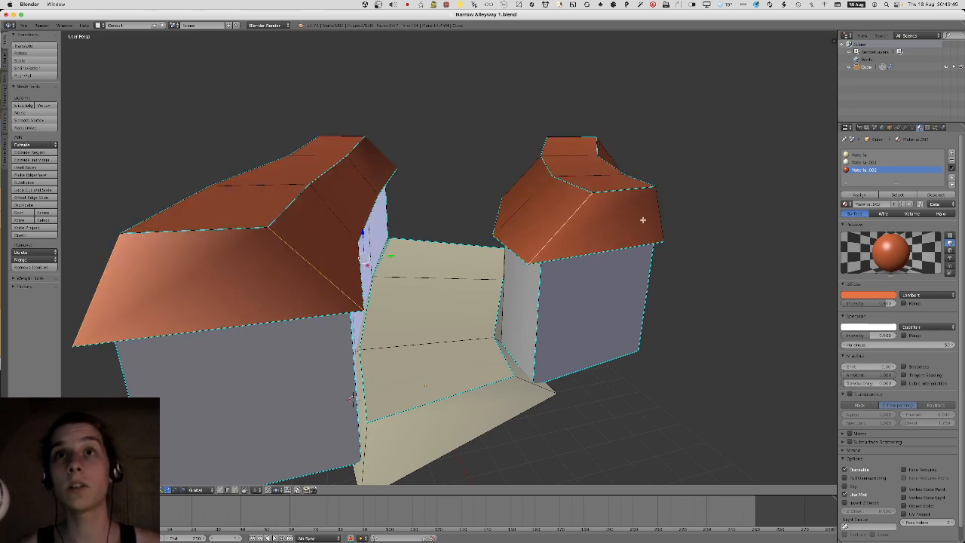
pyautogui.keyDown('shift'); pyautogui.rightClick(653, 208); pyautogui.keyUp('shift')
pyautogui.moveTo(652, 207); pyautogui.dragTo(332, 218, button='middle')
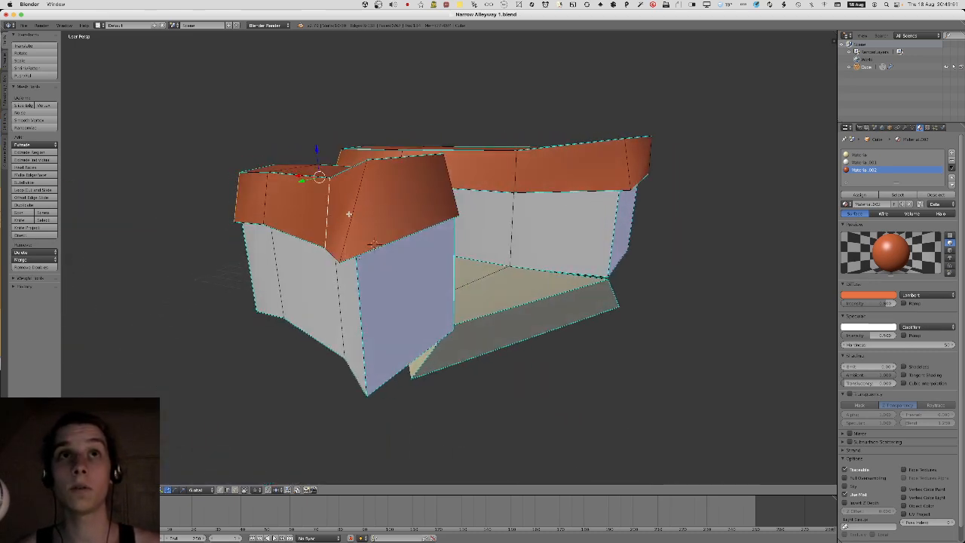
pyautogui.keyDown('shift'); pyautogui.rightClick(348, 214); pyautogui.keyUp('shift')
pyautogui.keyDown('shift'); pyautogui.rightClick(450, 186); pyautogui.keyUp('shift')
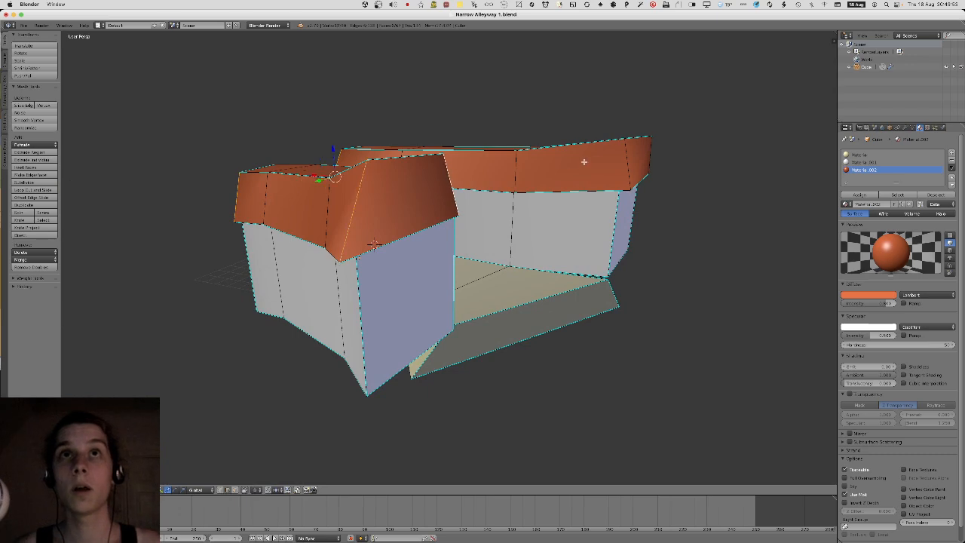
pyautogui.keyDown('shift'); pyautogui.rightClick(643, 160); pyautogui.keyUp('shift')
pyautogui.moveTo(643, 160); pyautogui.dragTo(628, 162, button='middle')
pyautogui.hotkey('ctrl', 'e')
pyautogui.click(630, 164)
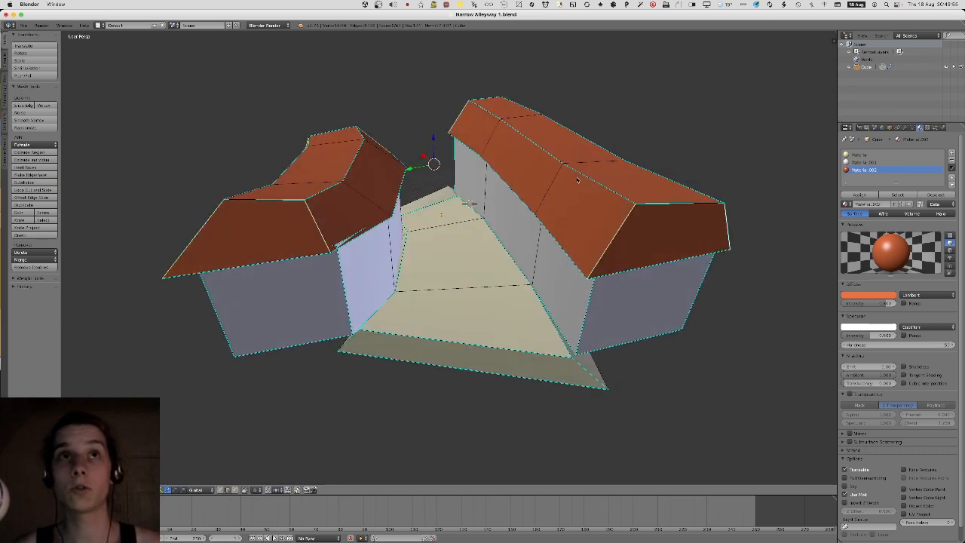
# Finish editing the alleyway mesh and save it over the existing Narrow Alleyway 1.blend.
pyautogui.press('Tab')
pyautogui.moveTo(399, 203); pyautogui.dragTo(535, 183, button='middle')
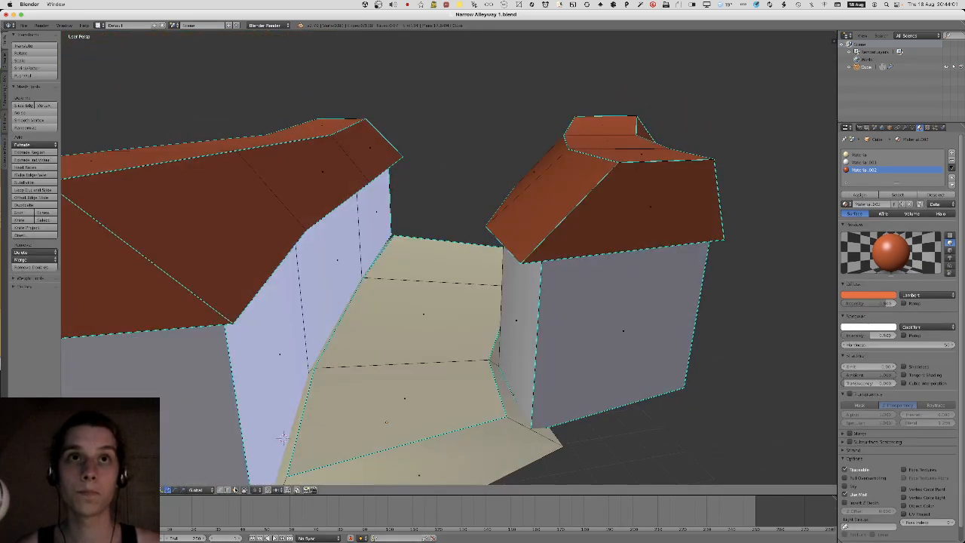
pyautogui.rightClick(433, 261)
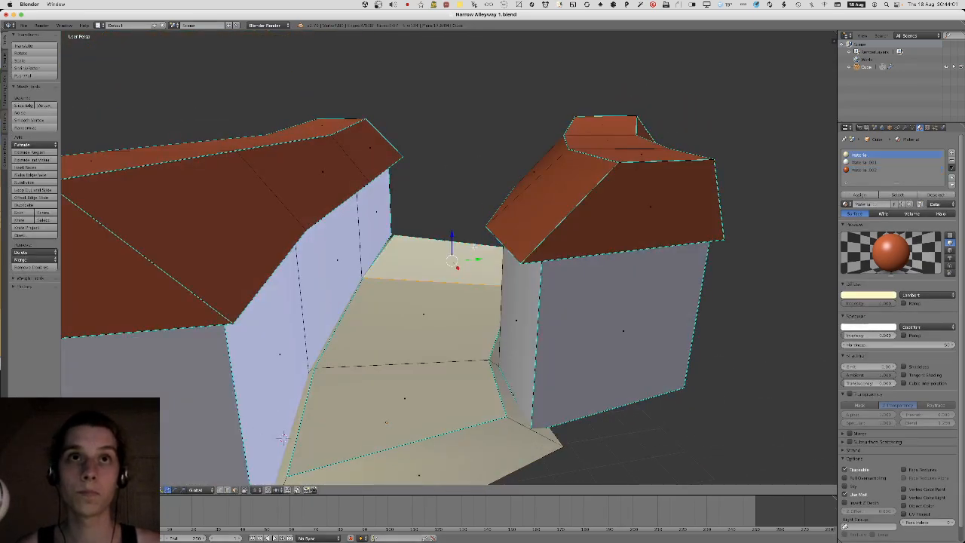
pyautogui.moveTo(437, 260); pyautogui.dragTo(472, 306, button='middle')
pyautogui.click(537, 252)
pyautogui.scroll(-4, 420, 272)
pyautogui.rightClick(459, 295)
pyautogui.press('Tab')
pyautogui.press('super+s')
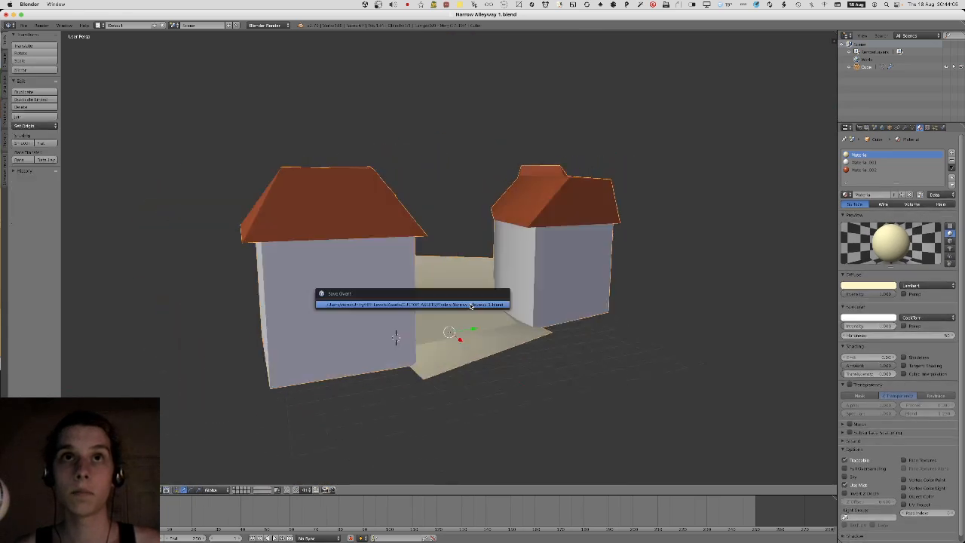
pyautogui.click(472, 306)
# Export the alleyway model in FBX format.
pyautogui.click(24, 26)
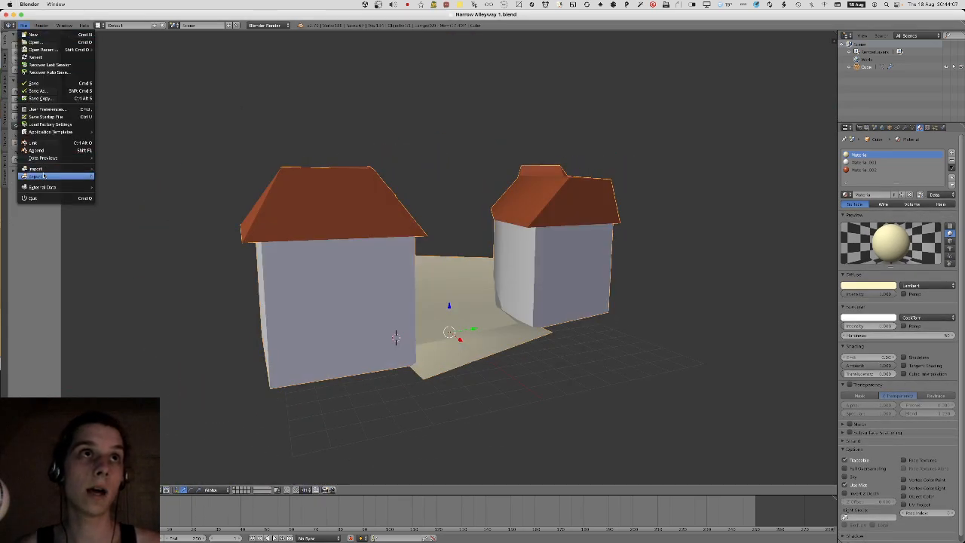
pyautogui.moveTo(43, 176)
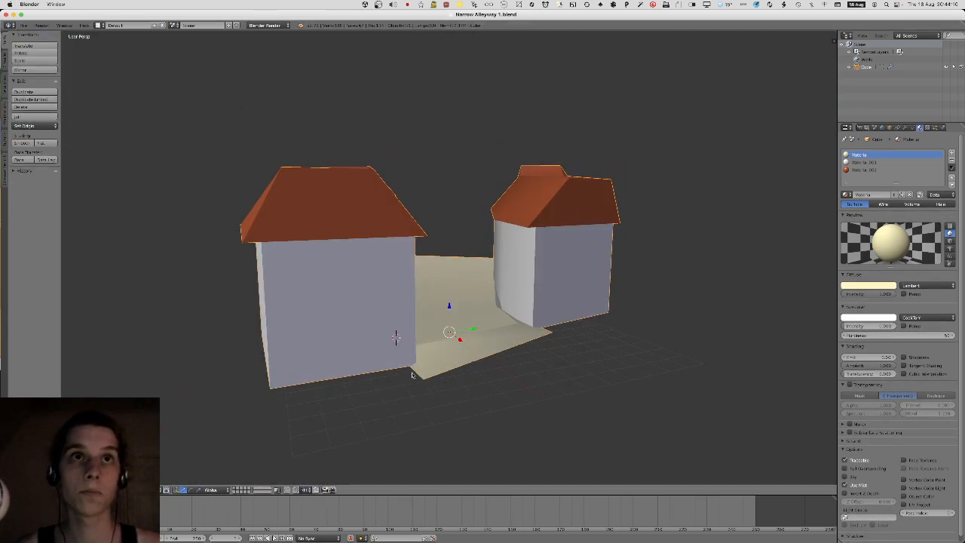
pyautogui.click(25, 26)
pyautogui.moveTo(43, 175)
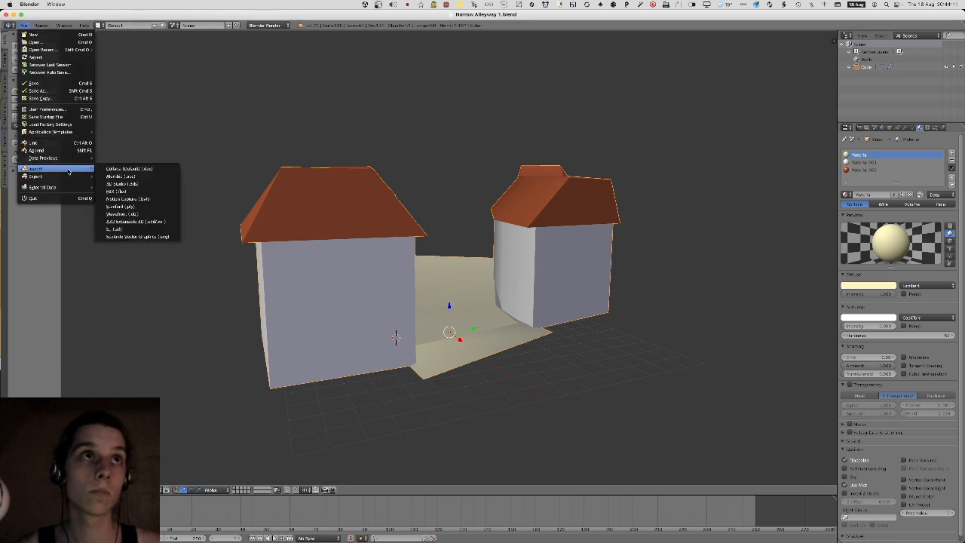
pyautogui.click(129, 198)
pyautogui.press('Return')
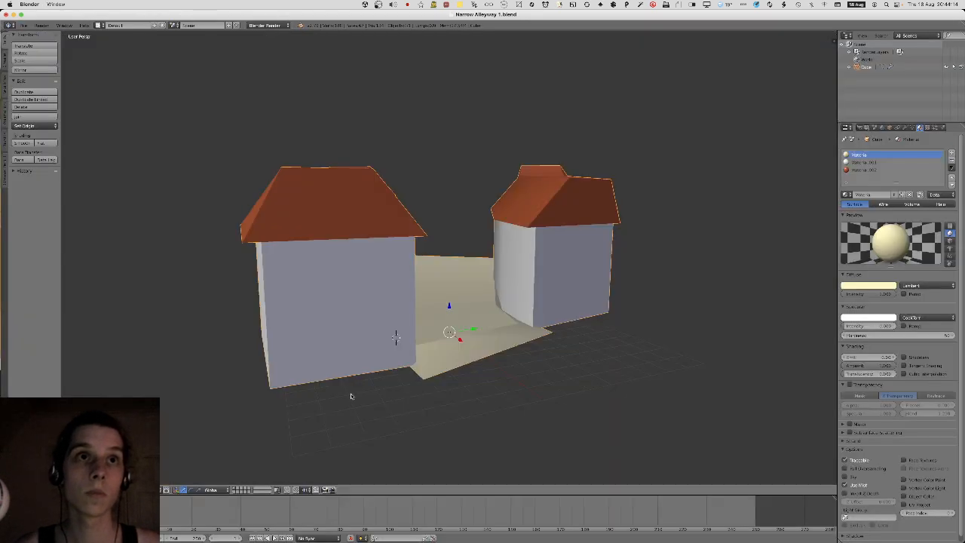
# Switch to Unity, locate the White Brick material through a town house and apply it to the alleyway's walls.
pyautogui.press('super+Tab')
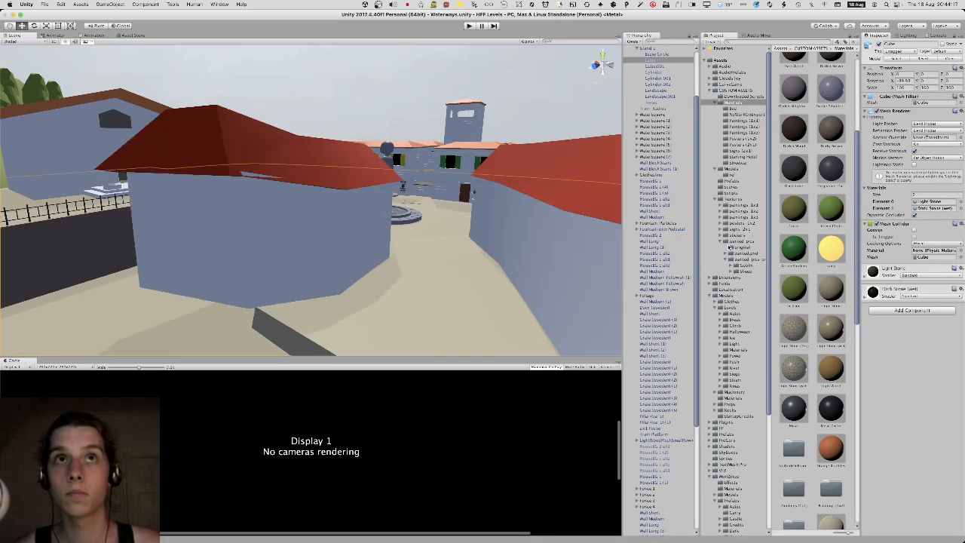
pyautogui.keyDown('alt'); pyautogui.moveTo(470, 265); pyautogui.dragTo(465, 239); pyautogui.keyUp('alt')
pyautogui.click(465, 240)
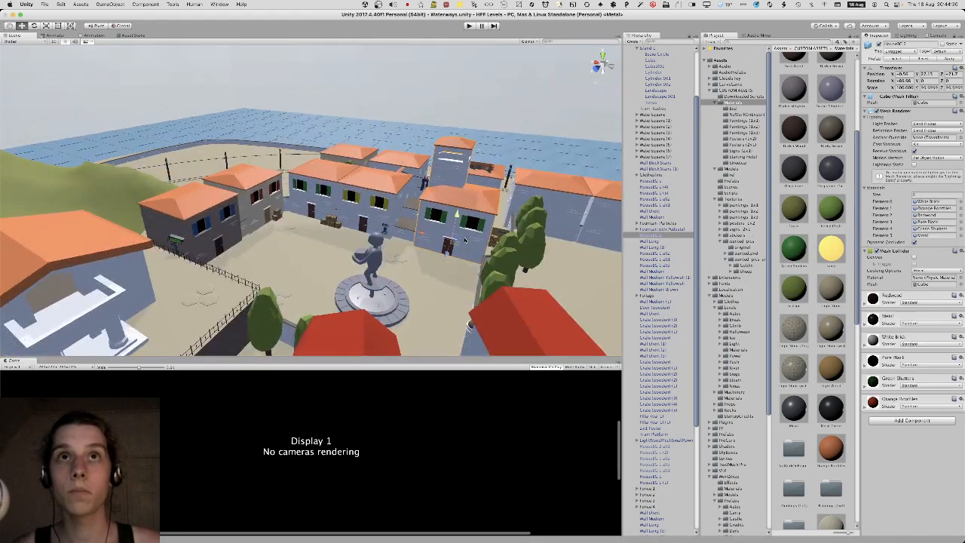
pyautogui.scroll(-2, 481, 248)
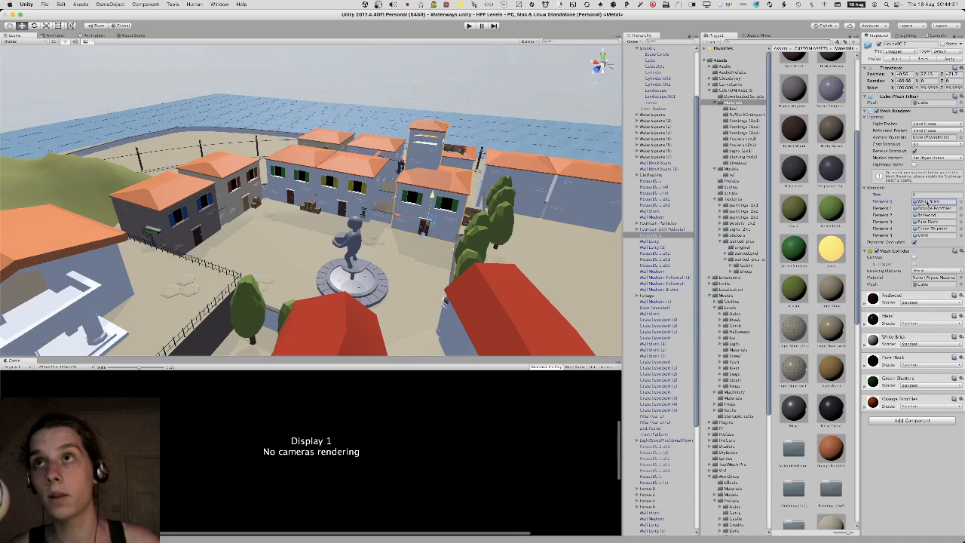
pyautogui.click(926, 203)
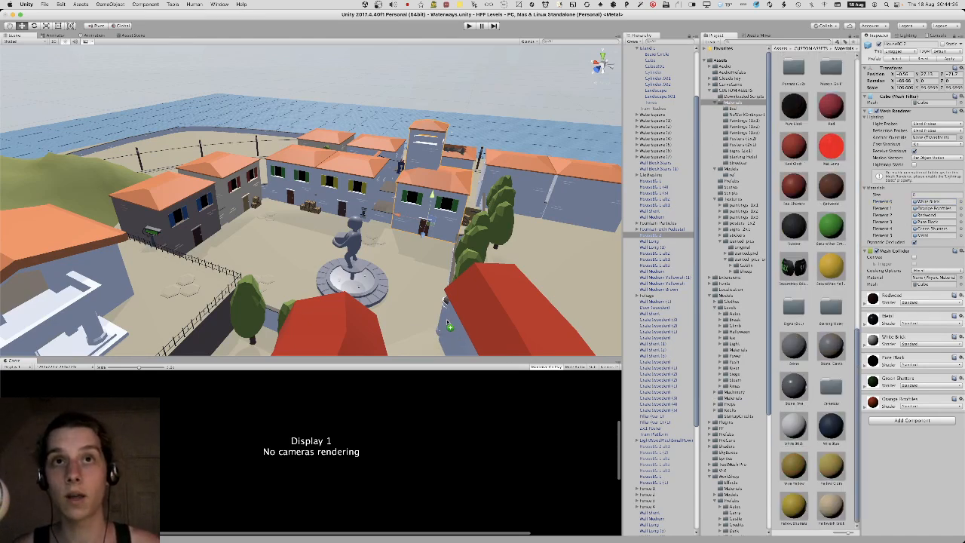
# Locate the house's orange roof tile material and apply it to both alleyway roofs.
pyautogui.press('f')
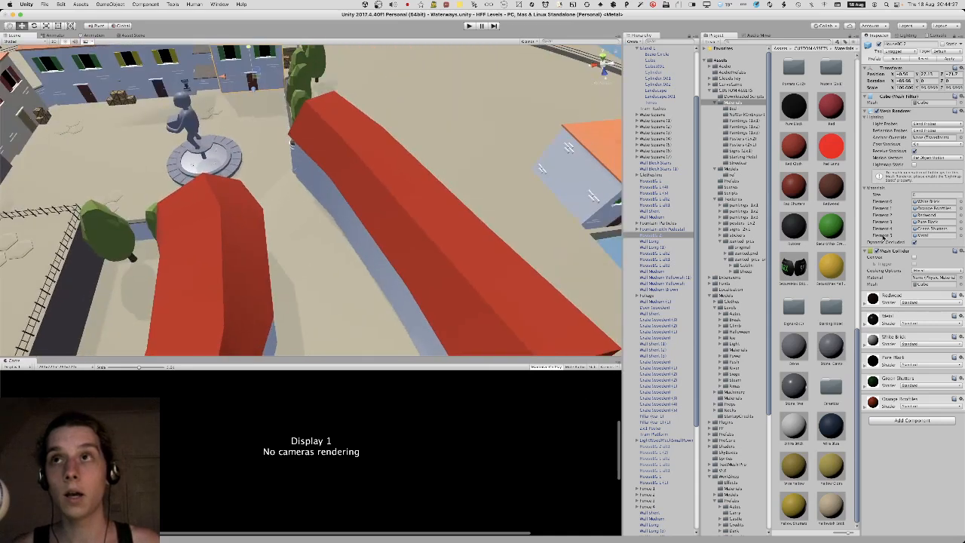
pyautogui.click(934, 208)
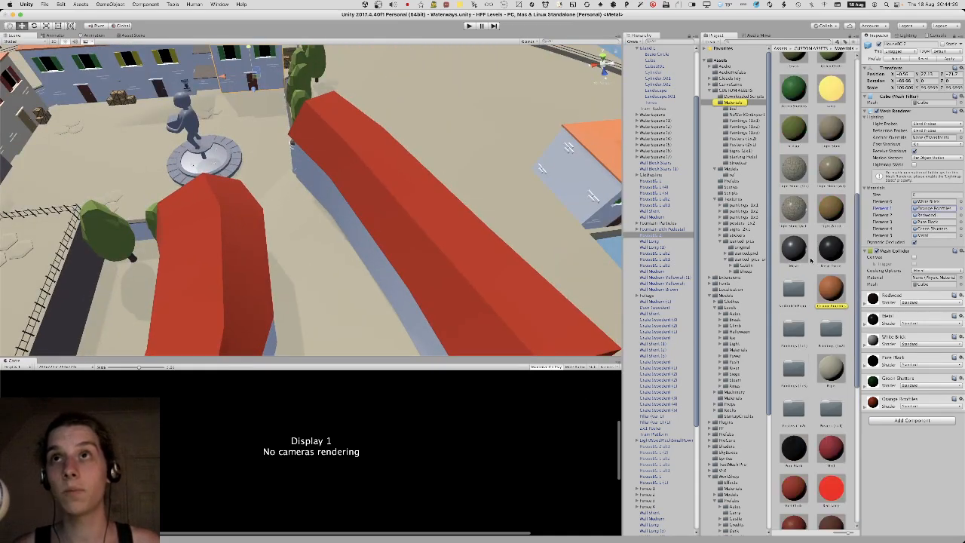
pyautogui.moveTo(829, 291); pyautogui.dragTo(466, 248)
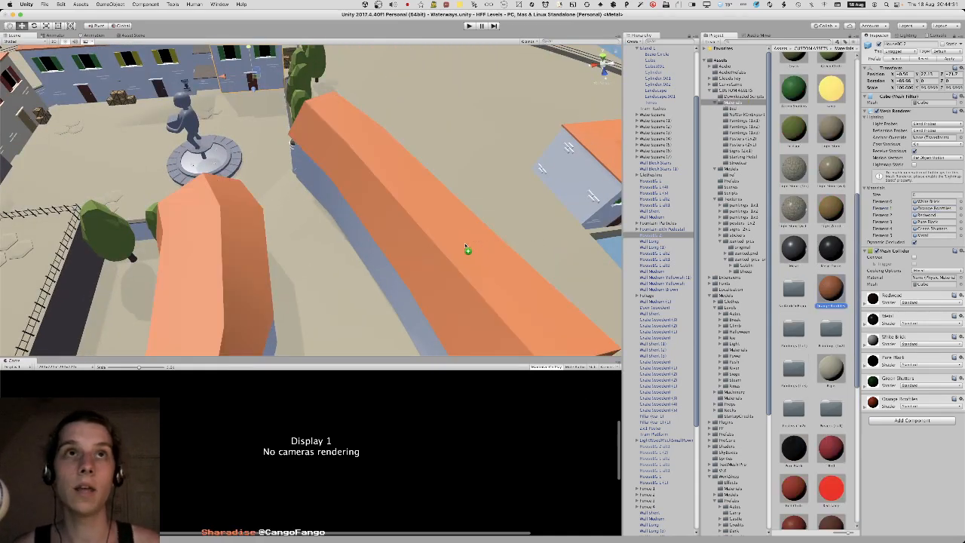
pyautogui.moveTo(466, 246); pyautogui.dragTo(528, 200, button='right')
pyautogui.press('w')
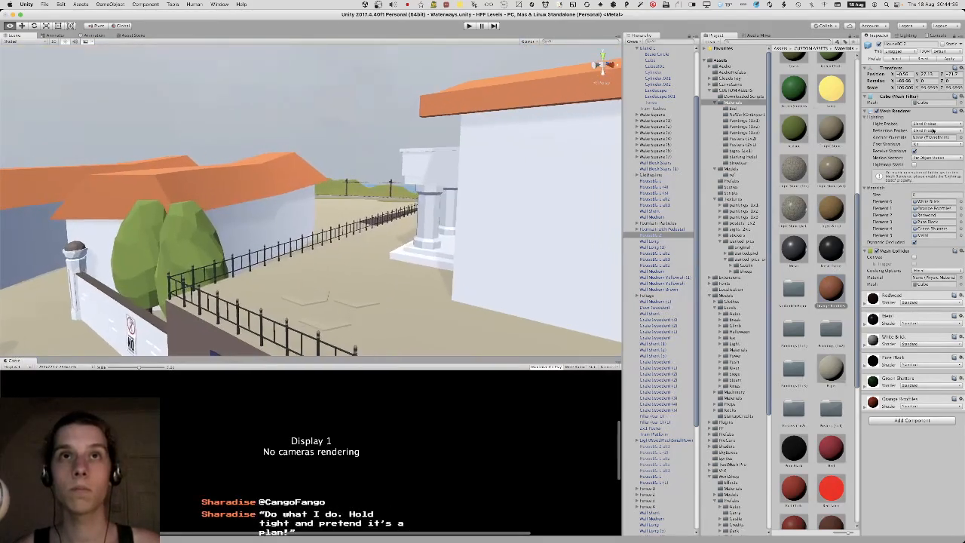
pyautogui.moveTo(933, 131); pyautogui.dragTo(713, 124, button='right')
pyautogui.rightClick(705, 124)
pyautogui.rightClick(366, 144)
pyautogui.moveTo(366, 144)
pyautogui.mouseDown(button='right')
pyautogui.moveTo(223, 135)
pyautogui.moveTo(233, 147)
pyautogui.mouseUp(button='right')
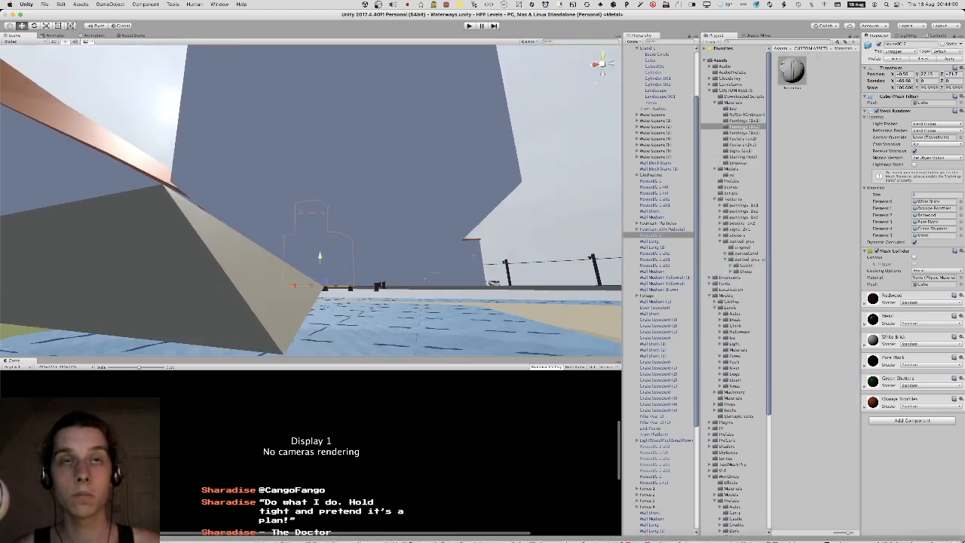
# Switch to Blender, hide both roofs and the ground to inspect the bare wall blocks, and reveal them again.
pyautogui.click(754, 522)
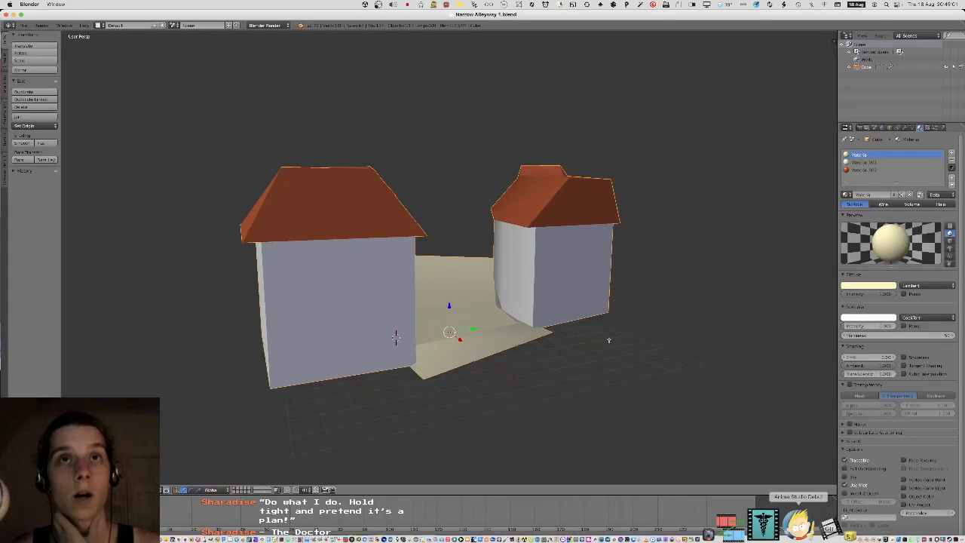
pyautogui.press('Tab')
pyautogui.moveTo(611, 328); pyautogui.dragTo(415, 223, button='middle')
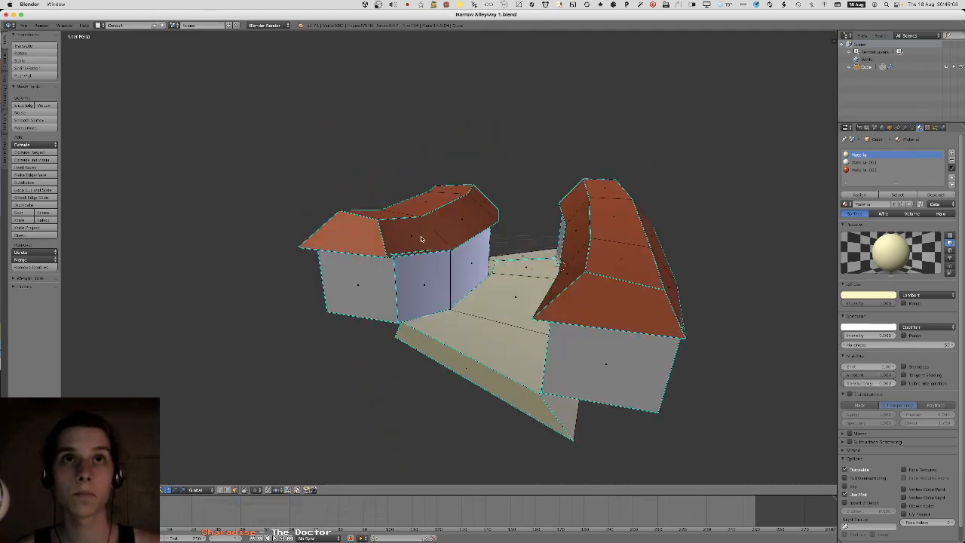
pyautogui.press('a')
pyautogui.press('a')
pyautogui.press('l')
pyautogui.press('l')
pyautogui.press('l')
pyautogui.press('h')
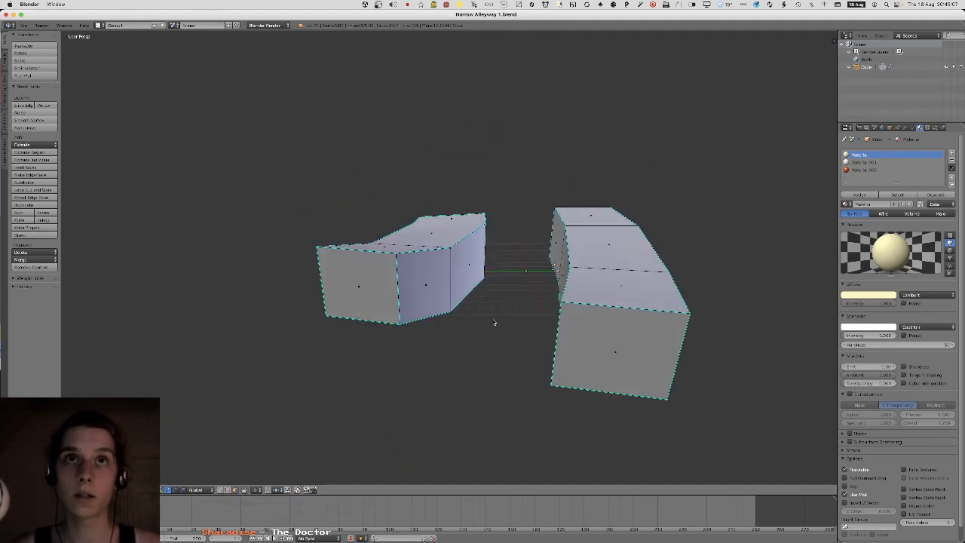
pyautogui.moveTo(495, 322); pyautogui.dragTo(407, 294, button='middle')
pyautogui.hotkey('alt', 'h')
# Delete the sloped ground face at the wider end of the alley.
pyautogui.rightClick(439, 292)
pyautogui.press('x')
pyautogui.click(442, 327)
pyautogui.press('Tab')
pyautogui.press('Tab')
# Shift the shorter roof's alley-side slope face at the wider end slightly in the horizontal plane.
pyautogui.rightClick(420, 259)
pyautogui.moveTo(421, 260); pyautogui.dragTo(466, 266, button='middle')
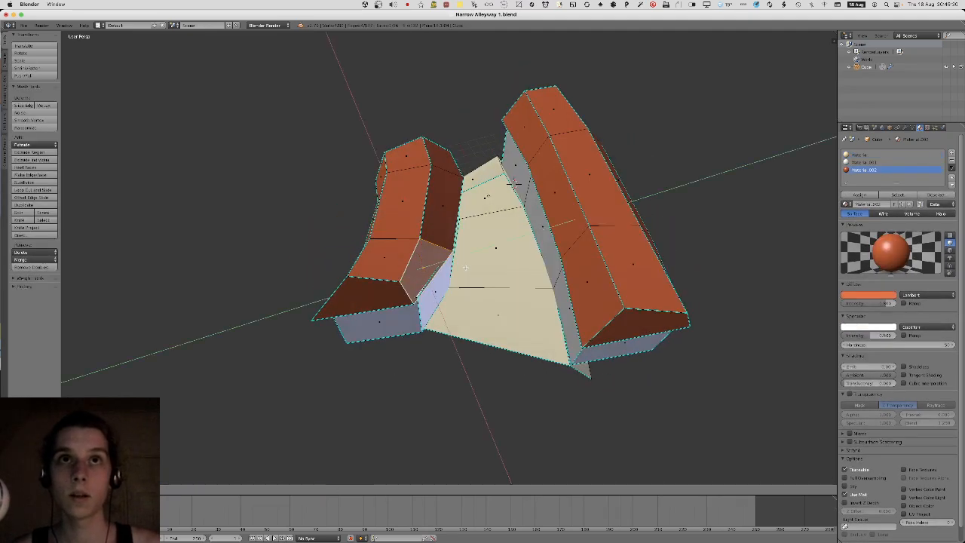
pyautogui.rightClick(507, 274)
pyautogui.click(219, 490)
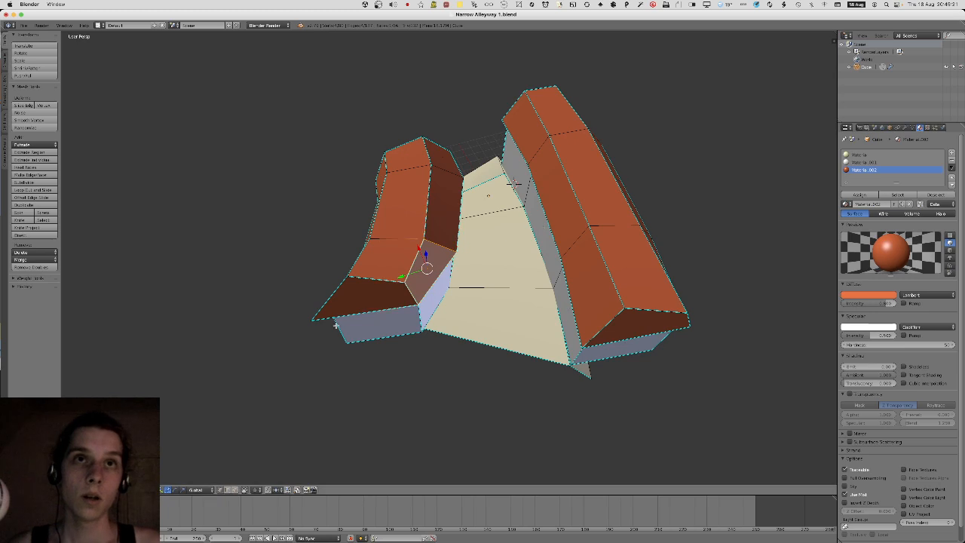
pyautogui.rightClick(398, 285)
pyautogui.moveTo(398, 285); pyautogui.dragTo(401, 263, button='middle')
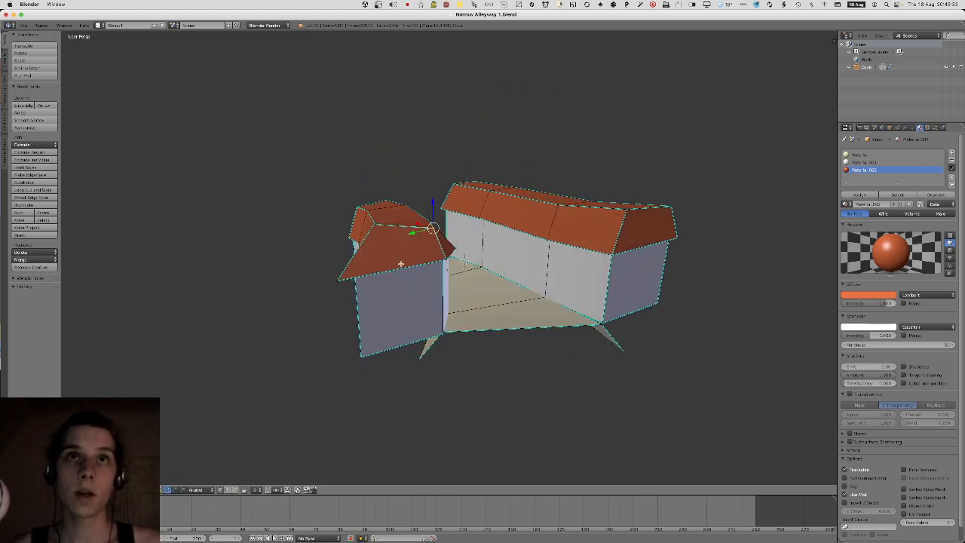
# Leave mesh editing and save the adjusted roof over the existing Narrow Alleyway 1.blend.
pyautogui.moveTo(371, 226); pyautogui.dragTo(318, 300, button='middle')
pyautogui.press('Tab')
pyautogui.hotkey('ctrl', 's')
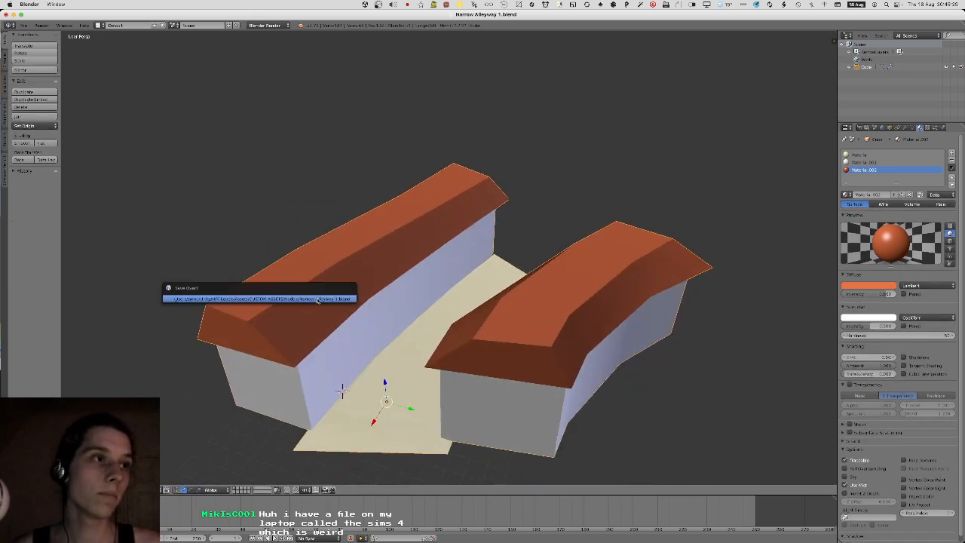
pyautogui.click(317, 299)
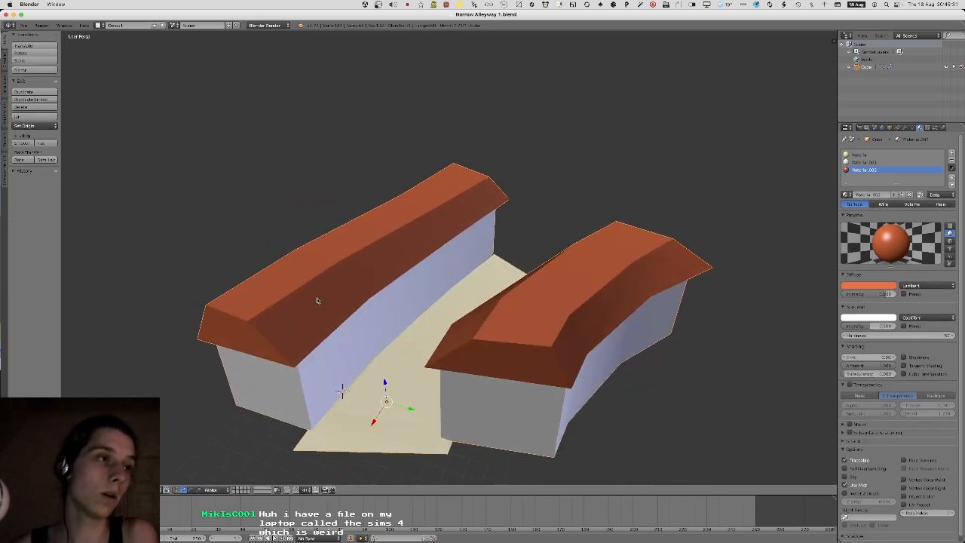
# Select the longer roof's alley-side ridge edges and move them along the Y axis towards the roof's centreline.
pyautogui.moveTo(315, 300); pyautogui.dragTo(287, 319, button='middle')
pyautogui.press('Tab')
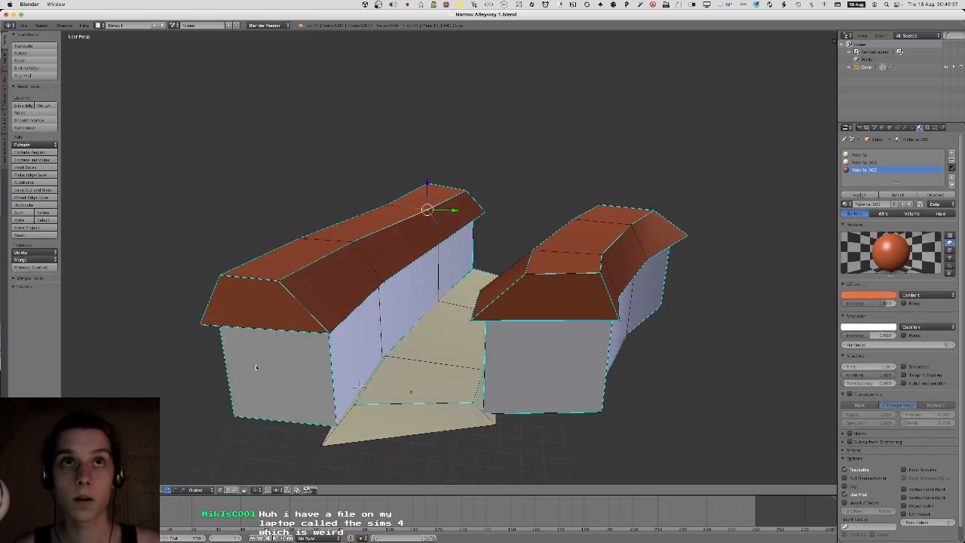
pyautogui.click(235, 490)
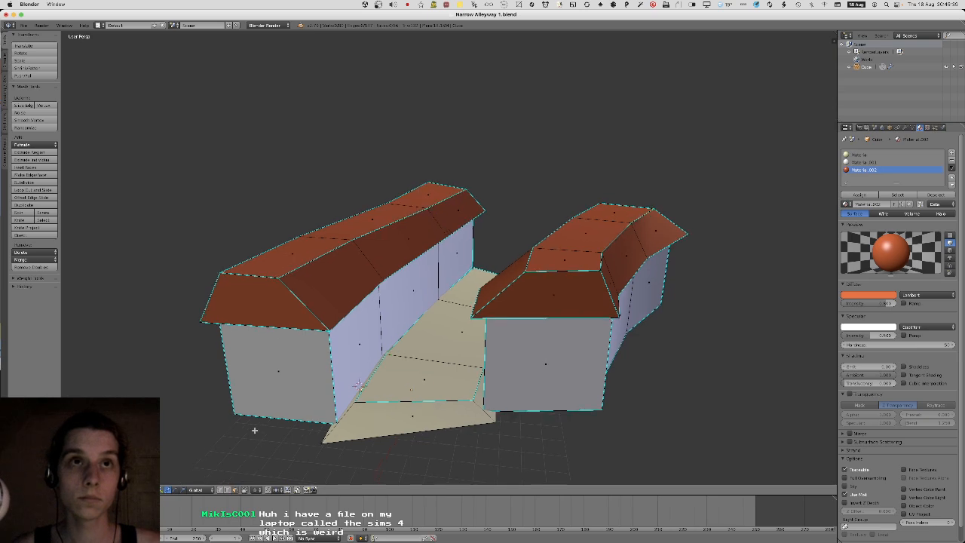
pyautogui.keyDown('shift'); pyautogui.moveTo(260, 432); pyautogui.dragTo(265, 414, button='middle'); pyautogui.keyUp('shift')
pyautogui.rightClick(346, 264)
pyautogui.rightClick(395, 226)
pyautogui.press('KP_Decimal')
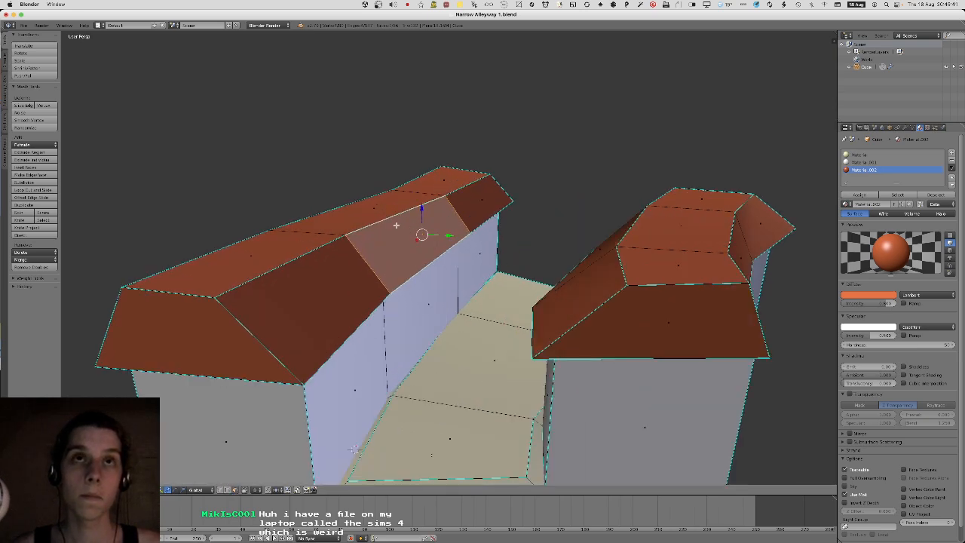
pyautogui.scroll(-8, 351, 412)
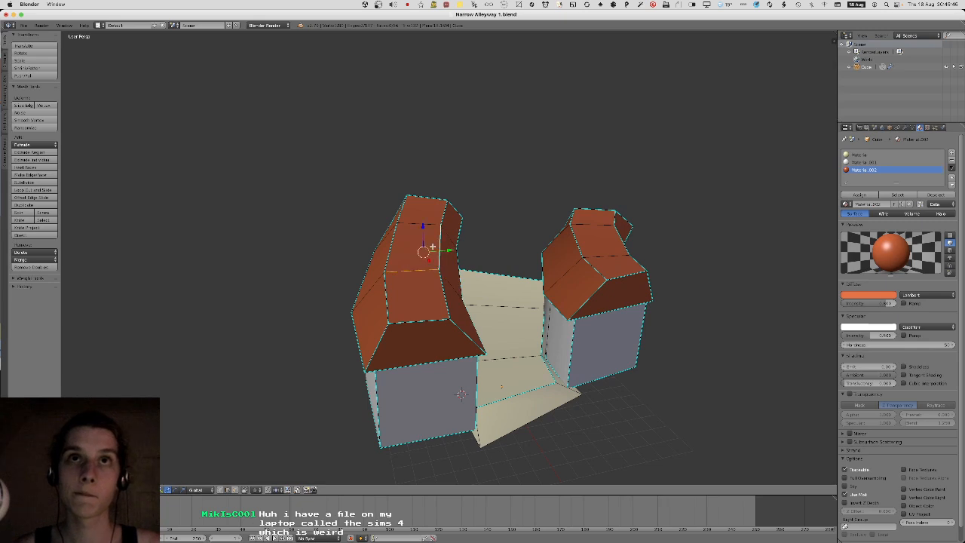
pyautogui.moveTo(442, 220); pyautogui.dragTo(439, 295, button='middle')
pyautogui.press('g')
pyautogui.press('y')
pyautogui.click(390, 306)
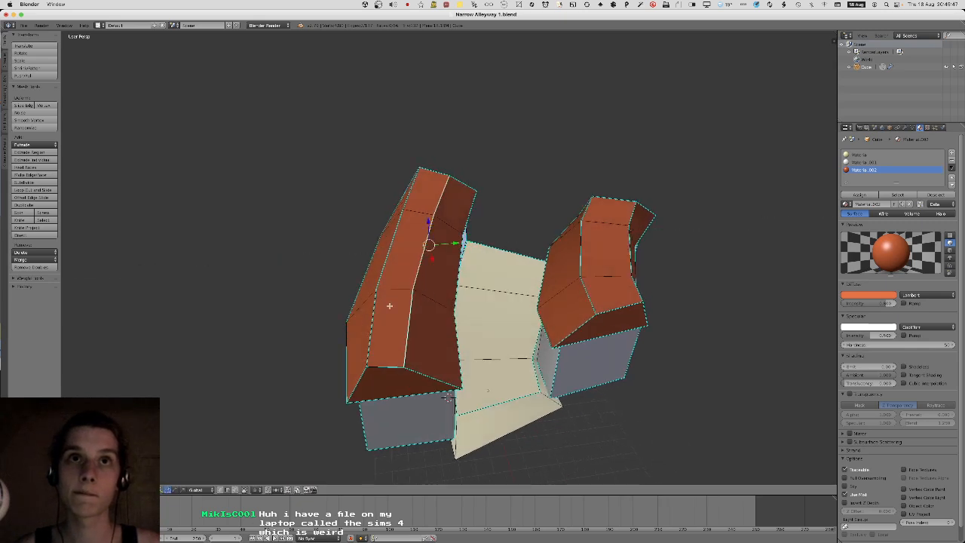
# Move the longer roof's outer ridge edges inward along the Y axis to narrow its flat top.
pyautogui.press('g')
pyautogui.press('y')
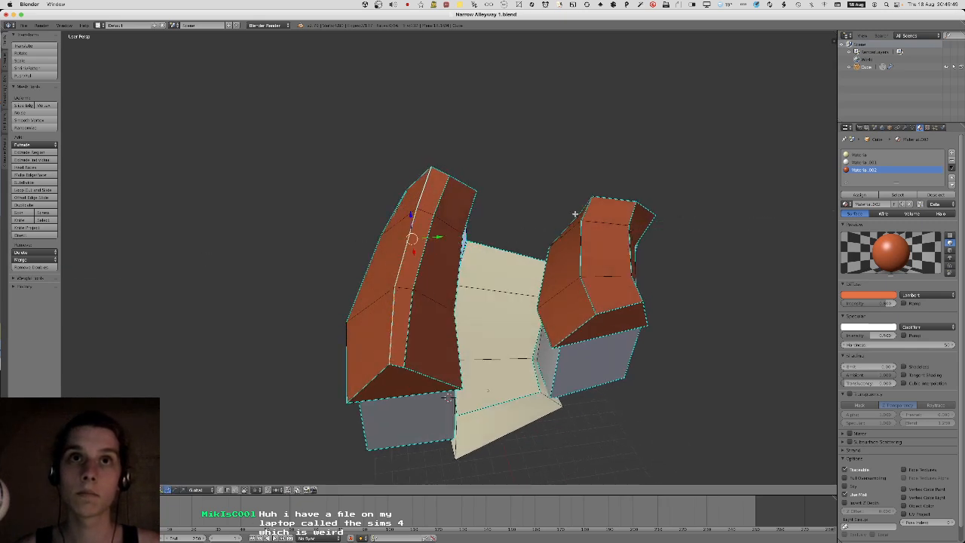
pyautogui.click(613, 216)
pyautogui.press('Tab')
pyautogui.moveTo(613, 216); pyautogui.dragTo(523, 244, button='middle')
# Move the outer ridge corner at the shorter roof's end in the horizontal plane to reshape its hipped end.
pyautogui.press('Tab')
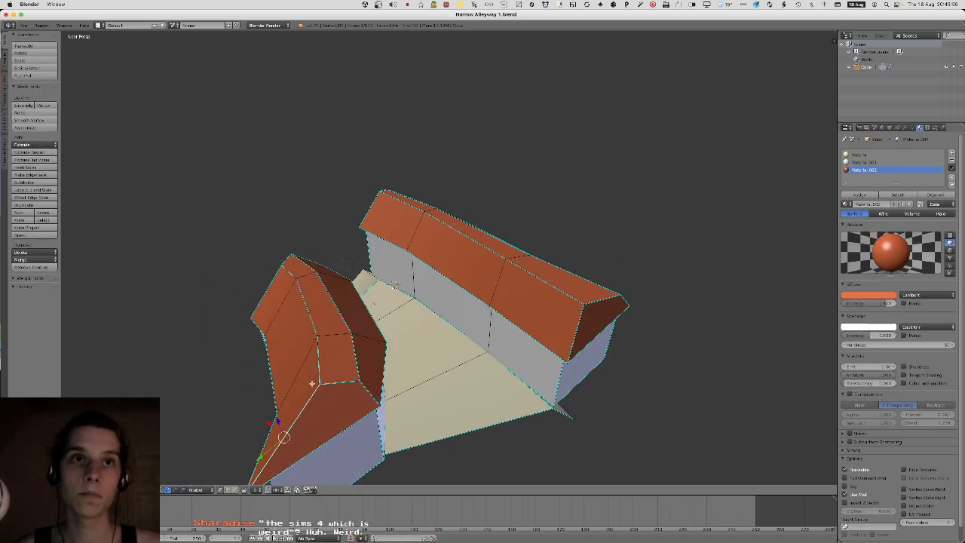
pyautogui.press('g')
pyautogui.hotkey('shift', 'z')
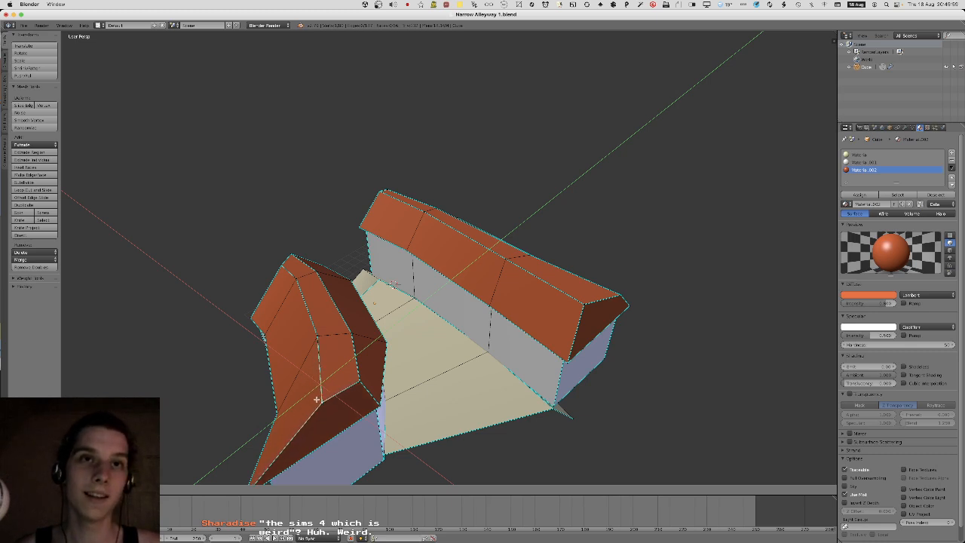
pyautogui.click(184, 34)
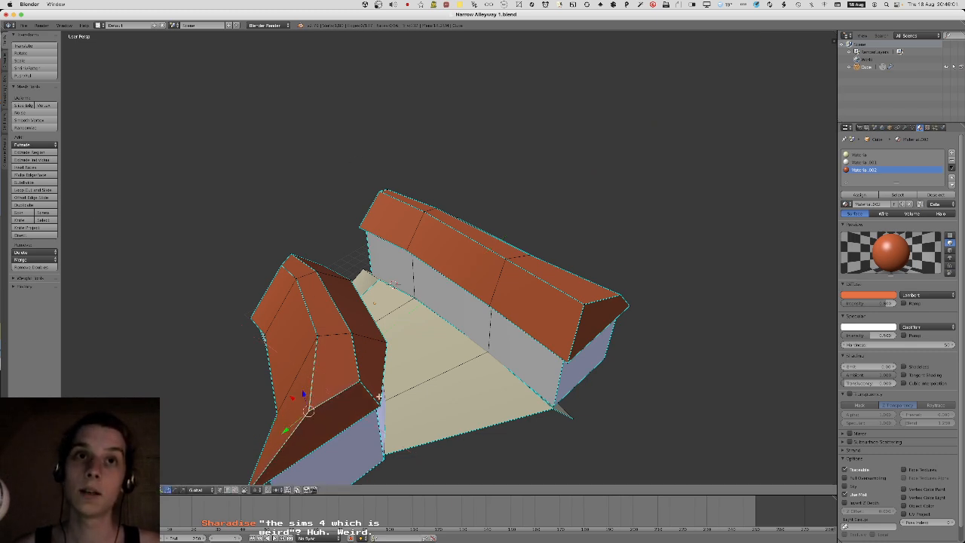
pyautogui.click(265, 463)
# Leave mesh editing and save the reshaped roofs over the existing Narrow Alleyway 1.blend.
pyautogui.press('Tab')
pyautogui.moveTo(320, 351); pyautogui.dragTo(455, 307, button='middle')
pyautogui.hotkey('ctrl', 's')
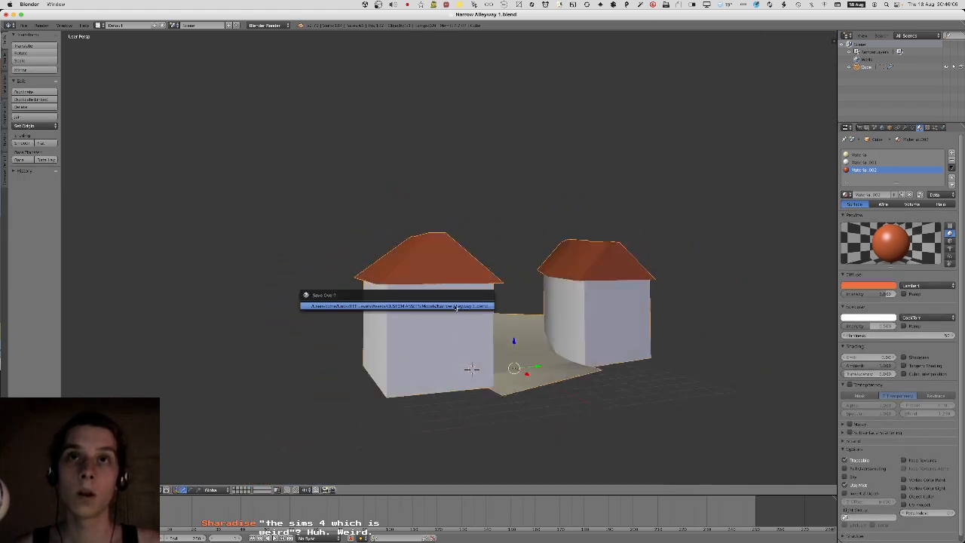
pyautogui.click(455, 306)
pyautogui.keyDown('shift'); pyautogui.moveTo(422, 264); pyautogui.dragTo(298, 286, button='middle'); pyautogui.keyUp('shift')
pyautogui.scroll(1, 370, 245)
pyautogui.scroll(1, 279, 260)
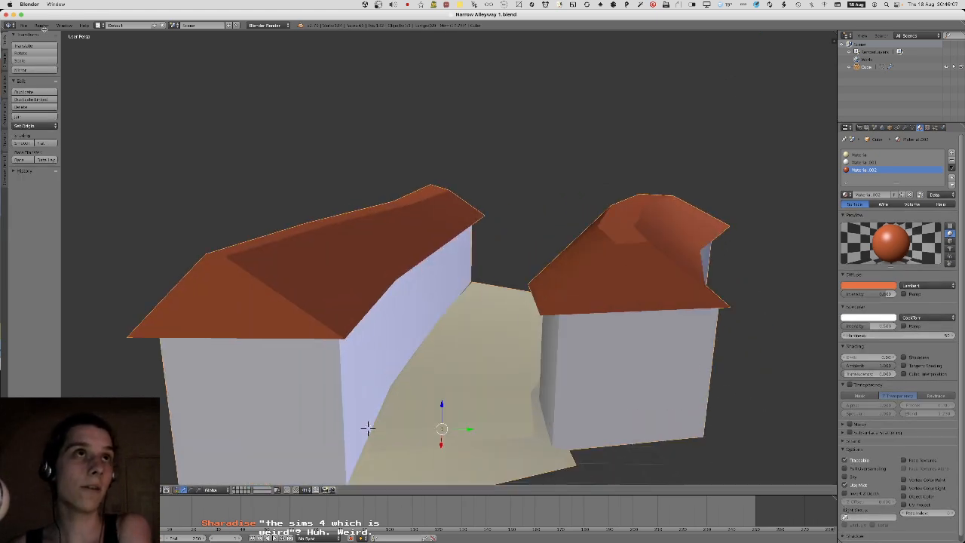
# Export the alleyway model as FBX and save Narrow Alleyway 1.blend.
pyautogui.click(25, 27)
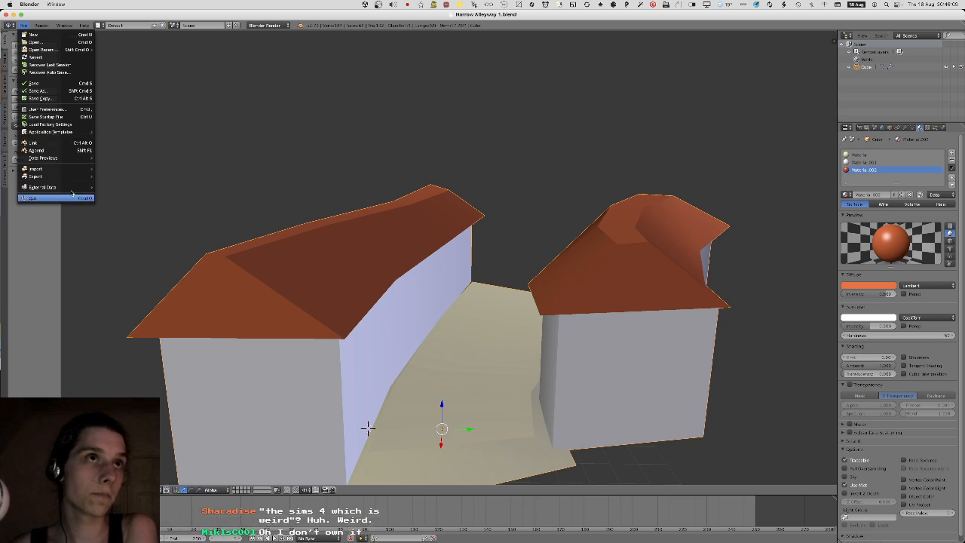
pyautogui.moveTo(53, 175)
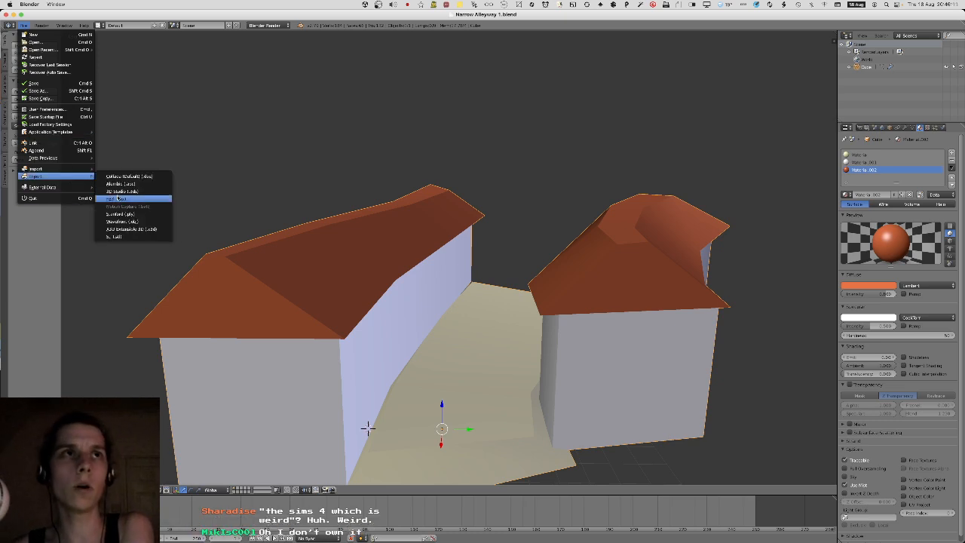
pyautogui.click(117, 199)
pyautogui.press('Return')
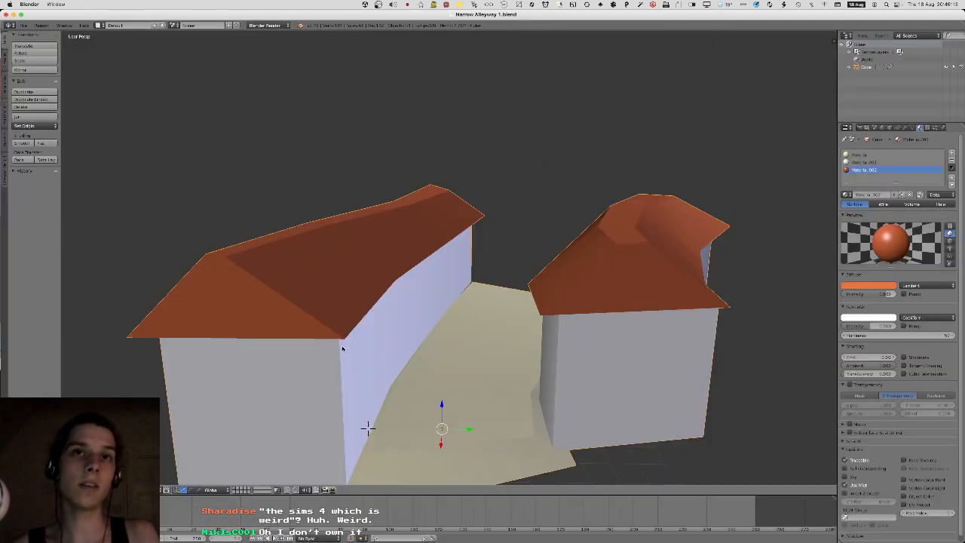
pyautogui.press('super+s')
pyautogui.press('Return')
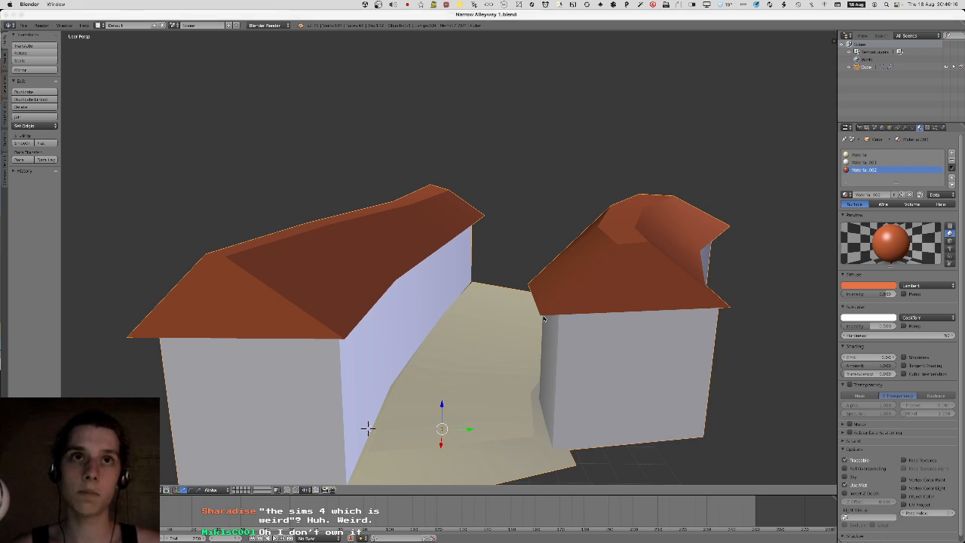
# Switch to Unity and inspect the alleyway's roofs and passage from above and from around the fountain.
pyautogui.press('super+Tab')
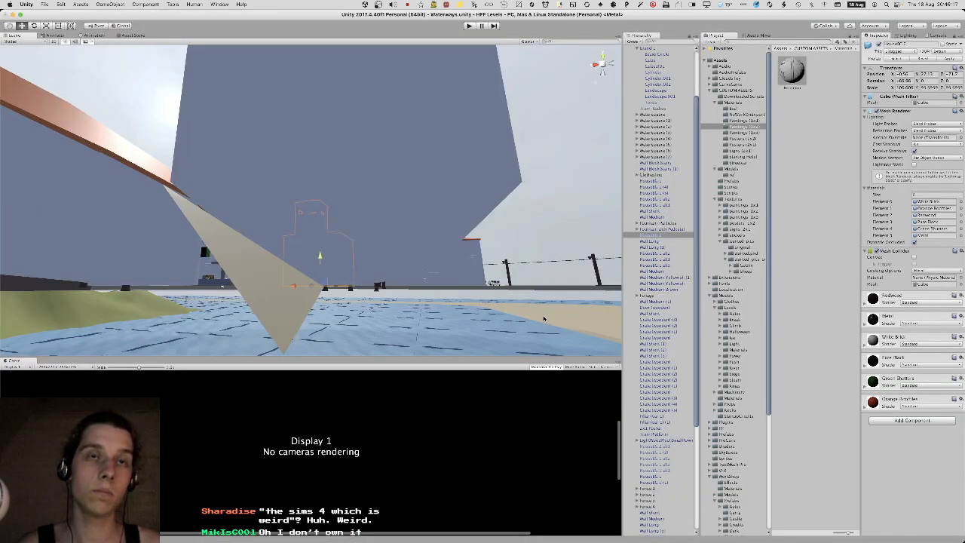
pyautogui.keyDown('alt'); pyautogui.moveTo(398, 308); pyautogui.dragTo(394, 342); pyautogui.keyUp('alt')
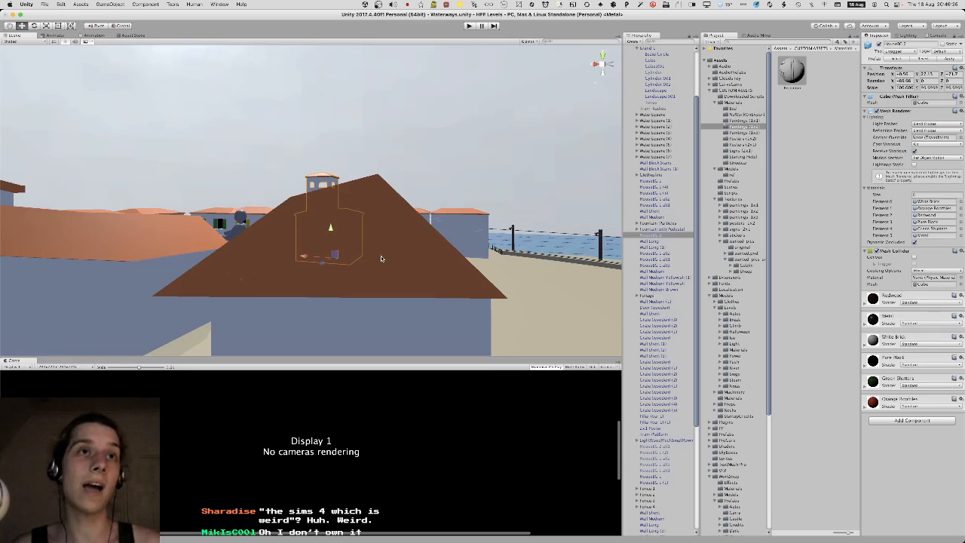
pyautogui.press('w')
pyautogui.moveTo(393, 213); pyautogui.dragTo(473, 218, button='right')
pyautogui.press('e')
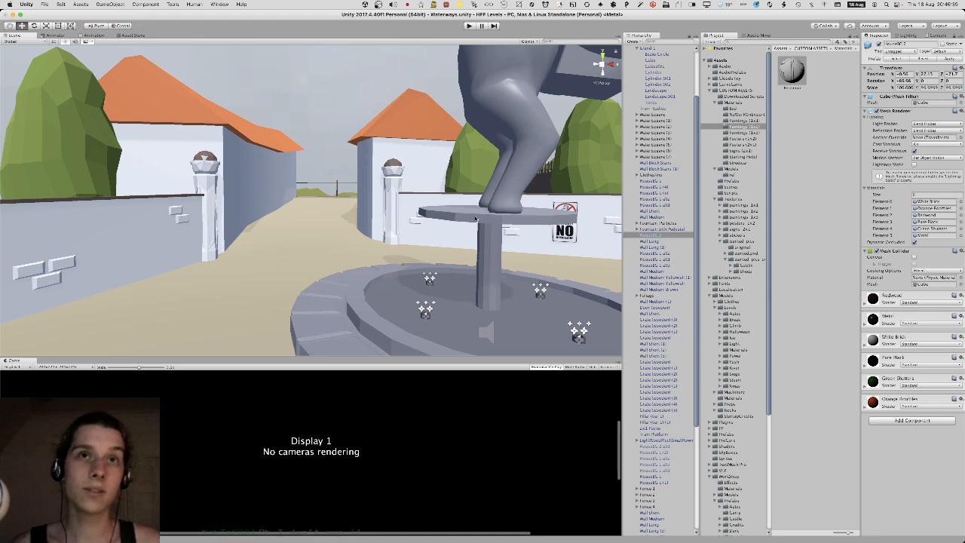
pyautogui.moveTo(397, 227); pyautogui.dragTo(726, 235, button='right')
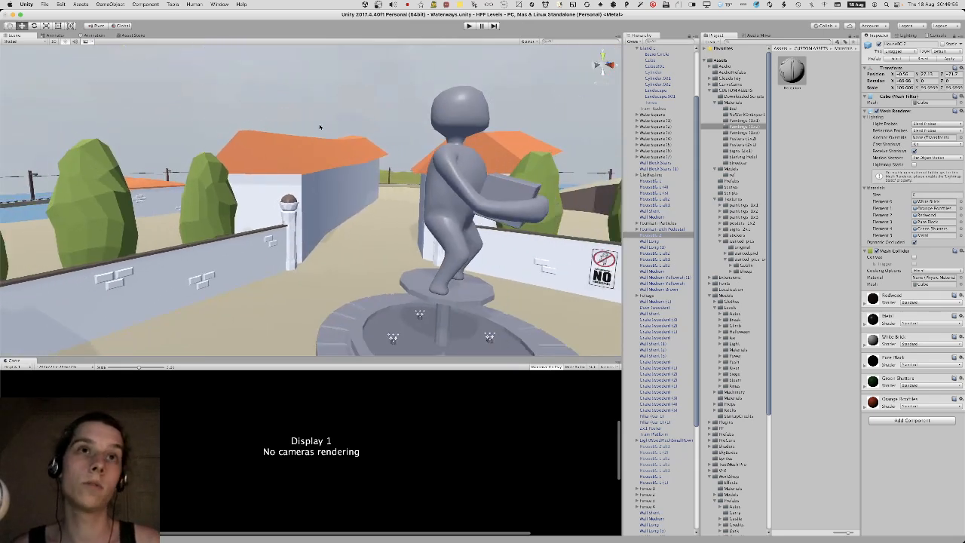
pyautogui.click(325, 100)
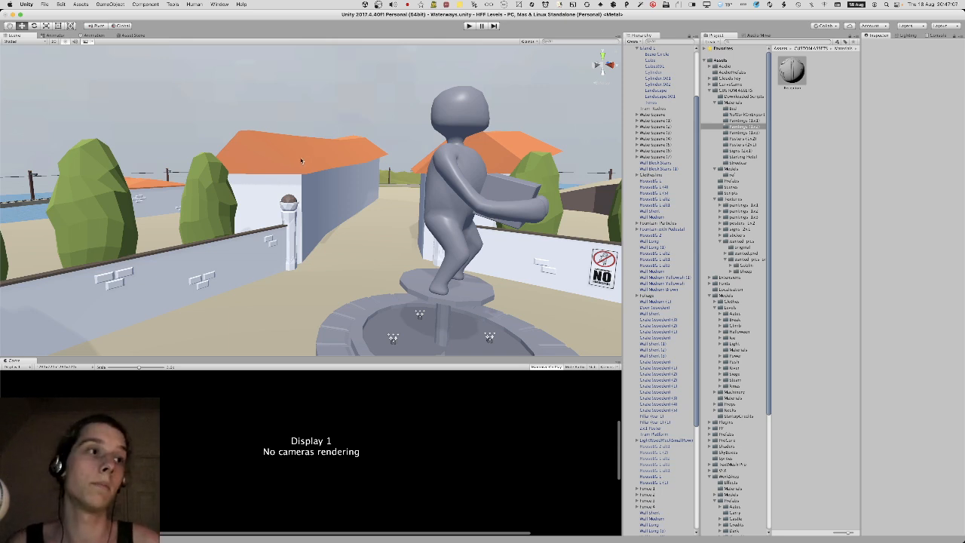
pyautogui.keyDown('alt'); pyautogui.moveTo(251, 156); pyautogui.dragTo(273, 151); pyautogui.keyUp('alt')
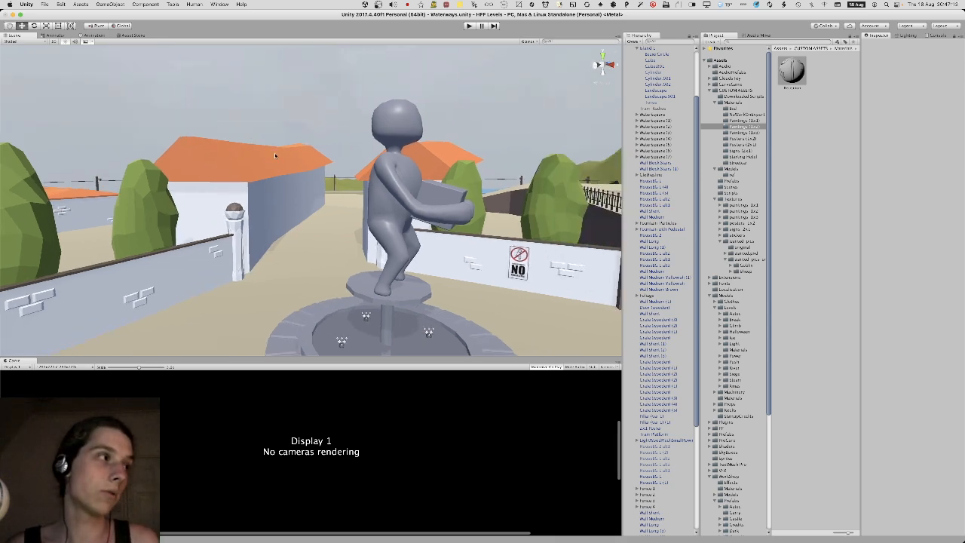
pyautogui.press('w')
pyautogui.moveTo(223, 170)
pyautogui.mouseDown(button='right')
pyautogui.moveTo(235, 156)
pyautogui.moveTo(256, 156)
pyautogui.moveTo(237, 153)
pyautogui.moveTo(220, 167)
pyautogui.moveTo(228, 172)
pyautogui.mouseUp(button='right')
pyautogui.press('s')
pyautogui.press('w')
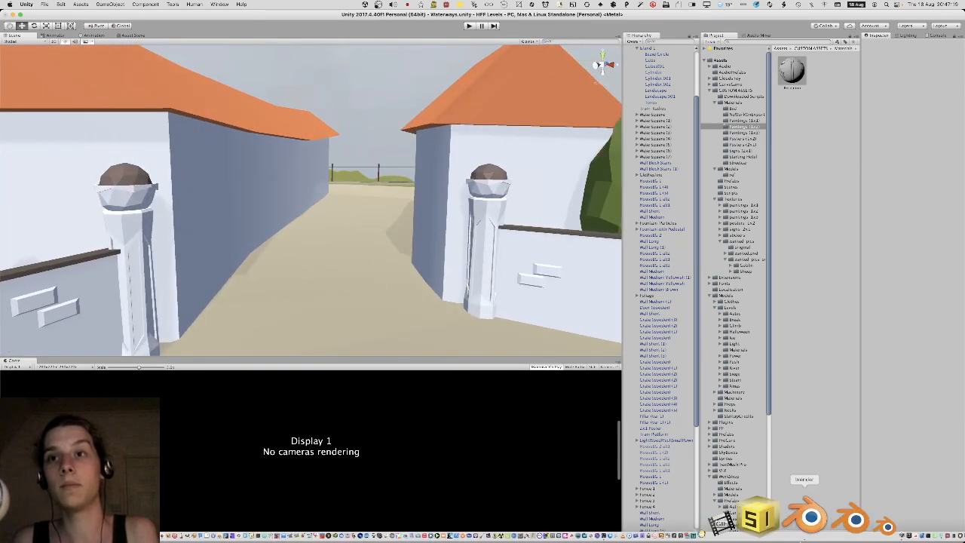
# Return to Blender and examine the alleyway's far open end from above and below, comparing it with the Unity scene.
pyautogui.click(811, 520)
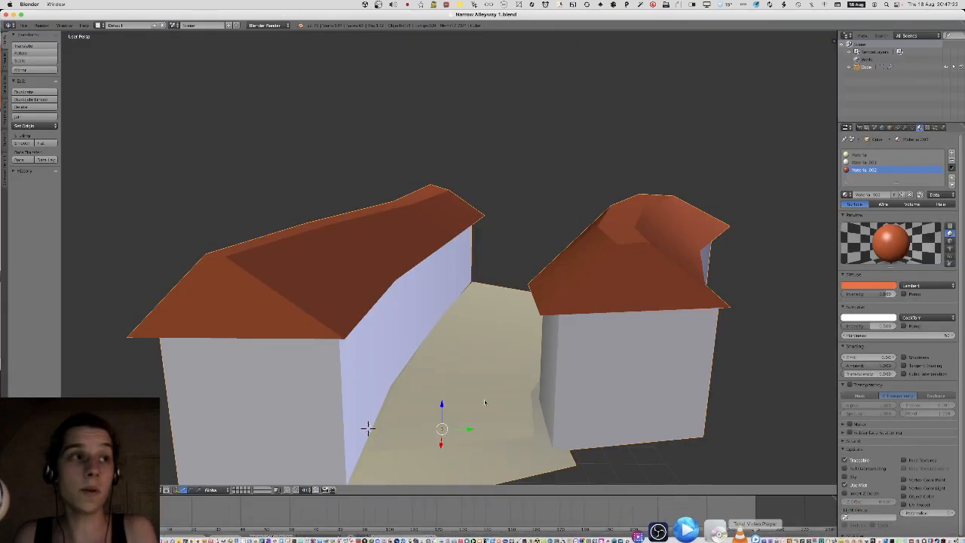
pyautogui.moveTo(528, 385); pyautogui.dragTo(404, 388, button='middle')
pyautogui.scroll(-5, 404, 389)
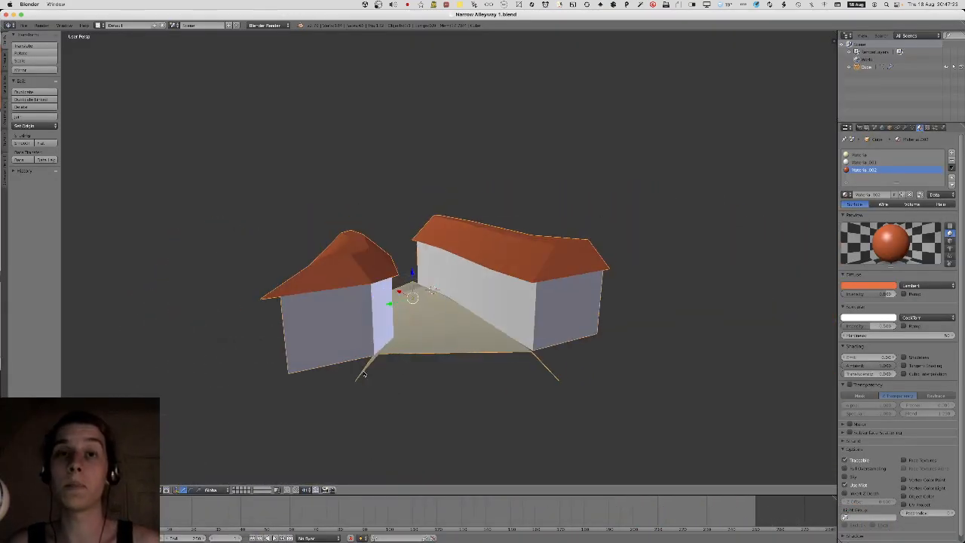
pyautogui.press('Tab')
pyautogui.moveTo(407, 340); pyautogui.dragTo(433, 314, button='middle')
pyautogui.scroll(4, 326, 352)
pyautogui.moveTo(326, 352); pyautogui.dragTo(356, 361, button='middle')
pyautogui.scroll(2, 333, 351)
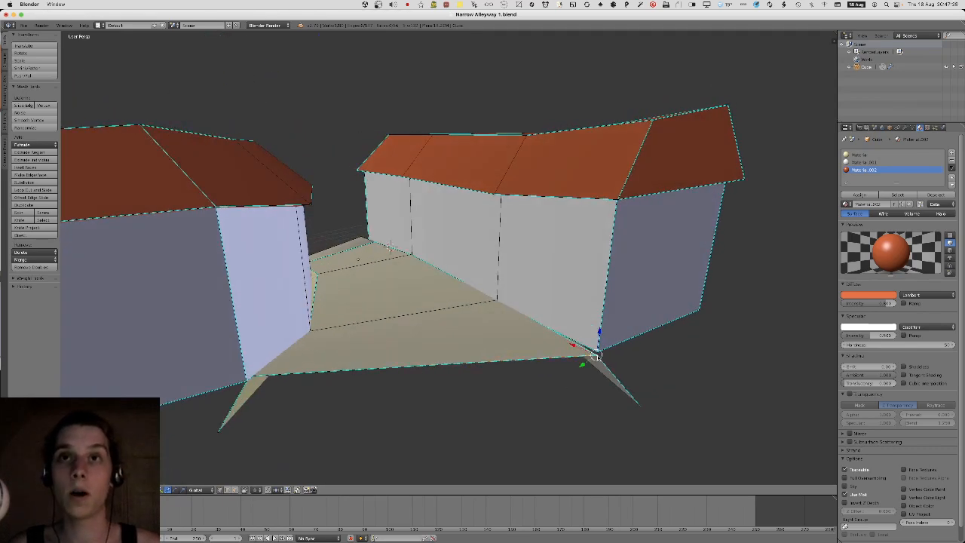
pyautogui.moveTo(596, 354); pyautogui.dragTo(402, 361, button='middle')
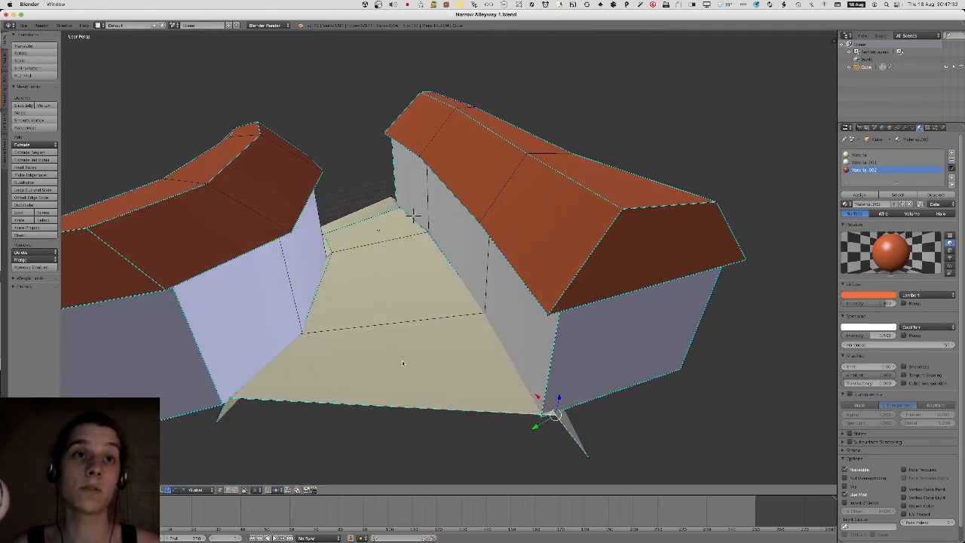
pyautogui.moveTo(193, 385); pyautogui.dragTo(360, 322, button='middle')
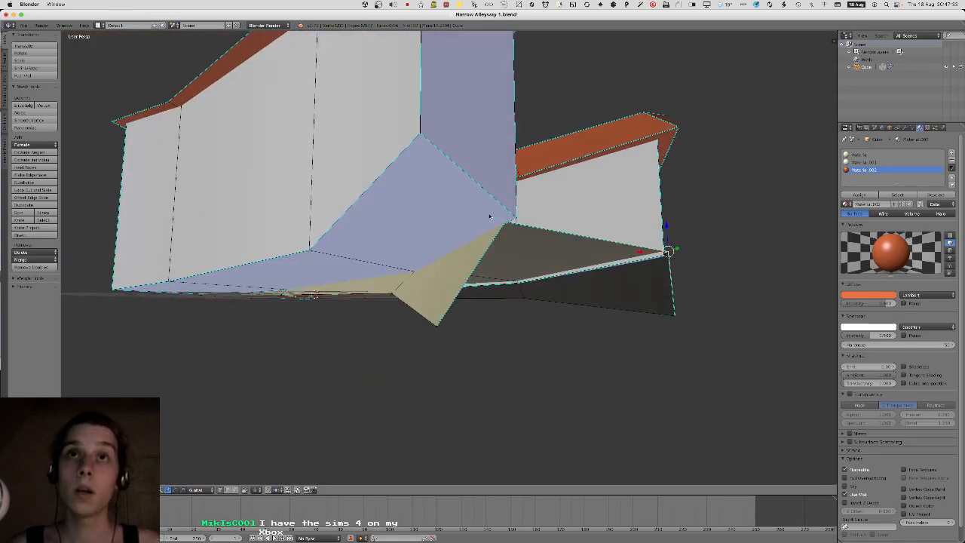
pyautogui.moveTo(490, 217); pyautogui.dragTo(419, 366, button='middle')
pyautogui.moveTo(538, 252); pyautogui.dragTo(405, 360, button='middle')
pyautogui.scroll(-4, 405, 360)
pyautogui.scroll(-8, 219, 385)
pyautogui.moveTo(260, 416); pyautogui.dragTo(311, 266, button='middle')
pyautogui.scroll(5, 311, 266)
pyautogui.press('Tab')
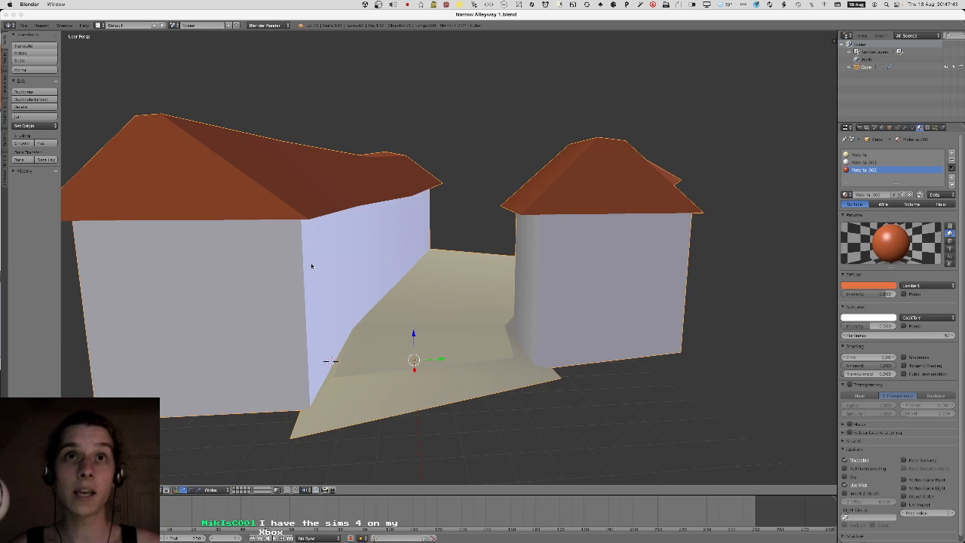
pyautogui.press('super+Tab')
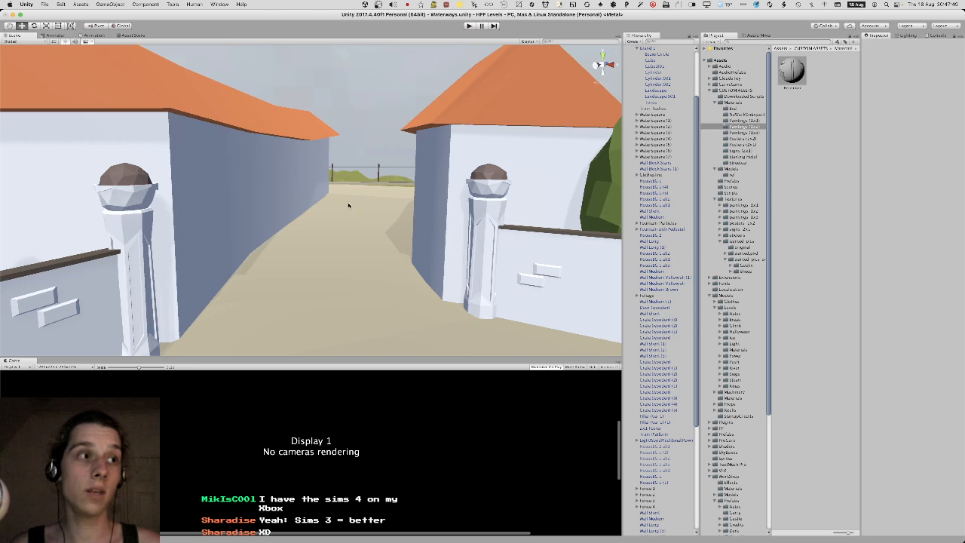
pyautogui.press('super+Tab')
# Extrude the ground's far open edge outward beyond the houses in two sections, narrowing the outer section.
pyautogui.press('Tab')
pyautogui.moveTo(349, 202); pyautogui.dragTo(422, 143, button='middle')
pyautogui.scroll(-4, 425, 243)
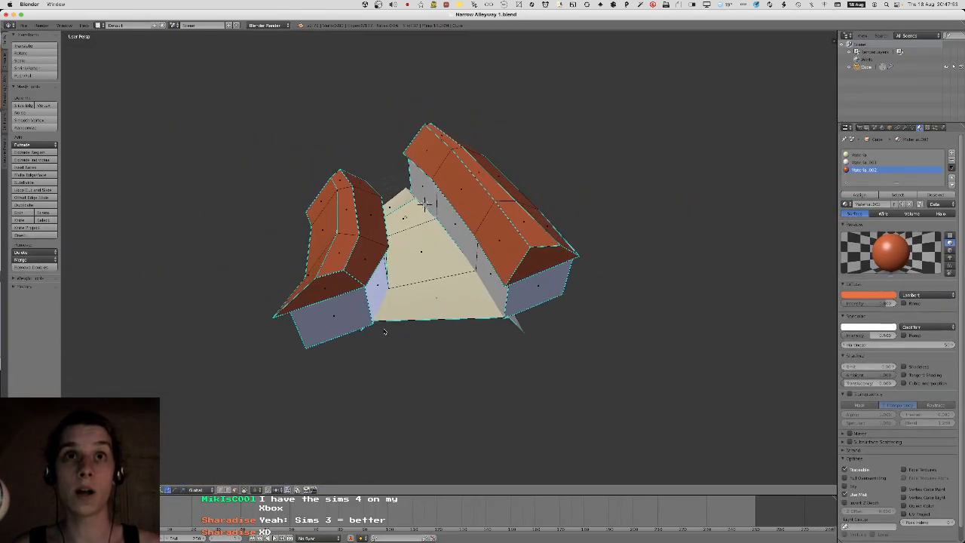
pyautogui.moveTo(384, 331); pyautogui.dragTo(326, 430, button='middle')
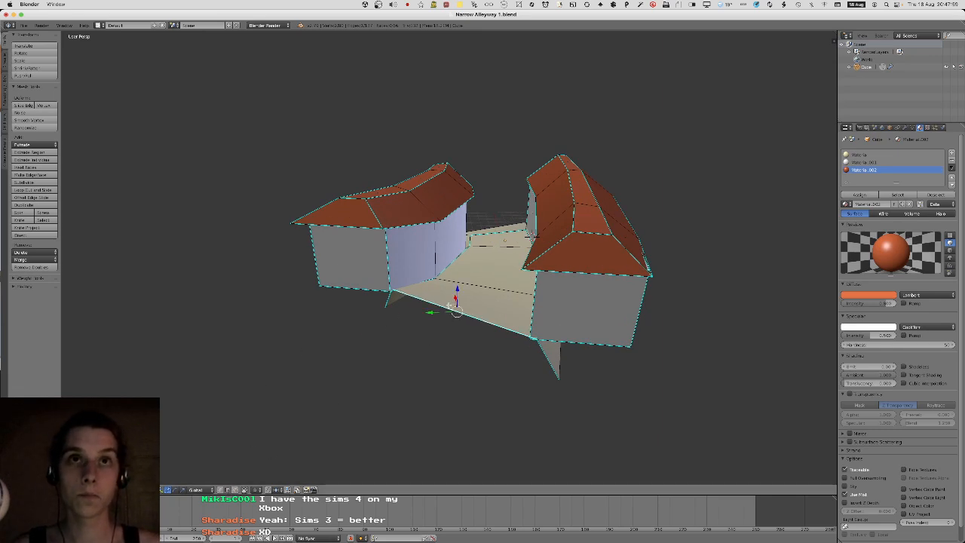
pyautogui.moveTo(450, 305); pyautogui.dragTo(426, 398, button='middle')
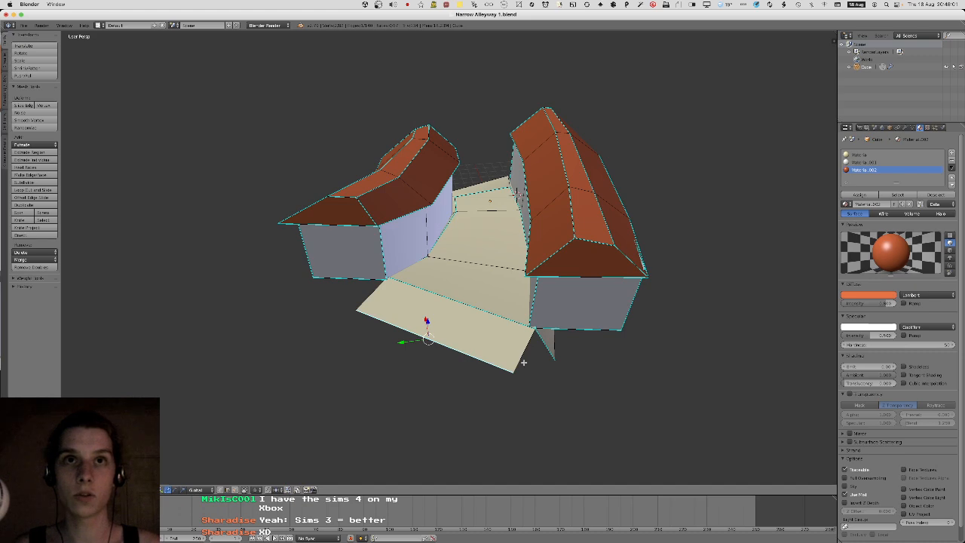
pyautogui.press('a')
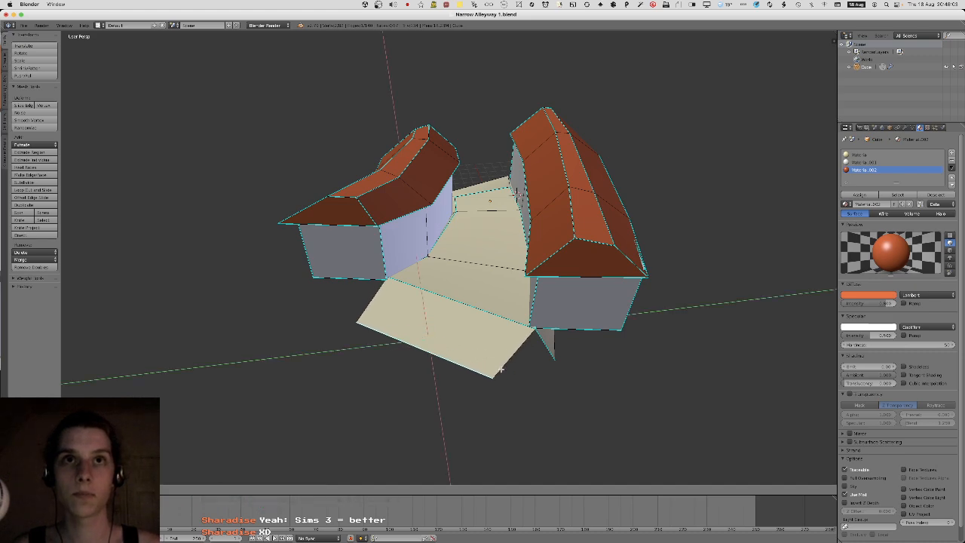
pyautogui.rightClick(510, 362)
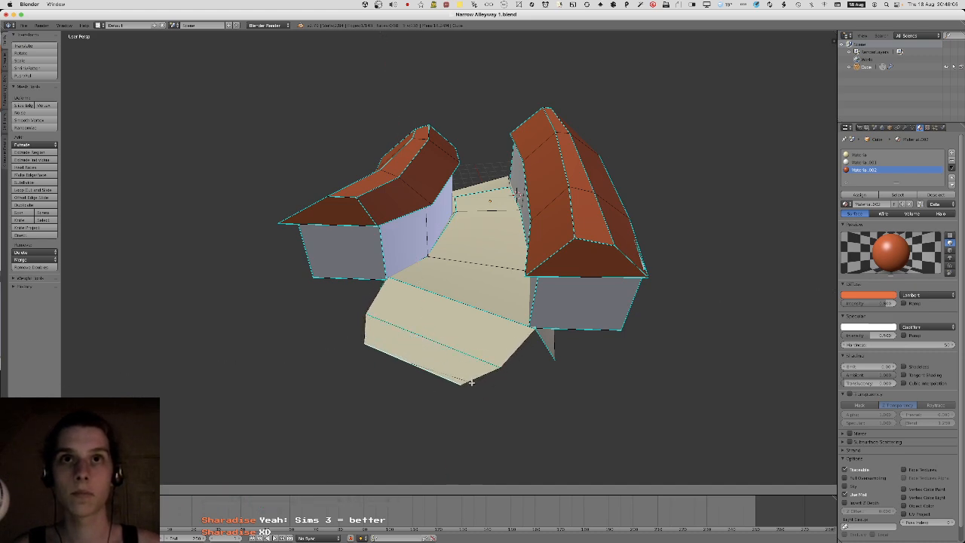
# Clear the sharp marking from the cross edges between the extruded ground sections.
pyautogui.moveTo(502, 384); pyautogui.dragTo(447, 218, button='middle')
pyautogui.scroll(3, 432, 379)
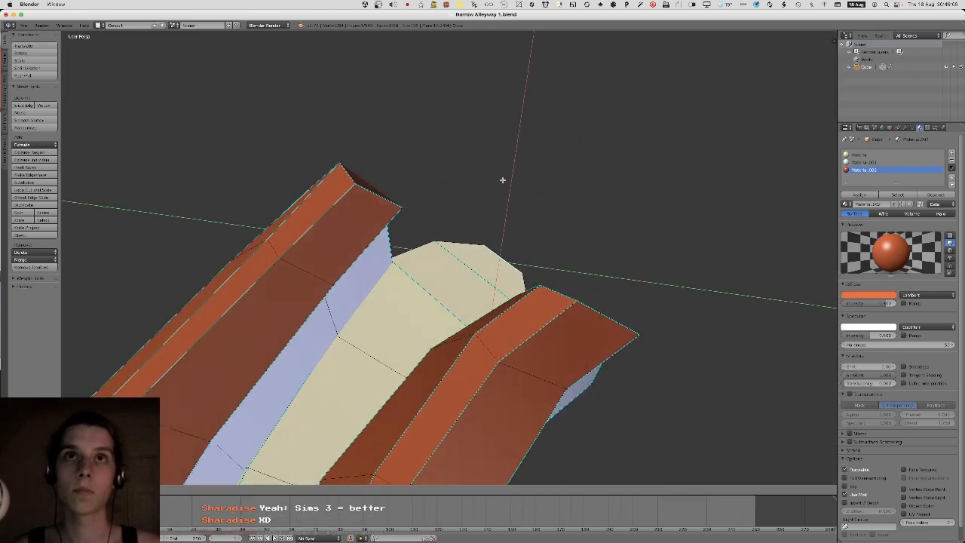
pyautogui.press('Tab')
pyautogui.press('Tab')
pyautogui.moveTo(525, 198); pyautogui.dragTo(400, 272, button='middle')
pyautogui.hotkey('ctrl', 'e')
pyautogui.click(452, 307)
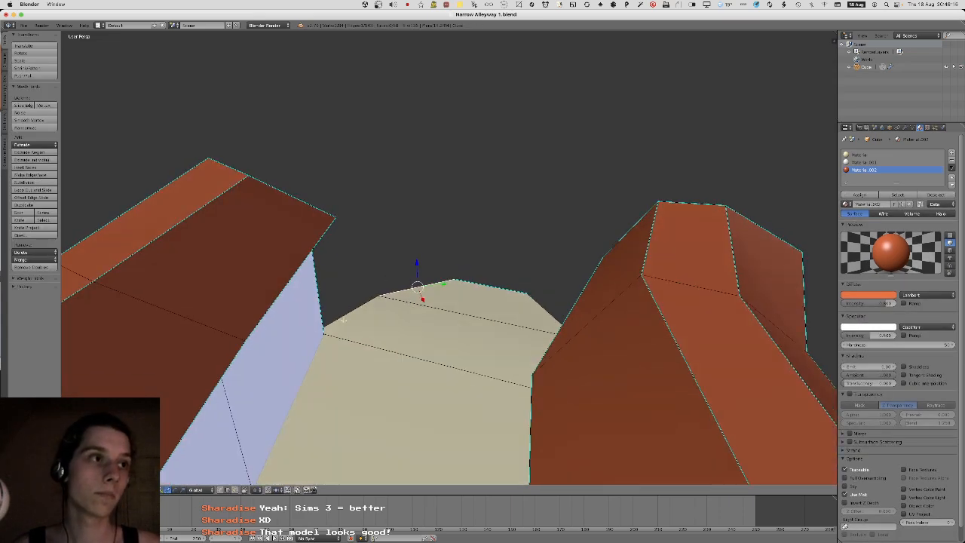
# Mark the side edges of the extruded ground sections as sharp.
pyautogui.moveTo(519, 307); pyautogui.dragTo(415, 217, button='middle')
pyautogui.hotkey('ctrl', 'e')
pyautogui.click(539, 258)
pyautogui.press('Tab')
pyautogui.press('Tab')
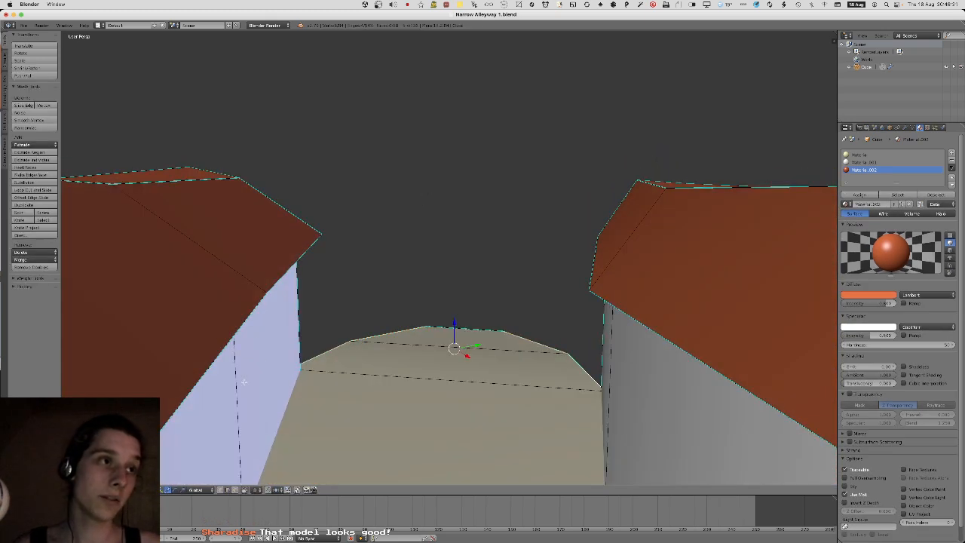
# Select the shorter house's end wall and roof end faces and extrude them outward in two sections along the new ground.
pyautogui.moveTo(236, 397); pyautogui.dragTo(384, 345, button='middle')
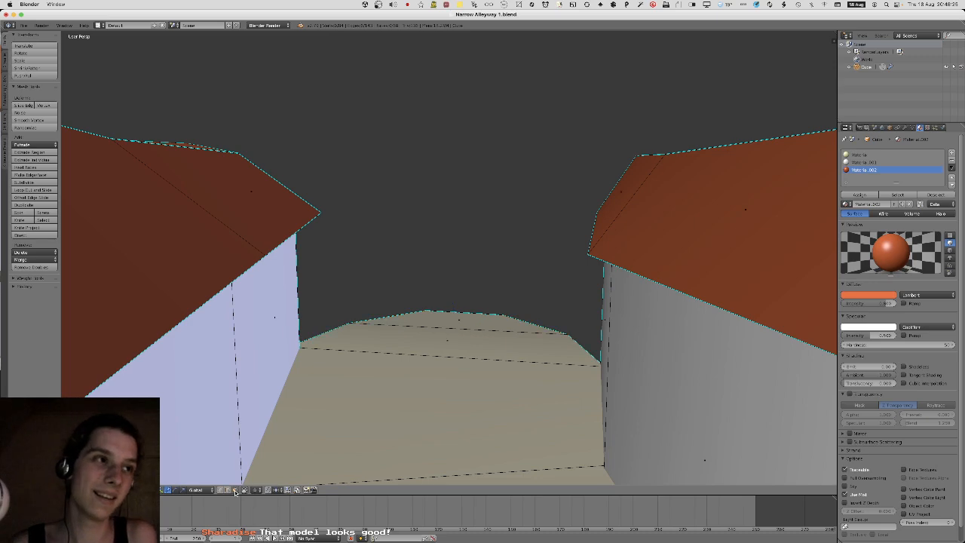
pyautogui.scroll(-2, 351, 375)
pyautogui.press('Home')
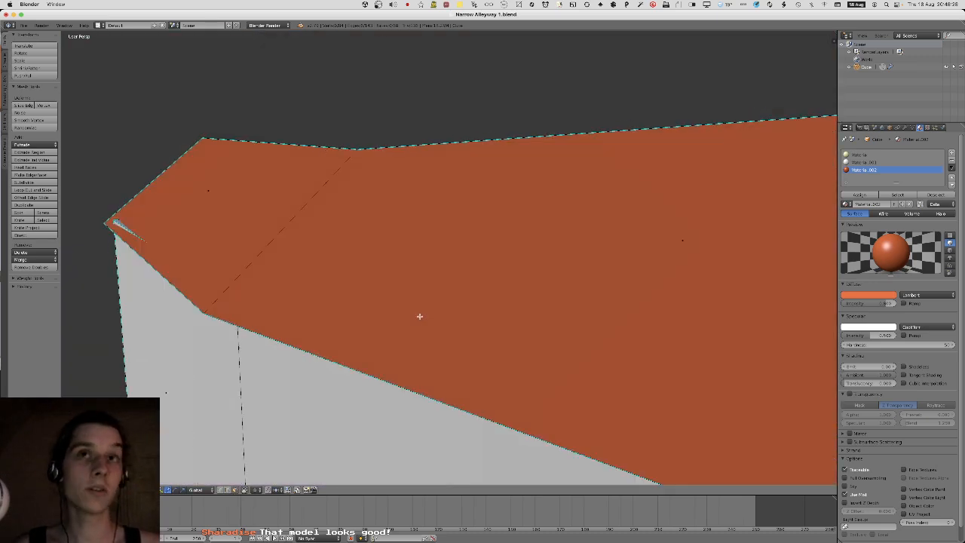
pyautogui.rightClick(330, 275)
pyautogui.scroll(2, 383, 267)
pyautogui.moveTo(384, 267); pyautogui.dragTo(345, 267, button='middle')
pyautogui.rightClick(357, 239)
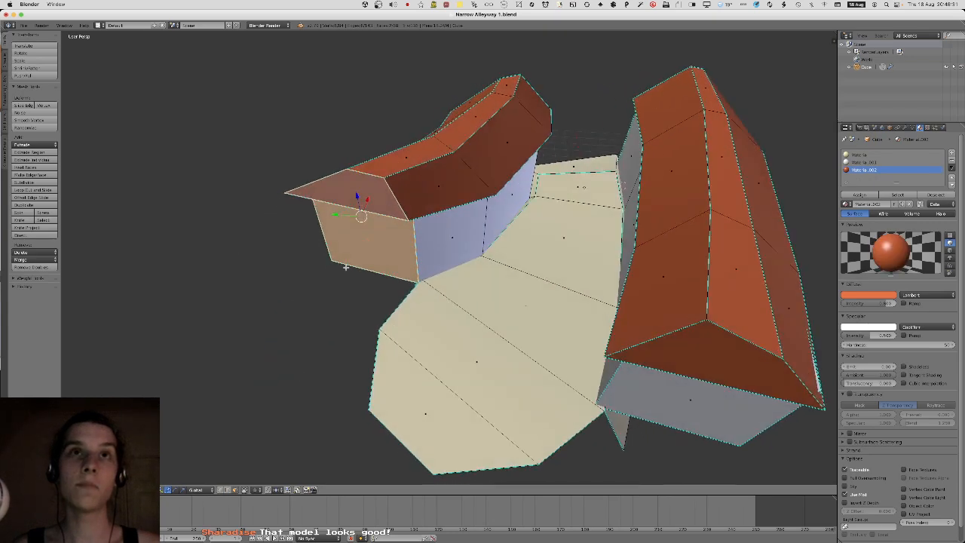
pyautogui.press('g')
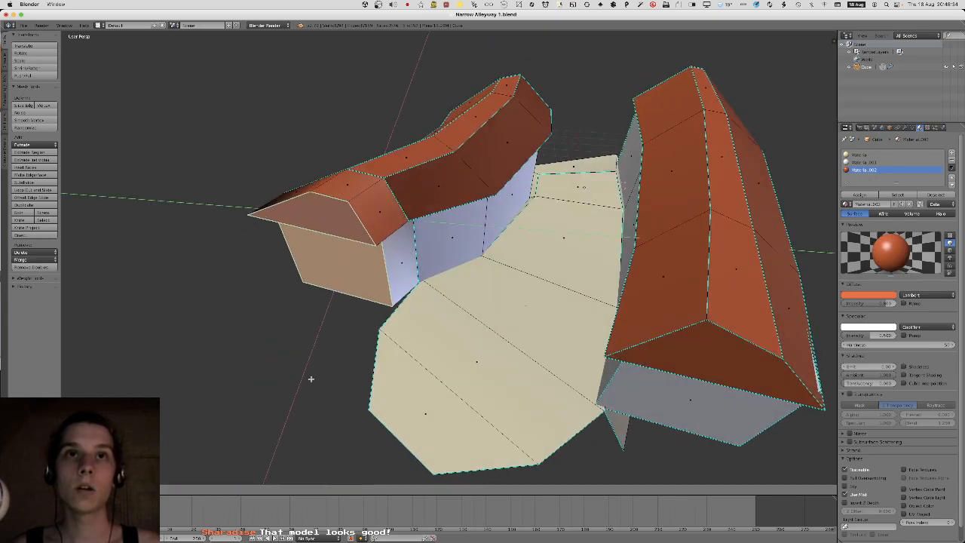
pyautogui.click(146, 151)
pyautogui.moveTo(407, 232); pyautogui.dragTo(396, 241, button='middle')
pyautogui.press('e')
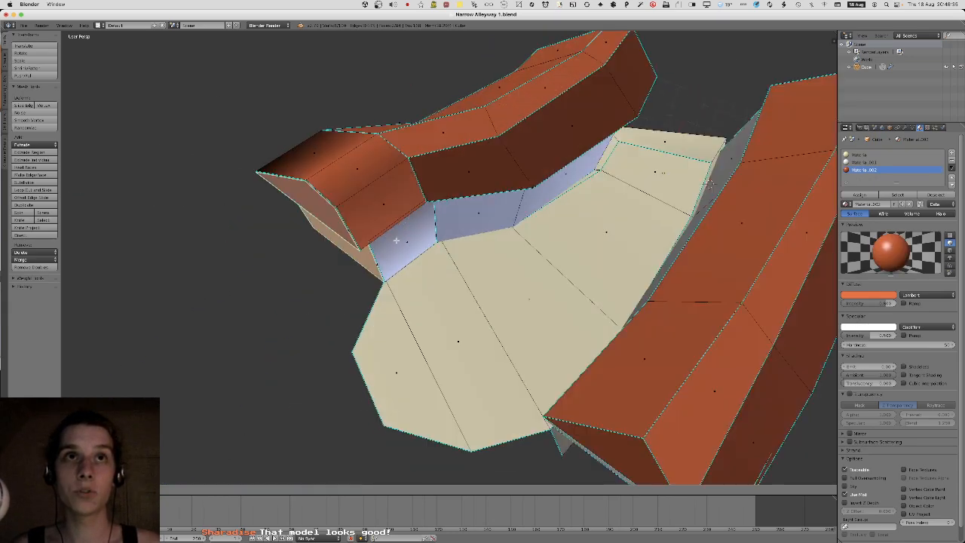
pyautogui.click(349, 327)
pyautogui.moveTo(350, 327); pyautogui.dragTo(411, 304, button='middle')
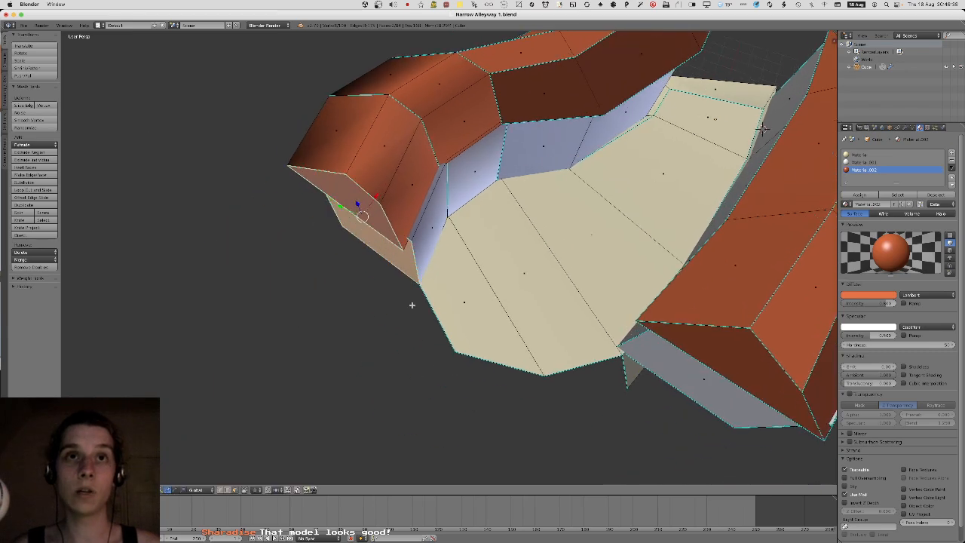
# Select the longer house's end wall and roof end faces and extrude them outward into a new section.
pyautogui.moveTo(510, 289); pyautogui.dragTo(547, 219, button='middle')
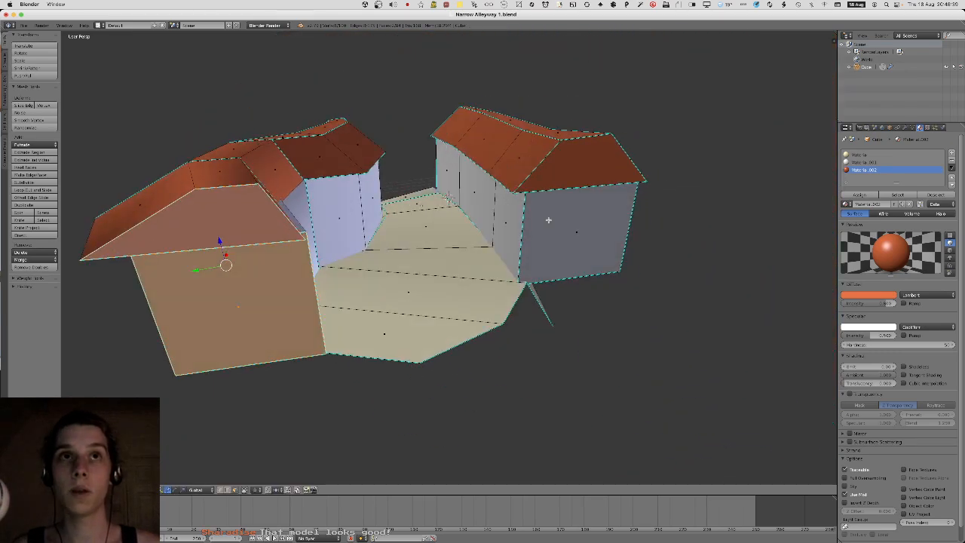
pyautogui.rightClick(549, 219)
pyautogui.keyDown('shift'); pyautogui.rightClick(566, 163); pyautogui.keyUp('shift')
pyautogui.moveTo(566, 163); pyautogui.dragTo(595, 227, button='middle')
pyautogui.press('e')
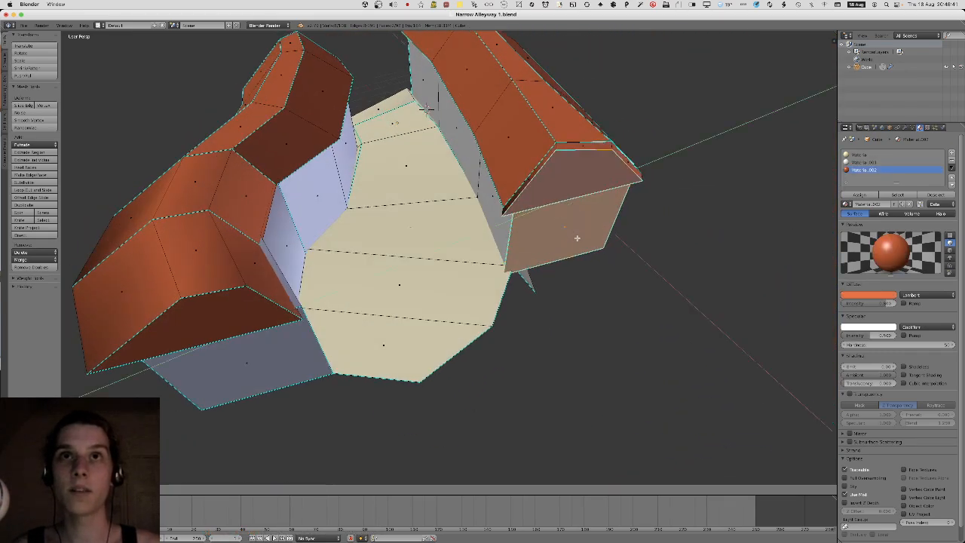
pyautogui.click(629, 263)
pyautogui.moveTo(629, 263); pyautogui.dragTo(631, 295, button='middle')
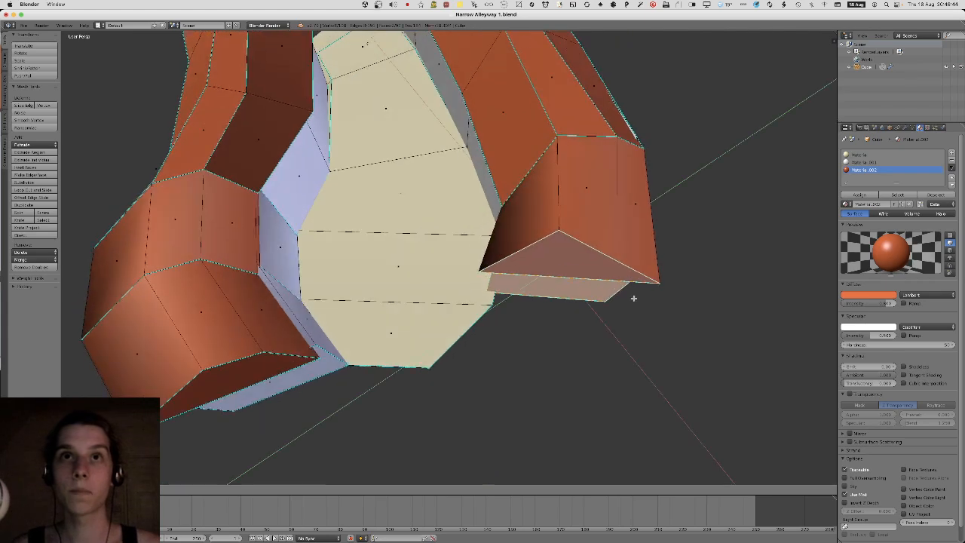
# Extrude the longer house's end faces into a second section and shift its end horizontally to follow the ground's outer edge.
pyautogui.press('e')
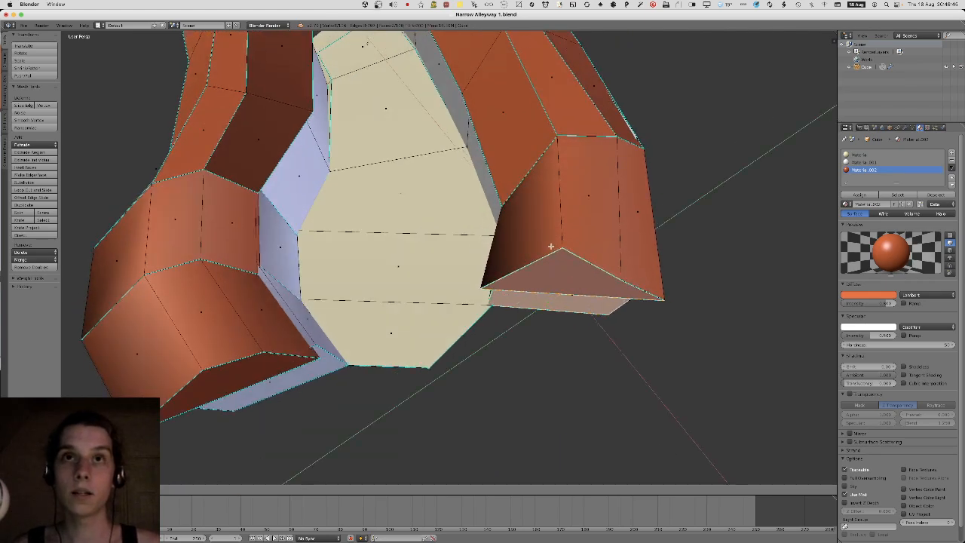
pyautogui.click(534, 338)
pyautogui.press('g')
pyautogui.hotkey('shift', 'z')
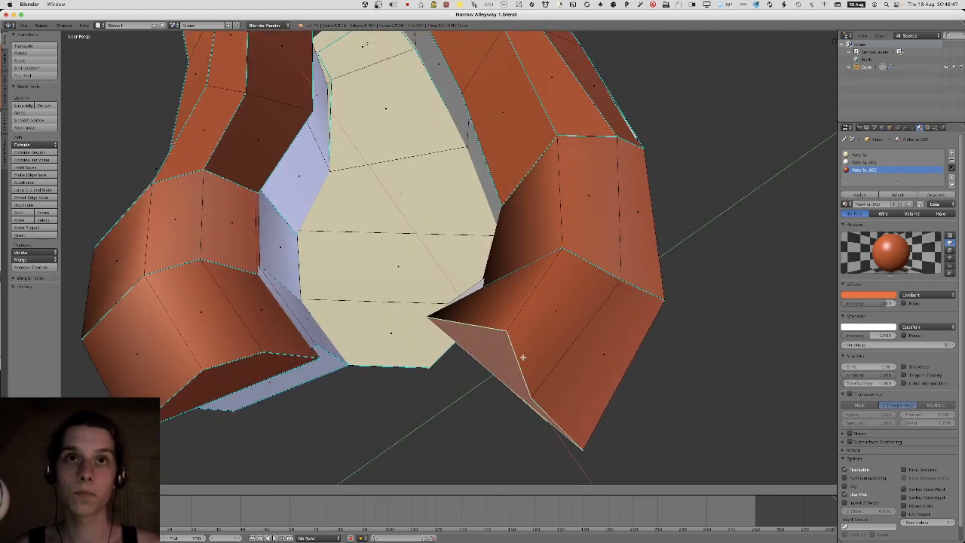
pyautogui.click(387, 420)
pyautogui.moveTo(388, 420); pyautogui.dragTo(491, 335, button='middle')
pyautogui.press('g')
pyautogui.hotkey('shift', 'z')
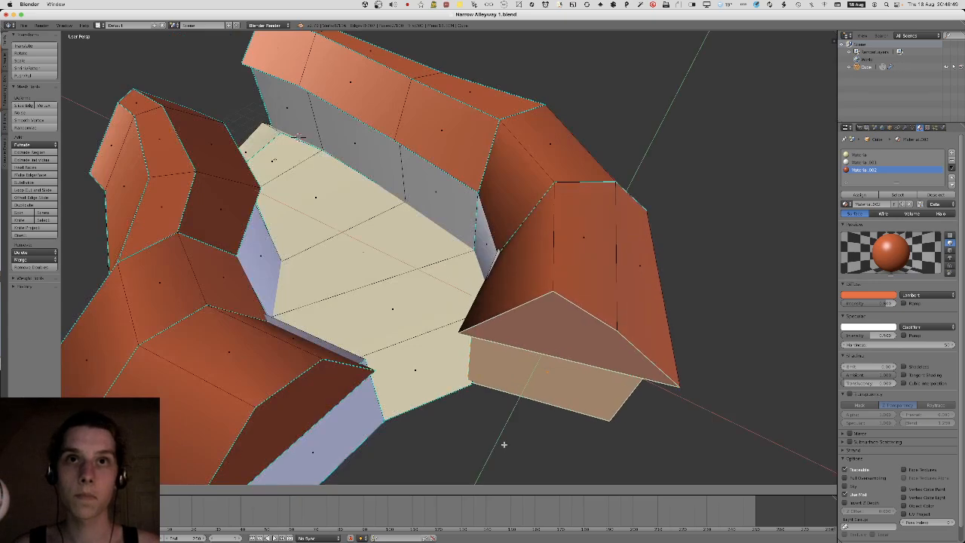
pyautogui.click(498, 49)
# Move the inner roof slope face of the longer house's outermost section horizontally.
pyautogui.moveTo(497, 50); pyautogui.dragTo(510, 112, button='middle')
pyautogui.rightClick(447, 171)
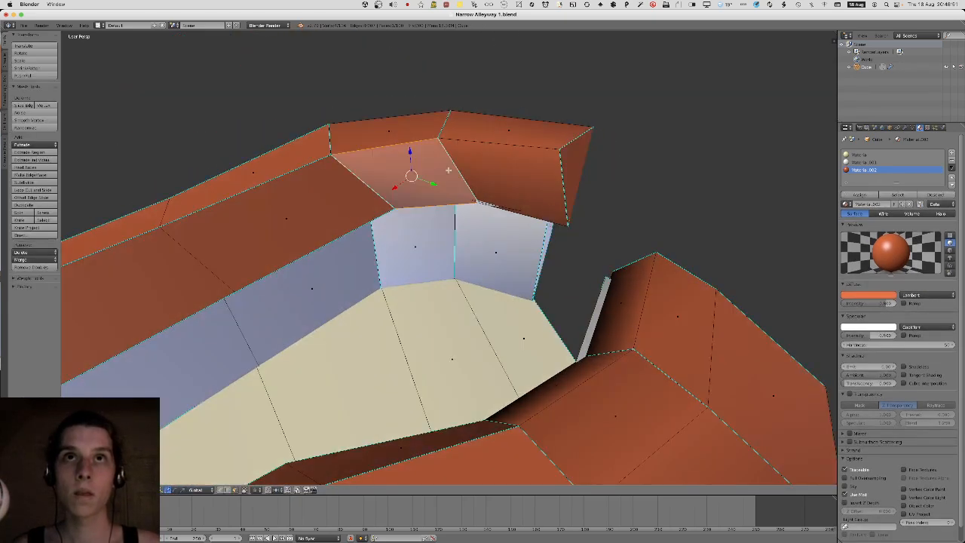
pyautogui.moveTo(448, 171); pyautogui.dragTo(472, 162, button='middle')
pyautogui.rightClick(472, 162)
pyautogui.press('g')
pyautogui.hotkey('shift', 'z')
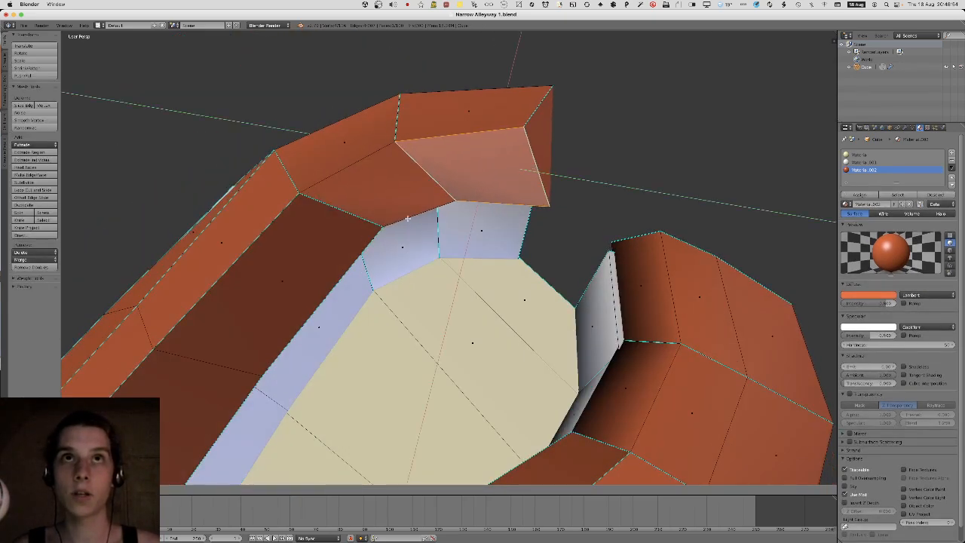
pyautogui.click(409, 218)
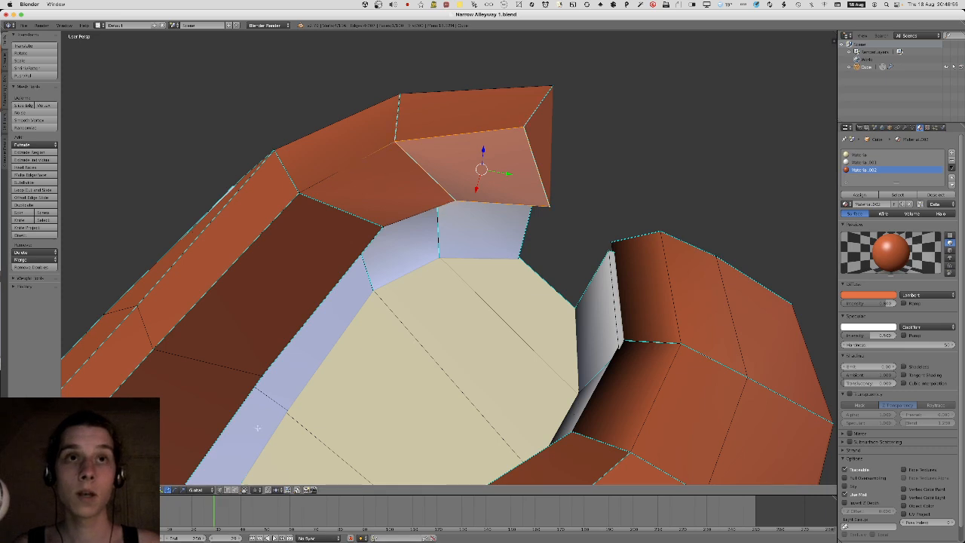
# Select the lengthwise ridge edges along the extruded sections of both roofs and mark them as sharp.
pyautogui.rightClick(454, 190)
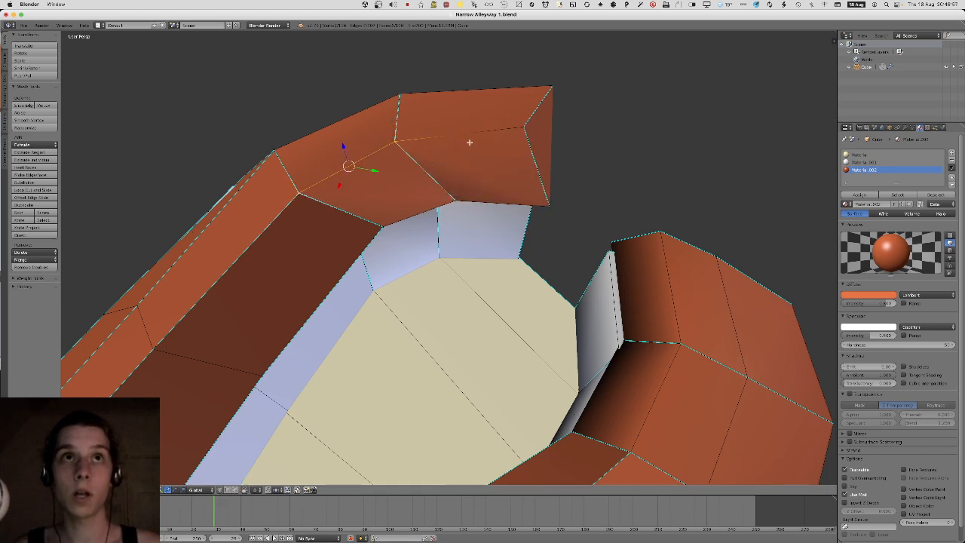
pyautogui.keyDown('shift'); pyautogui.moveTo(566, 272); pyautogui.dragTo(533, 244, button='middle'); pyautogui.keyUp('shift')
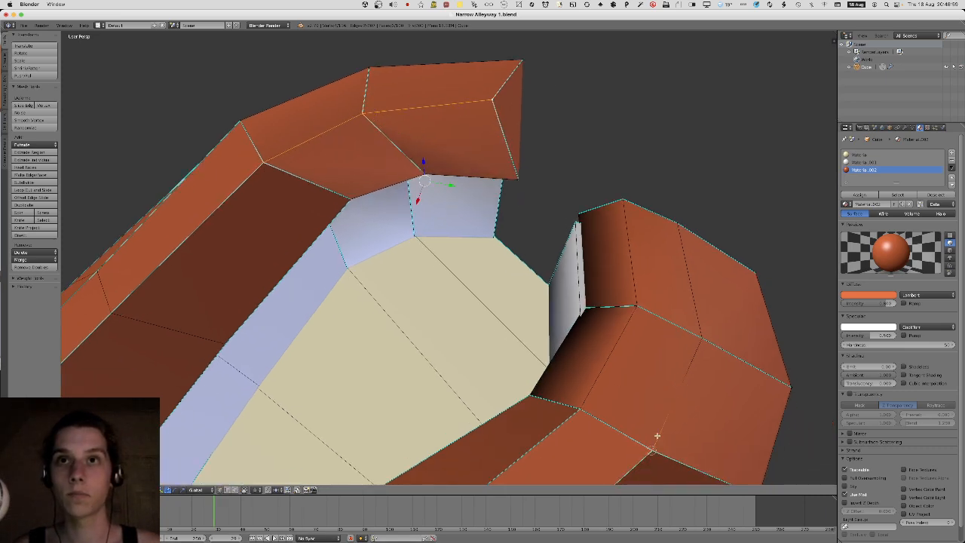
pyautogui.keyDown('shift'); pyautogui.rightClick(686, 226); pyautogui.keyUp('shift')
pyautogui.hotkey('ctrl', 'e')
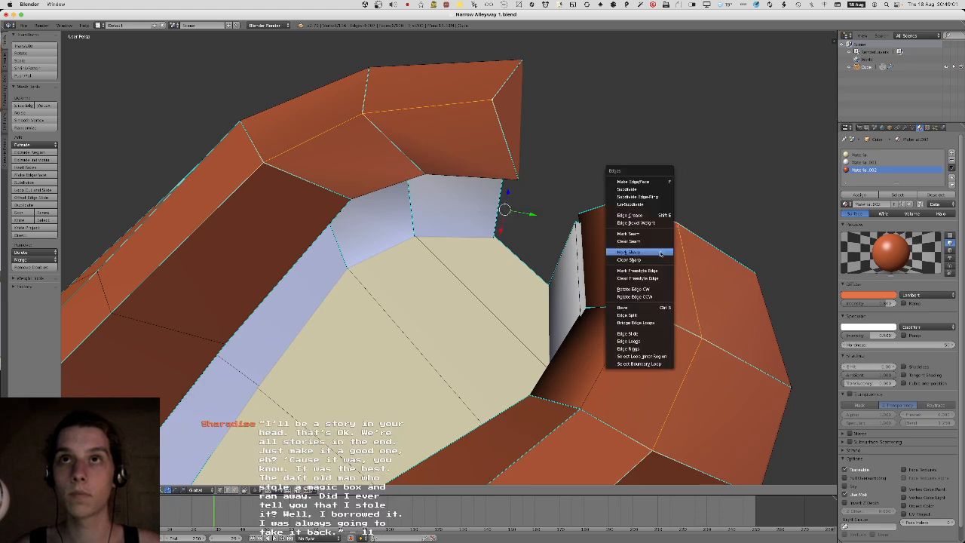
pyautogui.click(647, 253)
pyautogui.scroll(-1, 624, 329)
pyautogui.moveTo(631, 319); pyautogui.dragTo(624, 285, button='middle')
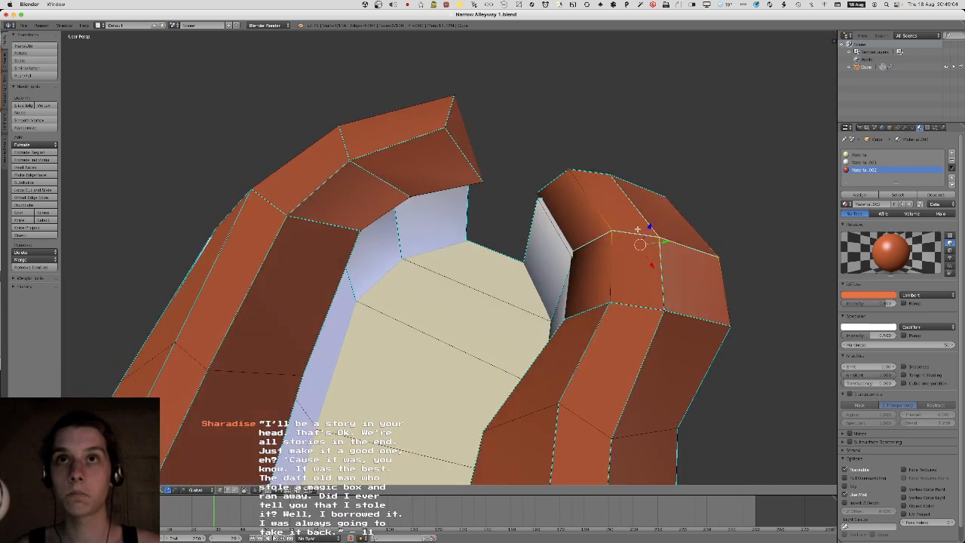
# Select all the linked ground geometry and hide it.
pyautogui.rightClick(620, 309)
pyautogui.rightClick(609, 301)
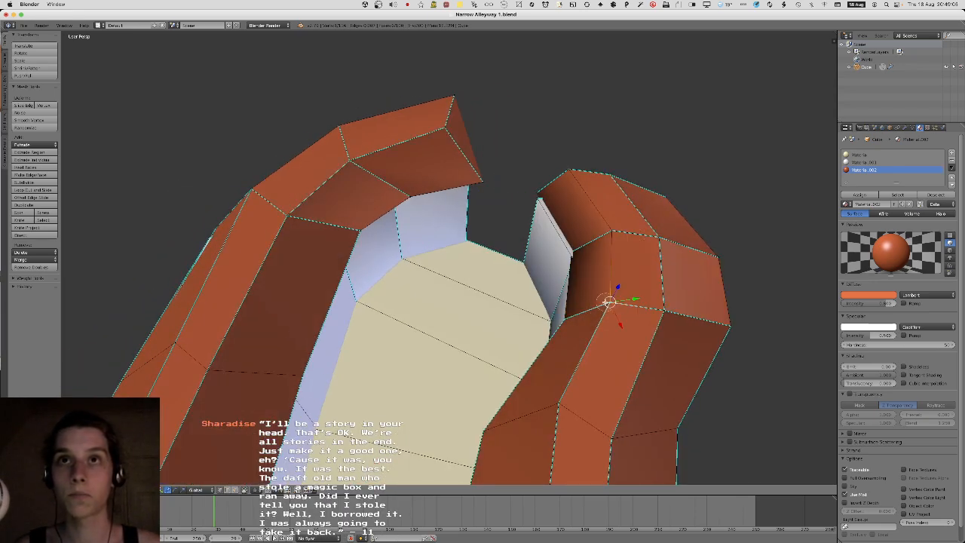
pyautogui.moveTo(566, 301); pyautogui.dragTo(604, 284, button='middle')
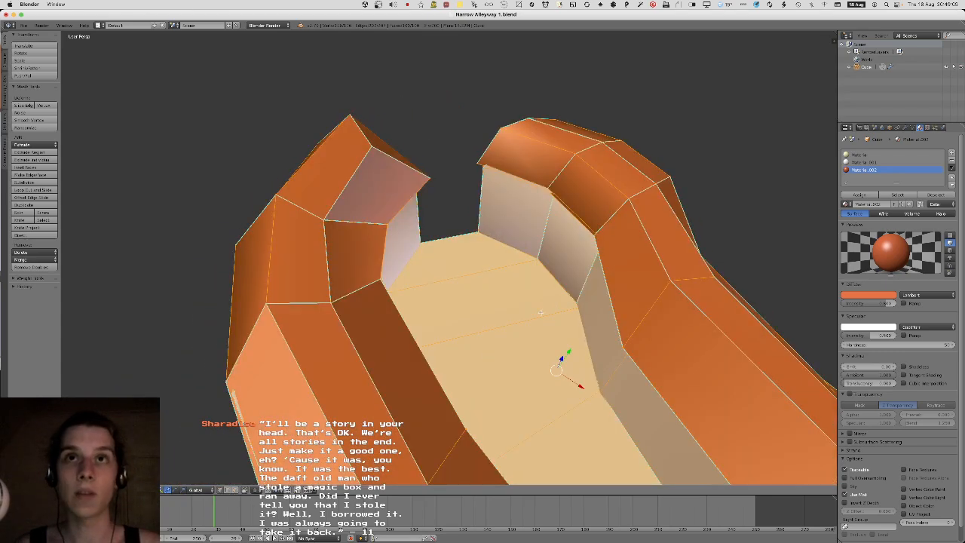
pyautogui.press('a')
pyautogui.press('l')
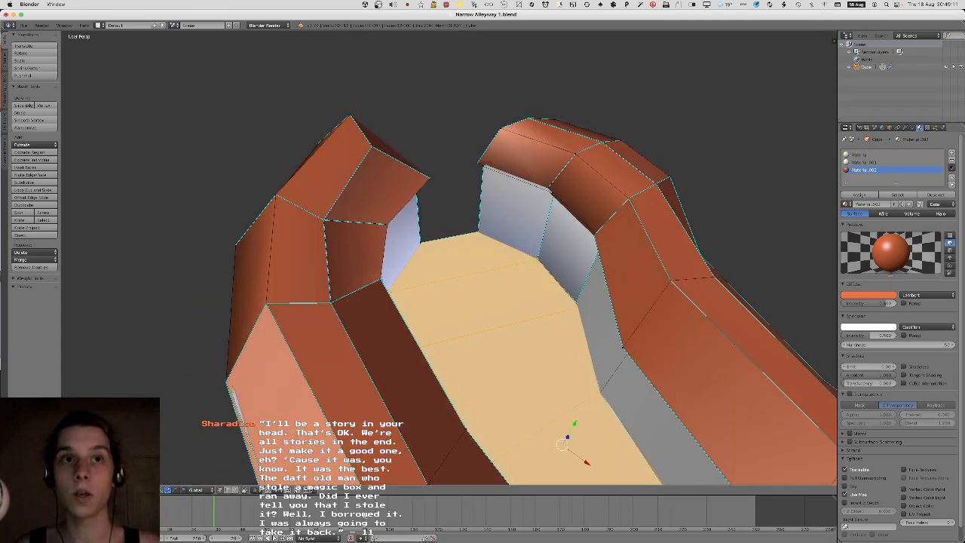
pyautogui.press('h')
# Select the linked walls beneath the shorter house's roof and hide them, leaving its roof exposed.
pyautogui.press('l')
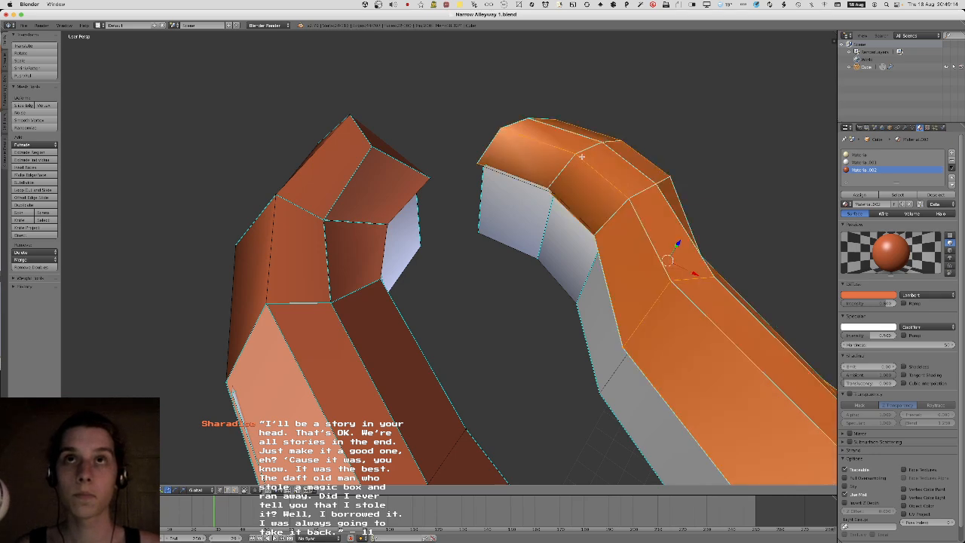
pyautogui.rightClick(581, 154)
pyautogui.keyDown('shift'); pyautogui.moveTo(489, 303); pyautogui.dragTo(541, 260, button='middle'); pyautogui.keyUp('shift')
pyautogui.press('a')
pyautogui.press('c')
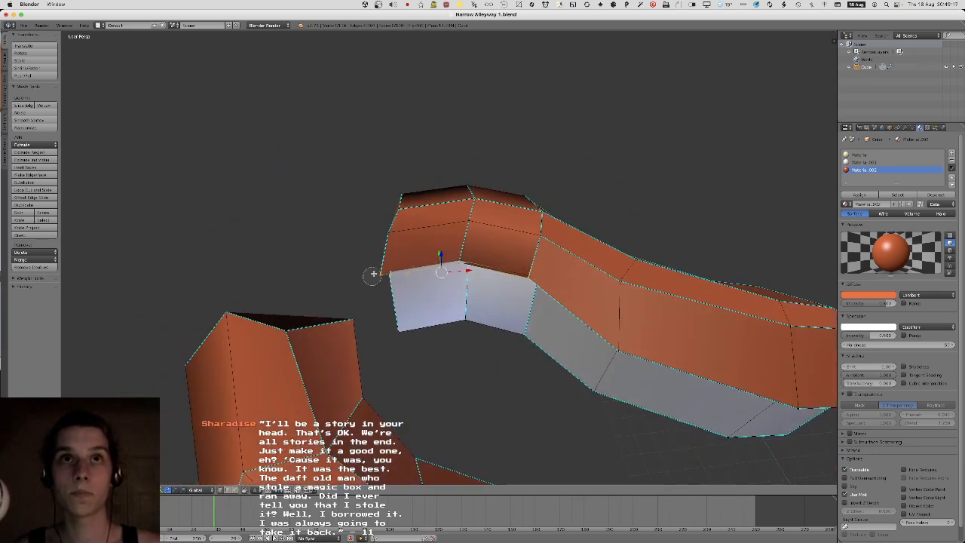
pyautogui.press('Escape')
pyautogui.moveTo(373, 275); pyautogui.dragTo(376, 267, button='middle')
pyautogui.press('a')
pyautogui.press('a')
pyautogui.press('a')
pyautogui.press('l')
pyautogui.press('h')
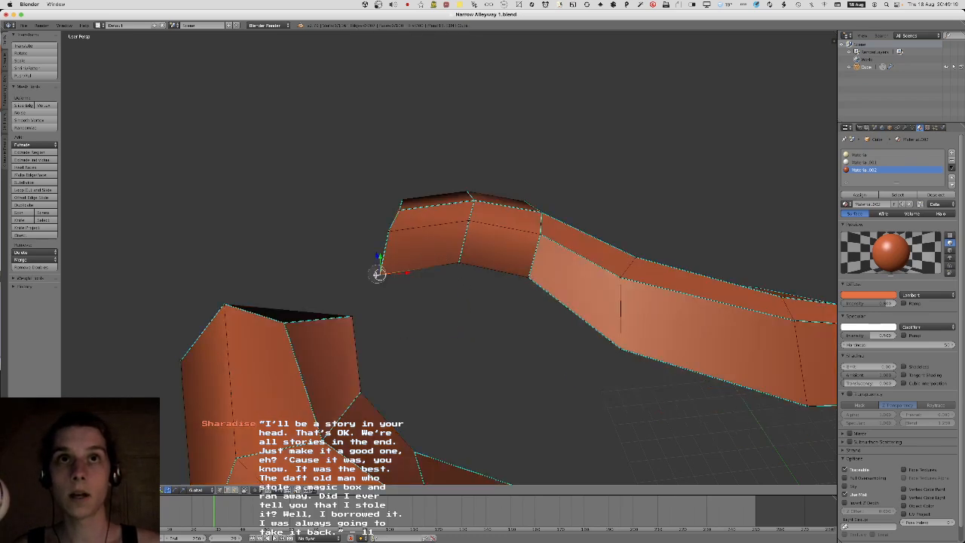
# Mark the lower eave edges of the shorter house's extruded roof sections as sharp.
pyautogui.press('Escape')
pyautogui.hotkey('ctrl', 'e')
pyautogui.click(525, 282)
pyautogui.moveTo(526, 281); pyautogui.dragTo(525, 358, button='middle')
pyautogui.press('a')
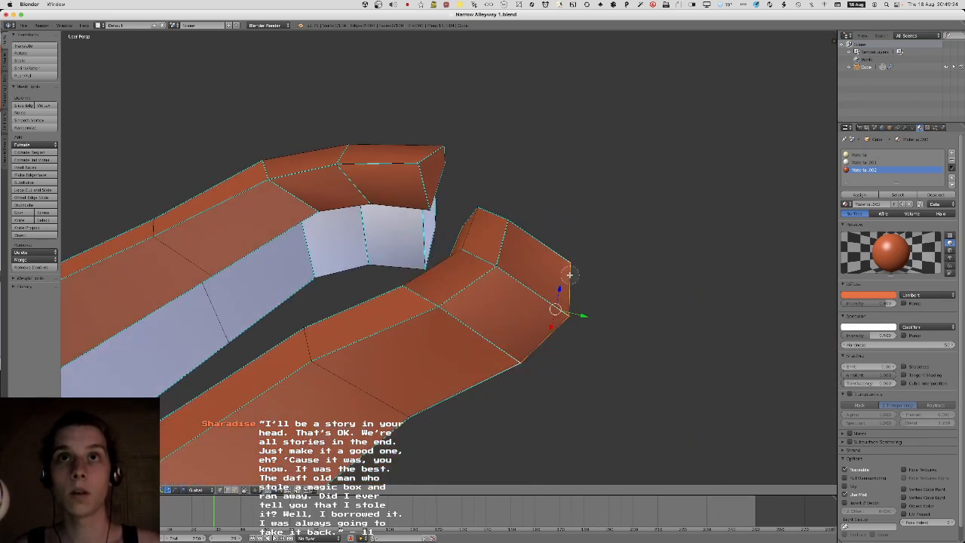
# Clear the sharp marking from the cross edges on the outer slope of the shorter house's roof.
pyautogui.moveTo(508, 282); pyautogui.dragTo(422, 357, button='middle')
pyautogui.press('Tab')
pyautogui.press('Tab')
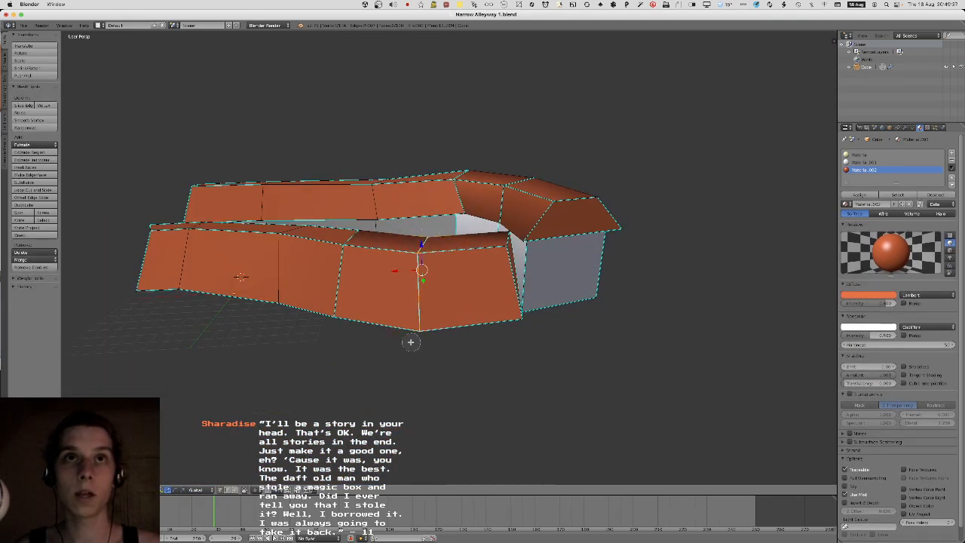
pyautogui.hotkey('ctrl', 'e')
pyautogui.click(377, 318)
pyautogui.press('a')
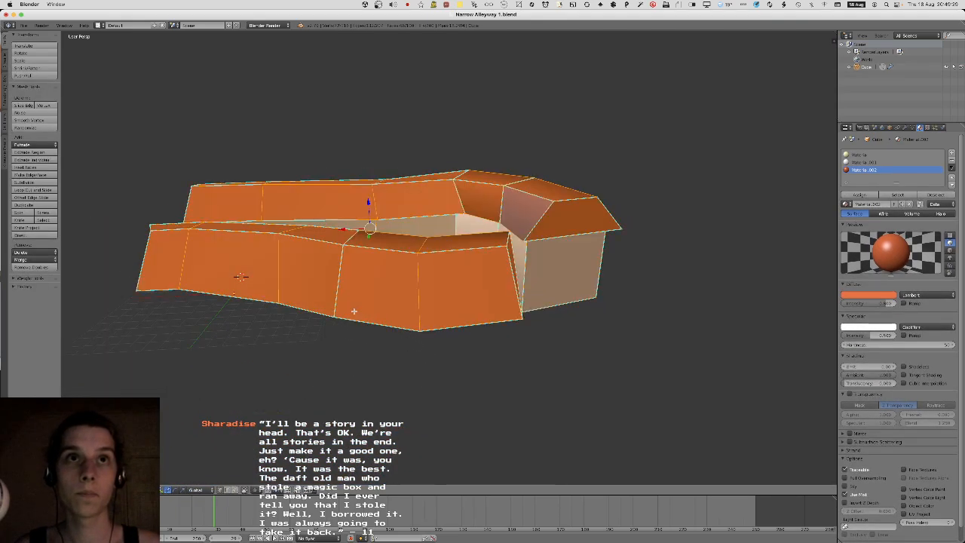
pyautogui.rightClick(338, 258)
pyautogui.rightClick(357, 229)
pyautogui.hotkey('ctrl', 'e')
pyautogui.click(357, 231)
pyautogui.moveTo(356, 231); pyautogui.dragTo(444, 278, button='middle')
pyautogui.press('a')
# Clear the sharp marking from the two cross edges on the inner slope of the shorter house's roof.
pyautogui.rightClick(526, 213)
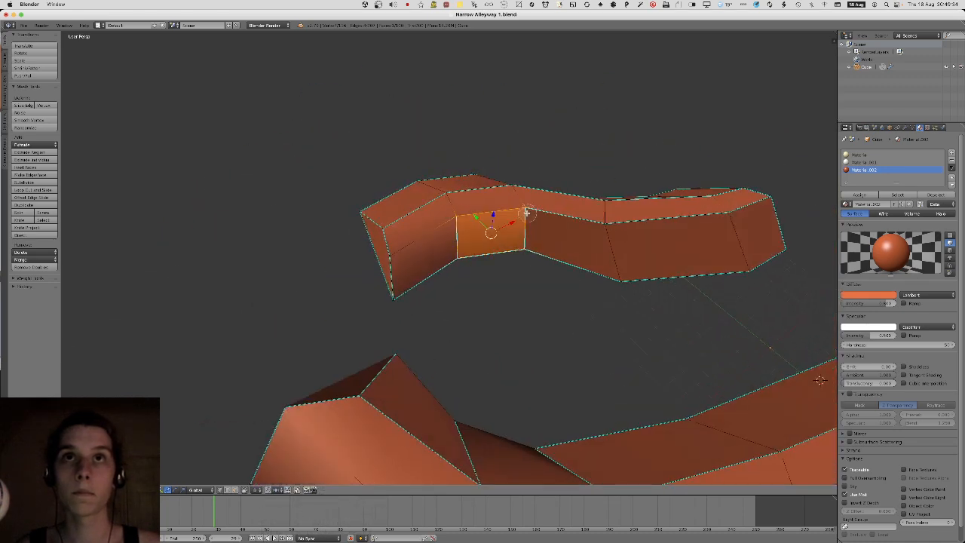
pyautogui.press('x')
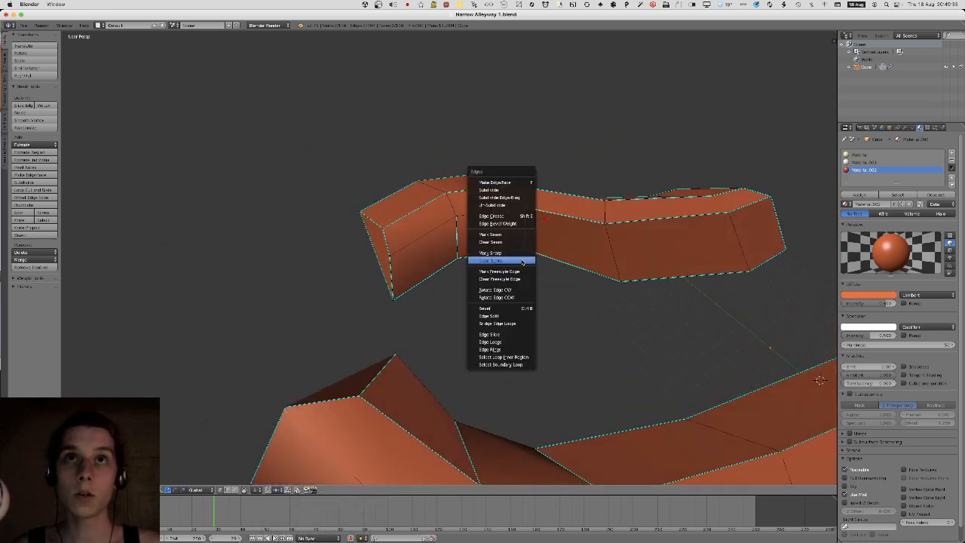
pyautogui.click(482, 255)
pyautogui.moveTo(452, 240); pyautogui.dragTo(453, 217)
pyautogui.rightClick(453, 216)
pyautogui.hotkey('ctrl', 'e')
pyautogui.click(454, 216)
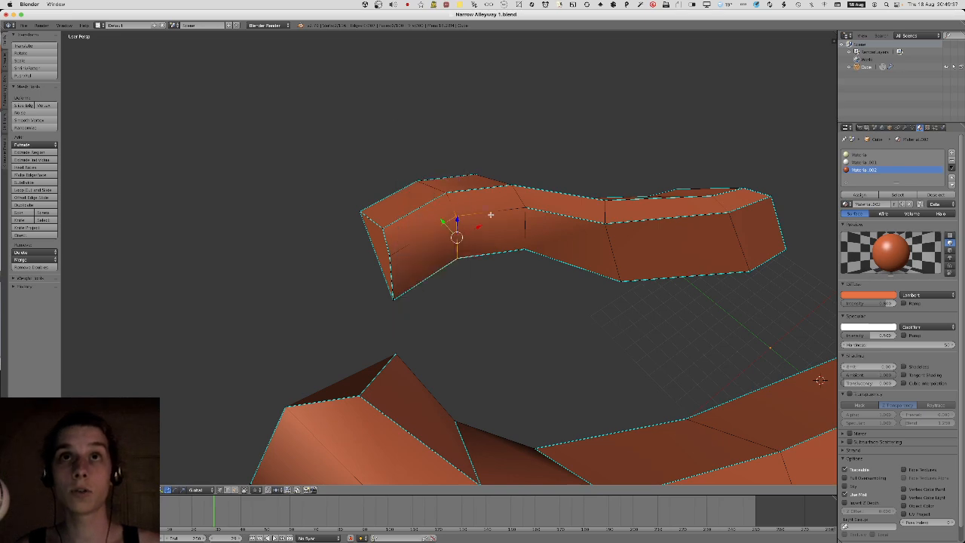
# Mark the lengthwise edges above the inner slope of the shorter house's extruded roof sections as sharp.
pyautogui.hotkey('ctrl', 'e')
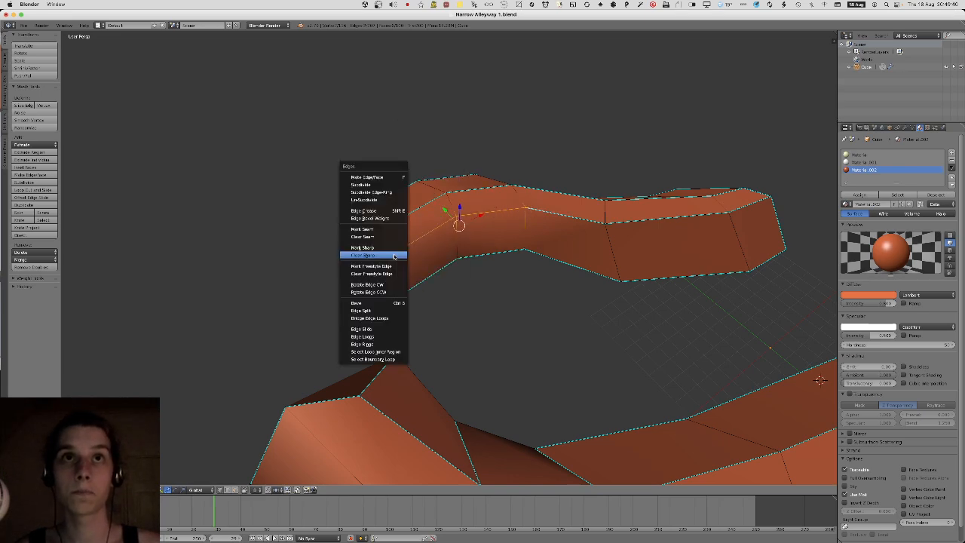
pyautogui.click(393, 248)
pyautogui.moveTo(393, 248); pyautogui.dragTo(409, 269, button='middle')
pyautogui.press('a')
pyautogui.press('a')
pyautogui.press('c')
pyautogui.hotkey('ctrl', 'e')
pyautogui.click(414, 241)
pyautogui.press('a')
pyautogui.press('a')
pyautogui.press('a')
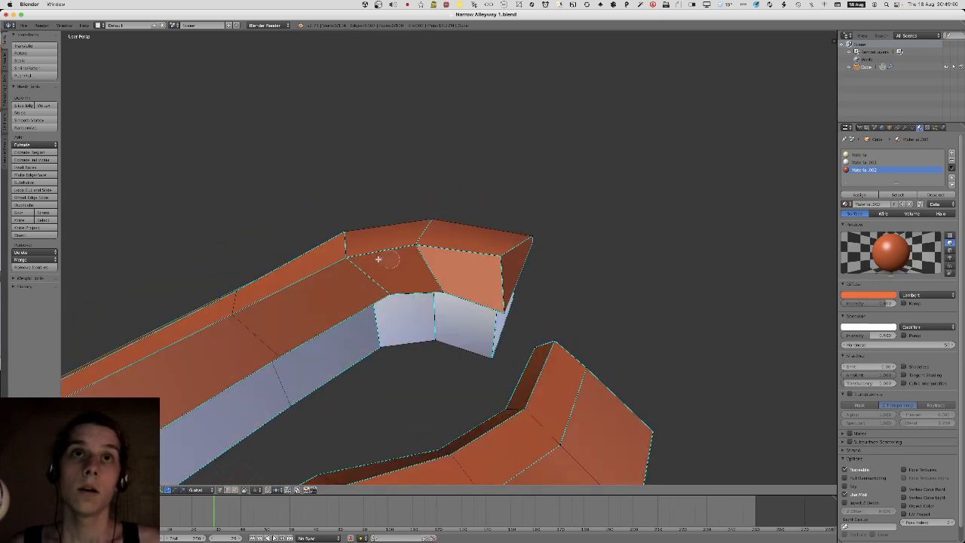
# Clear the sharp marking from the cross edges on the inner slope of the longer house's roof.
pyautogui.rightClick(347, 223)
pyautogui.hotkey('ctrl', 'e')
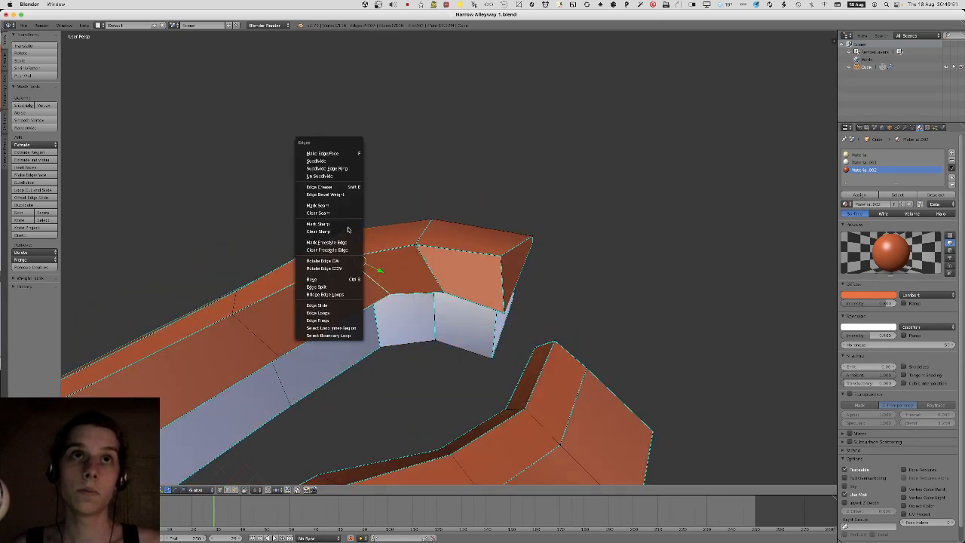
pyautogui.click(348, 230)
pyautogui.press('a')
pyautogui.hotkey('ctrl', 'e')
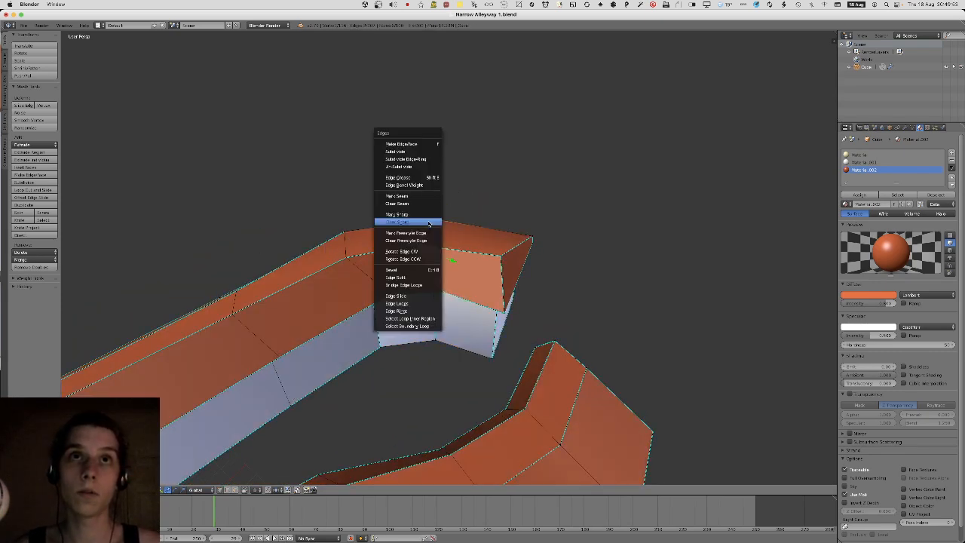
pyautogui.click(426, 217)
# Mark the far lengthwise ridge edges of the longer house's extruded roof sections as sharp.
pyautogui.press('a')
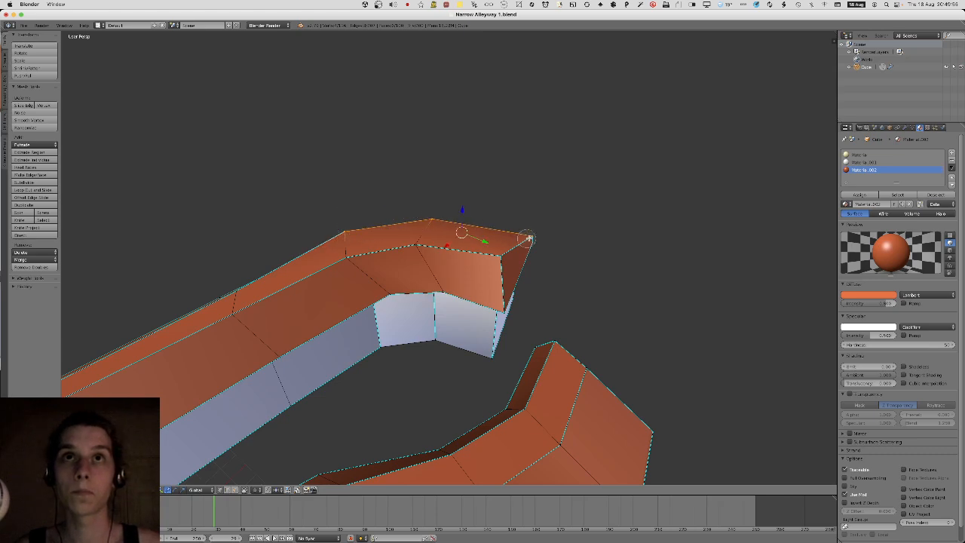
pyautogui.hotkey('ctrl', 'e')
pyautogui.click(534, 235)
# Move the ridge corner vertex at the end of the longer house's roof horizontally.
pyautogui.moveTo(534, 235); pyautogui.dragTo(458, 303, button='middle')
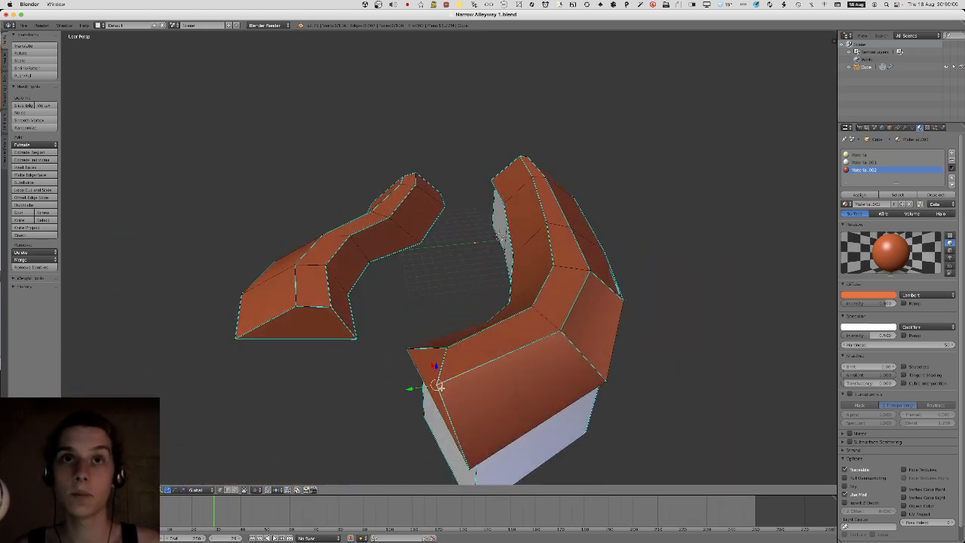
pyautogui.press('g')
pyautogui.hotkey('shift', 'z')
pyautogui.click(465, 384)
# Reveal all hidden geometry, select both linked roofs and hide them.
pyautogui.moveTo(465, 385); pyautogui.dragTo(475, 384, button='middle')
pyautogui.press('a')
pyautogui.press('l')
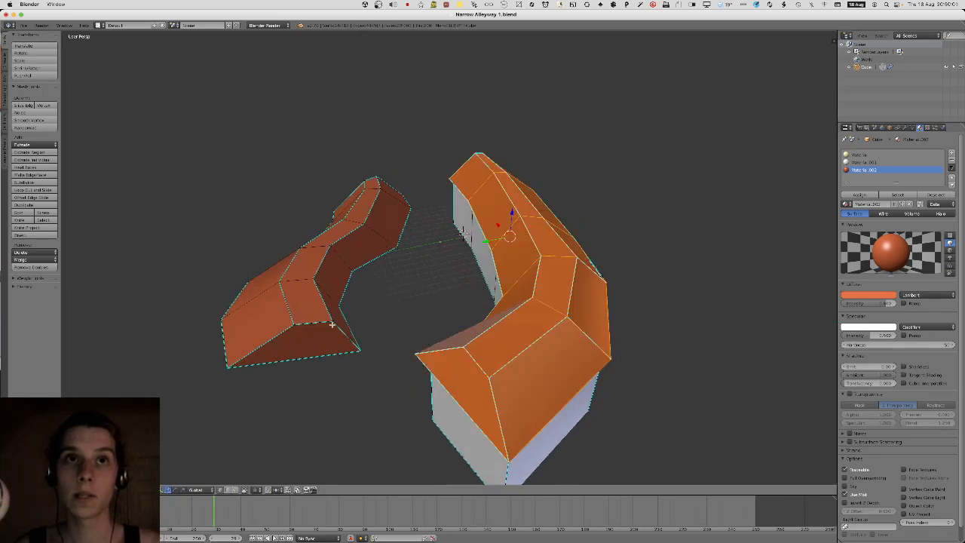
pyautogui.press('l')
pyautogui.press('h')
pyautogui.hotkey('alt', 'h')
pyautogui.press('a')
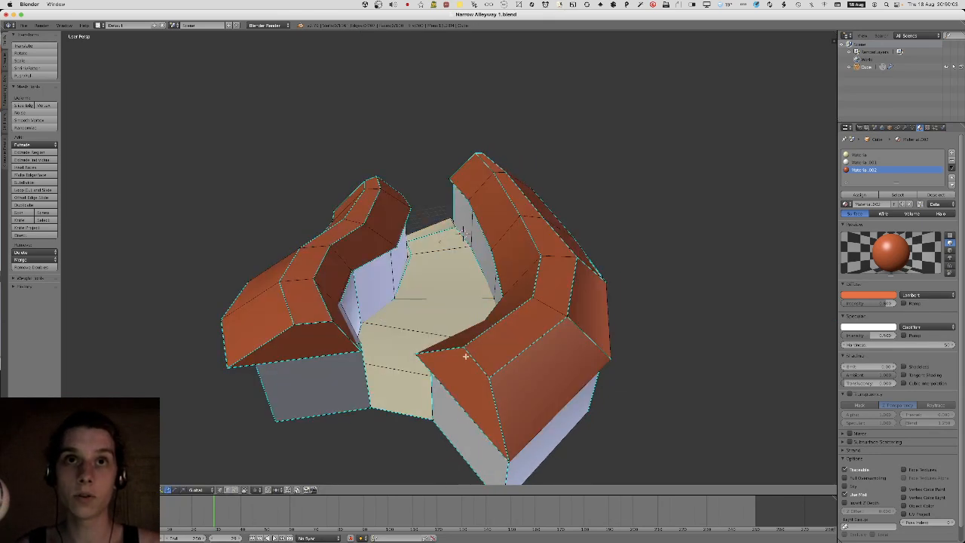
pyautogui.press('l')
pyautogui.press('l')
pyautogui.press('h')
pyautogui.moveTo(365, 322); pyautogui.dragTo(413, 399, button='middle')
# Select the linked ground geometry and hide it so only the house walls are displayed.
pyautogui.press('l')
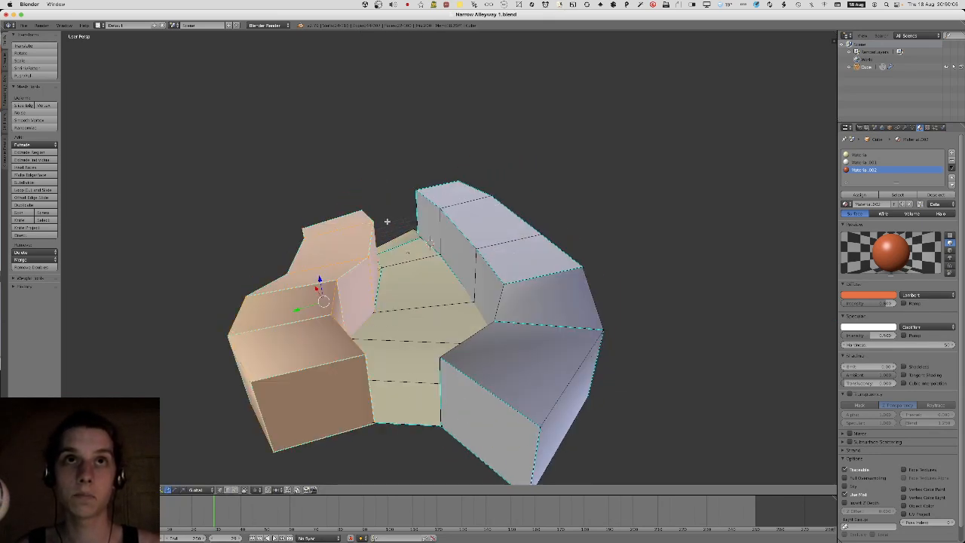
pyautogui.press('l')
pyautogui.press('a')
pyautogui.press('l')
pyautogui.press('l')
pyautogui.press('h')
# Clear the sharp marking from the crosswise edge loops on the bent sections of both house wall blocks.
pyautogui.moveTo(380, 258); pyautogui.dragTo(424, 247, button='middle')
pyautogui.press('a')
pyautogui.press('a')
pyautogui.rightClick(487, 239)
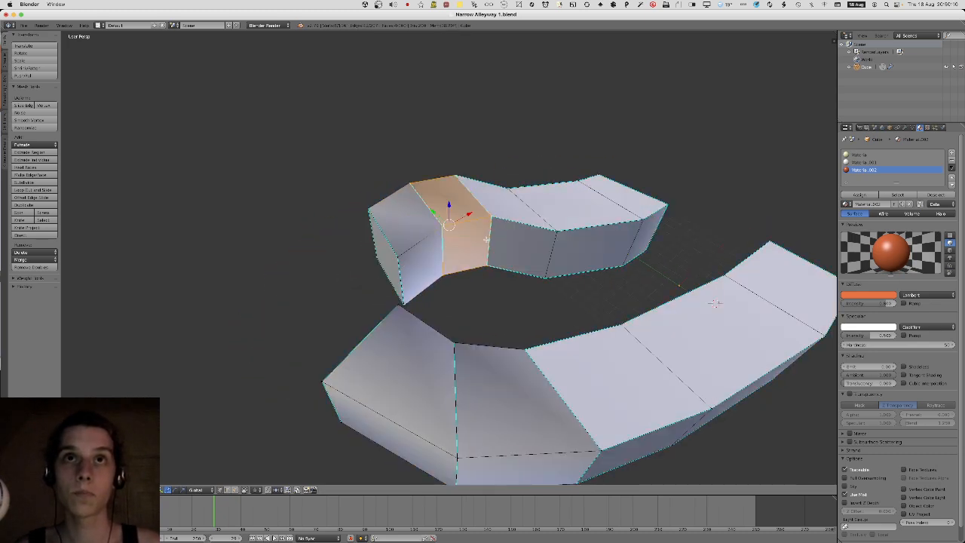
pyautogui.hotkey('ctrl', 'e')
pyautogui.click(483, 247)
pyautogui.keyDown('alt'); pyautogui.rightClick(456, 375); pyautogui.keyUp('alt')
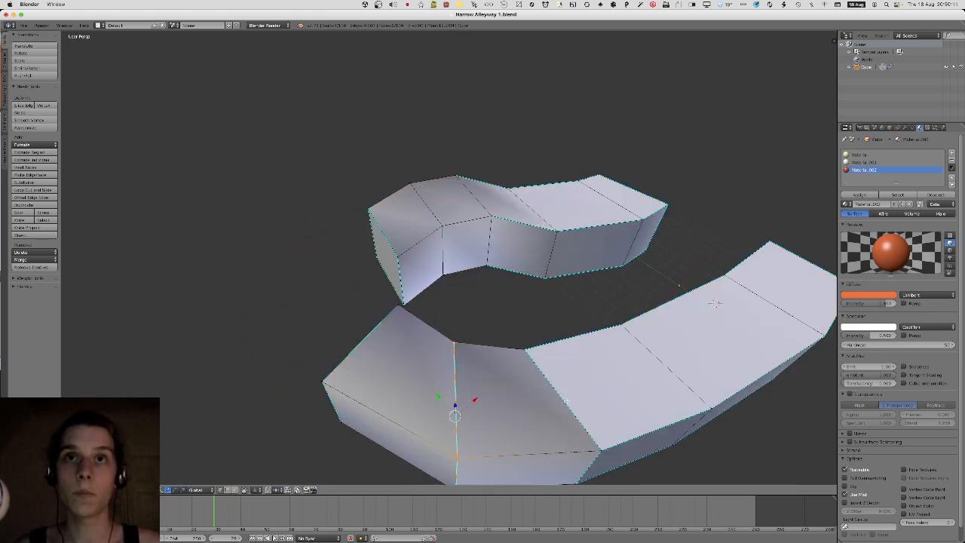
pyautogui.keyDown('alt'); pyautogui.keyDown('shift'); pyautogui.rightClick(566, 401); pyautogui.keyUp('shift'); pyautogui.keyUp('alt')
pyautogui.hotkey('ctrl', 'e')
pyautogui.click(565, 404)
pyautogui.press('a')
pyautogui.scroll(-2, 499, 386)
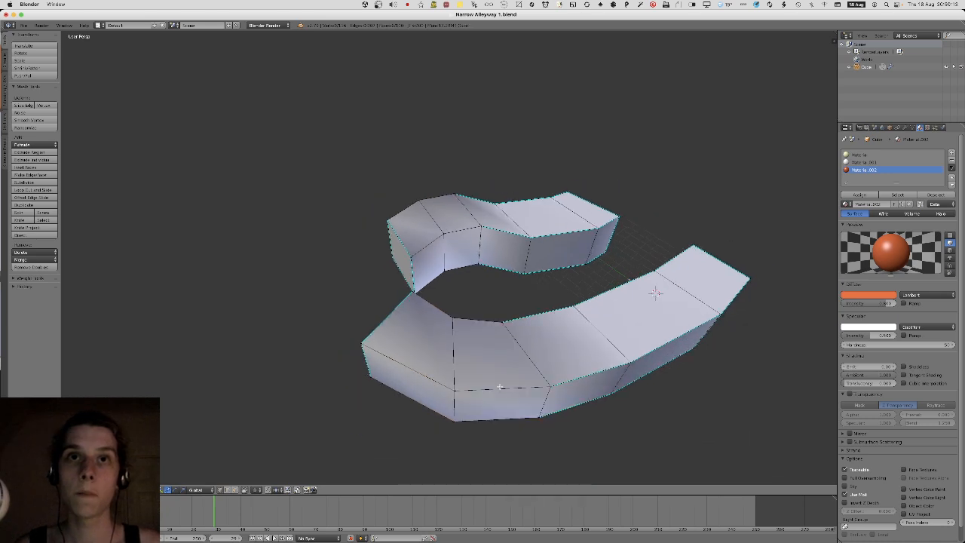
# Mark the lengthwise upper edges of both house wall blocks as sharp.
pyautogui.hotkey('ctrl', 'e')
pyautogui.click(463, 223)
pyautogui.hotkey('ctrl', 'e')
pyautogui.click(461, 217)
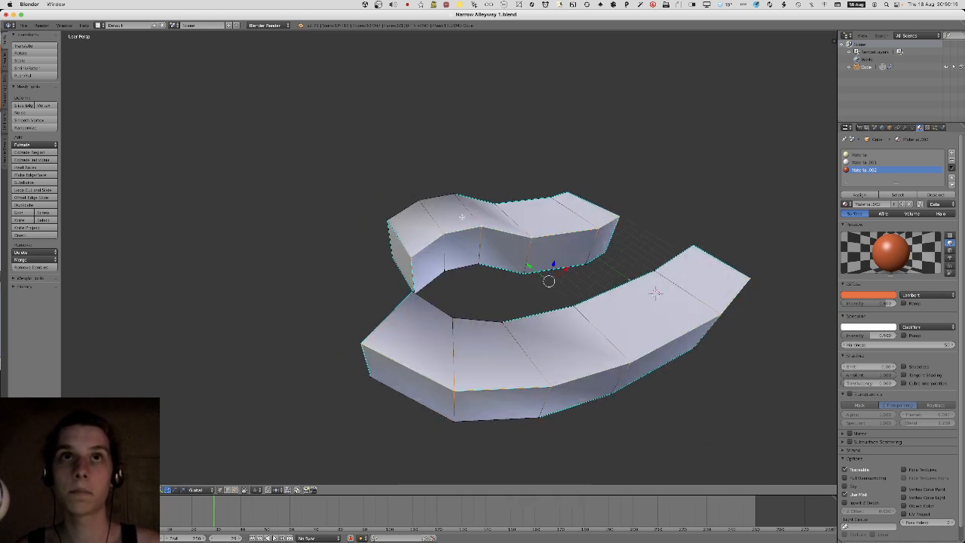
pyautogui.keyDown('alt'); pyautogui.rightClick(440, 198); pyautogui.keyUp('alt')
pyautogui.hotkey('ctrl', 'e')
pyautogui.click(440, 199)
pyautogui.keyDown('alt'); pyautogui.rightClick(483, 319); pyautogui.keyUp('alt')
pyautogui.hotkey('ctrl', 'e')
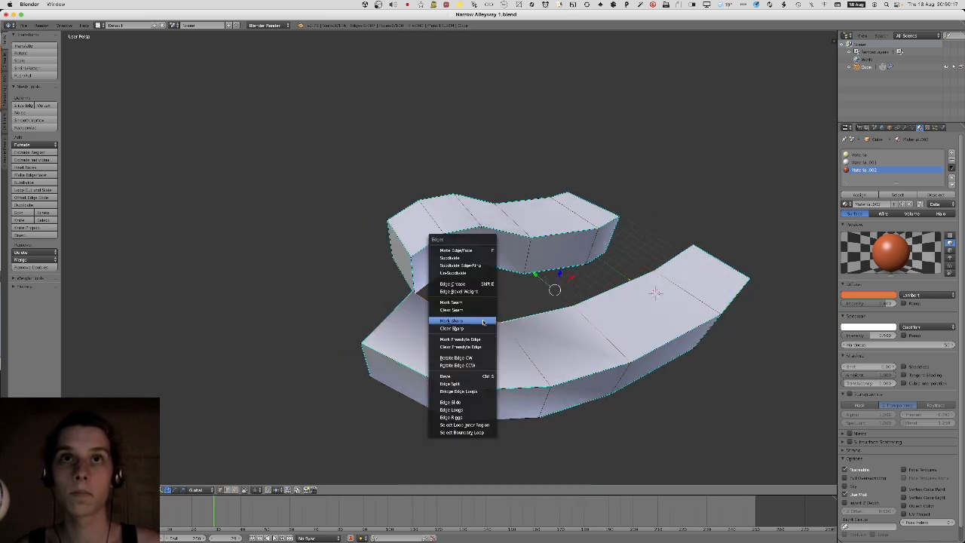
pyautogui.click(483, 319)
# Mark the inner and outer lengthwise edges along the undersides of the house wall blocks as sharp.
pyautogui.moveTo(481, 319); pyautogui.dragTo(490, 318, button='middle')
pyautogui.moveTo(450, 276); pyautogui.dragTo(341, 284, button='middle')
pyautogui.hotkey('ctrl', 'e')
pyautogui.click(340, 284)
pyautogui.keyDown('alt'); pyautogui.rightClick(547, 357); pyautogui.keyUp('alt')
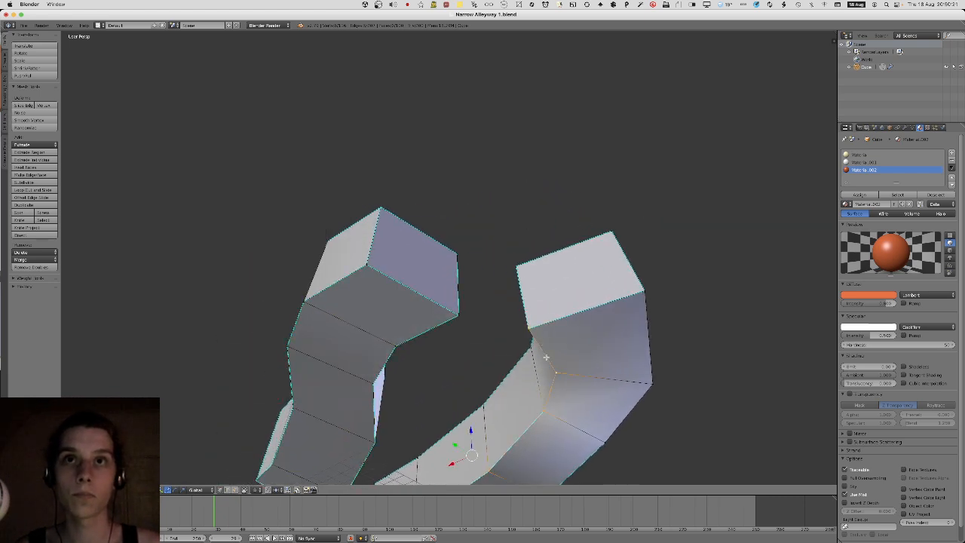
pyautogui.hotkey('ctrl', 'e')
pyautogui.click(548, 357)
pyautogui.hotkey('ctrl', 'e')
pyautogui.click(644, 346)
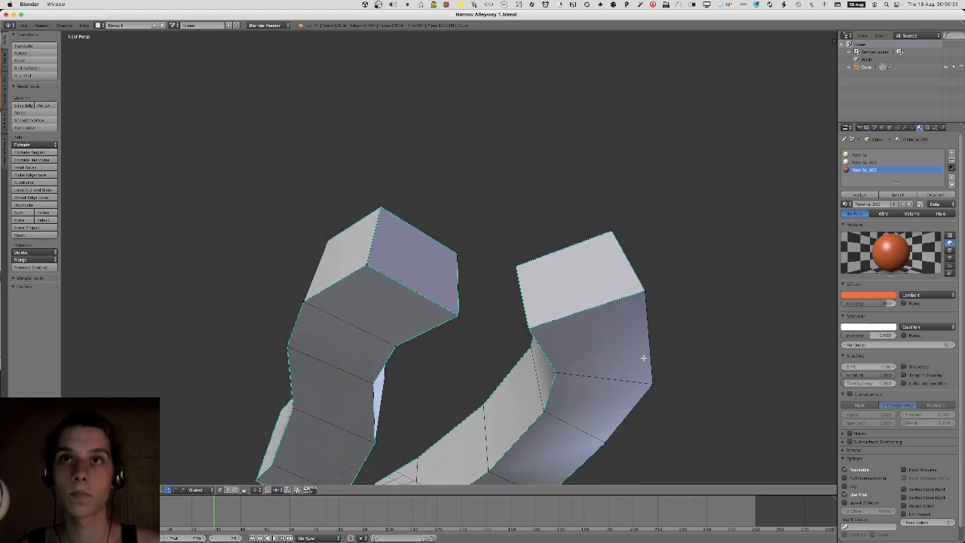
pyautogui.keyDown('alt'); pyautogui.rightClick(646, 358); pyautogui.keyUp('alt')
pyautogui.hotkey('ctrl', 'e')
pyautogui.click(642, 358)
# Check the wall shading in Object Mode and reveal all hidden geometry in Edit Mode.
pyautogui.press('a')
pyautogui.press('a')
pyautogui.press('Tab')
pyautogui.moveTo(536, 336); pyautogui.dragTo(155, 191, button='middle')
pyautogui.press('Tab')
pyautogui.hotkey('alt', 'h')
pyautogui.press('a')
pyautogui.press('Tab')
pyautogui.press('Tab')
pyautogui.scroll(5, 354, 272)
pyautogui.moveTo(288, 178); pyautogui.dragTo(394, 310, button='middle')
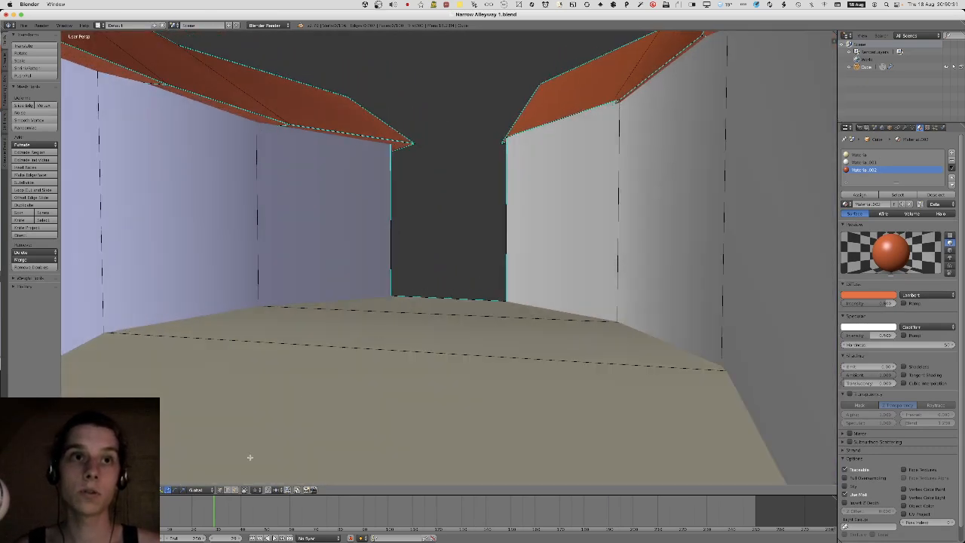
# Move the cross-section edges near the alley's far end vertically.
pyautogui.moveTo(386, 309); pyautogui.dragTo(429, 242, button='middle')
pyautogui.press('g')
pyautogui.press('z')
pyautogui.click(428, 250)
pyautogui.press('Tab')
pyautogui.press('Tab')
pyautogui.scroll(-8, 429, 242)
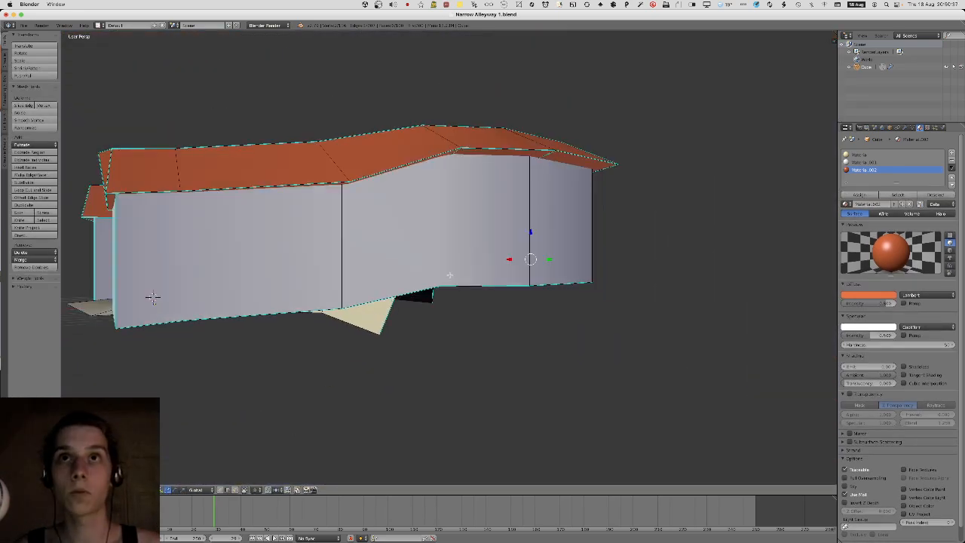
# In face selection, select the wall and roof faces of both houses' far end sections and move them vertically.
pyautogui.moveTo(153, 297); pyautogui.dragTo(427, 263, button='middle')
pyautogui.click(235, 489)
pyautogui.rightClick(396, 205)
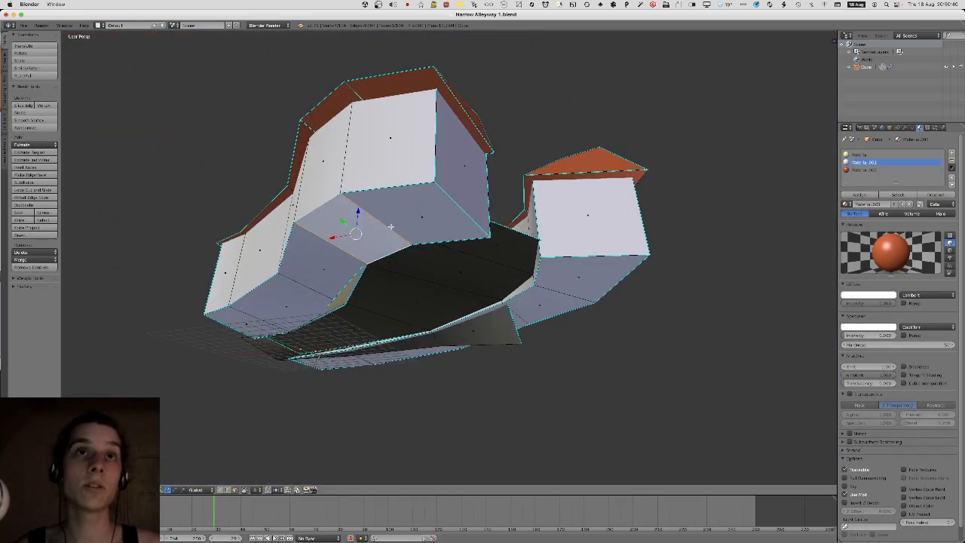
pyautogui.moveTo(412, 69); pyautogui.dragTo(406, 85, button='middle')
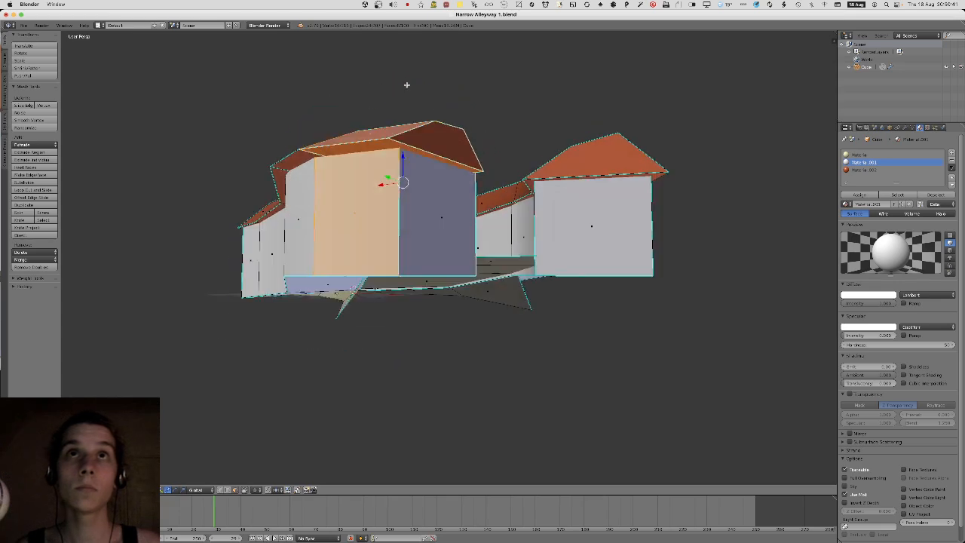
pyautogui.moveTo(653, 212); pyautogui.dragTo(676, 241, button='middle')
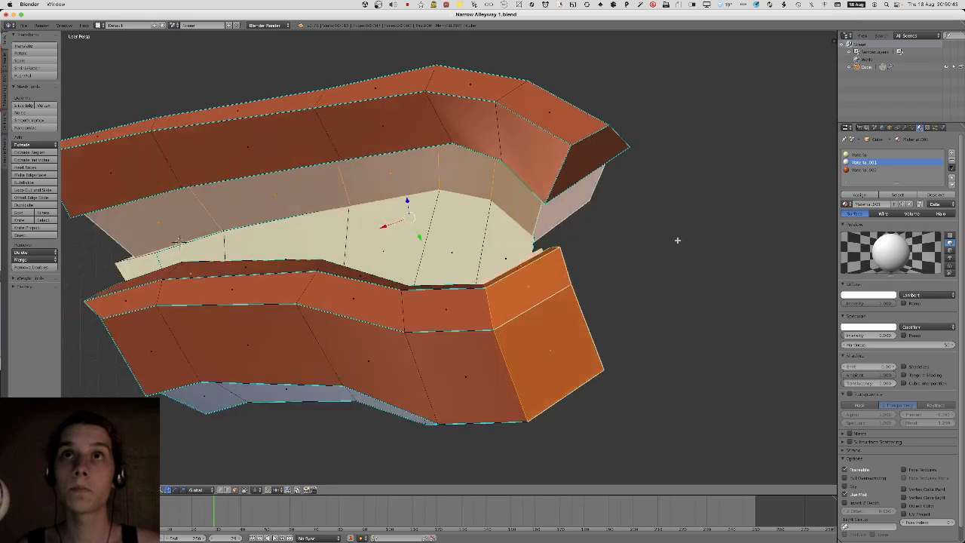
pyautogui.rightClick(509, 180)
pyautogui.moveTo(510, 180); pyautogui.dragTo(546, 299, button='middle')
pyautogui.scroll(6, 521, 288)
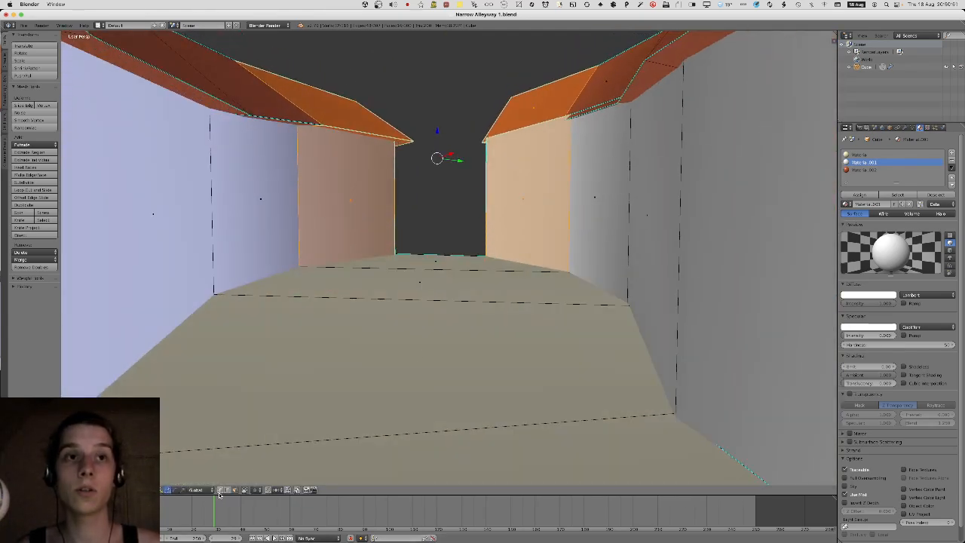
pyautogui.moveTo(372, 343); pyautogui.dragTo(379, 286, button='middle')
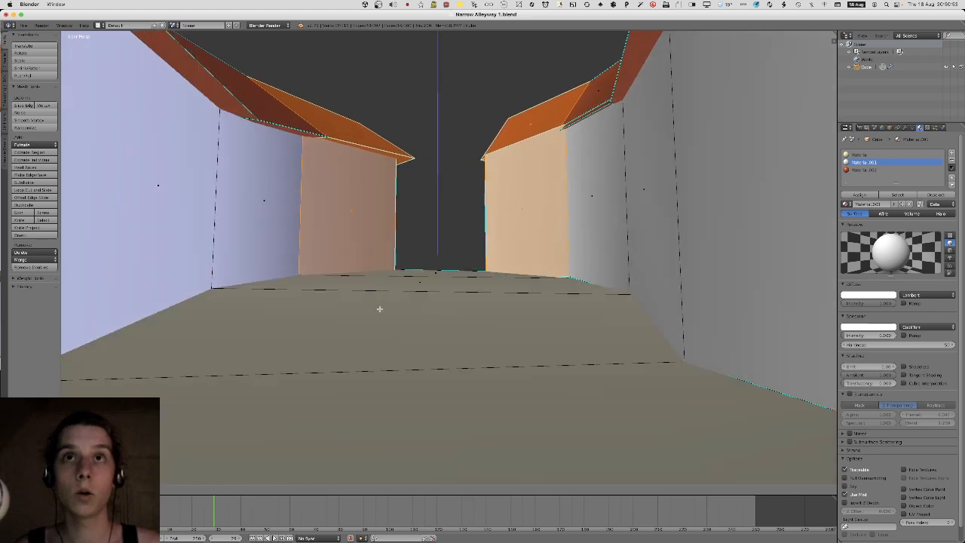
# Select the outermost end faces of both houses at the alley's far end and shift them vertically.
pyautogui.moveTo(376, 359); pyautogui.dragTo(404, 248, button='middle')
pyautogui.rightClick(404, 247)
pyautogui.keyDown('shift'); pyautogui.rightClick(571, 183); pyautogui.keyUp('shift')
pyautogui.moveTo(570, 183); pyautogui.dragTo(497, 269, button='middle')
pyautogui.press('g')
pyautogui.press('z')
pyautogui.click(574, 181)
pyautogui.scroll(5, 571, 209)
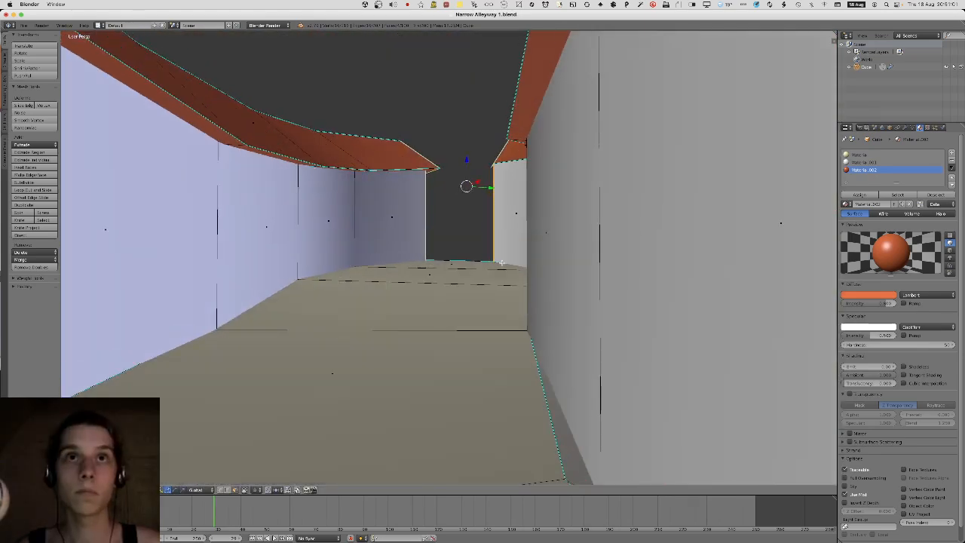
# Leave Edit Mode and start an FBX export of the alleyway terrain.
pyautogui.press('Tab')
pyautogui.scroll(-8, 451, 290)
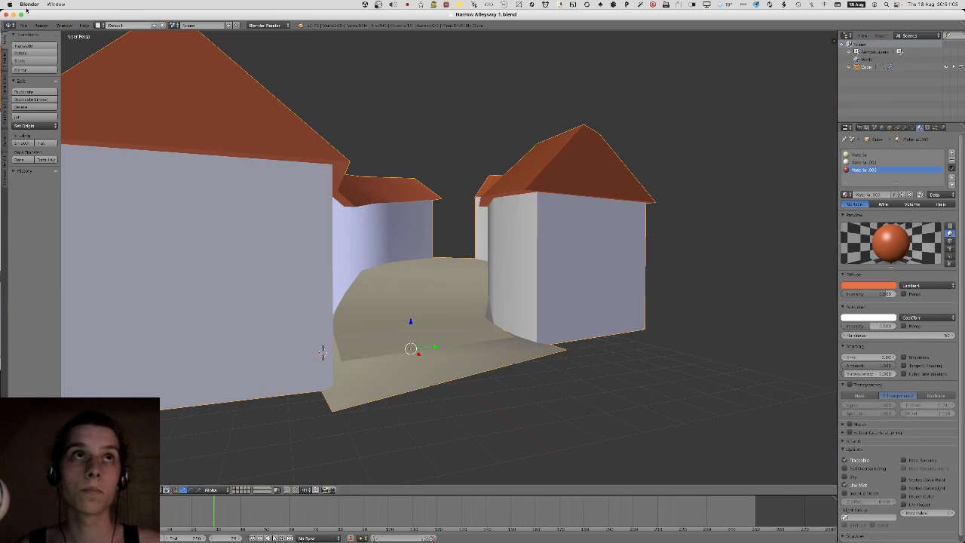
pyautogui.click(25, 25)
pyautogui.moveTo(60, 174)
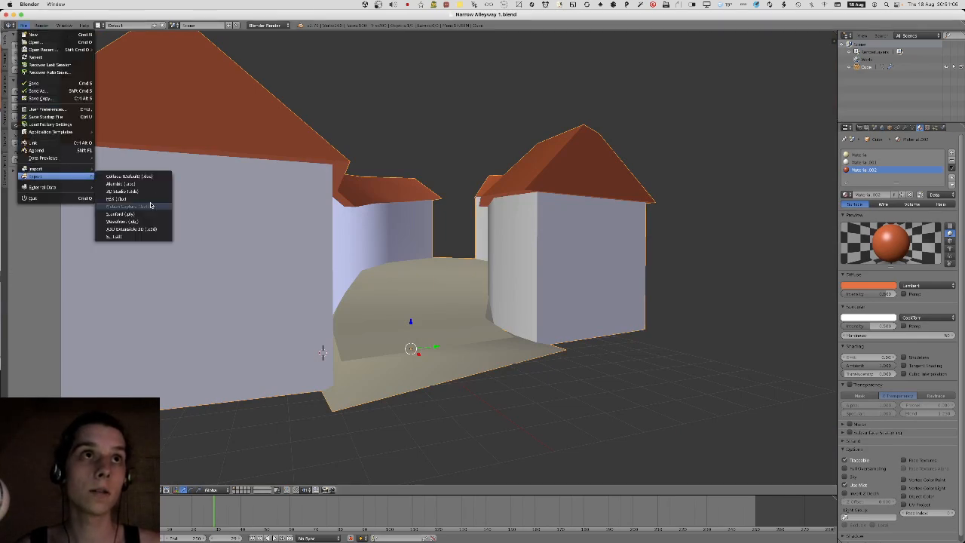
pyautogui.click(151, 199)
pyautogui.press('Escape')
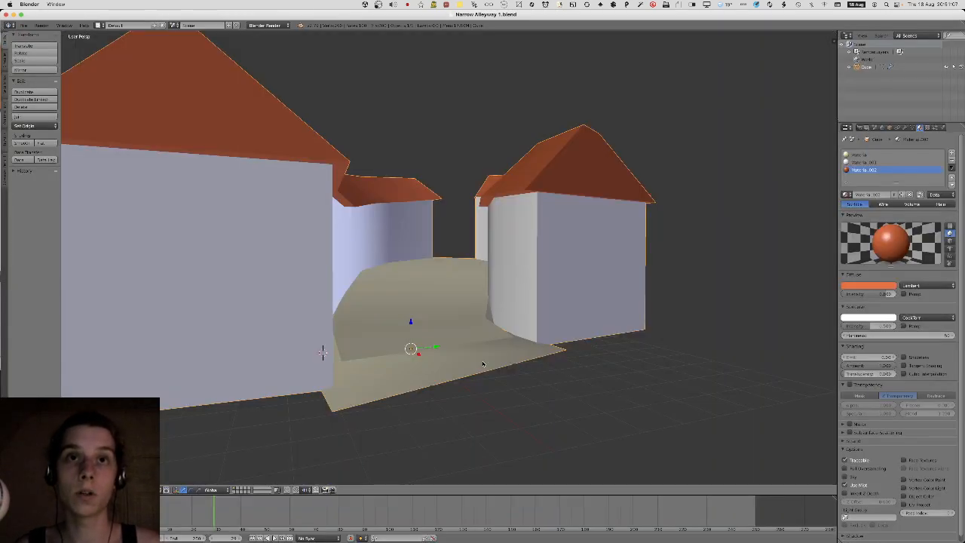
# Switch to Unity, view the alleyway in the Waterways scene and start Play mode.
pyautogui.press('super+Tab')
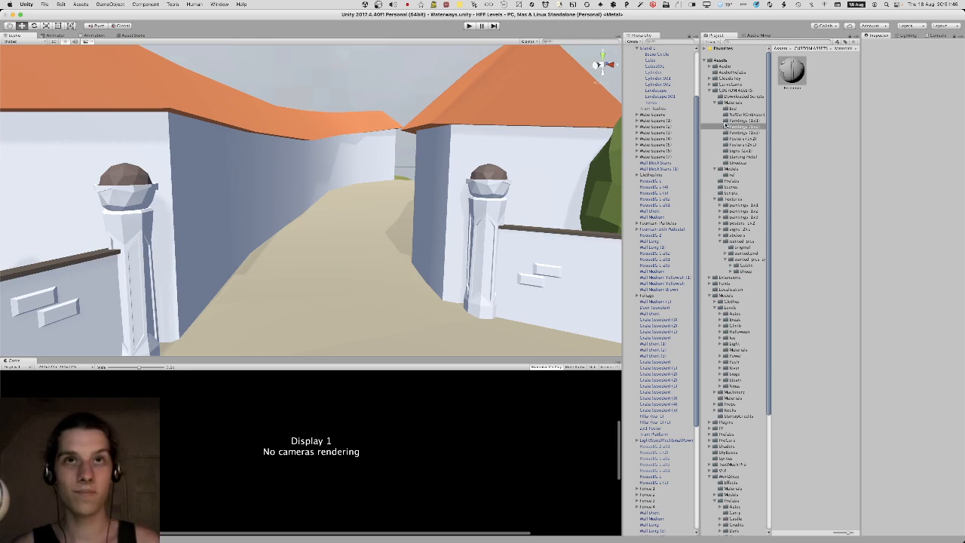
pyautogui.moveTo(334, 262); pyautogui.dragTo(364, 251, button='right')
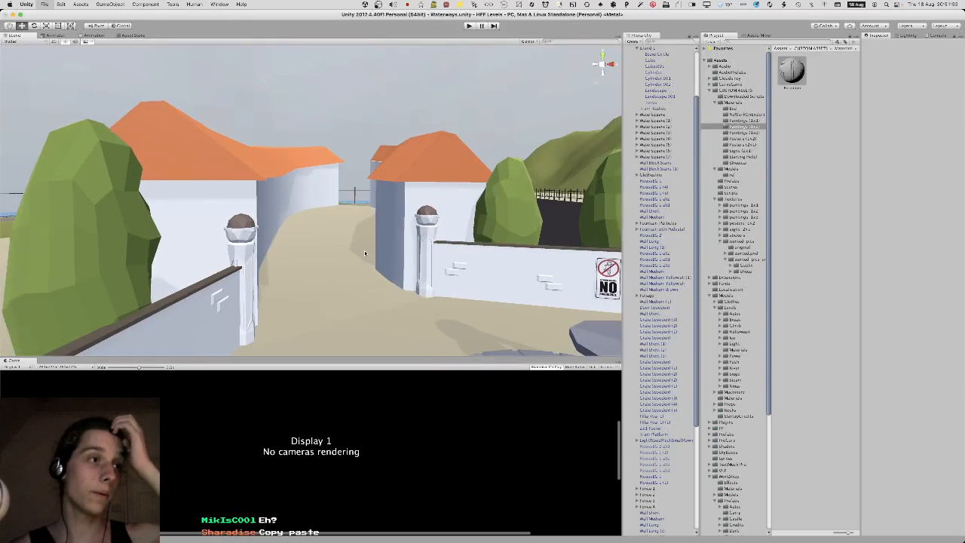
pyautogui.press('super+p')
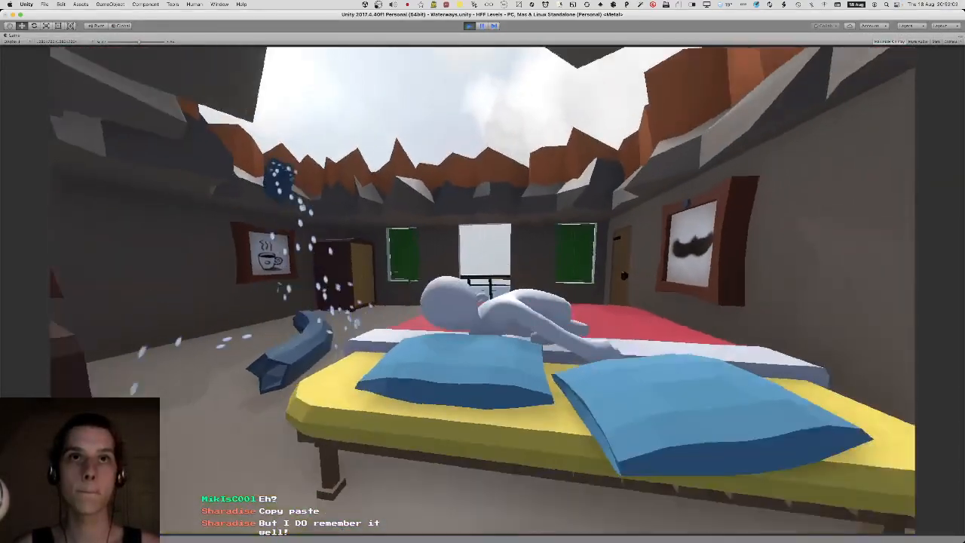
# Walk the character out of the bedroom through the balcony opening and jump over the railing towards the street.
pyautogui.press('w')
pyautogui.press('w')
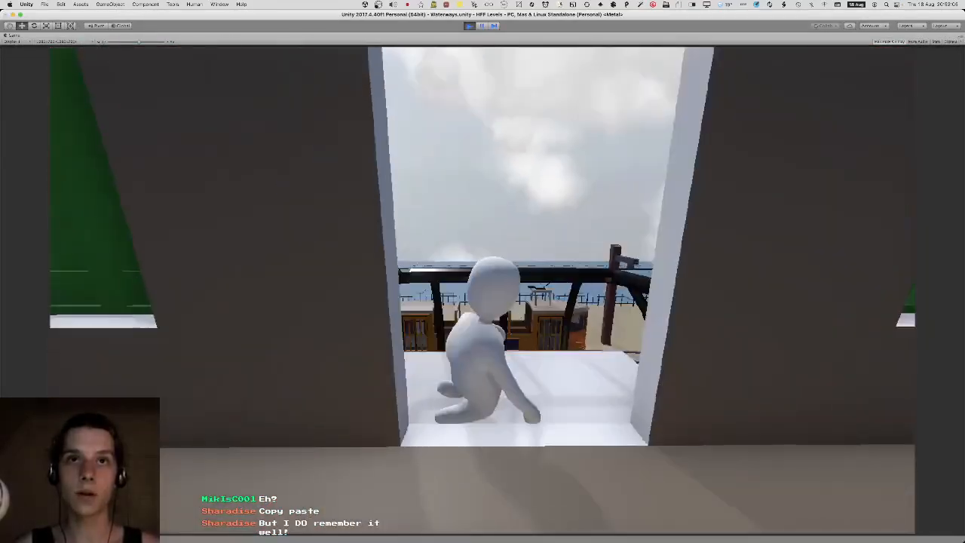
pyautogui.press('s')
pyautogui.press('w')
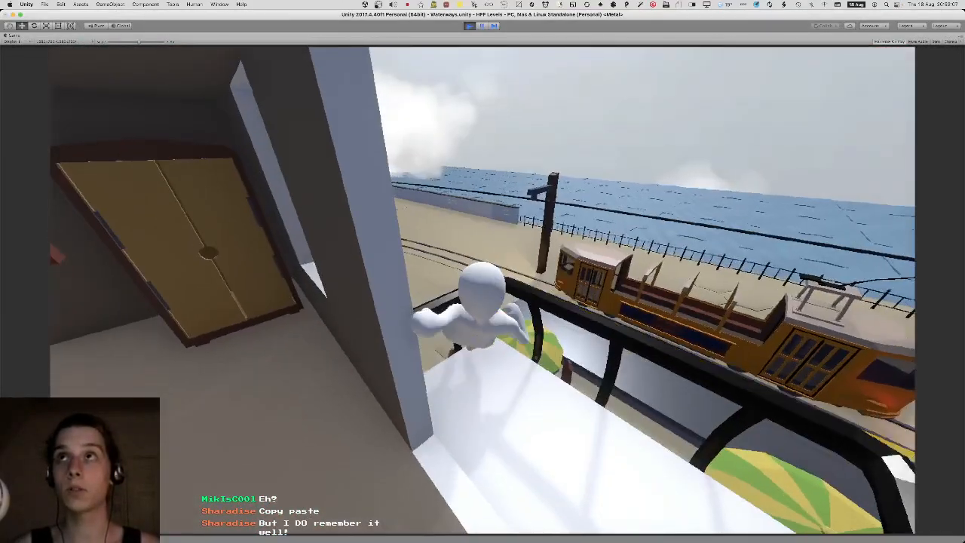
pyautogui.press('w')
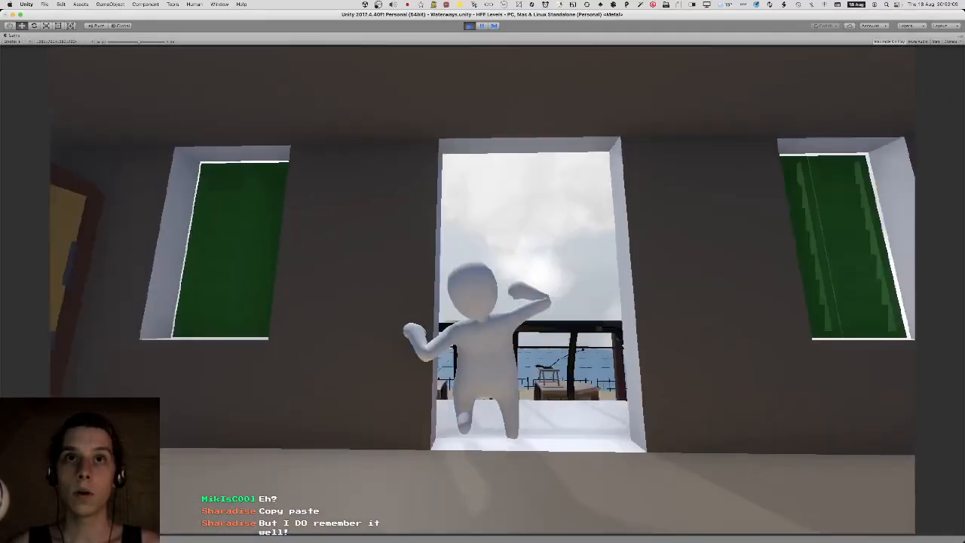
pyautogui.press('space')
pyautogui.press('w')
pyautogui.press('space')
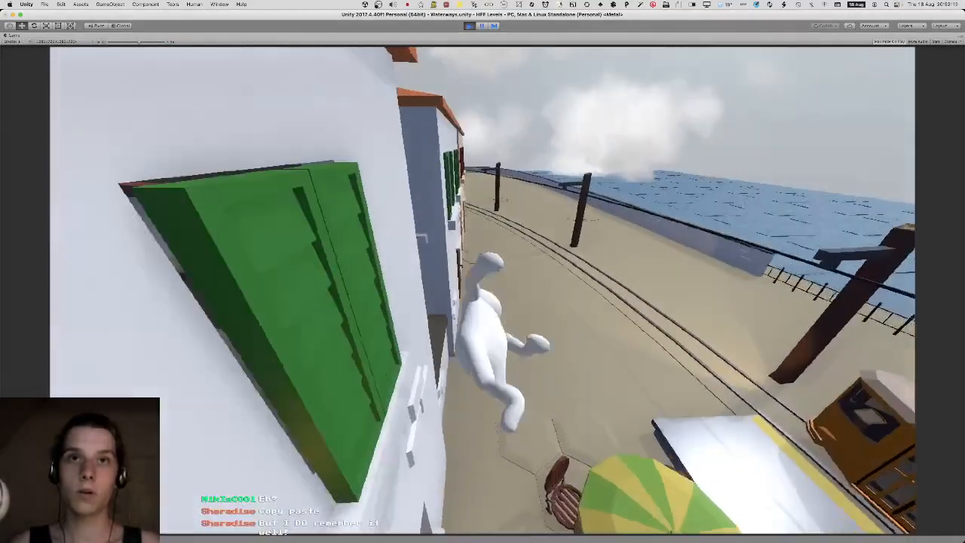
# Climb the character up the stepped walls in the narrow passage between the white houses.
pyautogui.press('w')
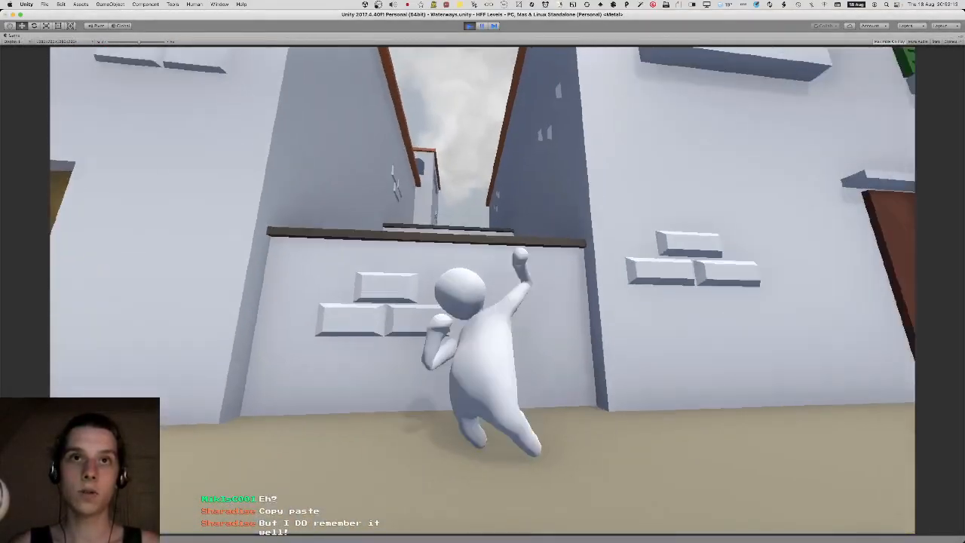
pyautogui.press('space')
pyautogui.press('w')
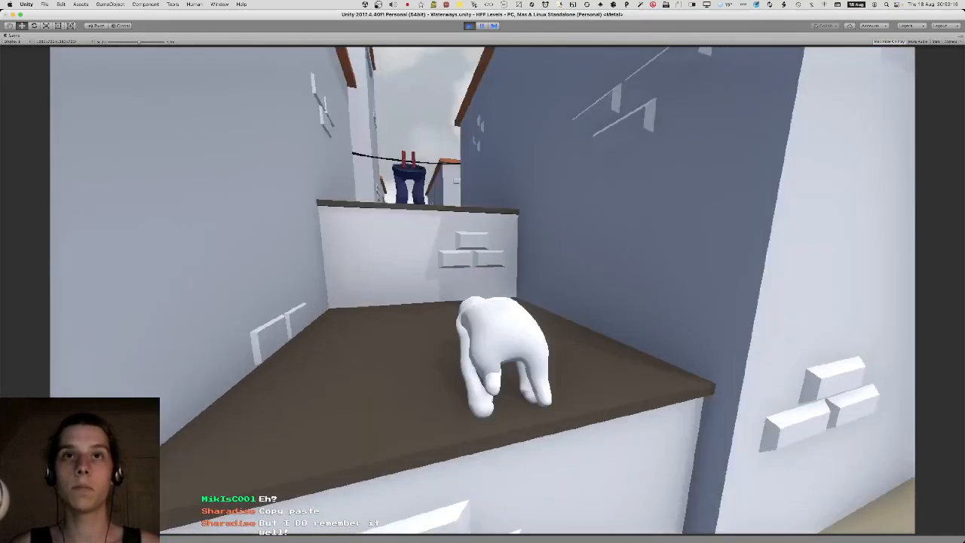
pyautogui.press('w')
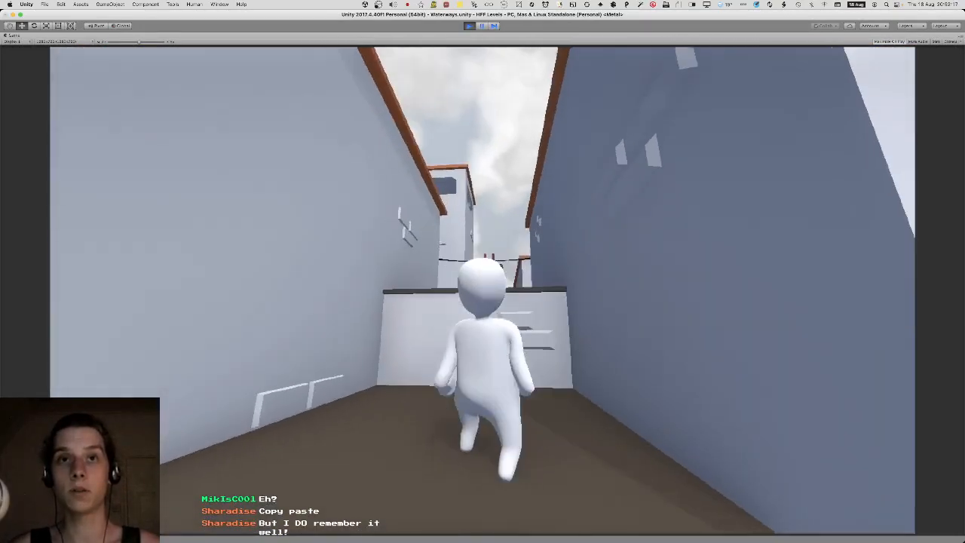
pyautogui.press('space')
pyautogui.press('w')
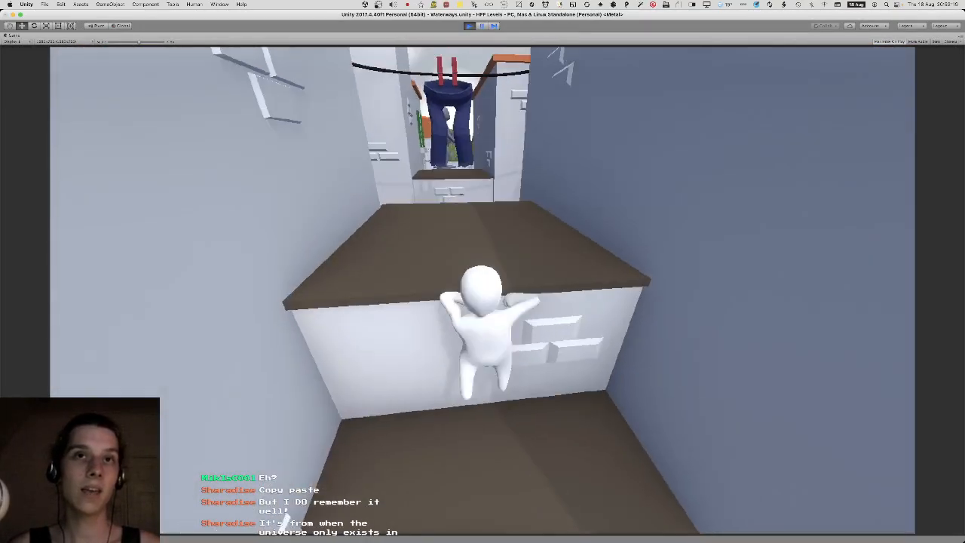
# Walk the character through the passage into the square and past the fountain to view the alleyway houses.
pyautogui.press('w')
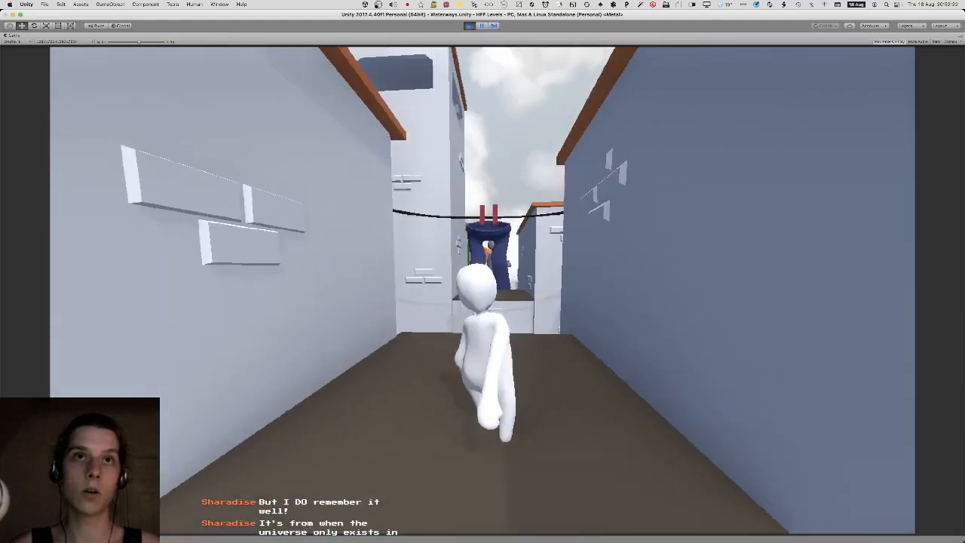
pyautogui.press('w')
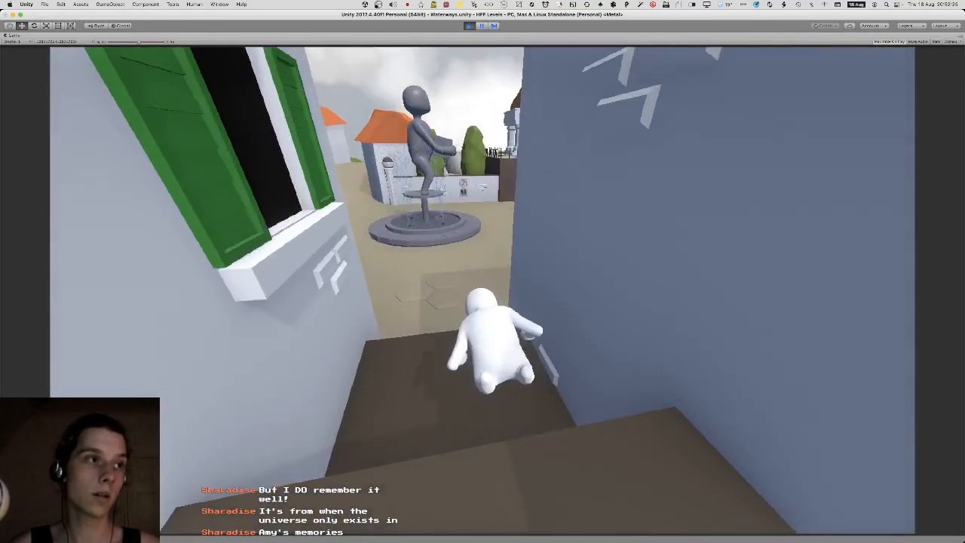
pyautogui.press('w')
pyautogui.press('w')
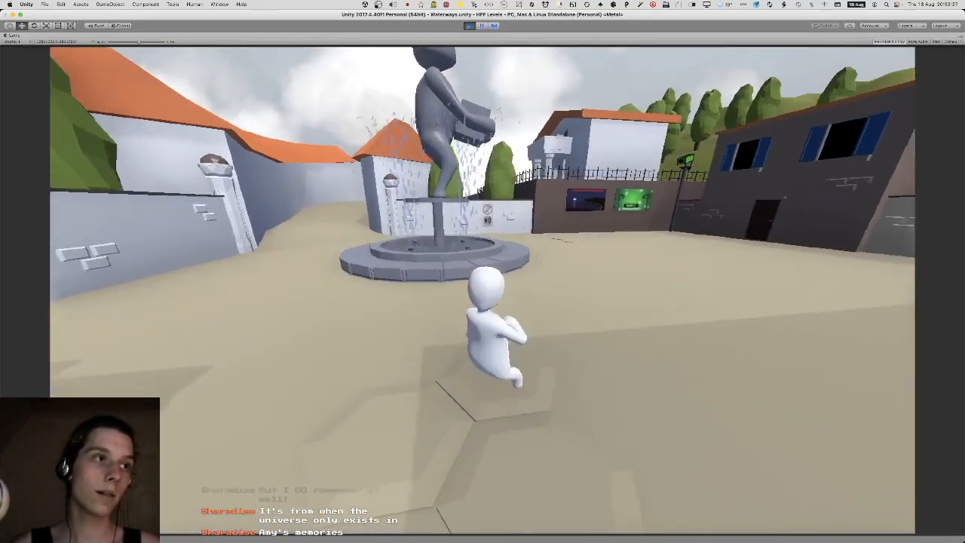
pyautogui.press('w')
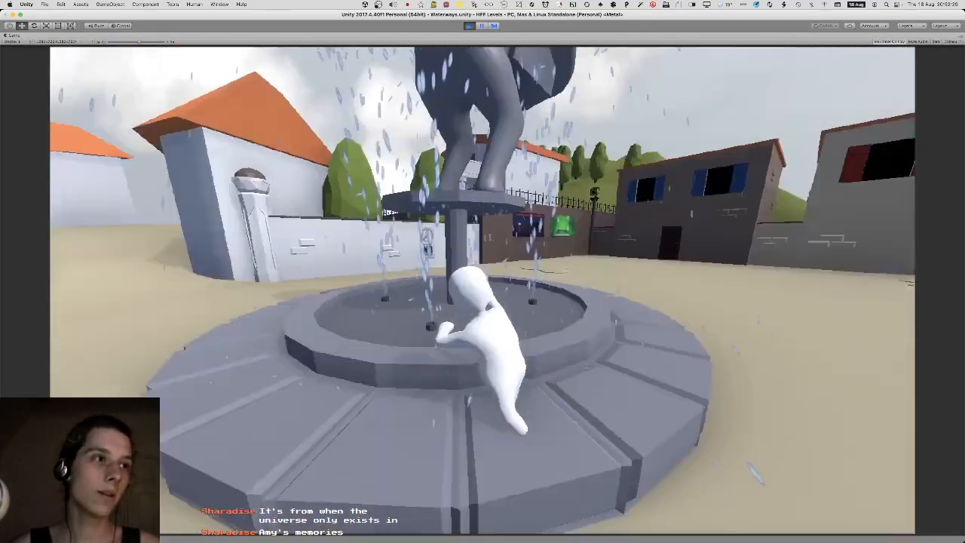
pyautogui.press('w')
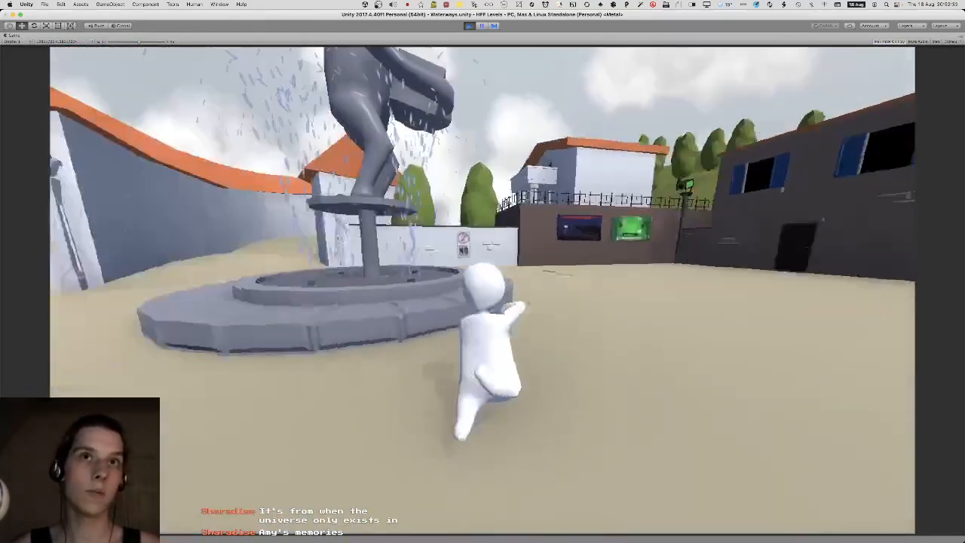
# Play-test the fountain by climbing the character onto the statue's platform and dropping back down to the basin rim.
pyautogui.press('w')
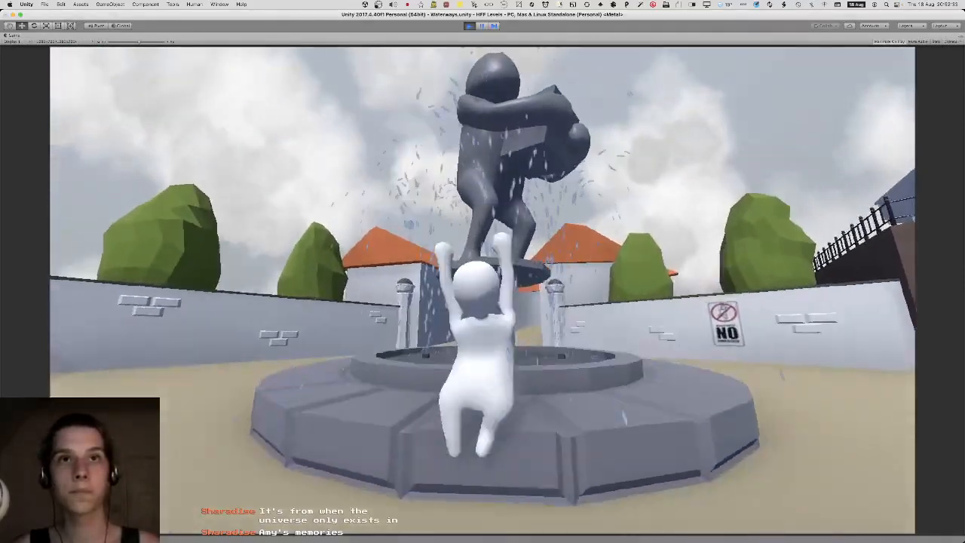
pyautogui.press('w')
pyautogui.press('space')
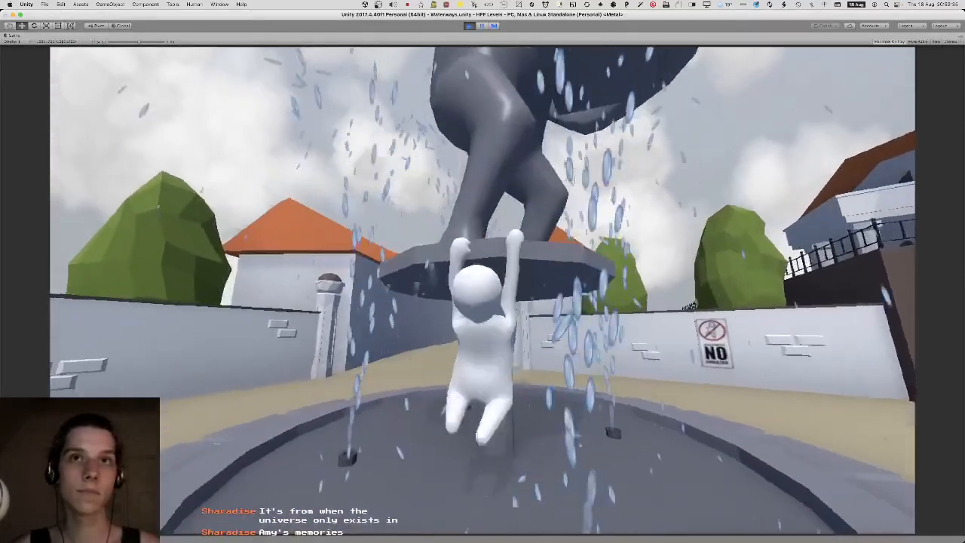
pyautogui.press('w')
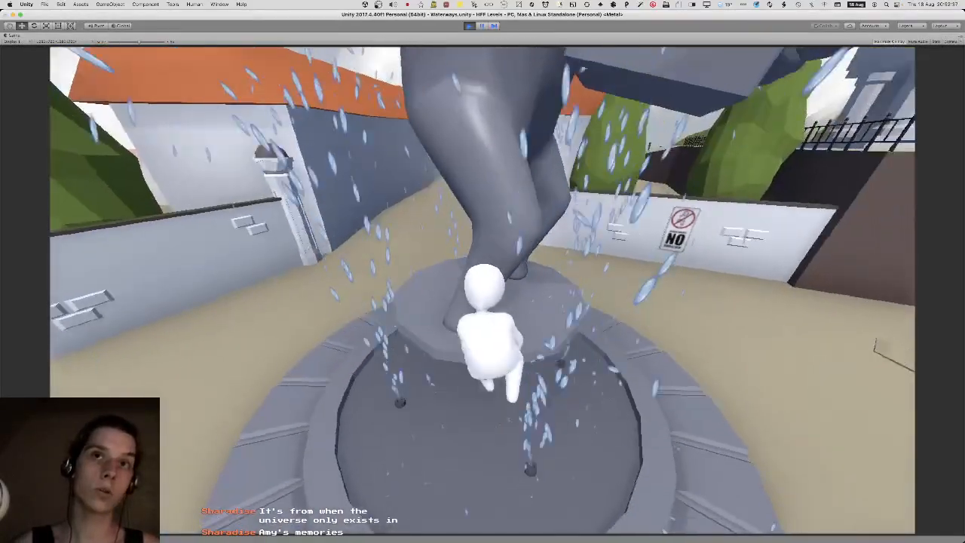
pyautogui.press('w')
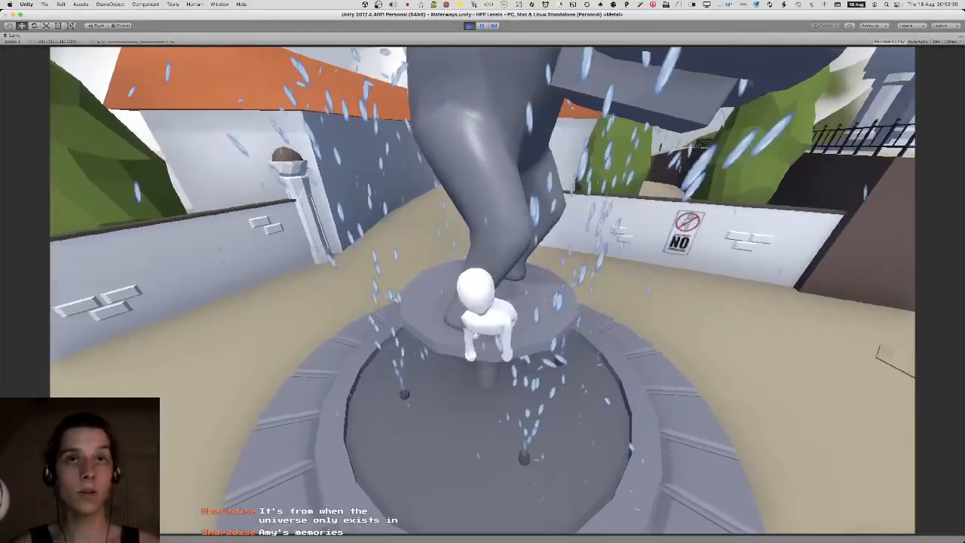
pyautogui.press('w')
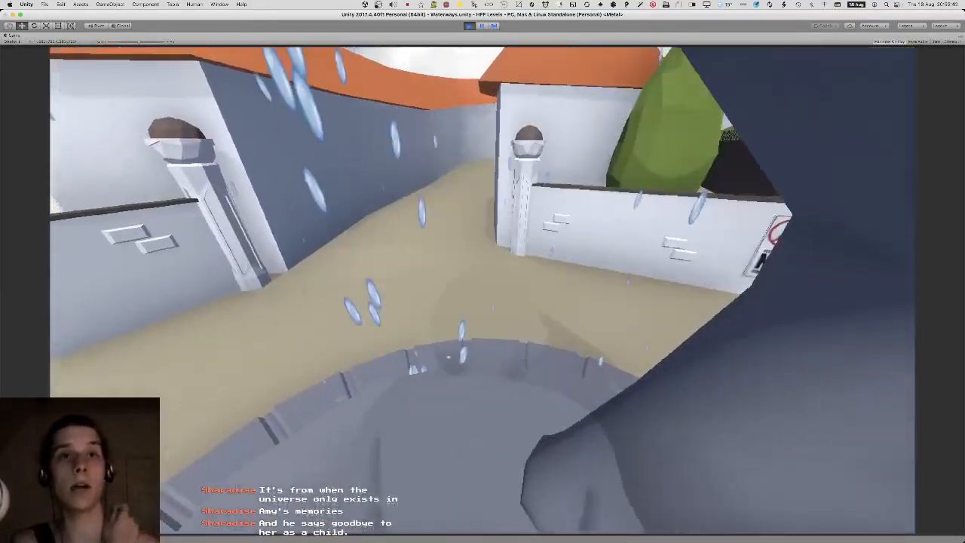
pyautogui.press('w')
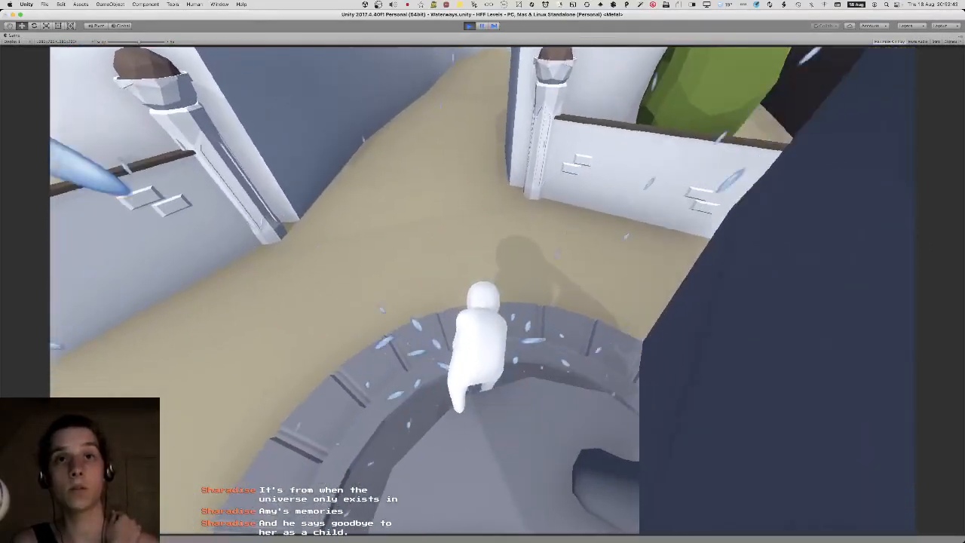
pyautogui.press('w')
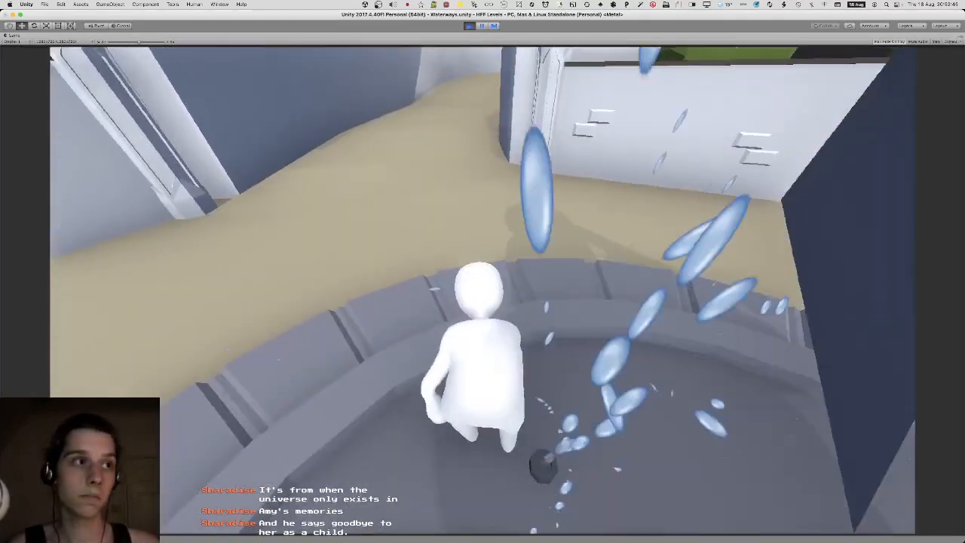
pyautogui.press('w')
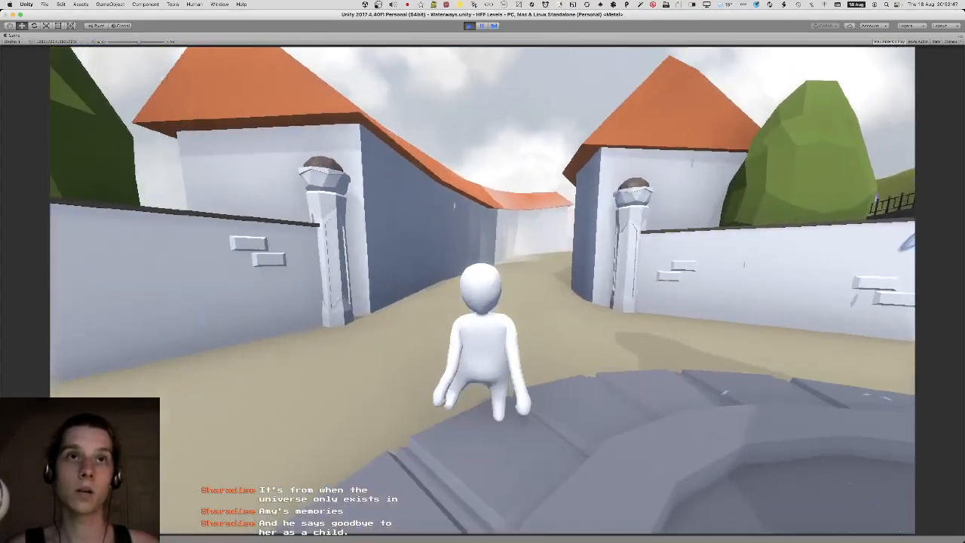
# Walk the character from the fountain into the alleyway to check its ground collision, and end the play test.
pyautogui.press('w')
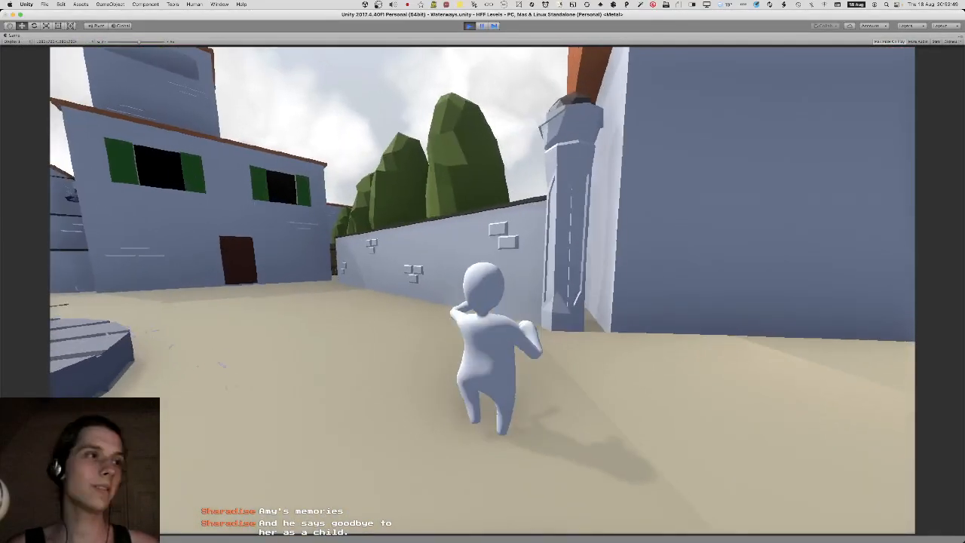
pyautogui.press('w')
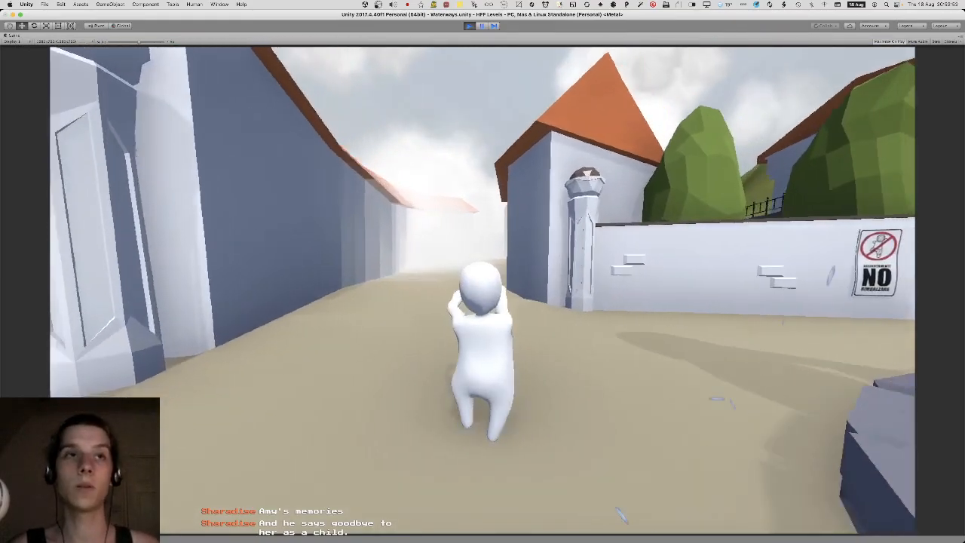
pyautogui.press('w')
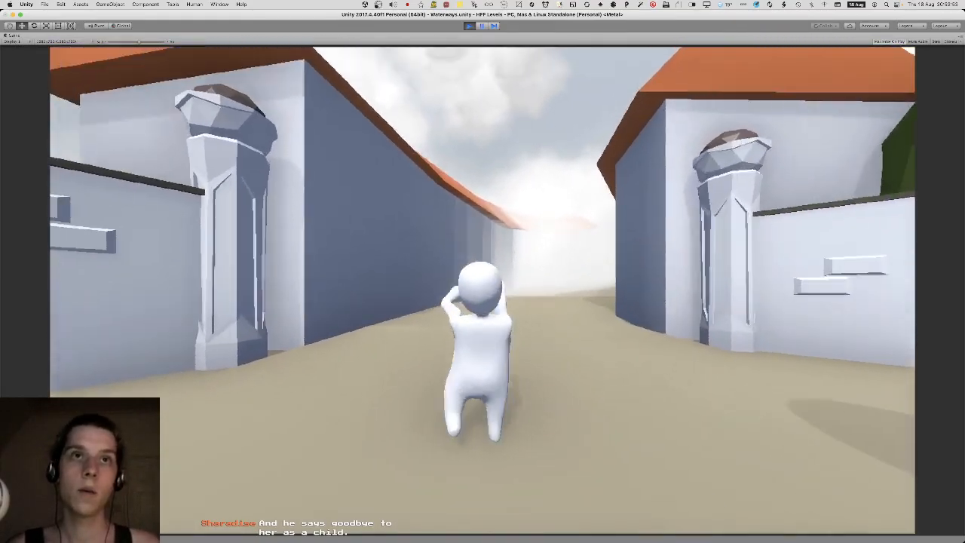
pyautogui.press('w')
pyautogui.press('space')
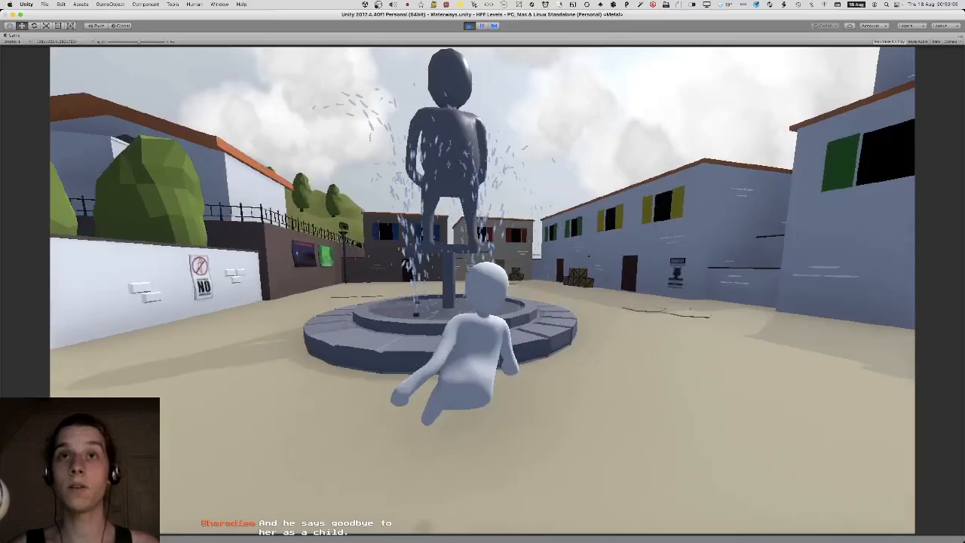
pyautogui.press('w')
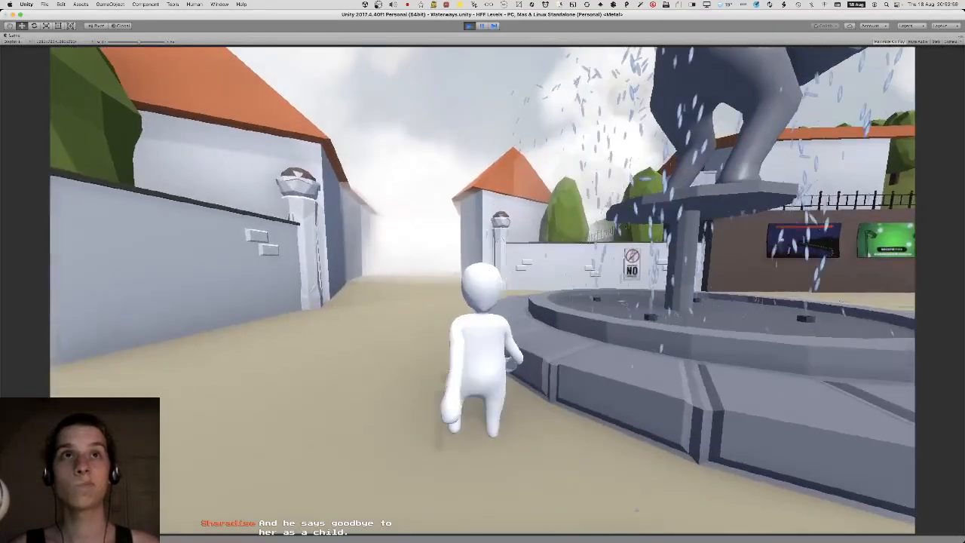
pyautogui.press('w')
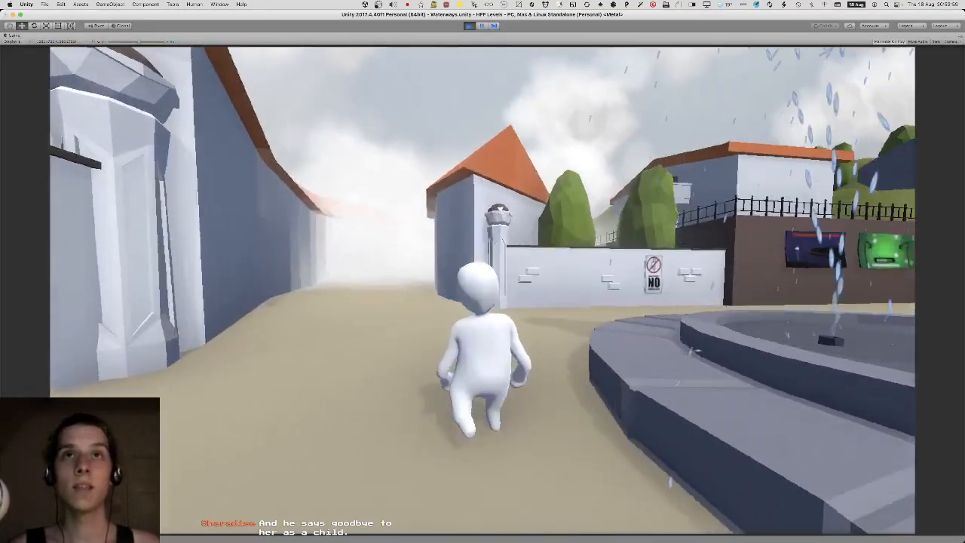
pyautogui.press('w')
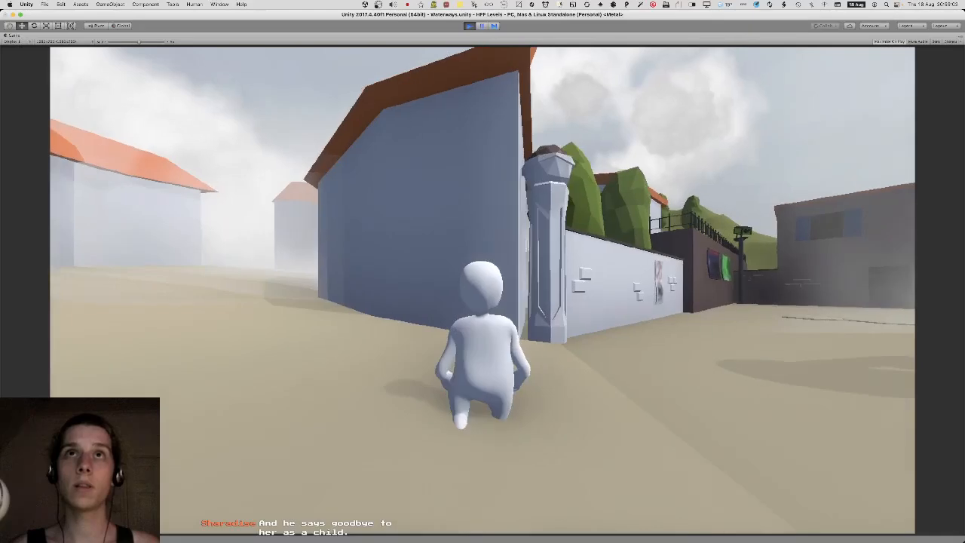
pyautogui.press('w')
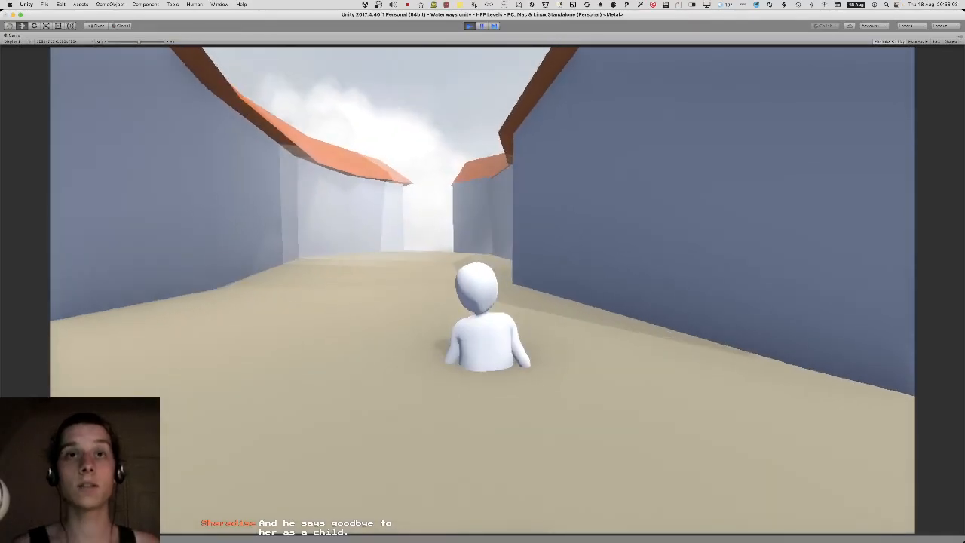
pyautogui.press('super+p')
# Switch to Blender and adjust the front end of the shorter house row's roof ridge in height, scaling it along Z.
pyautogui.press('super+Tab')
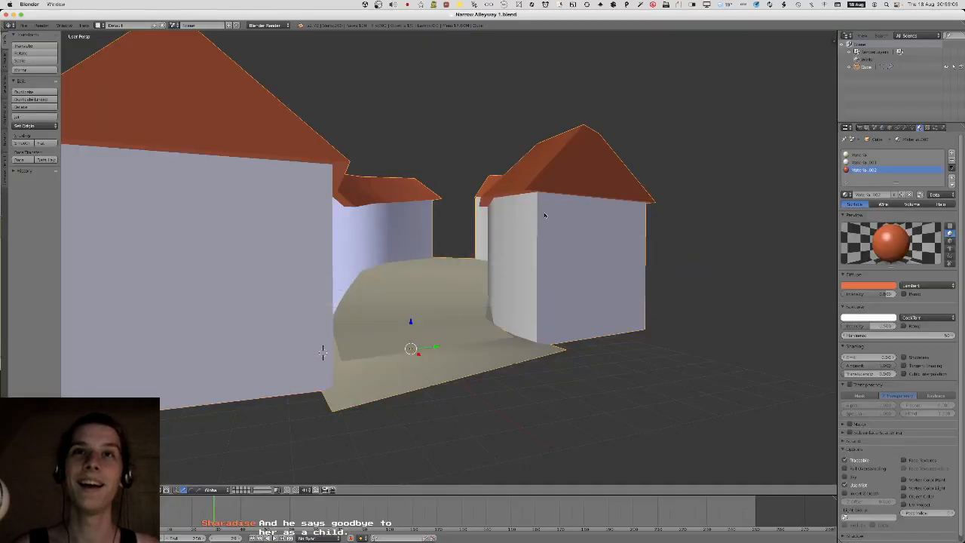
pyautogui.moveTo(545, 213); pyautogui.dragTo(529, 275, button='middle')
pyautogui.press('Tab')
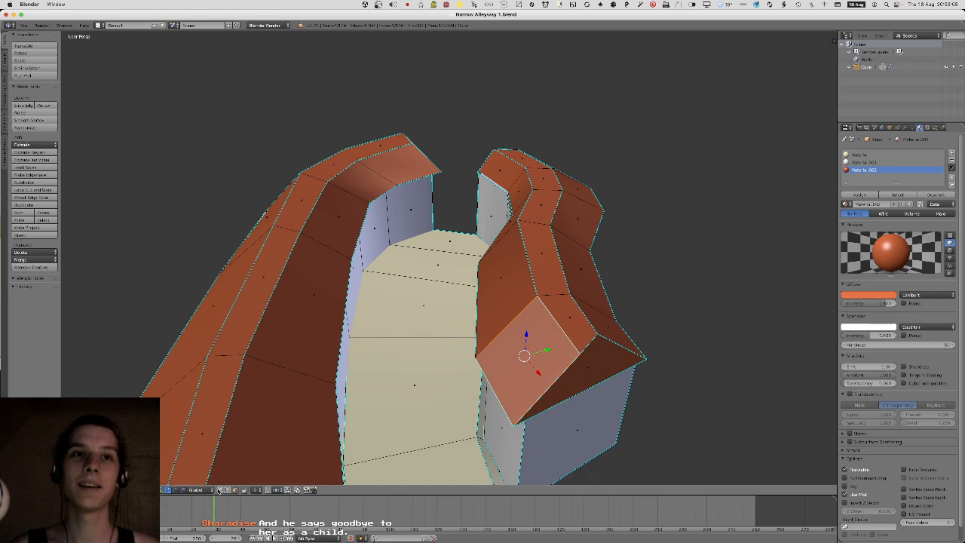
pyautogui.moveTo(587, 354); pyautogui.dragTo(649, 357, button='middle')
pyautogui.press('g')
pyautogui.press('z')
pyautogui.click(590, 383)
pyautogui.press('s')
pyautogui.press('z')
pyautogui.click(648, 335)
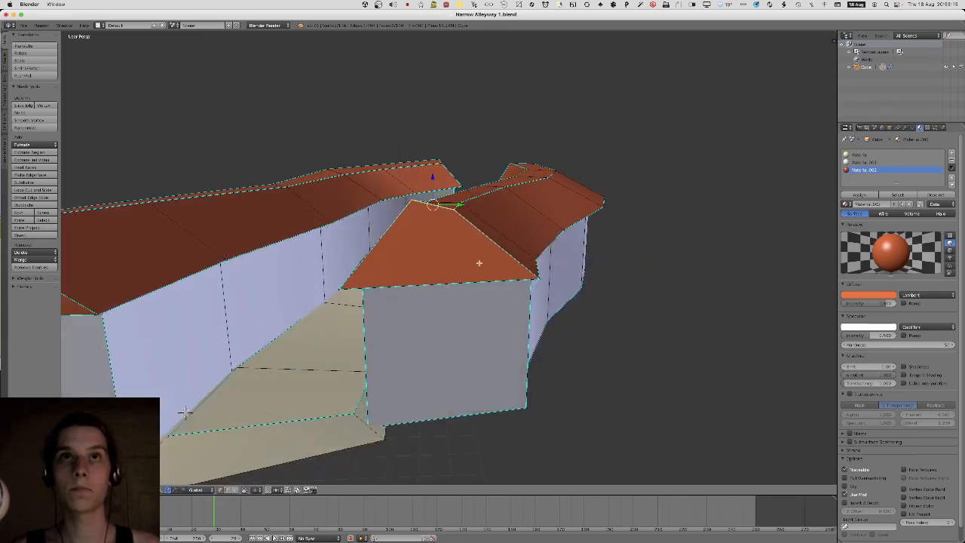
# Reposition the selected ridge geometry on the shorter house row's roof to refine its hipped end, and return to Object Mode.
pyautogui.moveTo(186, 411); pyautogui.dragTo(641, 311, button='middle')
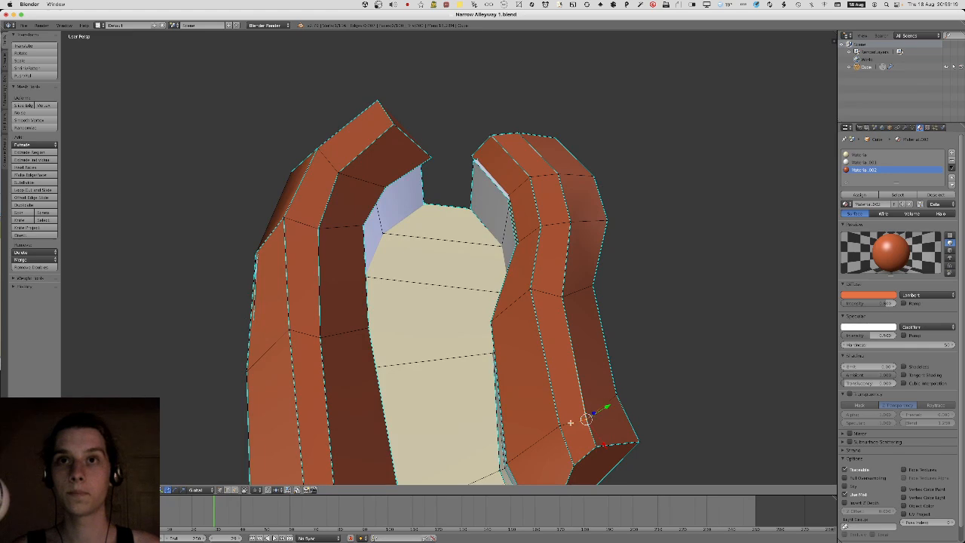
pyautogui.moveTo(550, 379); pyautogui.dragTo(458, 271, button='middle')
pyautogui.press('Tab')
pyautogui.moveTo(534, 362); pyautogui.dragTo(554, 358, button='middle')
pyautogui.scroll(-3, 554, 358)
pyautogui.press('Tab')
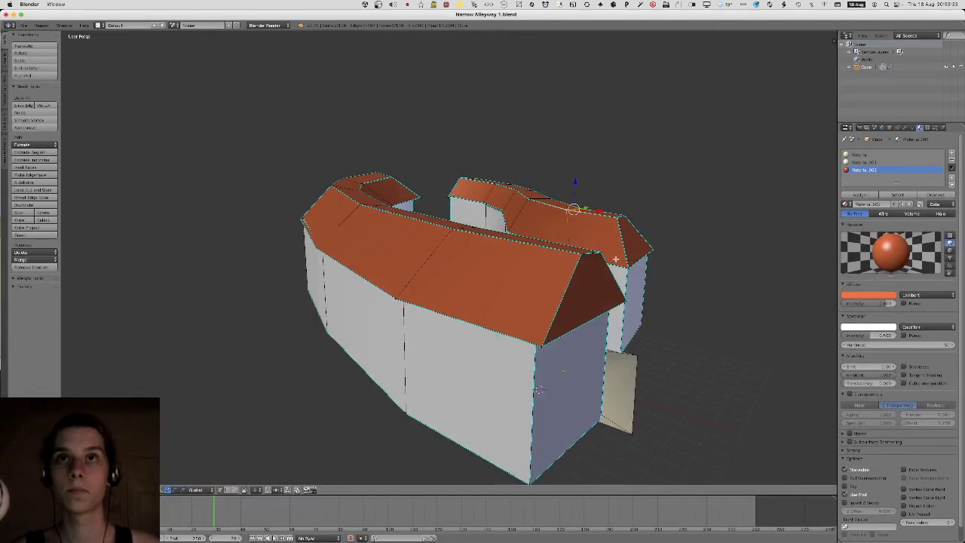
pyautogui.moveTo(588, 254); pyautogui.dragTo(367, 389, button='middle')
pyautogui.press('g')
pyautogui.click(551, 256)
pyautogui.press('Tab')
pyautogui.press('Tab')
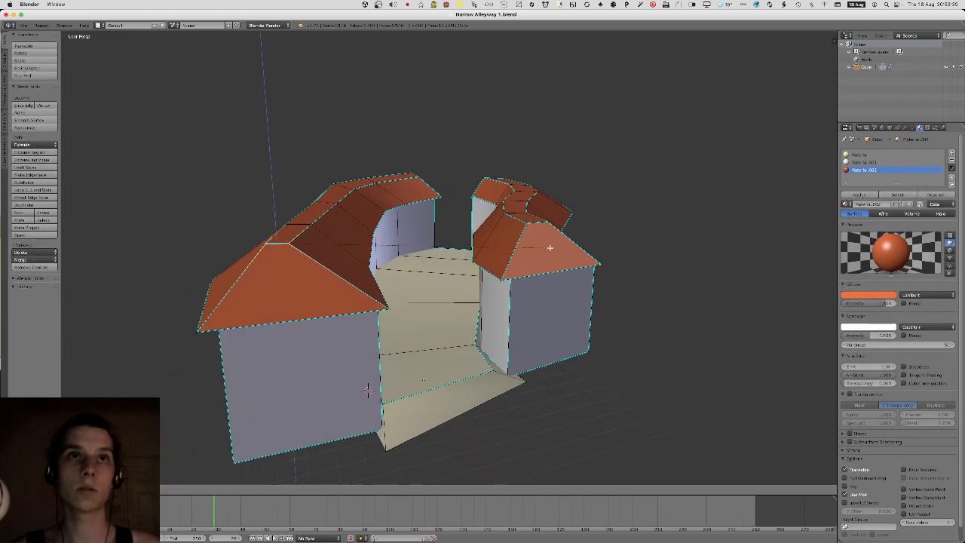
pyautogui.click(549, 247)
pyautogui.press('Tab')
pyautogui.moveTo(549, 247); pyautogui.dragTo(542, 254, button='middle')
# Export the revised alleyway model in FBX format.
pyautogui.click(27, 27)
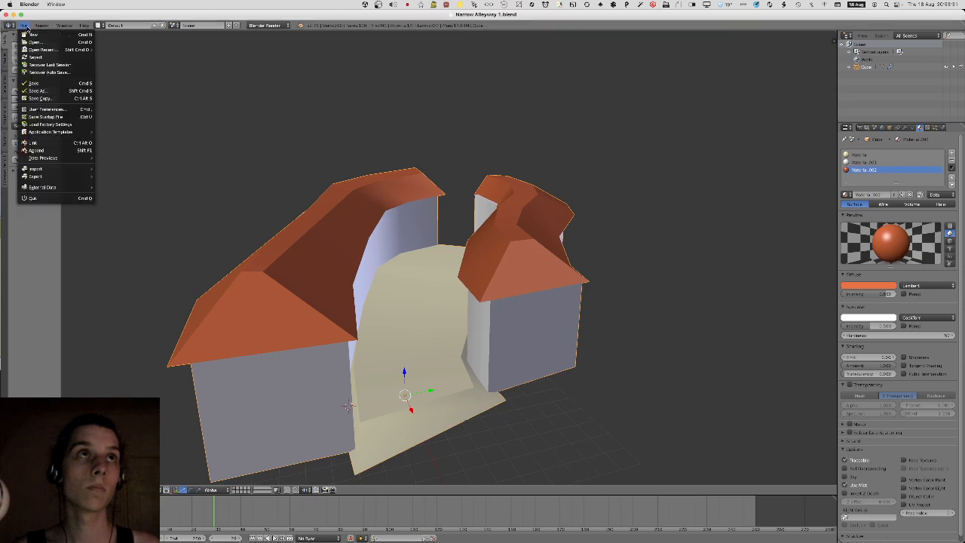
pyautogui.moveTo(37, 177)
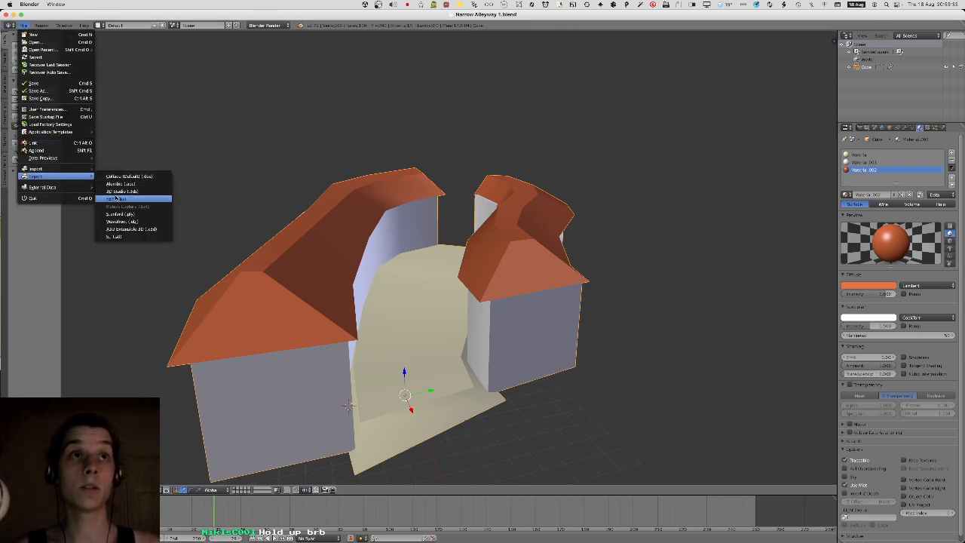
pyautogui.click(115, 198)
pyautogui.press('Escape')
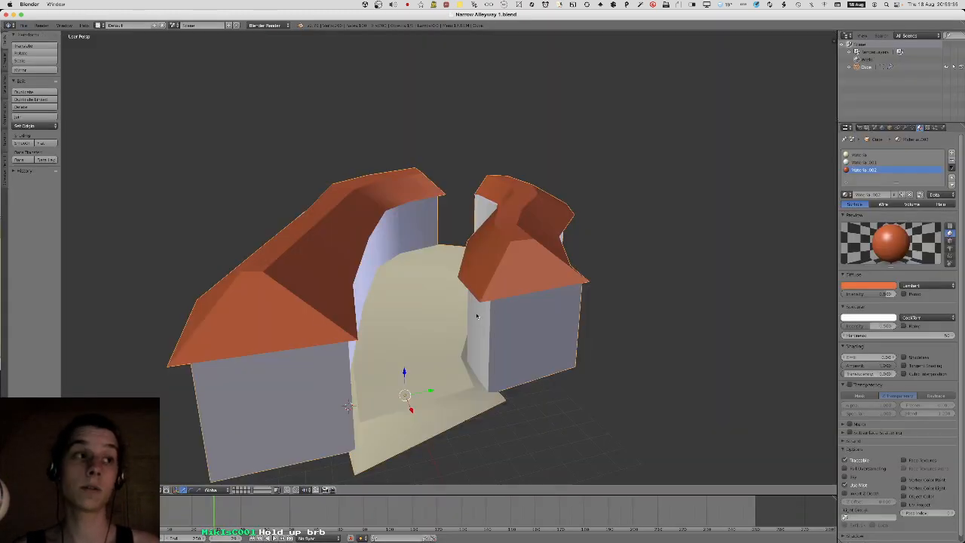
# Switch to Unity and add a Mesh Collider component to the Narrow Alleyway 1 object.
pyautogui.press('super+Tab')
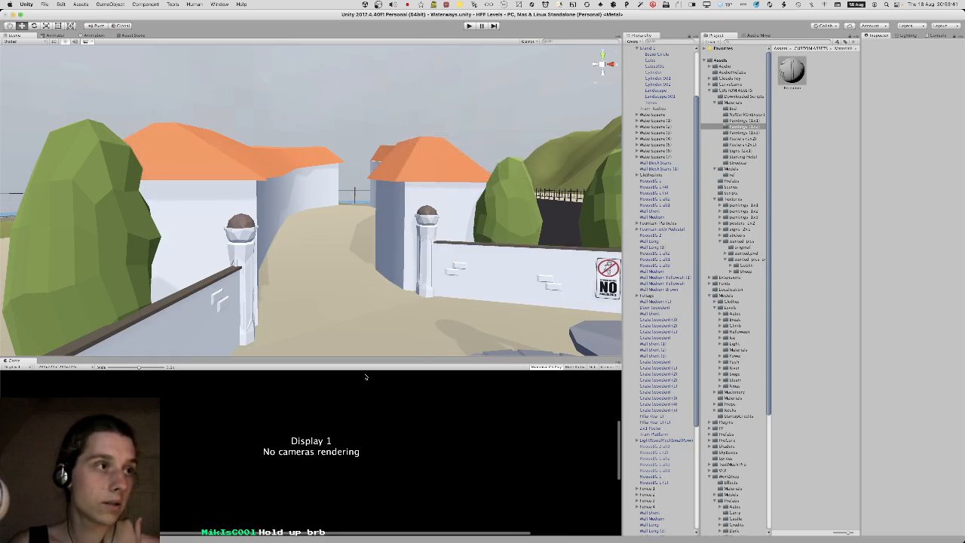
pyautogui.click(304, 190)
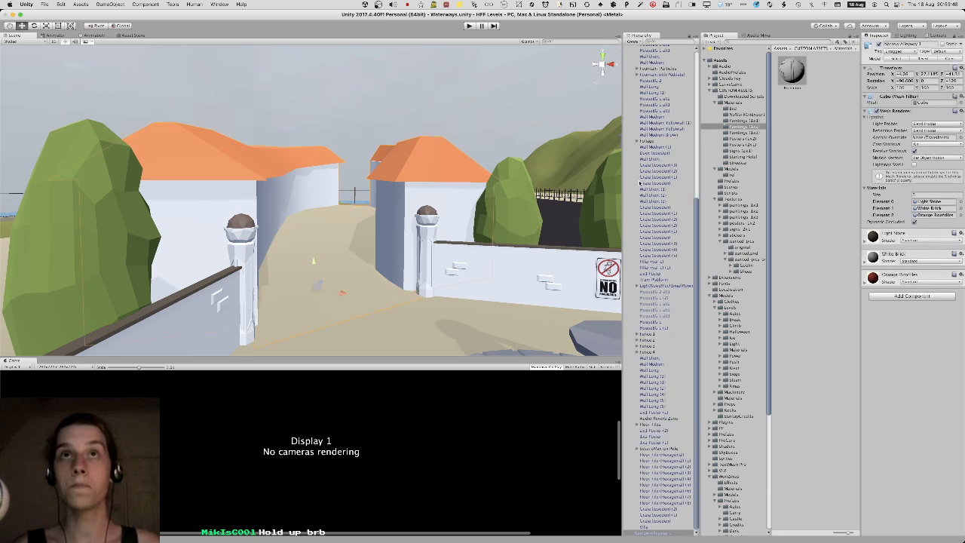
pyautogui.click(925, 297)
pyautogui.write('mesh')
pyautogui.press('Return')
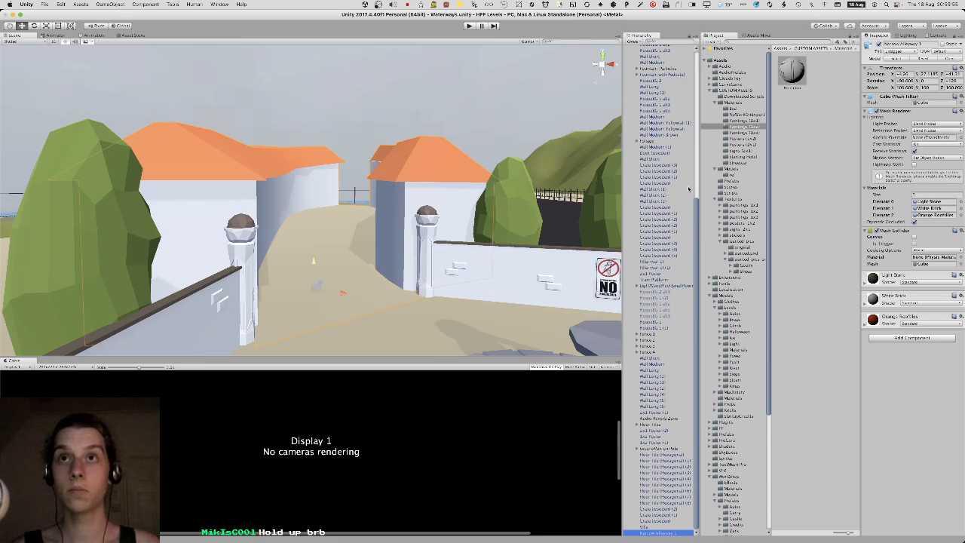
# Check the Level root object in the scene hierarchy, clear the selection and save the Waterways scene.
pyautogui.scroll(10, 688, 189)
pyautogui.click(684, 58)
pyautogui.click(685, 54)
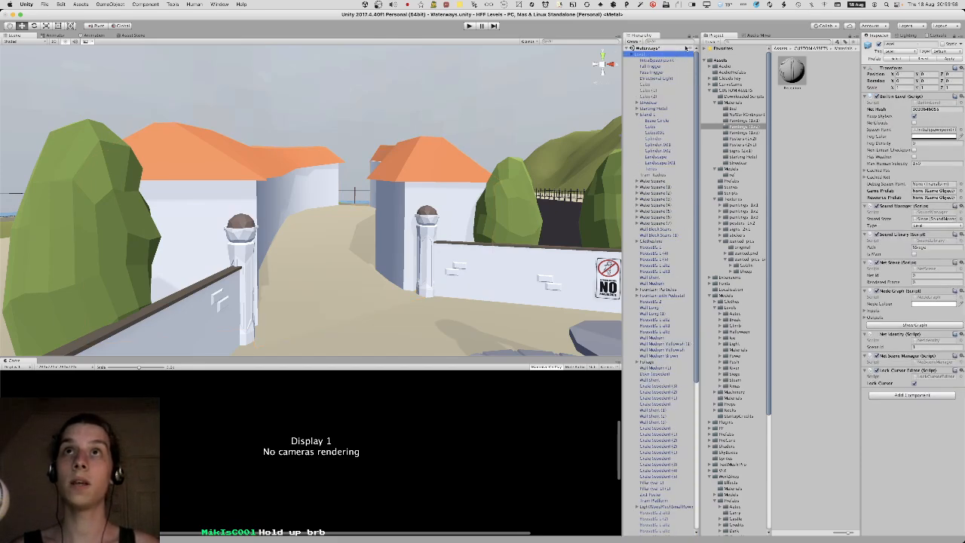
pyautogui.keyDown('ctrl'); pyautogui.scroll(10, 686, 46); pyautogui.keyUp('ctrl')
pyautogui.press('Left')
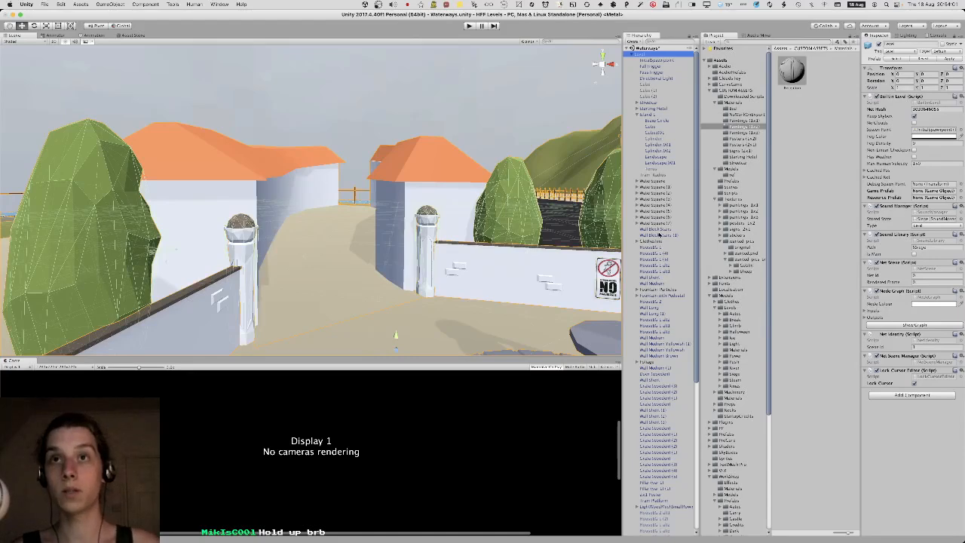
pyautogui.click(651, 248)
pyautogui.keyDown('super'); pyautogui.click(650, 248); pyautogui.keyUp('super')
pyautogui.press('super+s')
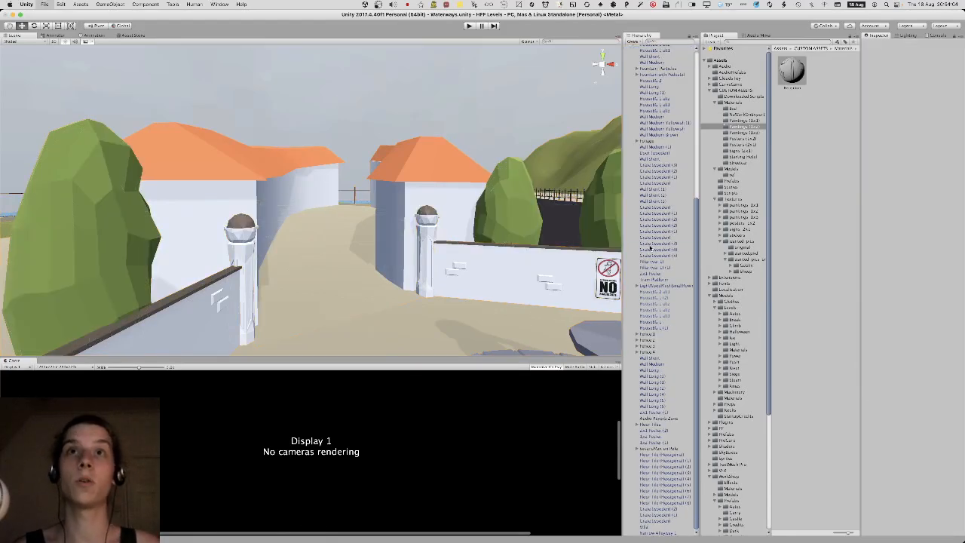
# Start play-testing the Waterways level and run the character through the narrow alleyway towards the fountain square.
pyautogui.press('super+p')
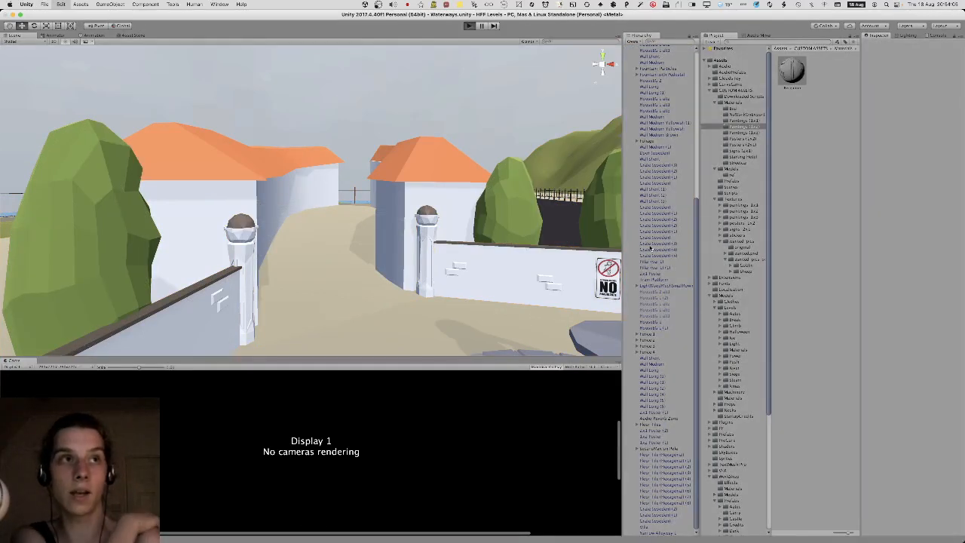
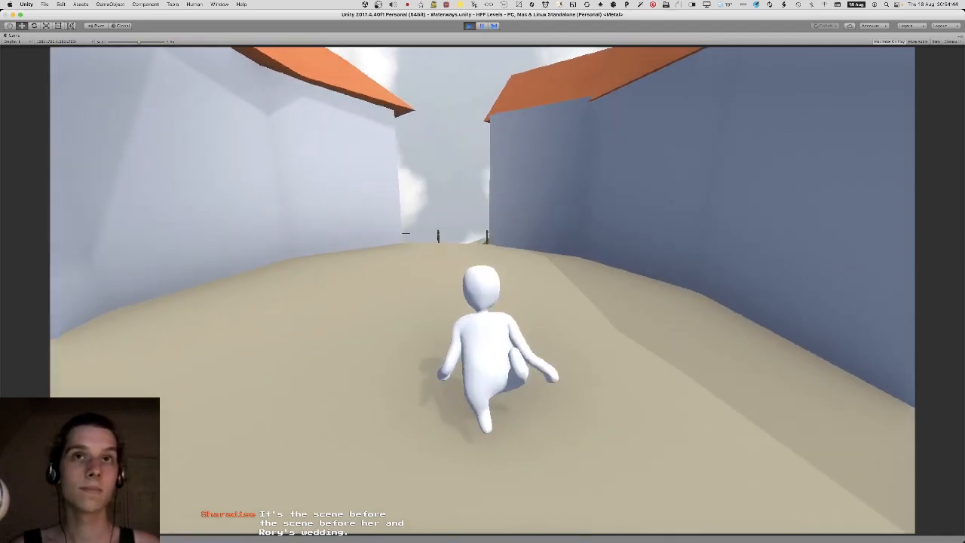
pyautogui.press('w')
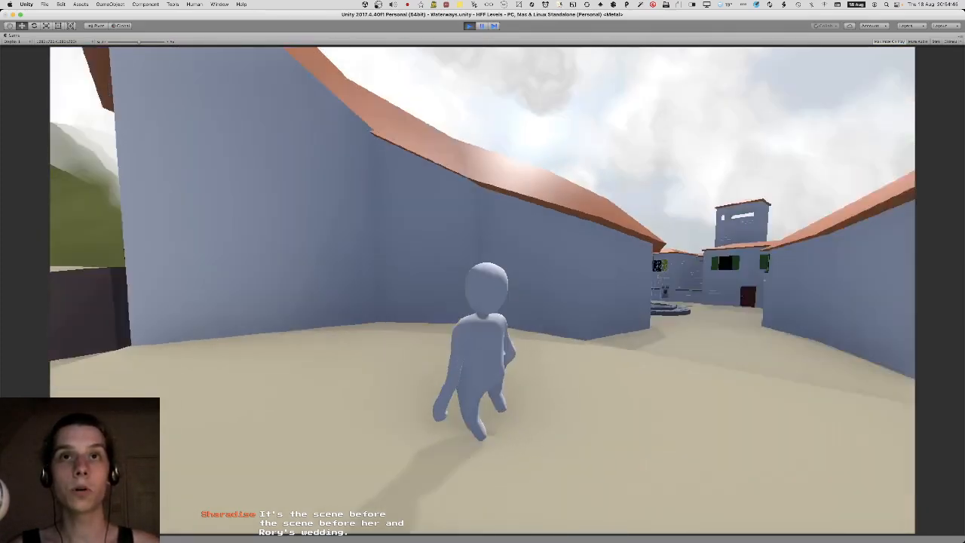
pyautogui.press('s')
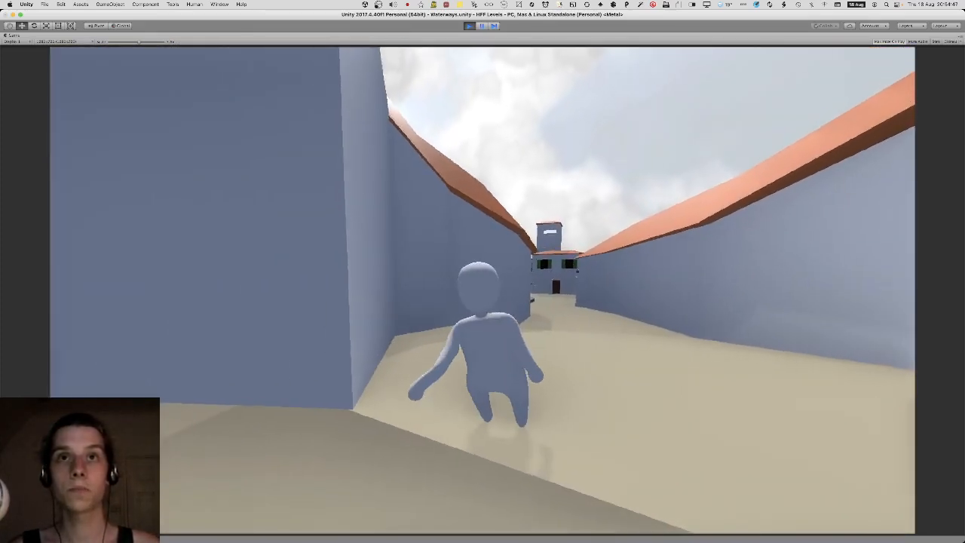
pyautogui.press('w')
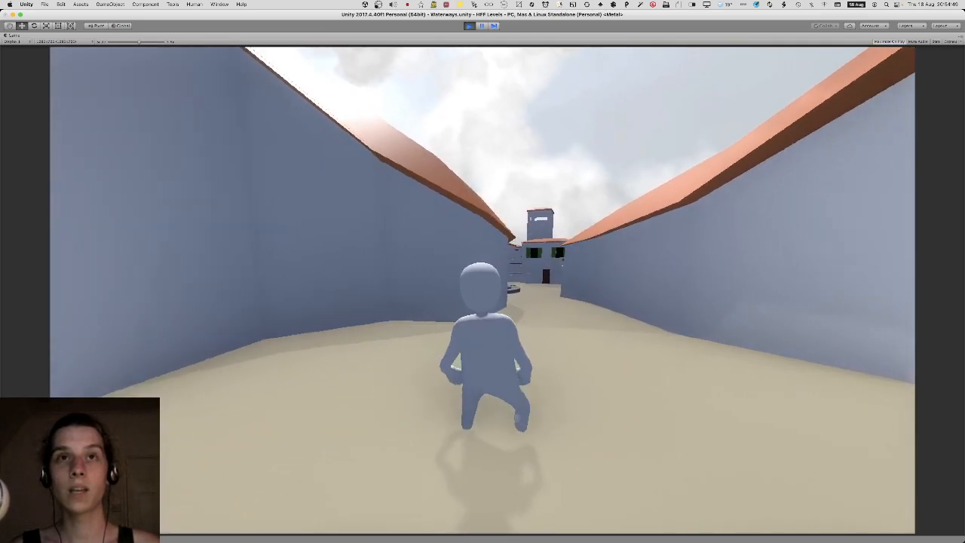
pyautogui.press('w')
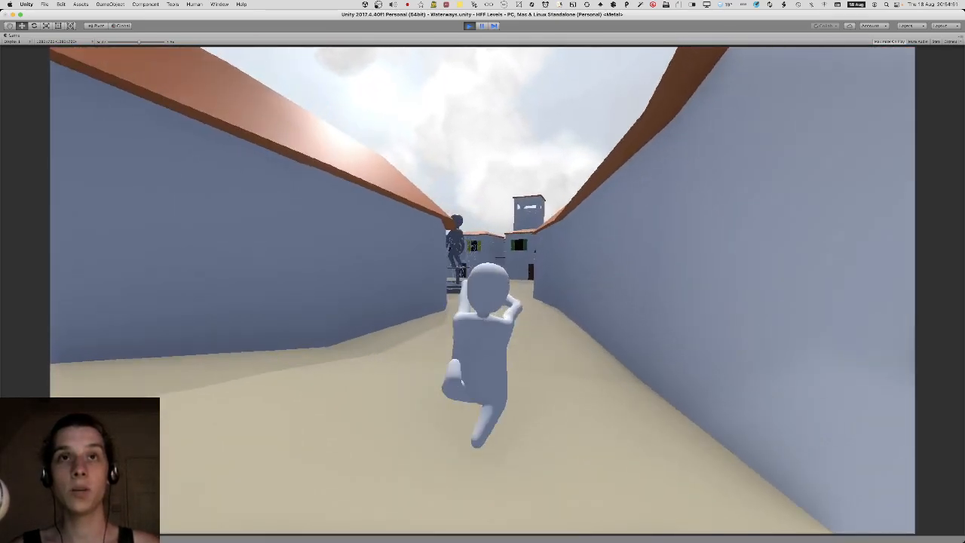
pyautogui.press('w')
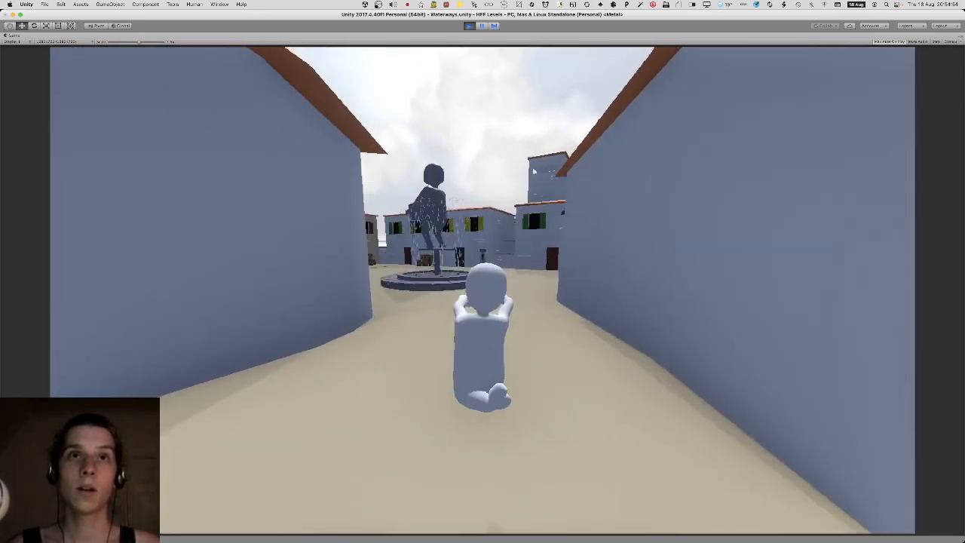
pyautogui.press('w')
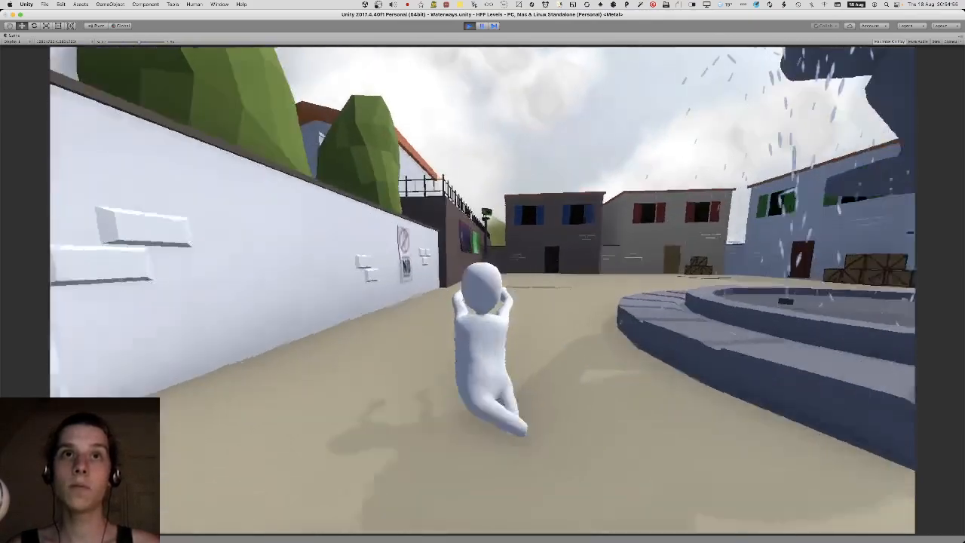
# Run along the square's boundary wall and back up the alleyway, checking the view between the house rows.
pyautogui.press('w')
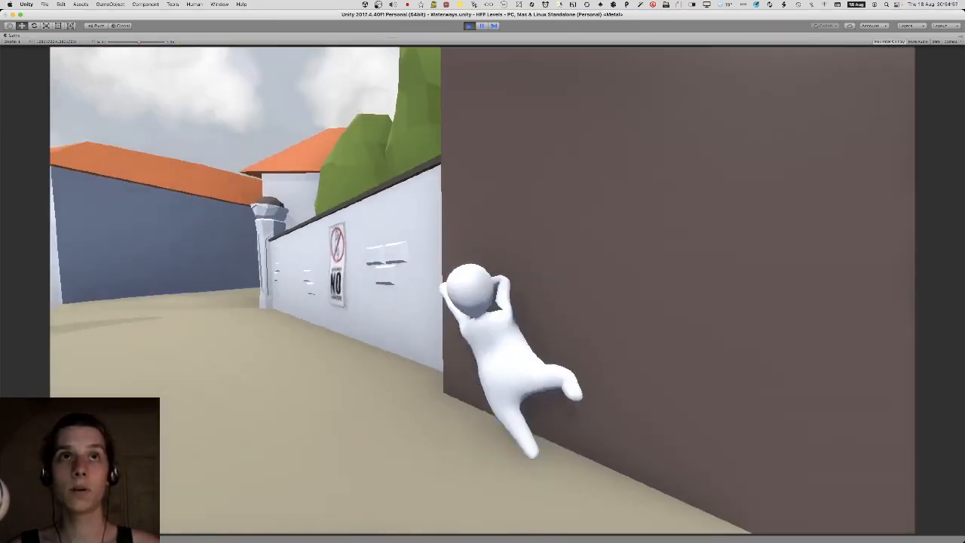
pyautogui.press('w')
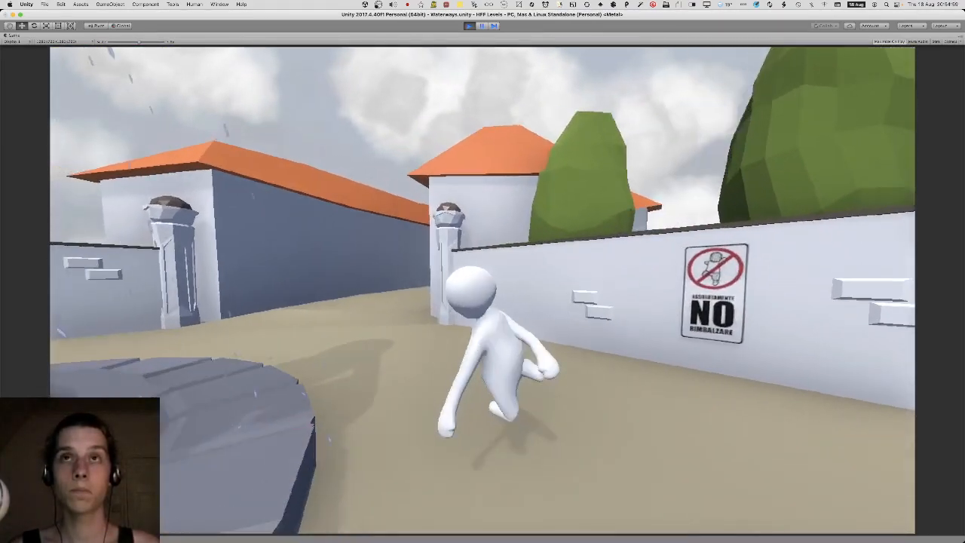
pyautogui.press('w')
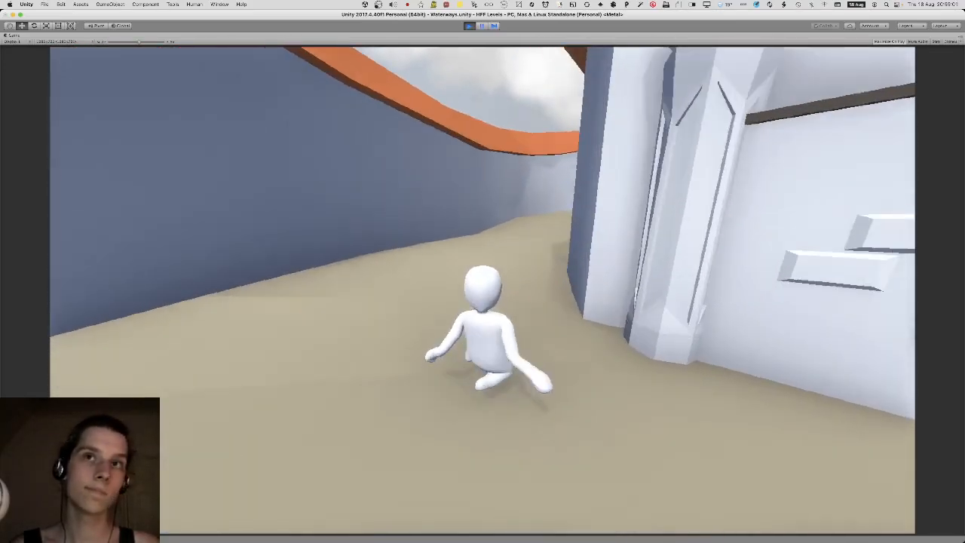
pyautogui.press('w')
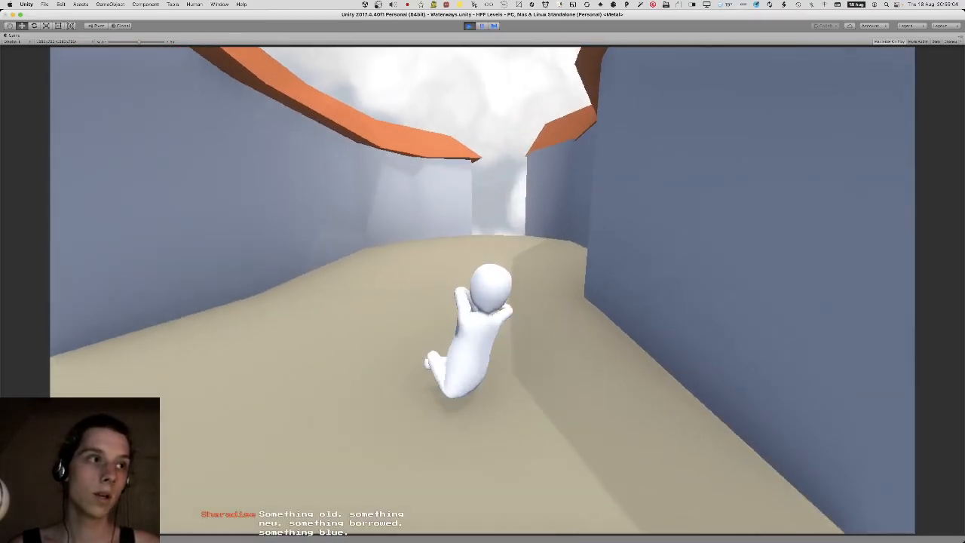
pyautogui.press('w')
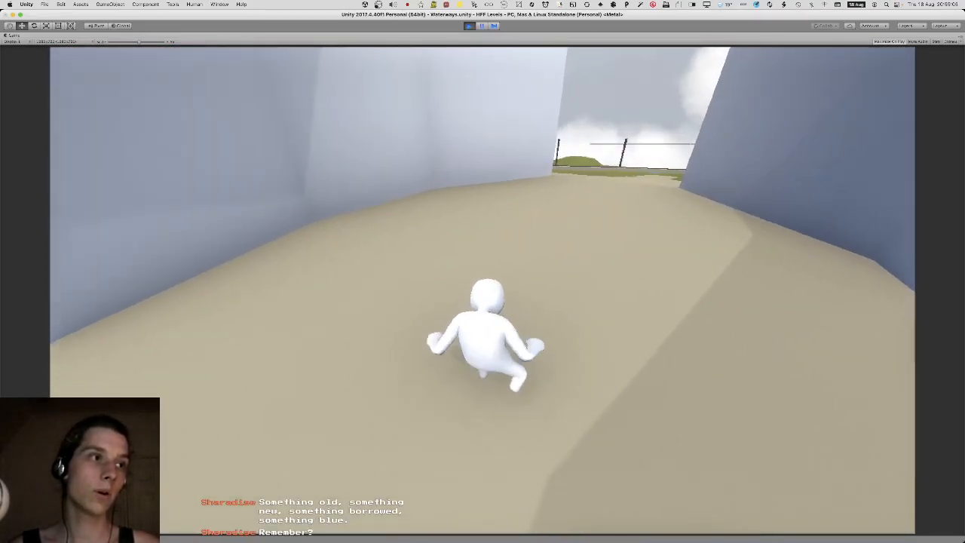
pyautogui.press('w')
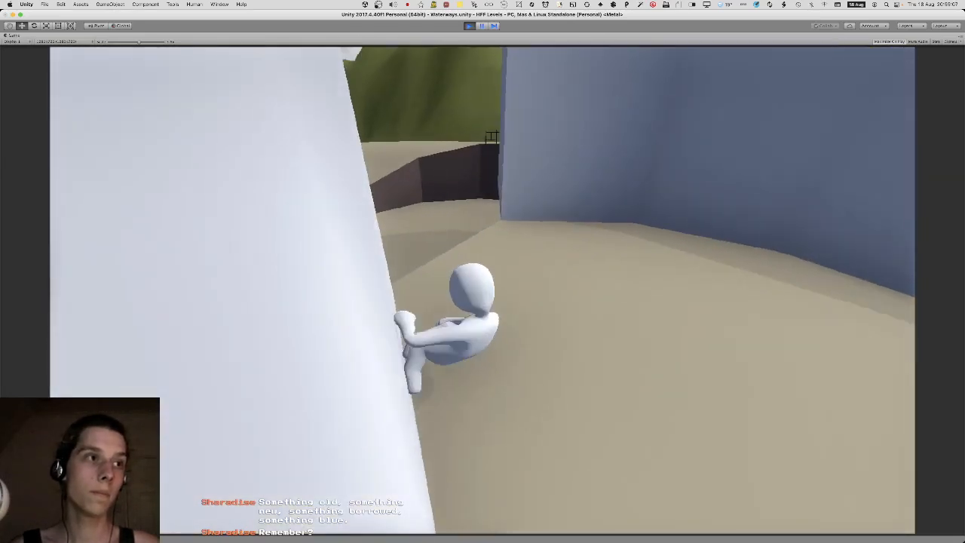
# Test the alleyway's collision by making the character jump and move beside the house walls at its upper end.
pyautogui.press('space')
pyautogui.press('w')
pyautogui.press('space')
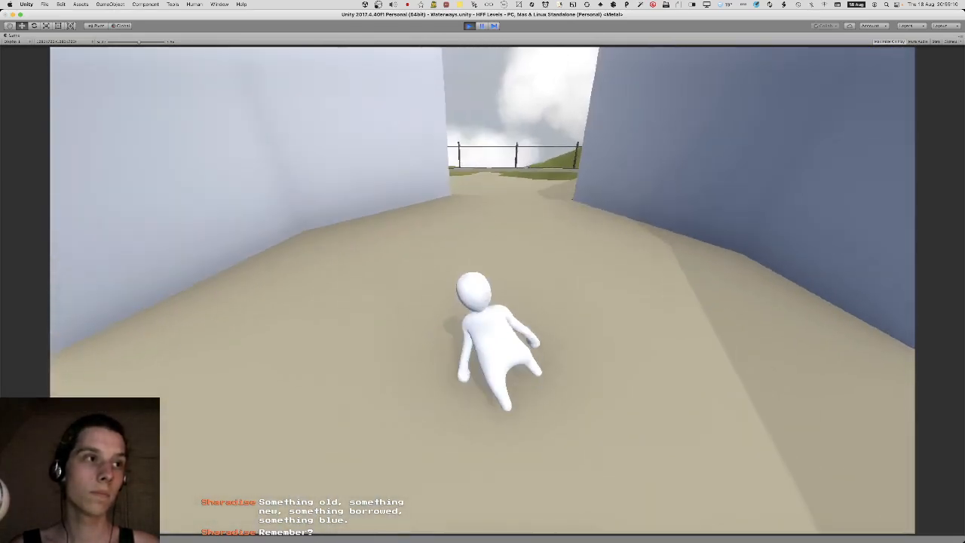
pyautogui.press('w')
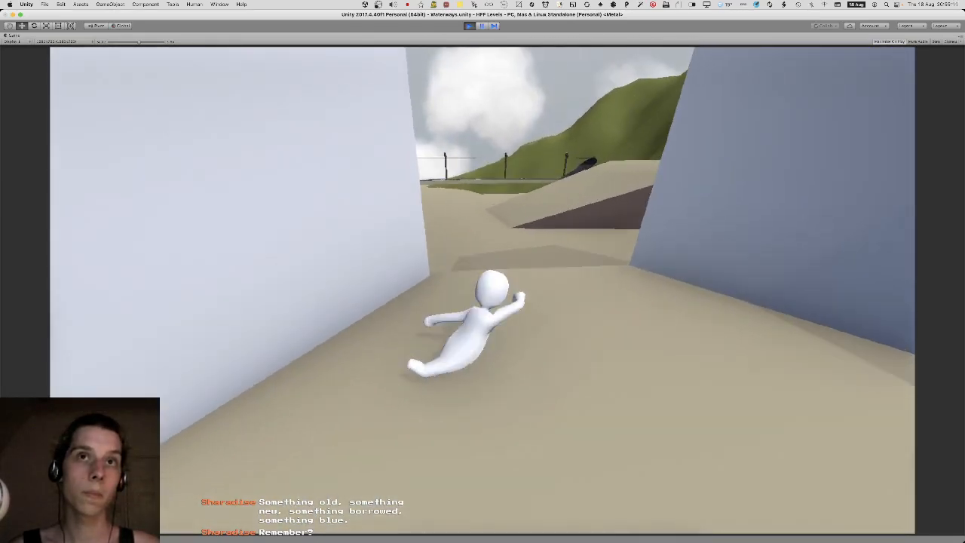
pyautogui.press('space')
pyautogui.press('w')
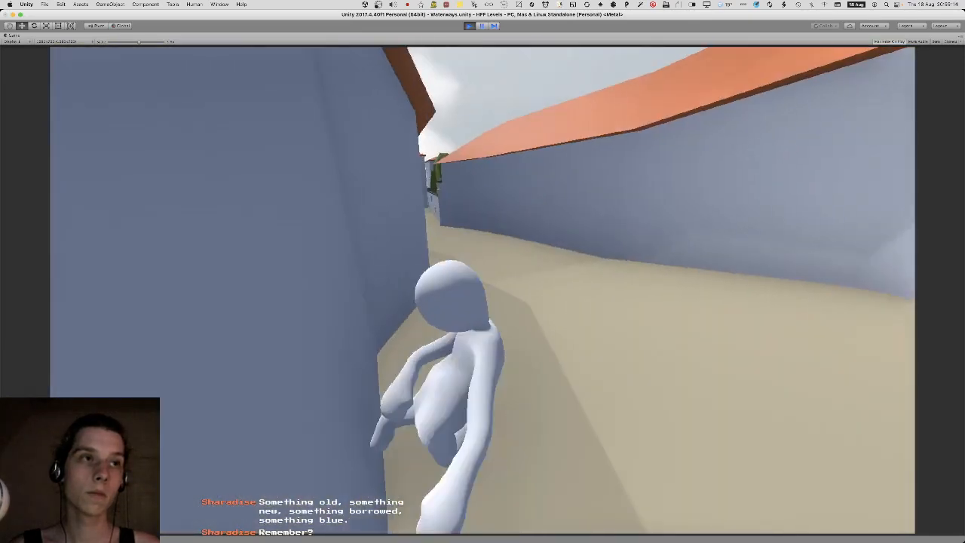
# Run back down the alleyway to the fountain, look back at its entrance from there, and end the play test.
pyautogui.press('w')
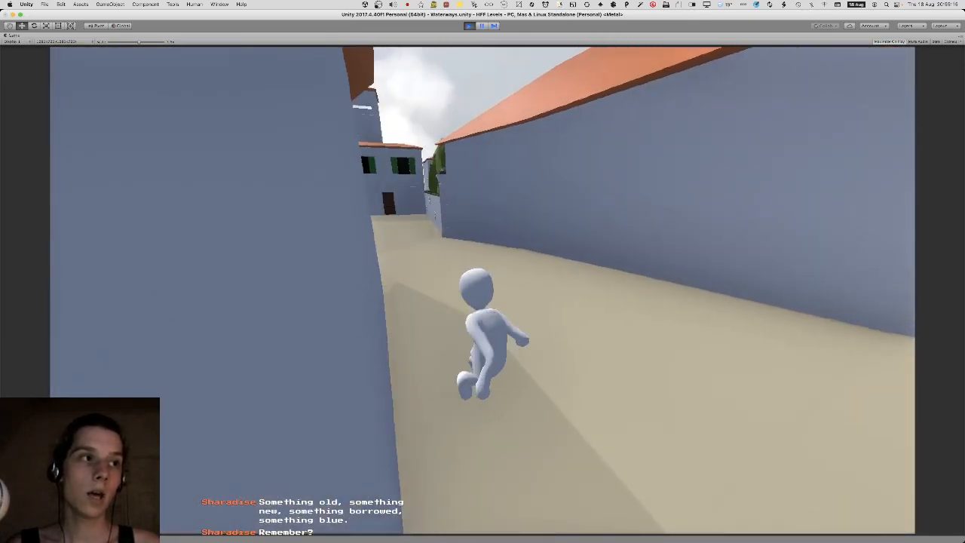
pyautogui.press('w')
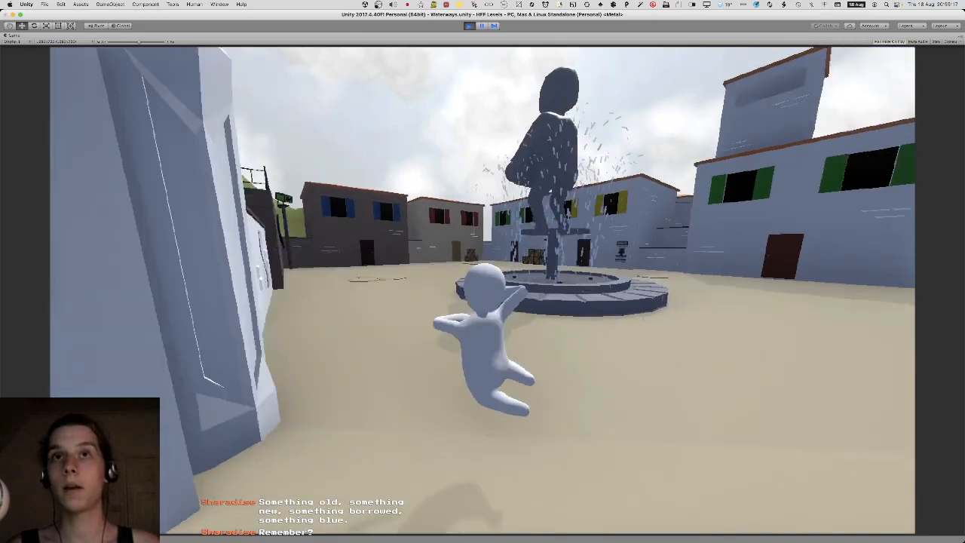
pyautogui.press('w')
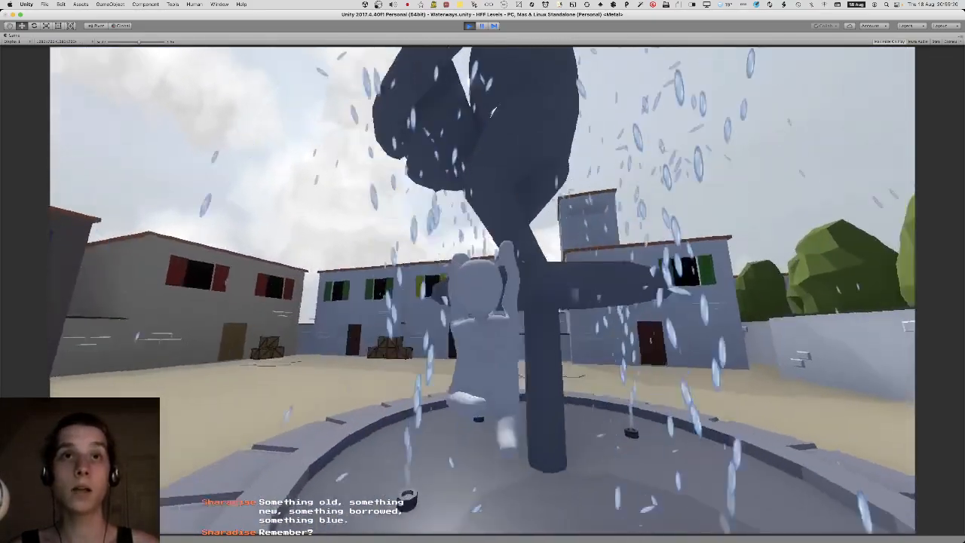
pyautogui.press('w')
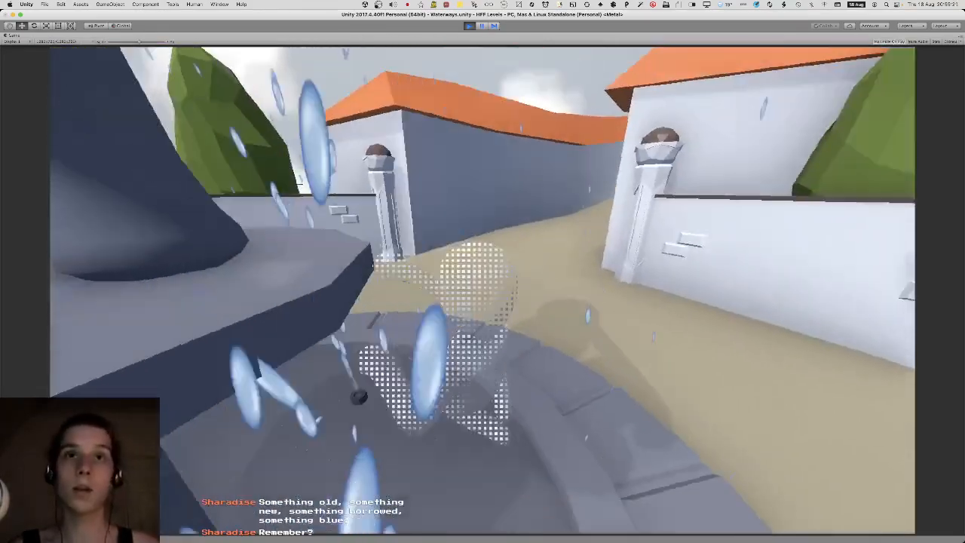
pyautogui.press('w')
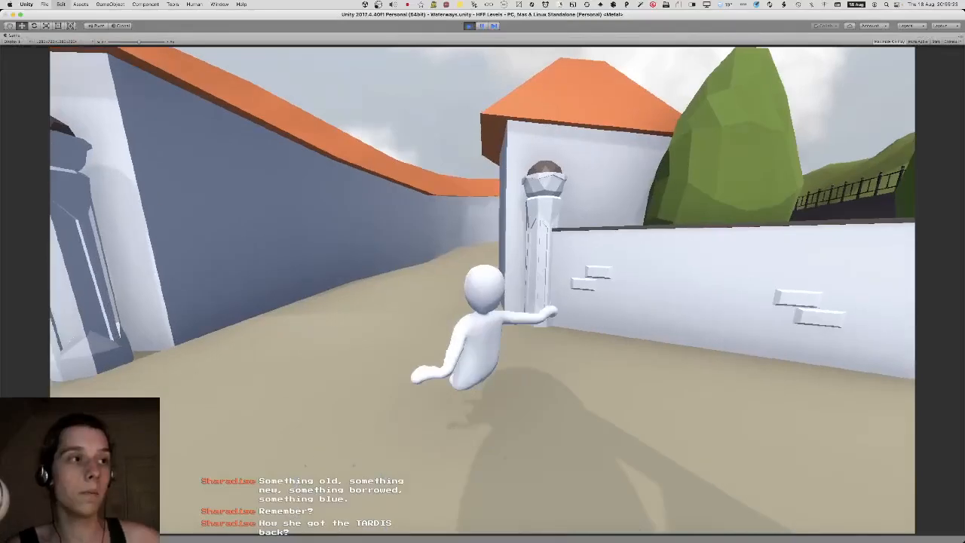
pyautogui.press('super+p')
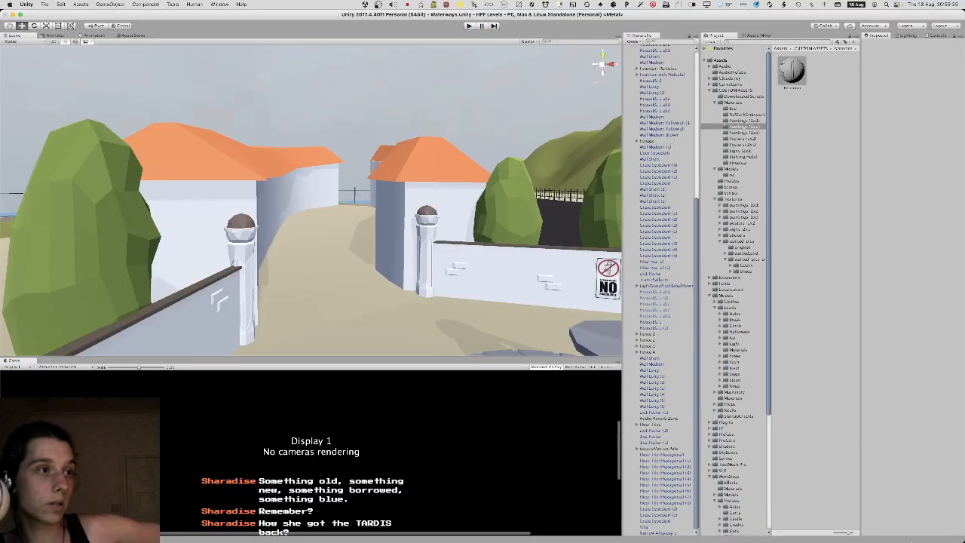
# Switch to Blender and enter Edit Mode on the alleyway mesh, framing the street between the two house rows.
pyautogui.moveTo(847, 541)
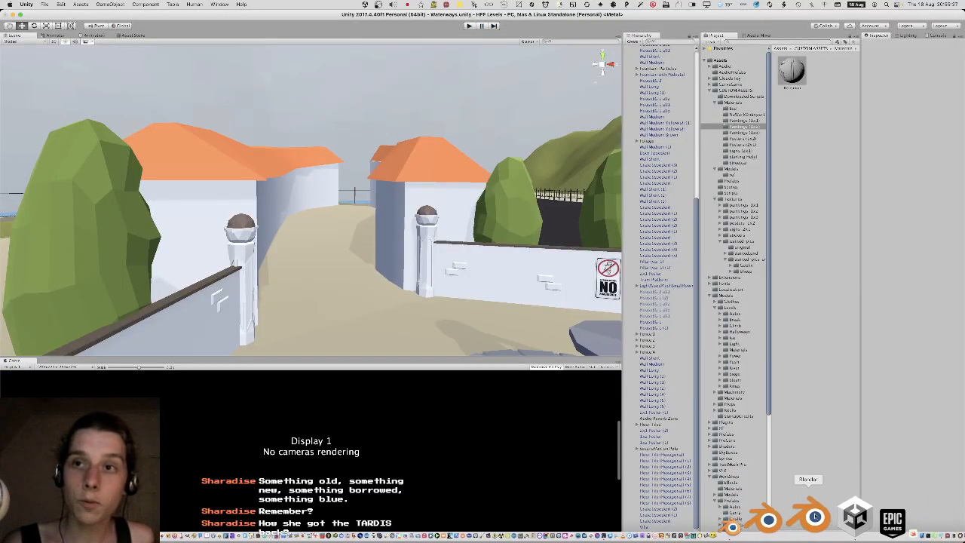
pyautogui.click(814, 517)
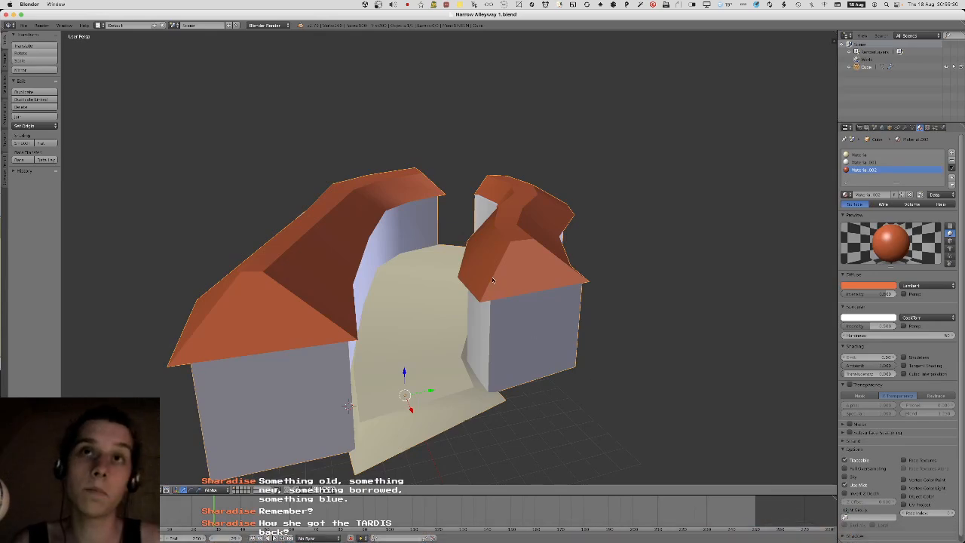
pyautogui.press('Tab')
pyautogui.moveTo(493, 280); pyautogui.dragTo(454, 271, button='middle')
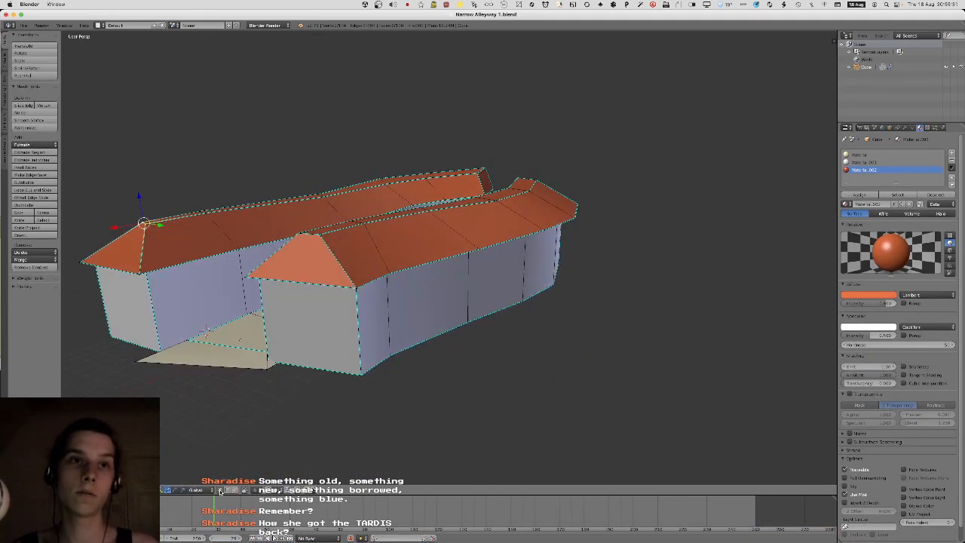
pyautogui.moveTo(279, 381); pyautogui.dragTo(271, 400, button='middle')
pyautogui.moveTo(427, 239); pyautogui.dragTo(433, 312, button='middle')
pyautogui.scroll(5, 433, 312)
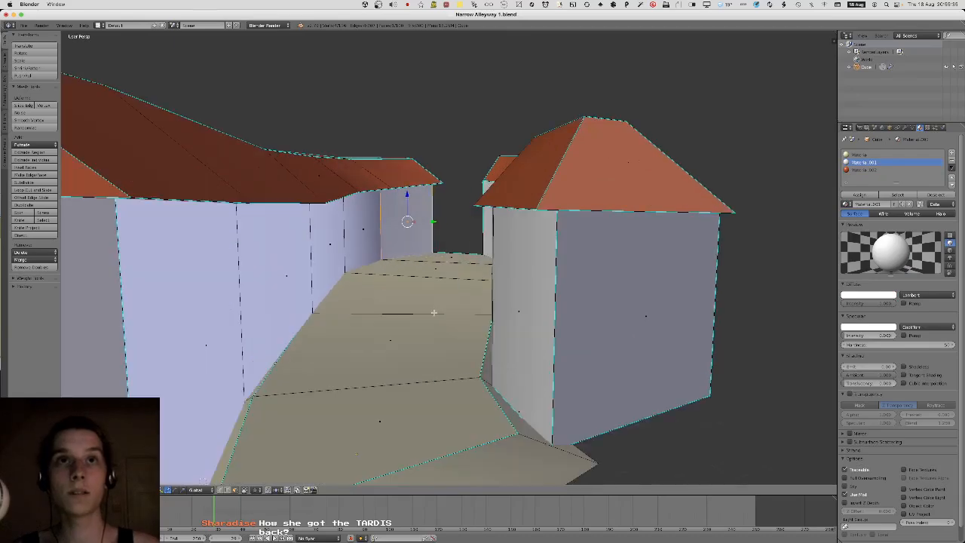
pyautogui.moveTo(366, 332); pyautogui.dragTo(371, 371, button='middle')
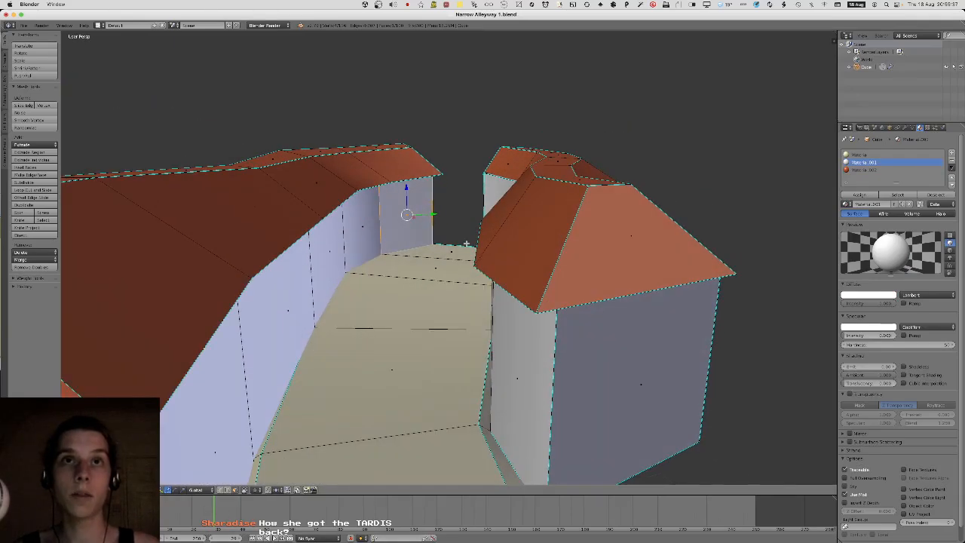
# Select the crosswise edges running over the street, the house walls and both roofs of the alleyway.
pyautogui.rightClick(456, 247)
pyautogui.moveTo(455, 246); pyautogui.dragTo(461, 203, button='middle')
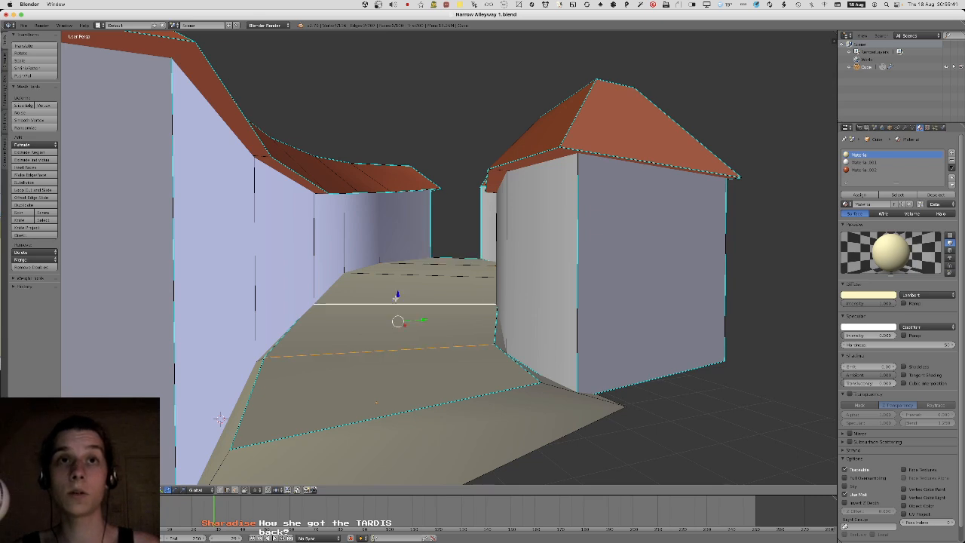
pyautogui.moveTo(219, 419); pyautogui.dragTo(212, 338, button='middle')
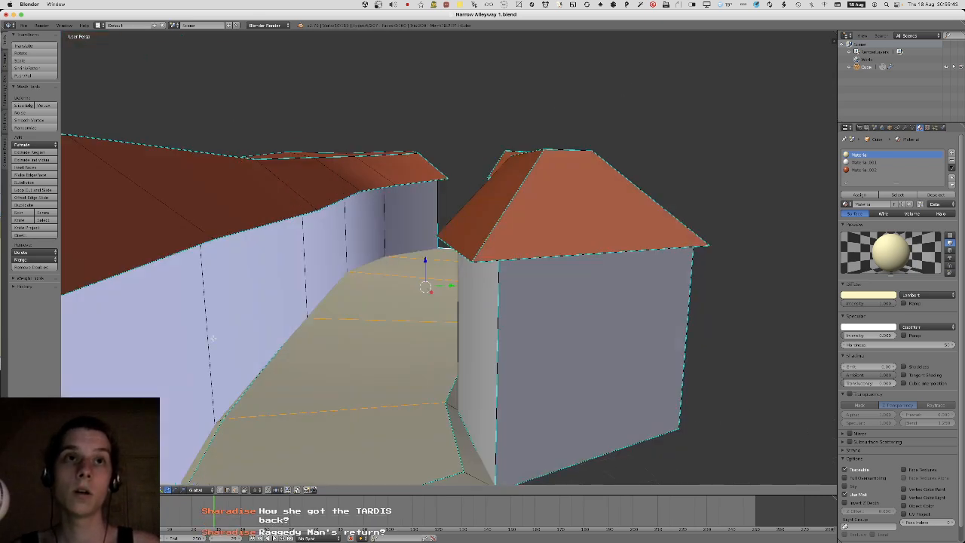
pyautogui.moveTo(200, 226); pyautogui.dragTo(200, 239, button='middle')
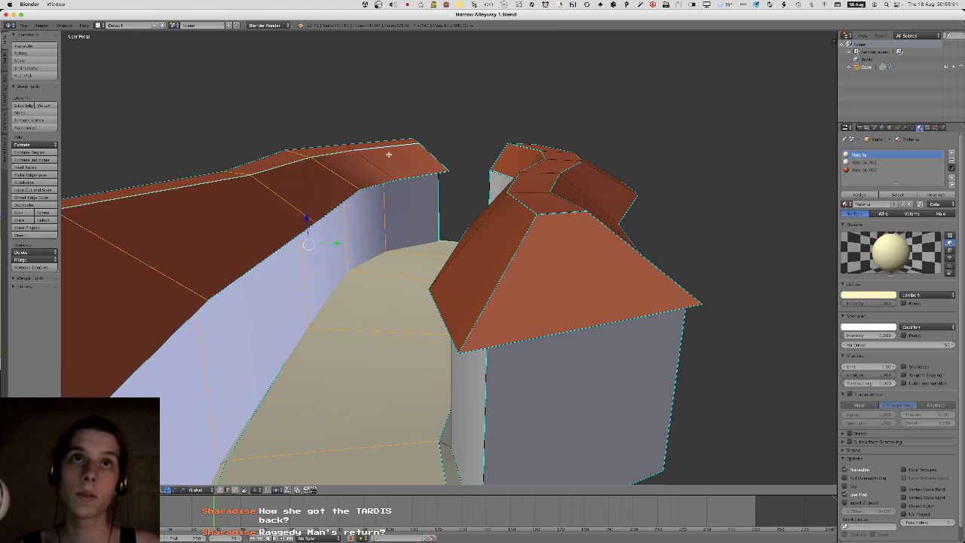
pyautogui.moveTo(518, 227); pyautogui.dragTo(551, 287, button='middle')
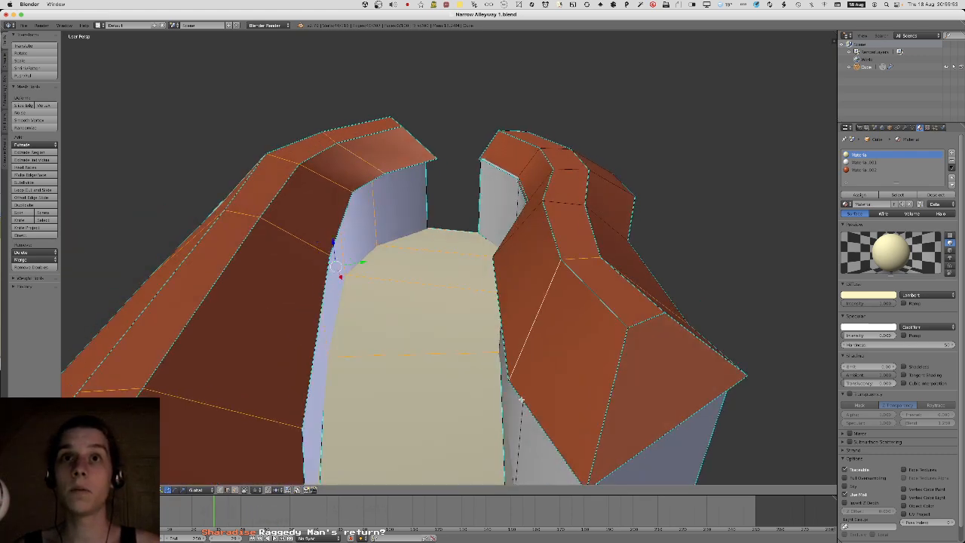
pyautogui.moveTo(520, 399); pyautogui.dragTo(541, 431, button='middle')
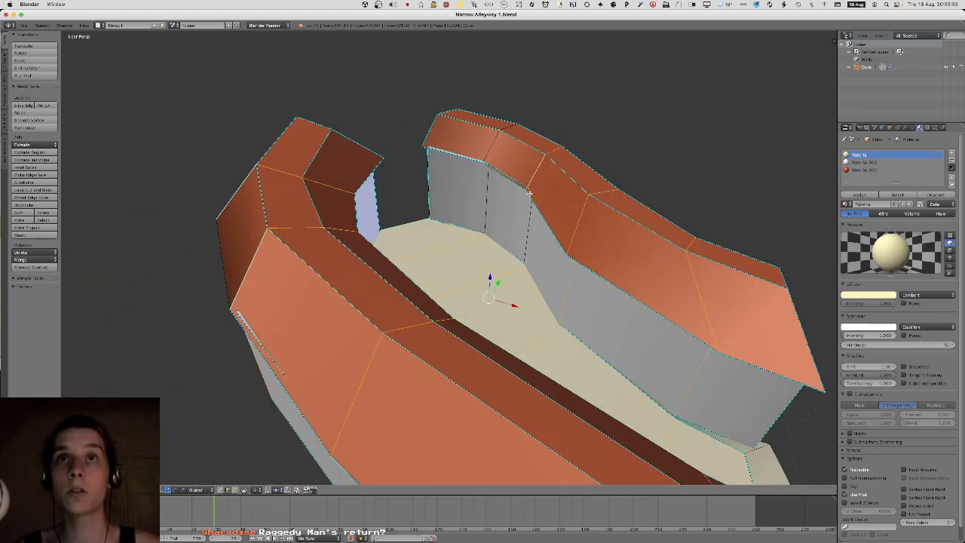
# Select the face bands crossing the alleyway's middle section, hide them, and reveal all hidden geometry again.
pyautogui.moveTo(485, 145); pyautogui.dragTo(243, 465, button='middle')
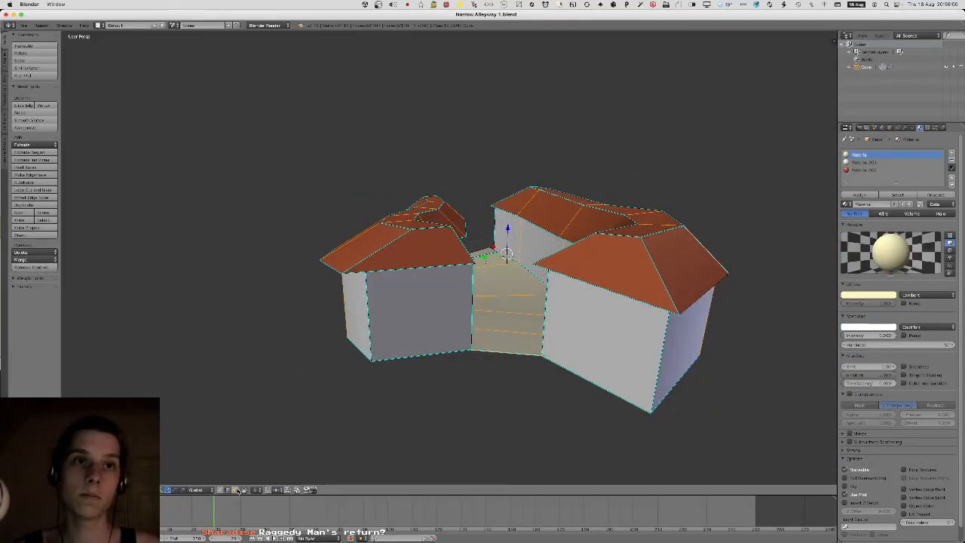
pyautogui.moveTo(411, 280); pyautogui.dragTo(396, 212, button='middle')
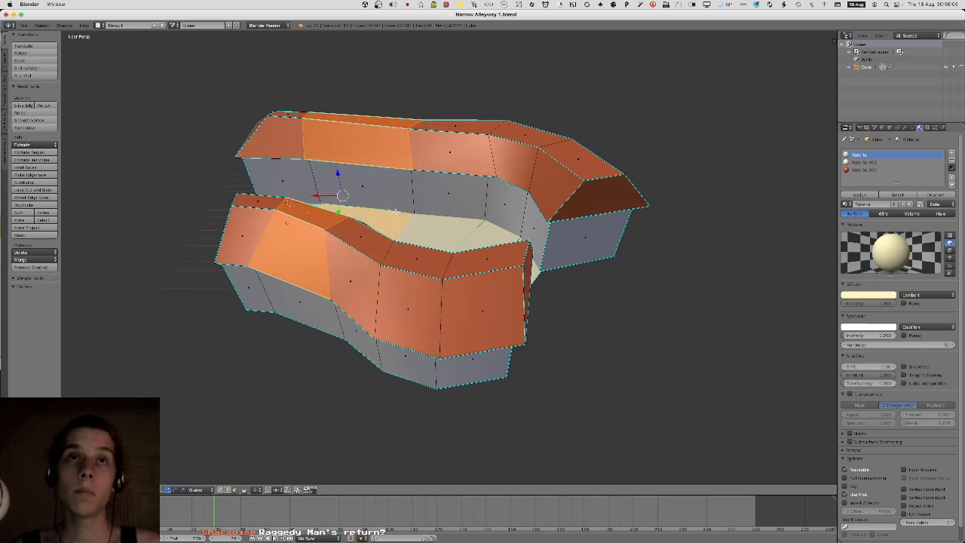
pyautogui.moveTo(299, 321); pyautogui.dragTo(305, 214, button='middle')
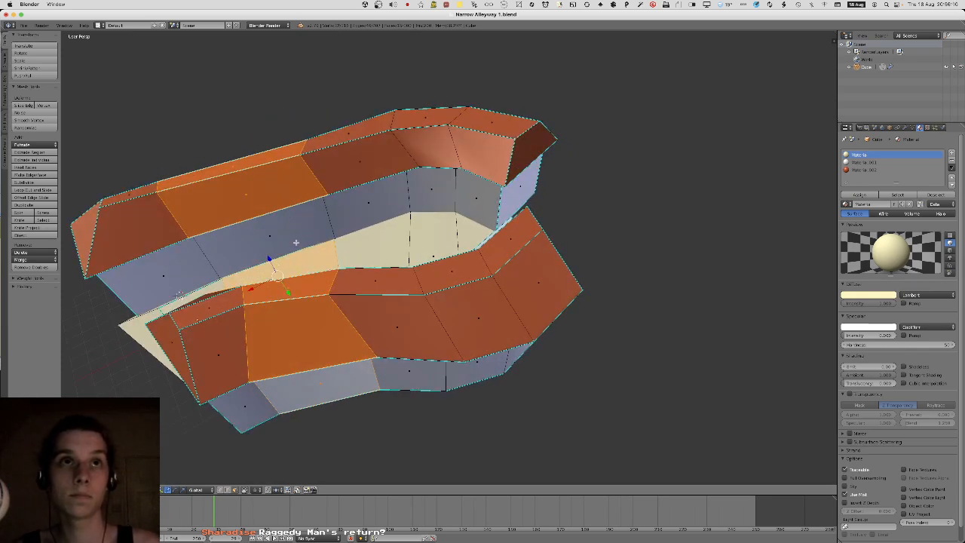
pyautogui.moveTo(295, 242)
pyautogui.mouseDown(button='middle')
pyautogui.moveTo(264, 226)
pyautogui.moveTo(335, 185)
pyautogui.mouseUp(button='middle')
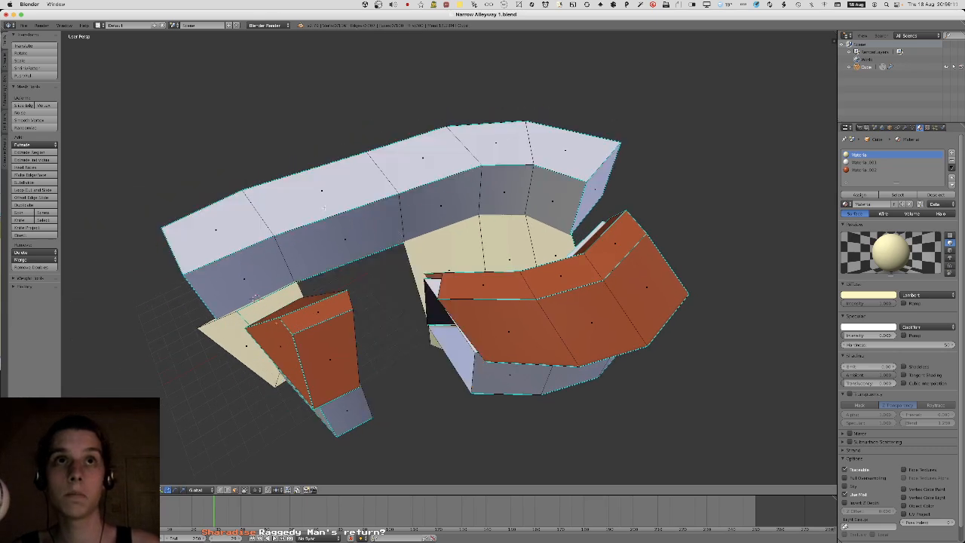
pyautogui.rightClick(330, 221)
pyautogui.press('a')
pyautogui.hotkey('alt', 'h')
pyautogui.moveTo(330, 224); pyautogui.dragTo(370, 201, button='middle')
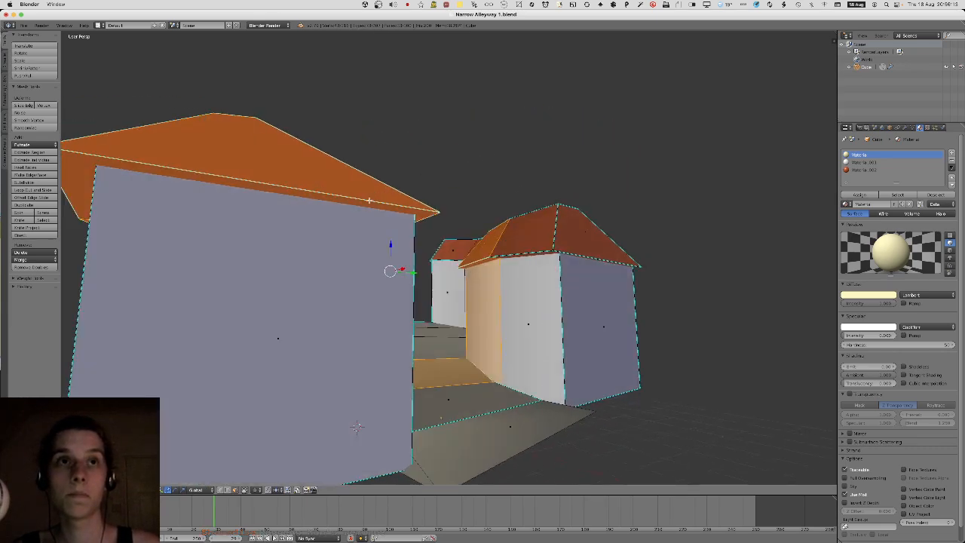
# Extend the face selection with further bands of the alleyway's street, house walls and roofs.
pyautogui.scroll(-4, 369, 200)
pyautogui.moveTo(373, 260); pyautogui.dragTo(410, 279, button='middle')
pyautogui.moveTo(308, 355); pyautogui.dragTo(393, 240, button='middle')
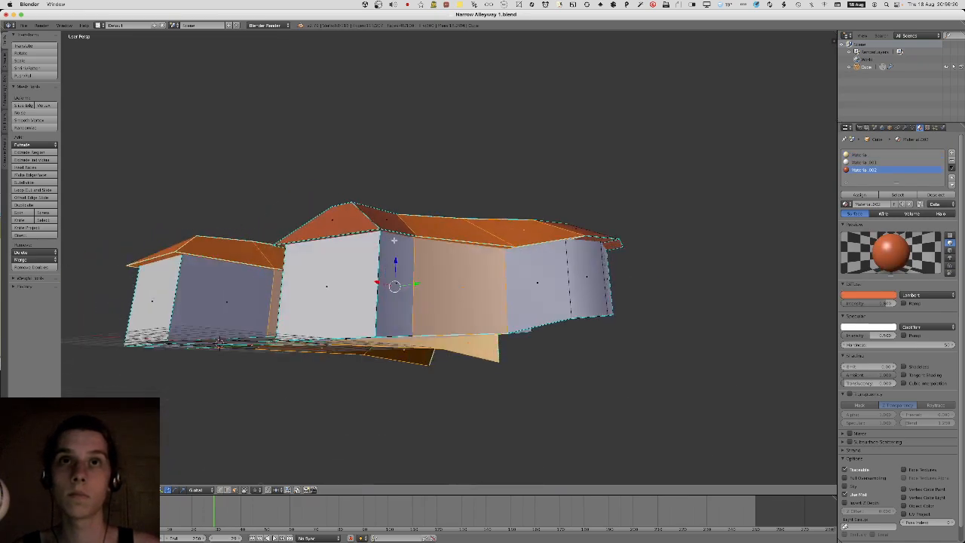
pyautogui.moveTo(593, 314); pyautogui.dragTo(588, 265, button='middle')
pyautogui.keyDown('alt'); pyautogui.keyDown('shift'); pyautogui.rightClick(590, 345); pyautogui.keyUp('shift'); pyautogui.keyUp('alt')
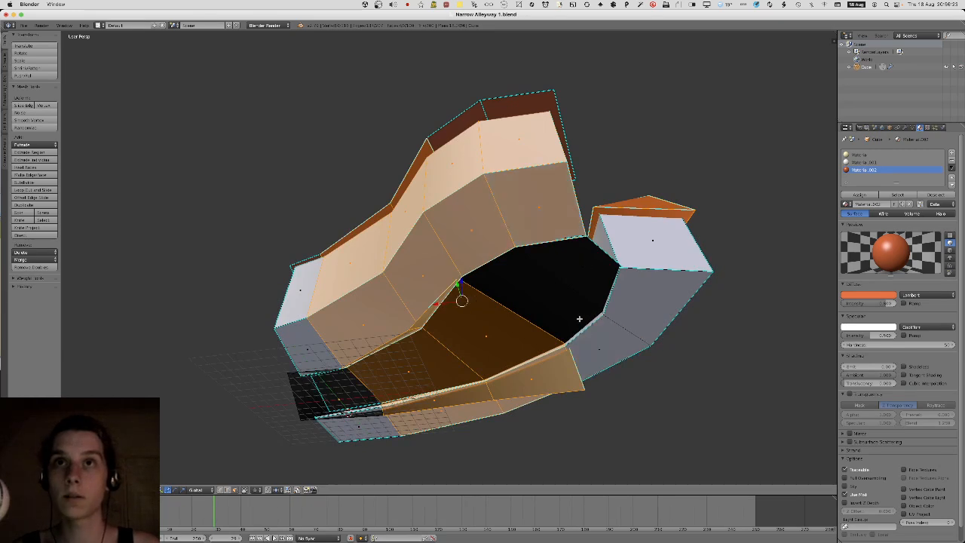
# In a wireframe front view, replace the selection with all faces above the alley's lowest segment and raise them along Z.
pyautogui.scroll(-3, 585, 376)
pyautogui.press('KP_3')
pyautogui.press('KP_1')
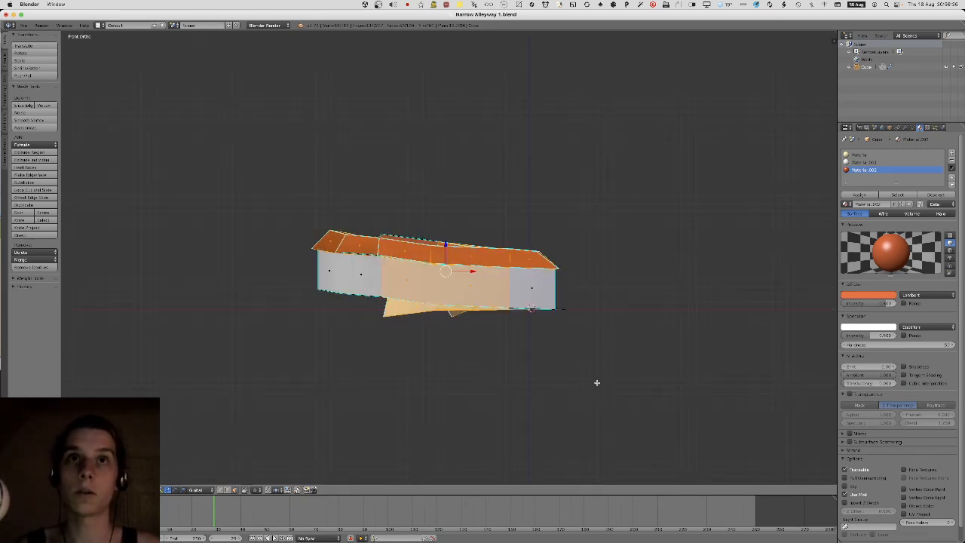
pyautogui.press('z')
pyautogui.press('a')
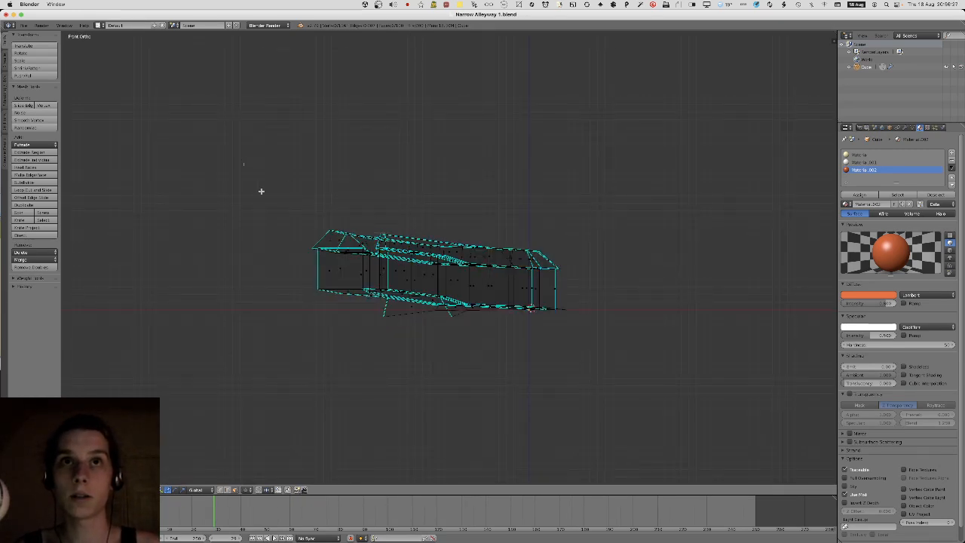
pyautogui.press('b')
pyautogui.moveTo(244, 163); pyautogui.dragTo(502, 390)
pyautogui.scroll(3, 502, 389)
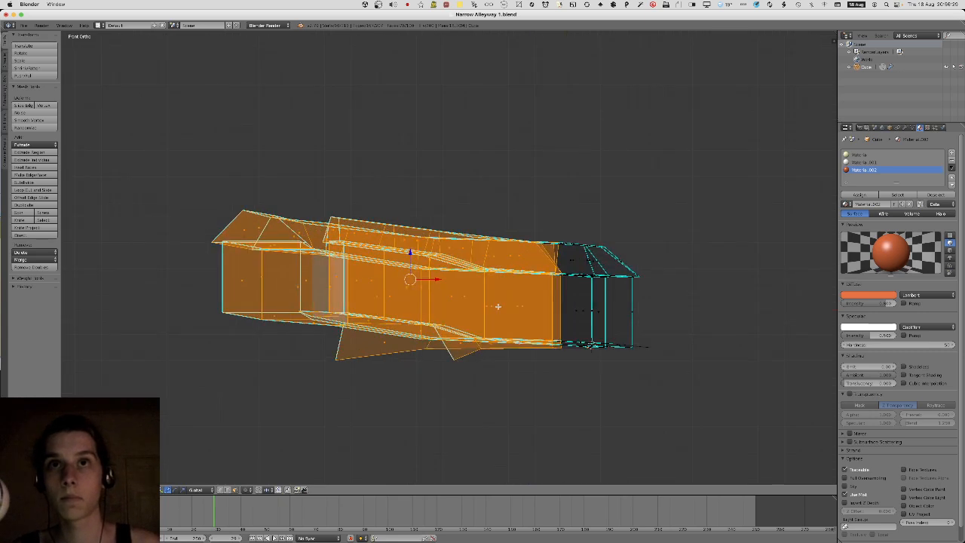
pyautogui.press('g')
pyautogui.press('z')
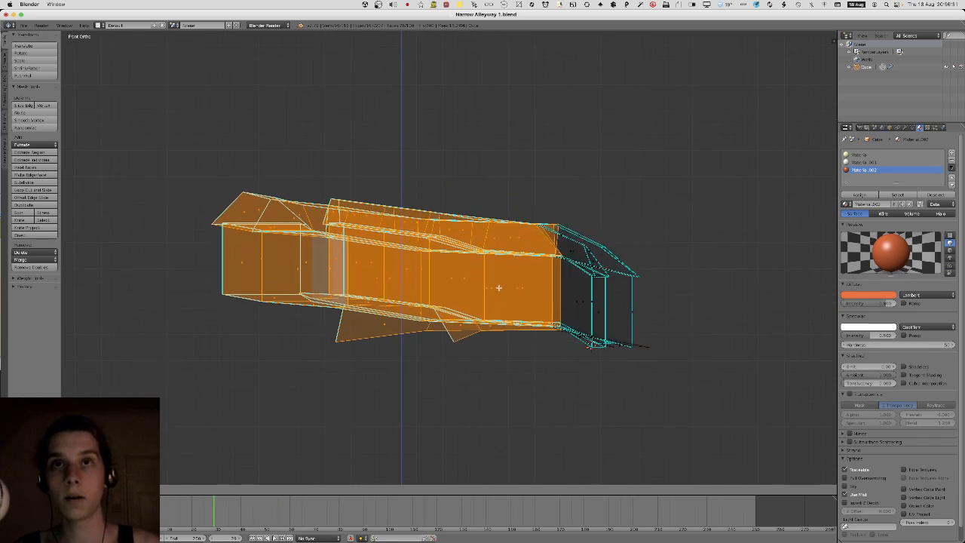
pyautogui.click(489, 298)
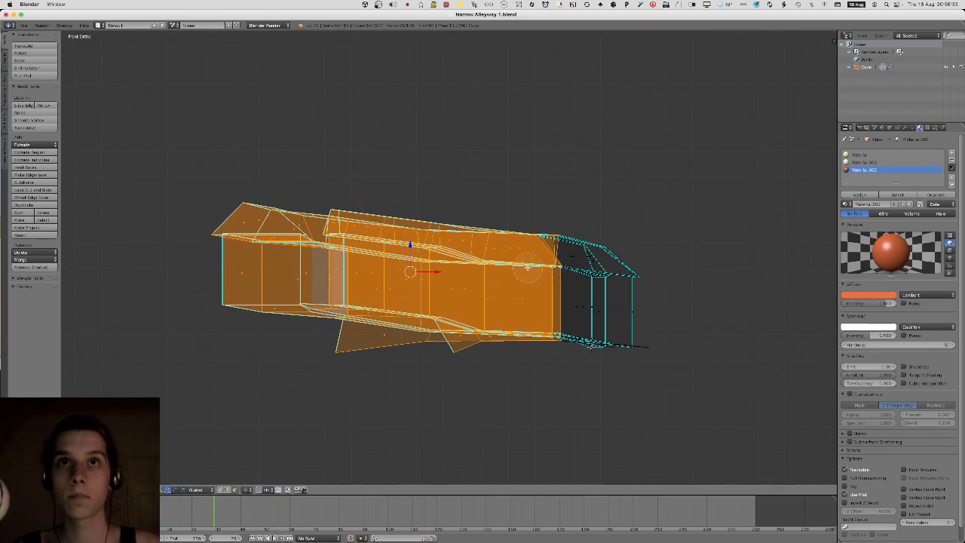
# Deselect the next segments from the alley's lower end and raise the remaining upper part along Z.
pyautogui.rightClick(519, 363)
pyautogui.press('g')
pyautogui.press('z')
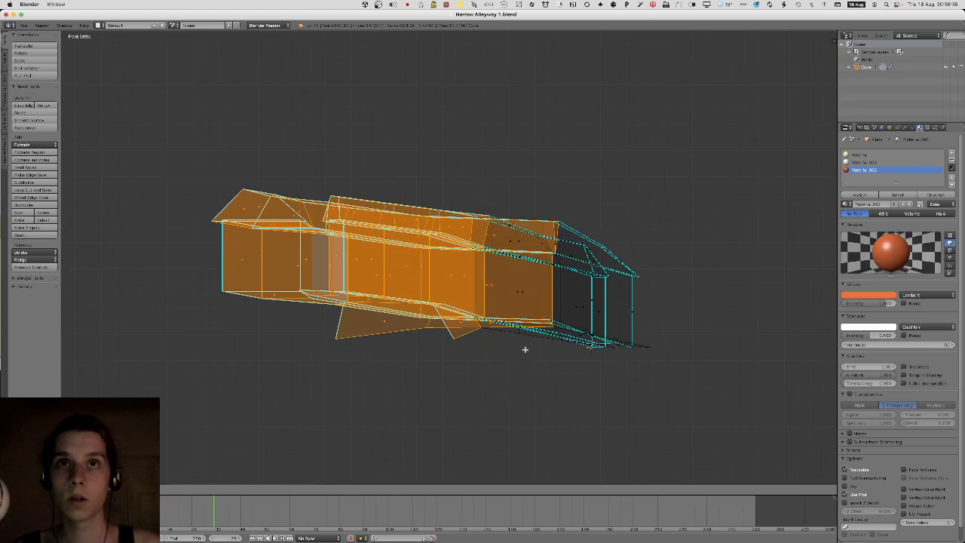
pyautogui.rightClick(519, 360)
pyautogui.press('c')
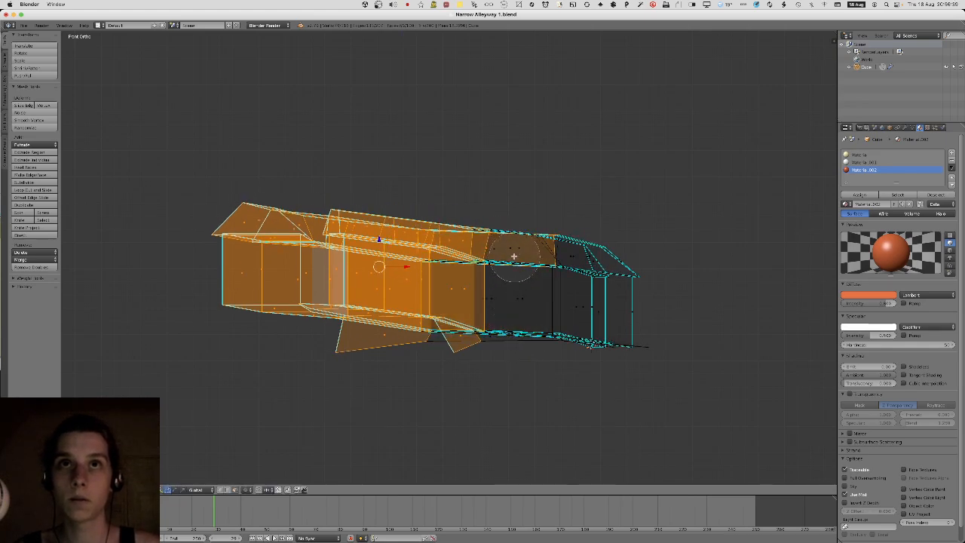
pyautogui.rightClick(511, 254)
pyautogui.press('g')
pyautogui.press('z')
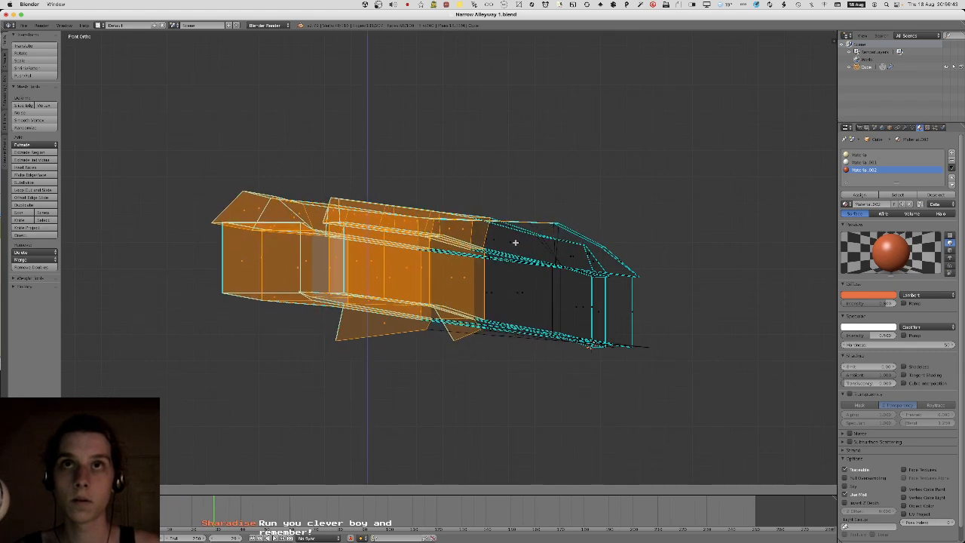
pyautogui.rightClick(517, 241)
pyautogui.press('g')
pyautogui.press('z')
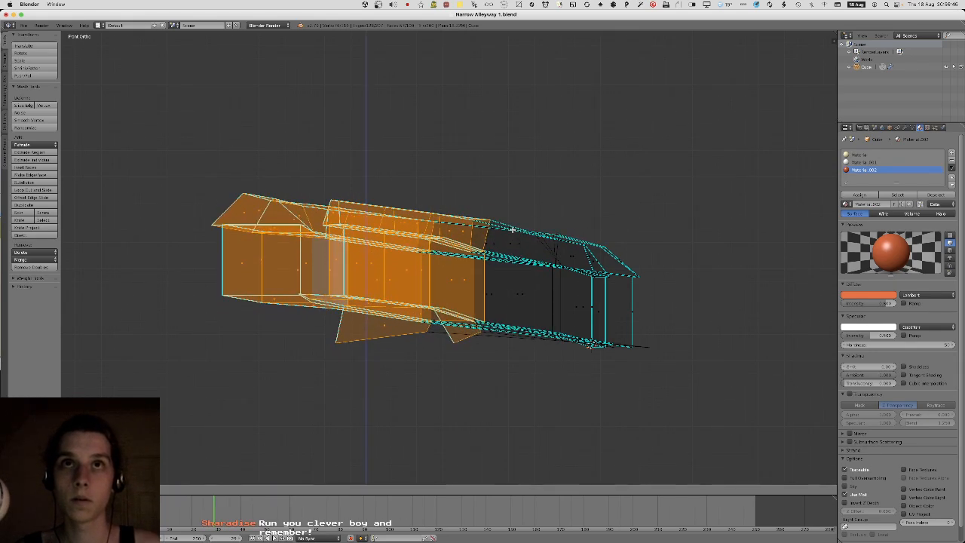
pyautogui.click(516, 215)
# Remove another segment of street, walls and roofs from the selection and raise the rest along Z to continue the slope.
pyautogui.moveTo(516, 216); pyautogui.dragTo(445, 231, button='middle')
pyautogui.press('KP_3')
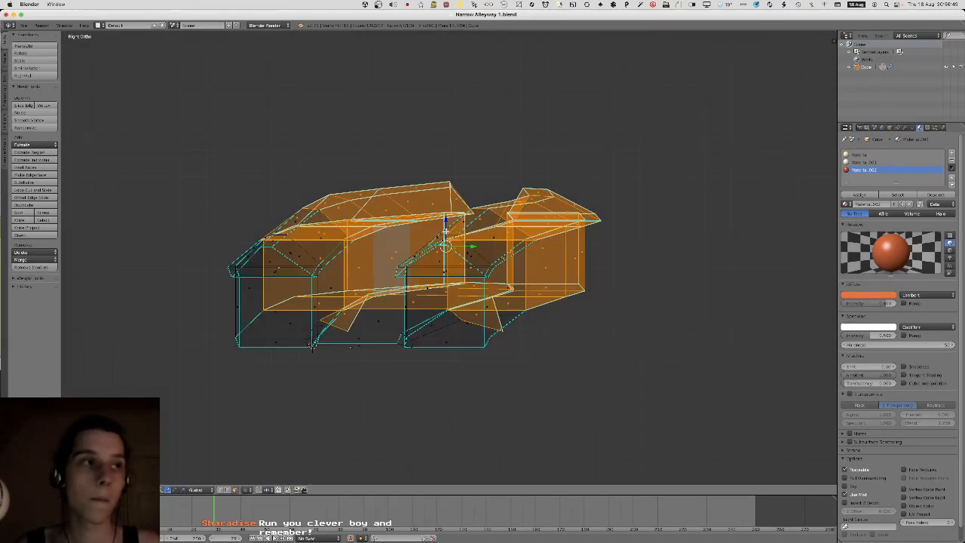
pyautogui.moveTo(312, 344); pyautogui.dragTo(591, 344, button='middle')
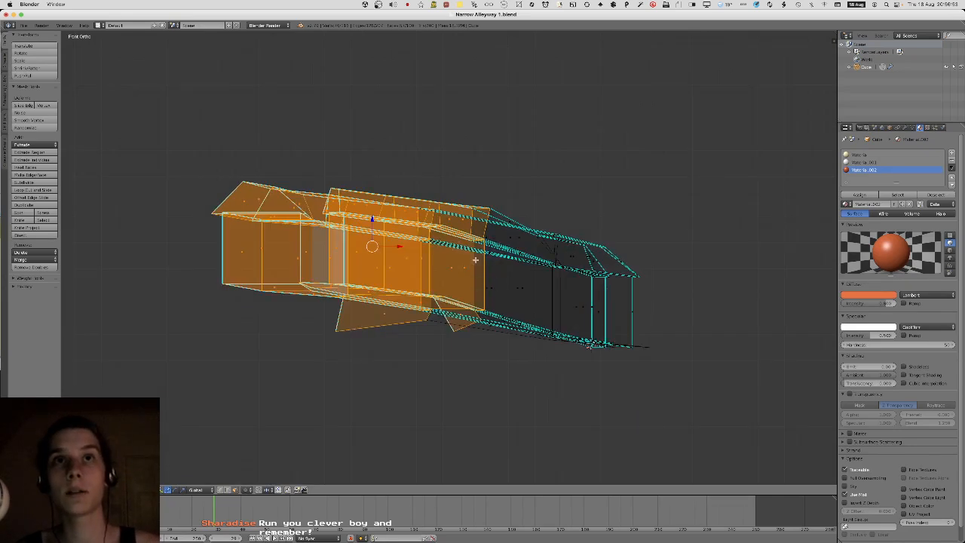
pyautogui.press('KP_4')
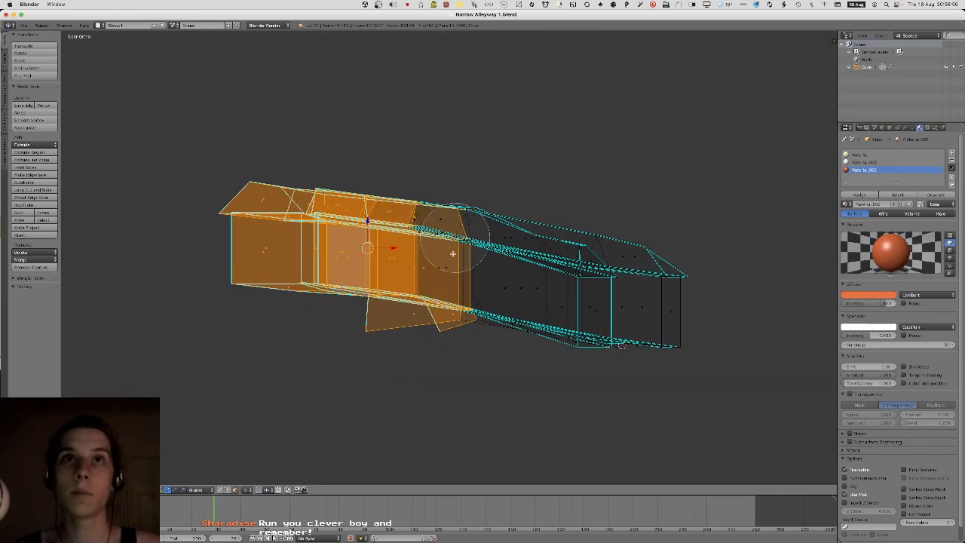
pyautogui.moveTo(450, 307); pyautogui.dragTo(460, 321, button='middle')
pyautogui.press('c')
pyautogui.middleClick(467, 309)
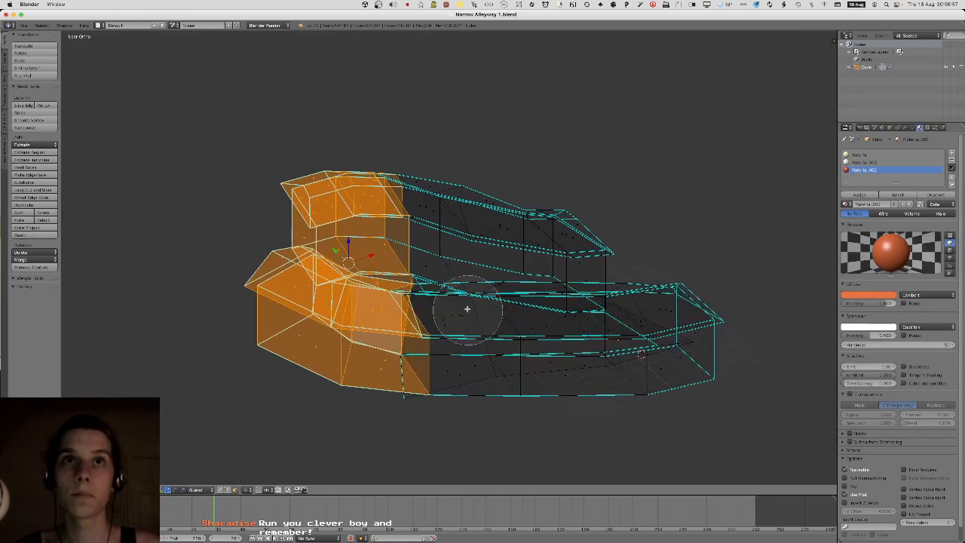
pyautogui.press('Escape')
pyautogui.moveTo(458, 287); pyautogui.dragTo(415, 273, button='middle')
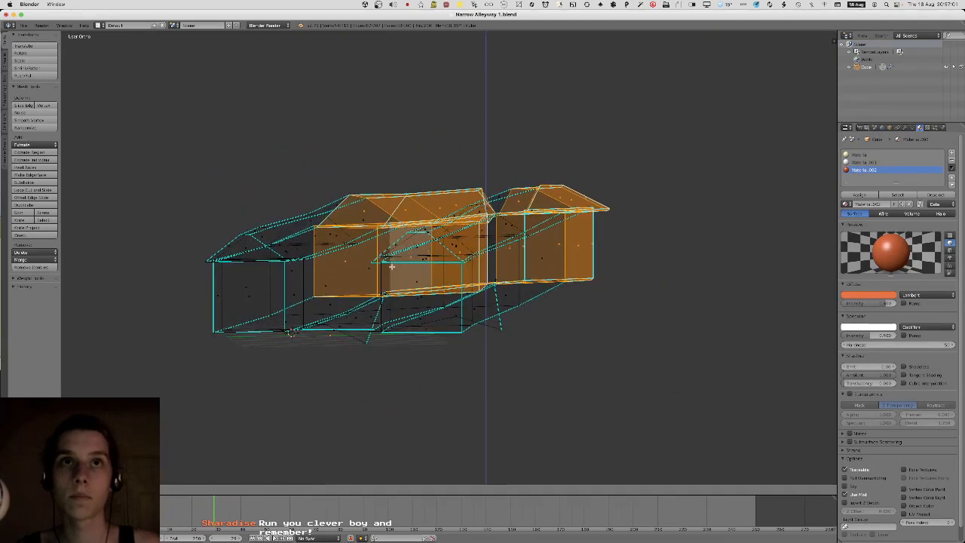
pyautogui.moveTo(385, 268); pyautogui.dragTo(363, 276, button='middle')
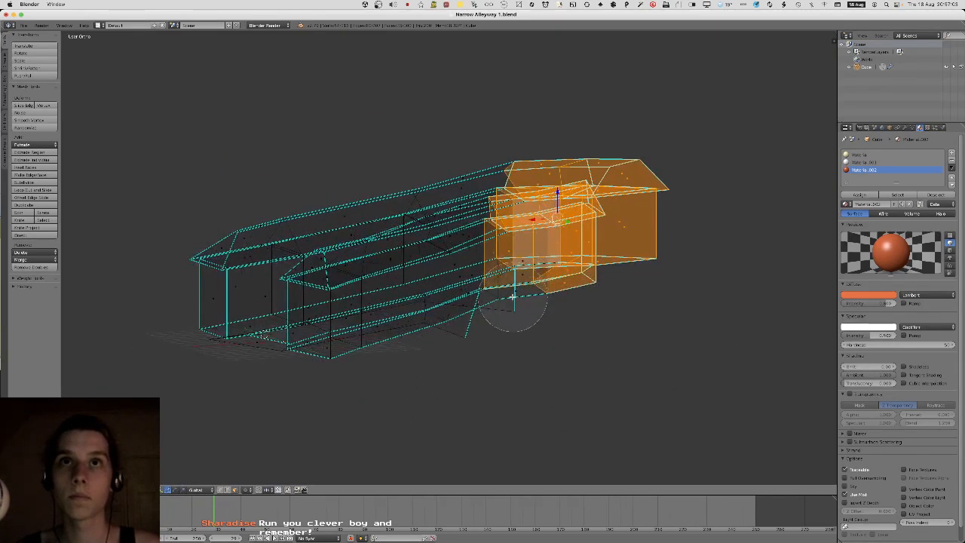
# Reduce the selection to the segments at the alley's uppermost bend and raise them along Z.
pyautogui.moveTo(513, 297); pyautogui.dragTo(496, 310, button='middle')
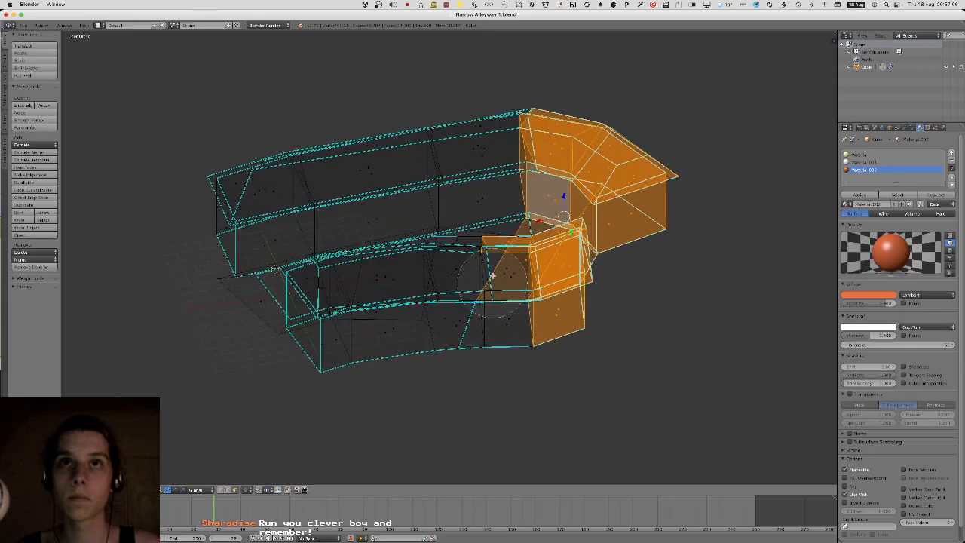
pyautogui.moveTo(495, 257); pyautogui.dragTo(505, 190, button='middle')
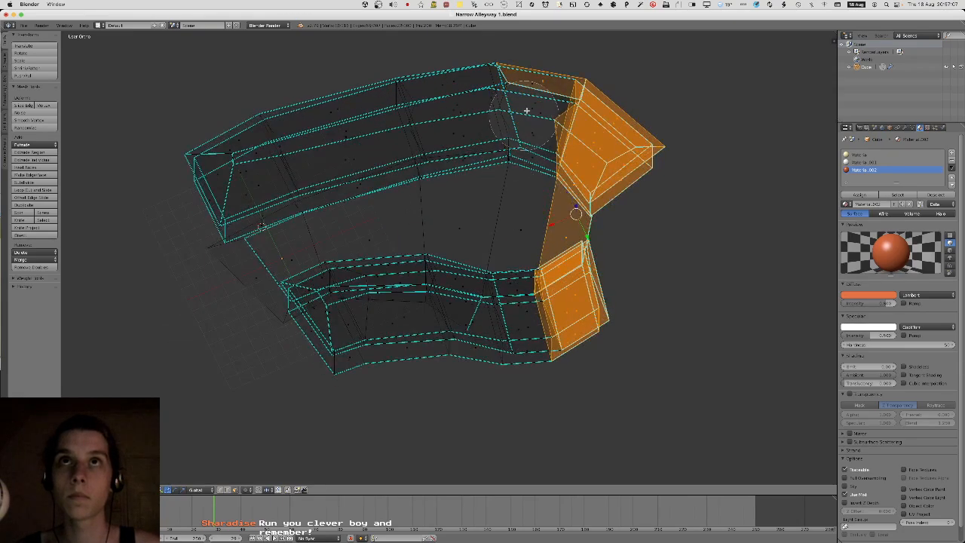
pyautogui.moveTo(533, 88); pyautogui.dragTo(522, 185, button='middle')
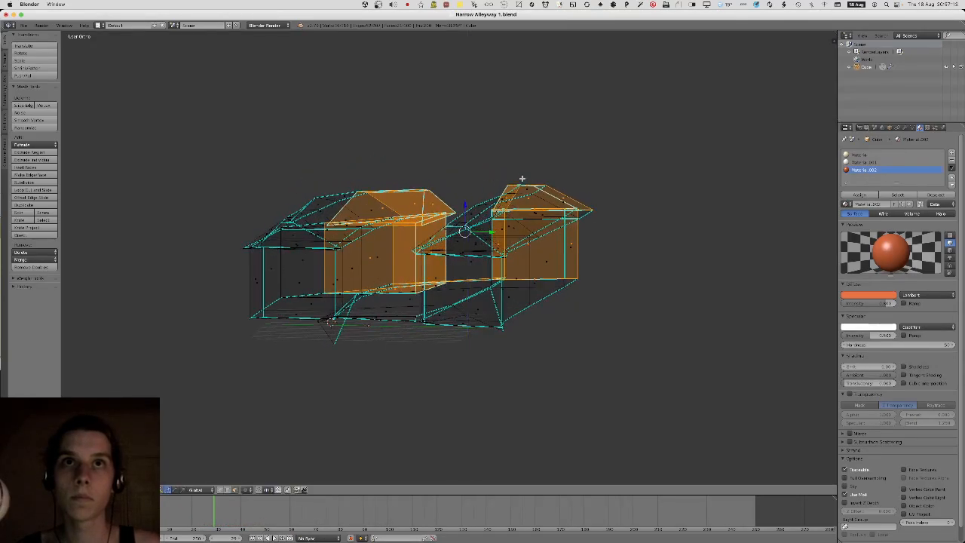
pyautogui.moveTo(512, 178); pyautogui.dragTo(482, 202, button='middle')
# Keep only the end faces of both house rows selected and raise the alley's upper end along Z.
pyautogui.moveTo(486, 320); pyautogui.dragTo(495, 324, button='middle')
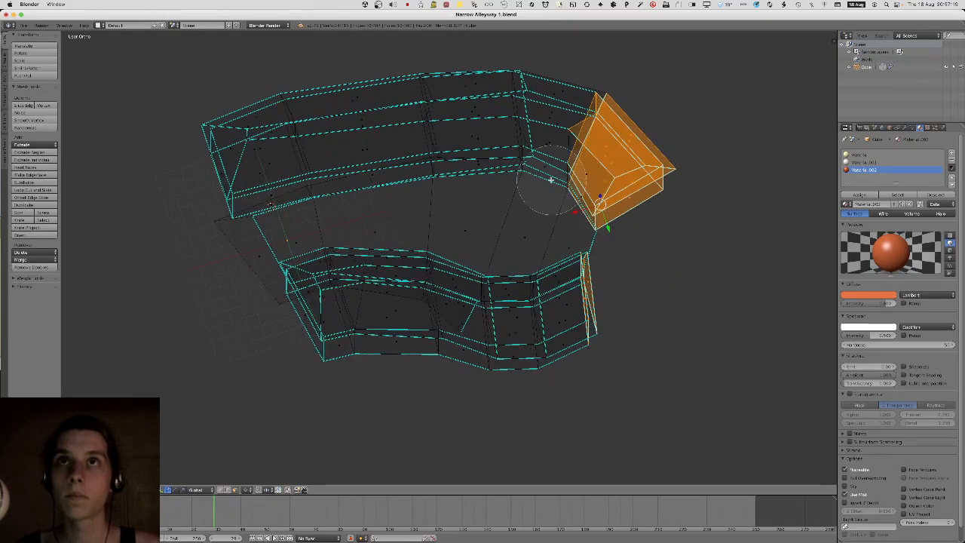
pyautogui.moveTo(587, 155); pyautogui.dragTo(538, 203, button='middle')
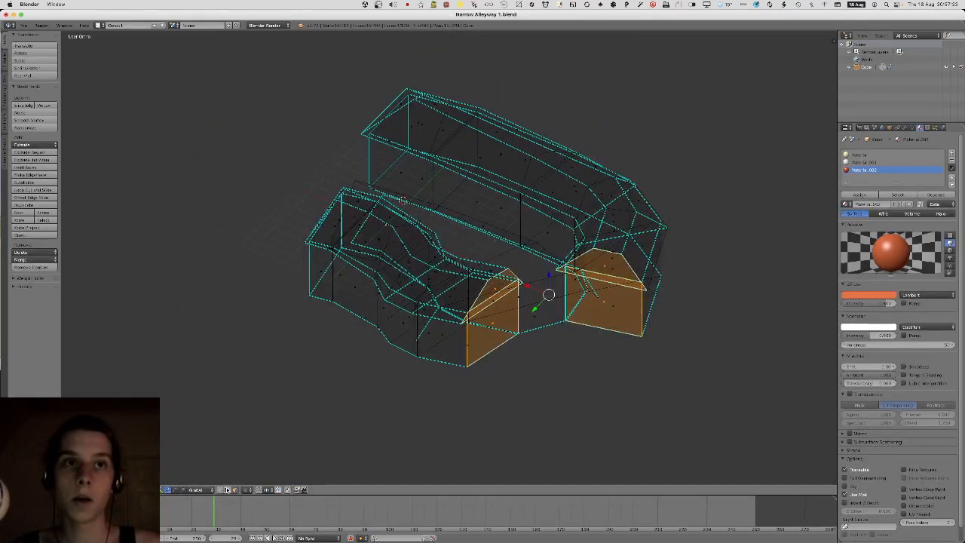
pyautogui.moveTo(546, 335); pyautogui.dragTo(593, 314, button='middle')
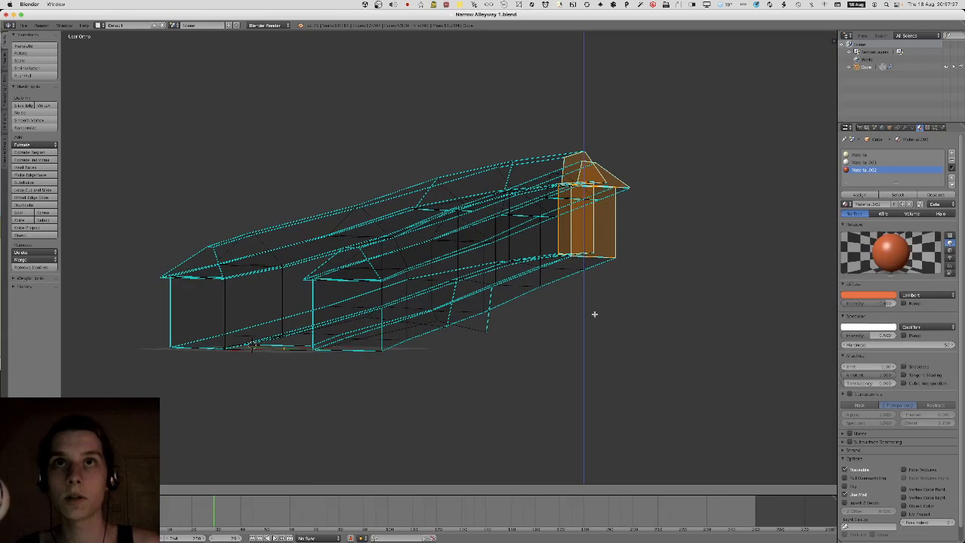
pyautogui.moveTo(529, 316); pyautogui.dragTo(552, 329, button='middle')
# Leave Edit Mode with nothing selected, save the alleyway file, and return to a solid-shaded perspective view.
pyautogui.press('a')
pyautogui.press('Tab')
pyautogui.hotkey('ctrl', 's')
pyautogui.press('z')
pyautogui.press('KP_5')
pyautogui.moveTo(374, 247); pyautogui.dragTo(427, 258, button='middle')
pyautogui.moveTo(130, 39); pyautogui.dragTo(138, 25, button='middle')
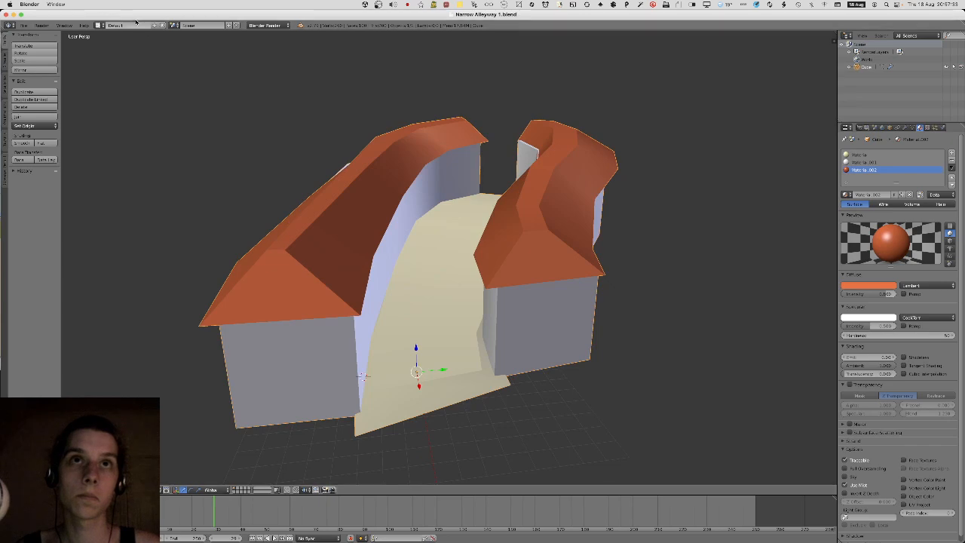
# Back in Edit Mode, clear the sharp marking from the slanted edges of the outer roof slope near the alley's upper end.
pyautogui.press('Tab')
pyautogui.press('Tab')
pyautogui.moveTo(362, 141); pyautogui.dragTo(267, 209, button='middle')
pyautogui.press('Tab')
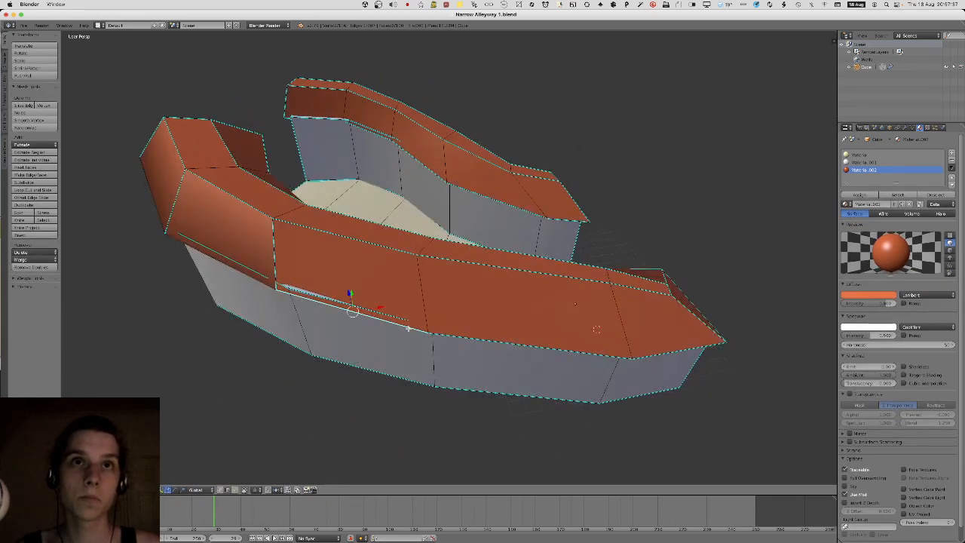
pyautogui.press('Tab')
pyautogui.press('Tab')
pyautogui.rightClick(274, 232)
pyautogui.hotkey('ctrl', 'e')
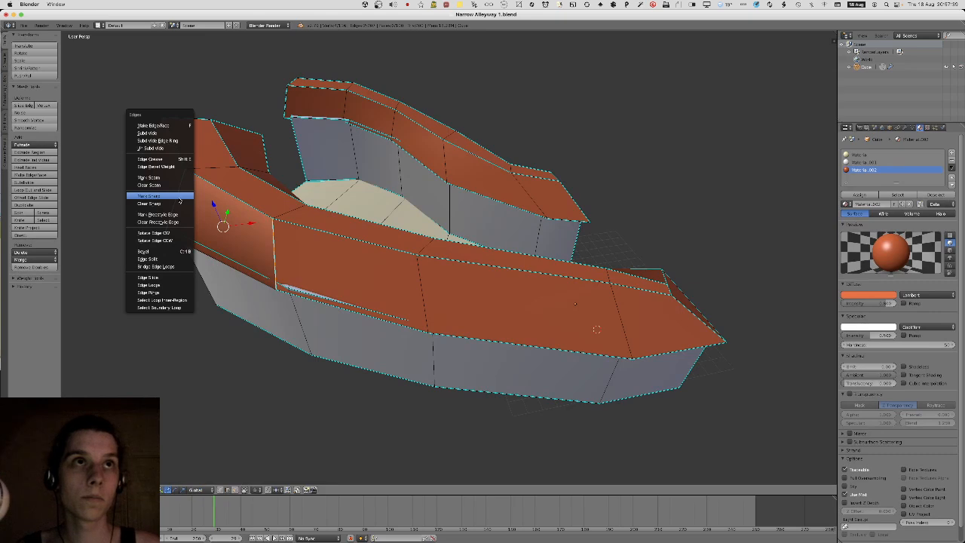
pyautogui.click(179, 195)
pyautogui.moveTo(180, 196); pyautogui.dragTo(385, 246, button='middle')
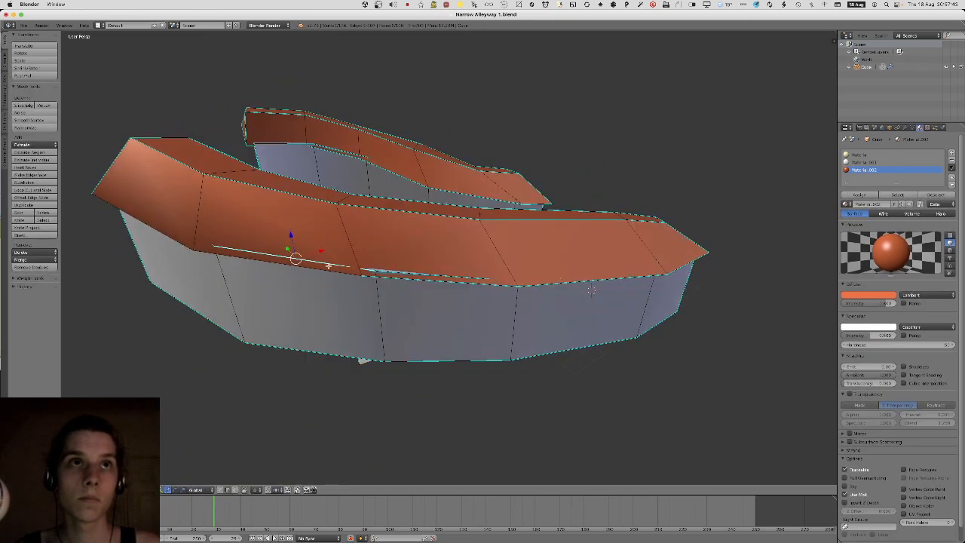
# Mark the outer roof's eave edges near the upper end as sharp and shift the adjoining eave edge outward horizontally over the wall.
pyautogui.rightClick(192, 228)
pyautogui.hotkey('ctrl', 'e')
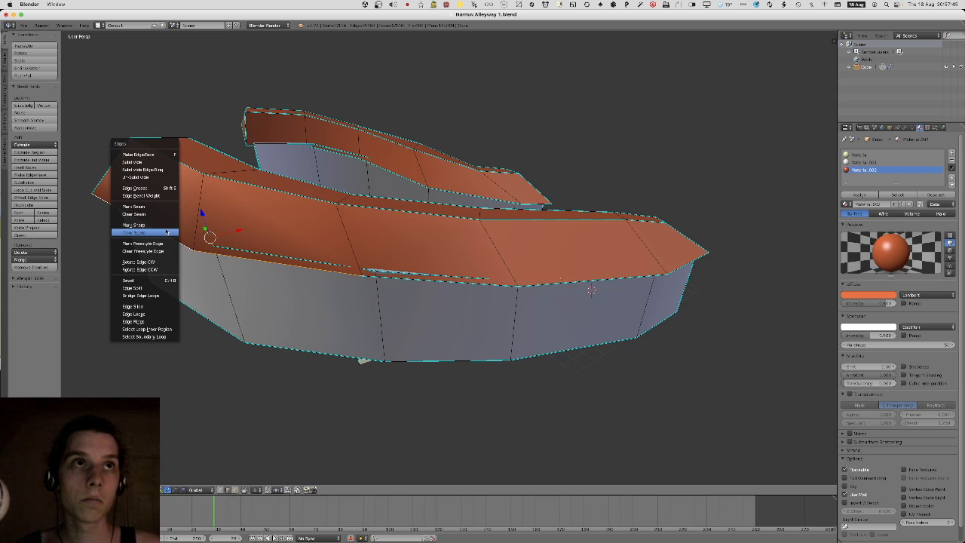
pyautogui.click(166, 224)
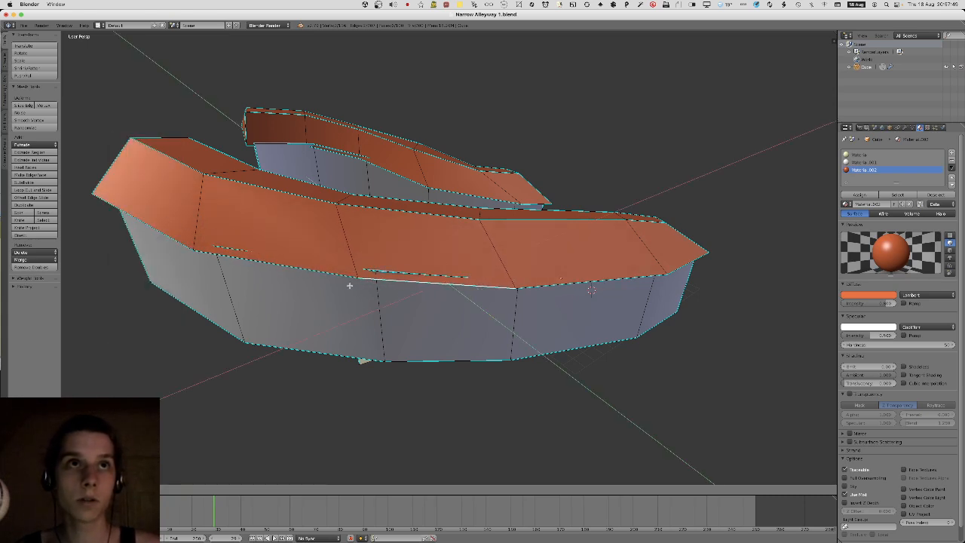
pyautogui.moveTo(349, 285); pyautogui.dragTo(351, 294, button='middle')
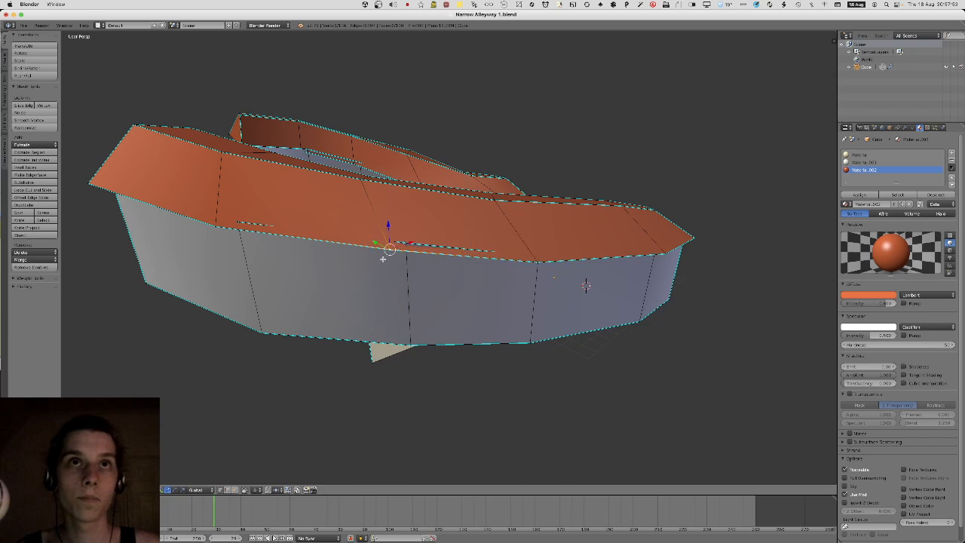
# Examine the inner roof eaves near the alley's upper end where they meet the tops of the walls.
pyautogui.moveTo(382, 259); pyautogui.dragTo(393, 257, button='middle')
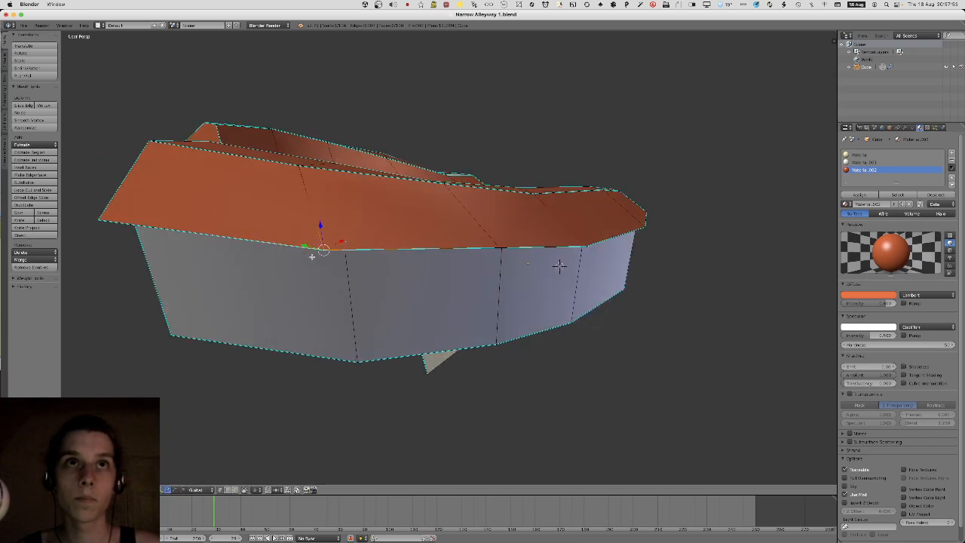
pyautogui.press('Tab')
pyautogui.moveTo(558, 266); pyautogui.dragTo(224, 230, button='middle')
pyautogui.press('Tab')
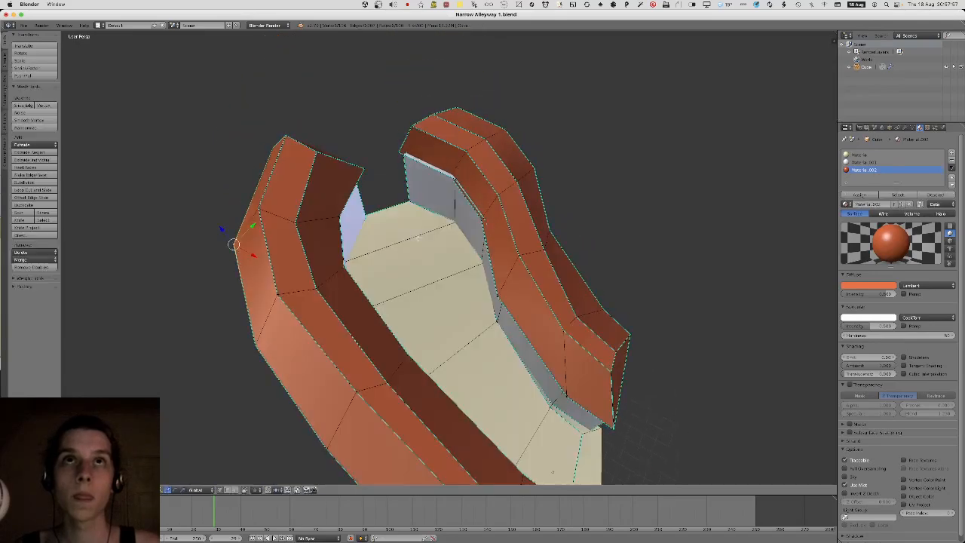
pyautogui.press('KP_Decimal')
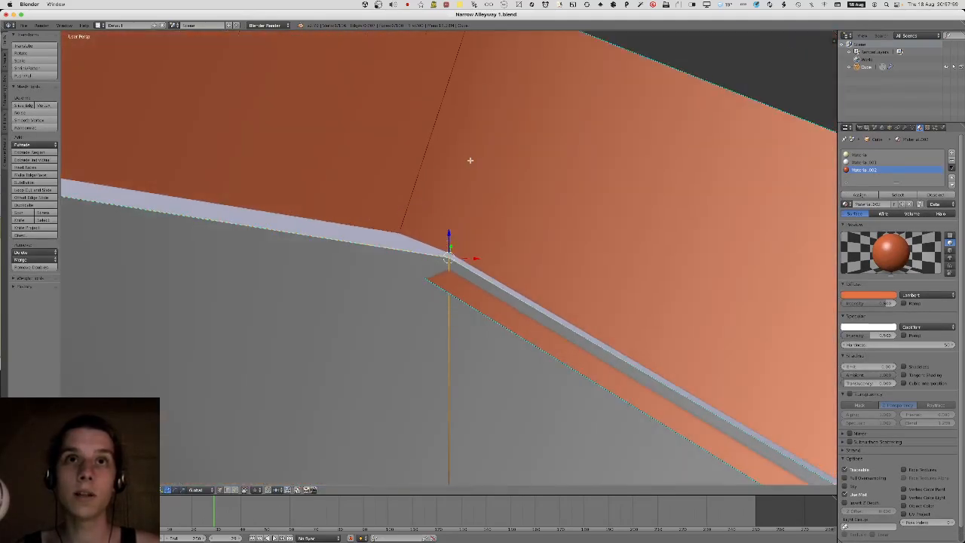
pyautogui.scroll(-8, 411, 274)
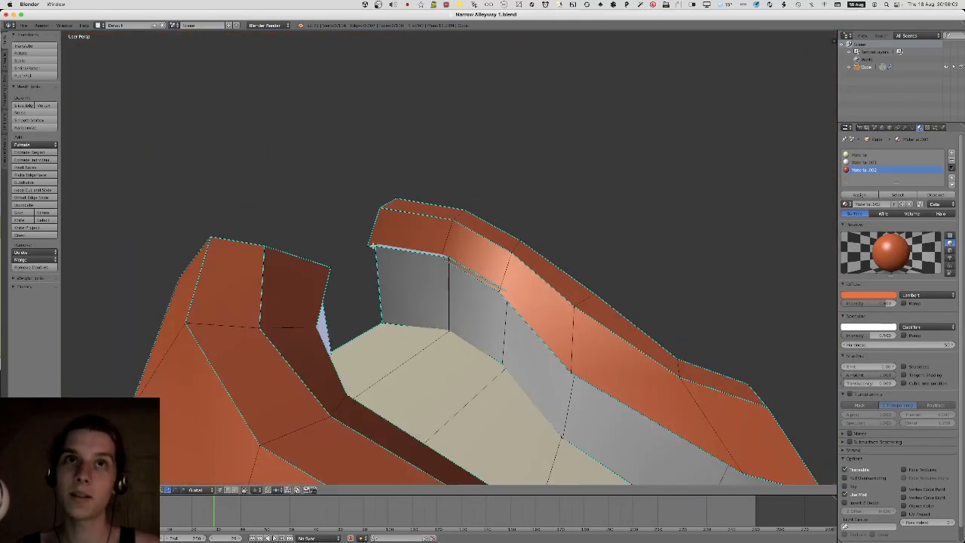
pyautogui.moveTo(410, 274); pyautogui.dragTo(422, 249, button='middle')
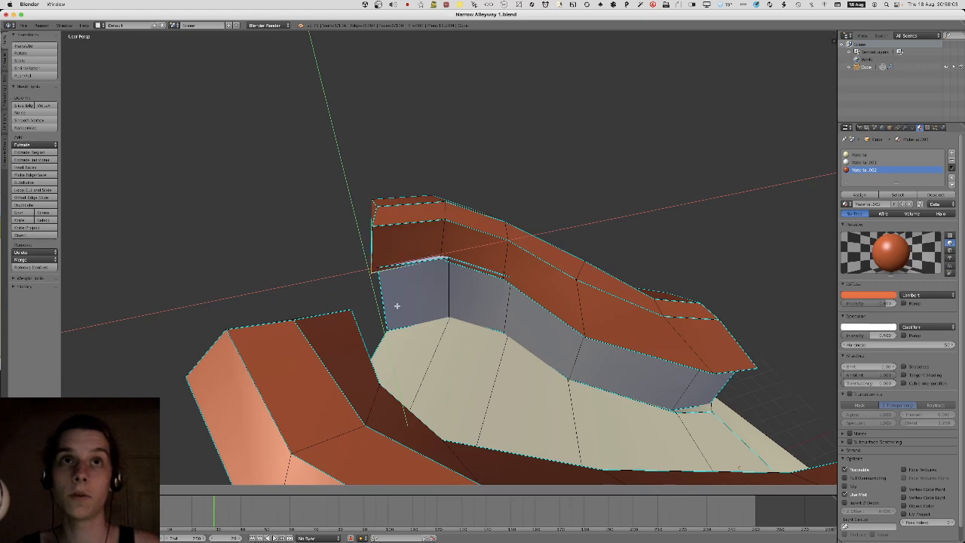
pyautogui.moveTo(406, 322); pyautogui.dragTo(403, 301, button='middle')
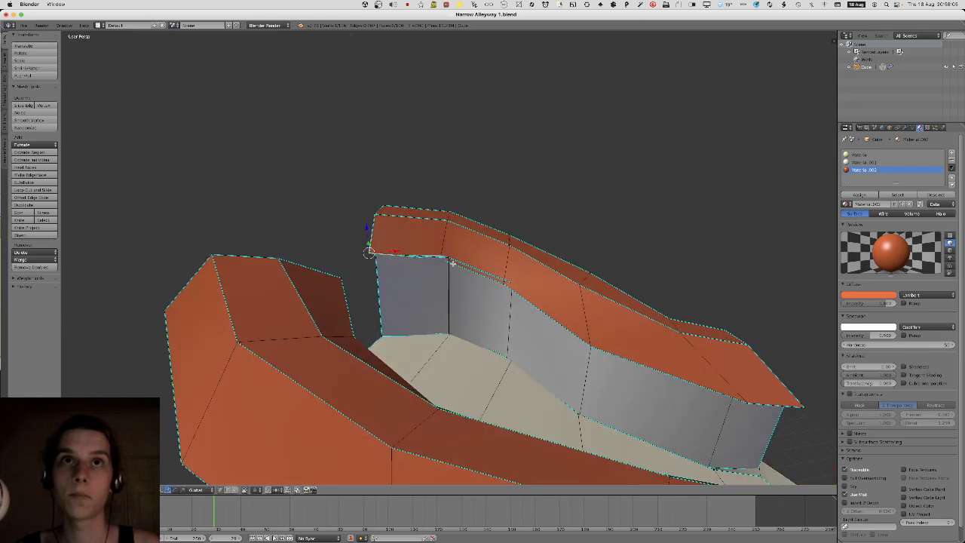
pyautogui.scroll(10, 453, 261)
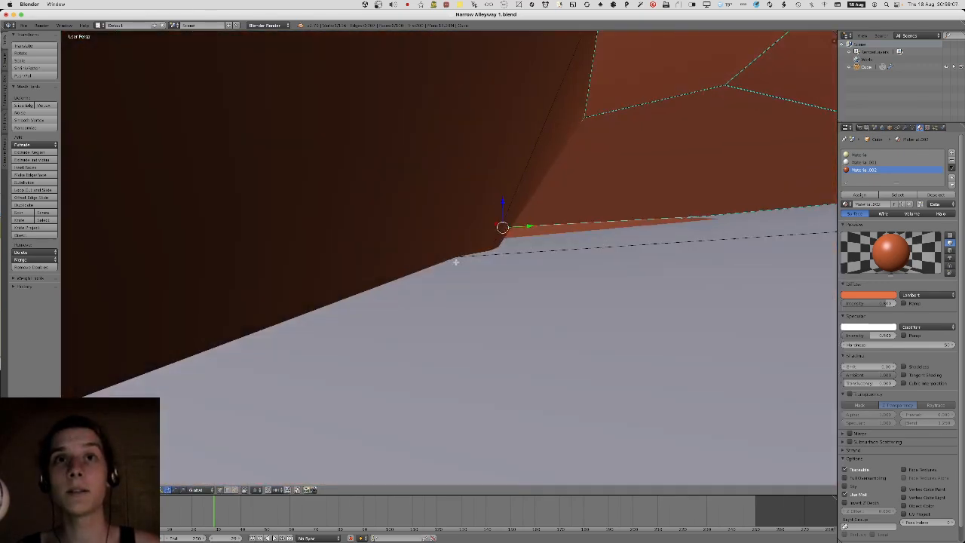
pyautogui.moveTo(455, 262); pyautogui.dragTo(537, 233, button='middle')
pyautogui.scroll(-5, 556, 244)
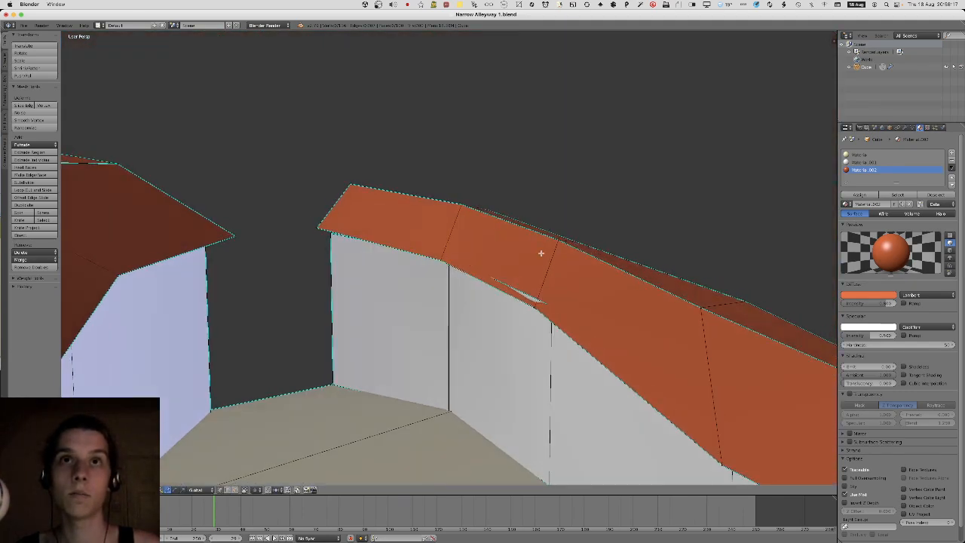
pyautogui.moveTo(539, 309); pyautogui.dragTo(456, 270, button='middle')
# Leave Edit Mode with the whole alleyway in view and save the Blender file.
pyautogui.press('Tab')
pyautogui.scroll(-8, 497, 268)
pyautogui.scroll(2, 473, 268)
pyautogui.hotkey('ctrl', 's')
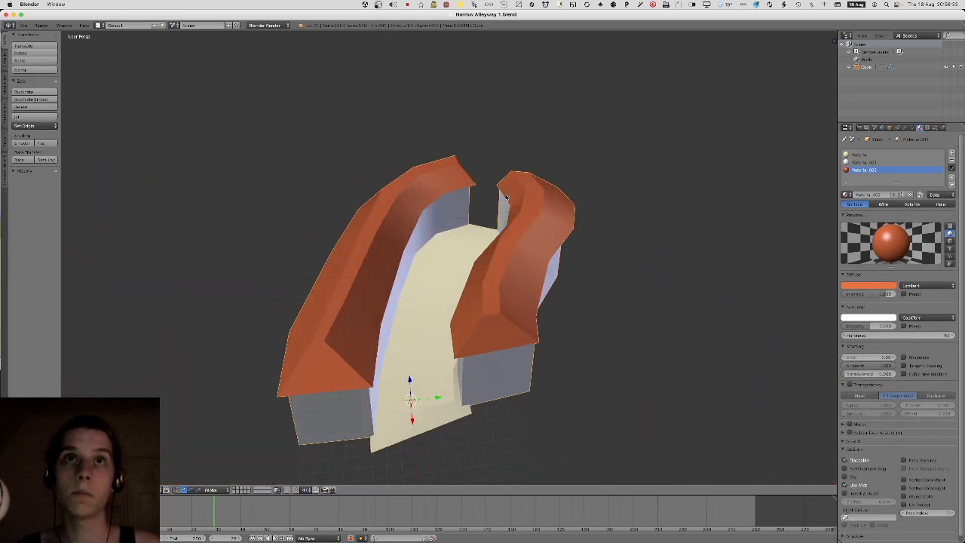
# Export the narrow alleyway model in FBX format.
pyautogui.click(25, 25)
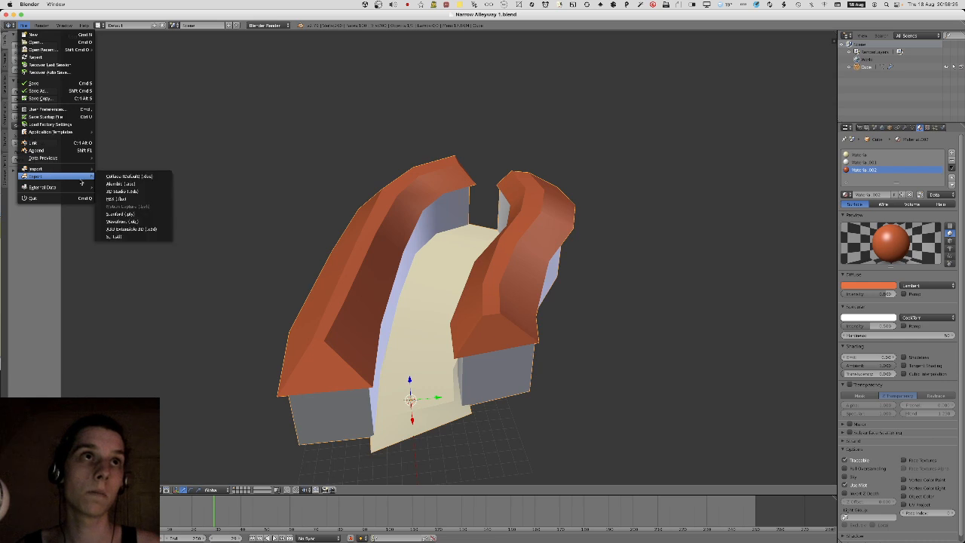
pyautogui.click(111, 199)
pyautogui.press('Return')
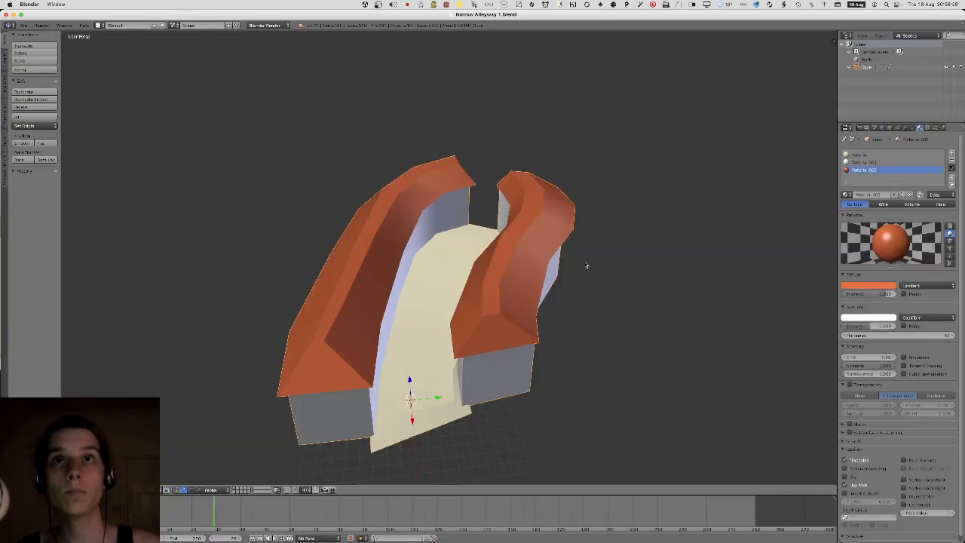
# Switch to Unity and inspect the reimported alleyway from the fountain square and from above.
pyautogui.press('super+Tab')
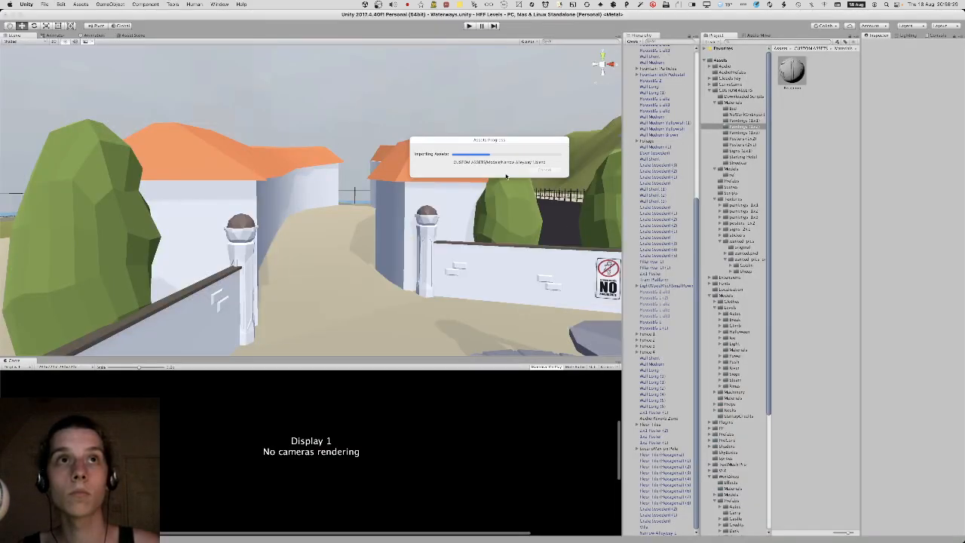
pyautogui.press('w')
pyautogui.moveTo(495, 183); pyautogui.dragTo(528, 185, button='right')
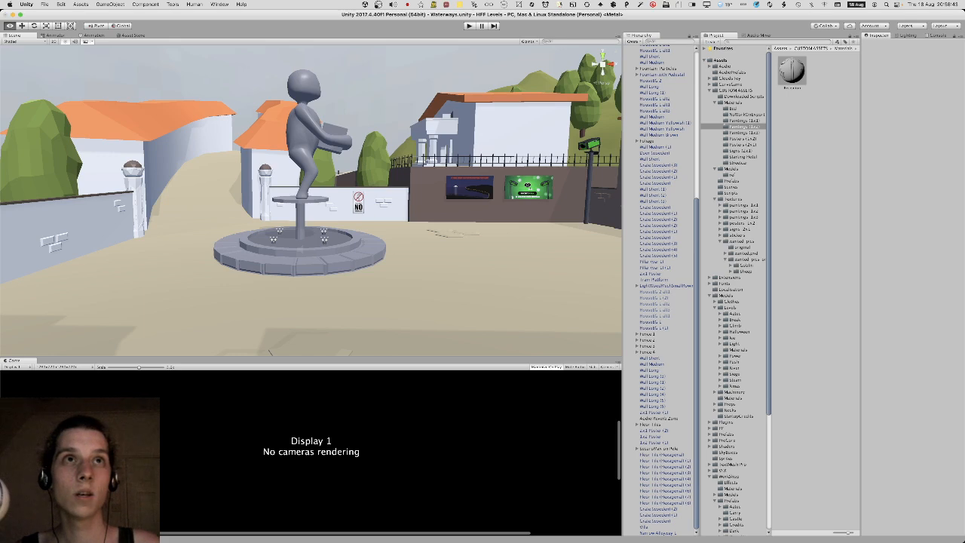
pyautogui.moveTo(527, 186); pyautogui.dragTo(195, 263, button='right')
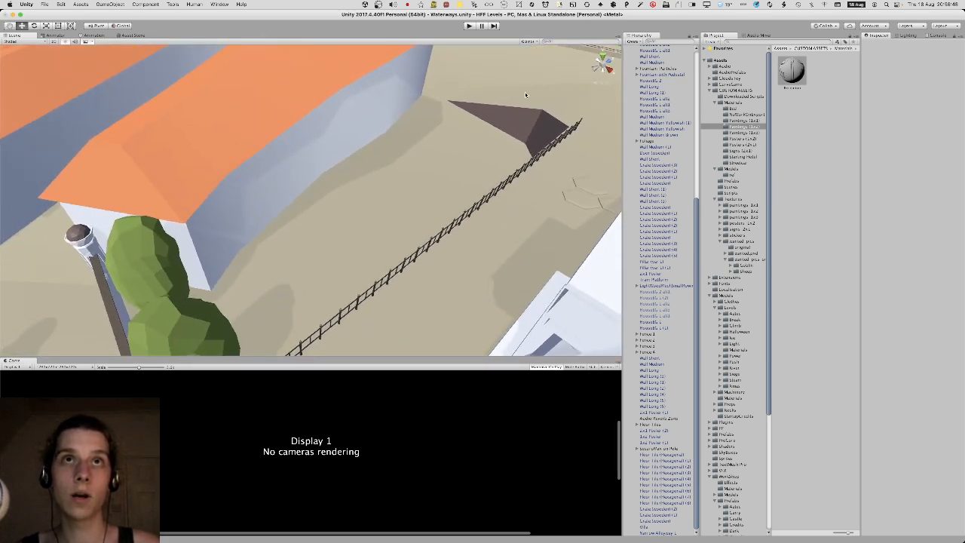
pyautogui.moveTo(220, 176); pyautogui.dragTo(300, 107, button='right')
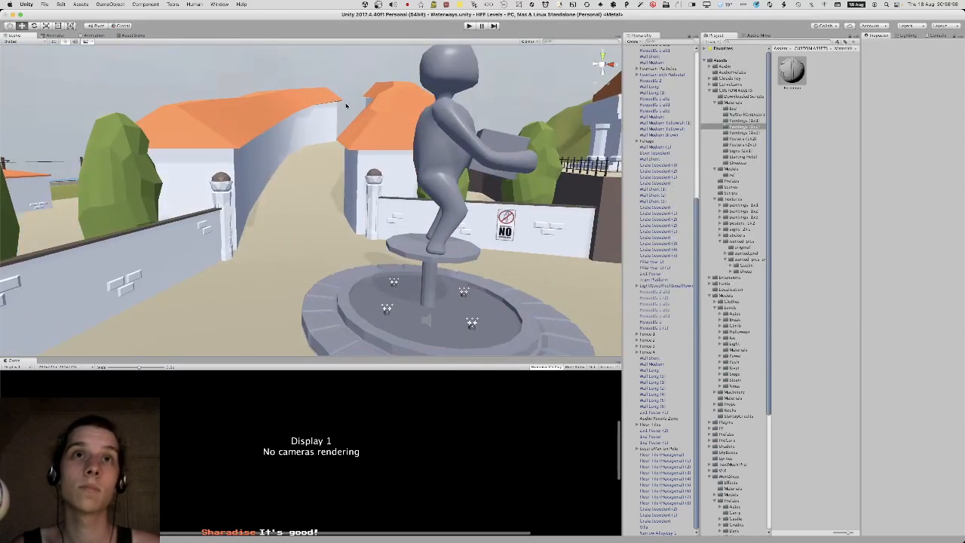
# Start Play mode for the Waterways level and walk the character from the bed out to the balcony.
pyautogui.press('super+p')
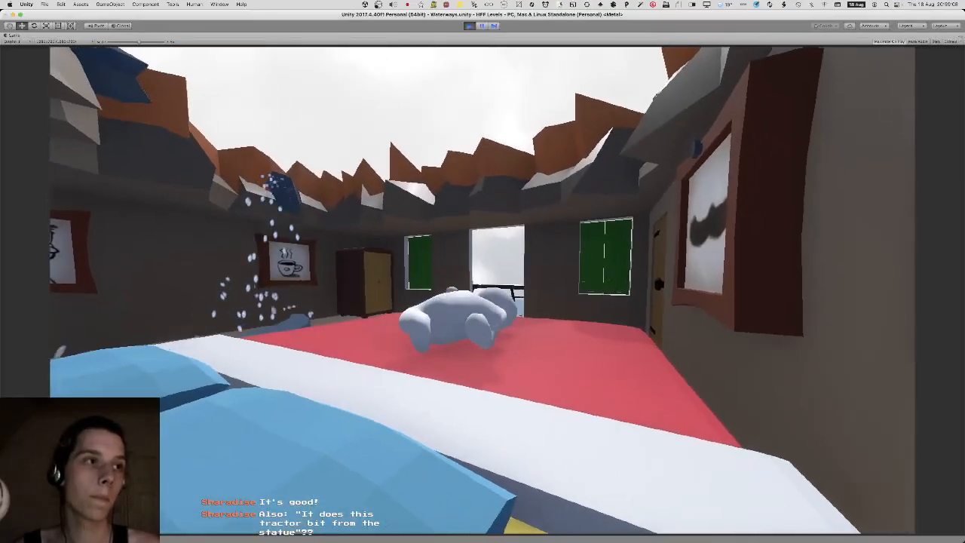
pyautogui.press('w')
pyautogui.press('space')
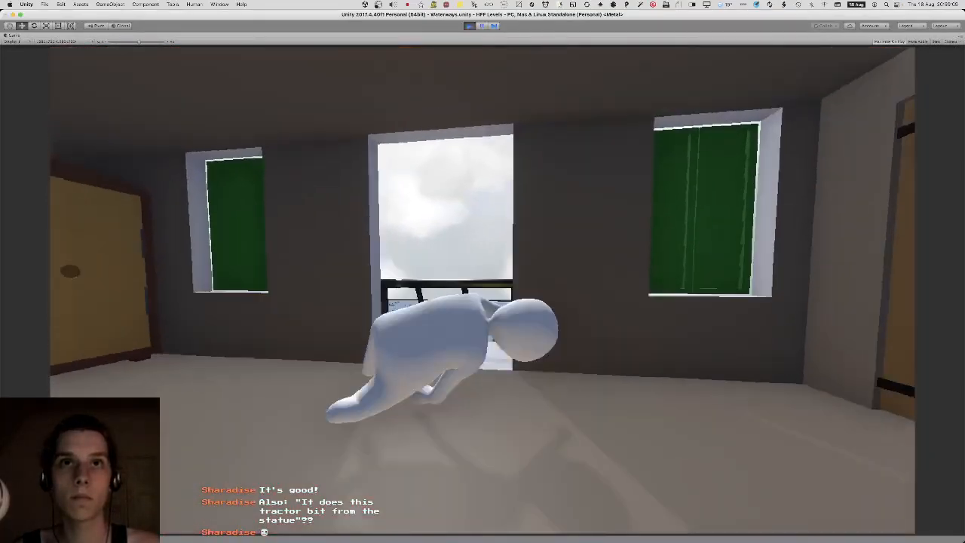
pyautogui.press('w')
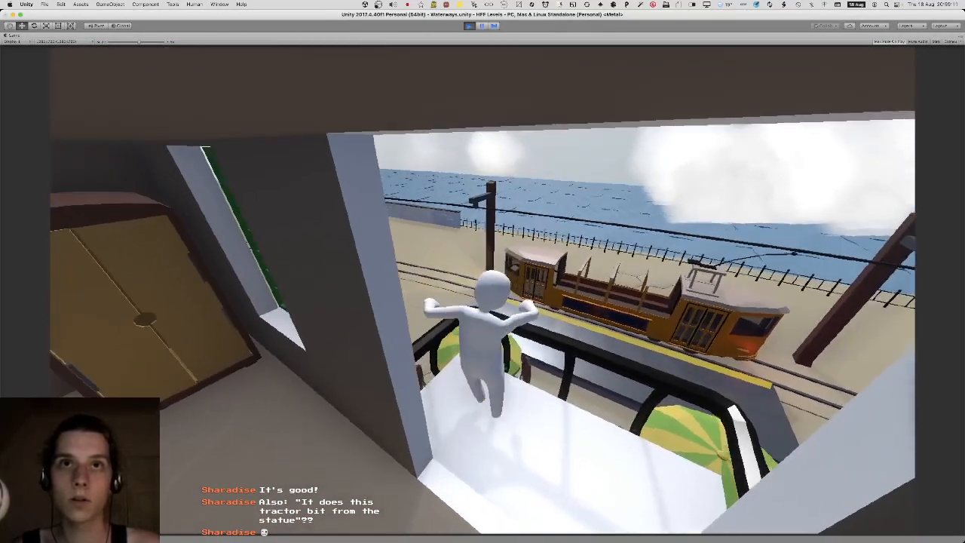
pyautogui.press('s')
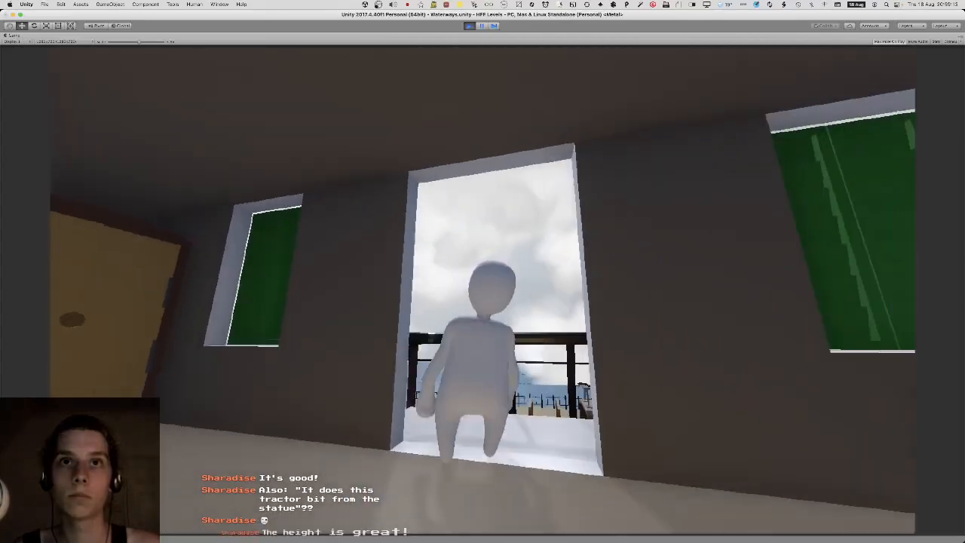
pyautogui.press('w')
# Climb the character over the ledges between the houses and drop down into the fountain square.
pyautogui.press('w')
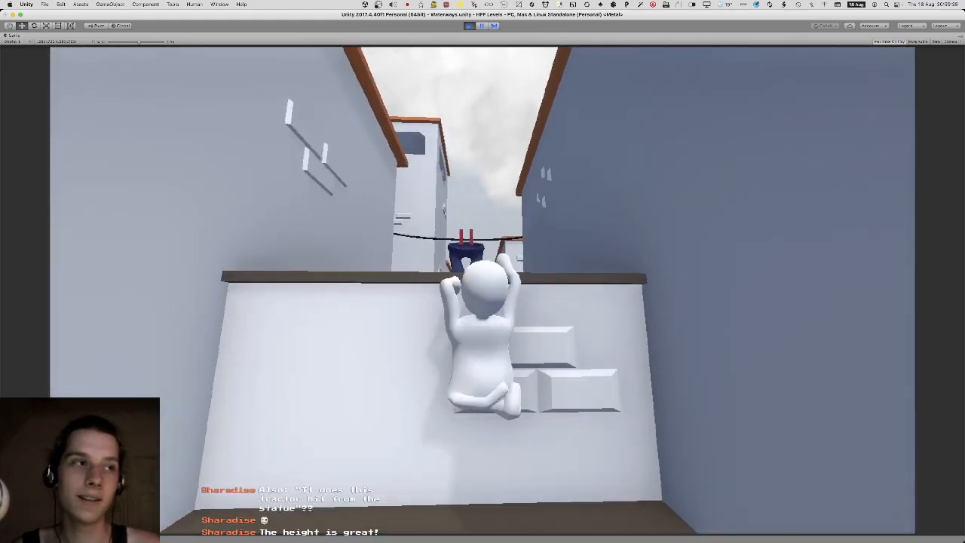
pyautogui.press('w')
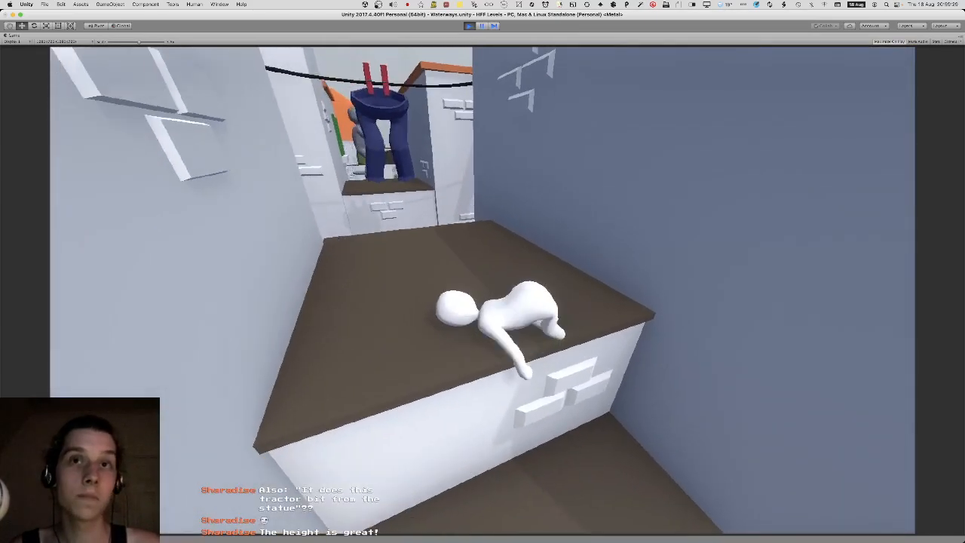
pyautogui.press('w')
pyautogui.press('space')
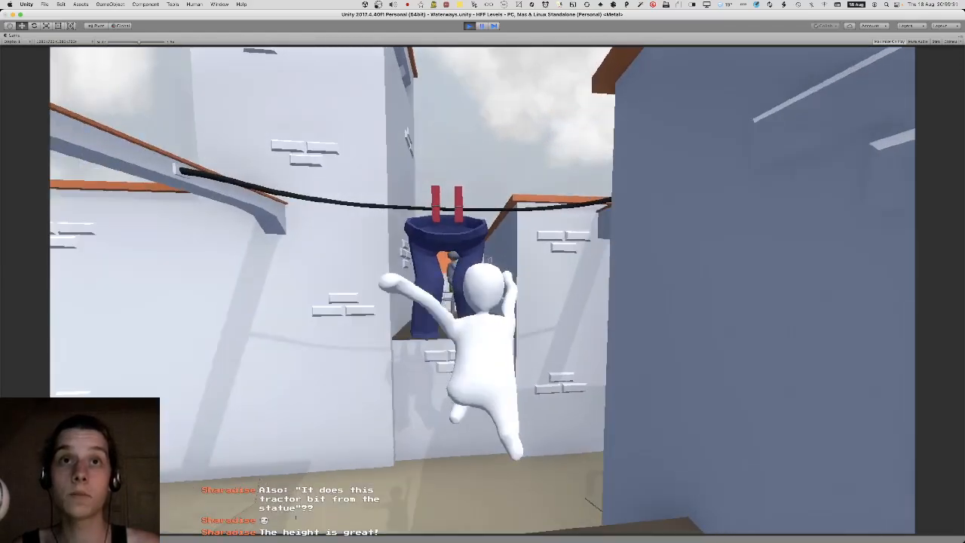
pyautogui.press('w')
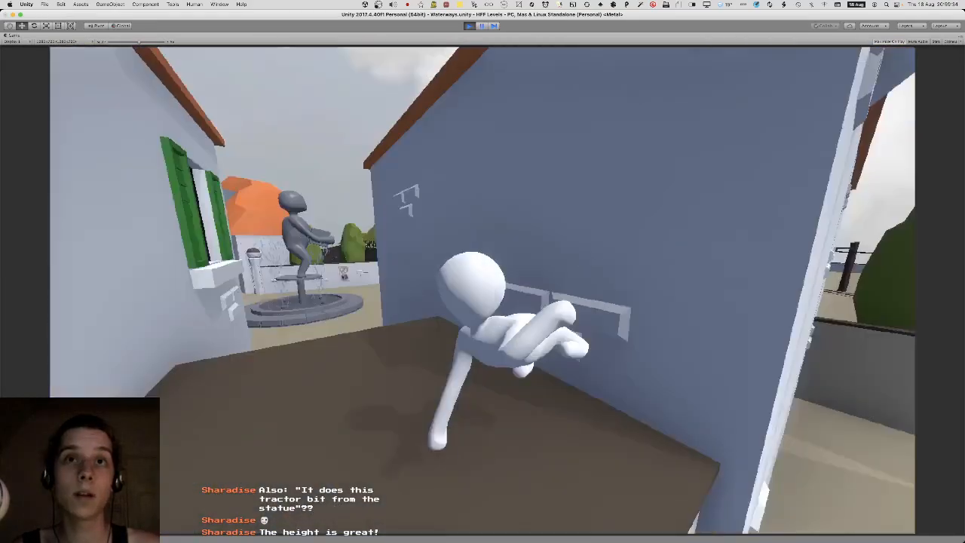
pyautogui.press('w')
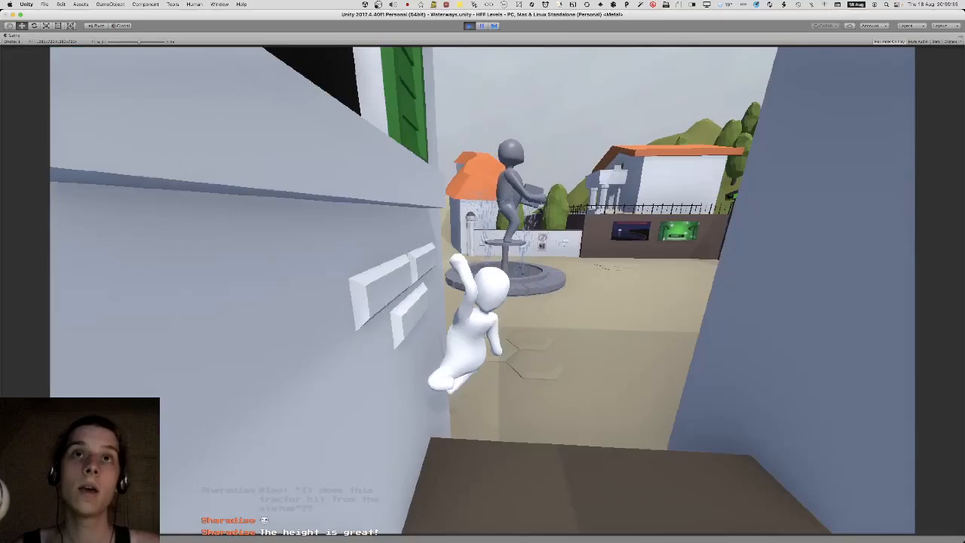
pyautogui.press('w')
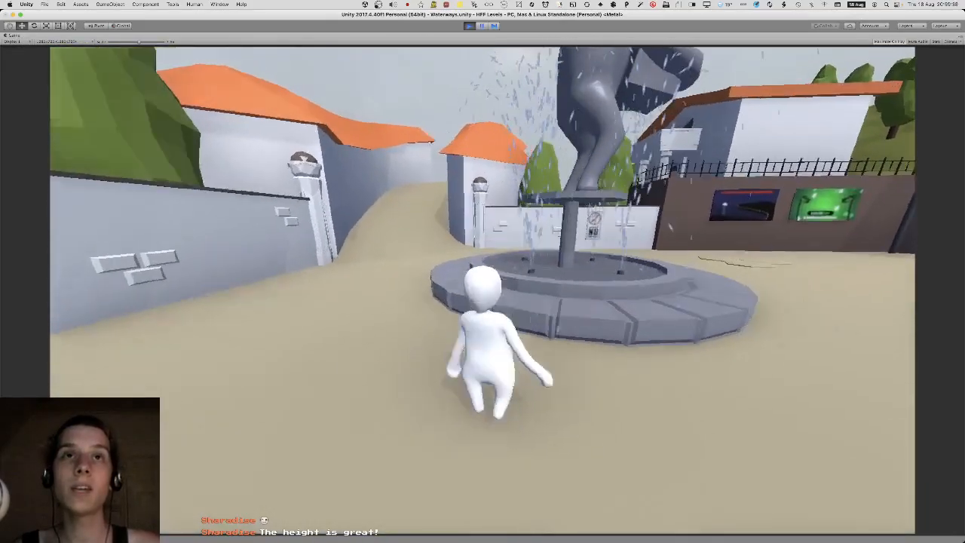
# Run the character past the gate pillars and up the steep alleyway to test its slope and upper end.
pyautogui.press('w')
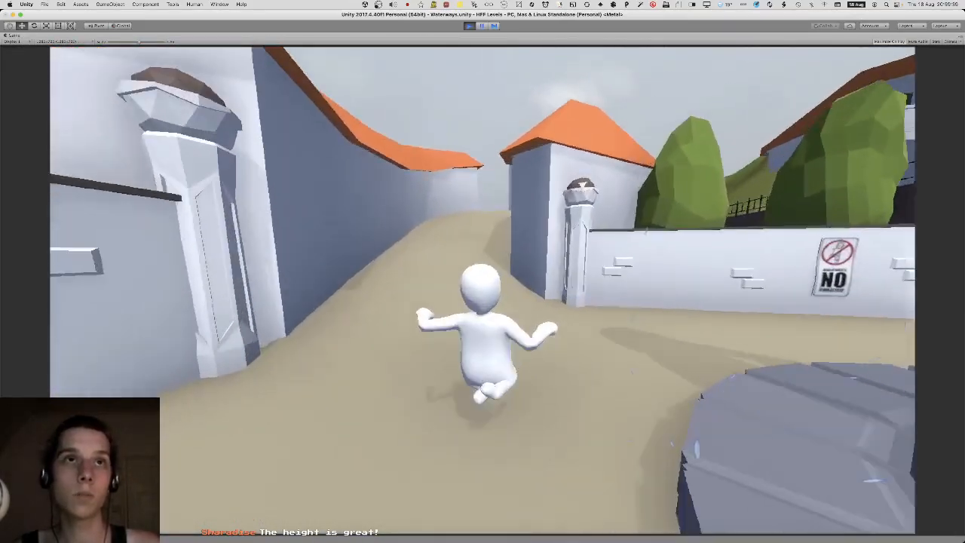
pyautogui.press('w')
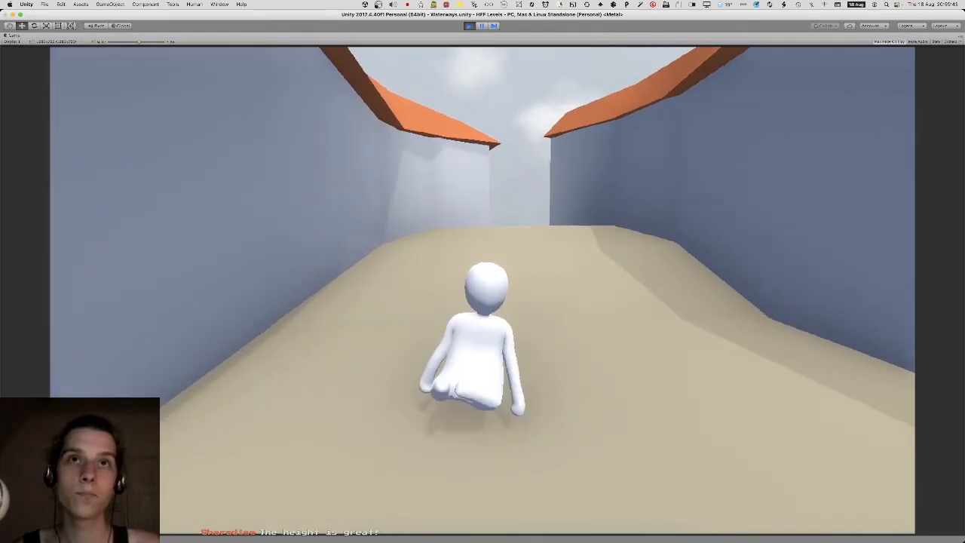
pyautogui.press('w')
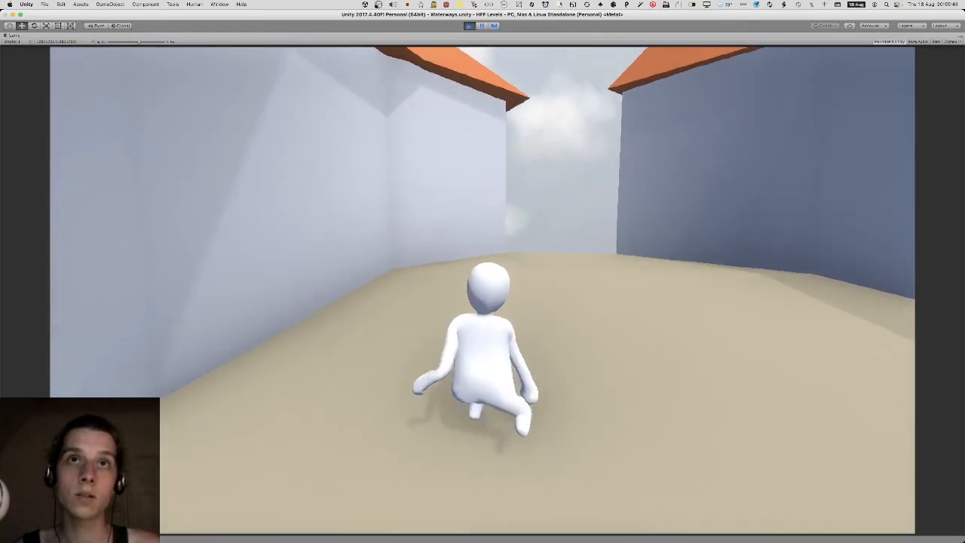
pyautogui.press('w')
pyautogui.press('w')
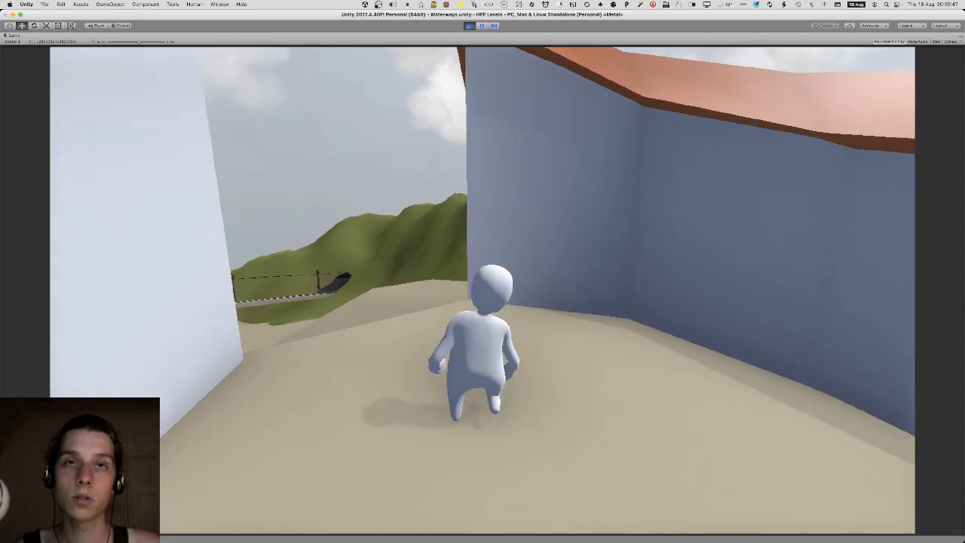
pyautogui.press('w')
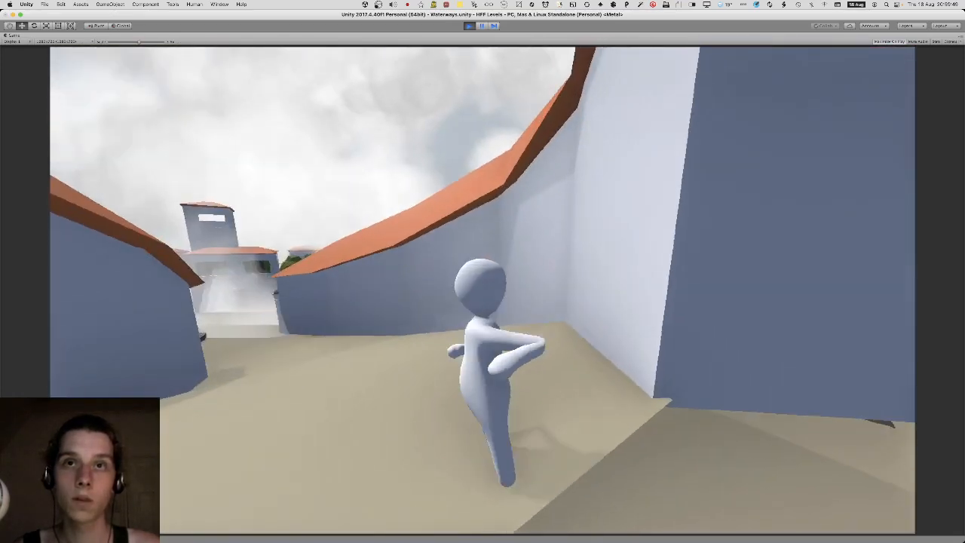
# Run the character back down the alleyway and around the fountain to check the view over the square.
pyautogui.press('w')
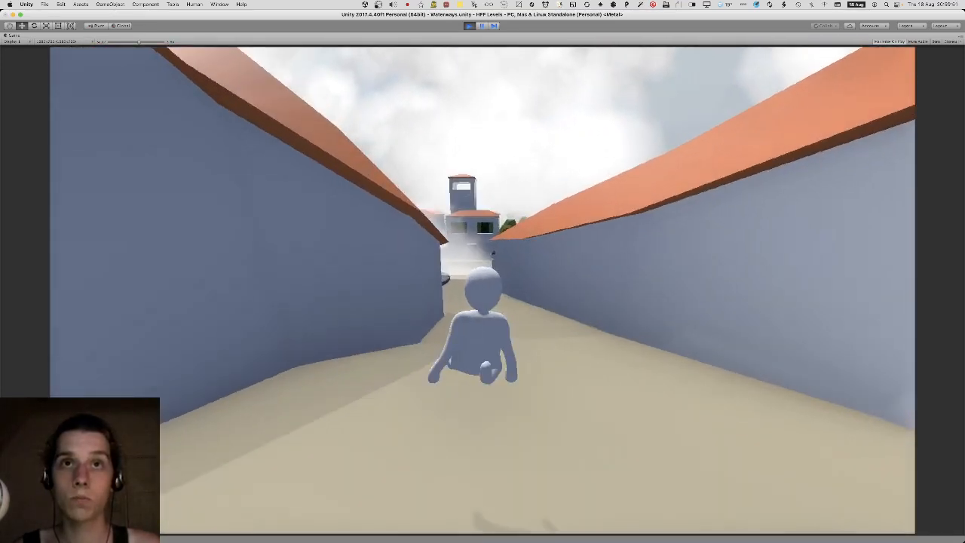
pyautogui.press('w')
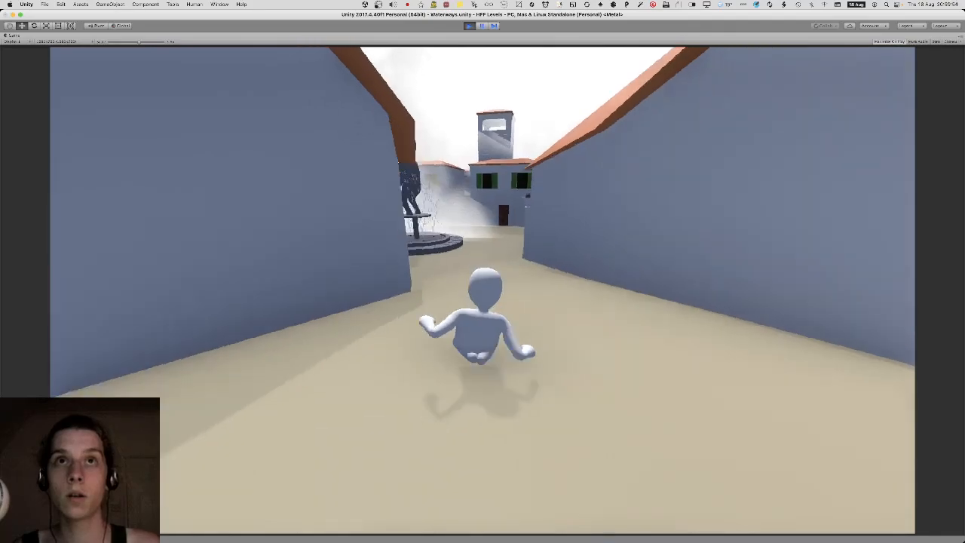
pyautogui.press('w')
pyautogui.press('space')
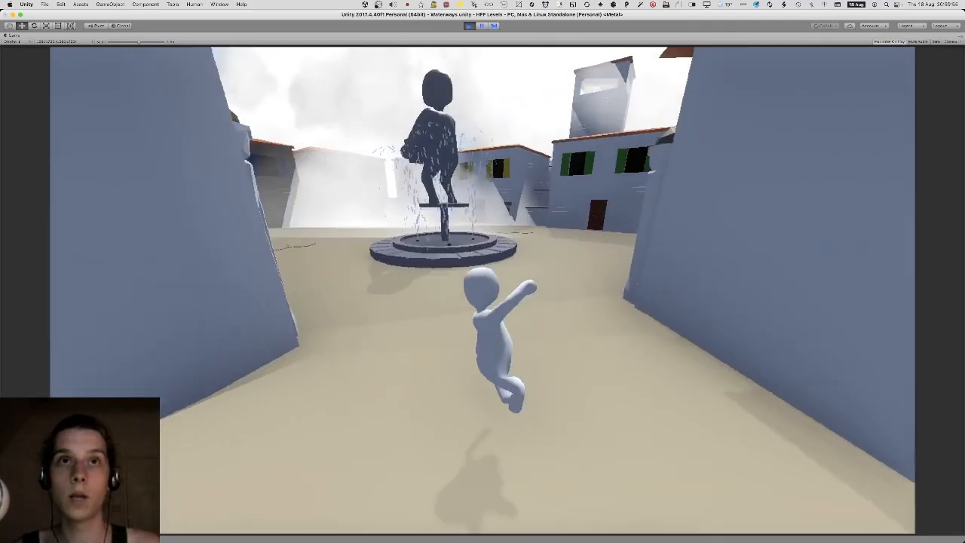
pyautogui.press('w')
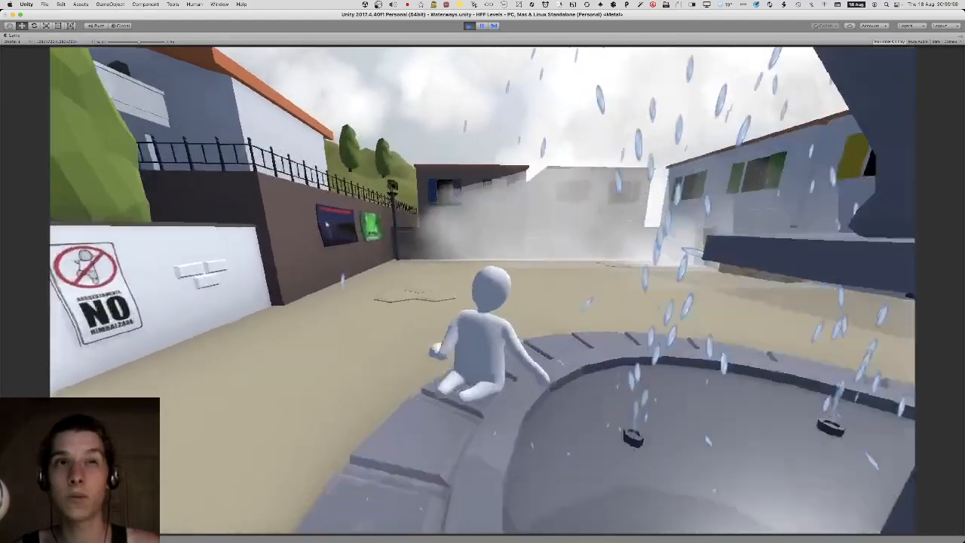
pyautogui.press('w')
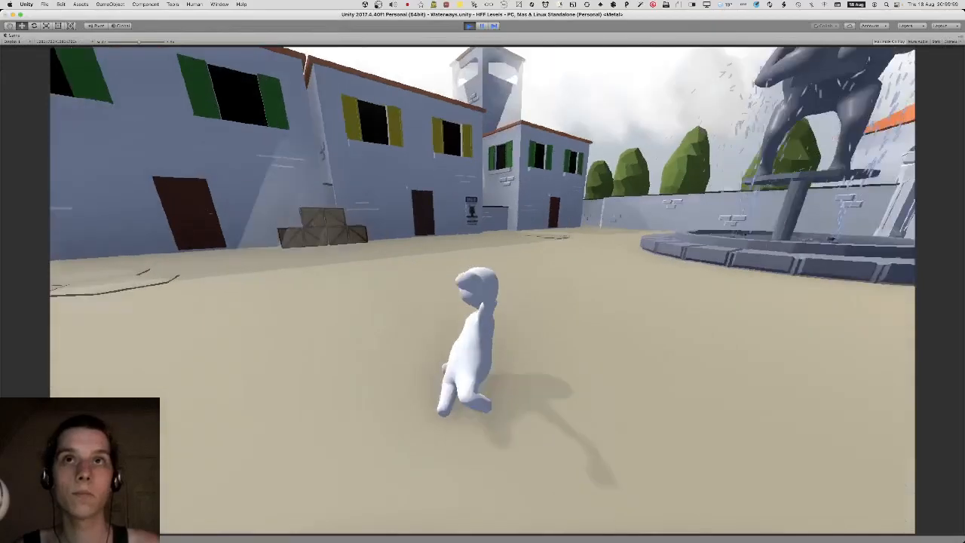
# Run the character over the fountain rim to the alleyway entrance and on along the square's boundary wall.
pyautogui.press('space')
pyautogui.press('w')
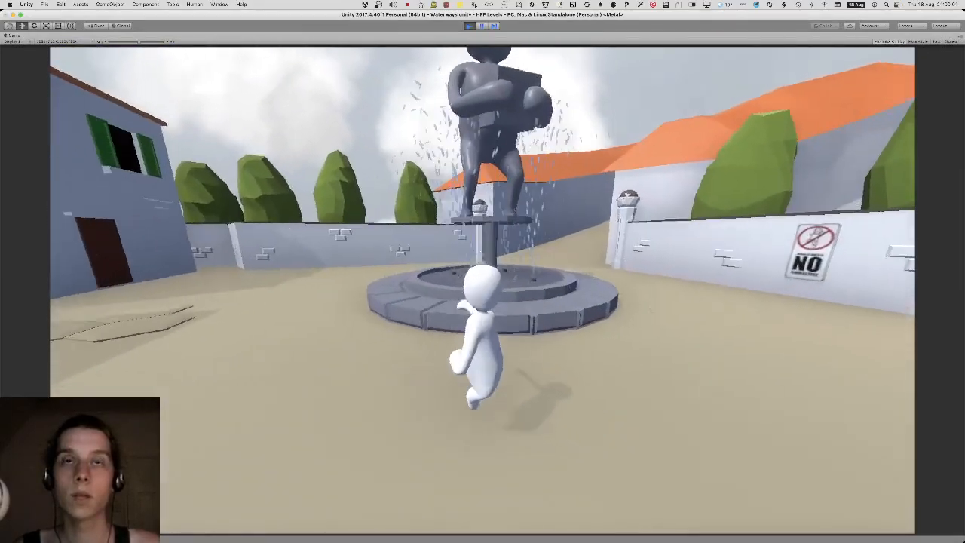
pyautogui.press('w')
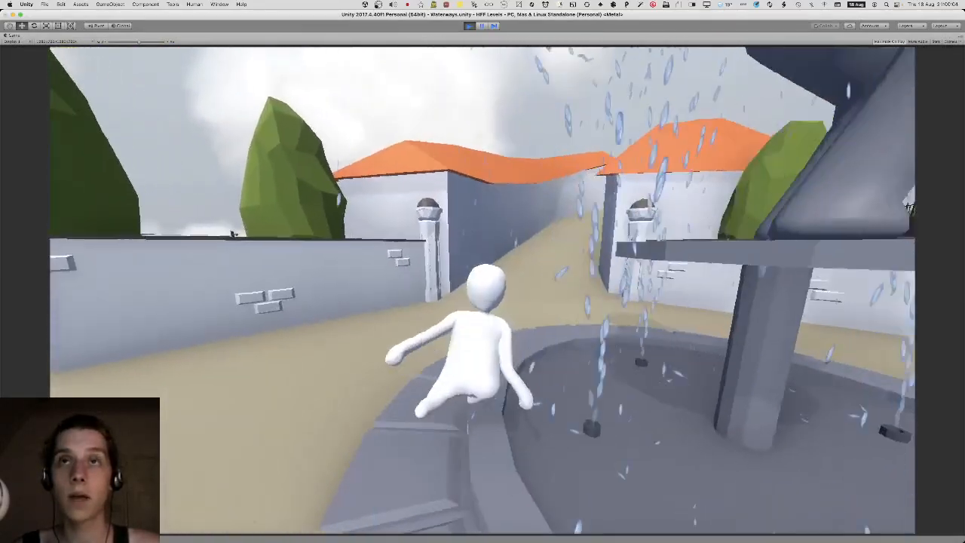
pyautogui.press('w')
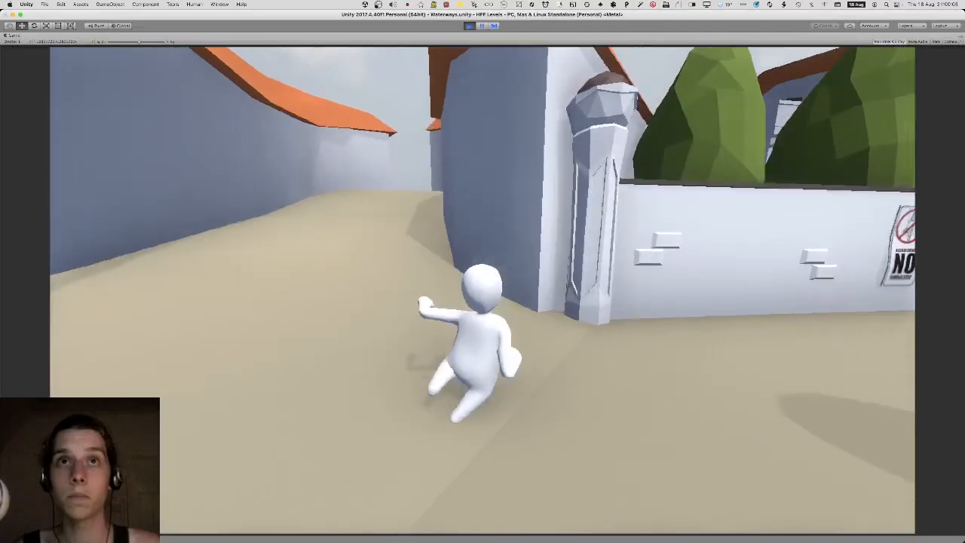
pyautogui.press('w')
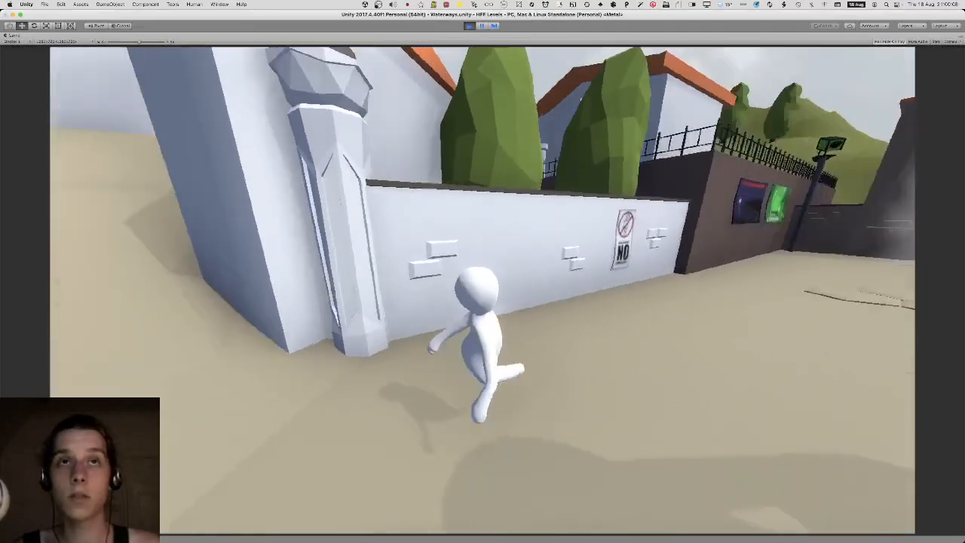
pyautogui.press('w')
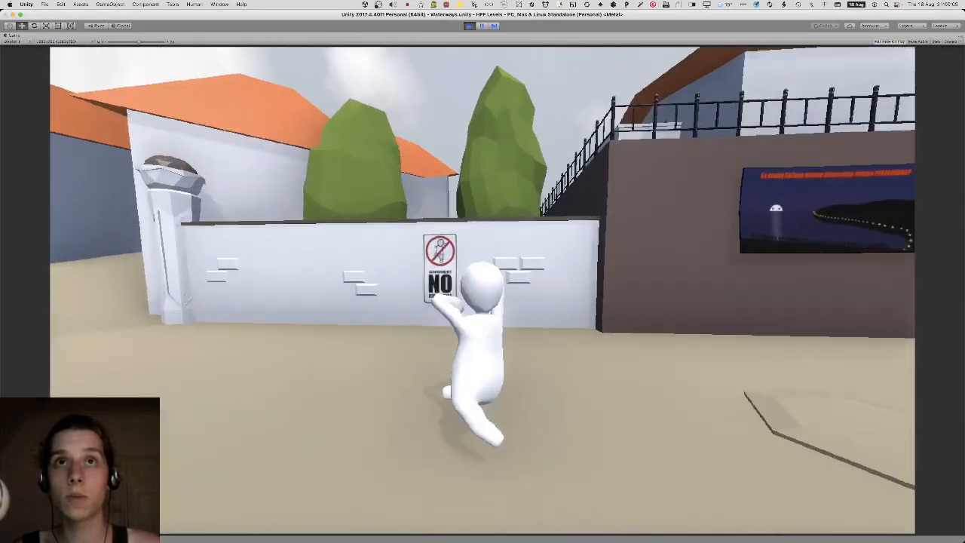
# Jump the character against the boundary wall beside the gate pillar and grab hold of the no-bouncing sign.
pyautogui.press('w')
pyautogui.press('space')
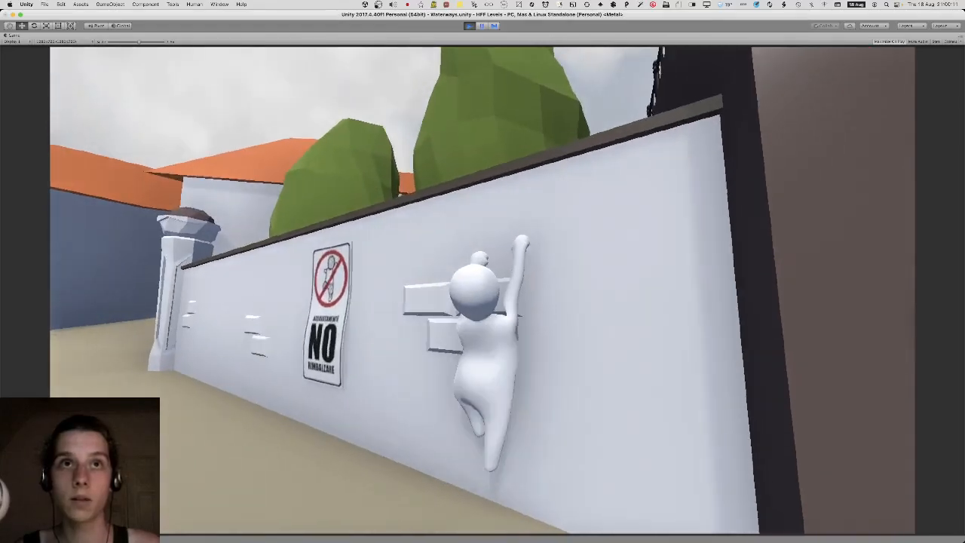
pyautogui.press('w')
pyautogui.press('space')
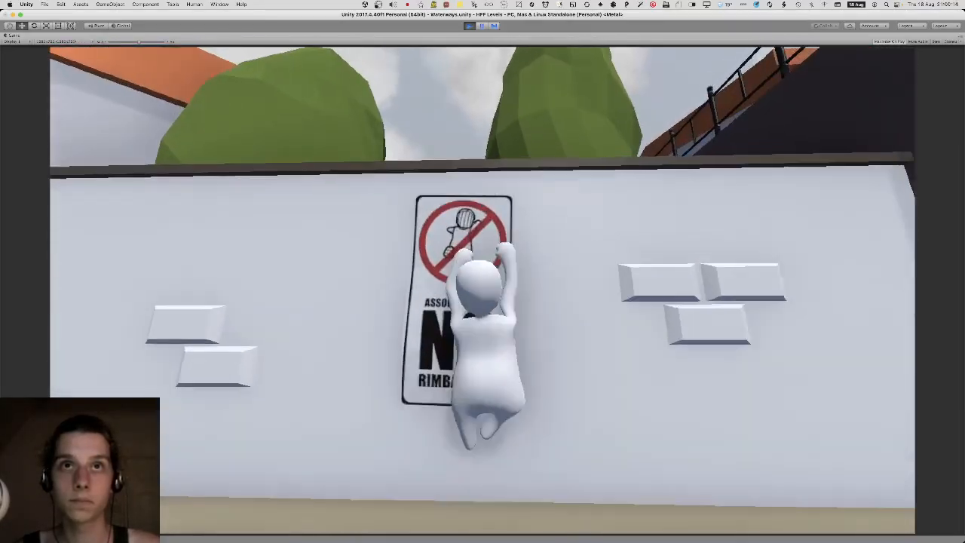
# Pull the no-bouncing sign off the wall, jump around the square with it and return to the alleyway entrance.
pyautogui.press('w')
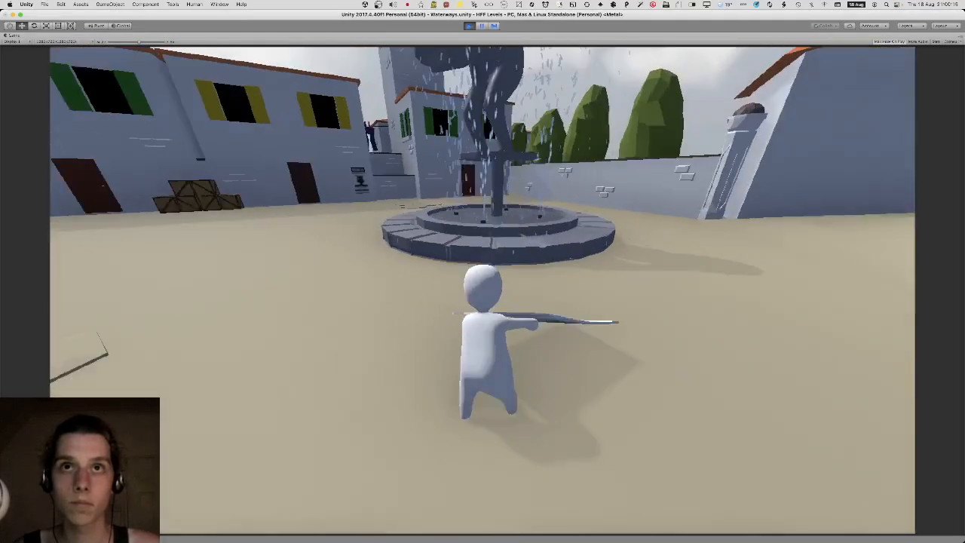
pyautogui.press('w')
pyautogui.press('space')
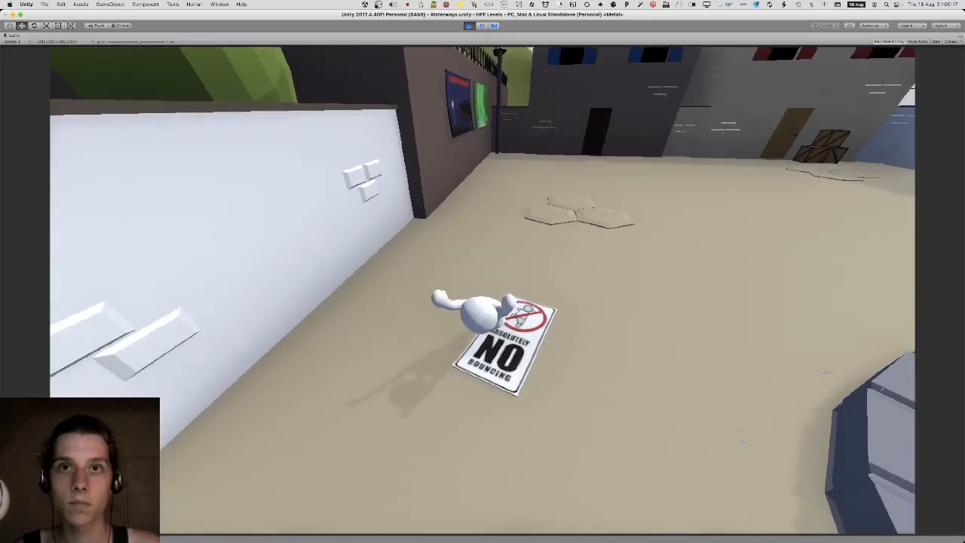
pyautogui.press('w')
pyautogui.press('space')
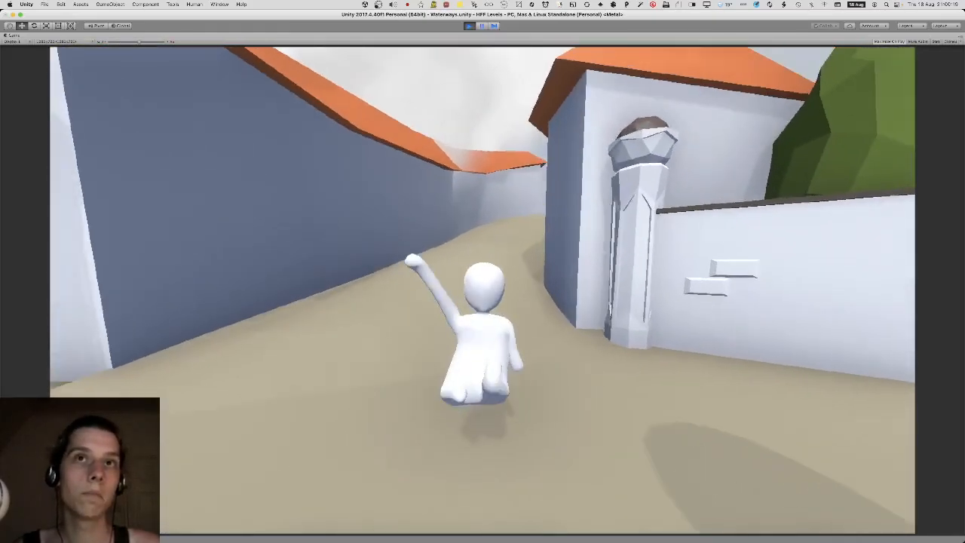
# Stop the play test, switch to Blender and isolate the alleyway's ground mesh by hiding the houses in Edit Mode.
pyautogui.press('super+p')
pyautogui.press('super+Tab')
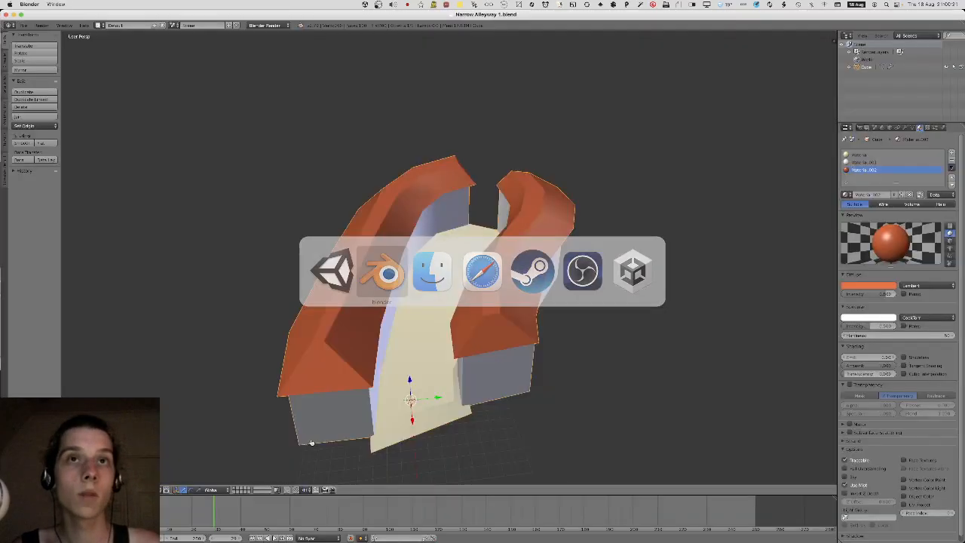
pyautogui.moveTo(532, 399); pyautogui.dragTo(453, 317, button='middle')
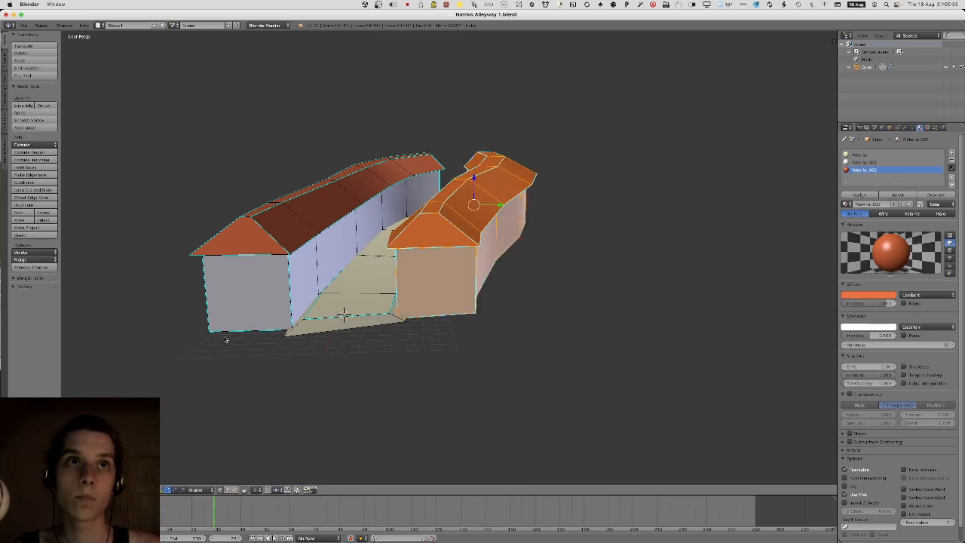
pyautogui.moveTo(236, 211); pyautogui.dragTo(278, 230, button='middle')
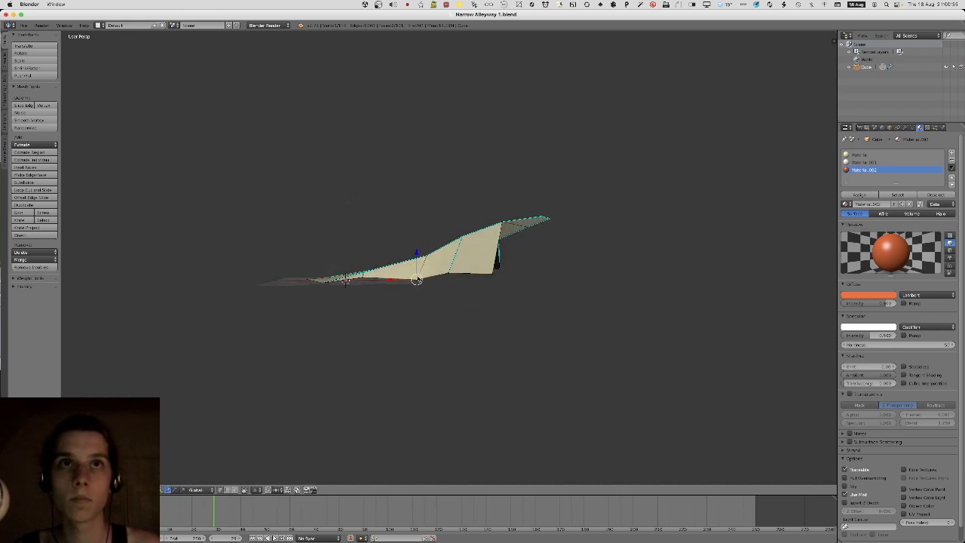
# Adjust the heights of the bottom vertices along the ground's side skirt, dropping the ones further up the slope.
pyautogui.moveTo(390, 280); pyautogui.dragTo(358, 290, button='middle')
pyautogui.moveTo(368, 292); pyautogui.dragTo(315, 275, button='middle')
pyautogui.rightClick(334, 286)
pyautogui.moveTo(328, 251); pyautogui.dragTo(327, 263)
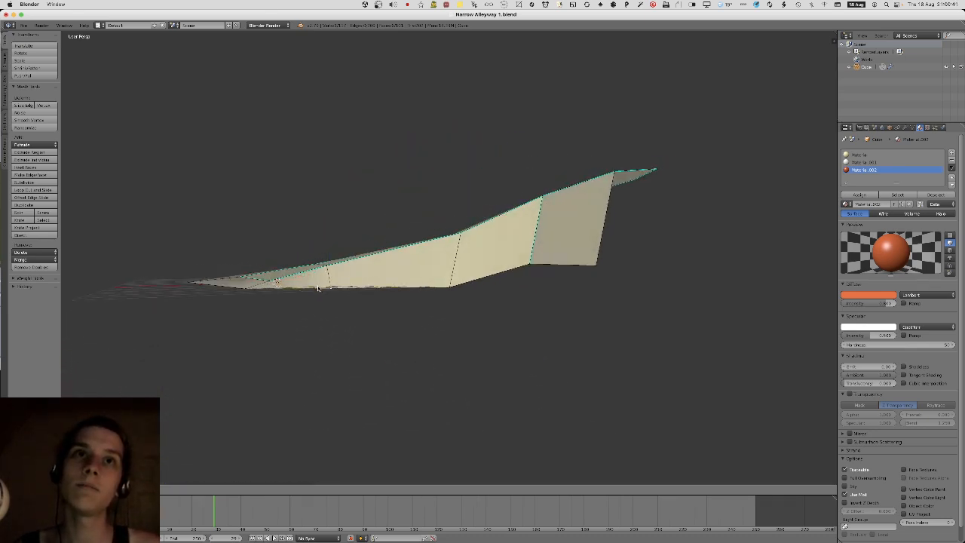
pyautogui.moveTo(327, 263); pyautogui.dragTo(332, 265, button='middle')
pyautogui.moveTo(331, 260); pyautogui.dragTo(331, 254)
pyautogui.rightClick(520, 243)
pyautogui.moveTo(520, 244); pyautogui.dragTo(506, 280)
# Lower the last bottom vertex of the side skirt and extrude a new edge from it towards the ground's upper end.
pyautogui.moveTo(507, 281); pyautogui.dragTo(582, 292, button='middle')
pyautogui.rightClick(592, 270)
pyautogui.press('g')
pyautogui.click(593, 291)
pyautogui.press('e')
pyautogui.click(675, 291)
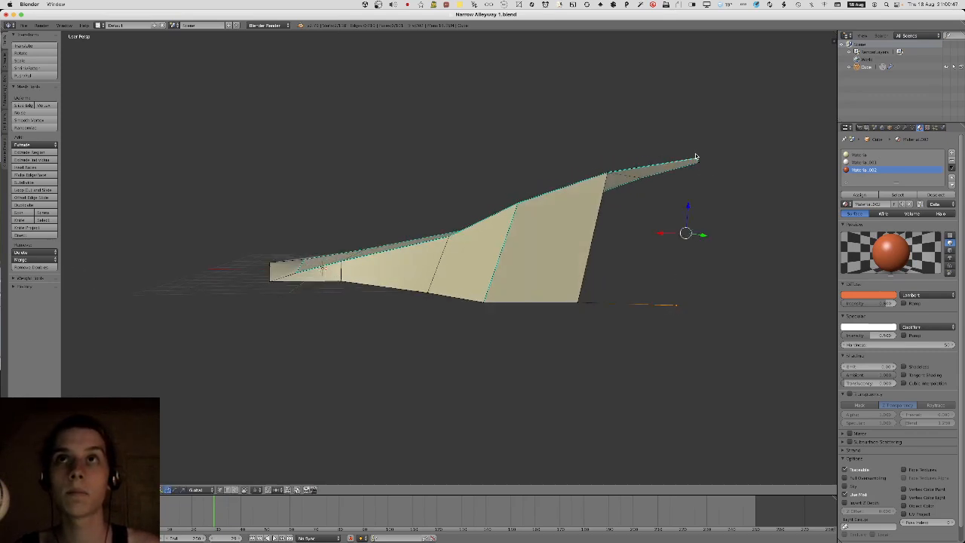
pyautogui.moveTo(696, 157); pyautogui.dragTo(598, 181, button='middle')
pyautogui.press('f')
pyautogui.moveTo(550, 225); pyautogui.dragTo(544, 228, button='middle')
pyautogui.hotkey('ctrl', 'z')
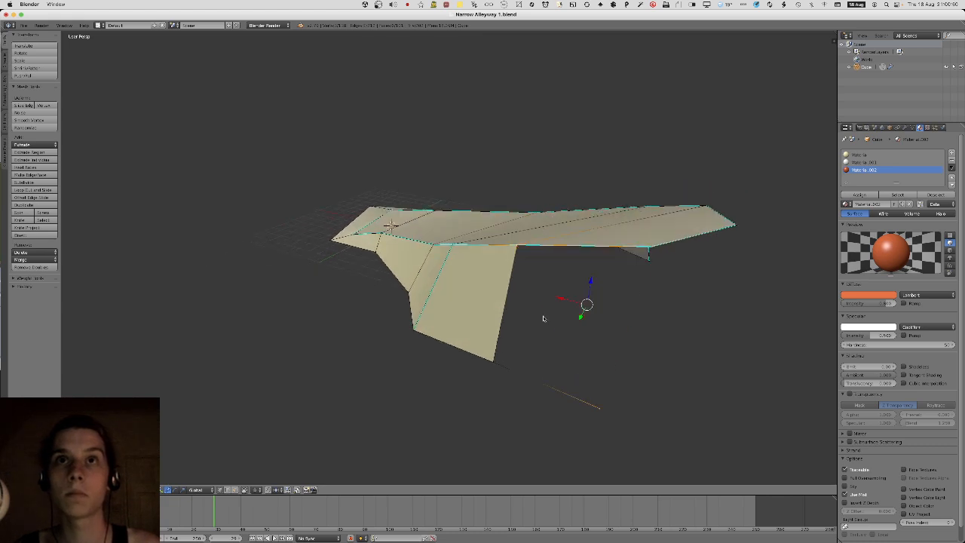
# Fill the open side of the skirt with faces out to the ground's upper end.
pyautogui.rightClick(496, 359)
pyautogui.keyDown('shift'); pyautogui.rightClick(518, 247); pyautogui.keyUp('shift')
pyautogui.moveTo(648, 236); pyautogui.dragTo(638, 239, button='middle')
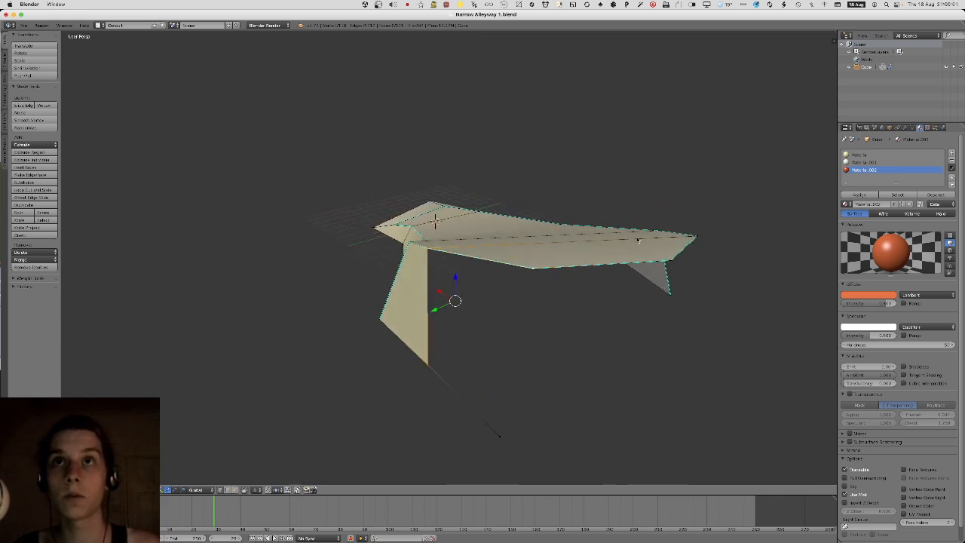
pyautogui.press('f')
pyautogui.moveTo(482, 422); pyautogui.dragTo(526, 393, button='middle')
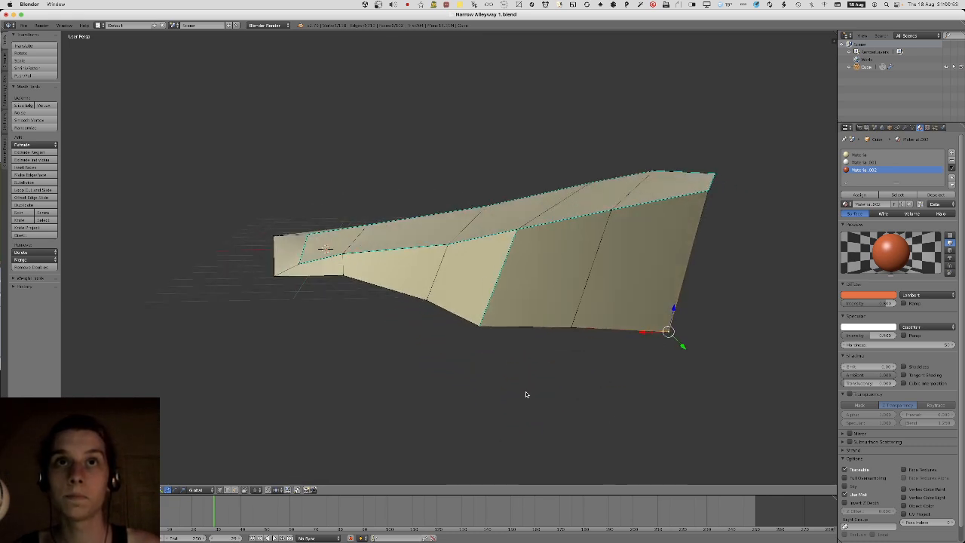
# Clear the sharp marking from the side skirt's vertical edge and check the skirt's shading.
pyautogui.rightClick(520, 234)
pyautogui.keyDown('shift'); pyautogui.rightClick(487, 319); pyautogui.keyUp('shift')
pyautogui.hotkey('ctrl', 'e')
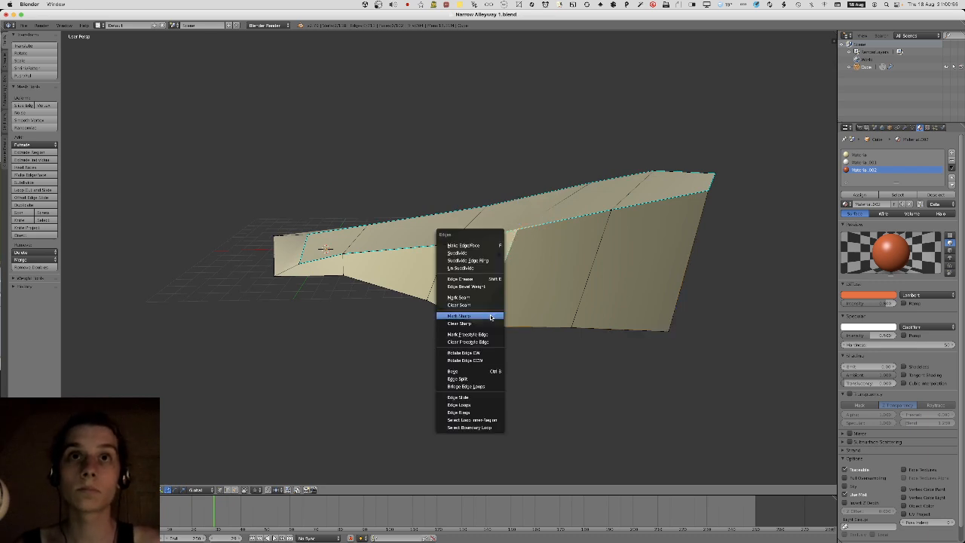
pyautogui.click(489, 323)
pyautogui.rightClick(274, 274)
pyautogui.moveTo(273, 274); pyautogui.dragTo(323, 382, button='middle')
pyautogui.press('Tab')
pyautogui.press('Tab')
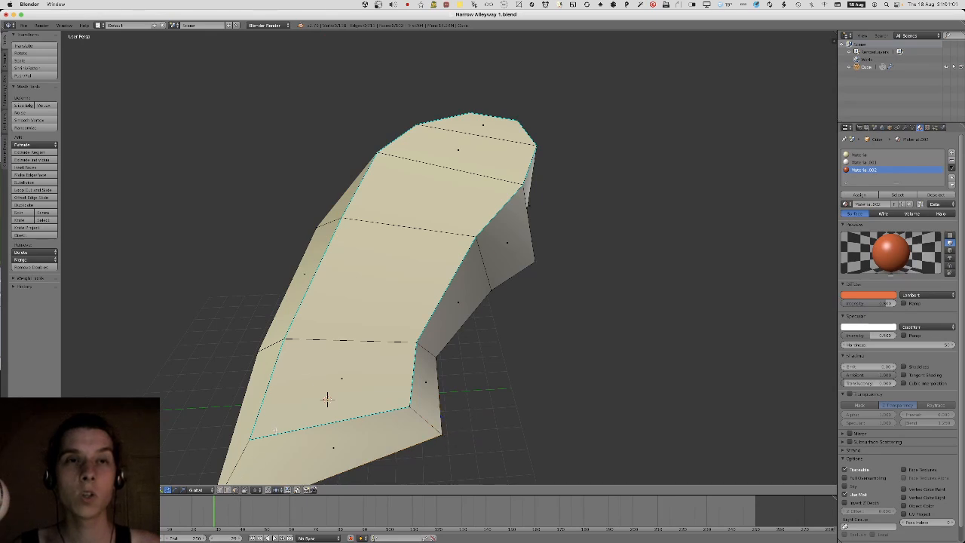
# Move the side skirt's middle bottom vertices outward in the horizontal plane to spread the skirt into a slope.
pyautogui.moveTo(275, 432); pyautogui.dragTo(355, 345, button='middle')
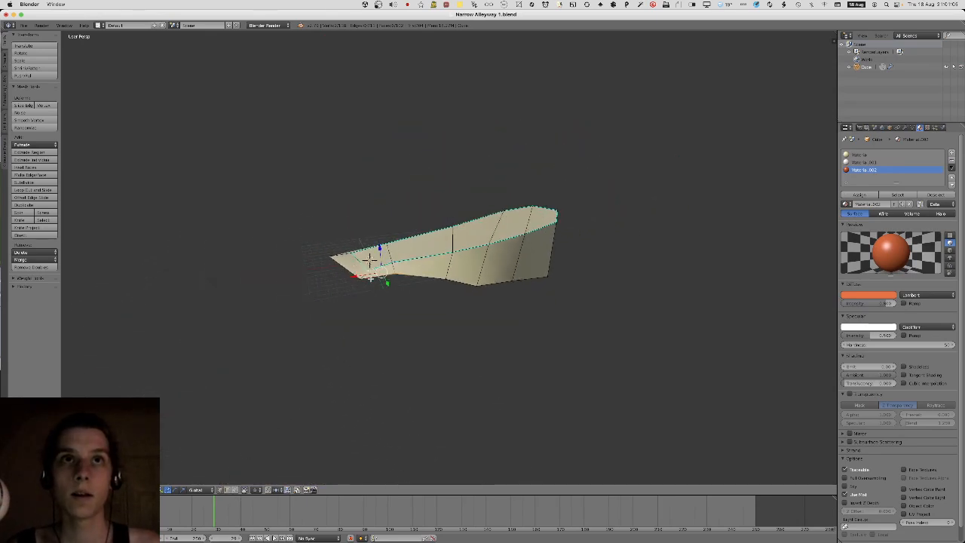
pyautogui.press('g')
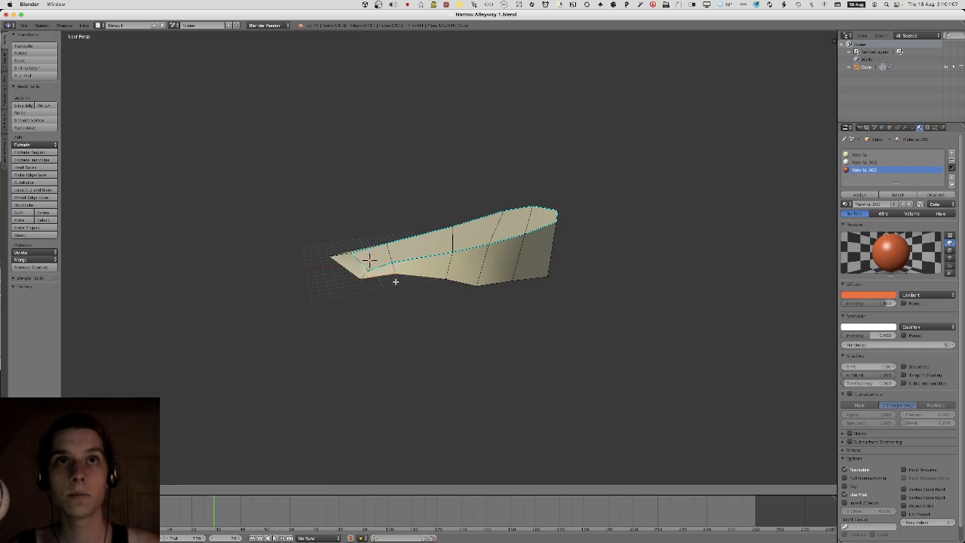
pyautogui.hotkey('shift', 'z')
pyautogui.press('Escape')
pyautogui.press('g')
pyautogui.hotkey('shift', 'z')
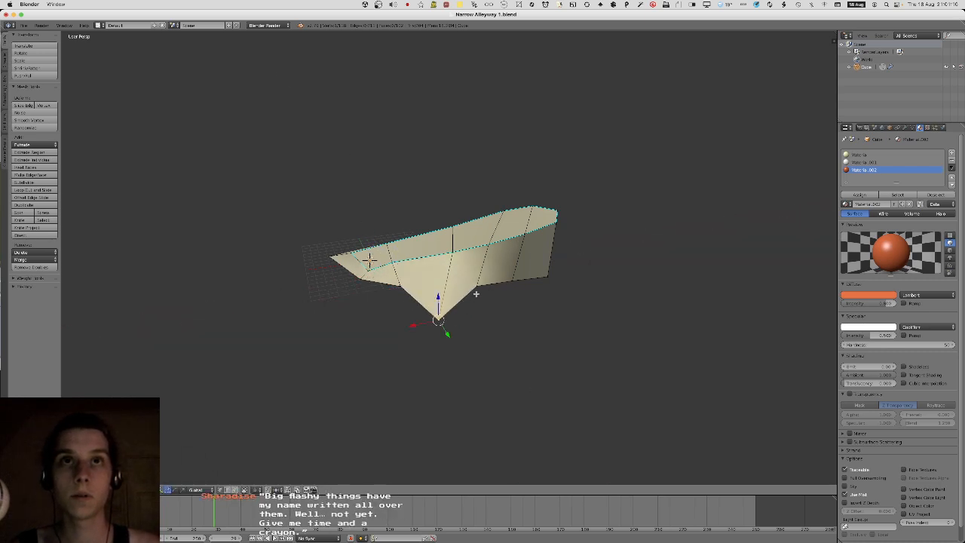
pyautogui.click(530, 335)
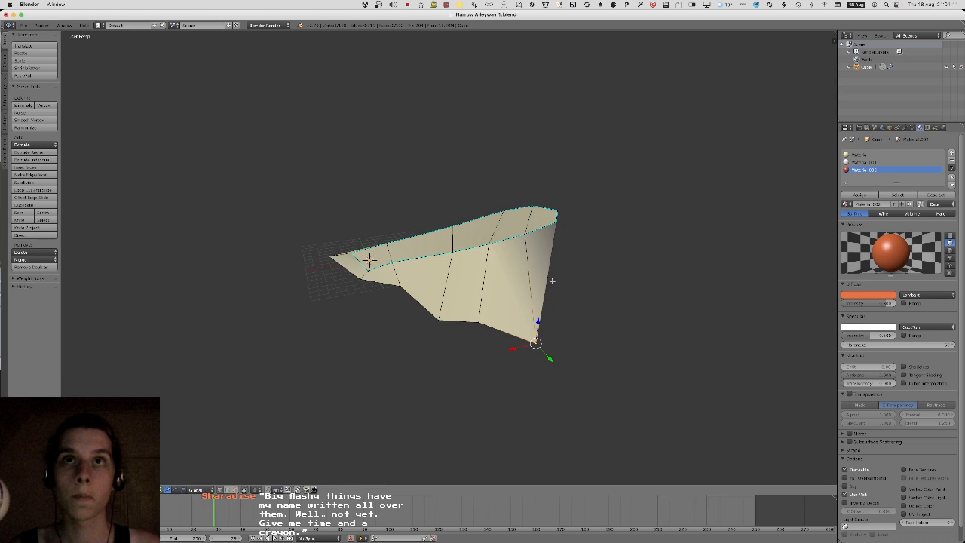
# Move the bottom vertex at the skirt's upper end outward horizontally in line with the spread slope.
pyautogui.rightClick(544, 279)
pyautogui.press('g')
pyautogui.hotkey('shift', 'z')
pyautogui.click(582, 344)
pyautogui.moveTo(581, 344); pyautogui.dragTo(519, 298, button='middle')
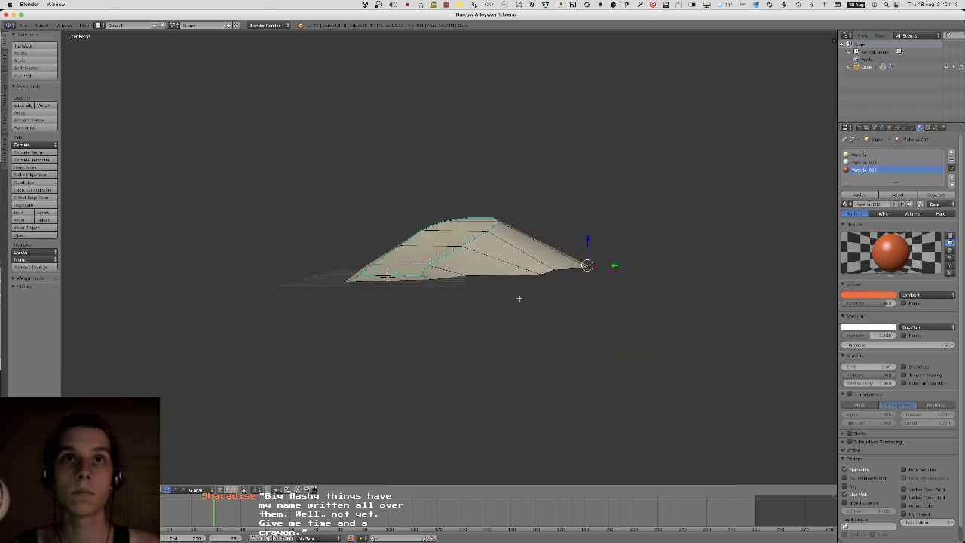
# Select all linked faces of the side slope and assign them a new material in an added slot.
pyautogui.moveTo(387, 276); pyautogui.dragTo(370, 294, button='middle')
pyautogui.press('a')
pyautogui.hotkey('ctrl', 'z')
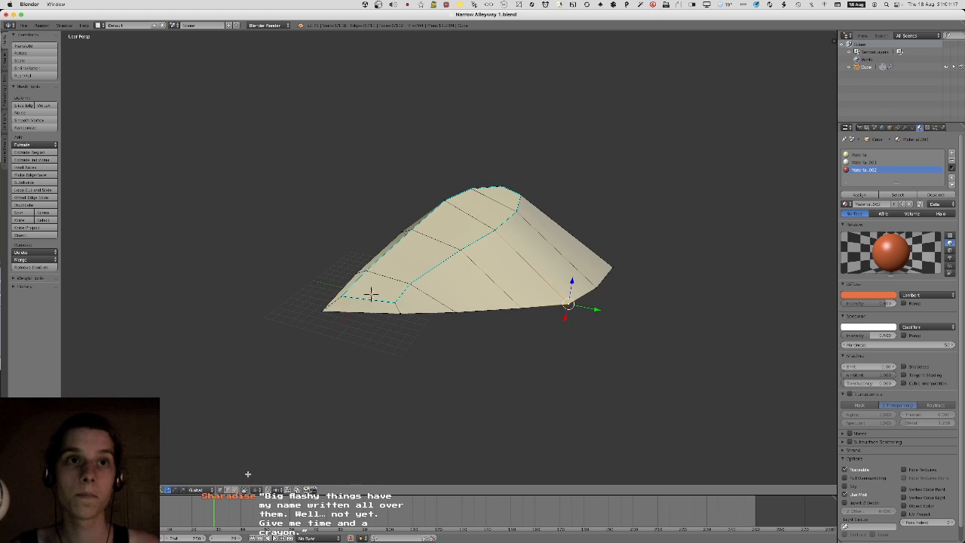
pyautogui.press('l')
pyautogui.press('a')
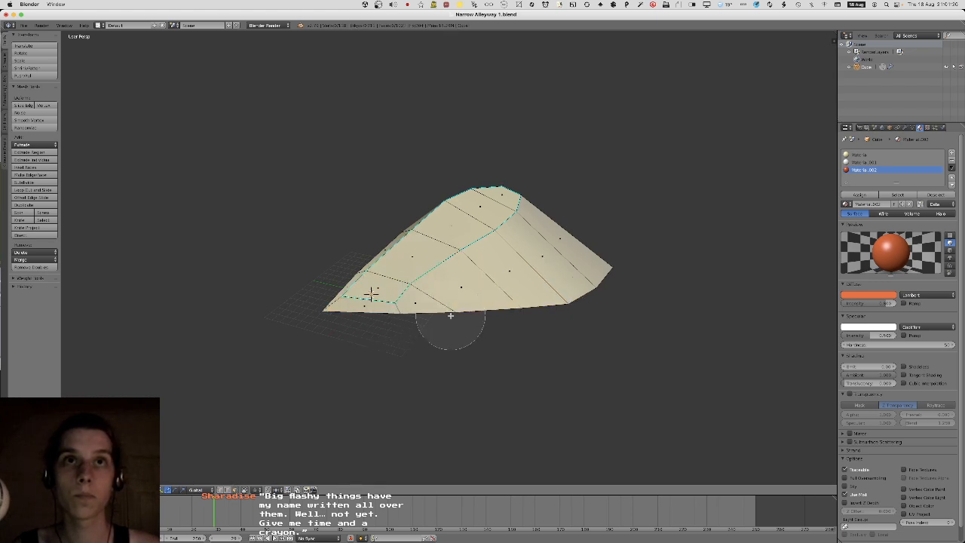
pyautogui.press('l')
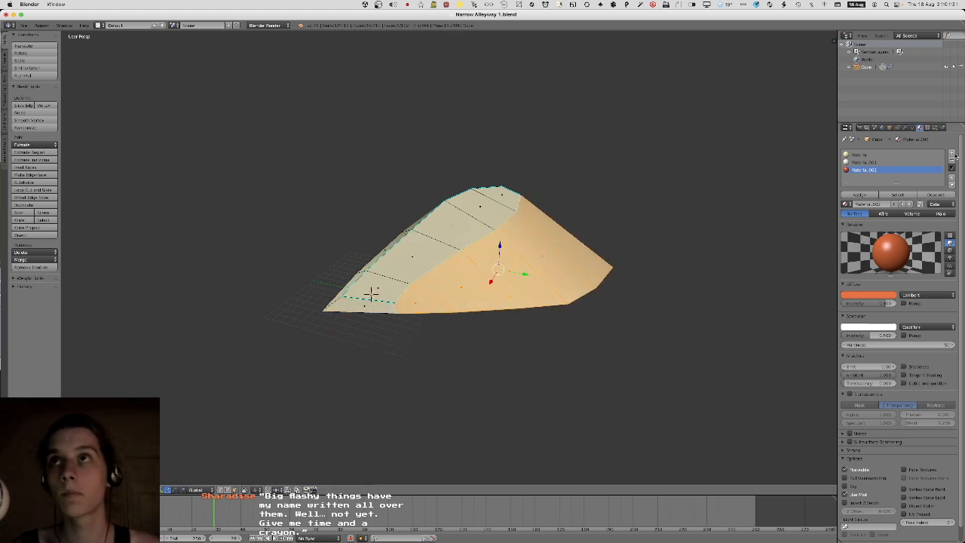
pyautogui.click(952, 153)
pyautogui.click(882, 204)
pyautogui.click(859, 194)
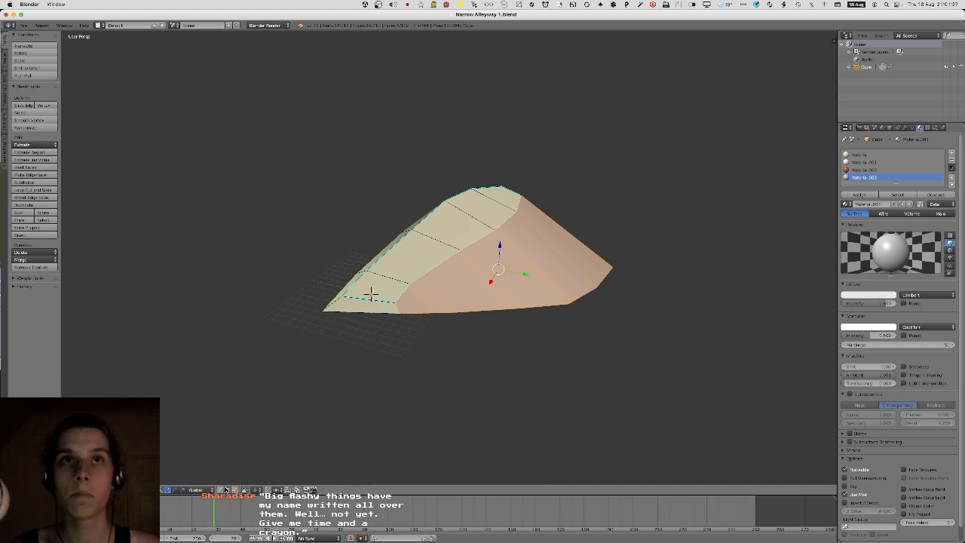
# Set the new slope material's diffuse color to a darkened yellowish green.
pyautogui.press('Tab')
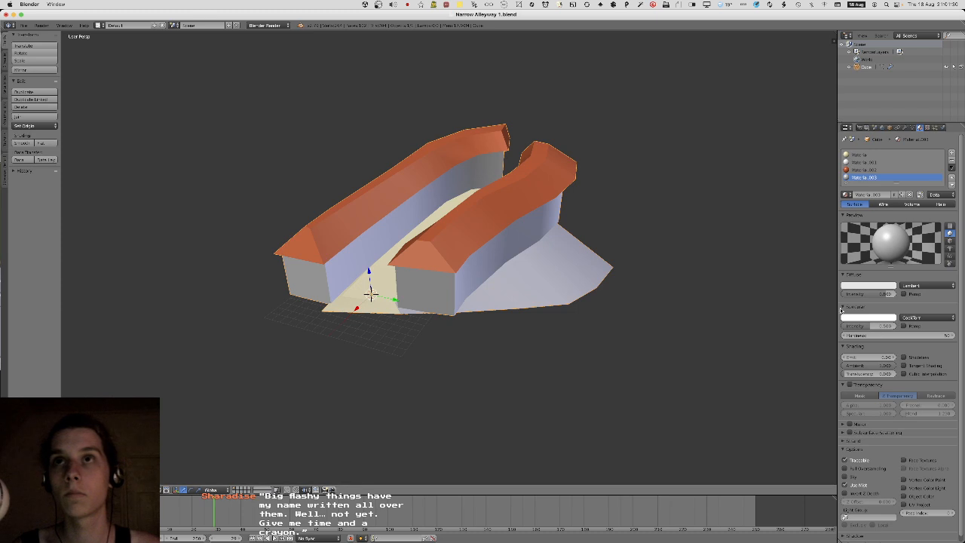
pyautogui.click(863, 286)
pyautogui.click(845, 216)
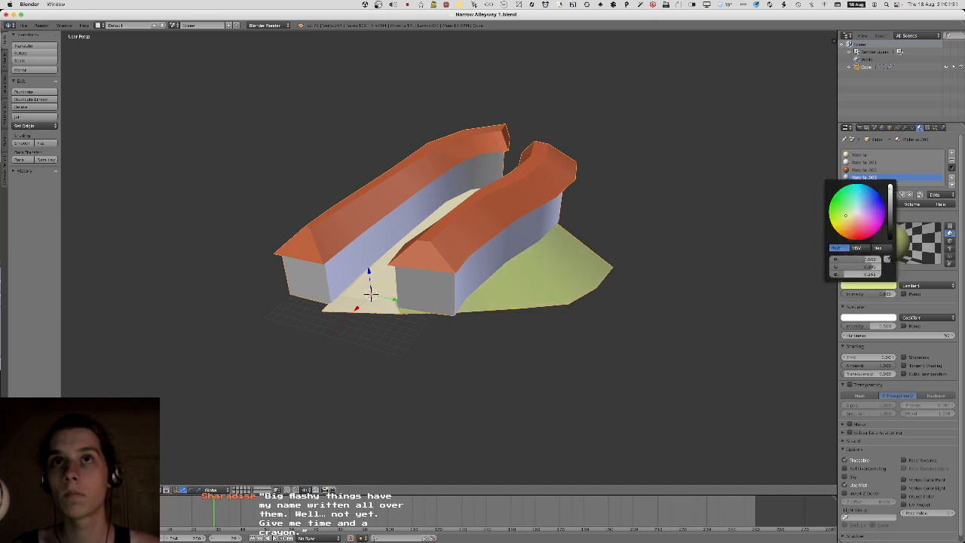
pyautogui.click(890, 205)
pyautogui.moveTo(702, 267); pyautogui.dragTo(471, 340, button='middle')
# Reveal the hidden houses and move the ground's front corner vertex beside the house along the Y axis.
pyautogui.press('Tab')
pyautogui.scroll(2, 489, 340)
pyautogui.hotkey('alt', 'h')
pyautogui.rightClick(452, 338)
pyautogui.rightClick(439, 362)
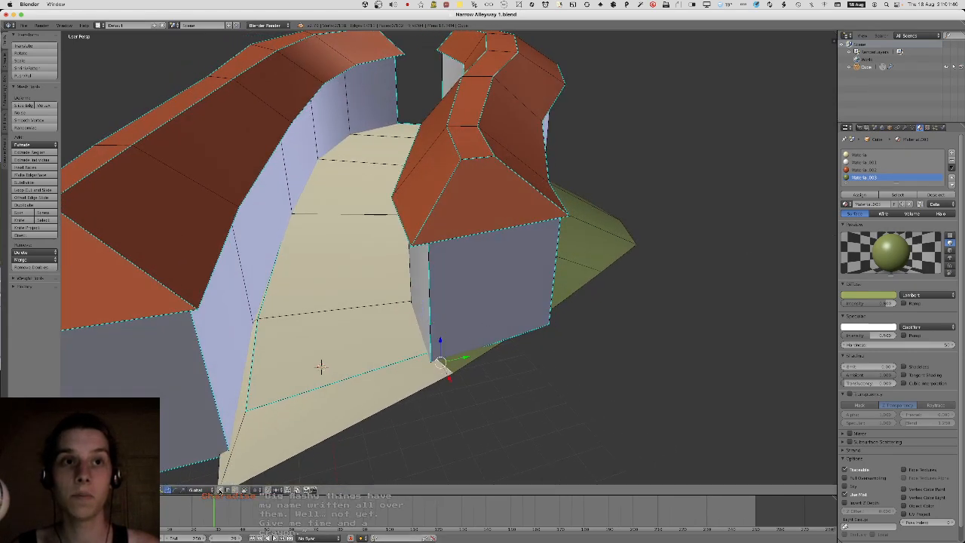
pyautogui.press('g')
pyautogui.press('y')
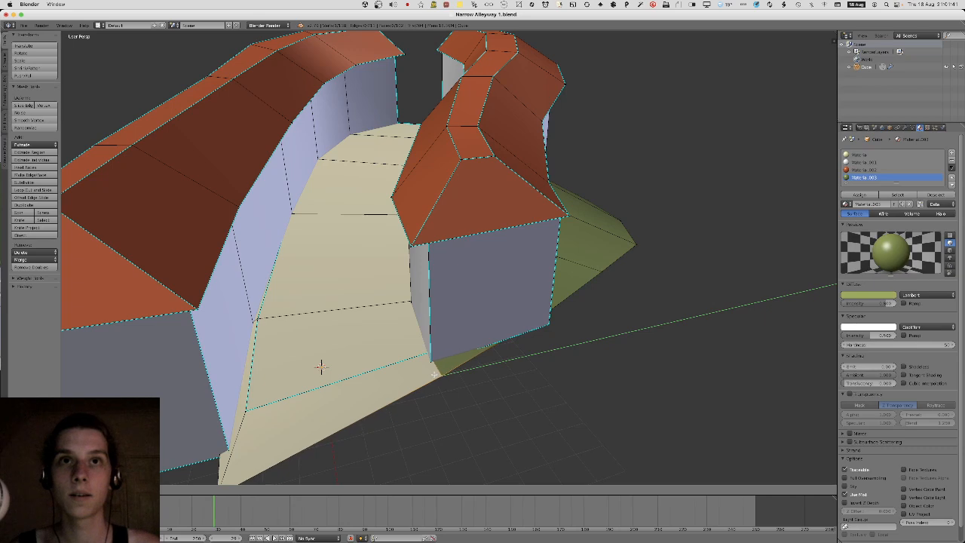
pyautogui.press('Return')
# Move the green slope's front outer vertex horizontally to just outside the house's front corner.
pyautogui.moveTo(475, 355); pyautogui.dragTo(523, 336, button='middle')
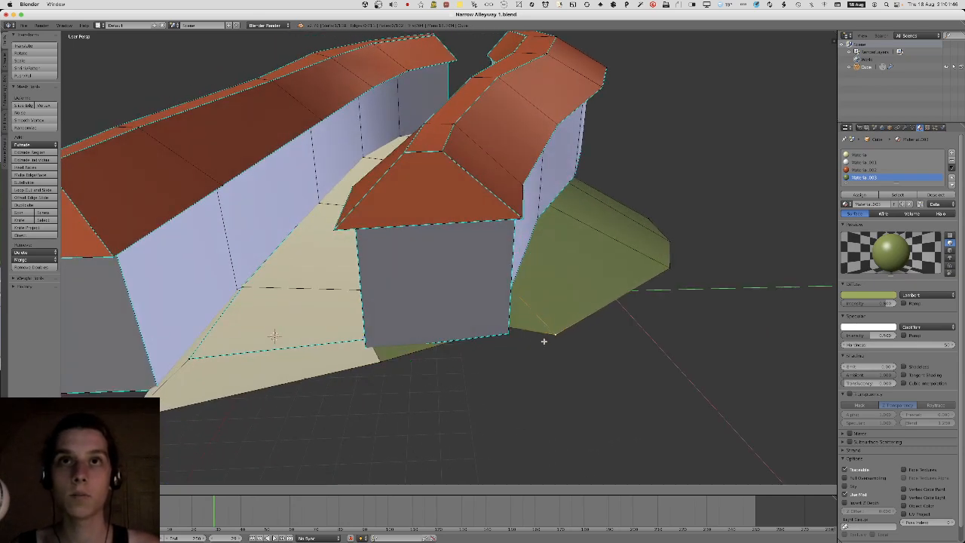
pyautogui.moveTo(538, 319); pyautogui.dragTo(522, 324, button='middle')
pyautogui.hotkey('ctrl', 'l')
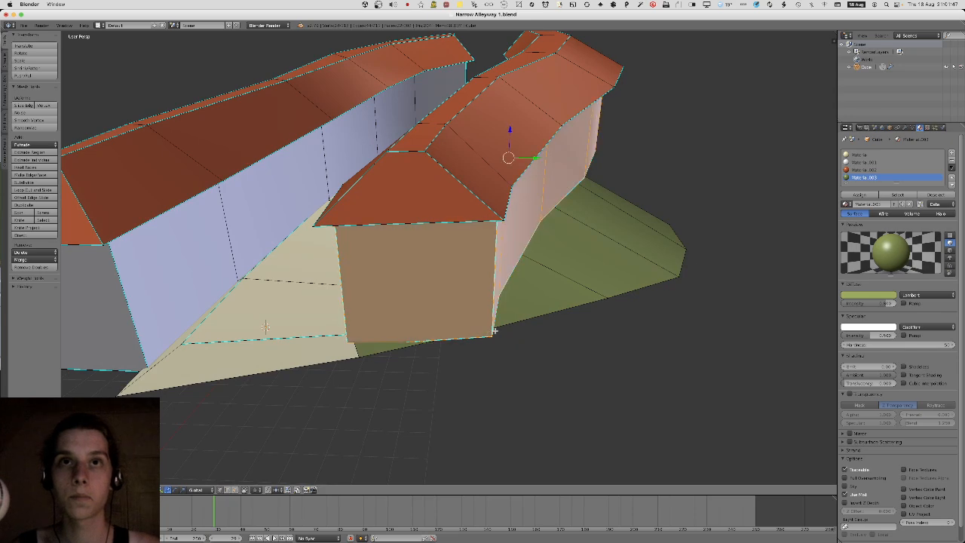
pyautogui.press('h')
pyautogui.hotkey('alt', 'h')
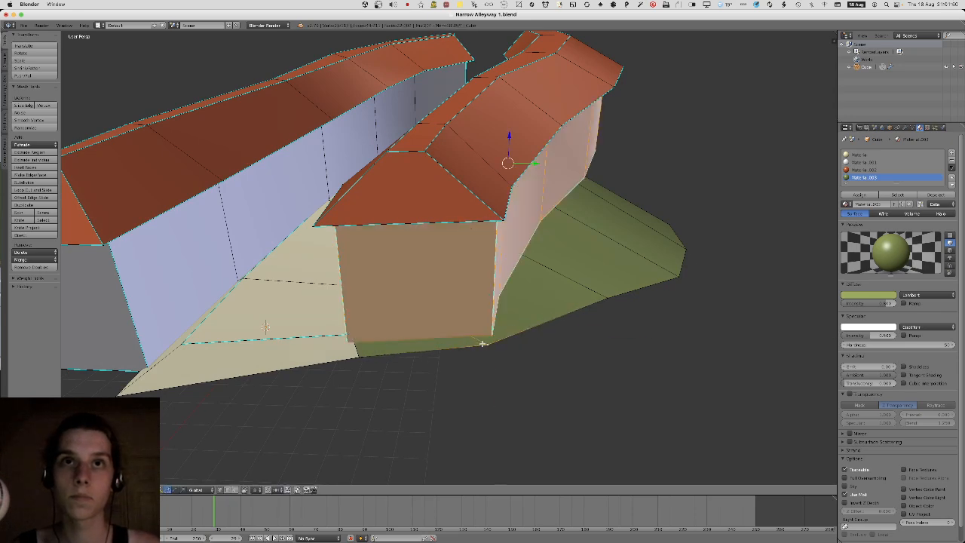
pyautogui.press('a')
pyautogui.press('a')
pyautogui.press('a')
pyautogui.press('g')
pyautogui.hotkey('shift', 'z')
pyautogui.click(536, 331)
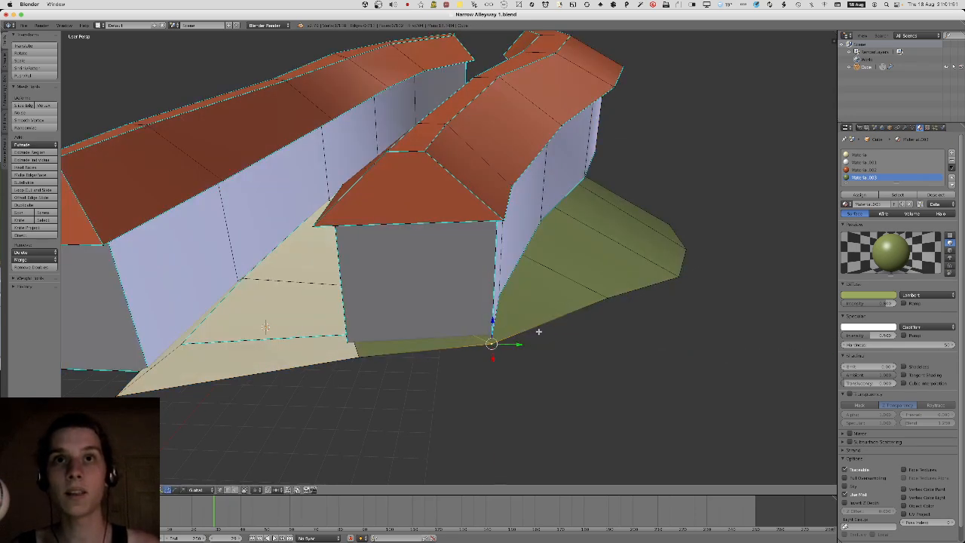
# Move the next outer vertex along the green slope's bottom edge horizontally outward.
pyautogui.rightClick(610, 296)
pyautogui.press('g')
pyautogui.hotkey('shift', 'z')
pyautogui.click(608, 309)
pyautogui.scroll(-5, 560, 319)
pyautogui.moveTo(608, 309); pyautogui.dragTo(508, 308, button='middle')
pyautogui.press('Tab')
pyautogui.press('Tab')
pyautogui.scroll(10, 469, 258)
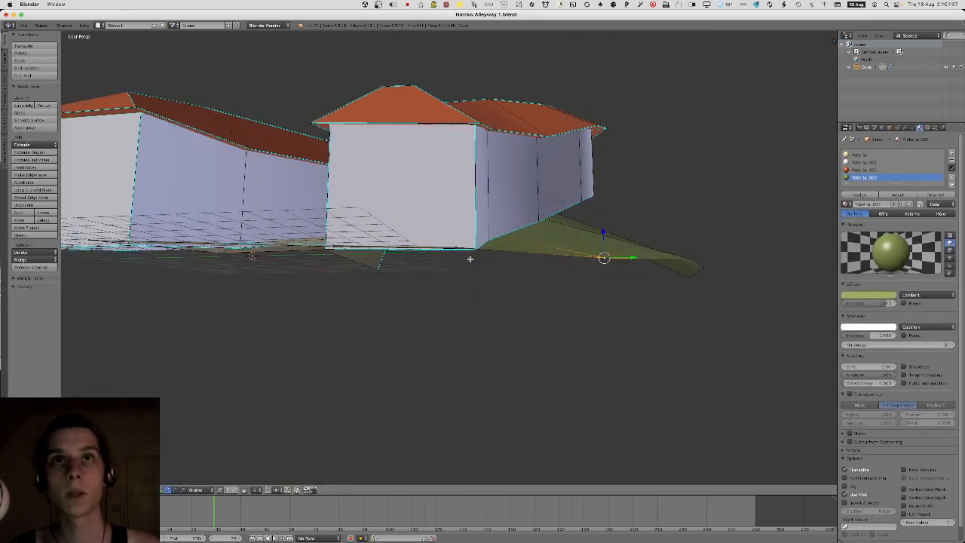
# In face selection mode, hide all linked faces of the green slope to expose the undersides of the houses.
pyautogui.moveTo(467, 242)
pyautogui.mouseDown(button='middle')
pyautogui.moveTo(430, 241)
pyautogui.moveTo(473, 251)
pyautogui.moveTo(451, 248)
pyautogui.mouseUp(button='middle')
pyautogui.scroll(-8, 432, 242)
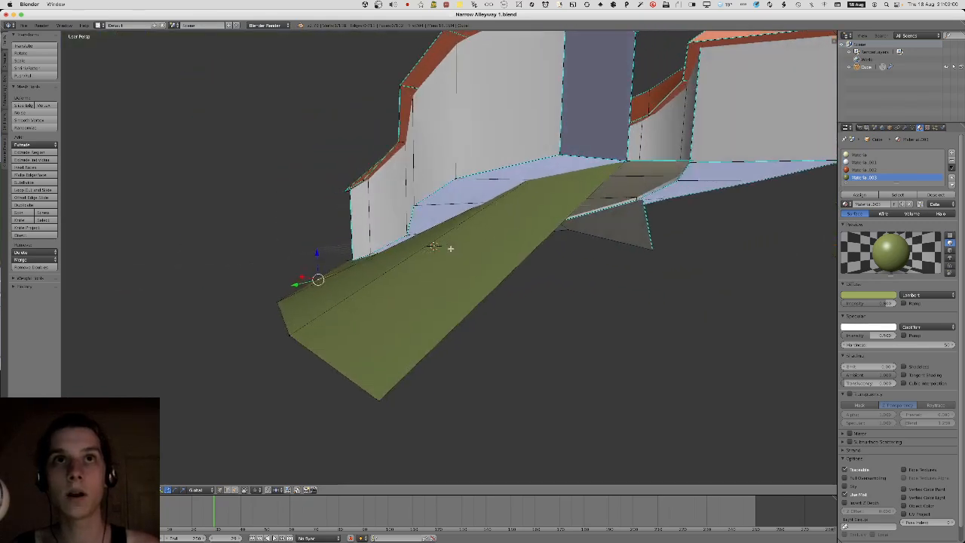
pyautogui.click(237, 490)
pyautogui.press('a')
pyautogui.rightClick(429, 269)
pyautogui.hotkey('ctrl', 'l')
pyautogui.press('h')
pyautogui.moveTo(431, 263); pyautogui.dragTo(430, 242, button='middle')
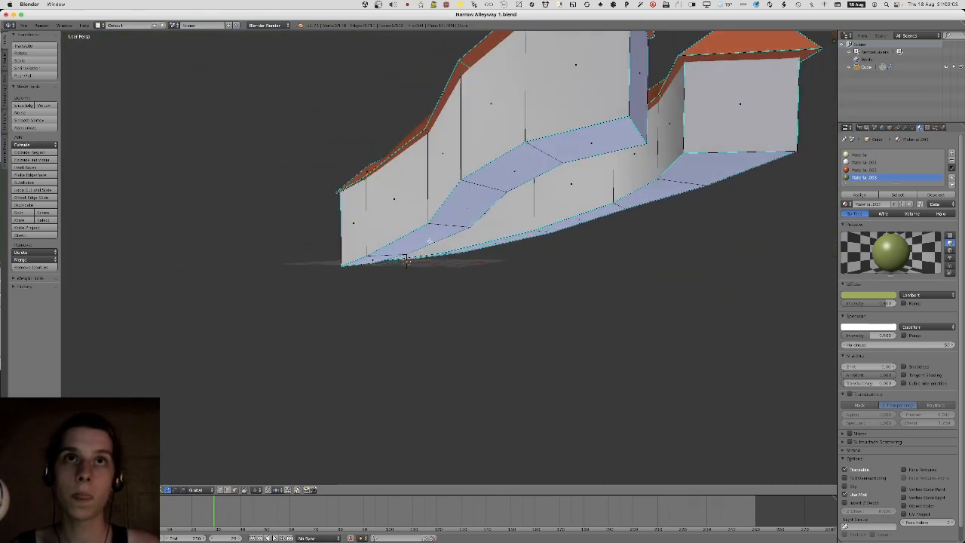
# Select the bottom faces of both houses, flatten them by scaling to 0 along Z, and lower them beneath the ground.
pyautogui.rightClick(419, 242)
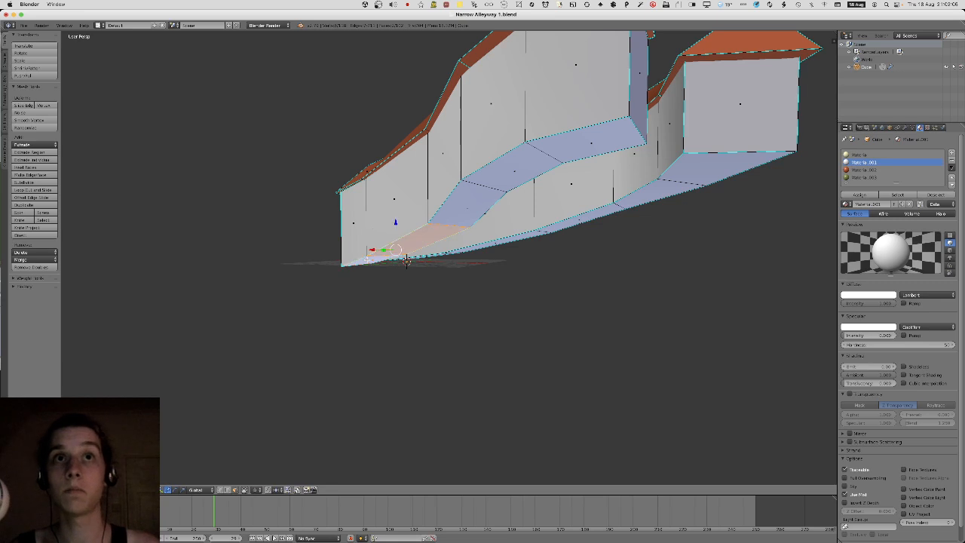
pyautogui.keyDown('shift'); pyautogui.rightClick(575, 146); pyautogui.keyUp('shift')
pyautogui.moveTo(575, 146); pyautogui.dragTo(584, 120, button='middle')
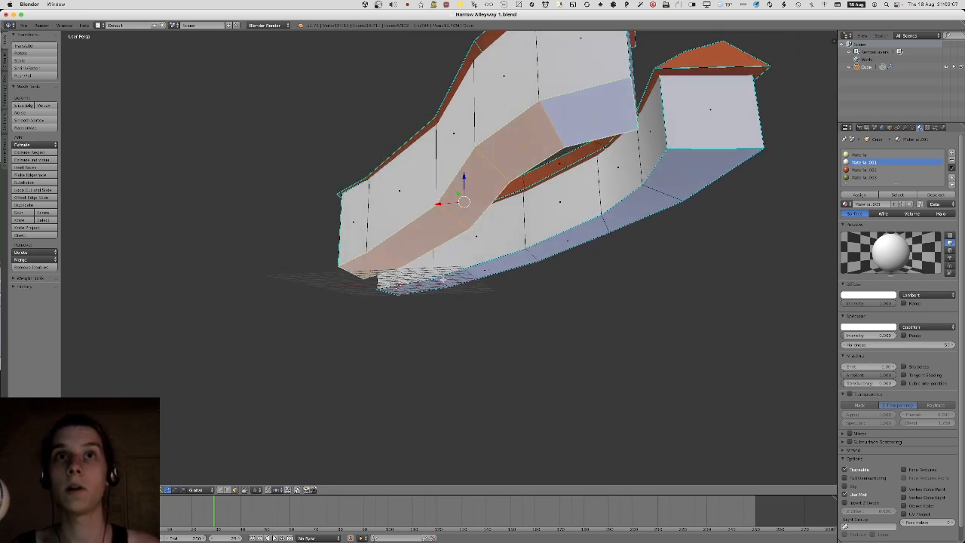
pyautogui.keyDown('shift'); pyautogui.rightClick(417, 284); pyautogui.keyUp('shift')
pyautogui.keyDown('shift'); pyautogui.rightClick(448, 278); pyautogui.keyUp('shift')
pyautogui.keyDown('shift'); pyautogui.rightClick(592, 234); pyautogui.keyUp('shift')
pyautogui.keyDown('shift'); pyautogui.rightClick(644, 204); pyautogui.keyUp('shift')
pyautogui.keyDown('shift'); pyautogui.rightClick(659, 182); pyautogui.keyUp('shift')
pyautogui.press('s')
pyautogui.press('z')
pyautogui.press('0')
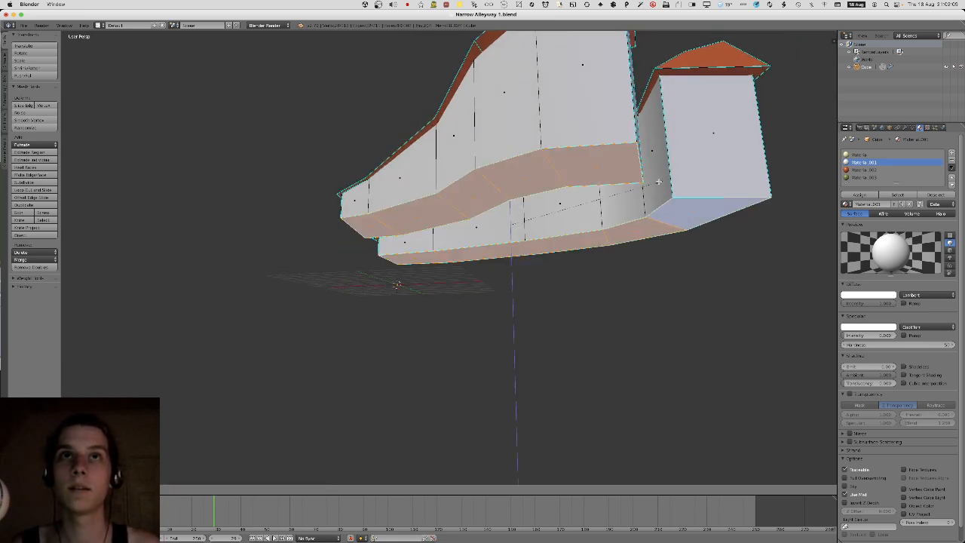
pyautogui.press('Return')
pyautogui.scroll(-3, 737, 231)
pyautogui.moveTo(660, 183); pyautogui.dragTo(615, 219, button='middle')
pyautogui.press('Tab')
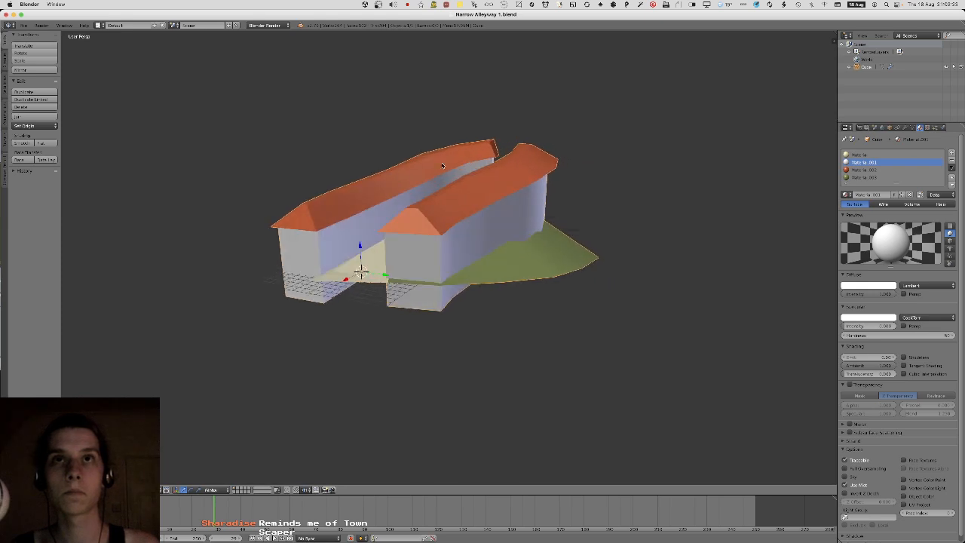
# Export the alleyway model as FBX and switch to Unity.
pyautogui.click(27, 27)
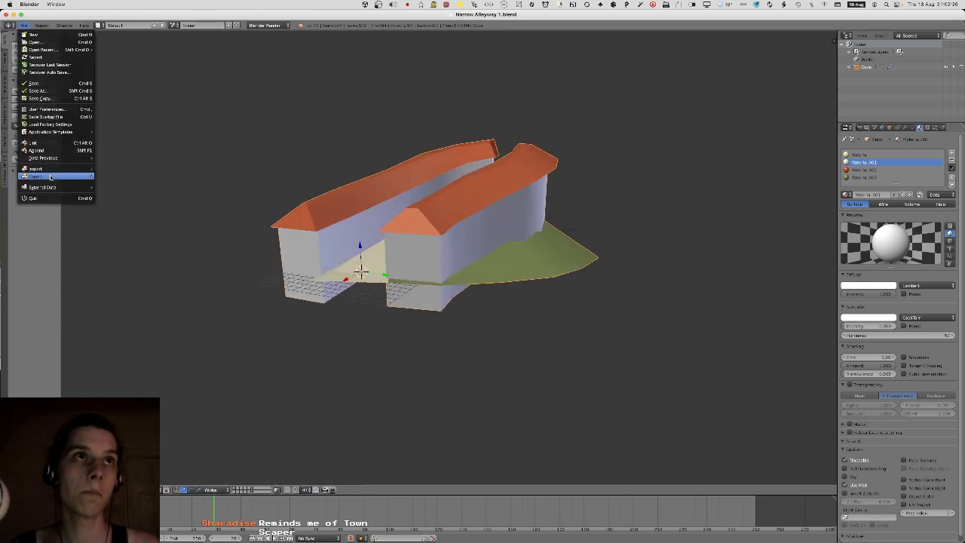
pyautogui.moveTo(45, 168)
pyautogui.click(124, 199)
pyautogui.press('Return')
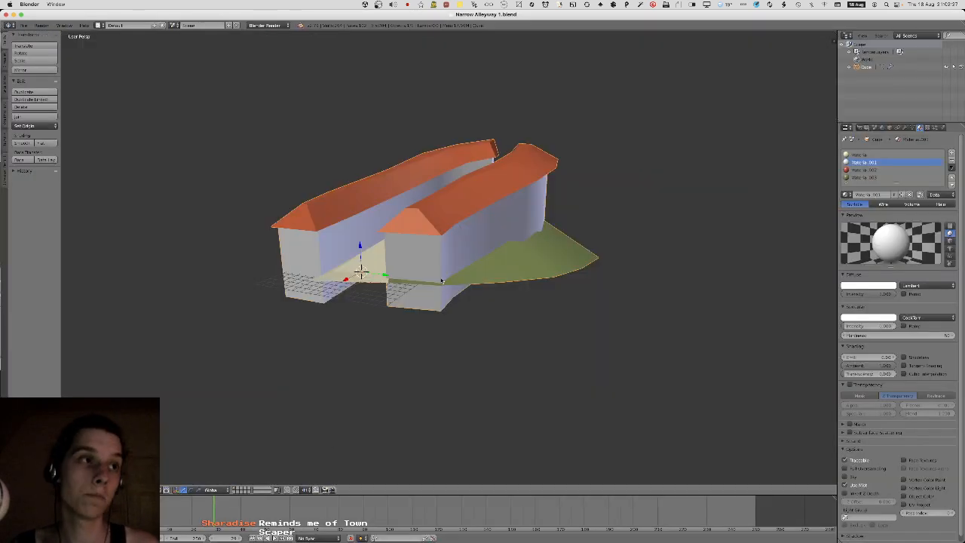
pyautogui.press('super+Tab')
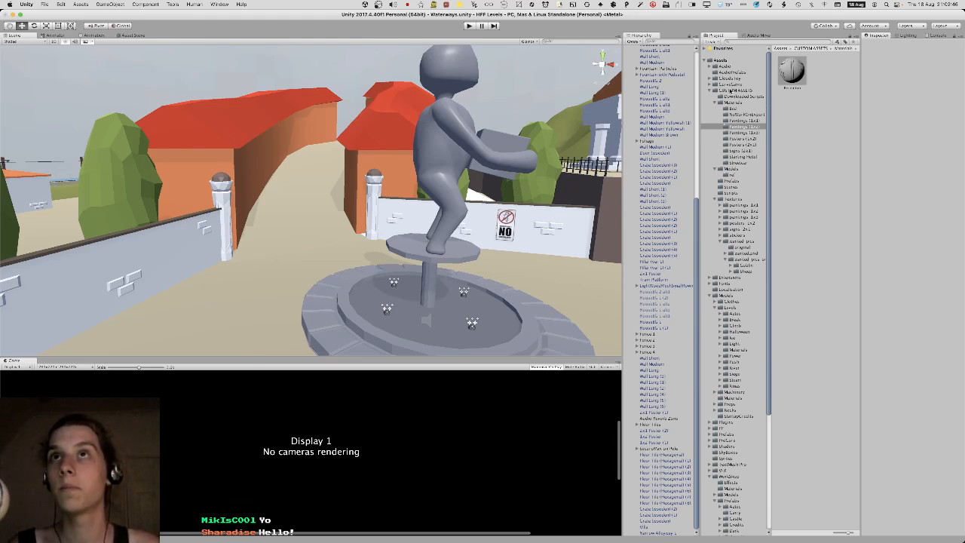
# Open the Materials folder inside CUSTOM ASSETS in the project files.
pyautogui.click(735, 90)
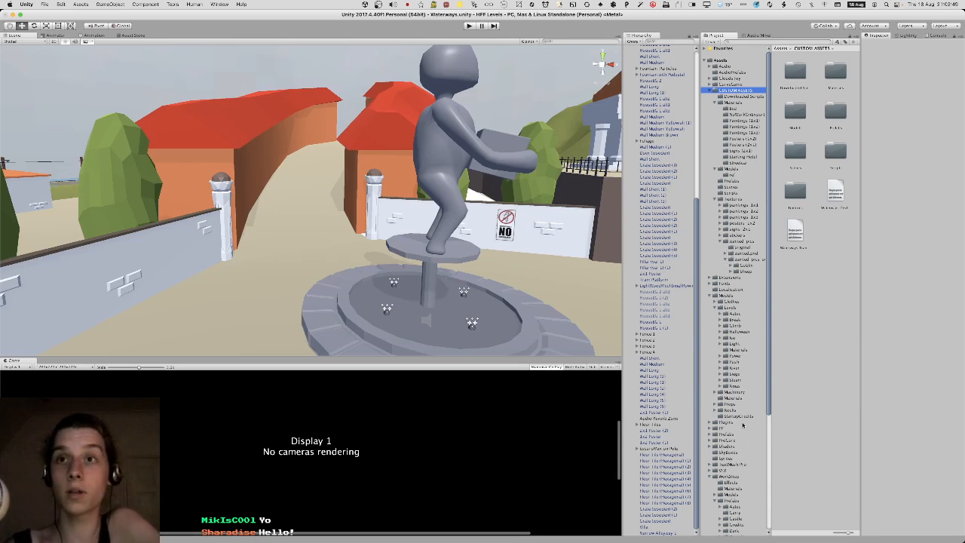
pyautogui.click(740, 284)
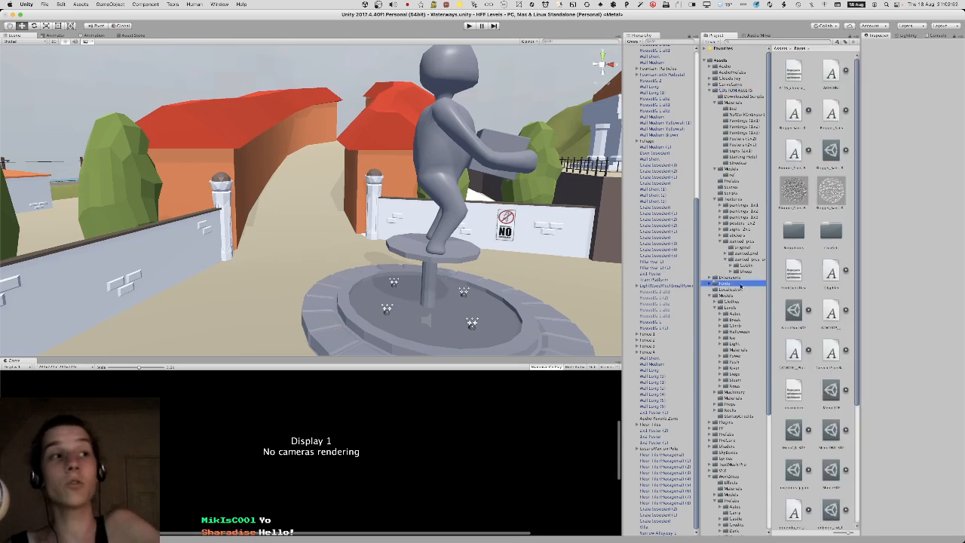
pyautogui.scroll(-4, 740, 285)
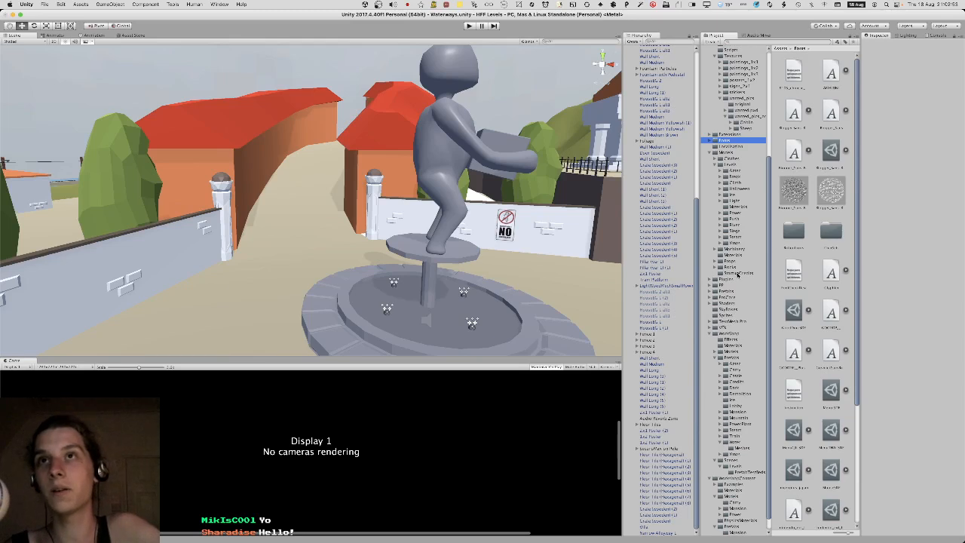
pyautogui.scroll(4, 738, 274)
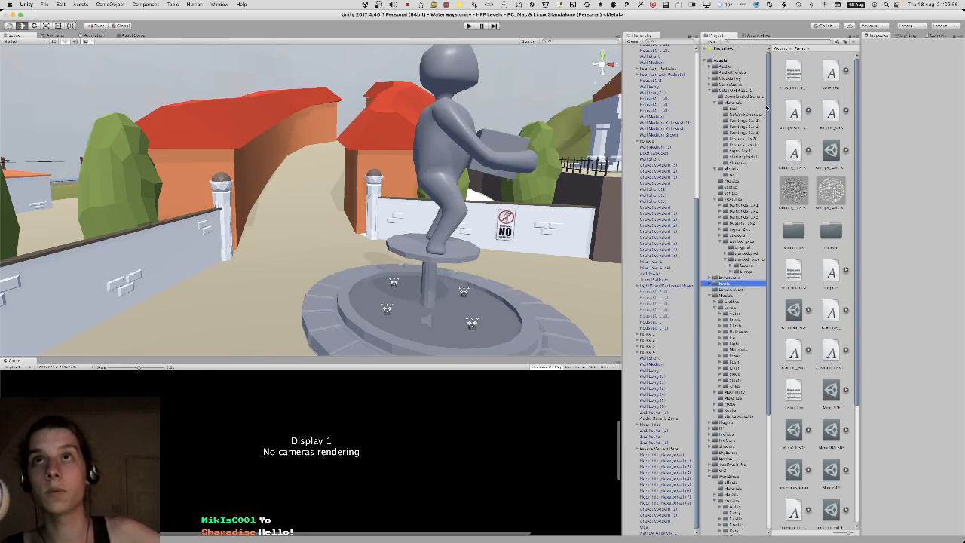
pyautogui.click(743, 101)
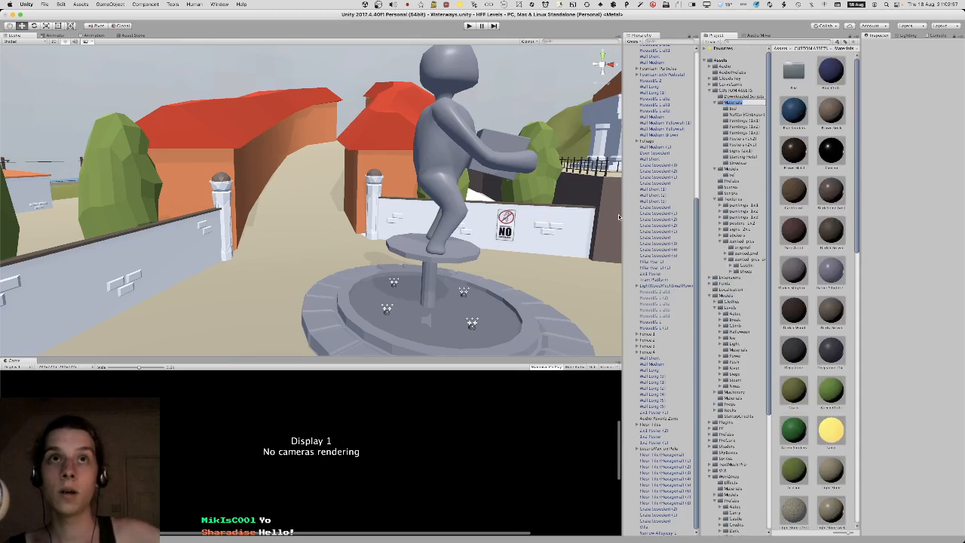
# Apply the olive-green material to the white hillside slope beside the houses.
pyautogui.moveTo(252, 160); pyautogui.dragTo(225, 183, button='right')
pyautogui.press('w')
pyautogui.press('s')
pyautogui.moveTo(348, 187); pyautogui.dragTo(328, 187, button='right')
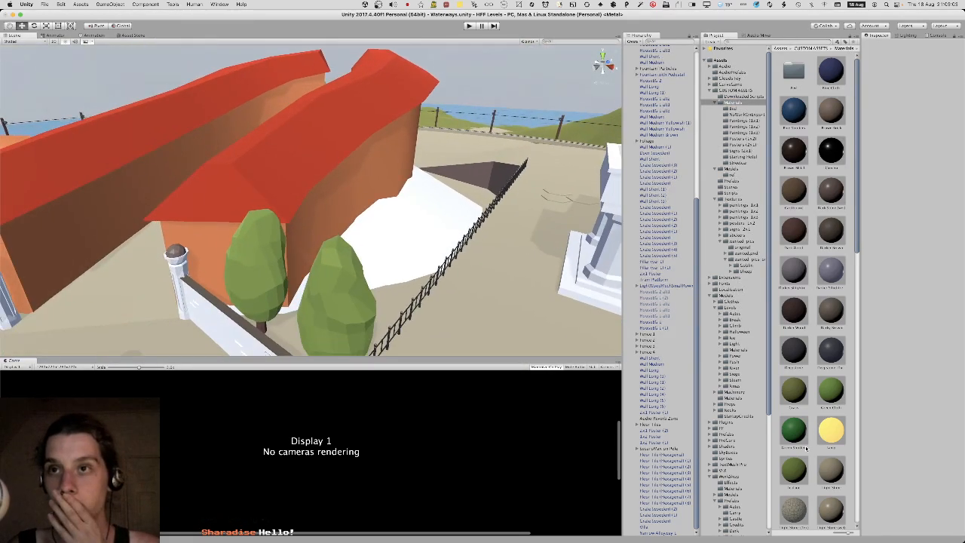
pyautogui.moveTo(402, 223); pyautogui.dragTo(402, 226)
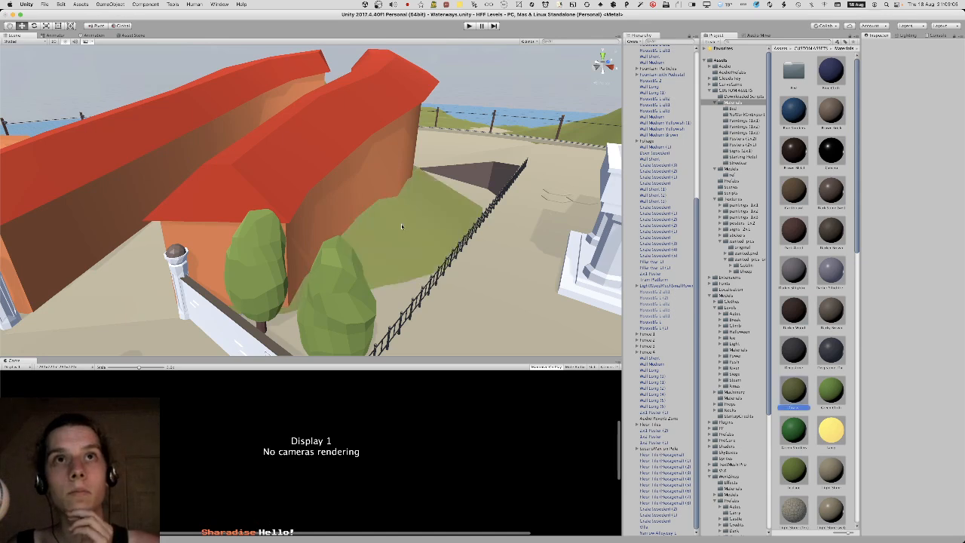
# Apply the orange material to the house roofs and the pale blue-grey material to the house walls.
pyautogui.scroll(-2, 806, 343)
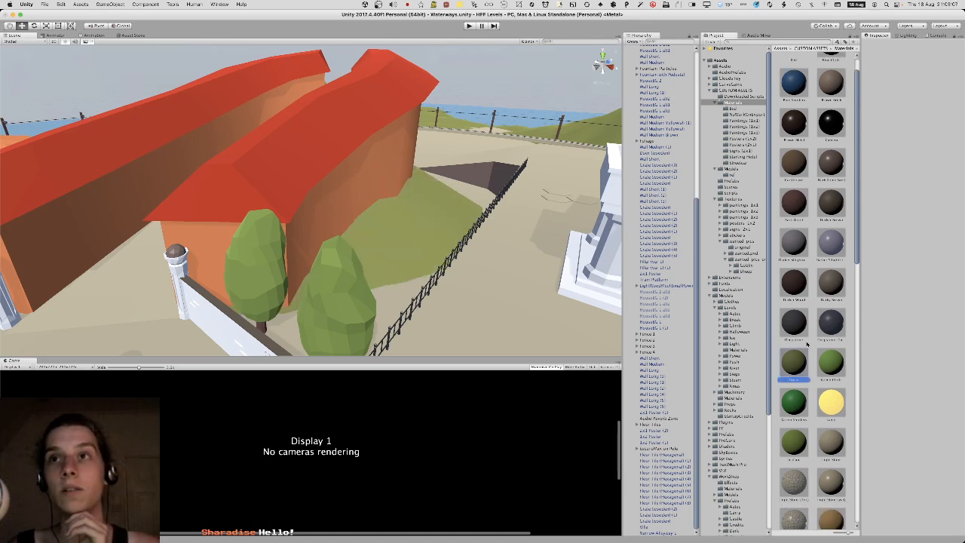
pyautogui.scroll(-15, 806, 344)
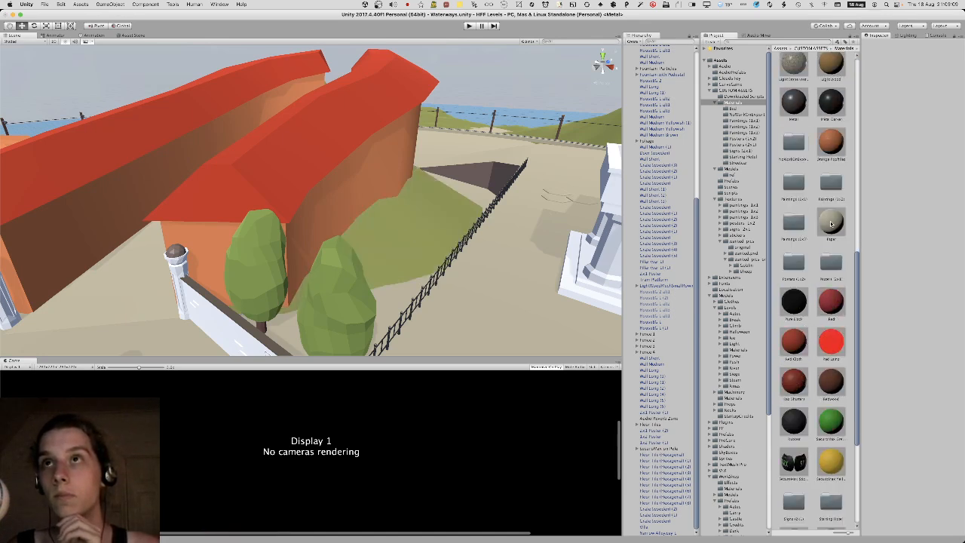
pyautogui.moveTo(828, 144); pyautogui.dragTo(339, 154)
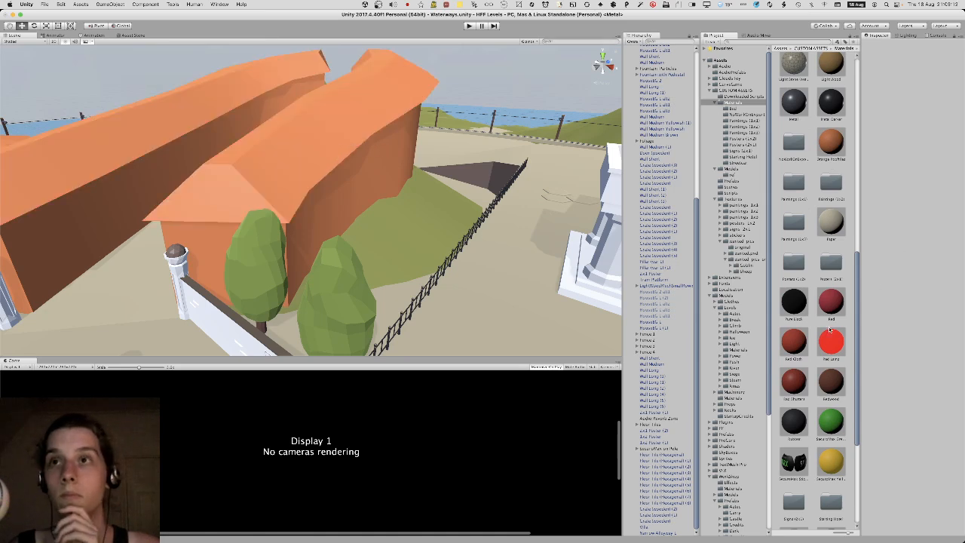
pyautogui.scroll(-8, 826, 339)
pyautogui.moveTo(793, 426); pyautogui.dragTo(294, 230)
# Examine the recoloured houses and the green slope along the fence from several viewpoints.
pyautogui.moveTo(354, 232)
pyautogui.mouseDown(button='right')
pyautogui.moveTo(276, 222)
pyautogui.moveTo(285, 235)
pyautogui.moveTo(384, 222)
pyautogui.moveTo(411, 179)
pyautogui.moveTo(425, 199)
pyautogui.moveTo(428, 294)
pyautogui.moveTo(383, 307)
pyautogui.moveTo(374, 258)
pyautogui.moveTo(269, 263)
pyautogui.moveTo(85, 224)
pyautogui.moveTo(111, 203)
pyautogui.moveTo(148, 203)
pyautogui.moveTo(246, 230)
pyautogui.moveTo(336, 218)
pyautogui.moveTo(341, 226)
pyautogui.mouseUp(button='right')
pyautogui.press('w')
pyautogui.press('s')
pyautogui.press('w')
pyautogui.press('s')
pyautogui.press('a')
pyautogui.press('w')
pyautogui.press('e')
# Switch to Blender and move the second outer vertex of the green slope horizontally outward.
pyautogui.press('super+Tab')
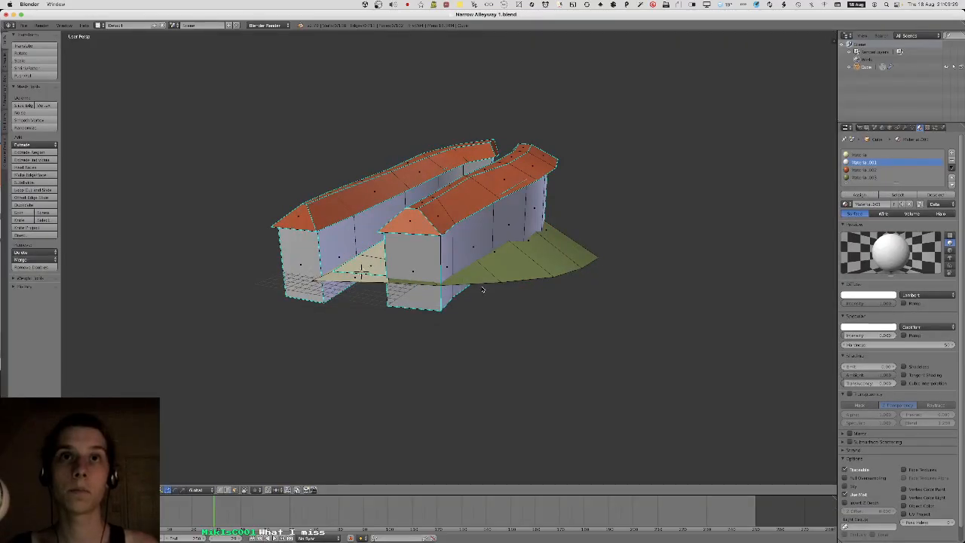
pyautogui.moveTo(484, 287); pyautogui.dragTo(469, 320, button='middle')
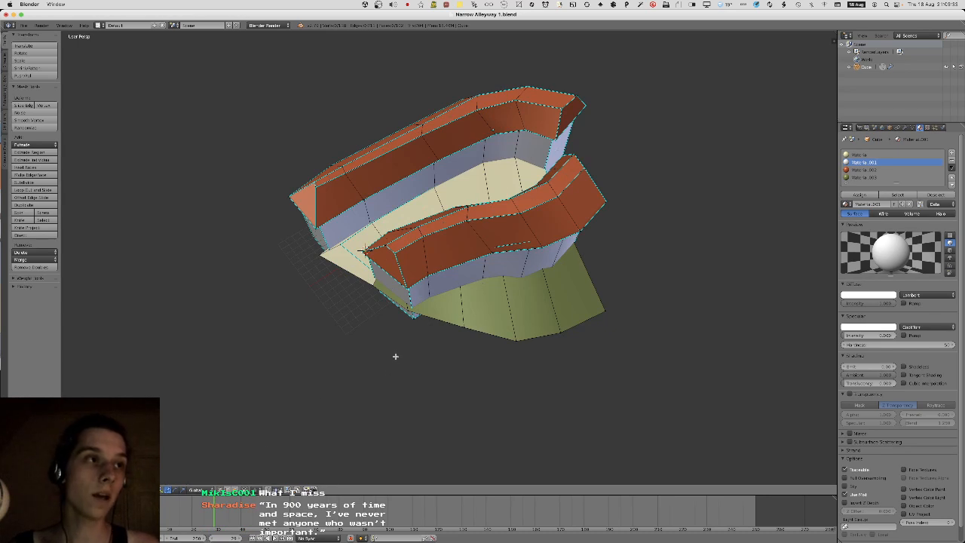
pyautogui.moveTo(413, 318); pyautogui.dragTo(432, 261, button='middle')
pyautogui.click(450, 313)
pyautogui.rightClick(467, 320)
pyautogui.press('g')
pyautogui.hotkey('shift', 'z')
pyautogui.click(467, 343)
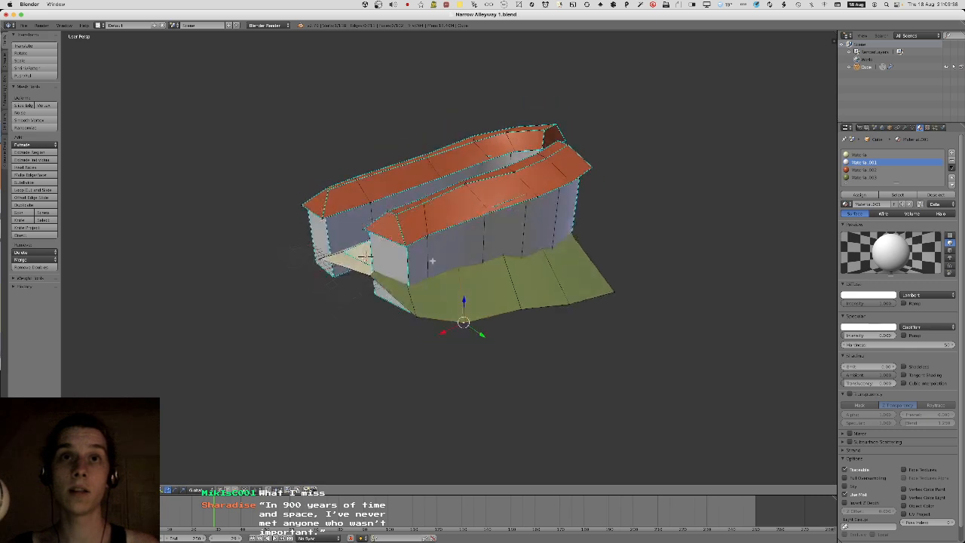
# Move the next two outer vertices of the green slope horizontally away from the house.
pyautogui.rightClick(521, 315)
pyautogui.moveTo(521, 311); pyautogui.dragTo(517, 321, button='middle')
pyautogui.press('g')
pyautogui.hotkey('shift', 'z')
pyautogui.click(488, 382)
pyautogui.rightClick(556, 332)
pyautogui.press('g')
pyautogui.hotkey('shift', 'z')
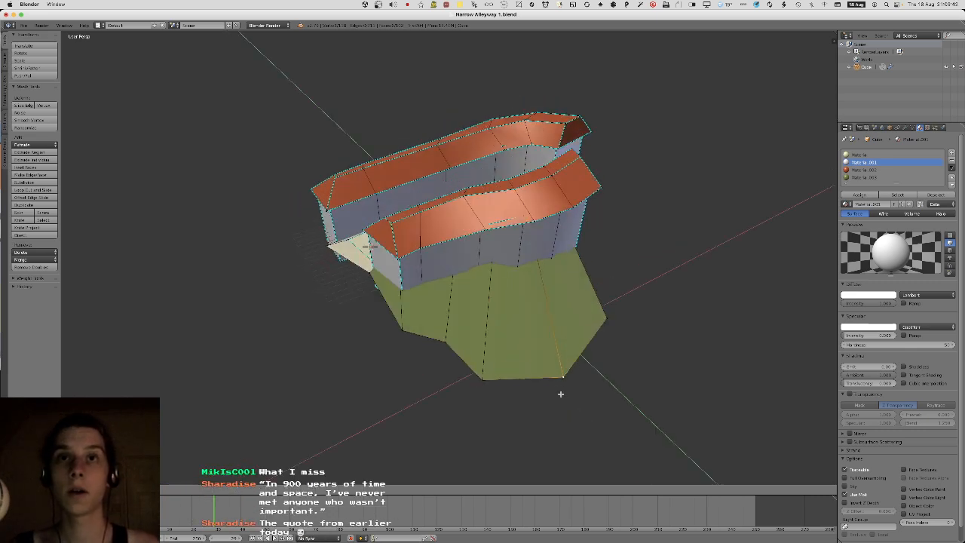
pyautogui.click(562, 401)
# Move the green slope's far-end corner vertex horizontally outward and leave mesh editing.
pyautogui.rightClick(607, 319)
pyautogui.press('g')
pyautogui.hotkey('shift', 'z')
pyautogui.click(644, 374)
pyautogui.rightClick(450, 339)
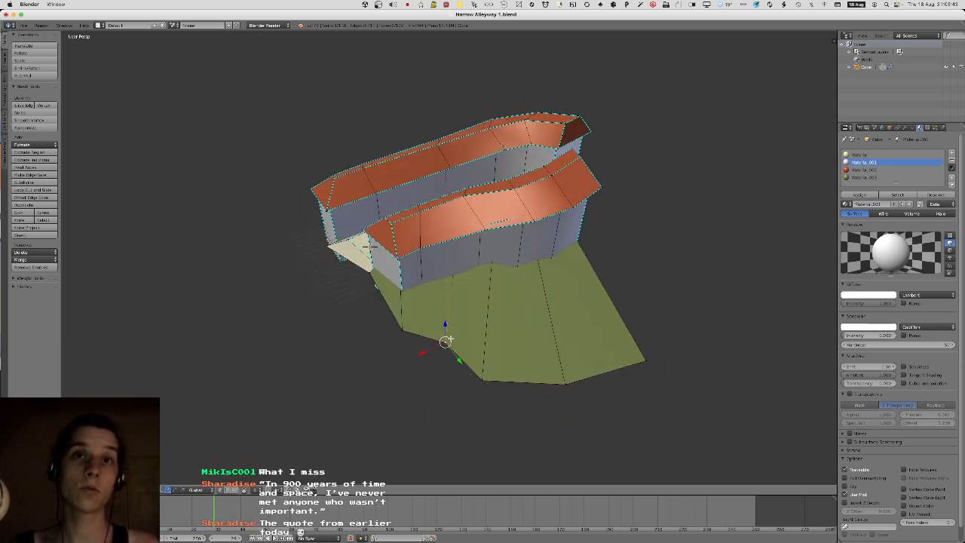
pyautogui.press('Tab')
pyautogui.moveTo(452, 355); pyautogui.dragTo(476, 342, button='middle')
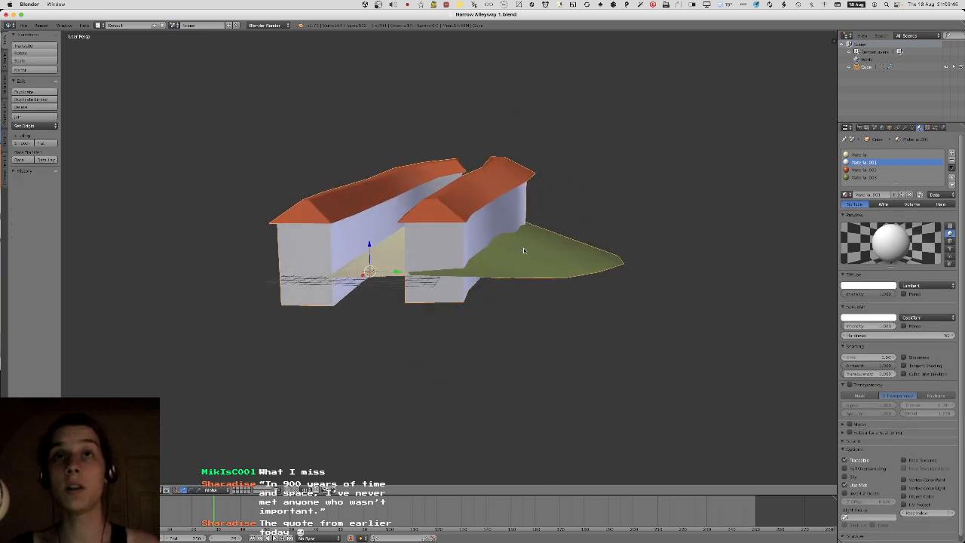
pyautogui.moveTo(524, 250); pyautogui.dragTo(520, 273, button='middle')
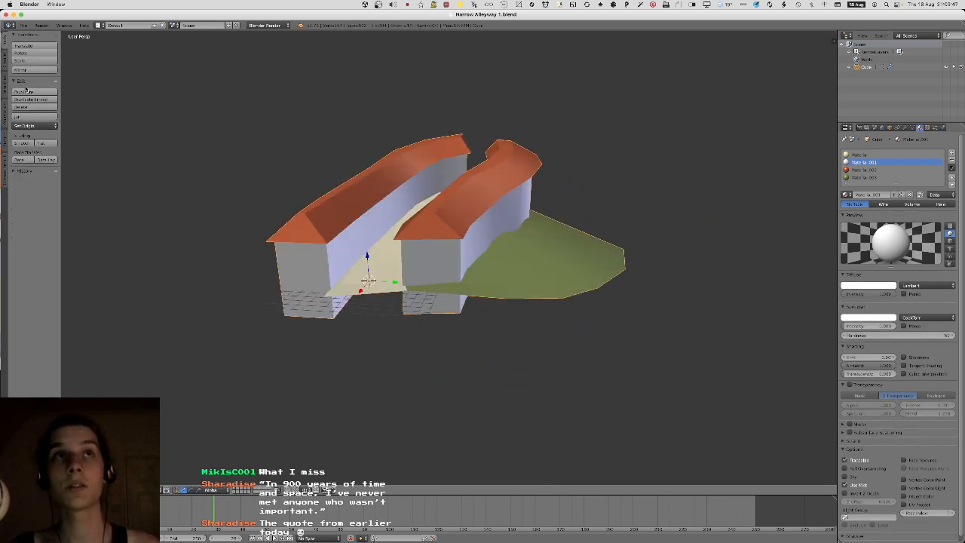
# Export the widened alleyway model as FBX and check the slope against the fence in Unity.
pyautogui.click(24, 25)
pyautogui.moveTo(45, 176)
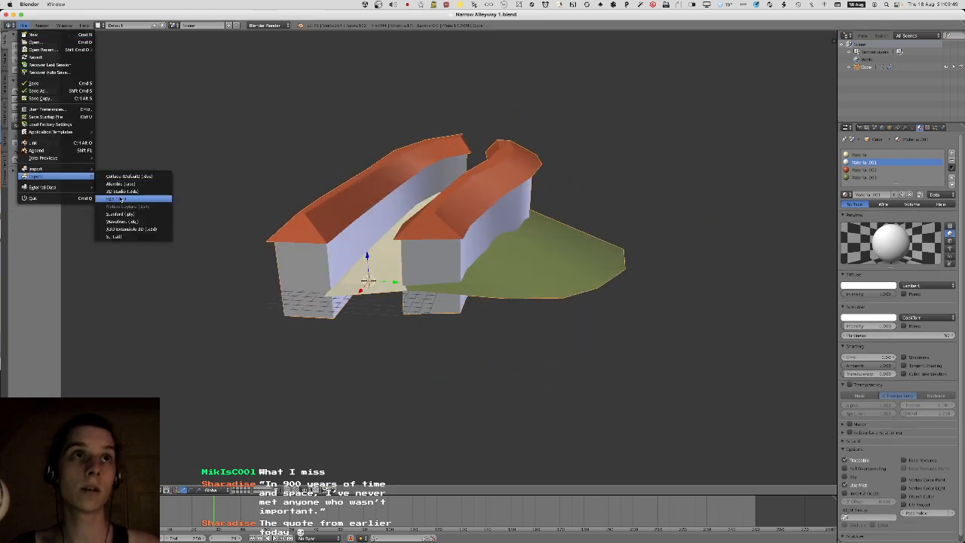
pyautogui.click(121, 199)
pyautogui.press('Escape')
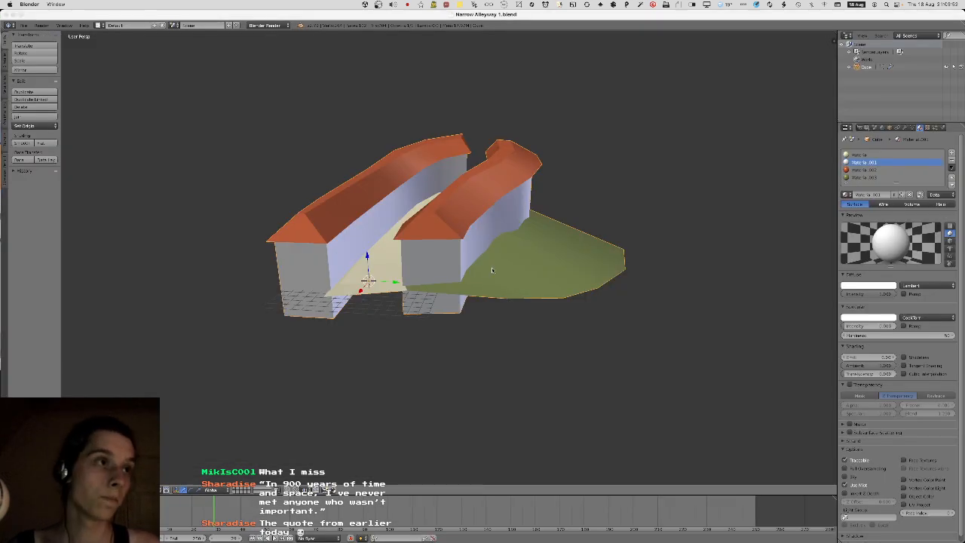
pyautogui.press('super+Tab')
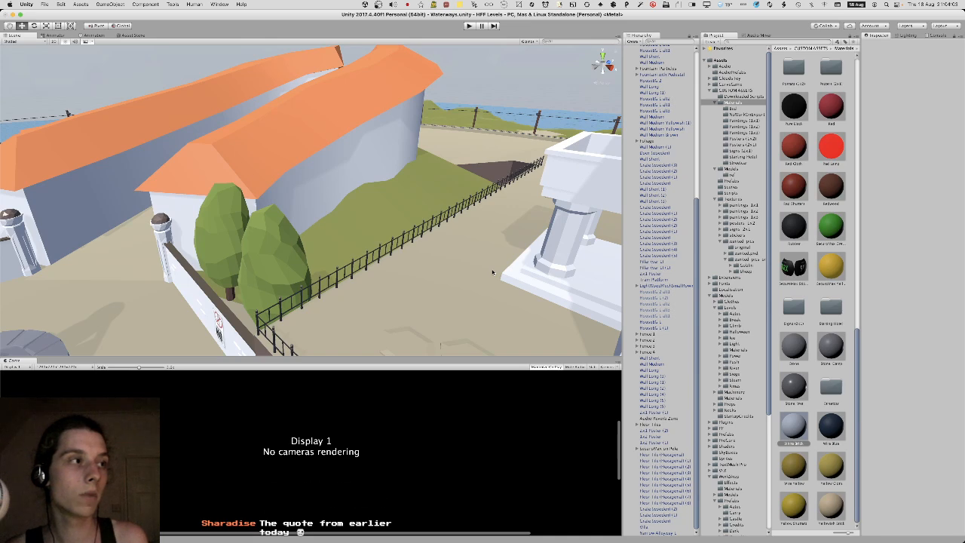
pyautogui.press('w')
pyautogui.moveTo(310, 211); pyautogui.dragTo(318, 236, button='right')
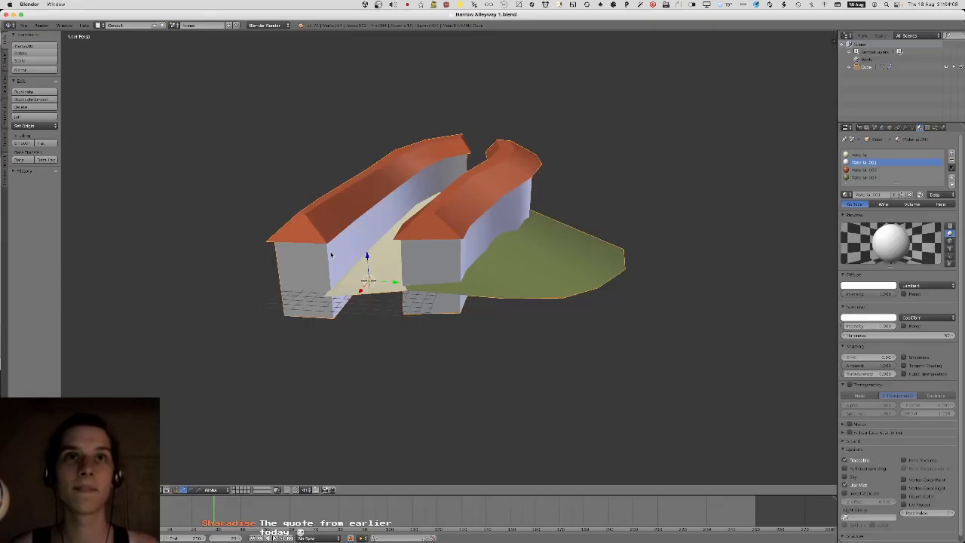
# Examine in Unity how the green slope's outer edge meets the trees, white wall and fence, comparing it with the Blender mesh.
pyautogui.press('Tab')
pyautogui.press('super+Tab')
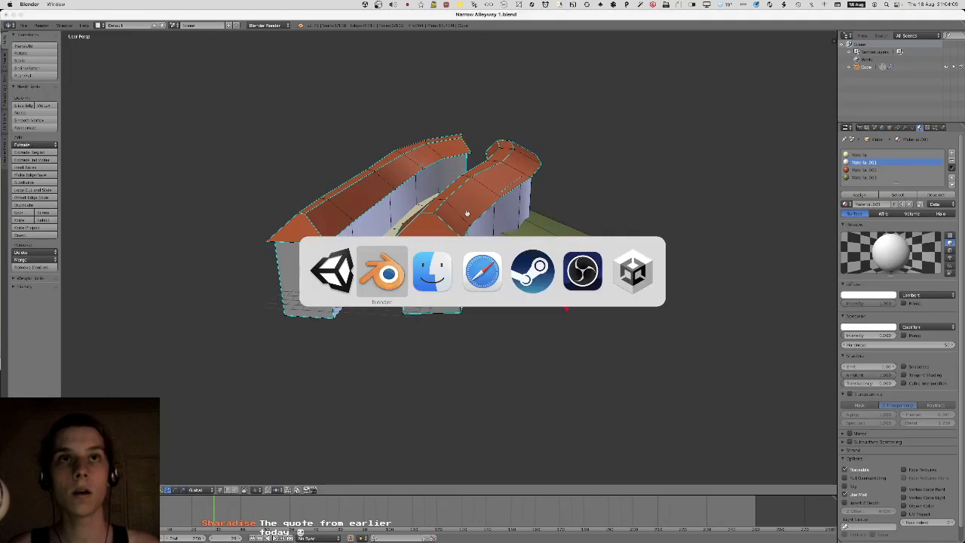
pyautogui.press('super+Tab')
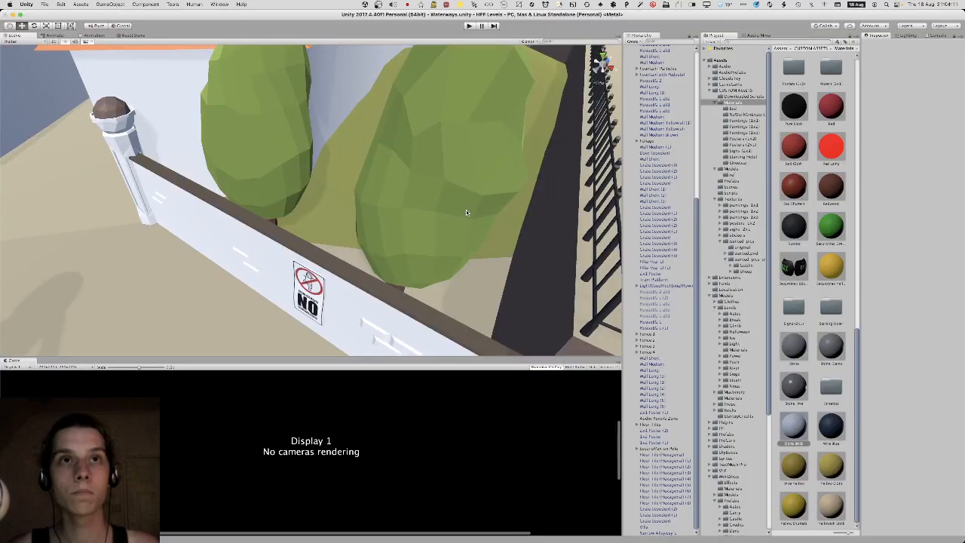
pyautogui.moveTo(466, 211); pyautogui.dragTo(532, 280, button='right')
pyautogui.press('super+Tab')
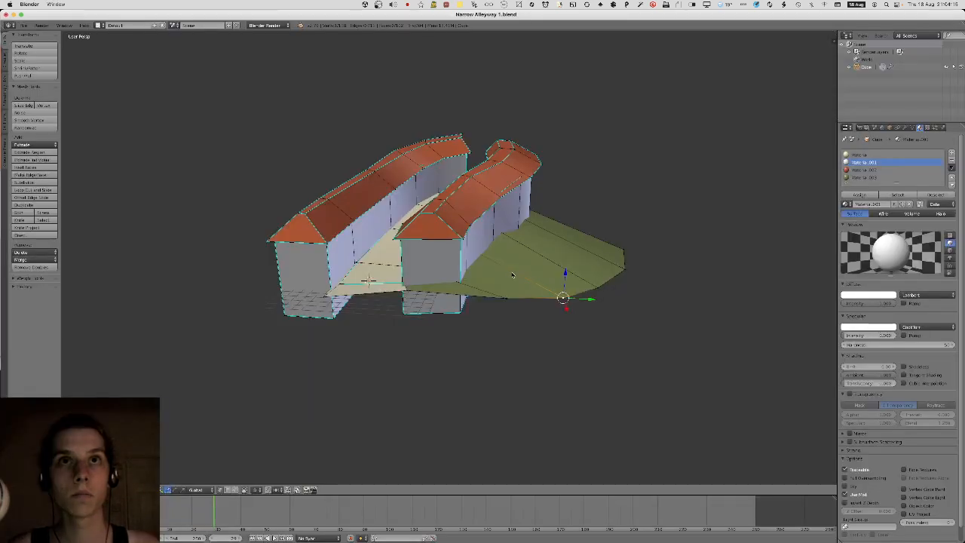
pyautogui.moveTo(496, 300); pyautogui.dragTo(502, 304, button='middle')
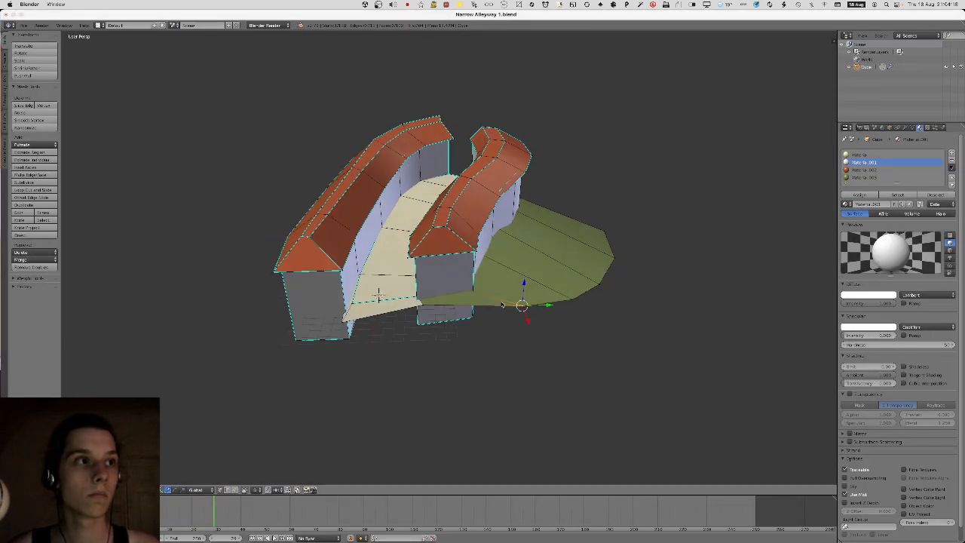
pyautogui.press('super+Tab')
pyautogui.press('super+Tab')
pyautogui.press('super+Tab')
pyautogui.press('super+Tab')
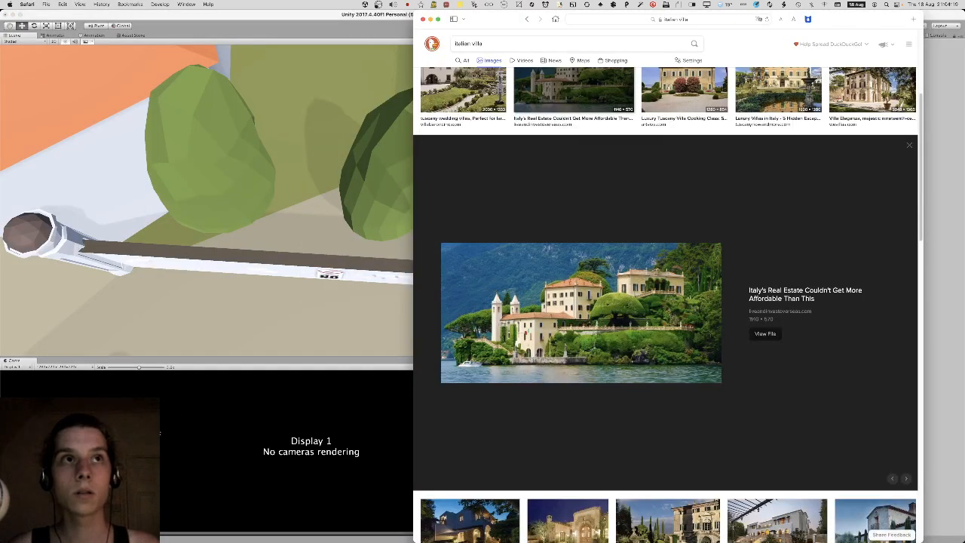
pyautogui.click(172, 218)
pyautogui.moveTo(166, 219); pyautogui.dragTo(576, 41, button='right')
pyautogui.press('s')
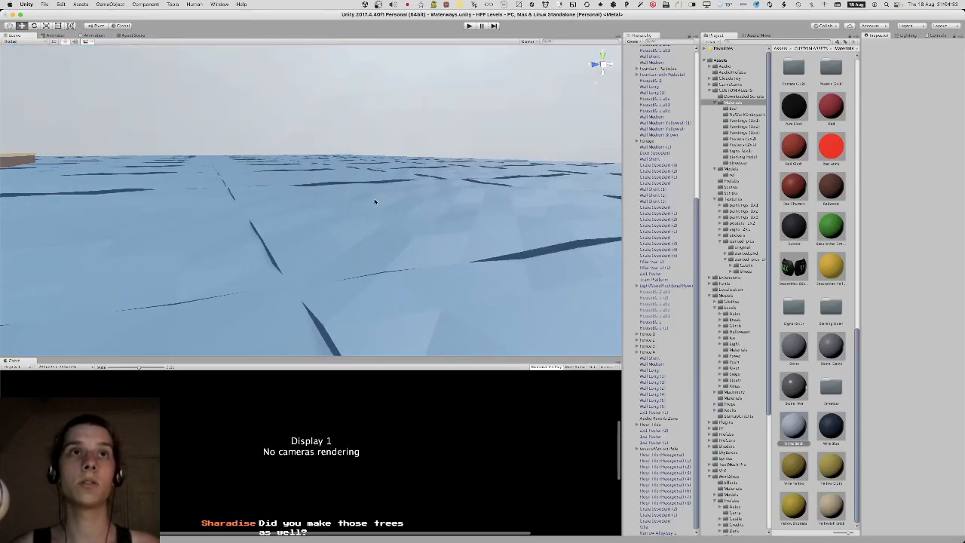
pyautogui.moveTo(375, 201); pyautogui.dragTo(150, 259, button='right')
# Switch to Blender and move the alley-floor corner and the green slope's outer vertices outward.
pyautogui.press('super+Tab')
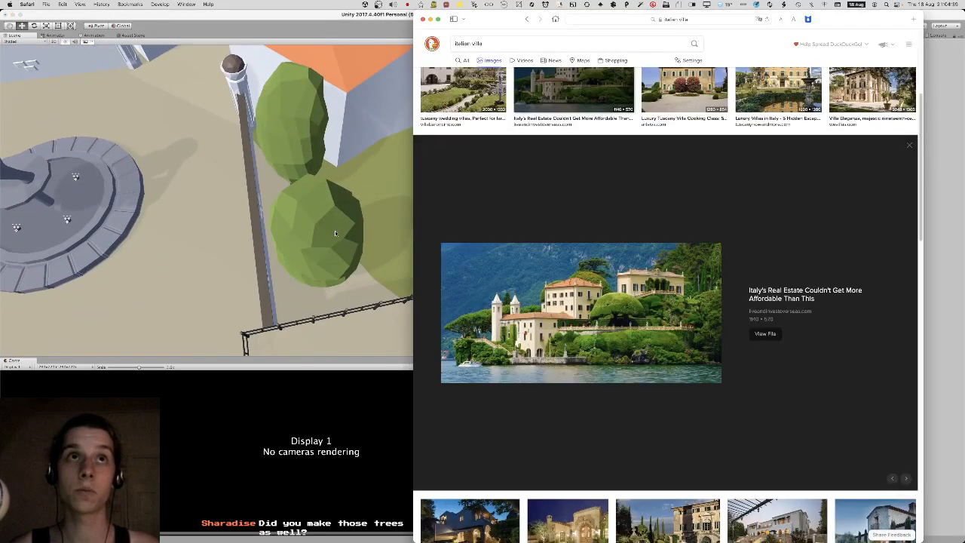
pyautogui.press('super+Tab')
pyautogui.press('super+Tab')
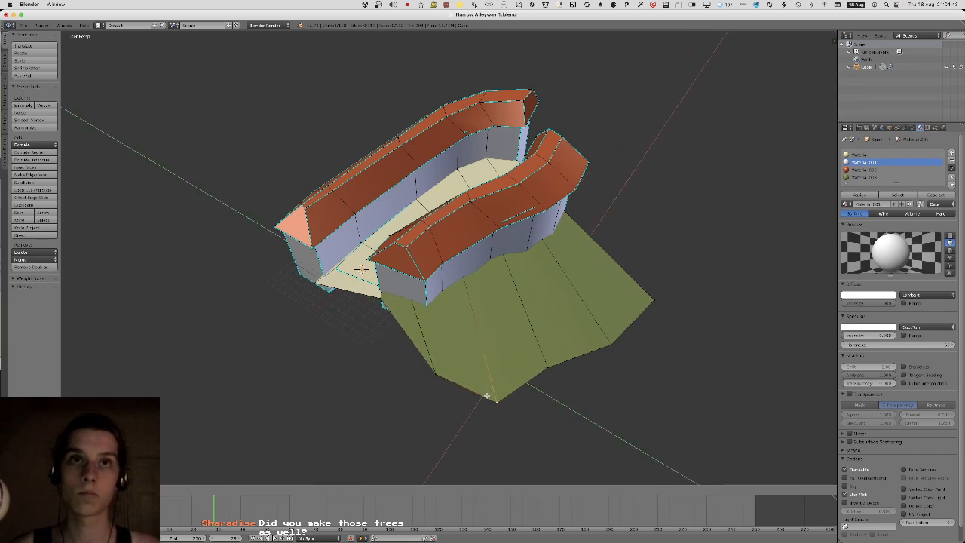
pyautogui.press('super+Tab')
pyautogui.press('super+Tab')
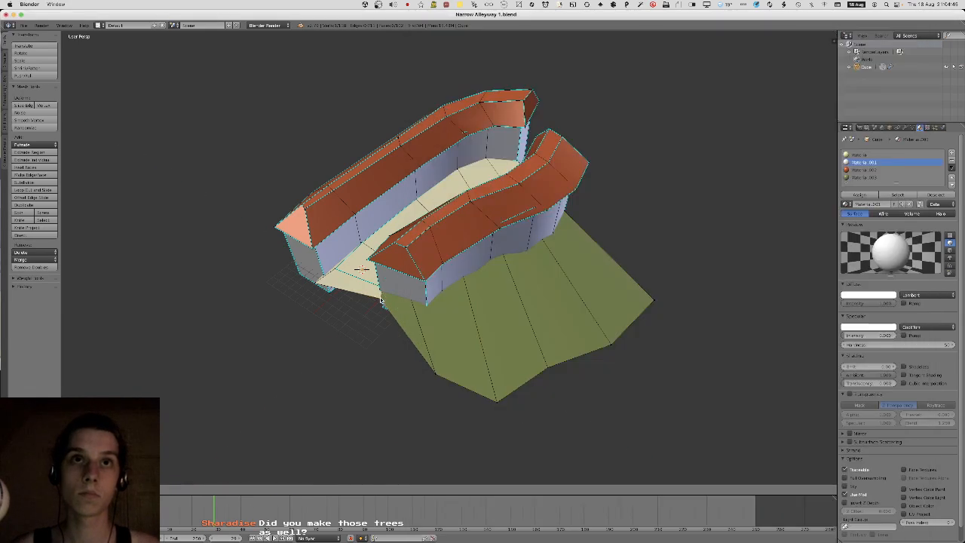
pyautogui.press('Tab')
pyautogui.hotkey('ctrl', 's')
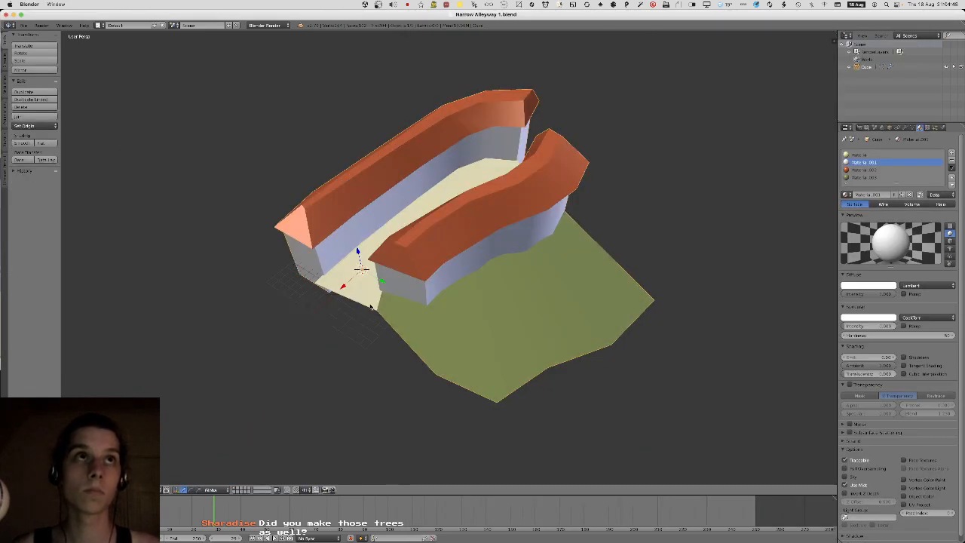
pyautogui.press('Tab')
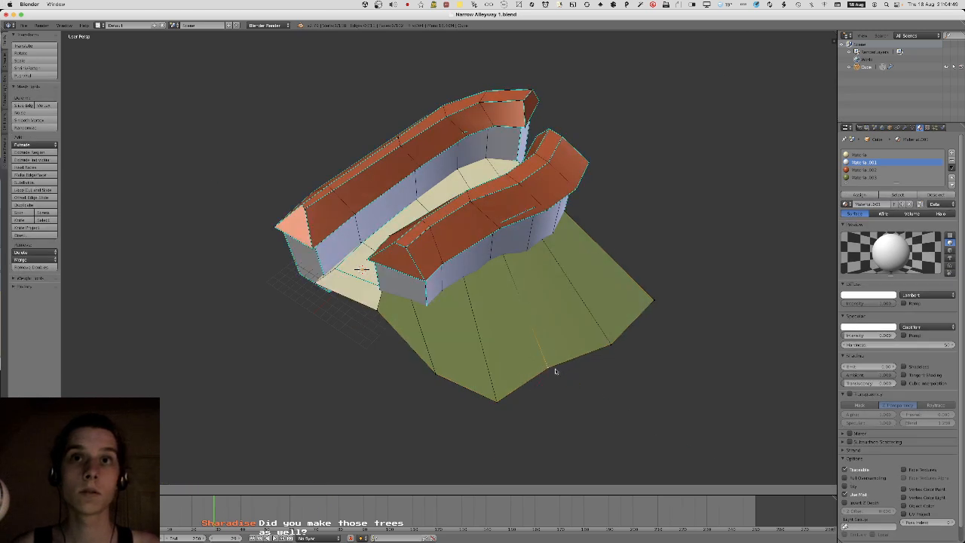
pyautogui.press('Tab')
# Save over the existing Narrow Alleyway 1 file and export the model as FBX.
pyautogui.hotkey('ctrl', 's')
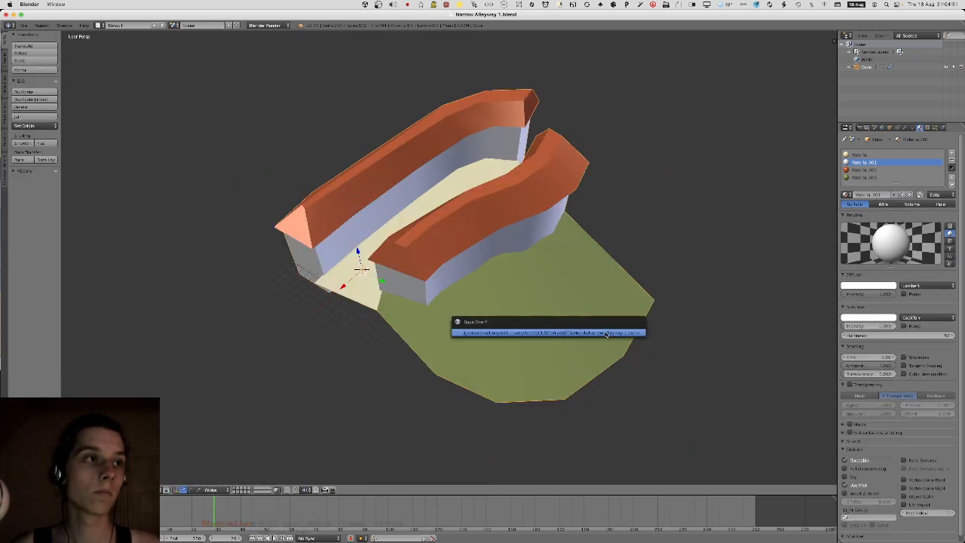
pyautogui.press('Return')
pyautogui.click(25, 25)
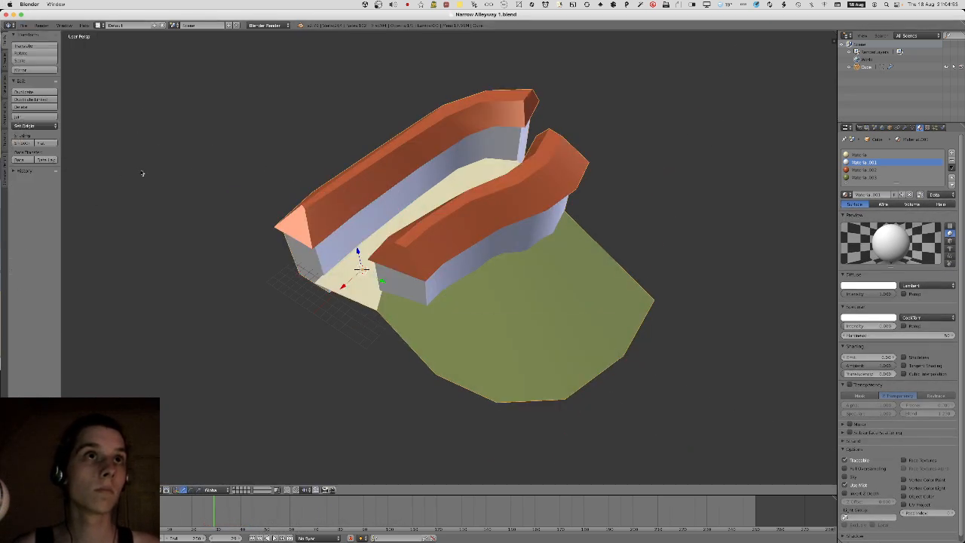
pyautogui.click(25, 26)
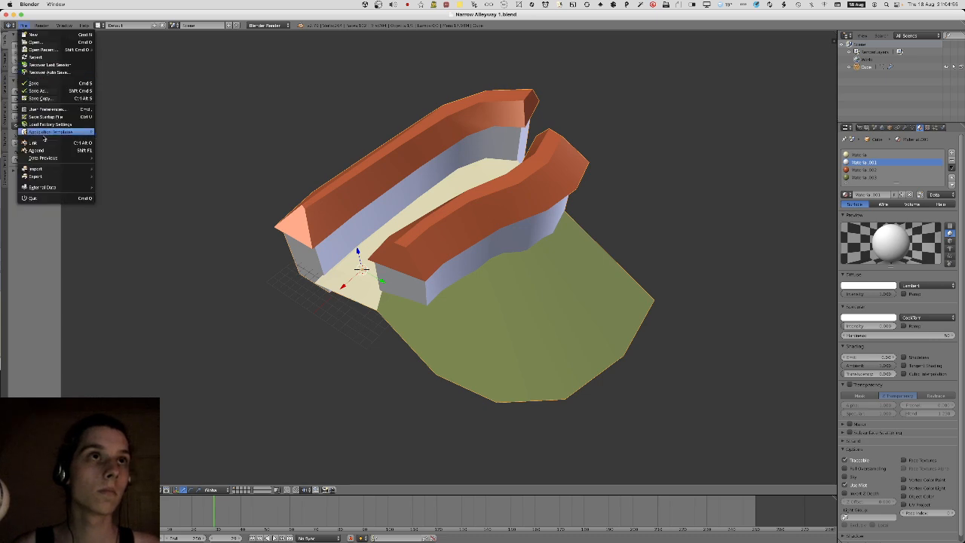
pyautogui.moveTo(45, 178)
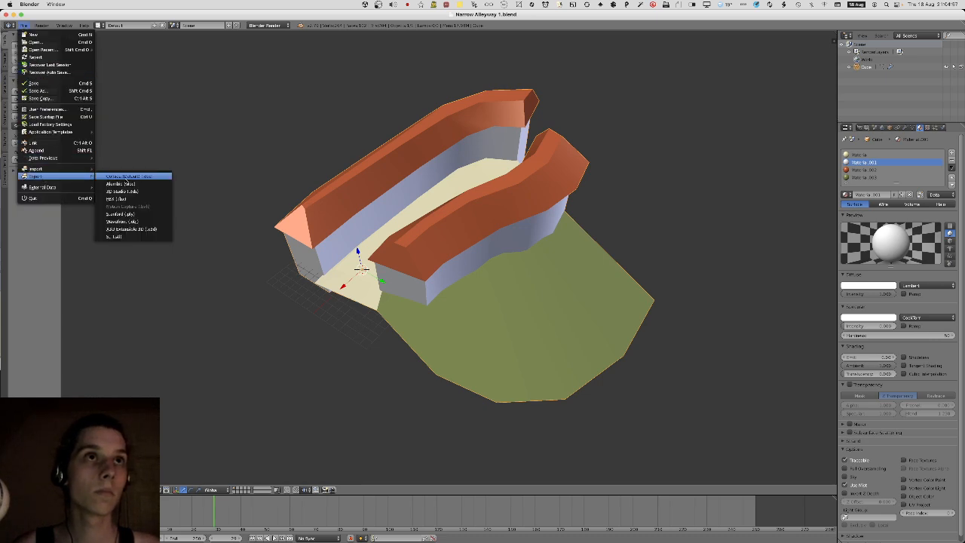
pyautogui.click(133, 198)
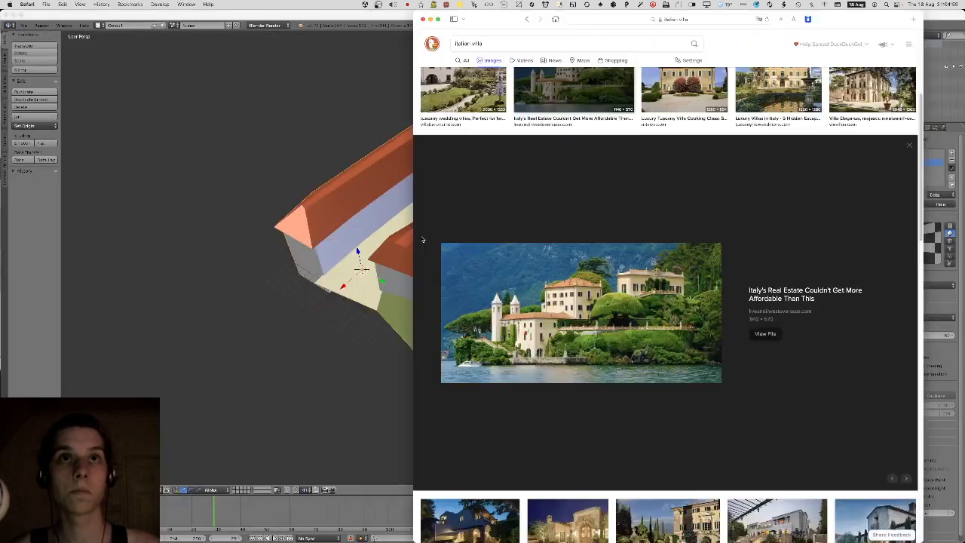
# Switch to Unity and check the updated slope against the white wall and fence from above.
pyautogui.press('super+Tab')
pyautogui.press('super+Tab')
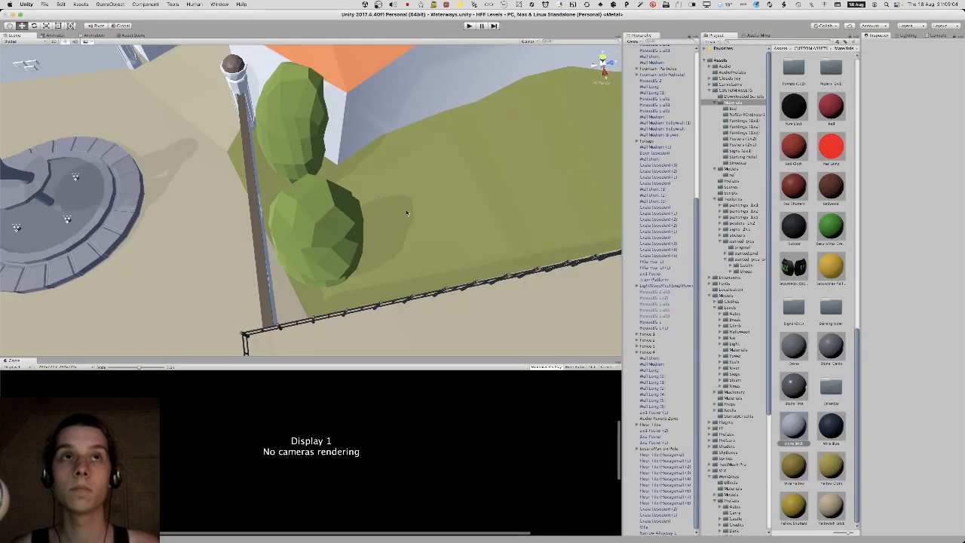
pyautogui.moveTo(406, 214); pyautogui.dragTo(523, 218, button='right')
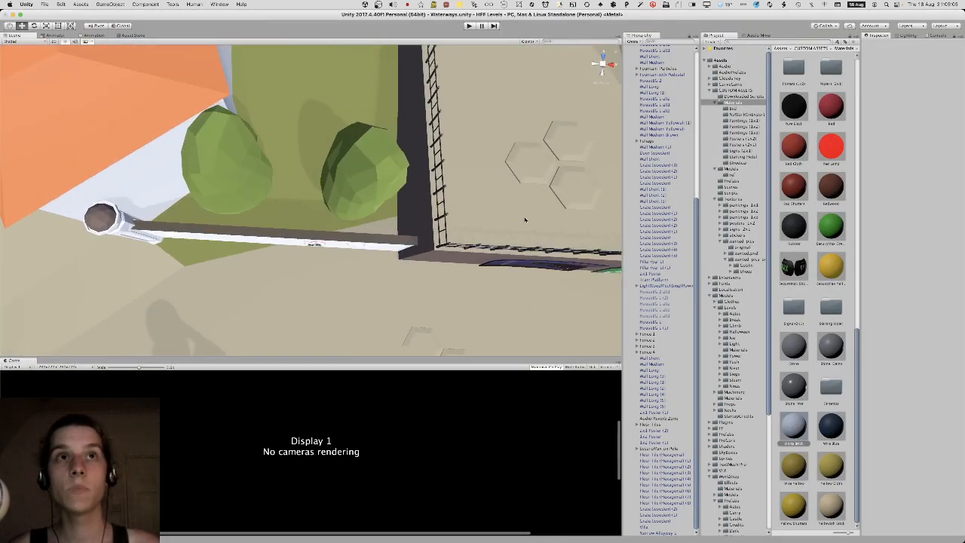
# Switch to Blender and move the green slope's front outer vertex farther away from the house.
pyautogui.press('super+Tab')
pyautogui.press('super+Tab')
pyautogui.press('Tab')
pyautogui.moveTo(524, 231); pyautogui.dragTo(536, 400, button='middle')
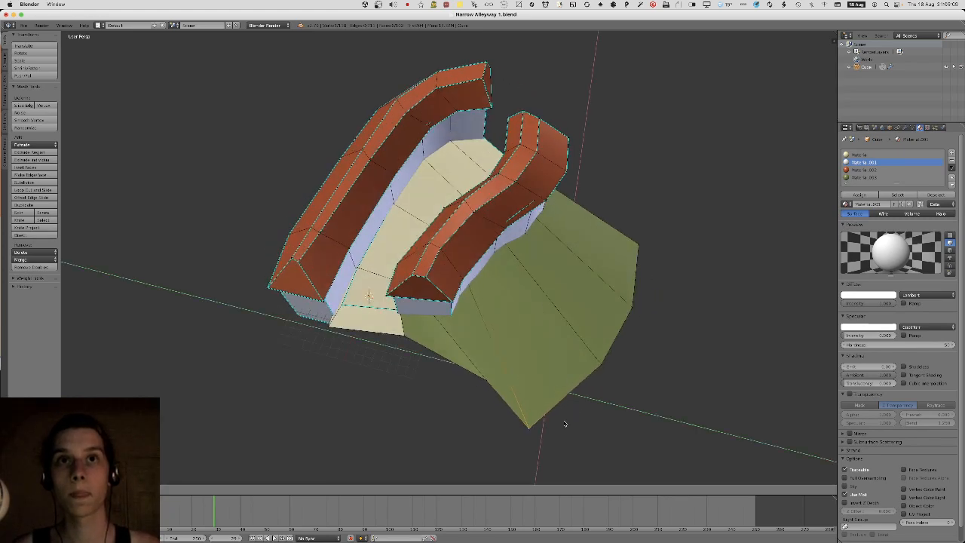
pyautogui.moveTo(547, 397); pyautogui.dragTo(544, 320, button='middle')
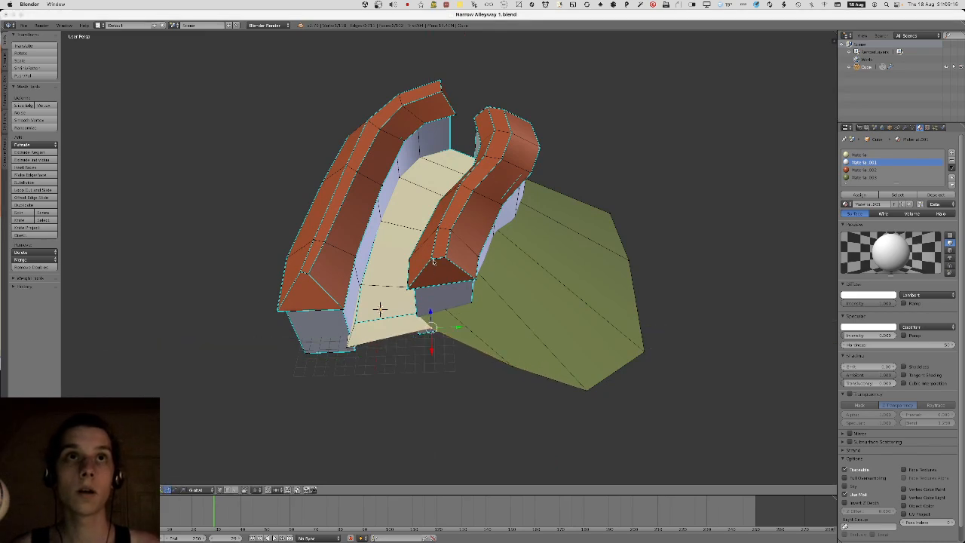
# Compare the slope with the wall corner in Unity, finish widening its front edge in Blender and leave mesh editing.
pyautogui.press('super+Tab')
pyautogui.press('super+Tab')
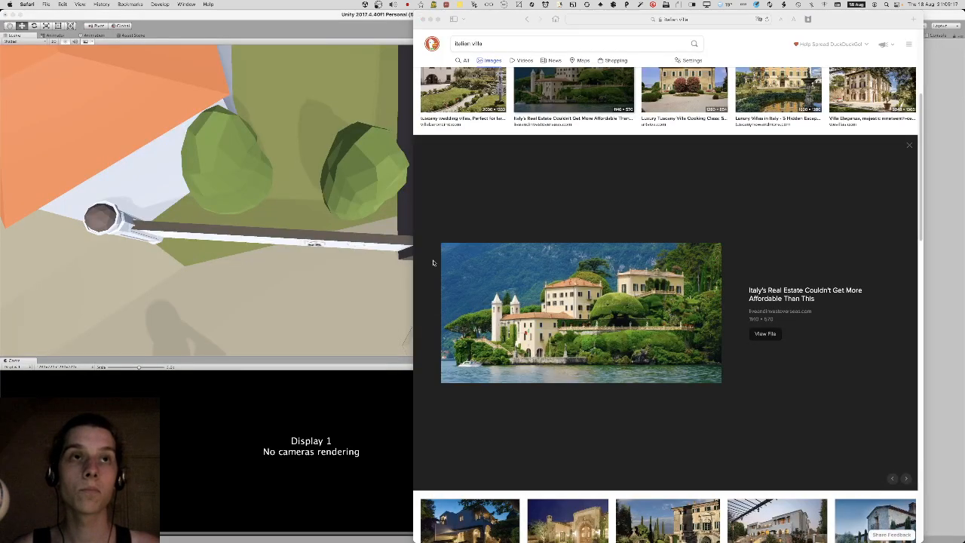
pyautogui.press('super+Tab')
pyautogui.press('super+Tab')
pyautogui.click(433, 267)
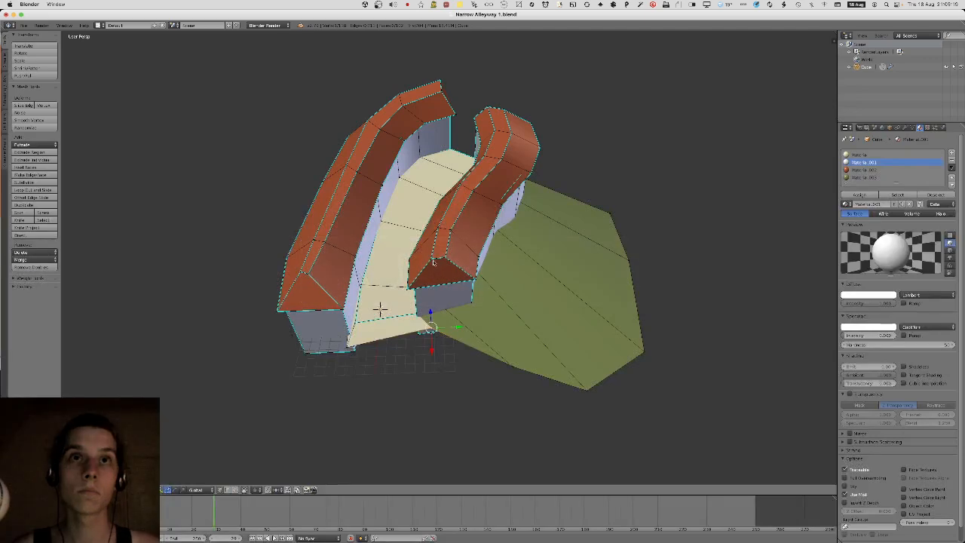
pyautogui.moveTo(388, 242)
pyautogui.mouseDown(button='middle')
pyautogui.moveTo(388, 253)
pyautogui.moveTo(395, 245)
pyautogui.mouseUp(button='middle')
pyautogui.press('super+Tab')
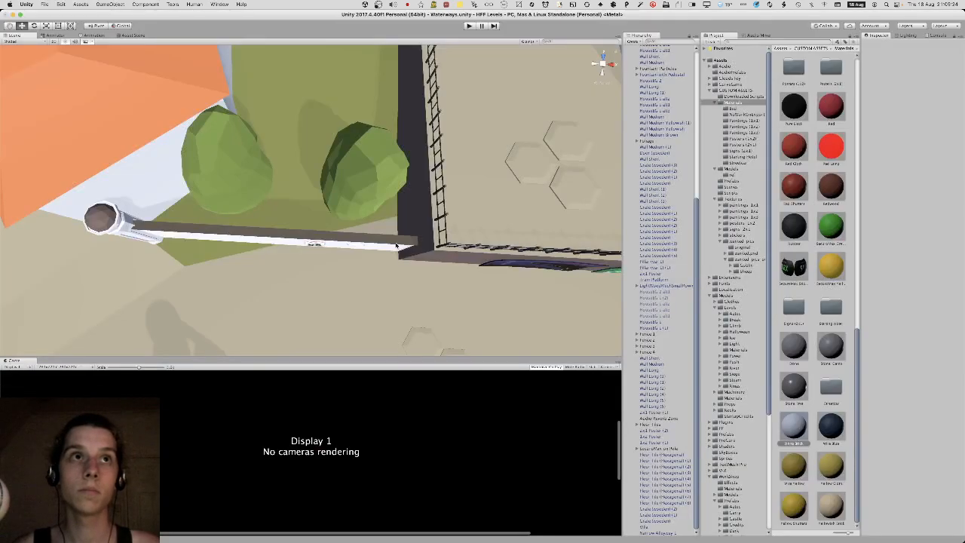
pyautogui.press('super+Tab')
pyautogui.moveTo(403, 245); pyautogui.dragTo(642, 387, button='middle')
pyautogui.press('Tab')
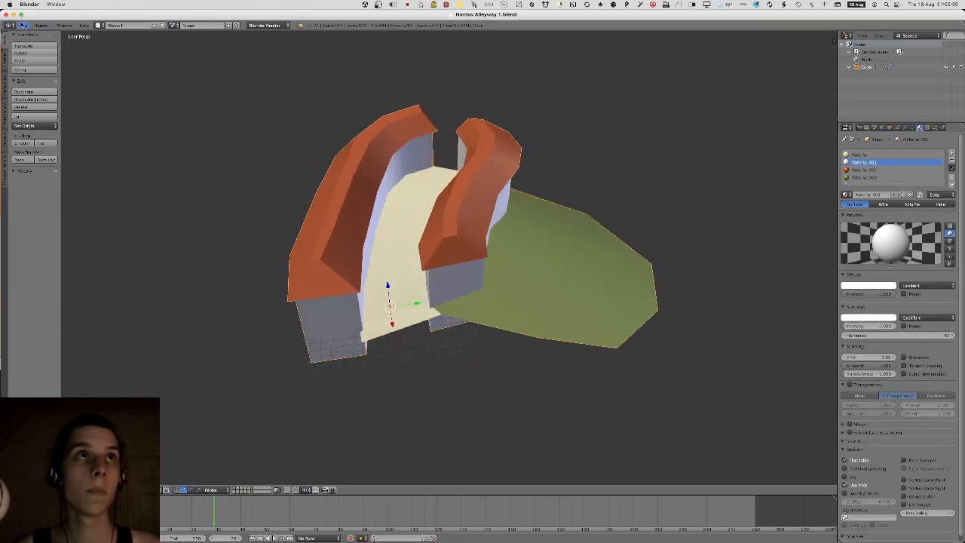
# Export the reshaped alleyway model as FBX and switch to Unity.
pyautogui.click(23, 25)
pyautogui.moveTo(89, 177)
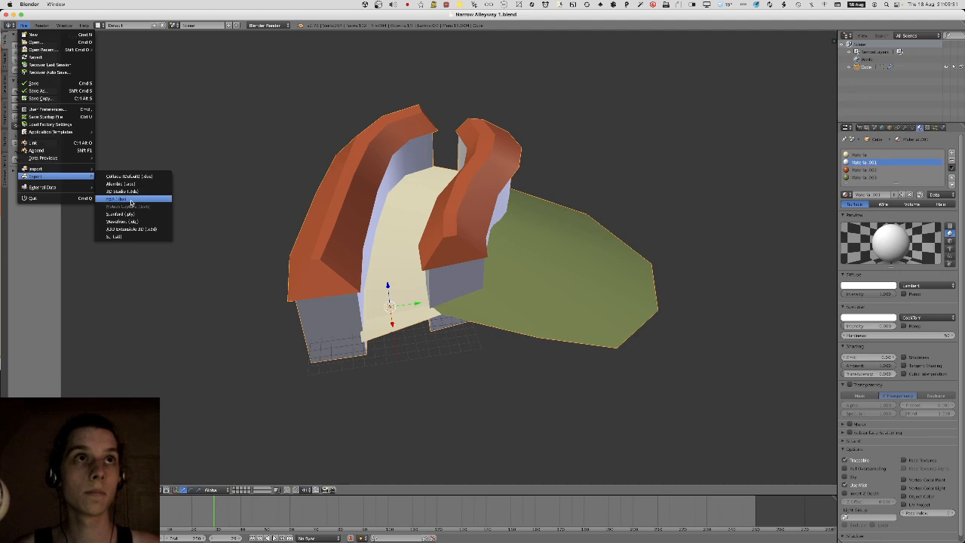
pyautogui.click(130, 198)
pyautogui.press('Escape')
pyautogui.press('super+Tab')
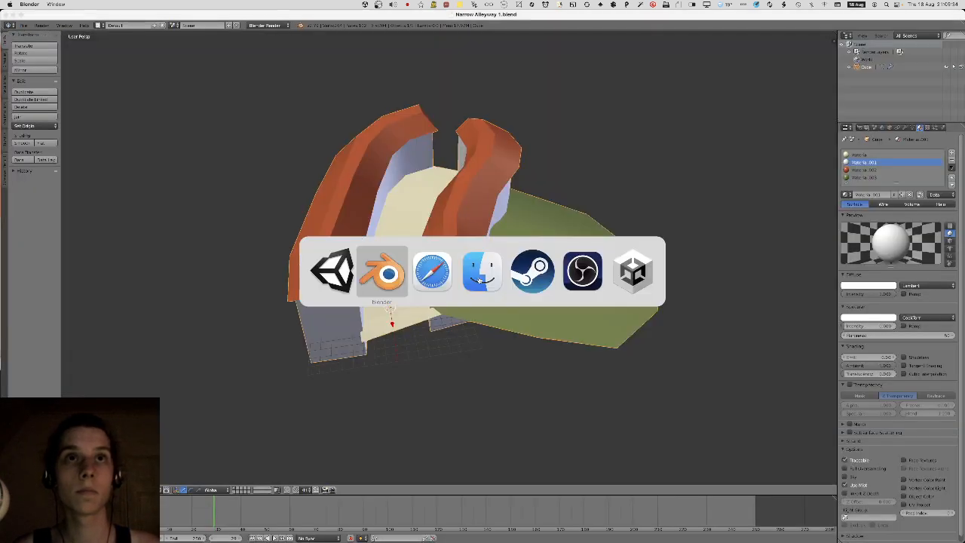
pyautogui.press('super+Tab')
pyautogui.press('super+Tab')
pyautogui.press('super+Tab')
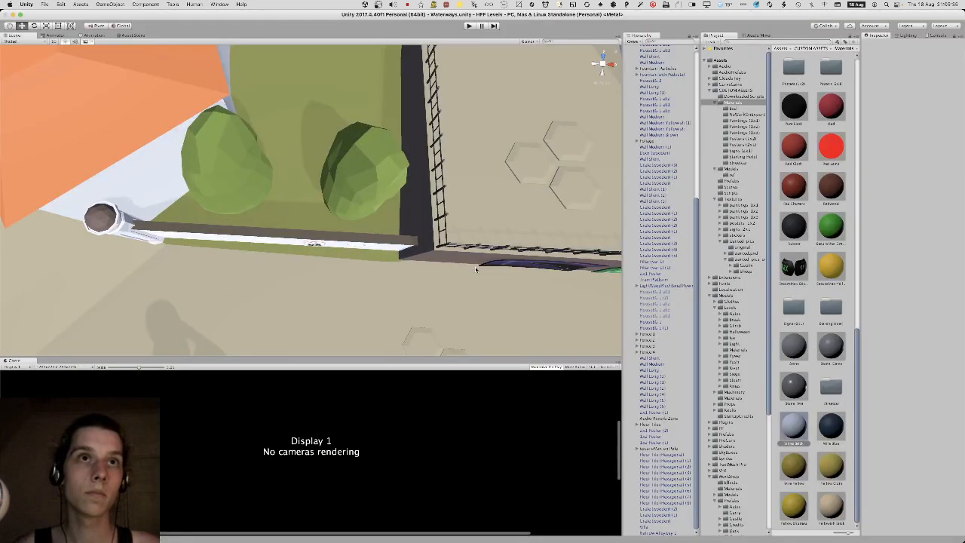
# Inspect the green strip along the base of the white wall and pillar from several angles.
pyautogui.keyDown('alt'); pyautogui.moveTo(332, 249); pyautogui.dragTo(463, 89); pyautogui.keyUp('alt')
pyautogui.keyDown('alt'); pyautogui.moveTo(215, 280); pyautogui.dragTo(249, 300); pyautogui.keyUp('alt')
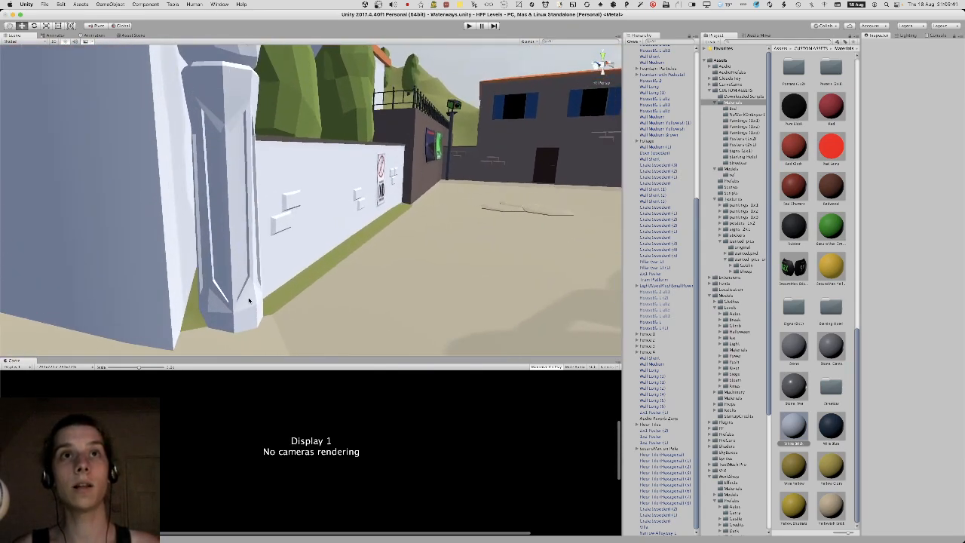
pyautogui.keyDown('alt'); pyautogui.moveTo(347, 269); pyautogui.dragTo(223, 266); pyautogui.keyUp('alt')
pyautogui.keyDown('alt'); pyautogui.moveTo(252, 276); pyautogui.dragTo(266, 270, button='right'); pyautogui.keyUp('alt')
pyautogui.keyDown('alt'); pyautogui.moveTo(265, 269); pyautogui.dragTo(355, 290); pyautogui.keyUp('alt')
# Place a copy of the wall-side tree farther up the green slope, raise it onto the ground and rotate it about its vertical axis.
pyautogui.click(336, 195)
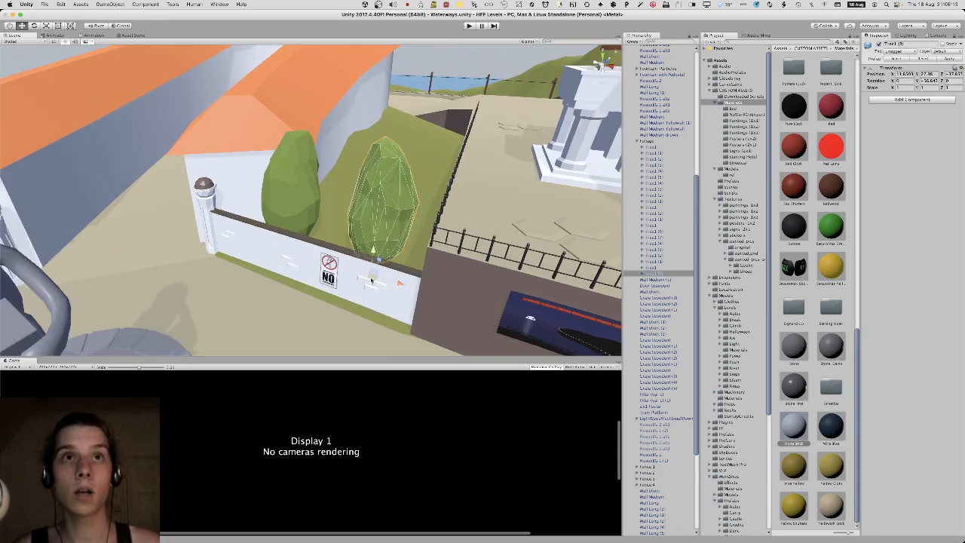
pyautogui.press('f')
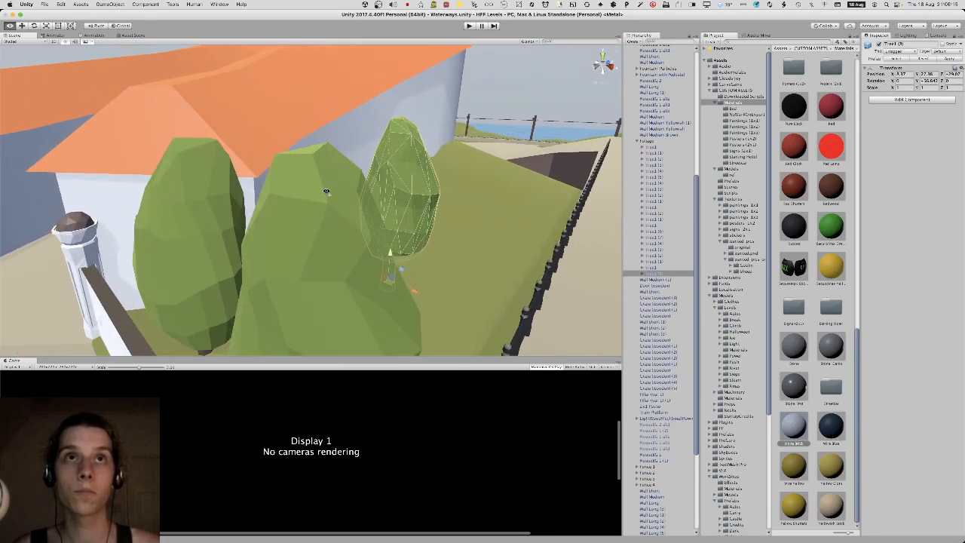
pyautogui.moveTo(308, 243); pyautogui.dragTo(311, 202)
pyautogui.press('s')
pyautogui.moveTo(322, 212); pyautogui.dragTo(323, 214, button='right')
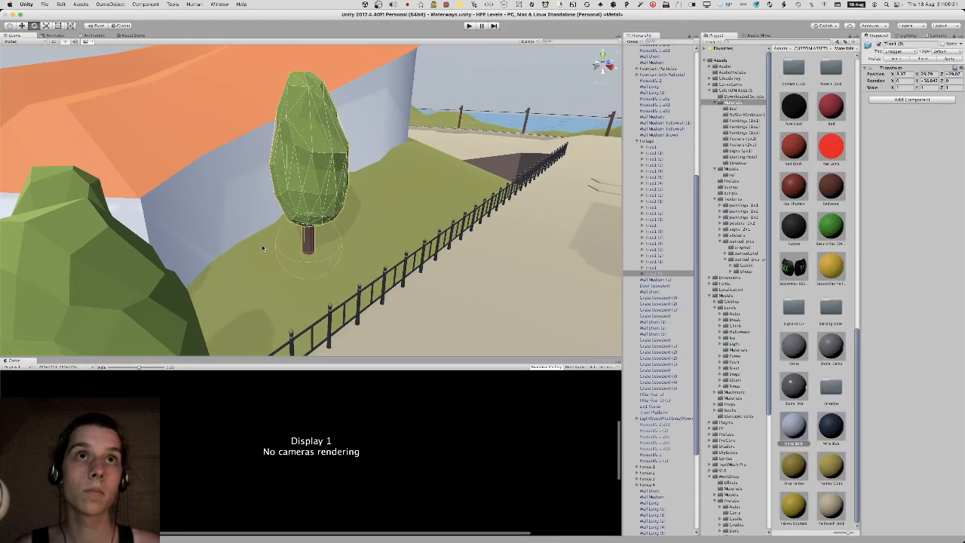
pyautogui.moveTo(296, 266); pyautogui.dragTo(184, 261)
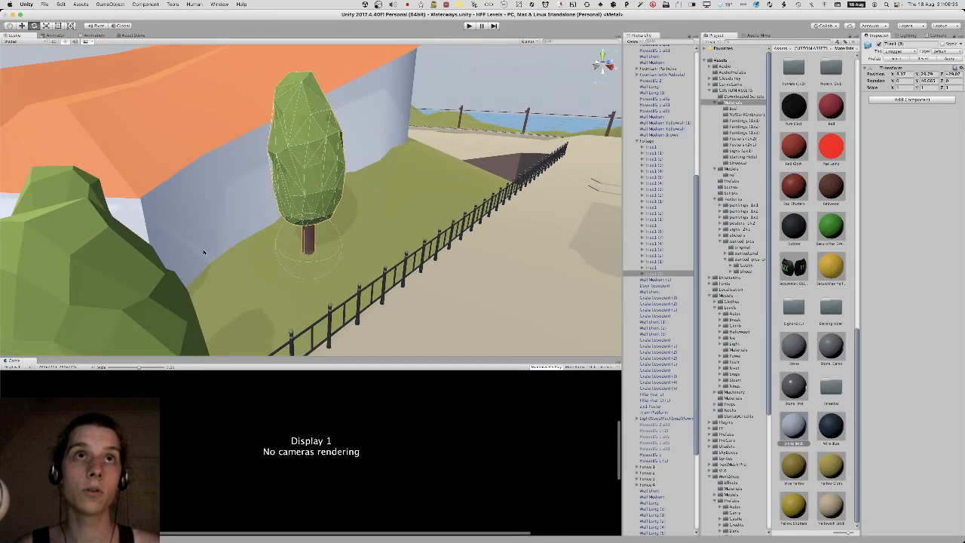
pyautogui.moveTo(91, 132); pyautogui.dragTo(155, 165, button='right')
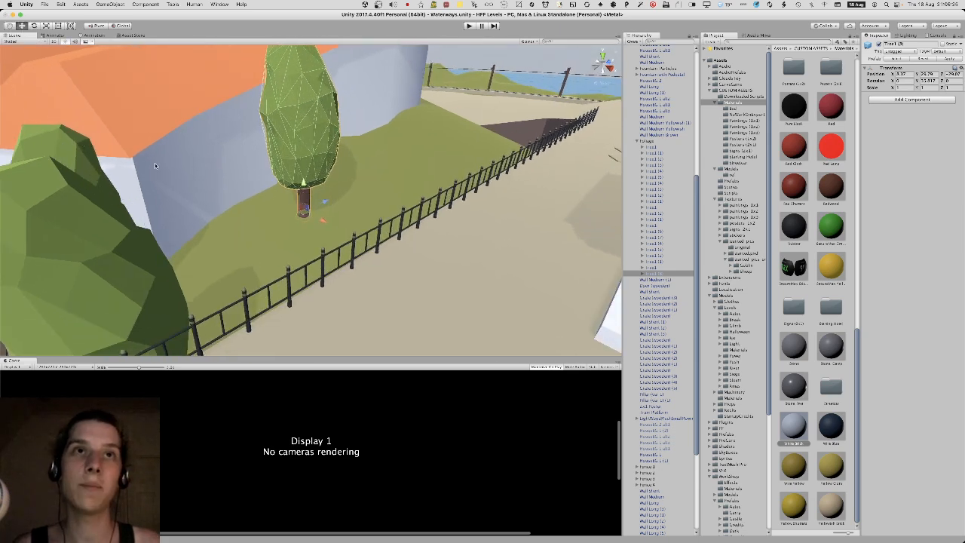
# Duplicate the slope tree, place the copy farther up the hillside near the fence and turn it about its vertical axis.
pyautogui.press('super+d')
pyautogui.moveTo(302, 213); pyautogui.dragTo(458, 133)
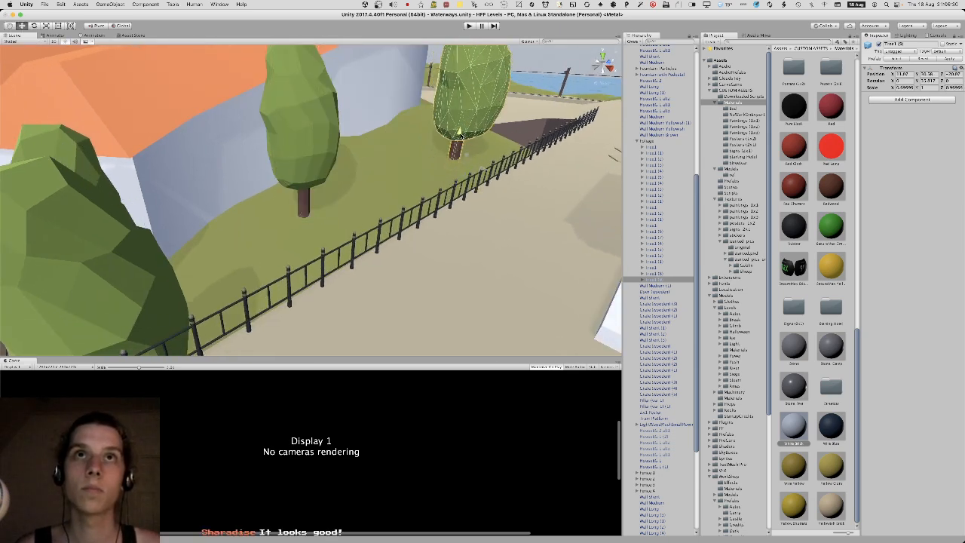
pyautogui.moveTo(467, 124); pyautogui.dragTo(467, 122, button='right')
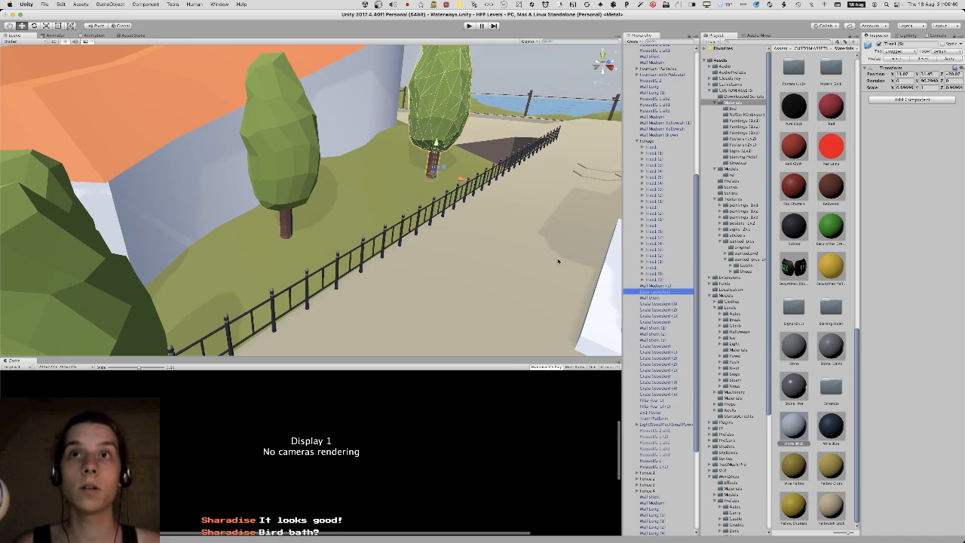
# Inspect the fountain square, the columned building and the fenced green slope of the Waterways level from several viewpoints.
pyautogui.press('s')
pyautogui.moveTo(437, 219); pyautogui.dragTo(363, 180, button='right')
pyautogui.press('a')
pyautogui.press('w')
pyautogui.press('d')
pyautogui.press('q')
pyautogui.press('w')
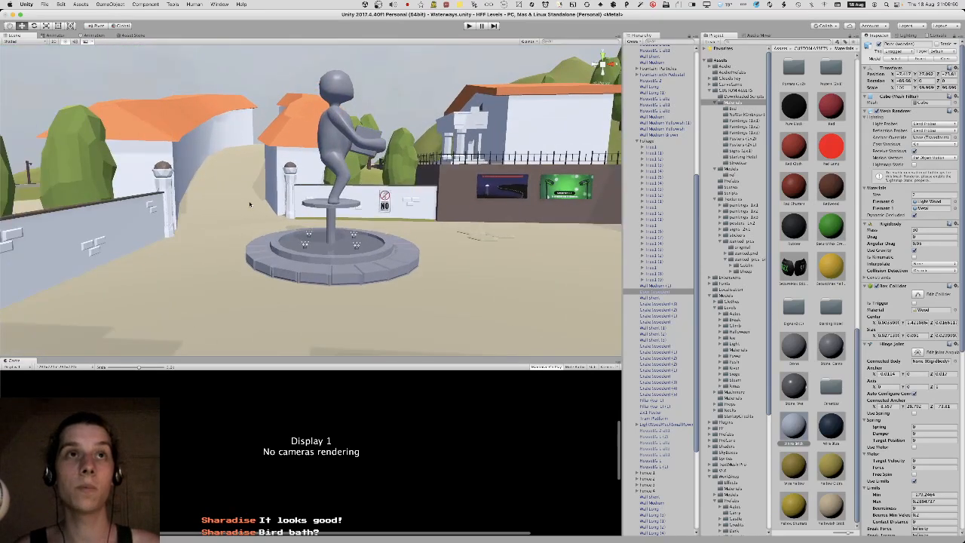
pyautogui.press('w')
pyautogui.moveTo(230, 195); pyautogui.dragTo(298, 225, button='right')
pyautogui.press('w')
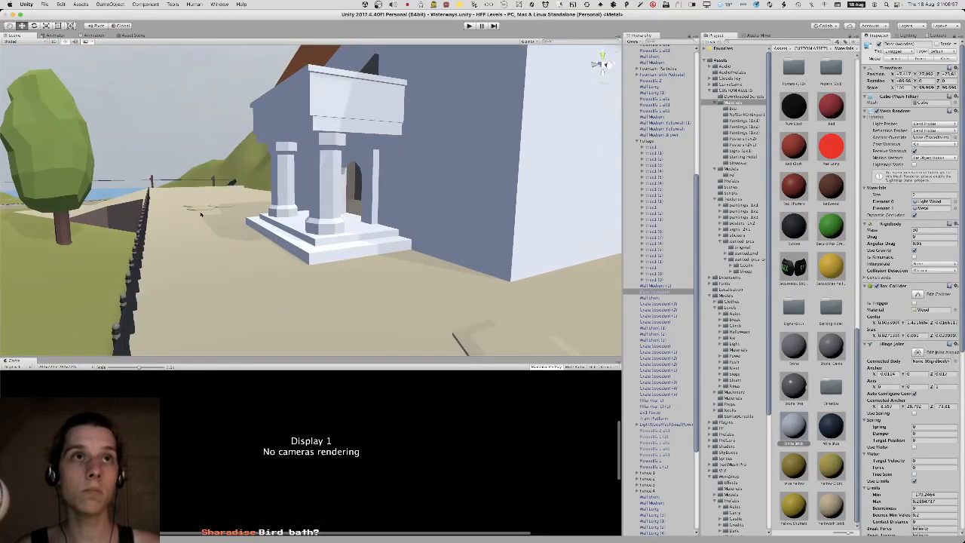
pyautogui.press('s')
pyautogui.moveTo(168, 255); pyautogui.dragTo(280, 255, button='right')
pyautogui.press('w')
pyautogui.press('s')
pyautogui.press('w')
pyautogui.press('s')
pyautogui.press('d')
pyautogui.press('s')
pyautogui.press('w')
pyautogui.press('w')
pyautogui.moveTo(198, 303); pyautogui.dragTo(150, 265, button='right')
pyautogui.press('w')
pyautogui.press('s')
pyautogui.press('w')
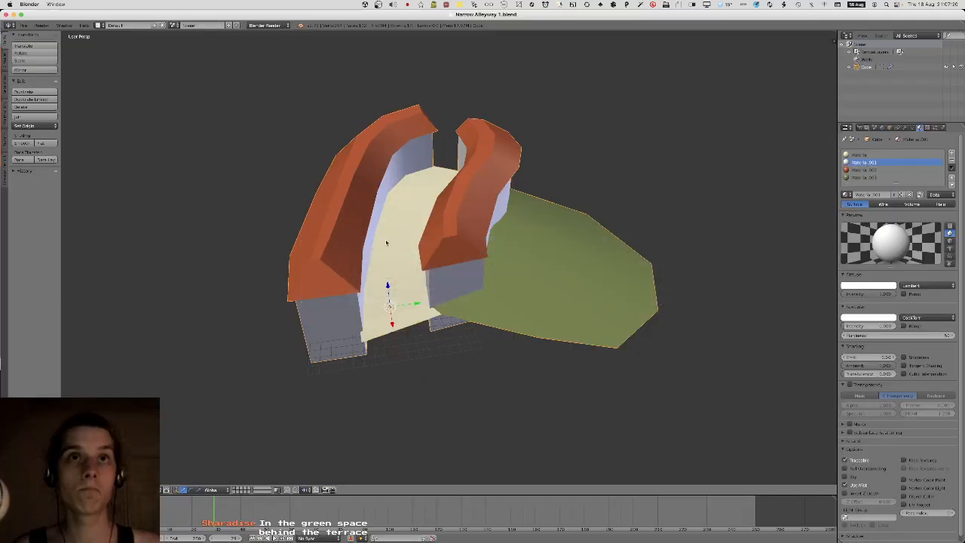
# Compare the alleyway model in Blender with its placement in the Unity scene.
pyautogui.press('Tab')
pyautogui.moveTo(478, 260)
pyautogui.mouseDown(button='middle')
pyautogui.moveTo(479, 228)
pyautogui.moveTo(474, 243)
pyautogui.mouseUp(button='middle')
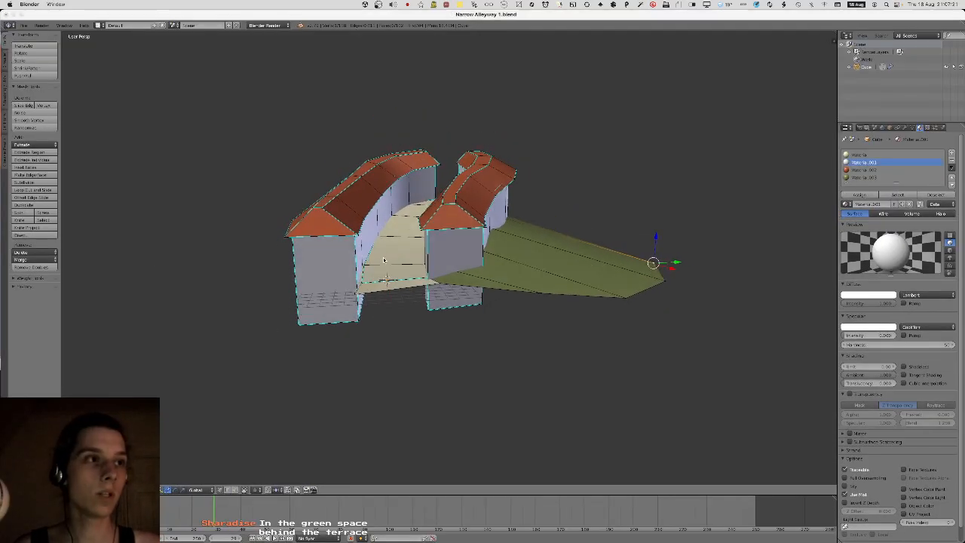
pyautogui.press('super+Tab')
pyautogui.press('super+Tab')
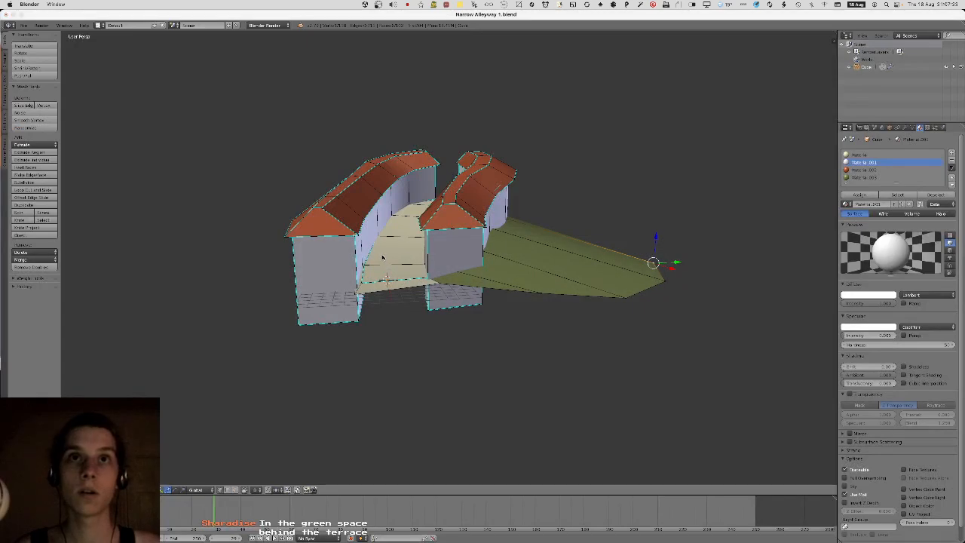
pyautogui.press('super+Tab')
pyautogui.moveTo(383, 253); pyautogui.dragTo(121, 278, button='right')
pyautogui.press('w')
pyautogui.press('super+Tab')
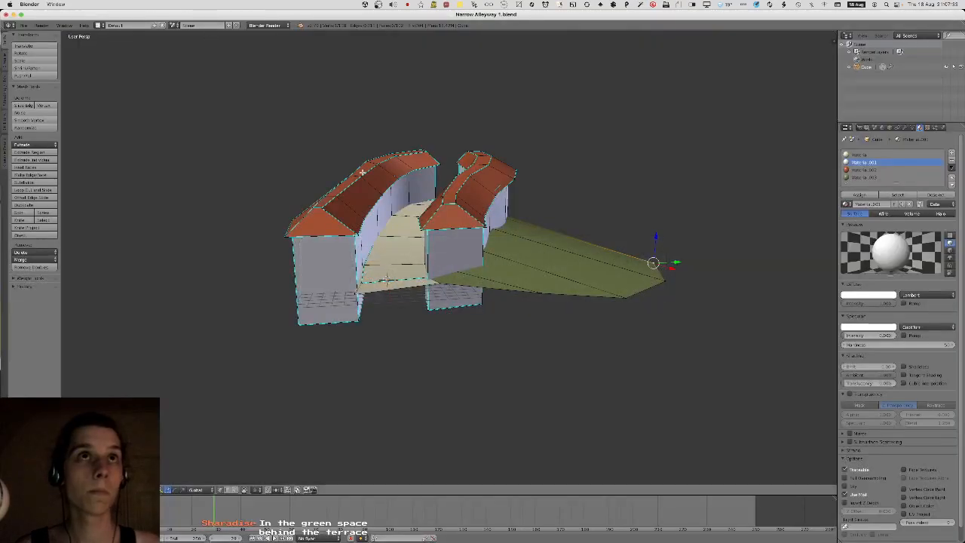
# Save the narrow alleyway file over the existing version and start a new Blender scene.
pyautogui.press('super+s')
pyautogui.click(369, 175)
pyautogui.click(20, 26)
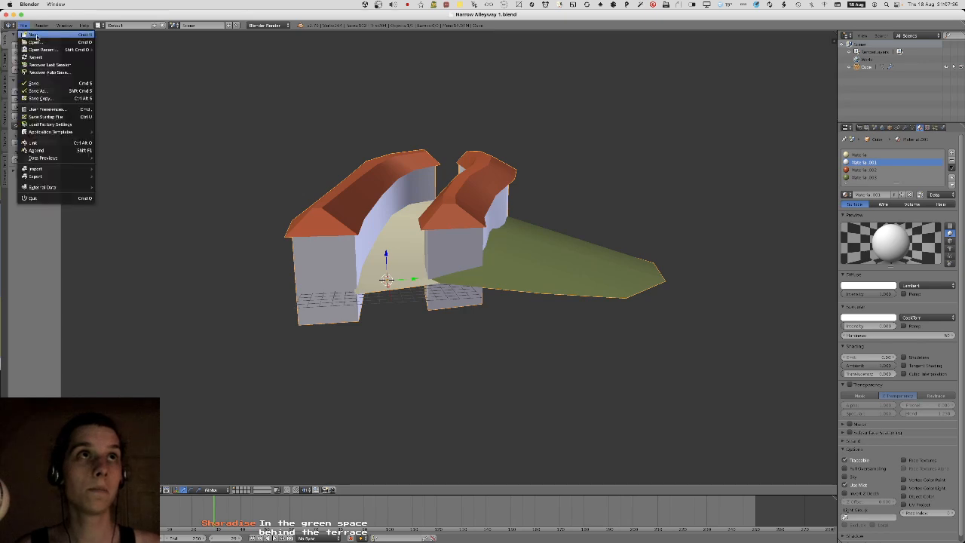
pyautogui.moveTo(437, 226); pyautogui.dragTo(390, 224, button='middle')
pyautogui.press('Tab')
pyautogui.scroll(5, 390, 224)
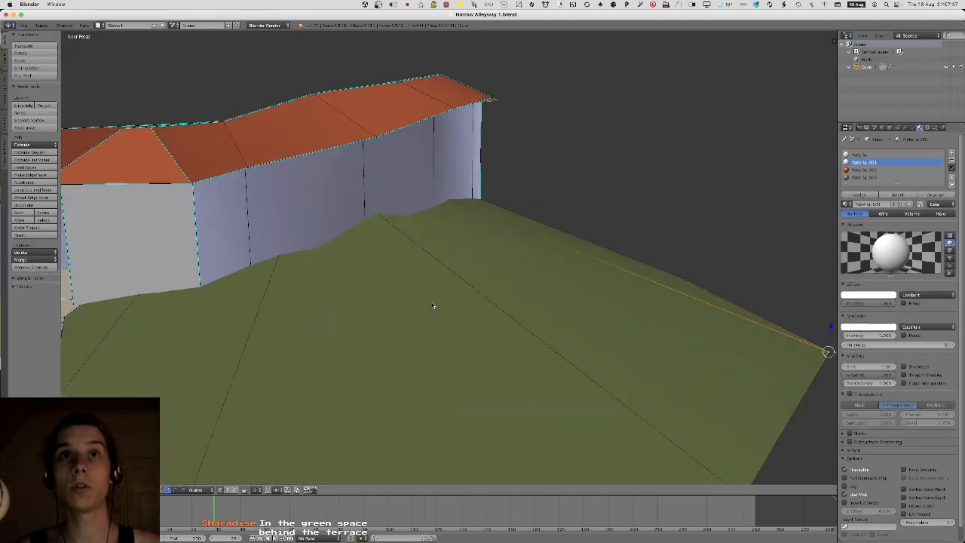
pyautogui.scroll(-5, 435, 294)
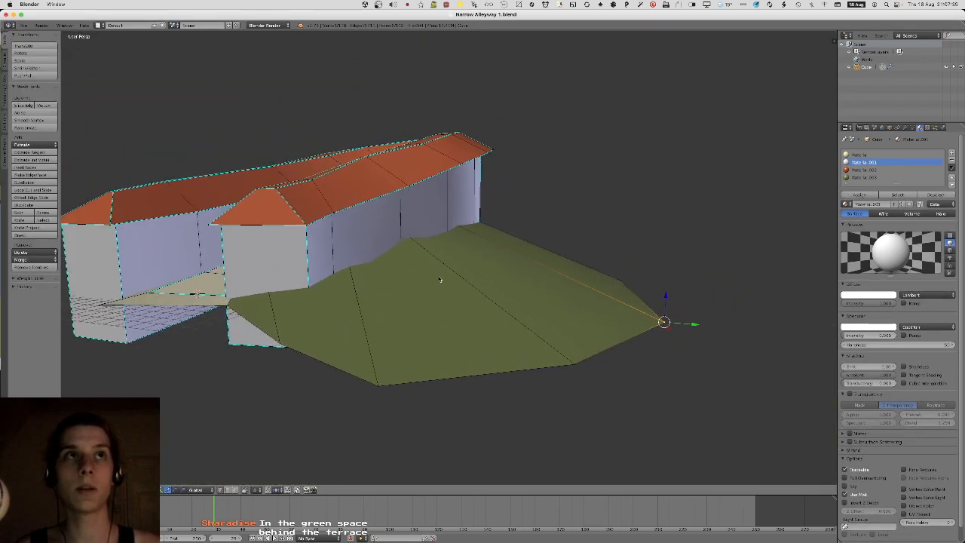
pyautogui.press('Tab')
pyautogui.moveTo(436, 294); pyautogui.dragTo(301, 279, button='middle')
pyautogui.click(23, 26)
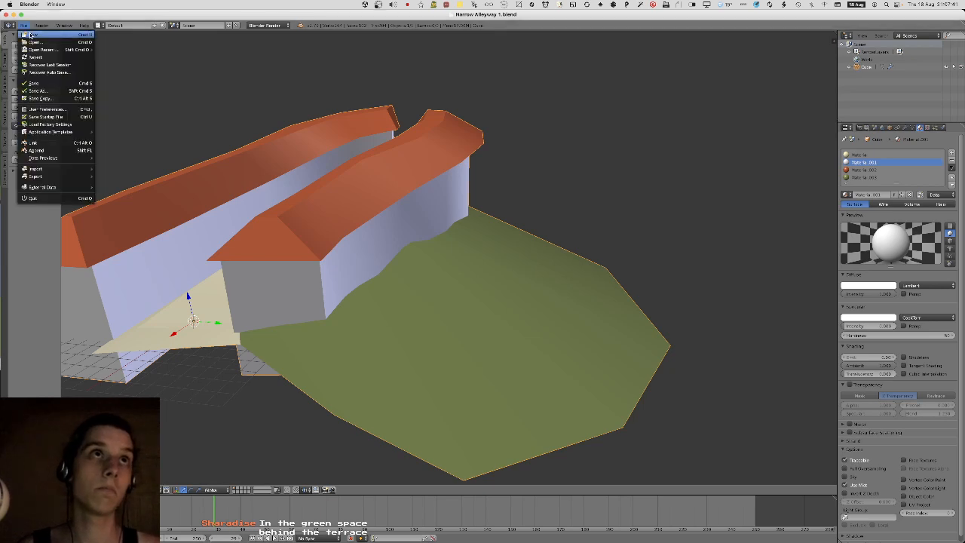
pyautogui.click(55, 38)
pyautogui.press('Return')
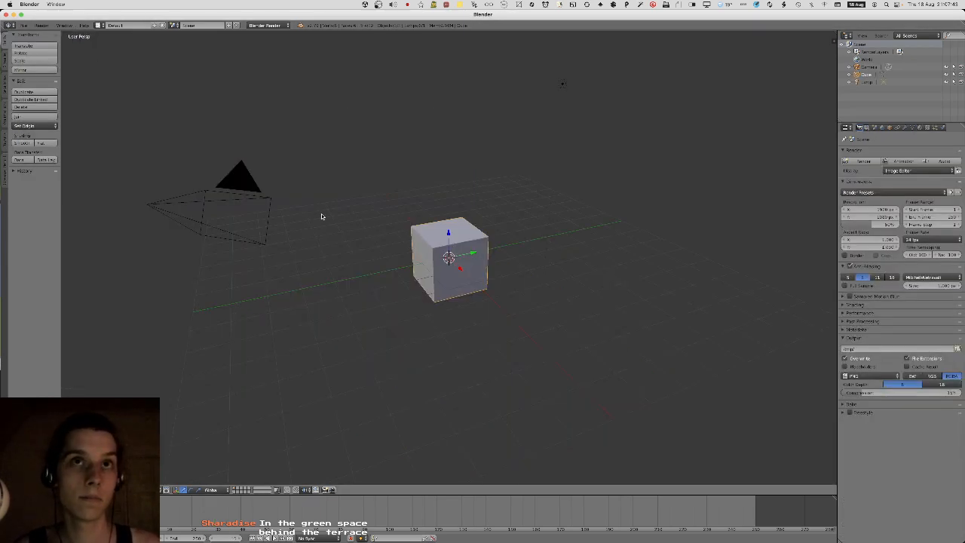
# Delete the default camera, lamp and cube from the new scene.
pyautogui.rightClick(214, 215)
pyautogui.click(585, 108)
pyautogui.rightClick(562, 85)
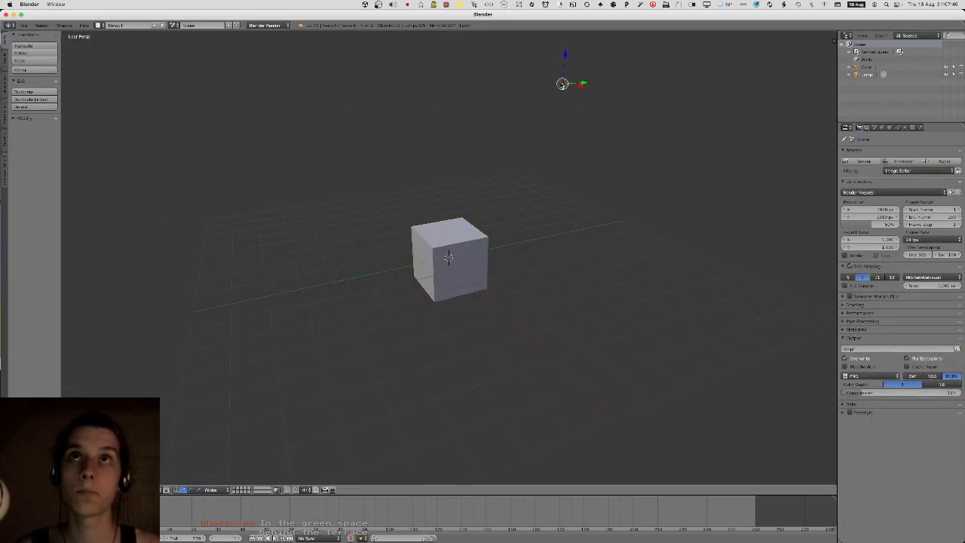
pyautogui.press('x')
pyautogui.click(562, 84)
pyautogui.rightClick(444, 265)
pyautogui.press('x')
pyautogui.click(444, 265)
# Add a cylinder mesh with 8 vertices at the origin.
pyautogui.hotkey('shift', 'a')
pyautogui.moveTo(446, 266)
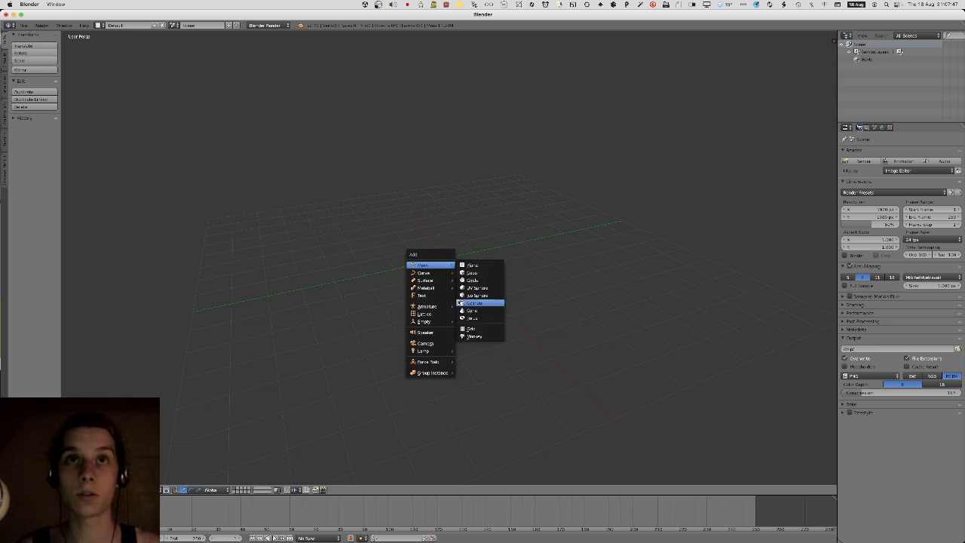
pyautogui.click(475, 303)
pyautogui.write('8')
pyautogui.press('Return')
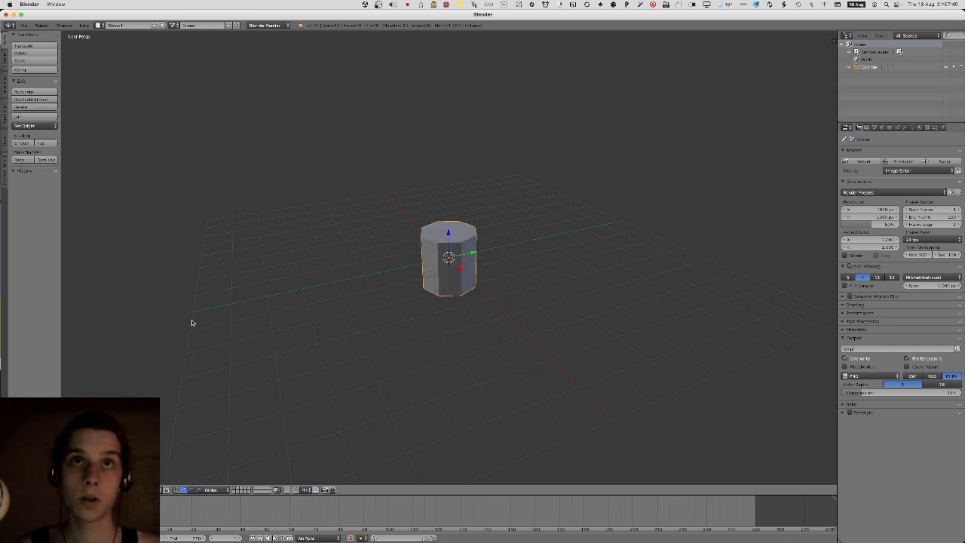
pyautogui.moveTo(301, 259); pyautogui.dragTo(330, 276, button='middle')
pyautogui.press('KP_1')
pyautogui.moveTo(338, 241); pyautogui.dragTo(341, 262, button='middle')
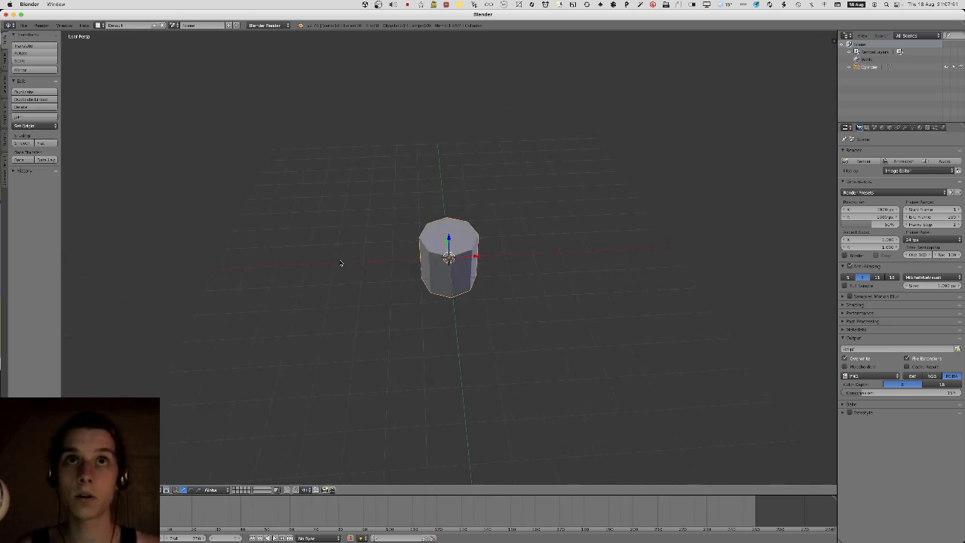
# Raise the whole cylinder mesh along the vertical axis so that its base sits at the object's origin.
pyautogui.scroll(2, 341, 262)
pyautogui.press('Tab')
pyautogui.press('g')
pyautogui.press('z')
pyautogui.click(238, 411)
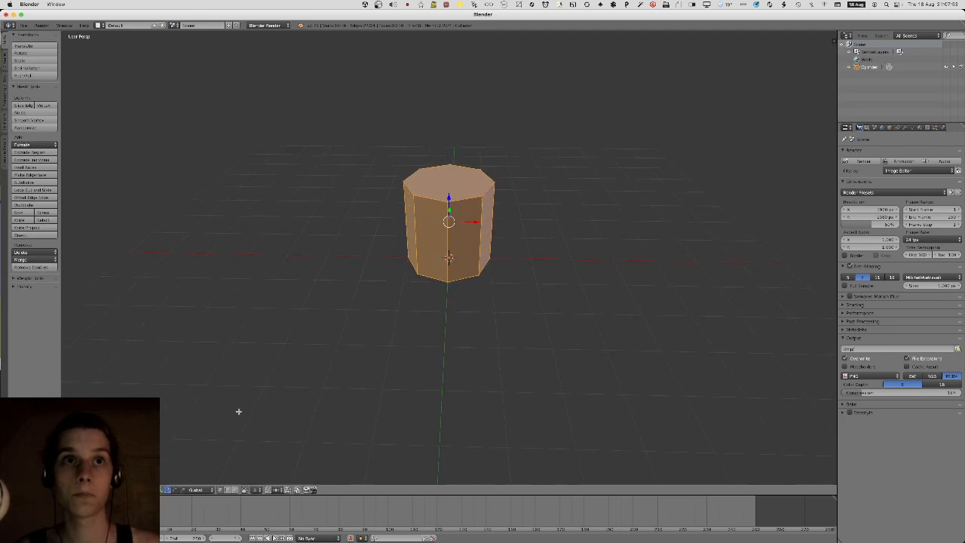
# Lower the cylinder's top face along the vertical axis to flatten it into a thin base disc.
pyautogui.rightClick(450, 206)
pyautogui.press('g')
pyautogui.press('z')
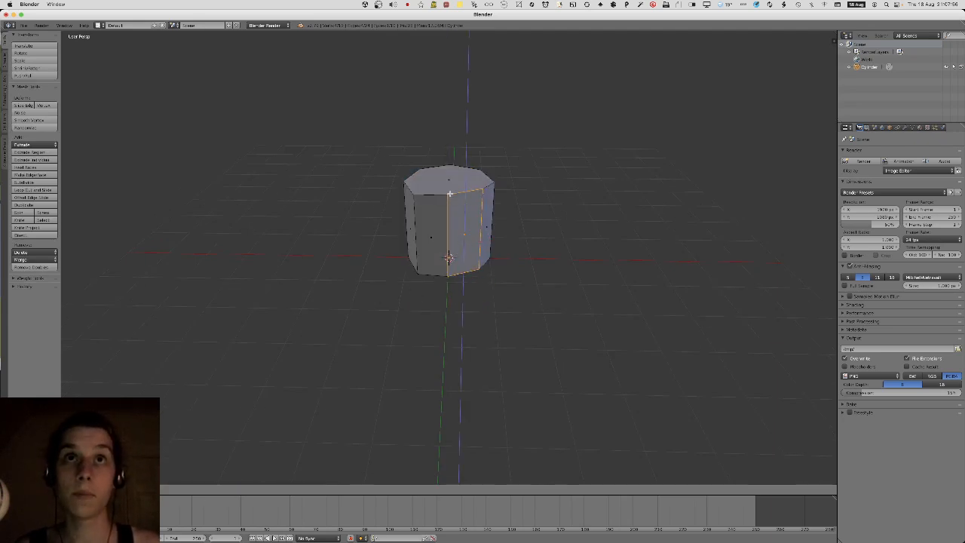
pyautogui.rightClick(450, 194)
pyautogui.rightClick(449, 190)
pyautogui.press('g')
pyautogui.press('z')
pyautogui.click(454, 262)
pyautogui.press('g')
pyautogui.press('z')
pyautogui.click(572, 232)
# Shrink the base disc's top face and adjust its height to give the base sloping sides.
pyautogui.press('s')
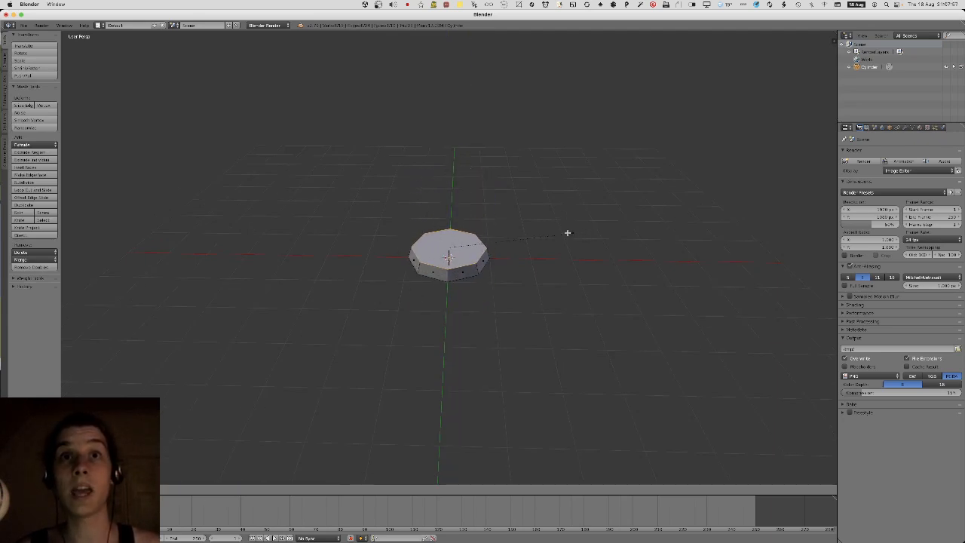
pyautogui.click(542, 242)
pyautogui.moveTo(527, 282); pyautogui.dragTo(534, 266, button='middle')
pyautogui.press('g')
pyautogui.press('z')
pyautogui.click(533, 261)
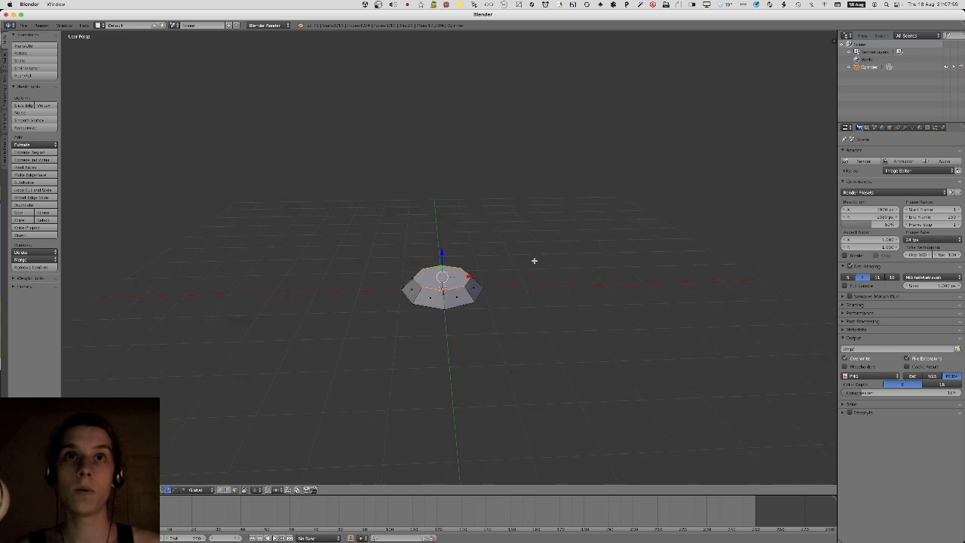
# Extrude the base's top face upward into a tall octagonal column and scale the column's side faces to a slimmer width.
pyautogui.press('e')
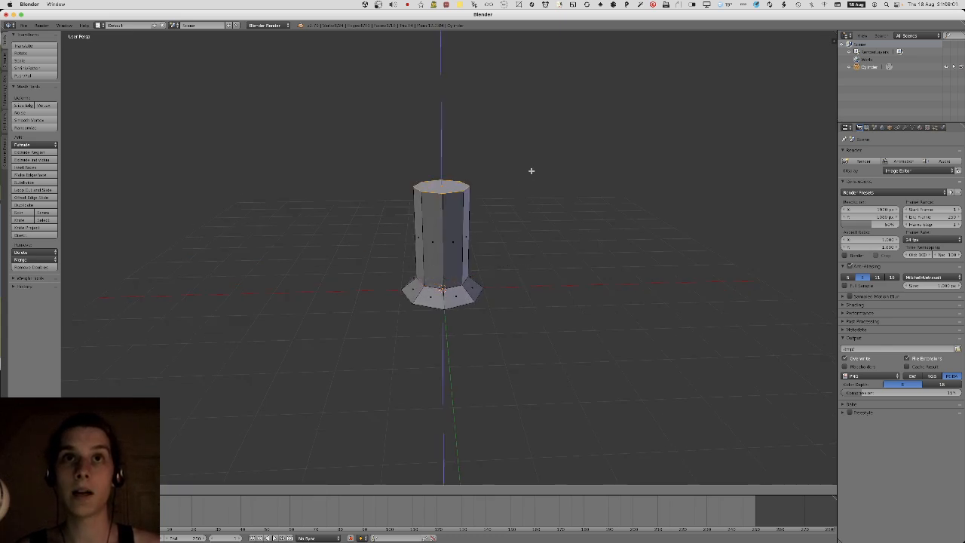
pyautogui.click(527, 181)
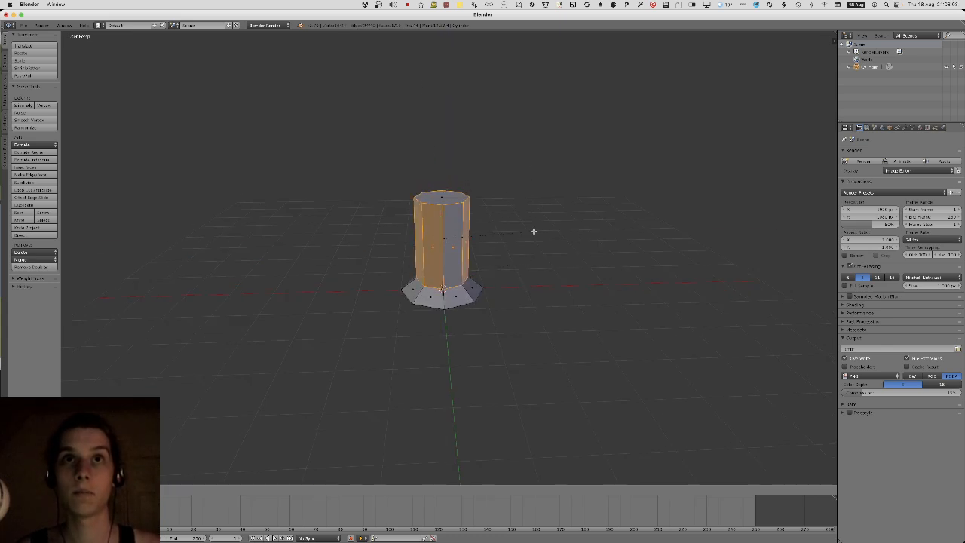
pyautogui.click(503, 231)
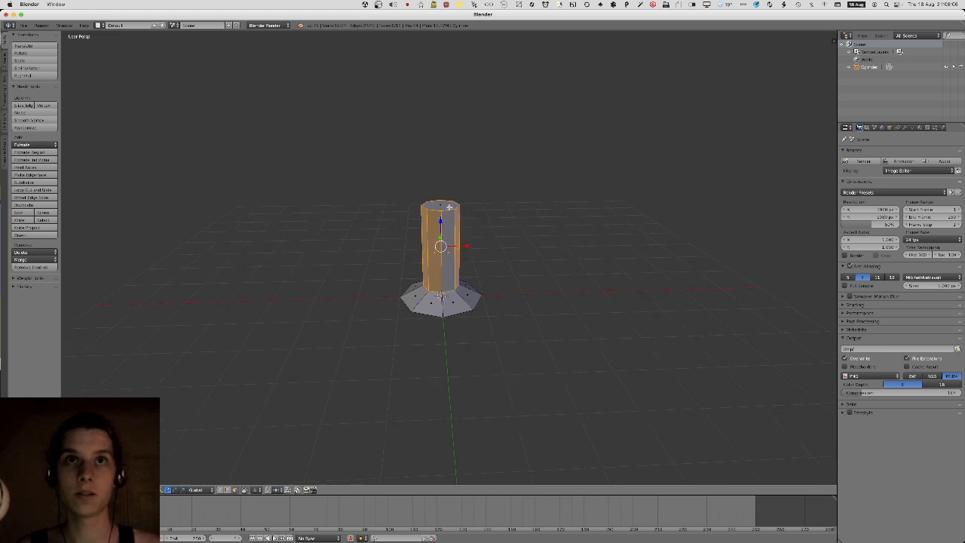
pyautogui.press('s')
pyautogui.click(430, 195)
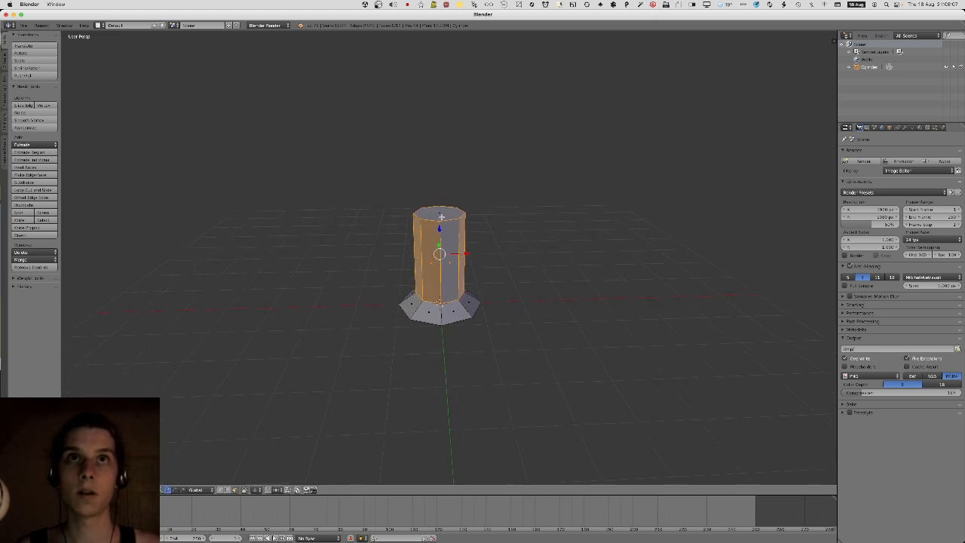
# Extrude a thin slab from the column's top face and widen it outward into an overhanging octagonal plate.
pyautogui.rightClick(441, 217)
pyautogui.scroll(6, 453, 226)
pyautogui.scroll(-3, 483, 242)
pyautogui.press('e')
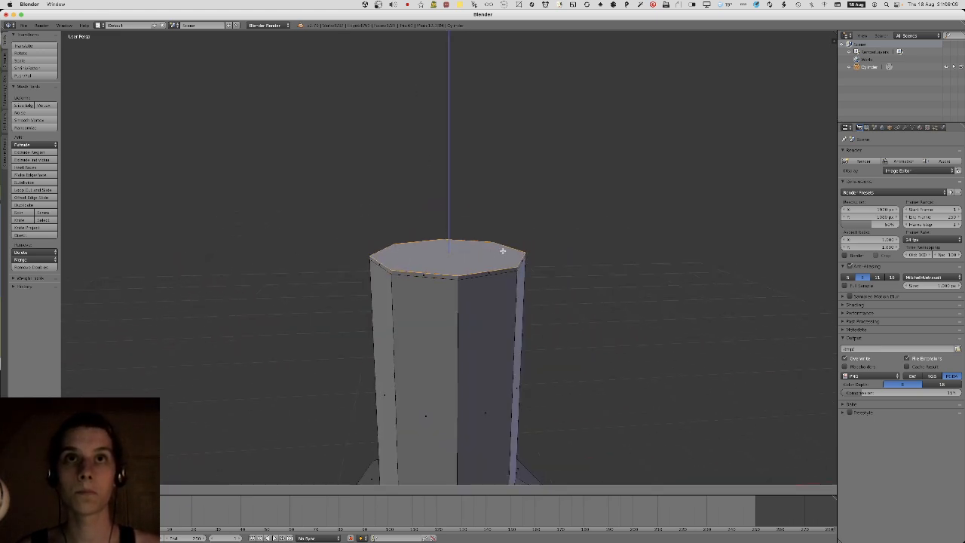
pyautogui.click(502, 250)
pyautogui.press('s')
pyautogui.click(575, 249)
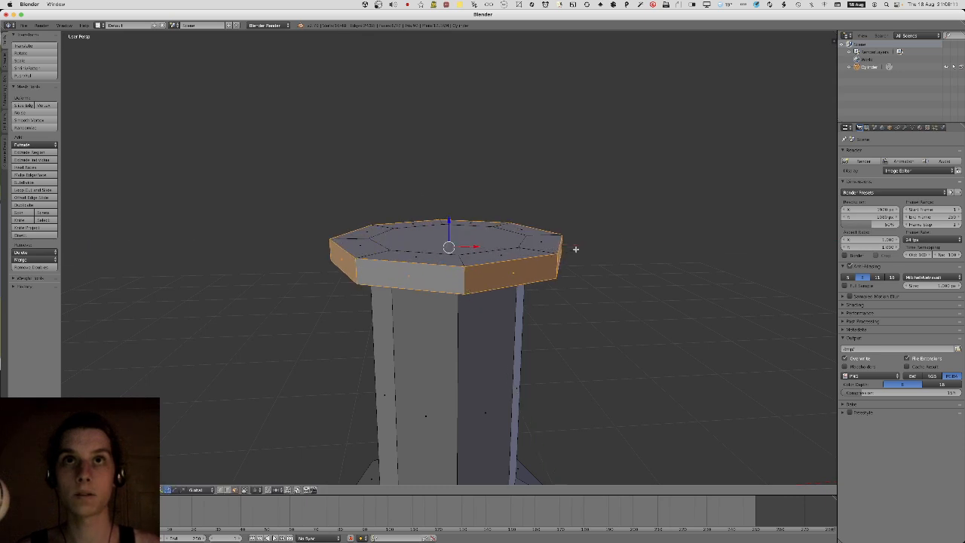
# Extrude the plate's edge ring upward and widen it horizontally to form a shallow bird bath basin.
pyautogui.press('e')
pyautogui.click(571, 243)
pyautogui.press('s')
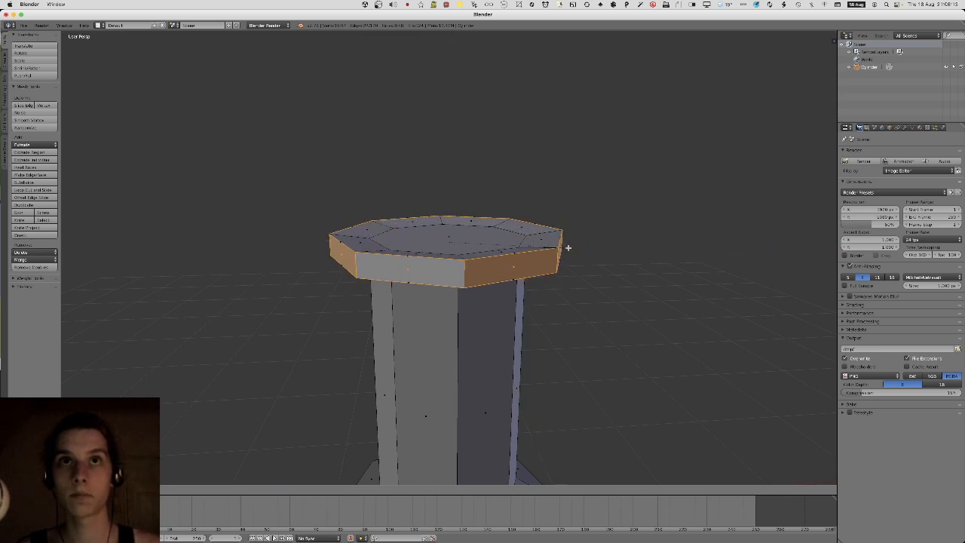
pyautogui.hotkey('shift', 'z')
pyautogui.click(612, 238)
pyautogui.press('e')
pyautogui.click(595, 230)
pyautogui.press('Tab')
pyautogui.scroll(-4, 541, 282)
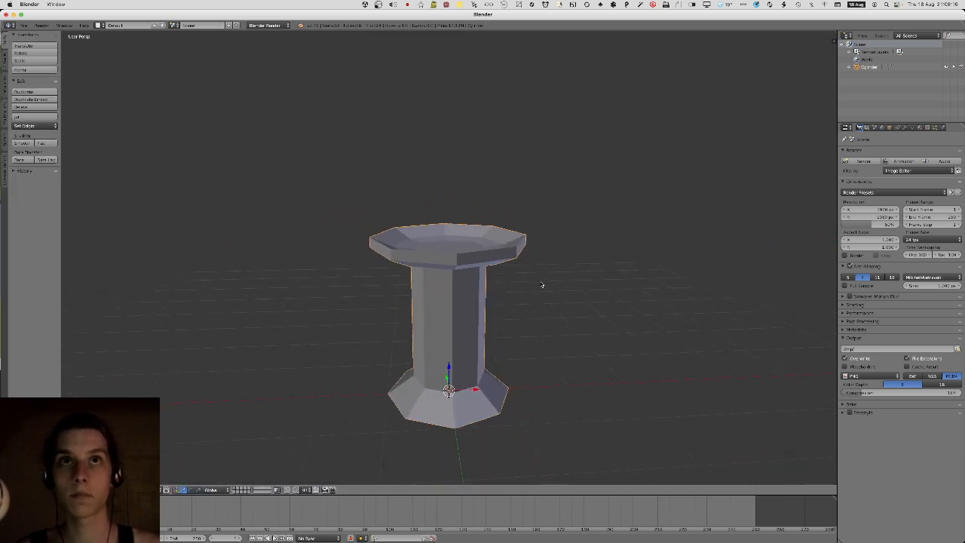
pyautogui.moveTo(540, 282)
pyautogui.mouseDown(button='middle')
pyautogui.moveTo(567, 289)
pyautogui.moveTo(528, 271)
pyautogui.mouseUp(button='middle')
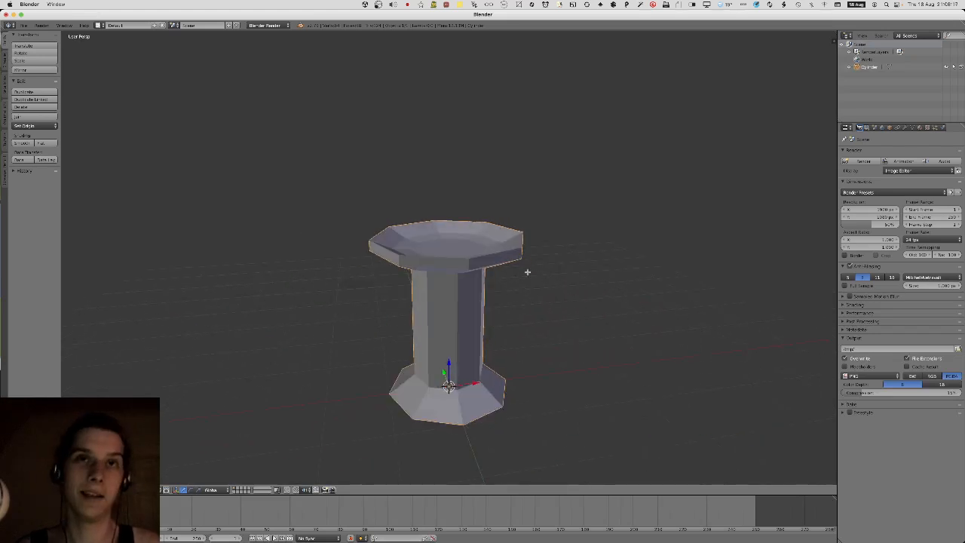
# Extrude the basin's outer rim faces again and scale them horizontally to give the basin a wider edge.
pyautogui.press('Tab')
pyautogui.scroll(2, 400, 278)
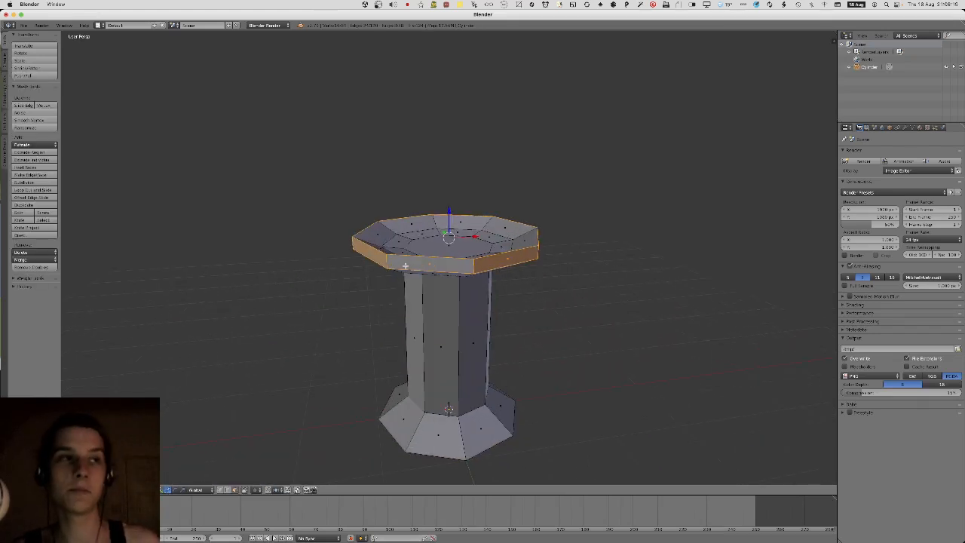
pyautogui.scroll(2, 517, 260)
pyautogui.press('e')
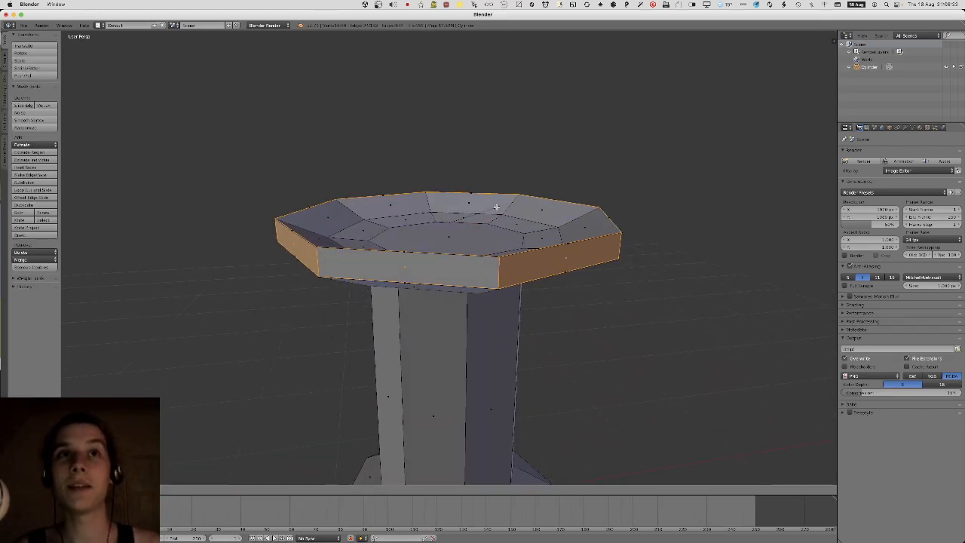
pyautogui.press('s')
pyautogui.hotkey('shift', 'z')
pyautogui.click(510, 205)
pyautogui.scroll(-2, 510, 205)
pyautogui.moveTo(510, 205); pyautogui.dragTo(489, 254, button='middle')
pyautogui.press('Tab')
pyautogui.moveTo(425, 234); pyautogui.dragTo(445, 205, button='middle')
pyautogui.scroll(-3, 453, 249)
pyautogui.press('Tab')
pyautogui.scroll(1, 458, 269)
pyautogui.scroll(3, 456, 264)
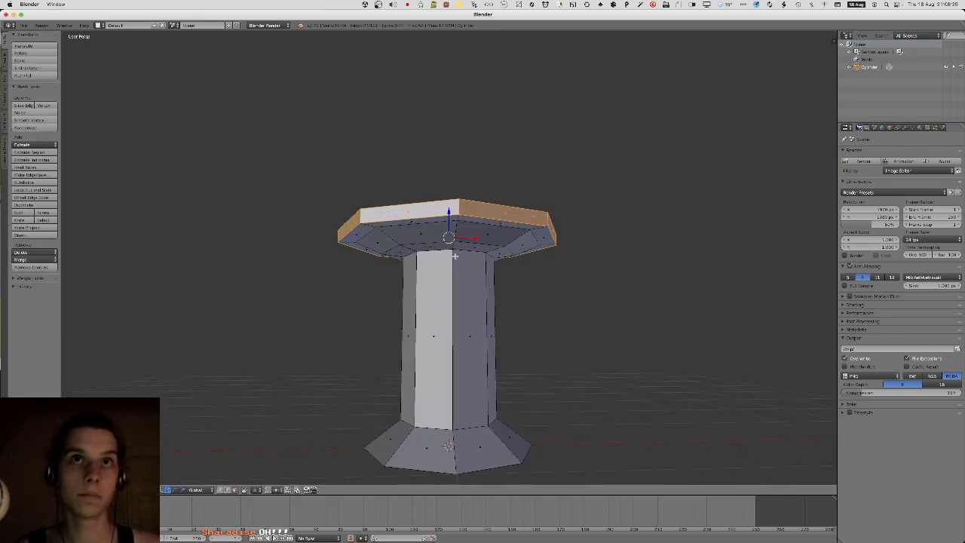
# Select the two face rings beneath the basin around the column and move them along the vertical axis.
pyautogui.rightClick(457, 245)
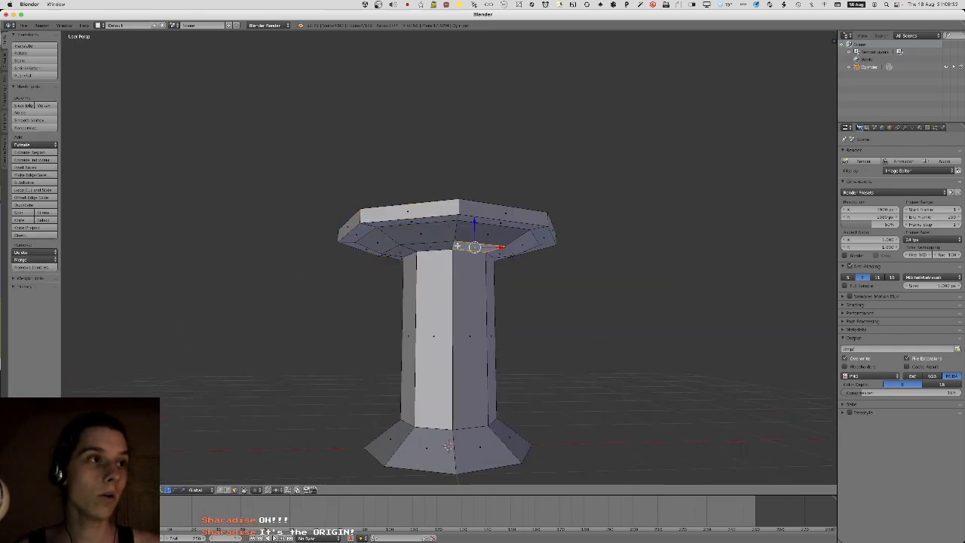
pyautogui.keyDown('alt'); pyautogui.rightClick(457, 245); pyautogui.keyUp('alt')
pyautogui.keyDown('alt'); pyautogui.keyDown('shift'); pyautogui.rightClick(455, 234); pyautogui.keyUp('shift'); pyautogui.keyUp('alt')
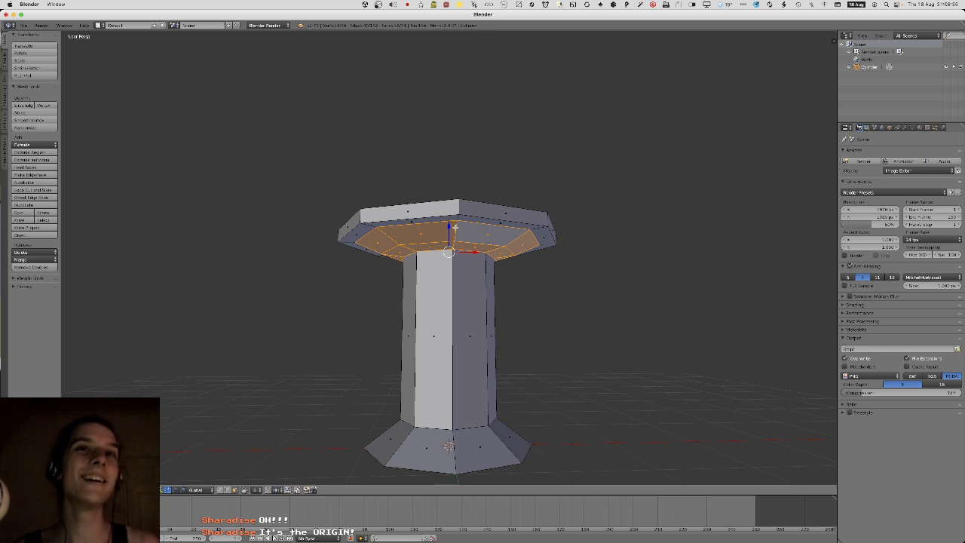
pyautogui.moveTo(454, 224); pyautogui.dragTo(449, 226, button='middle')
pyautogui.moveTo(449, 226)
pyautogui.mouseDown()
pyautogui.moveTo(463, 196)
pyautogui.moveTo(459, 215)
pyautogui.mouseUp()
# Lower the basin's floor face along the vertical axis to deepen the bowl.
pyautogui.moveTo(458, 209); pyautogui.dragTo(466, 238, button='middle')
pyautogui.rightClick(452, 244)
pyautogui.scroll(2, 463, 239)
pyautogui.press('g')
pyautogui.press('z')
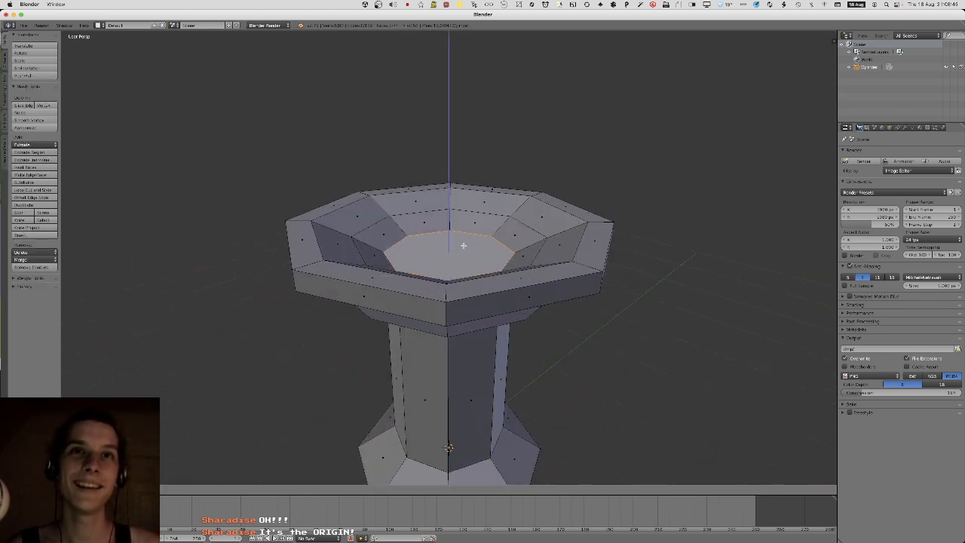
pyautogui.click(486, 259)
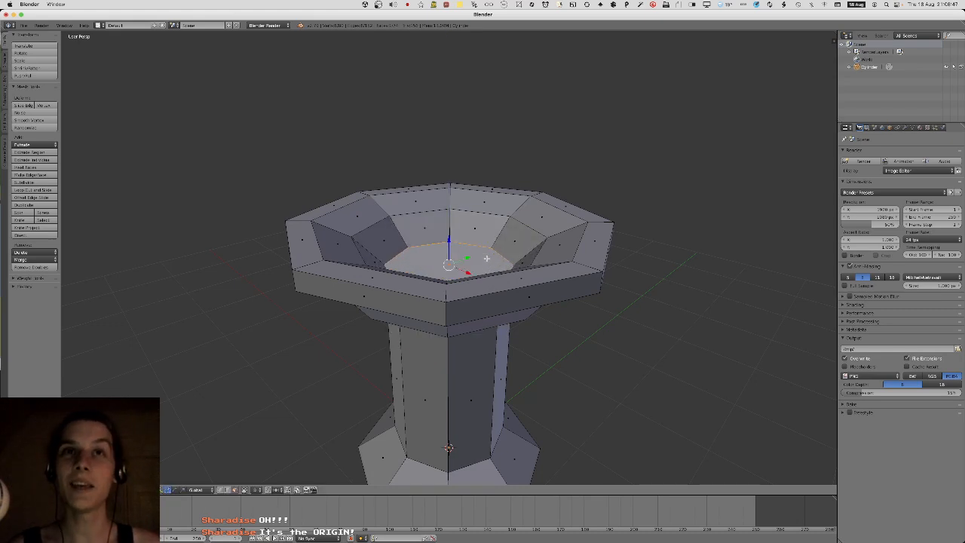
# Scale the edge loop midway down the basin's inner wall horizontally to widen the inside of the bowl.
pyautogui.press('e')
pyautogui.press('s')
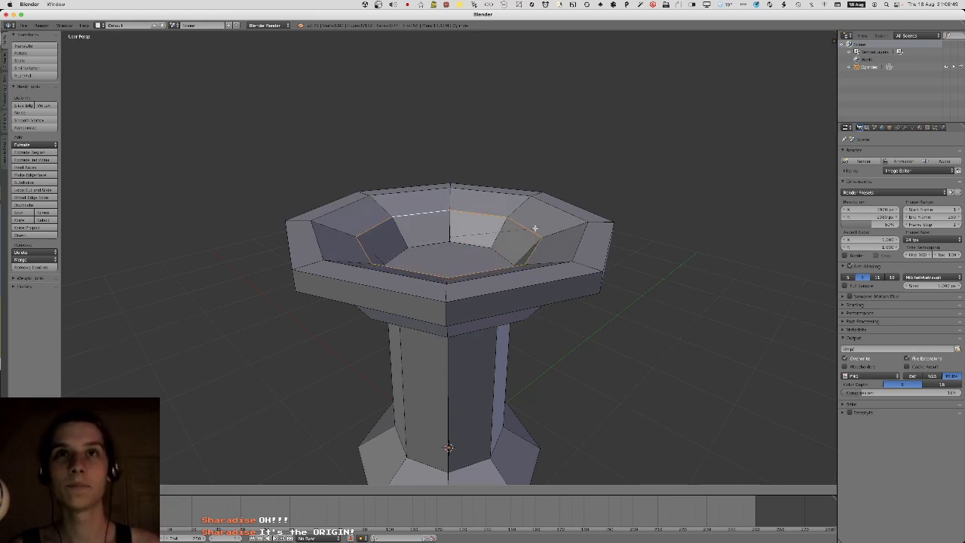
pyautogui.hotkey('shift', 'z')
pyautogui.click(688, 198)
pyautogui.moveTo(689, 198); pyautogui.dragTo(627, 207, button='middle')
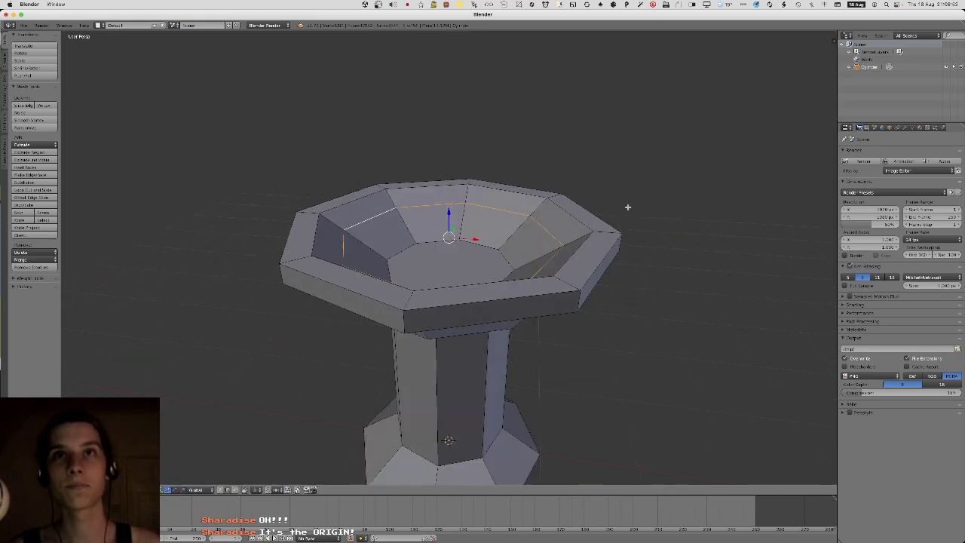
# Select the edge loop around the basin's floor and move it along the vertical axis to adjust the bowl's depth.
pyautogui.keyDown('alt'); pyautogui.rightClick(505, 259); pyautogui.keyUp('alt')
pyautogui.moveTo(497, 264); pyautogui.dragTo(502, 256, button='middle')
pyautogui.press('g')
pyautogui.press('z')
pyautogui.click(508, 241)
pyautogui.press('Tab')
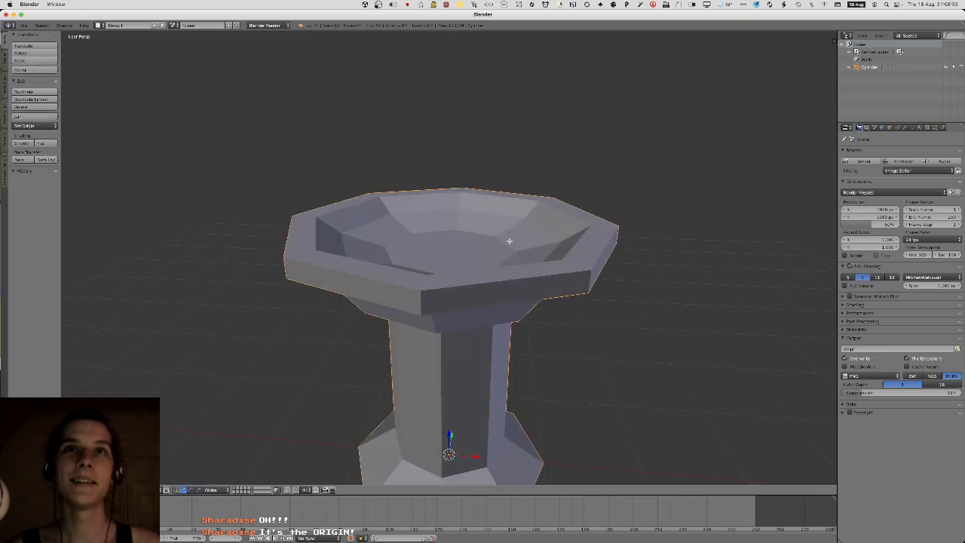
pyautogui.press('Tab')
pyautogui.press('g')
pyautogui.press('z')
pyautogui.click(508, 242)
pyautogui.press('Tab')
pyautogui.scroll(-3, 501, 246)
pyautogui.moveTo(470, 271)
pyautogui.mouseDown(button='middle')
pyautogui.moveTo(480, 264)
pyautogui.moveTo(453, 277)
pyautogui.mouseUp(button='middle')
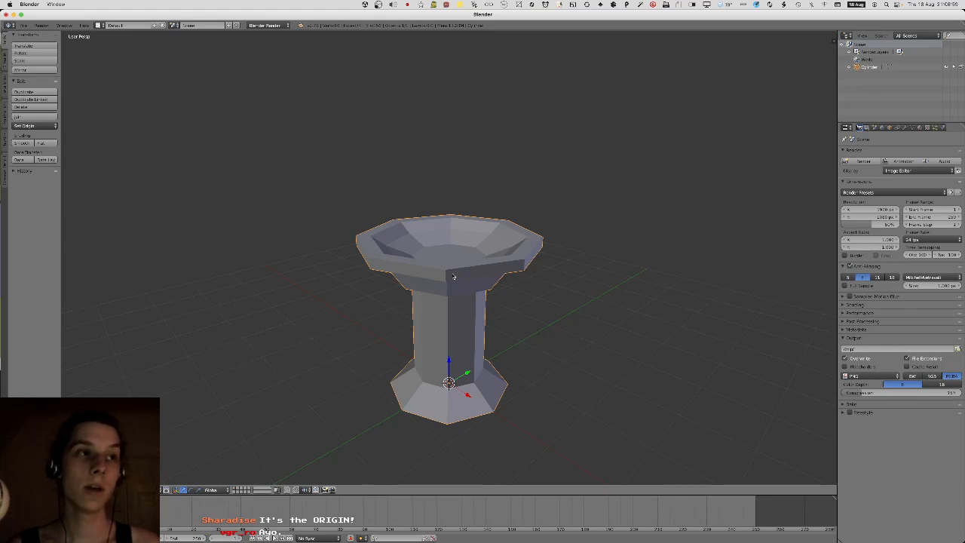
pyautogui.moveTo(453, 277); pyautogui.dragTo(441, 324, button='middle')
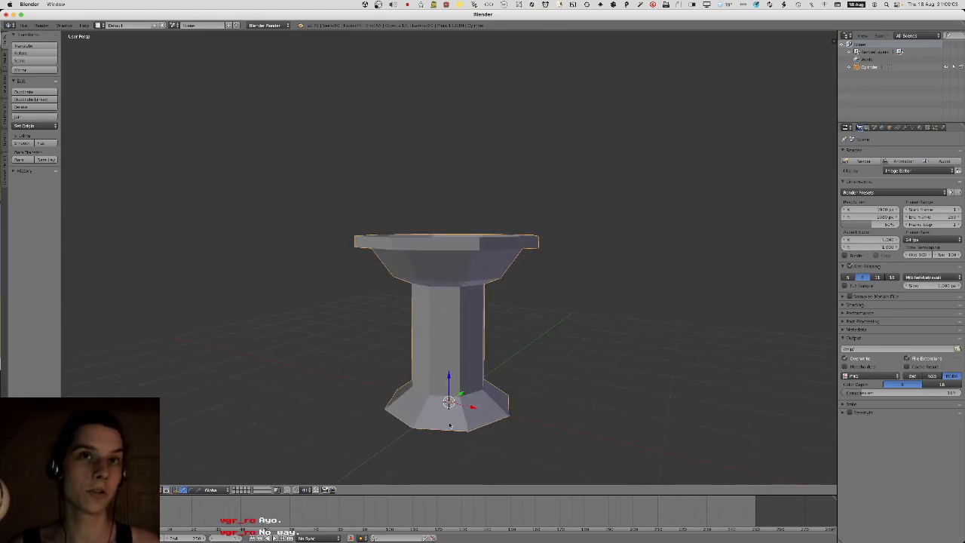
# Select the bottom edge loop of the bird bath's base and scale it horizontally to widen the foot.
pyautogui.press('Tab')
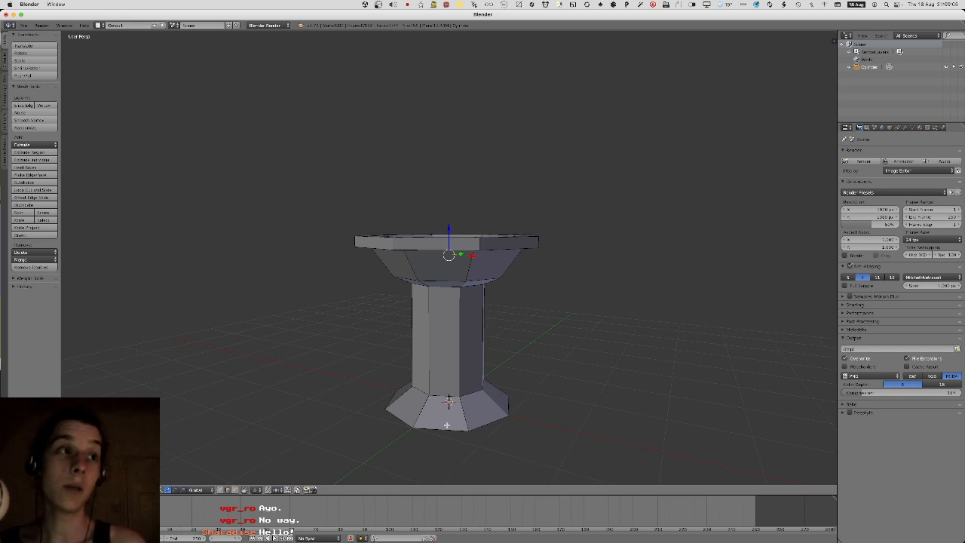
pyautogui.keyDown('alt'); pyautogui.rightClick(446, 424); pyautogui.keyUp('alt')
pyautogui.press('s')
pyautogui.hotkey('shift', 'z')
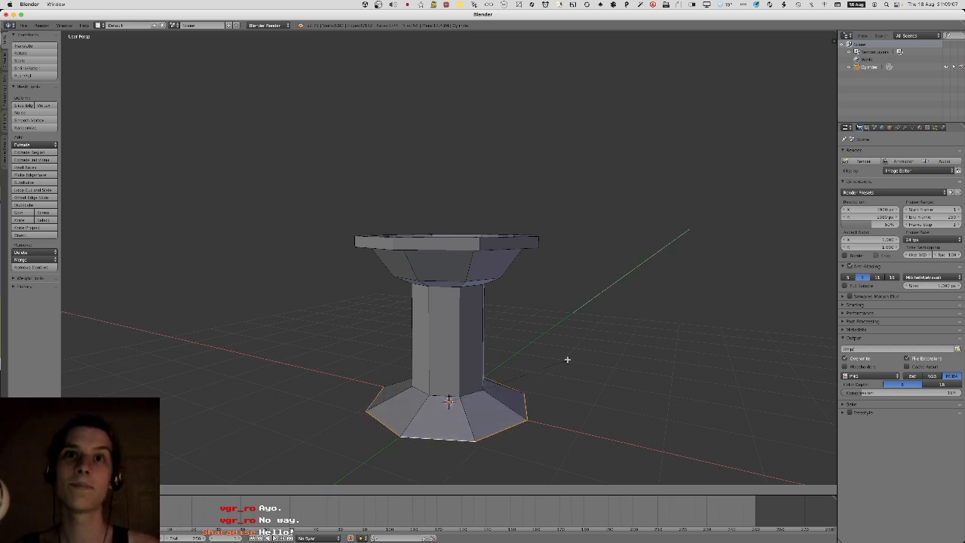
pyautogui.click(562, 361)
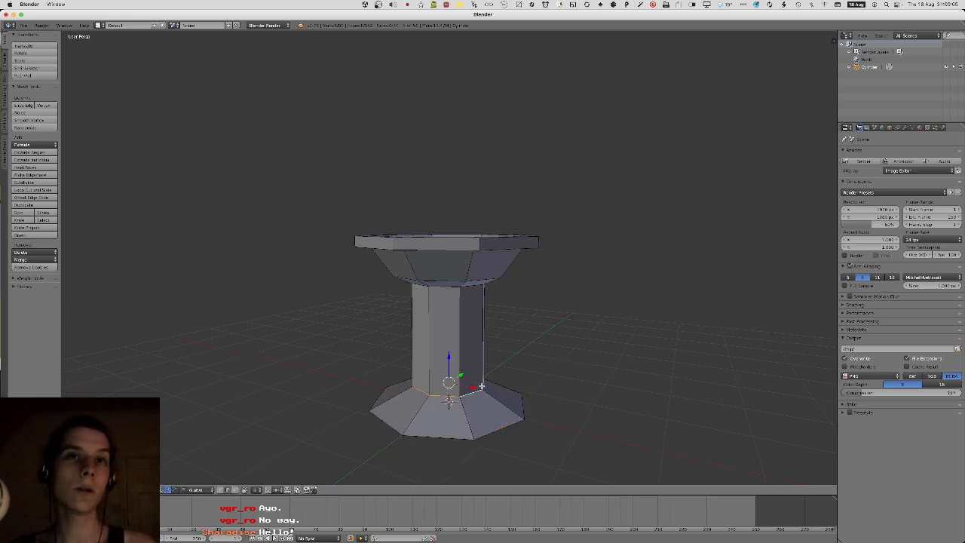
# Raise the edge loop where the column meets the base along the vertical axis to make the base taller.
pyautogui.moveTo(512, 375); pyautogui.dragTo(516, 366, button='middle')
pyautogui.press('g')
pyautogui.press('z')
pyautogui.click(515, 352)
# Add a loop cut around the middle of the flared base and scale it horizontally.
pyautogui.hotkey('ctrl', 'r')
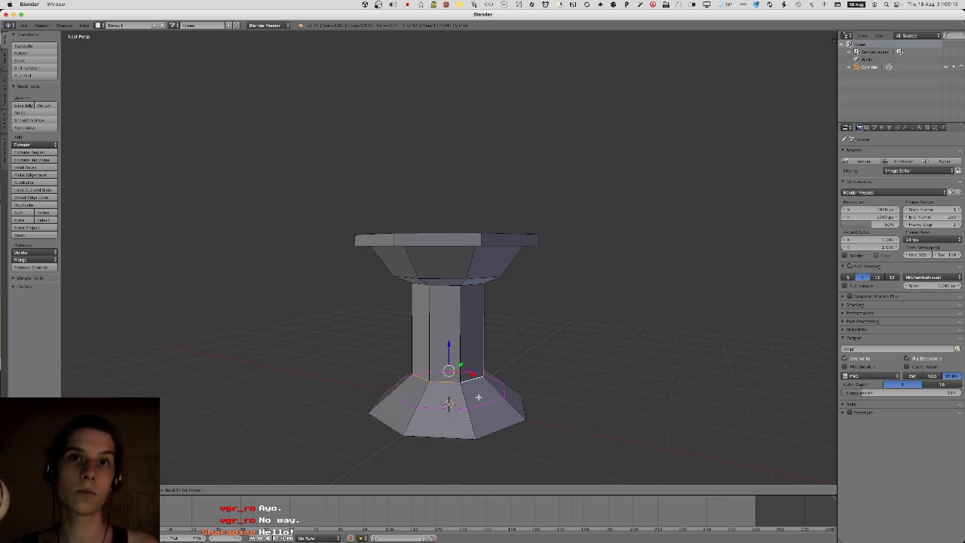
pyautogui.click(481, 395)
pyautogui.press('s')
pyautogui.hotkey('shift', 'z')
pyautogui.click(577, 352)
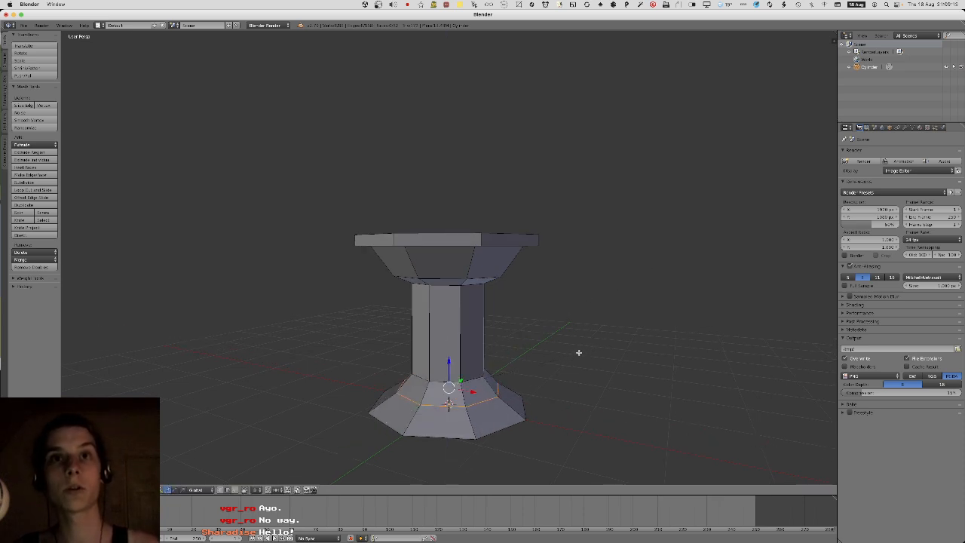
# Scale the base's middle edge loop outward horizontally once more to round out the flare.
pyautogui.press('Tab')
pyautogui.moveTo(578, 351)
pyautogui.mouseDown(button='middle')
pyautogui.moveTo(606, 347)
pyautogui.moveTo(588, 354)
pyautogui.mouseUp(button='middle')
pyautogui.press('Tab')
pyautogui.press('Tab')
pyautogui.press('s')
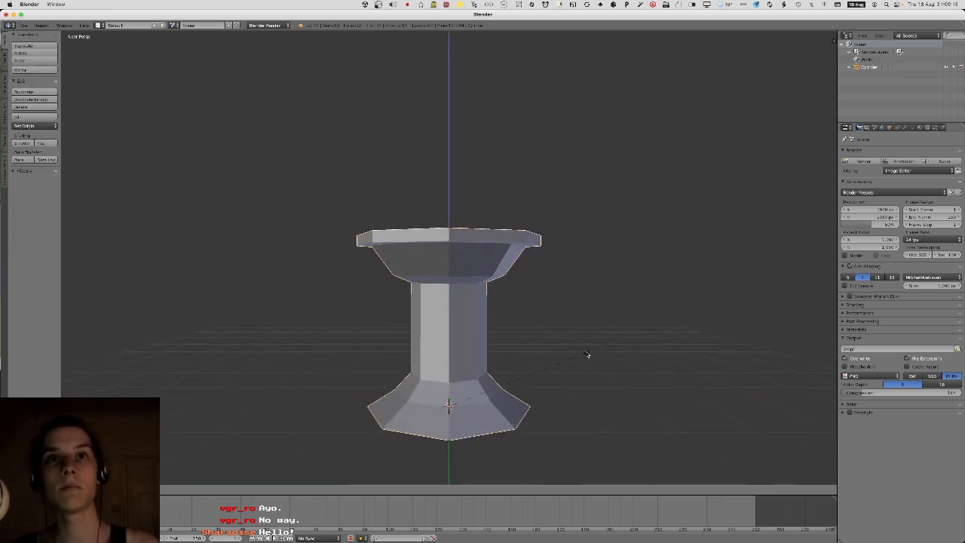
pyautogui.rightClick(587, 354)
pyautogui.press('Tab')
pyautogui.press('s')
pyautogui.hotkey('shift', 'z')
pyautogui.click(621, 344)
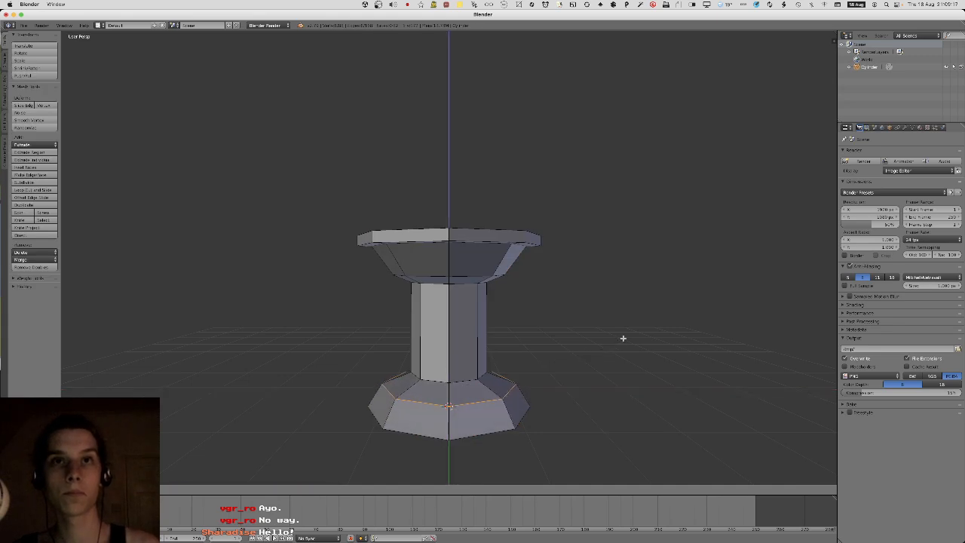
pyautogui.moveTo(623, 334); pyautogui.dragTo(590, 355, button='middle')
pyautogui.press('Tab')
pyautogui.scroll(-5, 514, 381)
pyautogui.moveTo(515, 381); pyautogui.dragTo(515, 363, button='middle')
# Select all the basin's faces above the column and raise them along the vertical axis to lengthen the column.
pyautogui.press('Tab')
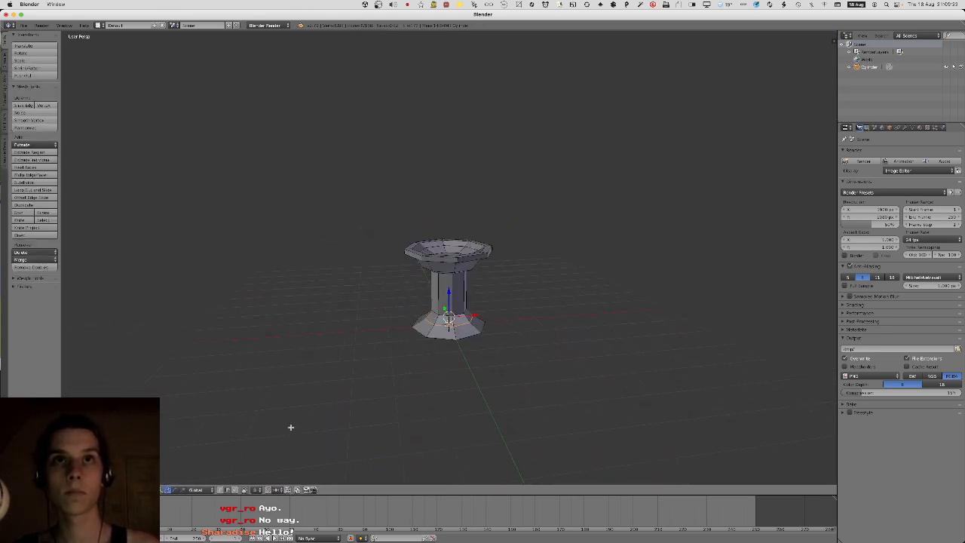
pyautogui.scroll(2, 291, 427)
pyautogui.moveTo(469, 306); pyautogui.dragTo(472, 260, button='middle')
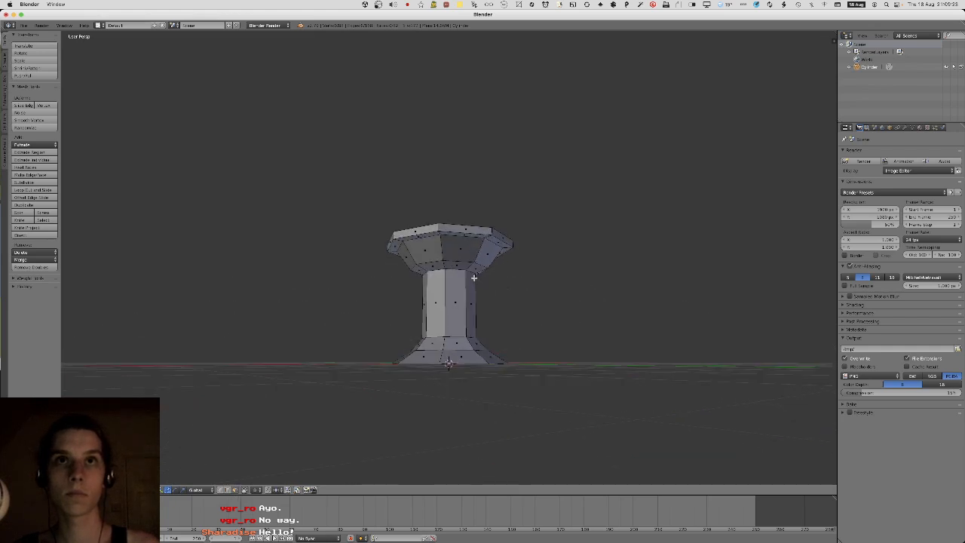
pyautogui.keyDown('alt'); pyautogui.rightClick(471, 258); pyautogui.keyUp('alt')
pyautogui.keyDown('alt'); pyautogui.rightClick(481, 244); pyautogui.keyUp('alt')
pyautogui.keyDown('alt'); pyautogui.rightClick(490, 232); pyautogui.keyUp('alt')
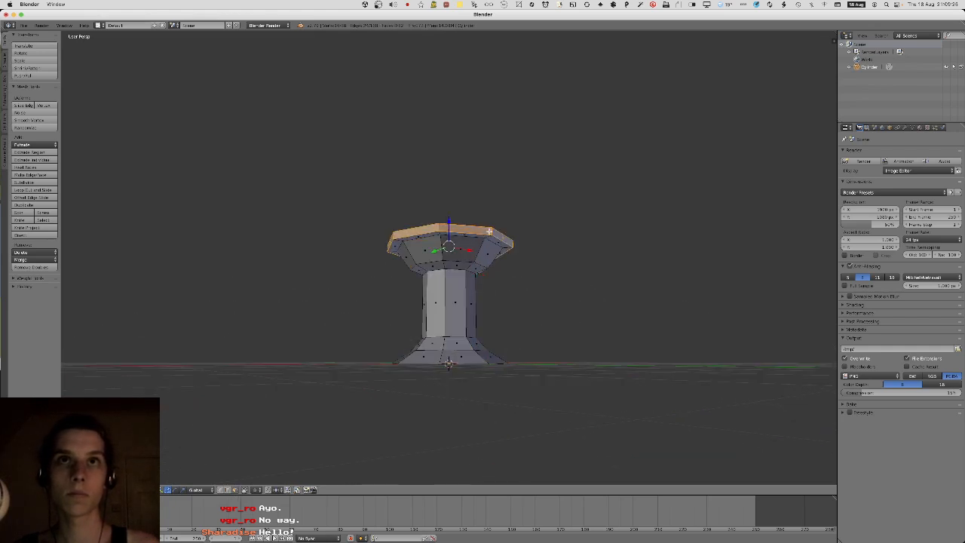
pyautogui.press('ctrl+KP_Add')
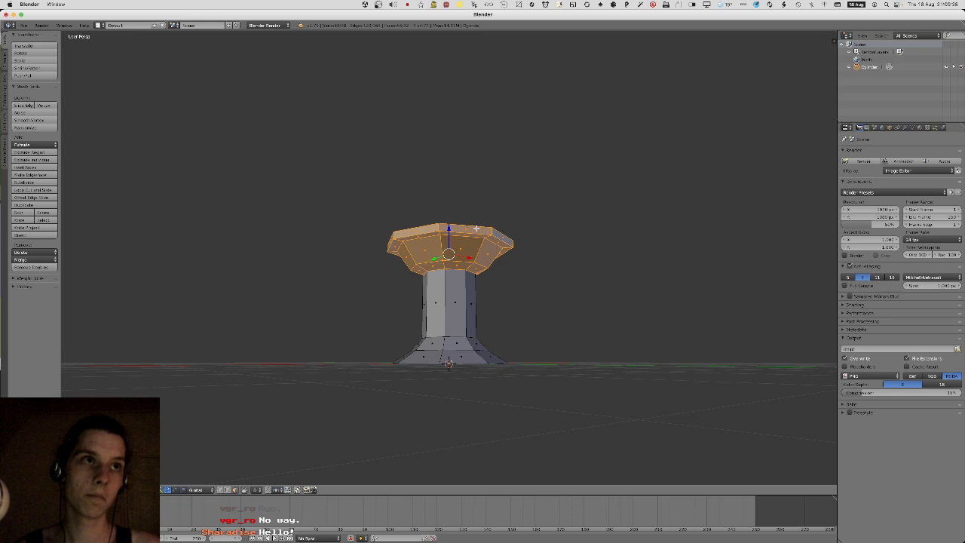
pyautogui.moveTo(477, 228); pyautogui.dragTo(724, 183, button='middle')
pyautogui.press('g')
pyautogui.press('z')
pyautogui.click(474, 214)
pyautogui.press('Tab')
pyautogui.press('Tab')
pyautogui.press('g')
pyautogui.press('z')
pyautogui.click(507, 245)
pyautogui.press('Tab')
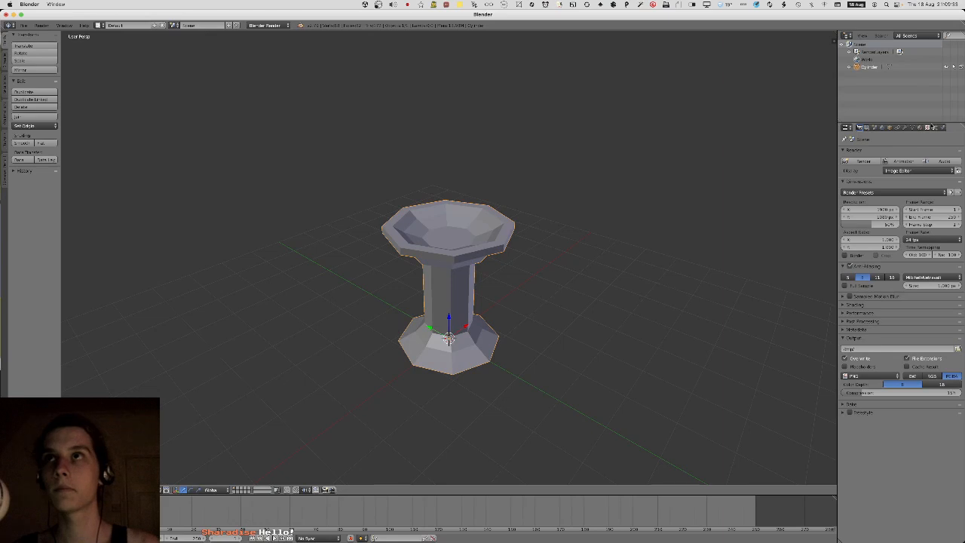
# Darken the bird bath material's diffuse colour to a neutral grey, with diffuse intensity 1.000 and a lower specular intensity.
pyautogui.click(920, 127)
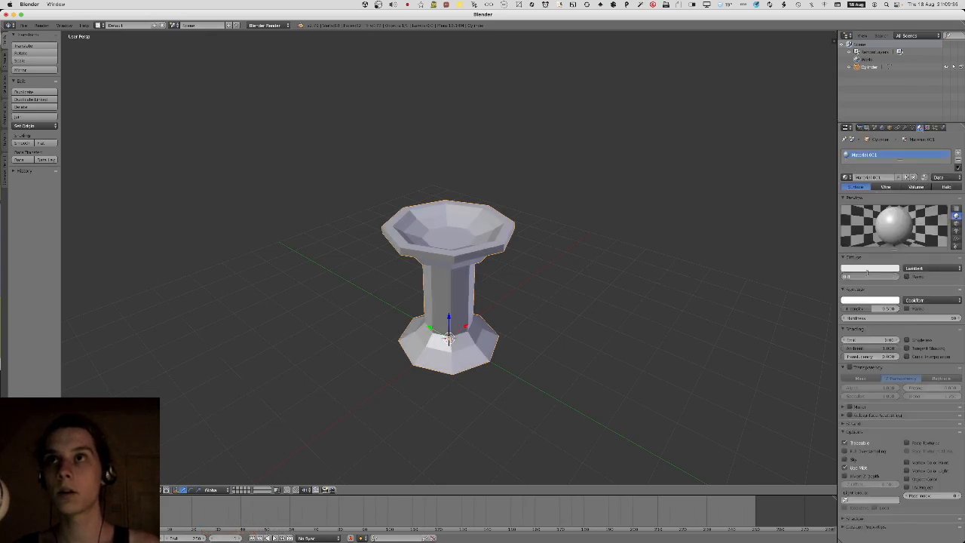
pyautogui.click(870, 268)
pyautogui.moveTo(893, 186); pyautogui.dragTo(893, 200)
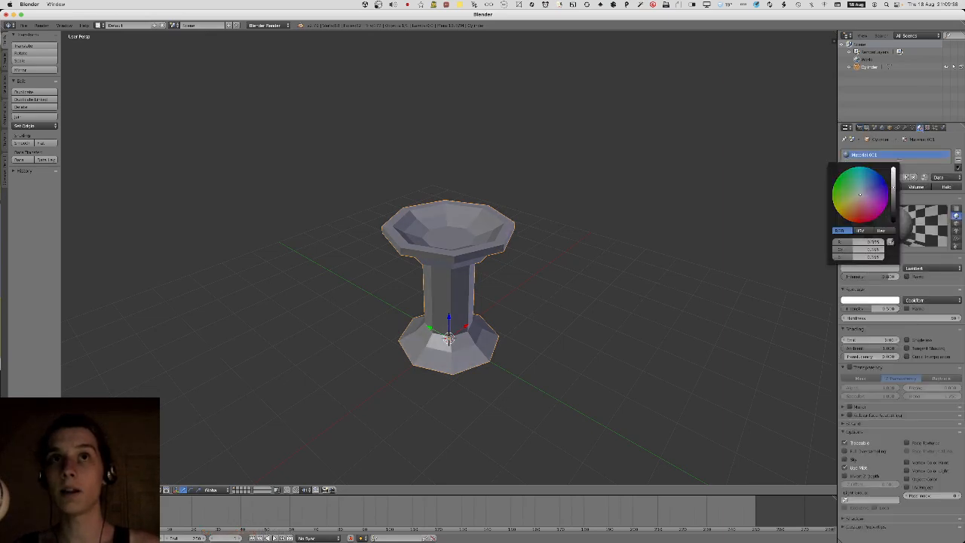
pyautogui.moveTo(885, 277); pyautogui.dragTo(899, 277)
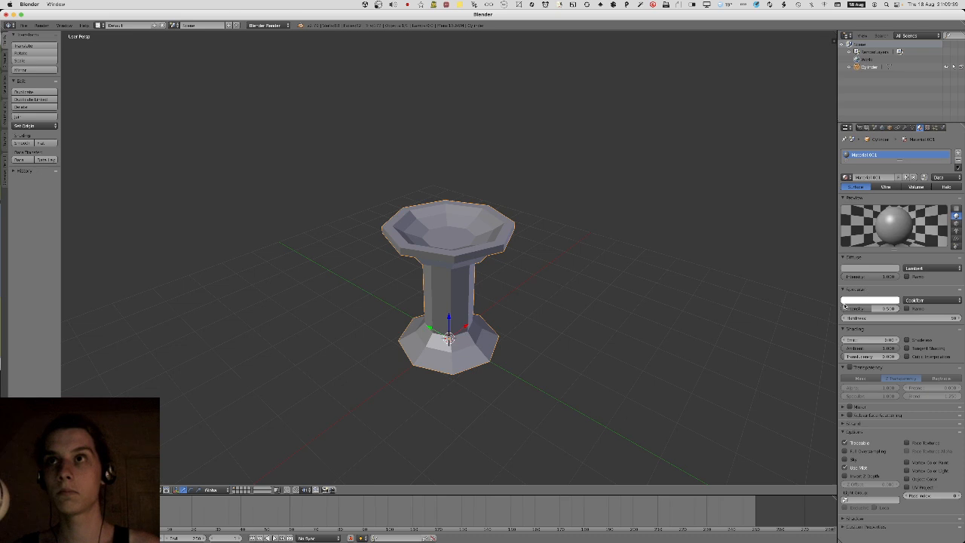
# Save the Blender file in the custom assets' Models folder as Bird Bath.
pyautogui.press('KP_Decimal')
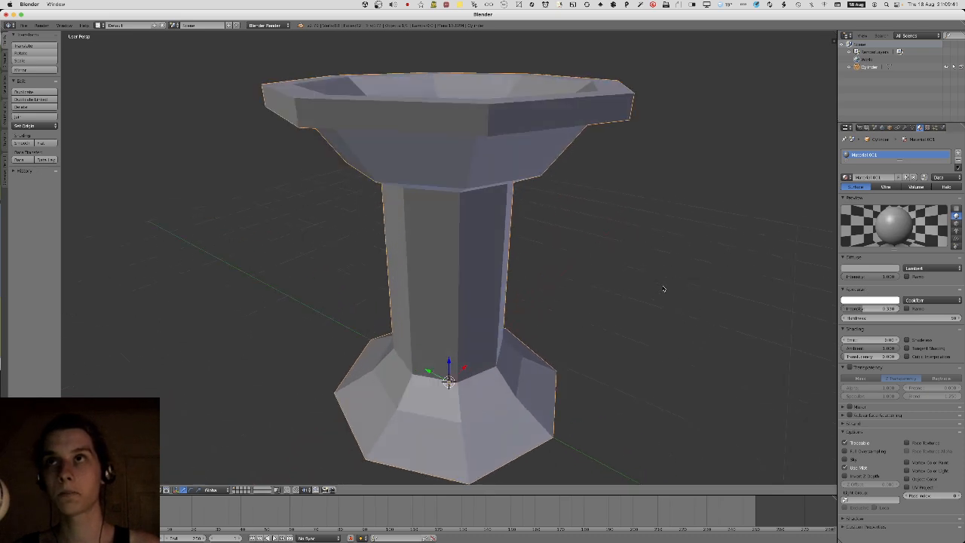
pyautogui.scroll(-3, 632, 270)
pyautogui.hotkey('ctrl', 's')
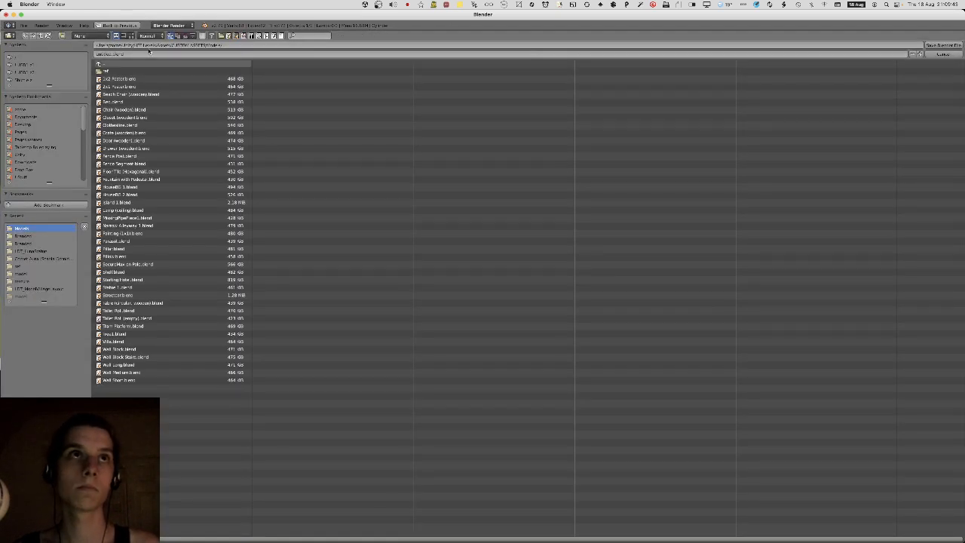
pyautogui.write('Bird B')
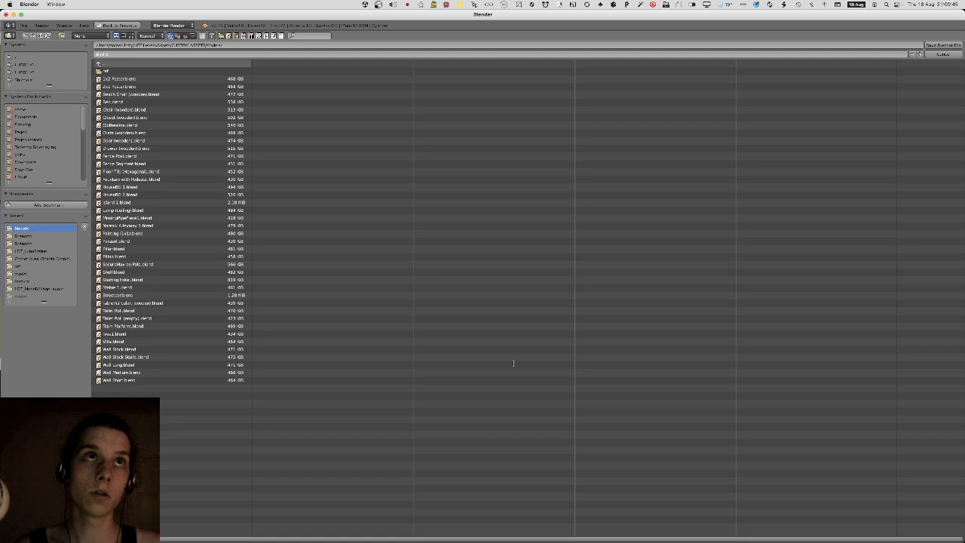
pyautogui.write('ath')
pyautogui.press('Return')
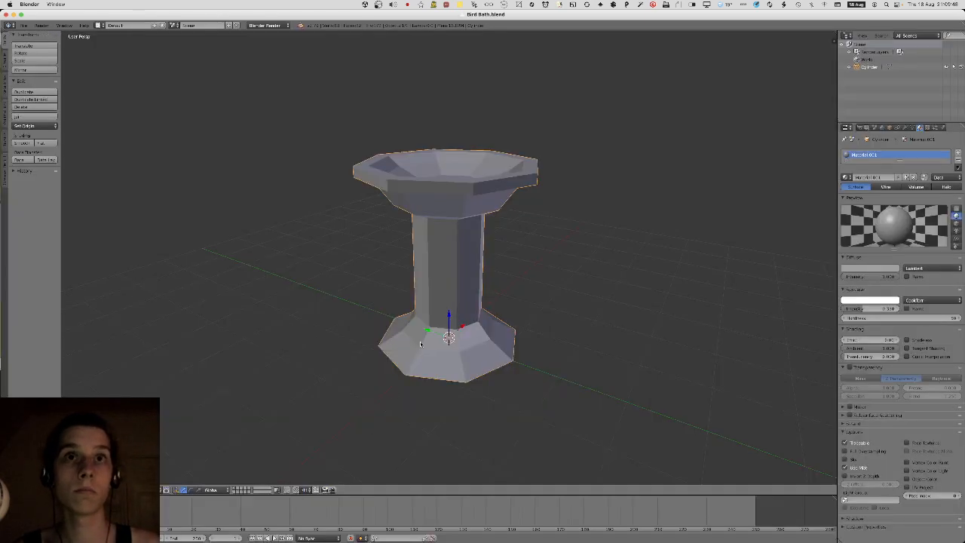
# Switch to Unity and back to Blender, and reopen the recent file Bird Bath.blend.
pyautogui.press('super+Tab')
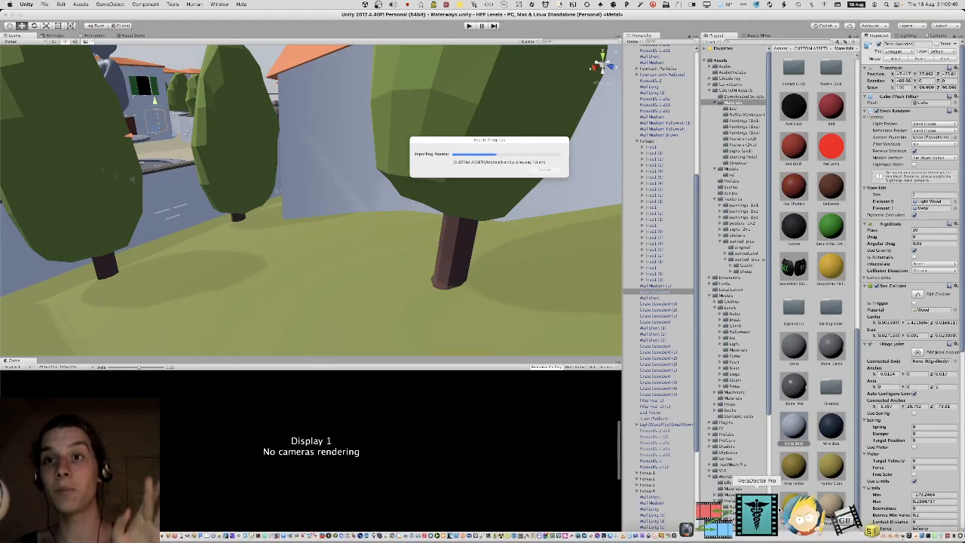
pyautogui.click(800, 501)
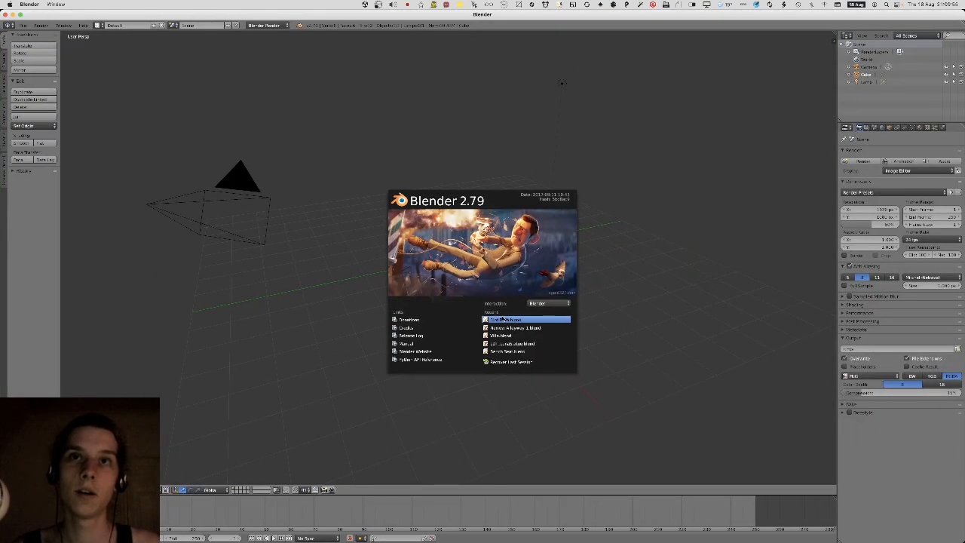
pyautogui.click(502, 319)
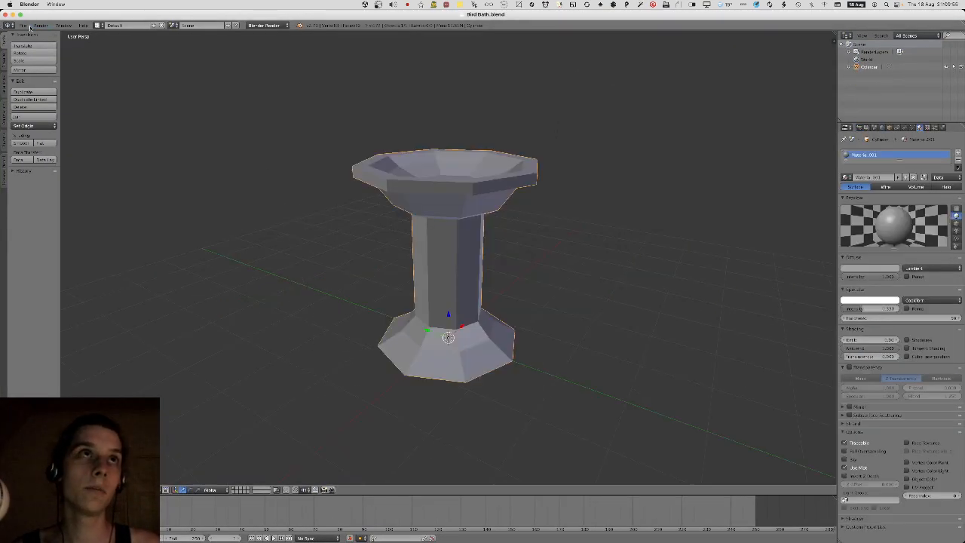
# Export the bird bath model as an FBX file and save the Blender file again.
pyautogui.click(23, 25)
pyautogui.moveTo(53, 179)
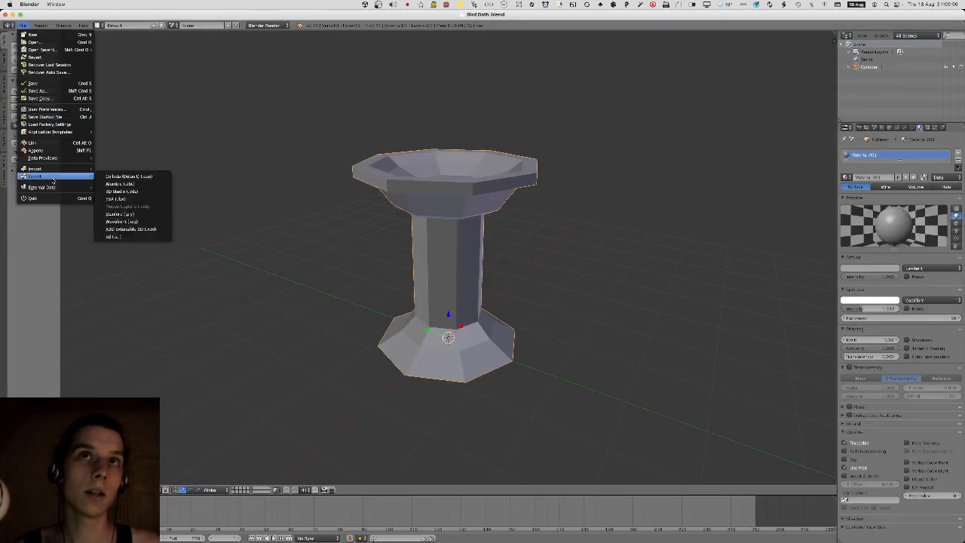
pyautogui.click(141, 199)
pyautogui.press('Return')
pyautogui.press('super+s')
pyautogui.click(487, 251)
# Switch to Unity and find the bird bath model in the CUSTOM ASSETS Models folder.
pyautogui.press('super+Tab')
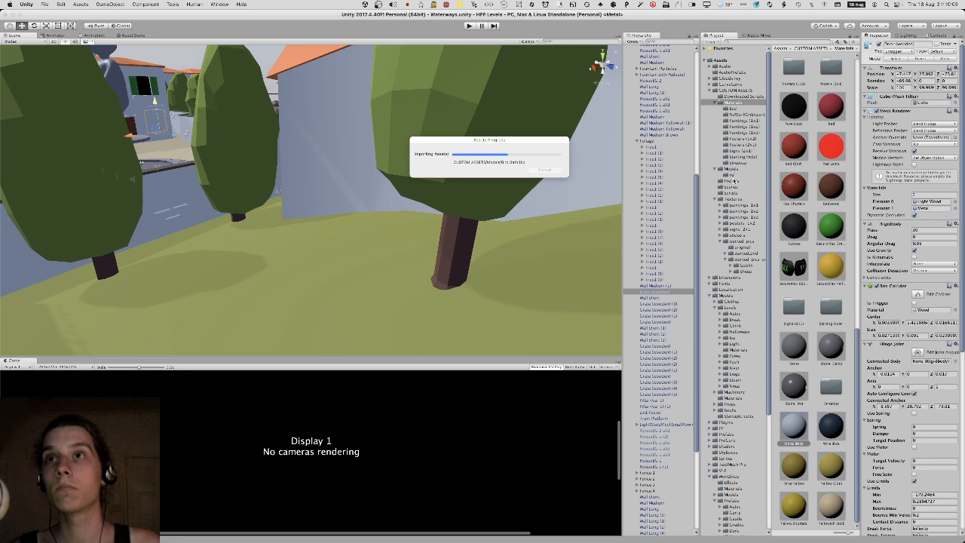
pyautogui.click(737, 169)
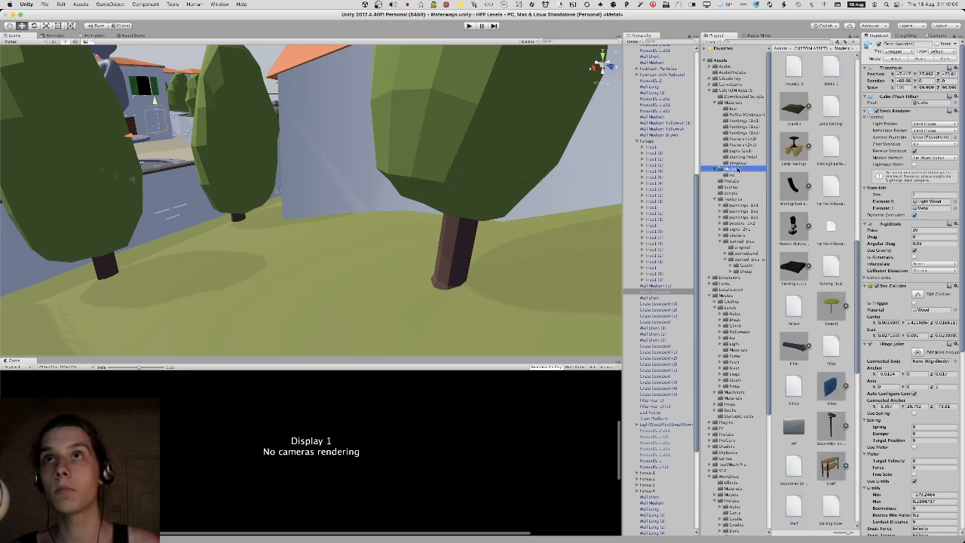
pyautogui.scroll(3, 820, 183)
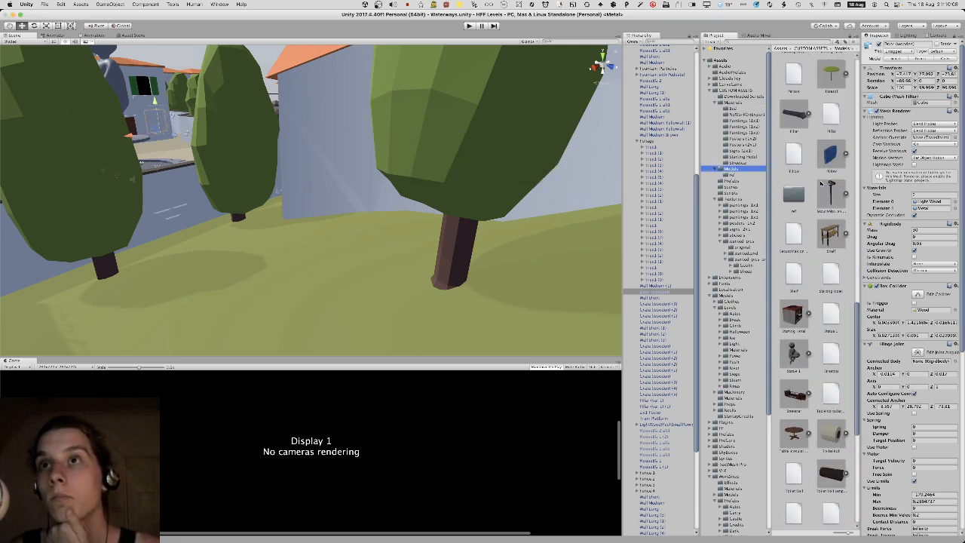
pyautogui.scroll(3, 820, 183)
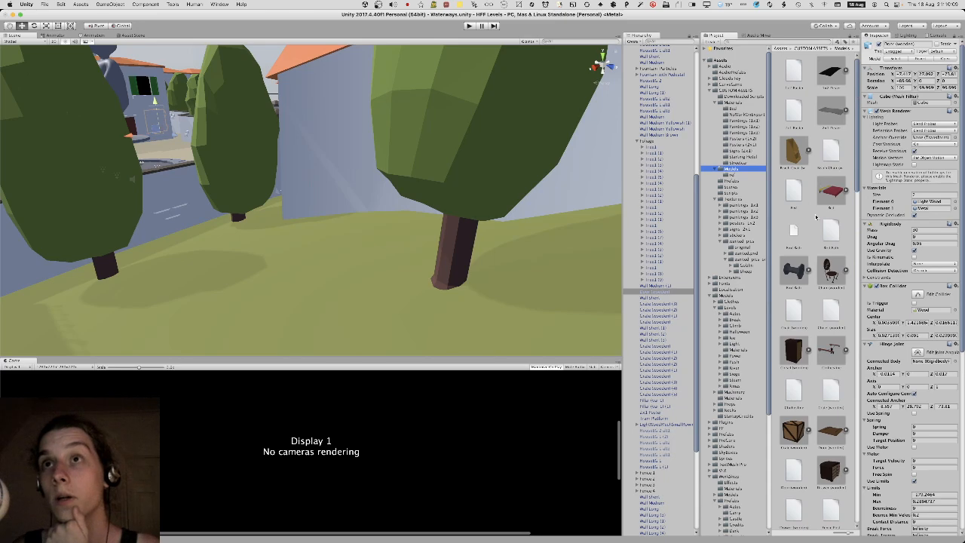
# Place the Bird Bath model in the scene on the green hillside between the trees and frame it in view.
pyautogui.click(794, 269)
pyautogui.moveTo(794, 270); pyautogui.dragTo(309, 241)
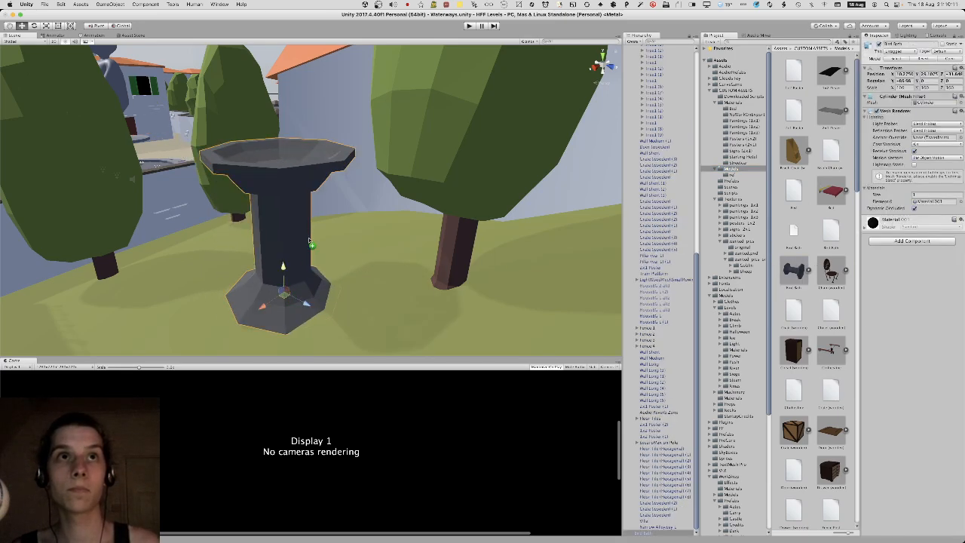
pyautogui.moveTo(309, 241); pyautogui.dragTo(453, 221, button='right')
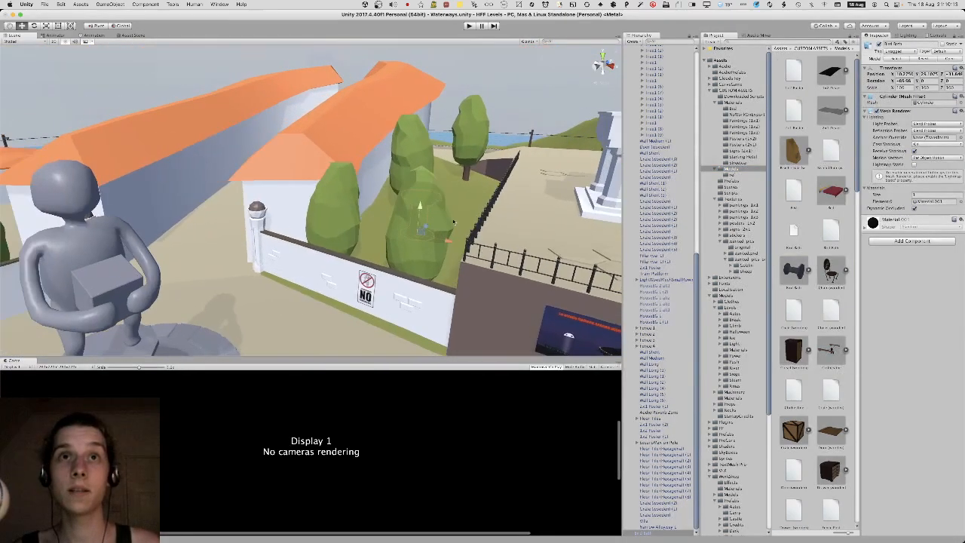
pyautogui.press('f')
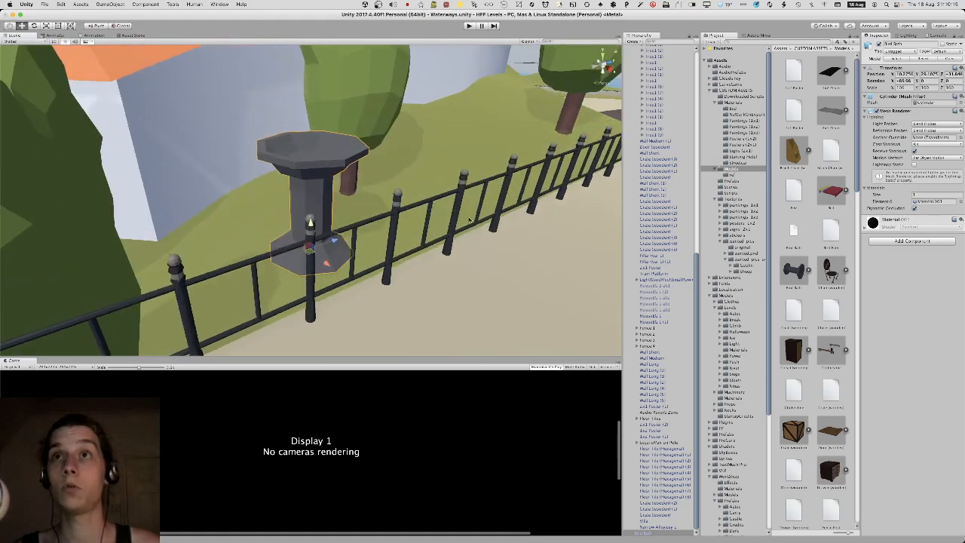
# Adjust the Bird Bath model's import scale factor and move the bird bath onto the green hillside between the trees.
pyautogui.click(794, 270)
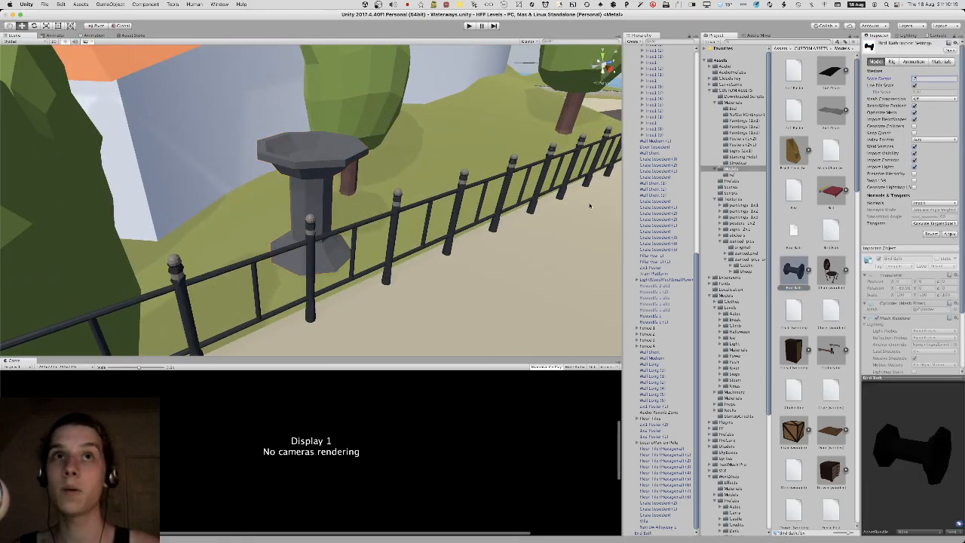
pyautogui.moveTo(590, 206); pyautogui.dragTo(367, 202)
pyautogui.click(309, 203)
pyautogui.keyDown('alt'); pyautogui.moveTo(309, 203); pyautogui.dragTo(435, 172); pyautogui.keyUp('alt')
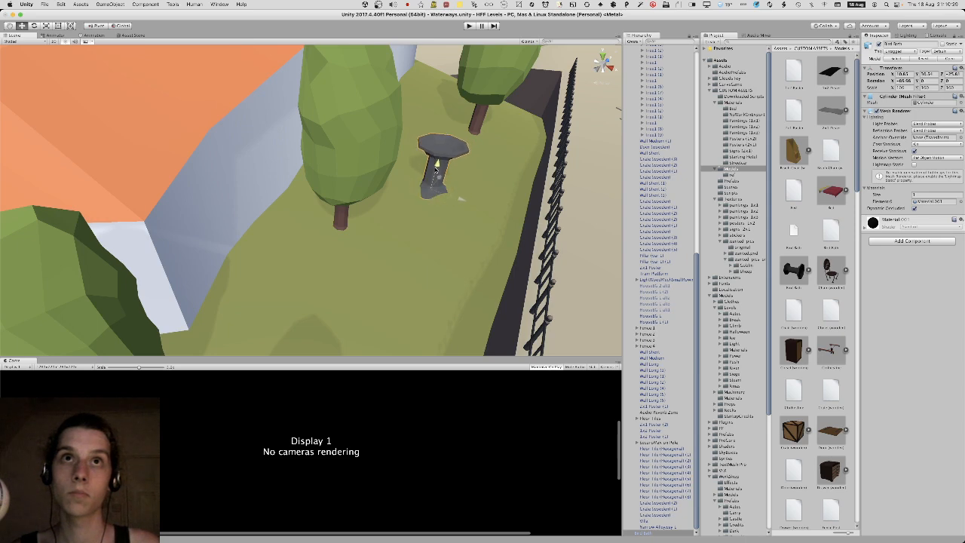
pyautogui.press('f')
pyautogui.keyDown('alt'); pyautogui.moveTo(432, 171); pyautogui.dragTo(462, 119); pyautogui.keyUp('alt')
pyautogui.moveTo(313, 226); pyautogui.dragTo(308, 196)
# Switch to Blender and open the recent file Bird Bath.blend.
pyautogui.moveTo(730, 537)
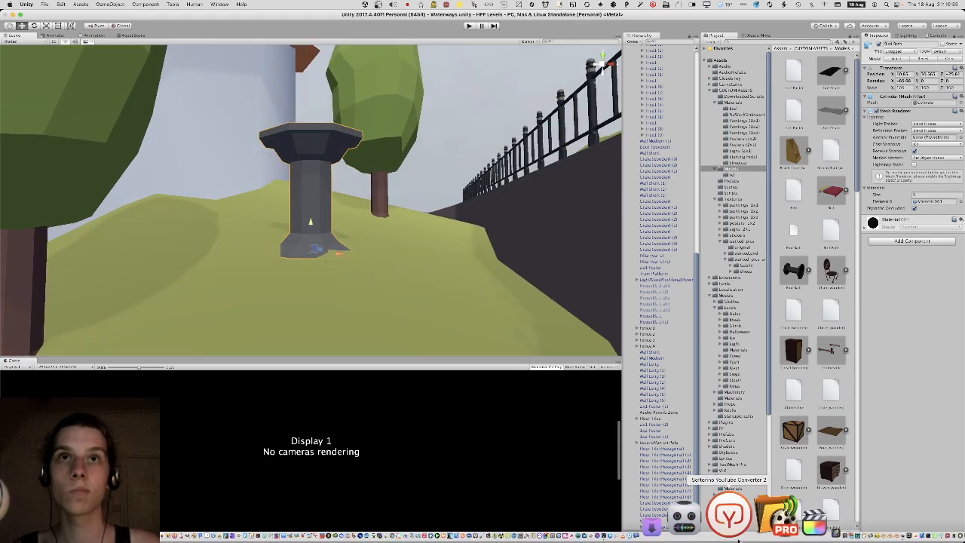
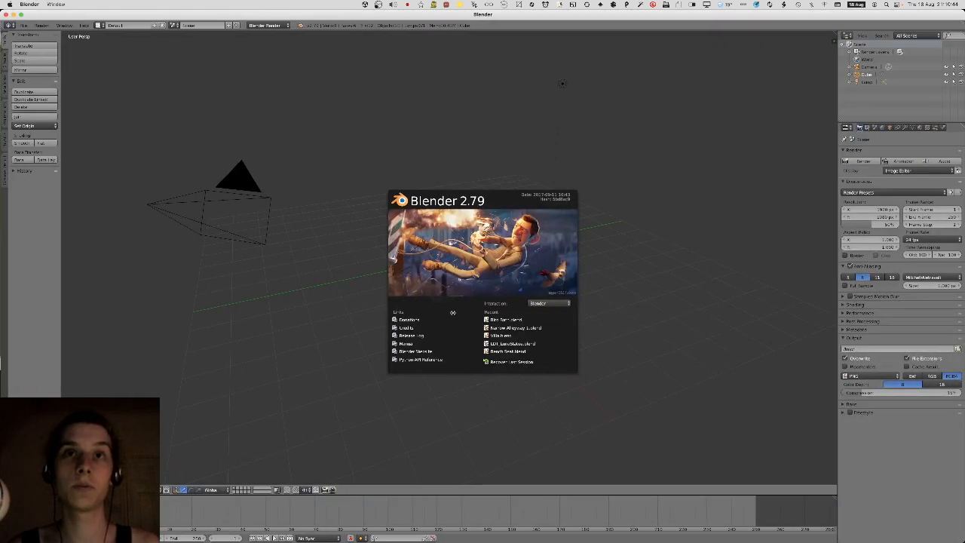
pyautogui.click(526, 319)
pyautogui.moveTo(610, 334); pyautogui.dragTo(542, 273, button='middle')
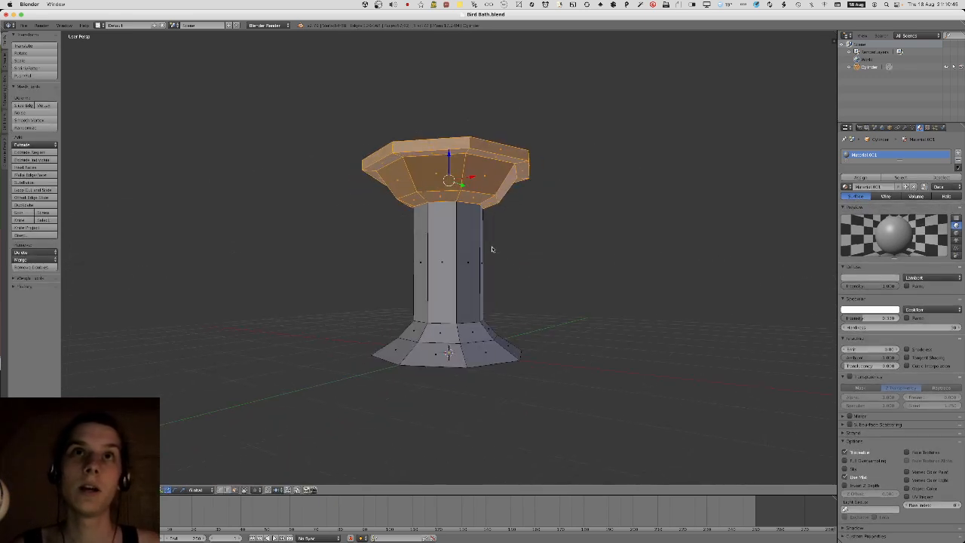
pyautogui.press('r')
pyautogui.press('x')
pyautogui.moveTo(501, 253); pyautogui.dragTo(598, 187, button='middle')
pyautogui.rightClick(592, 194)
pyautogui.press('r')
pyautogui.press('y')
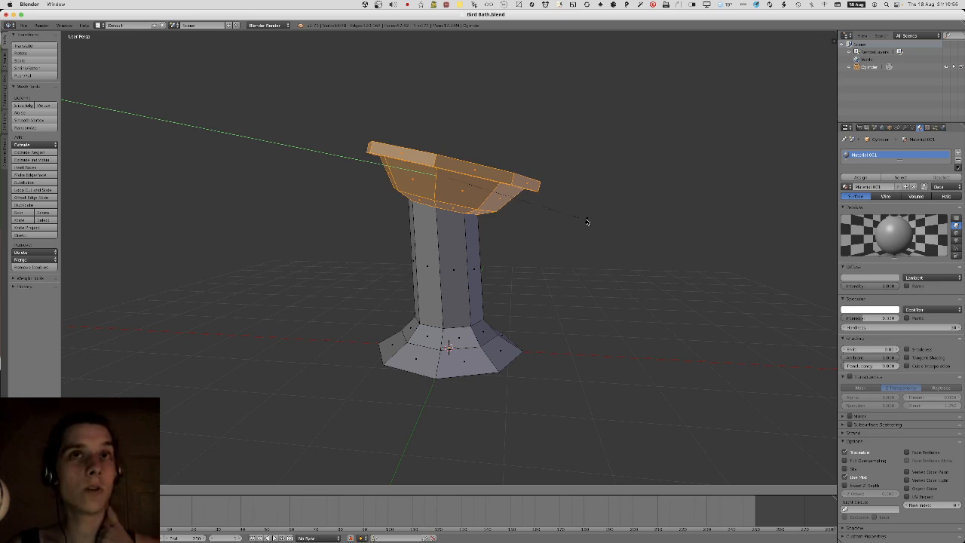
pyautogui.rightClick(587, 222)
# Extrude the bottom face of the bird bath's base downward to lengthen the foot, and return to Object Mode.
pyautogui.moveTo(588, 219); pyautogui.dragTo(559, 249, button='middle')
pyautogui.moveTo(501, 338); pyautogui.dragTo(517, 251, button='middle')
pyautogui.rightClick(484, 337)
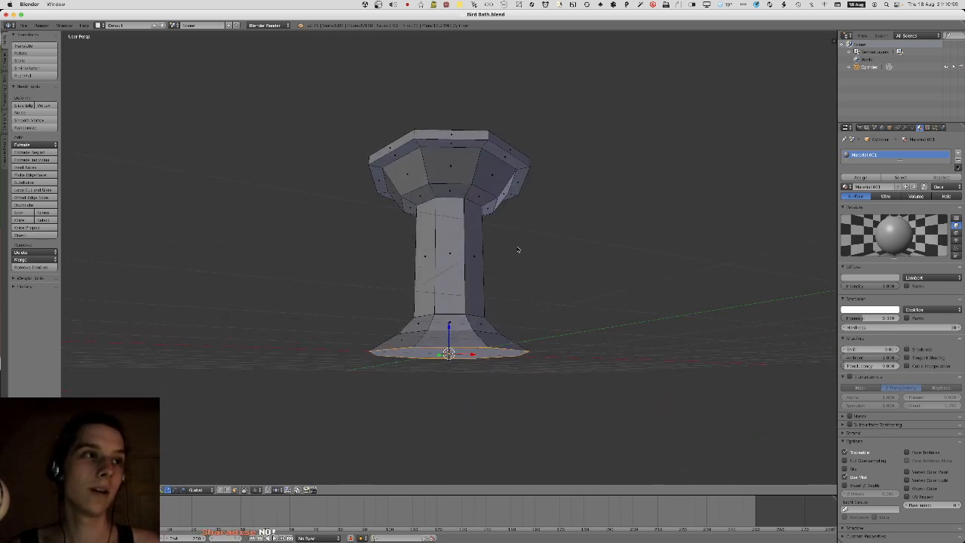
pyautogui.press('e')
pyautogui.click(516, 285)
pyautogui.moveTo(516, 286); pyautogui.dragTo(532, 302, button='middle')
pyautogui.press('Tab')
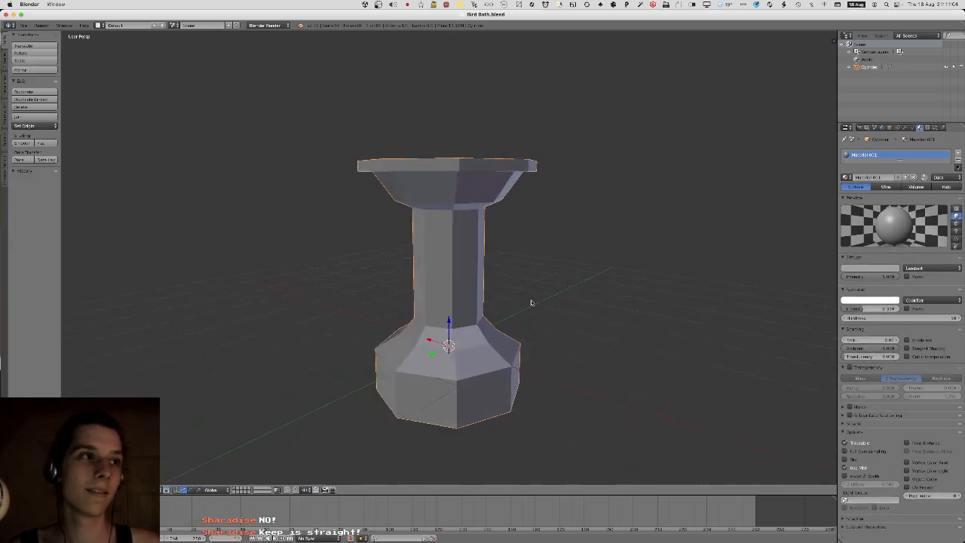
# Export the bird bath model over Bird Bath.fbx in the Models folder and switch to Unity.
pyautogui.click(24, 26)
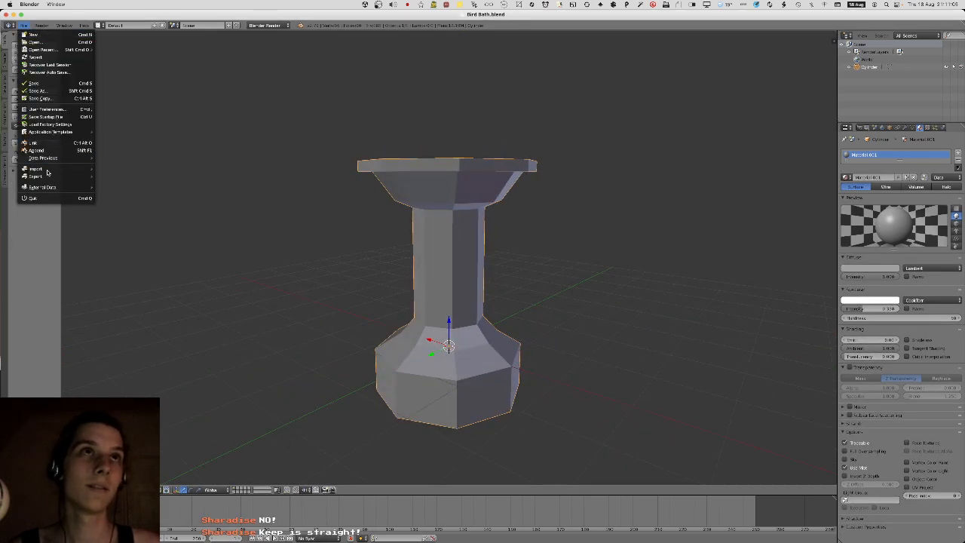
pyautogui.moveTo(53, 176)
pyautogui.click(123, 199)
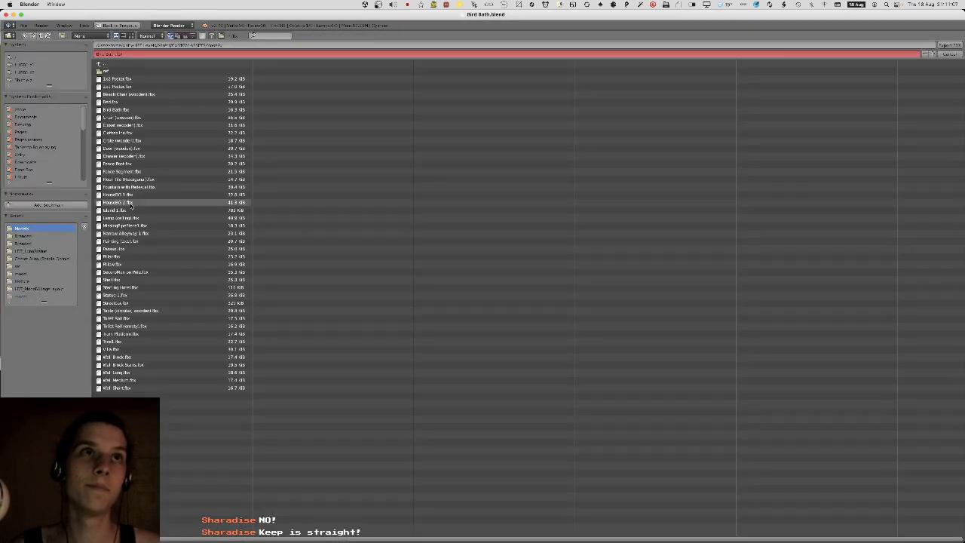
pyautogui.press('Return')
pyautogui.press('super+Tab')
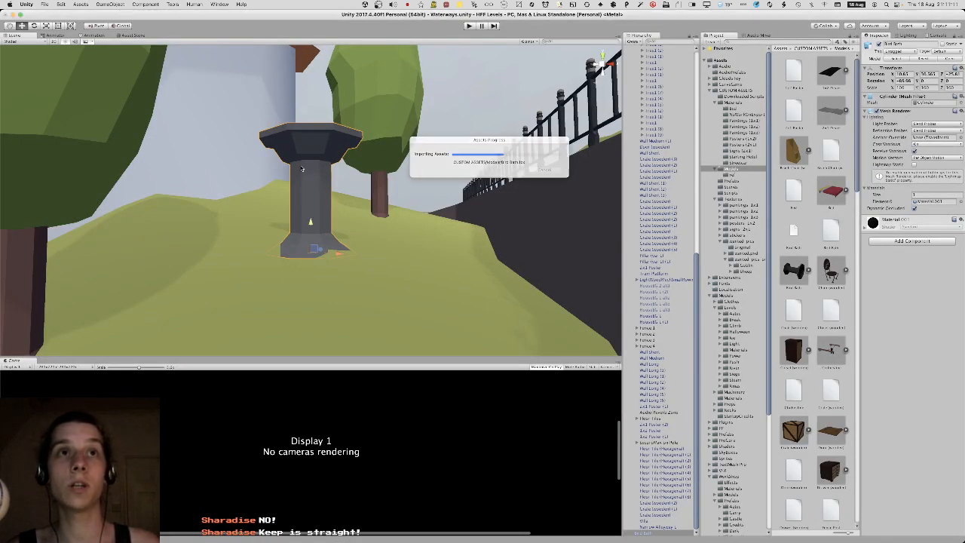
# Raise the bird bath so that its lengthened base meets the sloping hillside.
pyautogui.keyDown('alt'); pyautogui.moveTo(316, 226); pyautogui.dragTo(159, 191); pyautogui.keyUp('alt')
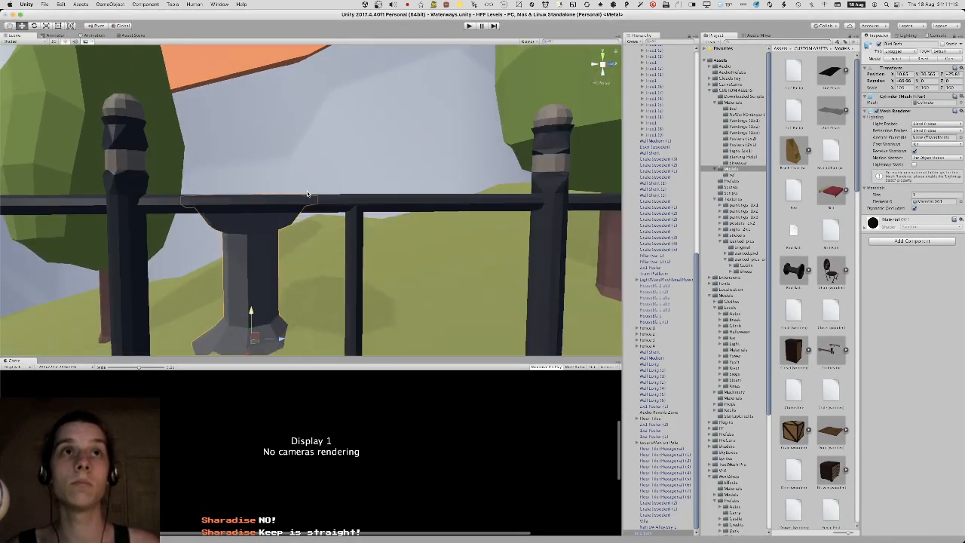
pyautogui.keyDown('alt'); pyautogui.moveTo(237, 200); pyautogui.dragTo(294, 250); pyautogui.keyUp('alt')
pyautogui.moveTo(294, 249); pyautogui.dragTo(138, 200, button='right')
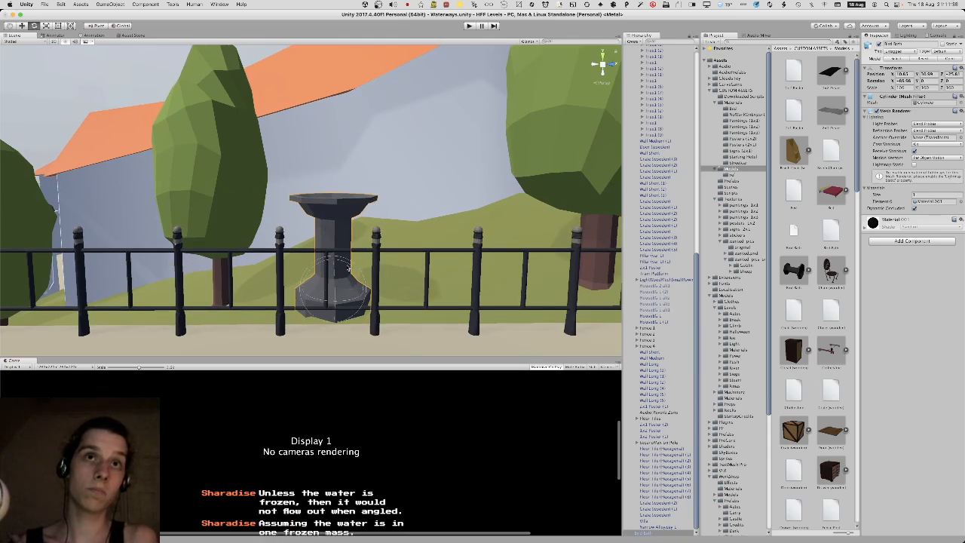
# Try tilting the bird bath about its X axis, examine it from several sides, and undo the tilt.
pyautogui.moveTo(348, 268); pyautogui.dragTo(342, 254)
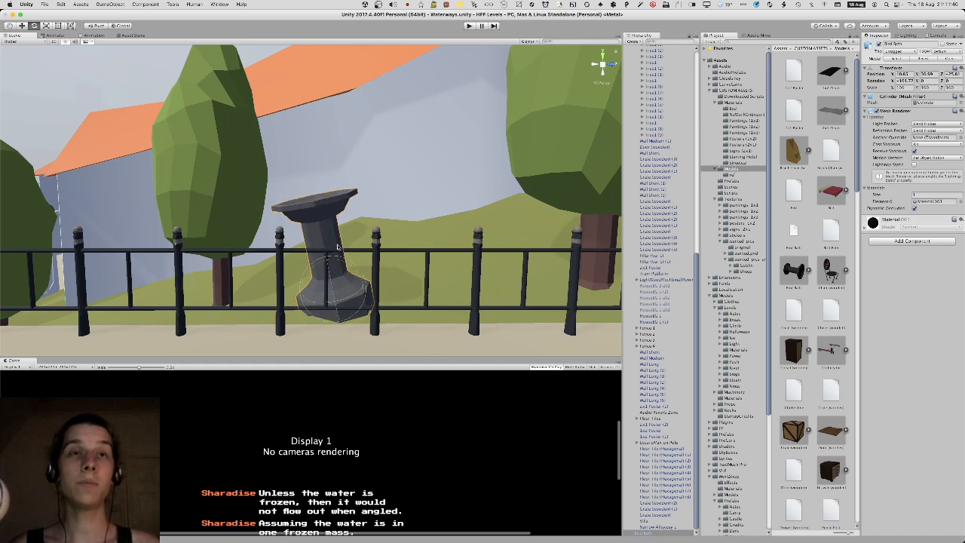
pyautogui.moveTo(338, 247); pyautogui.dragTo(323, 224, button='right')
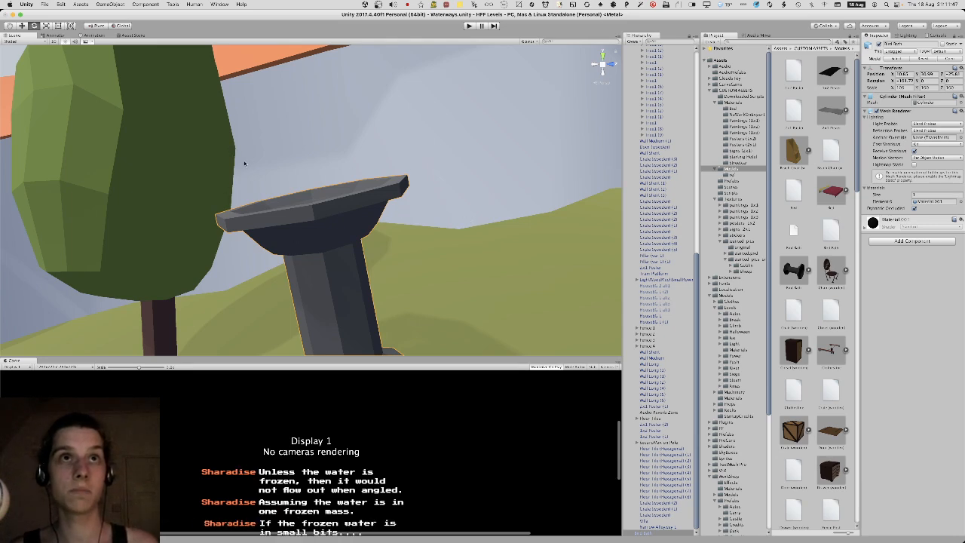
pyautogui.press('s')
pyautogui.moveTo(376, 163); pyautogui.dragTo(323, 181, button='right')
pyautogui.press('w')
pyautogui.press('s')
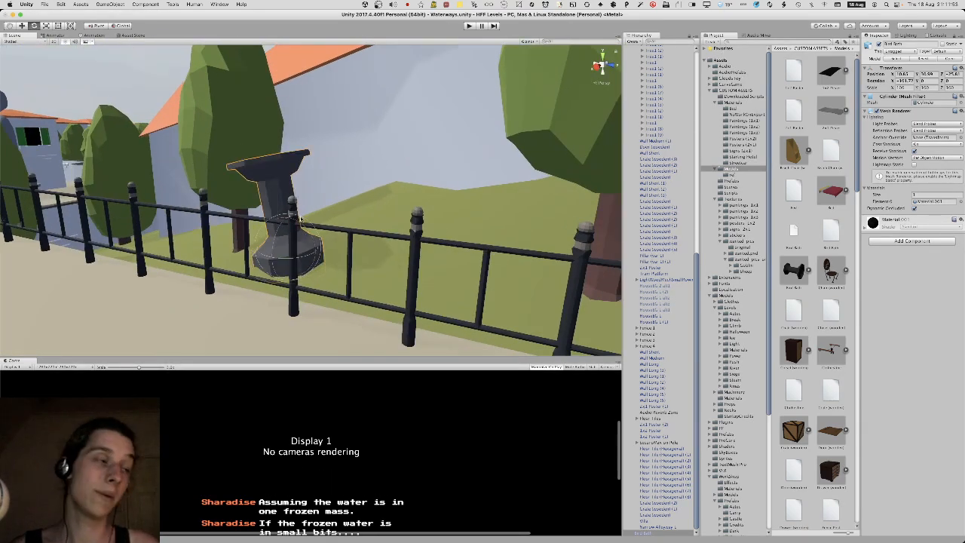
pyautogui.press('w')
pyautogui.moveTo(256, 166); pyautogui.dragTo(35, 218, button='right')
pyautogui.press('s')
pyautogui.press('w')
pyautogui.press('s')
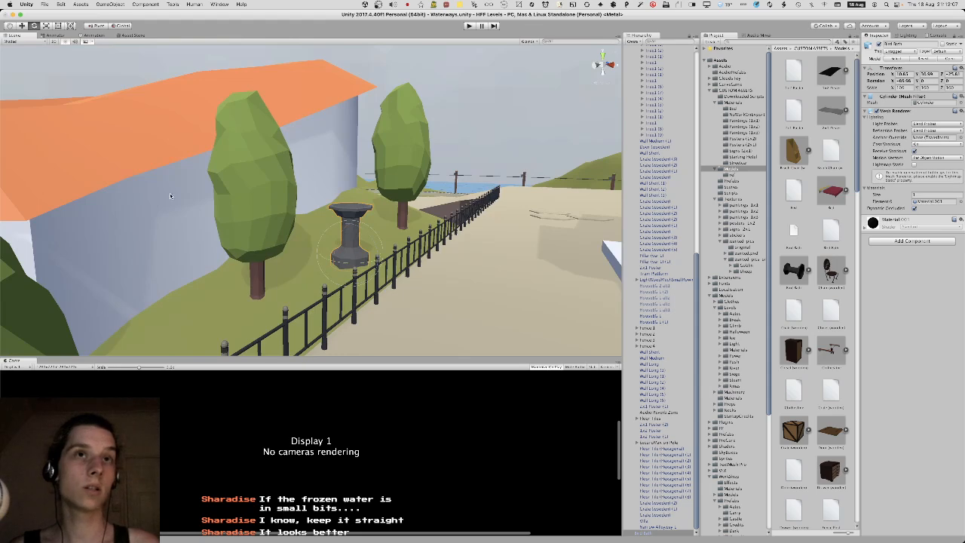
# Locate the bird bath's model asset through its mesh and reduce the model's import scale factor.
pyautogui.moveTo(170, 196); pyautogui.dragTo(311, 196, button='right')
pyautogui.press('w')
pyautogui.press('s')
pyautogui.press('w')
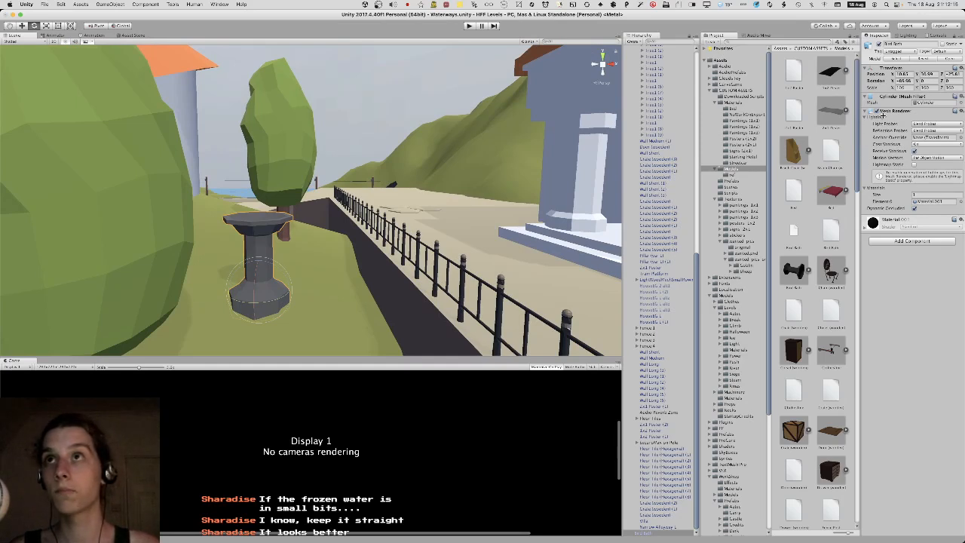
pyautogui.click(919, 103)
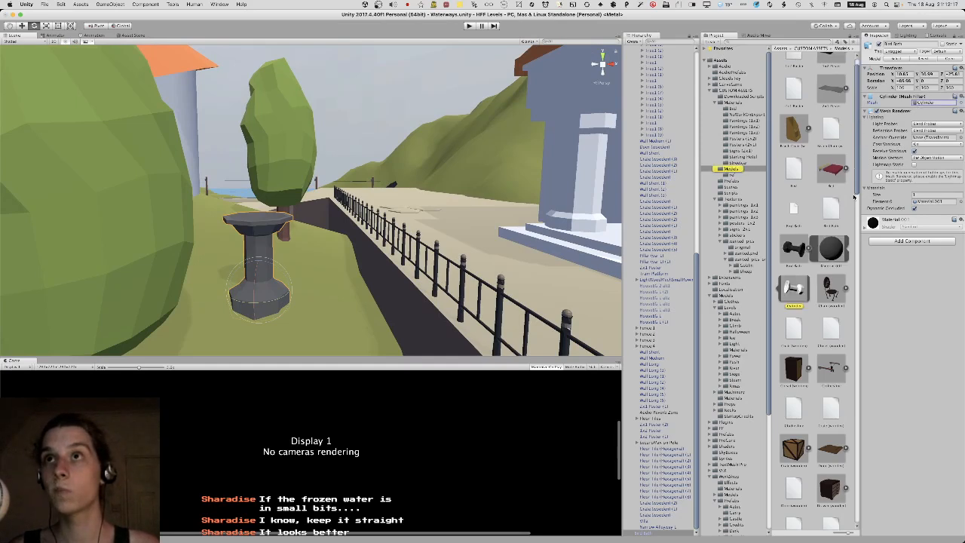
pyautogui.click(802, 251)
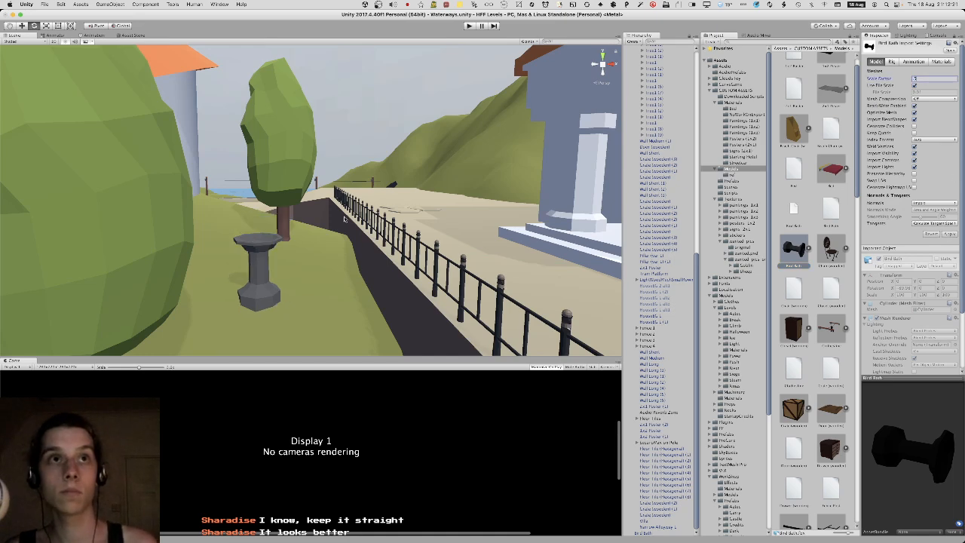
# Move the bird bath across the hillside toward the fence and shift it along the slope near the tree.
pyautogui.press('s')
pyautogui.moveTo(309, 231); pyautogui.dragTo(314, 257, button='right')
pyautogui.press('w')
pyautogui.click(413, 227)
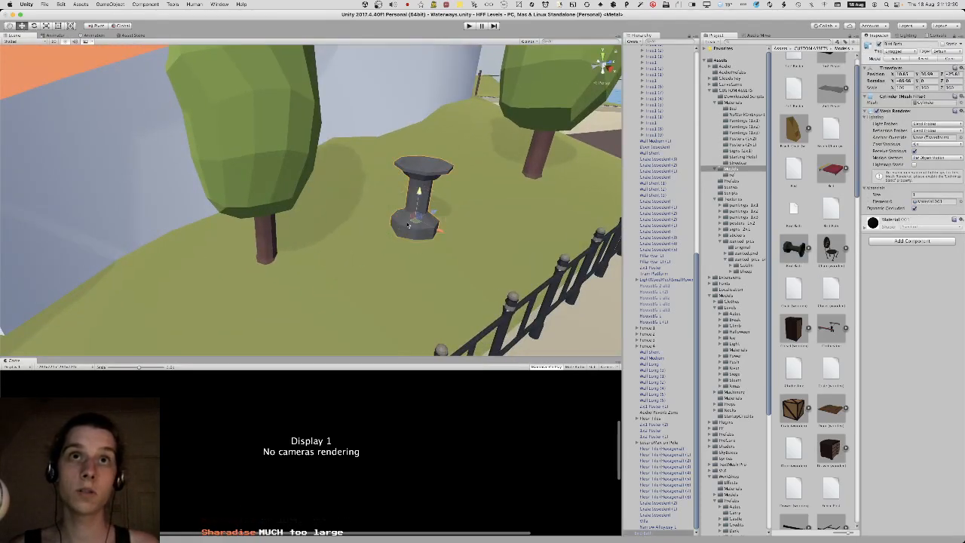
pyautogui.moveTo(415, 223); pyautogui.dragTo(299, 276)
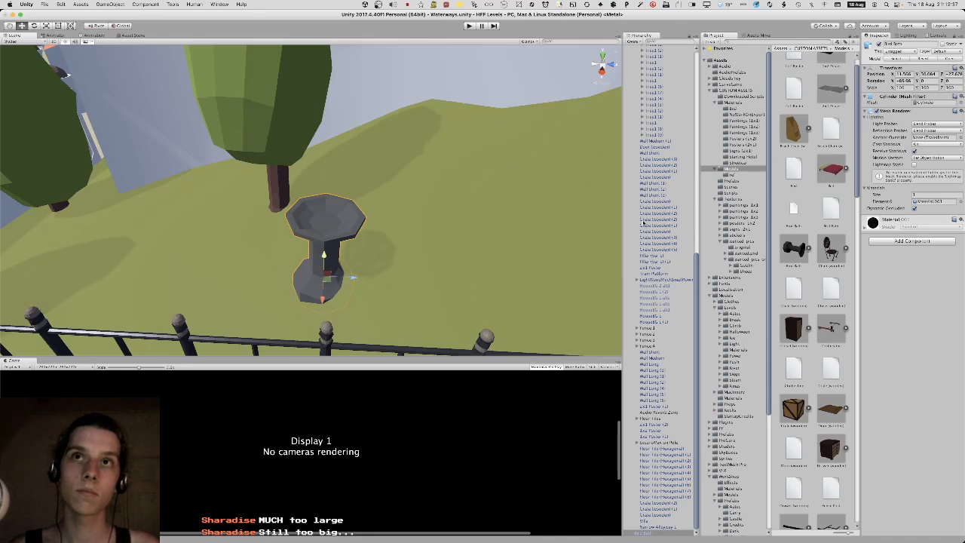
pyautogui.click(455, 220)
pyautogui.moveTo(454, 222); pyautogui.dragTo(457, 216, button='right')
pyautogui.click(315, 259)
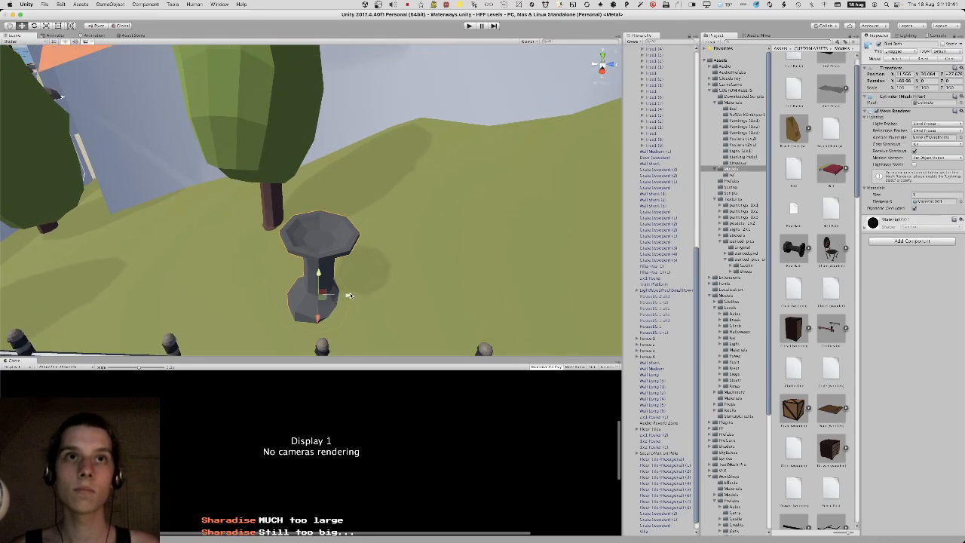
pyautogui.moveTo(344, 297); pyautogui.dragTo(320, 296)
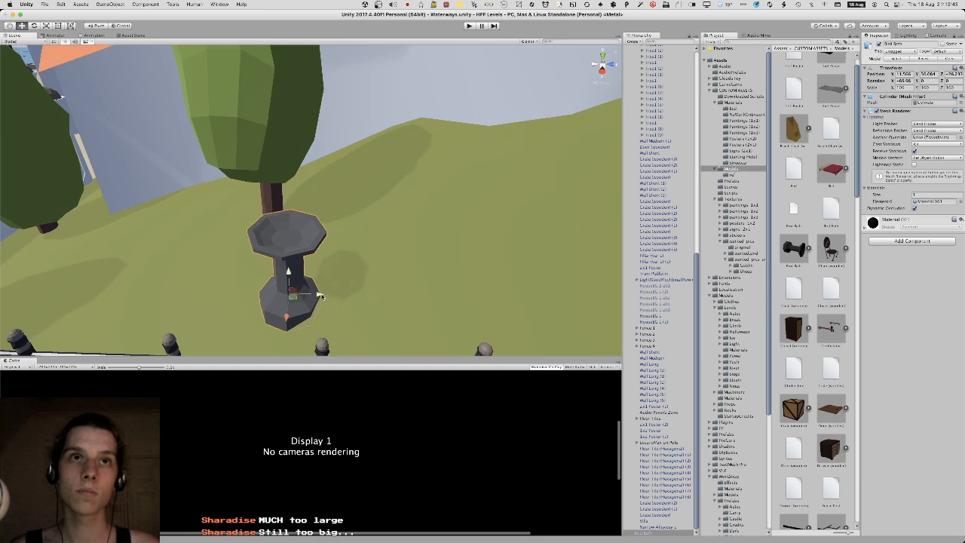
pyautogui.moveTo(322, 297); pyautogui.dragTo(337, 227, button='right')
# Switch to Blender and reopen the recent file Bird Bath.blend.
pyautogui.moveTo(844, 525)
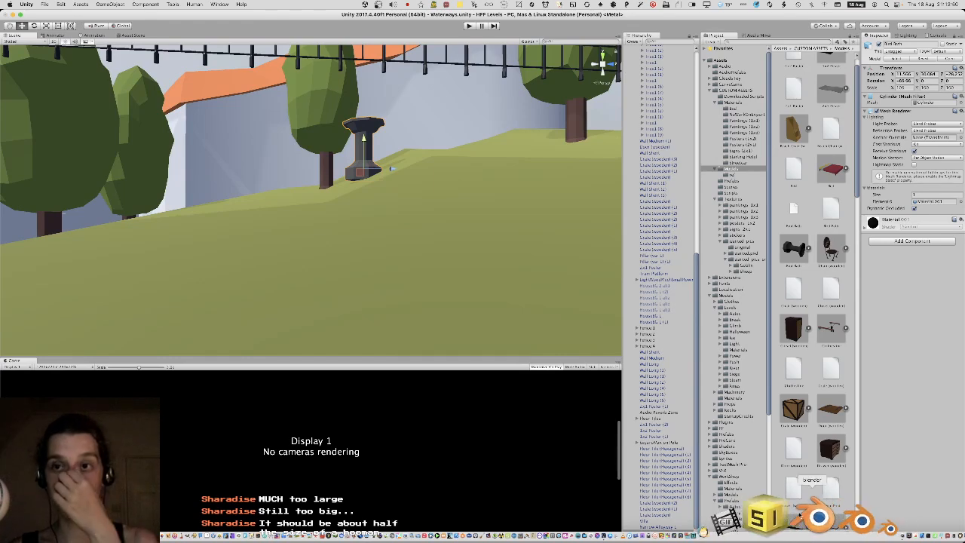
pyautogui.click(801, 517)
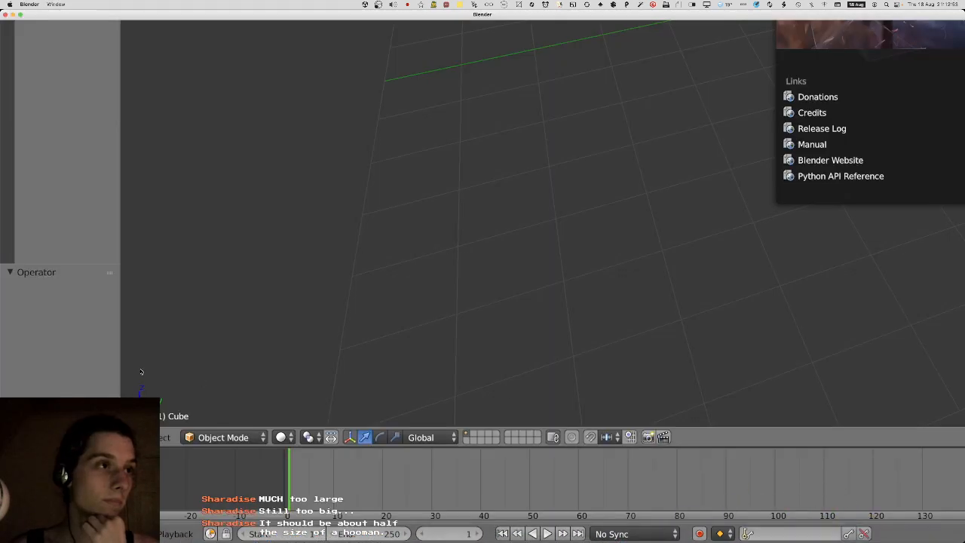
pyautogui.click(2, 330)
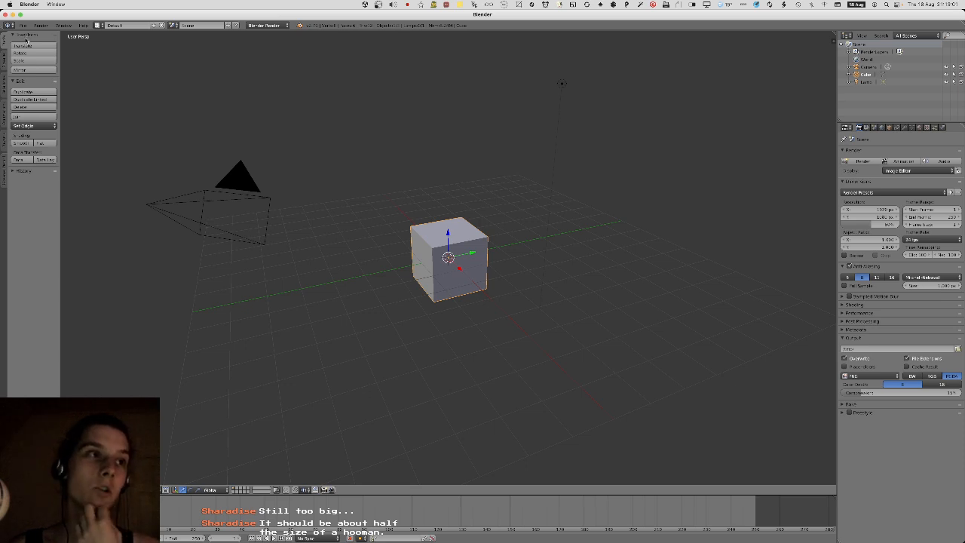
pyautogui.click(22, 25)
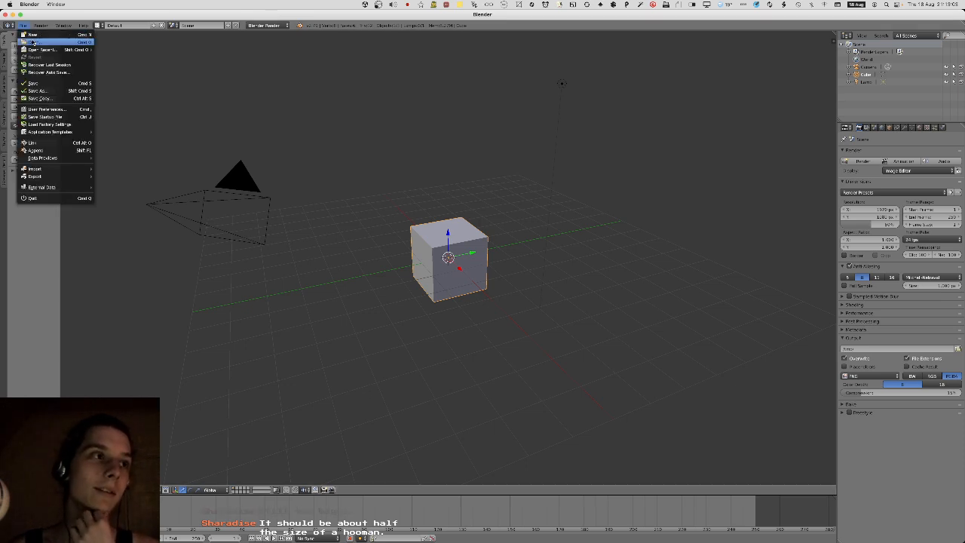
pyautogui.click(110, 49)
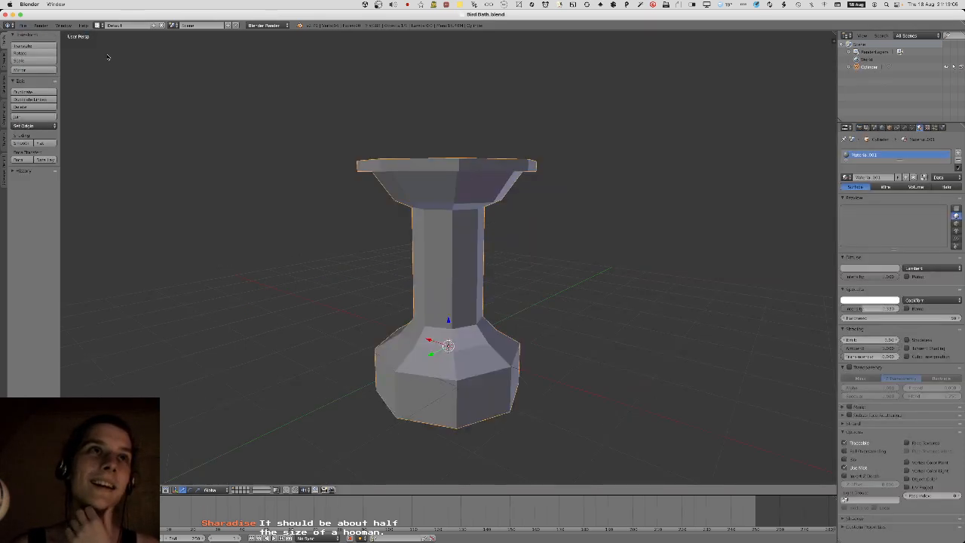
# Move the base's bottom face further down along Z to lengthen the bird bath's foot, and return to Object Mode.
pyautogui.press('Tab')
pyautogui.moveTo(415, 226); pyautogui.dragTo(431, 162, button='middle')
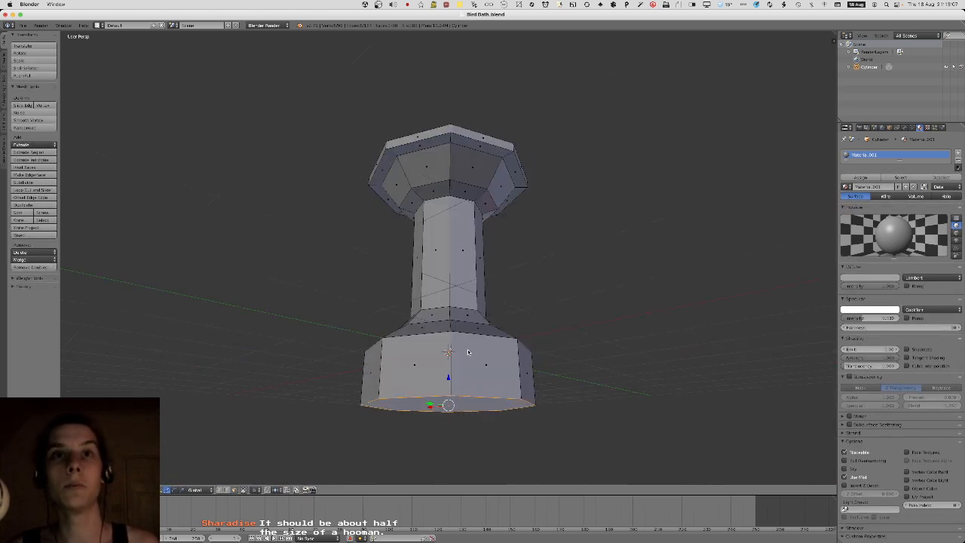
pyautogui.press('g')
pyautogui.press('z')
pyautogui.click(467, 432)
pyautogui.scroll(-3, 439, 300)
pyautogui.moveTo(439, 299); pyautogui.dragTo(397, 186, button='middle')
pyautogui.press('Tab')
# Open the recent file Narrow Alleyway 1.blend and bring the green hillside beside the buildings into view.
pyautogui.click(23, 25)
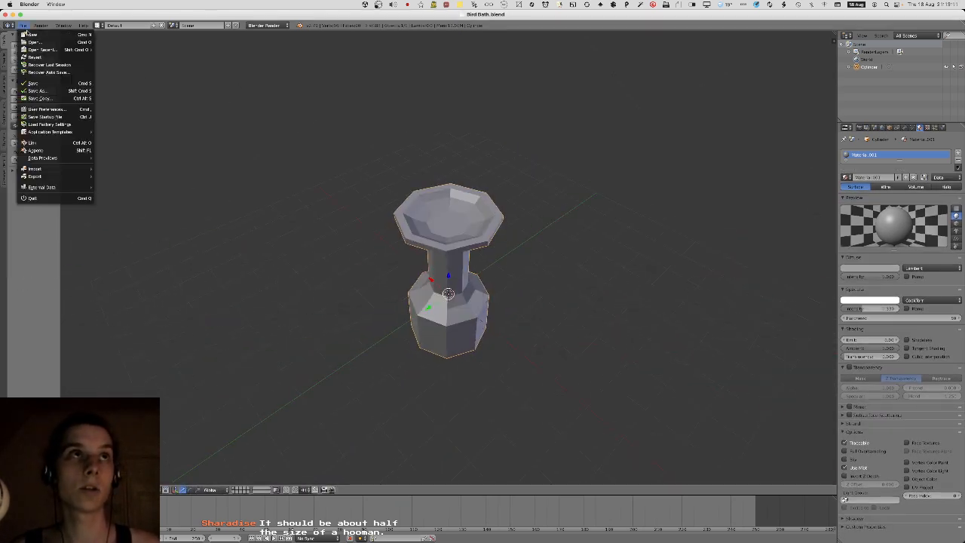
pyautogui.moveTo(47, 49)
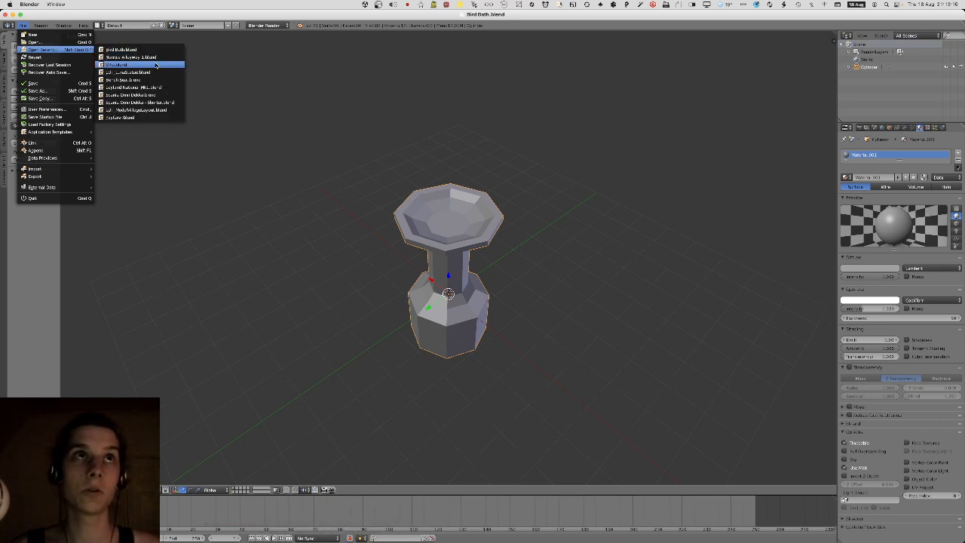
pyautogui.click(156, 59)
pyautogui.scroll(-2, 339, 190)
pyautogui.moveTo(417, 241)
pyautogui.mouseDown(button='middle')
pyautogui.moveTo(415, 223)
pyautogui.moveTo(394, 219)
pyautogui.moveTo(402, 236)
pyautogui.mouseUp(button='middle')
pyautogui.moveTo(372, 271); pyautogui.dragTo(353, 266, button='middle')
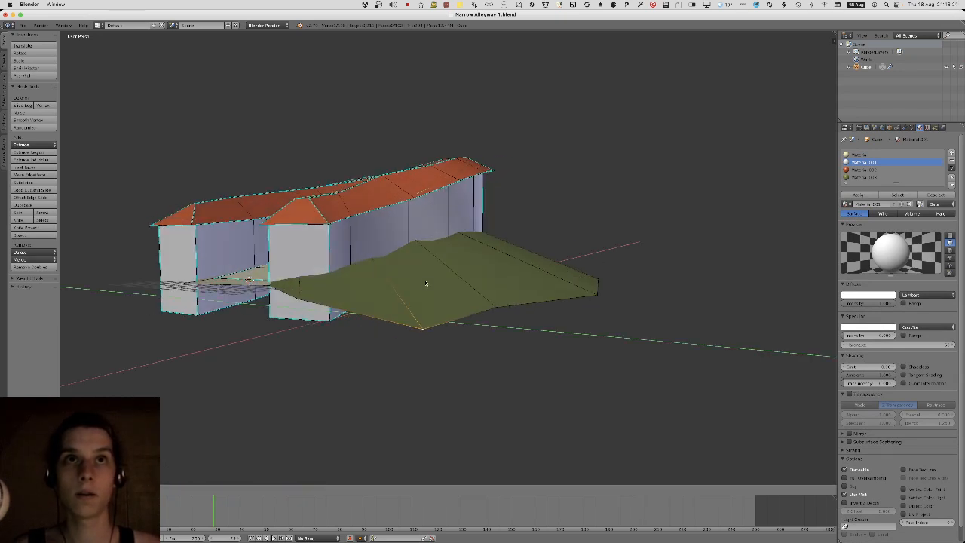
# Move the selected vertex on the green hillside's outer edge along Z.
pyautogui.moveTo(411, 279); pyautogui.dragTo(440, 272, button='middle')
pyautogui.press('g')
pyautogui.press('z')
pyautogui.click(415, 250)
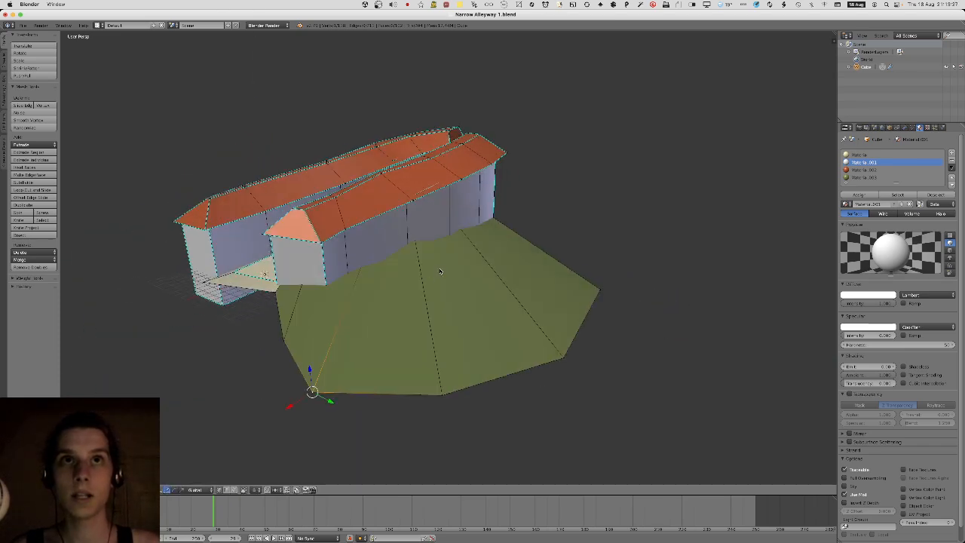
# Shift two neighbouring vertices on the hillside's outer edge horizontally, keeping their height, to round out its outline.
pyautogui.moveTo(390, 390); pyautogui.dragTo(461, 371, button='middle')
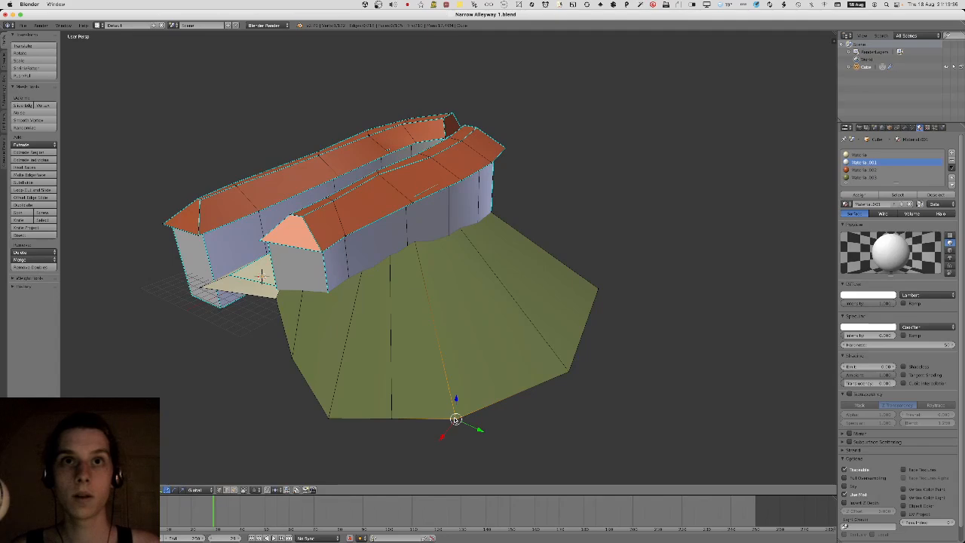
pyautogui.press('g')
pyautogui.hotkey('shift', 'z')
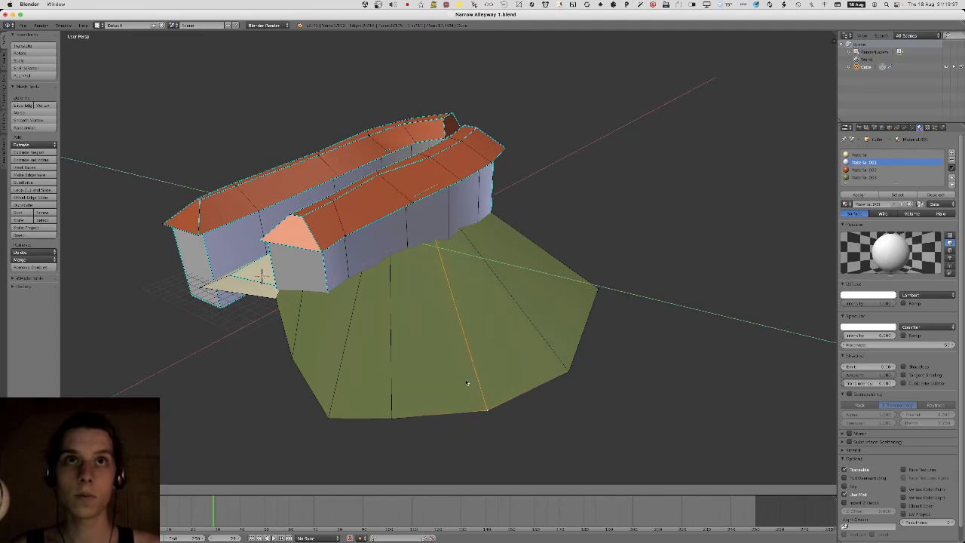
pyautogui.click(466, 383)
pyautogui.rightClick(394, 414)
pyautogui.press('g')
pyautogui.hotkey('shift', 'z')
pyautogui.click(401, 424)
# Check the hillside's shape from a low angle, raise its front outer vertex, and return to Object Mode.
pyautogui.press('Tab')
pyautogui.moveTo(399, 422); pyautogui.dragTo(324, 289, button='middle')
pyautogui.press('Tab')
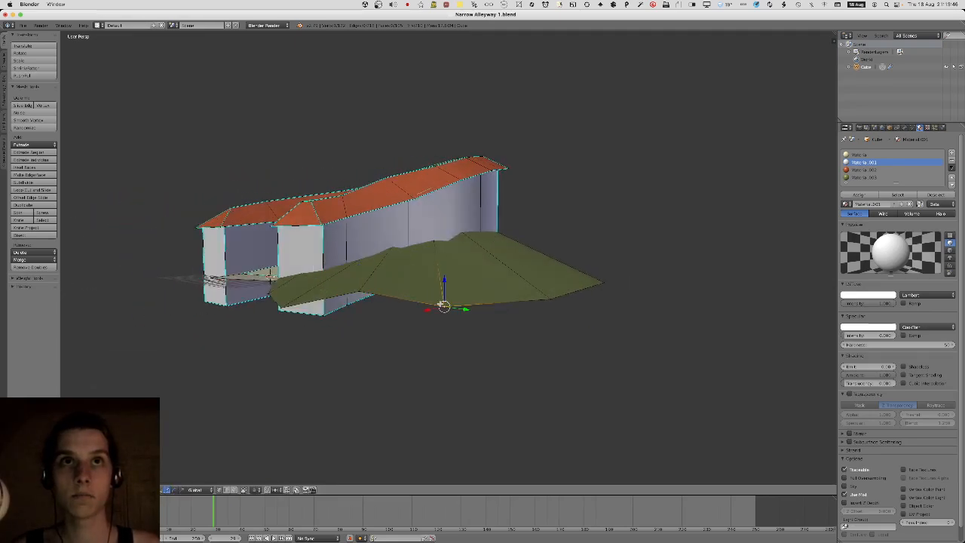
pyautogui.press('g')
pyautogui.click(449, 287)
pyautogui.press('Tab')
pyautogui.moveTo(549, 282)
pyautogui.mouseDown(button='middle')
pyautogui.moveTo(566, 279)
pyautogui.moveTo(551, 286)
pyautogui.moveTo(560, 291)
pyautogui.mouseUp(button='middle')
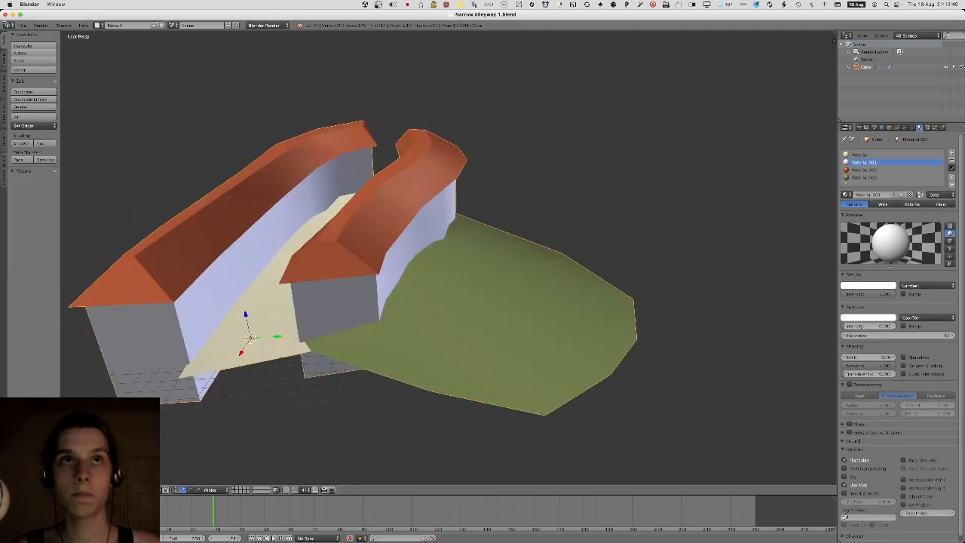
pyautogui.click(24, 25)
pyautogui.moveTo(64, 179)
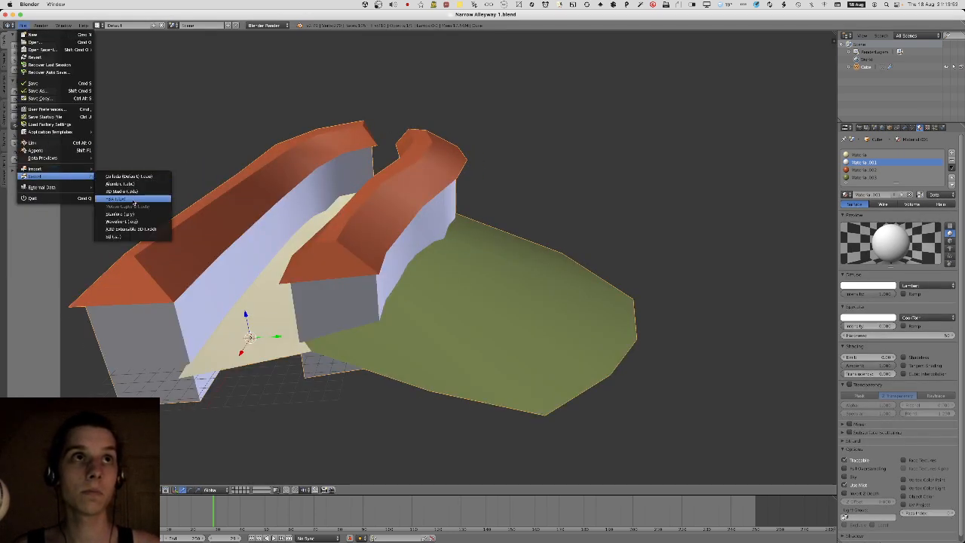
pyautogui.click(124, 200)
pyautogui.press('Escape')
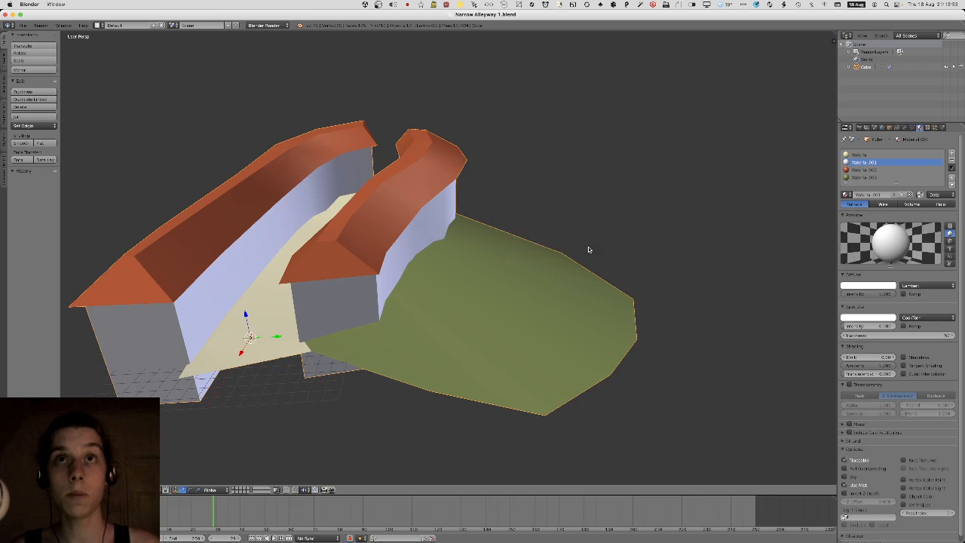
# Switch to Unity and adjust the bird bath's height so its base sits on the grassy slope.
pyautogui.press('super+Tab')
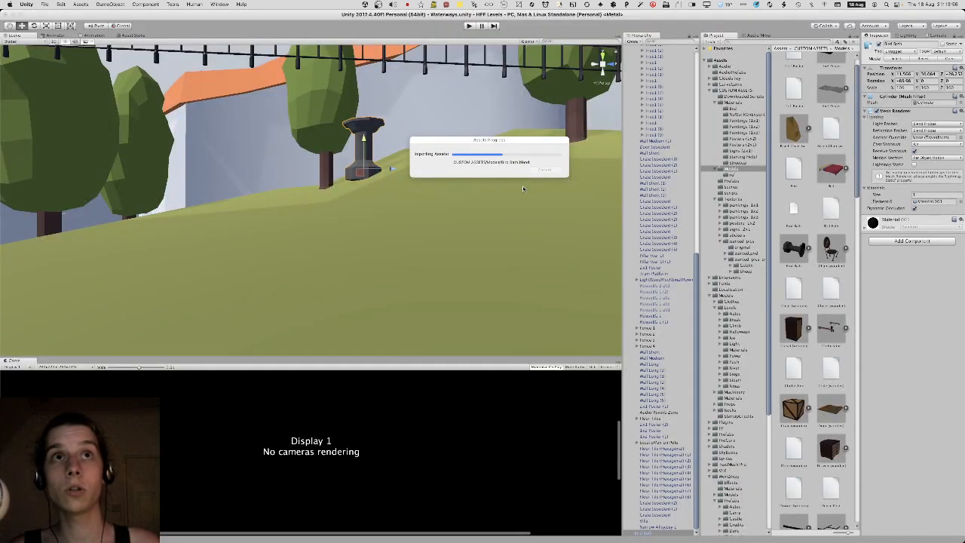
pyautogui.keyDown('alt'); pyautogui.moveTo(431, 196); pyautogui.dragTo(495, 198); pyautogui.keyUp('alt')
pyautogui.moveTo(551, 199); pyautogui.dragTo(622, 204, button='right')
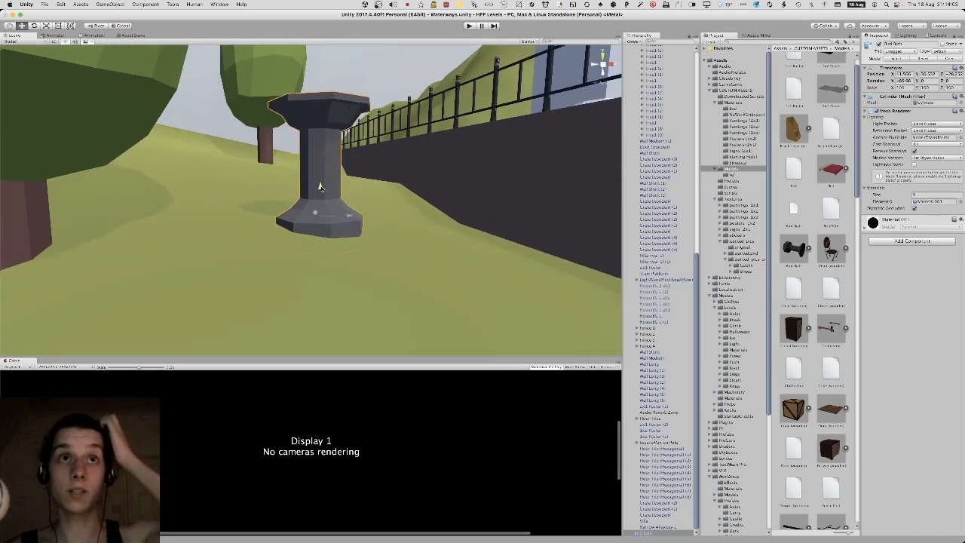
pyautogui.moveTo(301, 161); pyautogui.dragTo(862, 208, button='right')
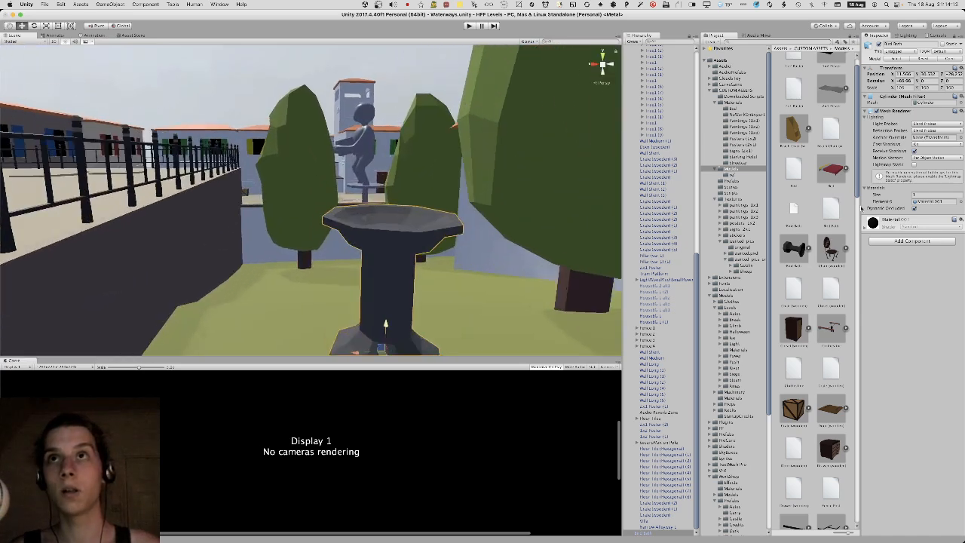
# Reduce the Bird Bath model's import scale factor, apply it, and compare its size with the nearby trees and fence.
pyautogui.click(795, 247)
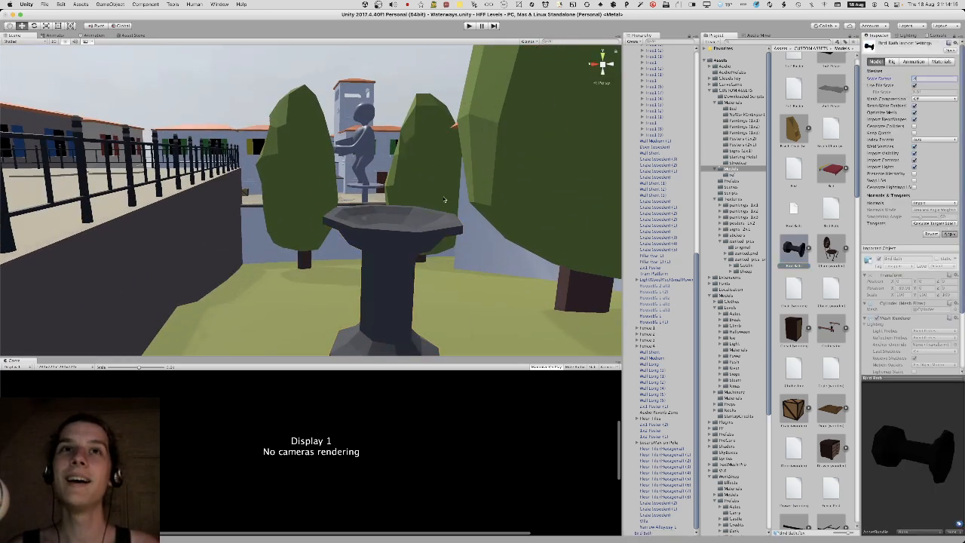
pyautogui.moveTo(351, 197); pyautogui.dragTo(364, 213, button='right')
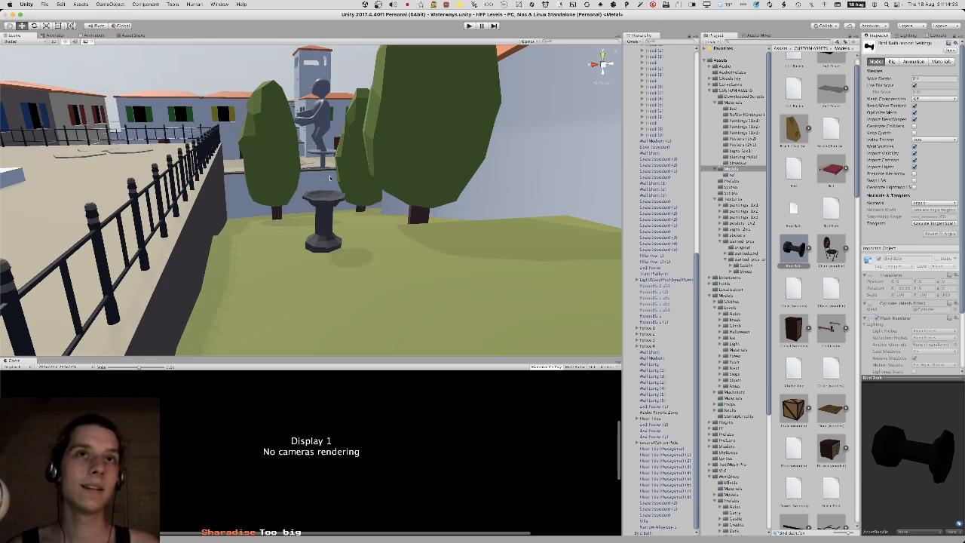
pyautogui.moveTo(330, 178); pyautogui.dragTo(662, 150, button='right')
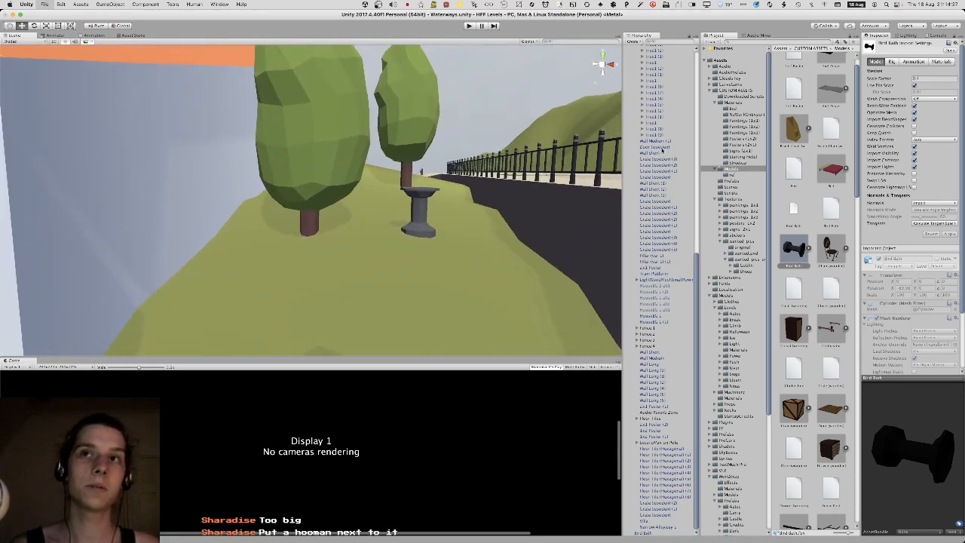
# Start play mode and run the character to the fountain to check the bird bath's size behind the white wall.
pyautogui.press('super+p')
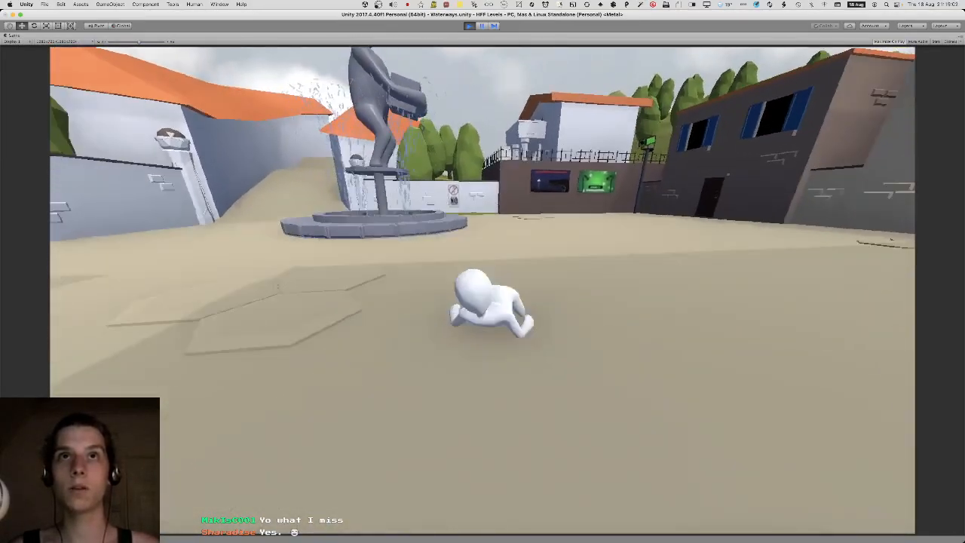
pyautogui.press('w')
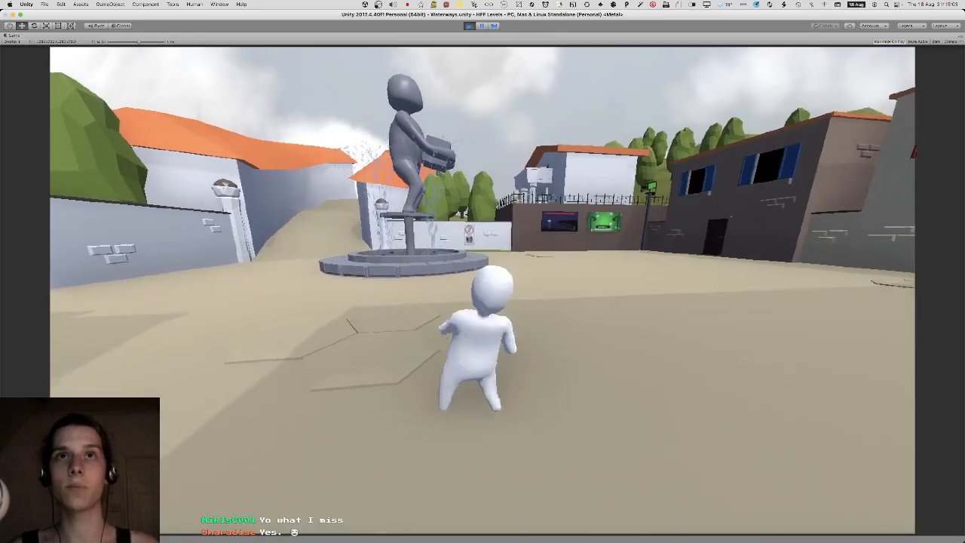
pyautogui.press('w')
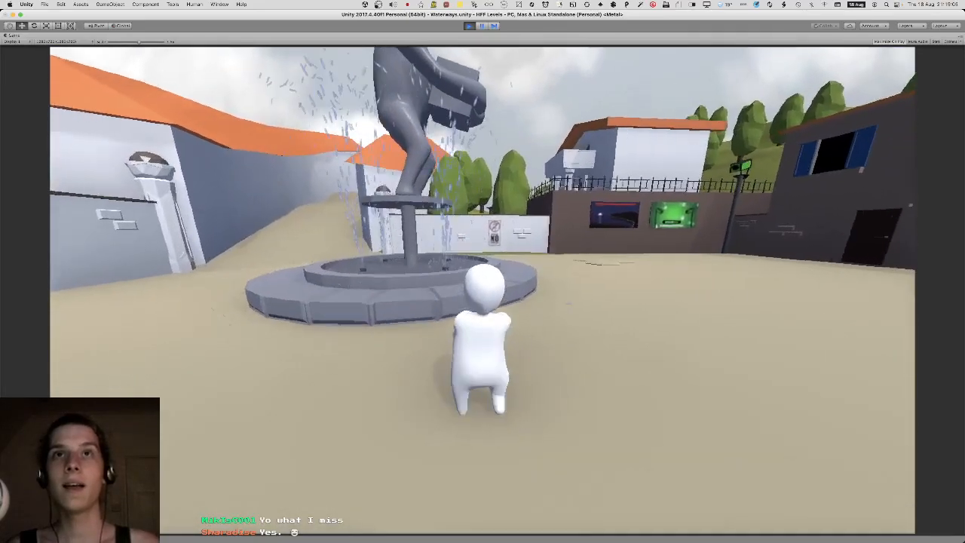
pyautogui.press('w')
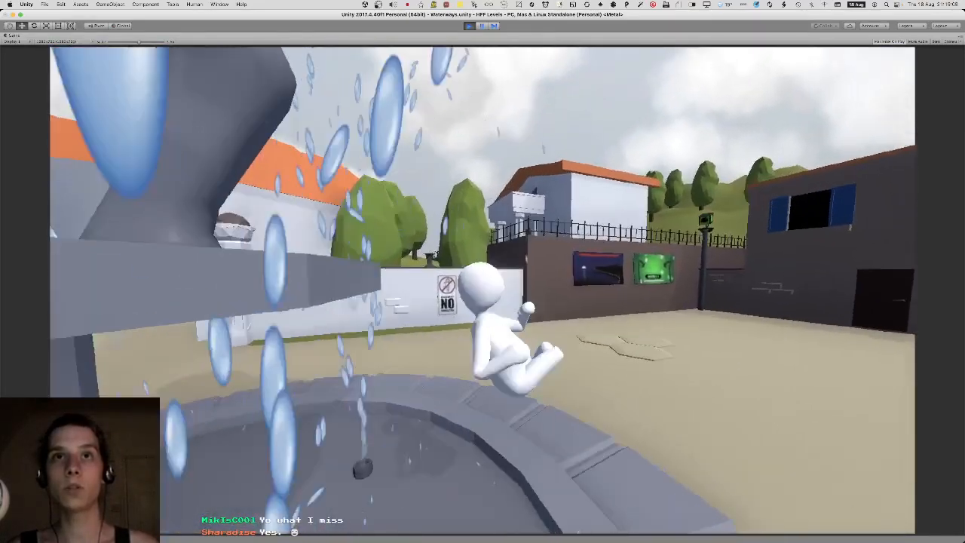
pyautogui.press('w')
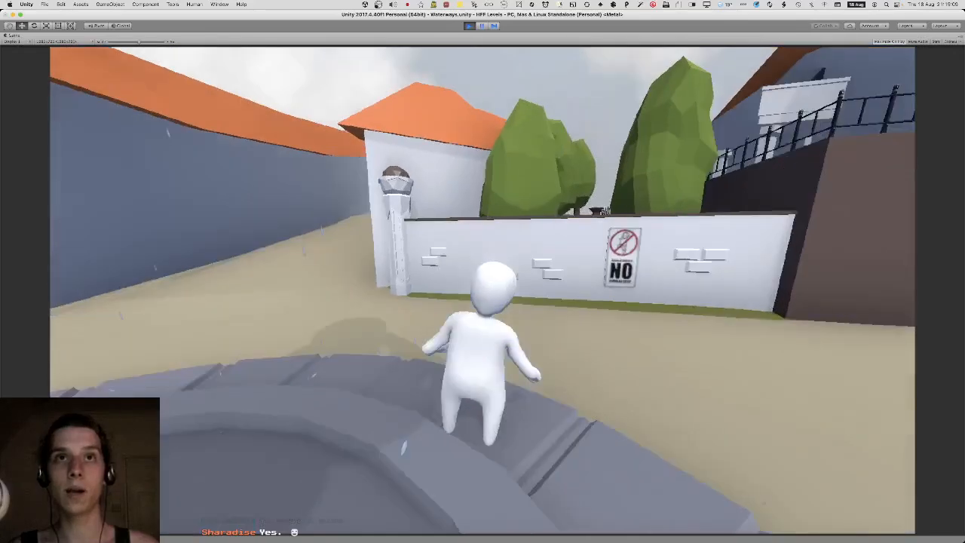
# Run the character up the narrow alleyway and along the dark retaining wall to look for a higher viewpoint.
pyautogui.press('w')
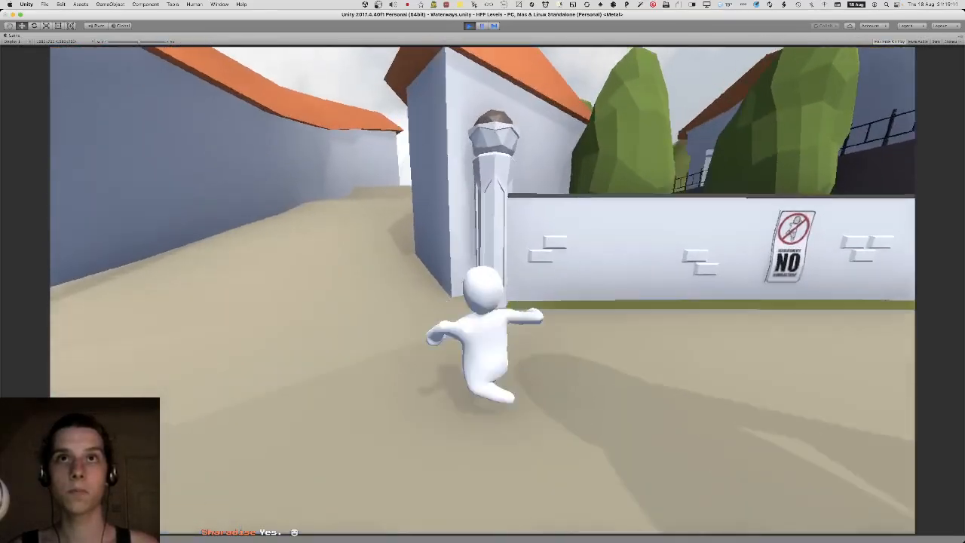
pyautogui.press('w')
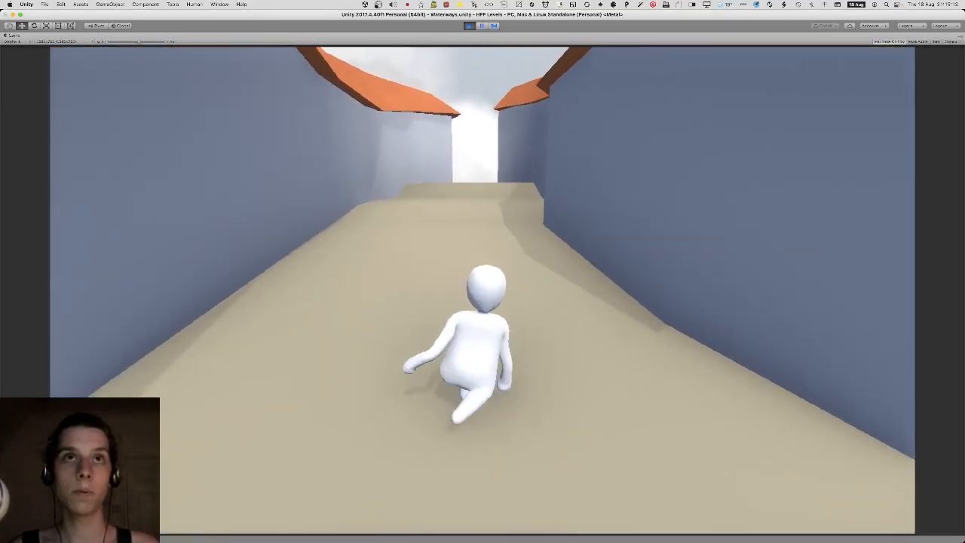
pyautogui.press('w')
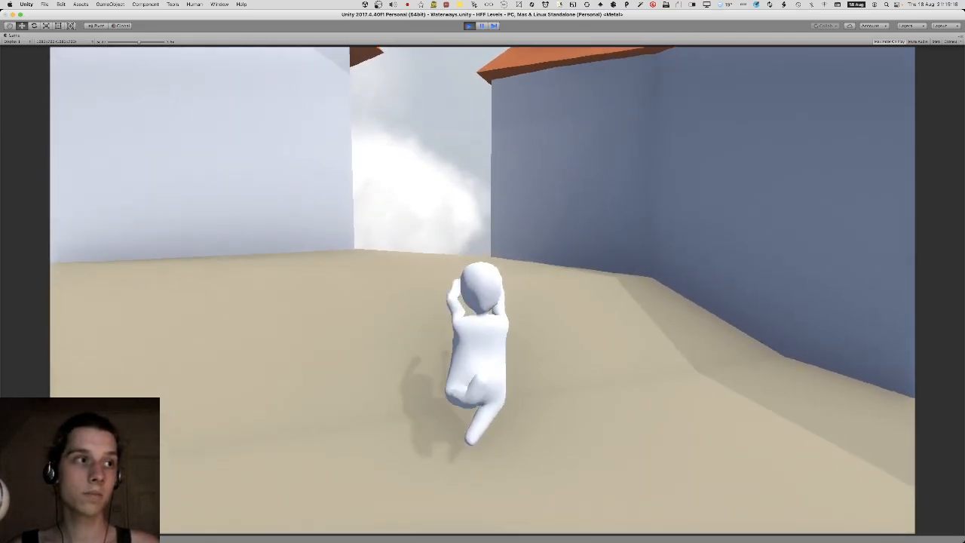
pyautogui.press('w')
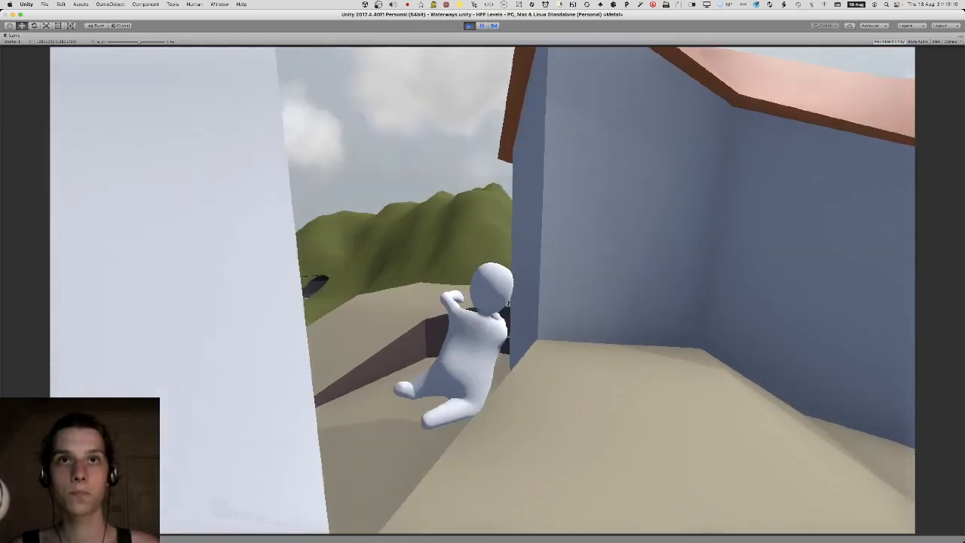
pyautogui.press('w')
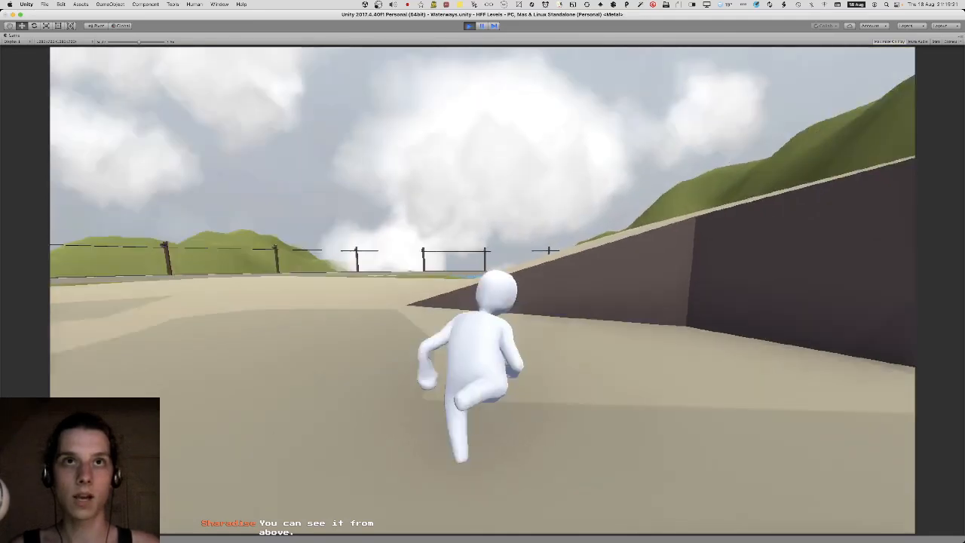
pyautogui.press('w')
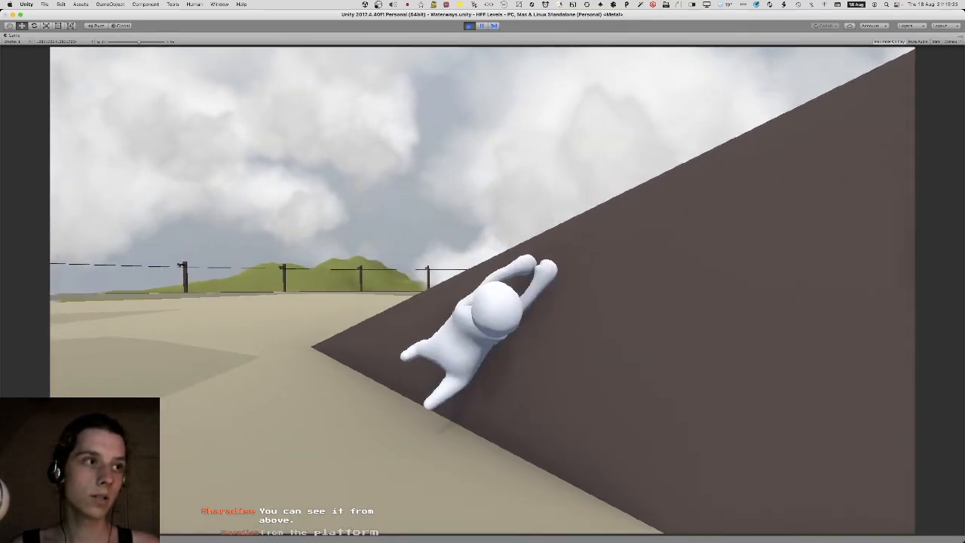
pyautogui.press('w')
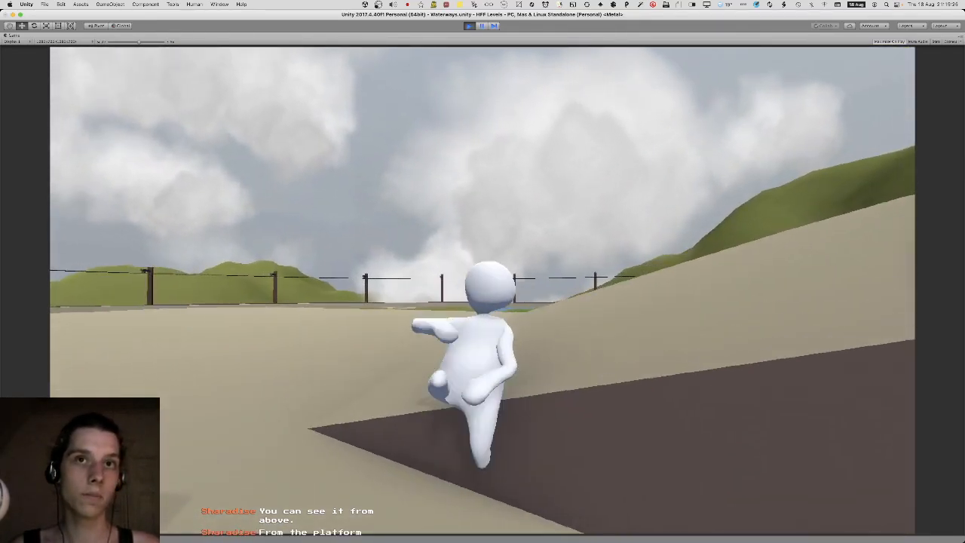
# Walk the character up the slope and along the fence beside the villa to check the level in play mode.
pyautogui.press('w')
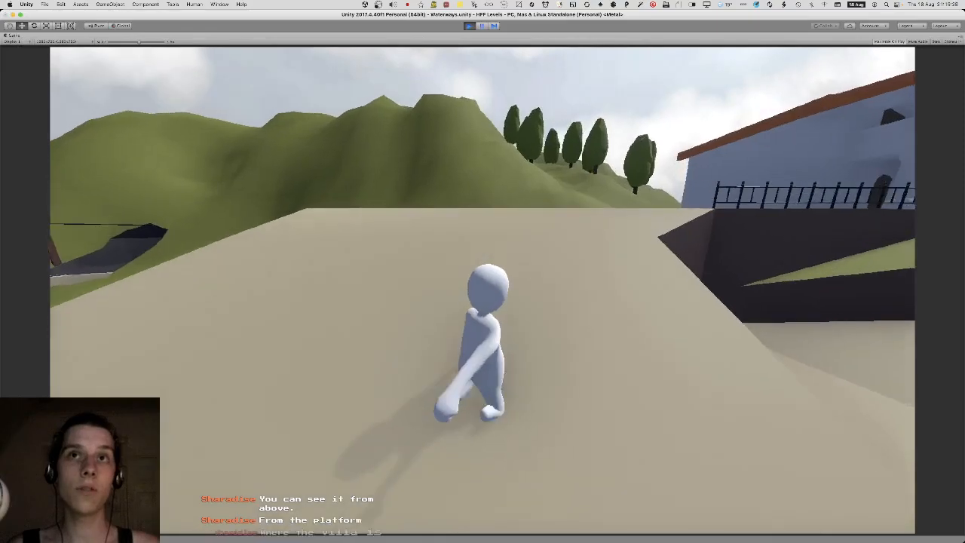
pyautogui.press('w')
pyautogui.press('space')
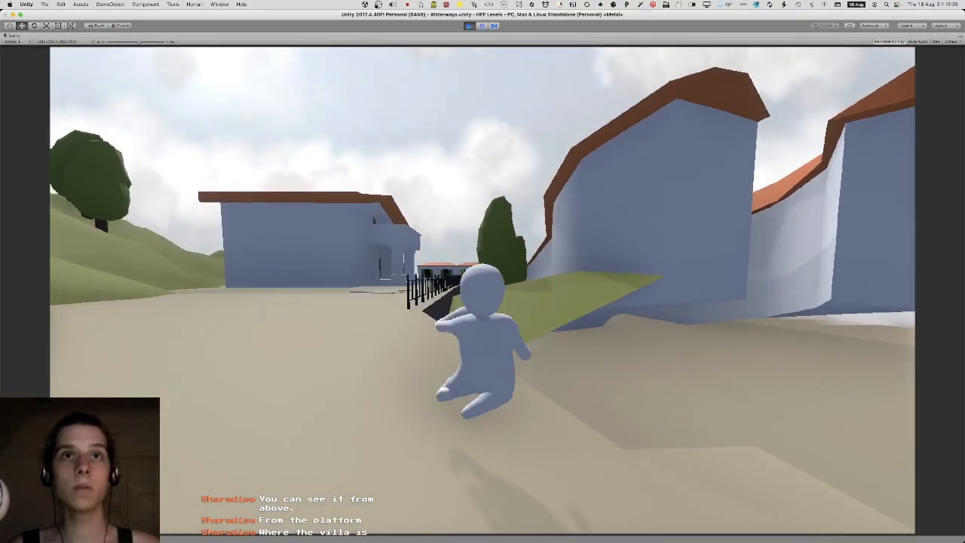
pyautogui.press('w')
pyautogui.press('space')
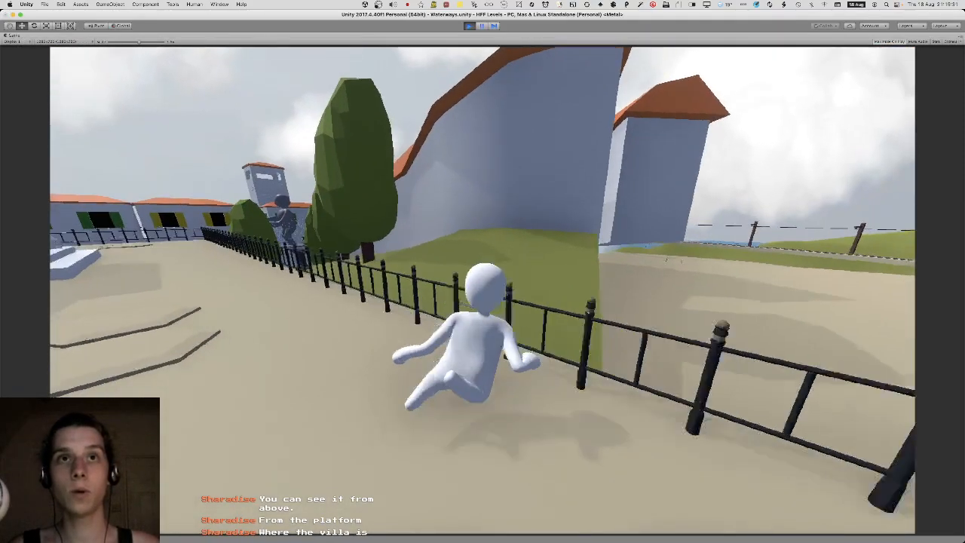
pyautogui.press('w')
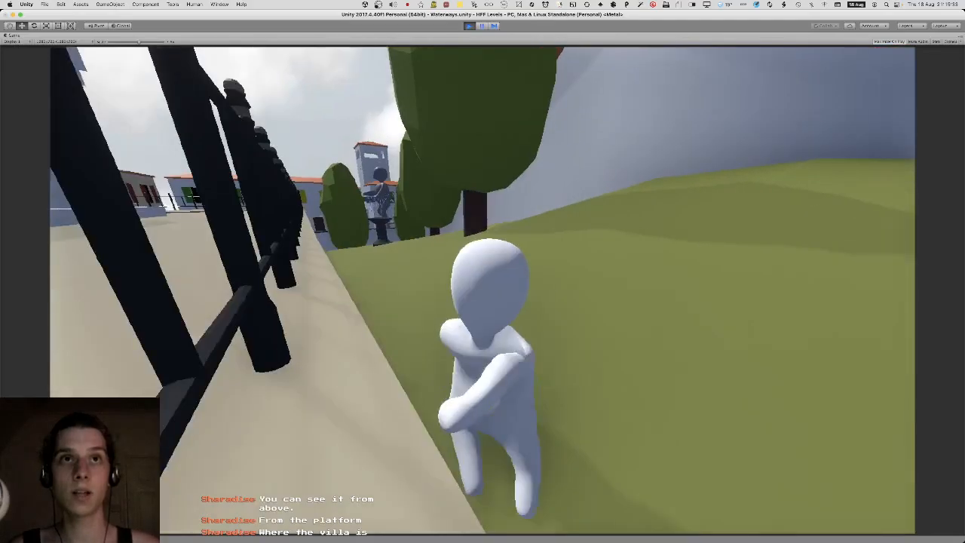
# Walk the character over the grass to the bird bath, compare its size with the character, and stop play mode.
pyautogui.press('w')
pyautogui.press('space')
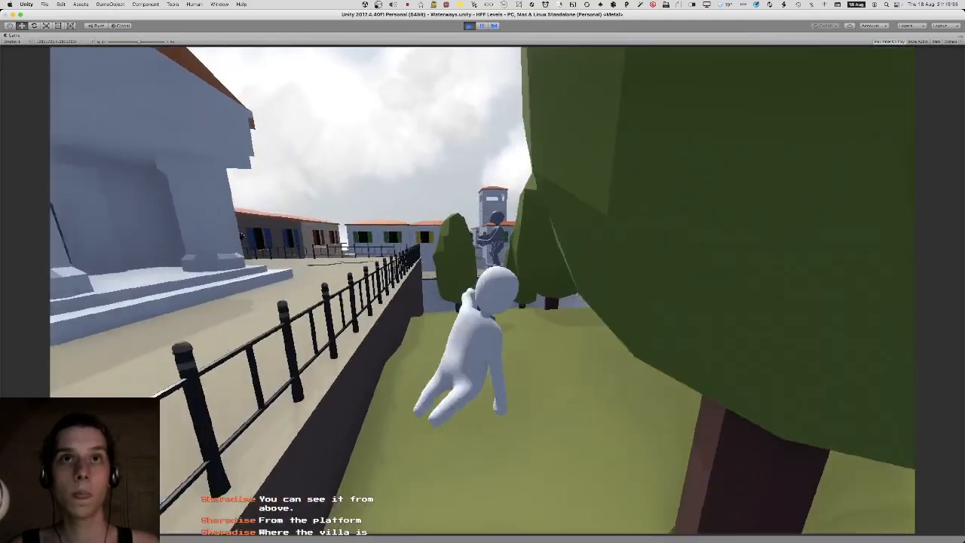
pyautogui.press('w')
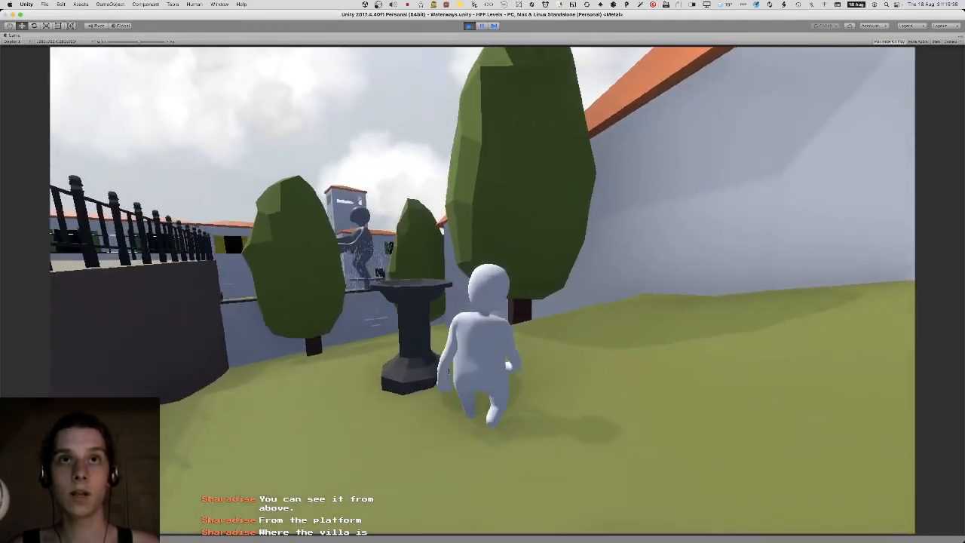
pyautogui.press('w')
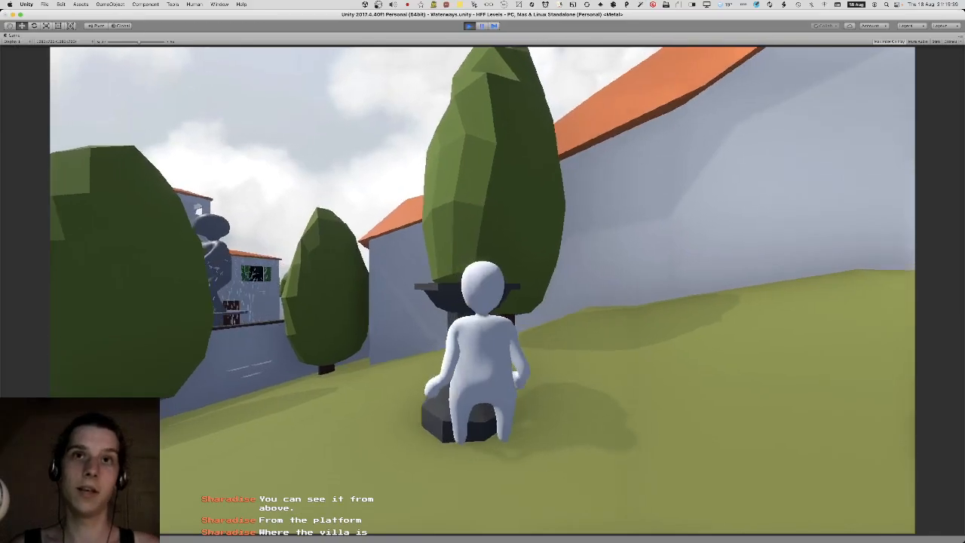
pyautogui.press('a')
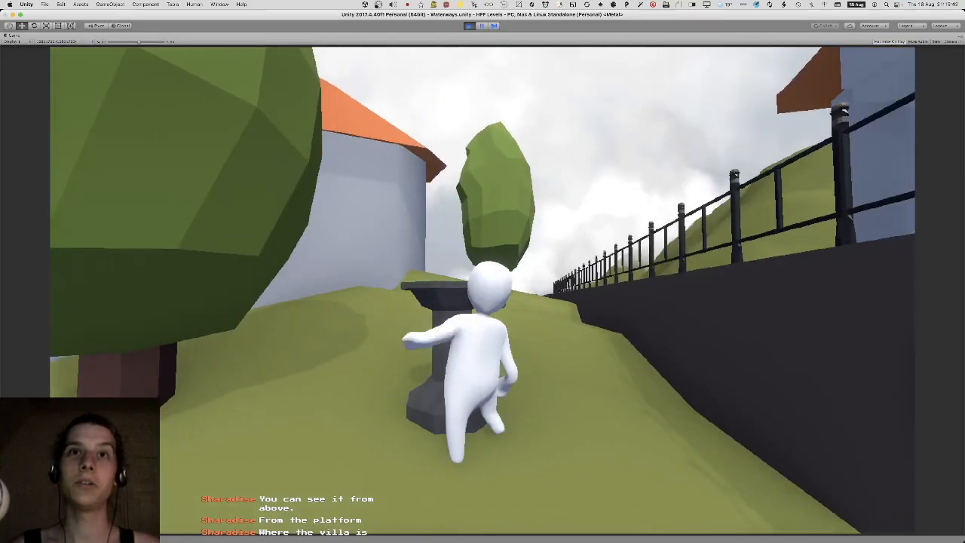
pyautogui.press('w')
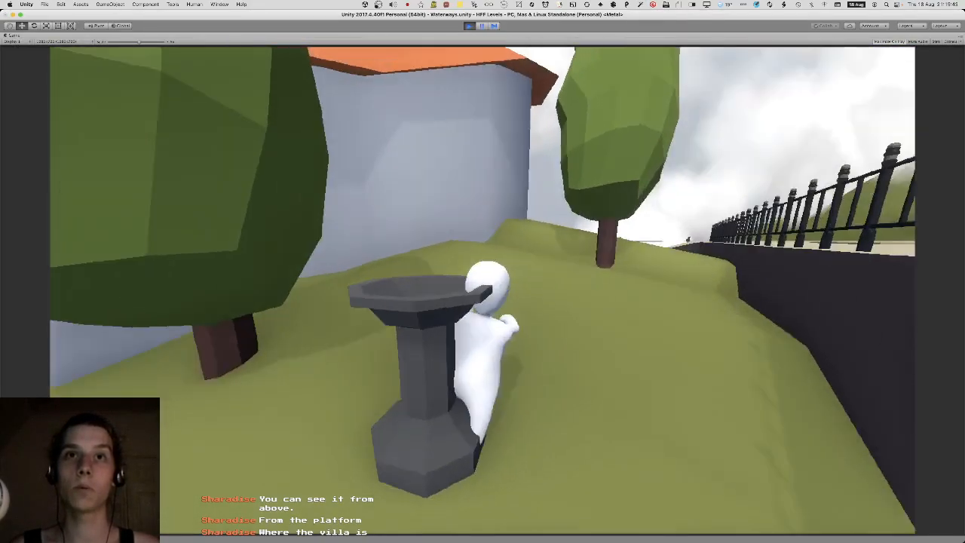
pyautogui.press('super+p')
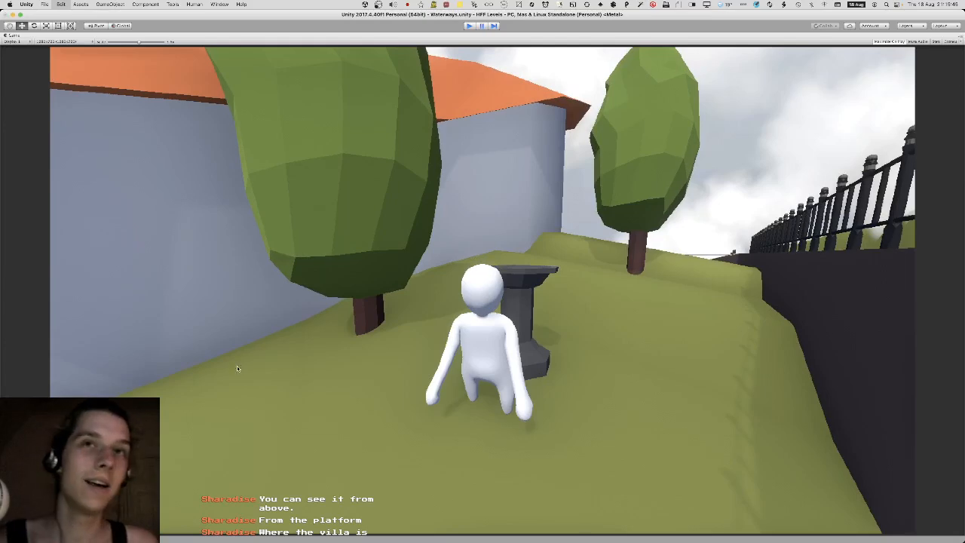
# Look over the Narrow Alleyway model in Blender and return to Unity.
pyautogui.press('super+Tab')
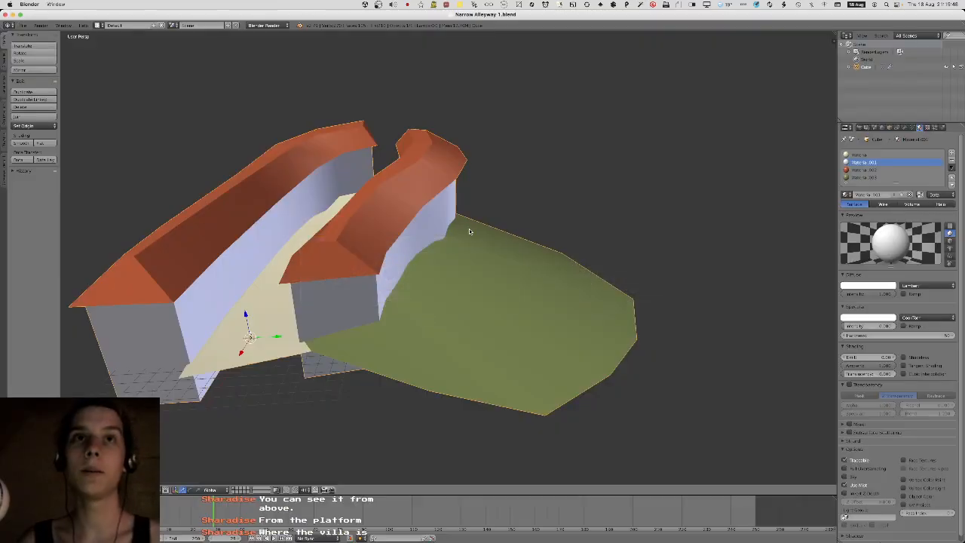
pyautogui.moveTo(469, 229); pyautogui.dragTo(454, 225, button='middle')
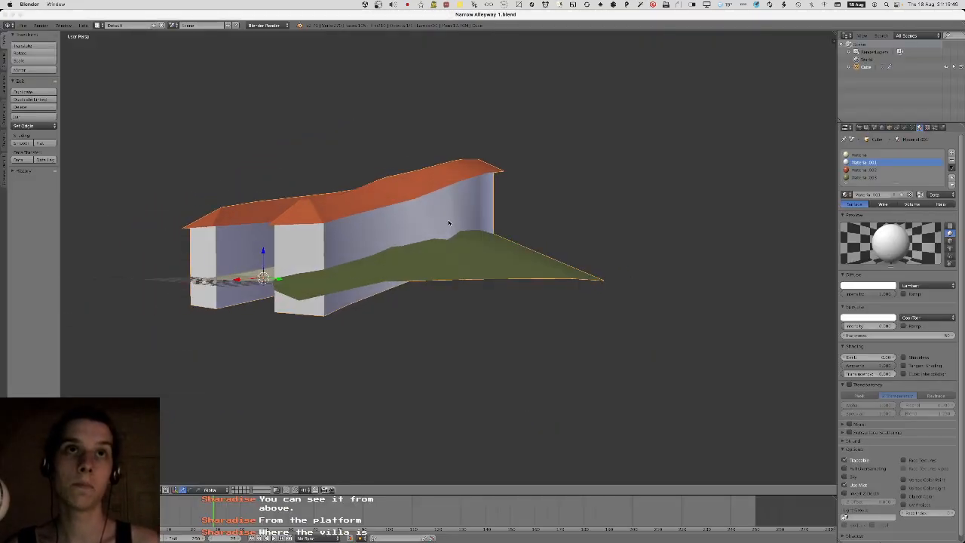
pyautogui.press('super+Tab')
# Change the scale factor in the bird bath model's import settings and apply it.
pyautogui.press('s')
pyautogui.moveTo(367, 156); pyautogui.dragTo(366, 195, button='right')
pyautogui.press('w')
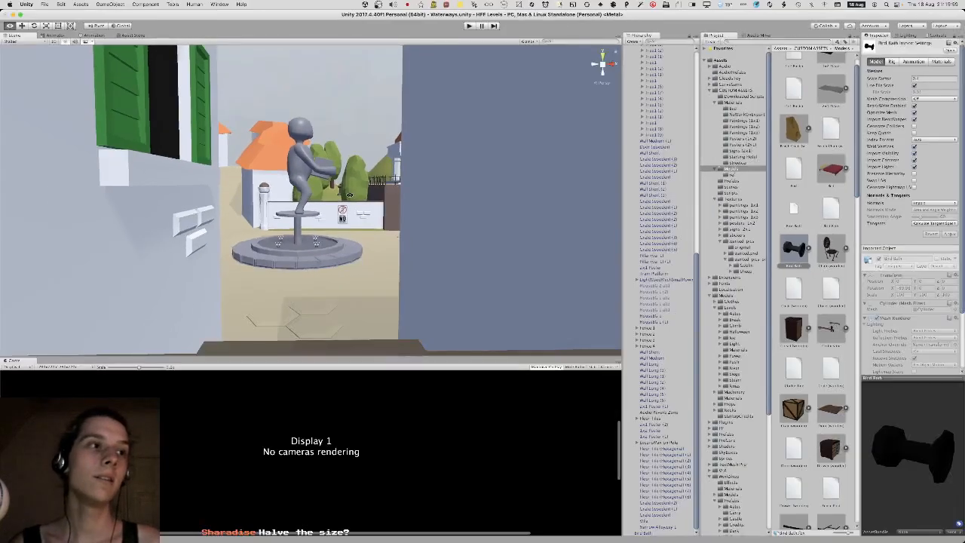
pyautogui.press('w')
pyautogui.moveTo(350, 197)
pyautogui.mouseDown(button='right')
pyautogui.moveTo(369, 187)
pyautogui.moveTo(343, 197)
pyautogui.mouseUp(button='right')
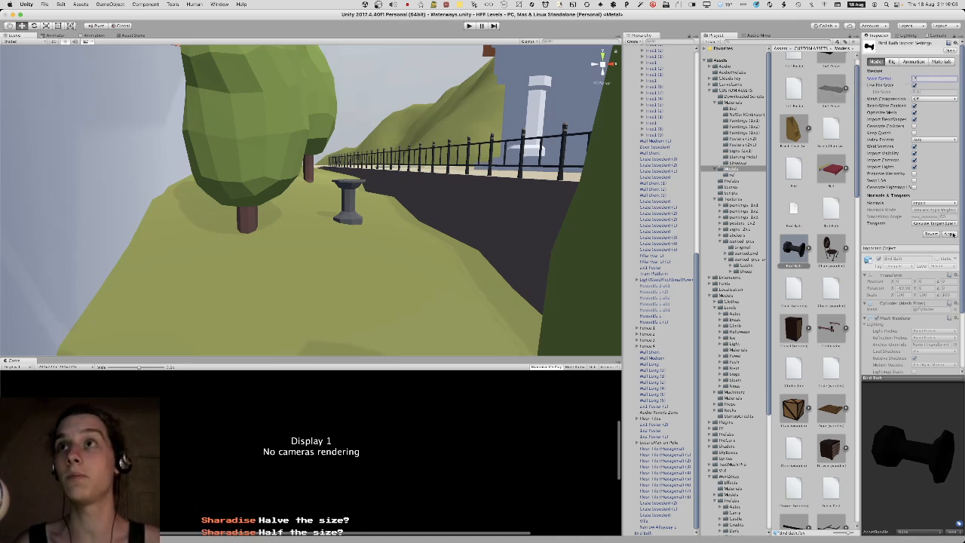
# Move the tree behind the white wall to a new spot on the grass near the retaining wall's corner.
pyautogui.click(352, 220)
pyautogui.moveTo(352, 219); pyautogui.dragTo(280, 208, button='right')
pyautogui.click(208, 233)
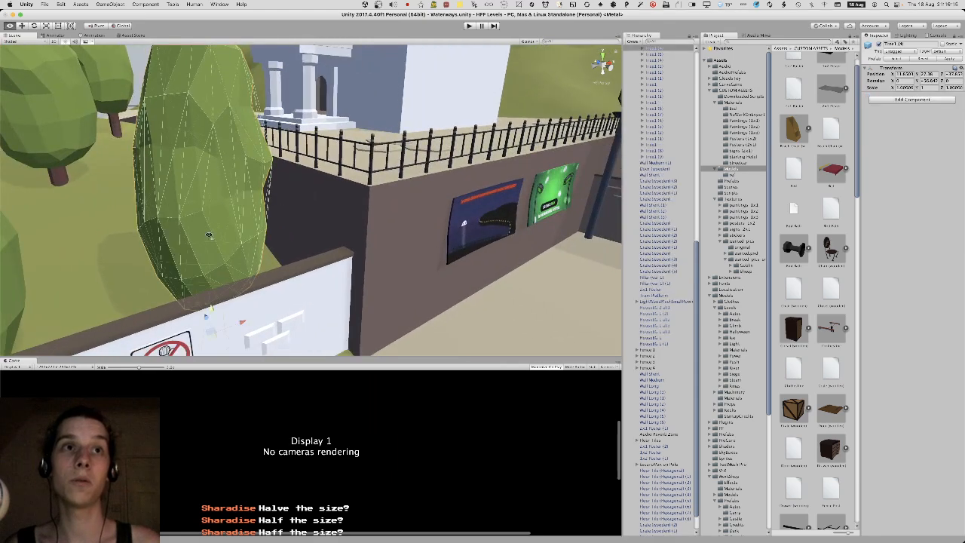
pyautogui.moveTo(209, 233); pyautogui.dragTo(244, 303, button='right')
pyautogui.moveTo(244, 291); pyautogui.dragTo(236, 241)
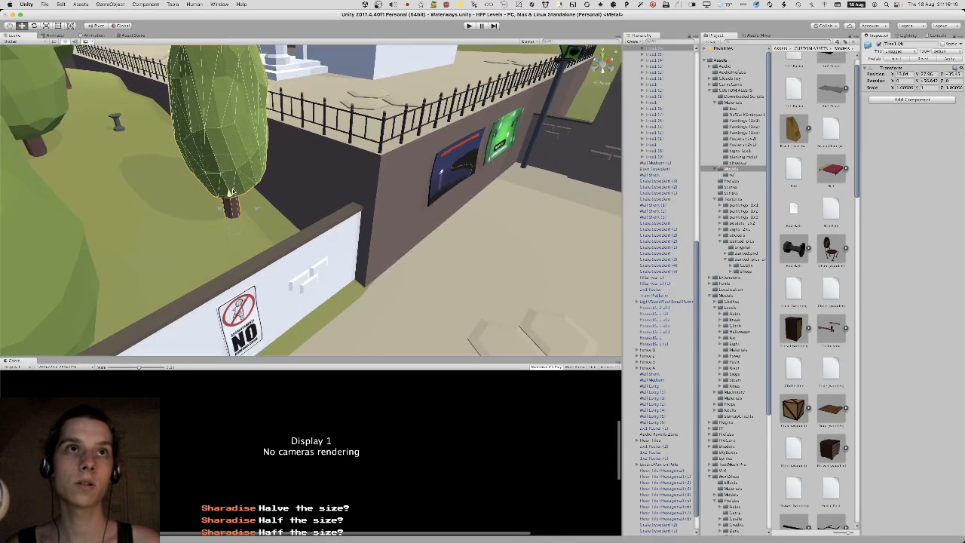
# Select another tree on the grass near the house wall and check how its trunk meets the ground.
pyautogui.press('s')
pyautogui.moveTo(232, 193); pyautogui.dragTo(152, 156, button='right')
pyautogui.press('w')
pyautogui.click(299, 257)
pyautogui.press('s')
pyautogui.moveTo(298, 257); pyautogui.dragTo(119, 264, button='right')
pyautogui.press('w')
pyautogui.press('q')
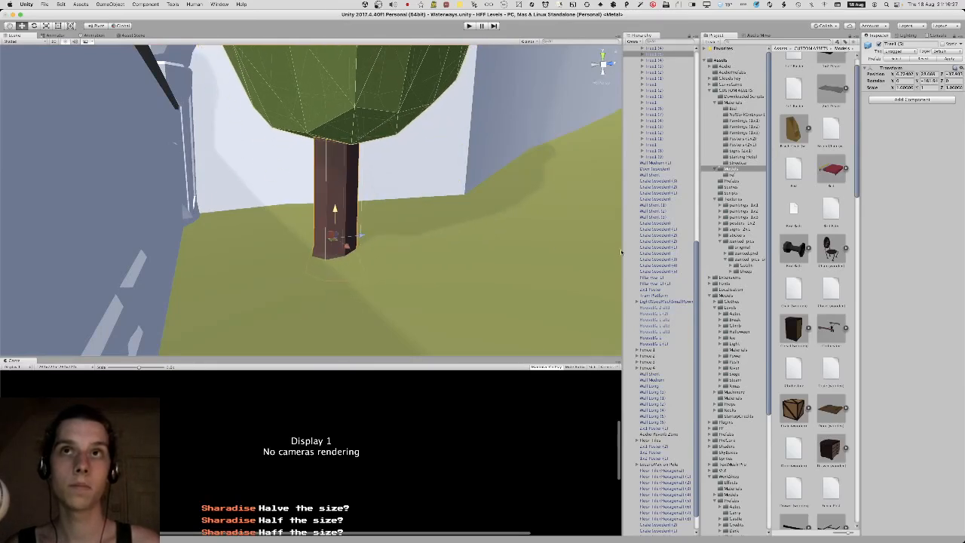
pyautogui.click(644, 242)
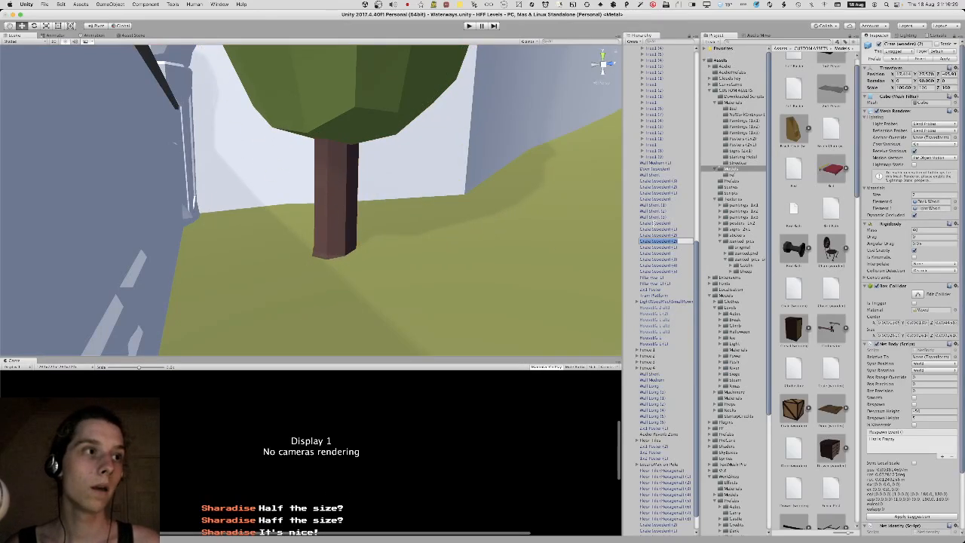
pyautogui.click(591, 236)
# Examine the resized bird bath, the surrounding trees and the alleyway houses in the scene view.
pyautogui.press('s')
pyautogui.moveTo(349, 220); pyautogui.dragTo(482, 214, button='right')
pyautogui.press('w')
pyautogui.press('s')
pyautogui.press('s')
pyautogui.press('w')
pyautogui.press('w')
pyautogui.press('w')
pyautogui.press('w')
pyautogui.click(353, 251)
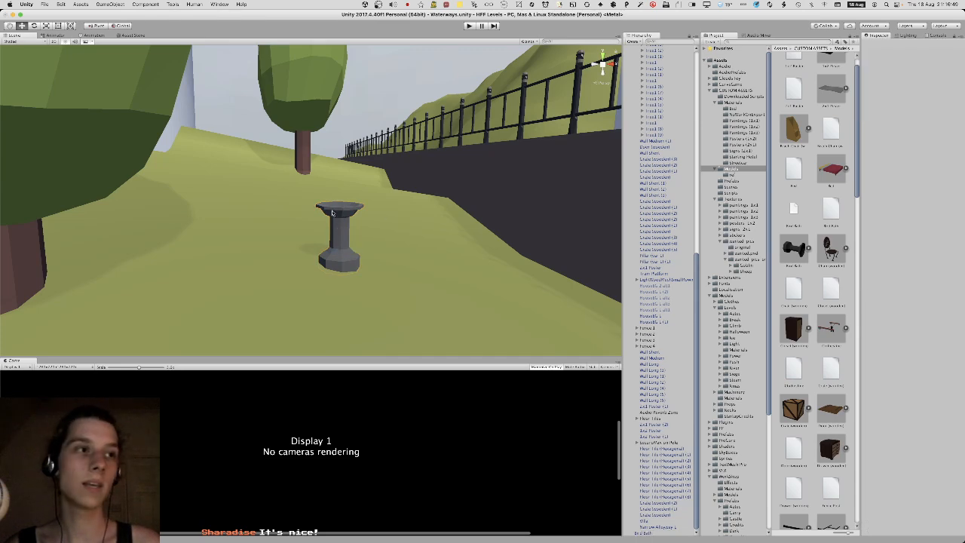
pyautogui.press('s')
pyautogui.moveTo(332, 213); pyautogui.dragTo(327, 230, button='right')
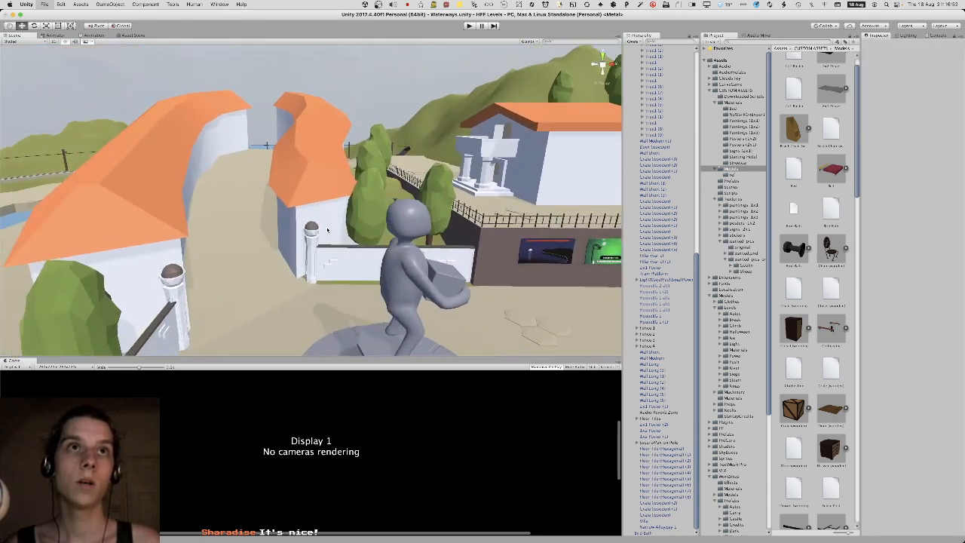
# Switch to Blender, open the alleyway mesh for editing and select the vertical edge loop around the long building.
pyautogui.press('super+Tab')
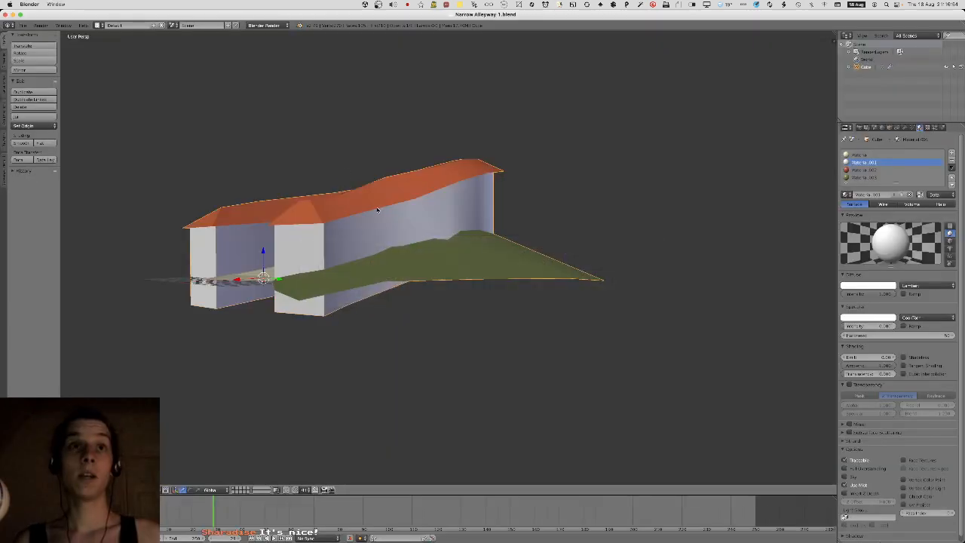
pyautogui.moveTo(377, 209); pyautogui.dragTo(467, 296, button='middle')
pyautogui.press('Tab')
pyautogui.scroll(4, 365, 269)
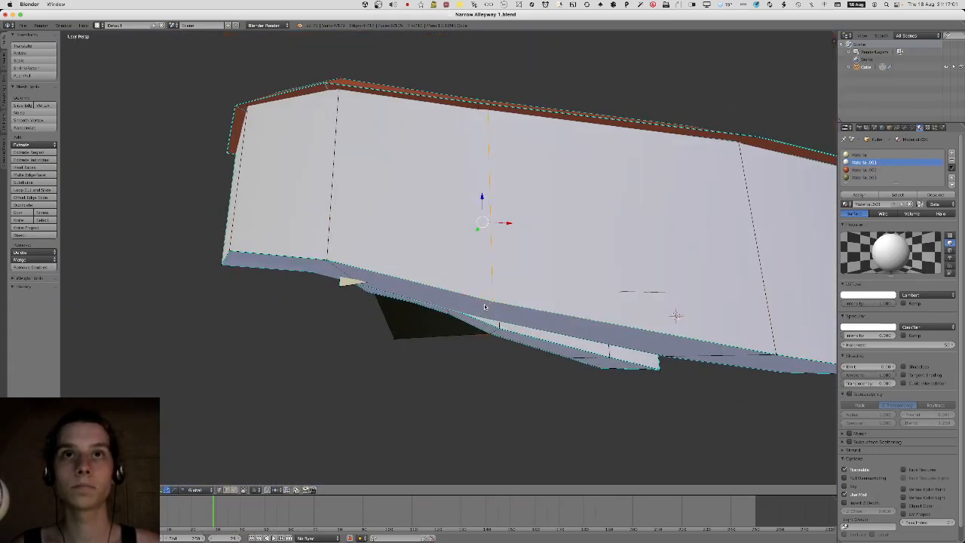
pyautogui.press('e')
pyautogui.rightClick(529, 266)
pyautogui.moveTo(529, 266); pyautogui.dragTo(482, 313, button='middle')
pyautogui.moveTo(364, 281); pyautogui.dragTo(371, 253, button='middle')
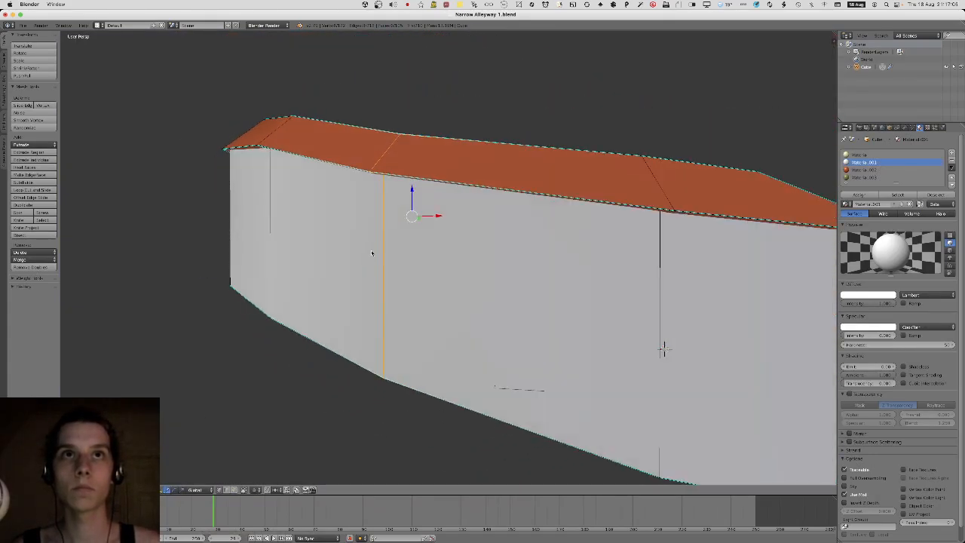
pyautogui.rightClick(384, 213)
# Move the selected edge loop along Z in a front orthographic wireframe view.
pyautogui.scroll(-5, 402, 218)
pyautogui.scroll(6, 370, 229)
pyautogui.press('z')
pyautogui.press('KP_1')
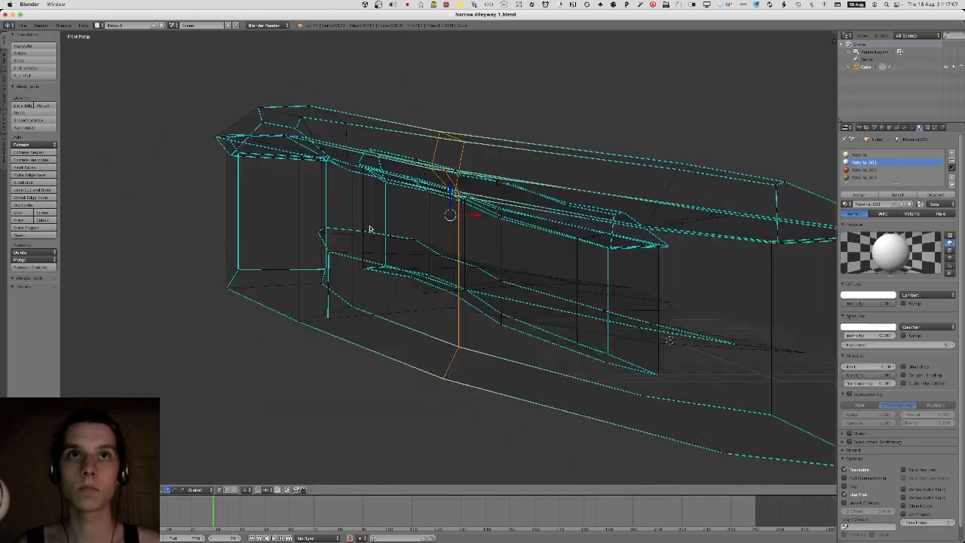
pyautogui.press('KP_5')
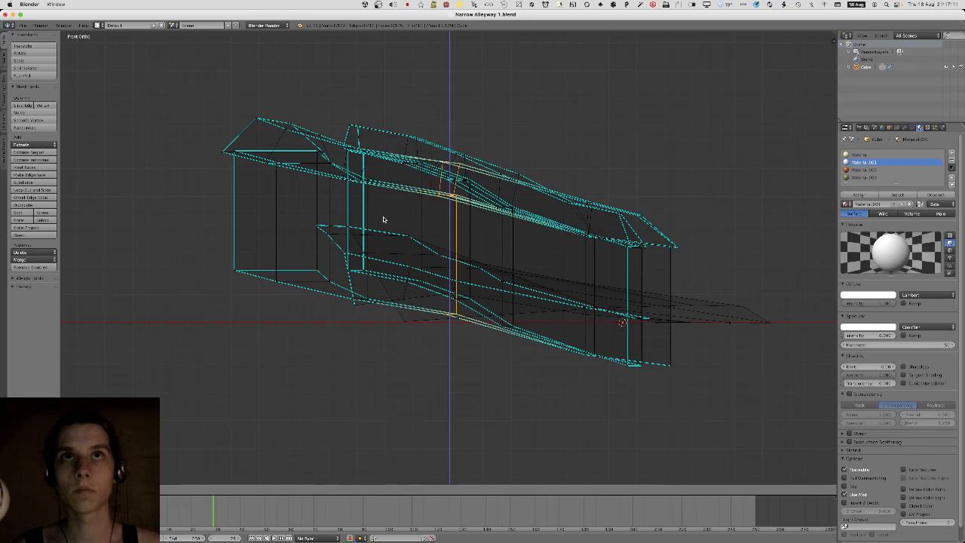
pyautogui.click(383, 216)
# Return to solid perspective display and save the Narrow Alleyway 1 file.
pyautogui.moveTo(383, 216); pyautogui.dragTo(486, 287, button='middle')
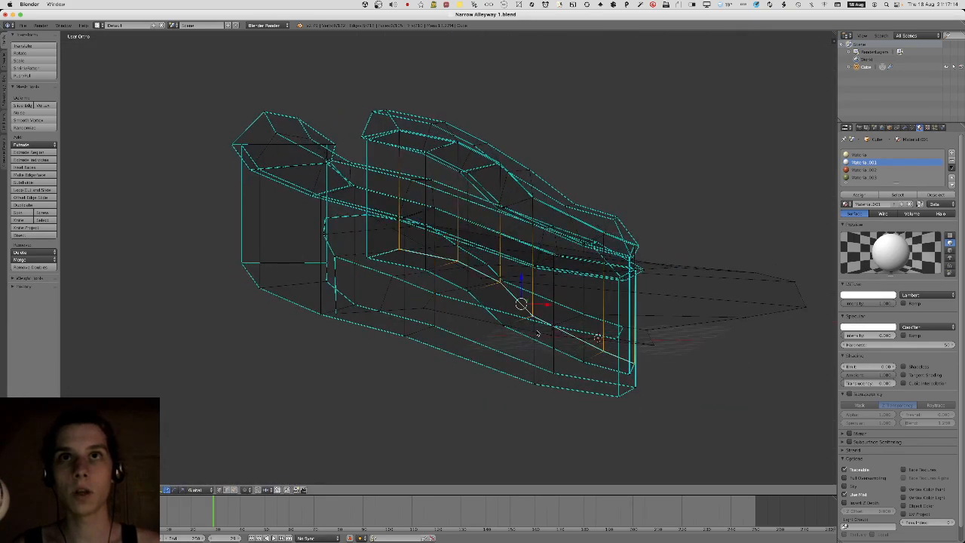
pyautogui.moveTo(538, 333)
pyautogui.mouseDown(button='middle')
pyautogui.moveTo(500, 333)
pyautogui.moveTo(474, 299)
pyautogui.moveTo(441, 291)
pyautogui.moveTo(454, 274)
pyautogui.mouseUp(button='middle')
pyautogui.press('z')
pyautogui.moveTo(464, 248); pyautogui.dragTo(447, 271, button='middle')
pyautogui.press('KP_5')
pyautogui.scroll(4, 448, 272)
pyautogui.press('super+s')
pyautogui.click(447, 274)
pyautogui.scroll(-8, 433, 275)
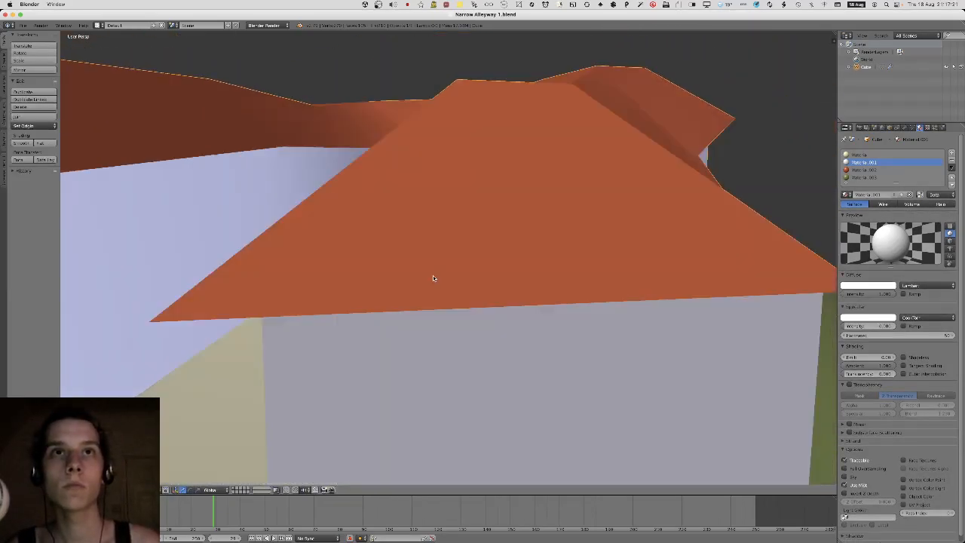
# Delete the building between the alley path and the grass slope, including its roof and walls.
pyautogui.press('Tab')
pyautogui.press('l')
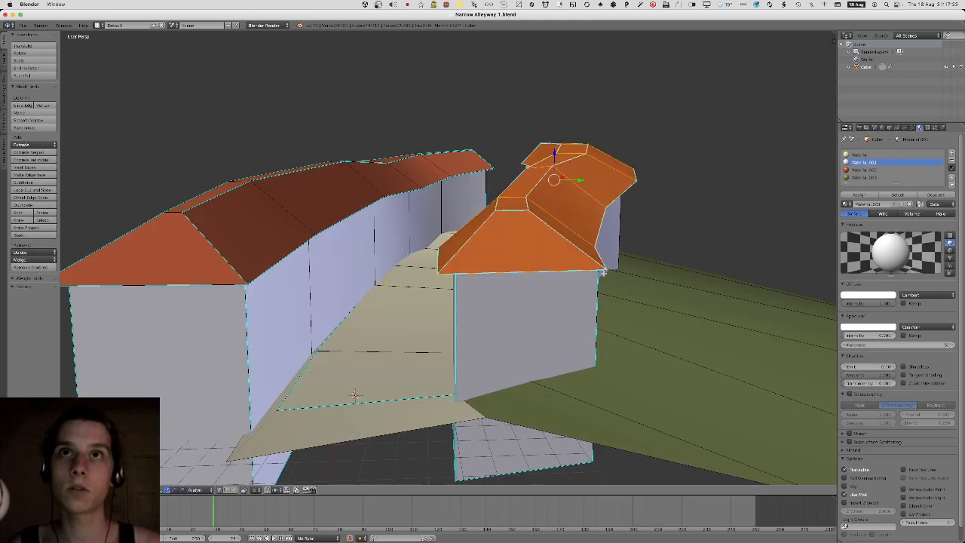
pyautogui.press('x')
pyautogui.click(538, 403)
pyautogui.moveTo(539, 403); pyautogui.dragTo(284, 345, button='middle')
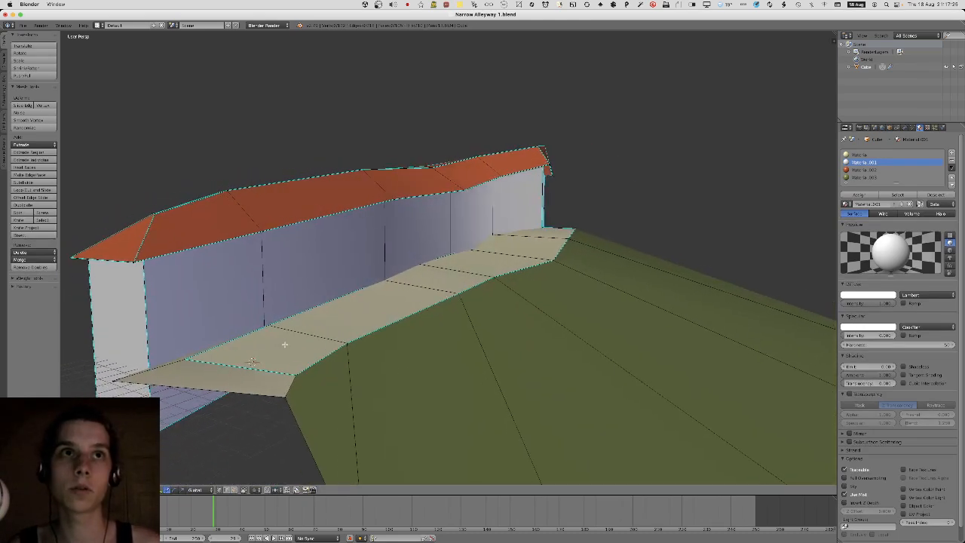
pyautogui.moveTo(331, 407); pyautogui.dragTo(402, 335, button='middle')
pyautogui.scroll(2, 367, 344)
pyautogui.press('k')
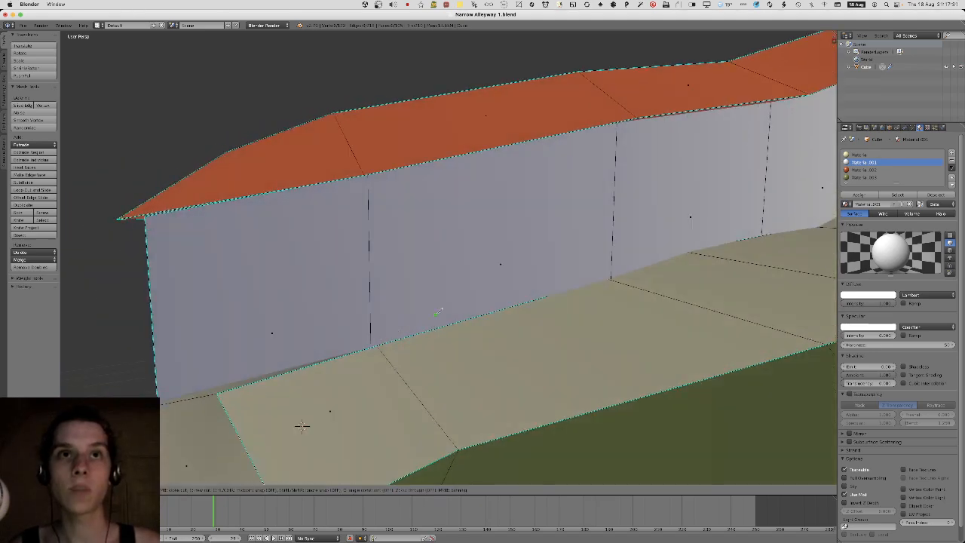
pyautogui.press('Escape')
# Add a cube to the alleyway mesh and move it along Y to the long building's wall.
pyautogui.moveTo(447, 300); pyautogui.dragTo(425, 324, button='middle')
pyautogui.hotkey('shift', 'a')
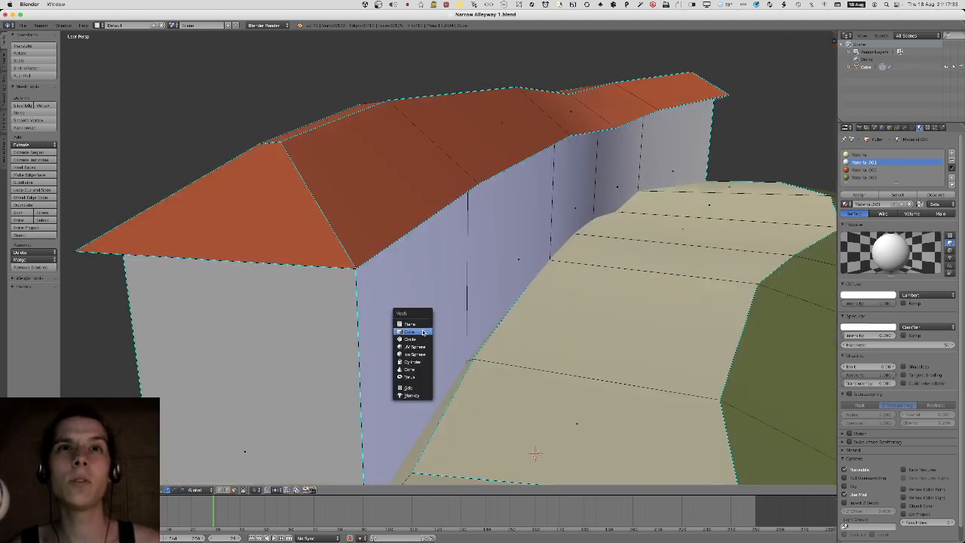
pyautogui.click(423, 333)
pyautogui.scroll(-3, 454, 326)
pyautogui.press('g')
pyautogui.press('y')
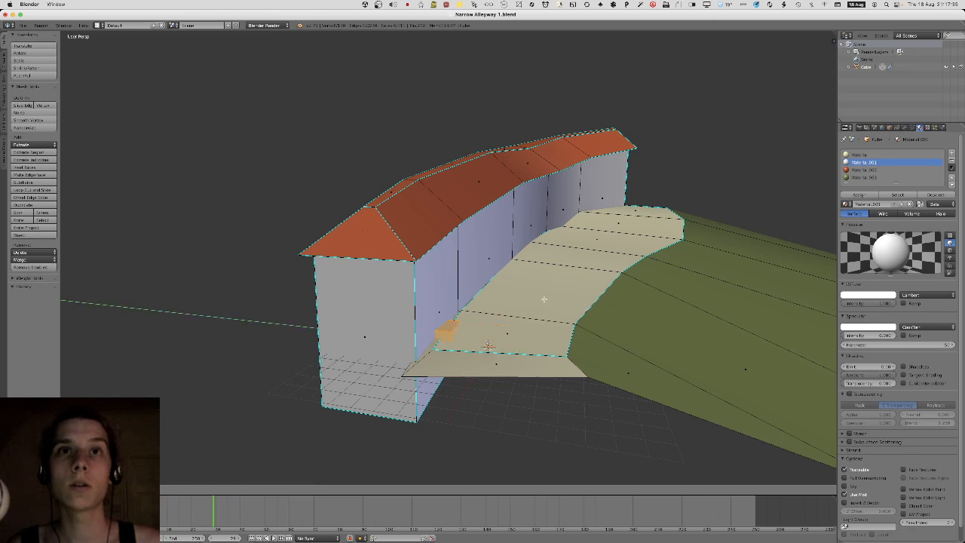
pyautogui.click(544, 299)
# Scale the cube into an upright door-shaped slab and move it along Z to stand on the alley path by the wall.
pyautogui.press('s')
pyautogui.click(476, 345)
pyautogui.press('g')
pyautogui.press('z')
pyautogui.click(473, 320)
pyautogui.moveTo(473, 320); pyautogui.dragTo(467, 281, button='middle')
pyautogui.press('g')
pyautogui.press('z')
pyautogui.click(466, 319)
pyautogui.press('s')
pyautogui.click(476, 300)
pyautogui.press('g')
pyautogui.press('z')
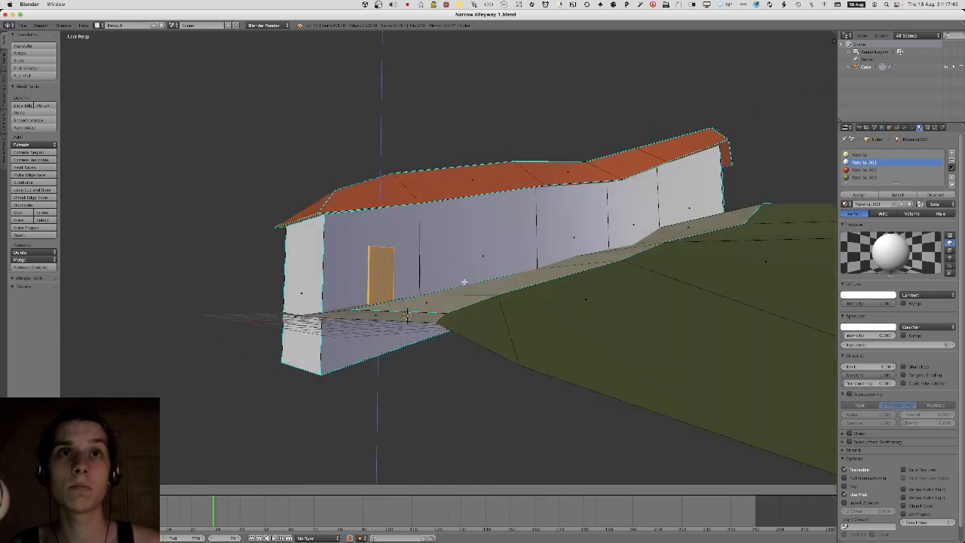
pyautogui.click(465, 282)
# Adjust the door slab's width along X and its overall size, and push it along Y almost flush into the long building's wall.
pyautogui.press('KP_Decimal')
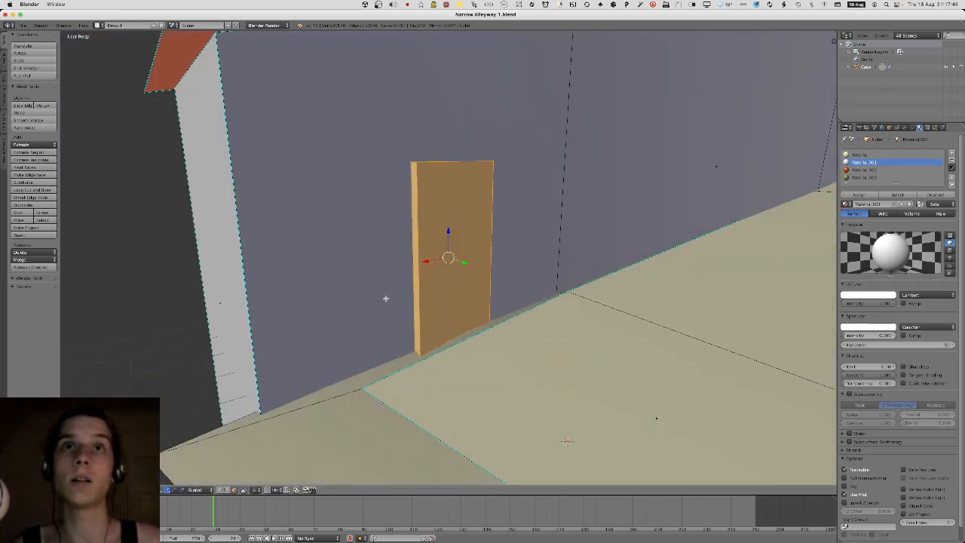
pyautogui.moveTo(557, 208); pyautogui.dragTo(556, 230, button='middle')
pyautogui.press('s')
pyautogui.press('x')
pyautogui.click(533, 213)
pyautogui.press('s')
pyautogui.click(534, 231)
pyautogui.press('g')
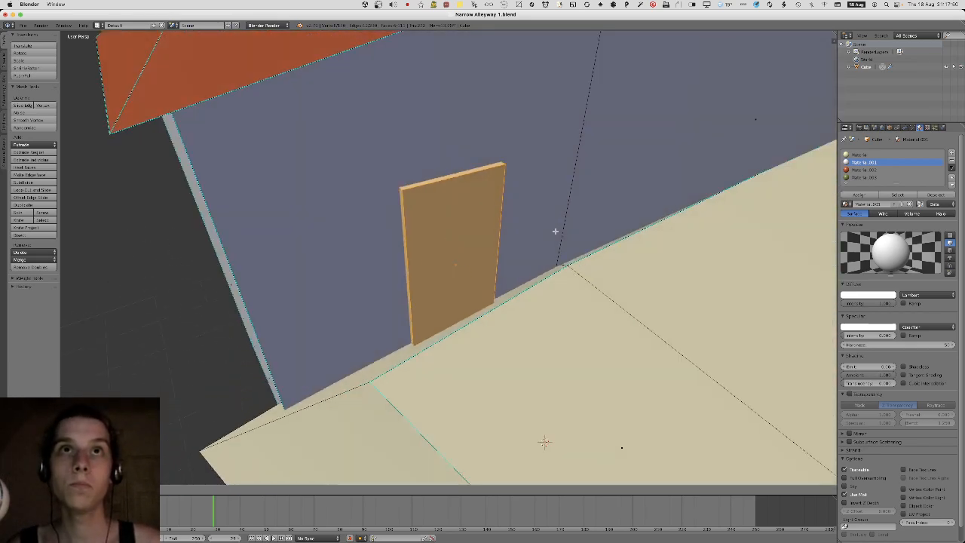
pyautogui.press('y')
pyautogui.click(545, 215)
# Raise the door slab on the wall so its bottom edge clears the sloping alley path.
pyautogui.press('g')
pyautogui.press('Escape')
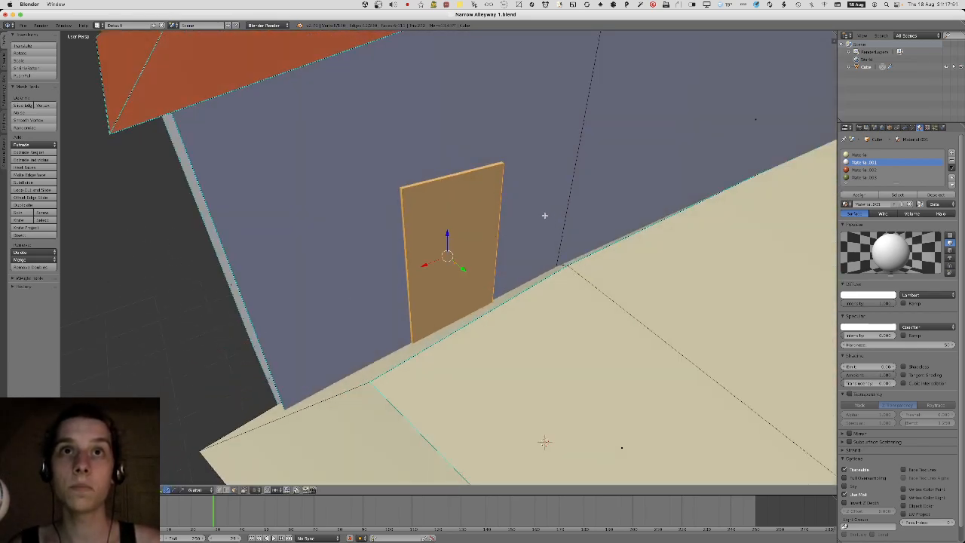
pyautogui.press('g')
pyautogui.press('Escape')
pyautogui.moveTo(543, 213); pyautogui.dragTo(539, 201, button='middle')
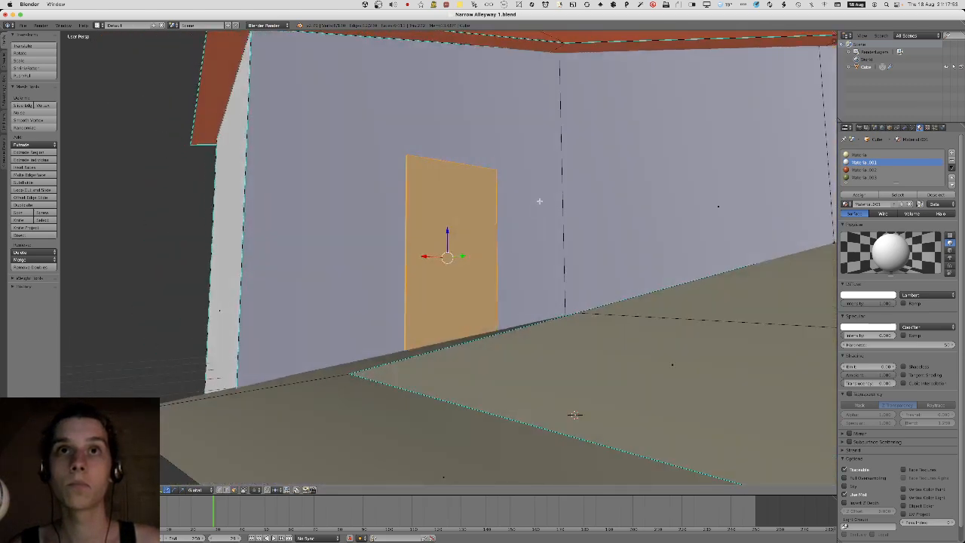
pyautogui.press('g')
pyautogui.press('Escape')
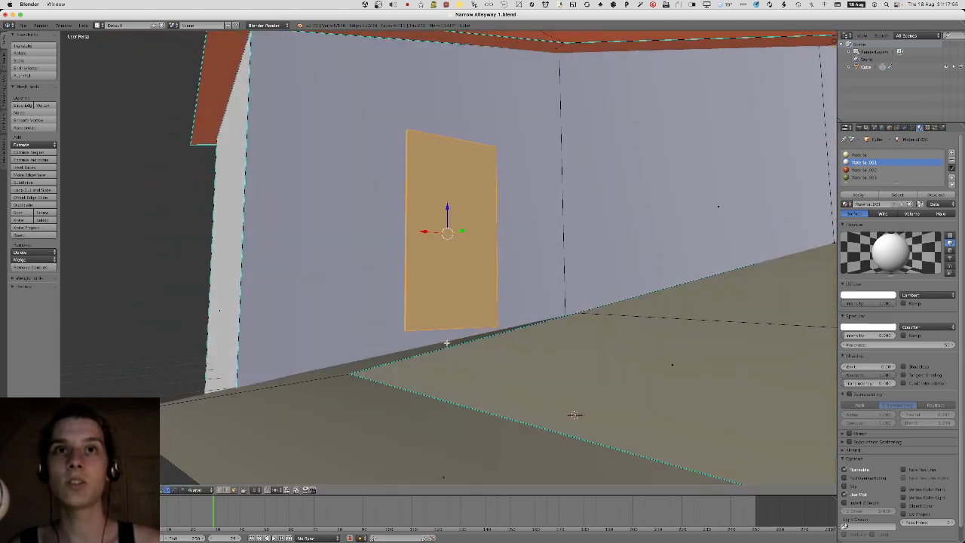
# Give the door the beige path material, divide it with one vertical and one horizontal loop cut, and select its four front faces.
pyautogui.moveTo(481, 324); pyautogui.dragTo(457, 189, button='middle')
pyautogui.hotkey('ctrl', 'z')
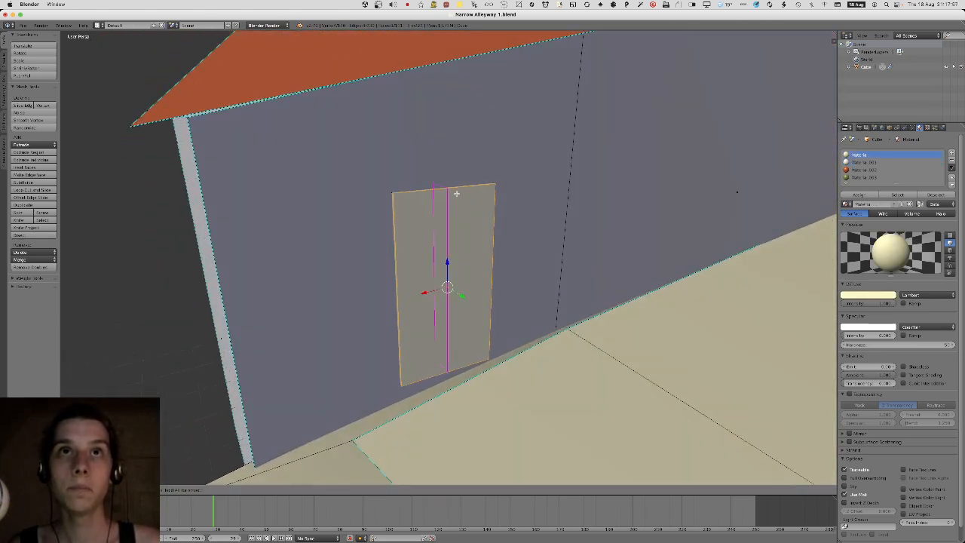
pyautogui.press('Tab')
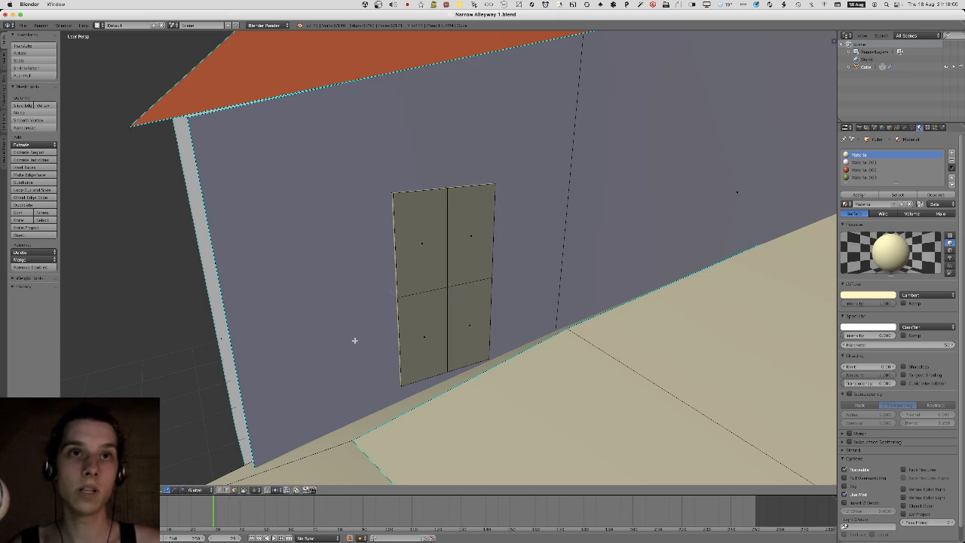
pyautogui.rightClick(436, 326)
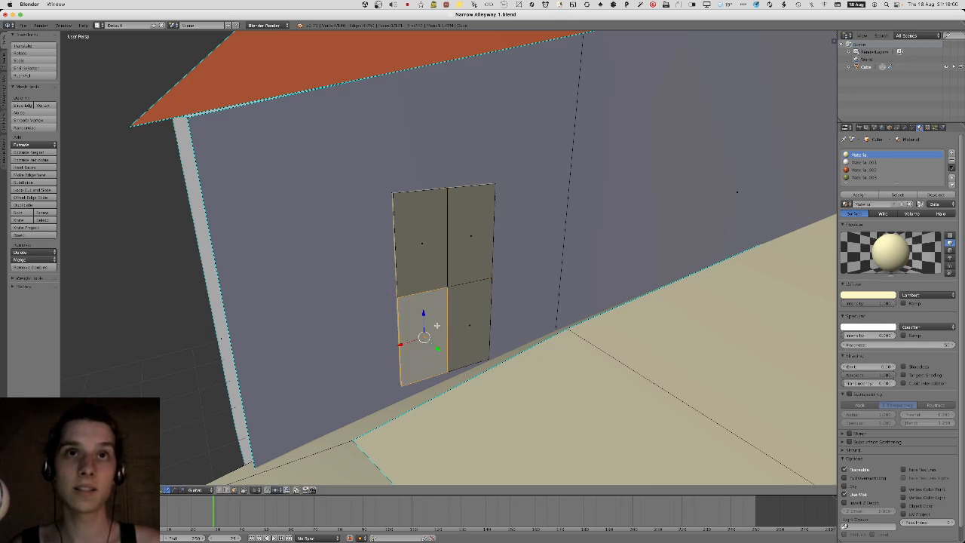
pyautogui.keyDown('shift'); pyautogui.rightClick(405, 261); pyautogui.keyUp('shift')
pyautogui.keyDown('shift'); pyautogui.rightClick(467, 327); pyautogui.keyUp('shift')
pyautogui.keyDown('shift'); pyautogui.rightClick(470, 248); pyautogui.keyUp('shift')
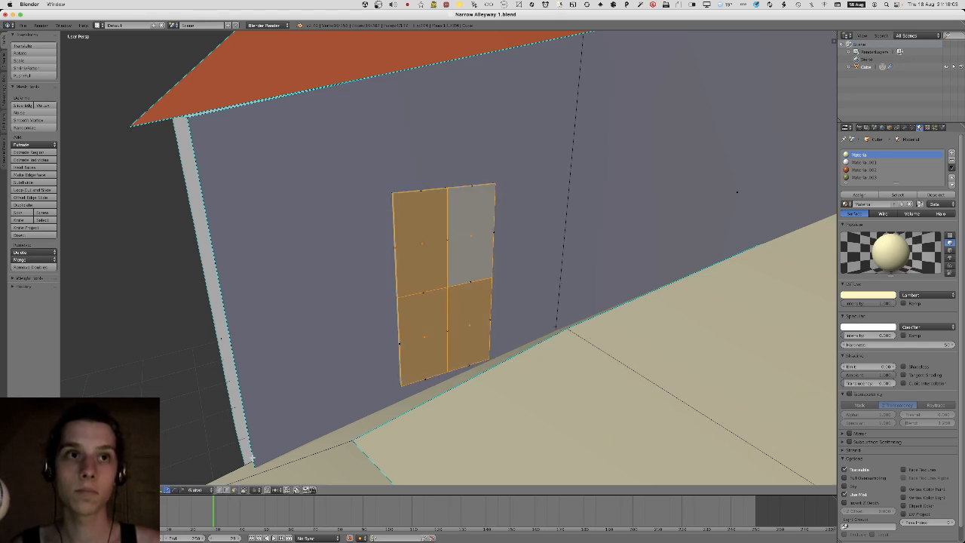
# Inset the door's four front faces individually to form recessed panels.
pyautogui.click(863, 162)
pyautogui.click(167, 489)
pyautogui.click(181, 464)
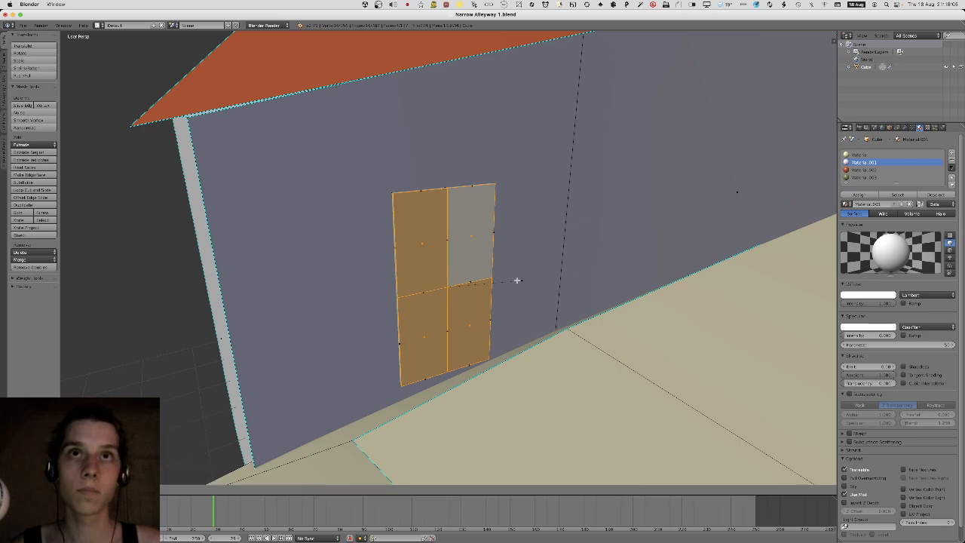
pyautogui.press('i')
pyautogui.moveTo(508, 281)
pyautogui.mouseDown(button='middle')
pyautogui.moveTo(478, 280)
pyautogui.moveTo(502, 265)
pyautogui.mouseUp(button='middle')
pyautogui.click(510, 258)
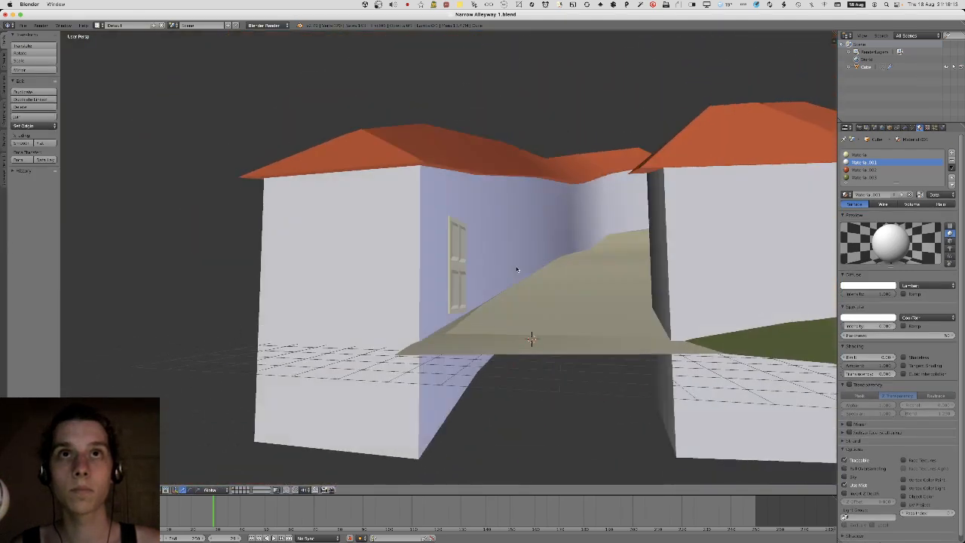
# Examine the panelled door up close and from the alley entrance, judging its detail and size against the building.
pyautogui.scroll(8, 517, 269)
pyautogui.press('Tab')
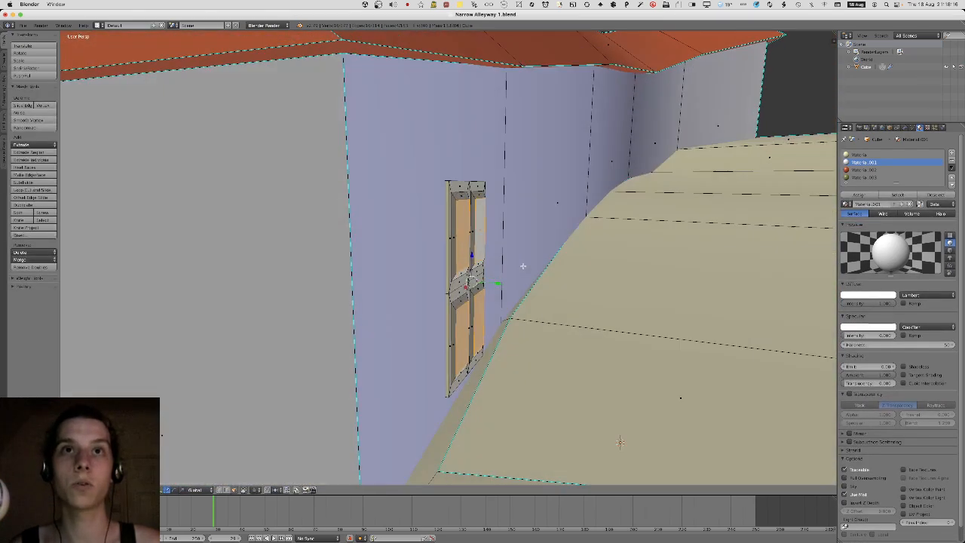
pyautogui.press('Tab')
pyautogui.scroll(-6, 508, 272)
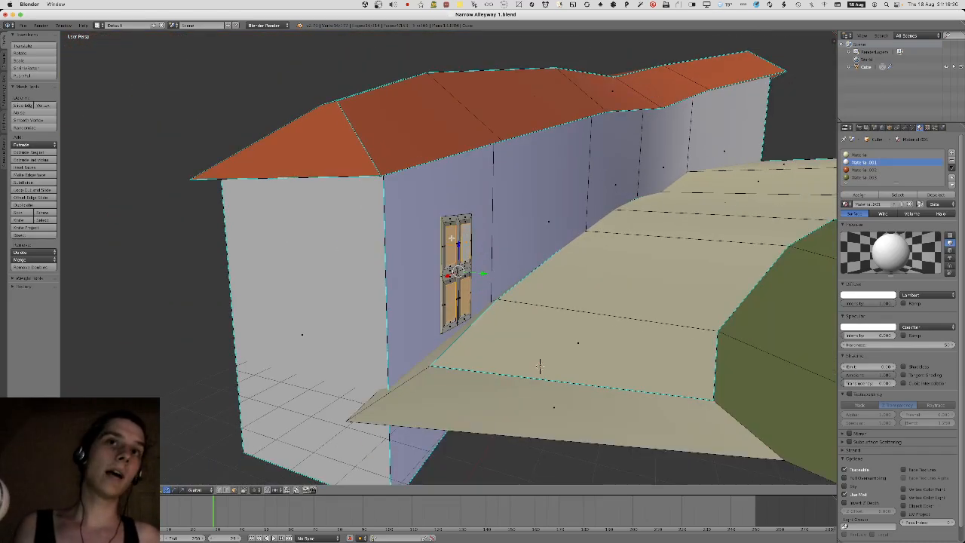
pyautogui.moveTo(637, 205); pyautogui.dragTo(549, 220, button='middle')
pyautogui.scroll(2, 477, 242)
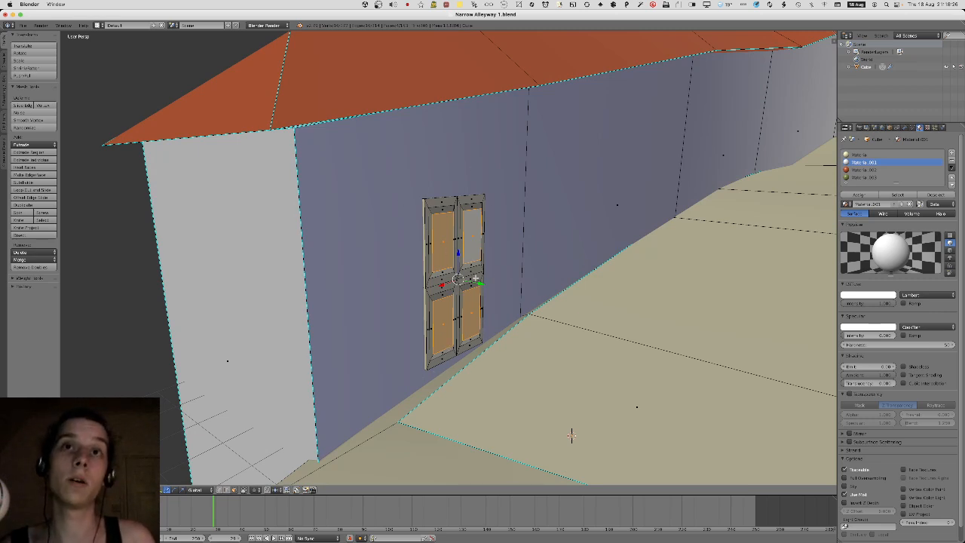
pyautogui.scroll(2, 473, 279)
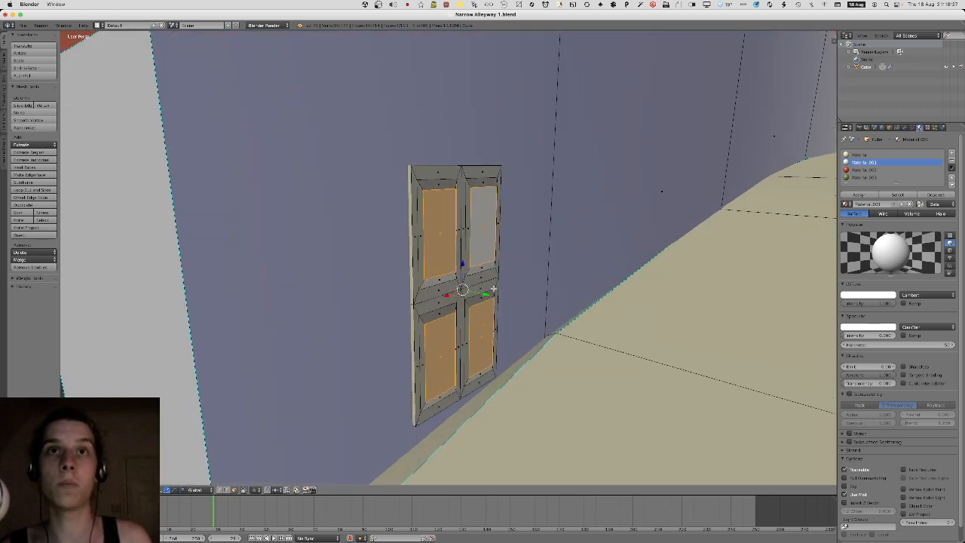
pyautogui.scroll(-2, 499, 278)
pyautogui.moveTo(503, 260); pyautogui.dragTo(533, 225, button='middle')
pyautogui.press('Tab')
pyautogui.scroll(-3, 463, 228)
pyautogui.scroll(-3, 498, 238)
pyautogui.press('Tab')
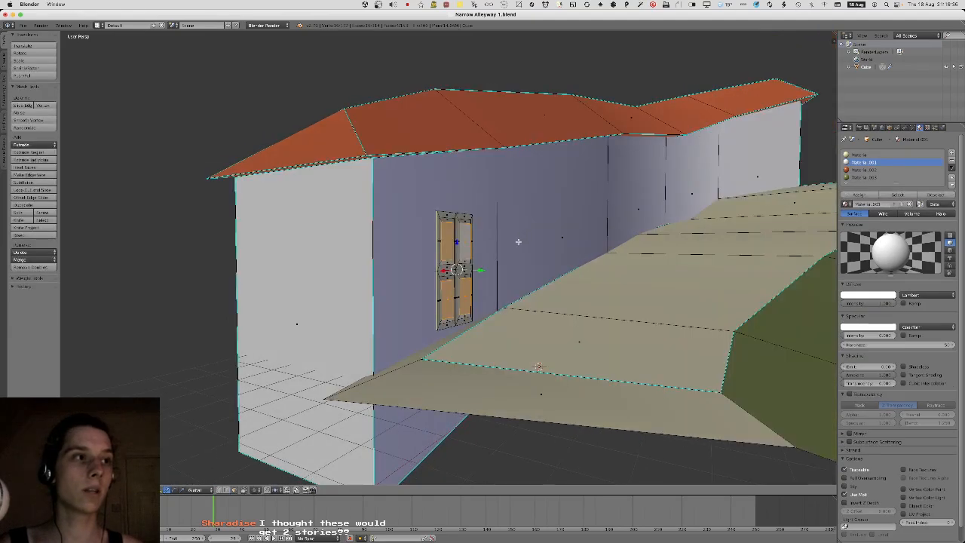
pyautogui.press('Tab')
pyautogui.scroll(1, 478, 258)
pyautogui.press('Tab')
pyautogui.scroll(2, 466, 254)
# Undo the door's panel insets and loop cuts to return to the plain slab.
pyautogui.press('l')
pyautogui.scroll(-4, 498, 238)
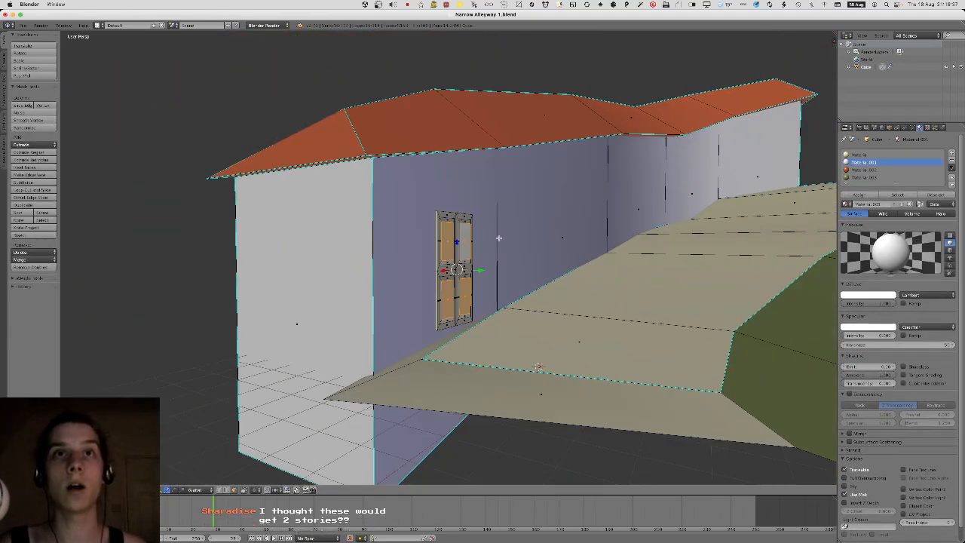
pyautogui.rightClick(503, 224)
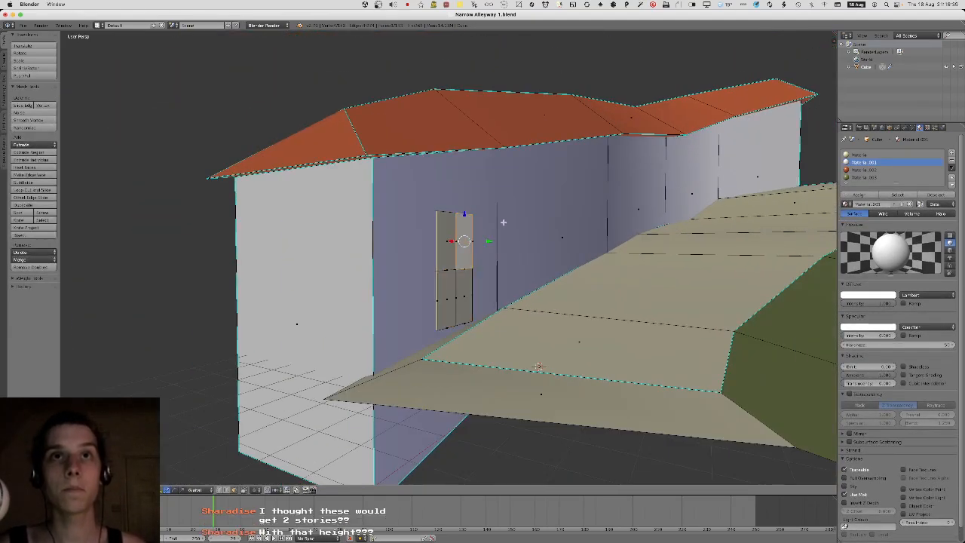
pyautogui.press('a')
pyautogui.moveTo(504, 222); pyautogui.dragTo(453, 246, button='middle')
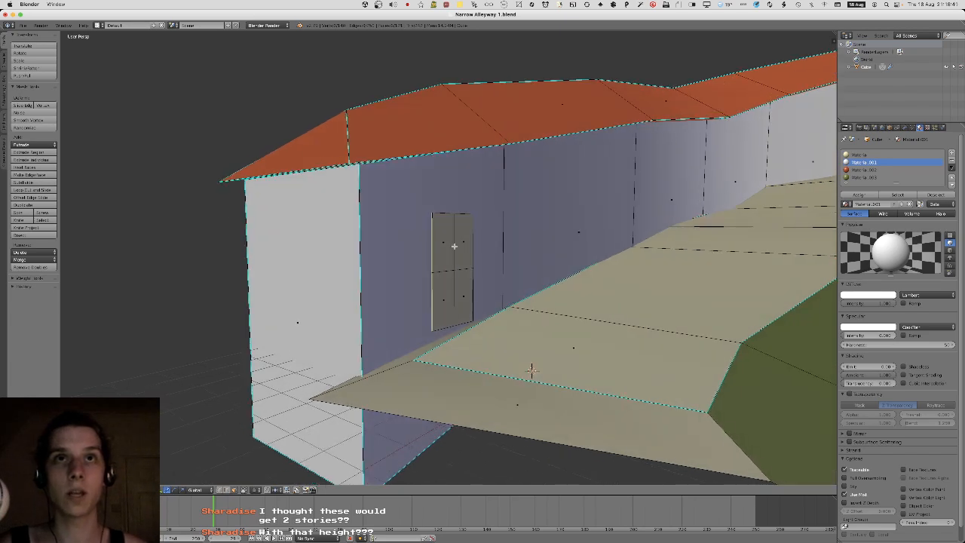
pyautogui.press('a')
pyautogui.moveTo(530, 370); pyautogui.dragTo(528, 236, button='middle')
# Scale the door down in X and Z while keeping its Y thickness, and lower it to the alley path.
pyautogui.press('s')
pyautogui.hotkey('shift', 'y')
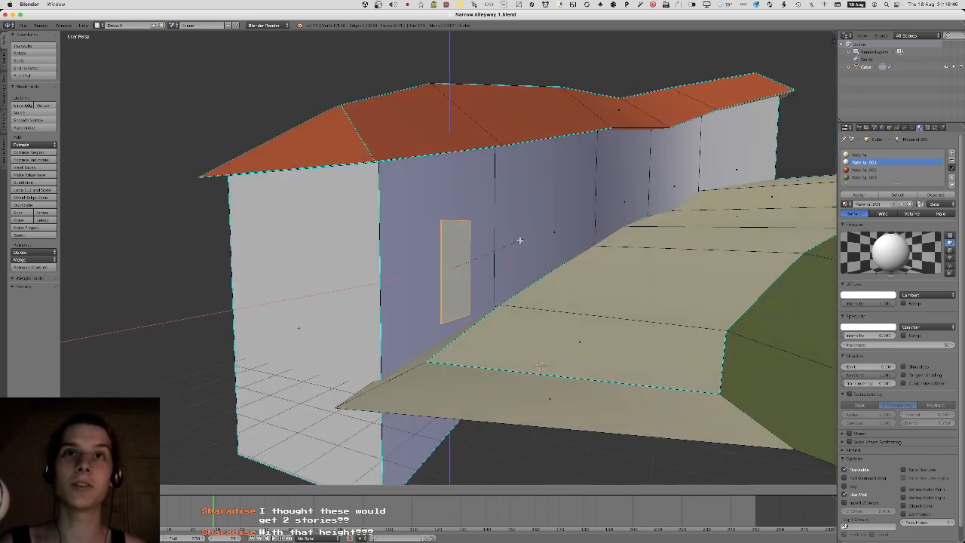
pyautogui.click(505, 244)
pyautogui.press('g')
pyautogui.moveTo(505, 244); pyautogui.dragTo(517, 253, button='middle')
pyautogui.click(507, 257)
# Examine the smaller door's proportions against the buildings on both sides of the alley in Object Mode.
pyautogui.press('Tab')
pyautogui.press('a')
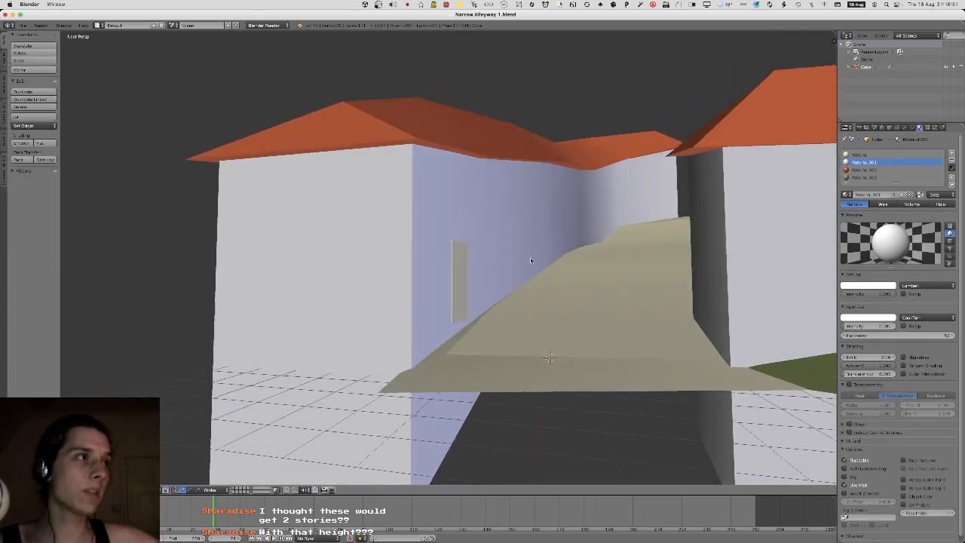
pyautogui.moveTo(531, 260); pyautogui.dragTo(507, 251, button='middle')
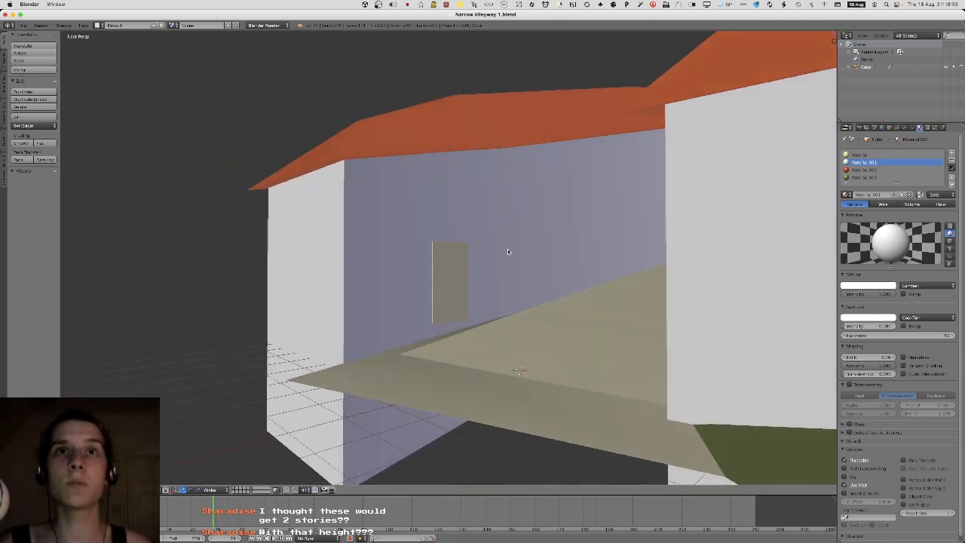
pyautogui.moveTo(480, 185); pyautogui.dragTo(489, 222, button='middle')
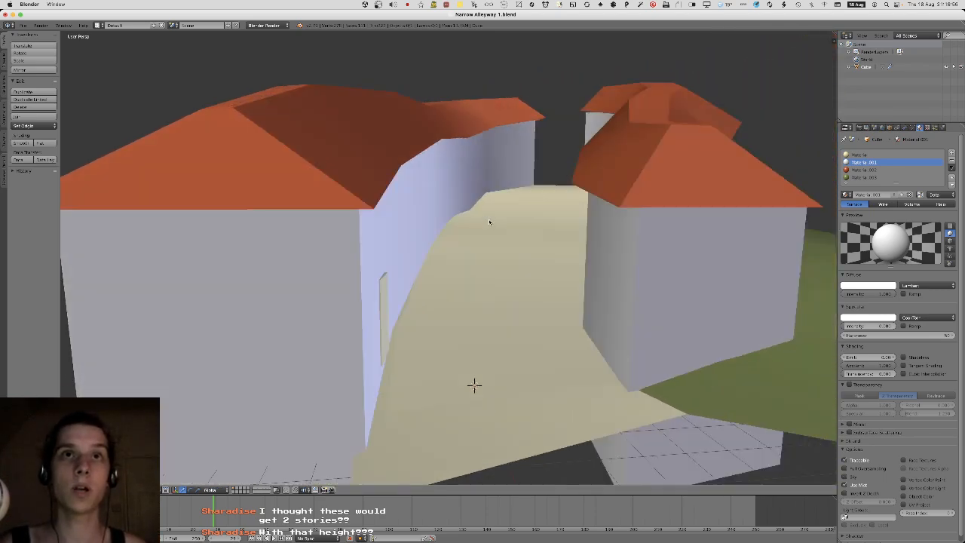
pyautogui.scroll(-3, 490, 221)
pyautogui.scroll(5, 412, 200)
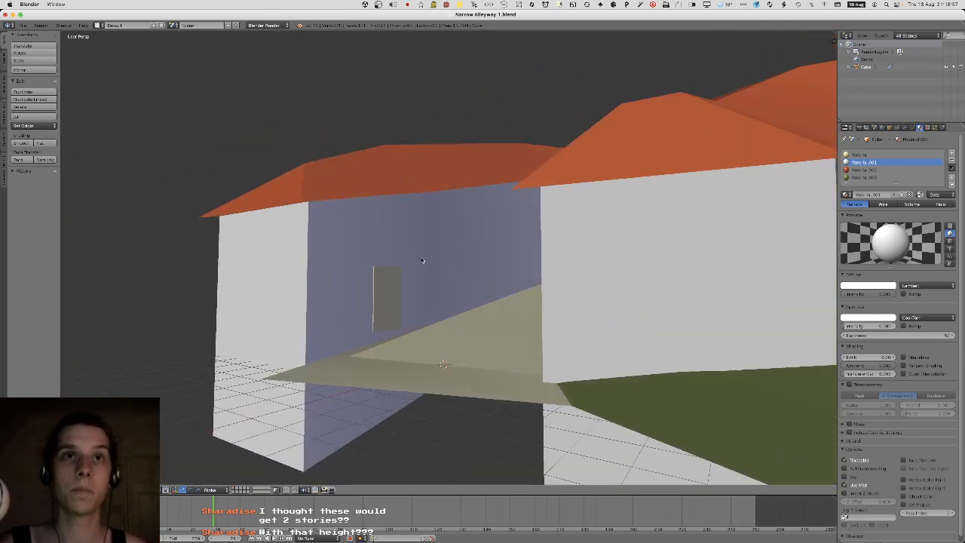
pyautogui.keyDown('shift'); pyautogui.moveTo(422, 260); pyautogui.dragTo(439, 244, button='middle'); pyautogui.keyUp('shift')
# Create a new material with a pinkish-red diffuse colour and assign it to the door.
pyautogui.press('Tab')
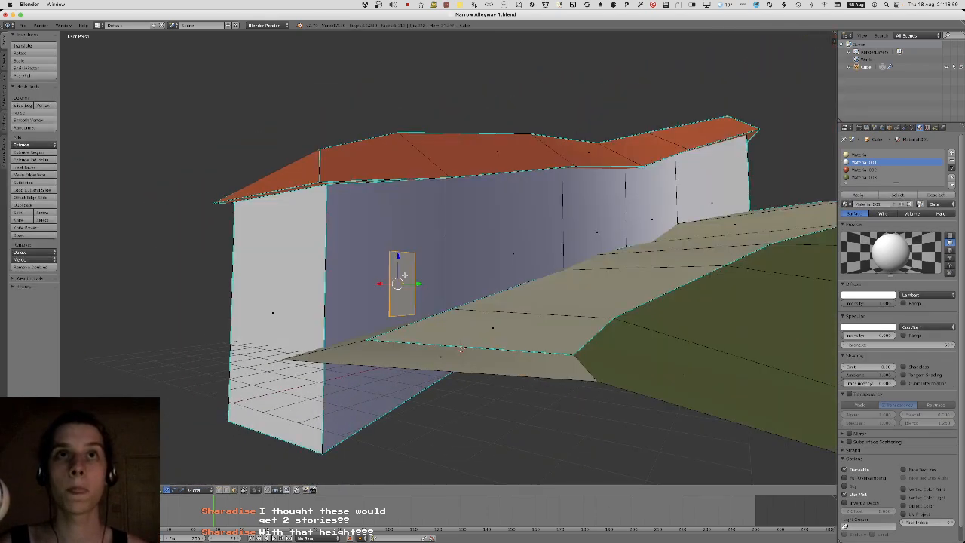
pyautogui.click(951, 150)
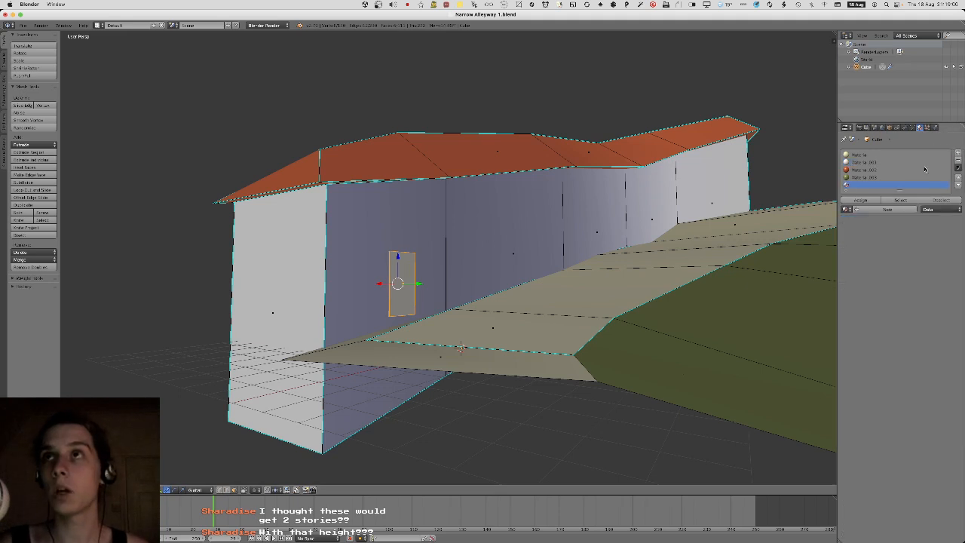
pyautogui.click(871, 209)
pyautogui.click(868, 300)
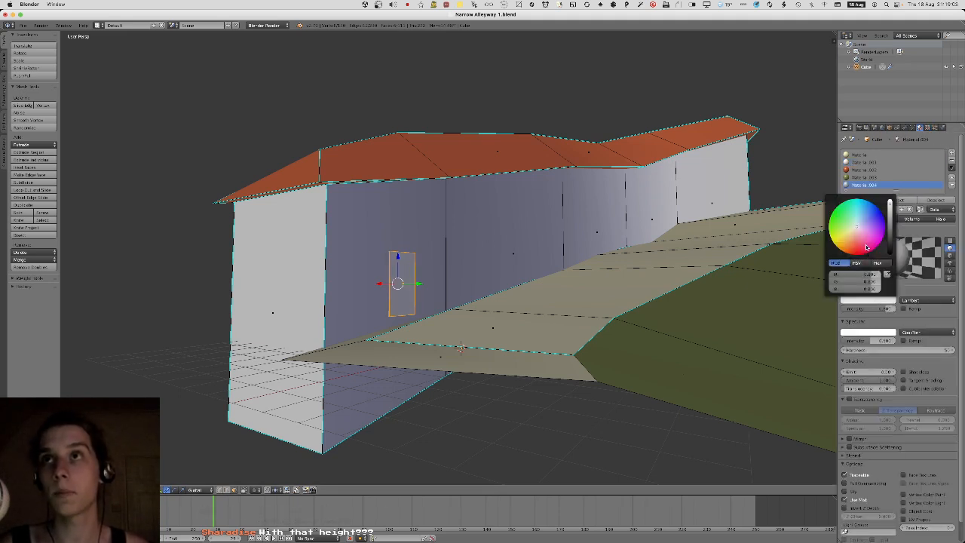
pyautogui.moveTo(866, 248); pyautogui.dragTo(890, 202)
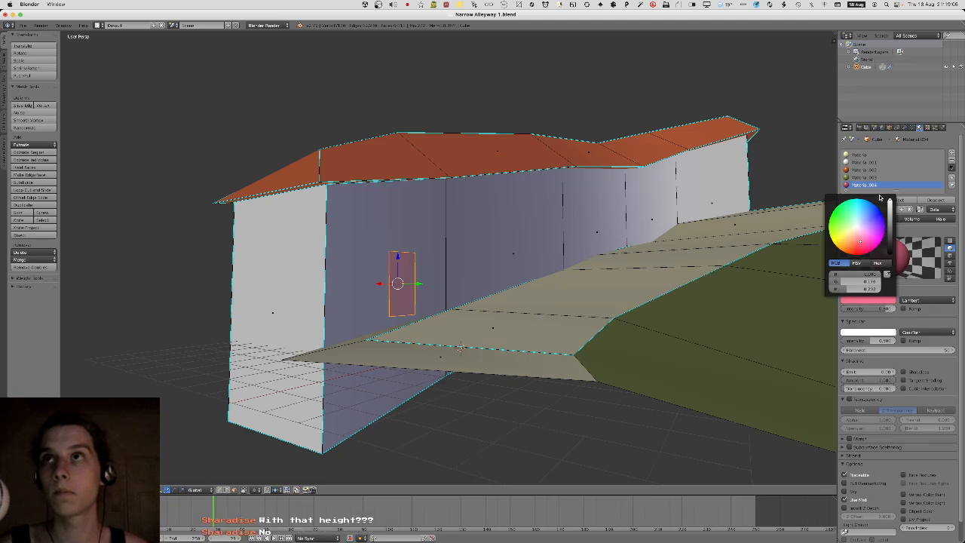
pyautogui.press('a')
pyautogui.press('Tab')
pyautogui.moveTo(450, 254)
pyautogui.mouseDown(button='middle')
pyautogui.moveTo(442, 263)
pyautogui.moveTo(457, 261)
pyautogui.mouseUp(button='middle')
# Select the door and snap the 3D cursor to its centre.
pyautogui.press('Tab')
pyautogui.rightClick(410, 272)
pyautogui.press('KP_Decimal')
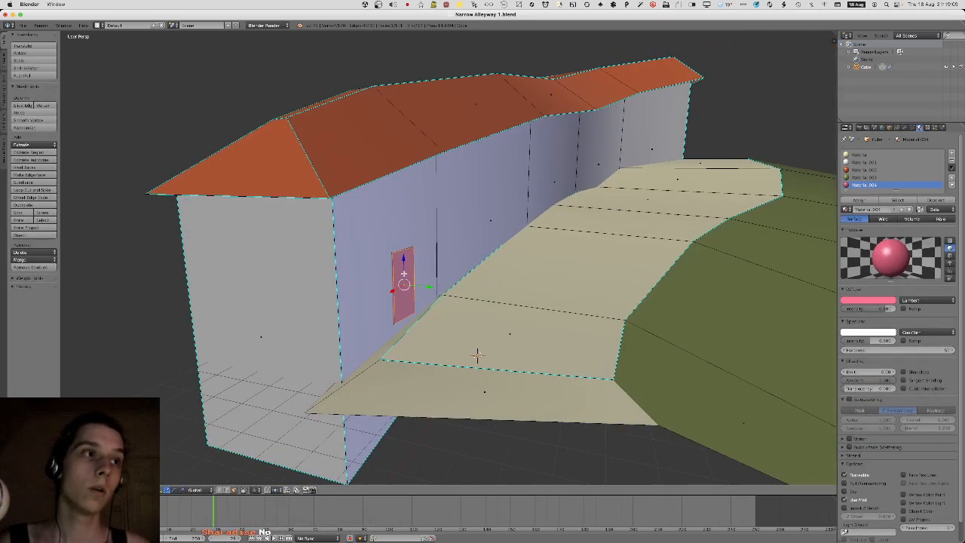
pyautogui.hotkey('shift', 's')
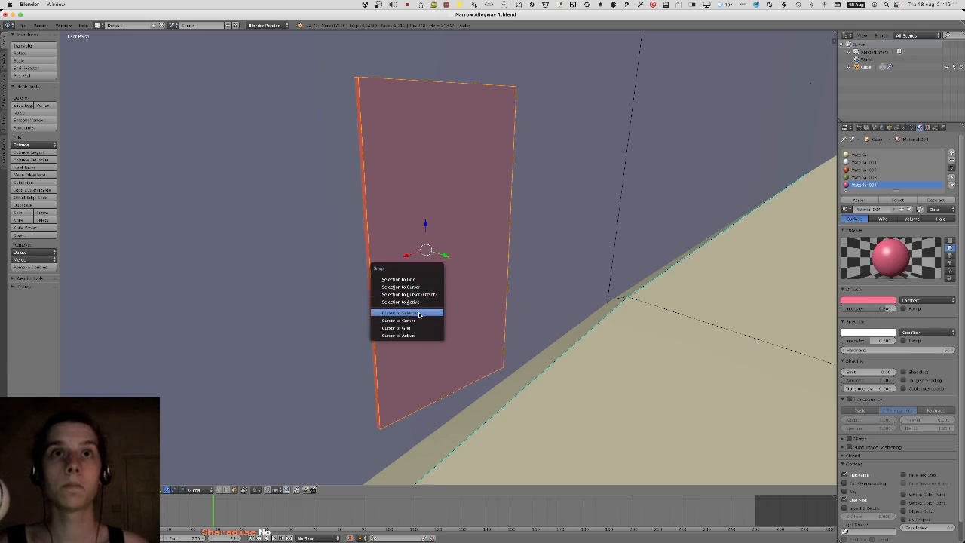
pyautogui.click(418, 312)
pyautogui.moveTo(418, 312); pyautogui.dragTo(411, 308, button='middle')
# Add a cube at the door's centre, scale it down, and rotate it 45 degrees around Y.
pyautogui.hotkey('shift', 'a')
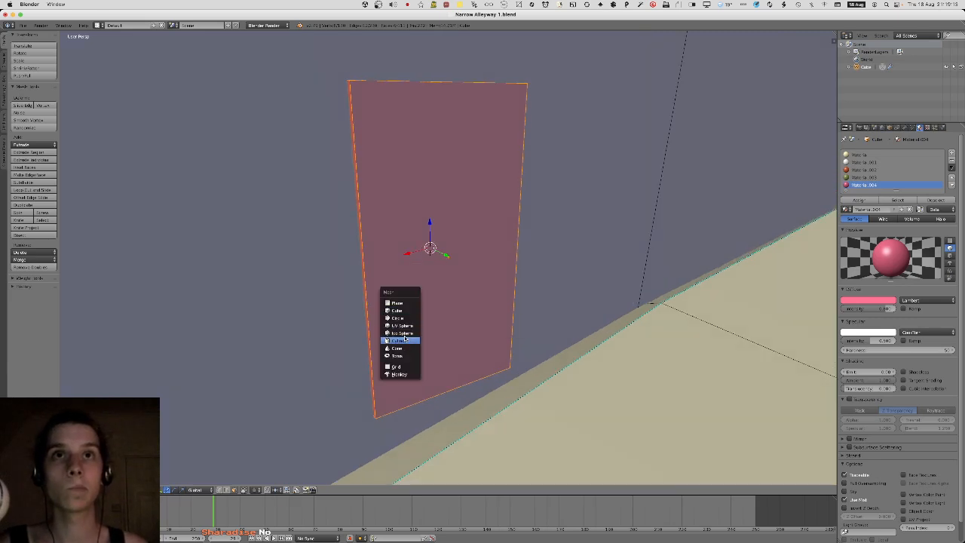
pyautogui.click(397, 310)
pyautogui.press('s')
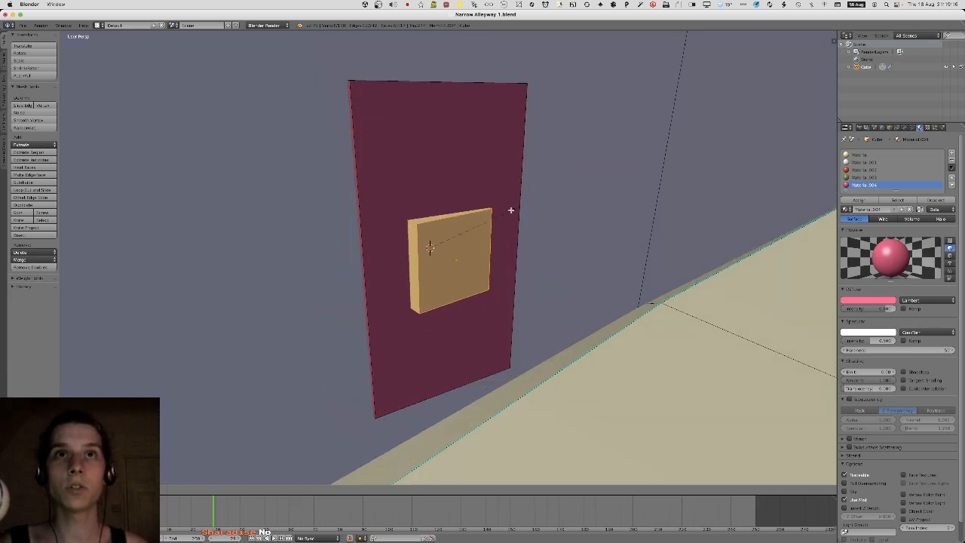
pyautogui.click(509, 210)
pyautogui.write('r90y')
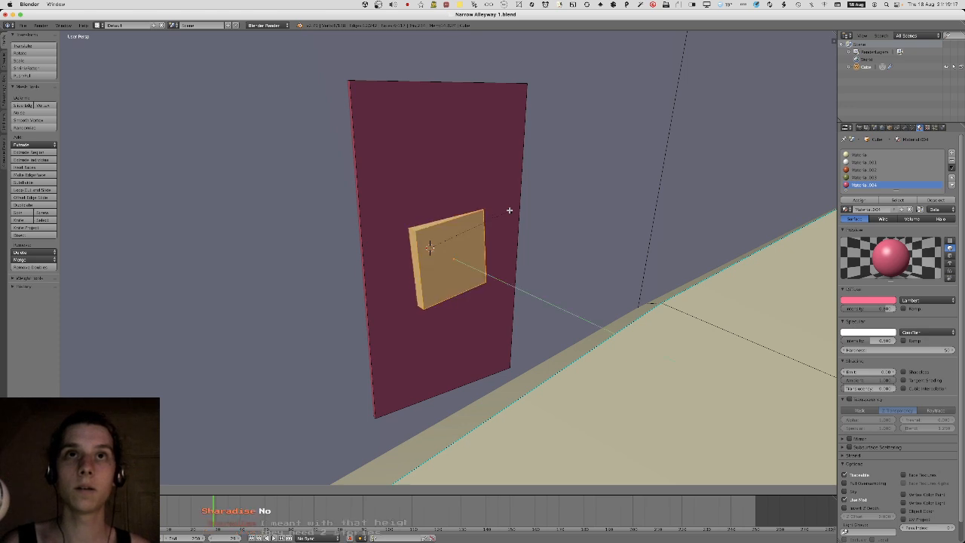
pyautogui.press('Escape')
pyautogui.write('ry45')
pyautogui.click(469, 213)
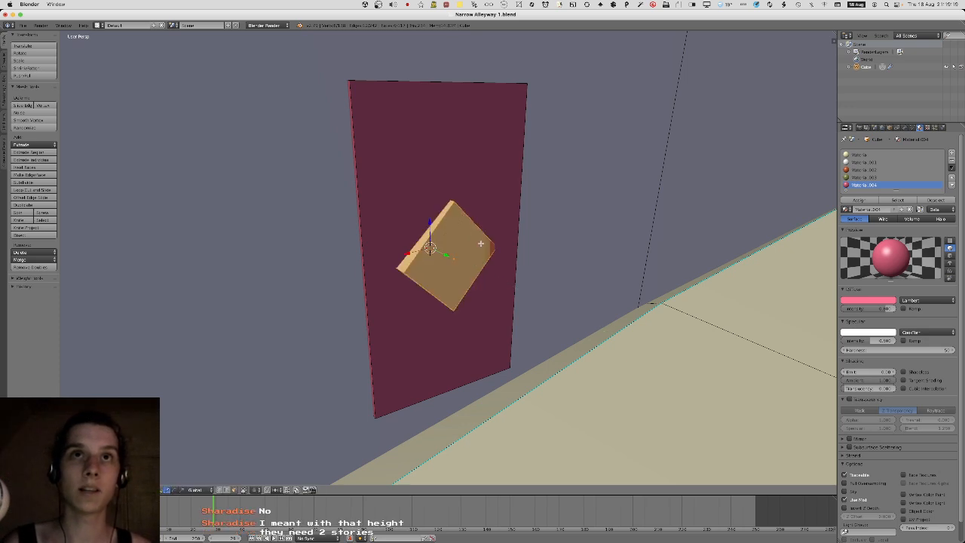
# Shrink the rotated cube and move it along the Y axis to sit as a knob near the door's side edge.
pyautogui.moveTo(481, 243); pyautogui.dragTo(559, 259, button='middle')
pyautogui.press('s')
pyautogui.click(517, 237)
pyautogui.press('g')
pyautogui.press('y')
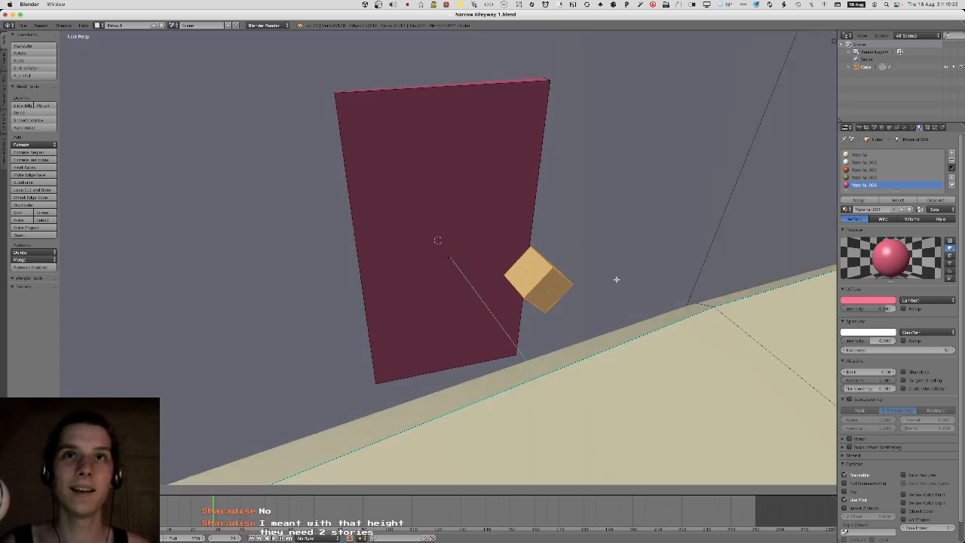
pyautogui.click(570, 260)
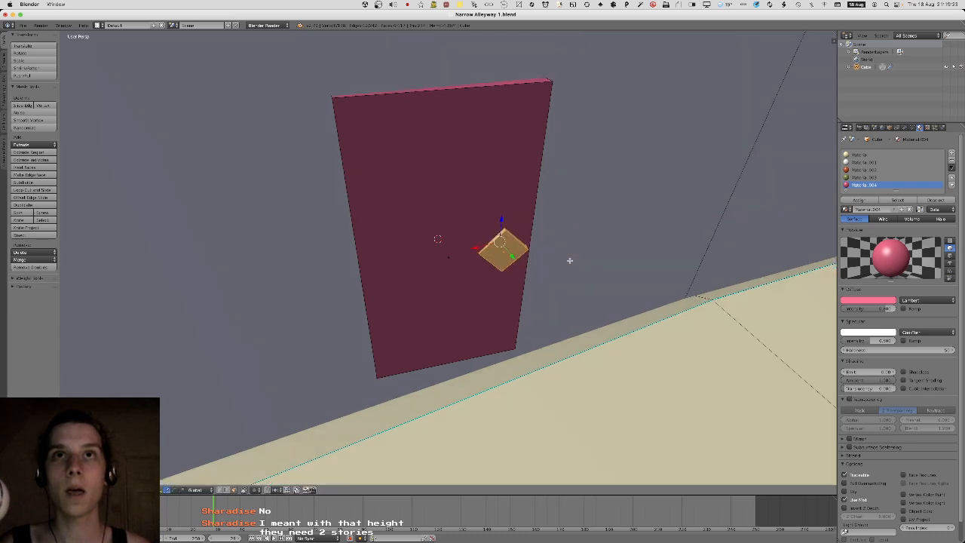
pyautogui.moveTo(570, 260); pyautogui.dragTo(564, 280, button='middle')
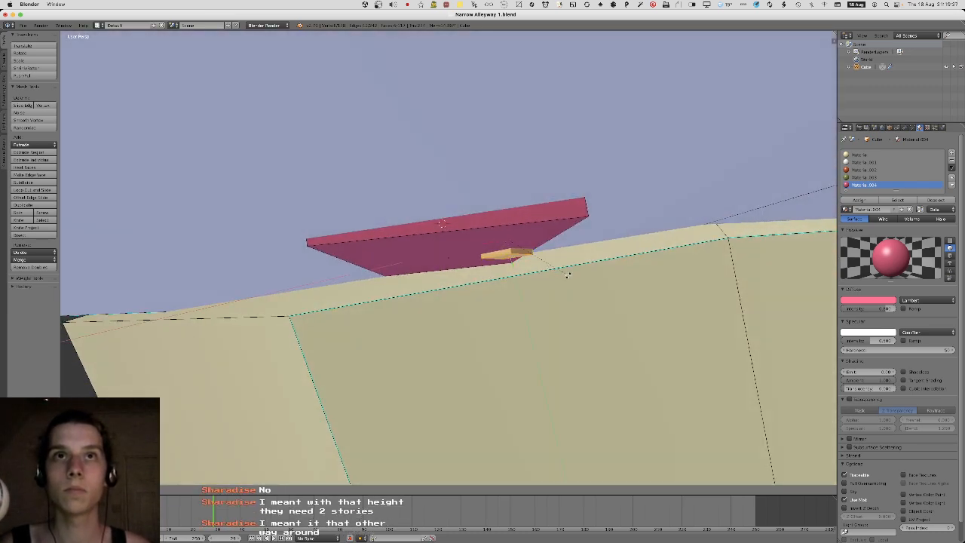
pyautogui.click(568, 275)
pyautogui.moveTo(568, 275); pyautogui.dragTo(566, 235, button='middle')
pyautogui.scroll(-3, 559, 250)
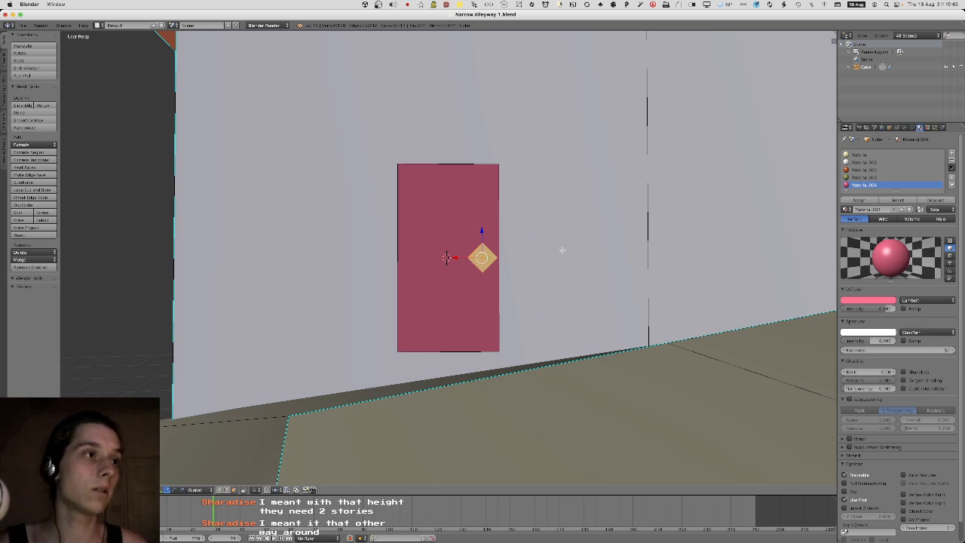
pyautogui.scroll(-5, 562, 250)
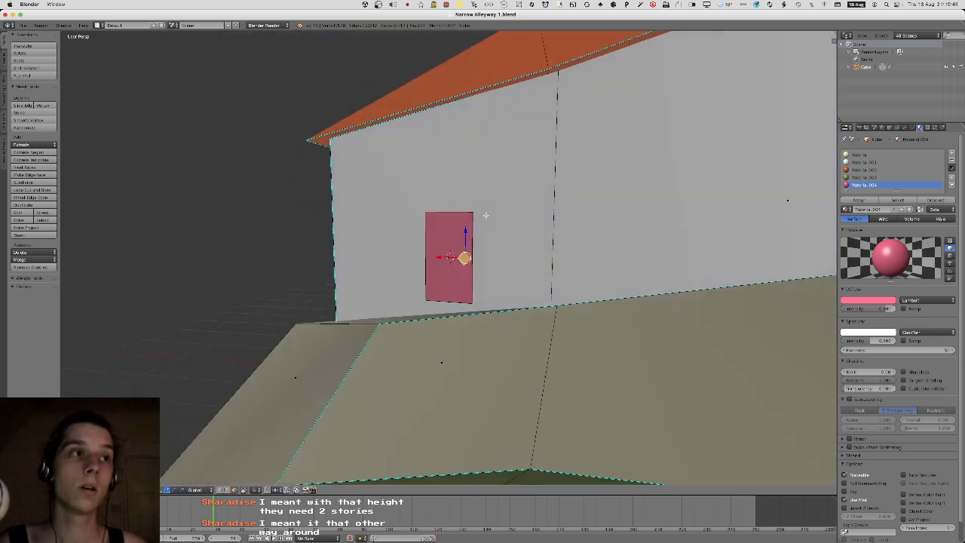
# Shift the knob within the horizontal plane so it protrudes from the door's front near the edge, and adjust its scale.
pyautogui.scroll(2, 377, 213)
pyautogui.moveTo(485, 215); pyautogui.dragTo(413, 245, button='middle')
pyautogui.press('KP_Decimal')
pyautogui.scroll(-5, 422, 234)
pyautogui.press('g')
pyautogui.hotkey('shift', 'z')
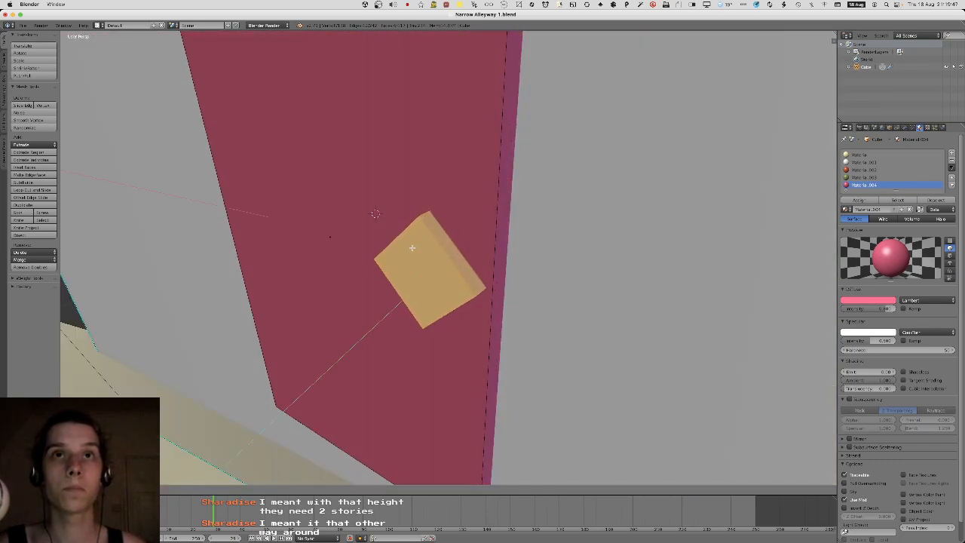
pyautogui.click(337, 364)
pyautogui.moveTo(338, 364); pyautogui.dragTo(492, 276, button='middle')
pyautogui.press('g')
pyautogui.hotkey('shift', 'z')
pyautogui.click(542, 228)
pyautogui.press('s')
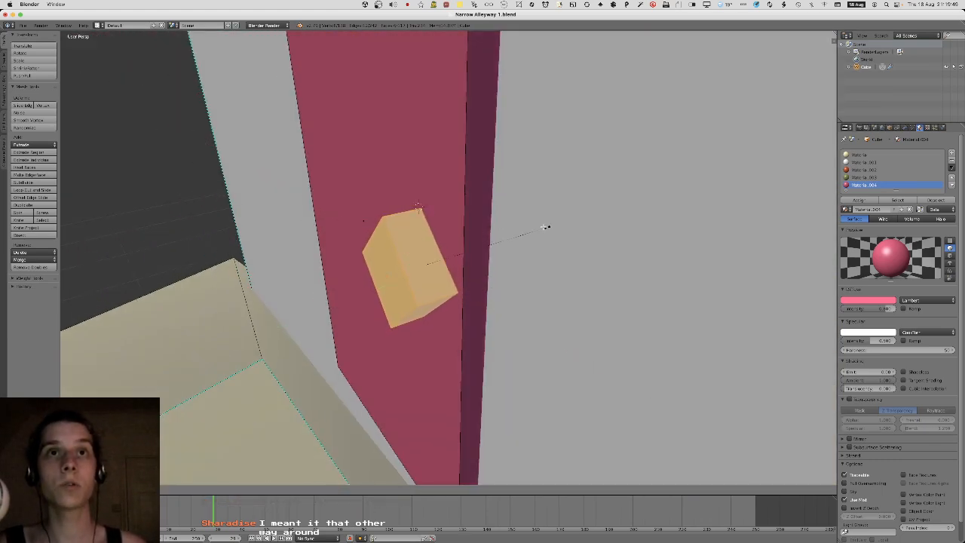
pyautogui.click(527, 227)
# Delete the unneeded faces hidden between the knob and the door.
pyautogui.moveTo(527, 228)
pyautogui.mouseDown(button='middle')
pyautogui.moveTo(553, 220)
pyautogui.moveTo(479, 247)
pyautogui.moveTo(446, 289)
pyautogui.moveTo(386, 267)
pyautogui.moveTo(425, 254)
pyautogui.moveTo(492, 258)
pyautogui.mouseUp(button='middle')
pyautogui.scroll(-5, 550, 226)
pyautogui.scroll(3, 479, 247)
pyautogui.scroll(2, 475, 260)
pyautogui.press('x')
pyautogui.click(378, 281)
pyautogui.rightClick(428, 254)
pyautogui.press('x')
pyautogui.click(429, 255)
pyautogui.press('Tab')
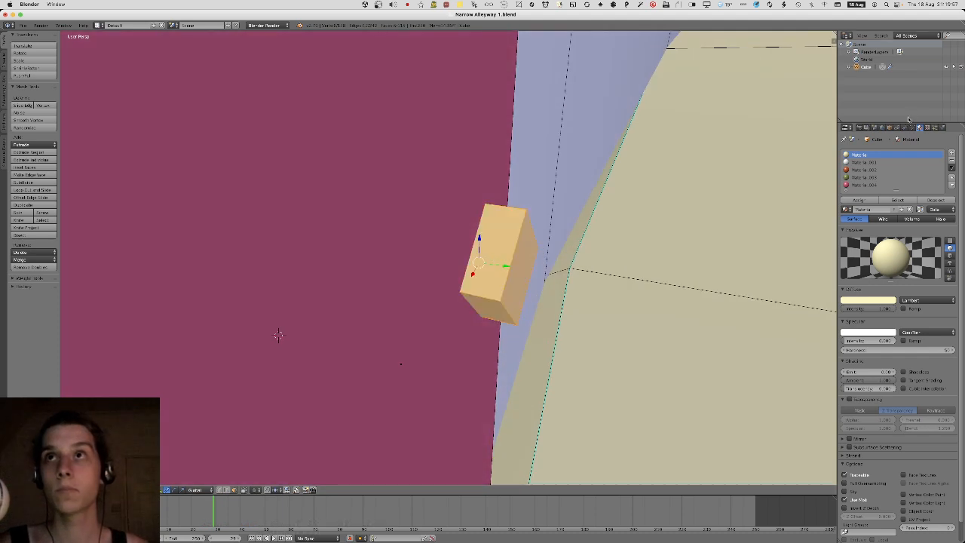
# Create a new material with a dark grey diffuse colour for the door knob and assign it.
pyautogui.click(952, 153)
pyautogui.click(884, 209)
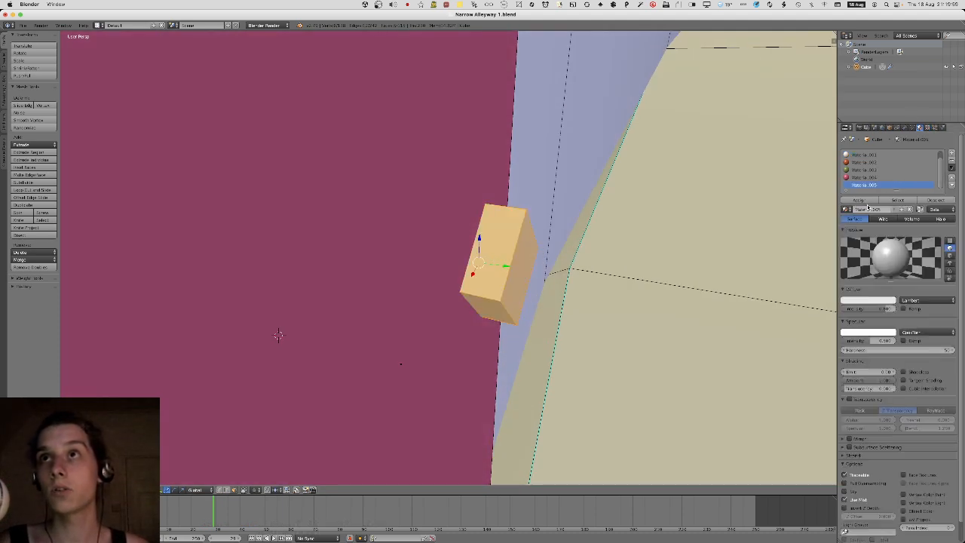
pyautogui.click(878, 300)
pyautogui.moveTo(889, 248); pyautogui.dragTo(889, 238)
pyautogui.press('Tab')
pyautogui.scroll(-12, 615, 293)
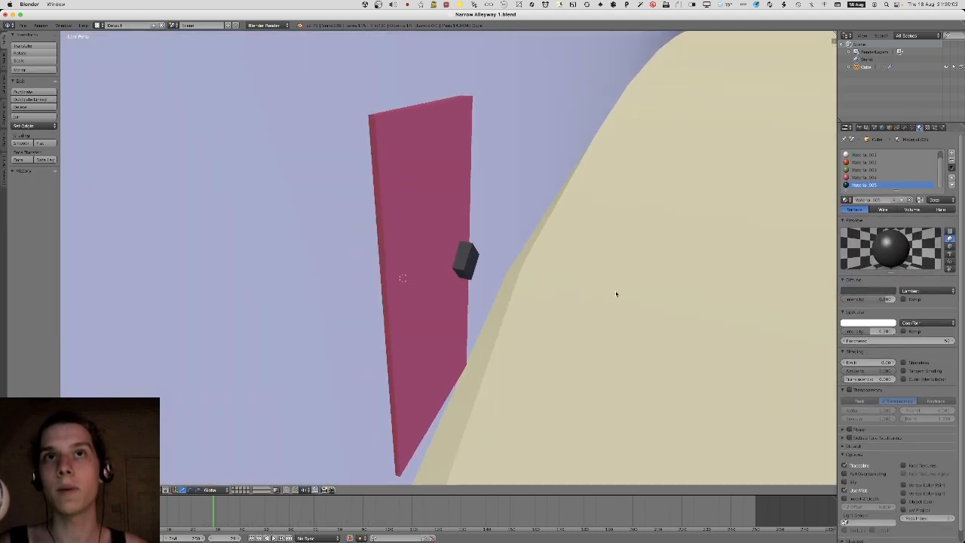
pyautogui.moveTo(594, 327); pyautogui.dragTo(616, 267, button='middle')
# Save the Blender file and export the model as FBX over Narrow Alleyway 1.fbx in the Models folder.
pyautogui.press('super+s')
pyautogui.click(632, 217)
pyautogui.scroll(-5, 616, 267)
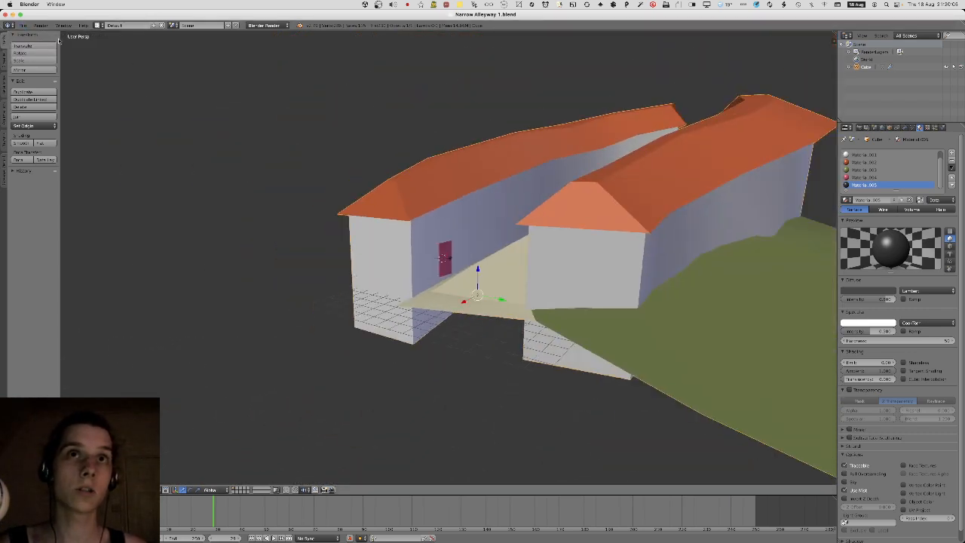
pyautogui.click(23, 25)
pyautogui.moveTo(45, 176)
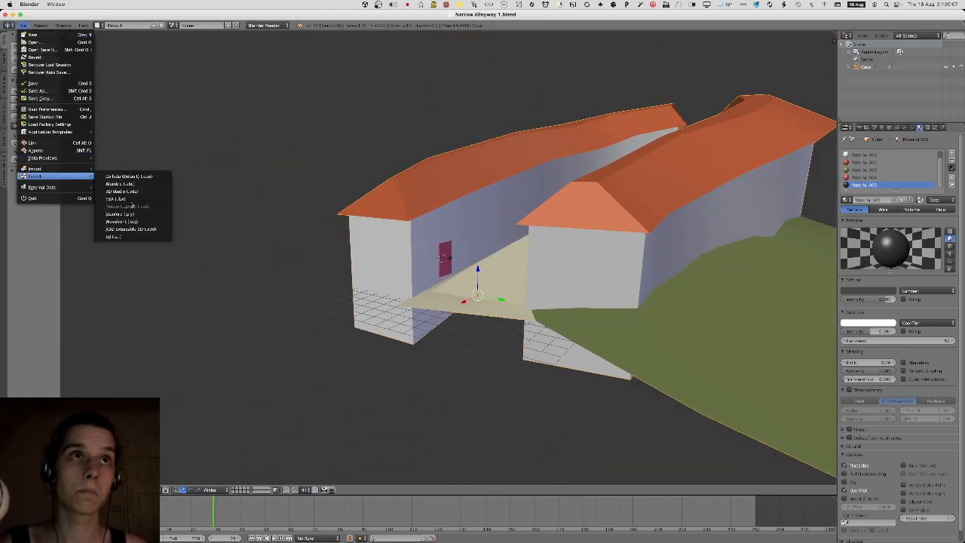
pyautogui.click(126, 200)
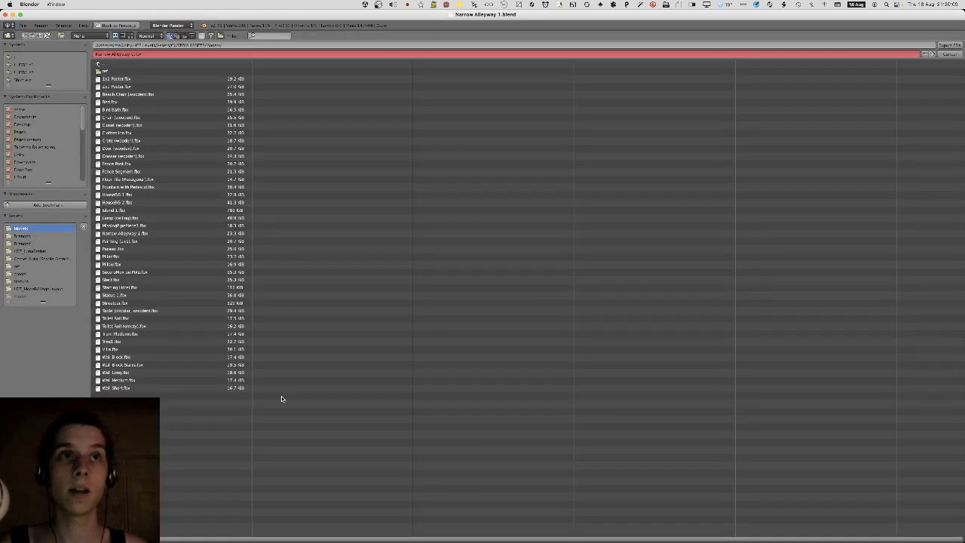
pyautogui.press('Return')
# Switch to Unity and inspect the new door and knob on the alleyway building in the scene.
pyautogui.press('super+Tab')
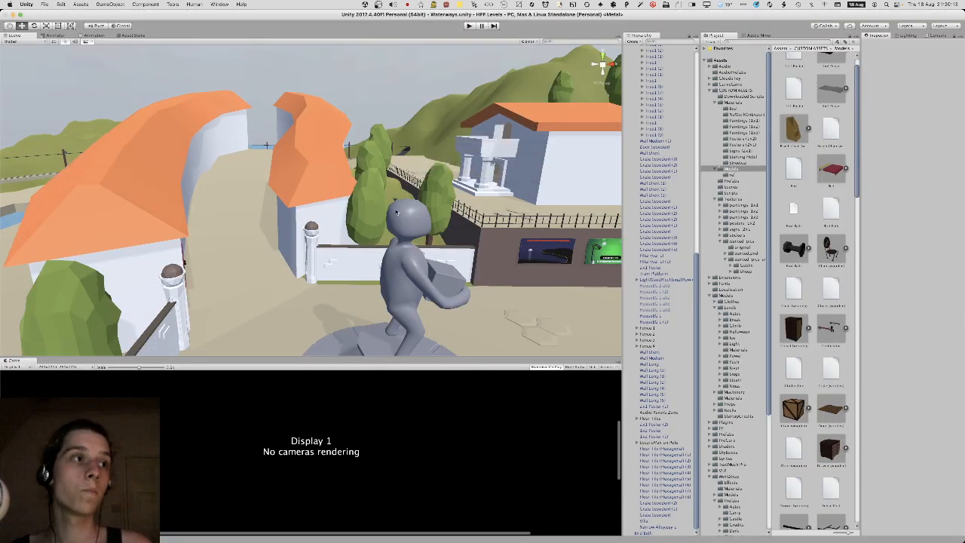
pyautogui.press('w')
pyautogui.moveTo(388, 196); pyautogui.dragTo(240, 187, button='right')
pyautogui.press('s')
pyautogui.press('w')
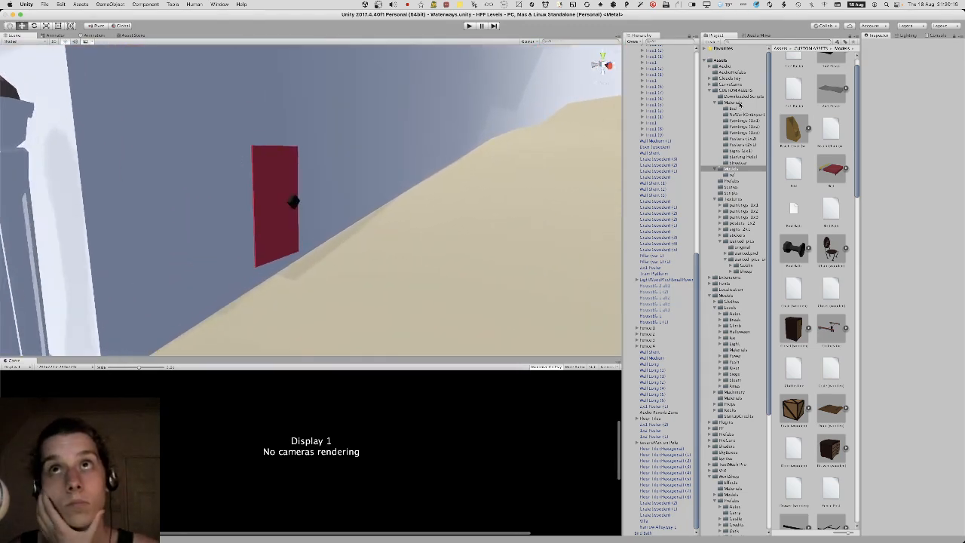
# Open the Materials folder, select the green-shuttered house, and locate the Redwood material used on its door.
pyautogui.click(739, 104)
pyautogui.moveTo(319, 131); pyautogui.dragTo(351, 140, button='right')
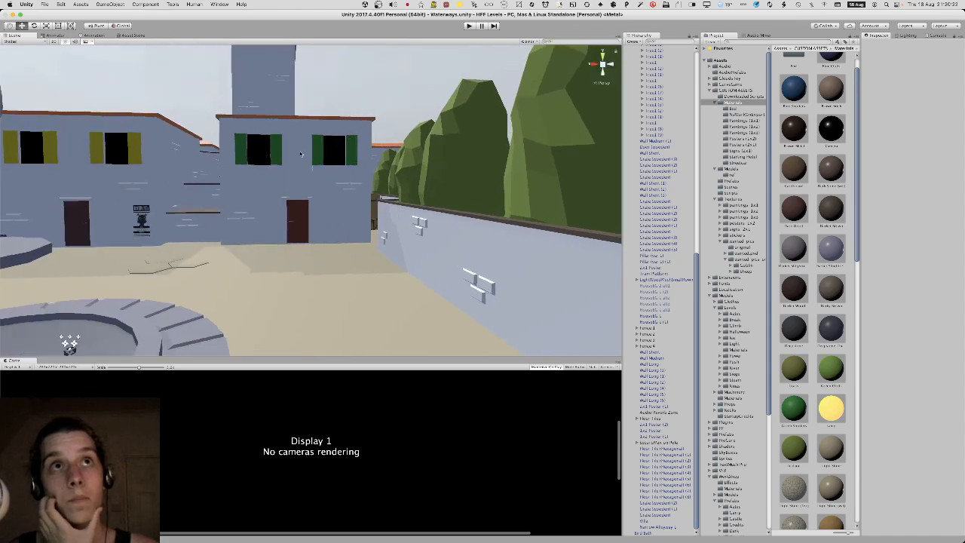
pyautogui.click(295, 154)
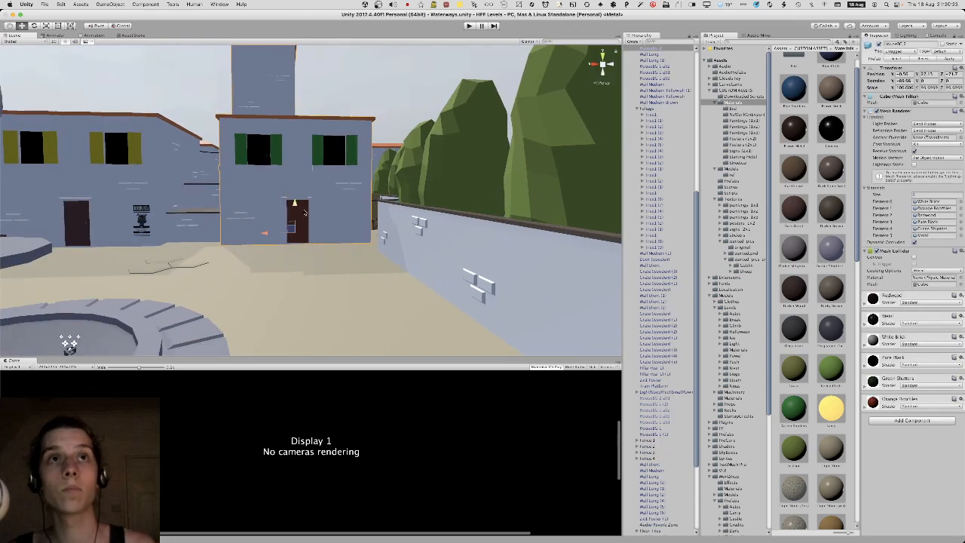
pyautogui.press('f')
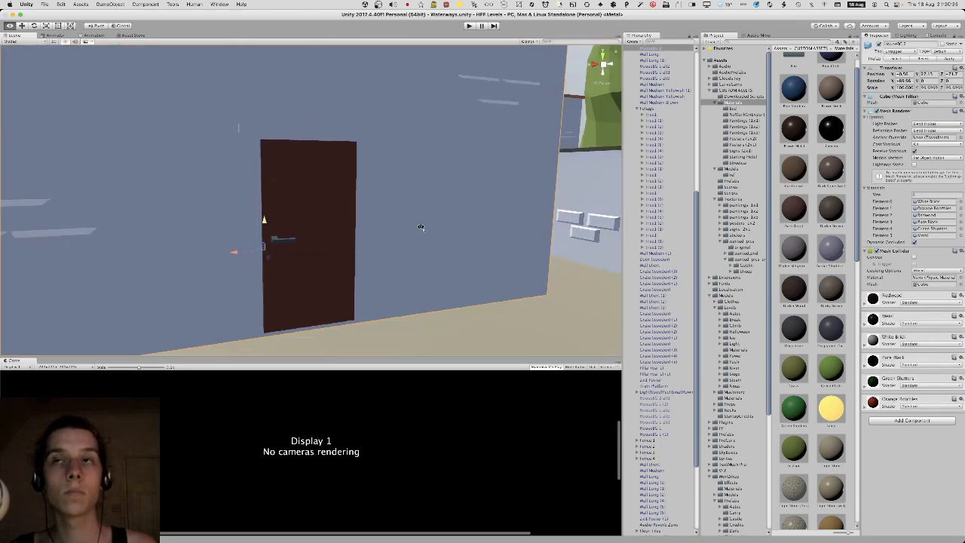
pyautogui.moveTo(421, 227); pyautogui.dragTo(422, 227, button='right')
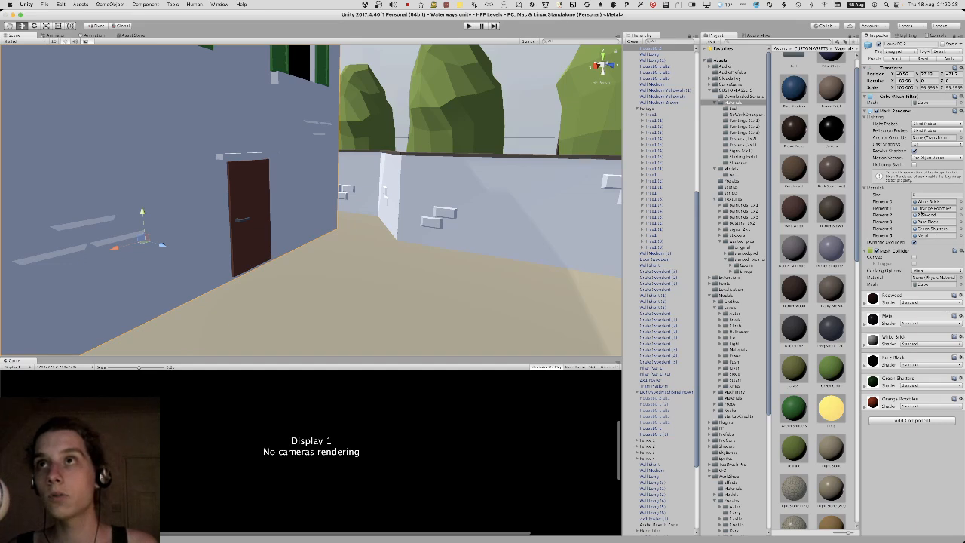
pyautogui.click(922, 214)
# Try Redwood on the alleyway door and apply the Red Shutters material to it instead.
pyautogui.moveTo(487, 212); pyautogui.dragTo(630, 191, button='right')
pyautogui.press('w')
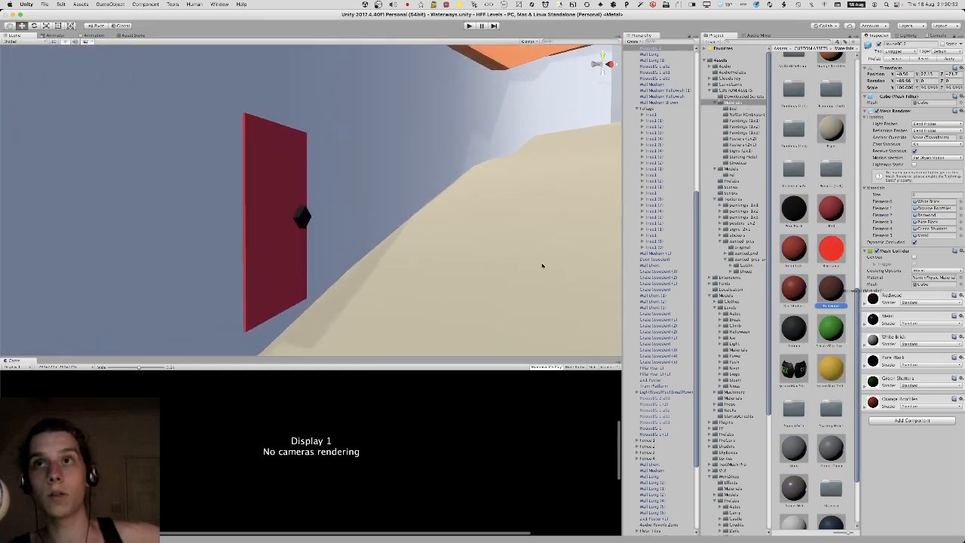
pyautogui.moveTo(541, 265); pyautogui.dragTo(914, 241)
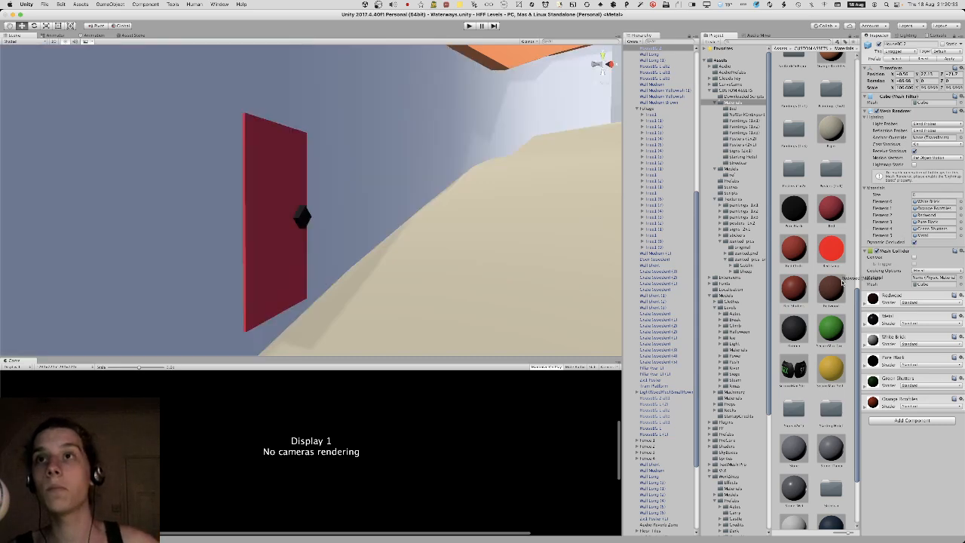
pyautogui.click(793, 289)
pyautogui.moveTo(794, 288); pyautogui.dragTo(281, 249)
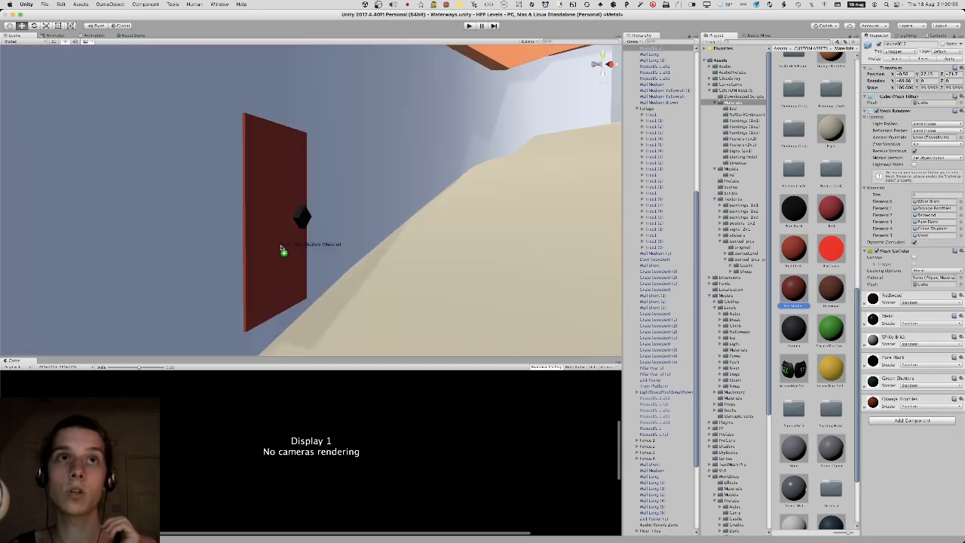
# Locate the Metal material through the green-shuttered house's material list and apply it to the alleyway door's knob.
pyautogui.moveTo(297, 199); pyautogui.dragTo(42, 209, button='right')
pyautogui.moveTo(53, 213); pyautogui.dragTo(66, 212, button='right')
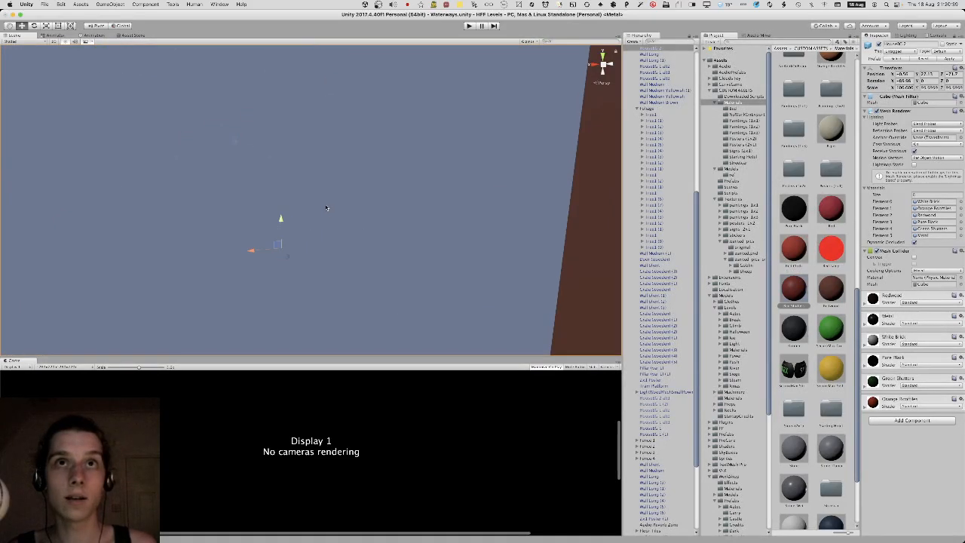
pyautogui.moveTo(355, 218); pyautogui.dragTo(960, 235, button='right')
pyautogui.click(931, 235)
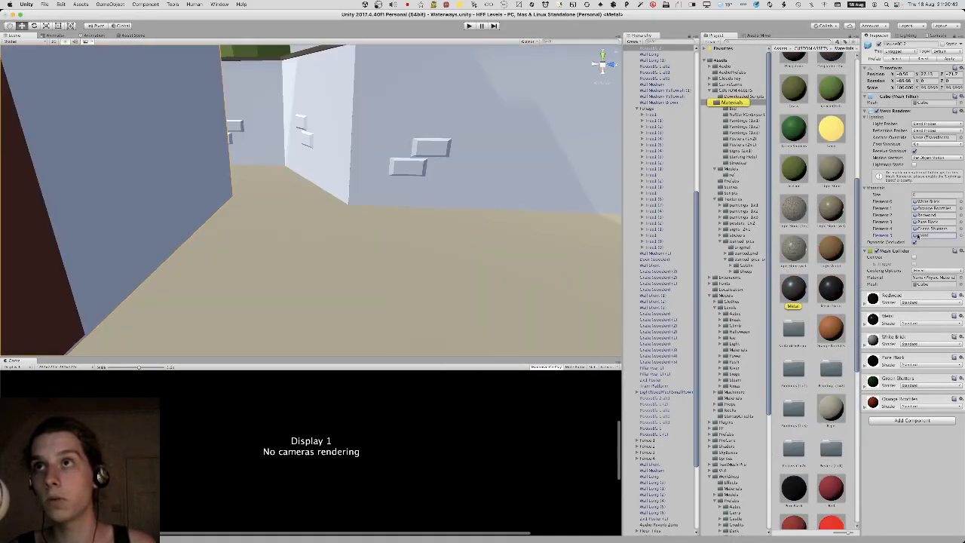
pyautogui.press('w')
pyautogui.moveTo(412, 227); pyautogui.dragTo(844, 251, button='right')
pyautogui.moveTo(793, 286); pyautogui.dragTo(212, 196)
# Find the bird bath on the grassy hill and apply the Stone Damp material to it.
pyautogui.moveTo(212, 196); pyautogui.dragTo(367, 214, button='right')
pyautogui.press('s')
pyautogui.press('w')
pyautogui.press('s')
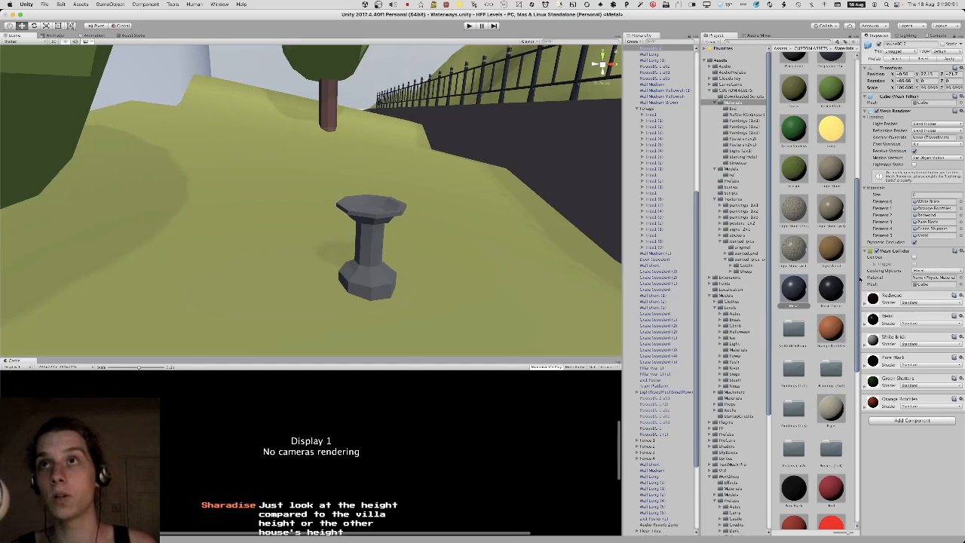
pyautogui.scroll(-5, 839, 283)
pyautogui.click(827, 344)
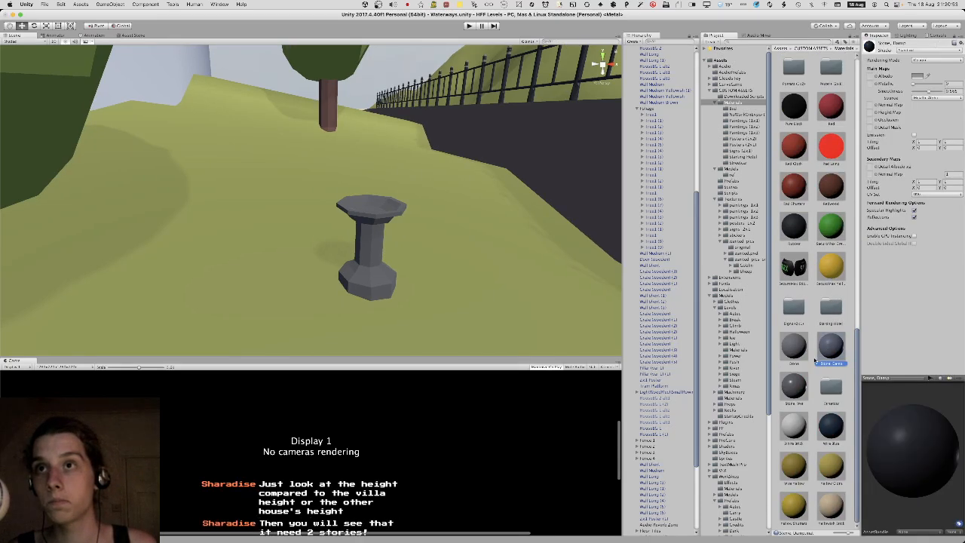
pyautogui.moveTo(767, 368); pyautogui.dragTo(374, 216)
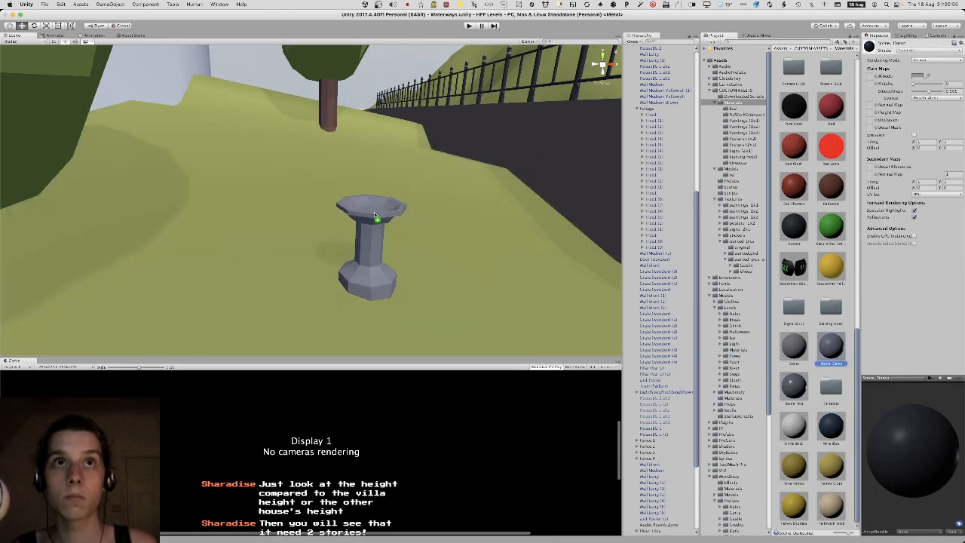
pyautogui.moveTo(402, 234); pyautogui.dragTo(385, 196, button='right')
# Playtest the Waterways level, taking the character out of the bedroom over the balcony and down to the street.
pyautogui.press('super+p')
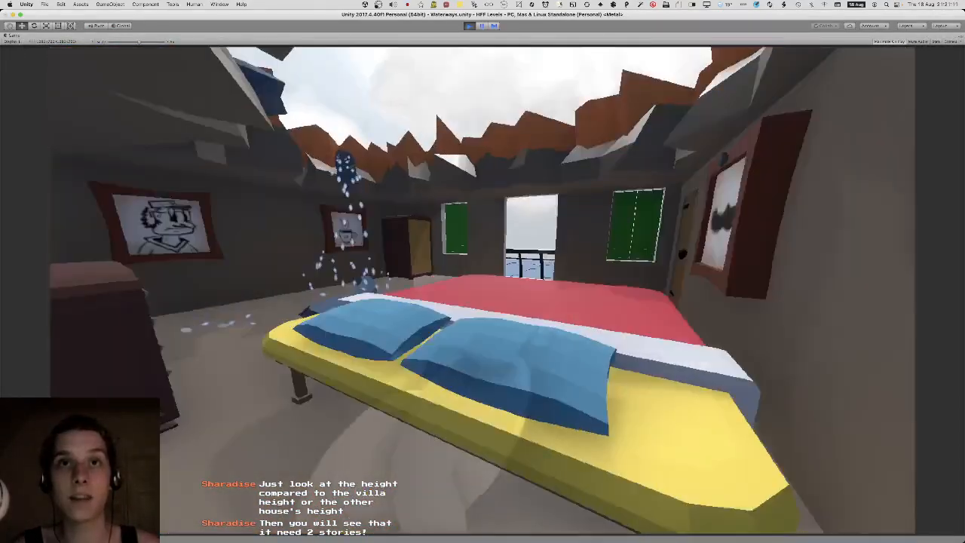
pyautogui.press('w')
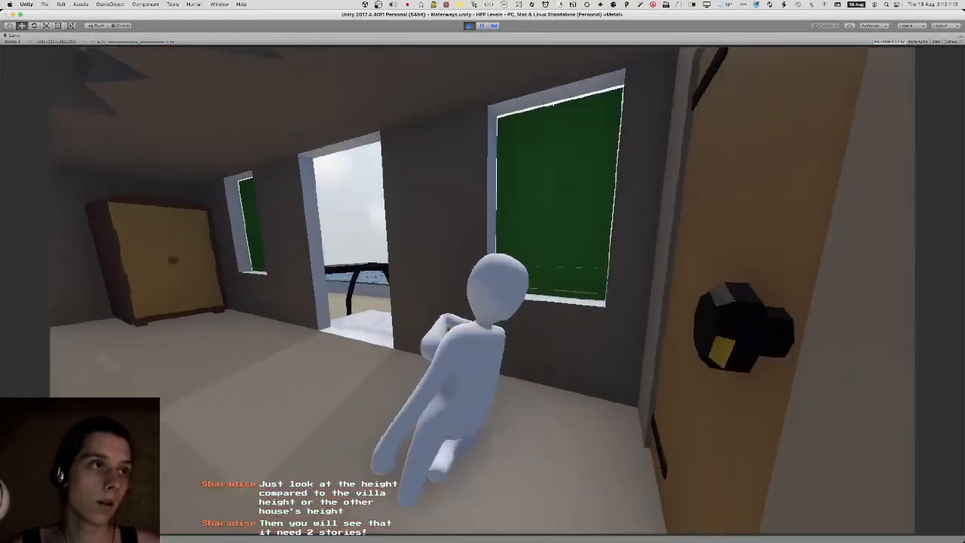
pyautogui.press('w')
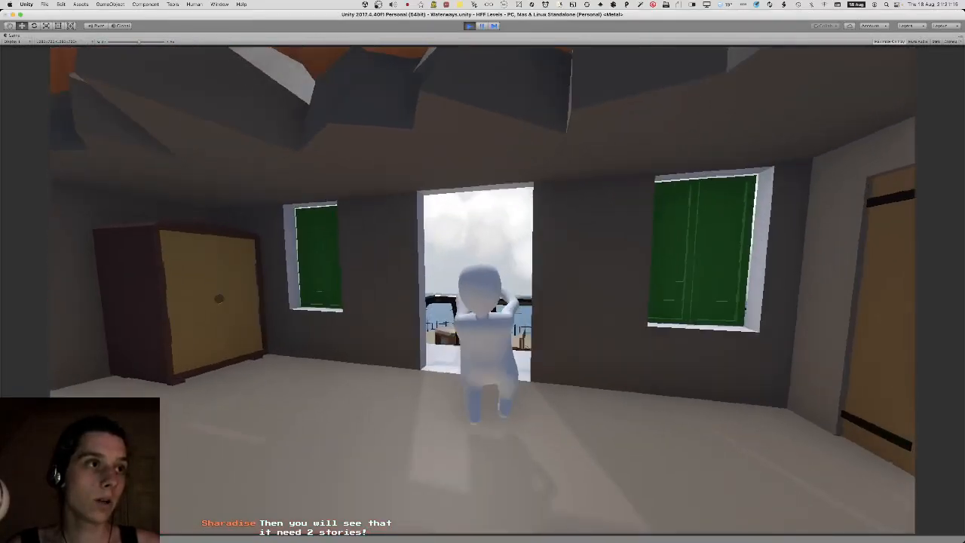
pyautogui.press('w')
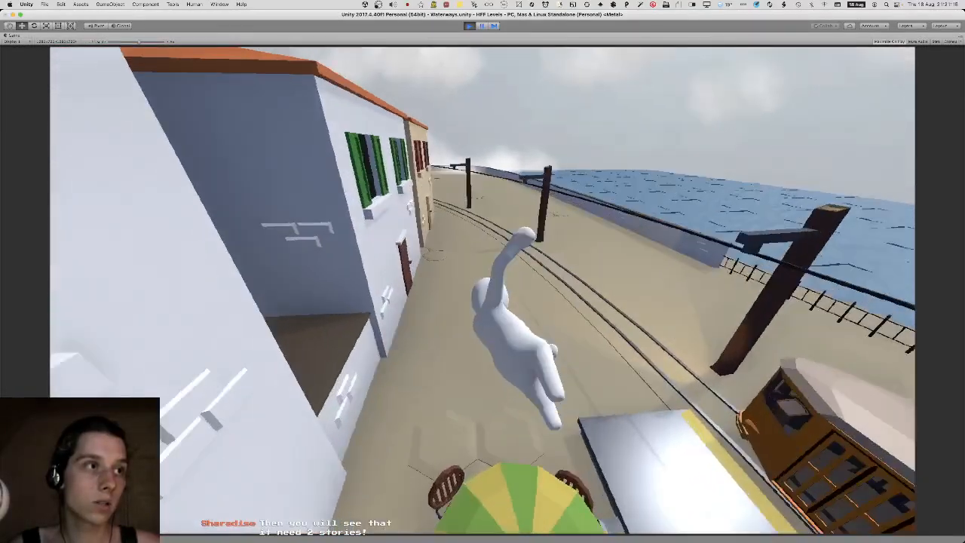
pyautogui.press('w')
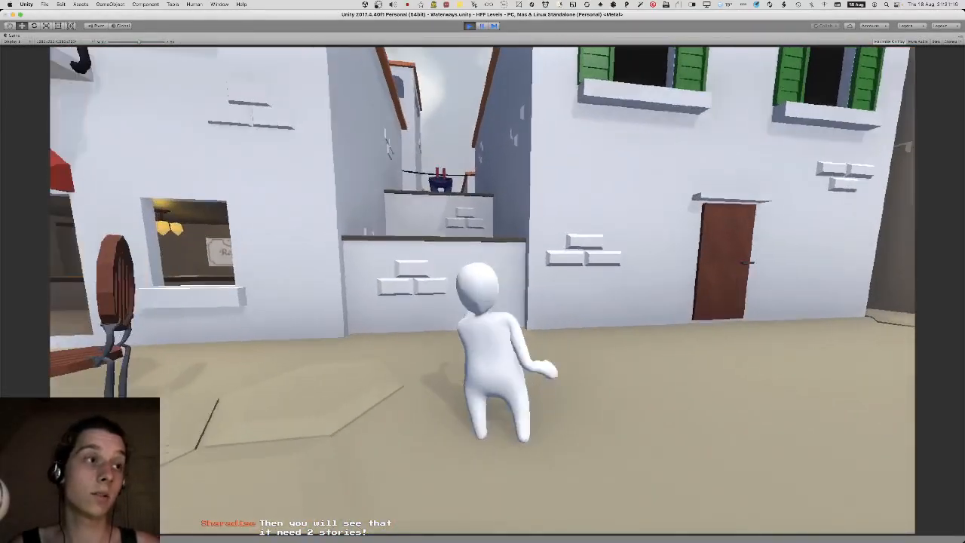
# Climb the character over the ledges between the houses, past the hanging trousers, and down into the fountain square.
pyautogui.press('w')
pyautogui.press('w')
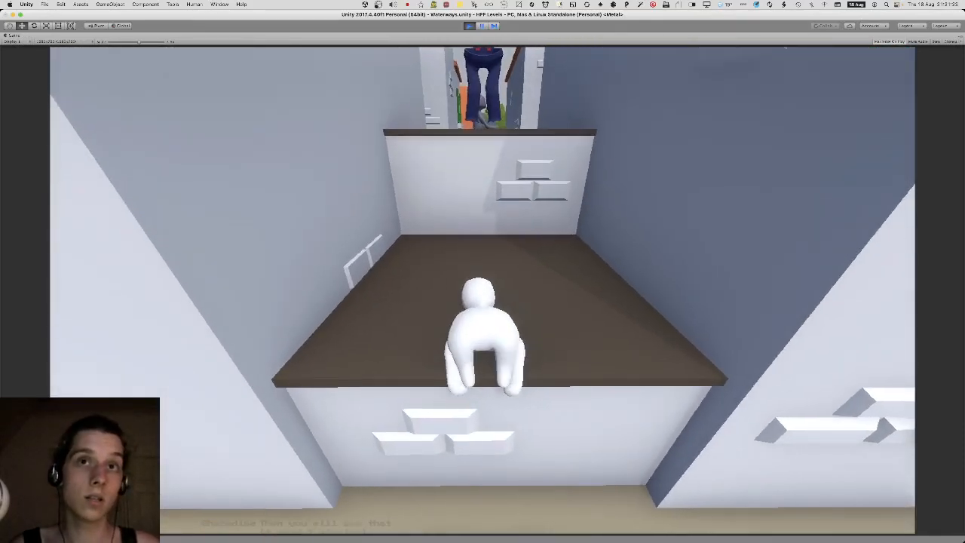
pyautogui.press('w')
pyautogui.press('space')
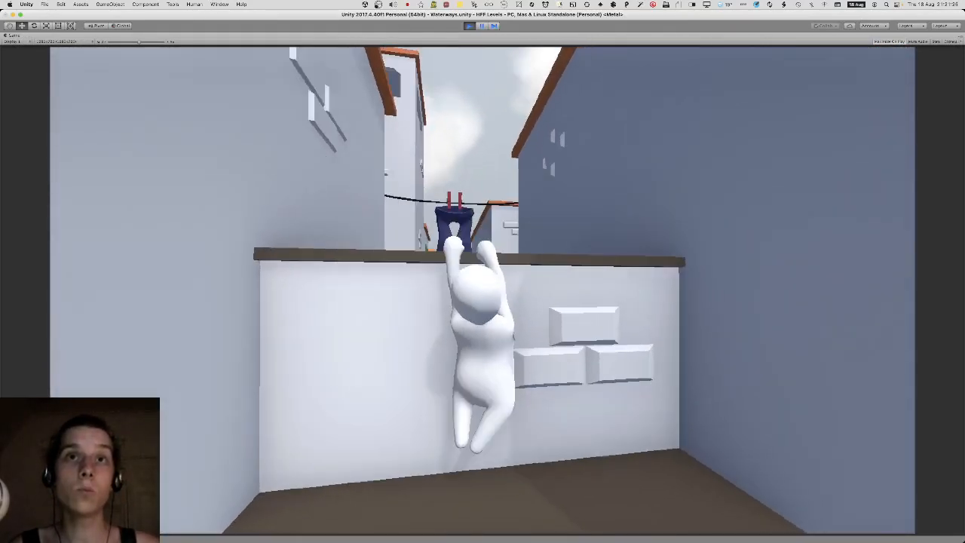
pyautogui.press('w')
pyautogui.press('w')
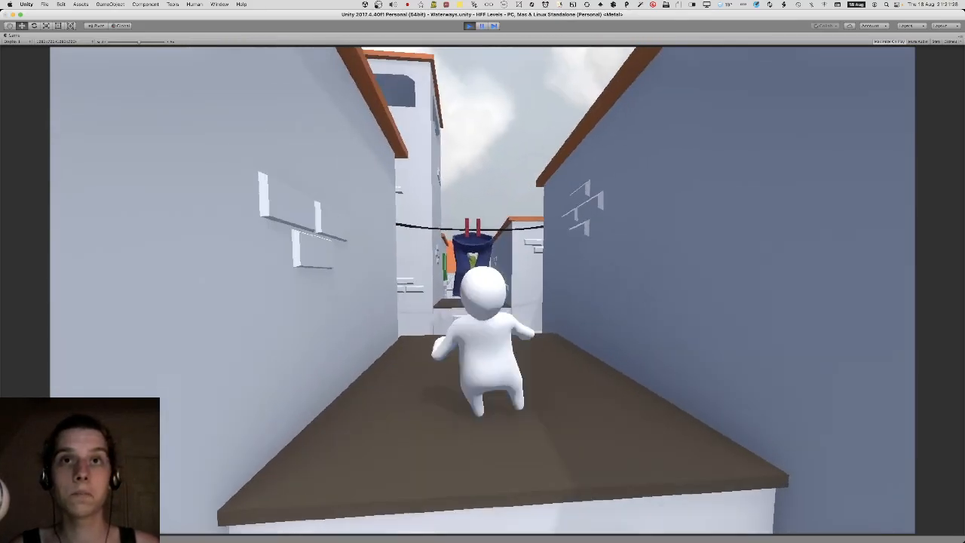
pyautogui.press('space')
pyautogui.press('w')
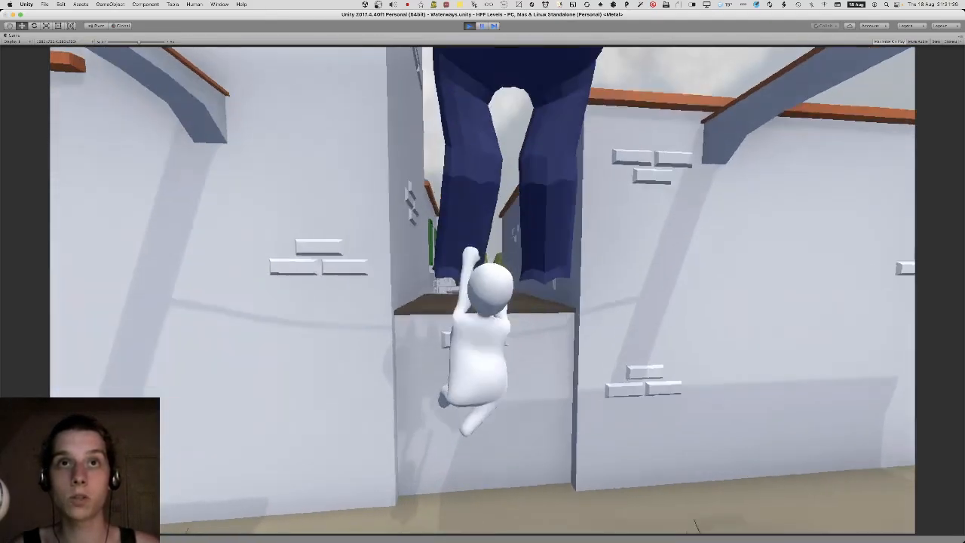
pyautogui.press('w')
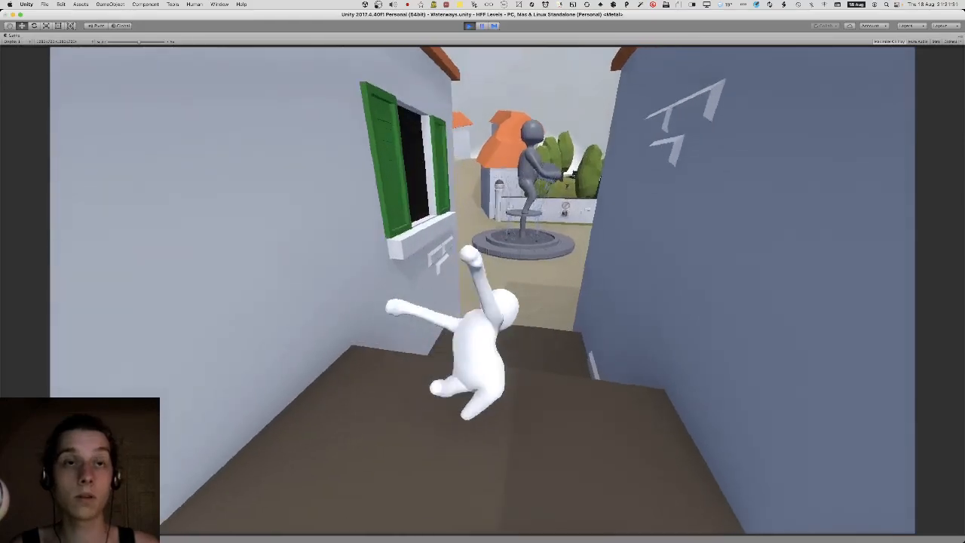
pyautogui.press('w')
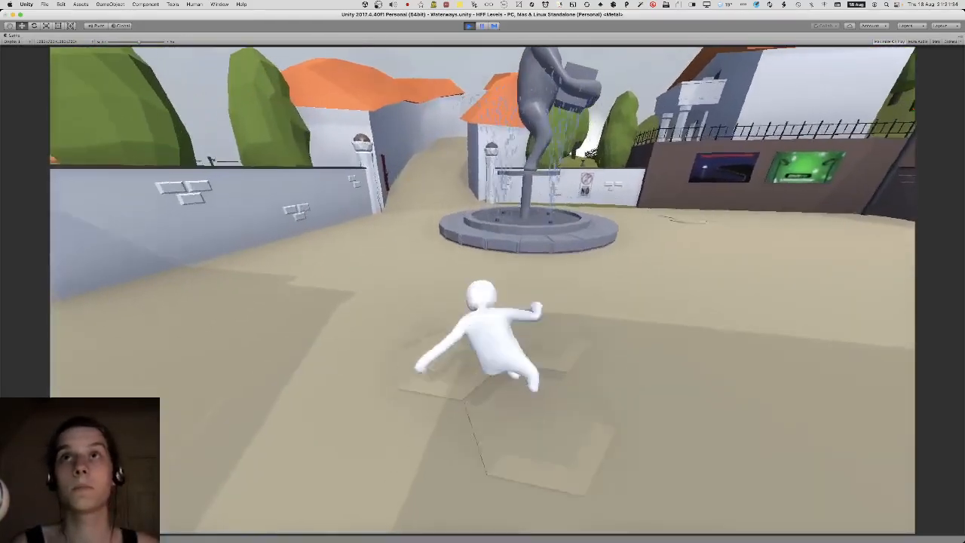
# Take the character across the fountain and up to the red door in the narrow alleyway.
pyautogui.press('w')
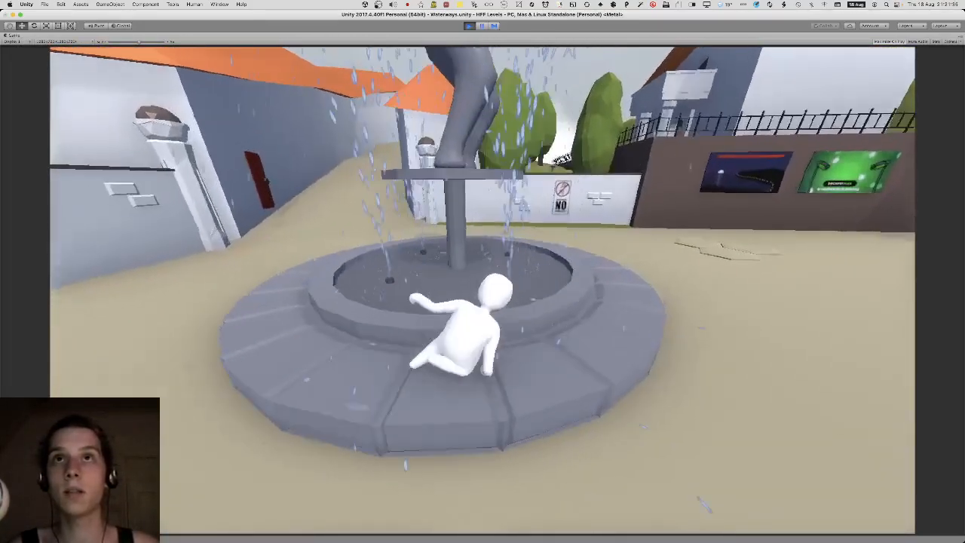
pyautogui.press('w')
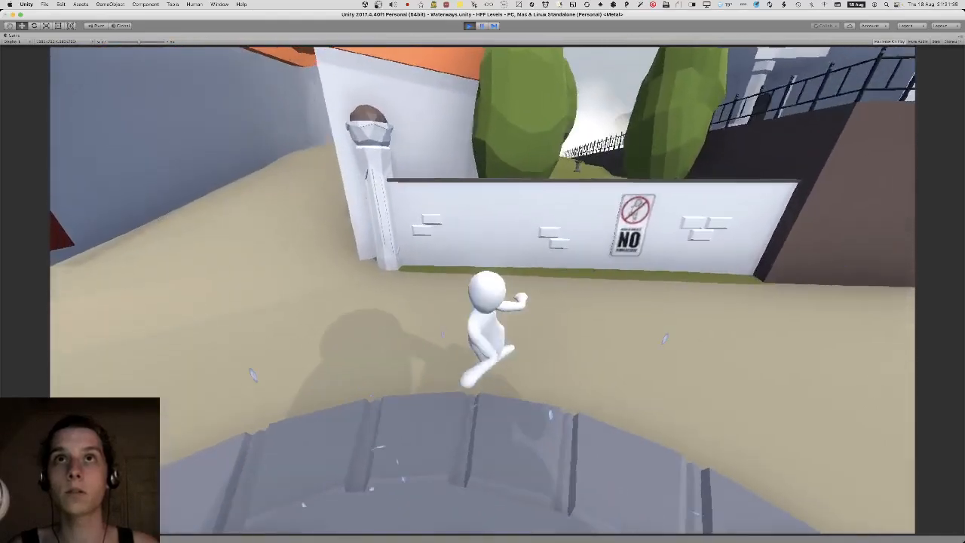
pyautogui.press('w')
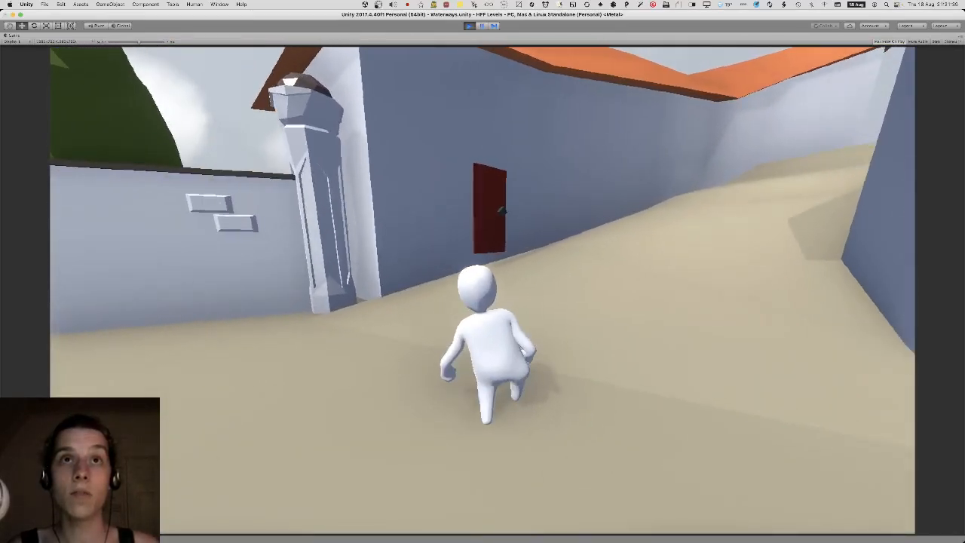
pyautogui.press('w')
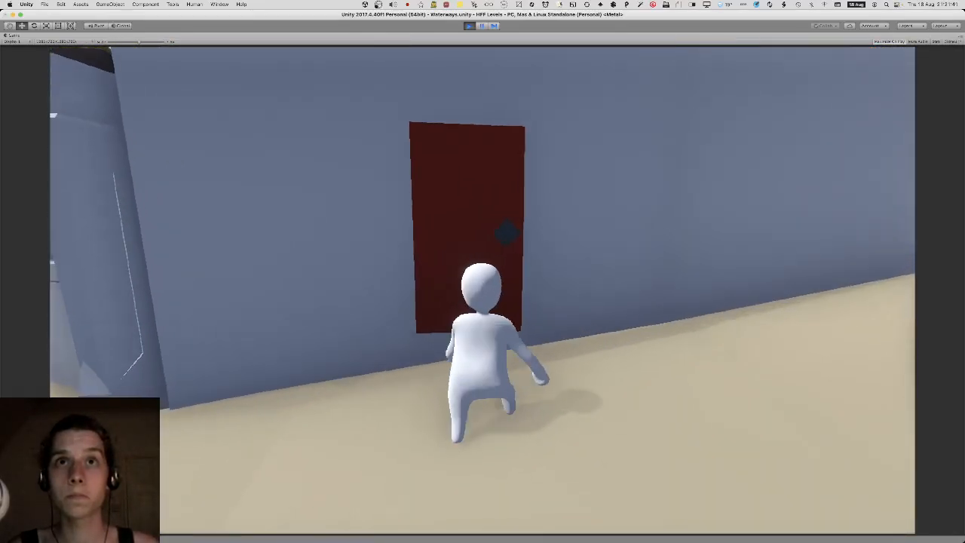
# Examine the alleyway door's size against the character by standing, reaching and jumping right in front of it.
pyautogui.press('w')
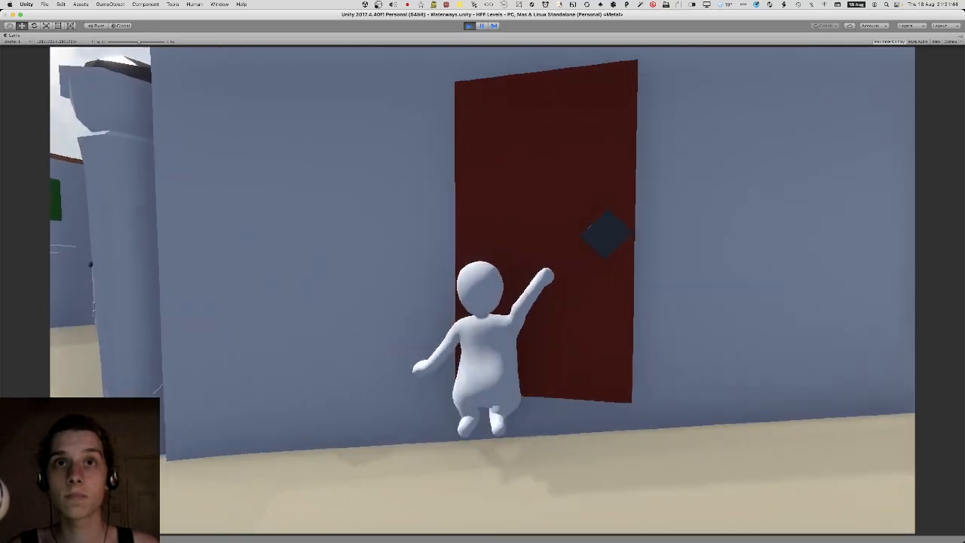
pyautogui.press('s')
pyautogui.press('w')
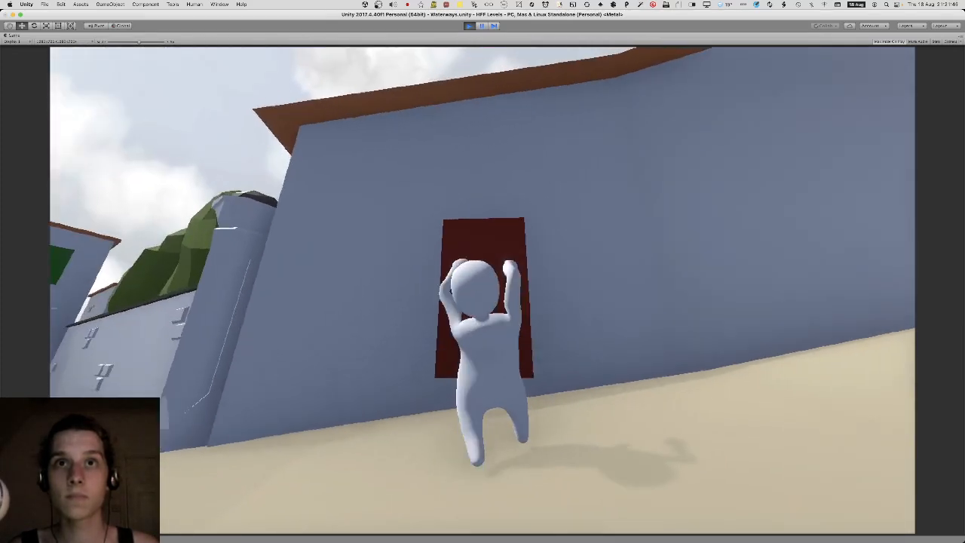
pyautogui.press('space')
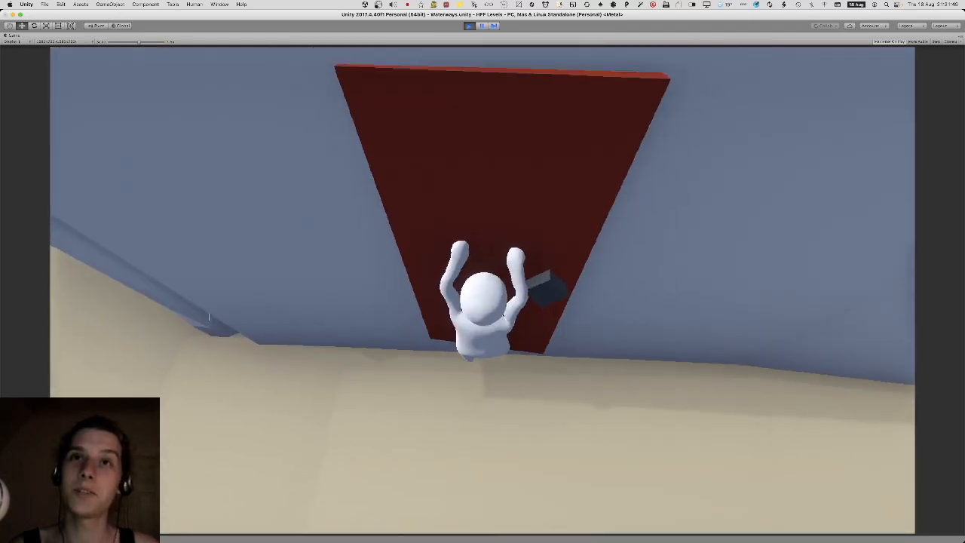
pyautogui.press('space')
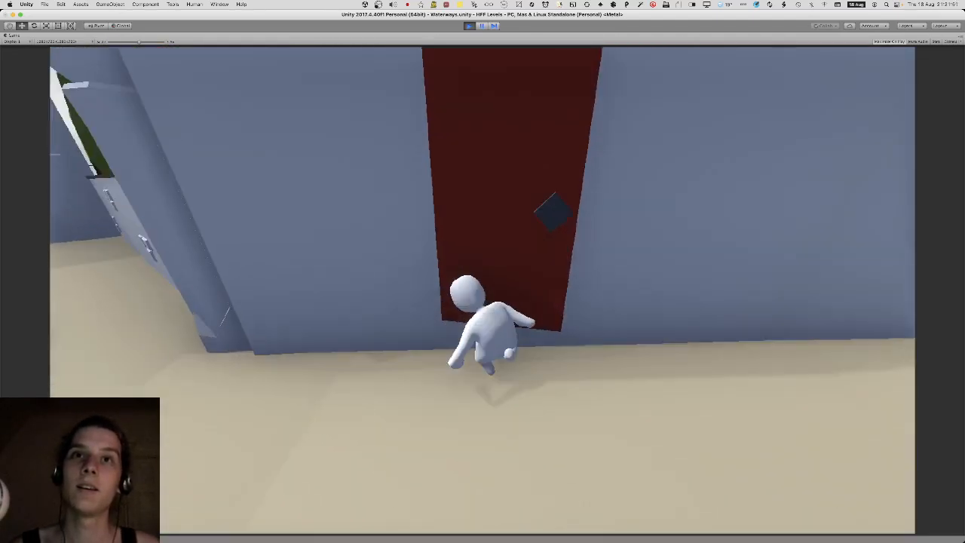
# Stop the playtest, switch to Blender and scale down the alleyway's red door together with its knob.
pyautogui.press('super+p')
pyautogui.press('super+Tab')
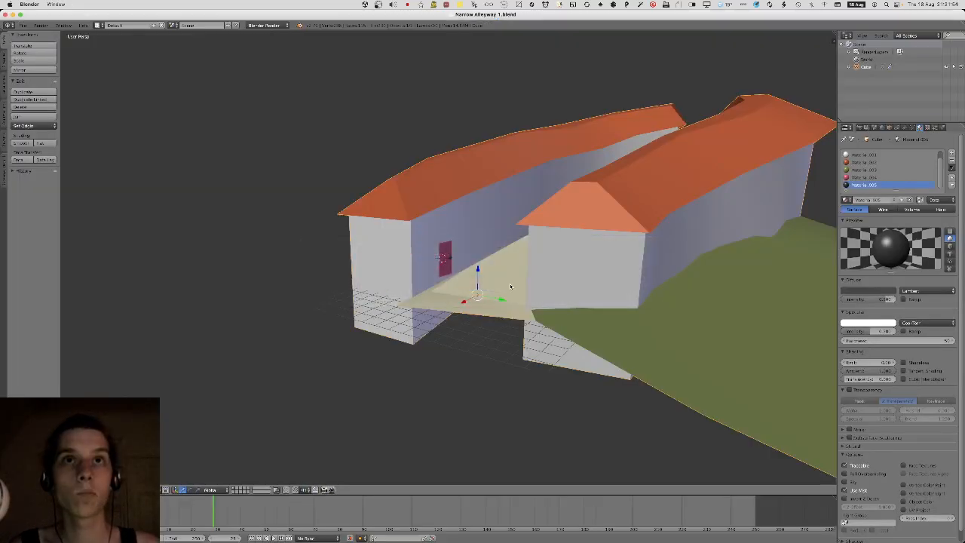
pyautogui.press('KP_Decimal')
pyautogui.moveTo(453, 274); pyautogui.dragTo(516, 252, button='middle')
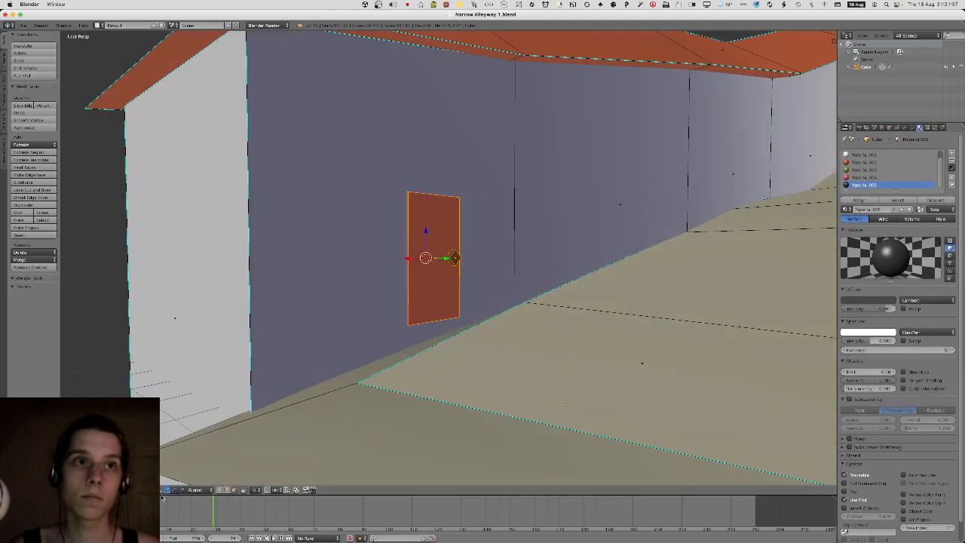
pyautogui.click(177, 456)
pyautogui.moveTo(505, 302); pyautogui.dragTo(513, 278, button='middle')
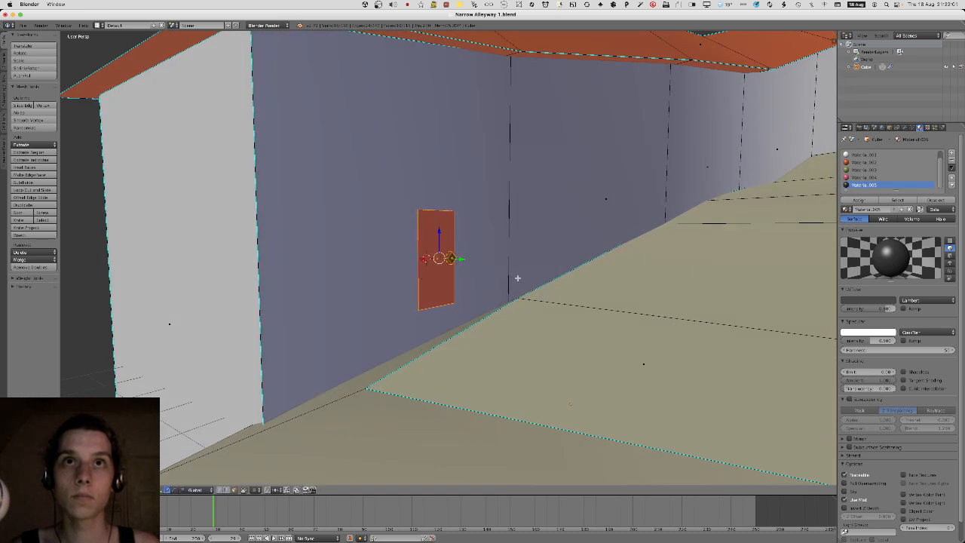
pyautogui.press('Tab')
pyautogui.scroll(-6, 461, 340)
pyautogui.moveTo(438, 219); pyautogui.dragTo(465, 226, button='middle')
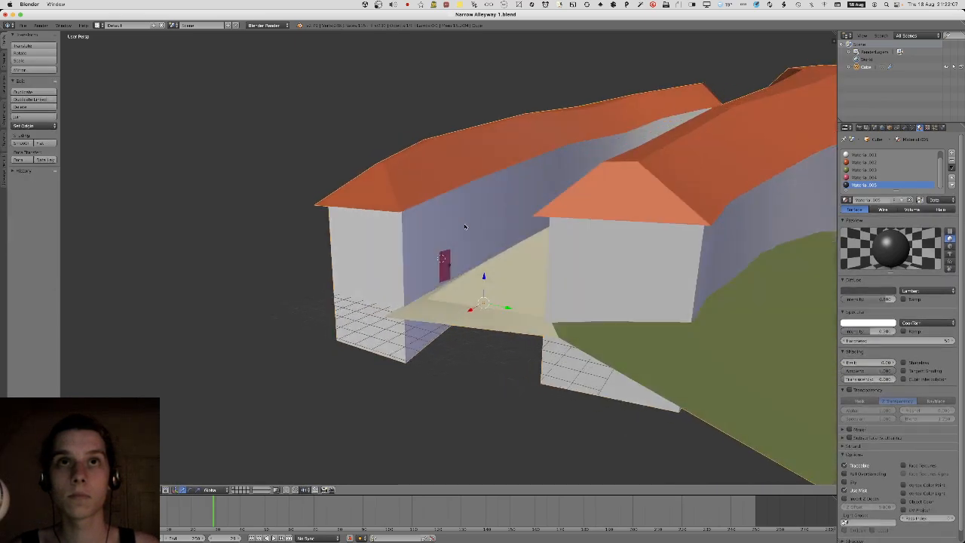
# Save the model over Narrow Alleyway 1.blend and view the reimported door in Unity from the fountain square.
pyautogui.click(24, 25)
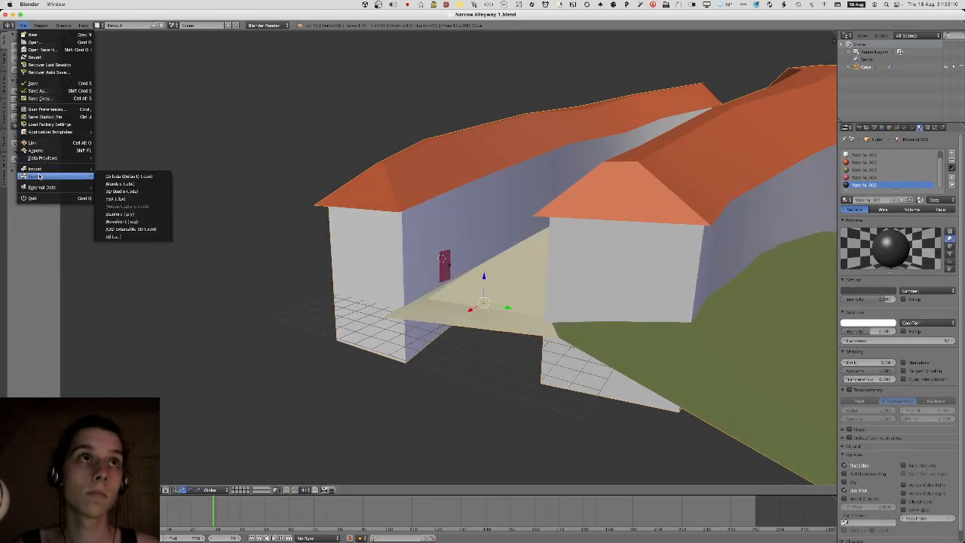
pyautogui.click(130, 192)
pyautogui.press('Escape')
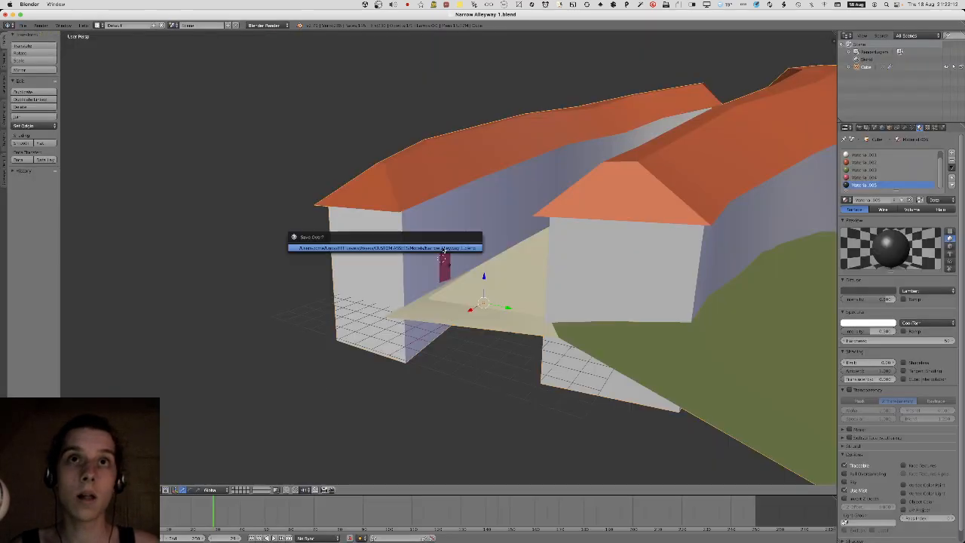
pyautogui.press('super+Tab')
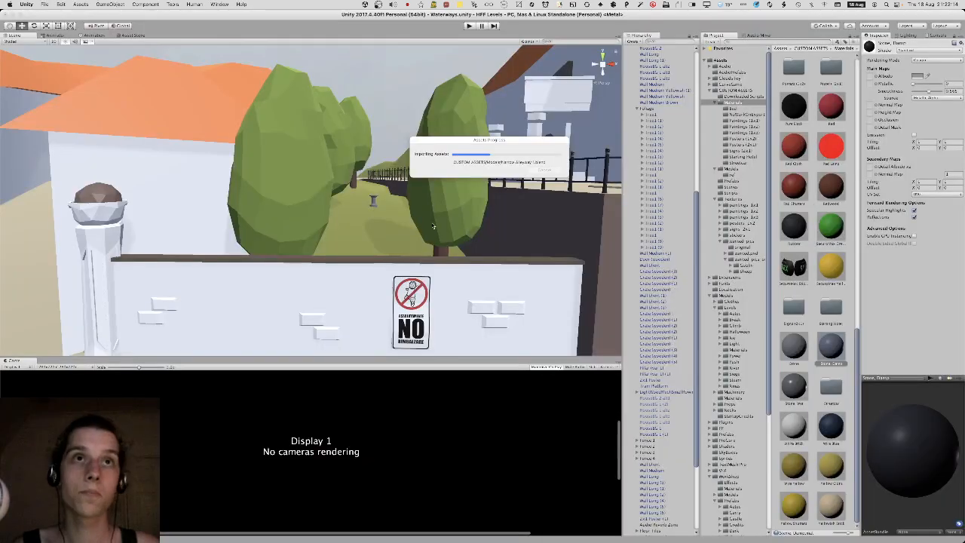
pyautogui.moveTo(324, 195); pyautogui.dragTo(62, 181, button='right')
pyautogui.press('s')
pyautogui.press('q')
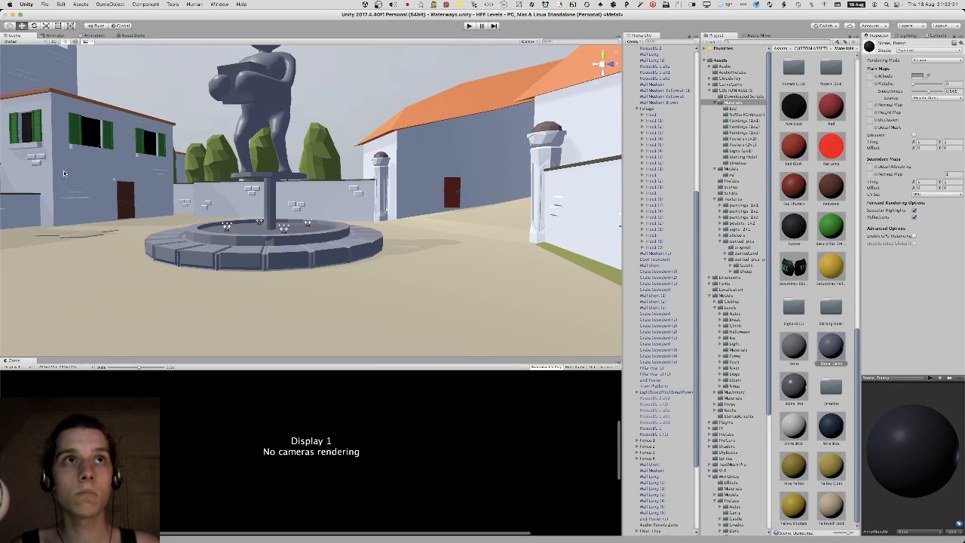
# Playtest the level again, taking the character from the bedroom to the alleyway door to compare their sizes.
pyautogui.press('super+p')
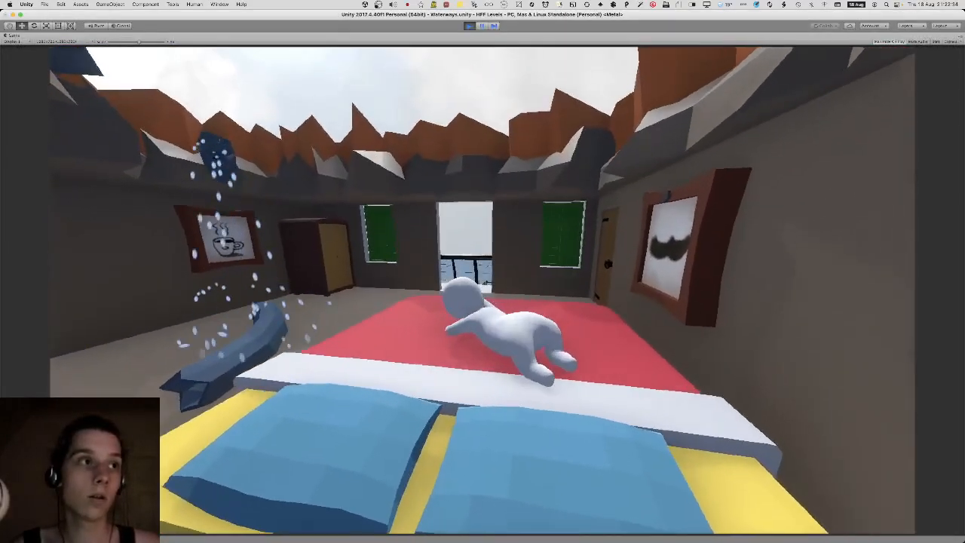
pyautogui.press('w')
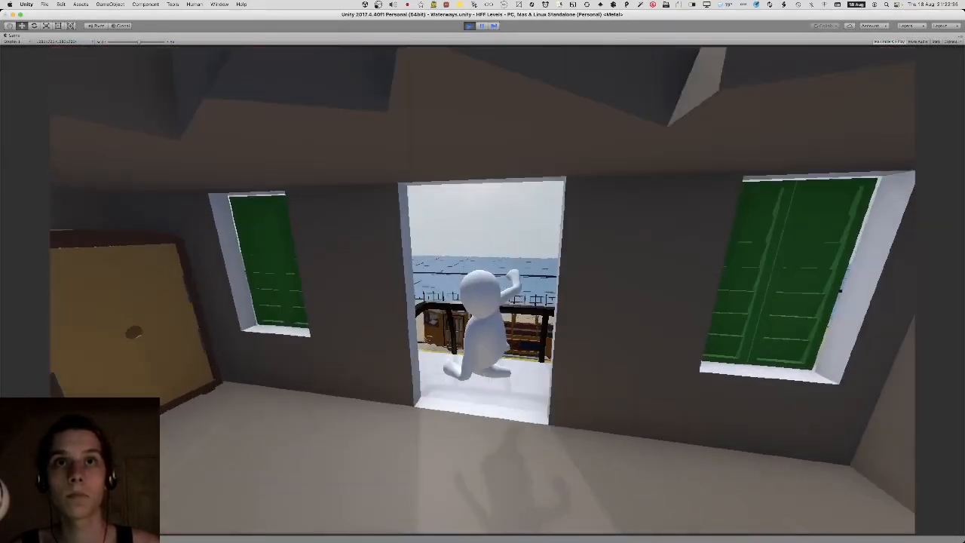
pyautogui.press('w')
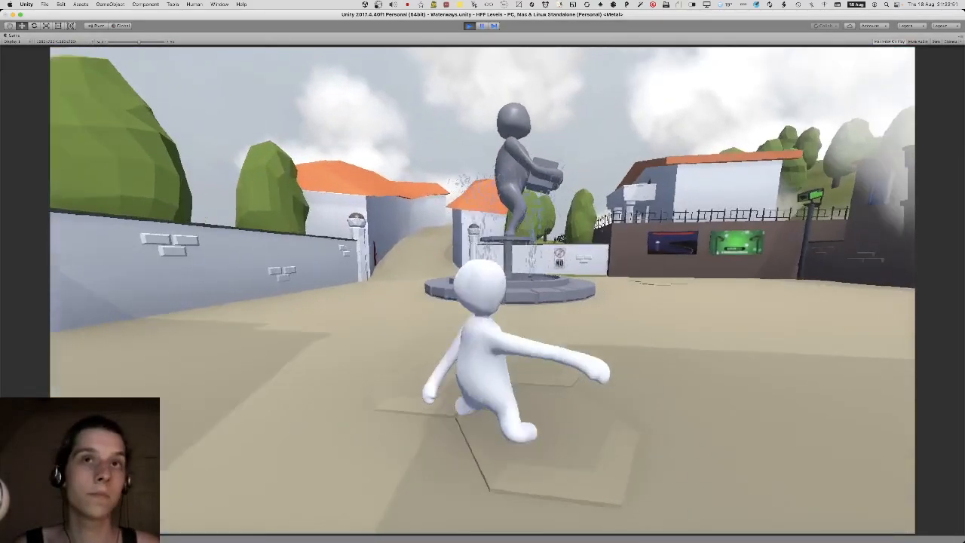
pyautogui.press('w')
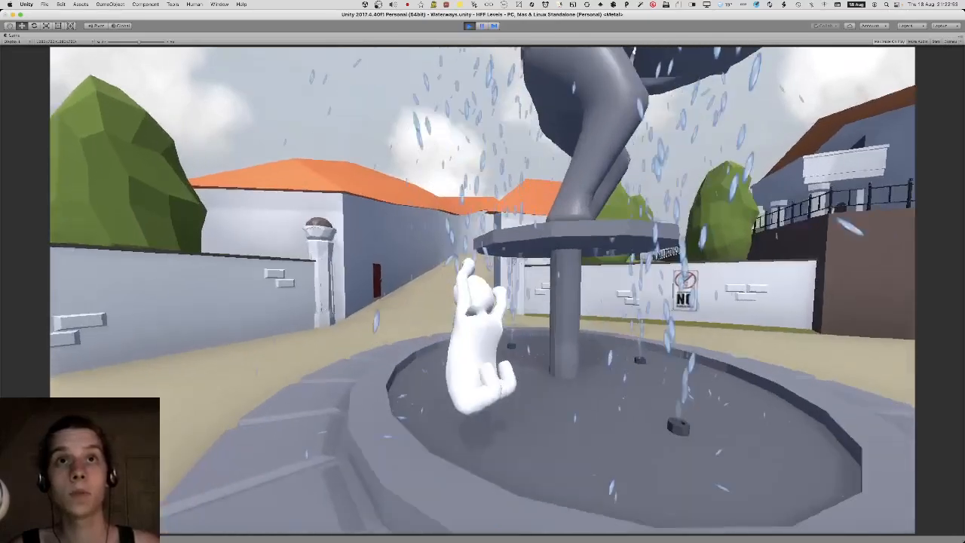
pyautogui.press('space')
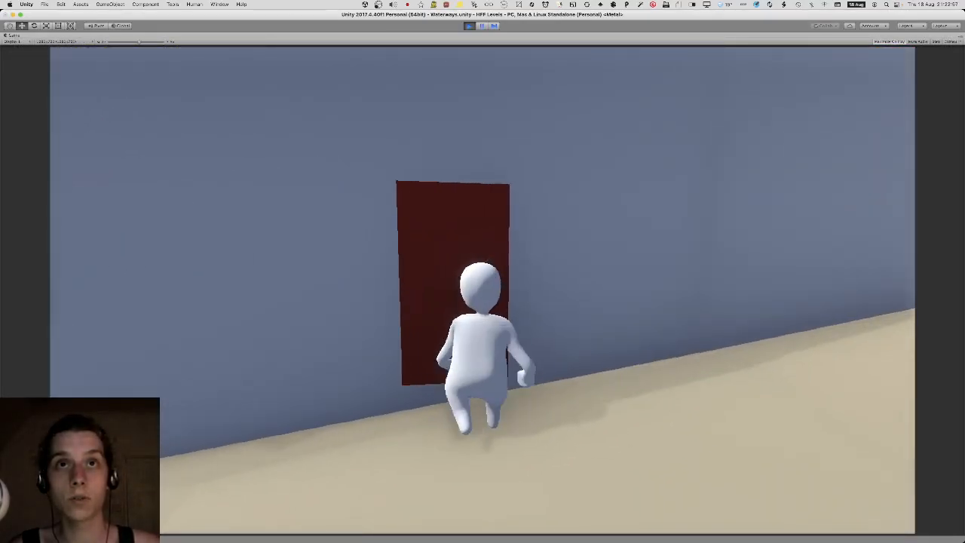
pyautogui.press('space')
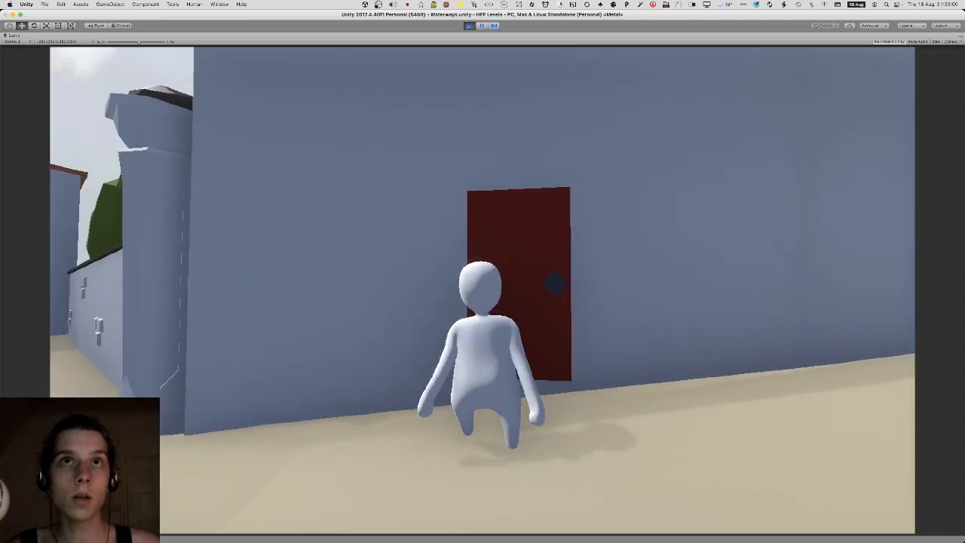
pyautogui.press('w')
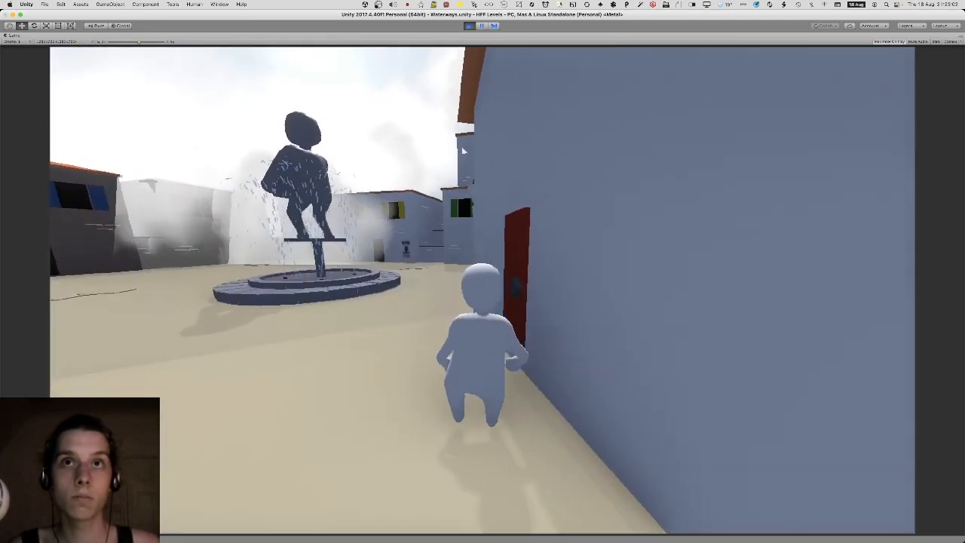
# Run the character back through the fountain basin and return to the alley entrance to view the door from a distance.
pyautogui.press('space')
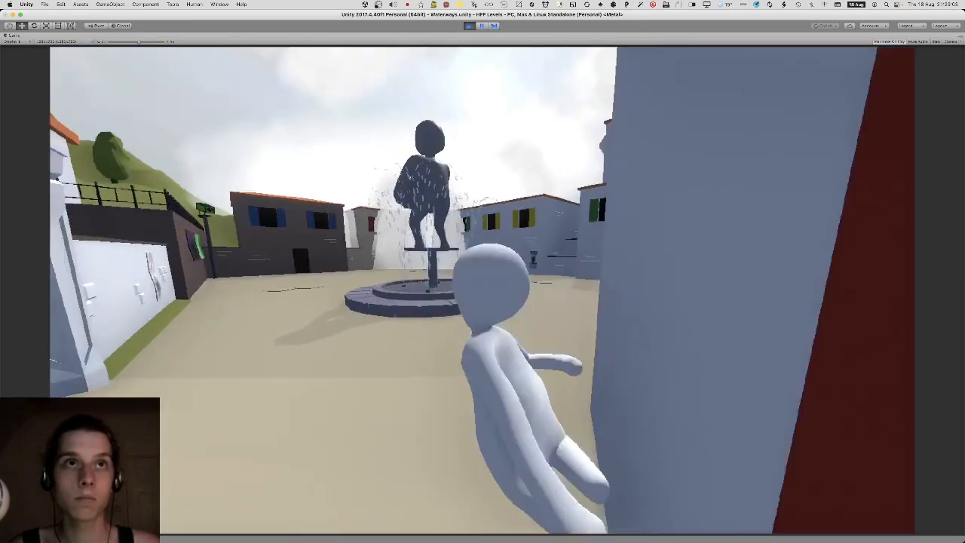
pyautogui.press('w')
pyautogui.press('space')
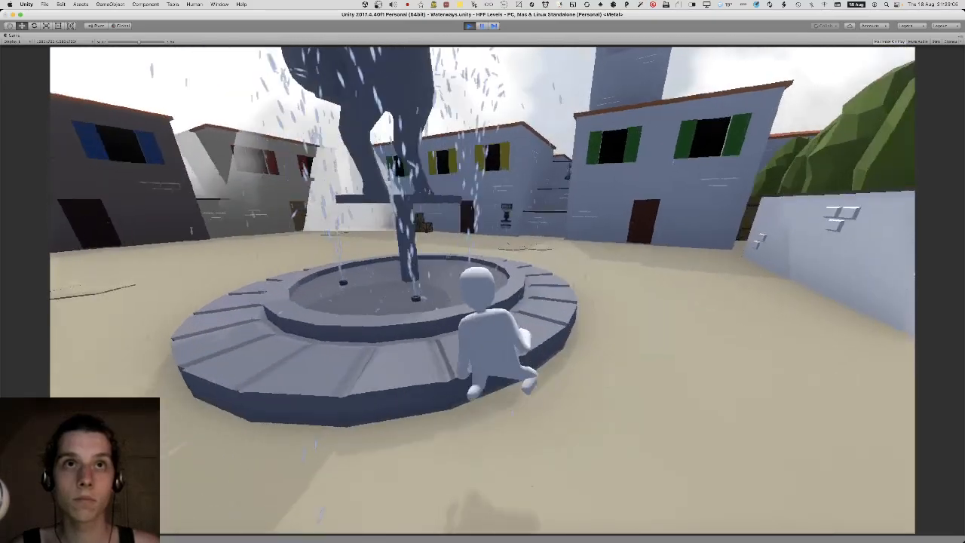
pyautogui.press('w')
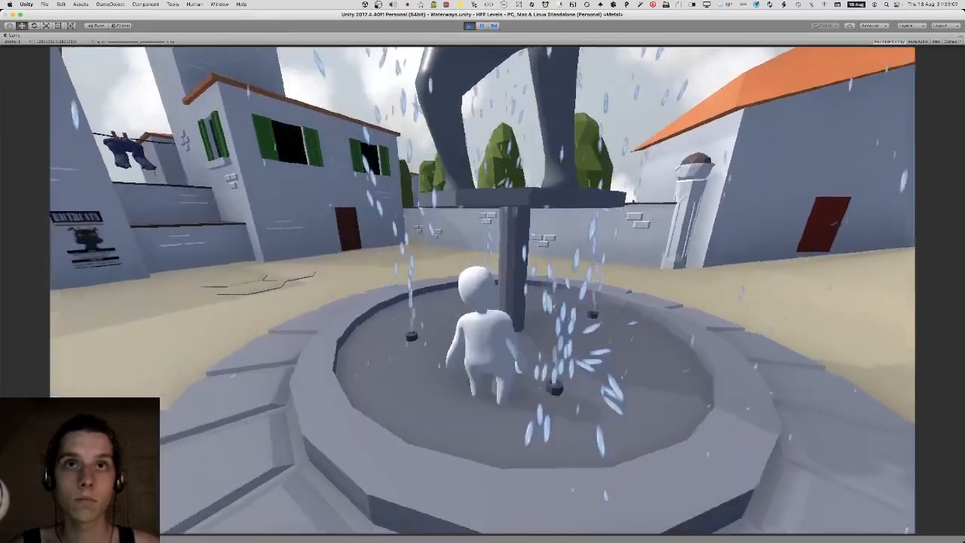
pyautogui.press('w')
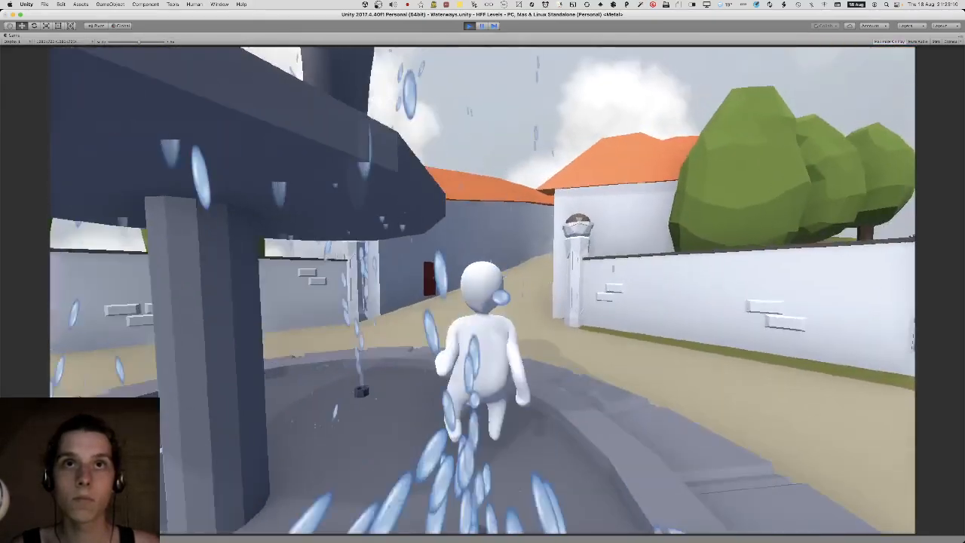
pyautogui.press('space')
pyautogui.press('w')
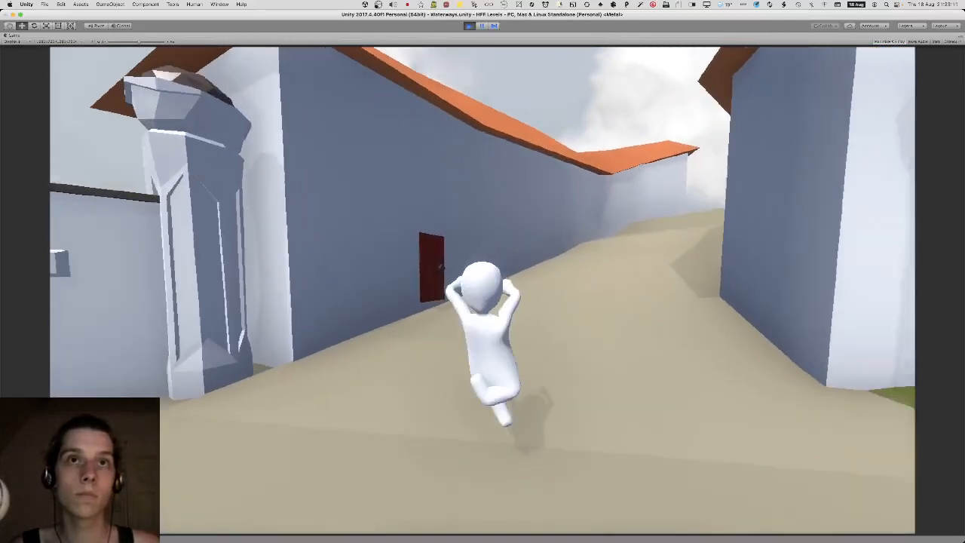
pyautogui.press('w')
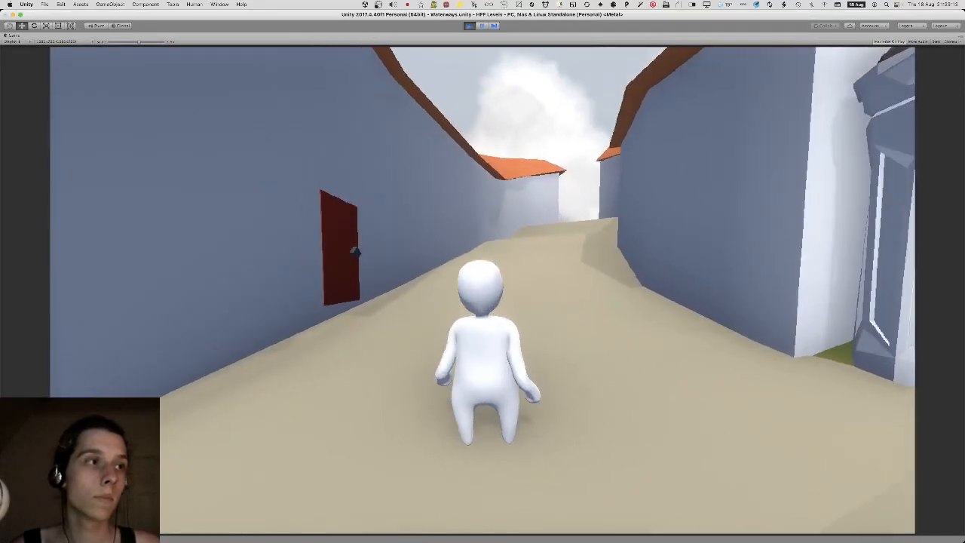
# Stop the playtest, switch to Blender and place a copy of the red door with its knob beside the original.
pyautogui.press('super+p')
pyautogui.press('super+Tab')
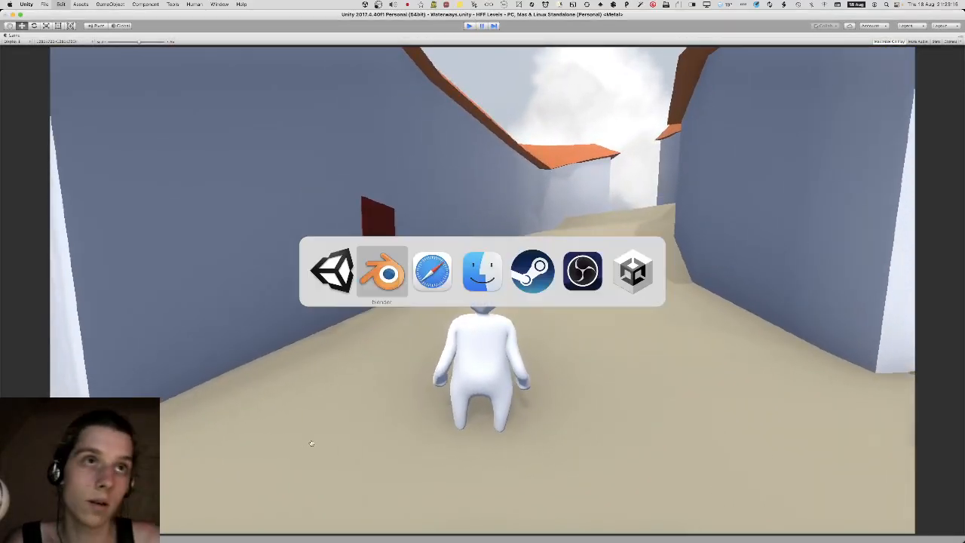
pyautogui.press('Tab')
pyautogui.scroll(5, 470, 297)
pyautogui.moveTo(470, 297); pyautogui.dragTo(352, 301, button='middle')
pyautogui.scroll(-6, 394, 228)
pyautogui.scroll(7, 434, 216)
pyautogui.press('r')
pyautogui.rightClick(452, 274)
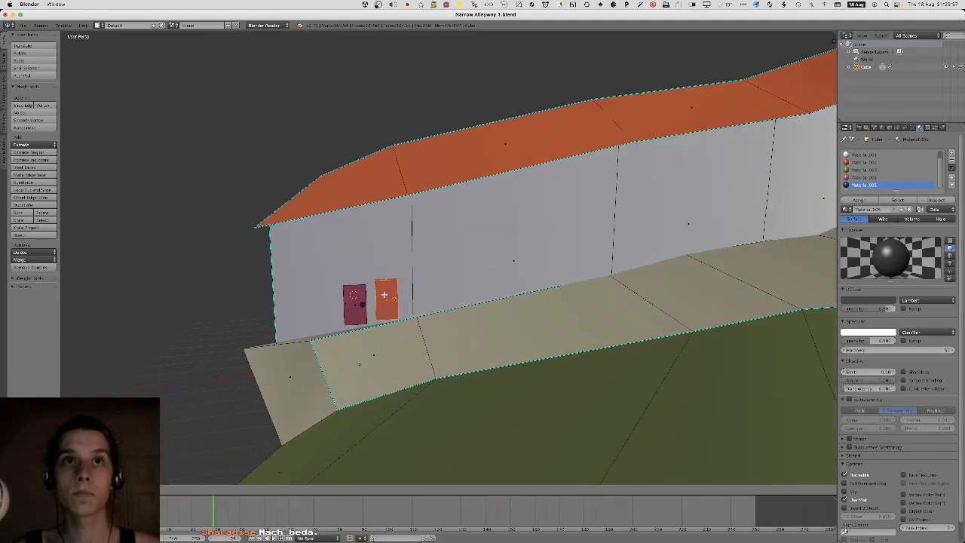
# Place a third door with its knob farther up the alley past the first wall seam and rotate it to the wall.
pyautogui.moveTo(384, 294)
pyautogui.mouseDown(button='middle')
pyautogui.moveTo(433, 291)
pyautogui.moveTo(445, 307)
pyautogui.moveTo(377, 294)
pyautogui.mouseUp(button='middle')
pyautogui.scroll(6, 444, 285)
pyautogui.scroll(-7, 443, 308)
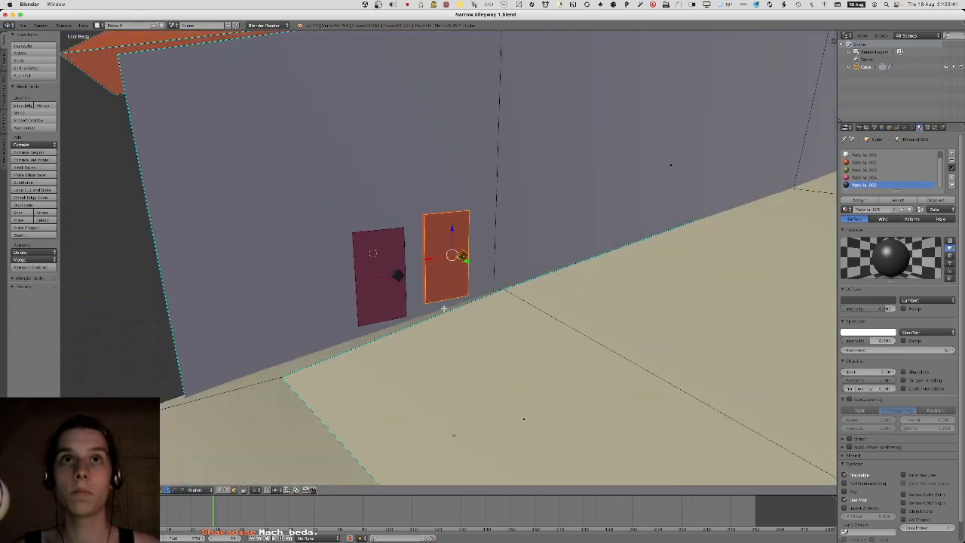
pyautogui.moveTo(444, 309); pyautogui.dragTo(446, 269, button='middle')
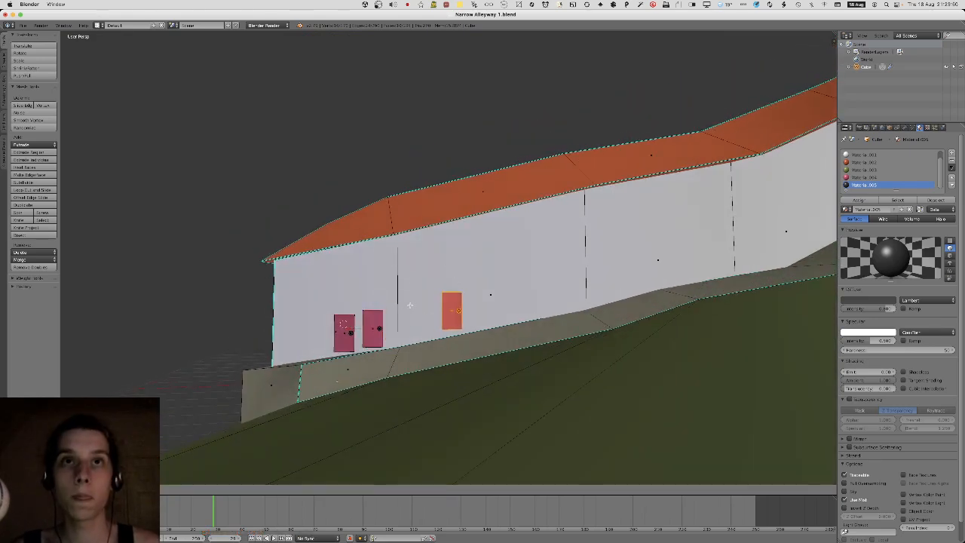
pyautogui.press('KP_Decimal')
pyautogui.moveTo(446, 303); pyautogui.dragTo(465, 289, button='middle')
pyautogui.scroll(-6, 429, 311)
pyautogui.press('r')
pyautogui.click(560, 281)
# Duplicate the third door with its knob just uphill of itself and align the copy with the wall.
pyautogui.hotkey('shift', 'd')
pyautogui.rightClick(474, 290)
pyautogui.press('g')
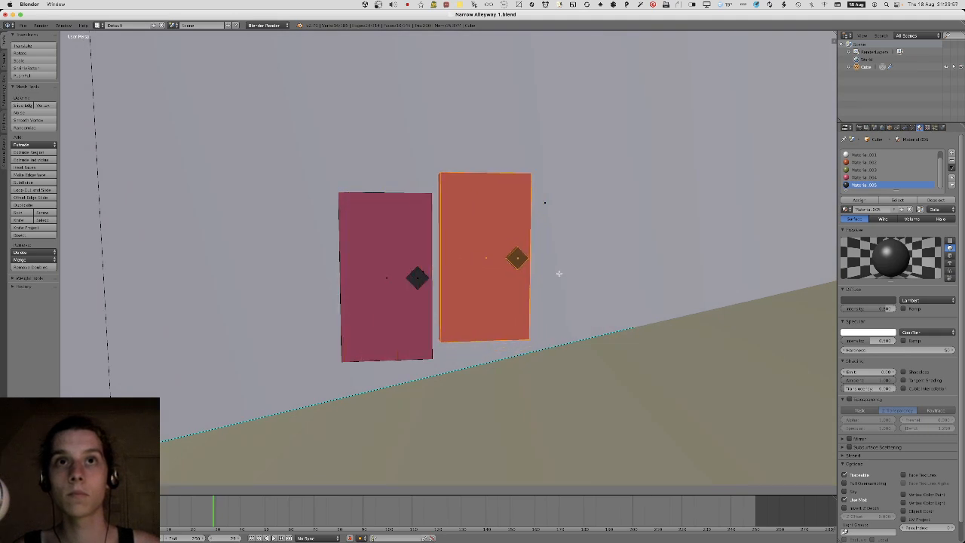
pyautogui.click(559, 274)
pyautogui.moveTo(559, 274); pyautogui.dragTo(524, 284, button='middle')
pyautogui.press('g')
pyautogui.moveTo(552, 283); pyautogui.dragTo(553, 294, button='middle')
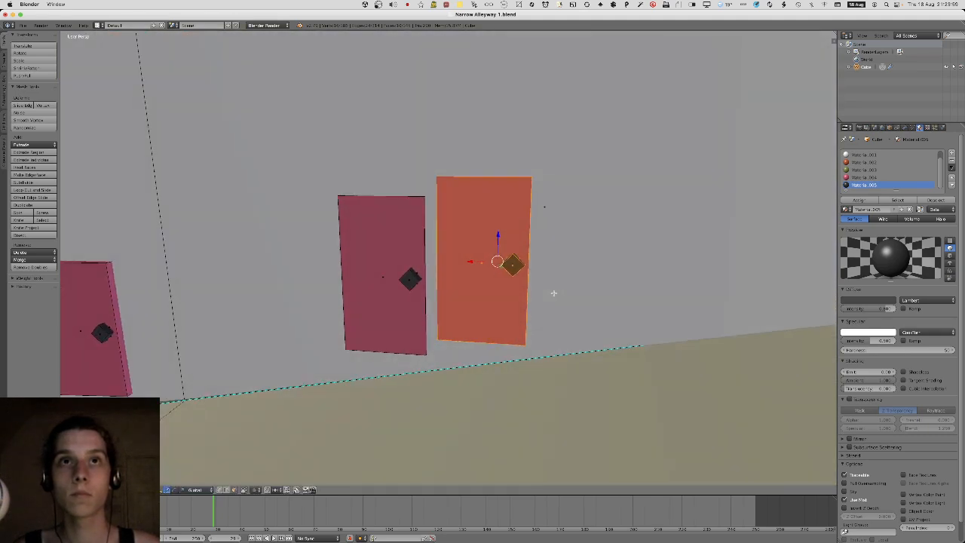
pyautogui.scroll(-4, 553, 293)
pyautogui.moveTo(382, 288); pyautogui.dragTo(389, 286, button='middle')
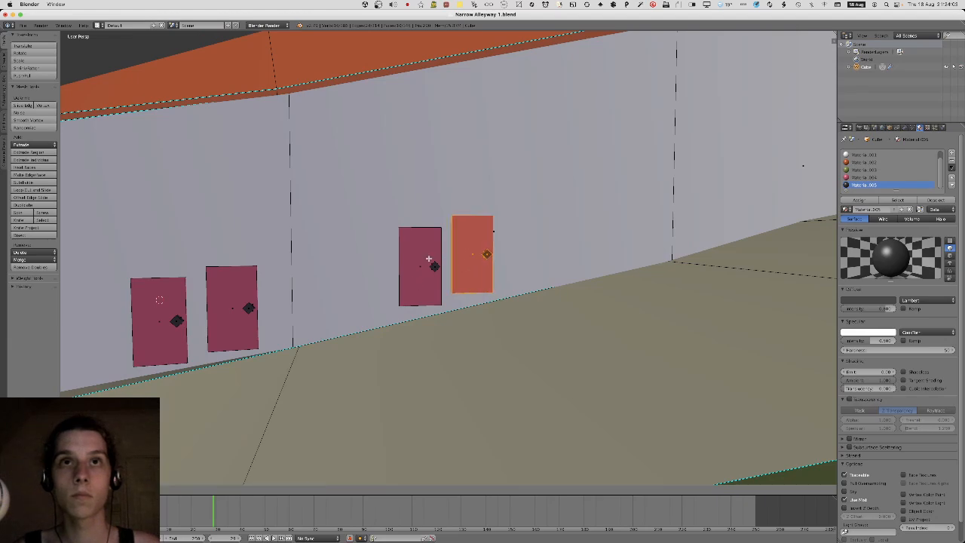
# Copy the fourth door with its knob farther up the alley as the first door of a third pair.
pyautogui.press('Tab')
pyautogui.scroll(-5, 420, 302)
pyautogui.moveTo(420, 341); pyautogui.dragTo(553, 261, button='middle')
pyautogui.press('Tab')
pyautogui.scroll(6, 445, 279)
pyautogui.scroll(-10, 453, 271)
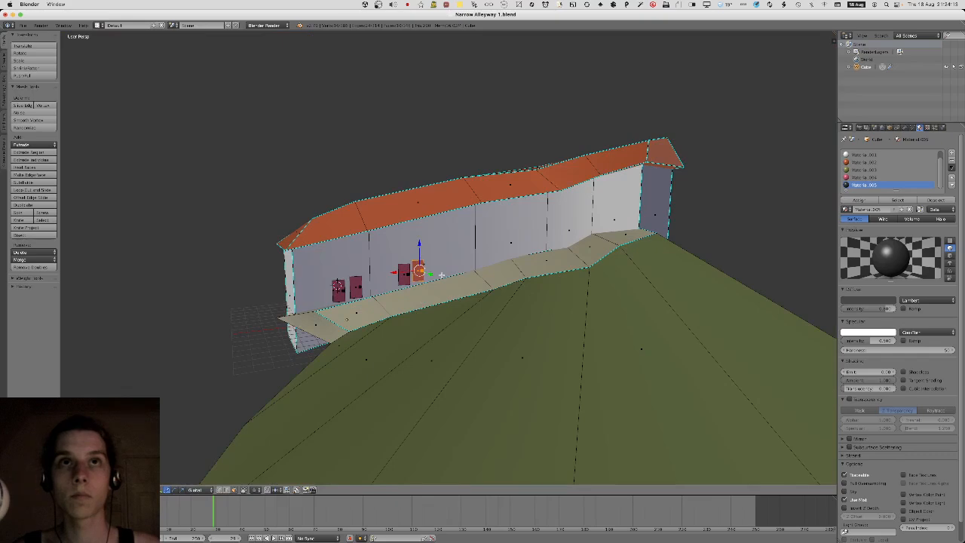
pyautogui.moveTo(442, 275); pyautogui.dragTo(427, 279, button='middle')
pyautogui.scroll(5, 435, 276)
pyautogui.hotkey('shift', 'd')
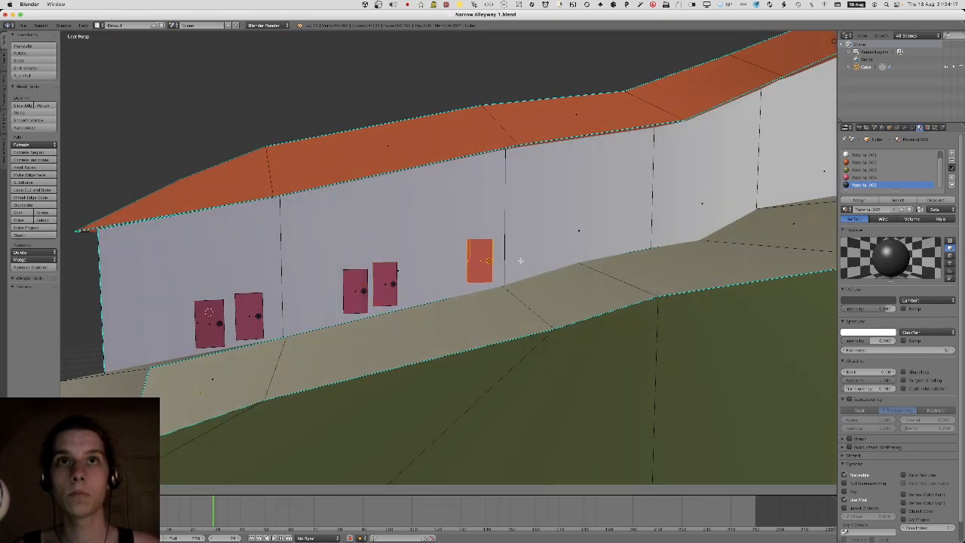
pyautogui.moveTo(517, 260); pyautogui.dragTo(557, 241, button='middle')
pyautogui.click(649, 222)
# Adjust the fifth door's placement so it sits against the wall near the second seam.
pyautogui.moveTo(649, 222); pyautogui.dragTo(407, 280, button='middle')
pyautogui.scroll(-3, 413, 278)
pyautogui.scroll(3, 415, 279)
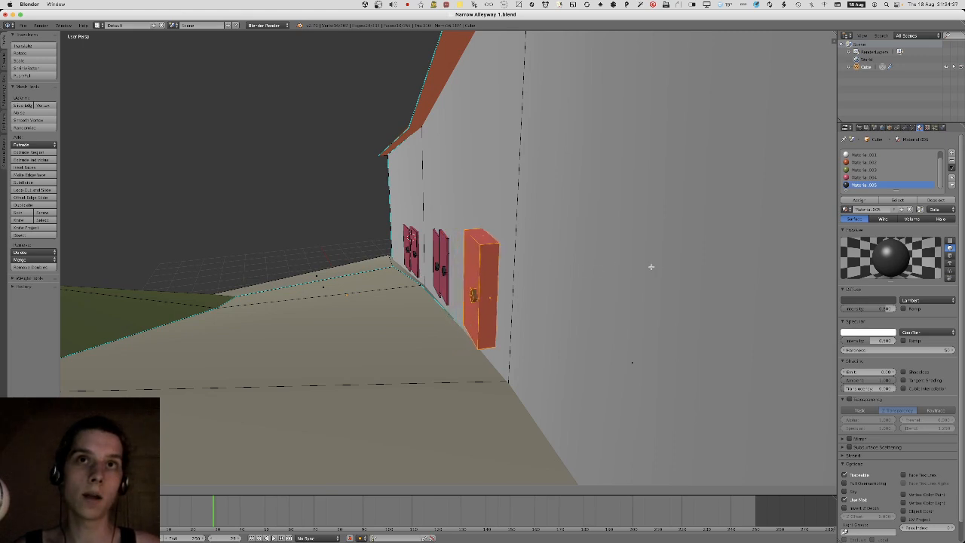
pyautogui.moveTo(774, 240); pyautogui.dragTo(561, 281, button='middle')
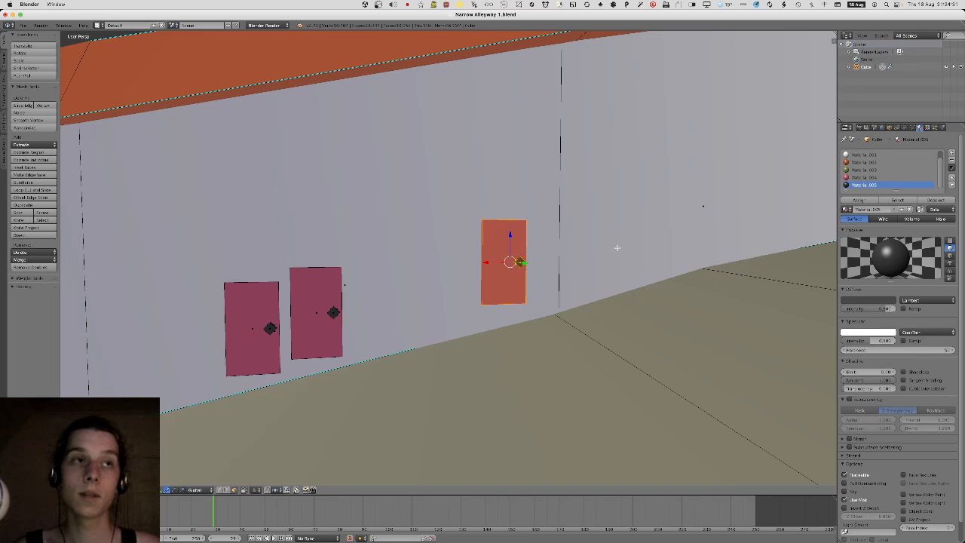
pyautogui.moveTo(616, 248); pyautogui.dragTo(449, 262, button='middle')
# Duplicate the fifth door with its knob to form a pair at the wall seam and move the copy against the wall.
pyautogui.hotkey('shift', 'd')
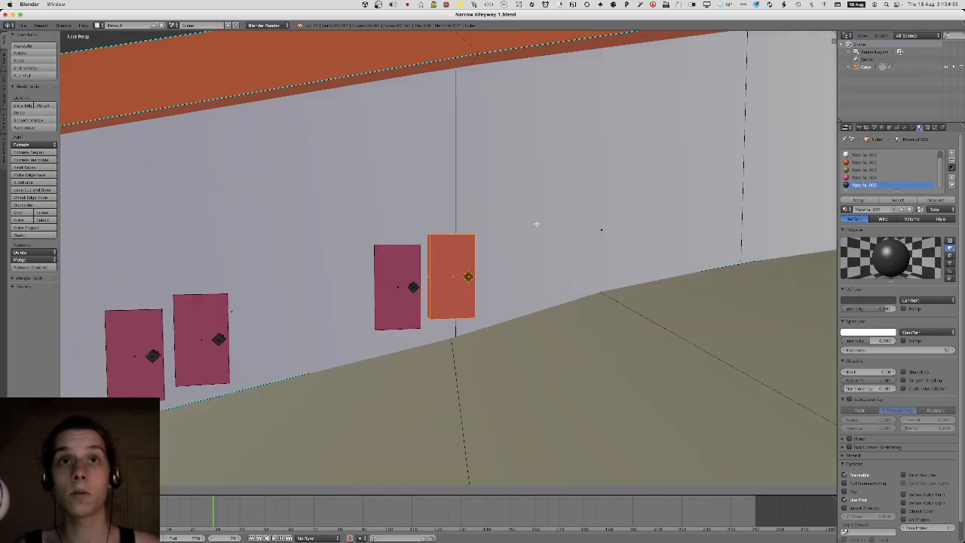
pyautogui.click(518, 237)
pyautogui.moveTo(518, 237); pyautogui.dragTo(563, 242, button='middle')
pyautogui.press('g')
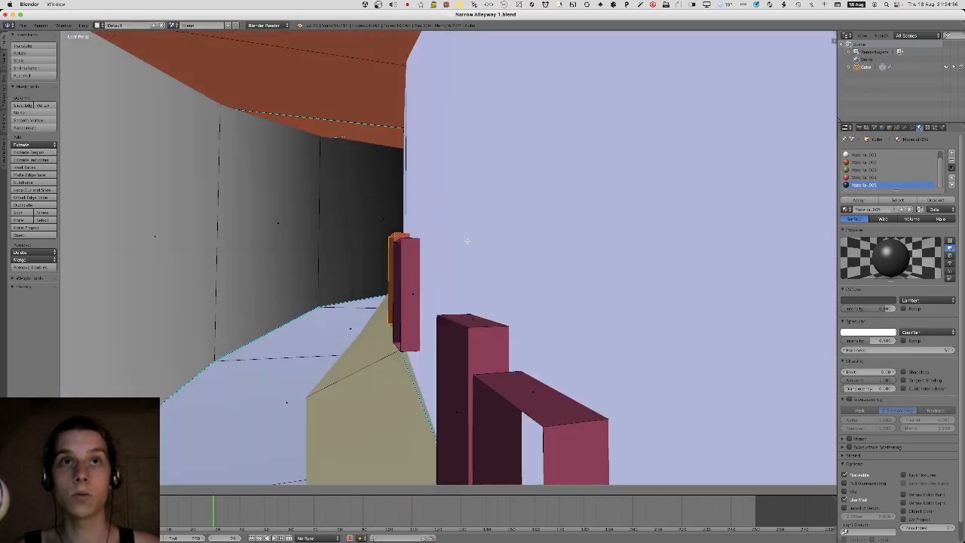
pyautogui.click(469, 240)
pyautogui.moveTo(469, 240); pyautogui.dragTo(444, 273, button='middle')
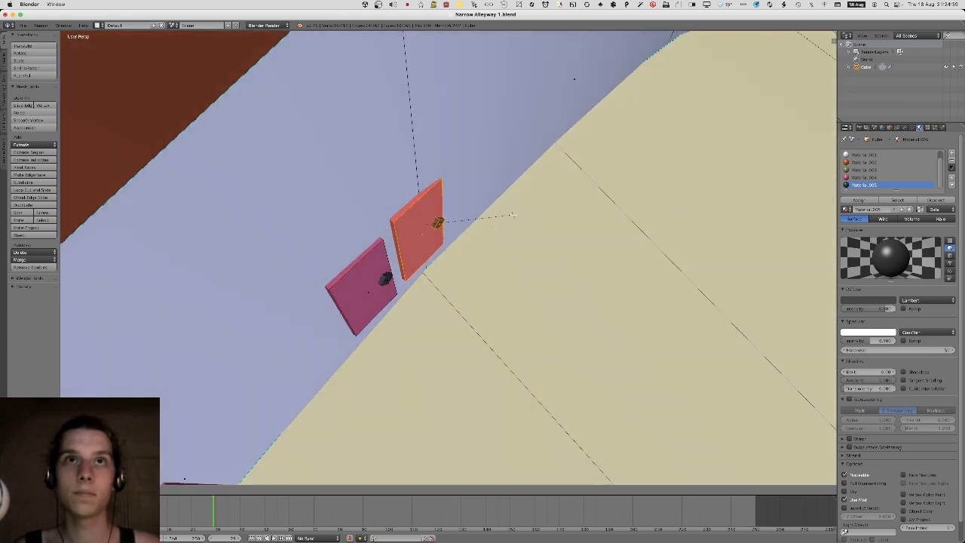
# Lower the downhill door of the third pair, together with its knob, closer to the sloping path.
pyautogui.keyDown('shift'); pyautogui.rightClick(383, 265); pyautogui.keyUp('shift')
pyautogui.moveTo(383, 266); pyautogui.dragTo(388, 241, button='middle')
pyautogui.press('a')
pyautogui.rightClick(394, 295)
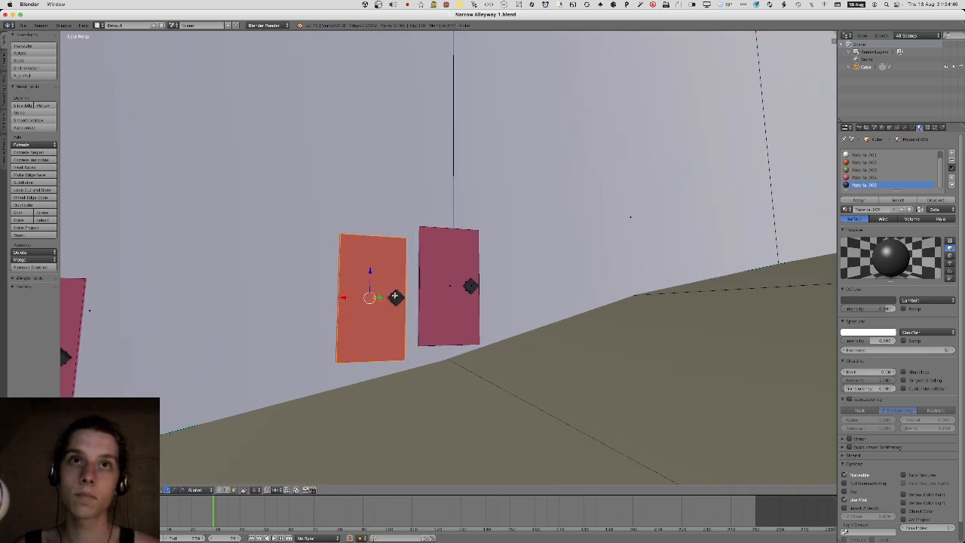
pyautogui.press('g')
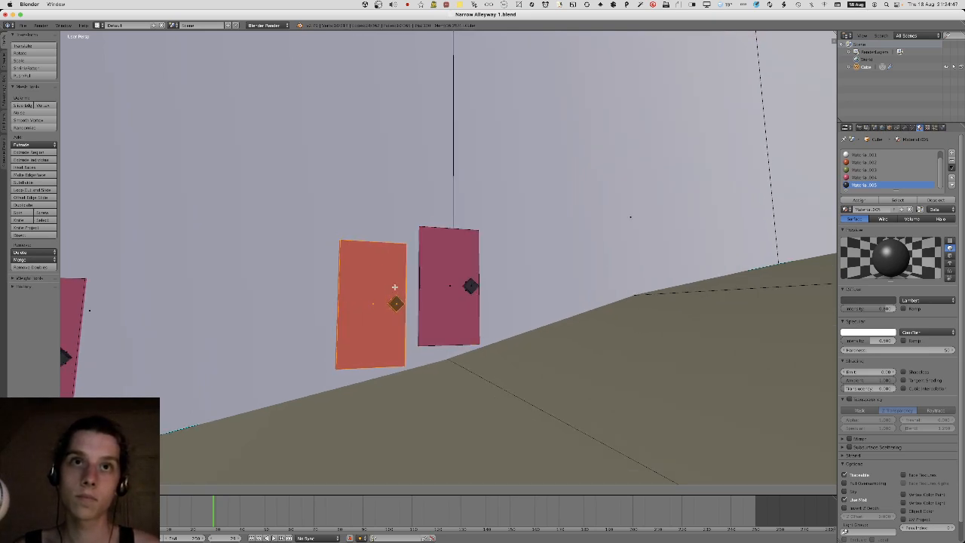
pyautogui.click(394, 287)
pyautogui.moveTo(396, 290); pyautogui.dragTo(387, 312, button='middle')
# Lower both doors of the middle pair with their knobs so their bases sit closer to the path.
pyautogui.press('a')
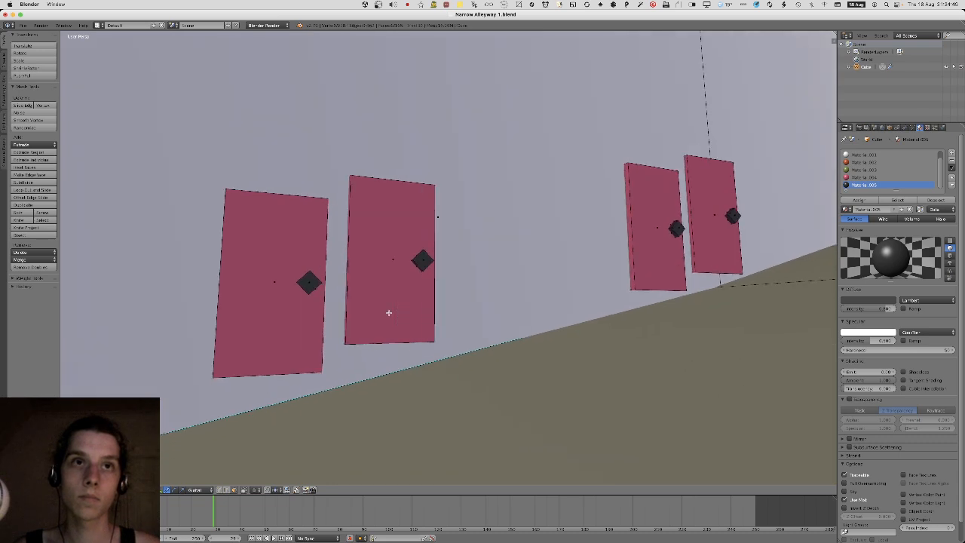
pyautogui.rightClick(412, 267)
pyautogui.press('g')
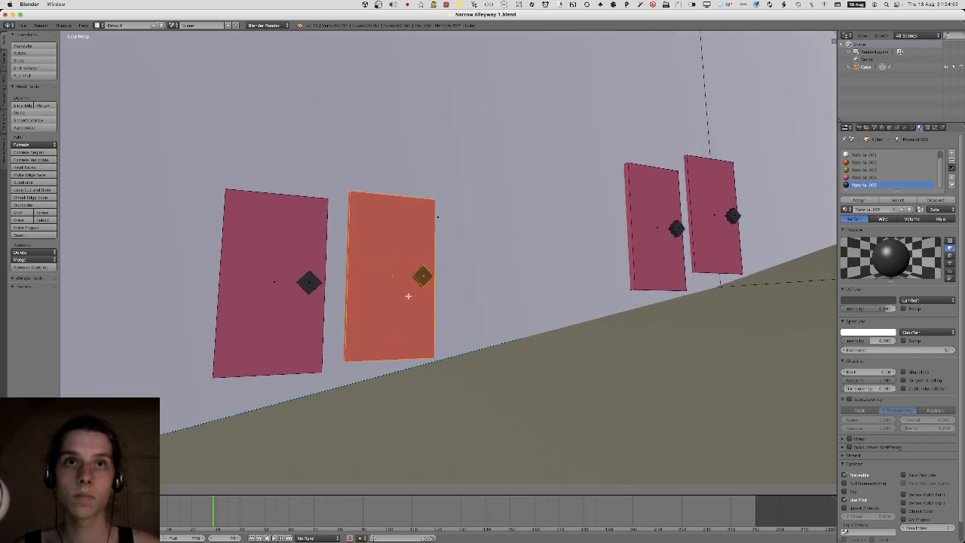
pyautogui.click(407, 296)
pyautogui.press('a')
pyautogui.press('a')
pyautogui.rightClick(295, 309)
pyautogui.press('g')
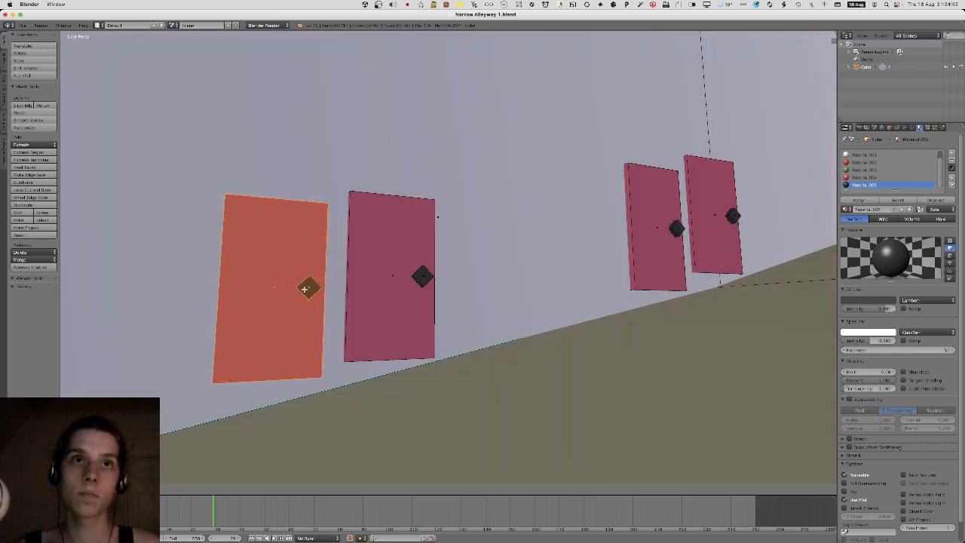
pyautogui.click(303, 296)
# Leave mesh editing and examine the row of three door pairs from the alley entrance.
pyautogui.press('Tab')
pyautogui.scroll(-6, 433, 314)
pyautogui.moveTo(433, 314); pyautogui.dragTo(401, 296, button='middle')
pyautogui.scroll(3, 419, 299)
pyautogui.scroll(2, 424, 261)
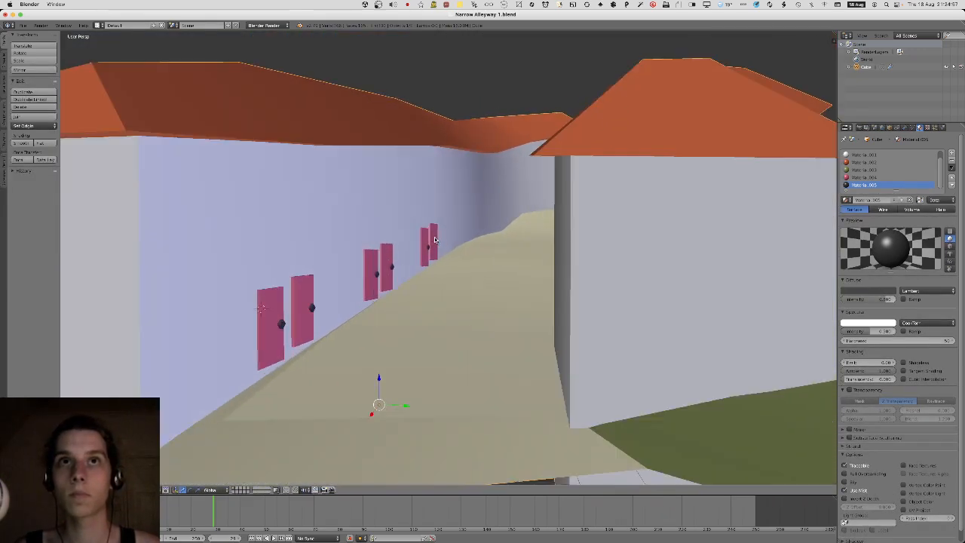
pyautogui.moveTo(426, 235); pyautogui.dragTo(544, 185, button='middle')
pyautogui.scroll(3, 422, 269)
# Duplicate the uppermost pair of doors with their knobs and place the copies farther up the alley wall.
pyautogui.press('Tab')
pyautogui.scroll(-3, 422, 268)
pyautogui.press('a')
pyautogui.rightClick(420, 266)
pyautogui.press('KP_Decimal')
pyautogui.scroll(-5, 452, 203)
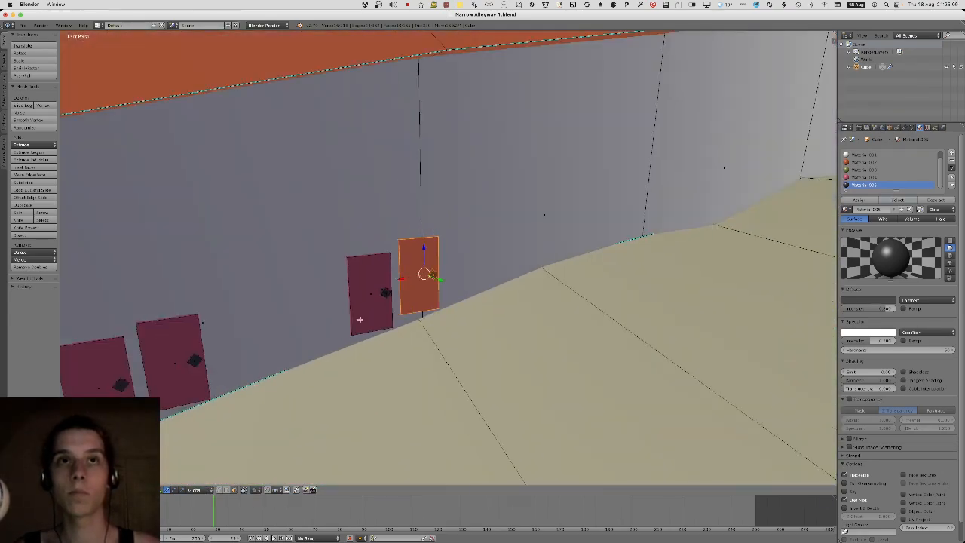
pyautogui.keyDown('shift'); pyautogui.rightClick(362, 309); pyautogui.keyUp('shift')
pyautogui.moveTo(383, 291); pyautogui.dragTo(339, 290, button='middle')
pyautogui.hotkey('shift', 'd')
pyautogui.click(497, 237)
# Move and rotate the fourth door pair to follow the curving wall just above the sloping path.
pyautogui.moveTo(498, 237); pyautogui.dragTo(504, 260, button='middle')
pyautogui.press('g')
pyautogui.click(523, 243)
pyautogui.press('r')
pyautogui.click(534, 226)
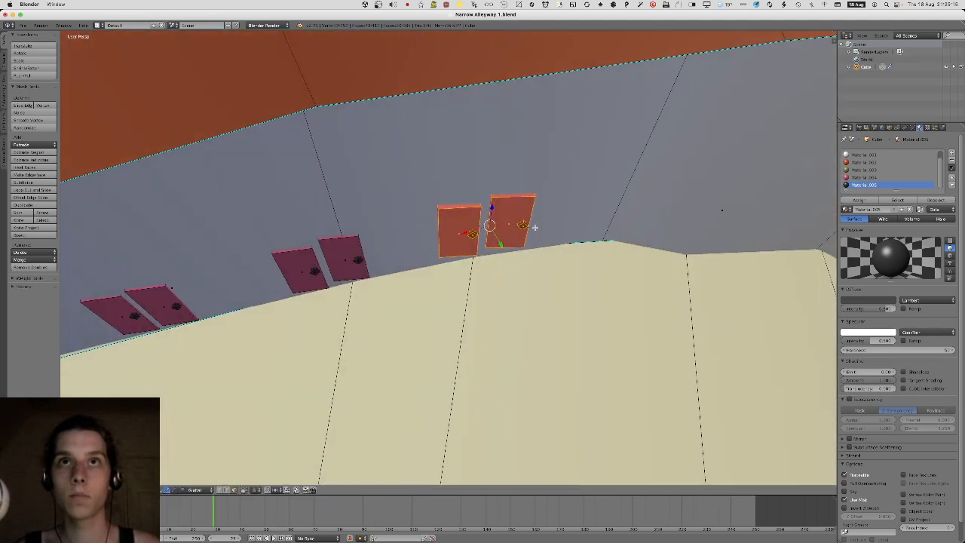
pyautogui.moveTo(534, 227); pyautogui.dragTo(379, 272, button='middle')
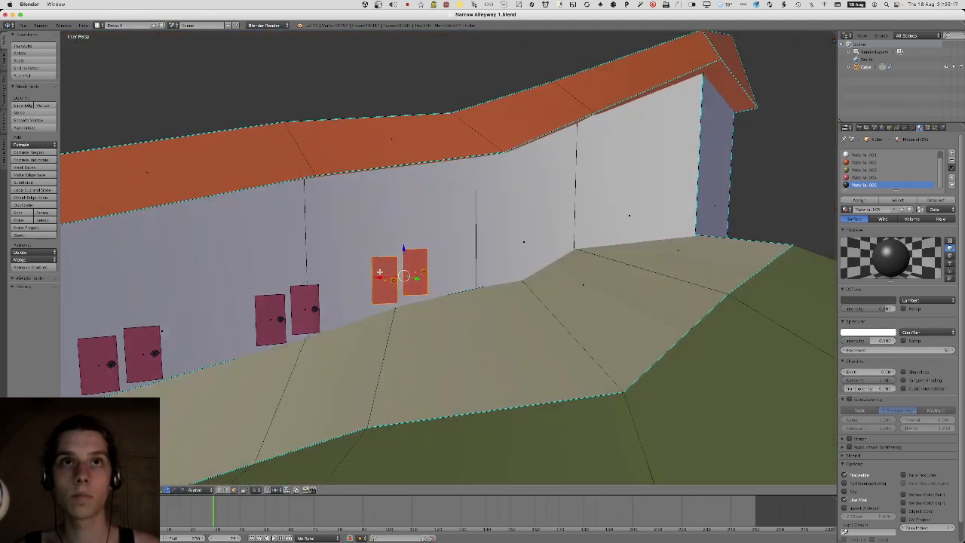
pyautogui.moveTo(557, 223); pyautogui.dragTo(530, 261, button='middle')
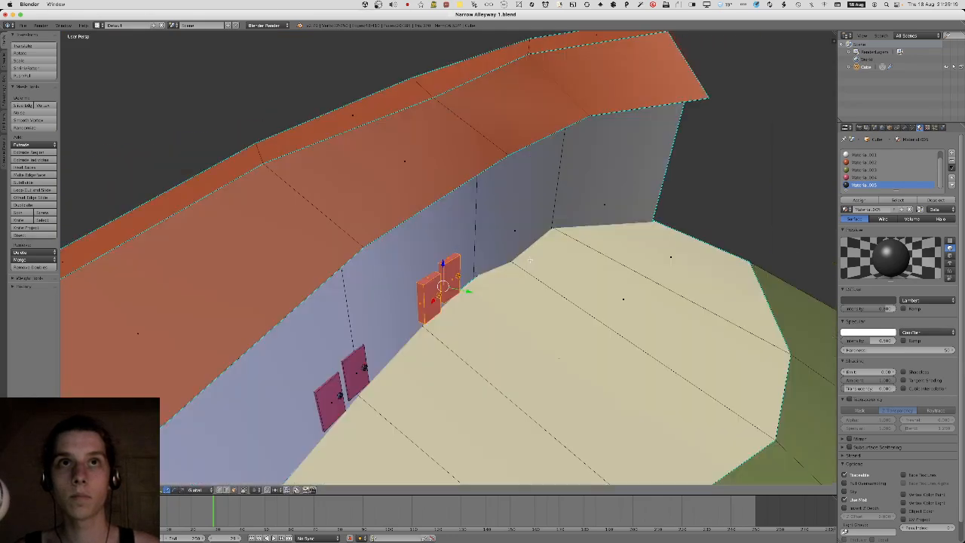
pyautogui.scroll(2, 487, 278)
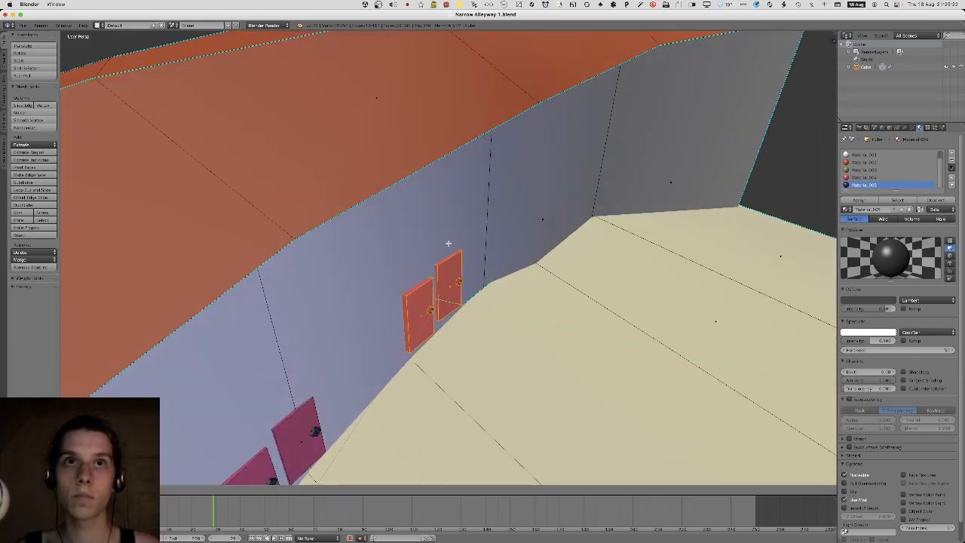
pyautogui.moveTo(499, 289)
pyautogui.mouseDown(button='middle')
pyautogui.moveTo(472, 263)
pyautogui.moveTo(495, 266)
pyautogui.moveTo(495, 285)
pyautogui.moveTo(526, 296)
pyautogui.moveTo(507, 287)
pyautogui.mouseUp(button='middle')
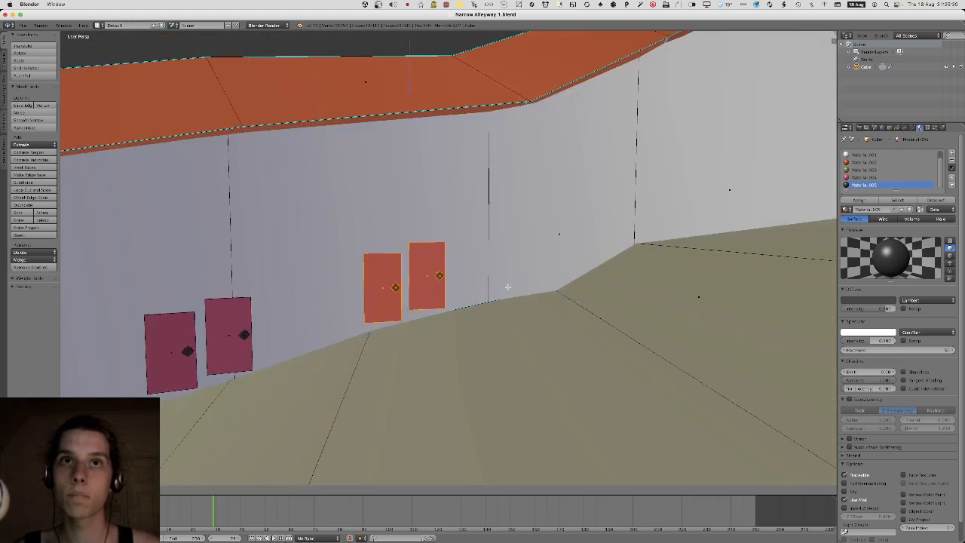
pyautogui.scroll(-10, 507, 287)
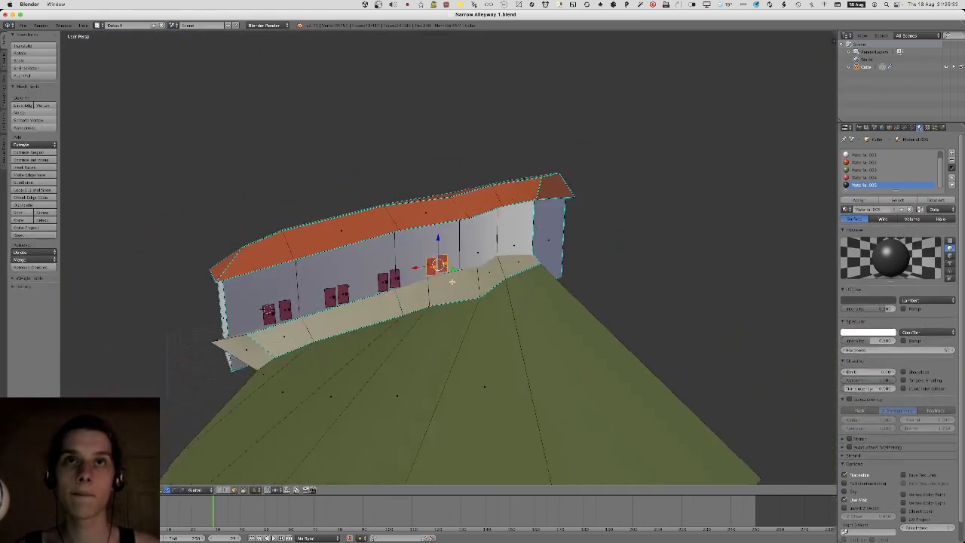
pyautogui.moveTo(452, 282); pyautogui.dragTo(520, 245, button='middle')
pyautogui.scroll(5, 499, 244)
pyautogui.scroll(3, 499, 244)
pyautogui.scroll(-2, 499, 244)
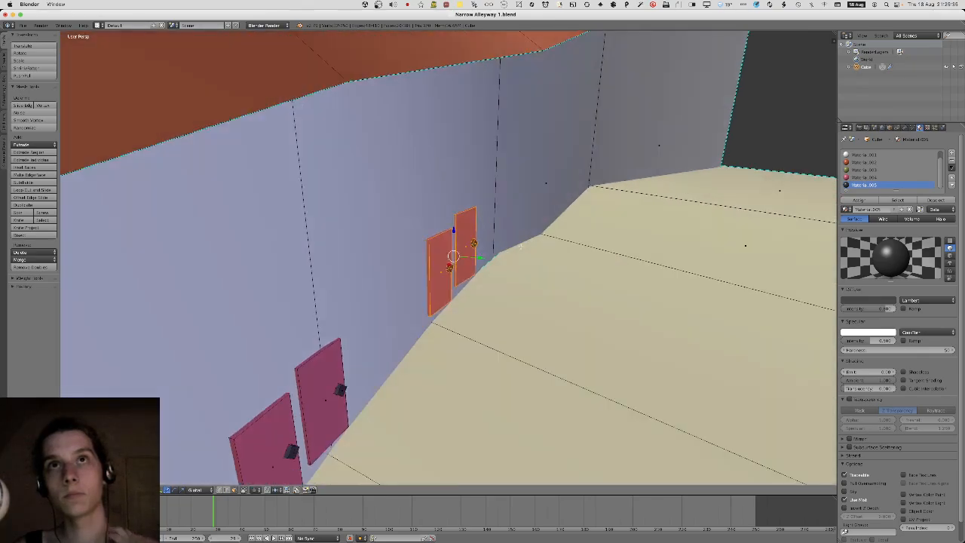
# Select both doors of the fourth pair with their knobs and place a duplicate farther around the alley's bend.
pyautogui.scroll(-4, 520, 246)
pyautogui.rightClick(571, 149)
pyautogui.press('KP_Decimal')
pyautogui.scroll(-6, 570, 149)
pyautogui.press('a')
pyautogui.moveTo(553, 180); pyautogui.dragTo(444, 202, button='middle')
pyautogui.rightClick(423, 207)
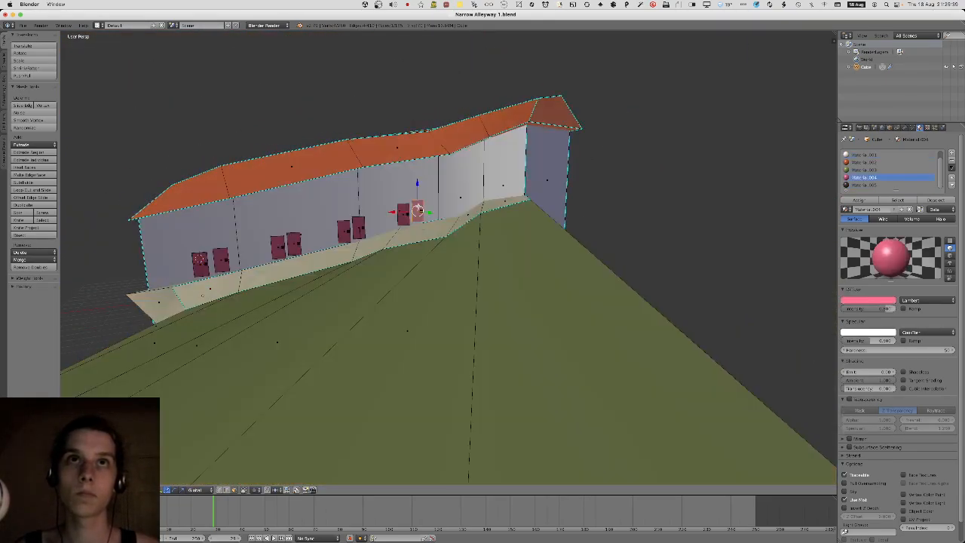
pyautogui.press('KP_Decimal')
pyautogui.press('l')
pyautogui.press('l')
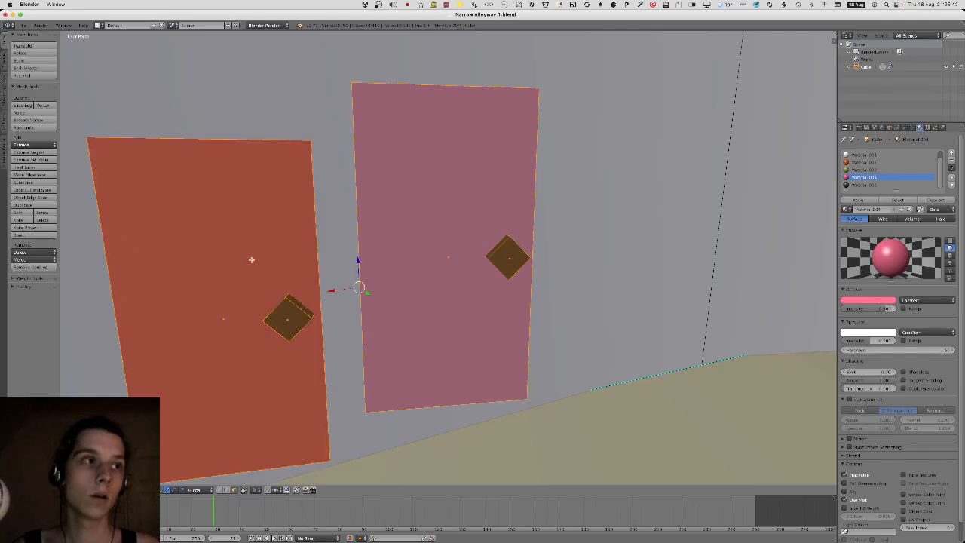
pyautogui.scroll(-11, 445, 262)
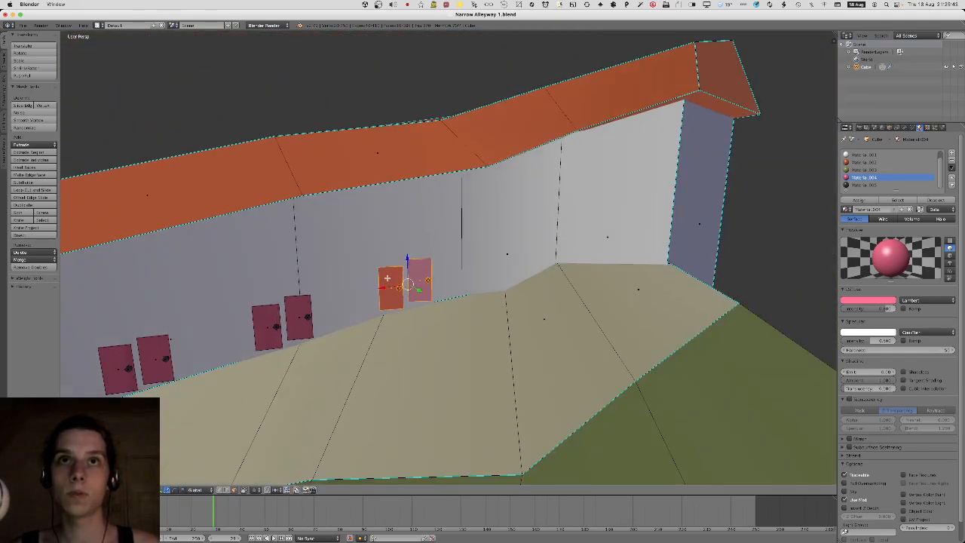
pyautogui.moveTo(387, 278); pyautogui.dragTo(522, 239, button='middle')
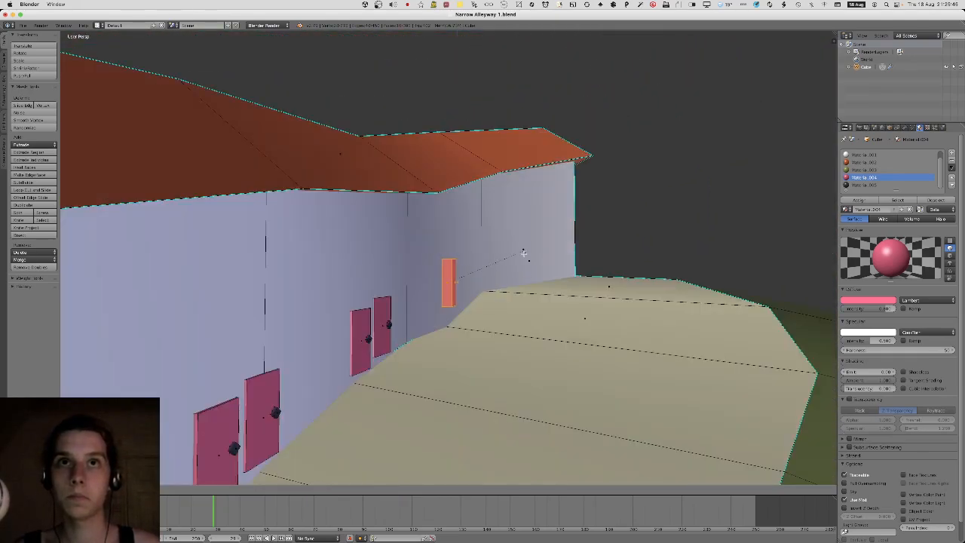
pyautogui.moveTo(525, 279); pyautogui.dragTo(520, 288, button='middle')
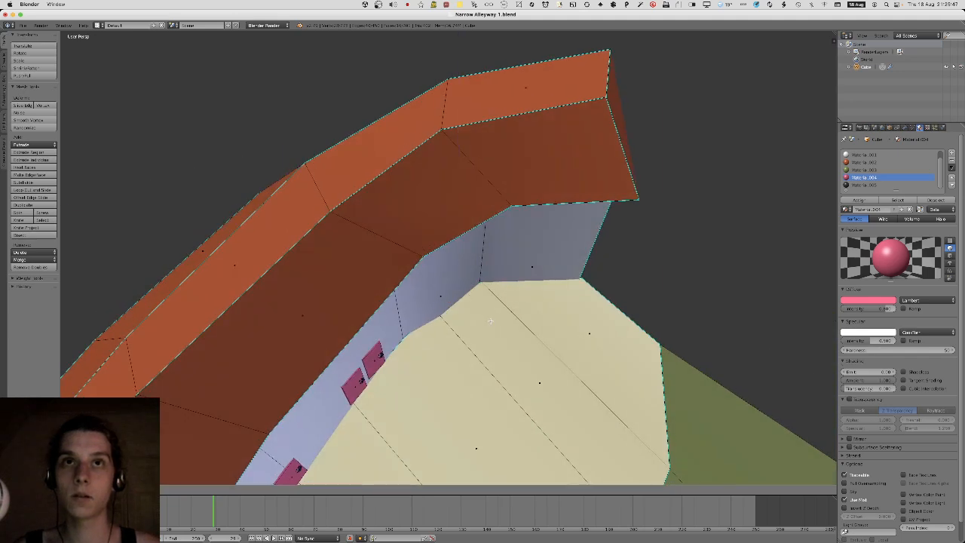
pyautogui.click(510, 321)
# Move the fifth door pair horizontally to the wall seam at the bend, keeping its height locked.
pyautogui.press('g')
pyautogui.hotkey('shift', 'z')
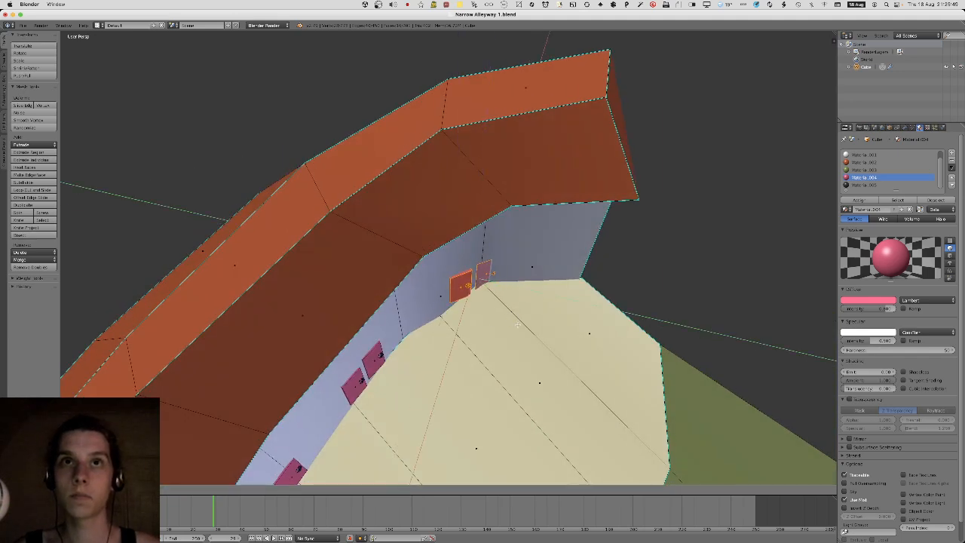
pyautogui.click(507, 319)
pyautogui.scroll(6, 431, 209)
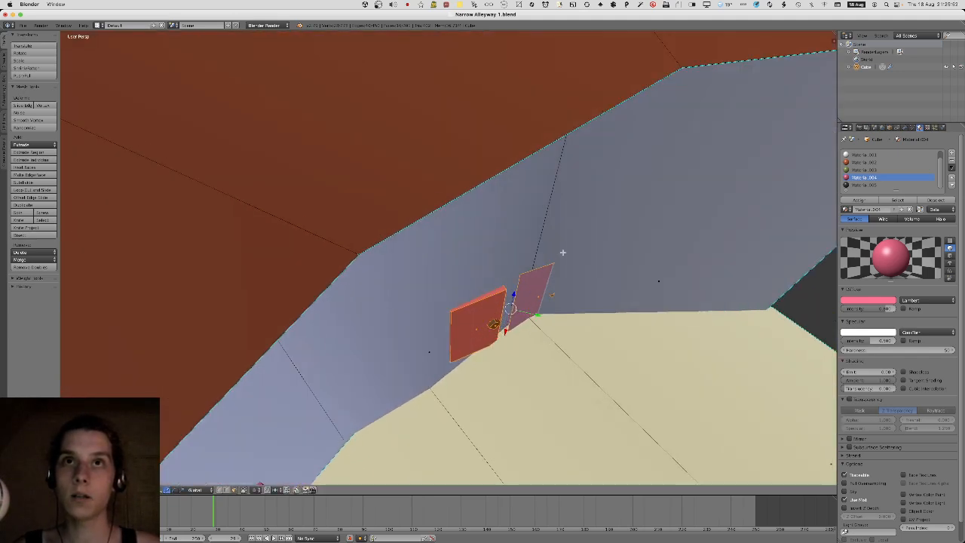
# Try moving the outer door of the fifth pair with its knob horizontally onto the wall past the bend's seam.
pyautogui.moveTo(562, 252); pyautogui.dragTo(412, 289, button='middle')
pyautogui.press('a')
pyautogui.press('l')
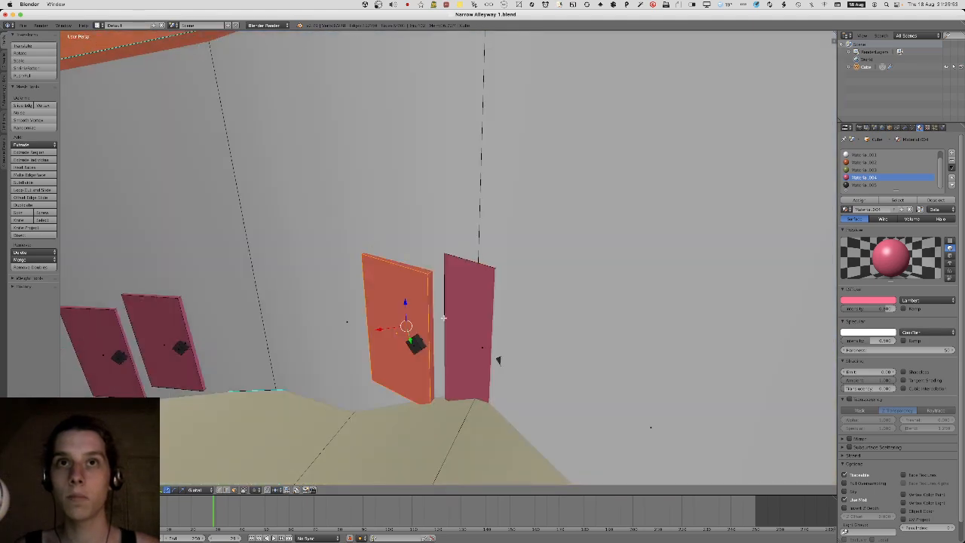
pyautogui.press('a')
pyautogui.press('l')
pyautogui.moveTo(448, 317); pyautogui.dragTo(543, 269, button='middle')
pyautogui.click(505, 298)
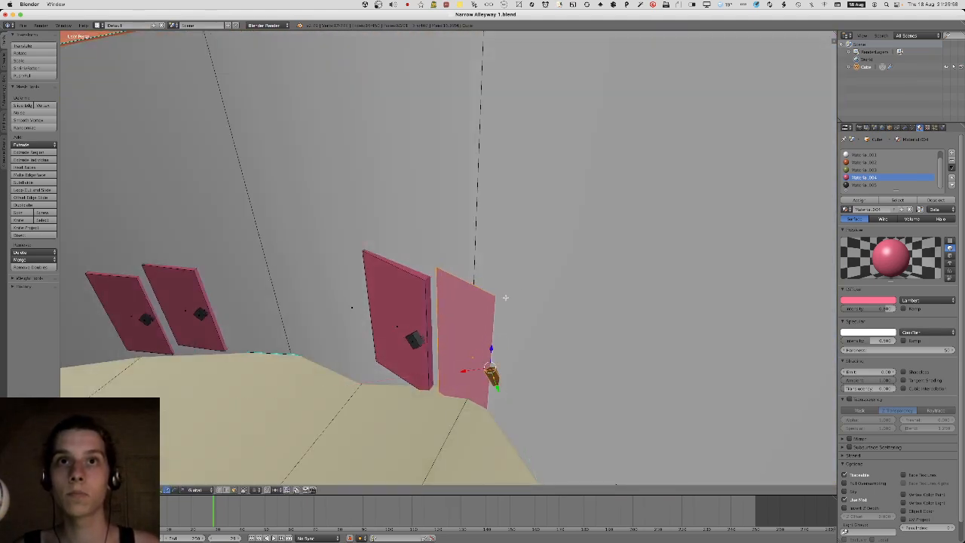
pyautogui.click(513, 312)
pyautogui.moveTo(512, 312); pyautogui.dragTo(519, 316, button='middle')
pyautogui.press('g')
pyautogui.hotkey('shift', 'z')
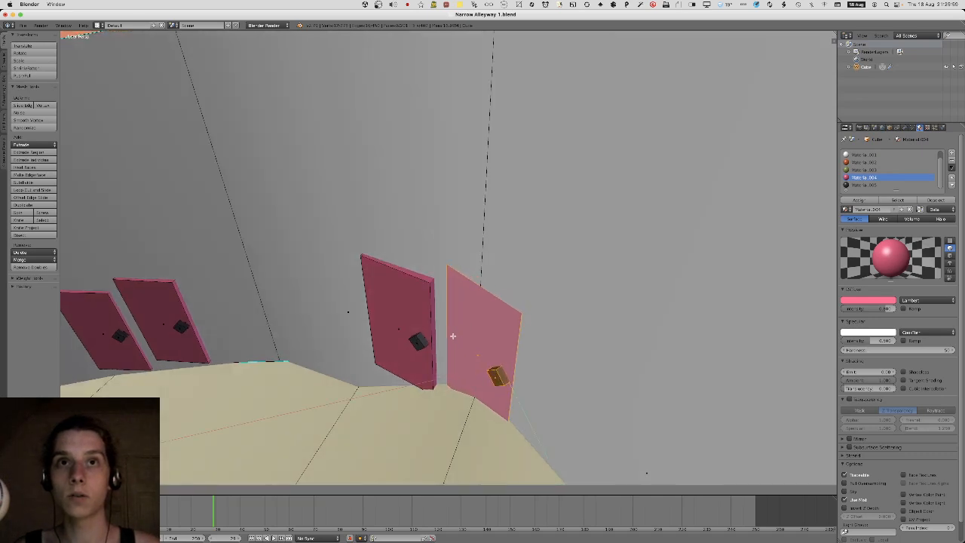
pyautogui.click(610, 173)
pyautogui.moveTo(609, 172); pyautogui.dragTo(651, 149, button='middle')
pyautogui.keyDown('shift'); pyautogui.moveTo(520, 254); pyautogui.dragTo(463, 306, button='middle'); pyautogui.keyUp('shift')
pyautogui.scroll(3, 535, 236)
# Undo the fifth door pair's placement until only the fourth pair with its knobs is selected.
pyautogui.hotkey('ctrl', 'z')
pyautogui.press('a')
pyautogui.hotkey('ctrl', 'z')
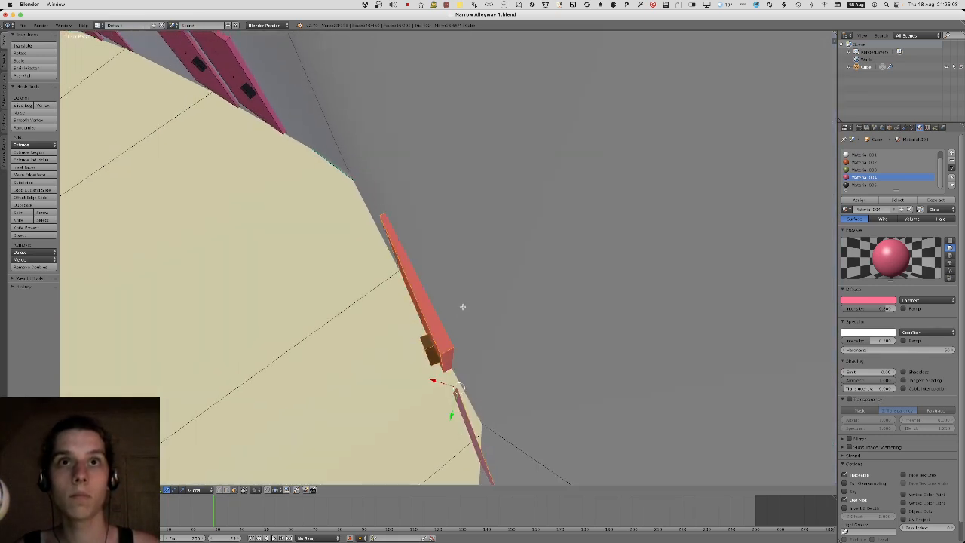
pyautogui.hotkey('ctrl', 'z')
pyautogui.hotkey('ctrl', 'z')
pyautogui.moveTo(0, 0); pyautogui.dragTo(0, 0)
pyautogui.hotkey('ctrl', 'z')
pyautogui.moveTo(462, 303); pyautogui.dragTo(414, 257, button='middle')
pyautogui.hotkey('ctrl', 'z')
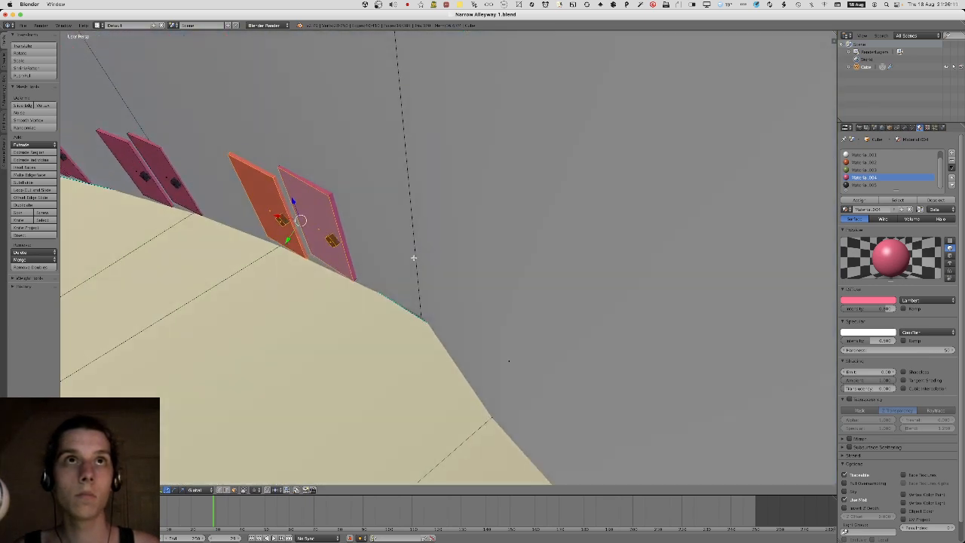
# Duplicate the fourth door pair with its knobs, place the copy near the next wall seam past the bend and rotate it.
pyautogui.press('g')
pyautogui.rightClick(378, 282)
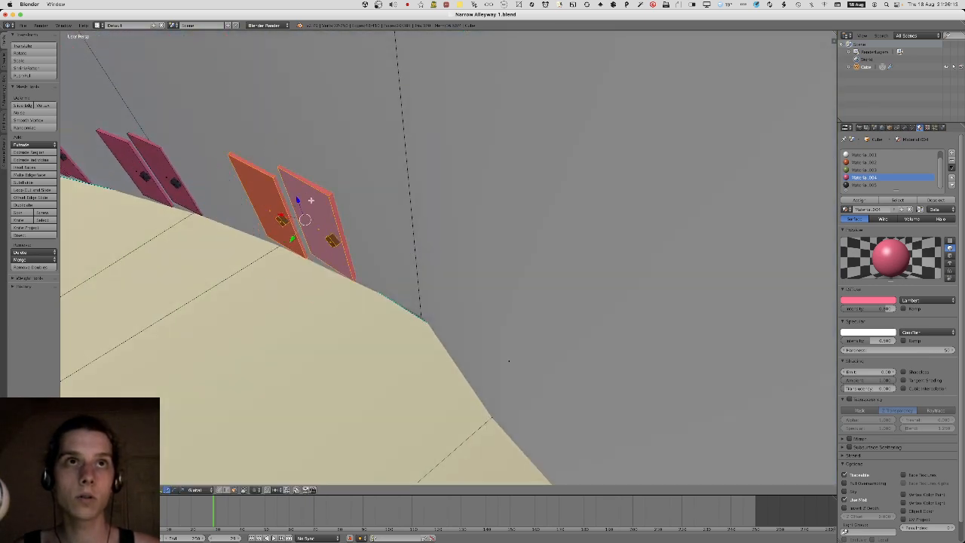
pyautogui.scroll(-4, 310, 201)
pyautogui.moveTo(441, 324); pyautogui.dragTo(468, 291, button='middle')
pyautogui.press('g')
pyautogui.rightClick(449, 339)
pyautogui.hotkey('shift', 'd')
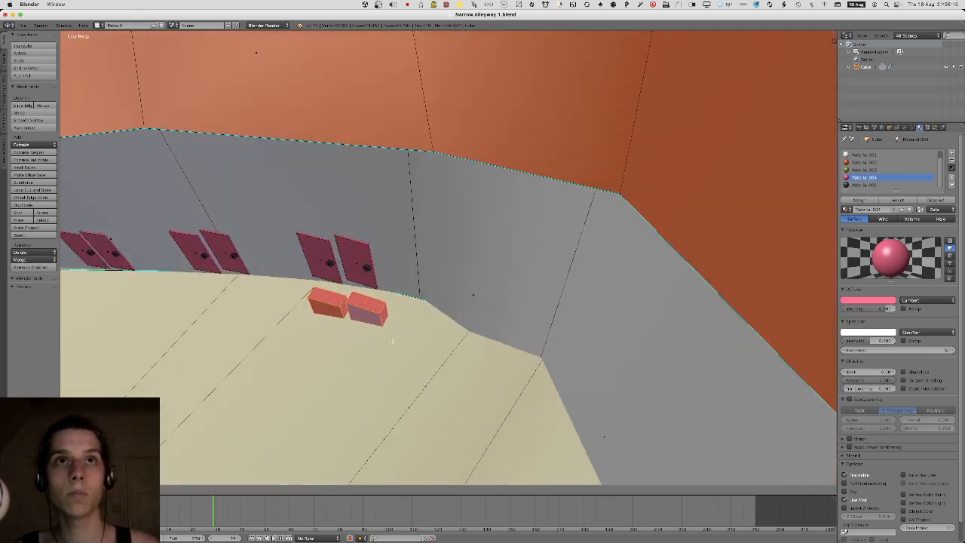
pyautogui.rightClick(392, 342)
pyautogui.moveTo(392, 342); pyautogui.dragTo(418, 324, button='middle')
pyautogui.press('g')
pyautogui.click(620, 370)
pyautogui.press('r')
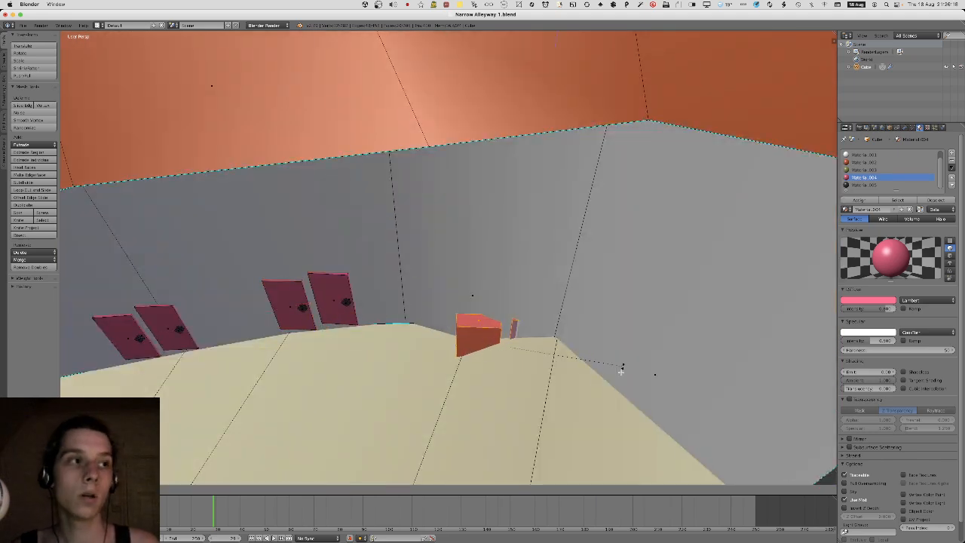
pyautogui.click(617, 416)
# Adjust the new fifth pair's height along Z and shift it horizontally against the wall at the seam with its height locked.
pyautogui.press('g')
pyautogui.press('z')
pyautogui.click(614, 381)
pyautogui.moveTo(614, 382); pyautogui.dragTo(625, 370, button='middle')
pyautogui.press('g')
pyautogui.hotkey('shift', 'z')
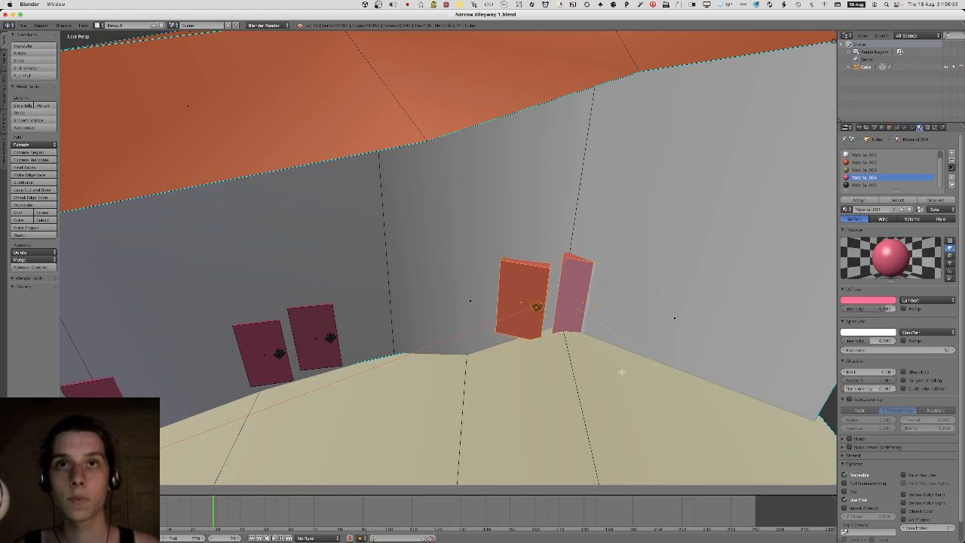
pyautogui.click(621, 372)
# Fine-tune the height of the fourth pair's doors with their knobs so they sit just above the sloping path.
pyautogui.moveTo(621, 371); pyautogui.dragTo(479, 344, button='middle')
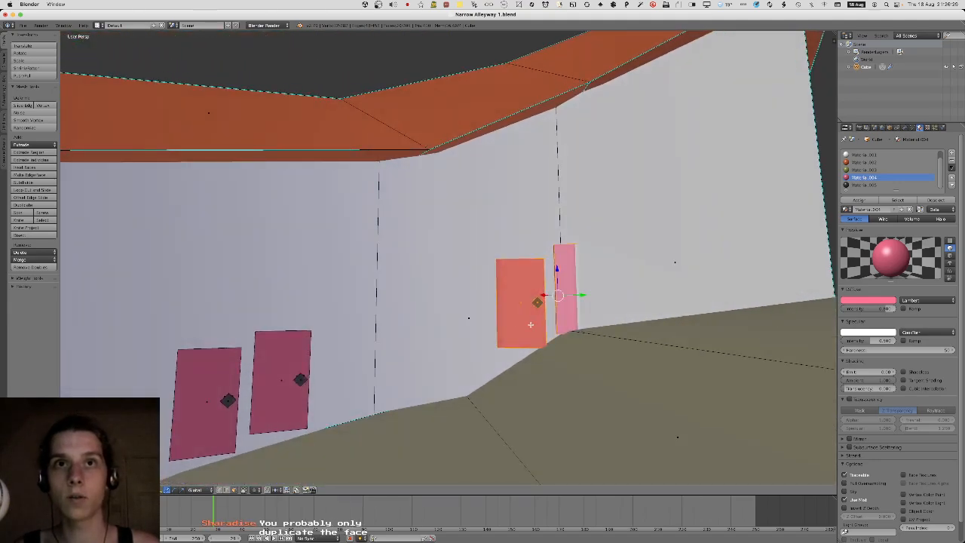
pyautogui.click(225, 490)
pyautogui.moveTo(290, 432); pyautogui.dragTo(345, 397, button='middle')
pyautogui.scroll(-1, 347, 379)
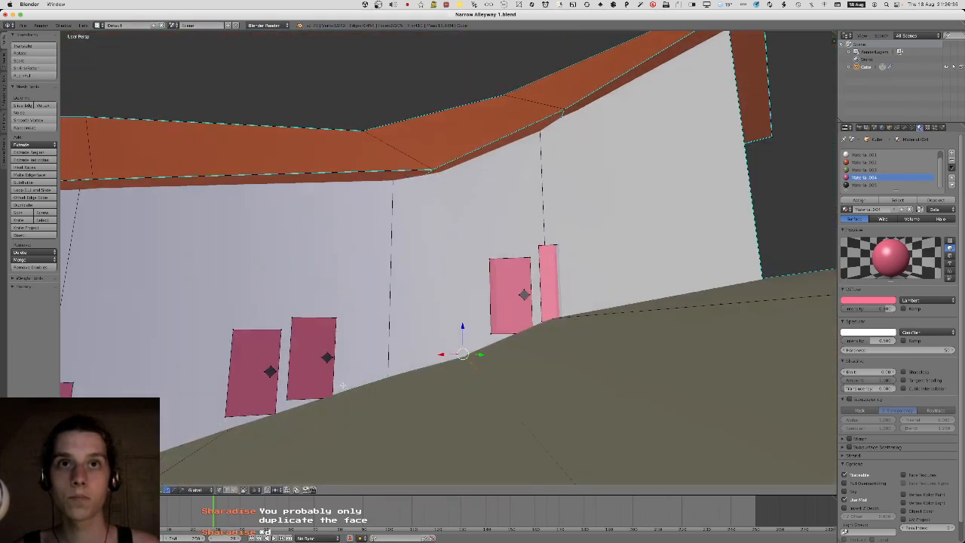
pyautogui.press('g')
pyautogui.press('z')
pyautogui.rightClick(330, 338)
pyautogui.press('a')
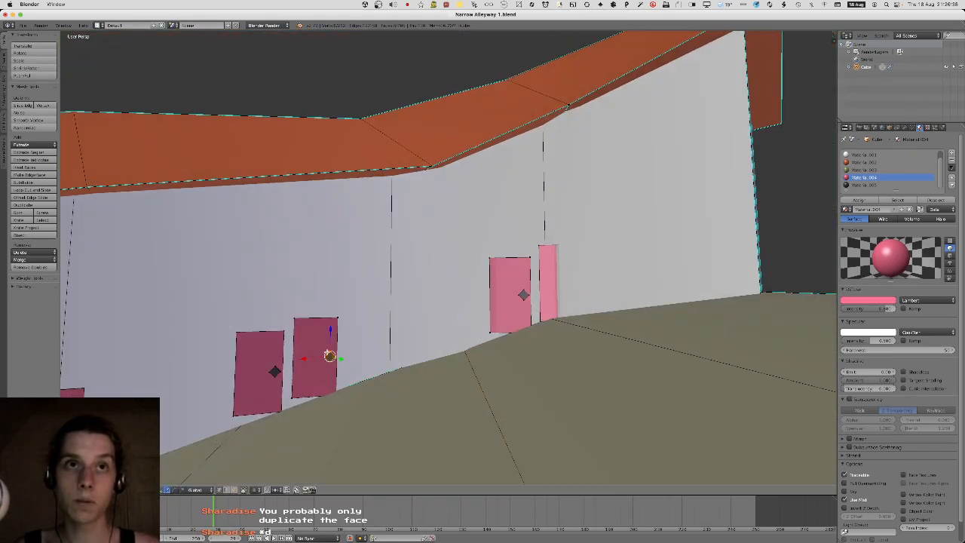
pyautogui.rightClick(320, 329)
pyautogui.moveTo(320, 329); pyautogui.dragTo(341, 321, button='middle')
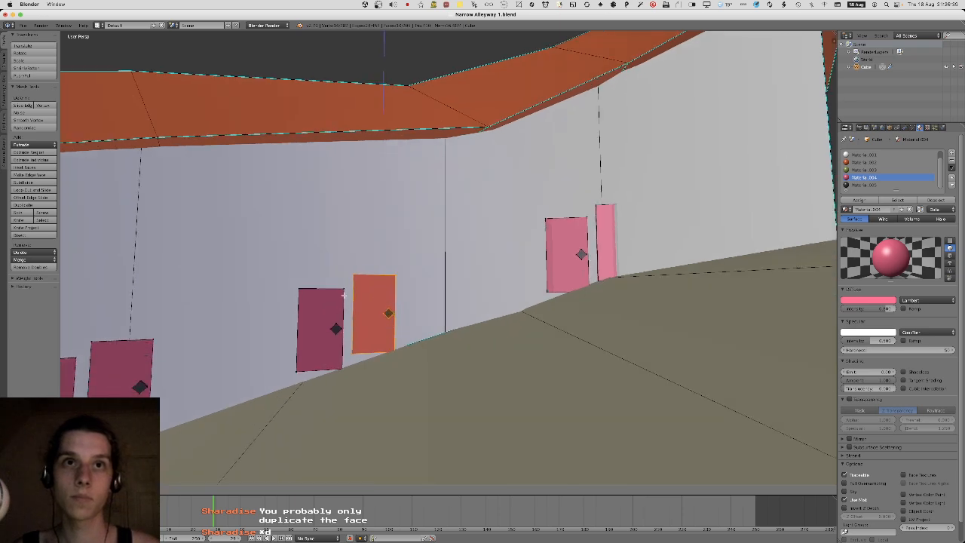
pyautogui.press('a')
pyautogui.rightClick(338, 292)
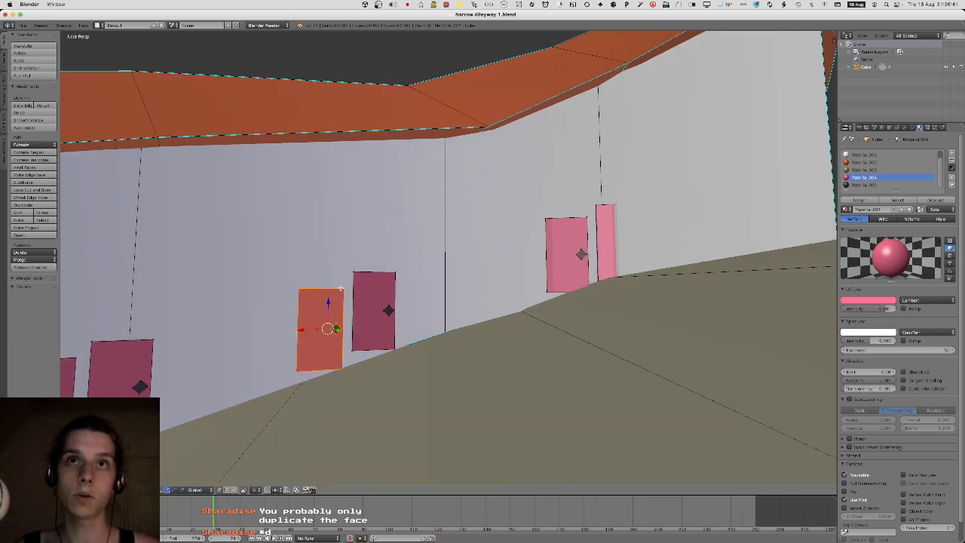
pyautogui.moveTo(344, 250); pyautogui.dragTo(409, 306, button='middle')
pyautogui.moveTo(482, 272); pyautogui.dragTo(420, 297, button='middle')
pyautogui.press('a')
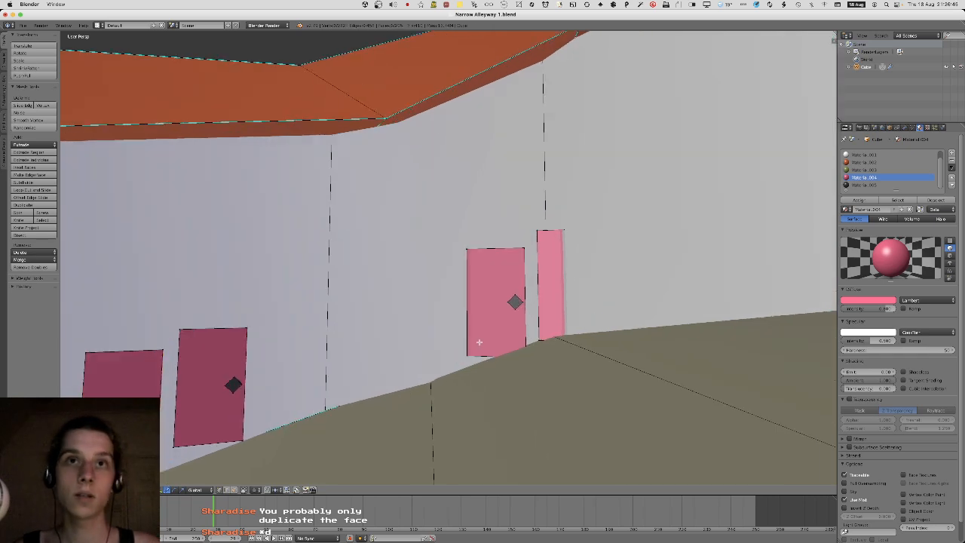
# Move the inner door of the fifth pair with its knob to sit just above the path.
pyautogui.rightClick(481, 340)
pyautogui.moveTo(511, 296); pyautogui.dragTo(517, 307, button='middle')
pyautogui.press('g')
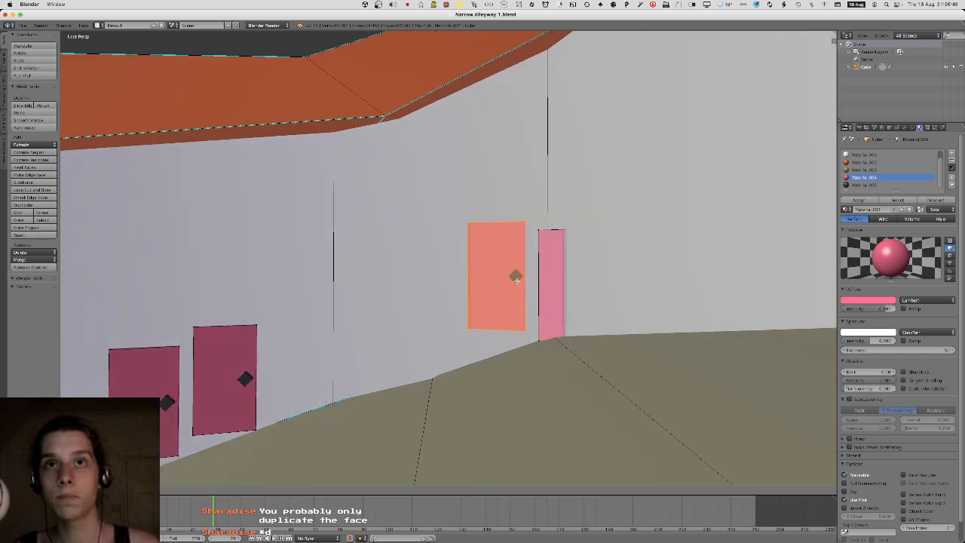
pyautogui.click(463, 390)
pyautogui.moveTo(491, 351); pyautogui.dragTo(497, 359, button='middle')
pyautogui.press('a')
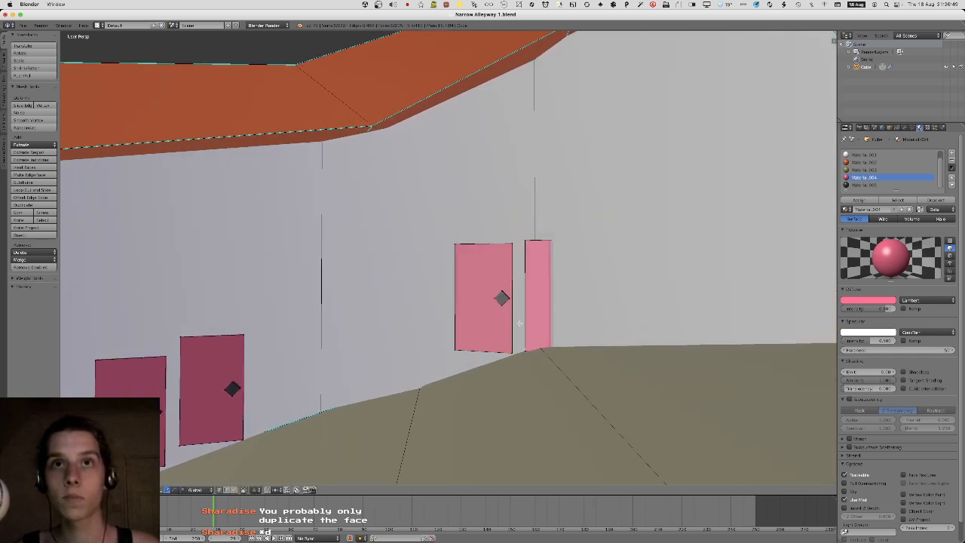
# Select both doors of the fifth pair with their knobs and move them horizontally past the seam onto the last wall section.
pyautogui.moveTo(519, 322); pyautogui.dragTo(521, 331, button='middle')
pyautogui.press('l')
pyautogui.moveTo(533, 237); pyautogui.dragTo(422, 301, button='middle')
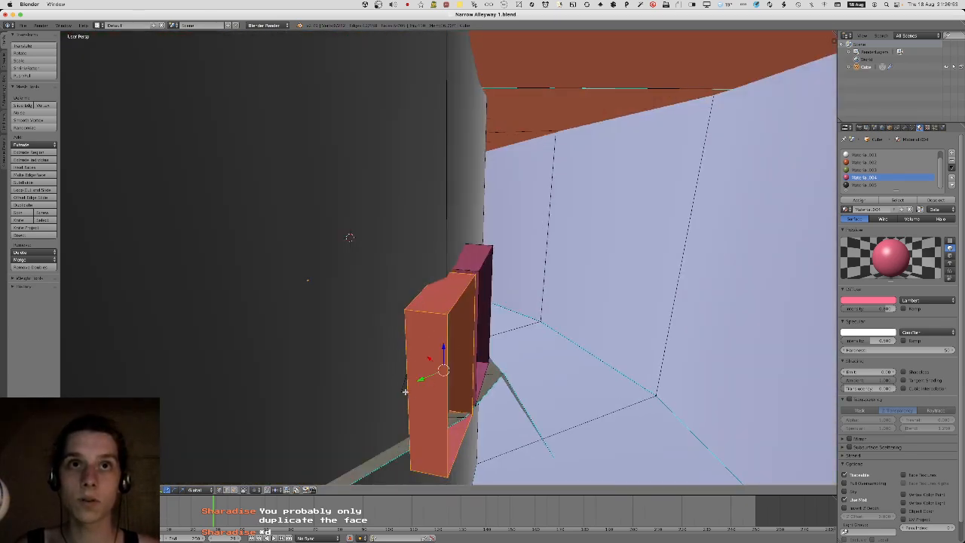
pyautogui.moveTo(405, 391); pyautogui.dragTo(468, 332, button='middle')
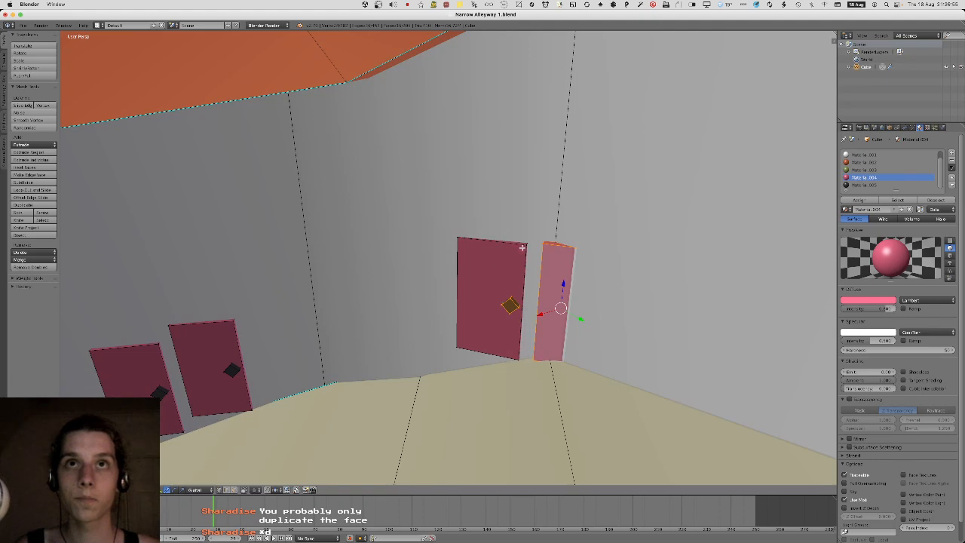
pyautogui.press('l')
pyautogui.moveTo(522, 248); pyautogui.dragTo(544, 264, button='middle')
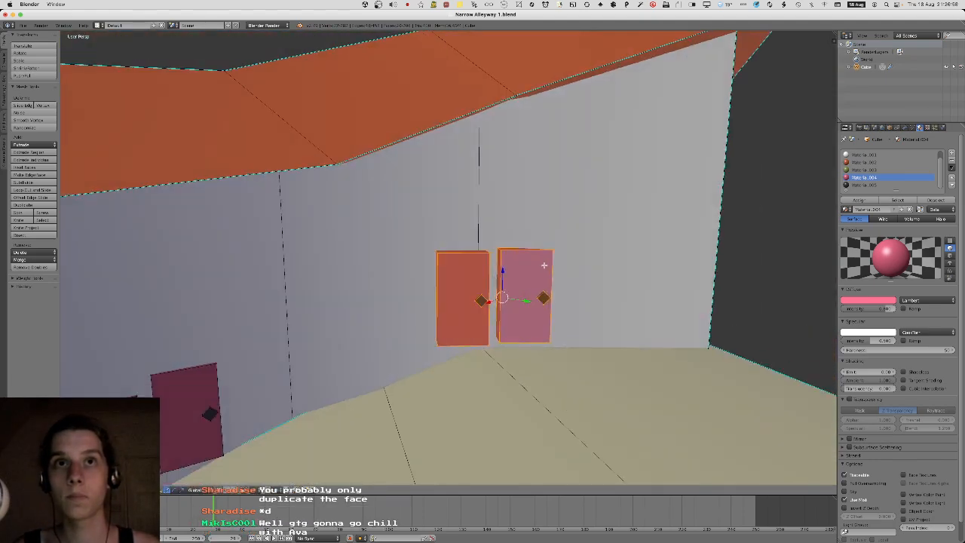
pyautogui.moveTo(451, 297); pyautogui.dragTo(472, 324, button='middle')
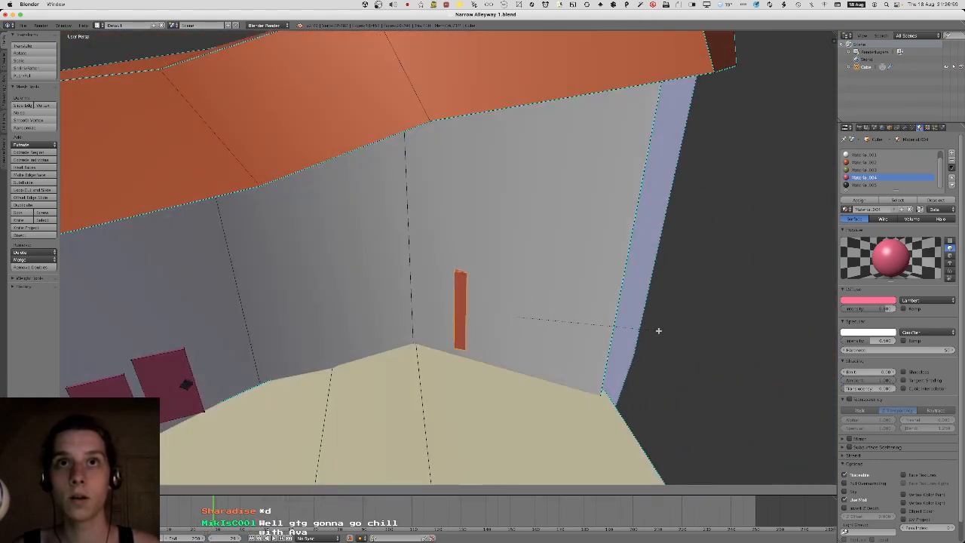
pyautogui.press('g')
pyautogui.hotkey('shift', 'z')
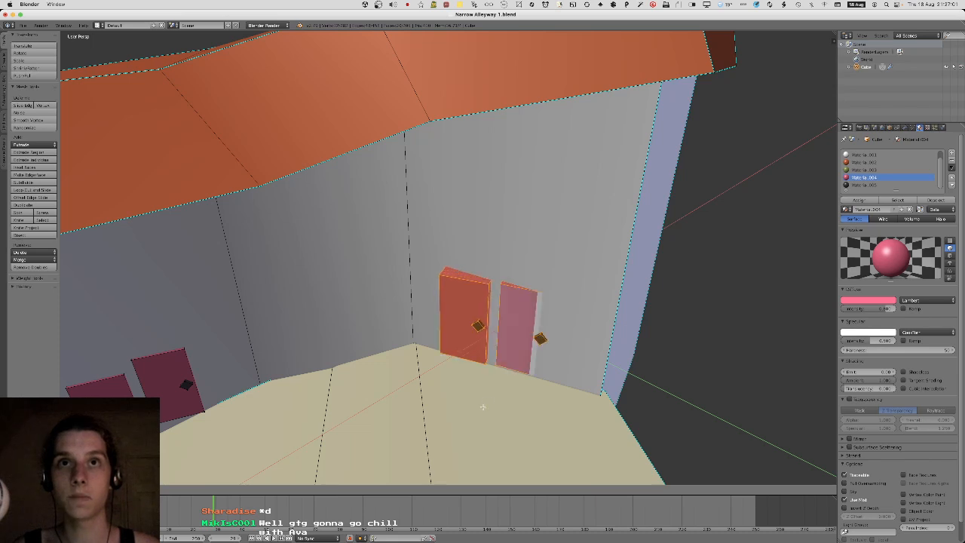
# Rotate the fifth pair about the Z axis to line up with the last wall section and seat it horizontally against the wall.
pyautogui.press('z')
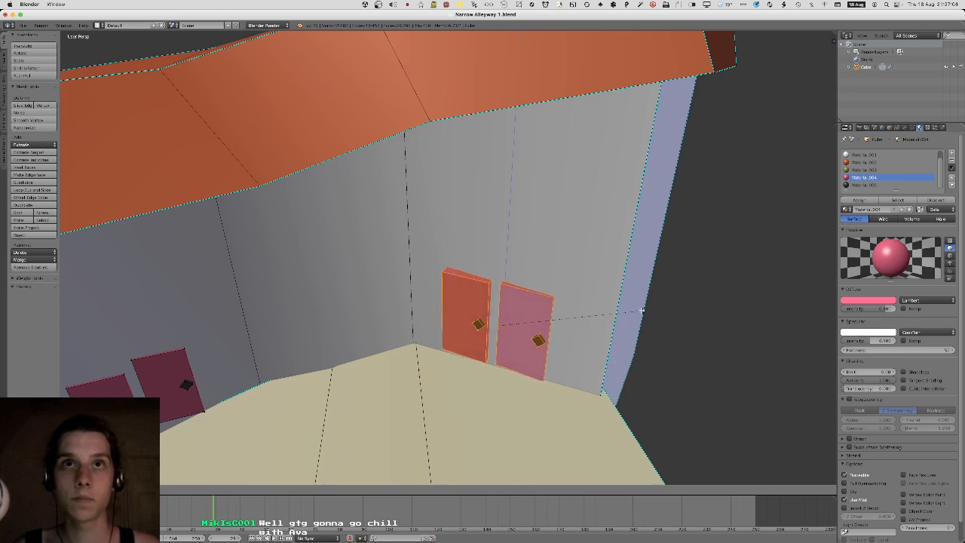
pyautogui.click(633, 314)
pyautogui.moveTo(630, 314); pyautogui.dragTo(567, 288, button='middle')
pyautogui.press('g')
pyautogui.hotkey('shift', 'z')
pyautogui.click(633, 310)
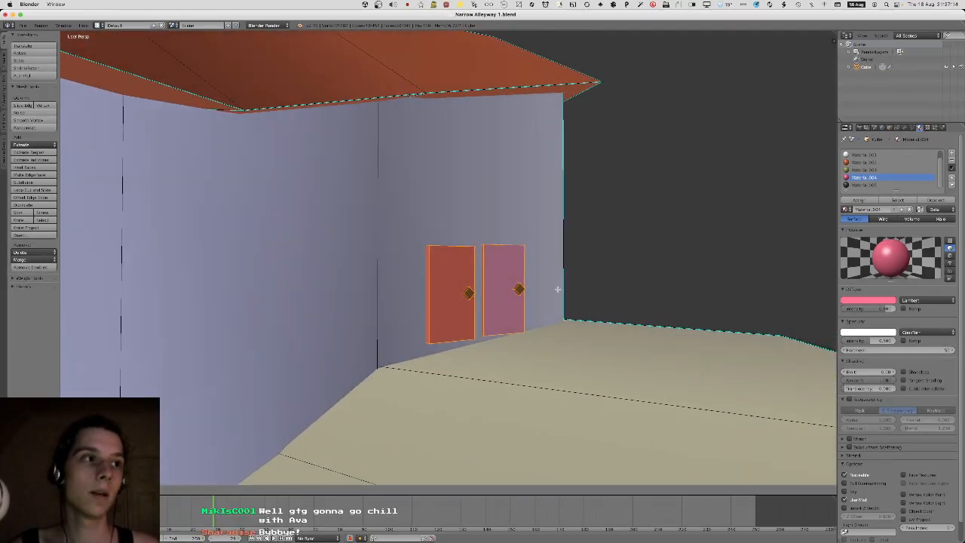
# Adjust the height of the fifth pair's outer door and its knob to follow the path's slope.
pyautogui.hotkey('ctrl', 'space')
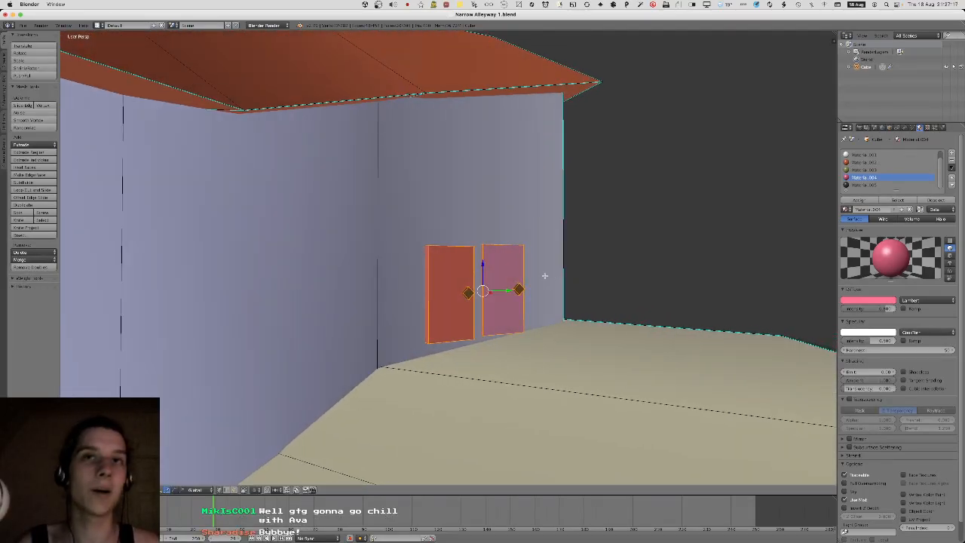
pyautogui.press('KP_Decimal')
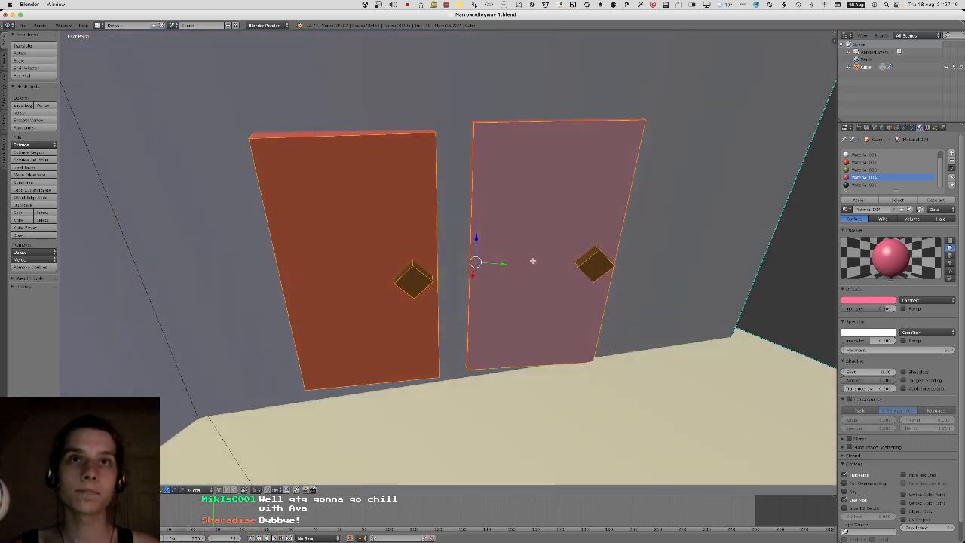
pyautogui.press('s')
pyautogui.scroll(-5, 535, 281)
pyautogui.press('a')
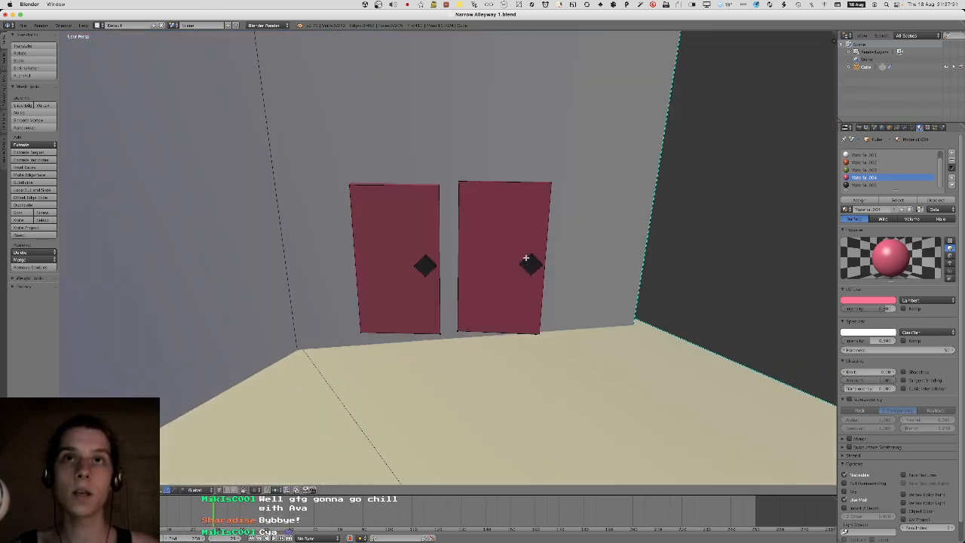
pyautogui.rightClick(537, 196)
pyautogui.moveTo(545, 188); pyautogui.dragTo(547, 178, button='middle')
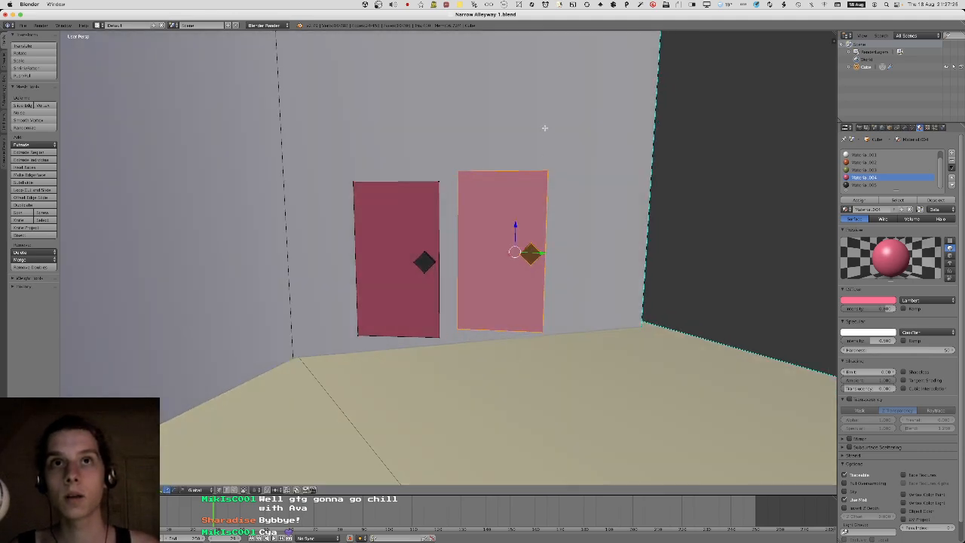
# Try marking the edges of the wall section between the fourth and fifth door pairs as sharp.
pyautogui.press('Tab')
pyautogui.scroll(-10, 469, 240)
pyautogui.moveTo(468, 243); pyautogui.dragTo(457, 302, button='middle')
pyautogui.keyDown('shift'); pyautogui.moveTo(366, 309); pyautogui.dragTo(442, 248, button='middle'); pyautogui.keyUp('shift')
pyautogui.press('Tab')
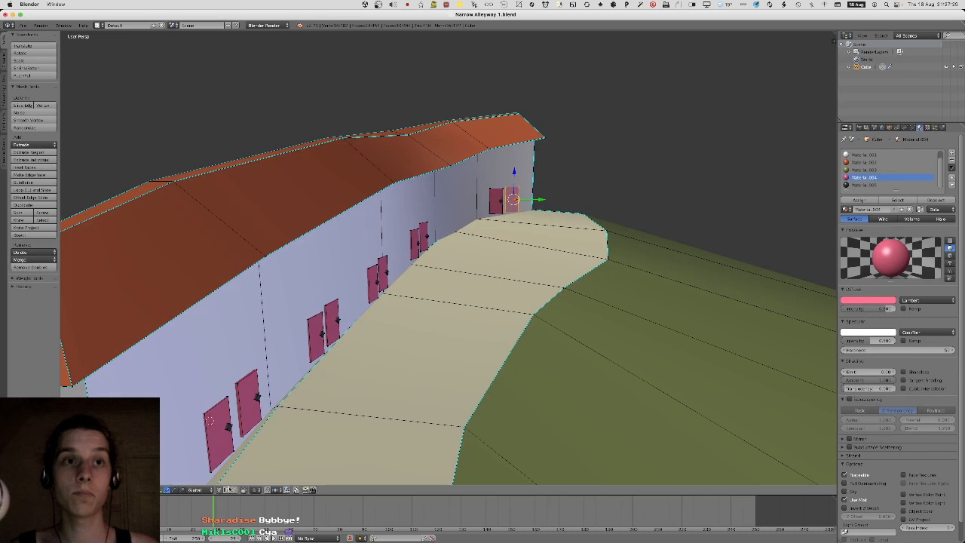
pyautogui.rightClick(413, 226)
pyautogui.rightClick(457, 201)
pyautogui.hotkey('ctrl', 'e')
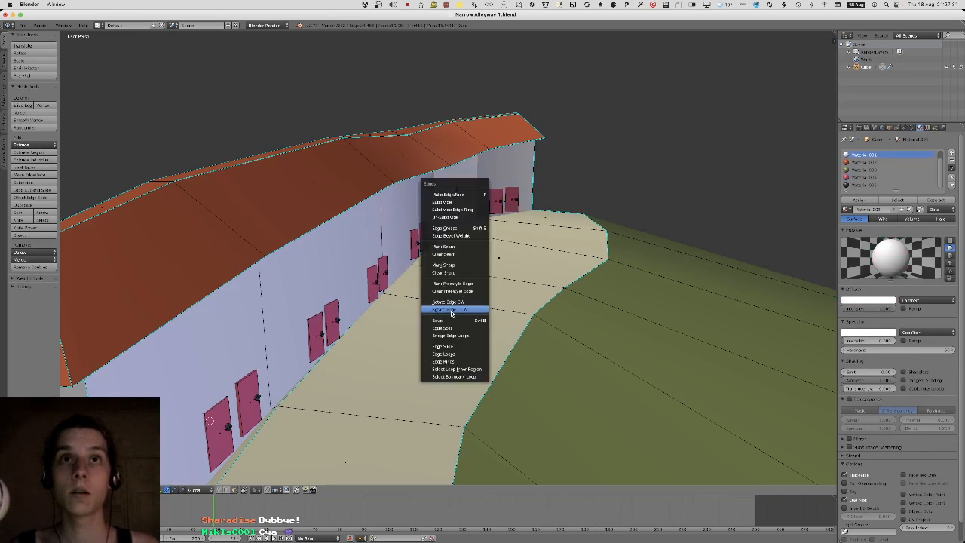
pyautogui.click(454, 266)
# Check the wall shading in Object Mode and undo the sharp edge marking.
pyautogui.press('Tab')
pyautogui.moveTo(428, 275)
pyautogui.mouseDown(button='middle')
pyautogui.moveTo(455, 264)
pyautogui.moveTo(422, 287)
pyautogui.moveTo(441, 302)
pyautogui.mouseUp(button='middle')
pyautogui.press('Tab')
pyautogui.press('super+z')
pyautogui.press('Tab')
# Export the alley model over Narrow Alleyway 1.fbx in the Models folder and save the Blender file, overwriting the existing one.
pyautogui.click(24, 26)
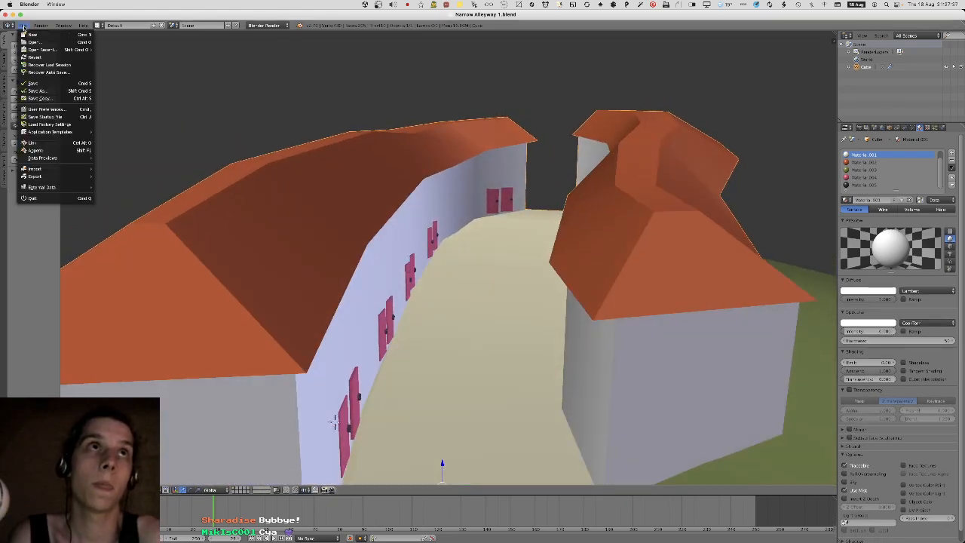
pyautogui.moveTo(90, 176)
pyautogui.click(118, 199)
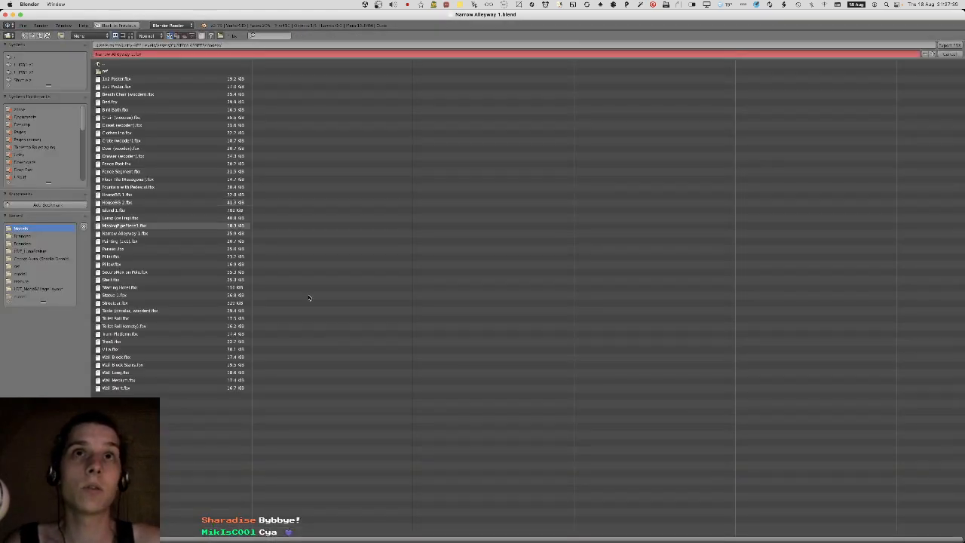
pyautogui.press('Return')
pyautogui.press('super+s')
pyautogui.click(408, 291)
# Switch to Unity and inspect the updated door pairs along the curved alley wall in the Waterways scene.
pyautogui.press('super+Tab')
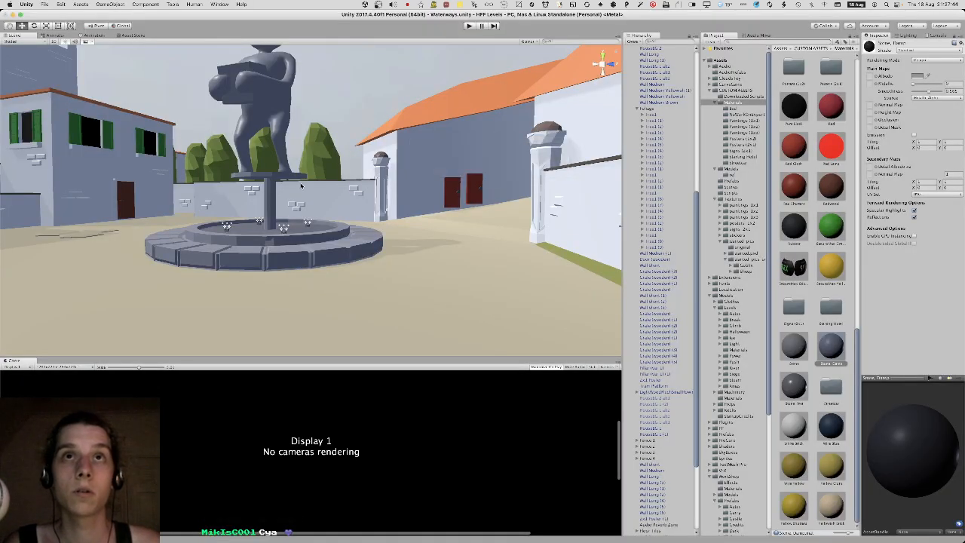
pyautogui.moveTo(370, 206); pyautogui.dragTo(323, 169, button='right')
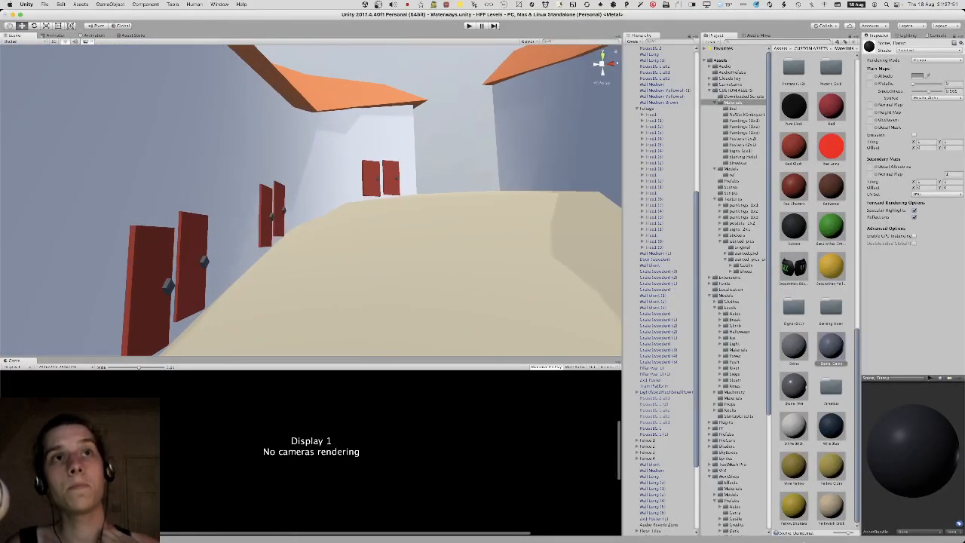
pyautogui.moveTo(748, 535)
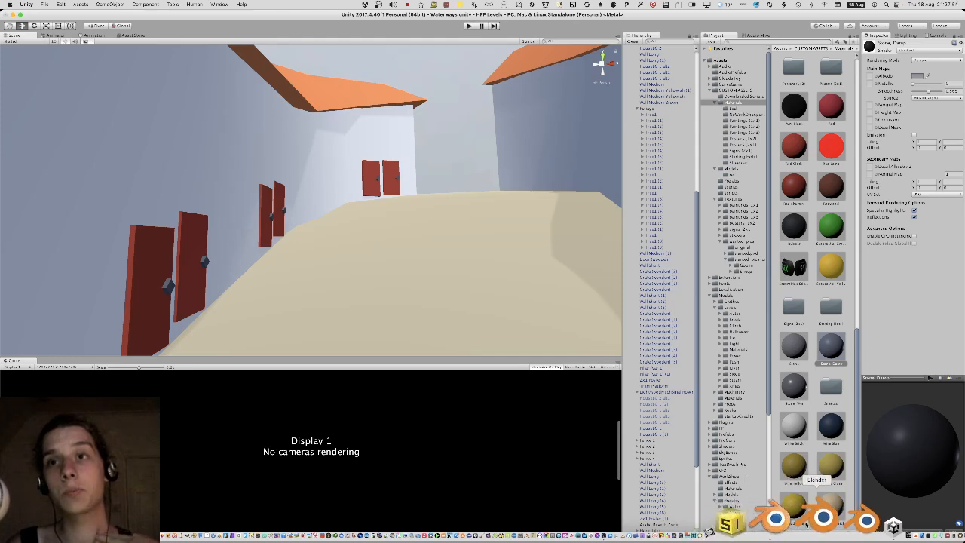
# Switch to Blender, try flat shading on the curved wall's faces, and examine the result in Object Mode.
pyautogui.click(822, 519)
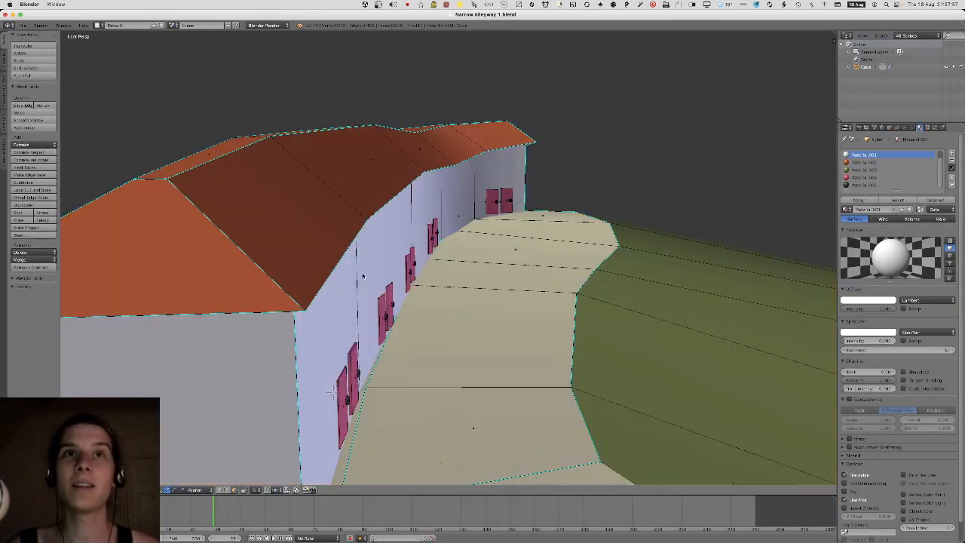
pyautogui.moveTo(593, 332); pyautogui.dragTo(367, 258, button='middle')
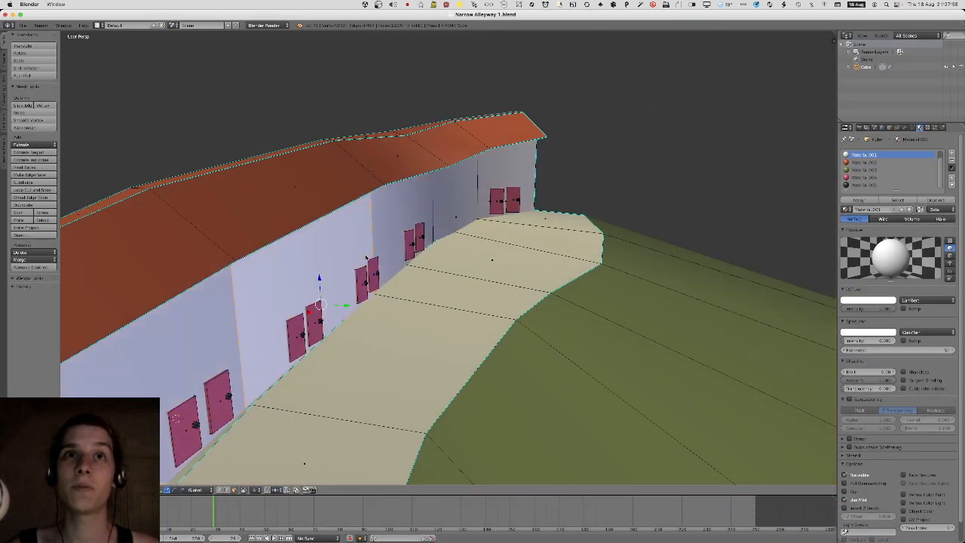
pyautogui.scroll(-3, 347, 274)
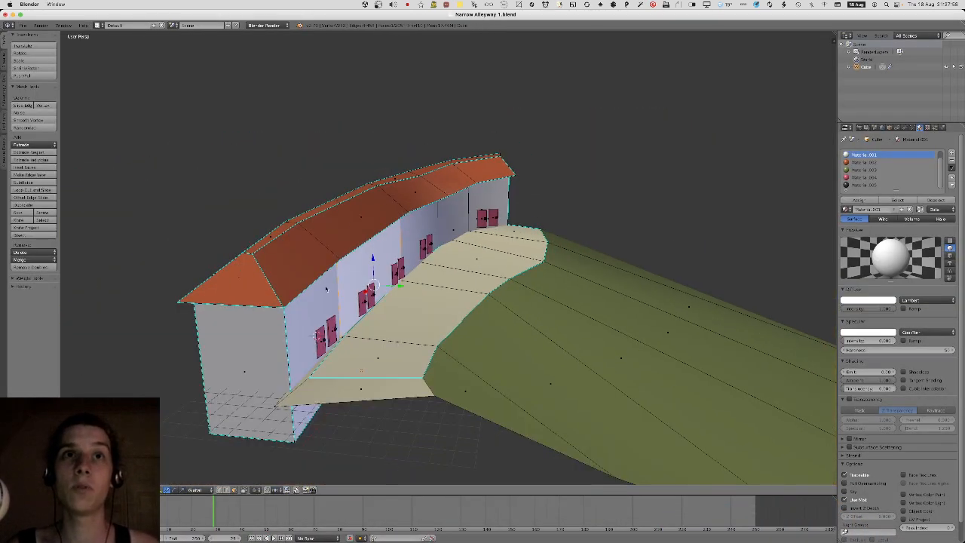
pyautogui.press('w')
pyautogui.click(449, 219)
pyautogui.moveTo(449, 219); pyautogui.dragTo(443, 252, button='middle')
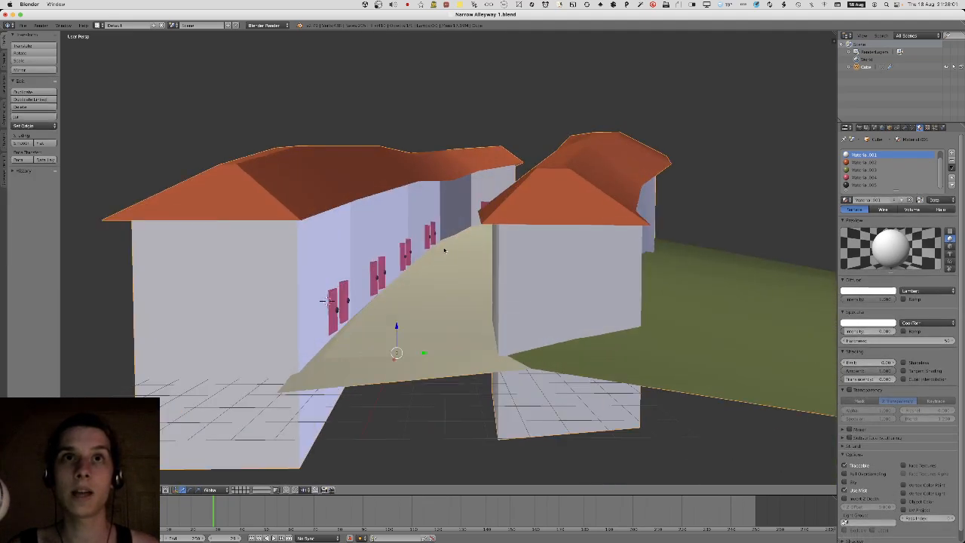
pyautogui.scroll(5, 441, 260)
pyautogui.scroll(-3, 441, 267)
pyautogui.scroll(5, 445, 267)
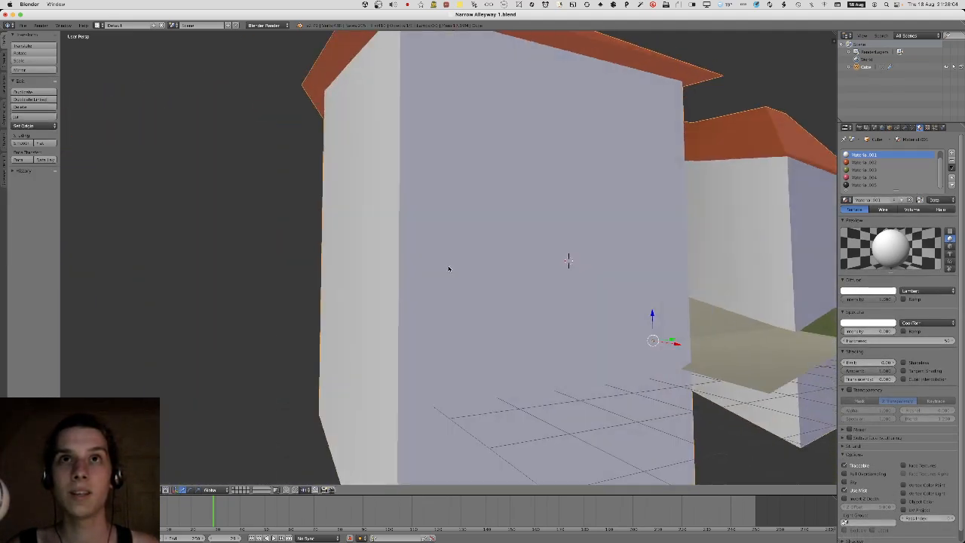
pyautogui.scroll(-5, 438, 267)
pyautogui.scroll(3, 439, 267)
# Try deleting both tiled roofs and the top faces of the curved building behind the door pairs.
pyautogui.press('Tab')
pyautogui.scroll(-3, 436, 267)
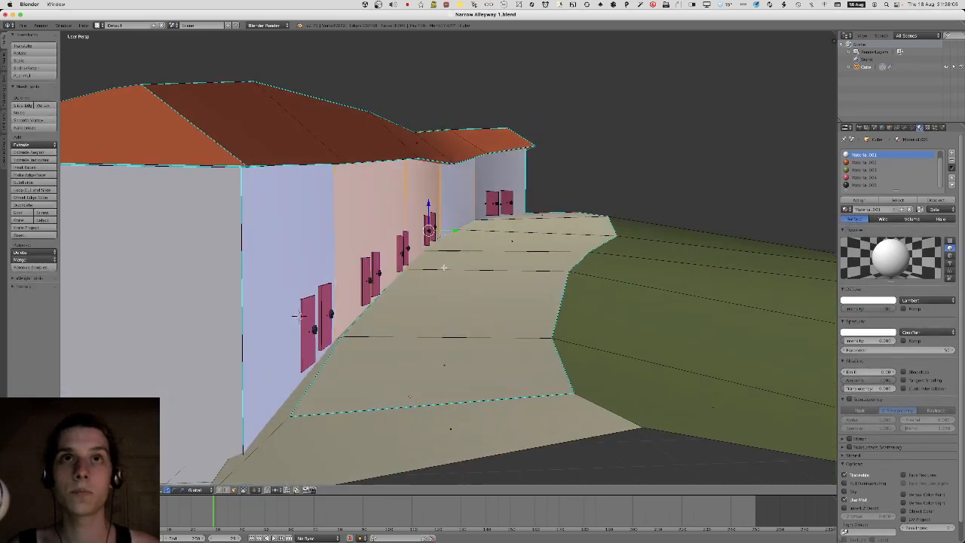
pyautogui.scroll(4, 439, 269)
pyautogui.scroll(-4, 442, 271)
pyautogui.moveTo(442, 271); pyautogui.dragTo(381, 229, button='middle')
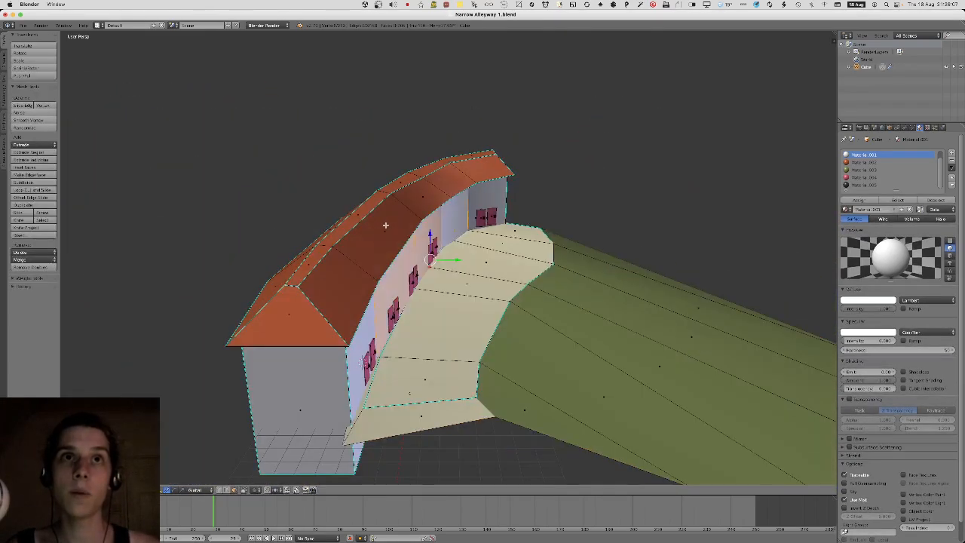
pyautogui.scroll(3, 382, 230)
pyautogui.press('l')
pyautogui.hotkey('shift', 'd')
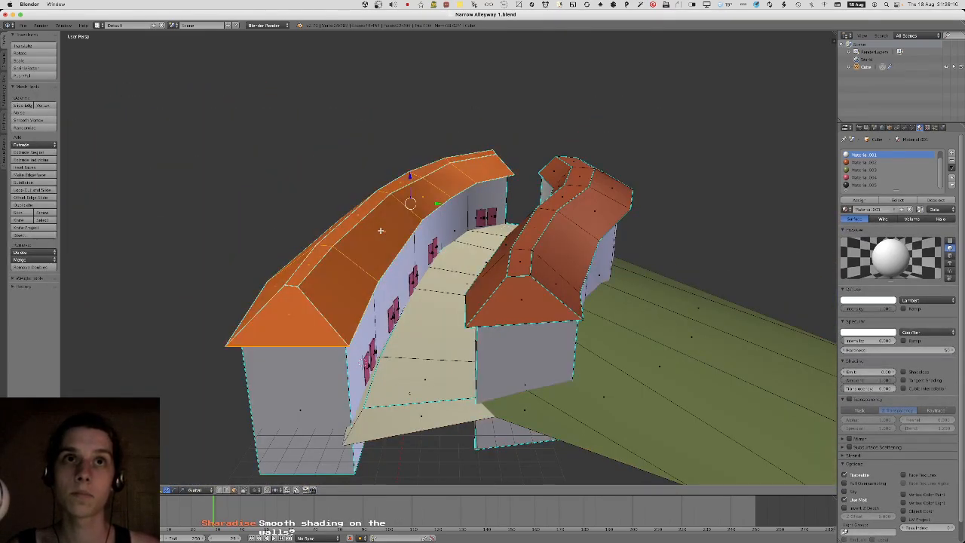
pyautogui.press('x')
pyautogui.click(457, 253)
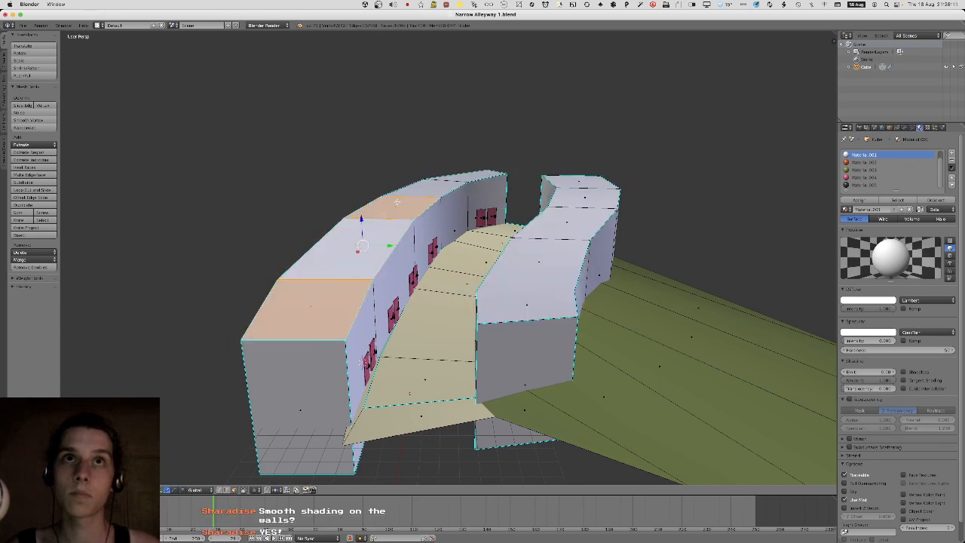
pyautogui.scroll(8, 455, 171)
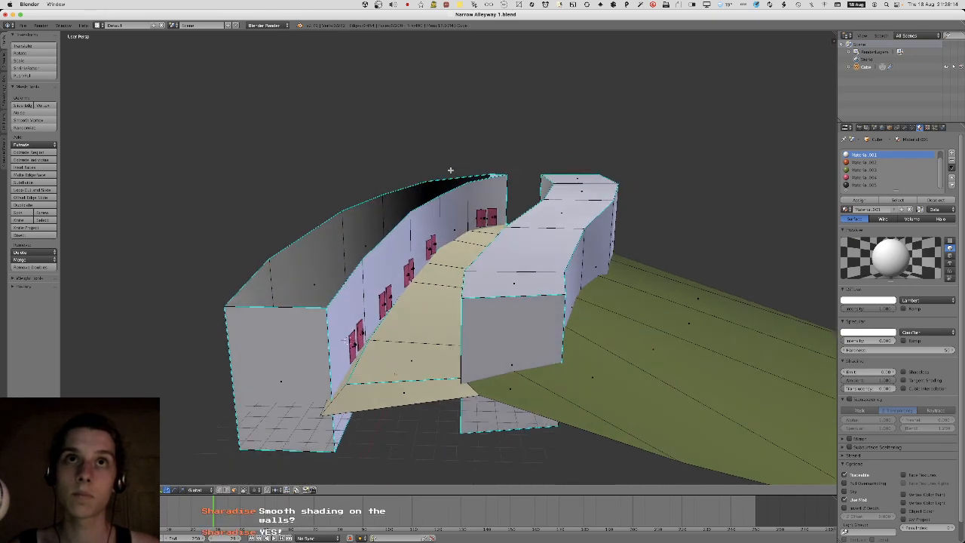
pyautogui.moveTo(447, 164); pyautogui.dragTo(425, 196, button='middle')
# Undo the roof and top face deletions and the wall's flat shading, then check the walls in Object Mode.
pyautogui.hotkey('ctrl', 'z')
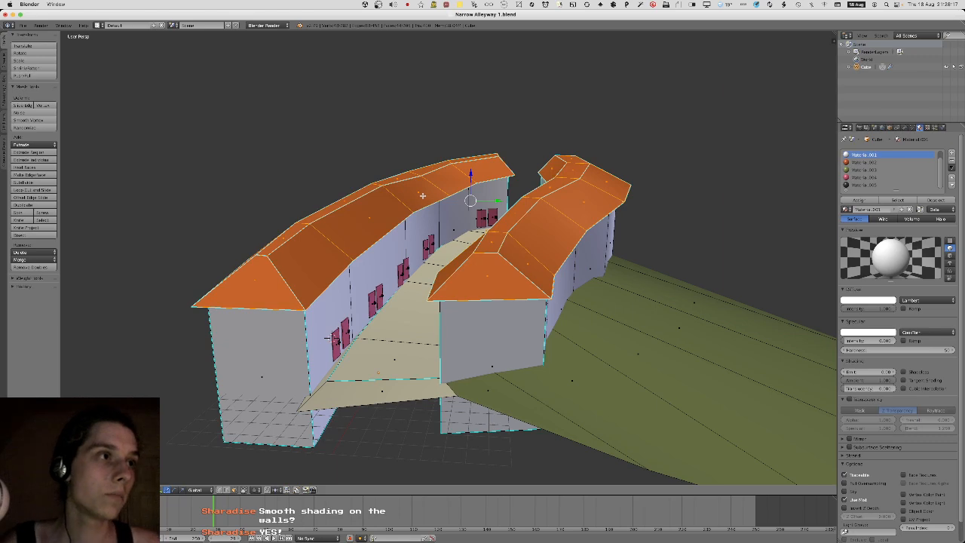
pyautogui.press('Tab')
pyautogui.moveTo(414, 185); pyautogui.dragTo(367, 253, button='middle')
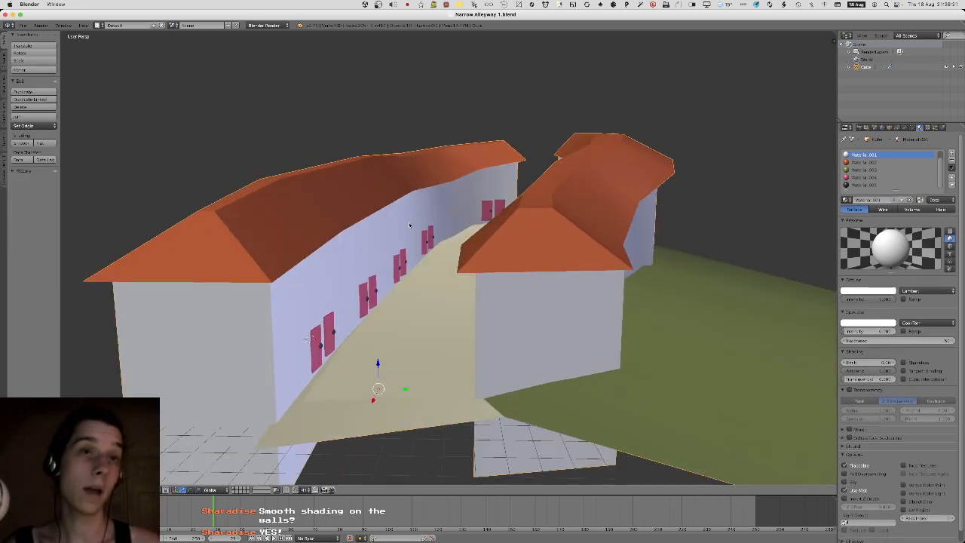
# Switch to Unity and examine the curved wall and its door pairs from the alley entrance.
pyautogui.press('Tab')
pyautogui.press('super+Tab')
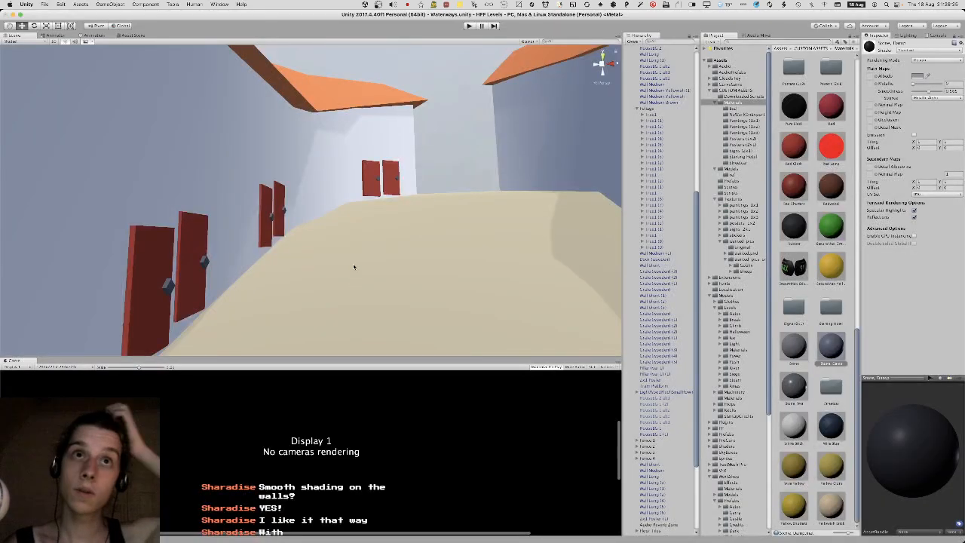
pyautogui.moveTo(353, 266); pyautogui.dragTo(921, 264, button='right')
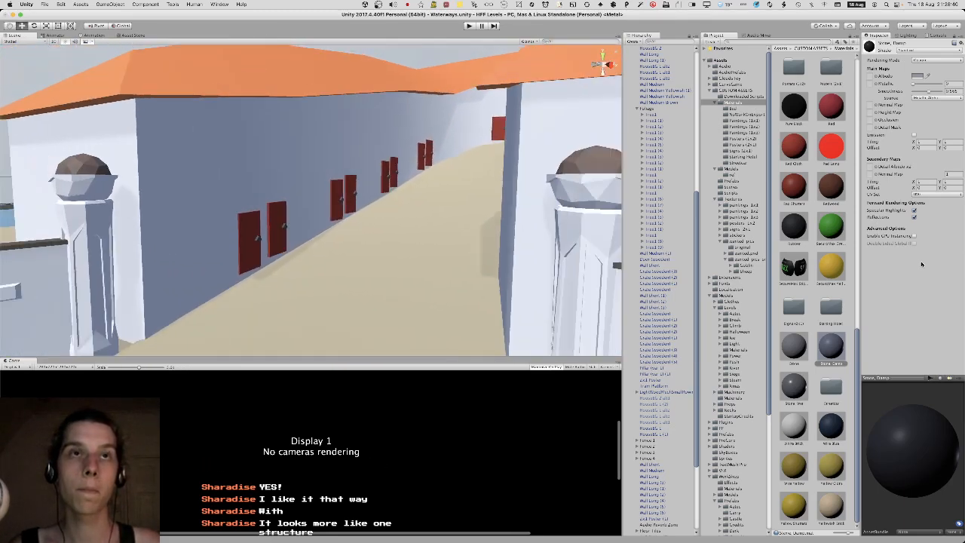
# Switch to Blender and try to add a new mesh at the wall section with the first door pair.
pyautogui.press('super+Tab')
pyautogui.moveTo(558, 321); pyautogui.dragTo(596, 290, button='middle')
pyautogui.rightClick(380, 219)
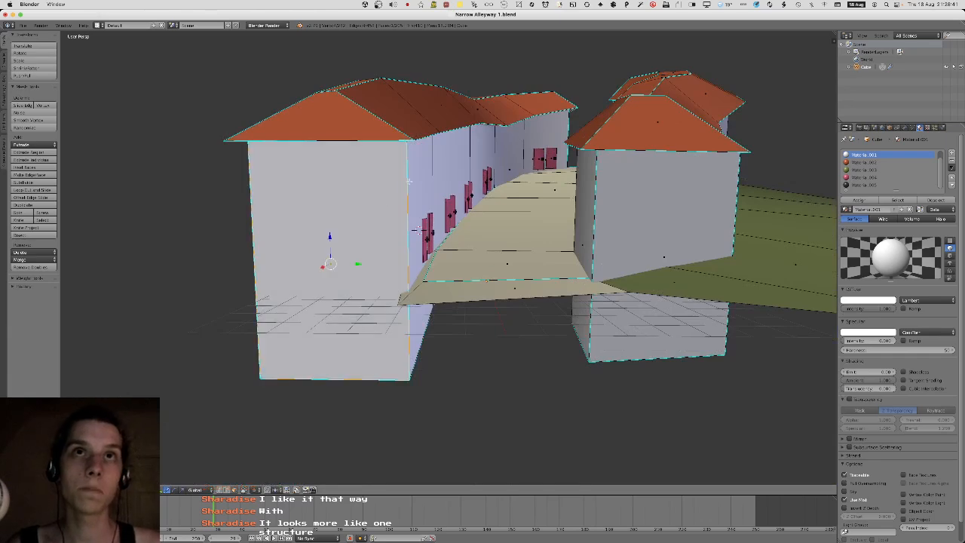
pyautogui.rightClick(412, 182)
pyautogui.scroll(3, 411, 182)
pyautogui.moveTo(409, 184); pyautogui.dragTo(351, 187, button='middle')
pyautogui.hotkey('shift', 'a')
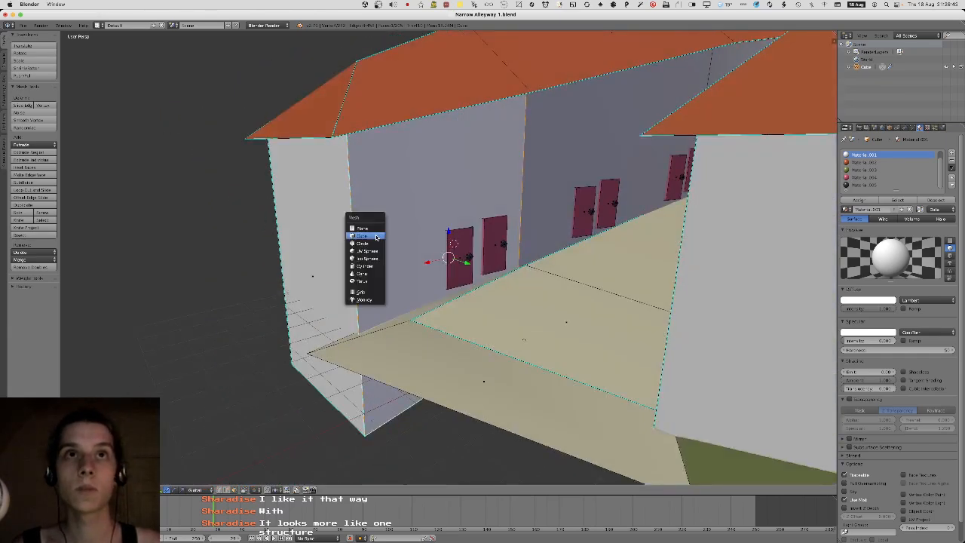
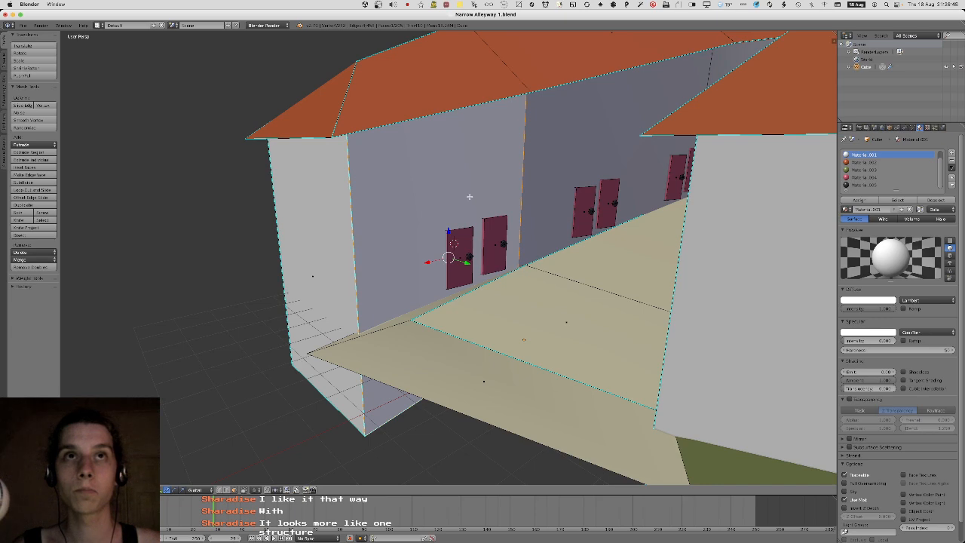
# Knife a rectangular window outline into the wall between the first and second door pairs and extrude it inward as a recess.
pyautogui.rightClick(593, 182)
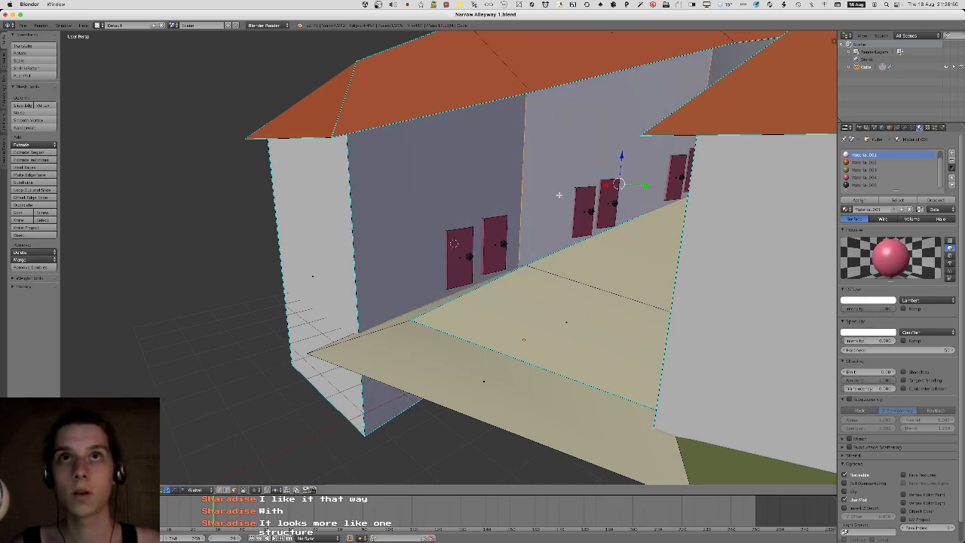
pyautogui.press('KP_Decimal')
pyautogui.scroll(2, 478, 238)
pyautogui.keyDown('shift'); pyautogui.moveTo(414, 296); pyautogui.dragTo(497, 276, button='middle'); pyautogui.keyUp('shift')
pyautogui.scroll(1, 461, 270)
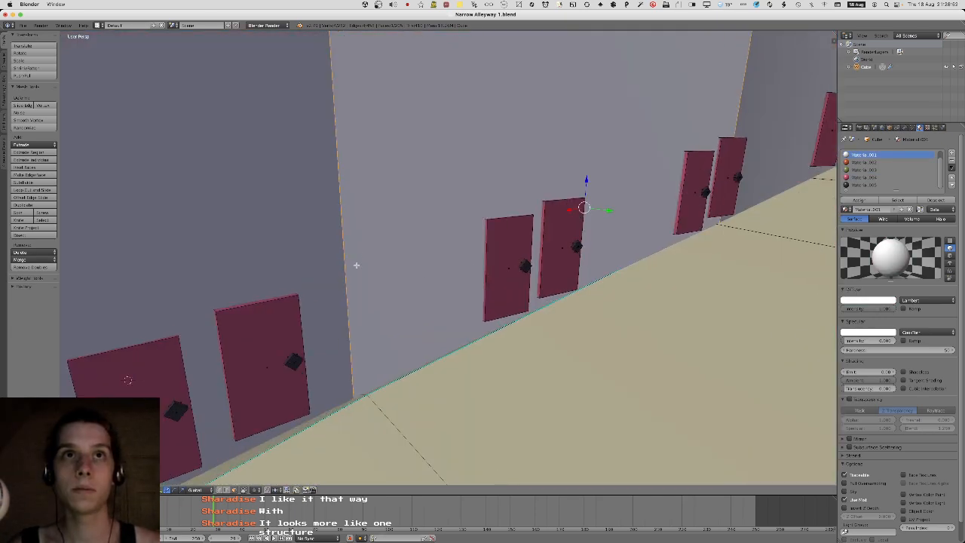
pyautogui.press('k')
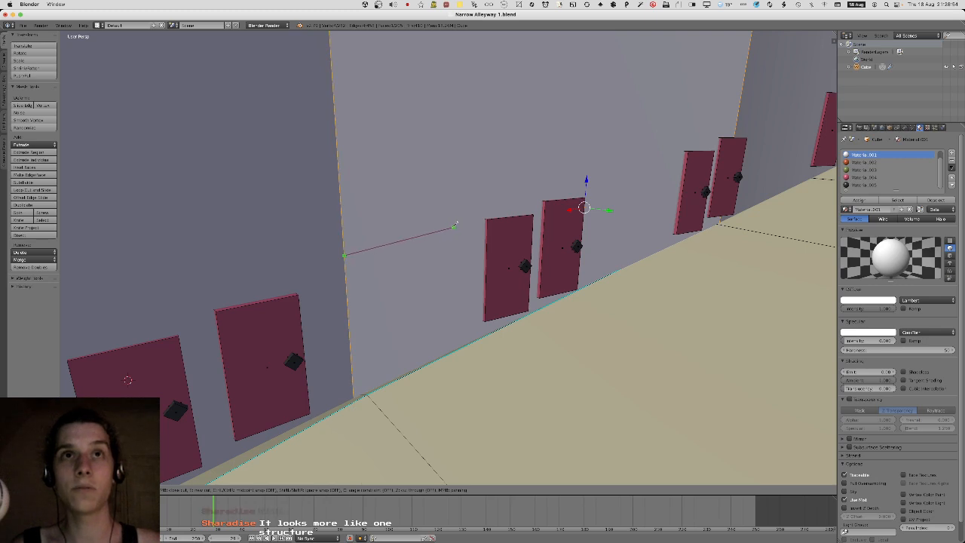
pyautogui.press('Escape')
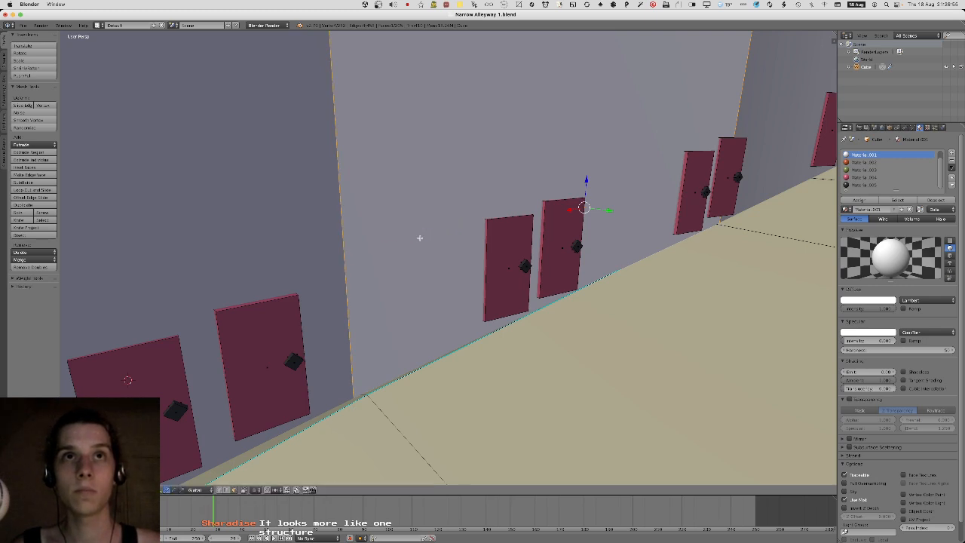
pyautogui.press('k')
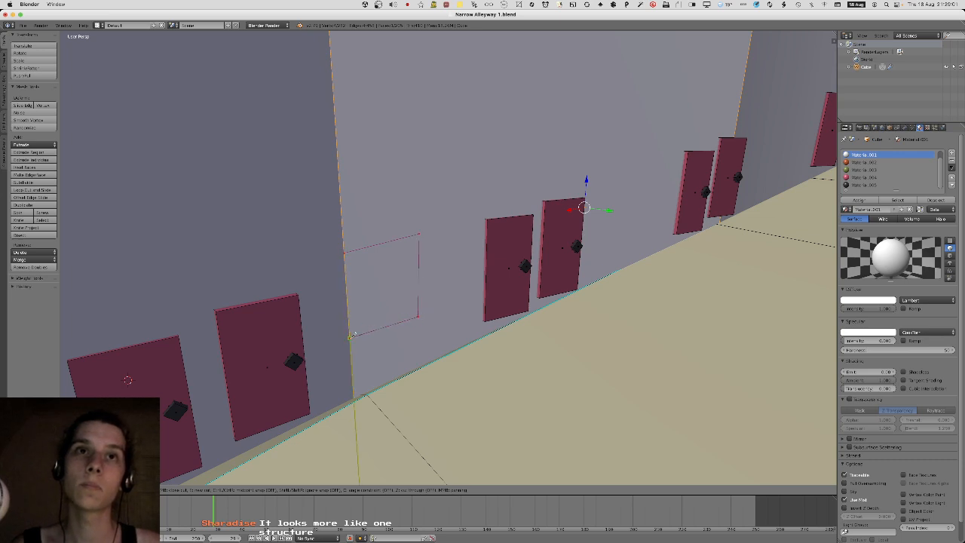
pyautogui.press('Return')
pyautogui.moveTo(353, 335); pyautogui.dragTo(432, 208, button='middle')
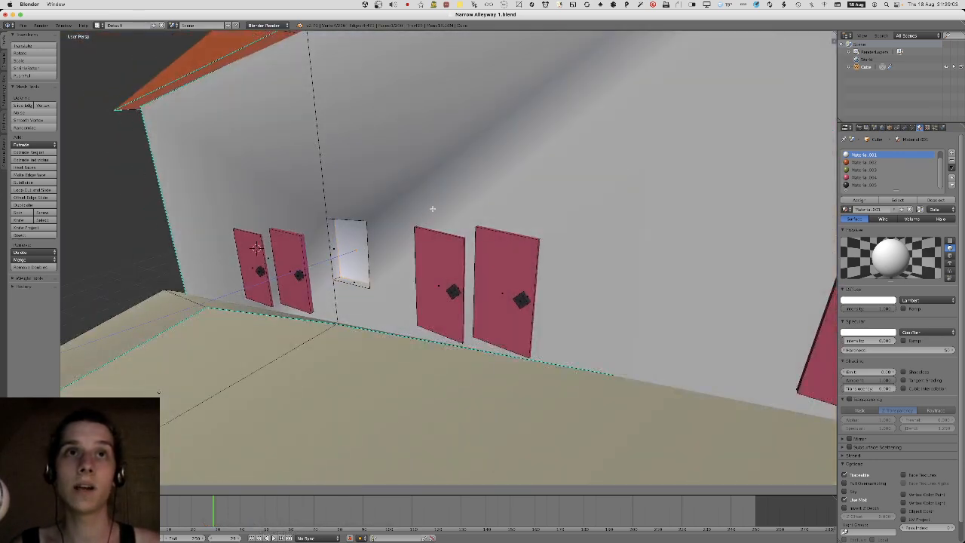
pyautogui.click(420, 225)
# Mark the edges of the window recess as sharp and check its shading in Object Mode.
pyautogui.press('KP_Decimal')
pyautogui.press('ctrl+KP_Add')
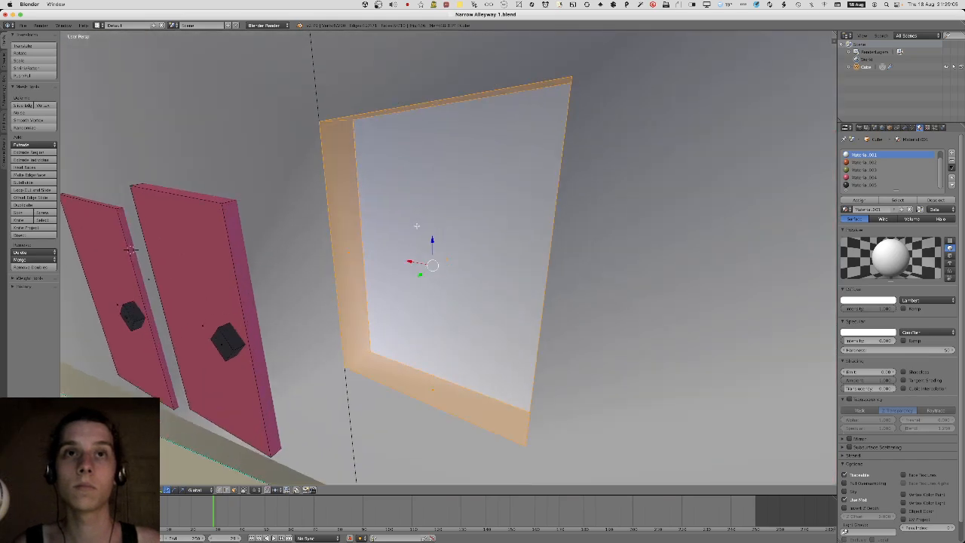
pyautogui.hotkey('ctrl', 'e')
pyautogui.click(418, 227)
pyautogui.press('Tab')
pyautogui.scroll(-4, 626, 213)
pyautogui.press('Tab')
# Assign the dark Material.005 to the recessed back face of the window and view it in Object Mode.
pyautogui.press('ctrl+KP_Subtract')
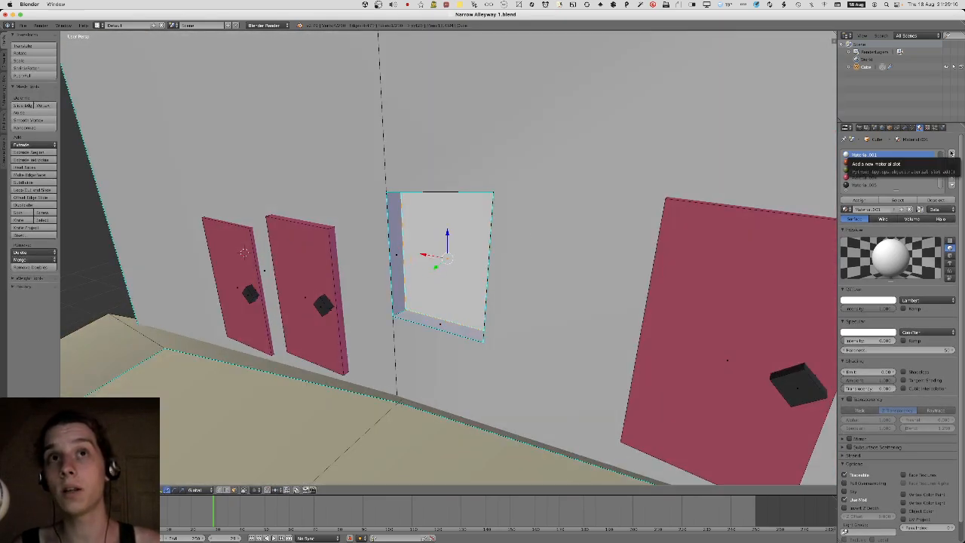
pyautogui.click(863, 185)
pyautogui.click(857, 200)
pyautogui.moveTo(706, 218); pyautogui.dragTo(655, 243, button='middle')
pyautogui.press('Tab')
pyautogui.scroll(-5, 655, 244)
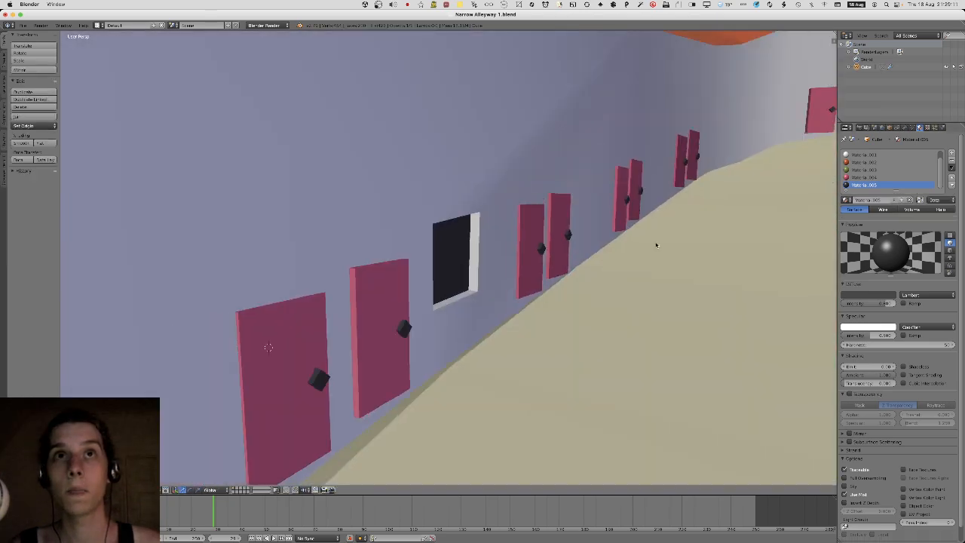
# Save the Blender file over the existing one and export the model over Narrow Alleyway 1.fbx in the Models folder.
pyautogui.hotkey('ctrl', 's')
pyautogui.click(615, 208)
pyautogui.press('super+Tab')
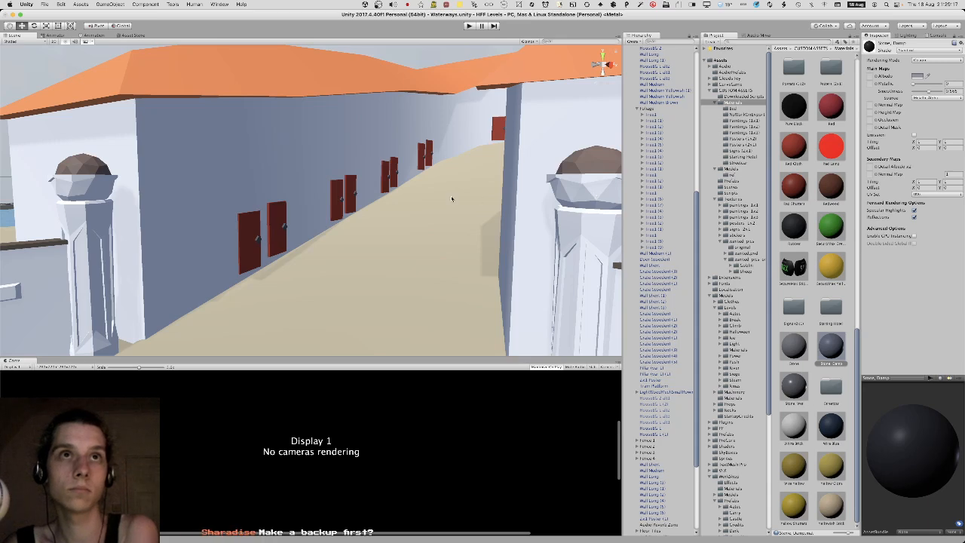
pyautogui.press('super+Tab')
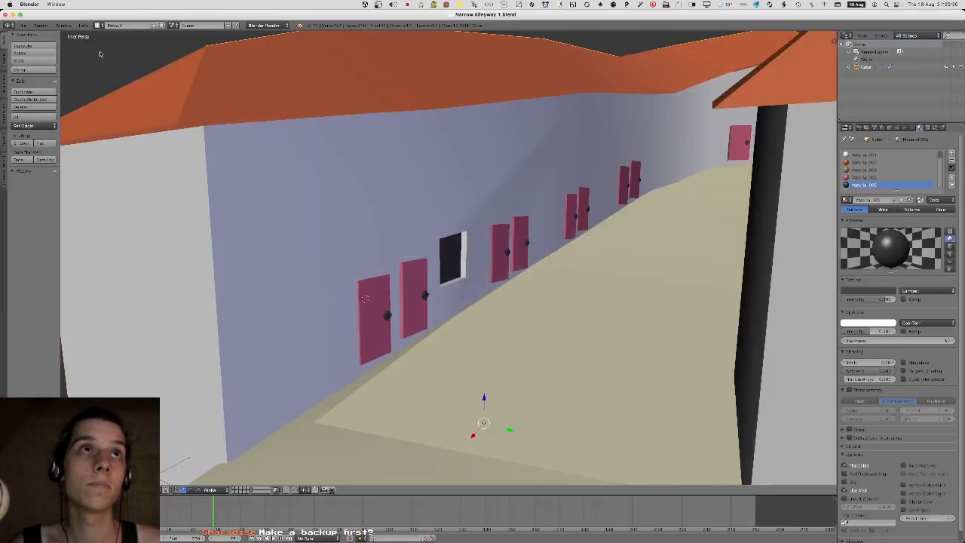
pyautogui.click(26, 27)
pyautogui.moveTo(65, 177)
pyautogui.click(123, 198)
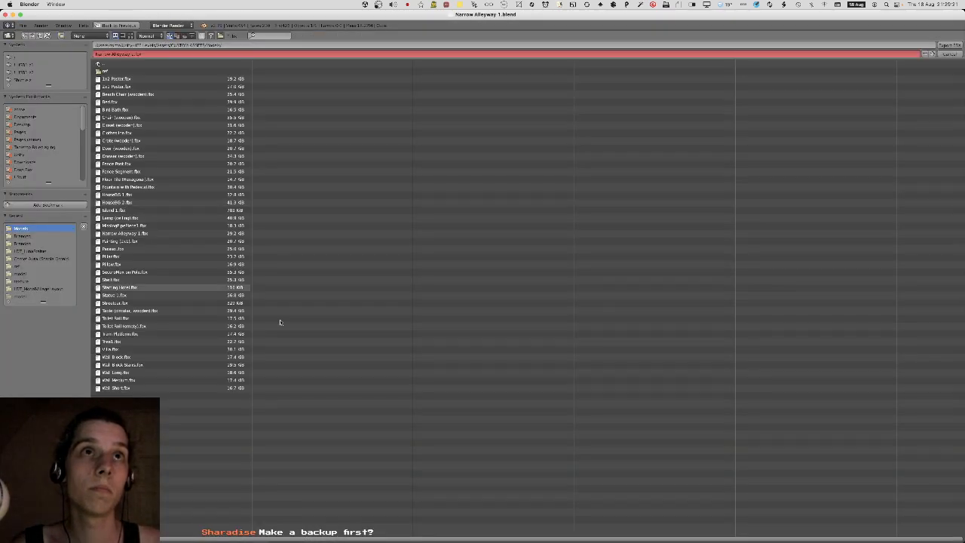
pyautogui.press('Return')
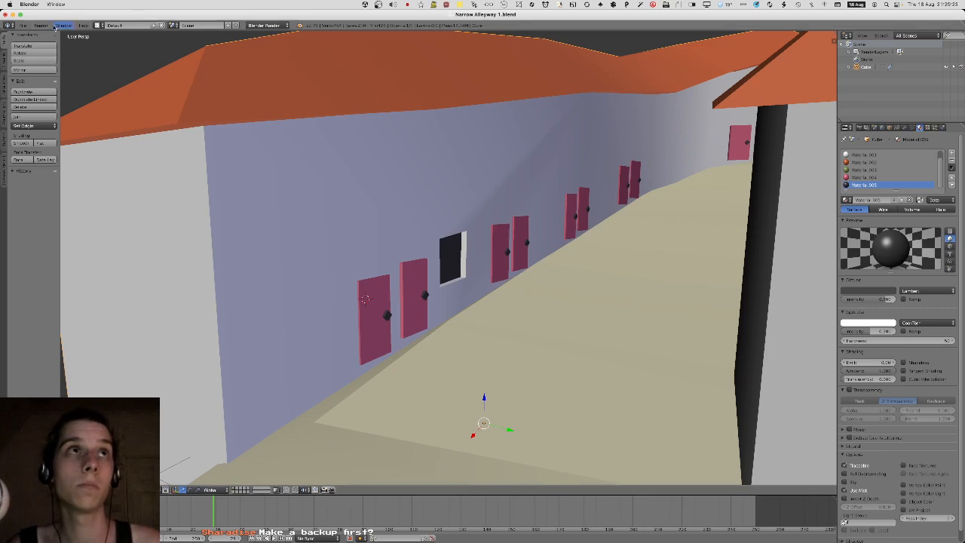
# Switch to Unity and inspect the new window between the door pairs from several points along the alley.
pyautogui.press('super+Tab')
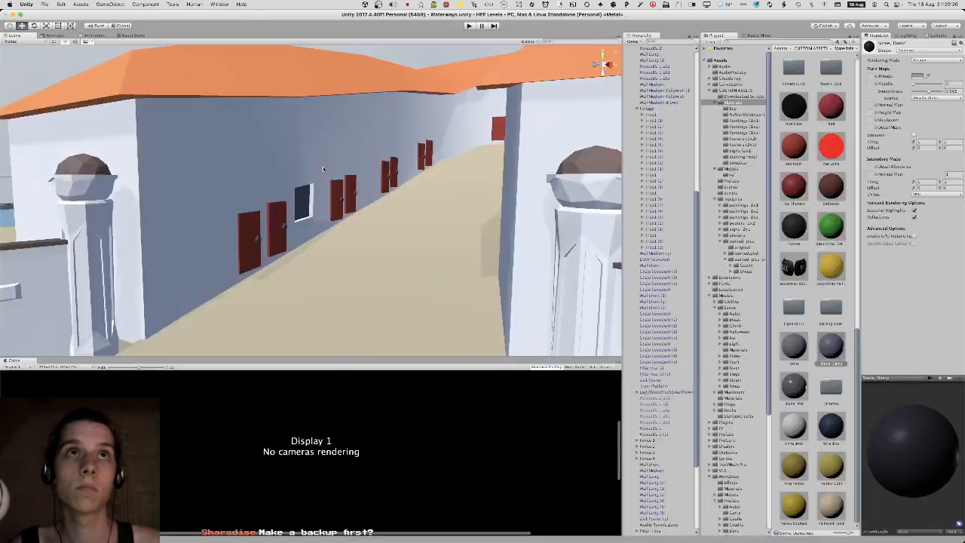
pyautogui.press('s')
pyautogui.moveTo(317, 170); pyautogui.dragTo(71, 160, button='right')
pyautogui.press('a')
pyautogui.press('w')
pyautogui.press('s')
pyautogui.press('e')
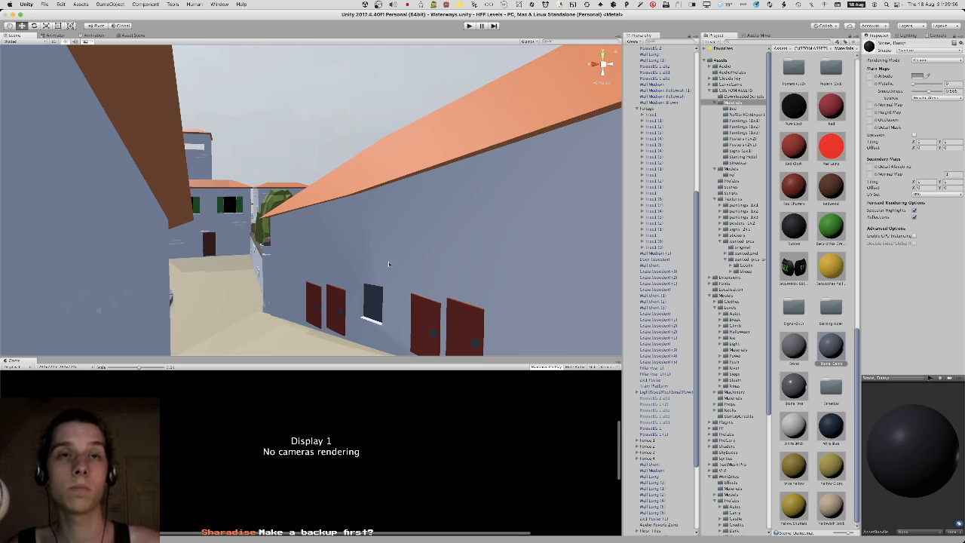
pyautogui.press('w')
pyautogui.moveTo(389, 264); pyautogui.dragTo(596, 233, button='right')
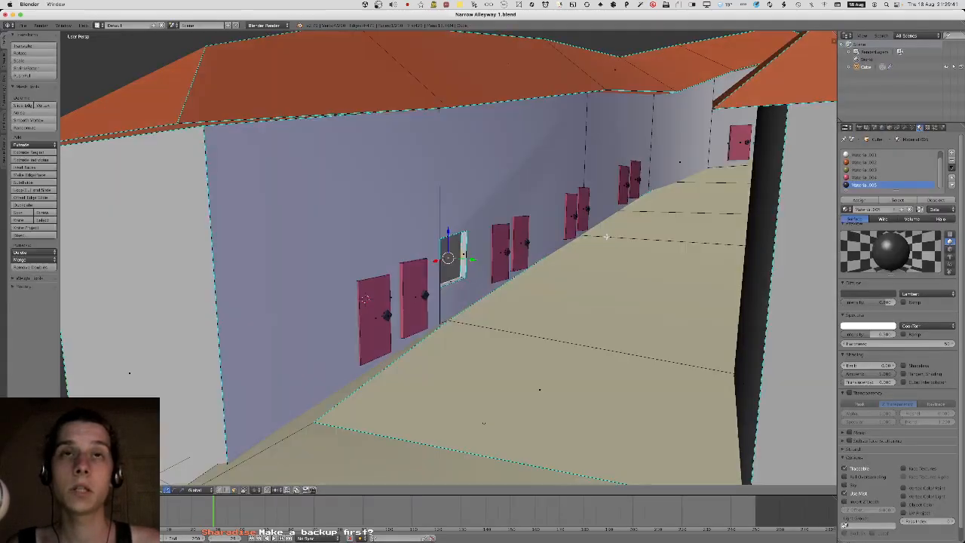
# Switch to Blender, undo the window opening in the curved wall, and return to Object Mode.
pyautogui.keyDown('shift'); pyautogui.rightClick(505, 226); pyautogui.keyUp('shift')
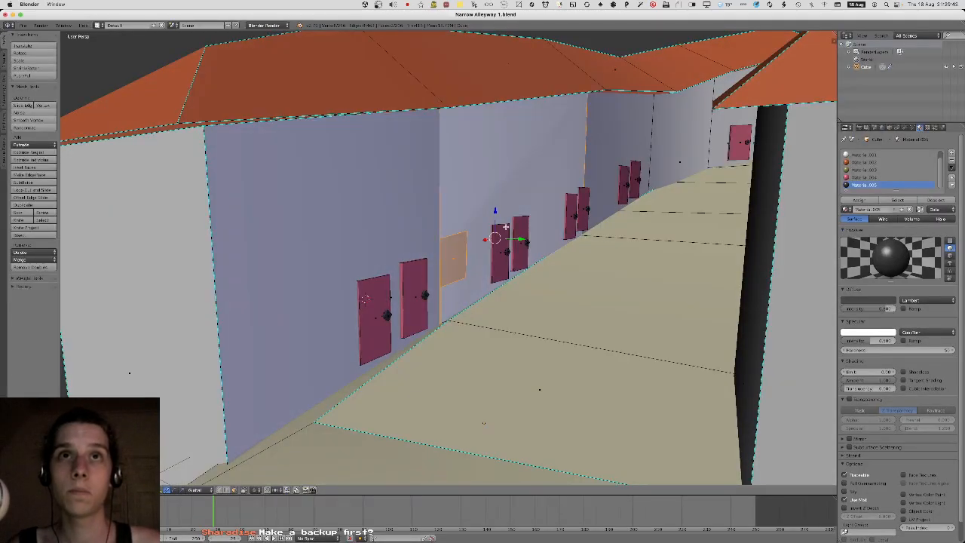
pyautogui.press('Tab')
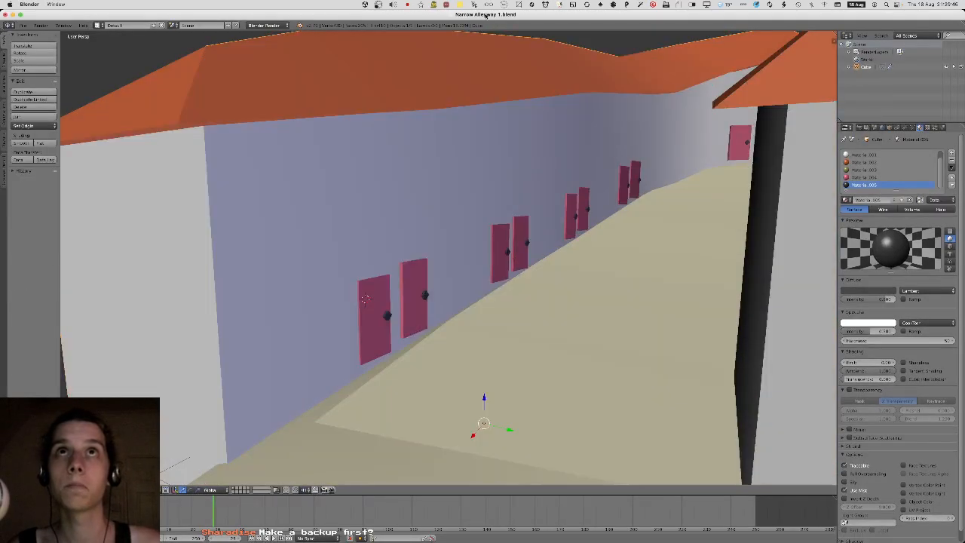
pyautogui.keyDown('super'); pyautogui.click(486, 15); pyautogui.keyUp('super')
pyautogui.click(299, 86)
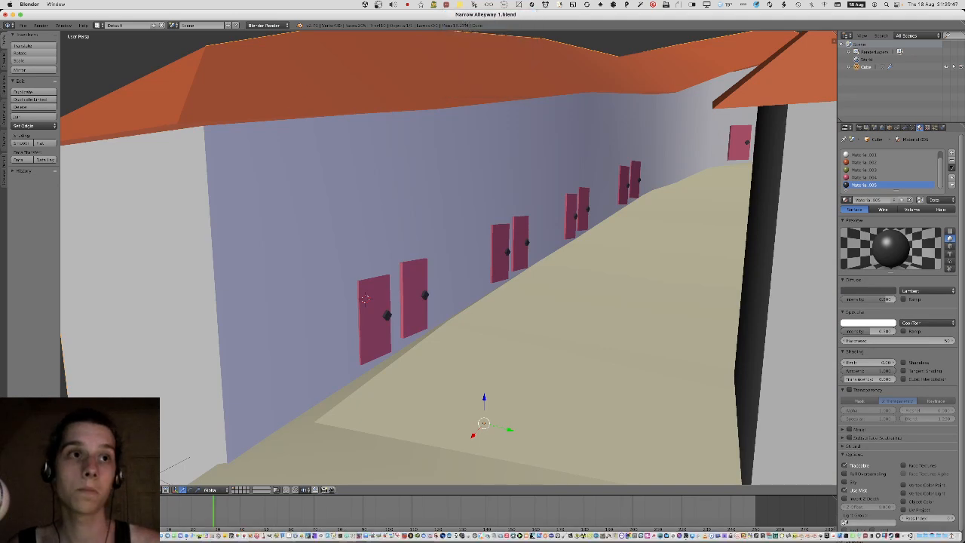
pyautogui.press('F11')
pyautogui.press('F11')
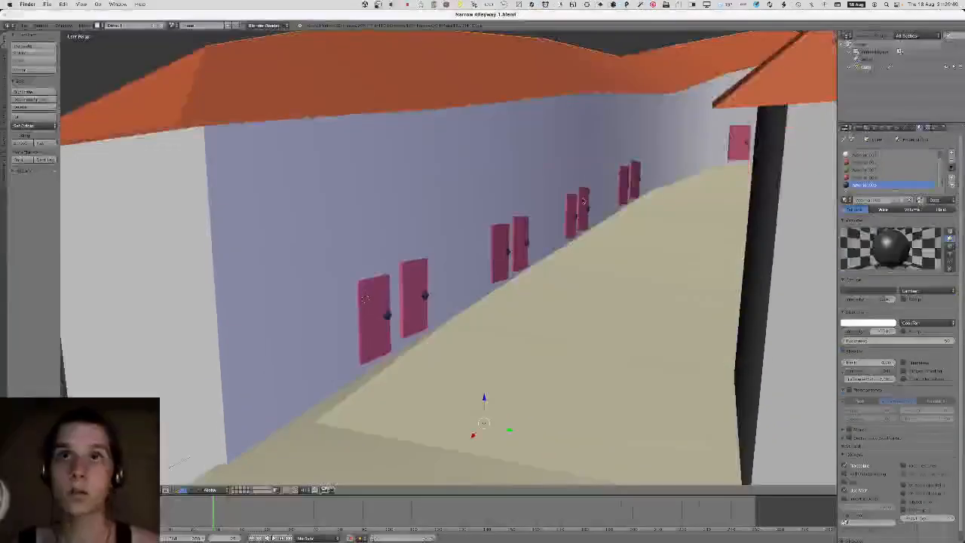
pyautogui.press('super+Tab')
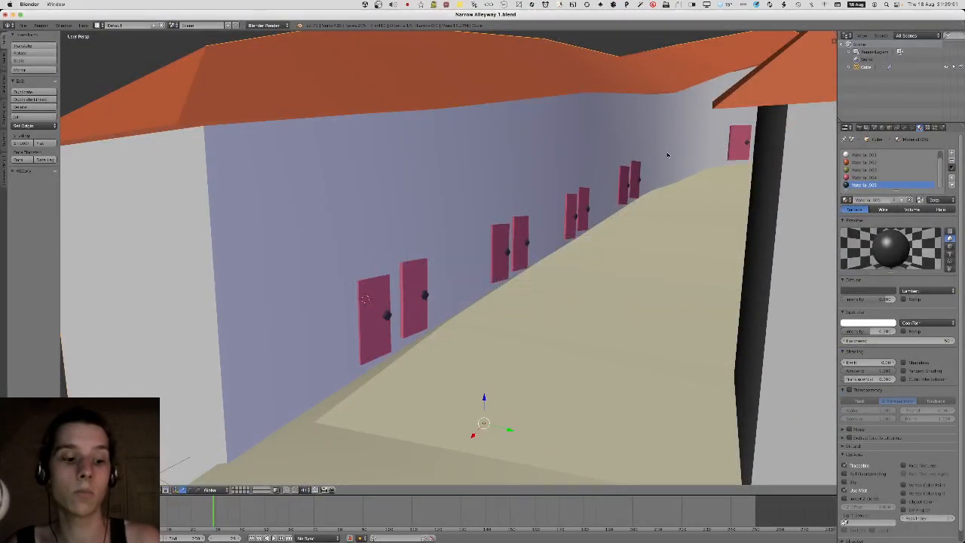
# Switch to Unity, locate the alleyway's source model in the Models folder, and reveal Narrow Alleyway 1.fbx in Finder.
pyautogui.press('super+Tab')
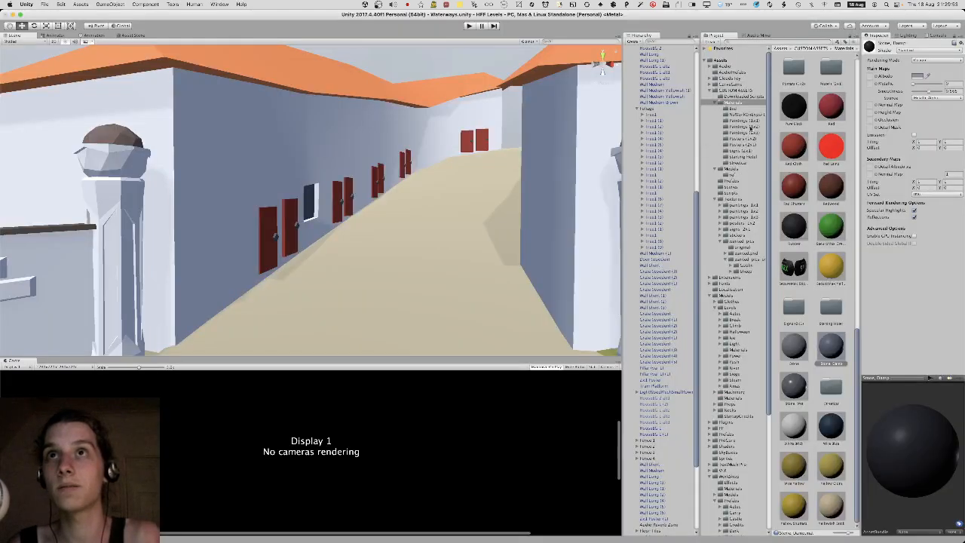
pyautogui.click(394, 147)
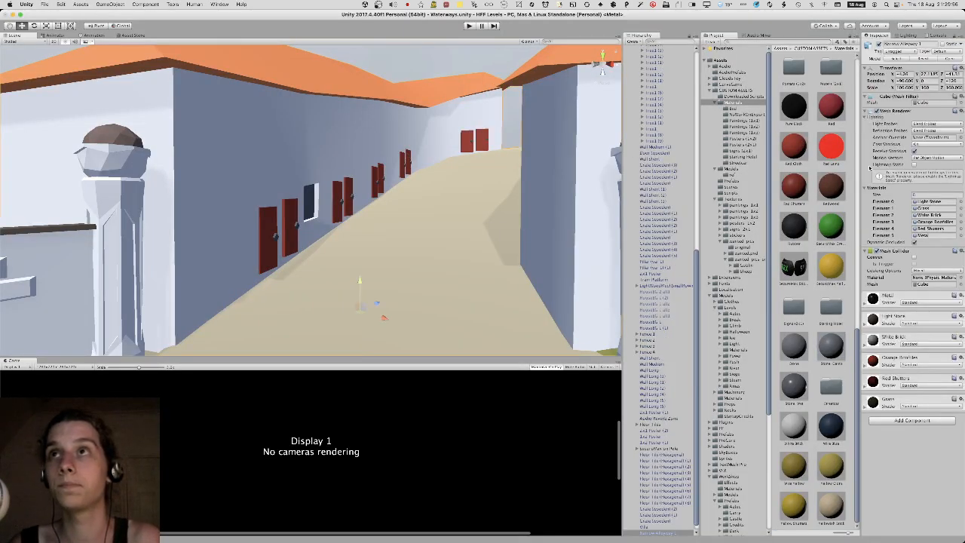
pyautogui.click(934, 103)
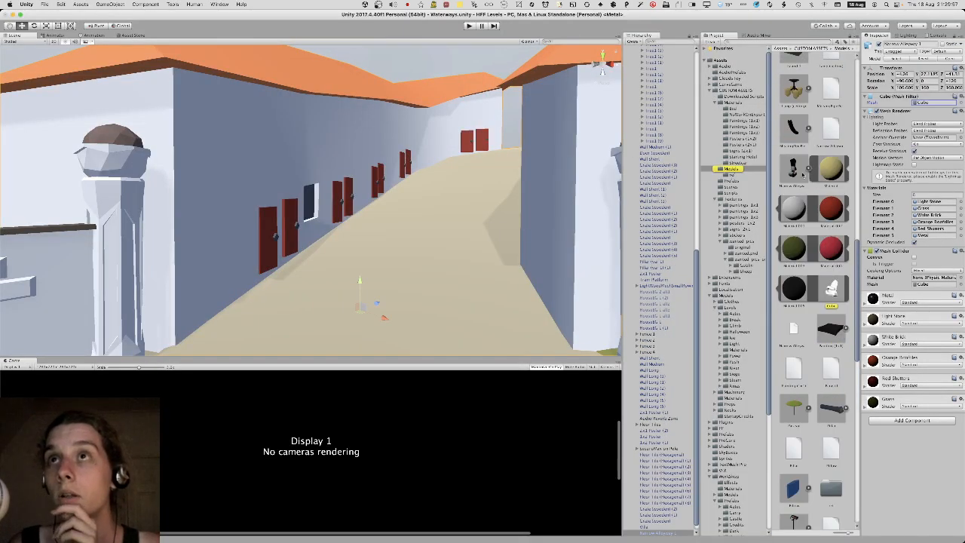
pyautogui.click(799, 174)
pyautogui.rightClick(805, 178)
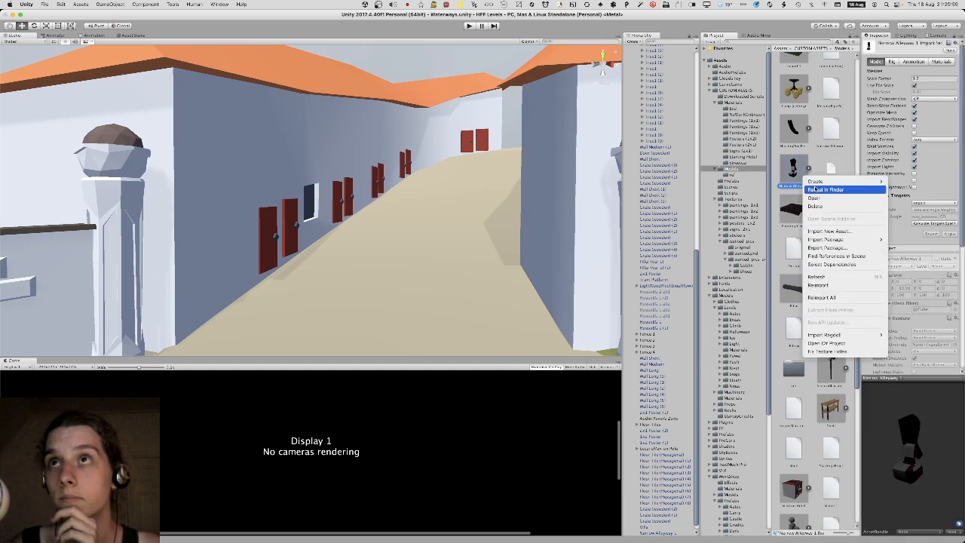
pyautogui.click(817, 189)
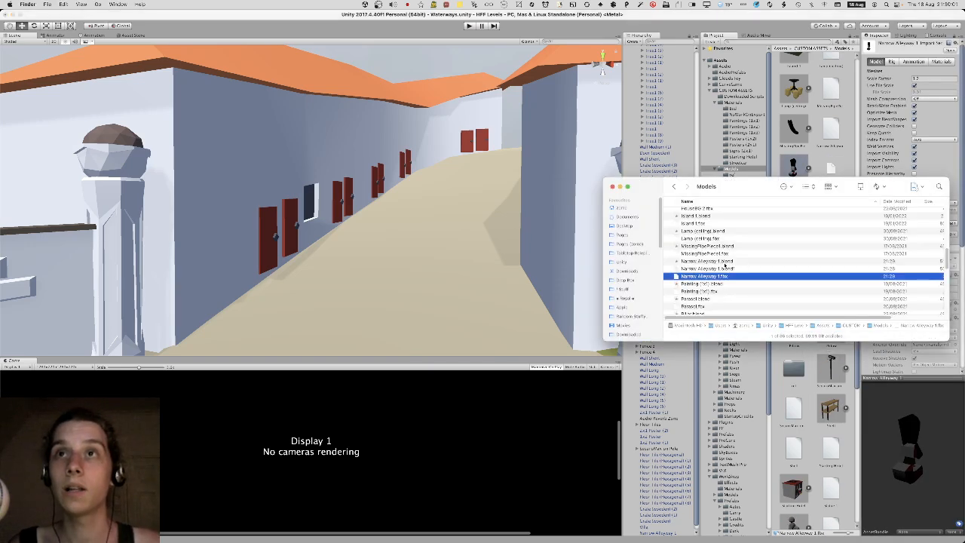
# Place a backup copy of the Narrow Alleyway 1 Blender file on the desktop and return to Unity.
pyautogui.moveTo(724, 265); pyautogui.dragTo(542, 275)
pyautogui.press('F11')
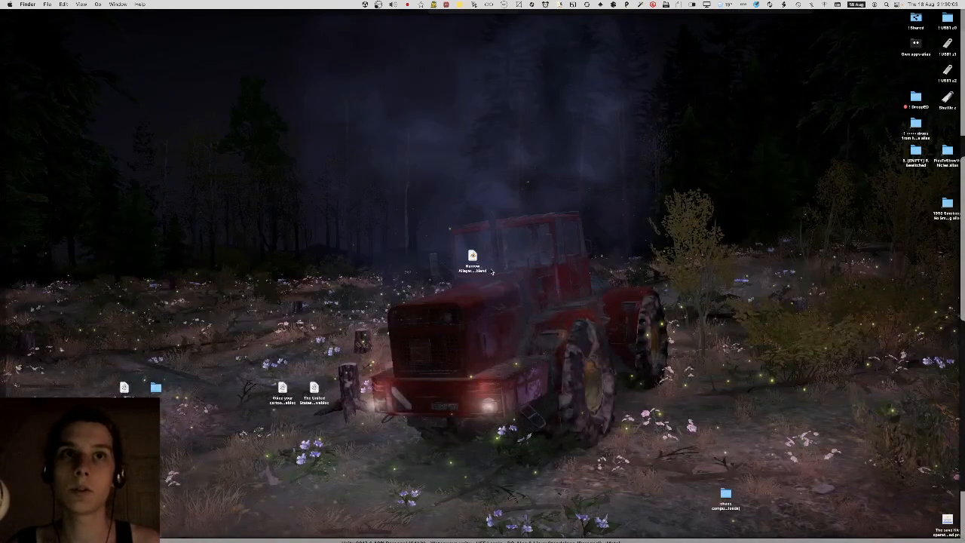
pyautogui.click(487, 269)
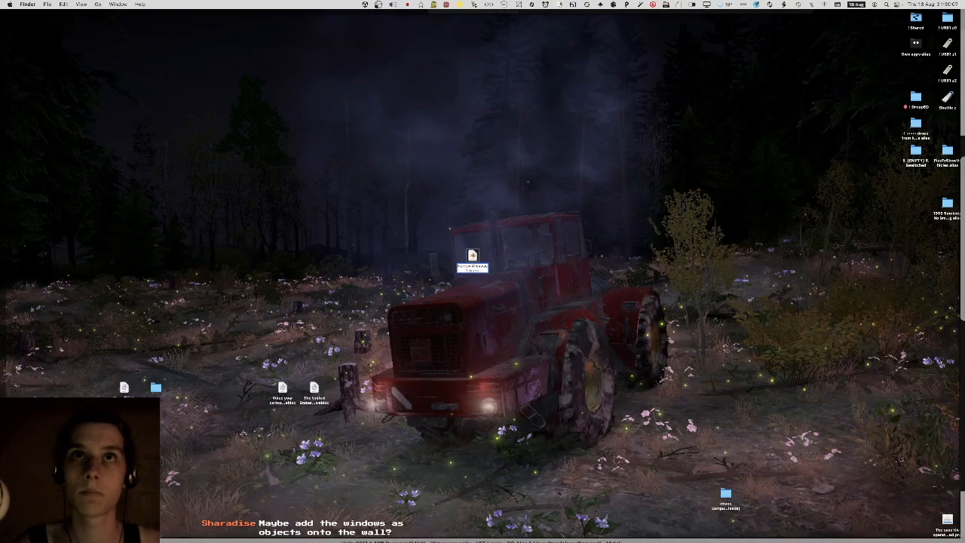
pyautogui.press('F11')
pyautogui.click(573, 402)
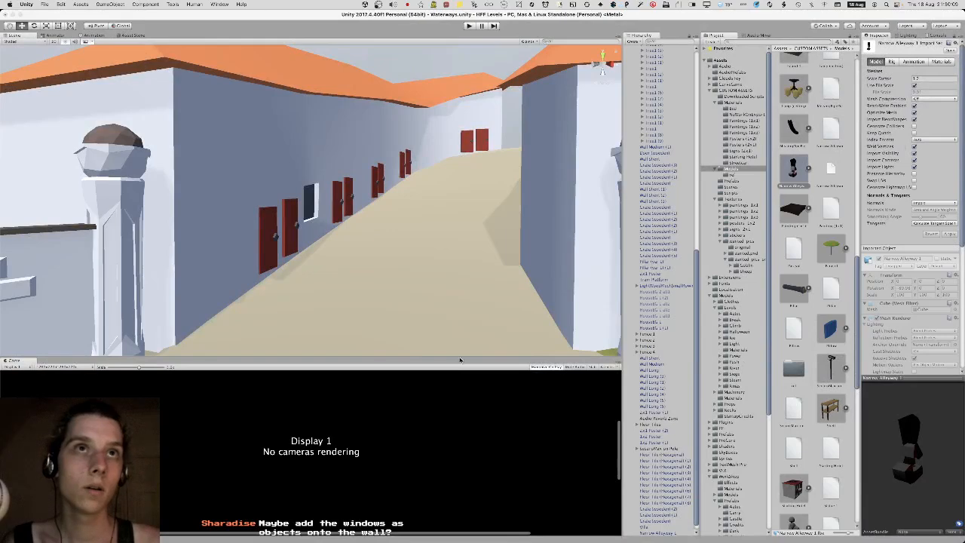
# Switch to Blender, enter Edit Mode on the alleyway mesh, and add a cube near the first door.
pyautogui.press('F1')
pyautogui.press('super+Tab')
pyautogui.press('super+Tab')
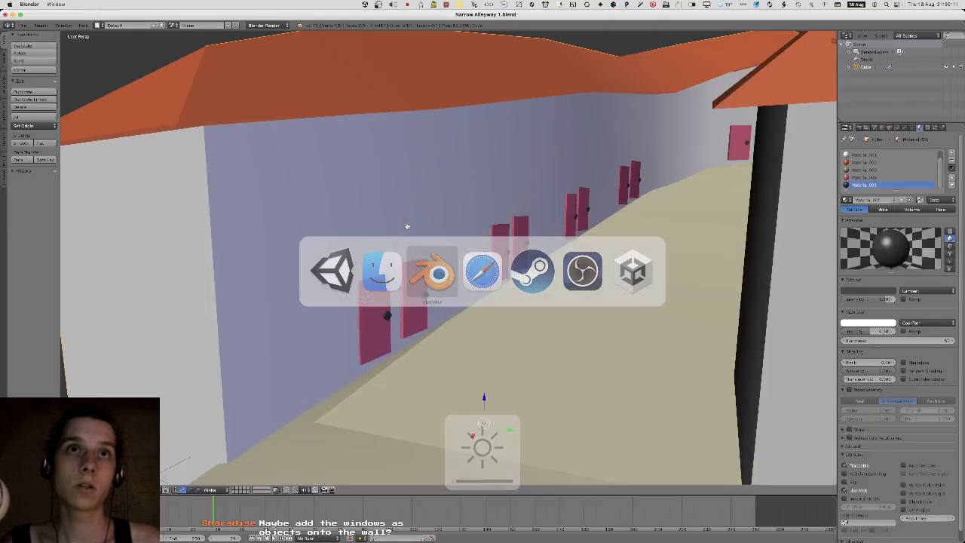
pyautogui.press('Tab')
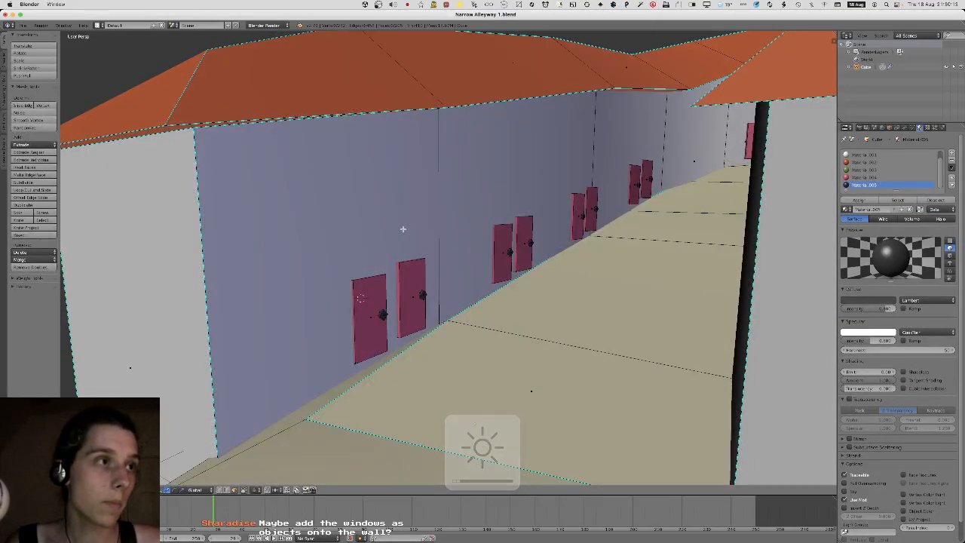
pyautogui.scroll(-5, 403, 229)
pyautogui.hotkey('shift', 'a')
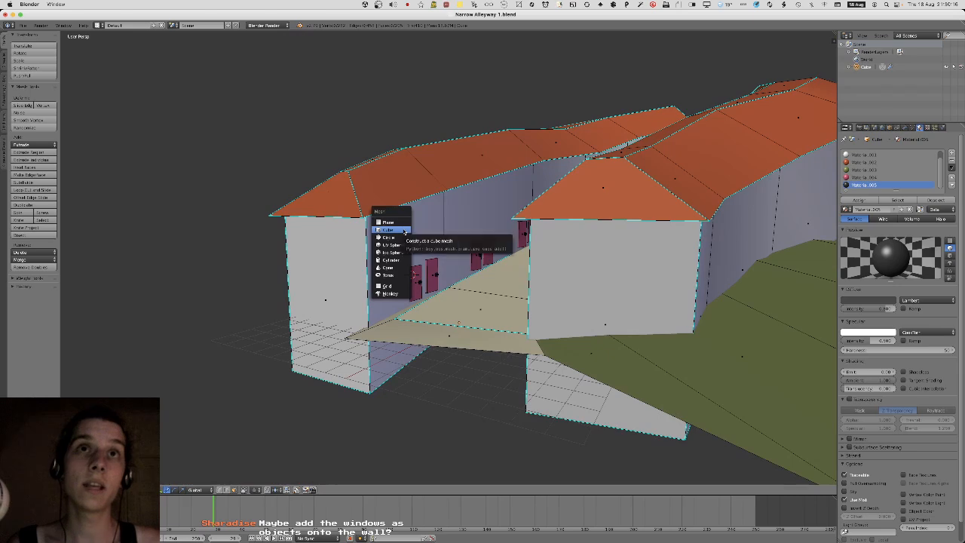
pyautogui.click(402, 229)
pyautogui.moveTo(403, 229); pyautogui.dragTo(410, 258, button='middle')
pyautogui.scroll(3, 504, 341)
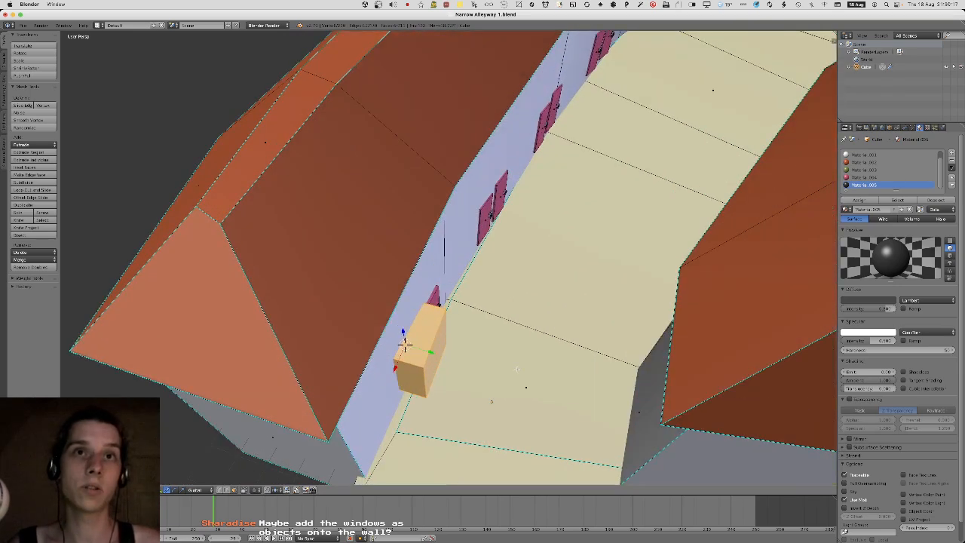
# Flatten the new cube along Y and move it to the wall between the first two door pairs.
pyautogui.press('s')
pyautogui.press('y')
pyautogui.click(446, 349)
pyautogui.press('g')
pyautogui.click(506, 269)
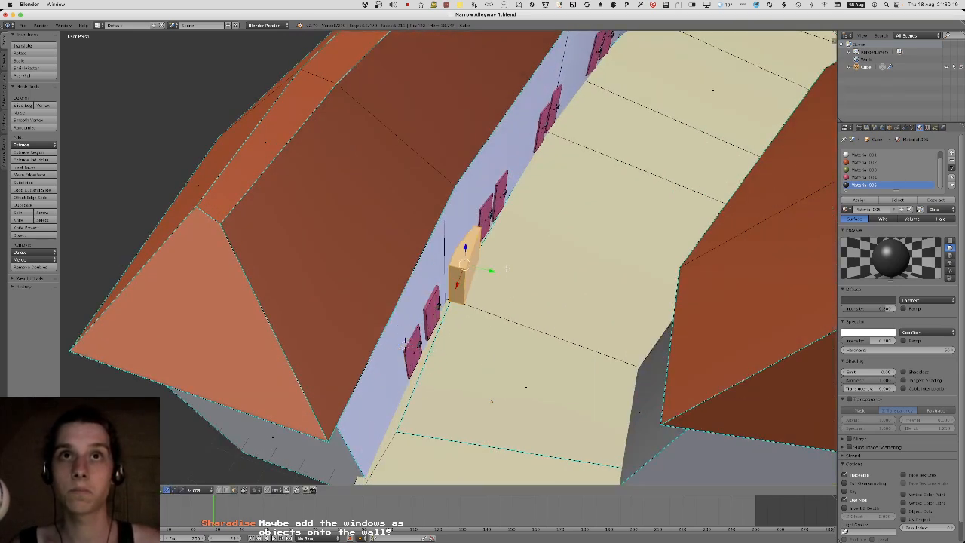
# Rotate the flattened panel about Z to line up with the curved wall.
pyautogui.moveTo(506, 268); pyautogui.dragTo(535, 267, button='middle')
pyautogui.press('r')
pyautogui.press('z')
pyautogui.click(536, 269)
pyautogui.click(476, 248)
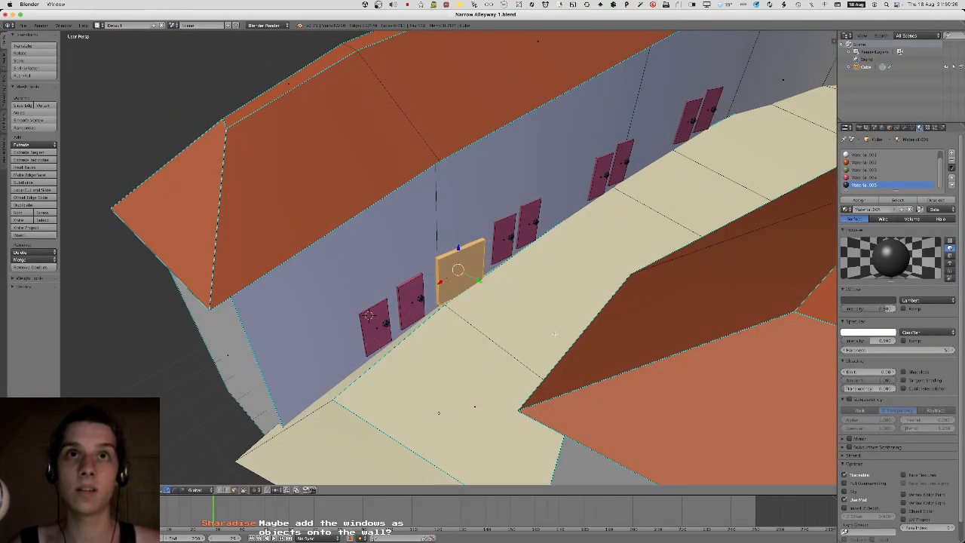
pyautogui.moveTo(477, 248); pyautogui.dragTo(625, 238, button='middle')
# Raise the window panel above the ground along Z and adjust its position against the wall.
pyautogui.moveTo(521, 266); pyautogui.dragTo(515, 254, button='middle')
pyautogui.press('g')
pyautogui.press('z')
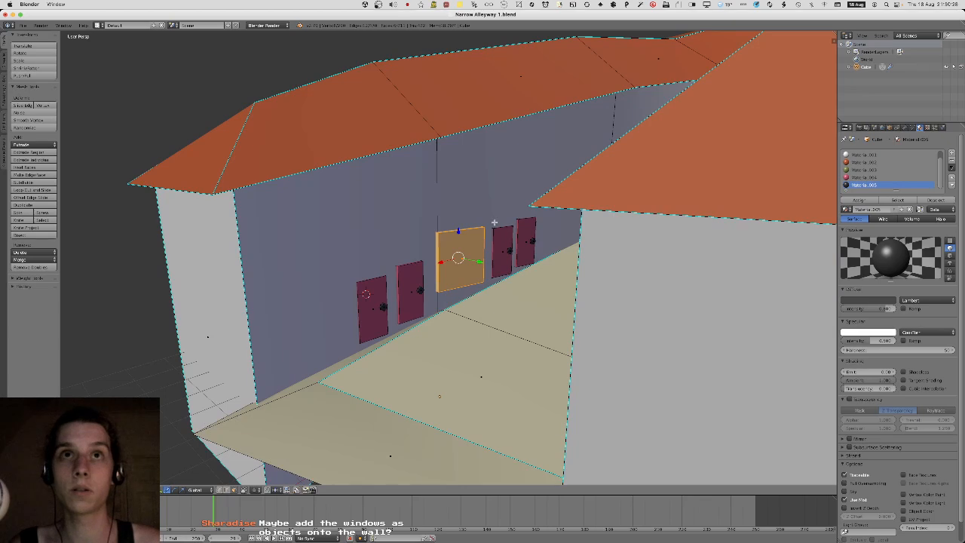
pyautogui.click(473, 216)
pyautogui.moveTo(473, 216); pyautogui.dragTo(469, 287, button='middle')
pyautogui.scroll(2, 468, 290)
pyautogui.press('g')
pyautogui.click(454, 319)
# Delete the window panel's back face that is hidden against the wall.
pyautogui.moveTo(454, 319); pyautogui.dragTo(542, 313, button='middle')
pyautogui.rightClick(448, 267)
pyautogui.moveTo(444, 267); pyautogui.dragTo(448, 272, button='middle')
pyautogui.press('x')
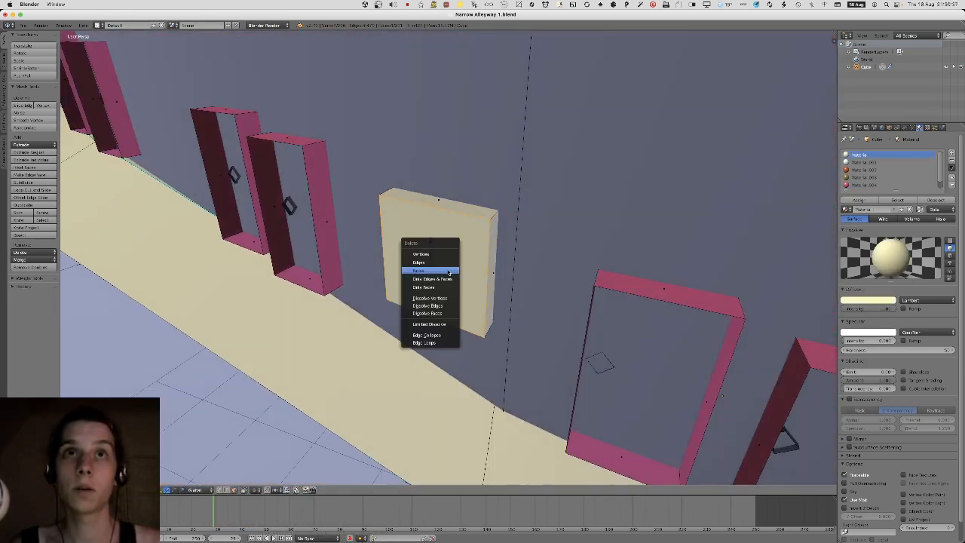
pyautogui.click(447, 270)
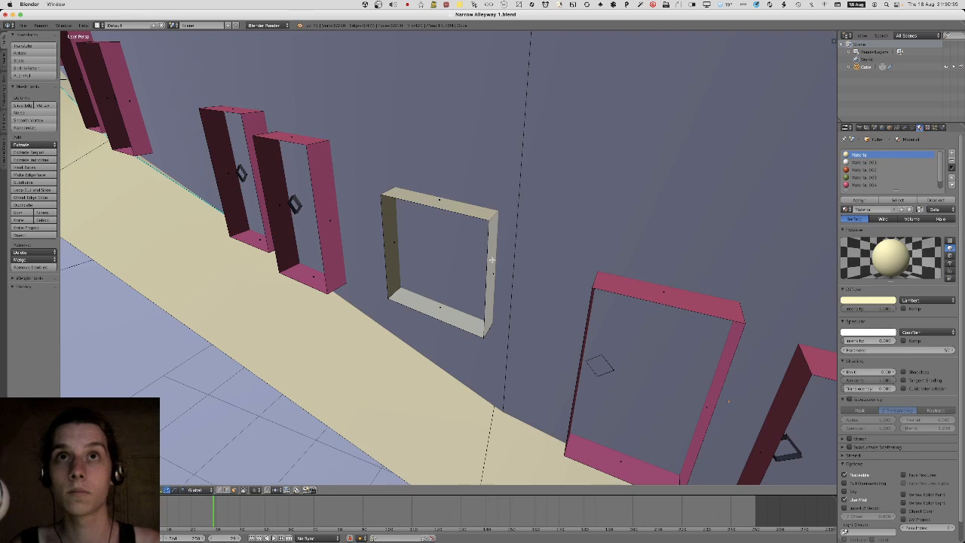
# Duplicate the whole window panel and narrow the copy along X into a shutter.
pyautogui.press('l')
pyautogui.moveTo(491, 260); pyautogui.dragTo(422, 259, button='middle')
pyautogui.scroll(-3, 437, 301)
pyautogui.moveTo(470, 394); pyautogui.dragTo(471, 339, button='middle')
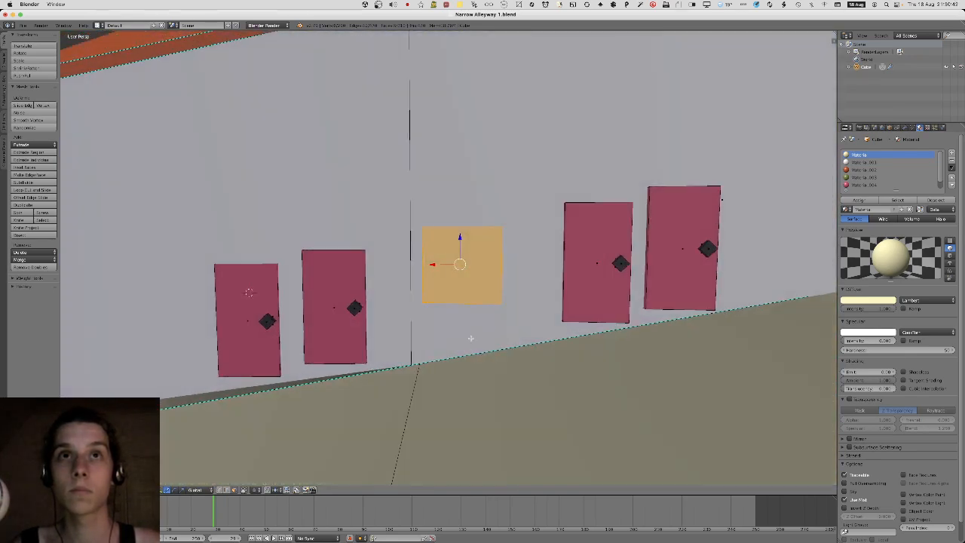
pyautogui.press('s')
pyautogui.press('x')
pyautogui.click(545, 252)
# Move the narrow shutter copy along X and fit it beside the window panel's edge nearest the first door pair.
pyautogui.press('g')
pyautogui.press('x')
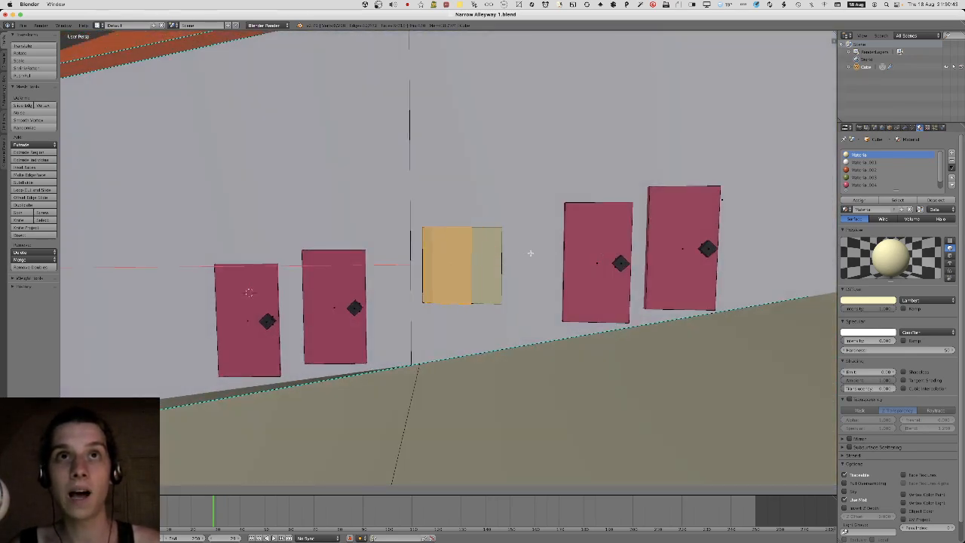
pyautogui.click(530, 254)
pyautogui.press('g')
pyautogui.press('x')
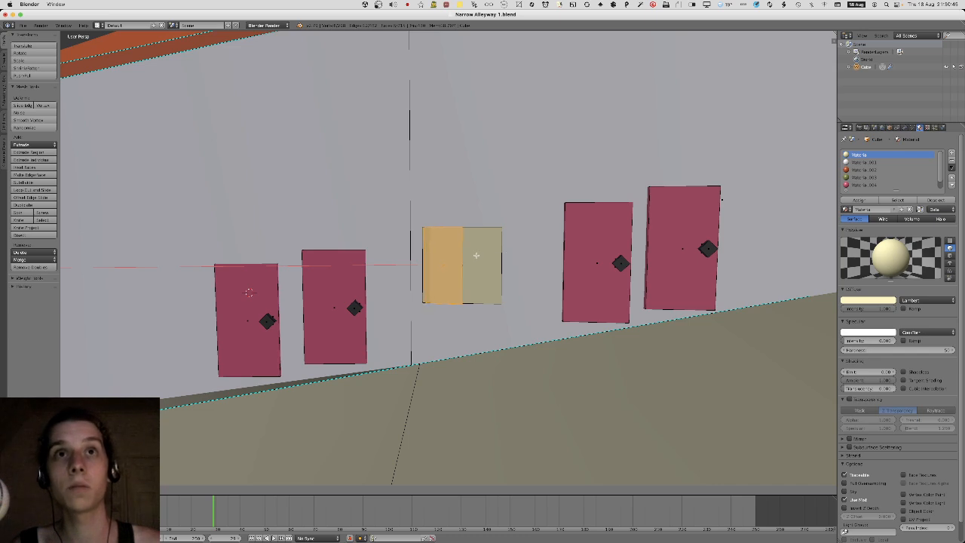
pyautogui.click(475, 255)
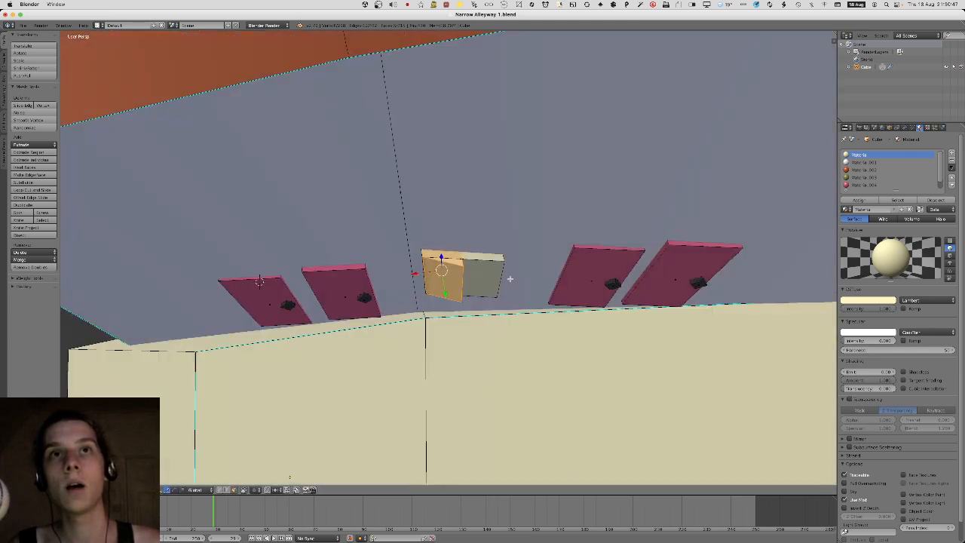
pyautogui.moveTo(512, 252); pyautogui.dragTo(510, 279, button='middle')
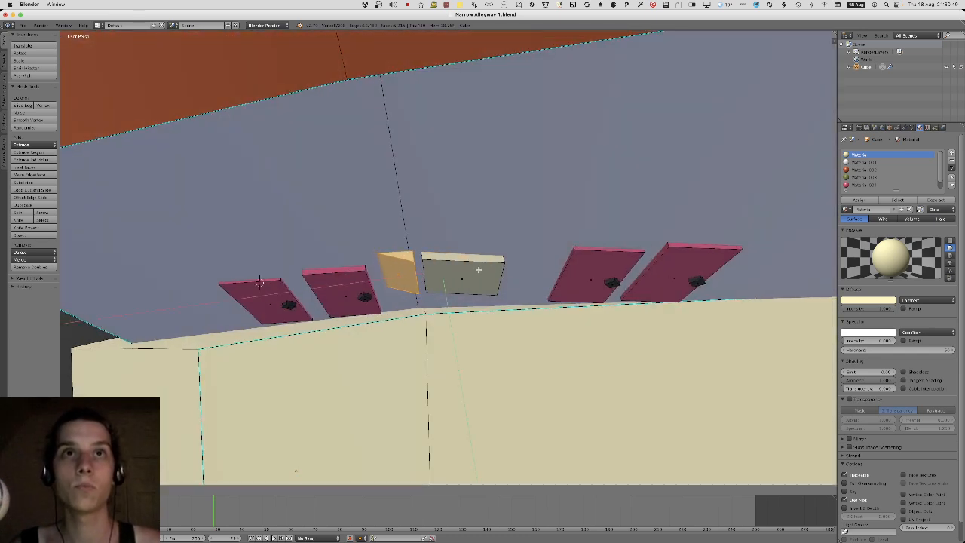
pyautogui.moveTo(493, 254); pyautogui.dragTo(394, 263, button='middle')
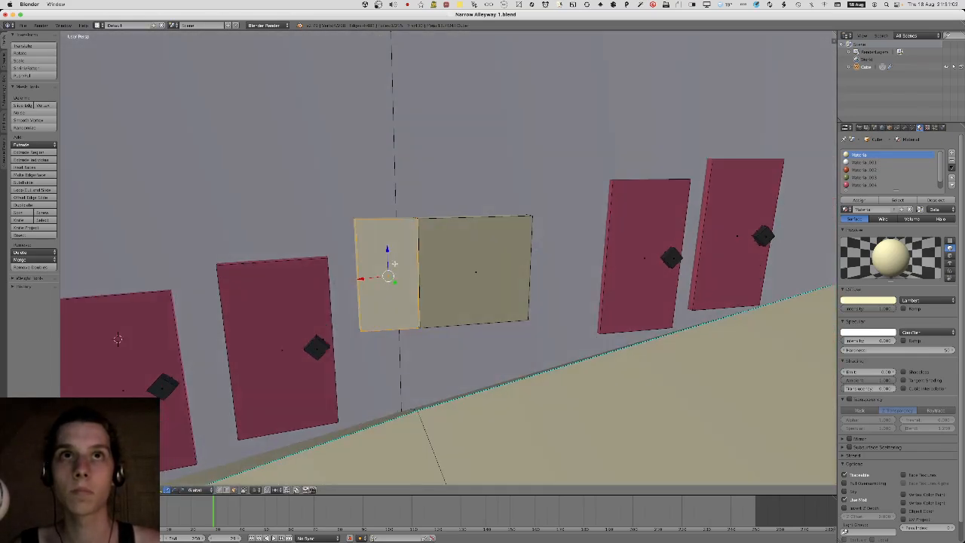
# Inset the shutter's front face and extrude the inner face inward to form a recessed panel.
pyautogui.press('i')
pyautogui.click(461, 239)
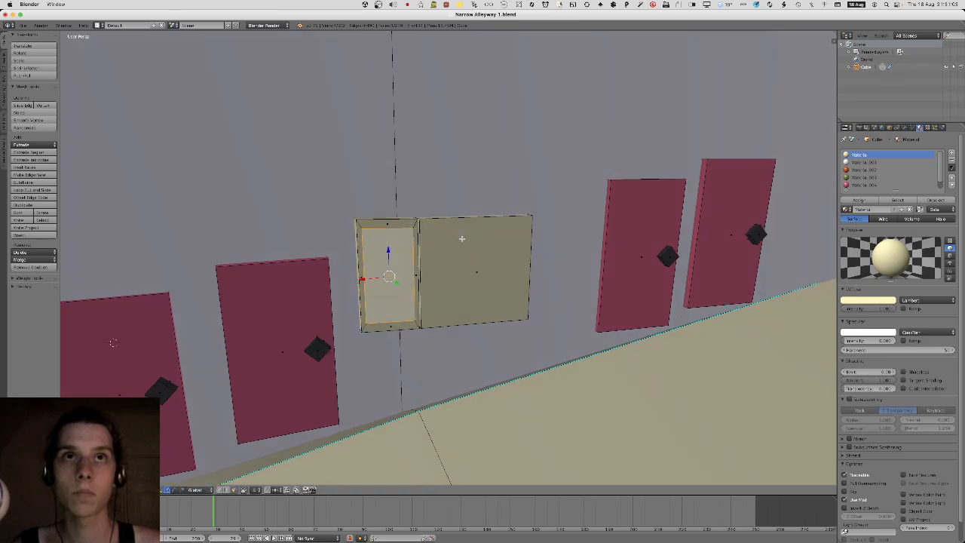
pyautogui.moveTo(461, 239); pyautogui.dragTo(462, 279, button='middle')
pyautogui.press('e')
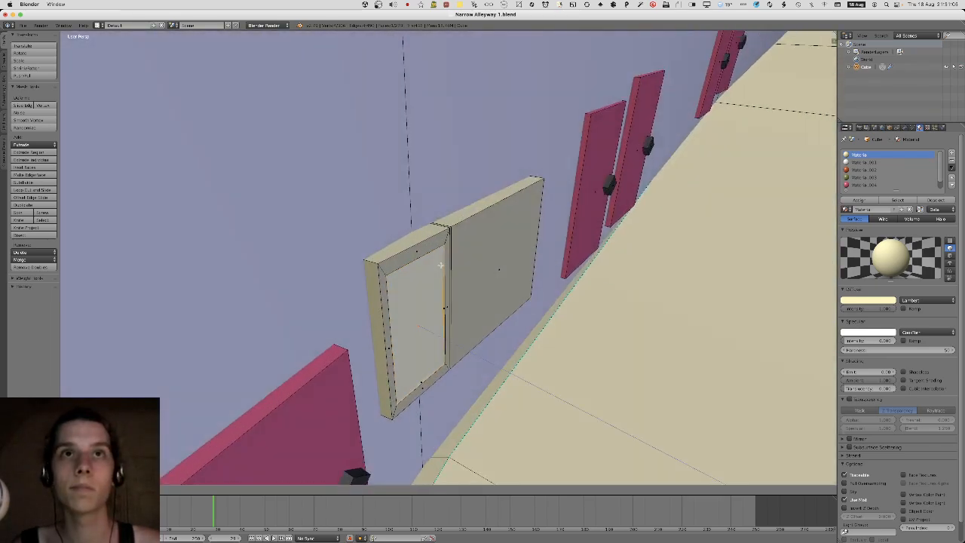
pyautogui.click(404, 246)
# Switch to Unity and examine the shape and placement of the green and yellow shutters on the existing houses.
pyautogui.press('super+Tab')
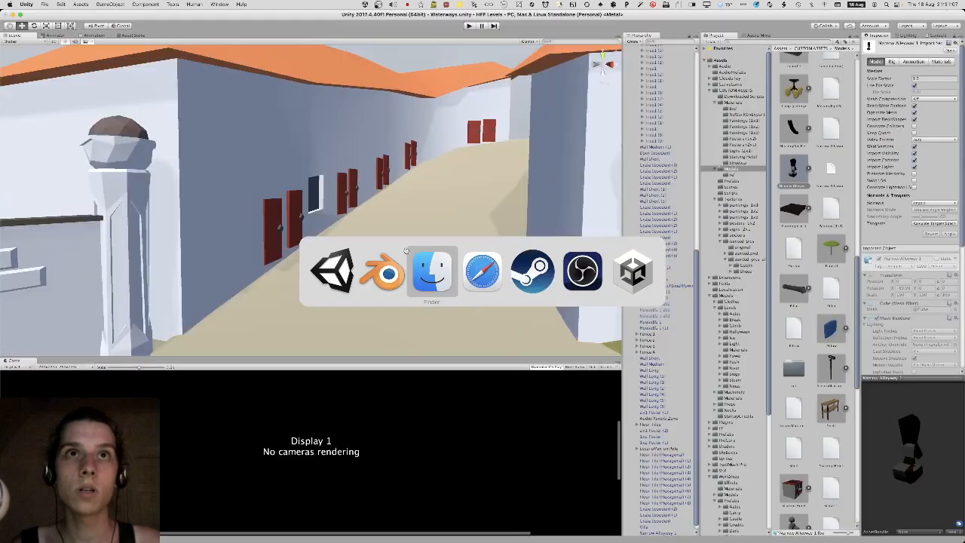
pyautogui.press('super+Tab')
pyautogui.press('super+Tab')
pyautogui.press('super+Tab')
pyautogui.moveTo(215, 183); pyautogui.dragTo(57, 184, button='right')
pyautogui.press('w')
pyautogui.click(327, 199)
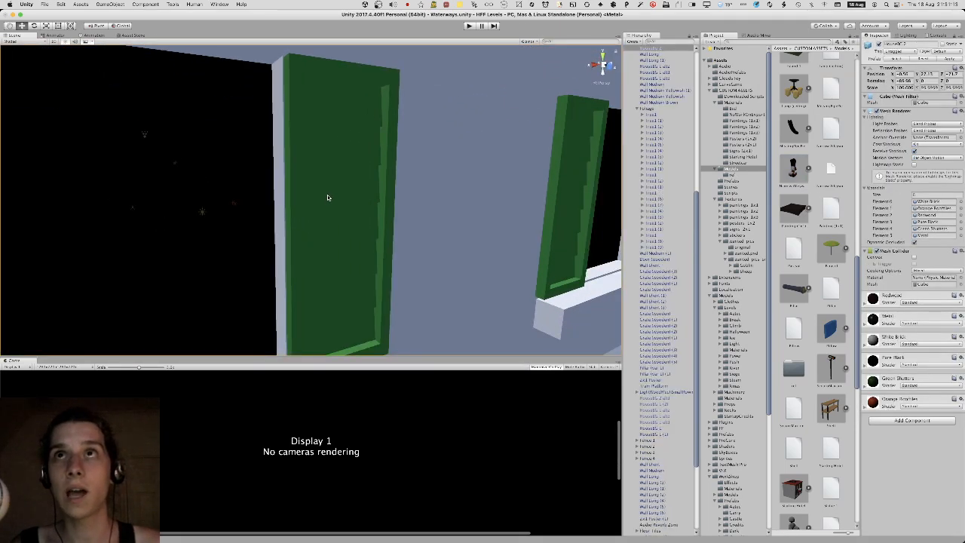
pyautogui.scroll(-5, 327, 198)
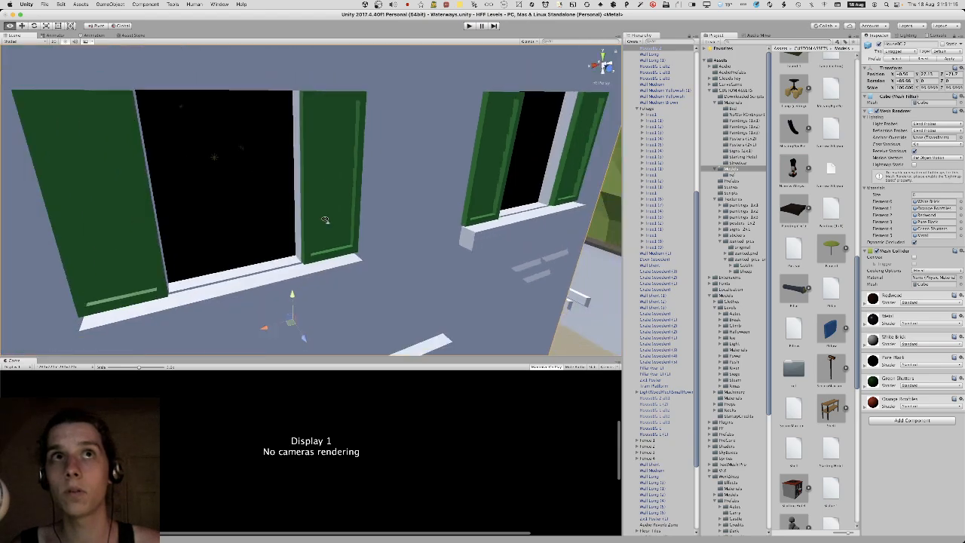
pyautogui.scroll(-6, 325, 220)
pyautogui.moveTo(325, 219); pyautogui.dragTo(202, 179, button='right')
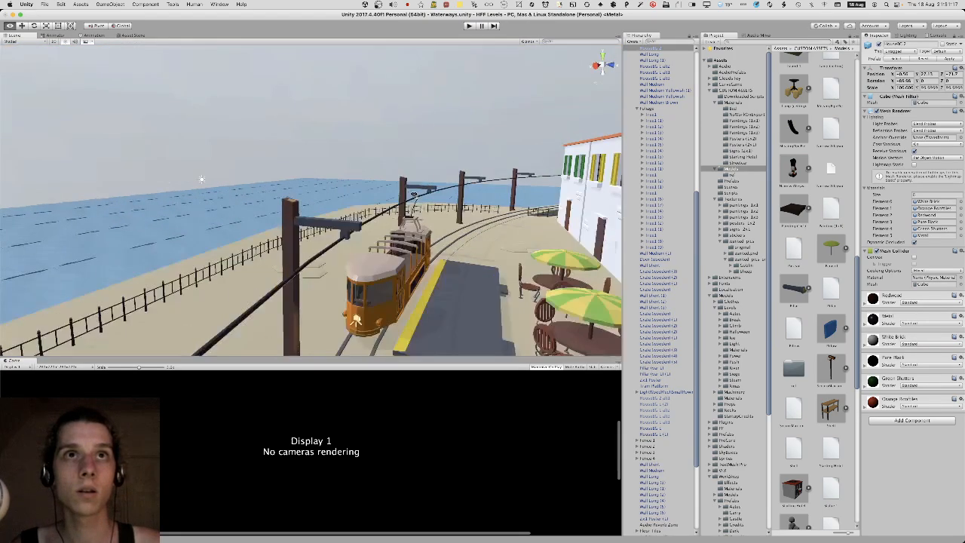
pyautogui.moveTo(414, 194); pyautogui.dragTo(681, 186, button='right')
pyautogui.press('w')
pyautogui.press('s')
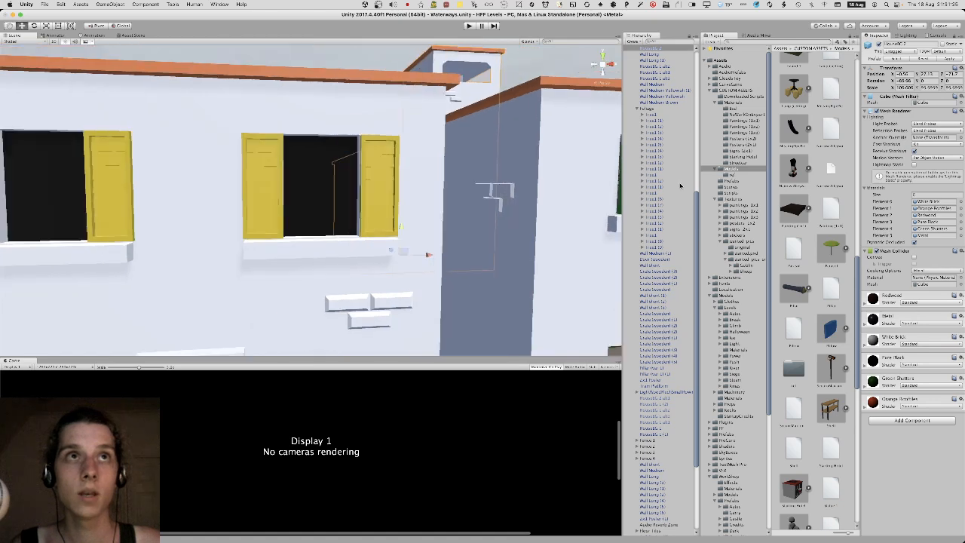
# Switch back to Blender and delete the recessed inner face of the narrow shutter, leaving an open frame.
pyautogui.press('super+Tab')
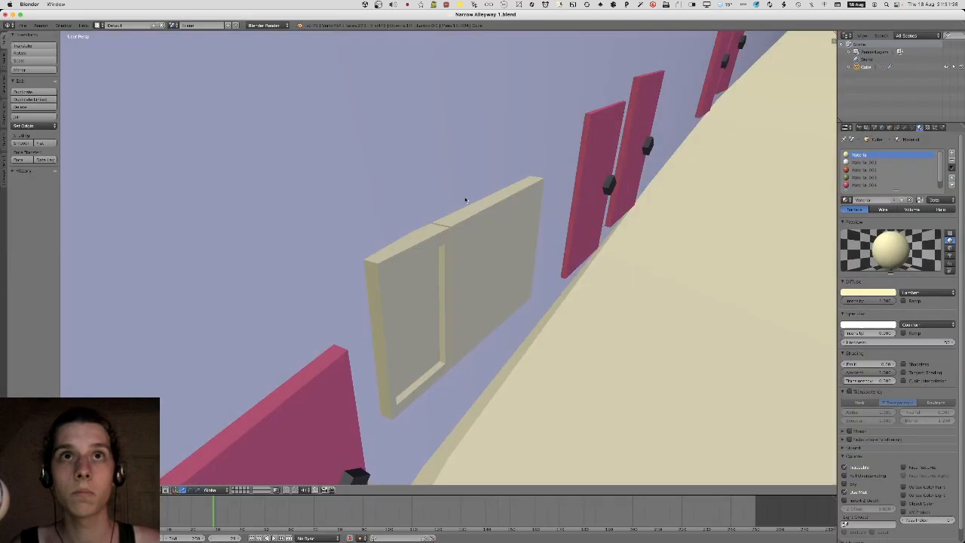
pyautogui.press('KP_Decimal')
pyautogui.hscroll(-5, 450, 193)
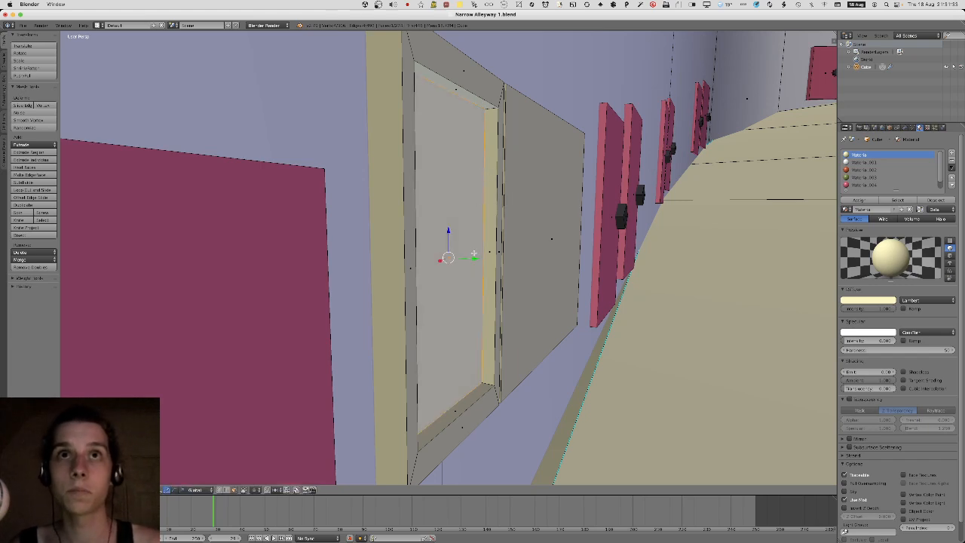
pyautogui.press('x')
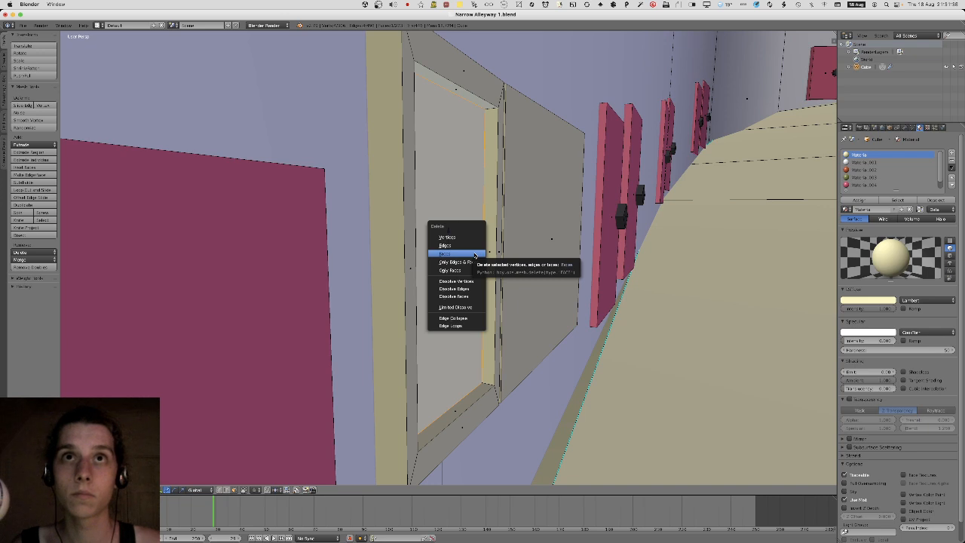
pyautogui.click(475, 256)
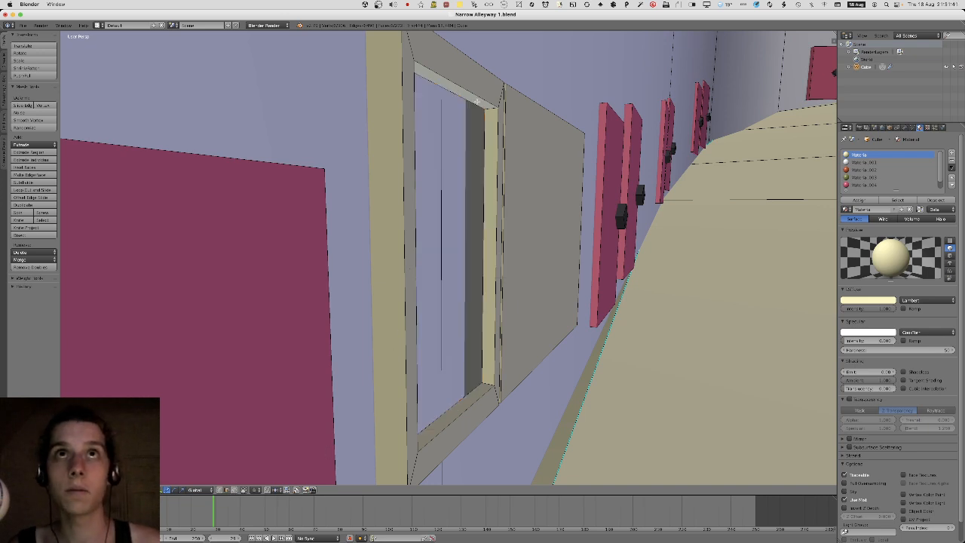
# Extrude the frame opening's top inner edge downward as the first slat, working in an orthographic side view with wireframe shading.
pyautogui.rightClick(475, 102)
pyautogui.press('e')
pyautogui.press('z')
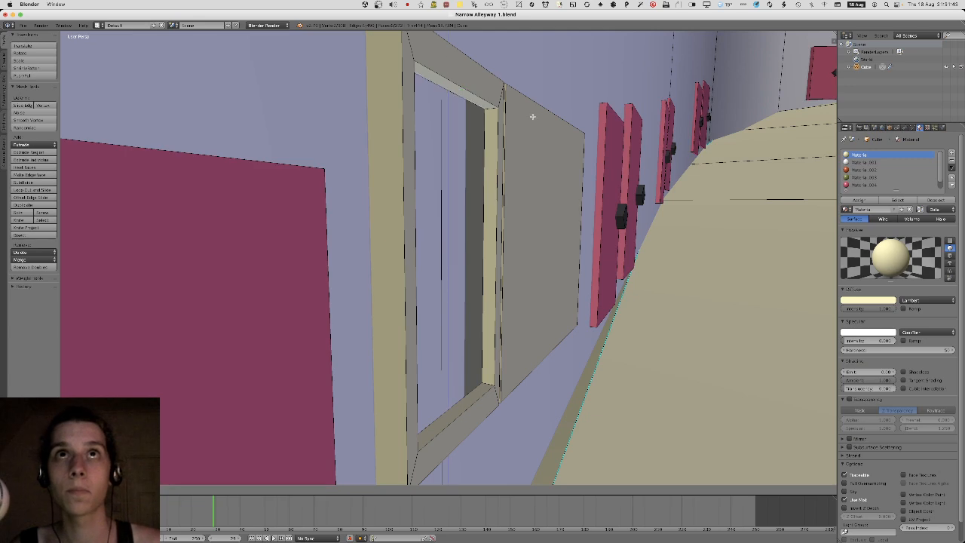
pyautogui.click(574, 124)
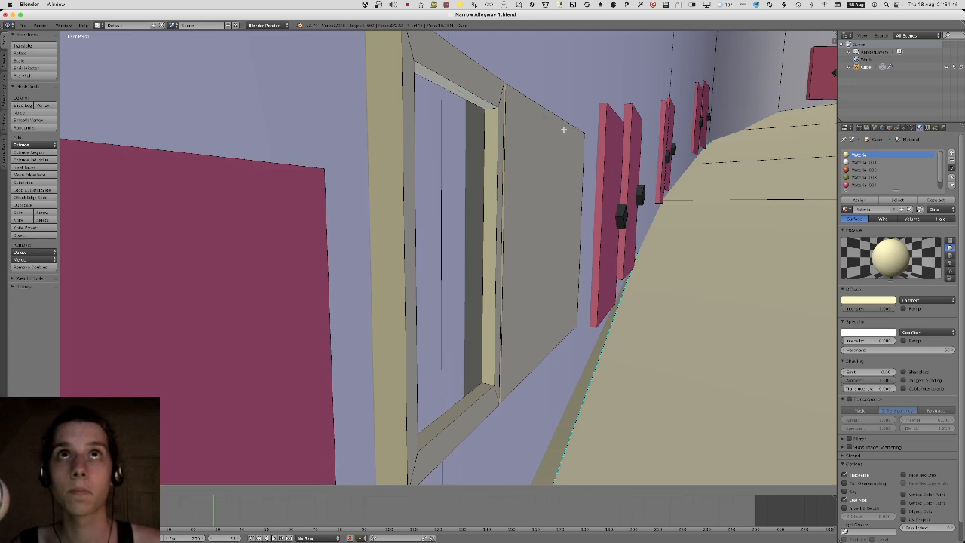
pyautogui.moveTo(574, 124); pyautogui.dragTo(531, 175, button='middle')
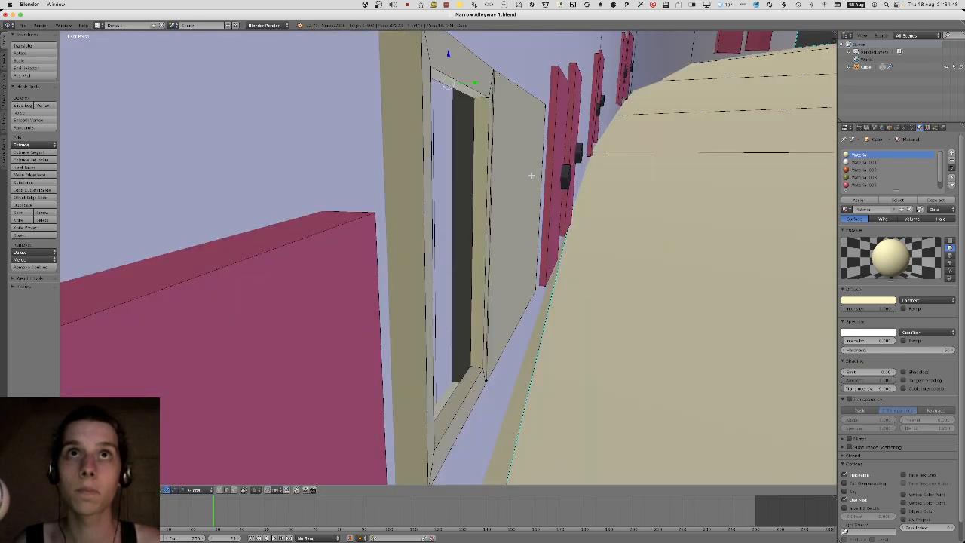
pyautogui.press('KP_1')
pyautogui.press('KP_3')
pyautogui.press('KP_5')
pyautogui.press('ctrl+KP_3')
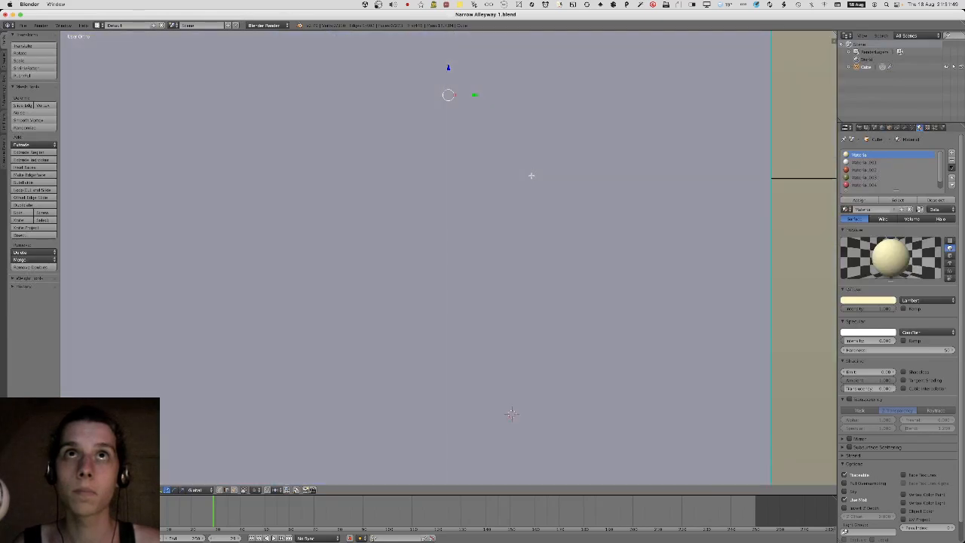
pyautogui.press('z')
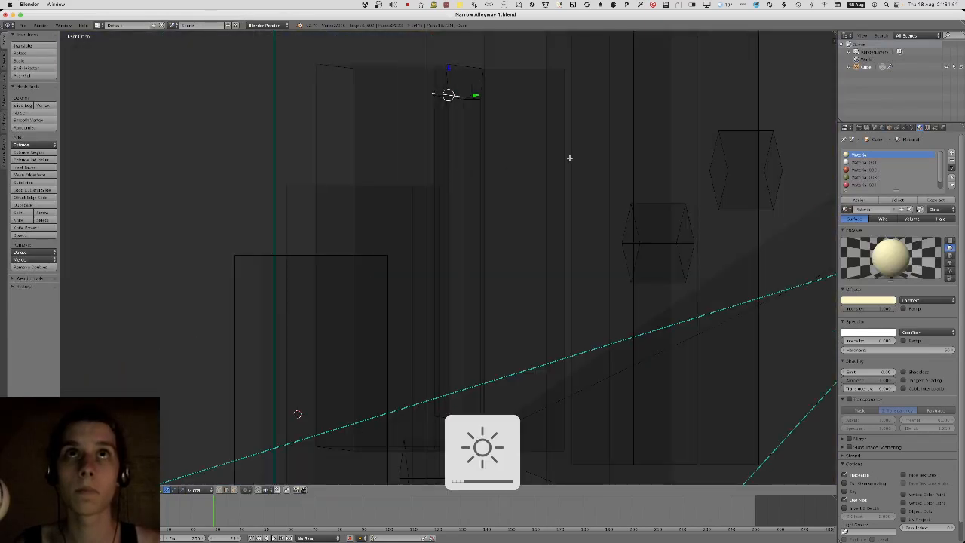
pyautogui.press('KP_6')
pyautogui.press('KP_6')
pyautogui.press('KP_6')
pyautogui.moveTo(569, 165); pyautogui.dragTo(543, 191, button='middle')
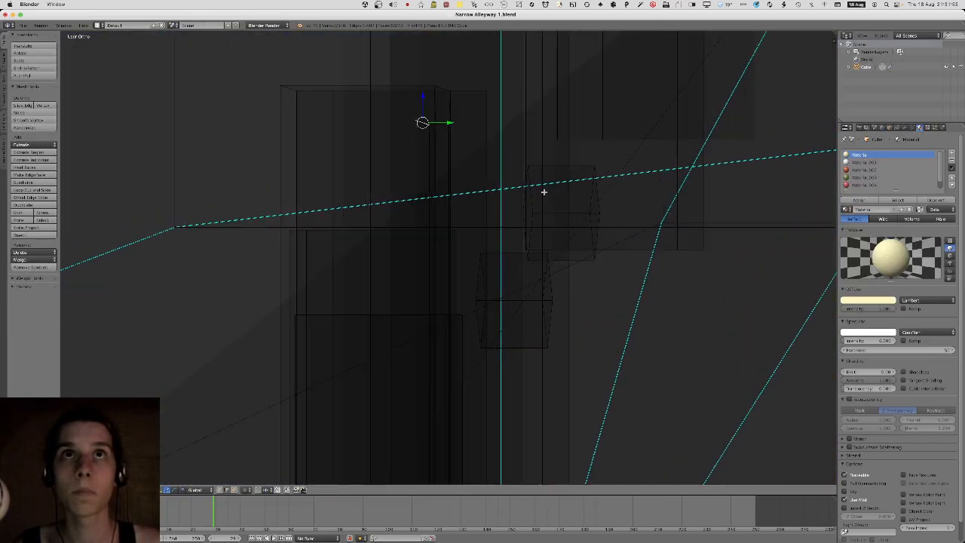
pyautogui.hotkey('ctrl', 'space')
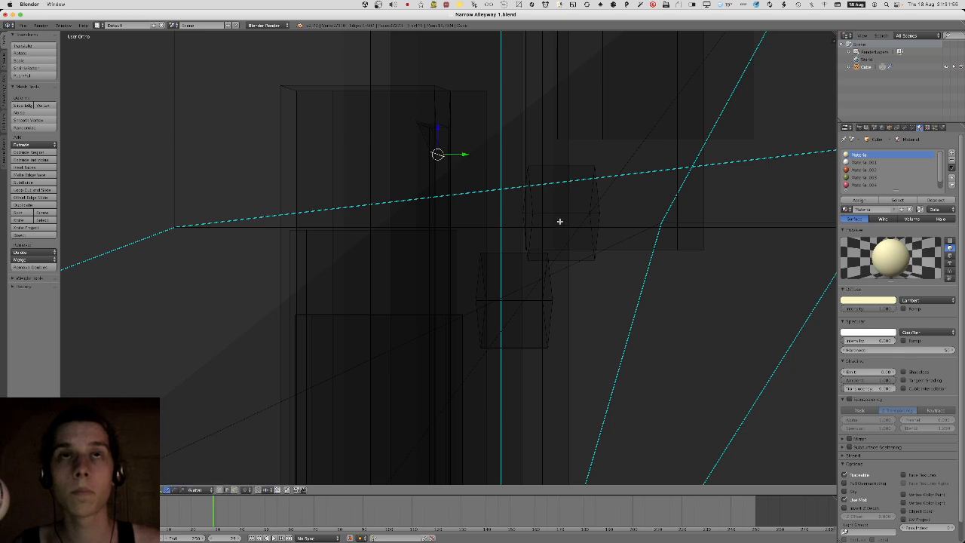
# Try to extrude the slat edge repeatedly in small zigzag segments down the shutter opening.
pyautogui.press('e')
pyautogui.click(543, 221)
pyautogui.press('e')
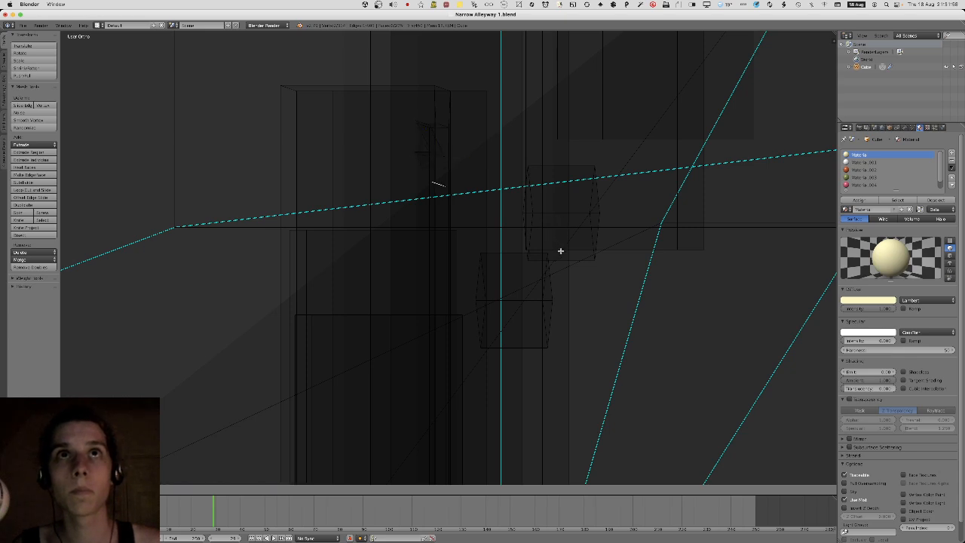
pyautogui.click(561, 251)
pyautogui.press('e')
pyautogui.click(541, 281)
pyautogui.press('e')
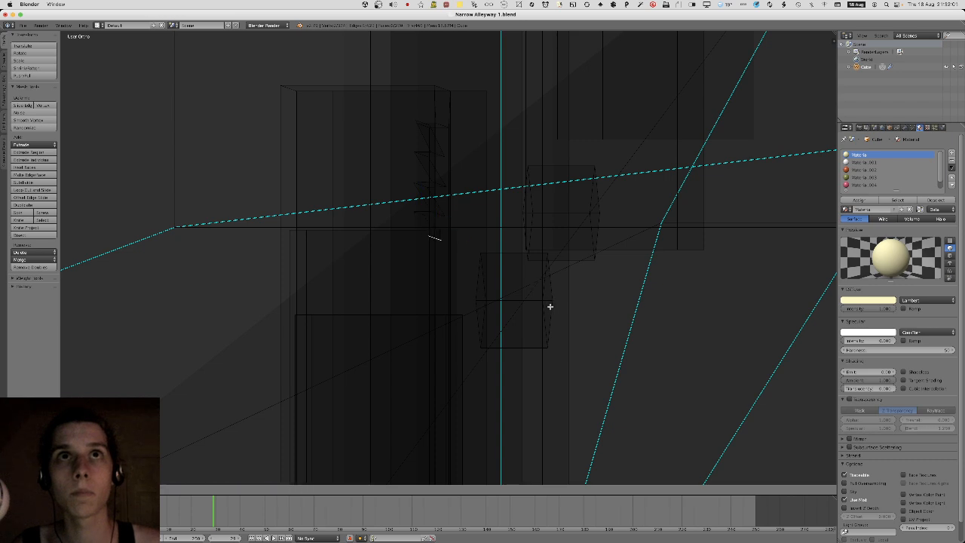
pyautogui.click(550, 321)
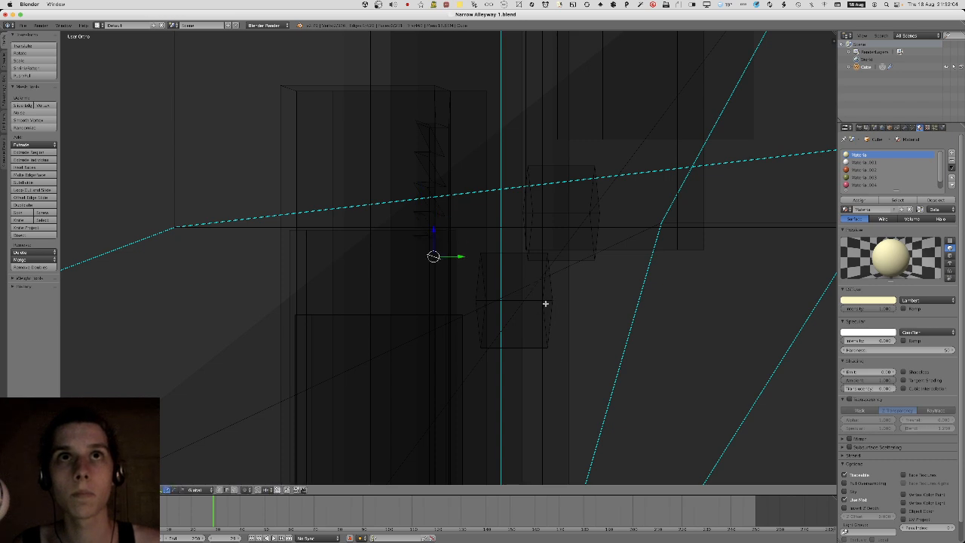
pyautogui.press('KP_Decimal')
pyautogui.moveTo(516, 290); pyautogui.dragTo(507, 209, button='middle')
pyautogui.press('e')
pyautogui.click(531, 294)
pyautogui.scroll(1, 506, 209)
pyautogui.press('XF86MonBrightnessUp')
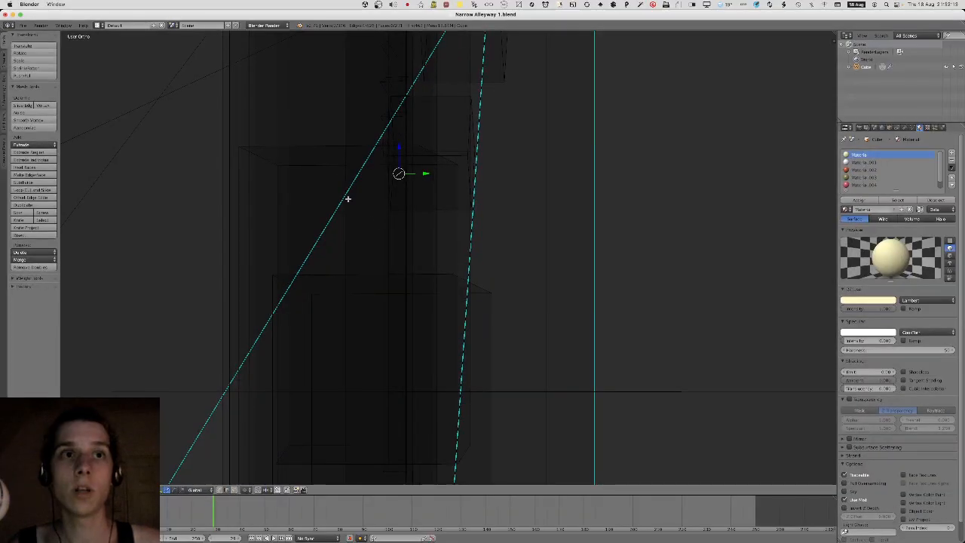
# Switch to solid shading with hidden geometry showing through and align the side view to the shutter profile.
pyautogui.press('z')
pyautogui.click(244, 490)
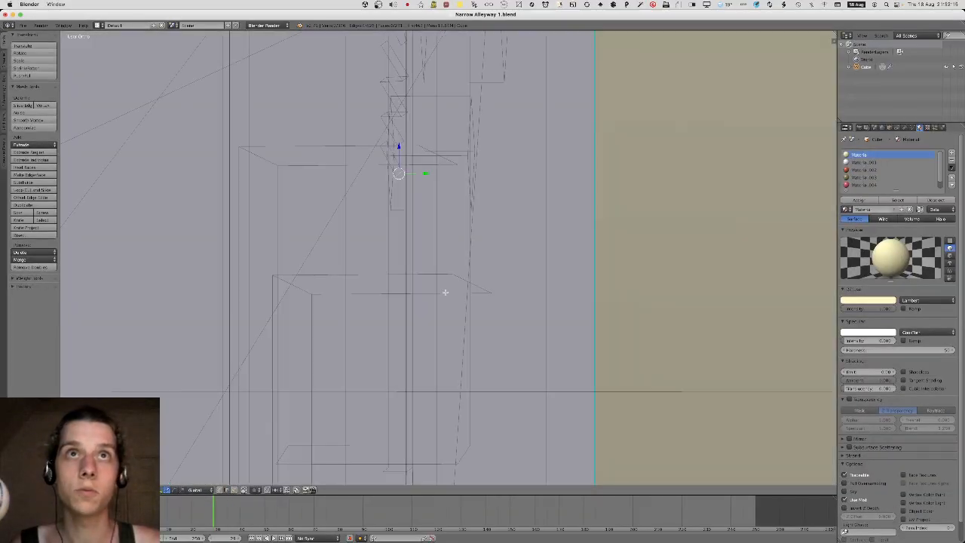
pyautogui.keyDown('shift'); pyautogui.moveTo(502, 215); pyautogui.dragTo(496, 219, button='middle'); pyautogui.keyUp('shift')
pyautogui.scroll(-2, 503, 217)
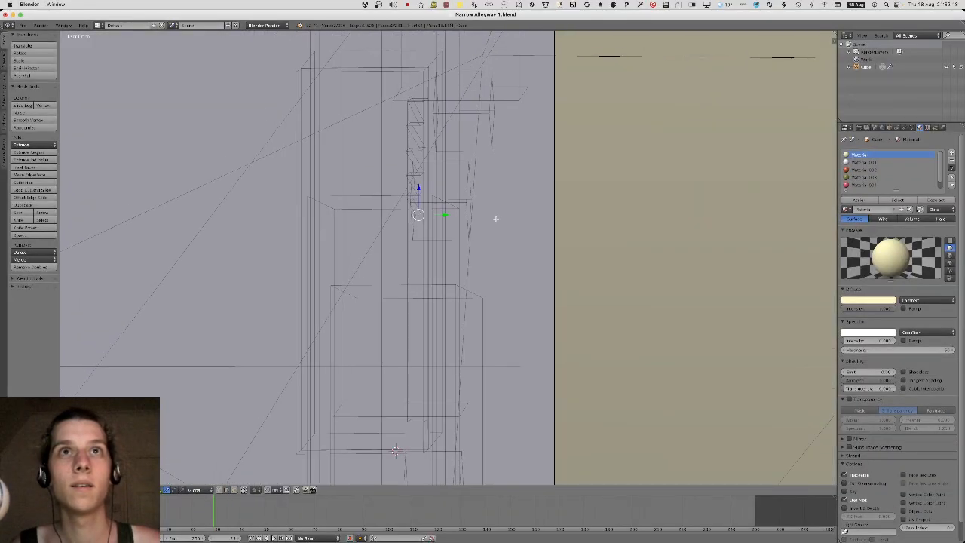
pyautogui.press('KP_6')
pyautogui.press('KP_4')
pyautogui.press('KP_4')
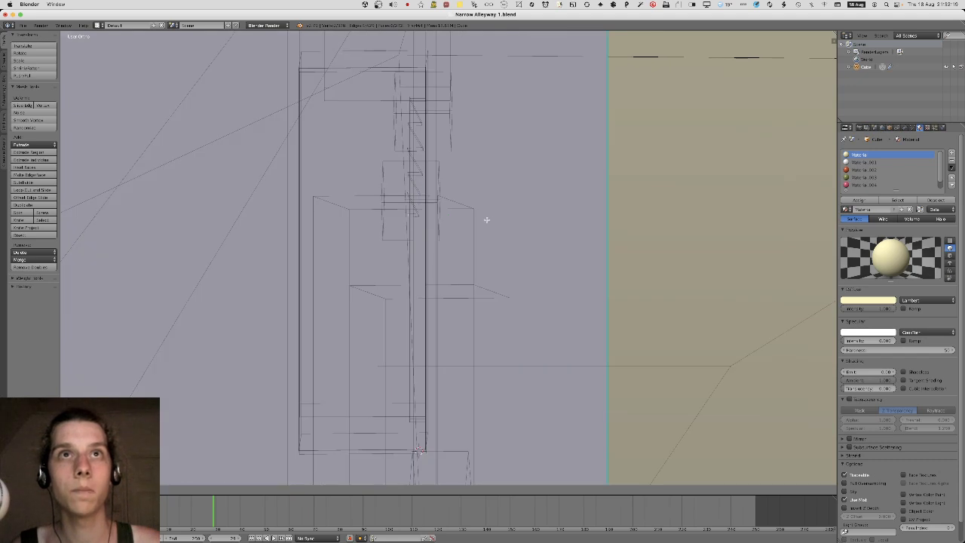
# Undo the small zigzag extrusions back to the first slat.
pyautogui.click(483, 219)
pyautogui.press('e')
pyautogui.rightClick(497, 245)
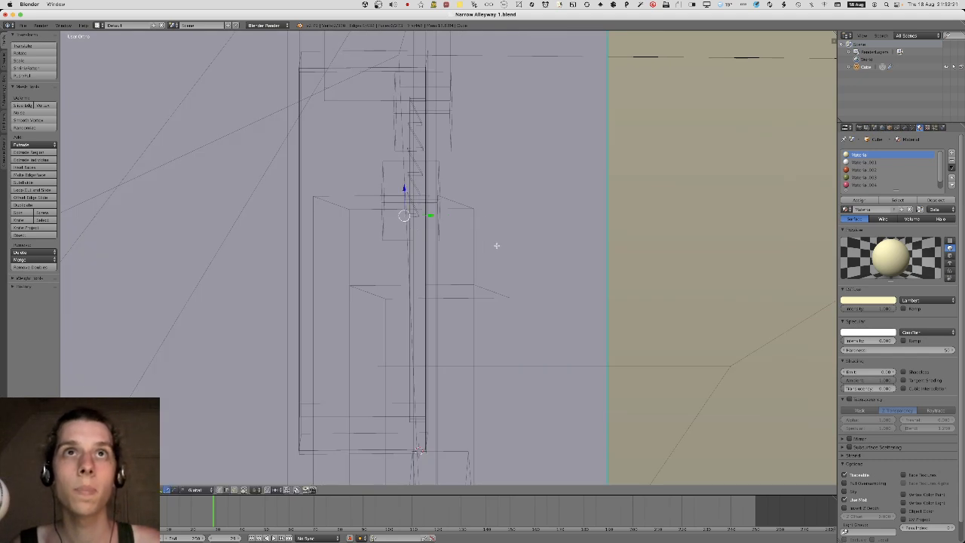
pyautogui.hotkey('ctrl', 'z')
pyautogui.hotkey('ctrl', 'z')
pyautogui.hotkey('ctrl', 'z')
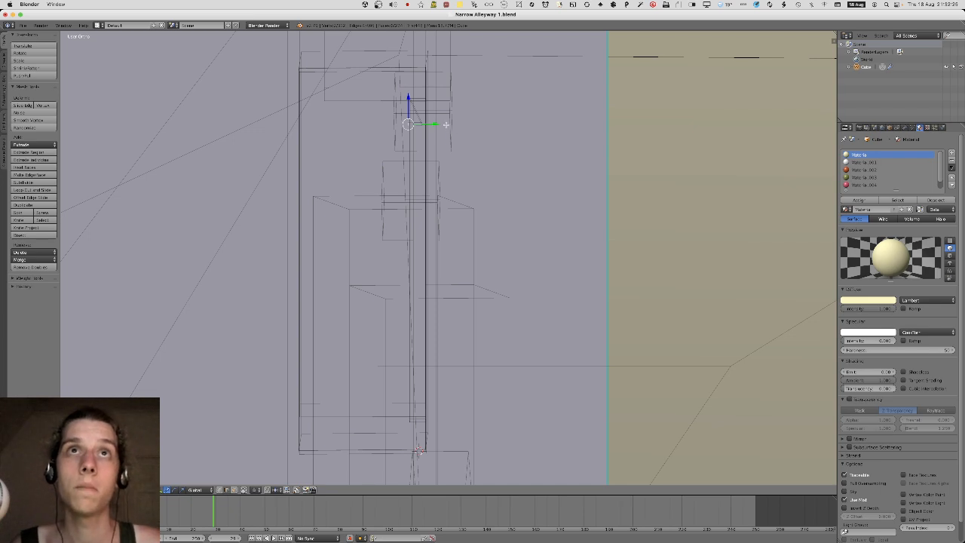
# Extrude the slat edge in larger, evenly spaced zigzag segments down to the bottom of the shutter opening.
pyautogui.press('e')
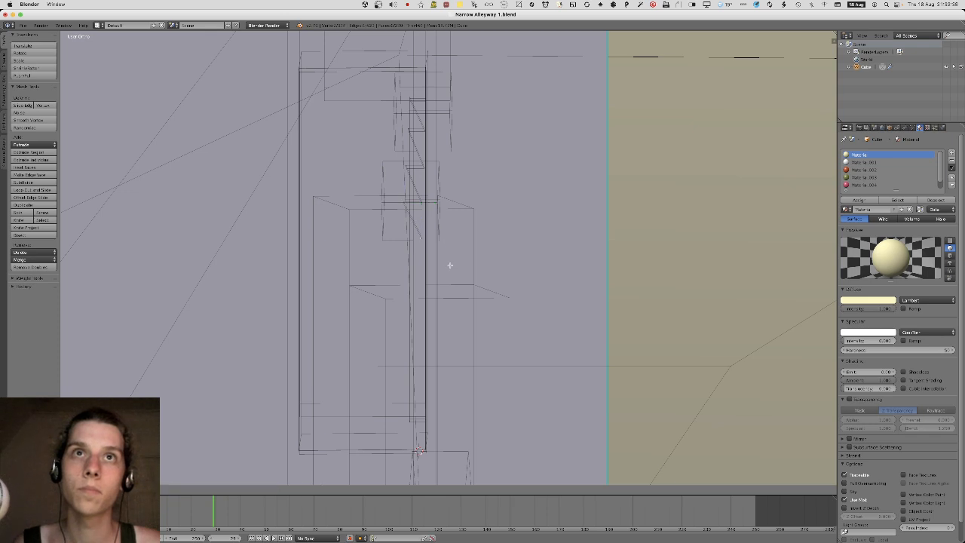
pyautogui.click(455, 350)
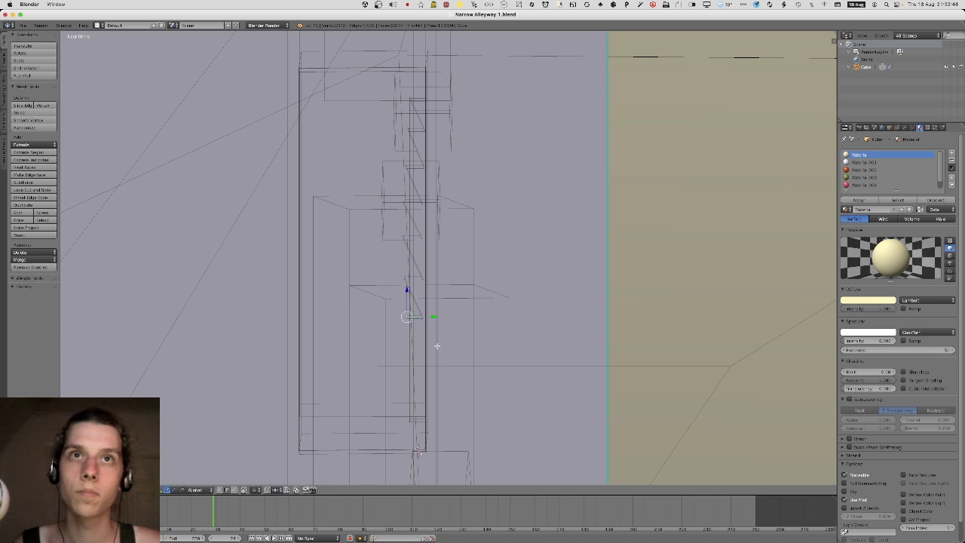
pyautogui.press('e')
pyautogui.click(455, 375)
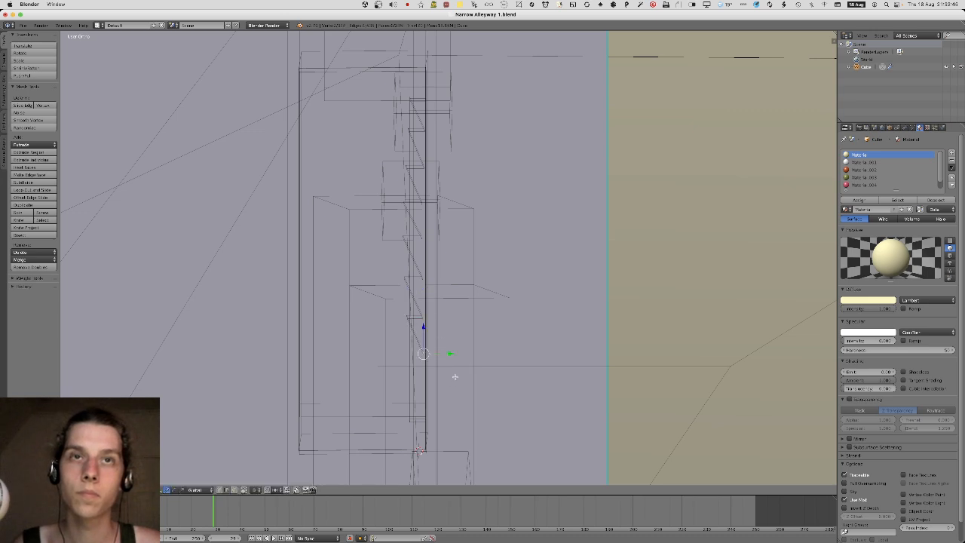
pyautogui.press('e')
pyautogui.click(440, 378)
pyautogui.press('e')
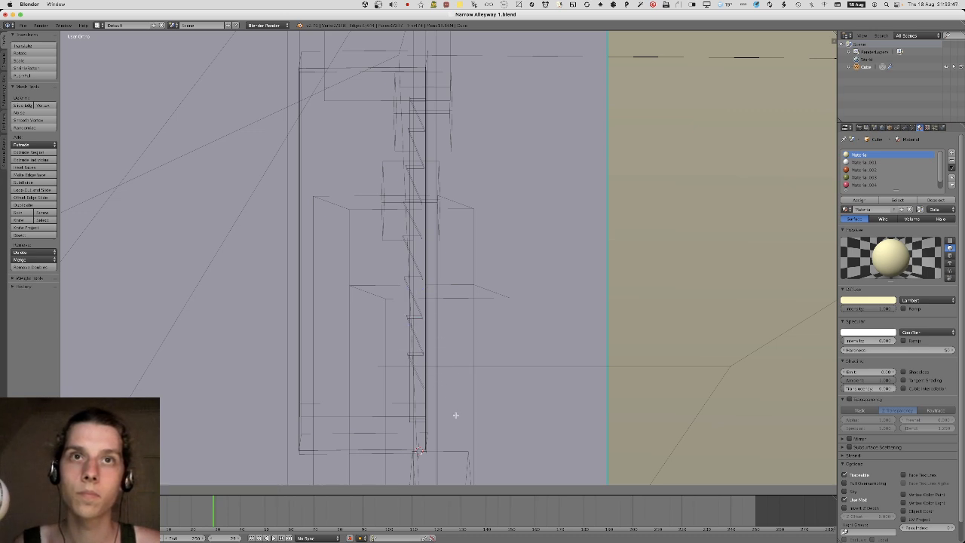
pyautogui.click(437, 415)
pyautogui.press('e')
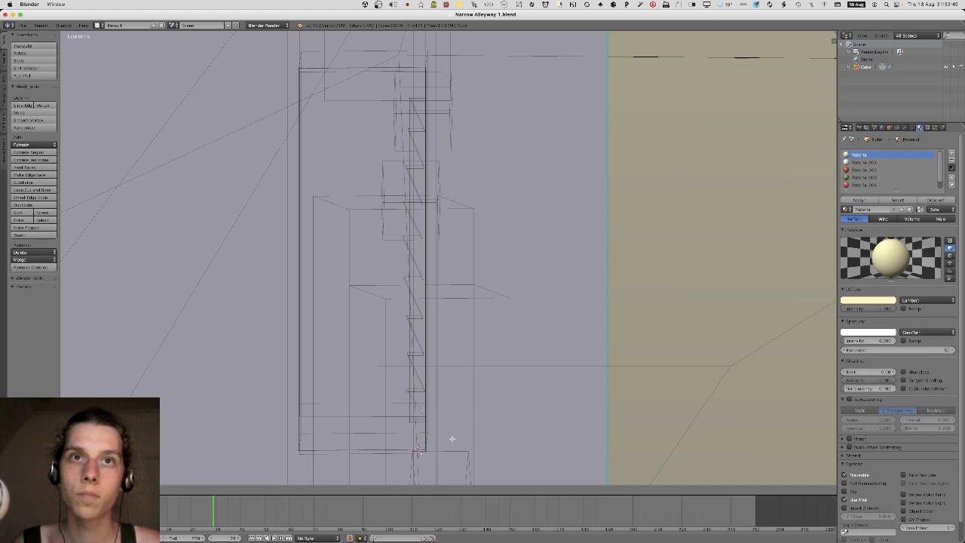
pyautogui.click(454, 454)
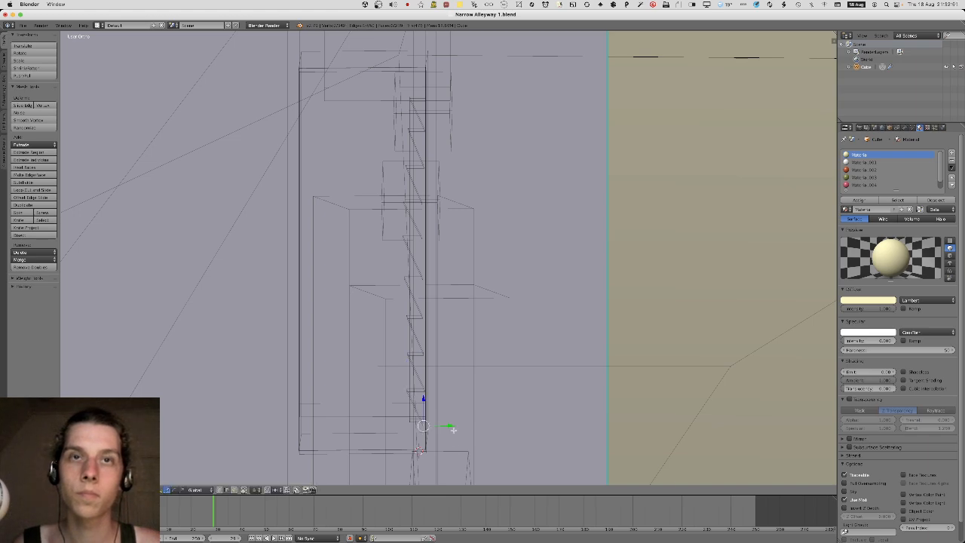
# Return to an opaque solid perspective view and switch the mesh selection to face mode.
pyautogui.moveTo(495, 191)
pyautogui.mouseDown(button='middle')
pyautogui.moveTo(417, 191)
pyautogui.moveTo(403, 152)
pyautogui.mouseUp(button='middle')
pyautogui.press('z')
pyautogui.press('KP_5')
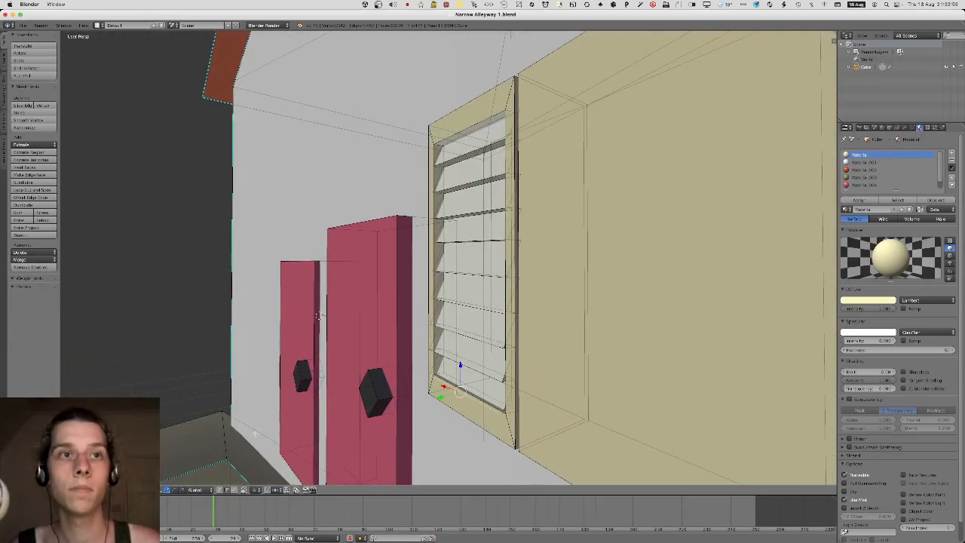
pyautogui.click(244, 490)
pyautogui.click(234, 490)
# Select all the linked slats and move them along X to centre them within the shutter frame.
pyautogui.moveTo(296, 303); pyautogui.dragTo(362, 326, button='middle')
pyautogui.rightClick(419, 300)
pyautogui.moveTo(416, 304); pyautogui.dragTo(424, 303, button='middle')
pyautogui.hotkey('ctrl', 'l')
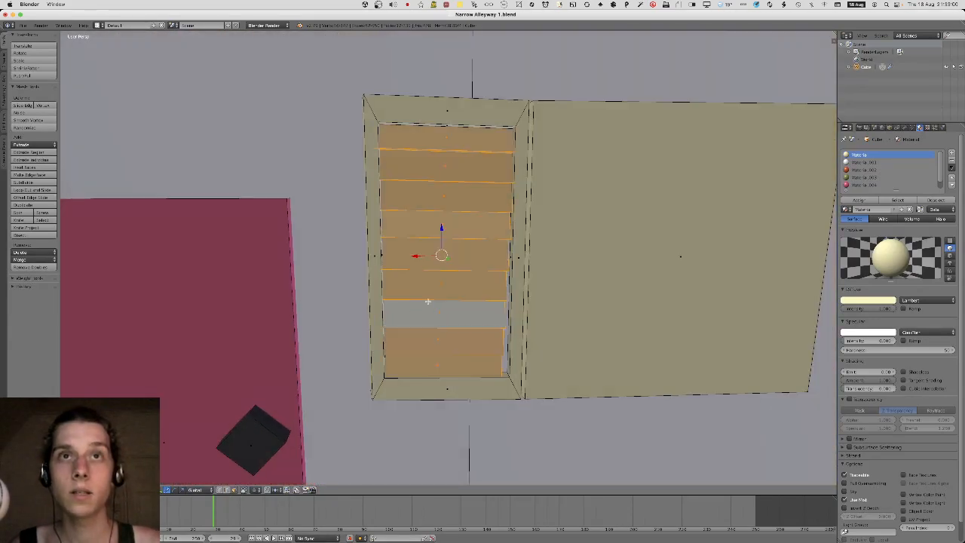
pyautogui.moveTo(503, 275); pyautogui.dragTo(515, 258, button='middle')
pyautogui.press('g')
pyautogui.press('y')
pyautogui.press('x')
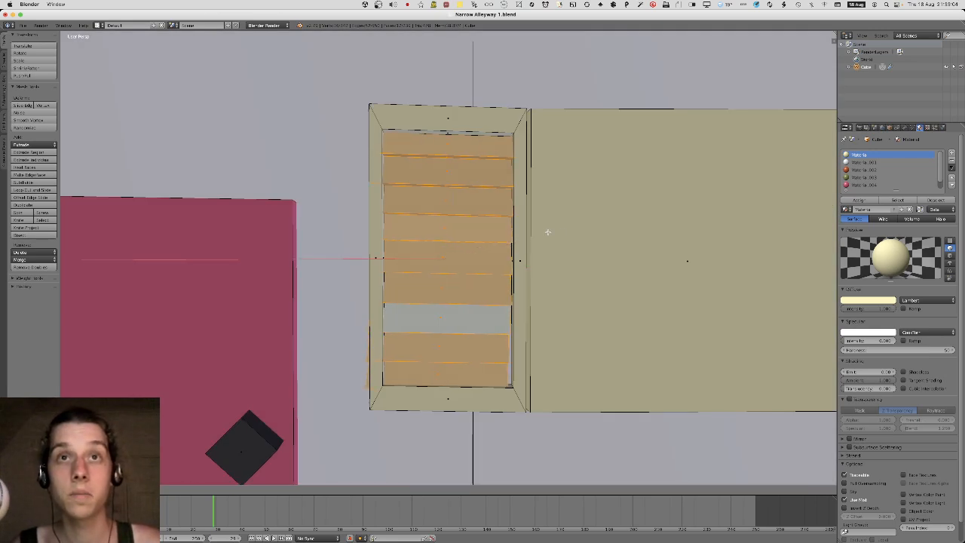
pyautogui.click(585, 225)
# Select the shutter frame together with its slats and assign the pink material used on the doors.
pyautogui.moveTo(590, 220); pyautogui.dragTo(425, 366, button='middle')
pyautogui.press('l')
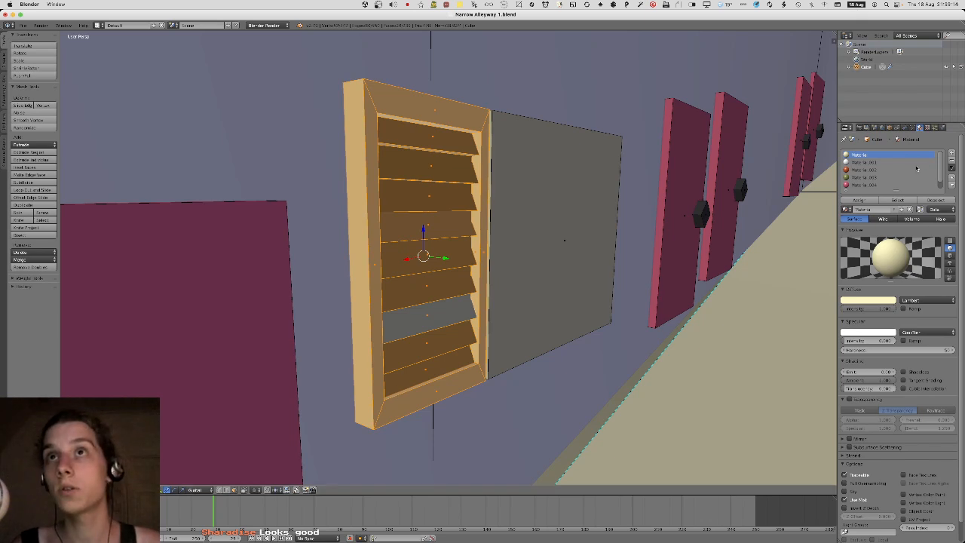
pyautogui.click(869, 178)
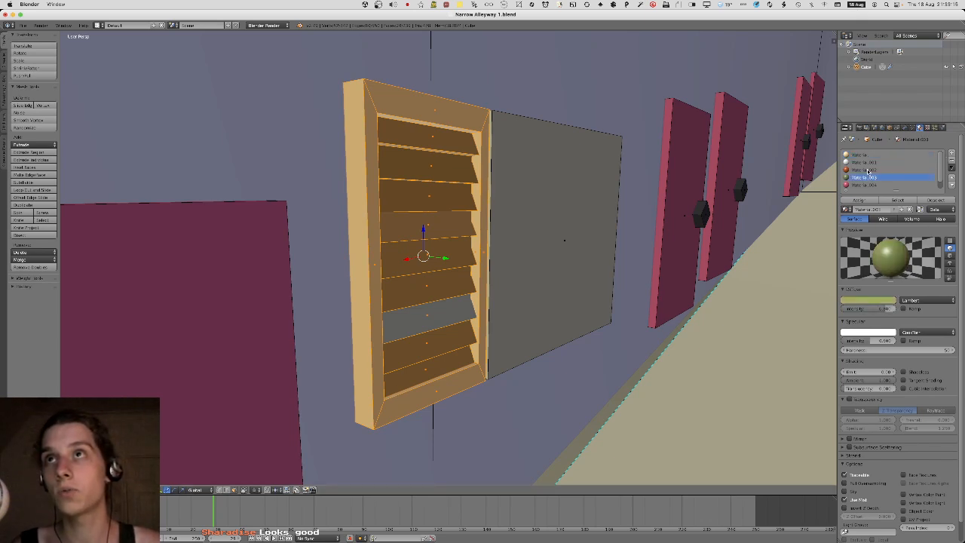
pyautogui.click(867, 171)
pyautogui.click(865, 184)
pyautogui.click(858, 199)
pyautogui.press('Tab')
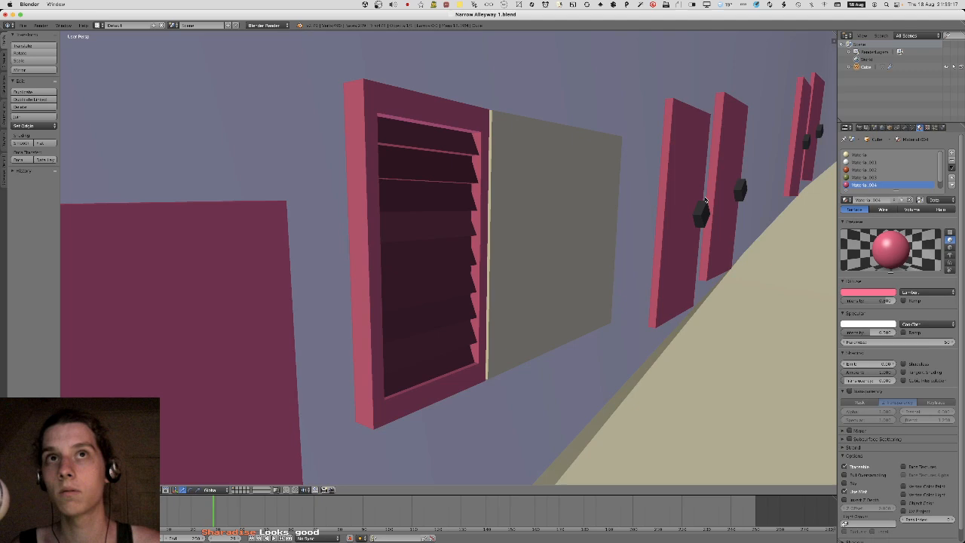
pyautogui.moveTo(705, 200); pyautogui.dragTo(482, 181, button='middle')
pyautogui.press('Tab')
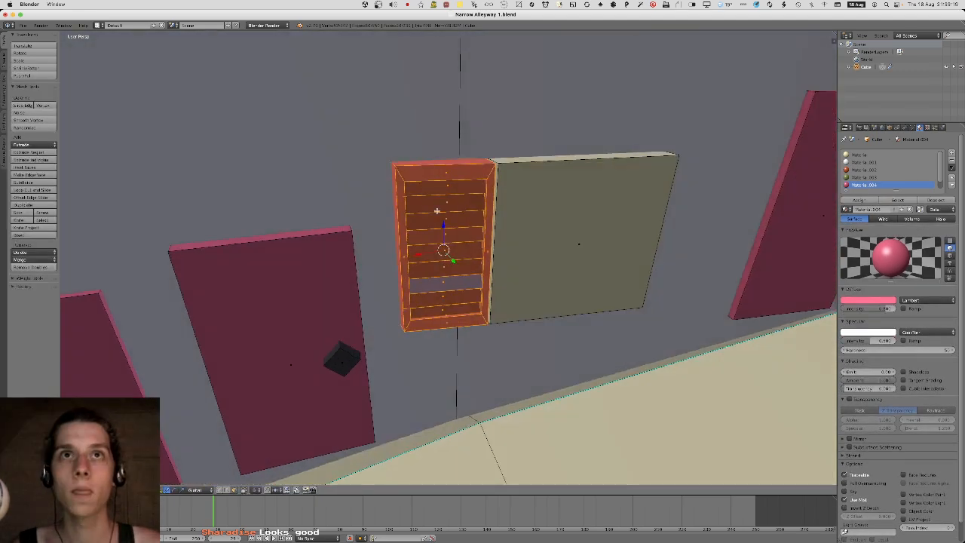
# Select all the linked shutter slats on their own and flip their normals.
pyautogui.moveTo(437, 211); pyautogui.dragTo(507, 193, button='middle')
pyautogui.press('a')
pyautogui.moveTo(442, 209); pyautogui.dragTo(422, 226, button='middle')
pyautogui.press('l')
pyautogui.press('space')
pyautogui.write('fli')
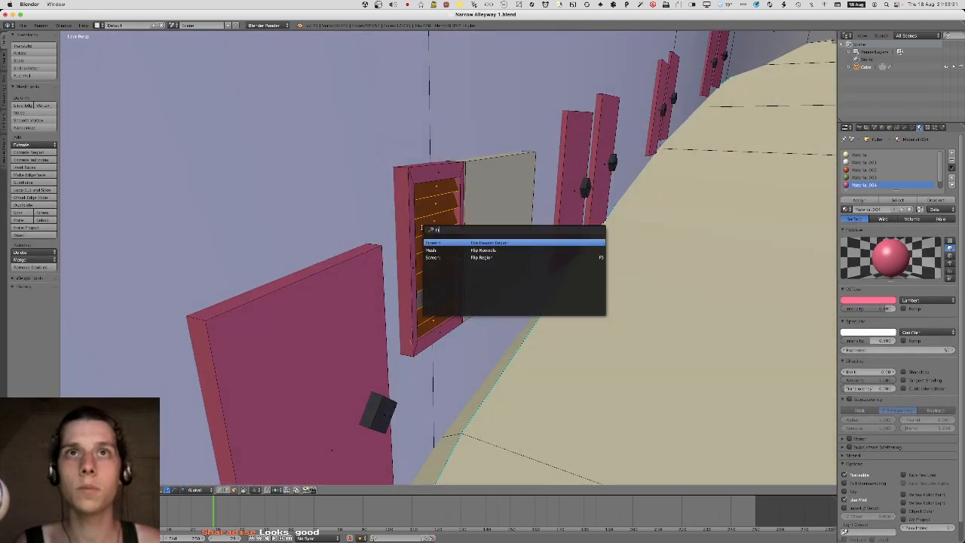
pyautogui.press('Return')
pyautogui.press('space')
pyautogui.press('Return')
pyautogui.press('space')
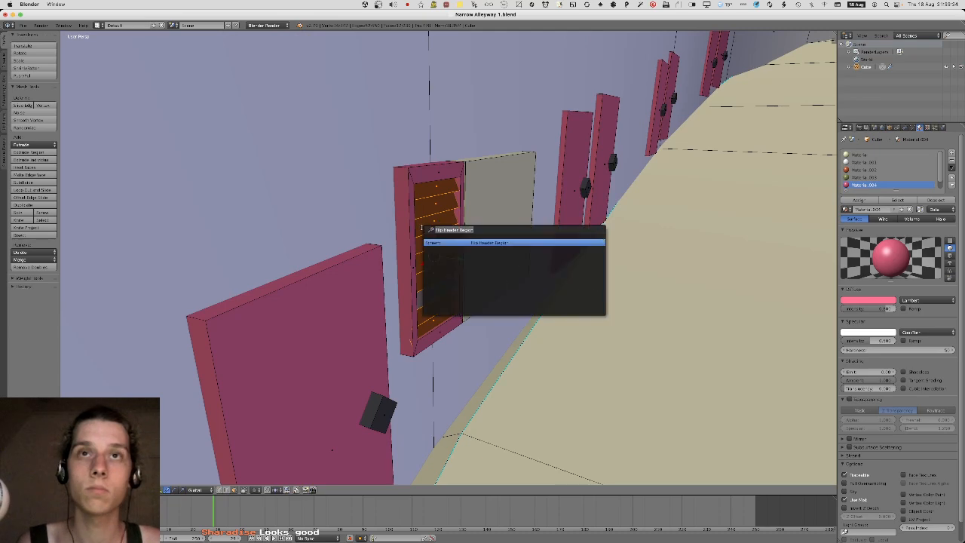
pyautogui.write('flip n')
pyautogui.press('Return')
pyautogui.press('Tab')
pyautogui.moveTo(424, 229); pyautogui.dragTo(468, 240, button='middle')
pyautogui.press('Tab')
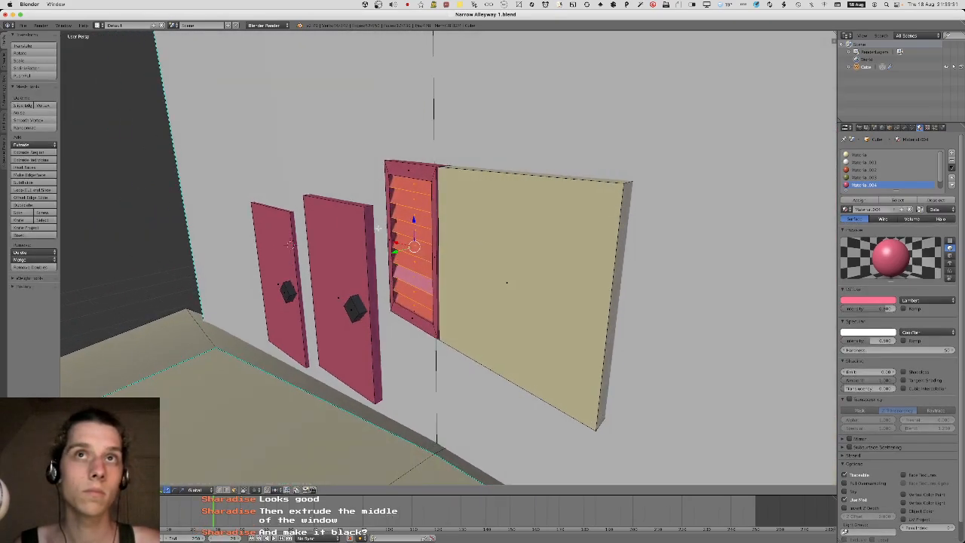
# Inset the front face of the window block beside the shutter to form a frame border.
pyautogui.press('l')
pyautogui.moveTo(398, 221); pyautogui.dragTo(516, 233, button='middle')
pyautogui.rightClick(476, 219)
pyautogui.press('i')
pyautogui.press('s')
pyautogui.click(540, 223)
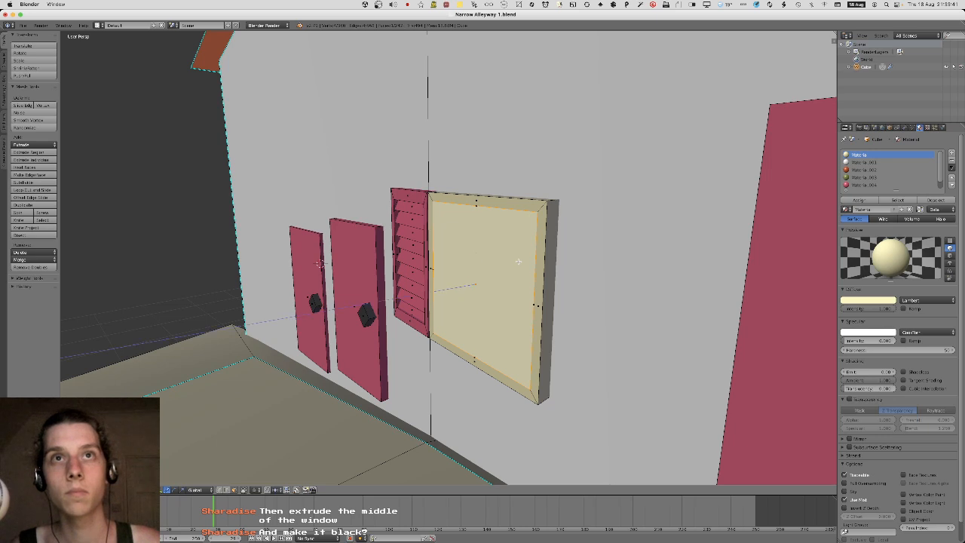
# Try to extrude the inset window face inward, and undo the extrusion.
pyautogui.press('e')
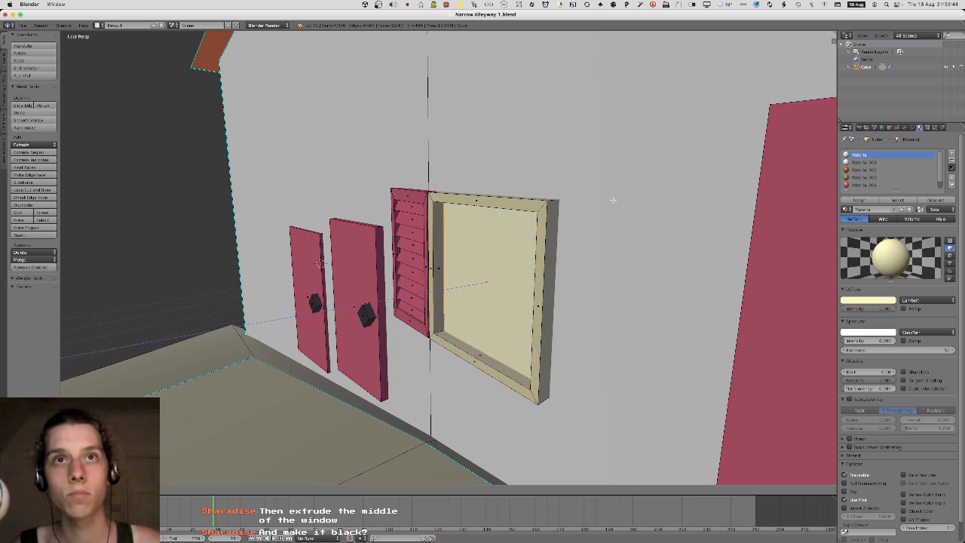
pyautogui.click(588, 209)
pyautogui.hotkey('ctrl', 'z')
pyautogui.hotkey('ctrl', 'z')
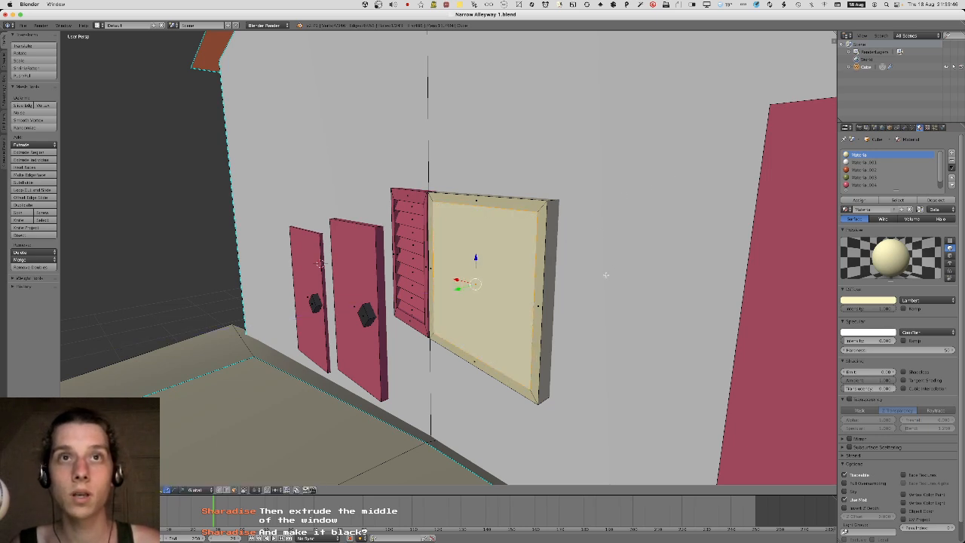
# Scale the inset window face slightly to adjust the frame border's width.
pyautogui.press('s')
pyautogui.moveTo(615, 264); pyautogui.dragTo(586, 267, button='middle')
pyautogui.click(612, 260)
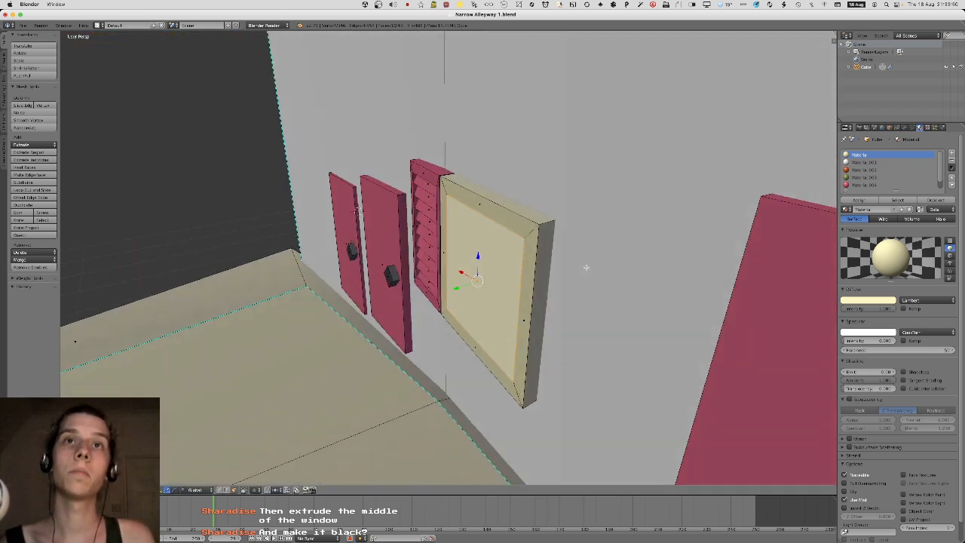
pyautogui.press('s')
pyautogui.click(620, 226)
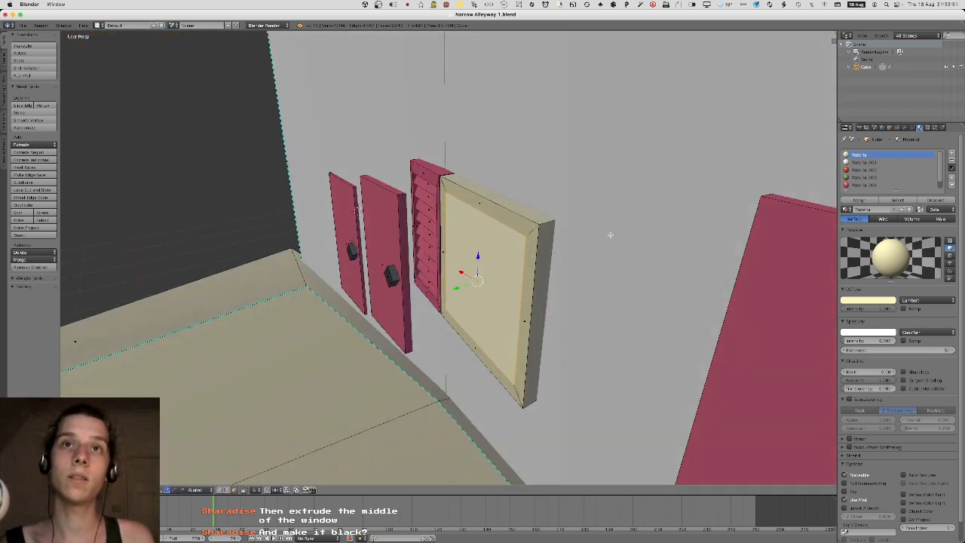
pyautogui.press('s')
pyautogui.click(591, 247)
# Extrude the inset window face inward so the pane is recessed within the frame.
pyautogui.press('e')
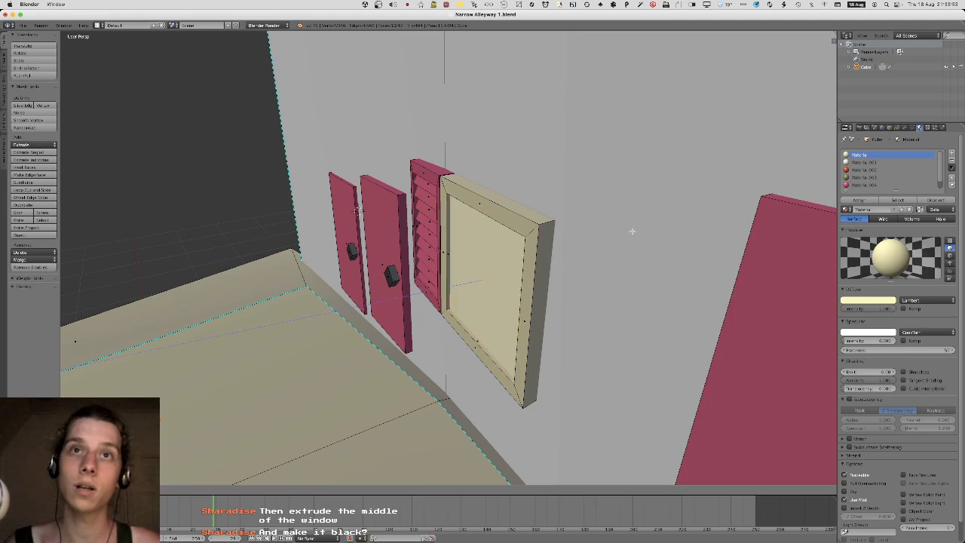
pyautogui.click(679, 200)
pyautogui.moveTo(678, 200); pyautogui.dragTo(655, 226, button='middle')
pyautogui.press('e')
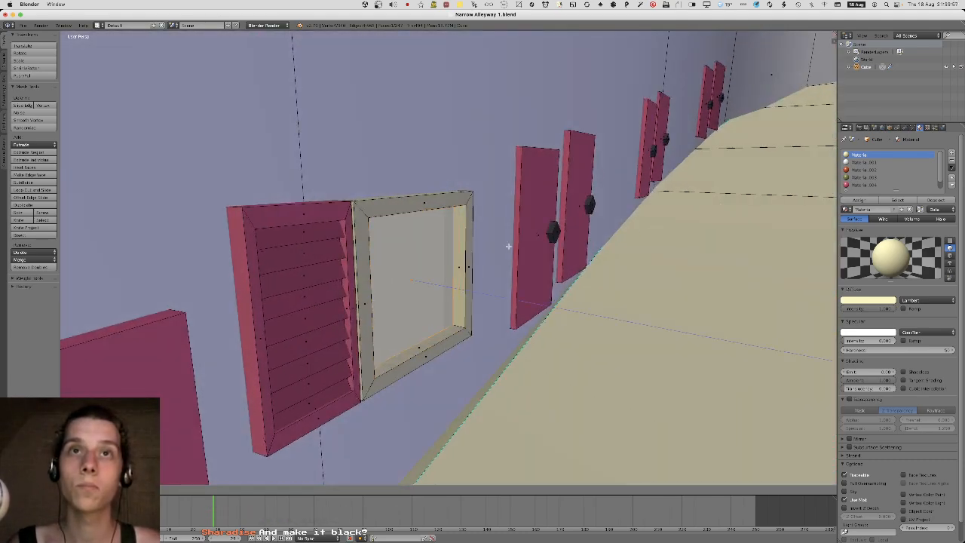
pyautogui.moveTo(509, 244); pyautogui.dragTo(444, 215, button='middle')
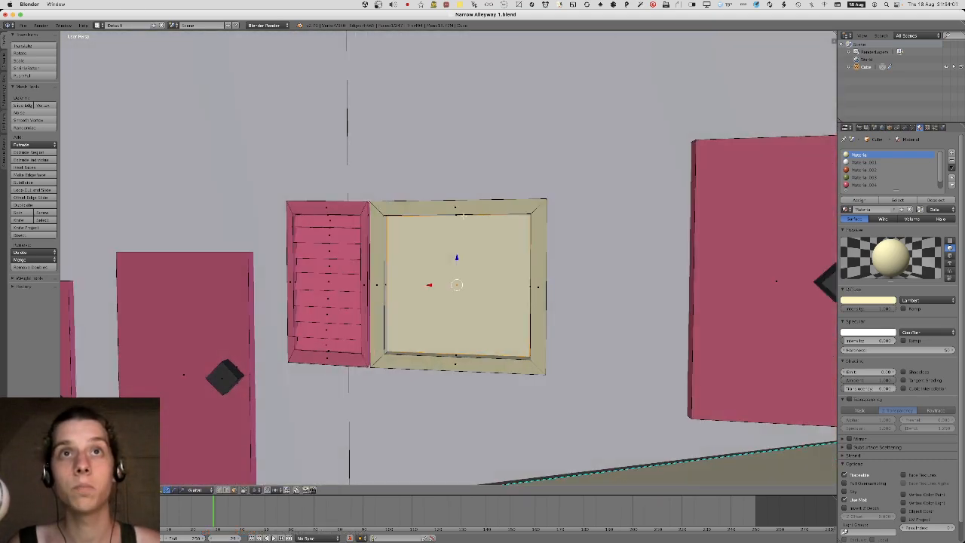
# Assign a new material to the recessed window pane and set its diffuse colour to a dark greyish blue.
pyautogui.click(954, 154)
pyautogui.press('XF86MonBrightnessUp')
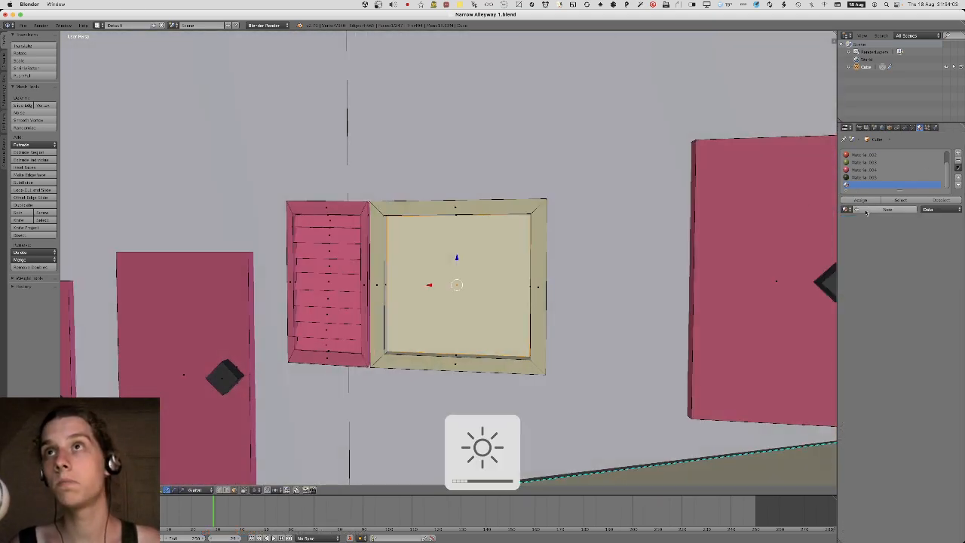
pyautogui.click(867, 211)
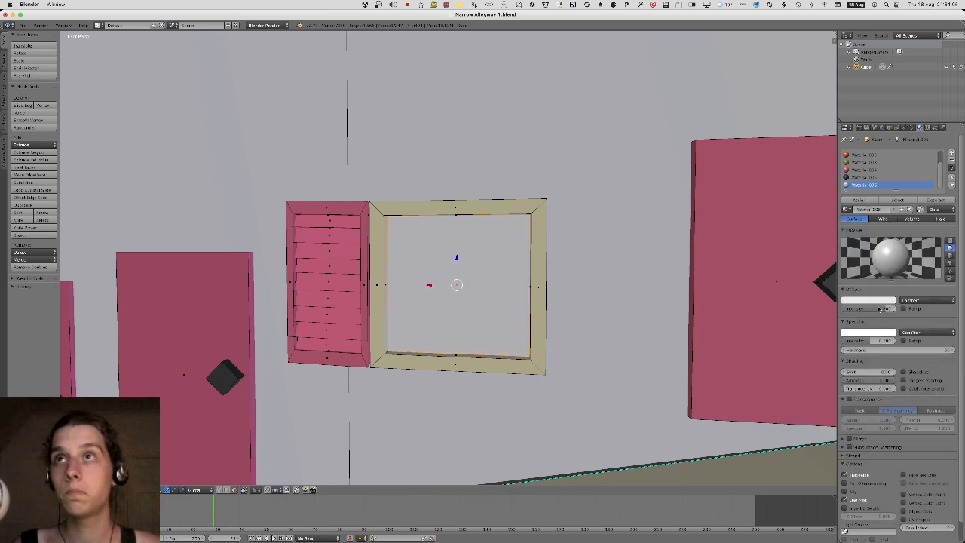
pyautogui.click(882, 301)
pyautogui.click(864, 217)
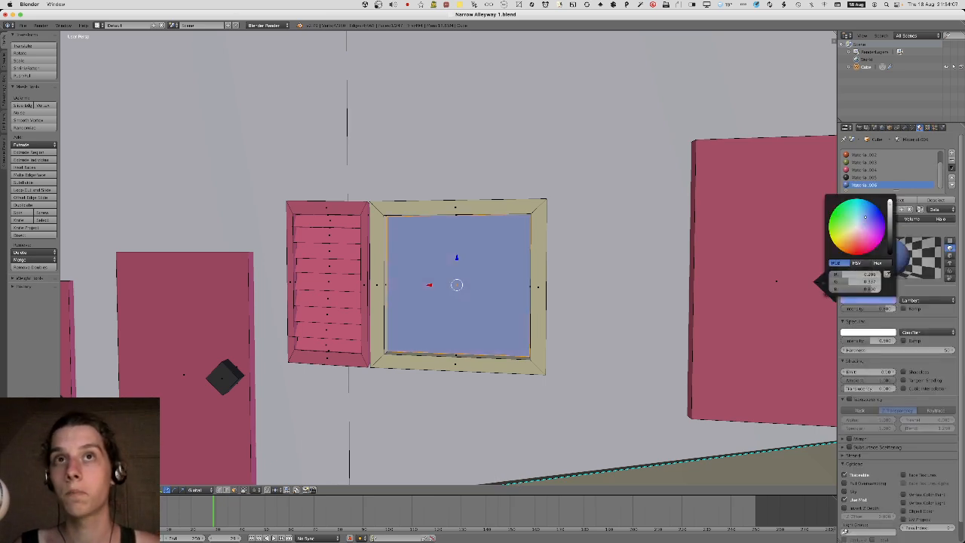
pyautogui.moveTo(888, 222); pyautogui.dragTo(890, 239)
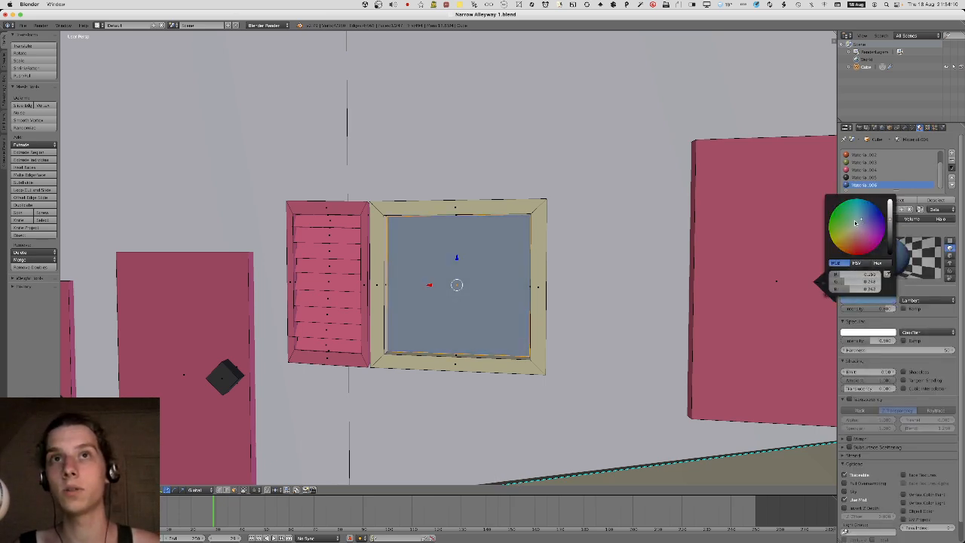
# Select the face loops around the window frame, covering its front border and inner sides.
pyautogui.press('Tab')
pyautogui.moveTo(450, 236); pyautogui.dragTo(551, 233, button='middle')
pyautogui.press('Tab')
pyautogui.keyDown('alt'); pyautogui.rightClick(470, 232); pyautogui.keyUp('alt')
pyautogui.keyDown('alt'); pyautogui.keyDown('shift'); pyautogui.rightClick(548, 222); pyautogui.keyUp('shift'); pyautogui.keyUp('alt')
pyautogui.hotkey('ctrl', 'z')
pyautogui.keyDown('alt'); pyautogui.keyDown('shift'); pyautogui.rightClick(547, 221); pyautogui.keyUp('shift'); pyautogui.keyUp('alt')
pyautogui.press('KP_1')
pyautogui.press('super+Tab')
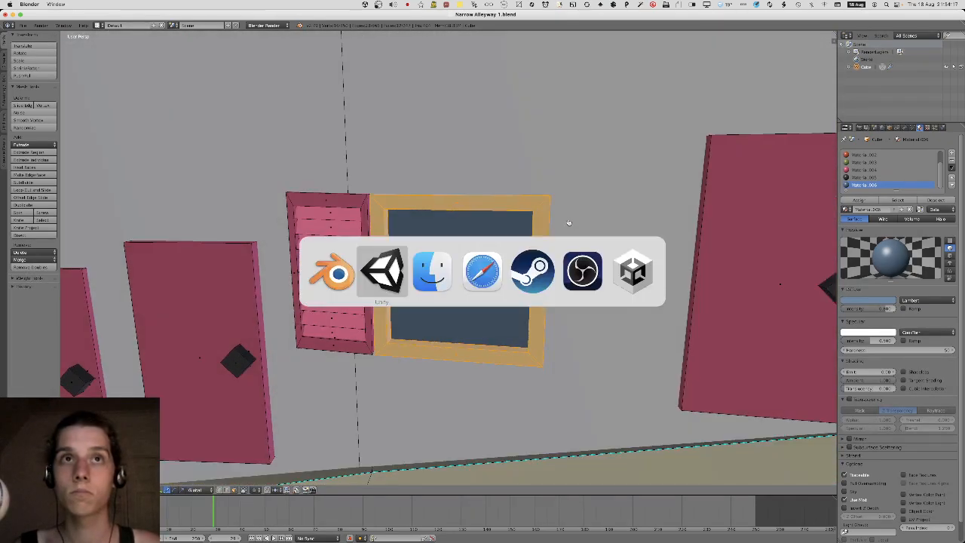
pyautogui.press('Escape')
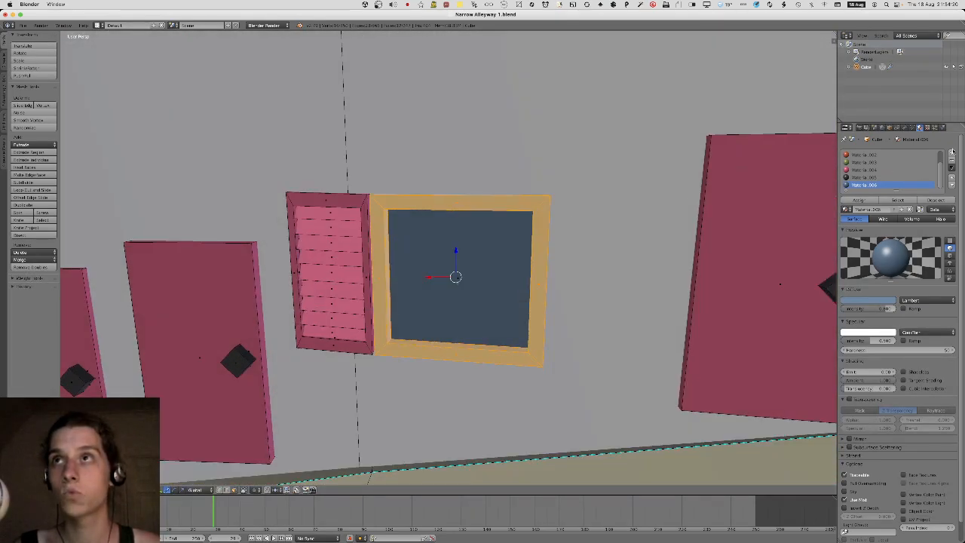
# Assign a new material to the selected window frame faces and set its diffuse colour to dark brown.
pyautogui.click(952, 152)
pyautogui.click(883, 210)
pyautogui.click(860, 200)
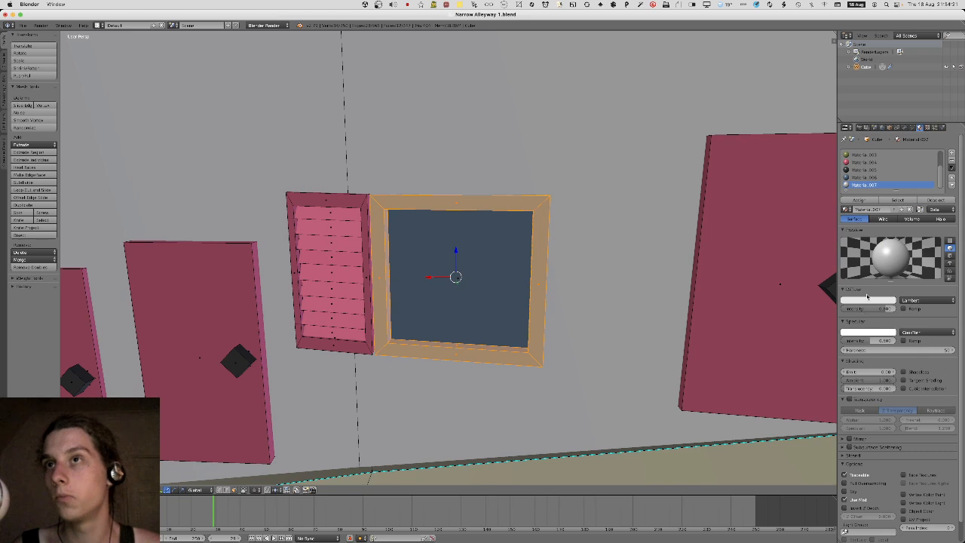
pyautogui.click(862, 300)
pyautogui.click(854, 240)
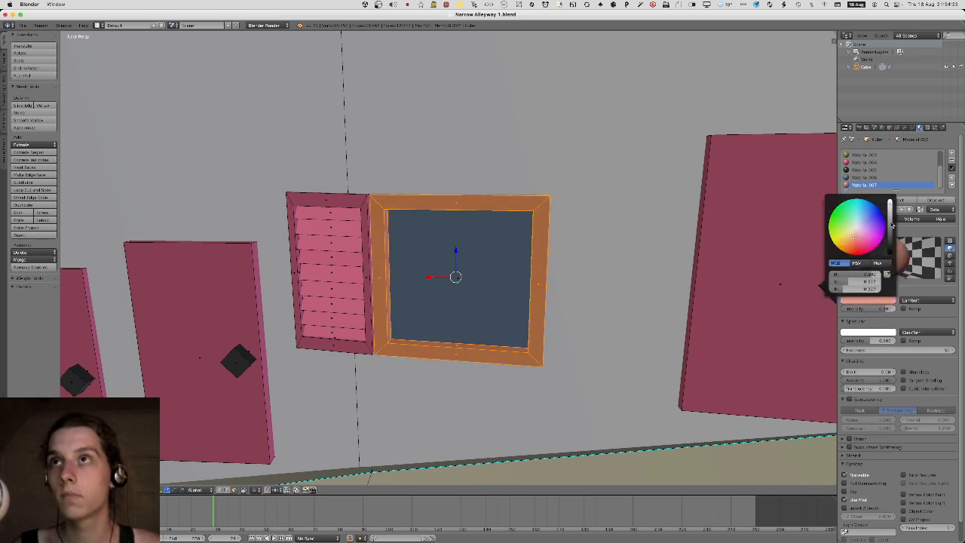
pyautogui.click(892, 225)
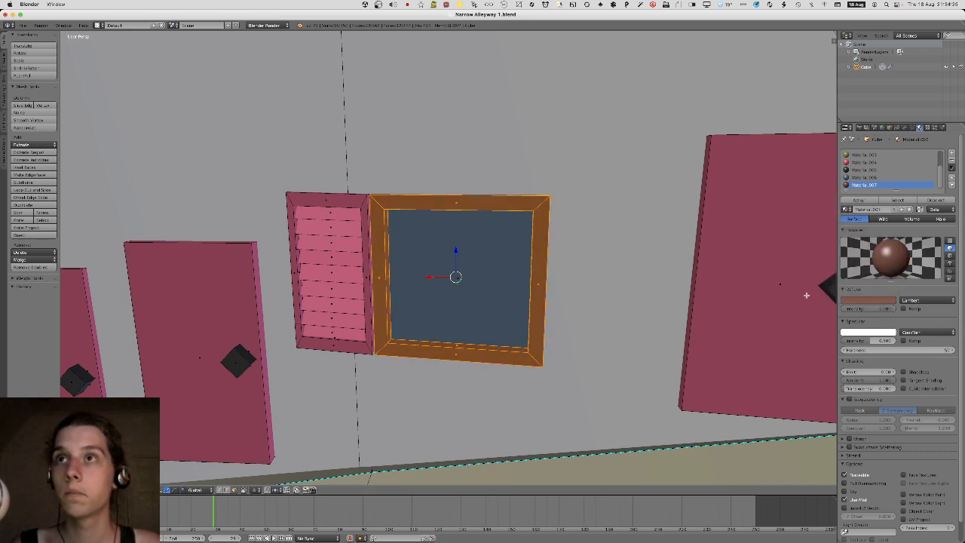
pyautogui.press('Tab')
pyautogui.moveTo(805, 295); pyautogui.dragTo(451, 260, button='middle')
pyautogui.press('Tab')
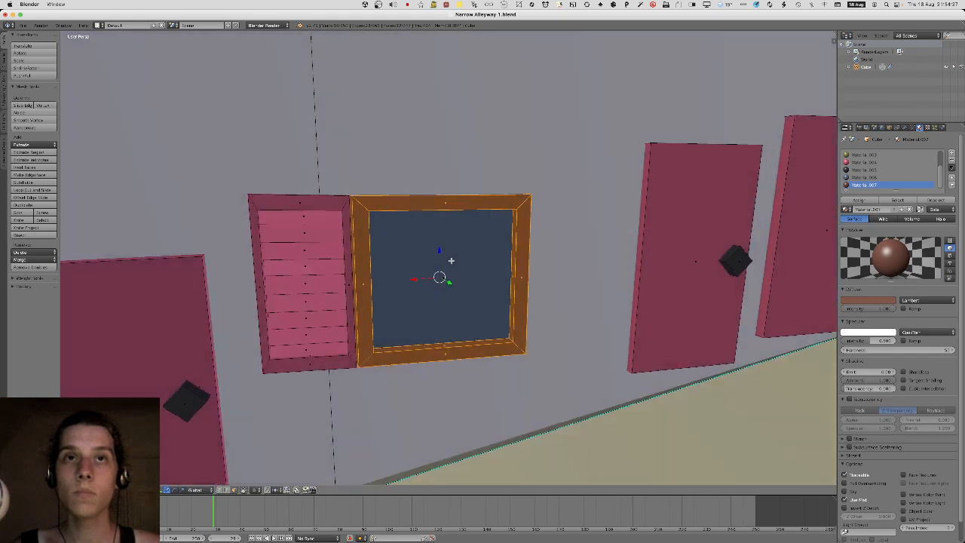
pyautogui.press('x')
pyautogui.press('Escape')
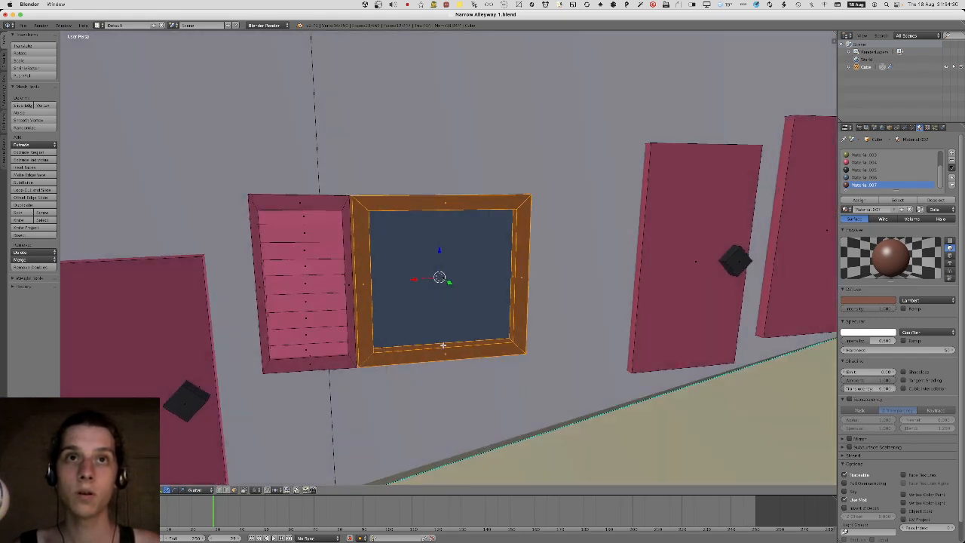
# Add a cube at the window's centre and scale it into a narrow vertical bar spanning the opening.
pyautogui.hotkey('shift', 'a')
pyautogui.click(444, 347)
pyautogui.press('s')
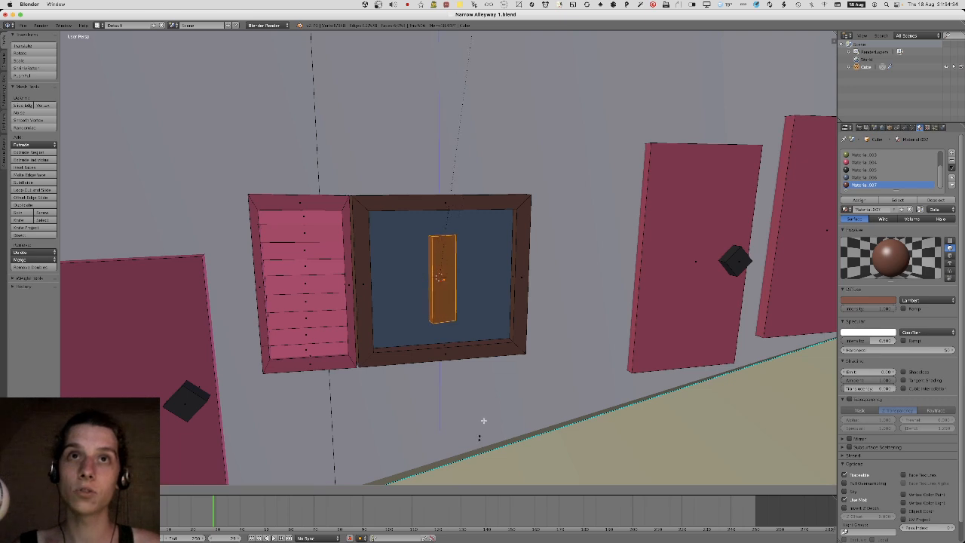
pyautogui.moveTo(491, 231); pyautogui.dragTo(528, 238, button='middle')
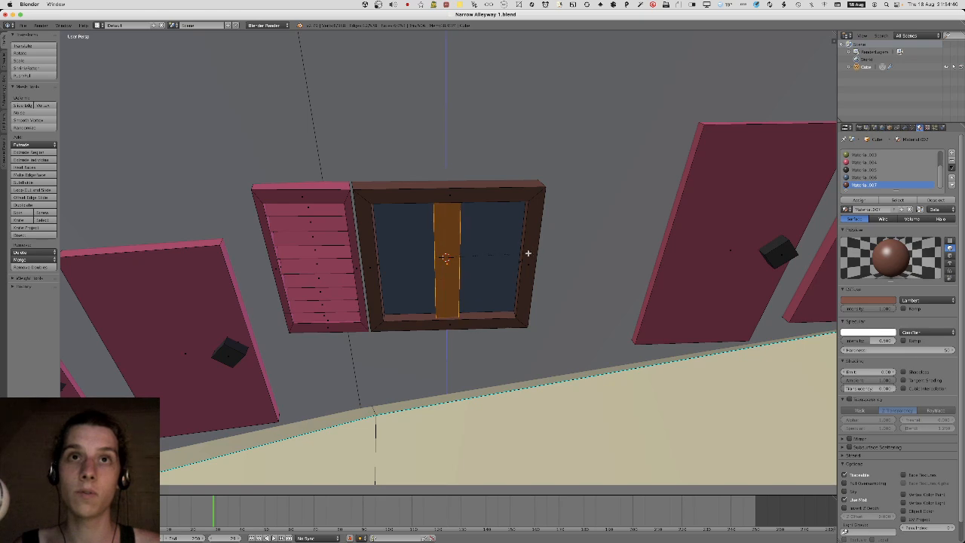
pyautogui.click(526, 260)
pyautogui.scroll(4, 525, 260)
pyautogui.moveTo(525, 260); pyautogui.dragTo(436, 111, button='middle')
pyautogui.press('s')
pyautogui.press('x')
pyautogui.click(526, 238)
# Select the vertical bar and check its ends and back faces from behind the window frame.
pyautogui.press('Tab')
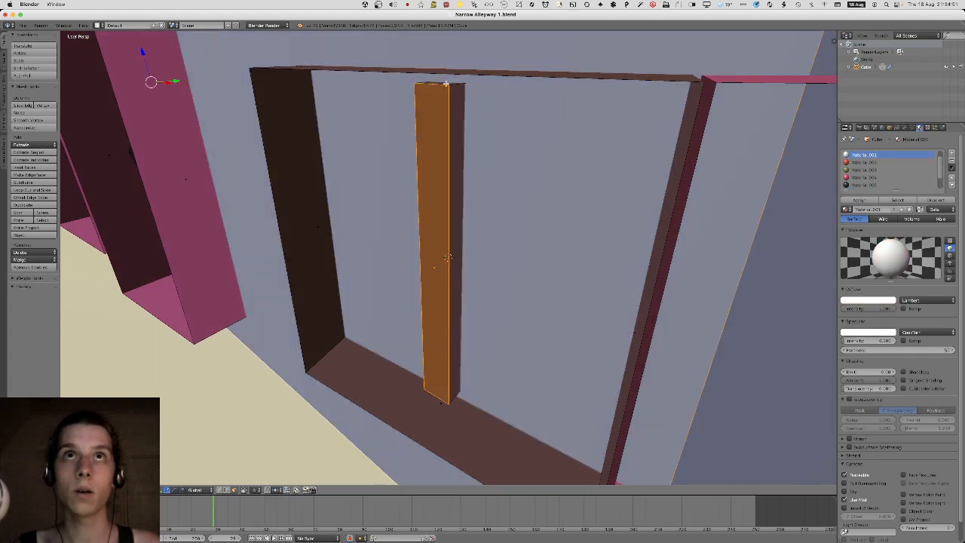
pyautogui.press('Tab')
pyautogui.press('a')
pyautogui.press('a')
pyautogui.press('a')
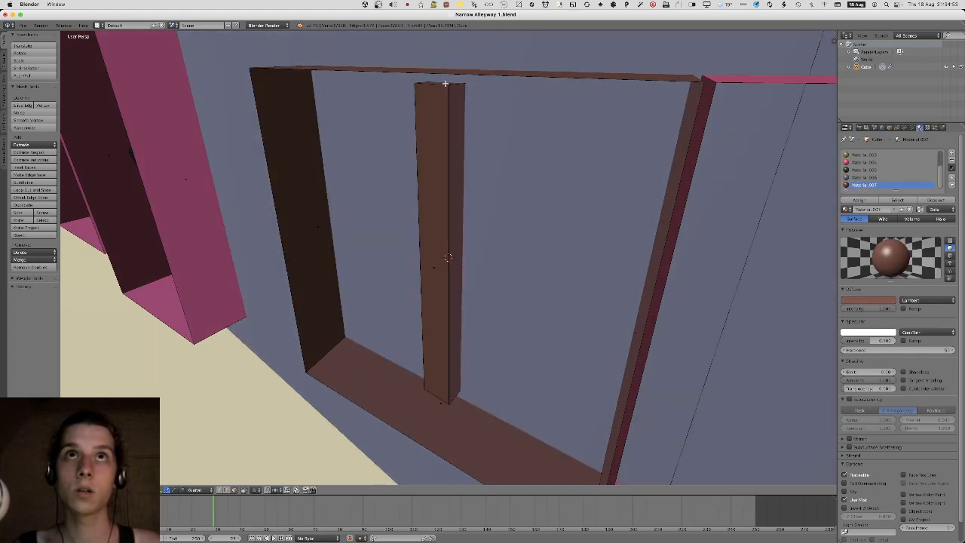
pyautogui.press('a')
pyautogui.press('a')
pyautogui.press('a')
pyautogui.moveTo(446, 86); pyautogui.dragTo(413, 476, button='middle')
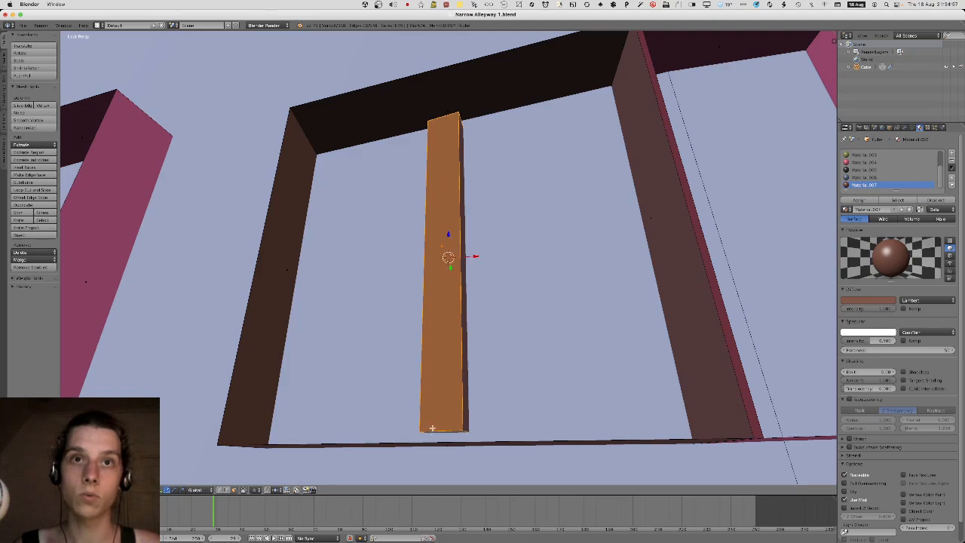
pyautogui.hotkey('shift', 'f')
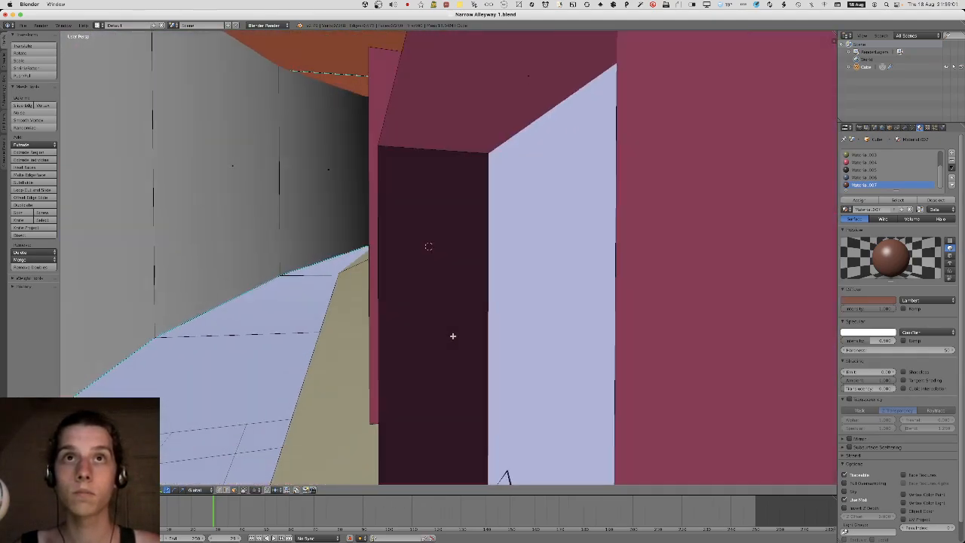
pyautogui.moveTo(452, 335); pyautogui.dragTo(547, 173, button='middle')
pyautogui.press('Tab')
pyautogui.press('Tab')
# Duplicate the vertical window bar and rotate the copy into a horizontal crossbar aligned with the frame.
pyautogui.rightClick(476, 261)
pyautogui.press('Escape')
pyautogui.press('Escape')
pyautogui.press('r')
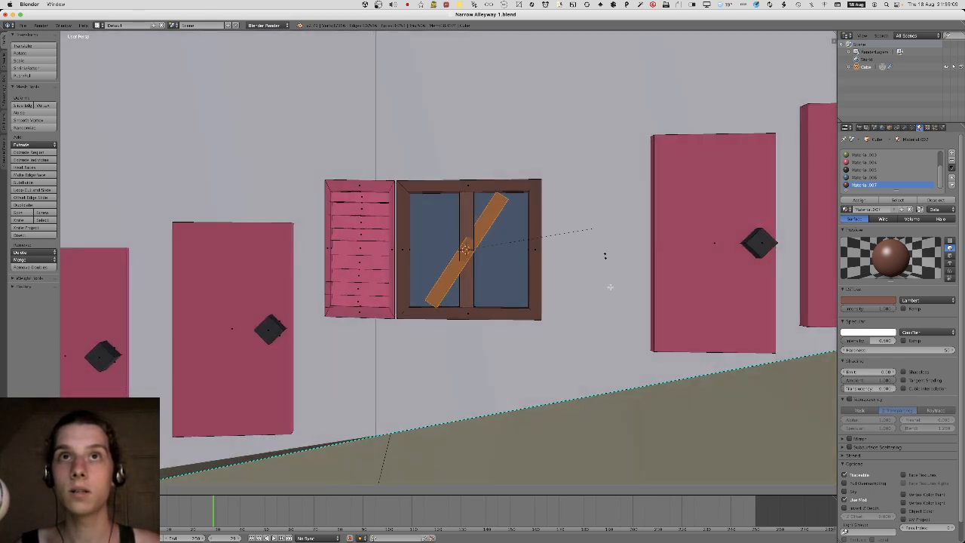
pyautogui.click(590, 387)
pyautogui.moveTo(590, 387); pyautogui.dragTo(618, 278, button='middle')
pyautogui.press('r')
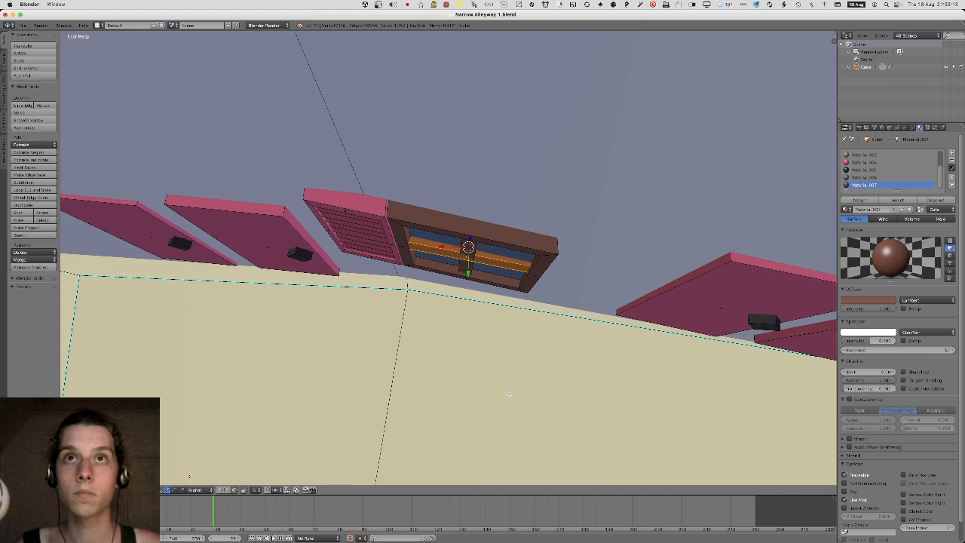
pyautogui.moveTo(508, 394); pyautogui.dragTo(566, 214, button='middle')
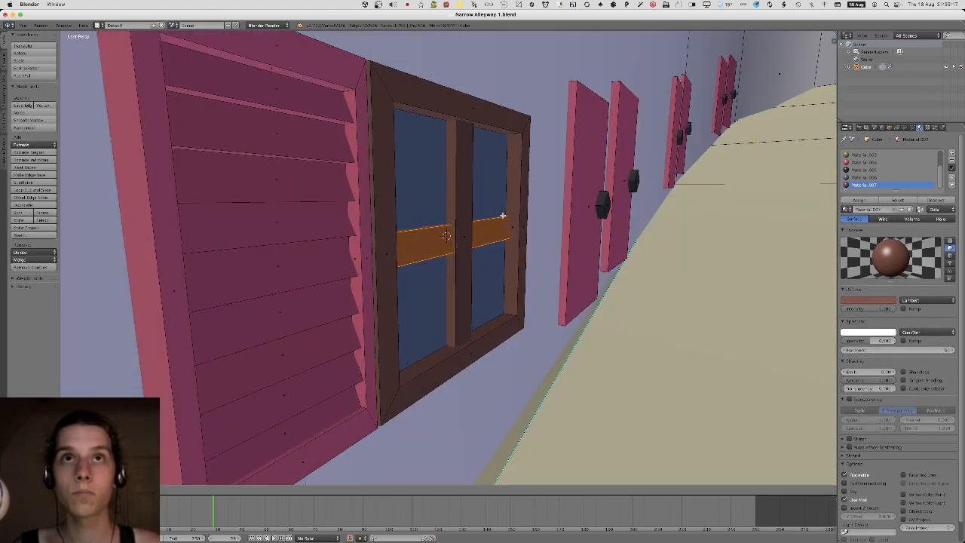
pyautogui.press('Tab')
pyautogui.moveTo(502, 216); pyautogui.dragTo(523, 233, button='middle')
pyautogui.press('Tab')
# Try to delete the horizontal crossbar's faces, and undo the deletion.
pyautogui.press('x')
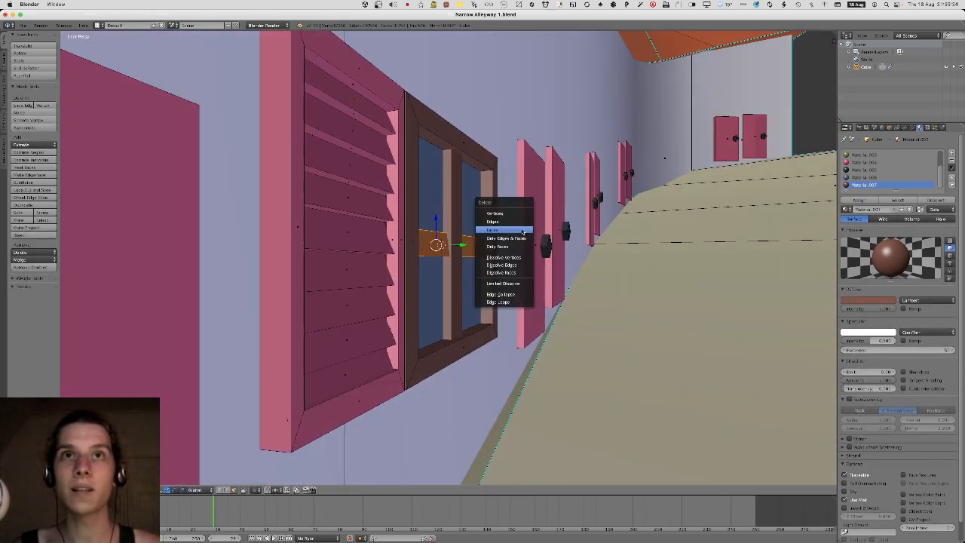
pyautogui.click(521, 231)
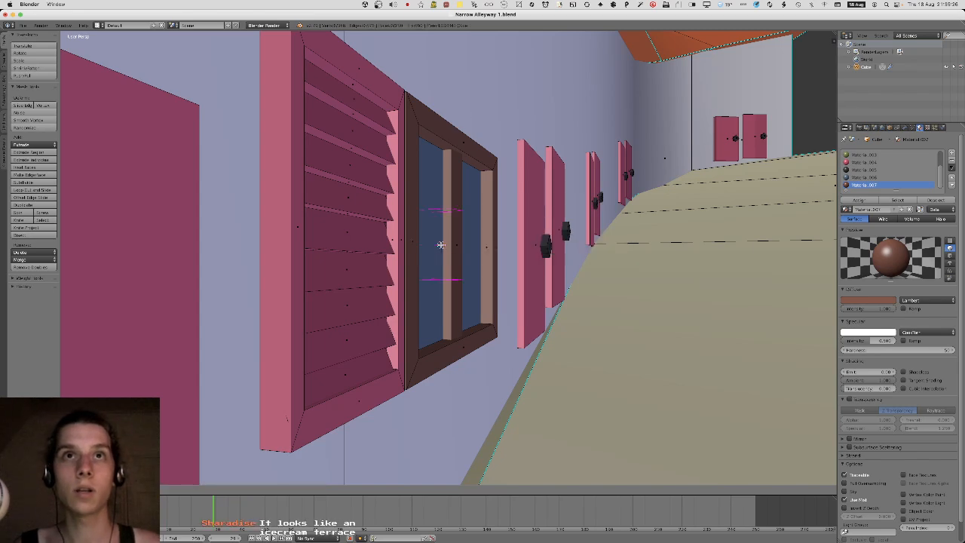
pyautogui.moveTo(444, 233); pyautogui.dragTo(436, 232, button='middle')
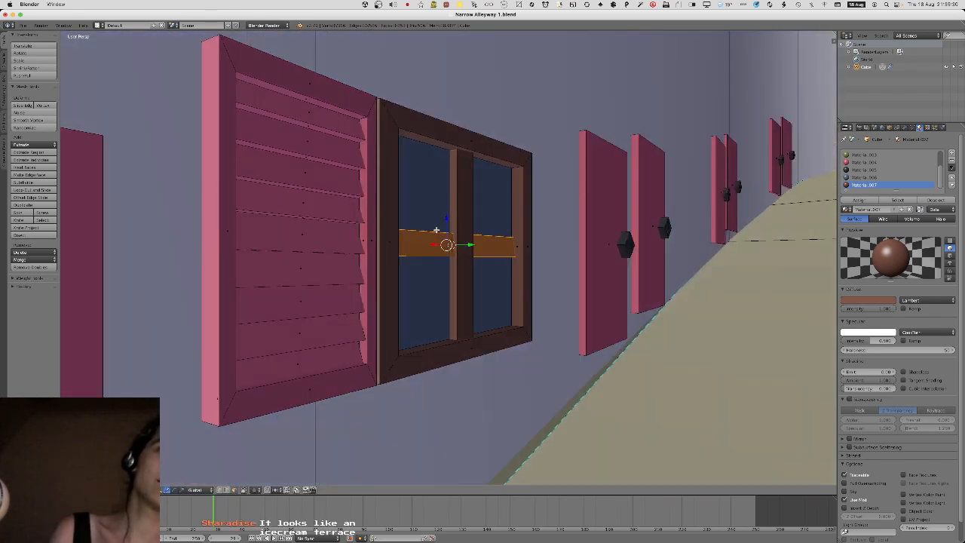
pyautogui.scroll(-3, 436, 229)
pyautogui.moveTo(474, 237); pyautogui.dragTo(447, 254, button='middle')
pyautogui.press('Delete')
pyautogui.hotkey('ctrl', 'z')
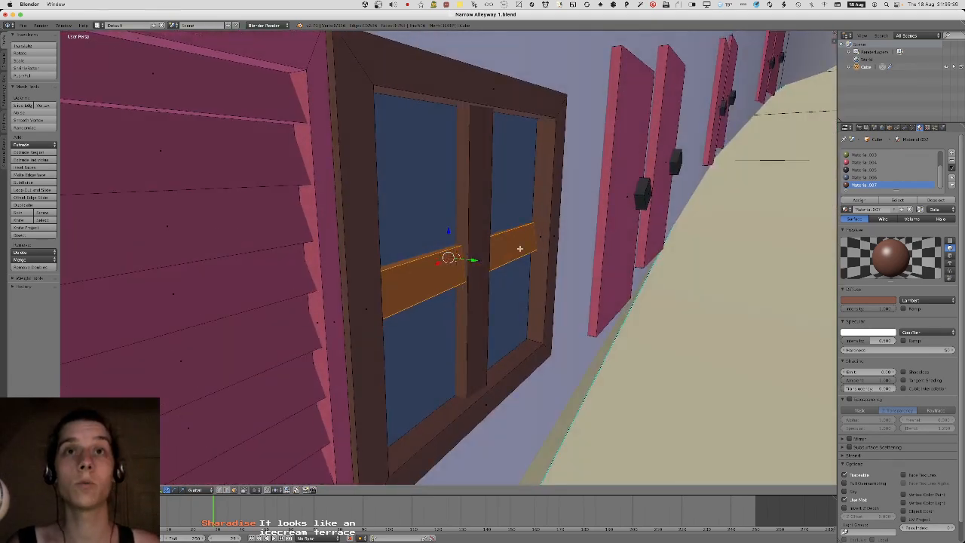
# Examine the window's frame, crossbars and panes both close up and from a distance along the alley wall.
pyautogui.moveTo(520, 248); pyautogui.dragTo(493, 258, button='middle')
pyautogui.scroll(-4, 469, 248)
pyautogui.press('Tab')
pyautogui.scroll(-5, 493, 258)
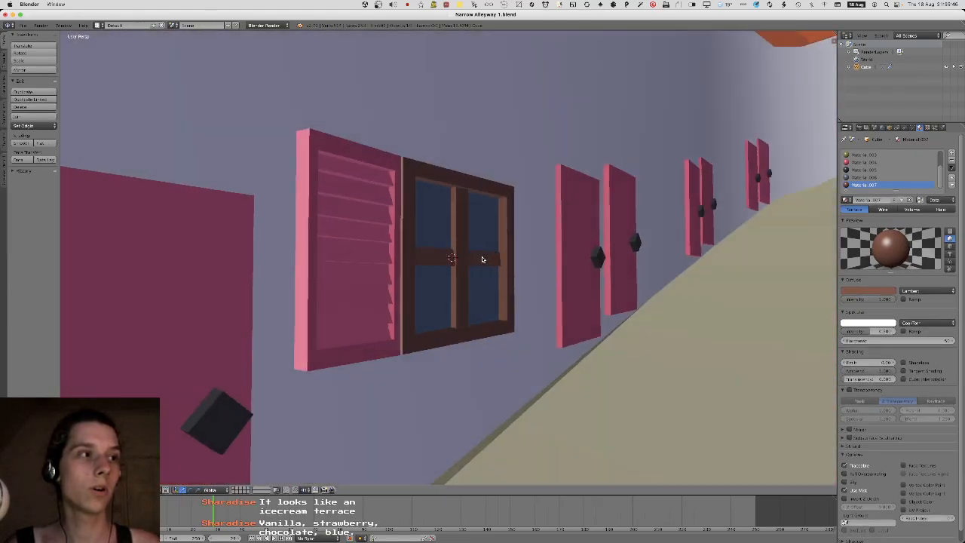
pyautogui.scroll(1, 538, 317)
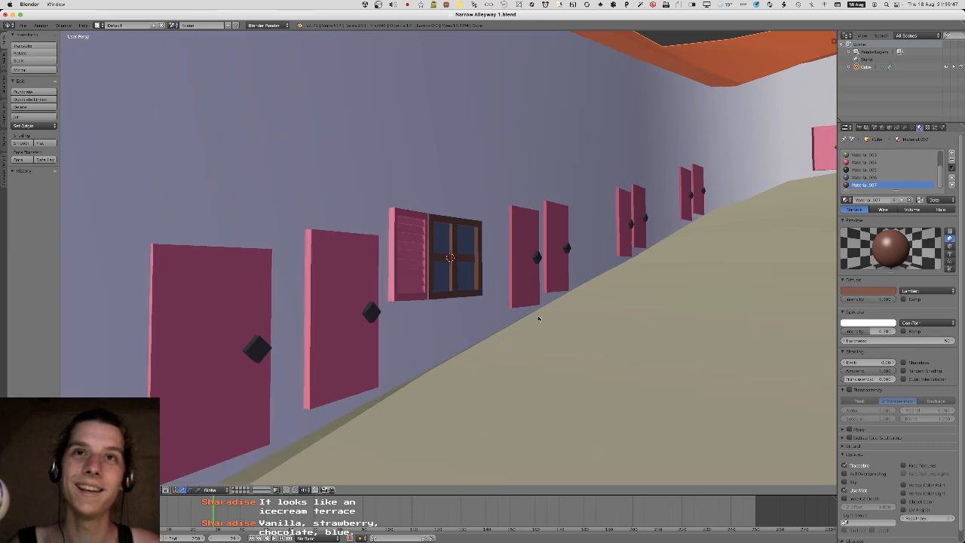
pyautogui.moveTo(538, 317); pyautogui.dragTo(535, 310, button='middle')
pyautogui.press('Tab')
pyautogui.press('Tab')
pyautogui.scroll(6, 462, 276)
pyautogui.press('Tab')
pyautogui.moveTo(476, 214); pyautogui.dragTo(351, 439, button='middle')
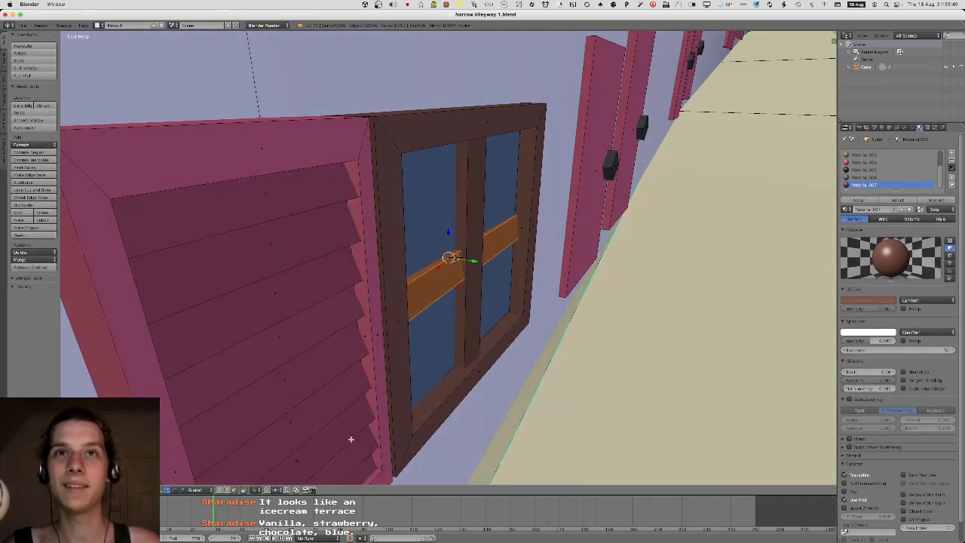
pyautogui.rightClick(485, 259)
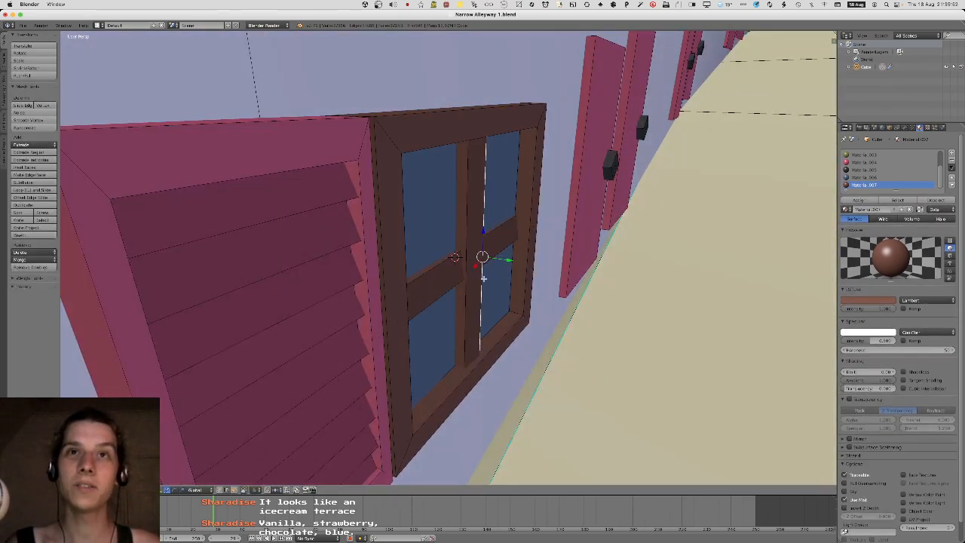
pyautogui.moveTo(485, 258); pyautogui.dragTo(431, 296, button='middle')
pyautogui.press('Tab')
pyautogui.scroll(-4, 459, 280)
pyautogui.press('Tab')
pyautogui.press('Tab')
pyautogui.scroll(-3, 413, 306)
# Select the complete slatted shutter beside the window, duplicate it and move the copy along X to the frame's opposite side.
pyautogui.press('Tab')
pyautogui.press('a')
pyautogui.press('l')
pyautogui.press('l')
pyautogui.moveTo(376, 350); pyautogui.dragTo(359, 323, button='middle')
pyautogui.press('Tab')
pyautogui.press('Tab')
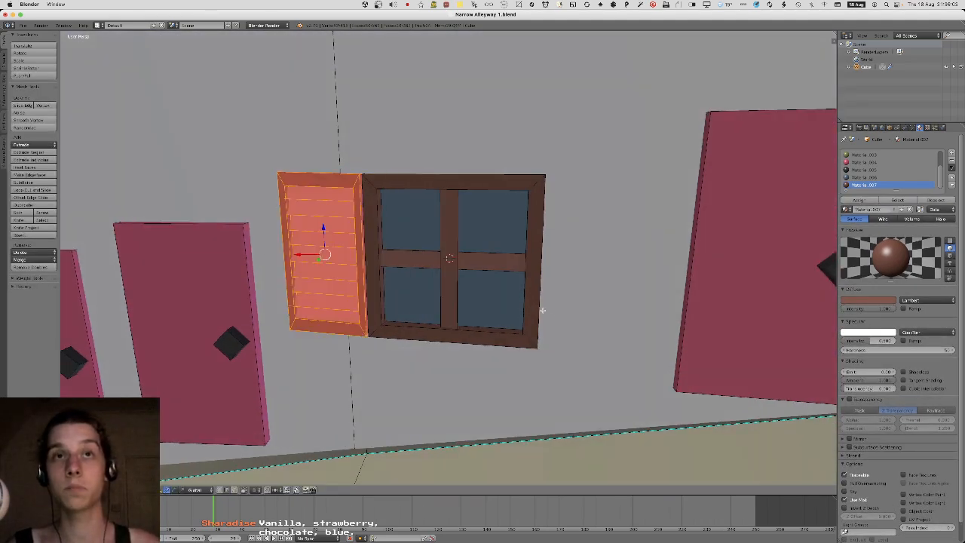
pyautogui.moveTo(540, 310); pyautogui.dragTo(474, 287, button='middle')
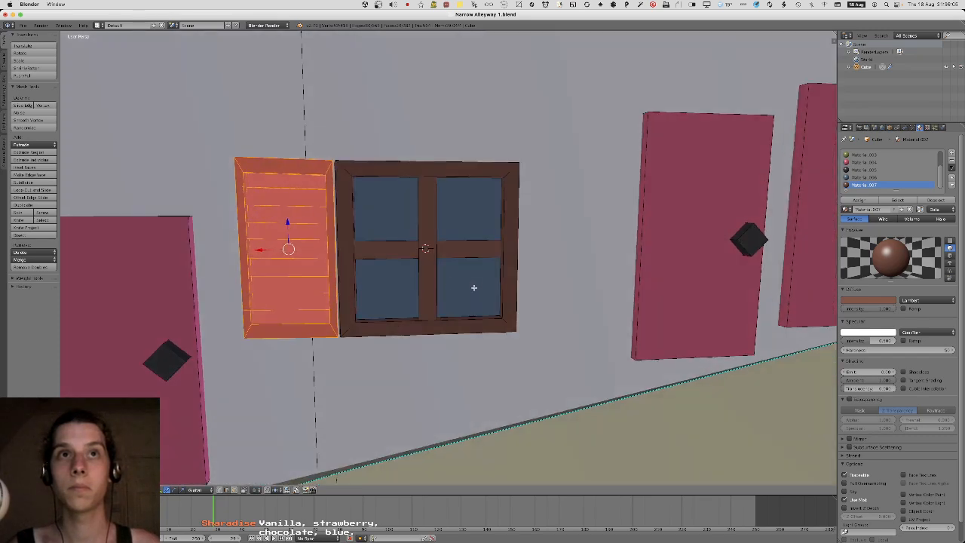
pyautogui.press('g')
pyautogui.press('x')
pyautogui.click(632, 269)
# Fine-tune the copied shutter's position along X so it sits against the outer edge of the window frame.
pyautogui.moveTo(631, 269)
pyautogui.mouseDown(button='middle')
pyautogui.moveTo(603, 269)
pyautogui.moveTo(686, 269)
pyautogui.moveTo(628, 266)
pyautogui.mouseUp(button='middle')
pyautogui.press('g')
pyautogui.press('x')
pyautogui.click(636, 269)
pyautogui.press('g')
pyautogui.press('x')
pyautogui.click(670, 263)
pyautogui.press('g')
pyautogui.press('x')
pyautogui.click(774, 332)
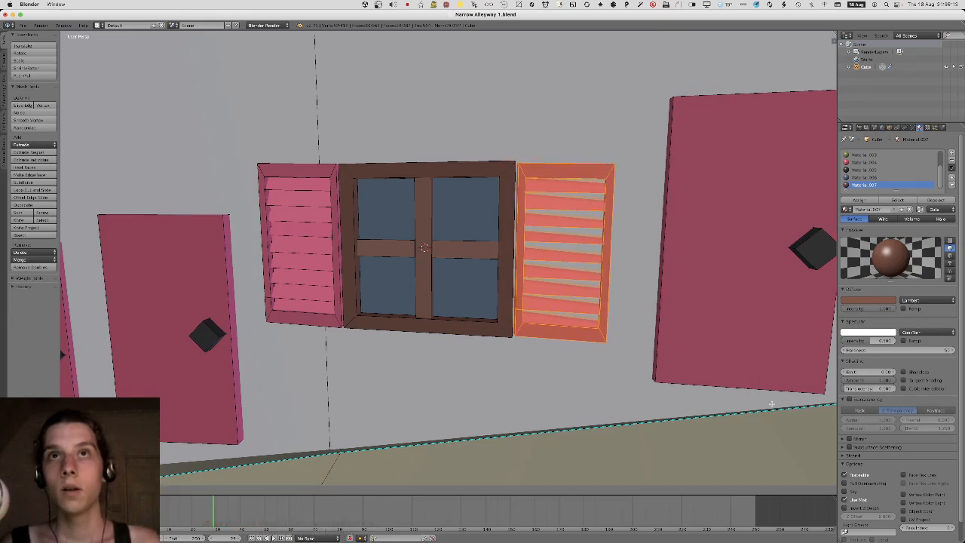
# Examine the window and its pair of slatted shutters from a distance and close up.
pyautogui.moveTo(621, 326); pyautogui.dragTo(556, 300, button='middle')
pyautogui.scroll(-7, 574, 324)
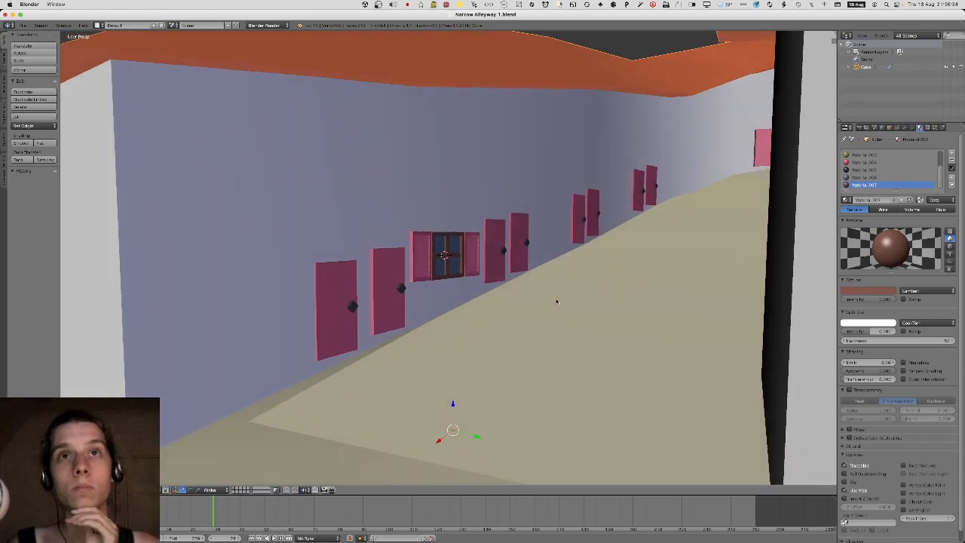
pyautogui.scroll(-4, 556, 301)
pyautogui.scroll(4, 550, 300)
pyautogui.scroll(7, 538, 301)
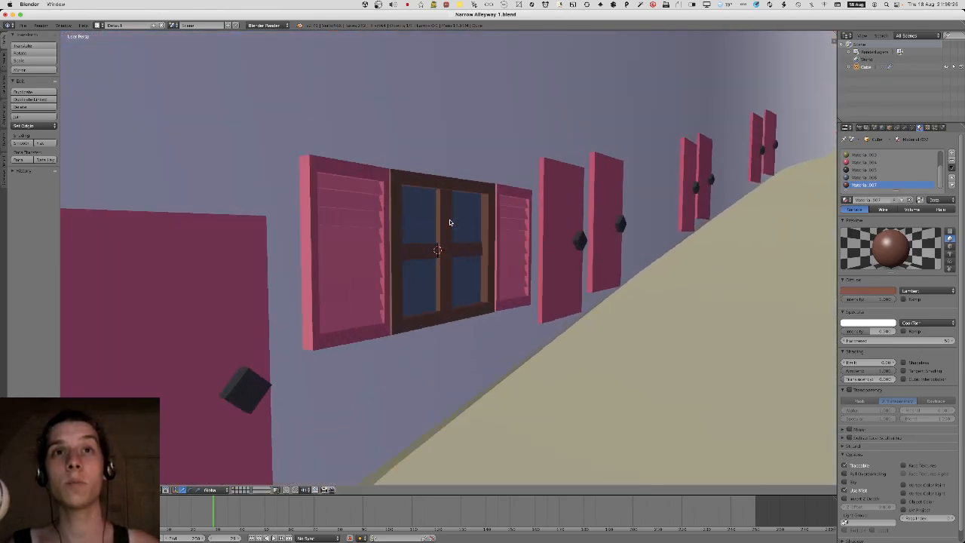
pyautogui.moveTo(449, 223); pyautogui.dragTo(369, 217, button='middle')
pyautogui.press('Tab')
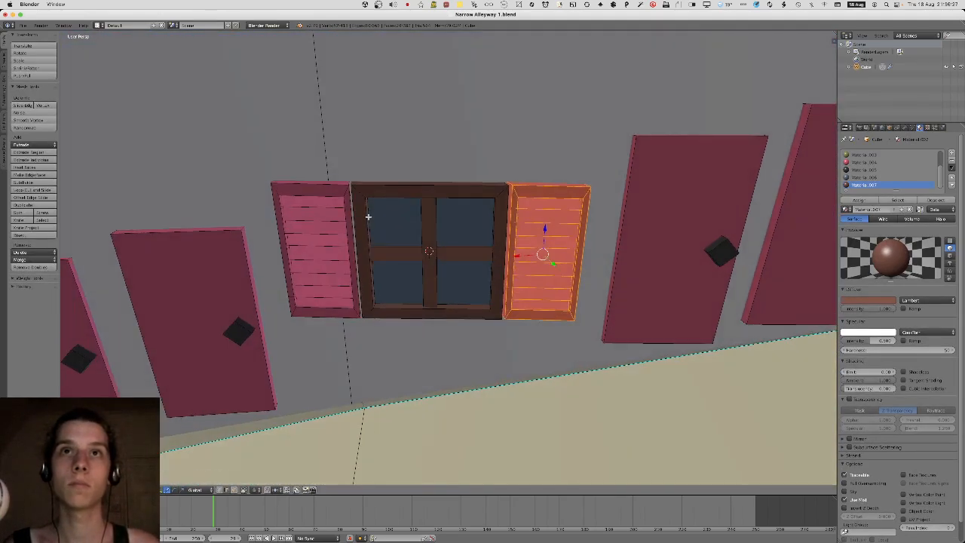
# Try to rotate one slatted shutter away from the wall around its hinge side at the window frame.
pyautogui.moveTo(355, 251); pyautogui.dragTo(374, 219, button='middle')
pyautogui.press('Tab')
pyautogui.press('r')
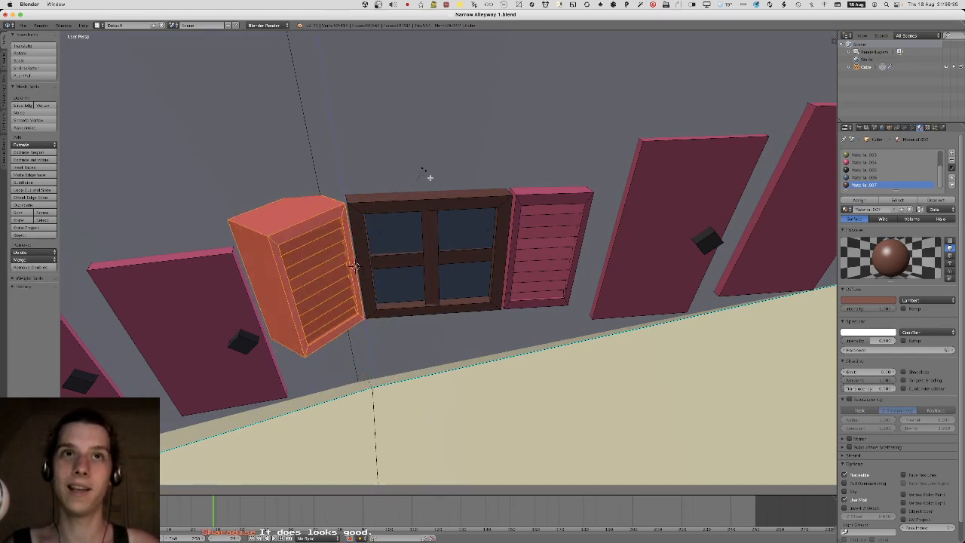
pyautogui.rightClick(275, 168)
pyautogui.press('a')
pyautogui.moveTo(394, 136); pyautogui.dragTo(475, 155, button='middle')
pyautogui.press('Tab')
# Set the pivot to Median Point and select the shutter nearest the single doors in the alleyway mesh.
pyautogui.scroll(-7, 421, 178)
pyautogui.click(174, 489)
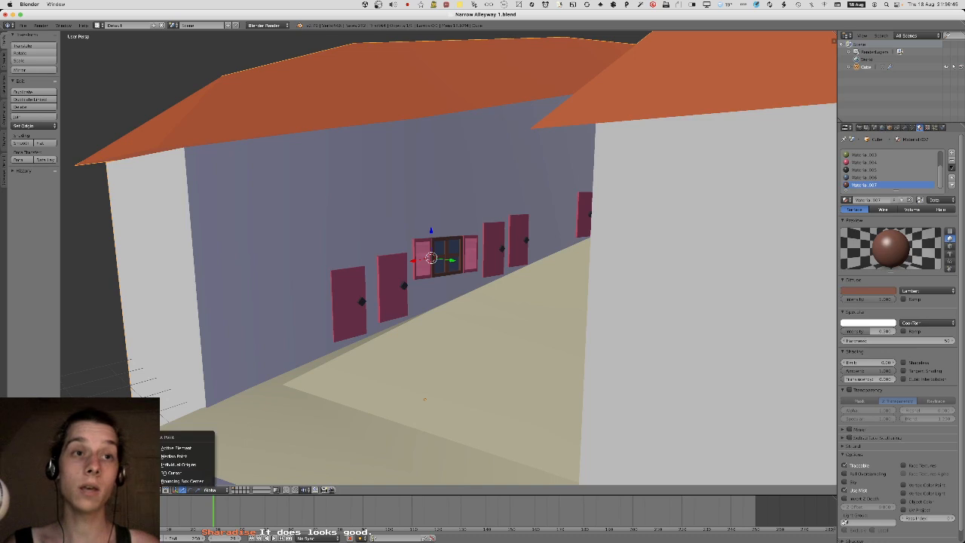
pyautogui.click(168, 458)
pyautogui.press('Tab')
pyautogui.scroll(5, 323, 308)
pyautogui.press('l')
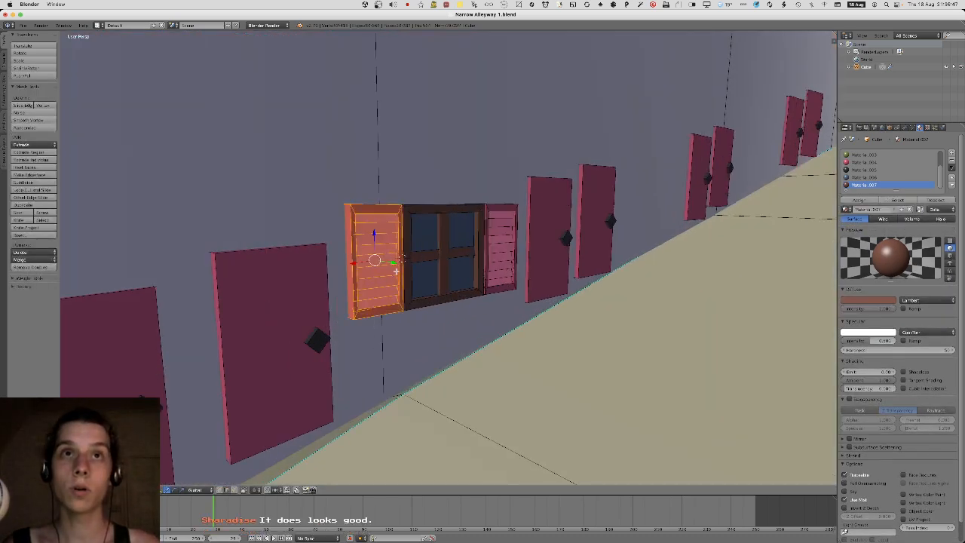
pyautogui.press('Tab')
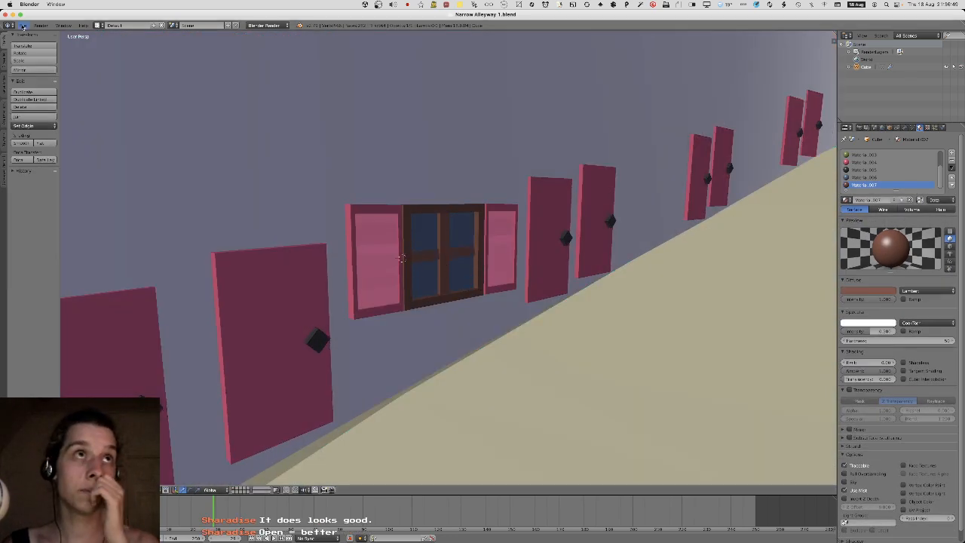
# Export the alleyway model as Narrow Alleyway 1.fbx over the existing file and switch to Unity.
pyautogui.click(24, 25)
pyautogui.moveTo(46, 169)
pyautogui.click(106, 202)
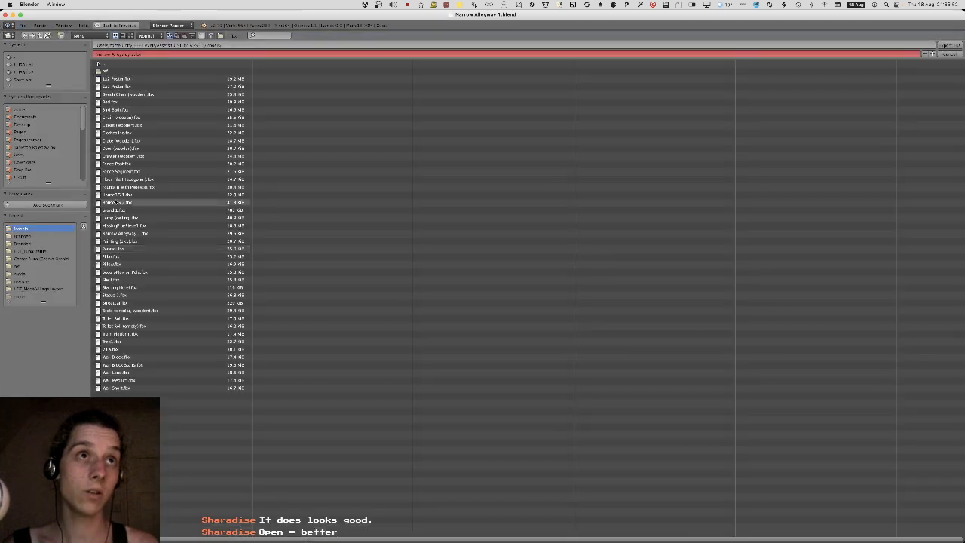
pyautogui.press('Escape')
pyautogui.press('super+Tab')
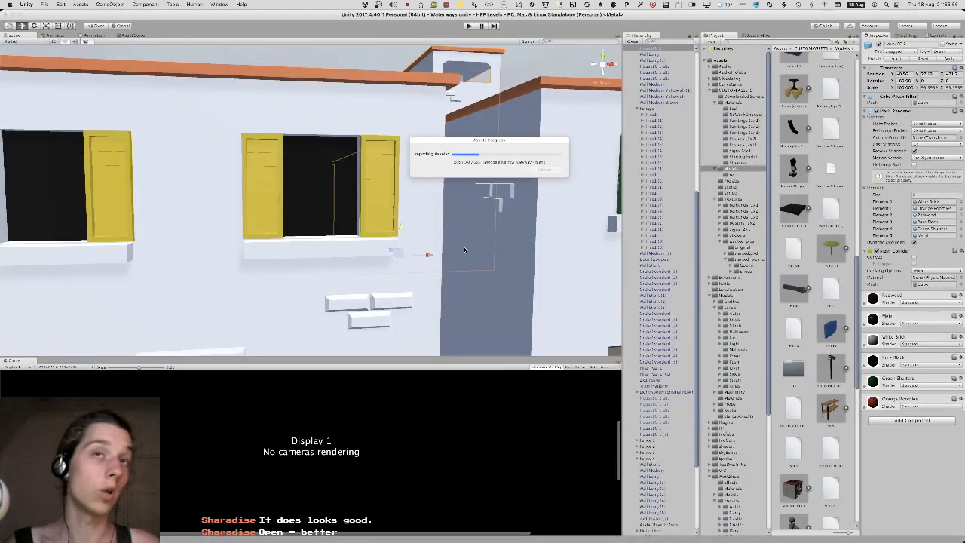
pyautogui.press('XF86MonBrightnessDown')
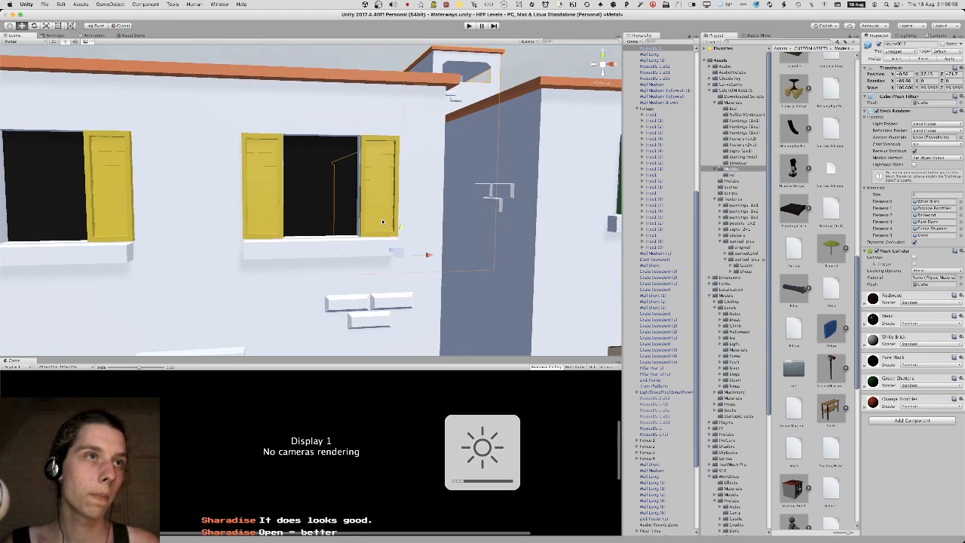
# Examine the updated alleyway window and its shutters in the Waterways scene, clearing the house selection.
pyautogui.moveTo(417, 232); pyautogui.dragTo(334, 148, button='right')
pyautogui.scroll(2, 306, 216)
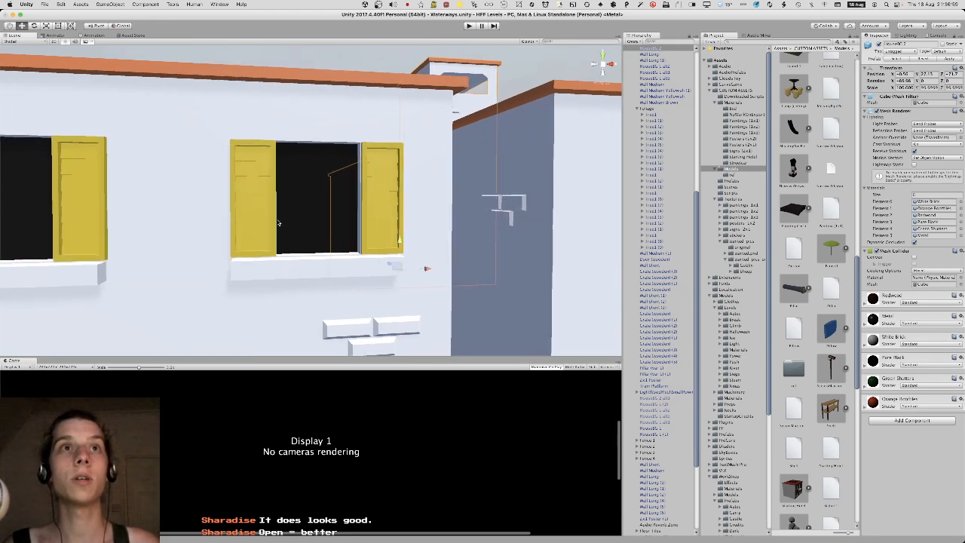
pyautogui.press('w')
pyautogui.moveTo(278, 223); pyautogui.dragTo(150, 214, button='right')
pyautogui.click(317, 91)
pyautogui.press('w')
pyautogui.moveTo(317, 91); pyautogui.dragTo(263, 132, button='right')
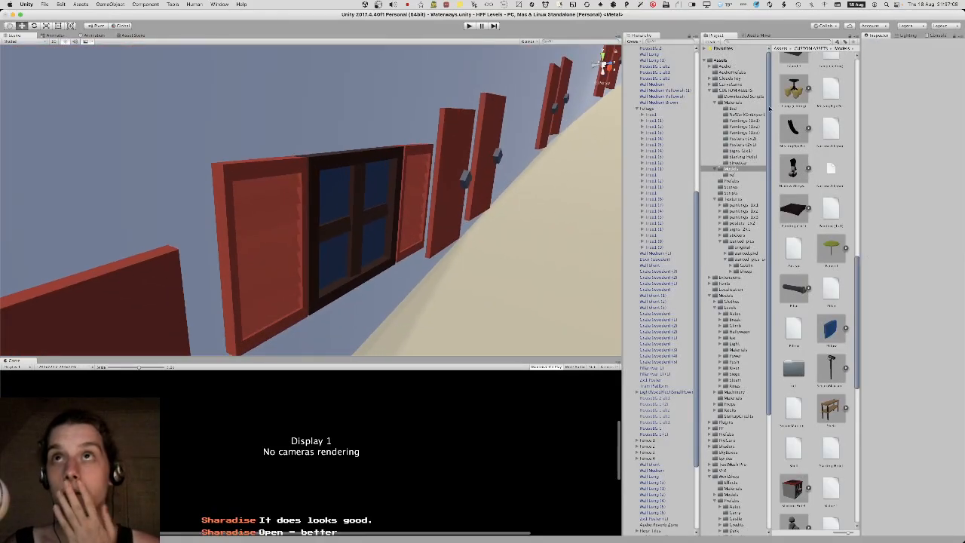
# Apply the Red Shutters material from the custom Materials folder to the window shutters and view the slats up close.
pyautogui.click(751, 104)
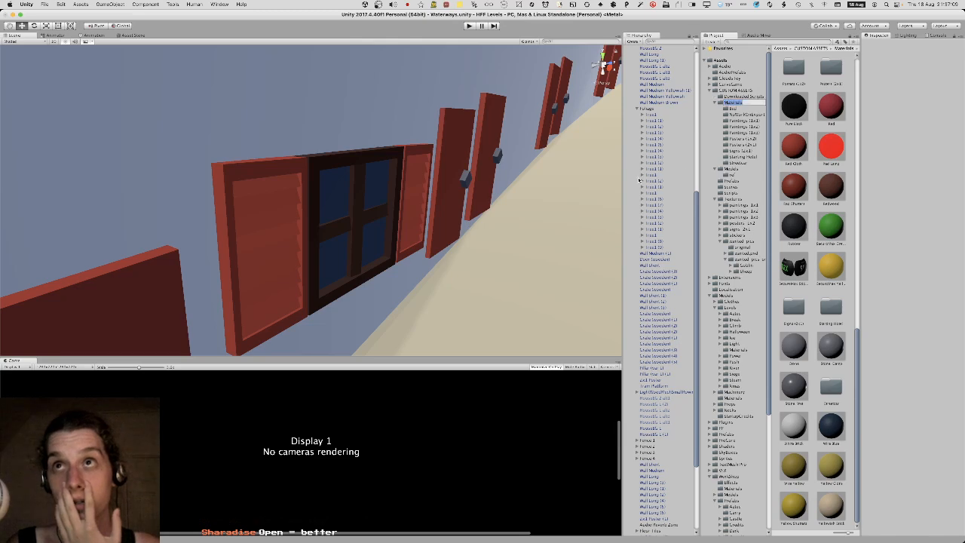
pyautogui.moveTo(793, 181); pyautogui.dragTo(246, 216)
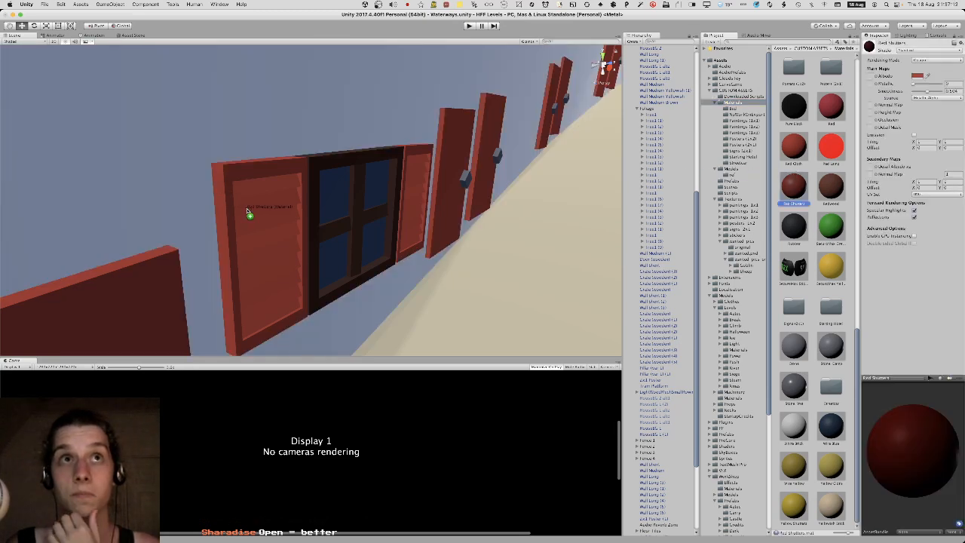
pyautogui.moveTo(327, 161); pyautogui.dragTo(110, 95, button='right')
pyautogui.scroll(-5, 110, 95)
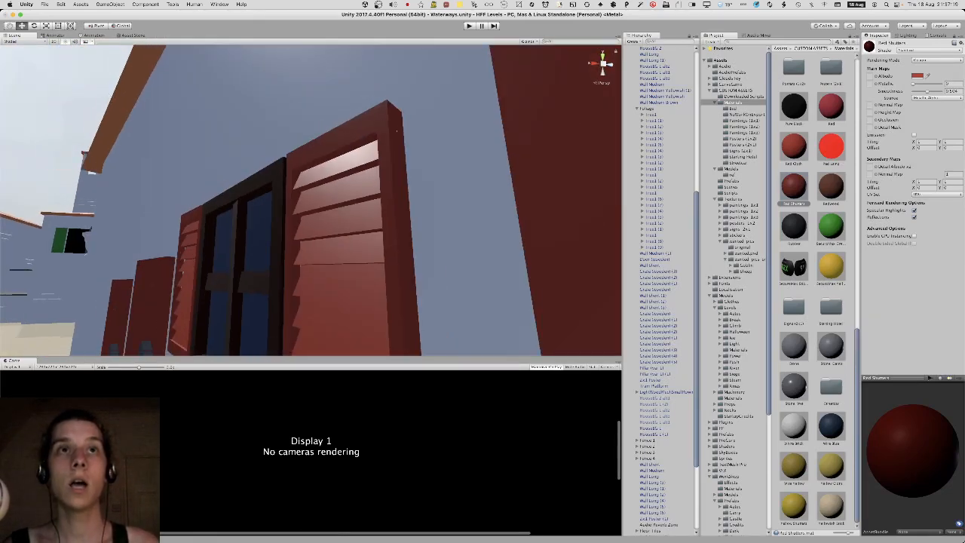
# Switch to Blender and examine the window's shutter frames and slats in the alleyway mesh.
pyautogui.moveTo(820, 527)
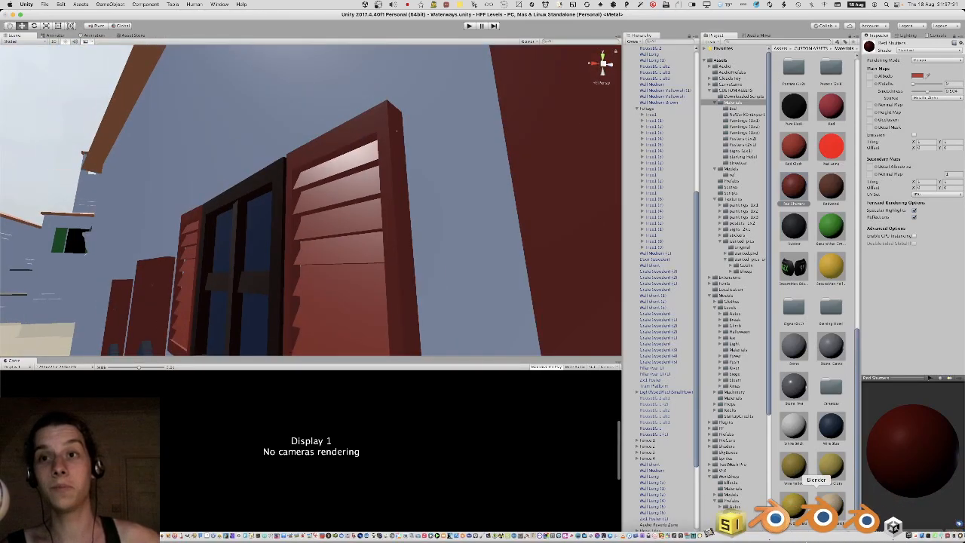
pyautogui.click(799, 520)
pyautogui.moveTo(534, 321); pyautogui.dragTo(434, 218, button='middle')
pyautogui.press('Tab')
pyautogui.scroll(4, 515, 279)
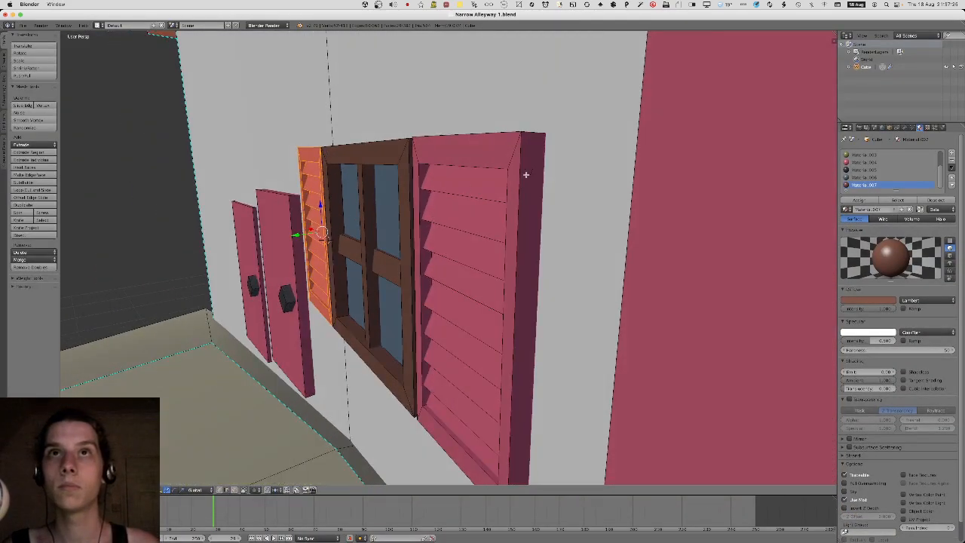
pyautogui.moveTo(325, 240); pyautogui.dragTo(377, 215, button='middle')
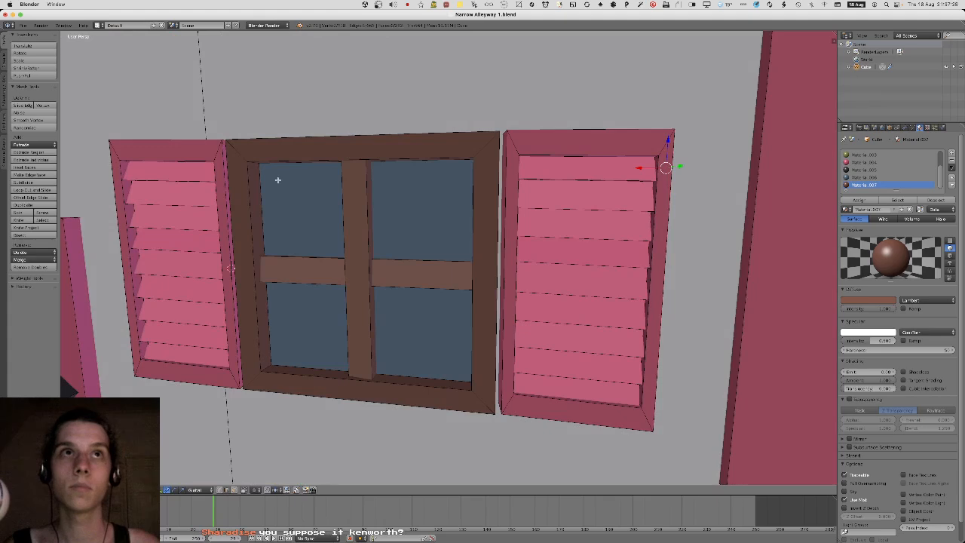
pyautogui.scroll(5, 362, 181)
pyautogui.scroll(-6, 332, 115)
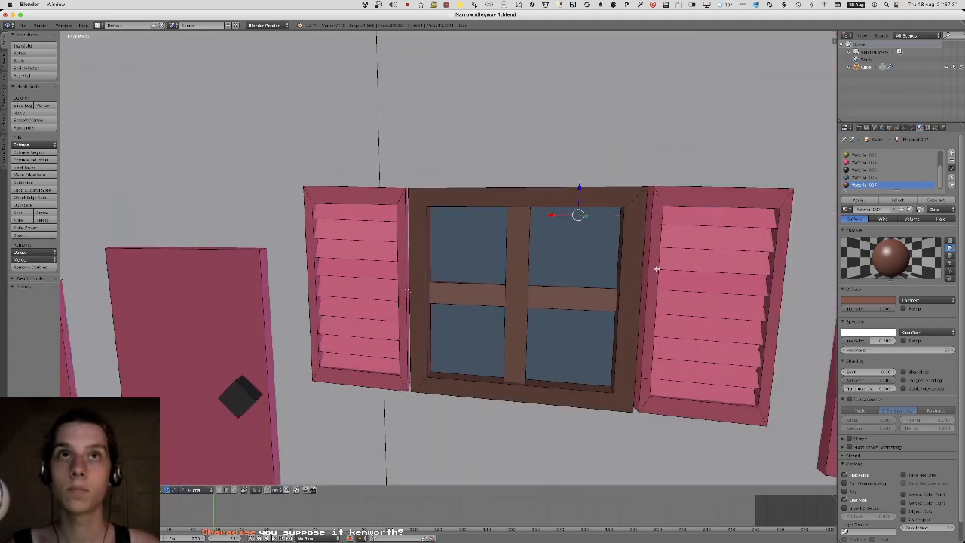
# Mark the slat edges on both window shutters as sharp.
pyautogui.press('Tab')
pyautogui.moveTo(656, 269); pyautogui.dragTo(670, 269, button='middle')
pyautogui.press('Tab')
pyautogui.moveTo(345, 377); pyautogui.dragTo(407, 309, button='middle')
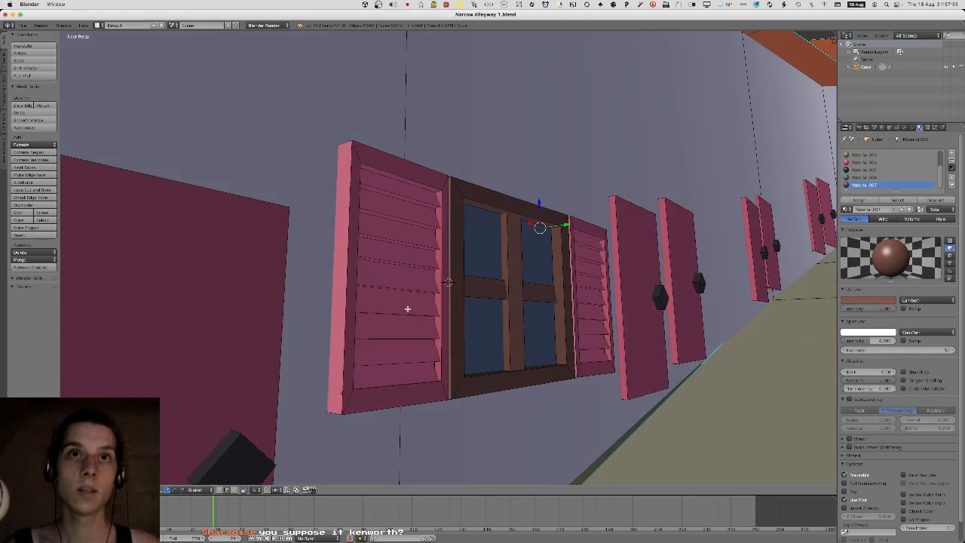
pyautogui.keyDown('ctrl'); pyautogui.keyDown('alt'); pyautogui.rightClick(407, 308); pyautogui.keyUp('alt'); pyautogui.keyUp('ctrl')
pyautogui.hotkey('ctrl', 'e')
pyautogui.click(595, 303)
pyautogui.press('Tab')
pyautogui.moveTo(594, 304); pyautogui.dragTo(579, 291, button='middle')
pyautogui.press('Tab')
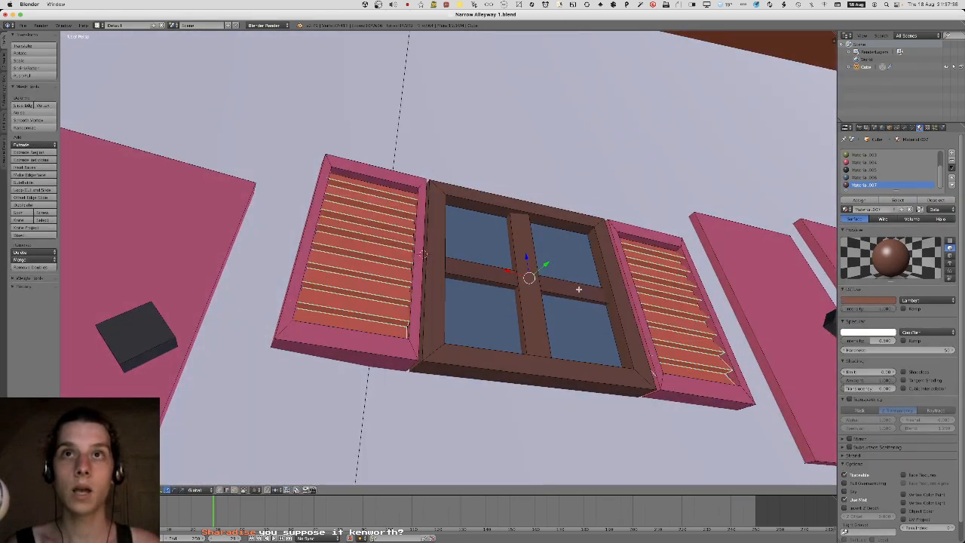
# Apply smooth shading to the whole alleyway mesh.
pyautogui.press('Tab')
pyautogui.press('space')
pyautogui.write('smooth')
pyautogui.press('Return')
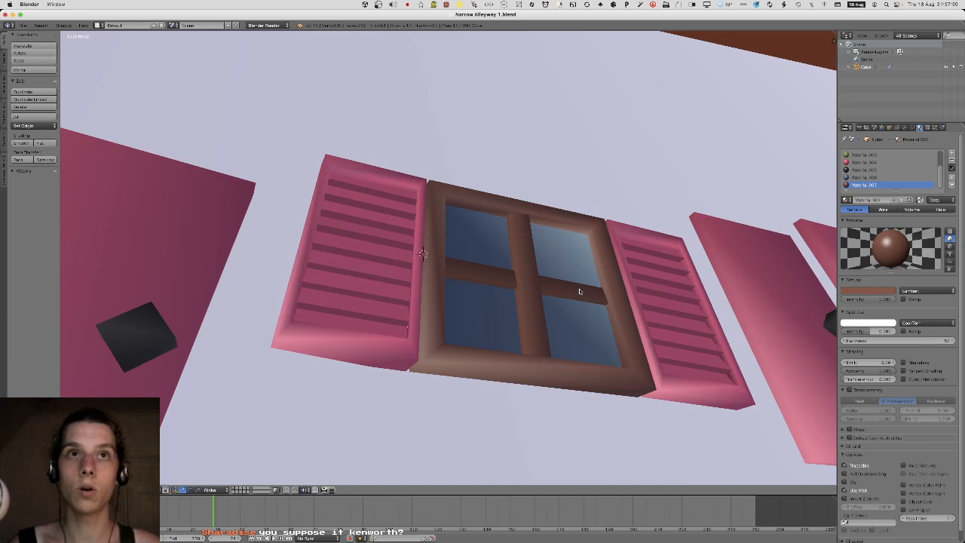
# Select all pink doors with their handles along the alley wall and mark their edges as sharp.
pyautogui.press('Tab')
pyautogui.moveTo(580, 291); pyautogui.dragTo(571, 327, button='middle')
pyautogui.scroll(-9, 570, 327)
pyautogui.press('a')
pyautogui.press('a')
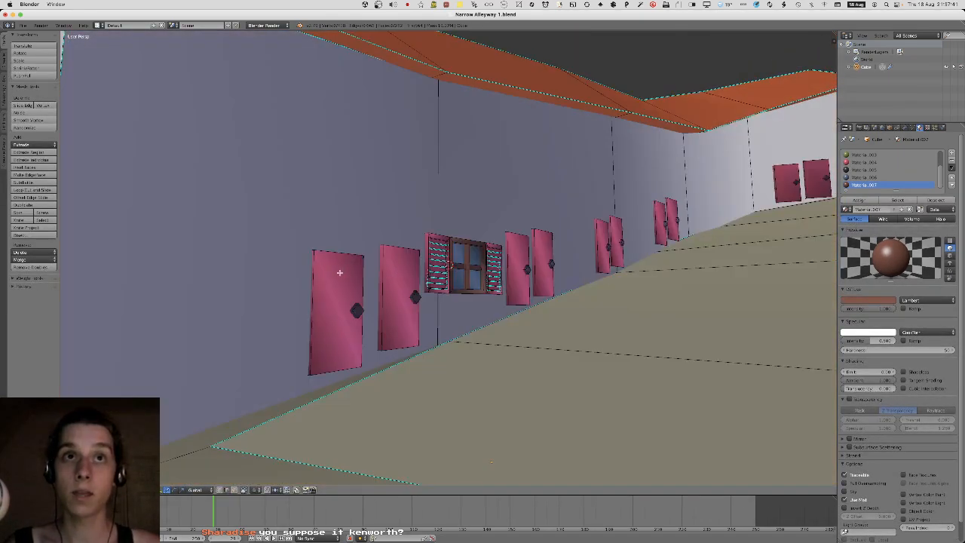
pyautogui.rightClick(331, 256)
pyautogui.keyDown('shift'); pyautogui.rightClick(518, 236); pyautogui.keyUp('shift')
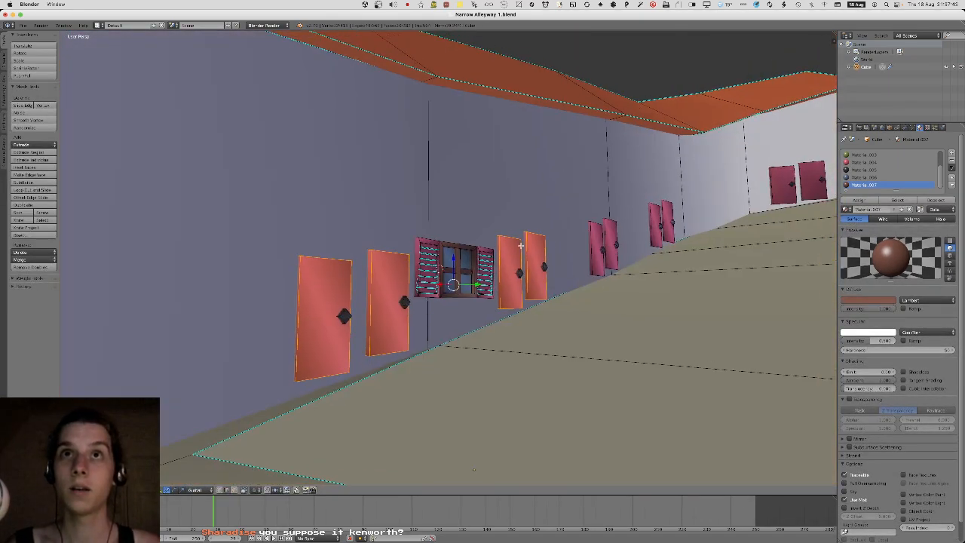
pyautogui.moveTo(518, 235); pyautogui.dragTo(559, 207, button='middle')
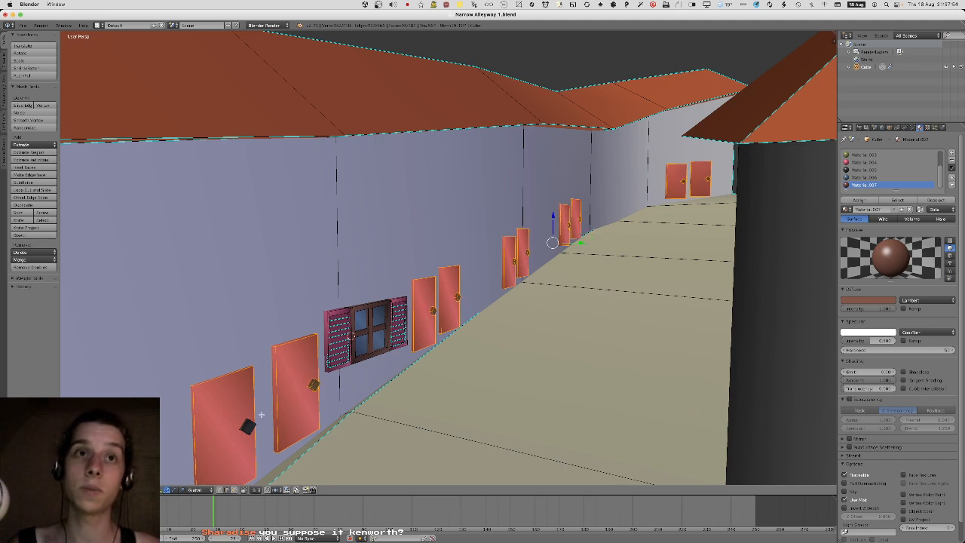
pyautogui.scroll(2, 356, 311)
pyautogui.press('w')
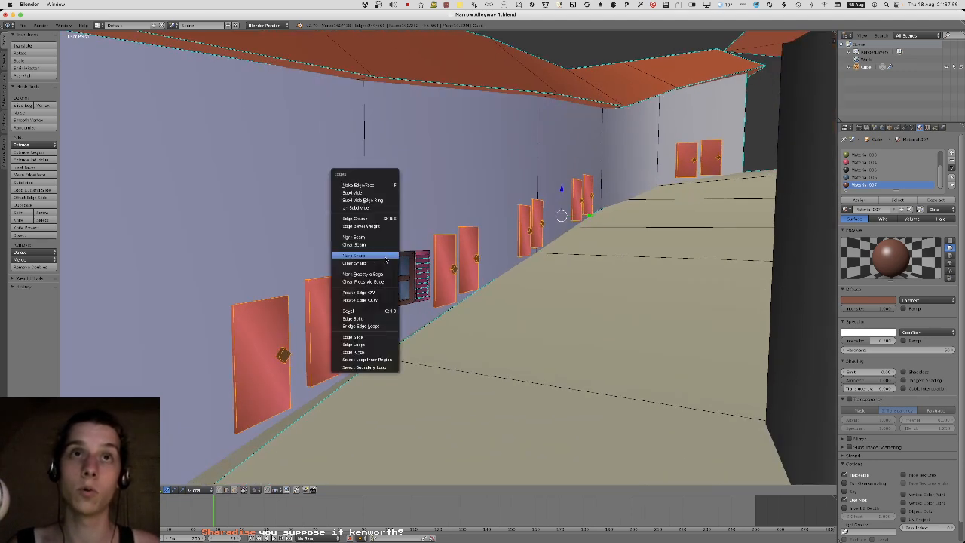
pyautogui.click(392, 254)
# Select the connected frame geometry of the window shutters and mark its edges as sharp.
pyautogui.press('Tab')
pyautogui.moveTo(388, 256); pyautogui.dragTo(279, 420, button='middle')
pyautogui.scroll(6, 467, 277)
pyautogui.scroll(-5, 468, 277)
pyautogui.press('Tab')
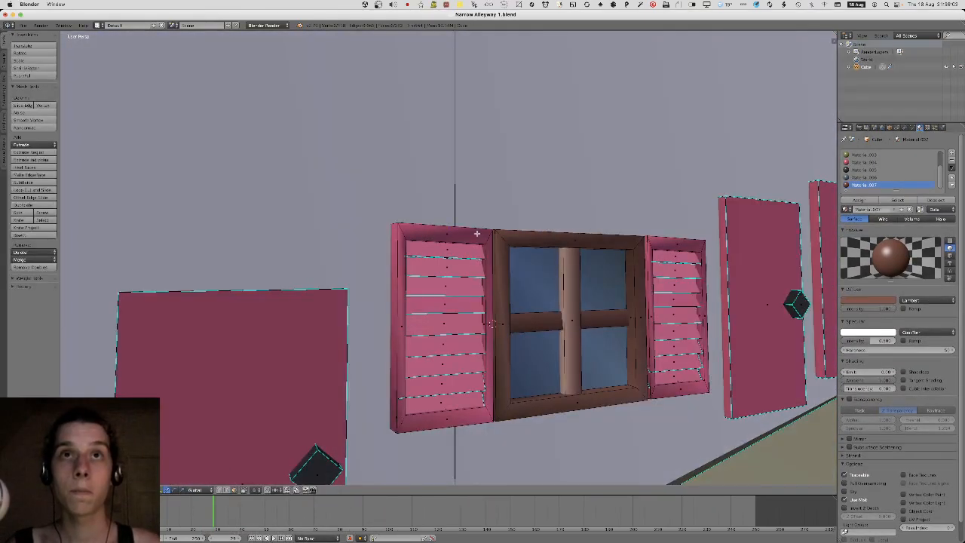
pyautogui.press('l')
pyautogui.moveTo(476, 234); pyautogui.dragTo(519, 278, button='middle')
pyautogui.press('w')
pyautogui.click(468, 226)
# Select the brown outer window frame and mark its edges as sharp.
pyautogui.press('a')
pyautogui.press('a')
pyautogui.press('l')
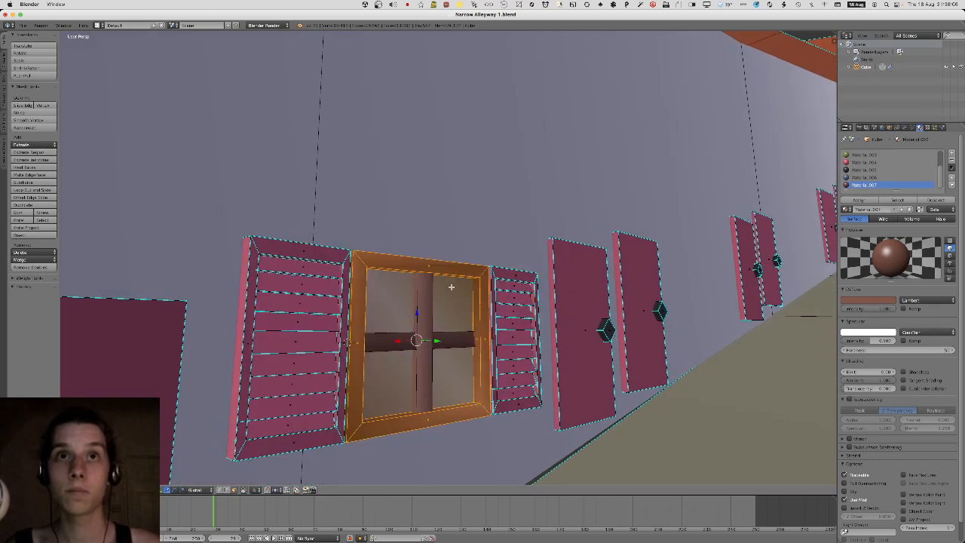
pyautogui.moveTo(457, 283); pyautogui.dragTo(392, 297, button='middle')
pyautogui.press('w')
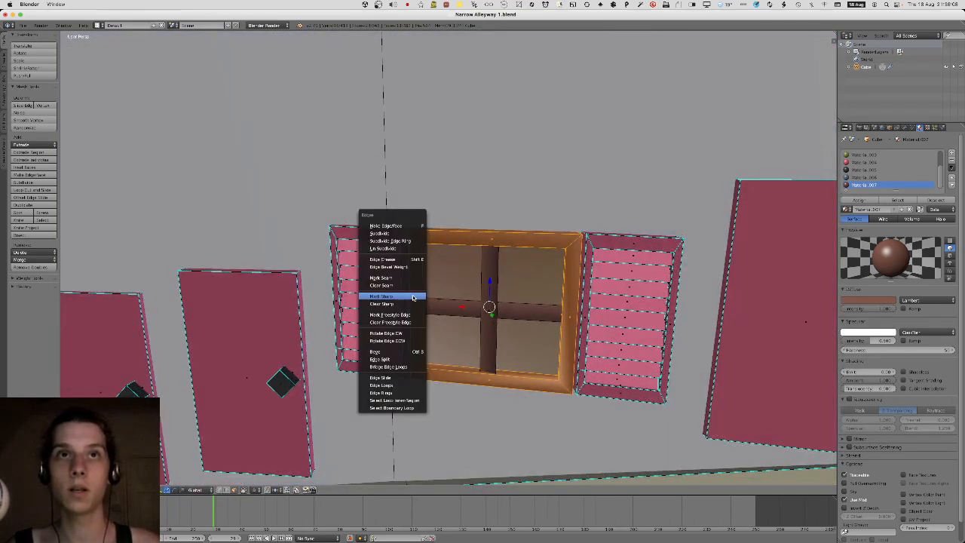
pyautogui.click(392, 297)
# Mark the edges of the window's inner crossbars as sharp.
pyautogui.press('a')
pyautogui.press('w')
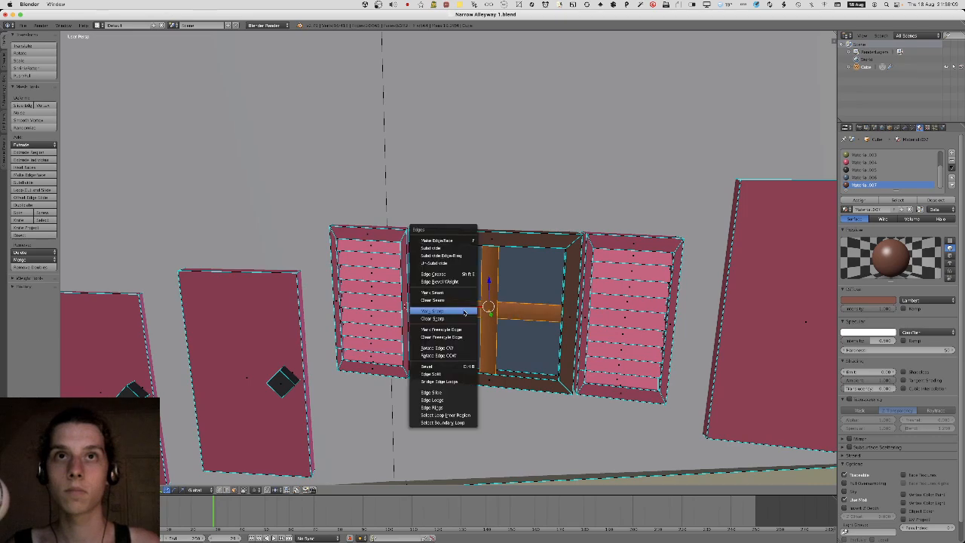
pyautogui.press('Tab')
pyautogui.moveTo(453, 306); pyautogui.dragTo(479, 305, button='middle')
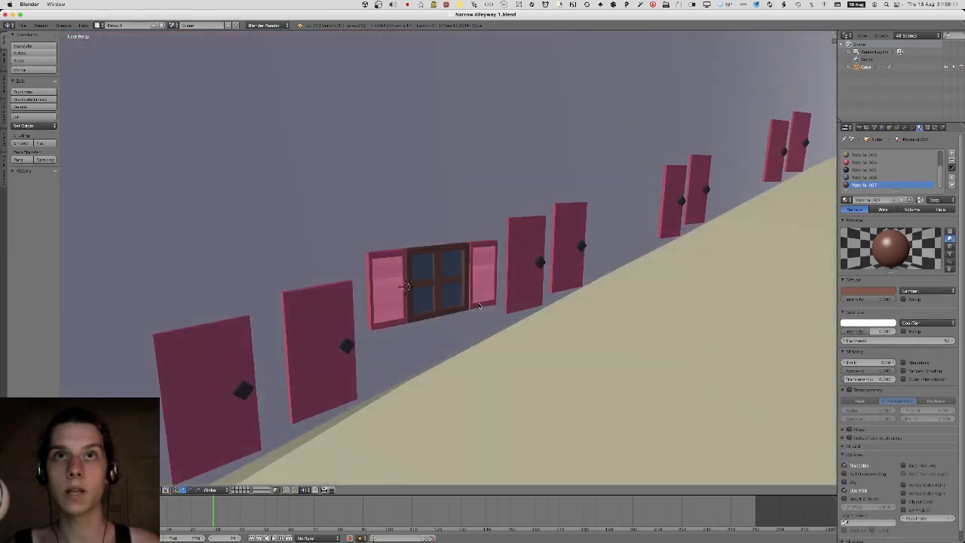
# Export the alleyway model in the 3D Studio (.3ds) format.
pyautogui.click(23, 25)
pyautogui.moveTo(45, 174)
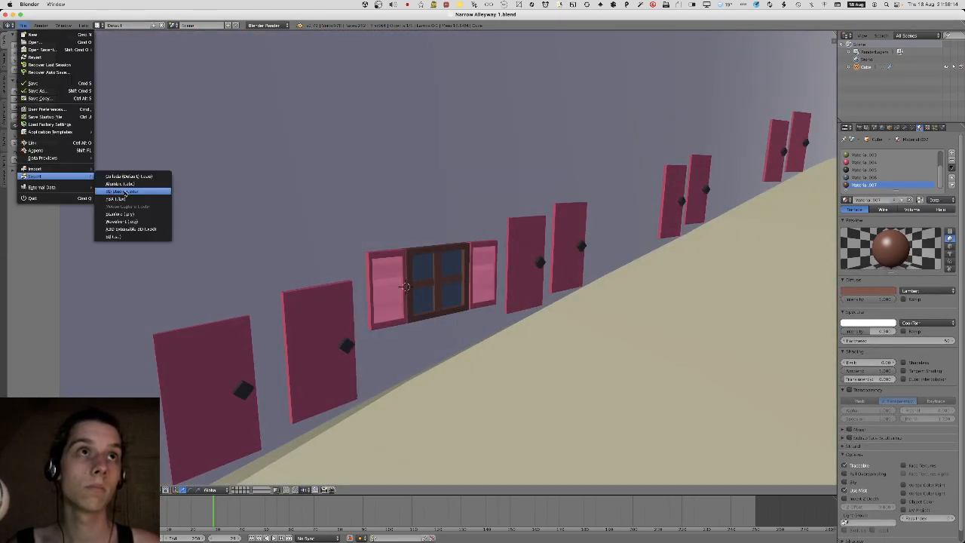
pyautogui.click(121, 194)
pyautogui.press('Return')
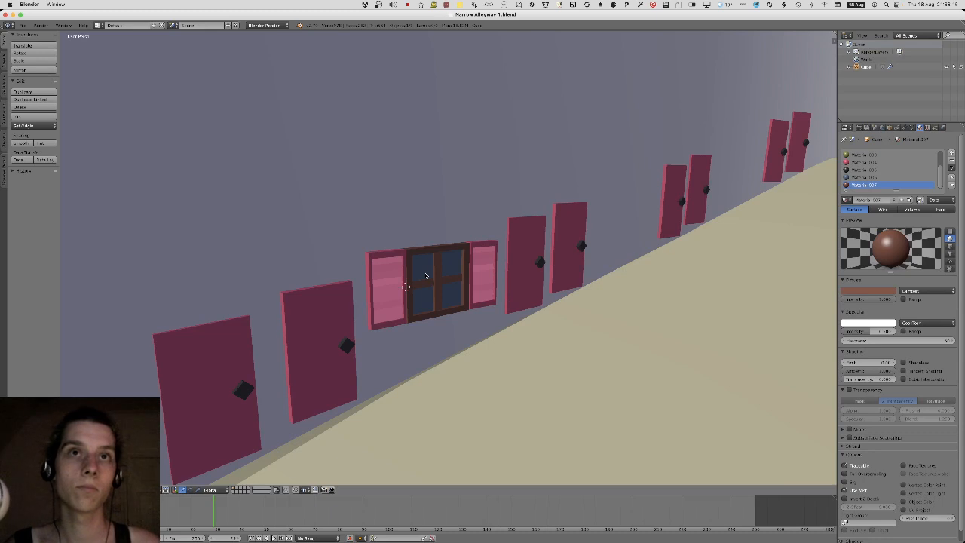
# Switch to Unity and apply the Pure Black material to the window panes of the re-imported house.
pyautogui.press('super+Tab')
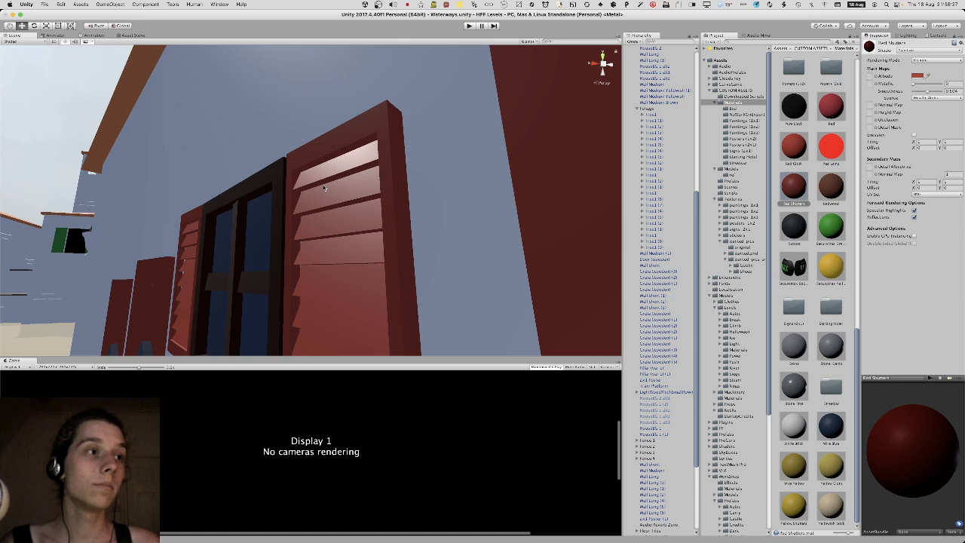
pyautogui.moveTo(341, 208); pyautogui.dragTo(76, 185, button='right')
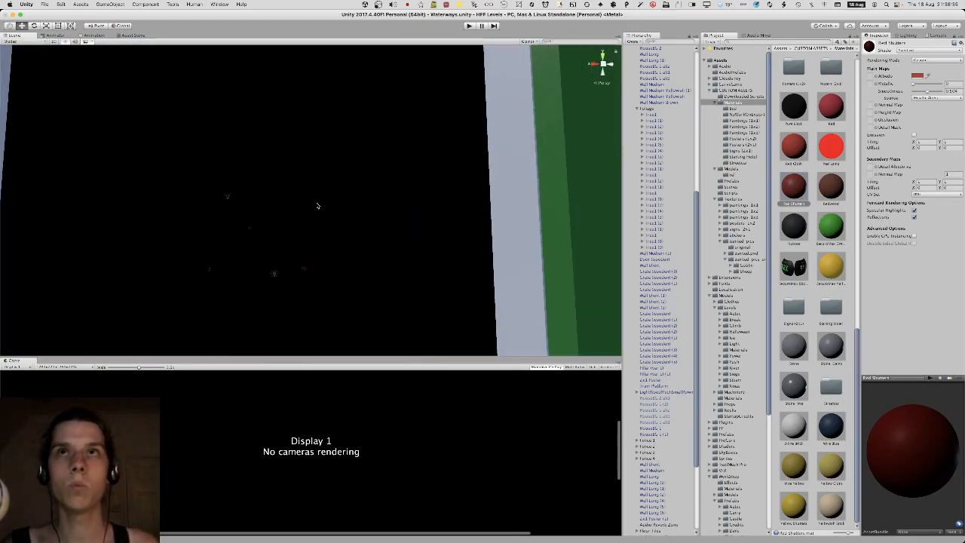
pyautogui.click(317, 205)
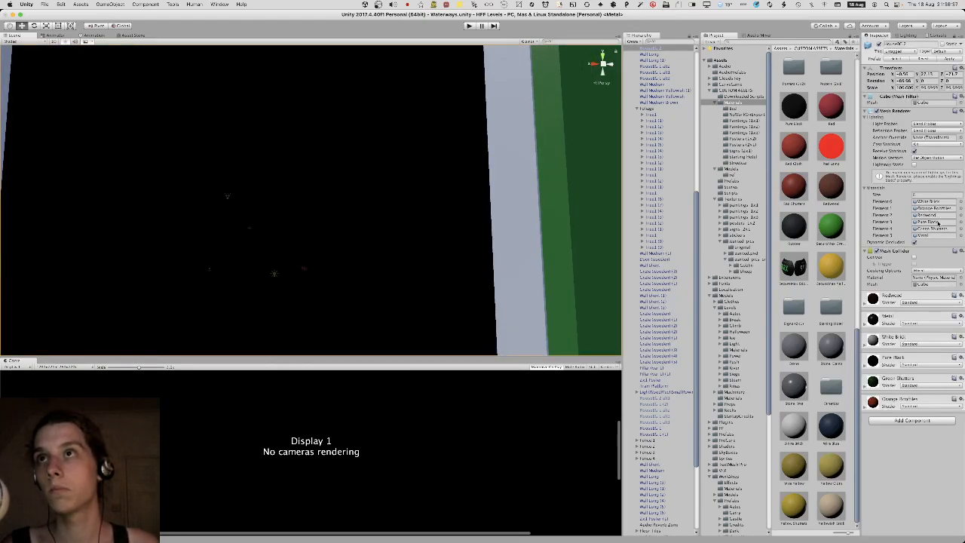
pyautogui.click(938, 222)
pyautogui.moveTo(360, 209); pyautogui.dragTo(393, 231, button='right')
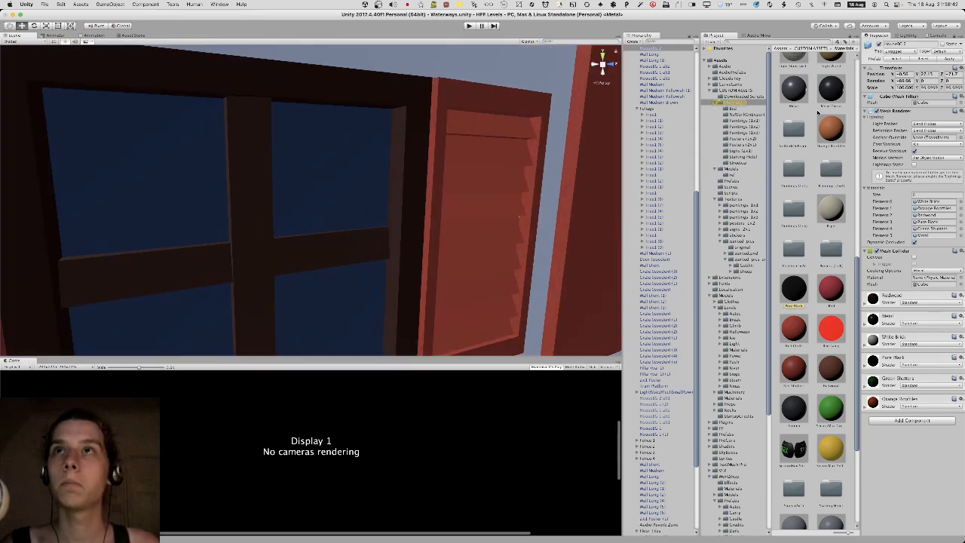
pyautogui.moveTo(785, 294); pyautogui.dragTo(350, 199)
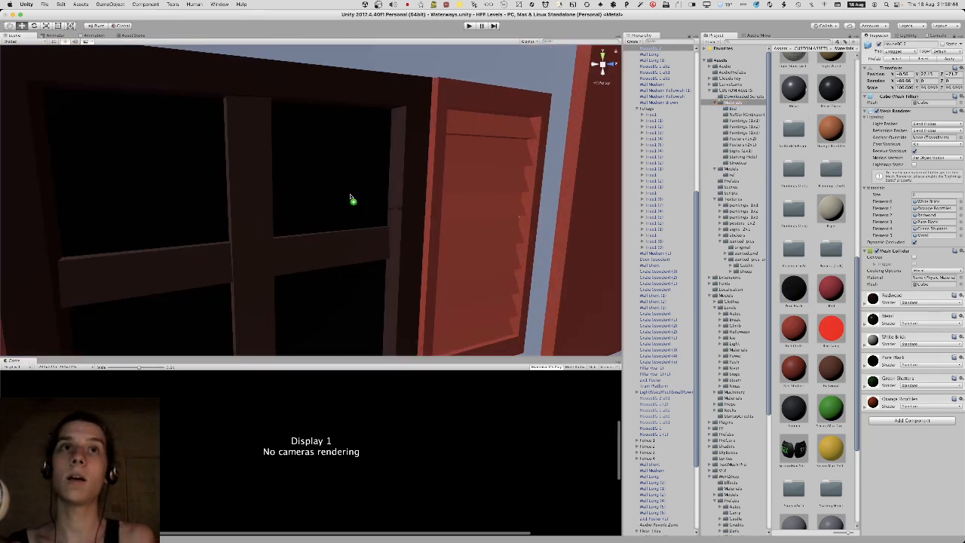
# Apply the Redwood material to the window's wooden frame and crossbars, and check the window from the front.
pyautogui.press('s')
pyautogui.moveTo(346, 219); pyautogui.dragTo(379, 211, button='right')
pyautogui.press('w')
pyautogui.moveTo(822, 367); pyautogui.dragTo(306, 251)
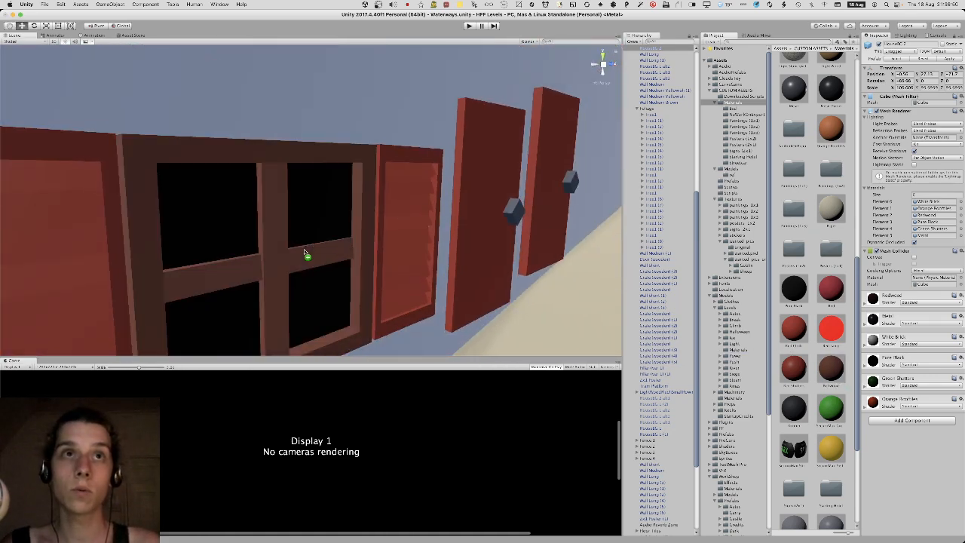
pyautogui.press('w')
pyautogui.moveTo(349, 263); pyautogui.dragTo(659, 331, button='right')
pyautogui.moveTo(337, 247); pyautogui.dragTo(386, 334, button='right')
# Switch back to Blender and delete the shutter on the right side of the window.
pyautogui.moveTo(927, 537)
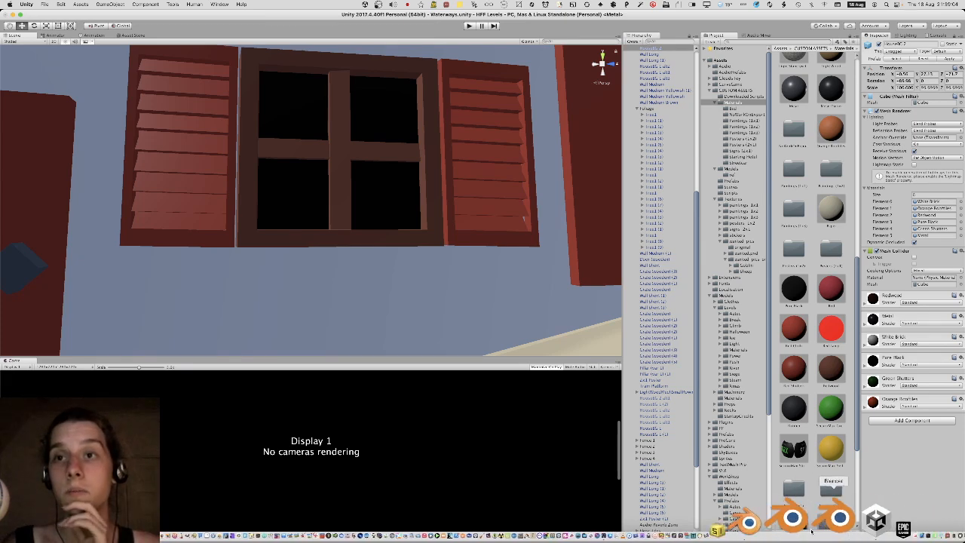
pyautogui.click(802, 531)
pyautogui.press('a')
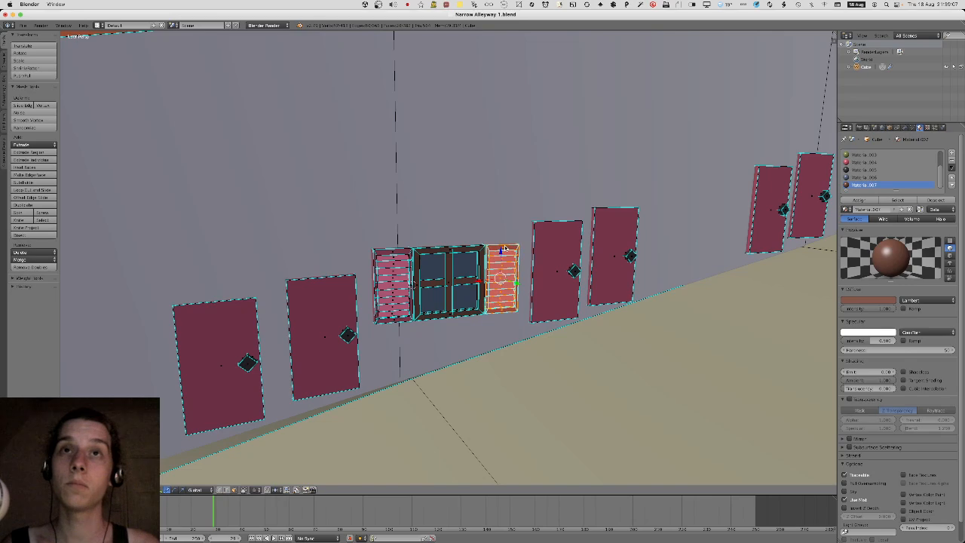
pyautogui.press('x')
pyautogui.click(458, 244)
# Isolate the slats of the left shutter by selecting the surrounding shutter frame and hiding it.
pyautogui.rightClick(392, 262)
pyautogui.press('KP_Decimal')
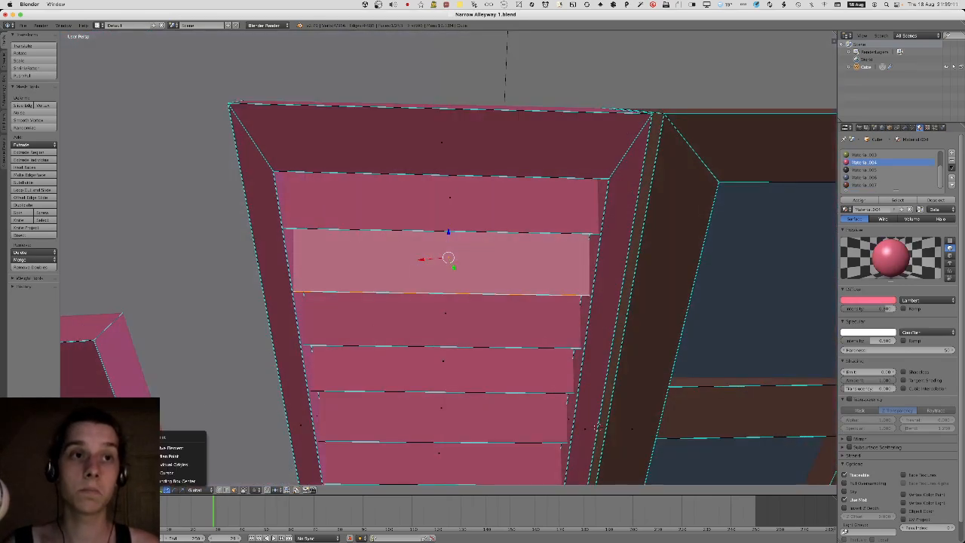
pyautogui.keyDown('shift'); pyautogui.moveTo(521, 281); pyautogui.dragTo(447, 277, button='middle'); pyautogui.keyUp('shift')
pyautogui.press('a')
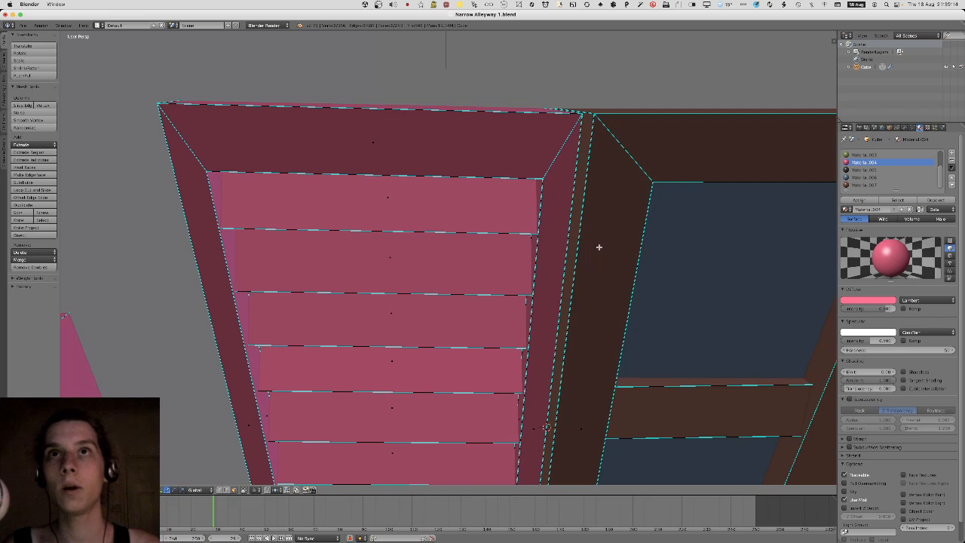
pyautogui.press('l')
pyautogui.moveTo(555, 195); pyautogui.dragTo(527, 386, button='middle')
pyautogui.press('a')
pyautogui.press('l')
pyautogui.press('a')
pyautogui.press('l')
pyautogui.press('h')
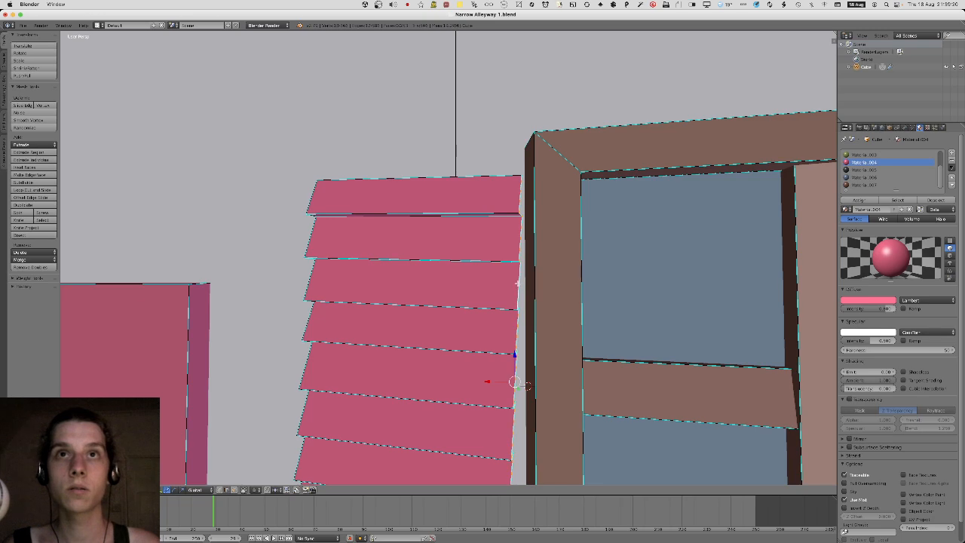
# Align the slat ends nearest the window by scaling them to 0 along the X axis.
pyautogui.moveTo(518, 284); pyautogui.dragTo(522, 309, button='middle')
pyautogui.press('s')
pyautogui.press('x')
pyautogui.press('0')
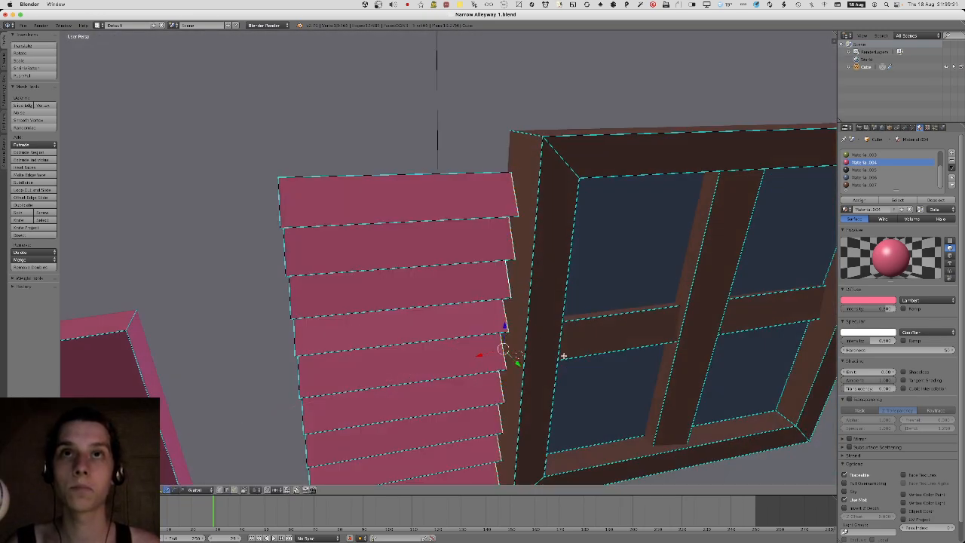
pyautogui.moveTo(563, 355); pyautogui.dragTo(554, 355, button='middle')
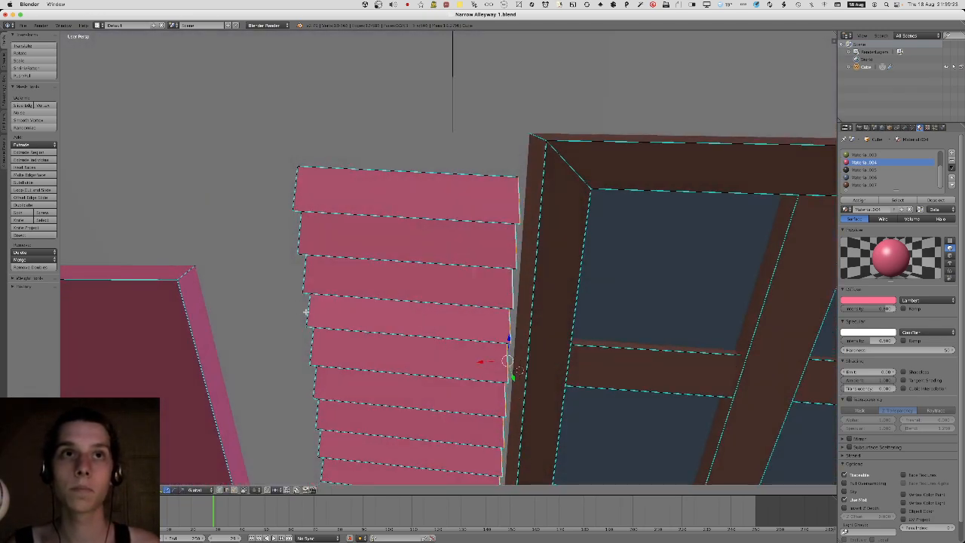
# Adjust the depth of the left shutter's slats within their frame along the Y axis.
pyautogui.moveTo(313, 313); pyautogui.dragTo(507, 214, button='middle')
pyautogui.press('Tab')
pyautogui.press('Tab')
pyautogui.rightClick(501, 212)
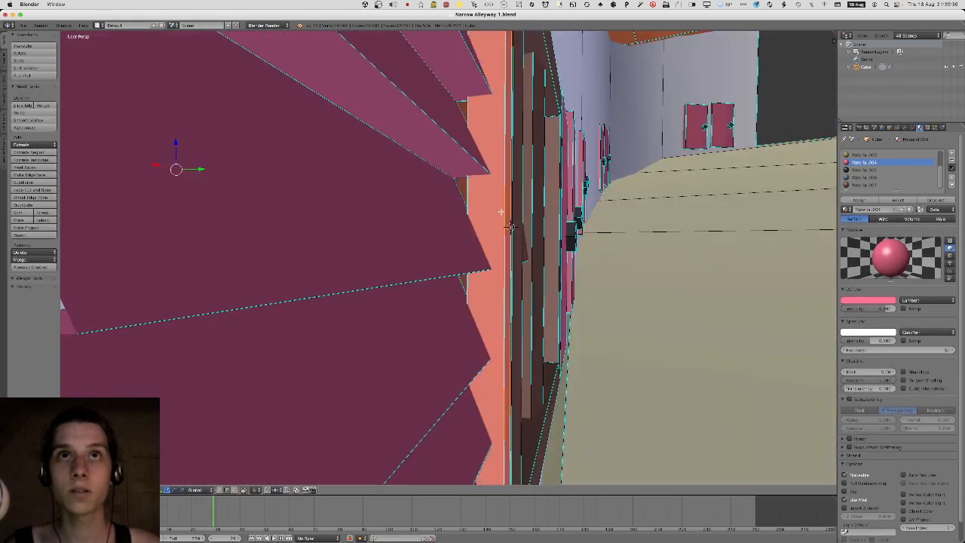
pyautogui.rightClick(477, 198)
pyautogui.scroll(-3, 468, 203)
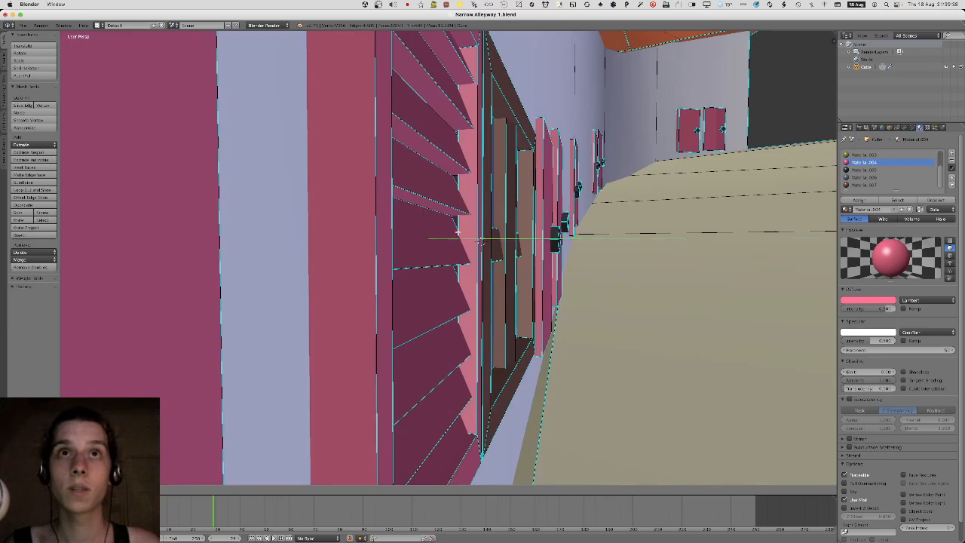
pyautogui.moveTo(433, 232); pyautogui.dragTo(402, 217, button='middle')
pyautogui.press('Tab')
pyautogui.scroll(-6, 403, 217)
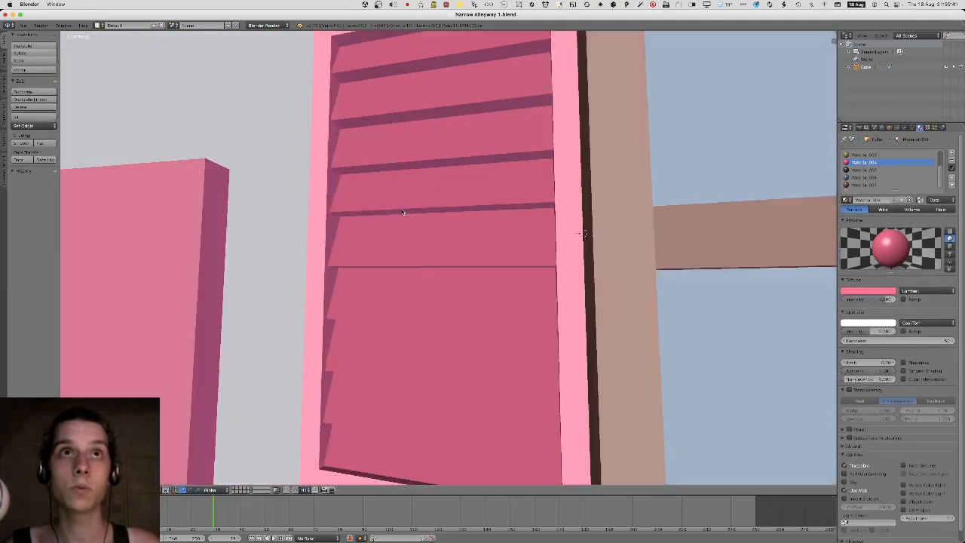
pyautogui.scroll(-2, 399, 230)
pyautogui.press('Tab')
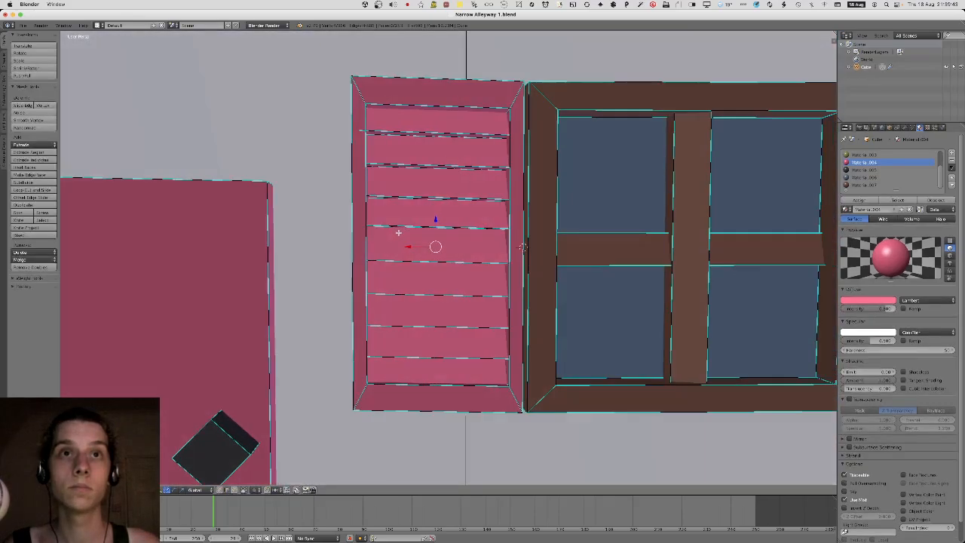
# Check the reworked left shutter and save the alleyway file over the existing version.
pyautogui.moveTo(399, 230); pyautogui.dragTo(484, 223, button='middle')
pyautogui.click(406, 239)
pyautogui.press('Tab')
pyautogui.scroll(-2, 349, 225)
pyautogui.press('Tab')
pyautogui.press('Tab')
pyautogui.hotkey('ctrl', 's')
pyautogui.click(424, 239)
pyautogui.press('Tab')
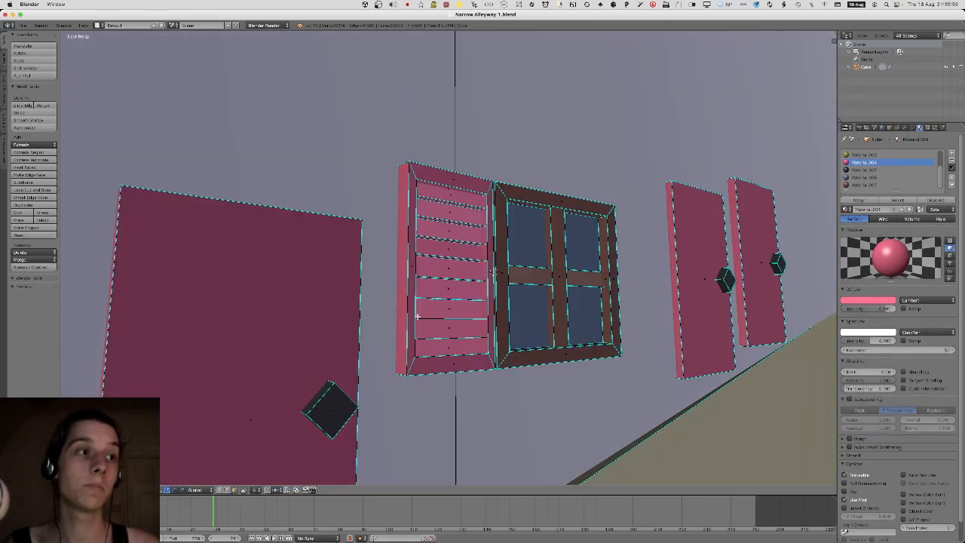
# Select the complete left shutter, including its slats, and duplicate it in place.
pyautogui.press('l')
pyautogui.press('l')
pyautogui.click(143, 514)
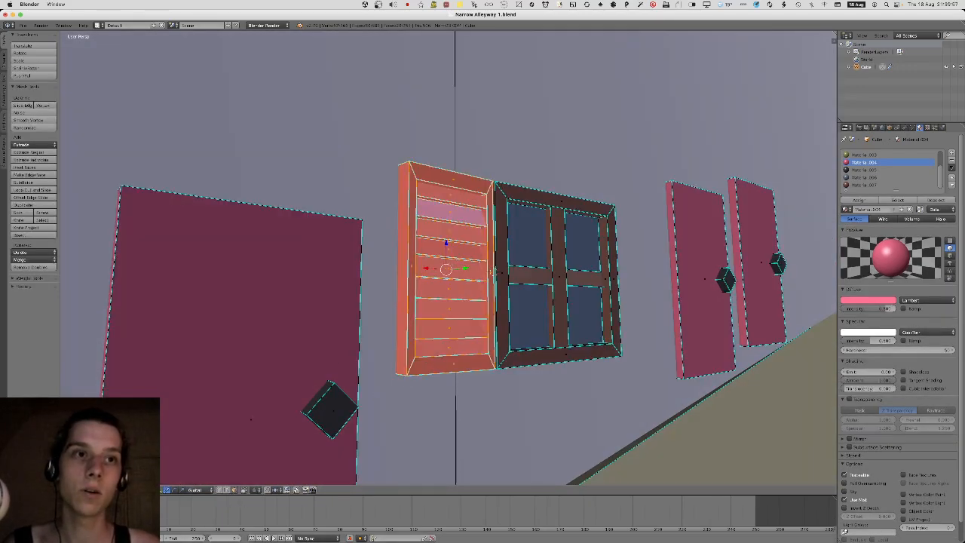
pyautogui.moveTo(545, 184)
pyautogui.mouseDown(button='middle')
pyautogui.moveTo(508, 248)
pyautogui.moveTo(330, 297)
pyautogui.moveTo(258, 282)
pyautogui.moveTo(327, 279)
pyautogui.mouseUp(button='middle')
pyautogui.hotkey('shift', 'd')
pyautogui.rightClick(329, 306)
# Try moving the duplicated shutter to the opposite side of the window, and undo the move.
pyautogui.press('g')
pyautogui.click(299, 276)
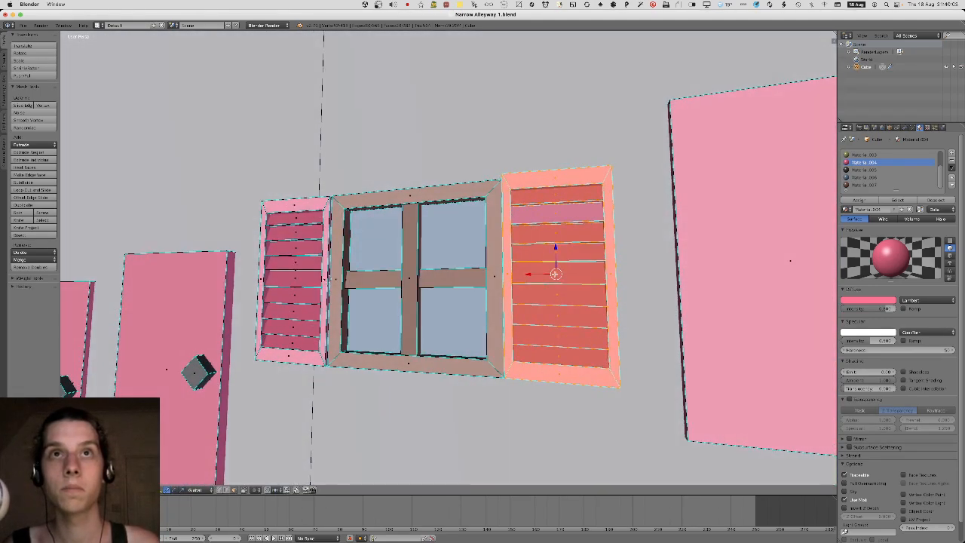
pyautogui.hotkey('ctrl', 'z')
pyautogui.moveTo(491, 264); pyautogui.dragTo(452, 263, button='middle')
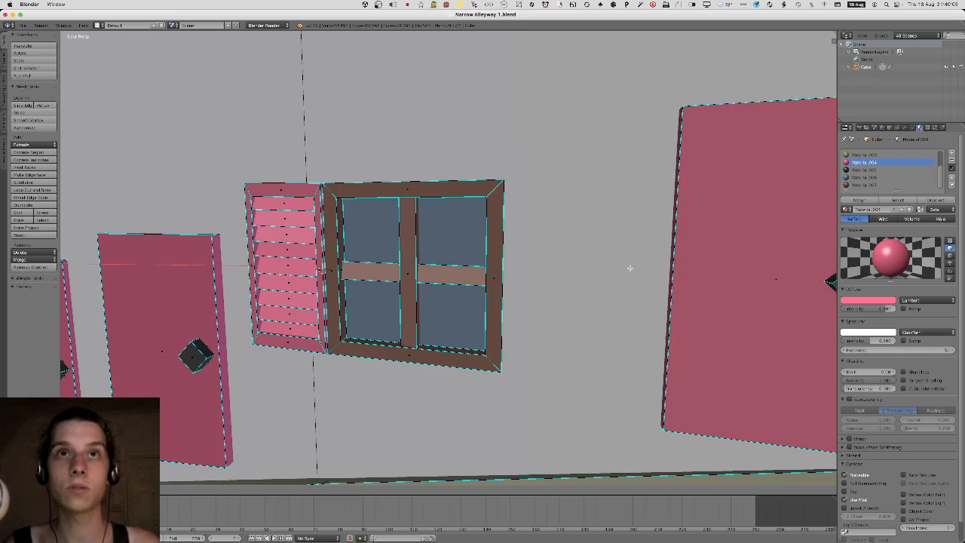
# Duplicate the selected left shutter along the Y axis and place the copy on the opposite side of the window.
pyautogui.moveTo(629, 268); pyautogui.dragTo(603, 279, button='middle')
pyautogui.hotkey('shift', 'd')
pyautogui.press('y')
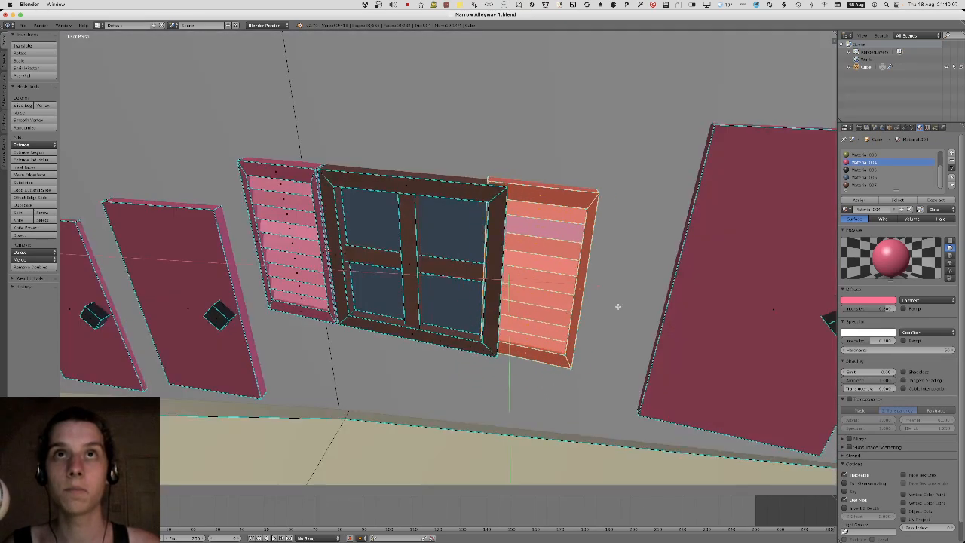
pyautogui.click(691, 367)
pyautogui.moveTo(691, 367); pyautogui.dragTo(467, 288, button='middle')
pyautogui.click(657, 279)
# Leave mesh editing and save the alleyway file over the existing version.
pyautogui.press('Tab')
pyautogui.hotkey('ctrl', 's')
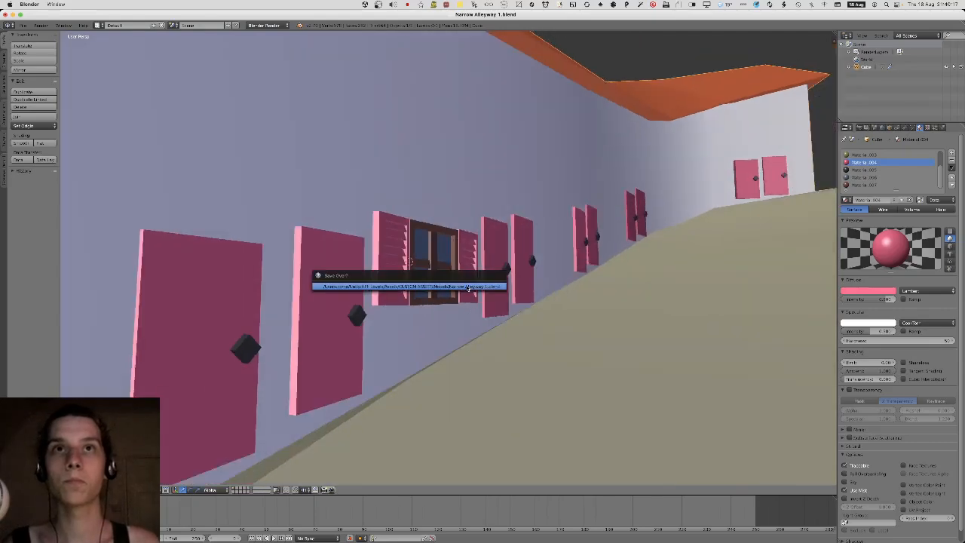
pyautogui.click(25, 26)
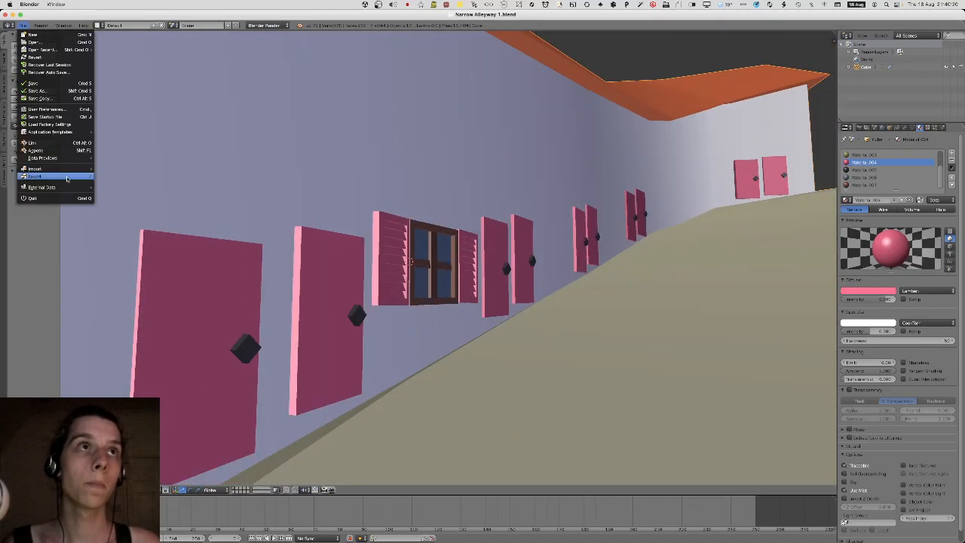
pyautogui.moveTo(66, 178)
pyautogui.click(128, 196)
pyautogui.press('Escape')
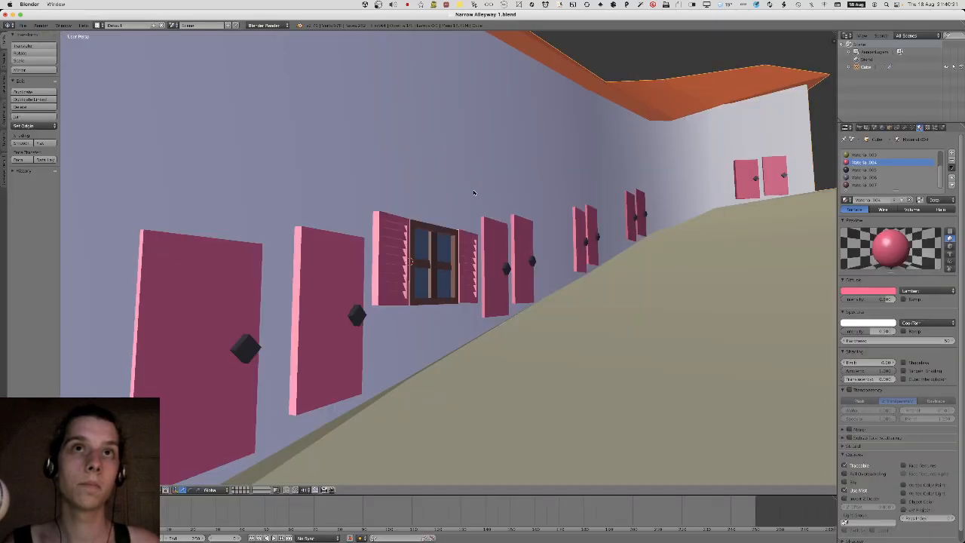
# Switch to Unity and inspect the window with both shutters up close and from the alley entrance.
pyautogui.press('super+Tab')
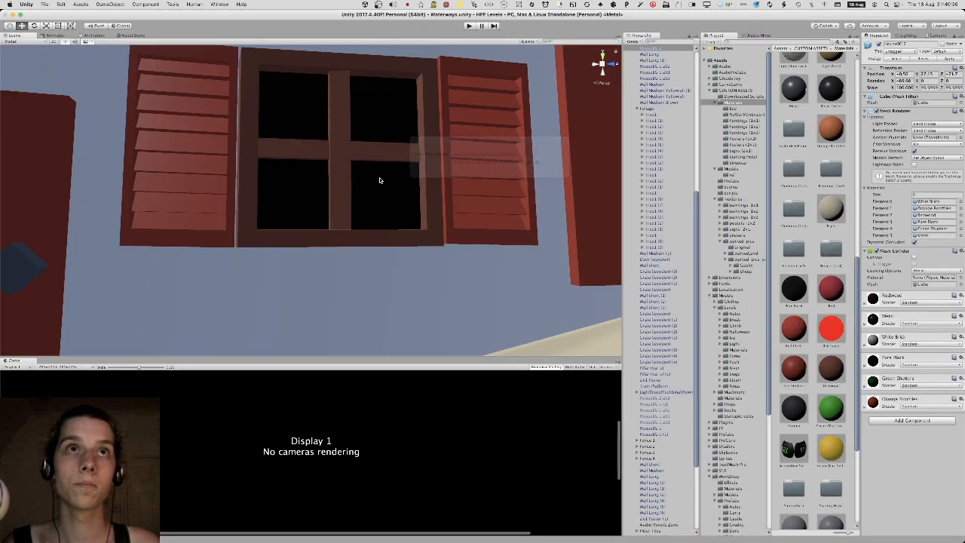
pyautogui.press('d')
pyautogui.moveTo(379, 180); pyautogui.dragTo(424, 189, button='right')
pyautogui.press('s')
pyautogui.press('w')
pyautogui.press('s')
pyautogui.press('w')
pyautogui.scroll(-1, 376, 257)
pyautogui.scroll(-5, 376, 257)
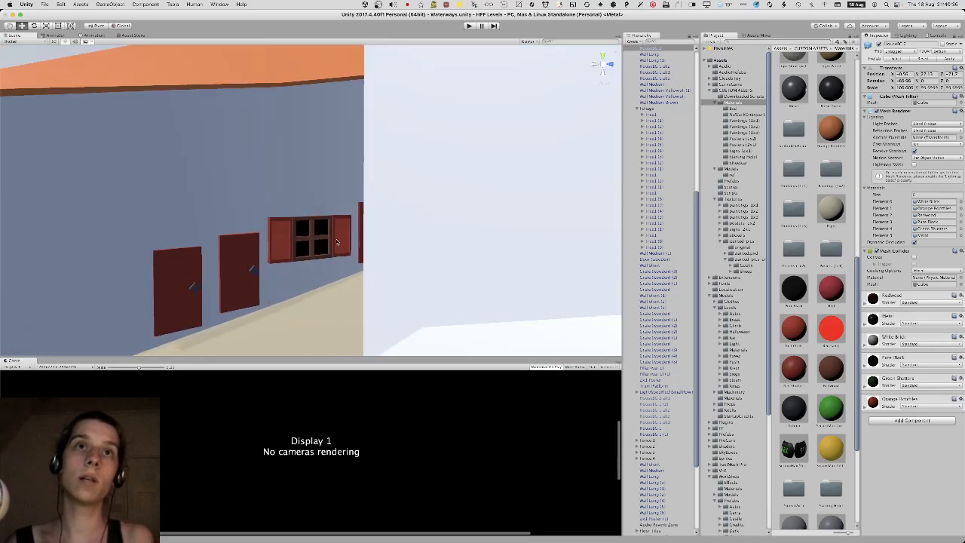
pyautogui.scroll(5, 189, 155)
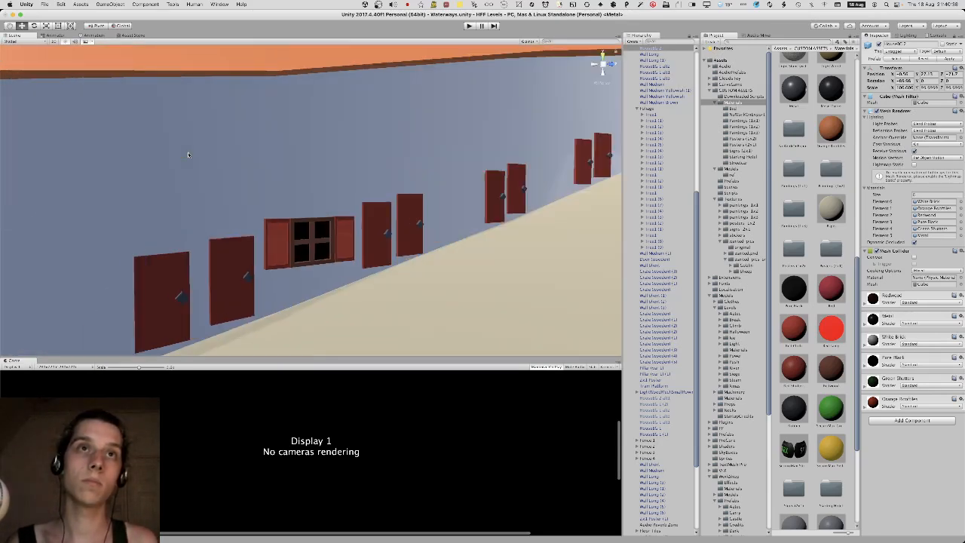
pyautogui.moveTo(189, 154); pyautogui.dragTo(300, 151, button='right')
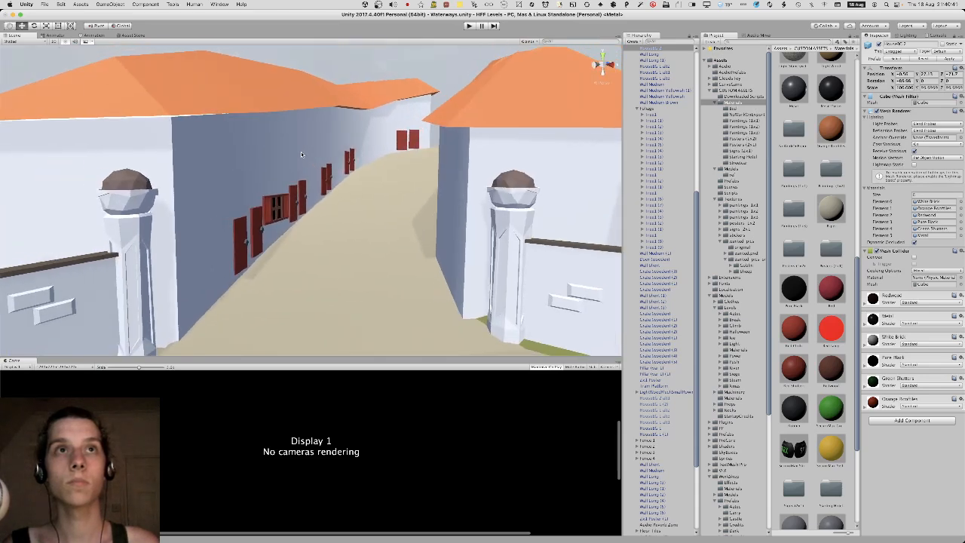
# Switch back to Blender, select the complete shuttered window, and place a duplicate directly above it along the Z axis.
pyautogui.press('super+Tab')
pyautogui.moveTo(295, 156); pyautogui.dragTo(445, 270, button='middle')
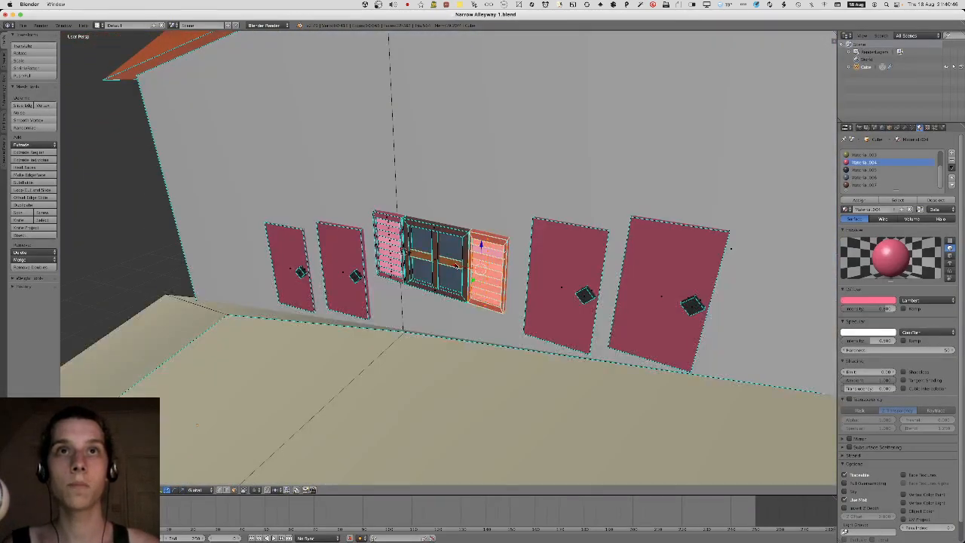
pyautogui.press('l')
pyautogui.press('l')
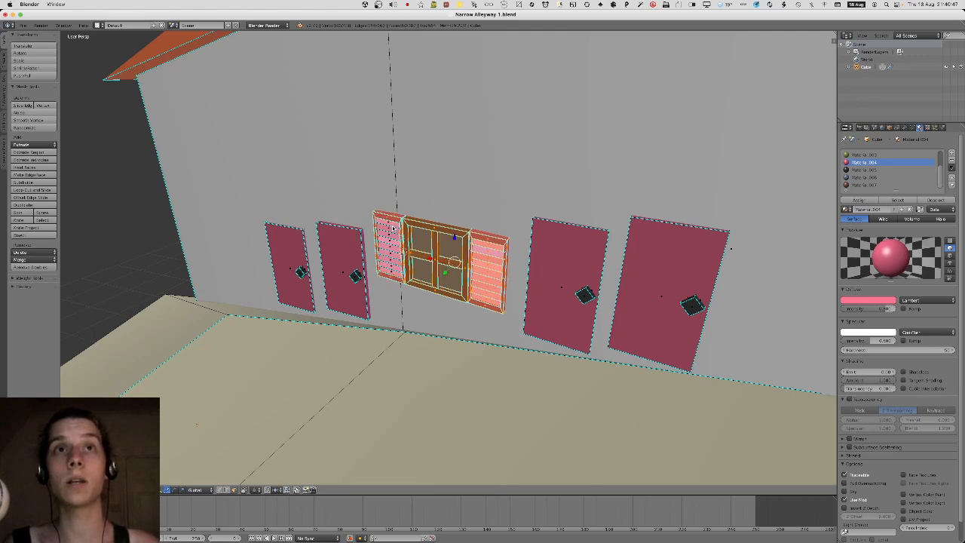
pyautogui.moveTo(393, 230); pyautogui.dragTo(464, 261, button='middle')
pyautogui.scroll(-1, 414, 221)
pyautogui.hotkey('shift', 'd')
pyautogui.press('z')
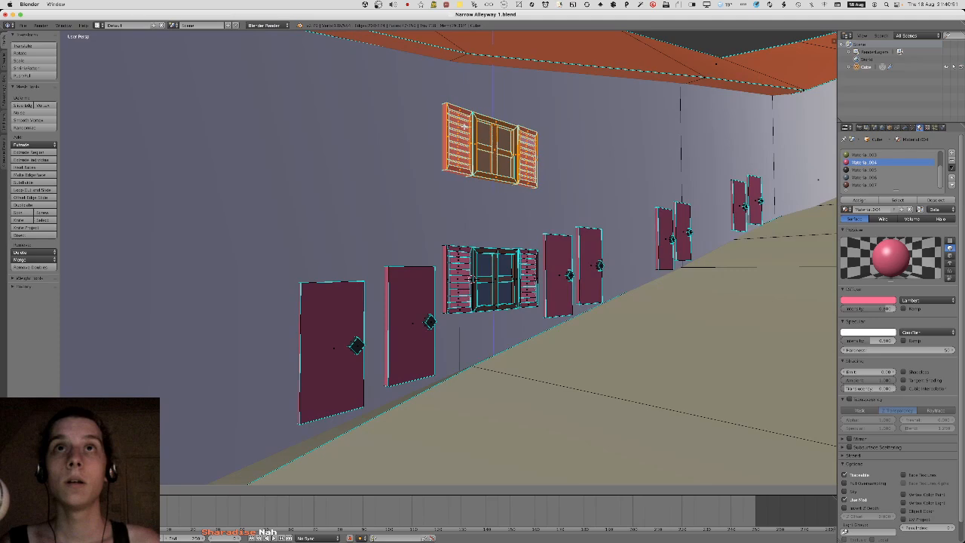
pyautogui.click(459, 138)
# Examine how the upper window sits on the alley wall, with and without the mesh overlay.
pyautogui.press('Tab')
pyautogui.scroll(-5, 459, 138)
pyautogui.press('Tab')
pyautogui.moveTo(459, 138); pyautogui.dragTo(493, 229, button='middle')
pyautogui.press('Tab')
pyautogui.scroll(2, 441, 158)
pyautogui.press('Tab')
pyautogui.press('Tab')
pyautogui.press('Tab')
pyautogui.press('Tab')
pyautogui.press('Tab')
pyautogui.press('Tab')
pyautogui.press('Tab')
pyautogui.press('Tab')
pyautogui.press('Tab')
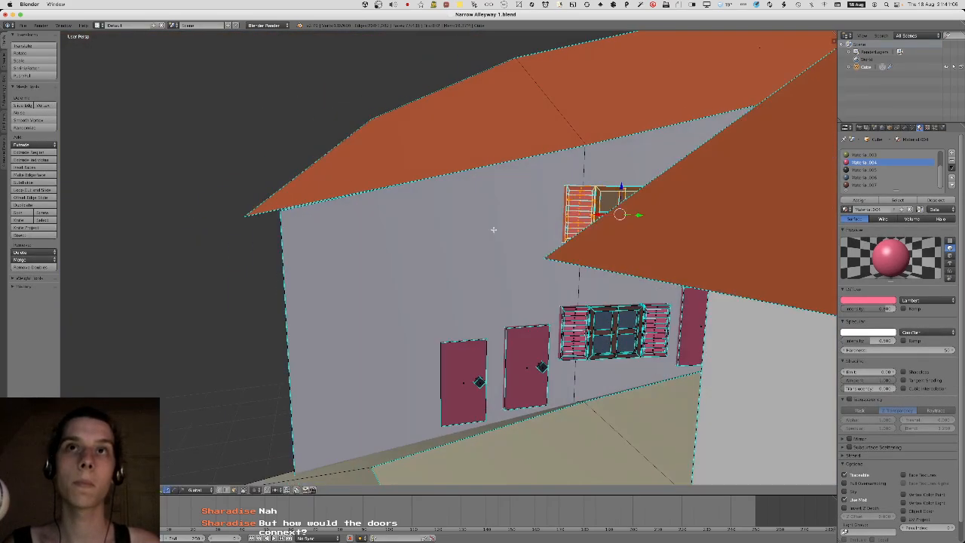
# Duplicate the upper window and place the copy above the first pair of doors near the wall's end.
pyautogui.press('Tab')
pyautogui.moveTo(345, 226); pyautogui.dragTo(346, 254, button='middle')
pyautogui.press('Tab')
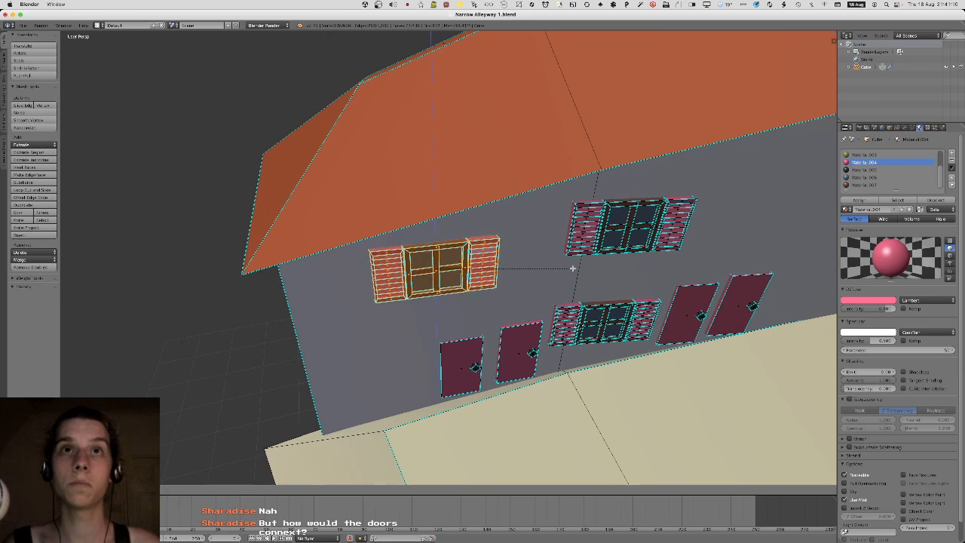
# Examine the arrangement of the three windows and the doors along the alley wall from several angles.
pyautogui.moveTo(570, 273); pyautogui.dragTo(500, 261, button='middle')
pyautogui.press('Tab')
pyautogui.press('Tab')
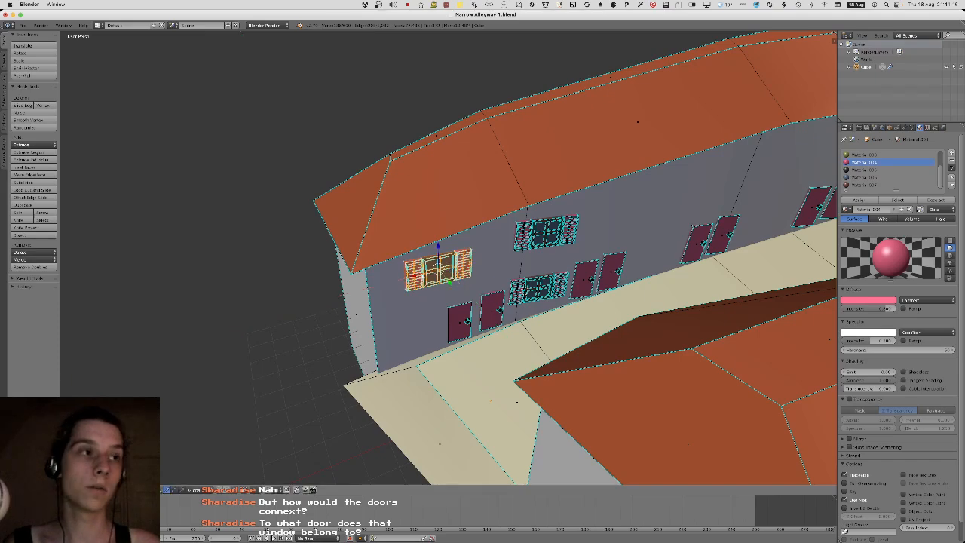
pyautogui.press('Tab')
pyautogui.moveTo(435, 249)
pyautogui.mouseDown(button='middle')
pyautogui.moveTo(444, 238)
pyautogui.moveTo(428, 249)
pyautogui.moveTo(450, 256)
pyautogui.mouseUp(button='middle')
pyautogui.press('Tab')
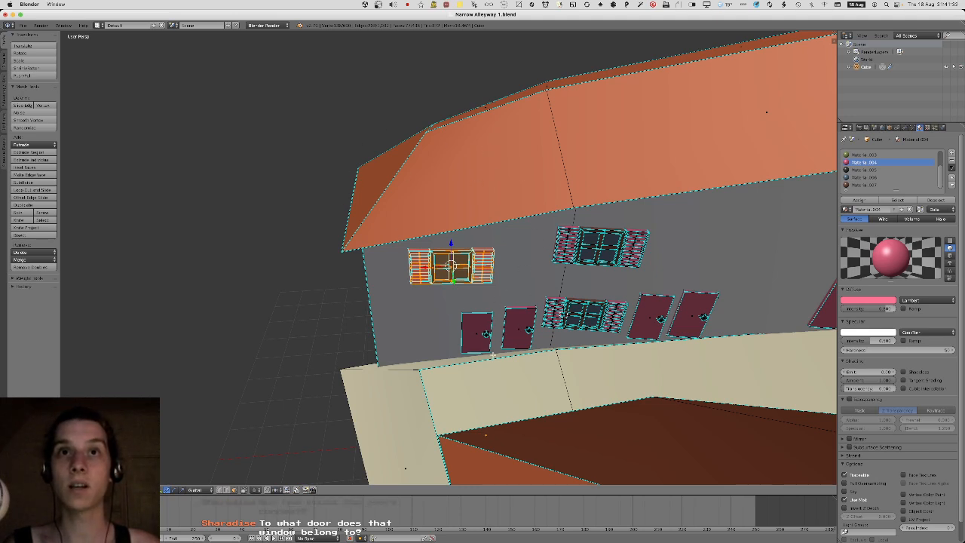
pyautogui.moveTo(508, 256); pyautogui.dragTo(400, 392, button='middle')
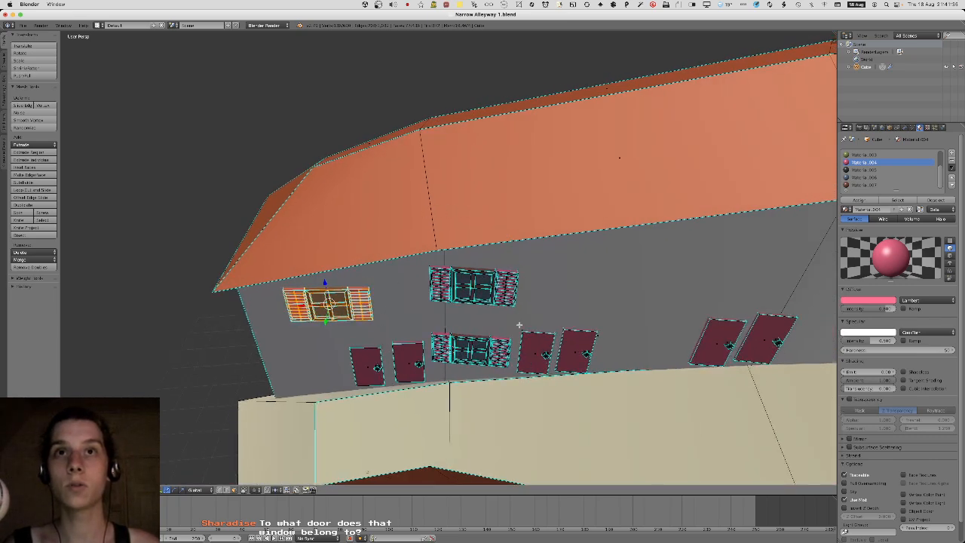
pyautogui.moveTo(399, 392); pyautogui.dragTo(372, 354, button='middle')
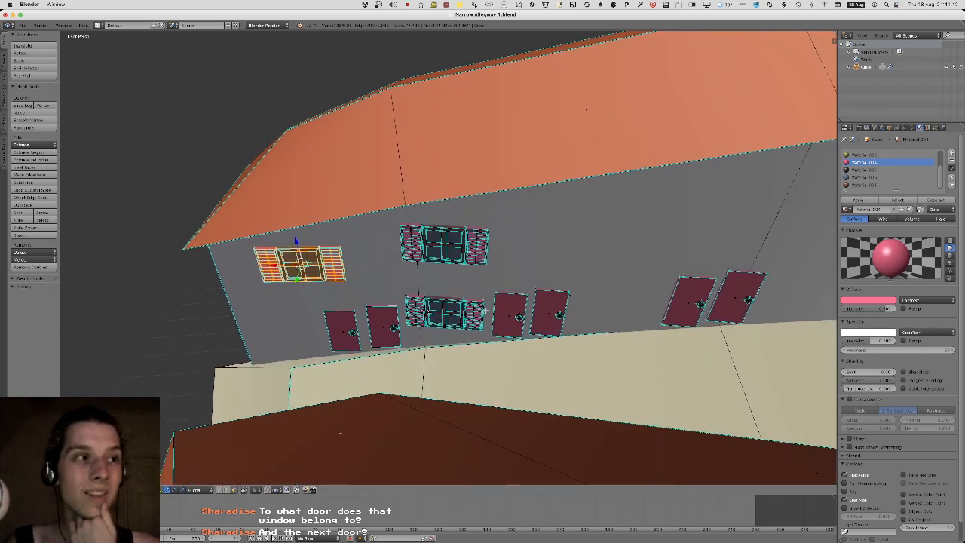
# Delete the door directly beside the lower window.
pyautogui.press('a')
pyautogui.rightClick(518, 304)
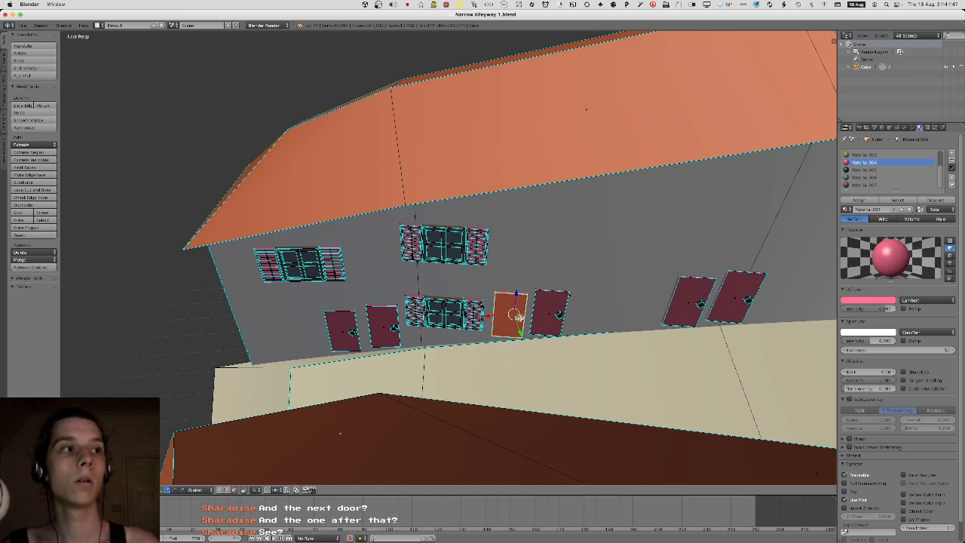
pyautogui.press('x')
pyautogui.click(518, 316)
# Delete the first door of the pair just before the wall's bend.
pyautogui.press('Tab')
pyautogui.moveTo(517, 312)
pyautogui.mouseDown(button='middle')
pyautogui.moveTo(539, 301)
pyautogui.moveTo(520, 303)
pyautogui.mouseUp(button='middle')
pyautogui.press('Tab')
pyautogui.rightClick(581, 294)
pyautogui.press('x')
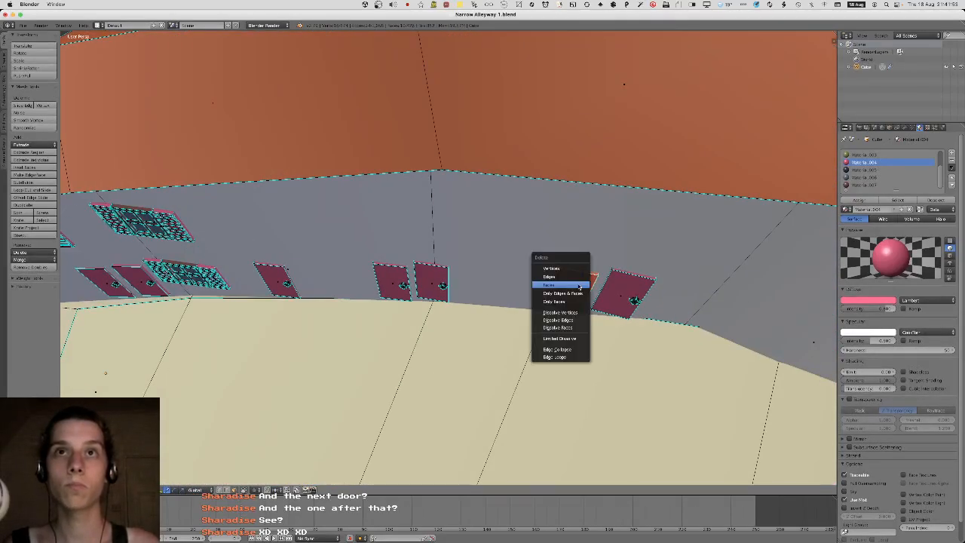
pyautogui.click(579, 294)
pyautogui.press('Tab')
pyautogui.moveTo(579, 294); pyautogui.dragTo(501, 247, button='middle')
pyautogui.press('Tab')
pyautogui.press('a')
pyautogui.press('a')
pyautogui.rightClick(555, 234)
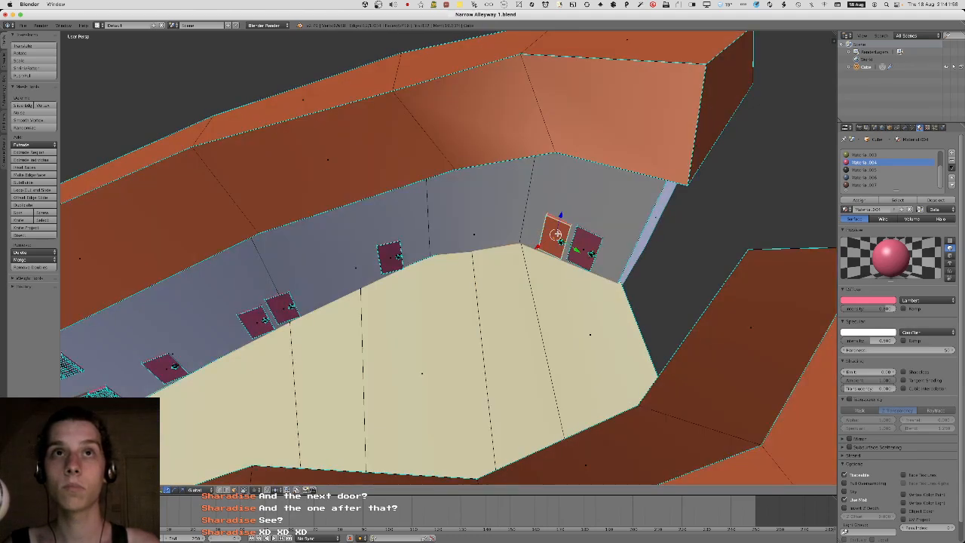
pyautogui.press('a')
pyautogui.press('a')
pyautogui.press('a')
pyautogui.press('Tab')
# Check the facade with single doors, and undo both door deletions.
pyautogui.moveTo(324, 273); pyautogui.dragTo(414, 340, button='middle')
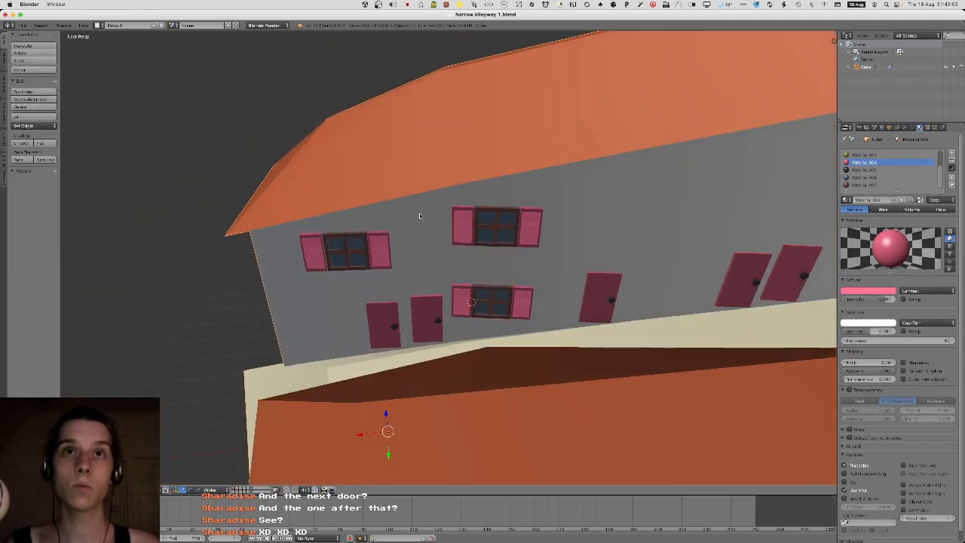
pyautogui.moveTo(569, 313); pyautogui.dragTo(454, 355, button='middle')
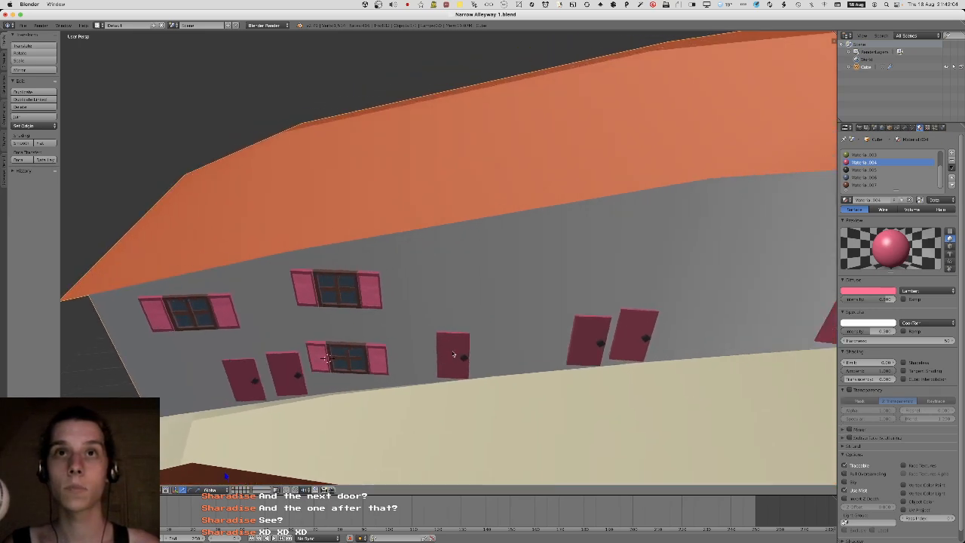
pyautogui.press('Tab')
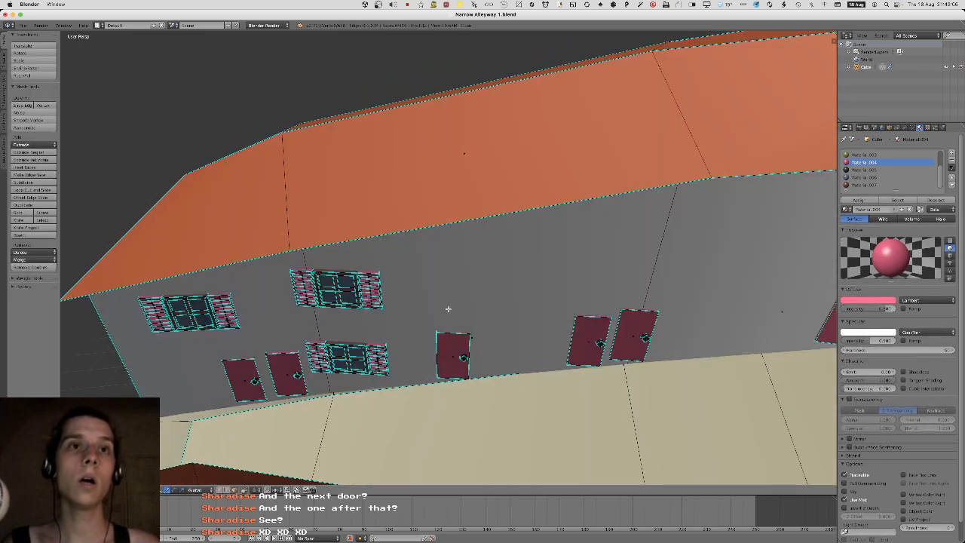
pyautogui.press('super+z')
pyautogui.press('super+z')
pyautogui.press('super+z')
pyautogui.press('super+z')
pyautogui.press('super+z')
pyautogui.press('super+z')
pyautogui.press('super+z')
pyautogui.press('super+z')
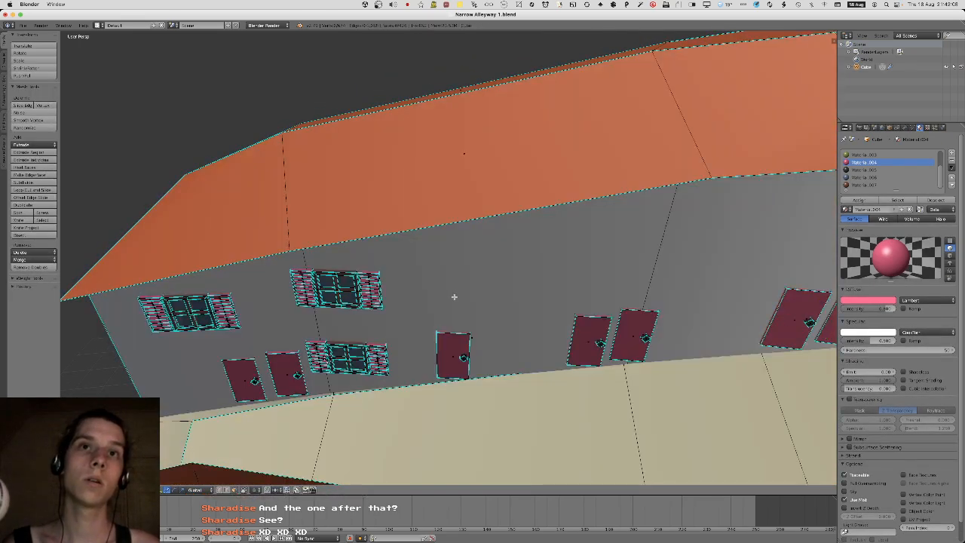
pyautogui.press('super+z')
pyautogui.press('super+z')
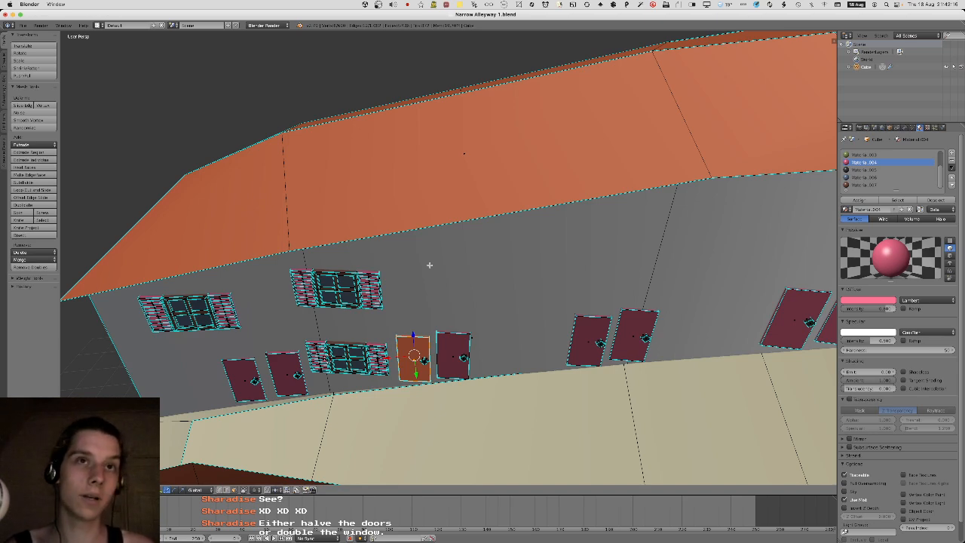
# Select both doors beside the lower window and move them farther along the wall, away from the window.
pyautogui.moveTo(430, 266)
pyautogui.mouseDown(button='middle')
pyautogui.moveTo(468, 270)
pyautogui.moveTo(433, 297)
pyautogui.mouseUp(button='middle')
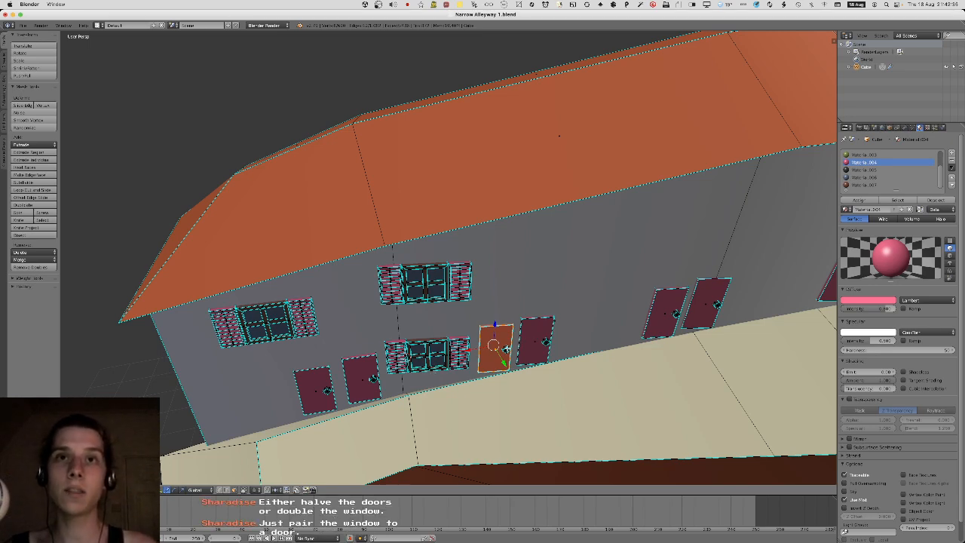
pyautogui.keyDown('shift'); pyautogui.rightClick(536, 337); pyautogui.keyUp('shift')
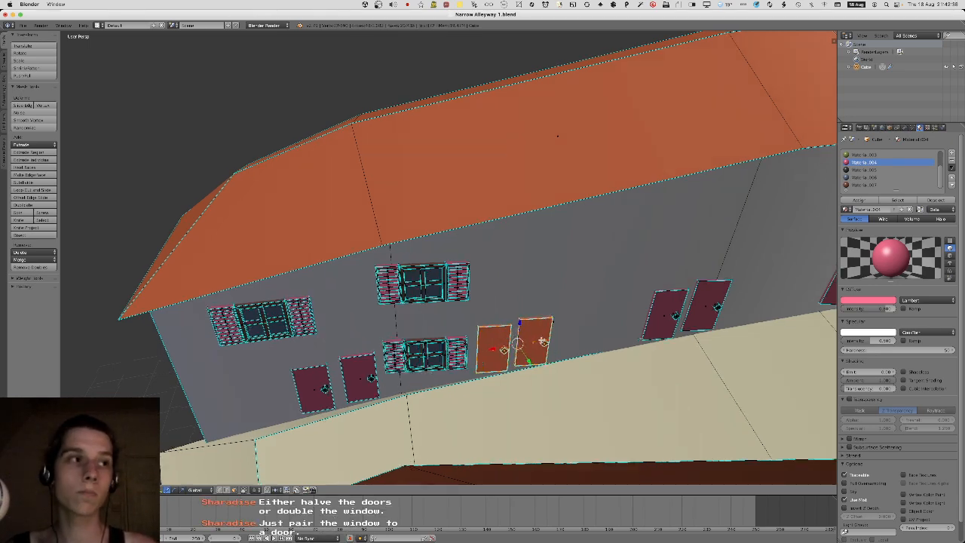
pyautogui.press('KP_Decimal')
pyautogui.moveTo(488, 321); pyautogui.dragTo(445, 317, button='middle')
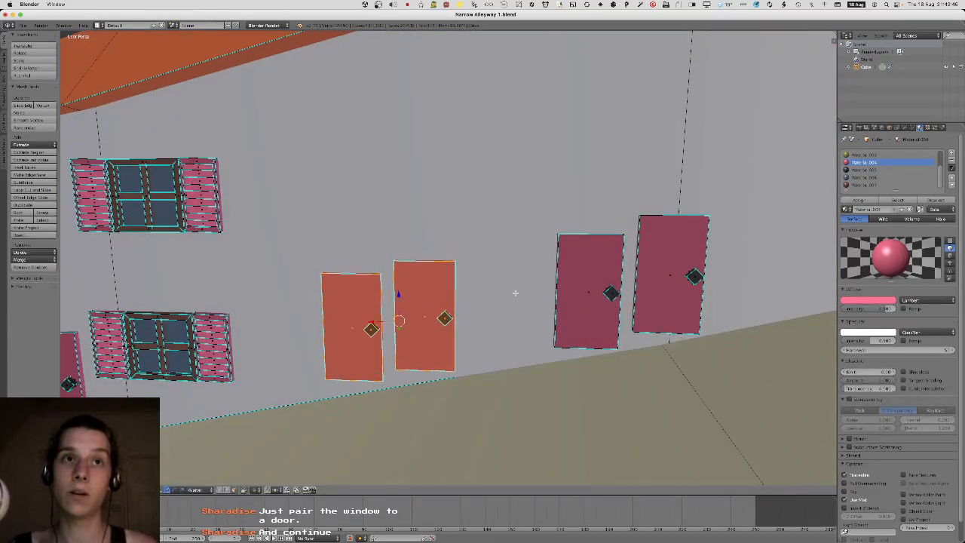
# Select the third pair of doors and move it farther up the alley along the wall.
pyautogui.moveTo(515, 293); pyautogui.dragTo(450, 327, button='middle')
pyautogui.moveTo(400, 307); pyautogui.dragTo(446, 323, button='middle')
pyautogui.rightClick(487, 402)
pyautogui.keyDown('shift'); pyautogui.rightClick(545, 382); pyautogui.keyUp('shift')
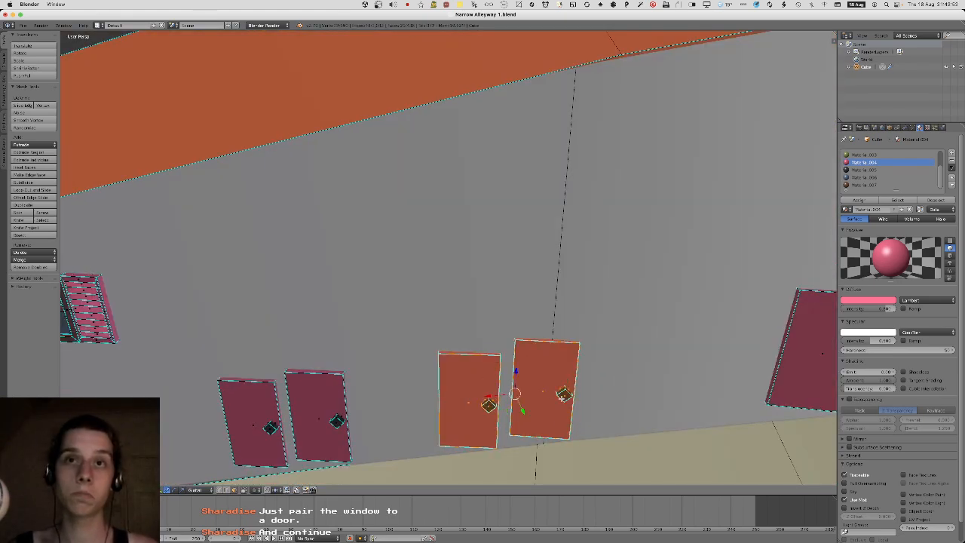
pyautogui.moveTo(545, 382); pyautogui.dragTo(381, 321, button='middle')
pyautogui.press('g')
pyautogui.click(506, 305)
pyautogui.moveTo(506, 305)
pyautogui.mouseDown(button='middle')
pyautogui.moveTo(530, 308)
pyautogui.moveTo(517, 310)
pyautogui.mouseUp(button='middle')
pyautogui.press('g')
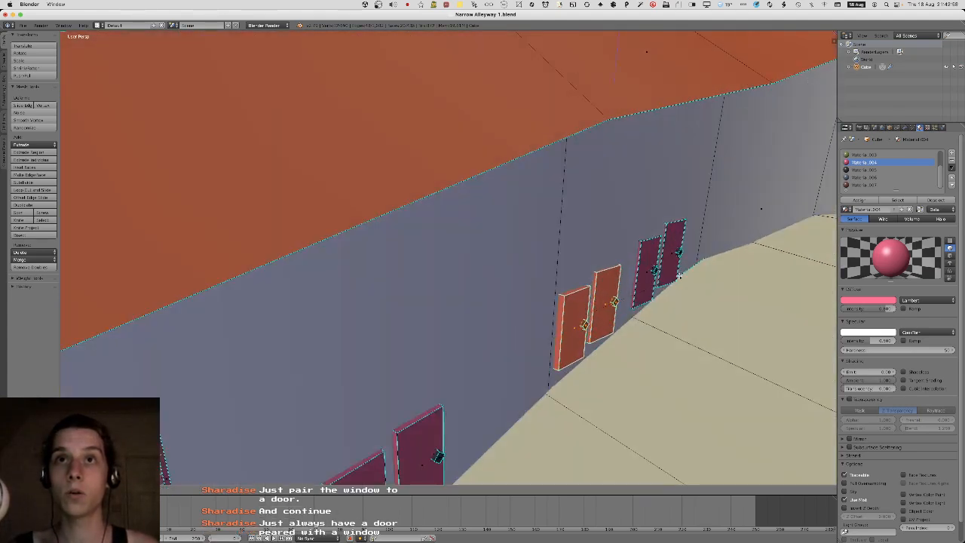
pyautogui.click(678, 276)
# Select the fourth pair of doors and move it farther along to the bend in the wall.
pyautogui.press('a')
pyautogui.keyDown('shift'); pyautogui.moveTo(678, 276); pyautogui.dragTo(466, 323, button='middle'); pyautogui.keyUp('shift')
pyautogui.press('l')
pyautogui.click(567, 294)
pyautogui.press('s')
pyautogui.press('z')
pyautogui.click(567, 291)
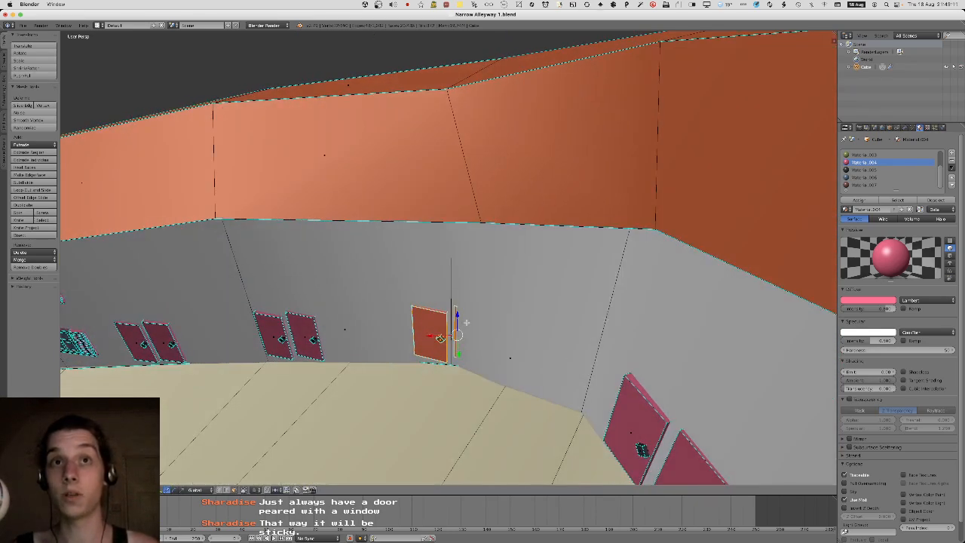
# Deselect the fourth pair's first door and rotate the other about the Z axis to follow the adjoining wall segment.
pyautogui.hotkey('shift', 'l')
pyautogui.press('r')
pyautogui.press('z')
pyautogui.moveTo(549, 301); pyautogui.dragTo(558, 343, button='middle')
pyautogui.click(552, 347)
pyautogui.click(581, 285)
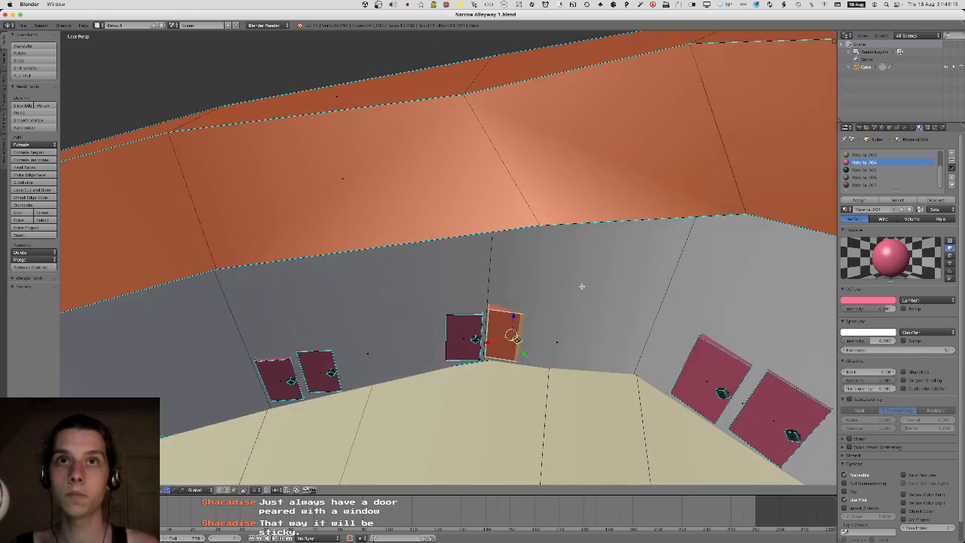
# Fine-tune the selected door's horizontal position and Z rotation so it sits flush against the angled wall.
pyautogui.press('g')
pyautogui.hotkey('shift', 'z')
pyautogui.click(581, 298)
pyautogui.moveTo(581, 298); pyautogui.dragTo(578, 299, button='middle')
pyautogui.press('r')
pyautogui.press('z')
pyautogui.click(580, 302)
pyautogui.press('g')
pyautogui.hotkey('shift', 'z')
pyautogui.click(581, 310)
# Save the alleyway file with the rearranged doors over the existing version.
pyautogui.press('Tab')
pyautogui.press('Tab')
pyautogui.press('super+s')
pyautogui.click(511, 310)
# Select the ground-floor window's frame and shutters as linked parts and try moving them along the wall.
pyautogui.press('Tab')
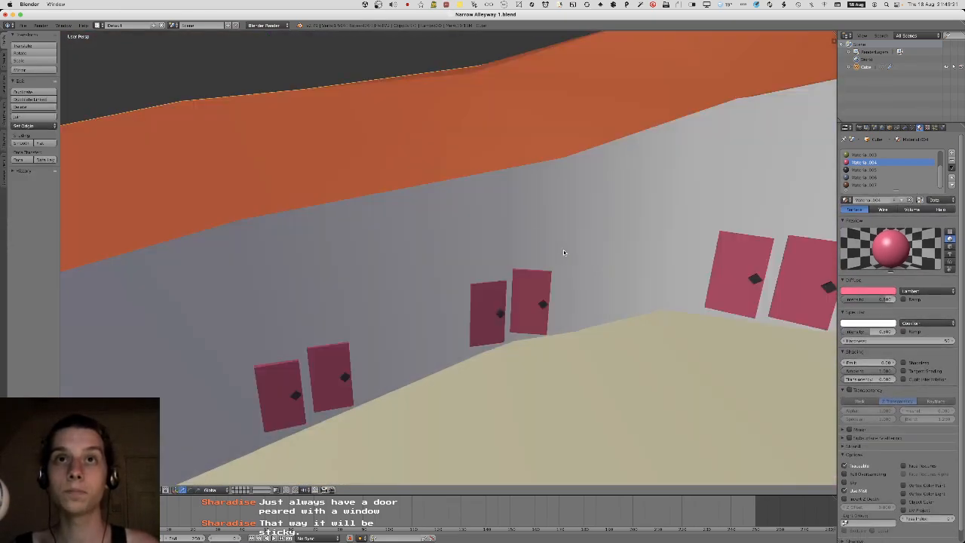
pyautogui.moveTo(392, 326); pyautogui.dragTo(449, 348, button='middle')
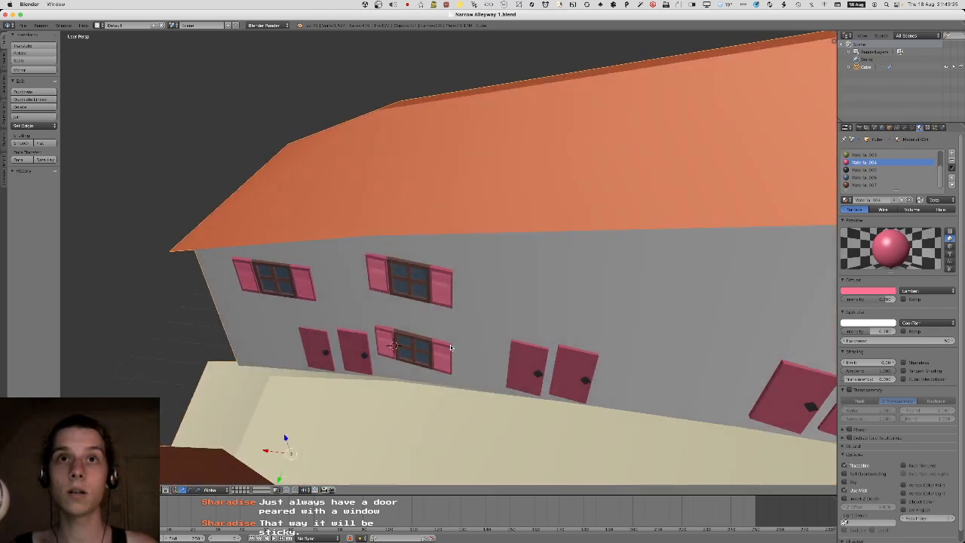
pyautogui.press('Tab')
pyautogui.scroll(5, 452, 354)
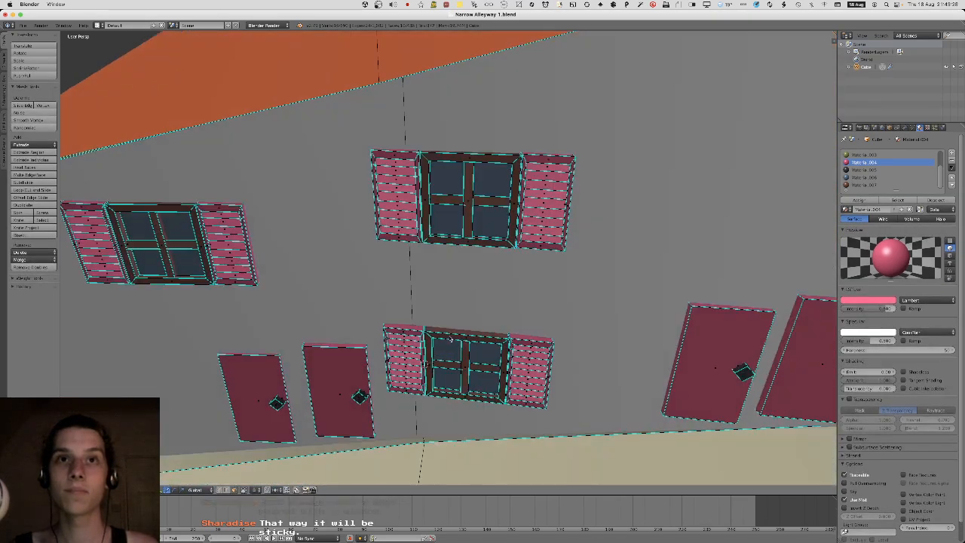
pyautogui.press('a')
pyautogui.press('a')
pyautogui.press('l')
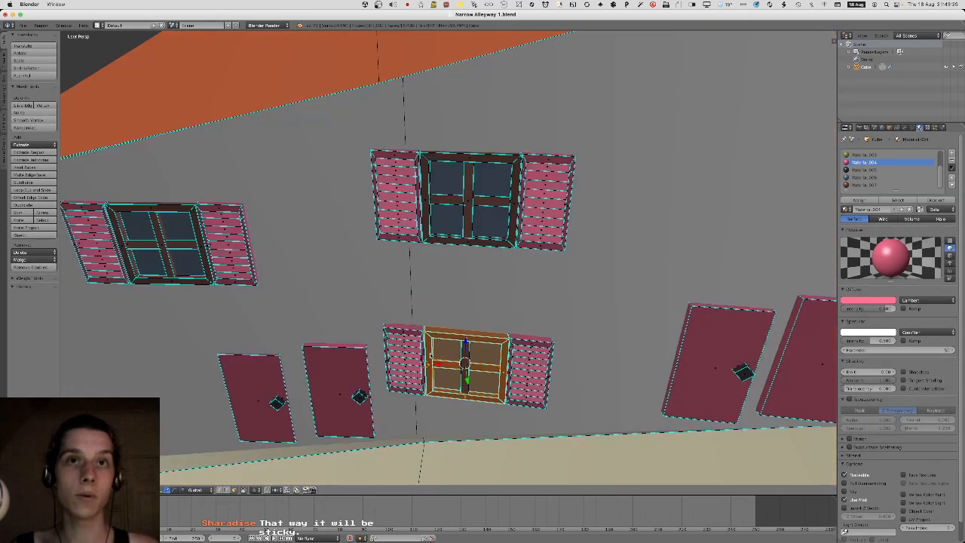
pyautogui.press('l')
pyautogui.press('l')
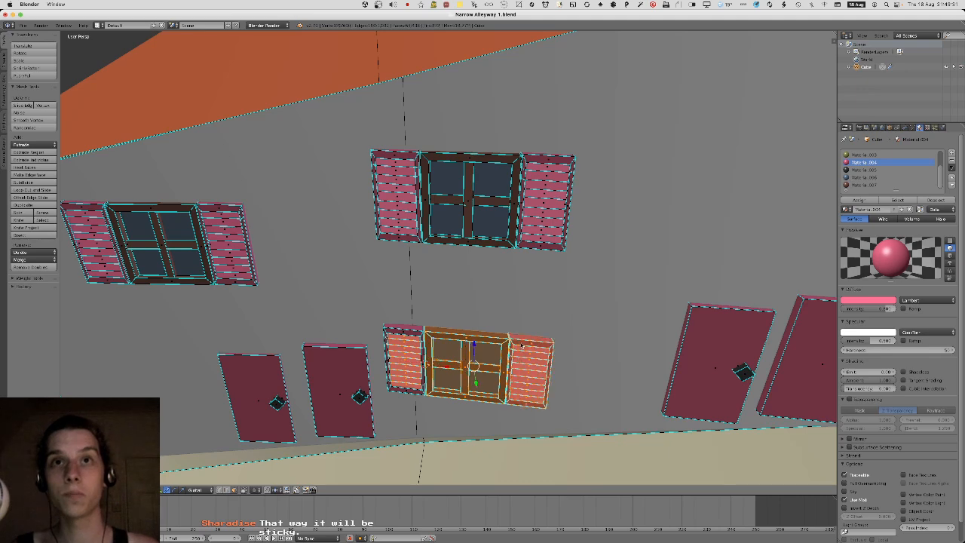
pyautogui.moveTo(505, 346); pyautogui.dragTo(511, 335, button='middle')
pyautogui.press('g')
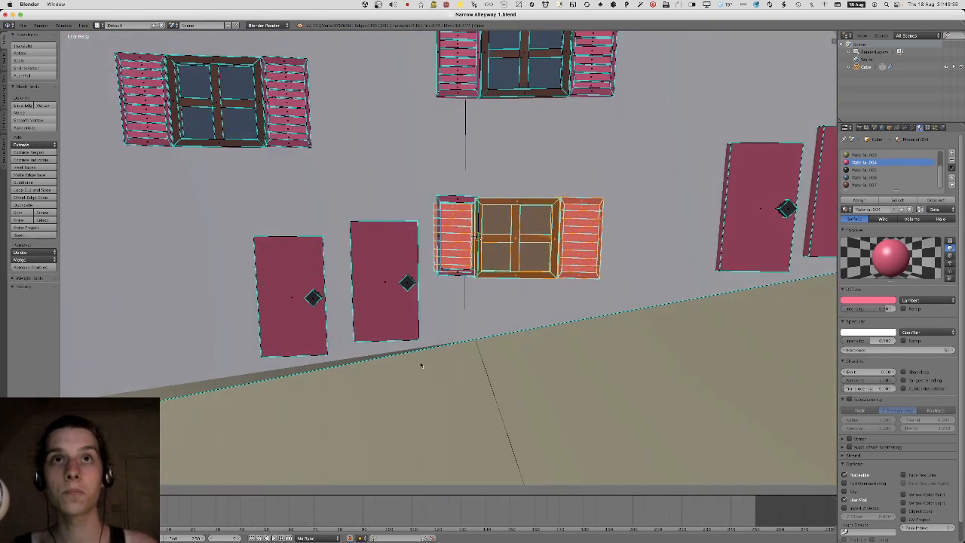
pyautogui.rightClick(456, 174)
# Add the remaining shutter to the selection and reposition the whole ground-floor window against the wall.
pyautogui.press('l')
pyautogui.moveTo(444, 202); pyautogui.dragTo(291, 326, button='middle')
pyautogui.press('g')
pyautogui.click(381, 212)
pyautogui.press('g')
pyautogui.click(435, 208)
pyautogui.press('g')
pyautogui.click(446, 210)
# Select the upper window at the first wall bend with both shutters and move it farther along, towards the second pair of doors.
pyautogui.press('a')
pyautogui.press('l')
pyautogui.press('l')
pyautogui.press('a')
pyautogui.press('l')
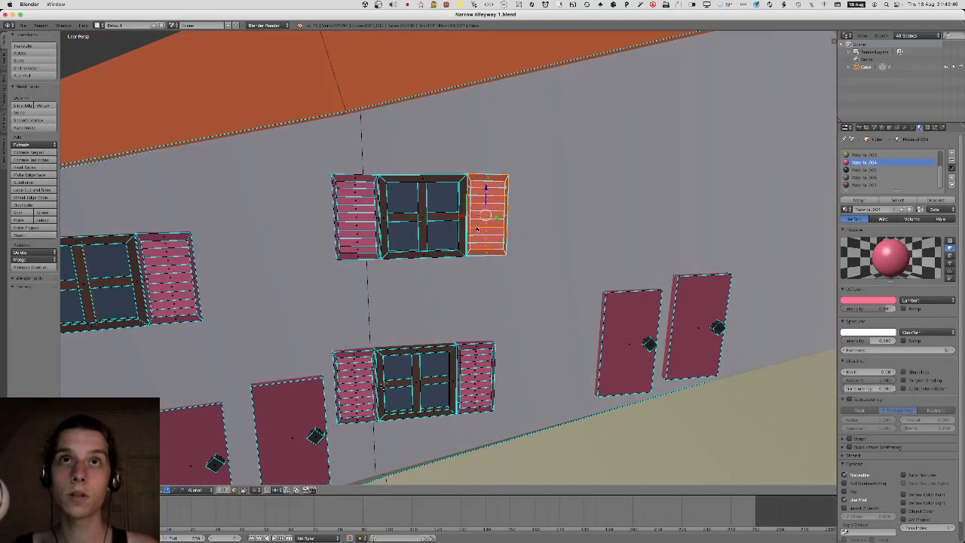
pyautogui.press('l')
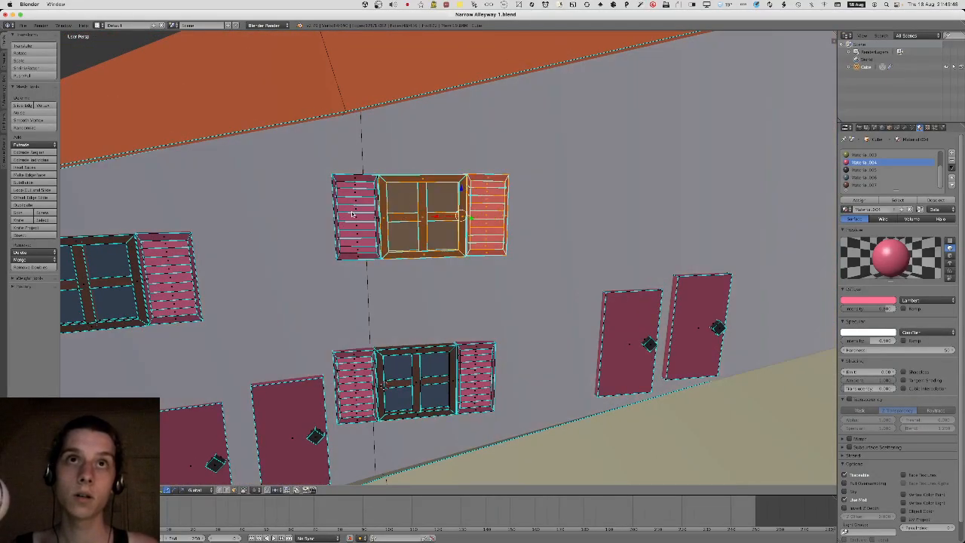
pyautogui.press('l')
pyautogui.press('l')
pyautogui.moveTo(571, 154); pyautogui.dragTo(424, 211, button='middle')
pyautogui.press('g')
pyautogui.click(556, 189)
# Fine-tune the moved upper window's position so it sits against the wall above the second pair of doors.
pyautogui.moveTo(556, 189)
pyautogui.mouseDown(button='middle')
pyautogui.moveTo(560, 198)
pyautogui.moveTo(551, 195)
pyautogui.mouseUp(button='middle')
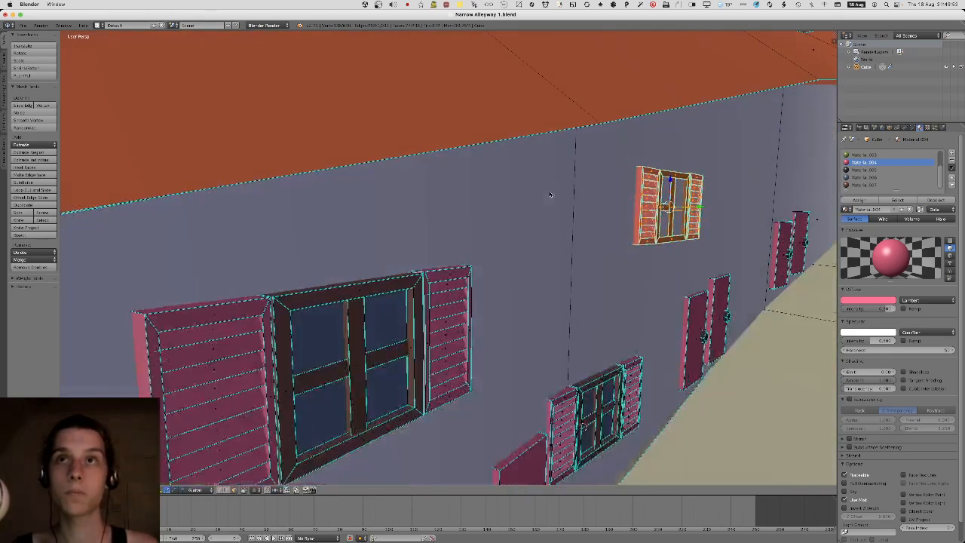
pyautogui.press('g')
pyautogui.click(585, 157)
pyautogui.moveTo(585, 156); pyautogui.dragTo(506, 142, button='middle')
pyautogui.press('g')
pyautogui.click(556, 182)
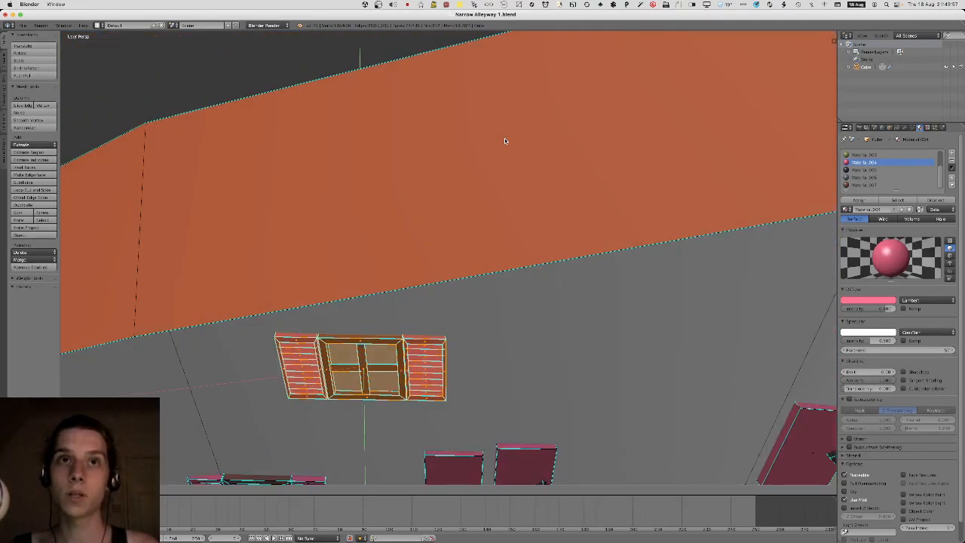
# Examine the spacing of the doors and windows along the whole curved facade in Object Mode.
pyautogui.press('Tab')
pyautogui.scroll(-5, 473, 236)
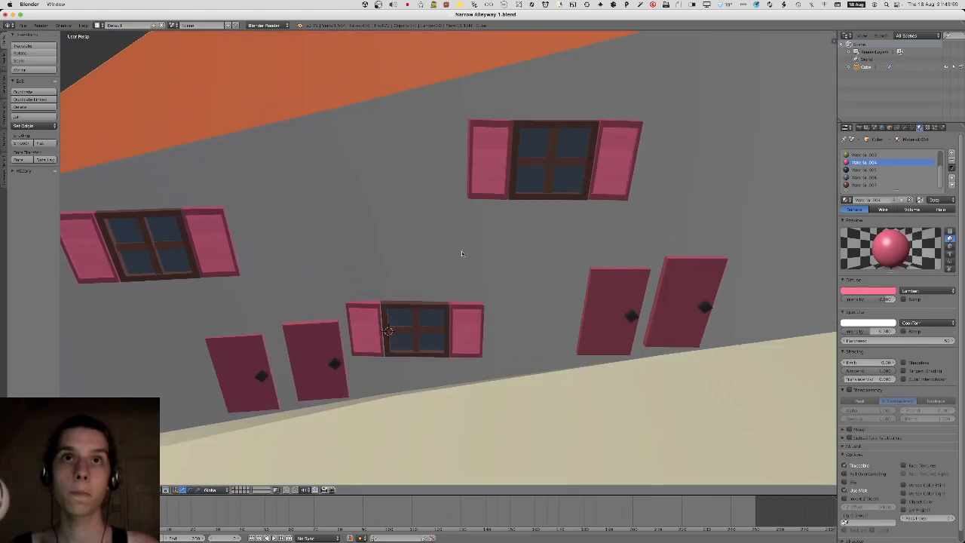
pyautogui.keyDown('shift'); pyautogui.moveTo(461, 252); pyautogui.dragTo(544, 229, button='middle'); pyautogui.keyUp('shift')
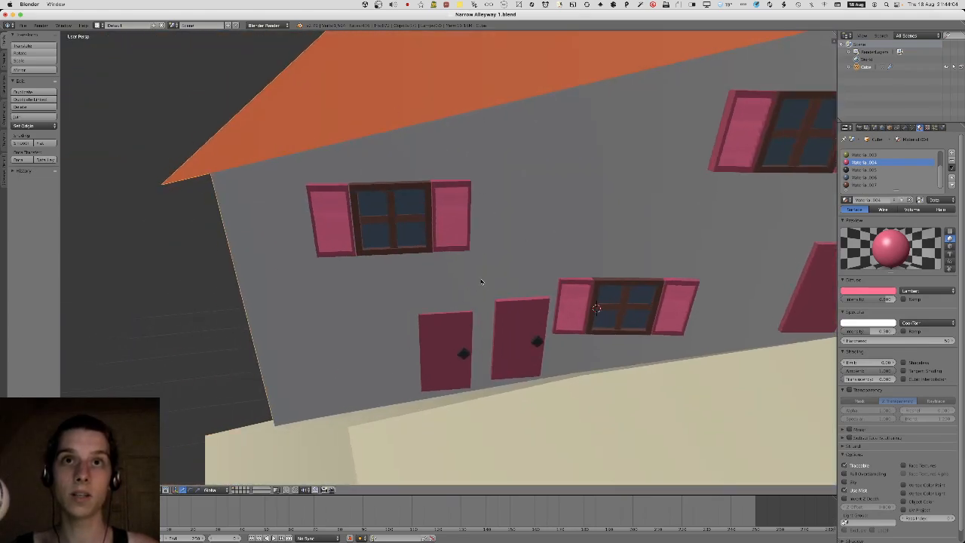
pyautogui.moveTo(468, 368); pyautogui.dragTo(311, 418, button='middle')
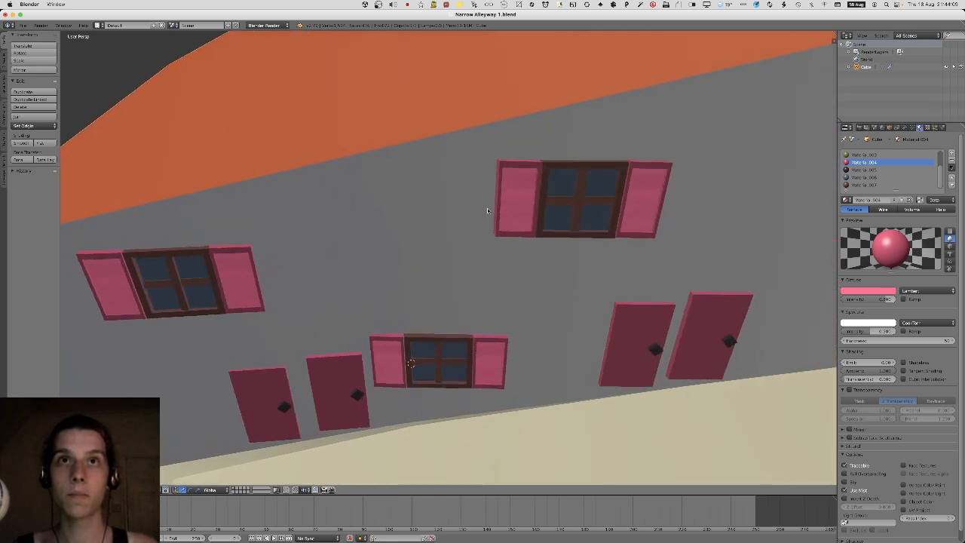
pyautogui.moveTo(487, 210); pyautogui.dragTo(343, 126, button='middle')
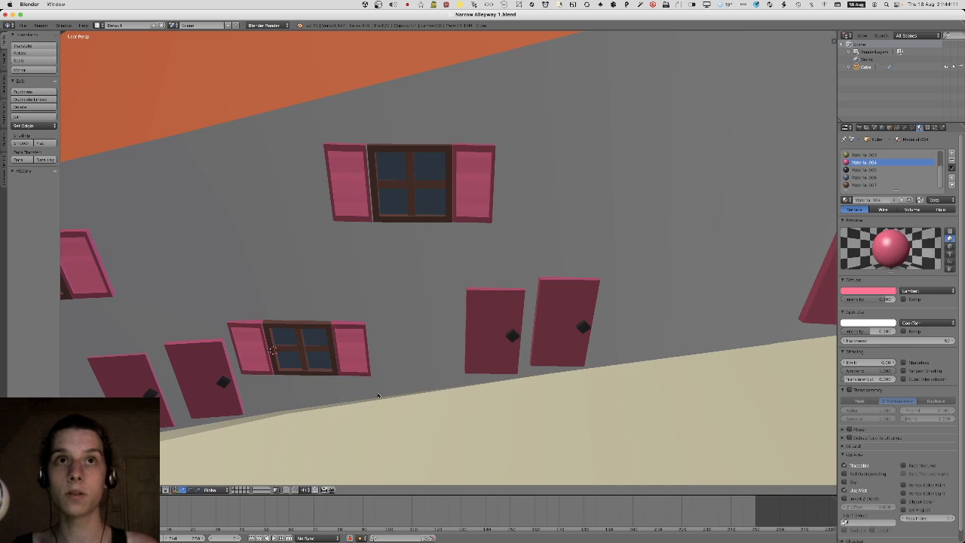
pyautogui.moveTo(530, 80); pyautogui.dragTo(338, 441, button='middle')
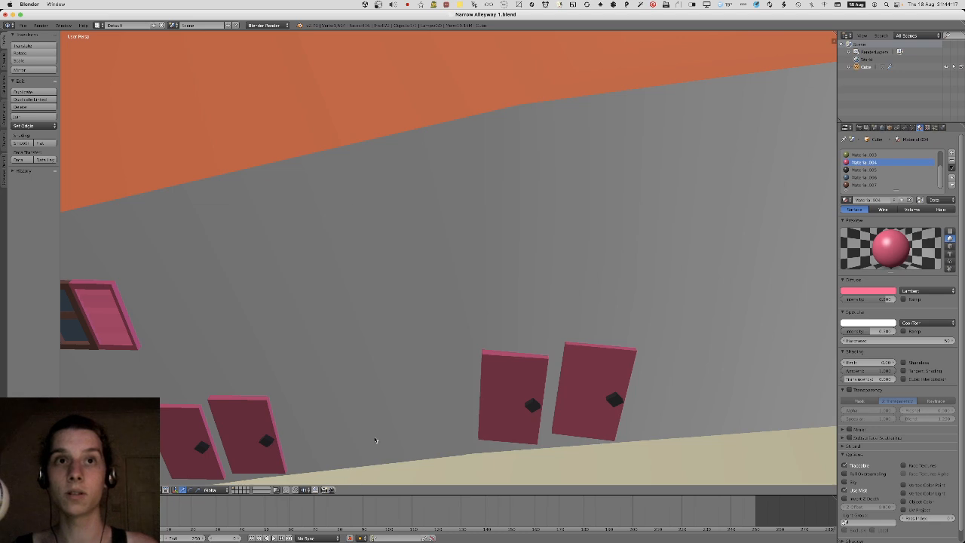
pyautogui.moveTo(548, 177); pyautogui.dragTo(460, 438, button='middle')
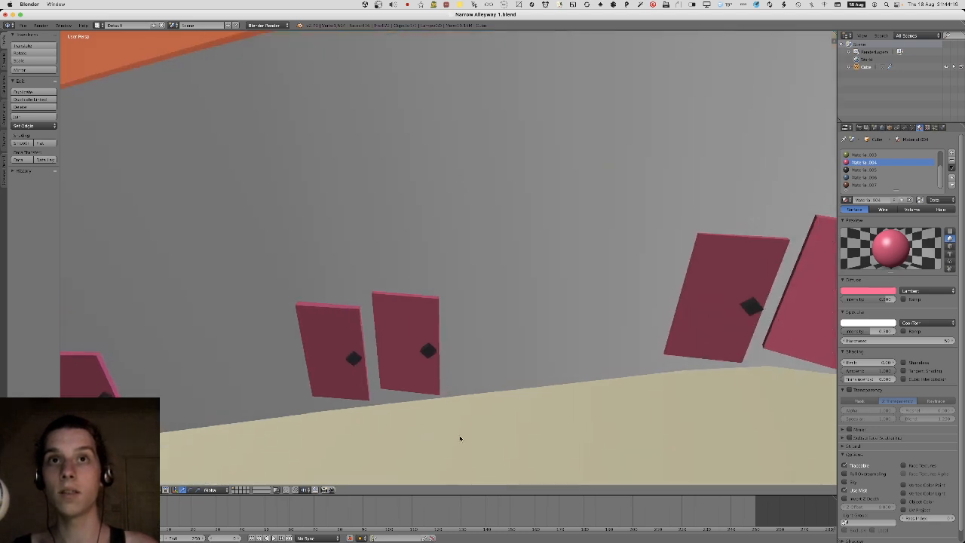
pyautogui.moveTo(583, 81); pyautogui.dragTo(286, 470, button='middle')
pyautogui.scroll(-4, 424, 165)
pyautogui.scroll(4, 286, 469)
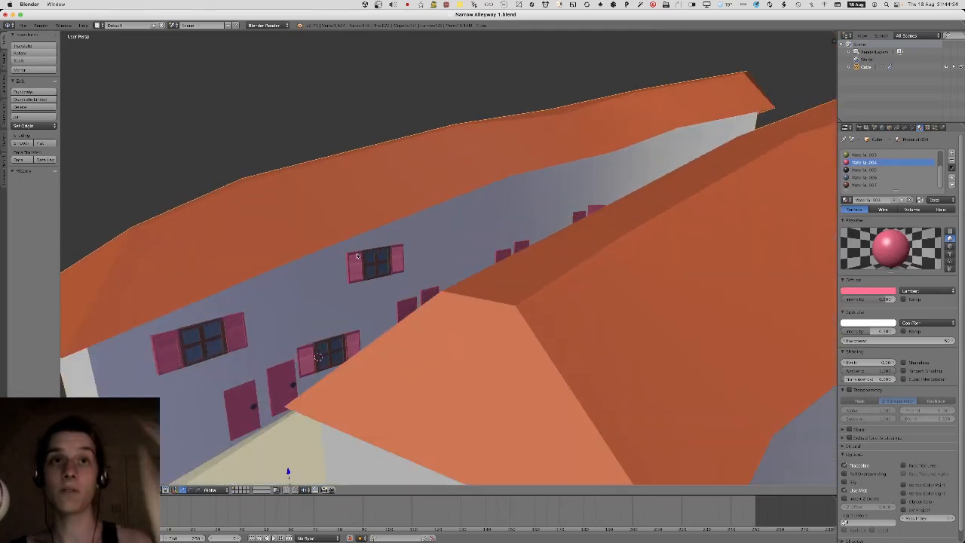
pyautogui.moveTo(328, 253); pyautogui.dragTo(421, 280, button='middle')
# Give the first pair's second door and the neighbouring ground-floor window's shutters a new material with a yellow diffuse colour.
pyautogui.press('Tab')
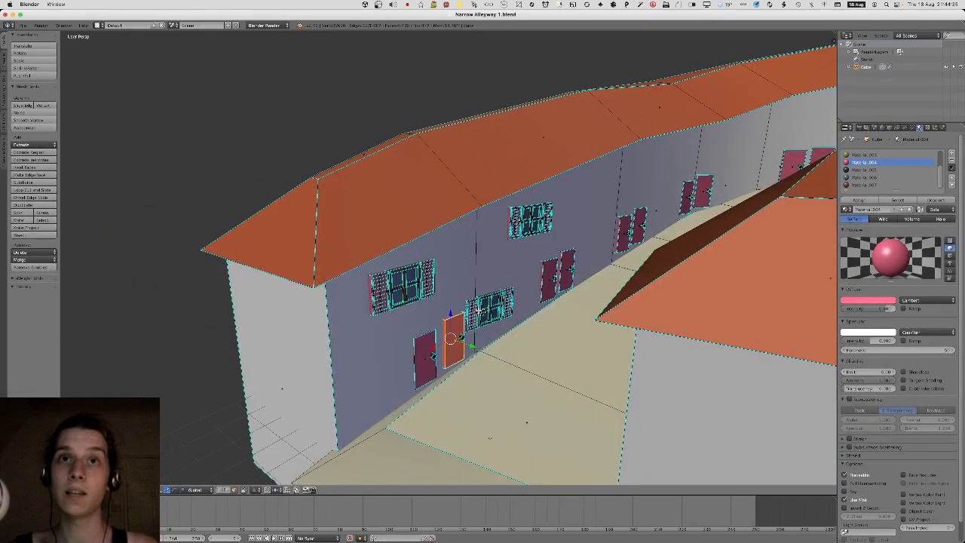
pyautogui.scroll(8, 458, 340)
pyautogui.press('l')
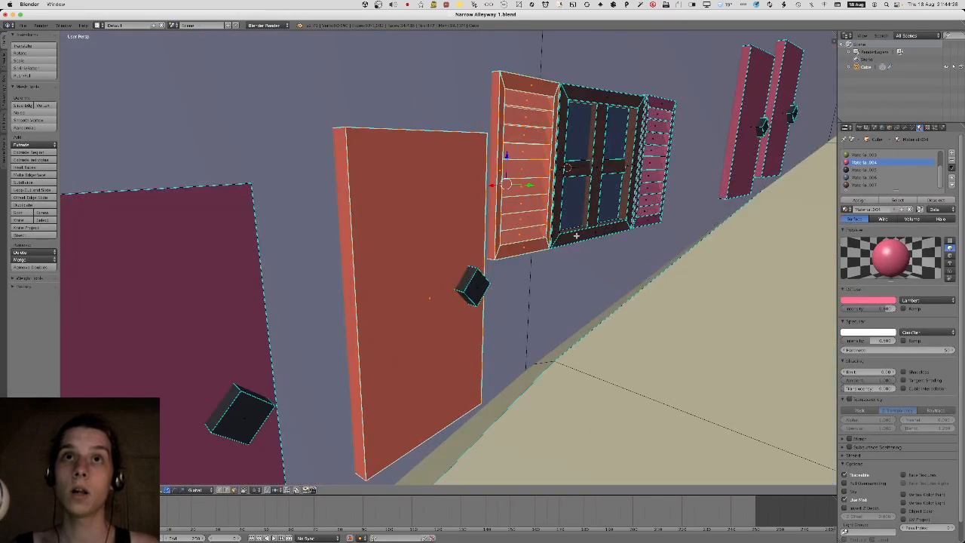
pyautogui.keyDown('shift'); pyautogui.moveTo(622, 207); pyautogui.dragTo(536, 295, button='middle'); pyautogui.keyUp('shift')
pyautogui.press('l')
pyautogui.press('l')
pyautogui.scroll(-10, 510, 323)
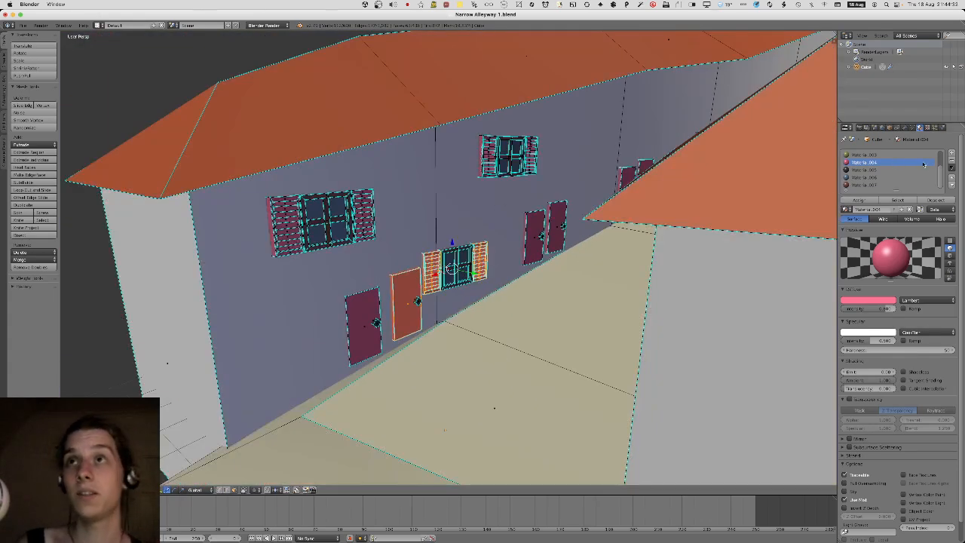
pyautogui.click(952, 151)
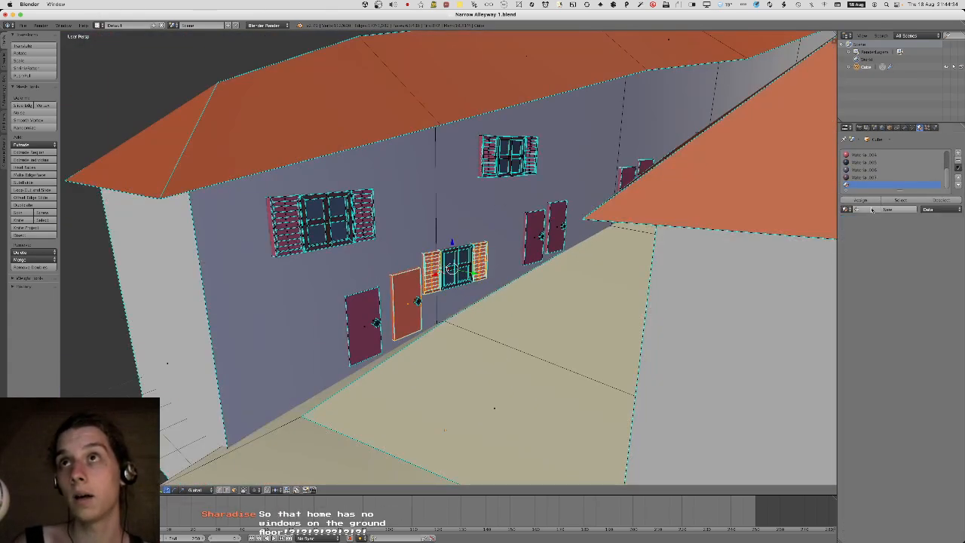
pyautogui.click(872, 210)
pyautogui.click(875, 302)
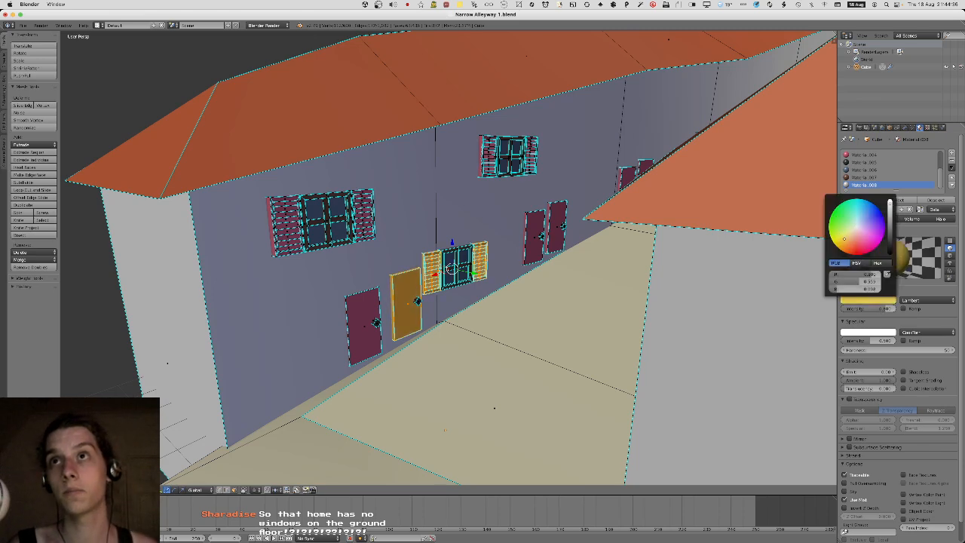
# Select the yellow-shuttered ground-floor window without the door and duplicate it to the upper floor directly above.
pyautogui.moveTo(542, 248); pyautogui.dragTo(404, 232, button='middle')
pyautogui.press('KP_Decimal')
pyautogui.press('l')
pyautogui.press('l')
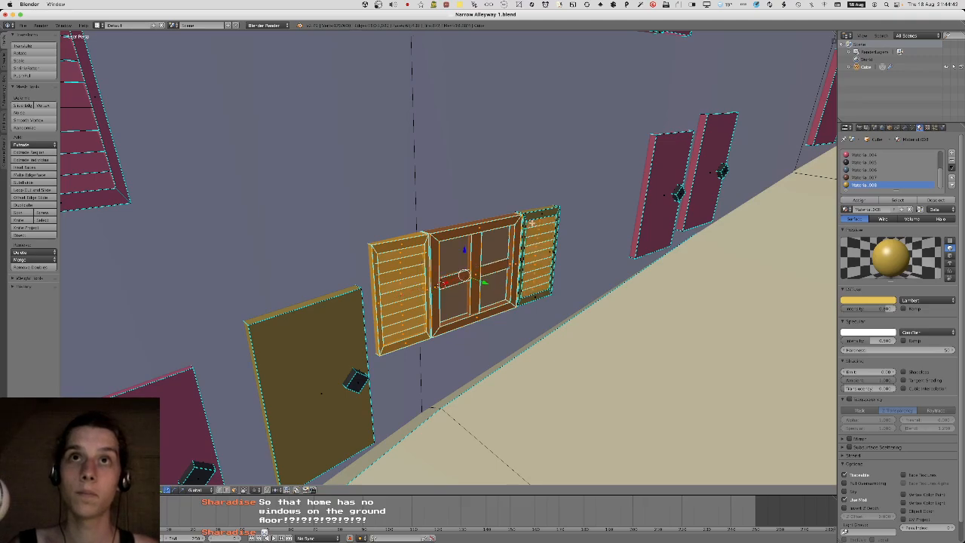
pyautogui.scroll(-5, 533, 214)
pyautogui.moveTo(534, 213); pyautogui.dragTo(472, 306, button='middle')
pyautogui.scroll(3, 472, 306)
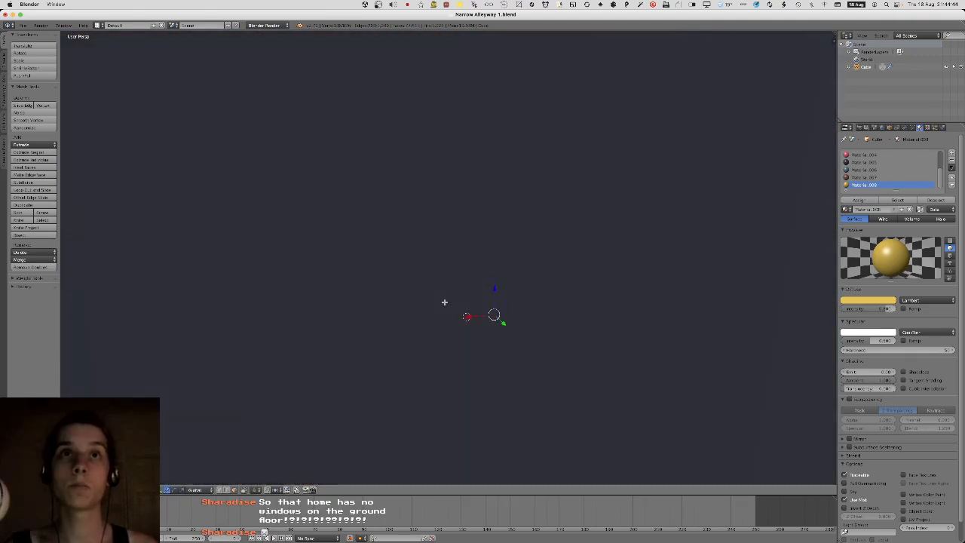
pyautogui.hotkey('shift', 'd')
pyautogui.click(474, 146)
pyautogui.moveTo(474, 147); pyautogui.dragTo(452, 168, button='middle')
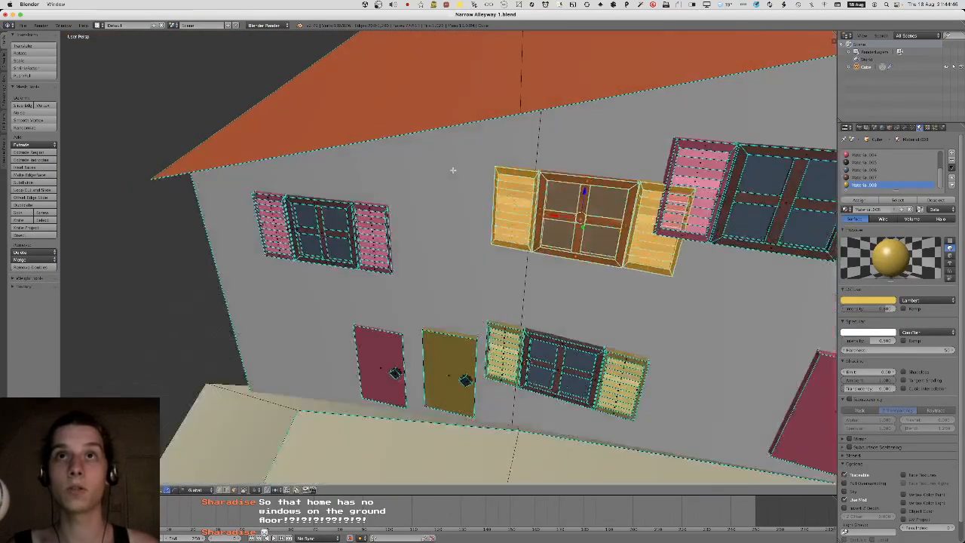
# Shift the duplicated yellow-shuttered window along the X axis to fit the wall and check it in Object Mode.
pyautogui.moveTo(404, 188); pyautogui.dragTo(592, 227, button='middle')
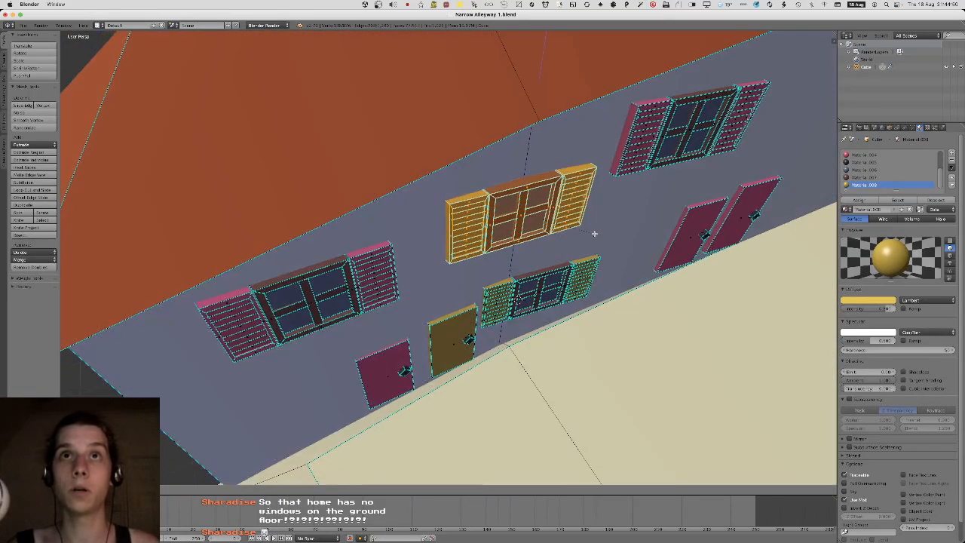
pyautogui.press('g')
pyautogui.press('x')
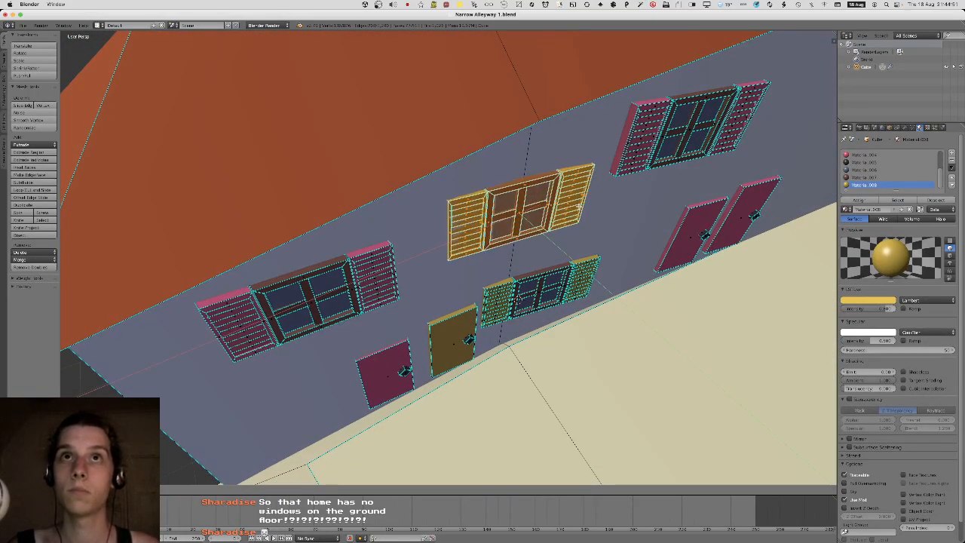
pyautogui.click(592, 211)
pyautogui.moveTo(592, 211); pyautogui.dragTo(290, 236, button='middle')
pyautogui.press('Tab')
pyautogui.press('Tab')
pyautogui.press('Tab')
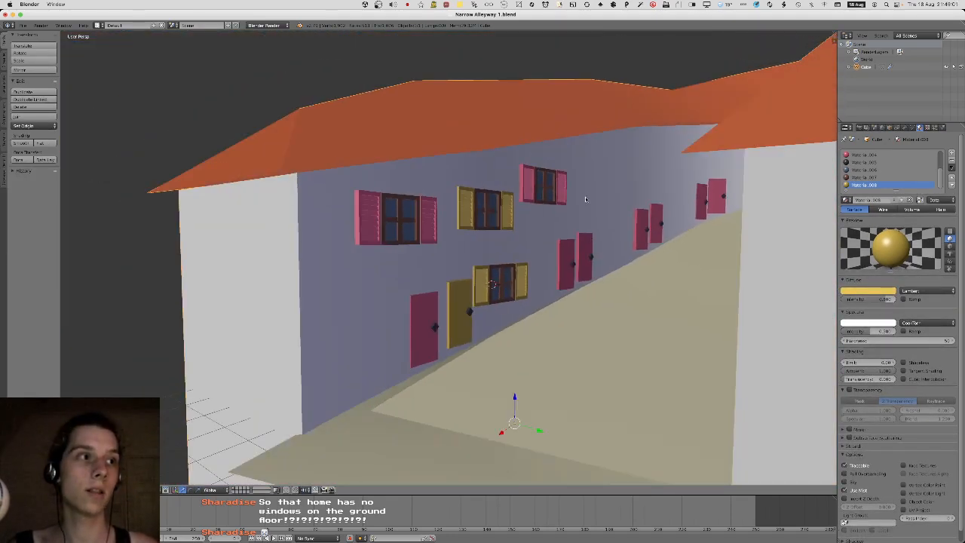
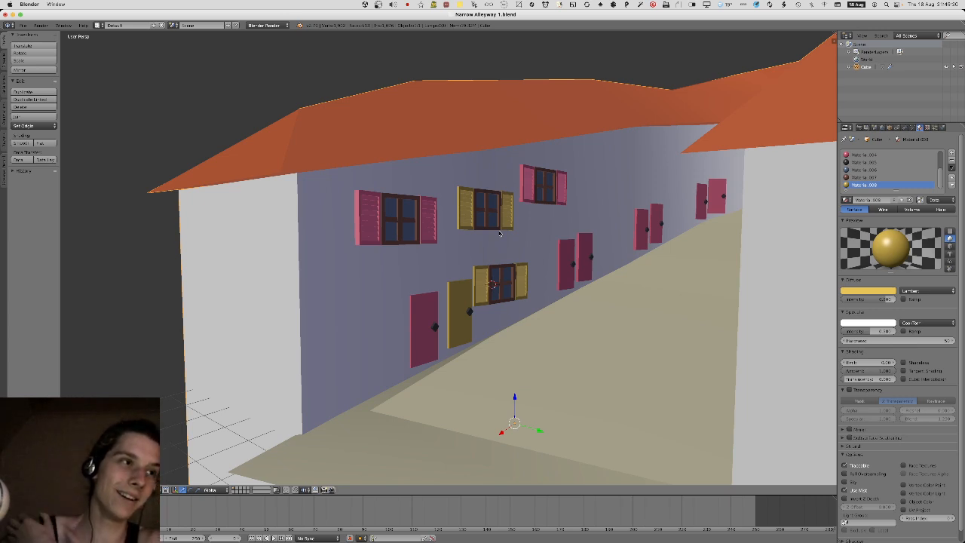
# Duplicate the first upper window with its pink shutters down to the ground floor, beside the first pink door.
pyautogui.scroll(3, 397, 231)
pyautogui.press('Tab')
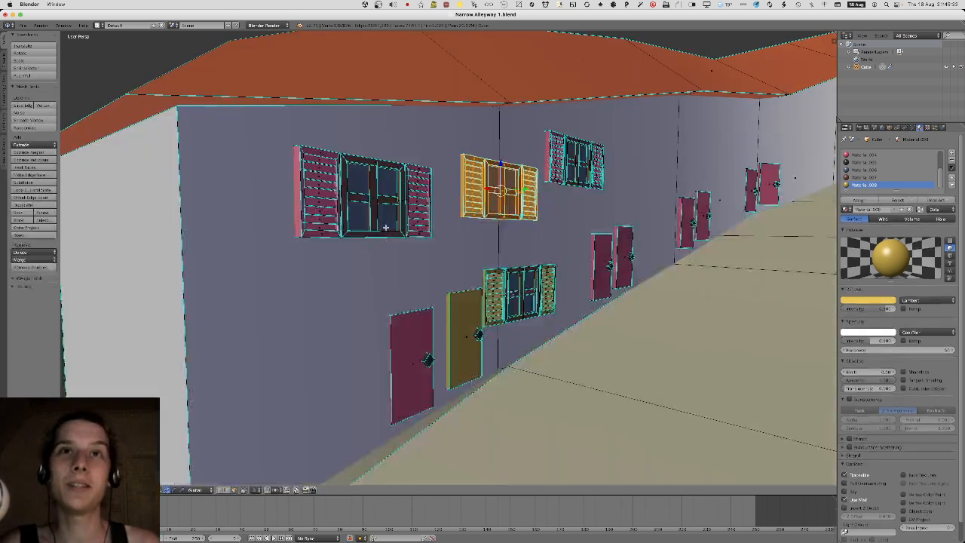
pyautogui.press('a')
pyautogui.press('l')
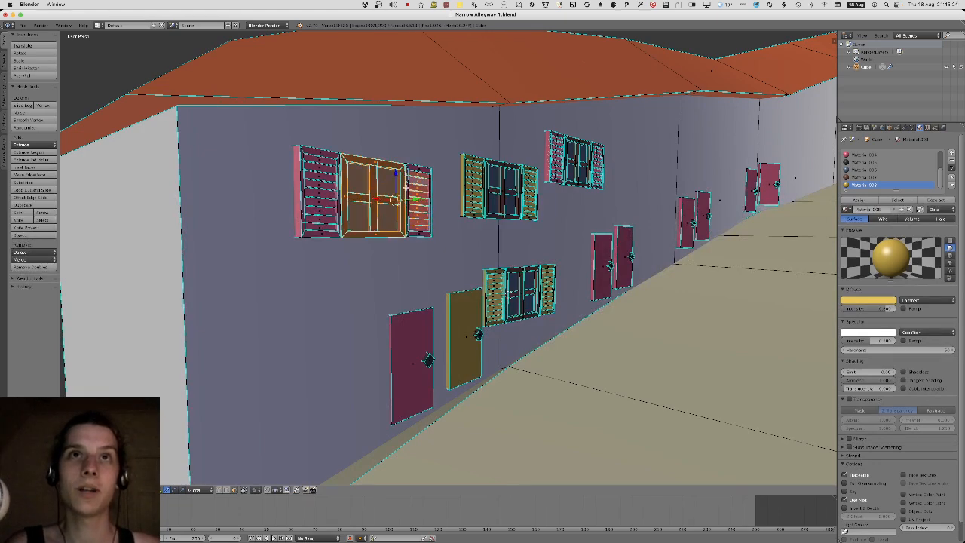
pyautogui.press('l')
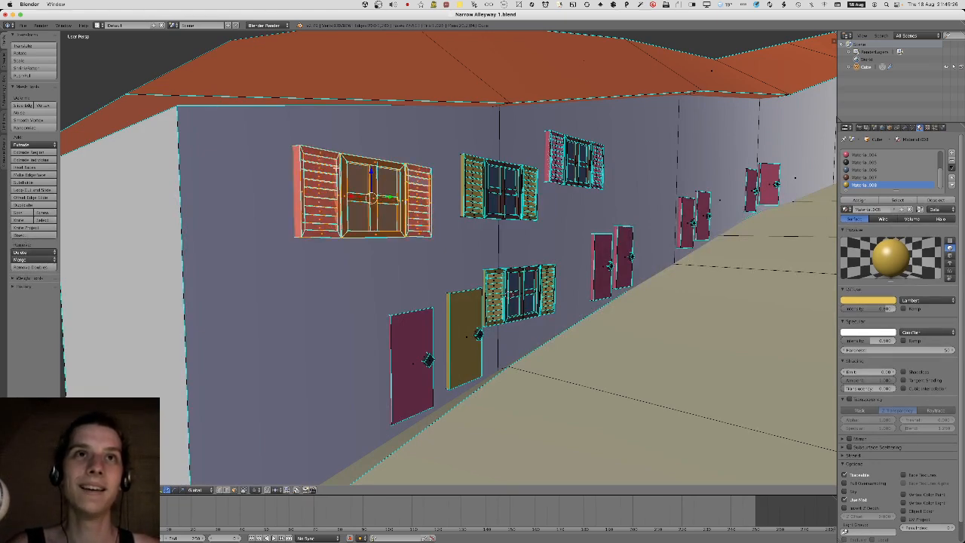
pyautogui.moveTo(326, 194); pyautogui.dragTo(369, 308, button='middle')
pyautogui.hotkey('shift', 'd')
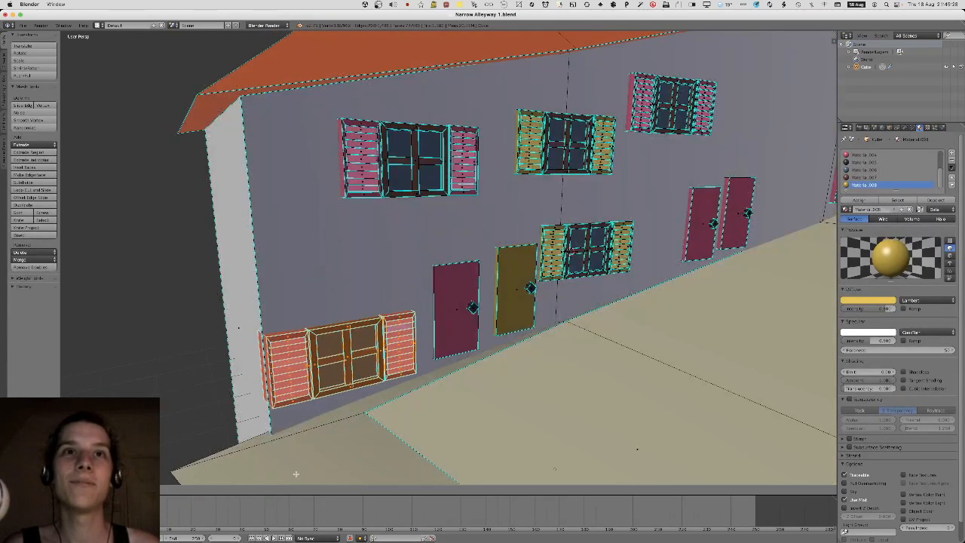
pyautogui.click(294, 471)
# Adjust the duplicated ground-floor window's position so it fits the wall between the building corner and the first door.
pyautogui.moveTo(295, 472); pyautogui.dragTo(332, 432, button='middle')
pyautogui.press('g')
pyautogui.click(373, 366)
pyautogui.moveTo(372, 366); pyautogui.dragTo(355, 359, button='middle')
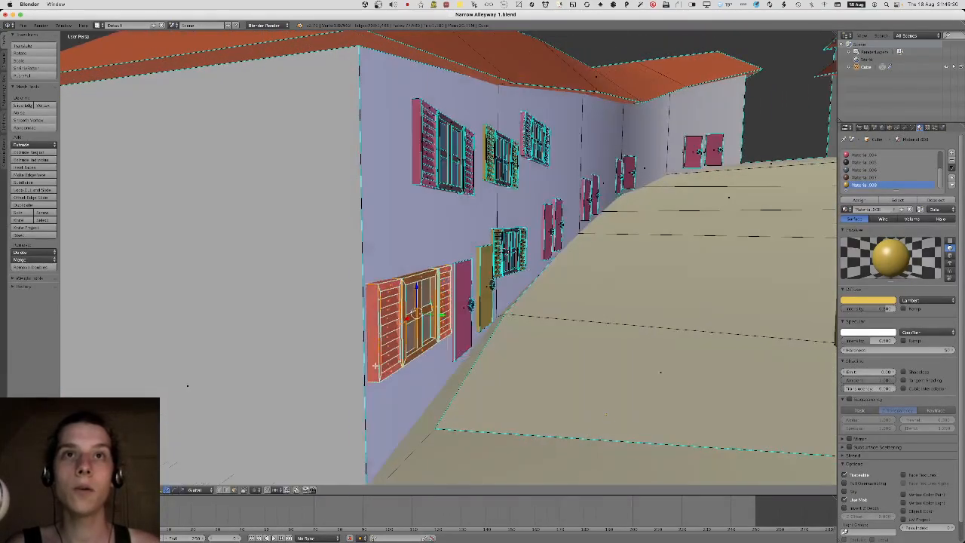
pyautogui.moveTo(357, 323); pyautogui.dragTo(381, 311, button='middle')
pyautogui.click(375, 330)
pyautogui.press('g')
pyautogui.click(335, 400)
pyautogui.moveTo(331, 354); pyautogui.dragTo(521, 271, button='middle')
pyautogui.press('Tab')
pyautogui.scroll(-3, 424, 340)
pyautogui.press('Tab')
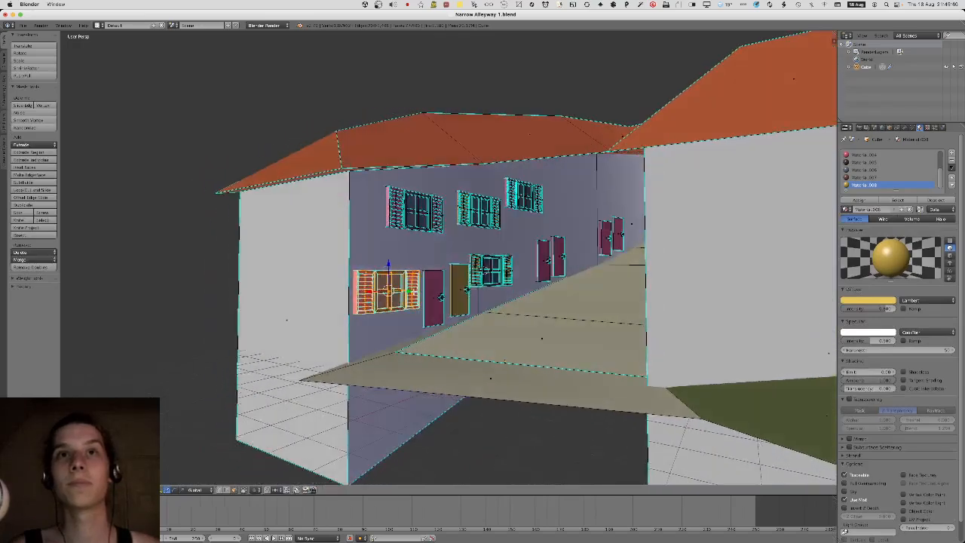
# Select both doors of the second pink pair and shift them along the Y axis.
pyautogui.press('Tab')
pyautogui.press('Tab')
pyautogui.rightClick(522, 264)
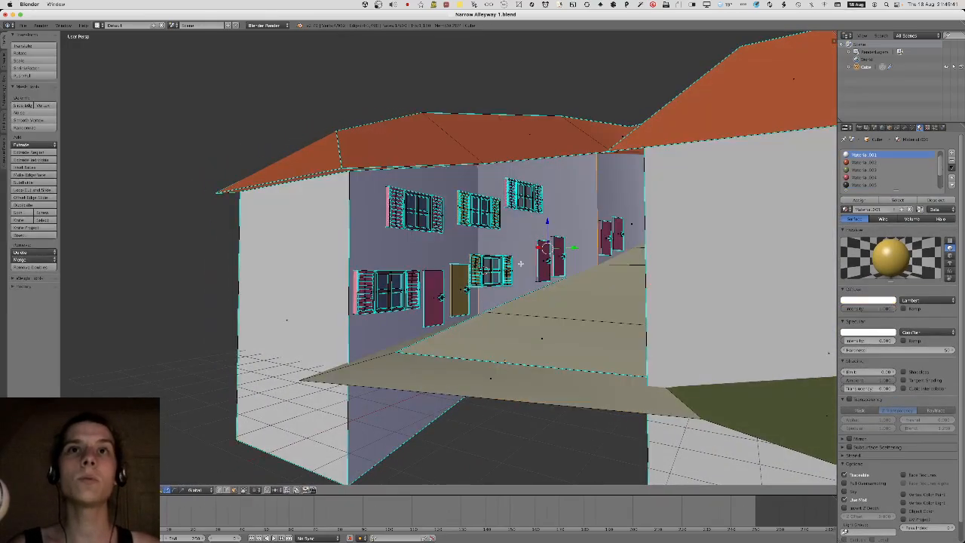
pyautogui.press('KP_Decimal')
pyautogui.scroll(1, 356, 255)
pyautogui.scroll(5, 370, 252)
pyautogui.keyDown('shift'); pyautogui.moveTo(355, 256); pyautogui.dragTo(478, 351, button='middle'); pyautogui.keyUp('shift')
pyautogui.scroll(-3, 453, 265)
pyautogui.press('a')
pyautogui.rightClick(496, 366)
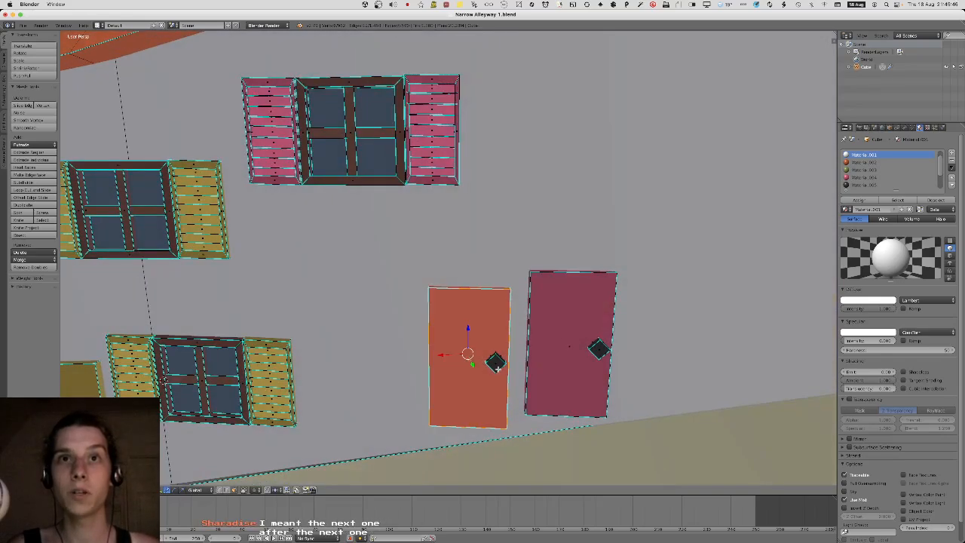
pyautogui.keyDown('shift'); pyautogui.moveTo(567, 332); pyautogui.dragTo(605, 310, button='middle'); pyautogui.keyUp('shift')
pyautogui.keyDown('shift'); pyautogui.rightClick(527, 347); pyautogui.keyUp('shift')
pyautogui.press('h')
pyautogui.press('g')
pyautogui.press('y')
pyautogui.click(633, 269)
# Select the third pair of pink doors with their handles and move them along the X axis.
pyautogui.keyDown('shift'); pyautogui.moveTo(619, 269); pyautogui.dragTo(521, 302, button='middle'); pyautogui.keyUp('shift')
pyautogui.press('a')
pyautogui.press('l')
pyautogui.press('l')
pyautogui.press('l')
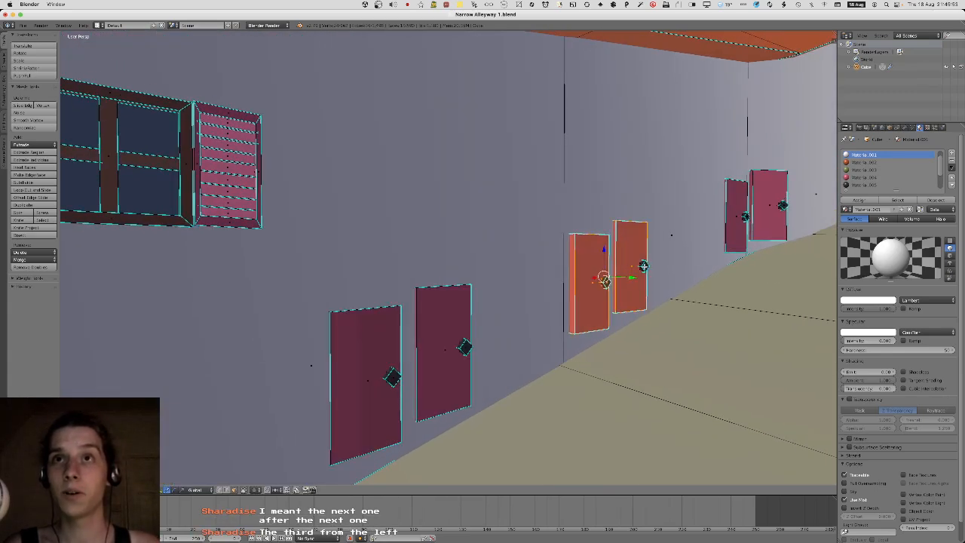
pyautogui.press('l')
pyautogui.press('x')
pyautogui.click(643, 266)
# Select both doors of the second pair with their handles and move them up the alley towards the next wall seam.
pyautogui.moveTo(643, 266); pyautogui.dragTo(575, 281, button='middle')
pyautogui.press('l')
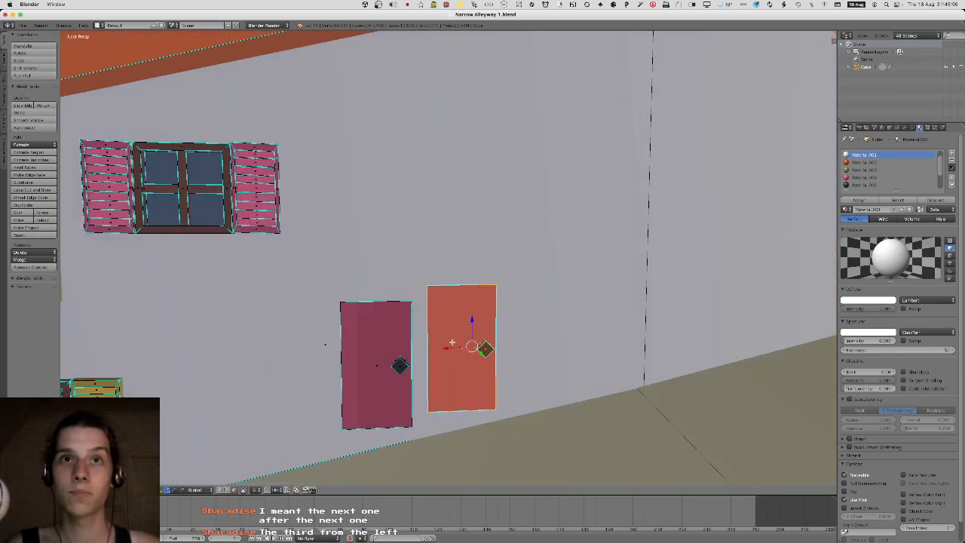
pyautogui.press('l')
pyautogui.press('l')
pyautogui.moveTo(404, 356); pyautogui.dragTo(423, 351, button='middle')
pyautogui.press('g')
pyautogui.click(518, 327)
# Fine-tune the second door pair's position along the Y and Z axes so it fits the wall and sloping ground.
pyautogui.press('g')
pyautogui.press('y')
pyautogui.moveTo(518, 326); pyautogui.dragTo(349, 255, button='middle')
pyautogui.click(586, 338)
pyautogui.click(619, 339)
pyautogui.press('g')
pyautogui.press('z')
pyautogui.click(574, 329)
# Select the complete third upper window with its pink shutters and move it down to the ground floor beside the second door pair.
pyautogui.press('a')
pyautogui.press('l')
pyautogui.press('l')
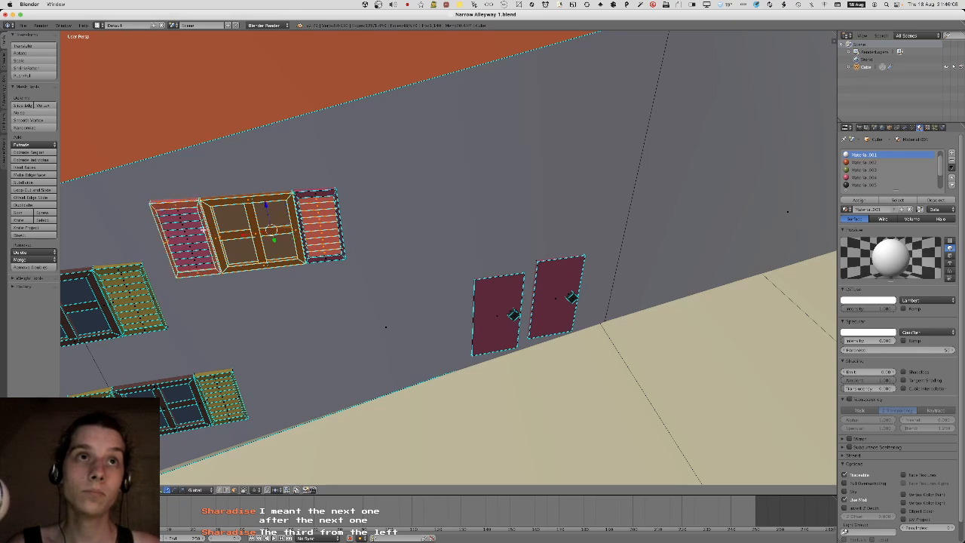
pyautogui.press('l')
pyautogui.moveTo(326, 193); pyautogui.dragTo(445, 245, button='middle')
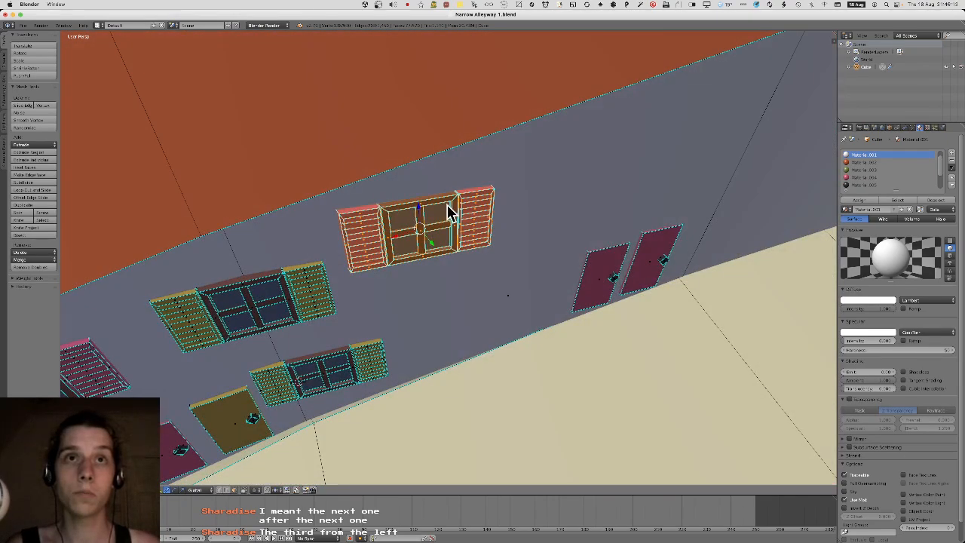
pyautogui.moveTo(448, 212); pyautogui.dragTo(459, 201, button='middle')
pyautogui.press('g')
pyautogui.click(537, 208)
pyautogui.moveTo(536, 208); pyautogui.dragTo(583, 212, button='middle')
pyautogui.press('g')
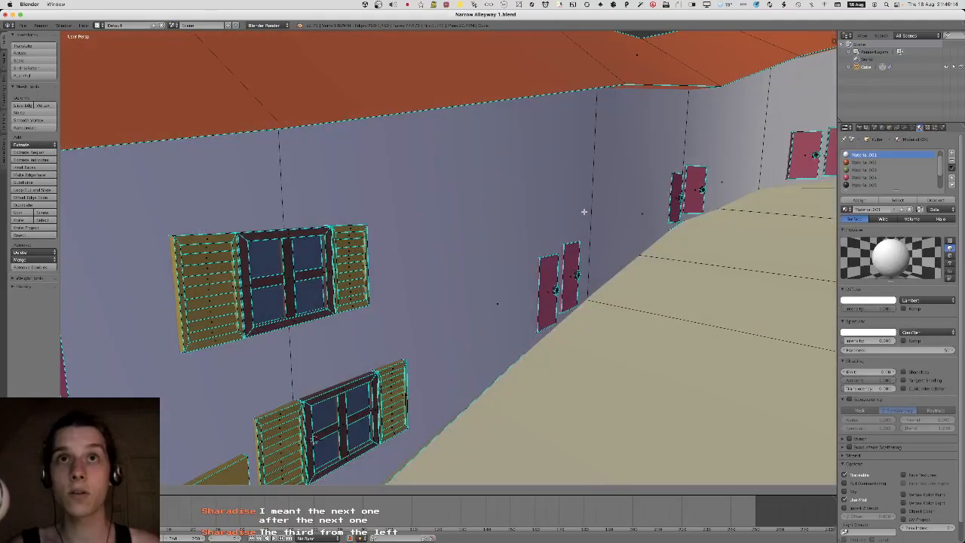
pyautogui.click(601, 298)
# Refine the moved window's position so it sits flush on the wall beside the second door pair.
pyautogui.press('KP_Decimal')
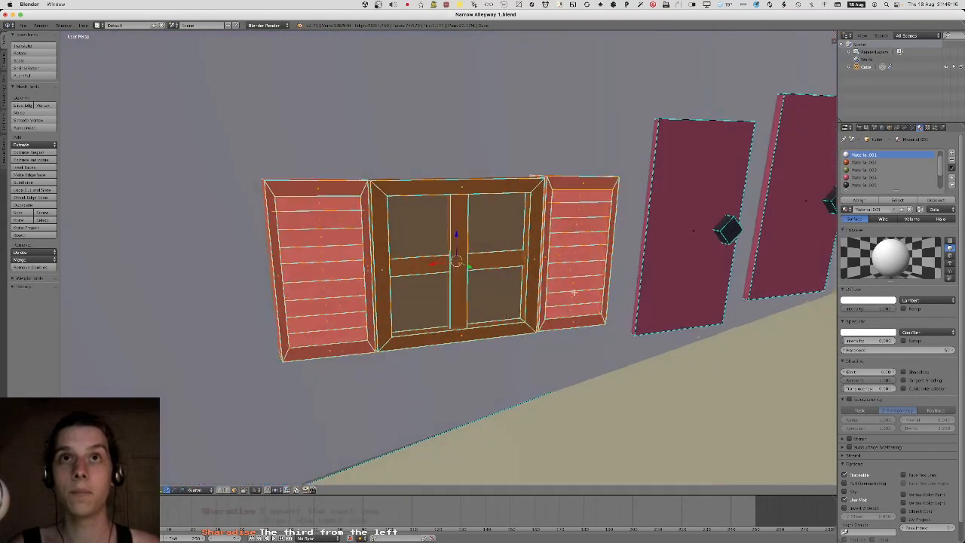
pyautogui.scroll(-2, 574, 293)
pyautogui.moveTo(574, 292)
pyautogui.mouseDown(button='middle')
pyautogui.moveTo(508, 289)
pyautogui.moveTo(571, 255)
pyautogui.moveTo(555, 295)
pyautogui.mouseUp(button='middle')
pyautogui.press('g')
pyautogui.click(532, 260)
pyautogui.press('g')
pyautogui.click(556, 281)
# Duplicate the ground-floor window beside the second door pair and raise the copy along Z to the upper floor.
pyautogui.scroll(-2, 528, 272)
pyautogui.keyDown('shift'); pyautogui.moveTo(508, 254); pyautogui.dragTo(497, 312, button='middle'); pyautogui.keyUp('shift')
pyautogui.hotkey('shift', 'd')
pyautogui.rightClick(498, 312)
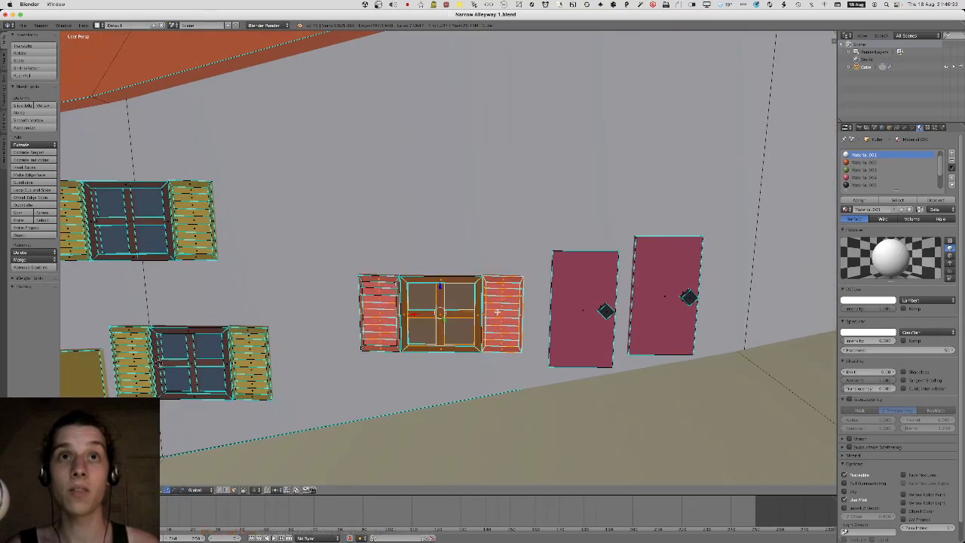
pyautogui.press('g')
pyautogui.press('z')
pyautogui.click(507, 134)
# Align the raised window copy with the upper wall and check it in Object Mode.
pyautogui.moveTo(507, 134)
pyautogui.mouseDown(button='middle')
pyautogui.moveTo(514, 144)
pyautogui.moveTo(450, 213)
pyautogui.moveTo(527, 218)
pyautogui.moveTo(444, 297)
pyautogui.moveTo(433, 239)
pyautogui.moveTo(420, 228)
pyautogui.mouseUp(button='middle')
pyautogui.press('g')
pyautogui.click(473, 166)
pyautogui.click(530, 218)
pyautogui.press('Tab')
pyautogui.press('Tab')
# Duplicate the upper pink-shuttered window and place the copy farther along the facade, above the second door pair.
pyautogui.hotkey('shift', 'd')
pyautogui.moveTo(502, 196); pyautogui.dragTo(388, 256, button='middle')
pyautogui.rightClick(452, 242)
pyautogui.press('g')
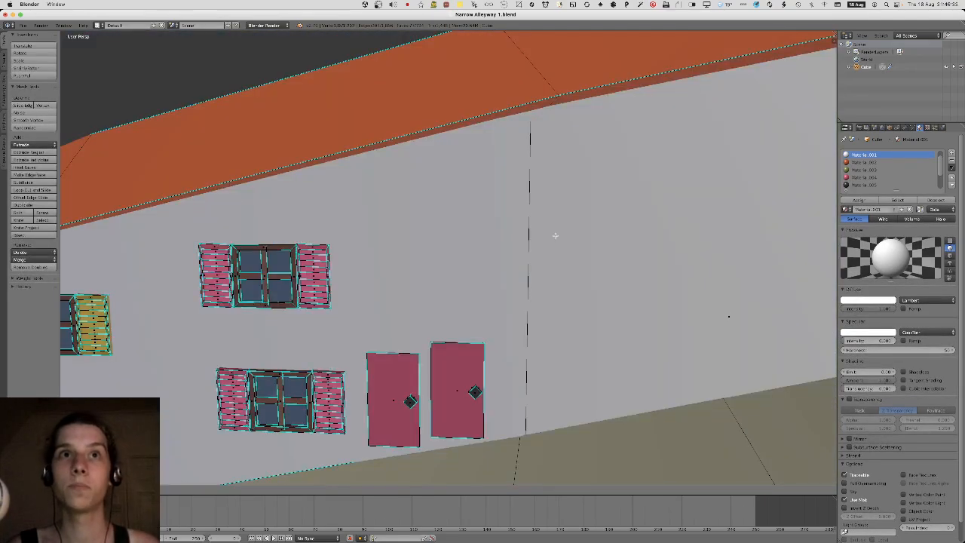
pyautogui.click(556, 236)
# Fit the new upper window to the wall by adjusting it horizontally and along Z, checking it in Object Mode.
pyautogui.moveTo(556, 236); pyautogui.dragTo(570, 258, button='middle')
pyautogui.press('g')
pyautogui.hotkey('shift', 'z')
pyautogui.click(571, 254)
pyautogui.press('y')
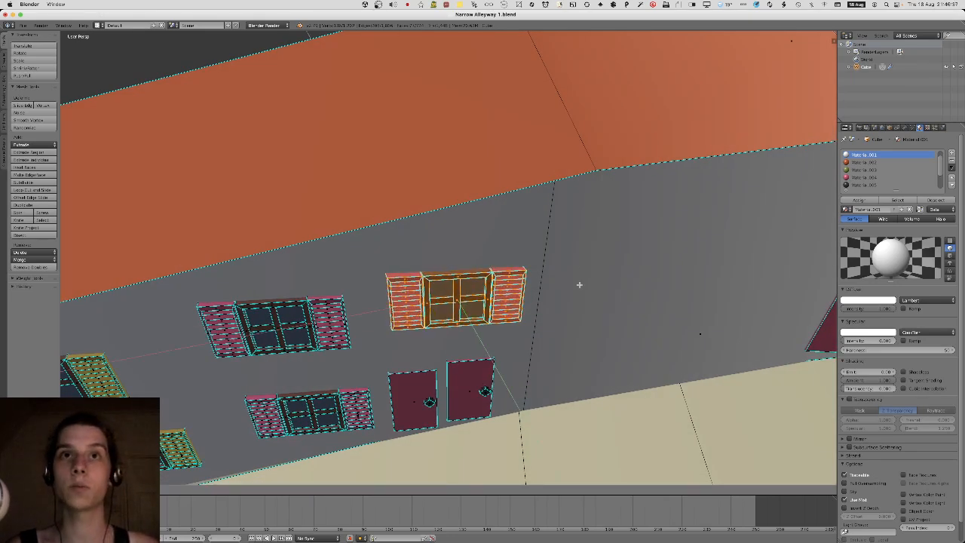
pyautogui.click(577, 275)
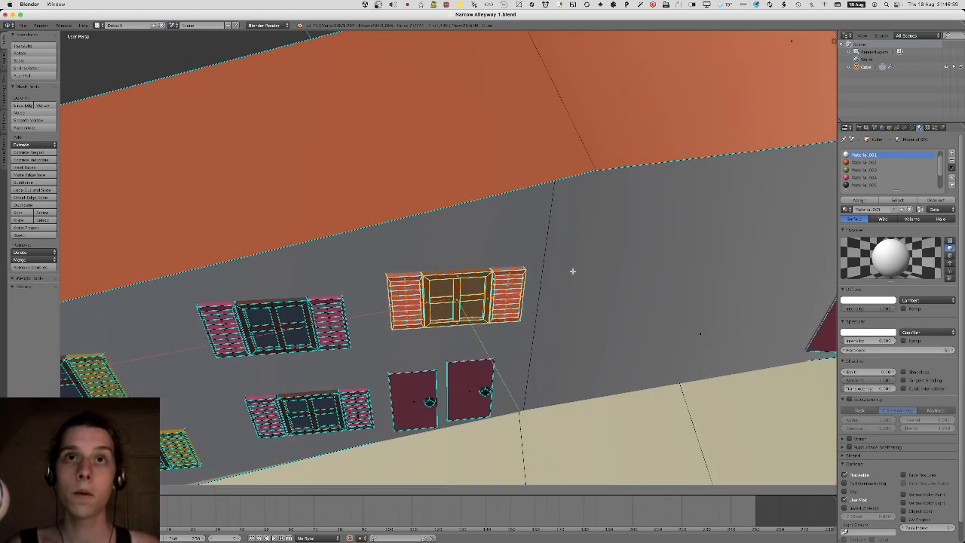
pyautogui.moveTo(573, 272); pyautogui.dragTo(564, 212, button='middle')
pyautogui.press('g')
pyautogui.press('z')
pyautogui.click(568, 249)
pyautogui.press('Tab')
pyautogui.press('Tab')
# Inspect the spacing of windows and doors along the facade from several angles in Object Mode.
pyautogui.moveTo(339, 226); pyautogui.dragTo(435, 247, button='middle')
pyautogui.press('Tab')
pyautogui.scroll(-10, 435, 246)
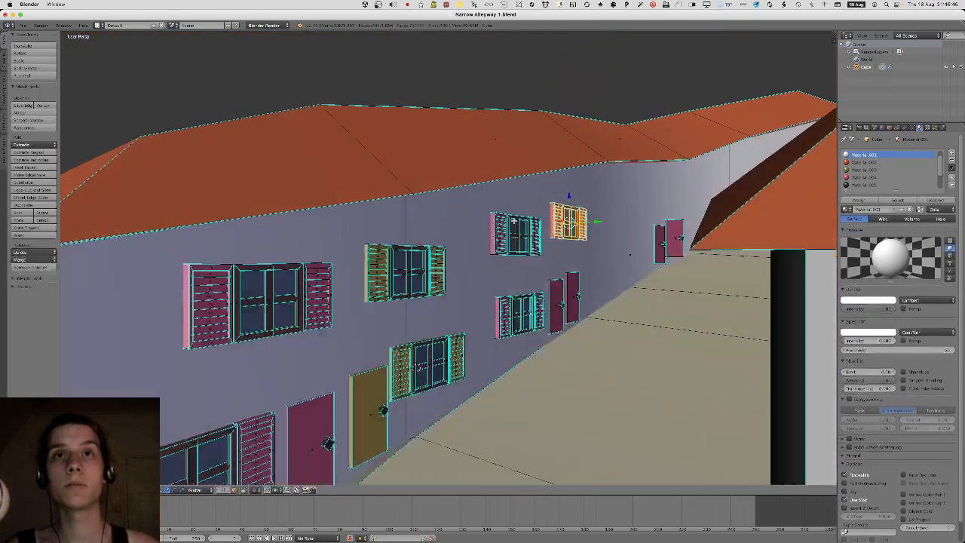
pyautogui.press('Tab')
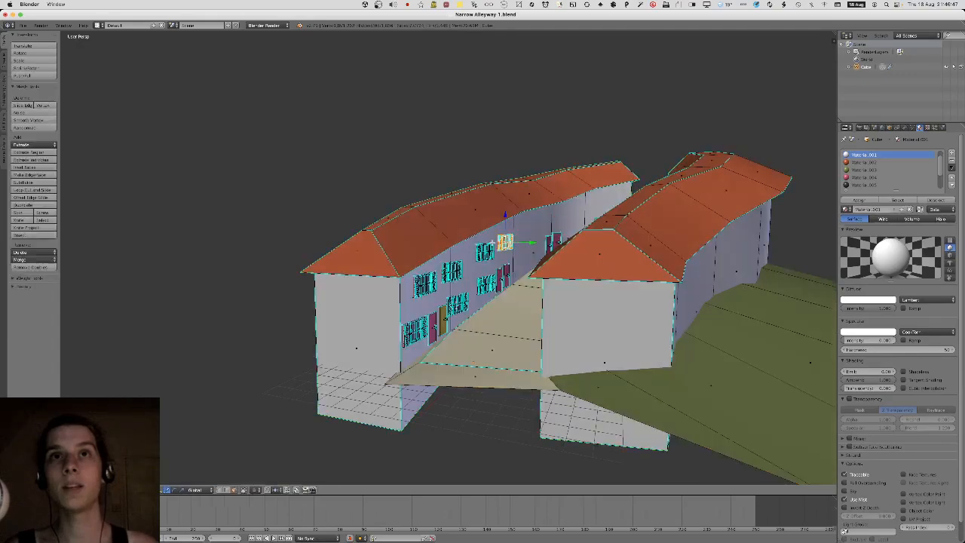
pyautogui.press('KP_Decimal')
pyautogui.scroll(-5, 493, 243)
pyautogui.moveTo(486, 232)
pyautogui.mouseDown(button='middle')
pyautogui.moveTo(462, 231)
pyautogui.moveTo(482, 233)
pyautogui.mouseUp(button='middle')
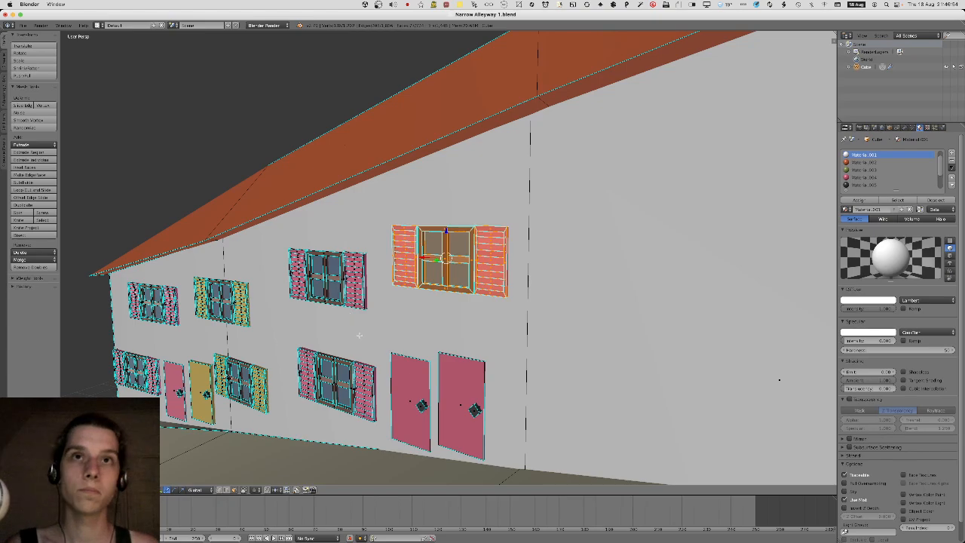
pyautogui.keyDown('shift'); pyautogui.moveTo(360, 335); pyautogui.dragTo(358, 320, button='middle'); pyautogui.keyUp('shift')
pyautogui.press('Tab')
pyautogui.moveTo(411, 279); pyautogui.dragTo(402, 293, button='middle')
pyautogui.scroll(-7, 403, 294)
pyautogui.moveTo(354, 333); pyautogui.dragTo(389, 326, button='middle')
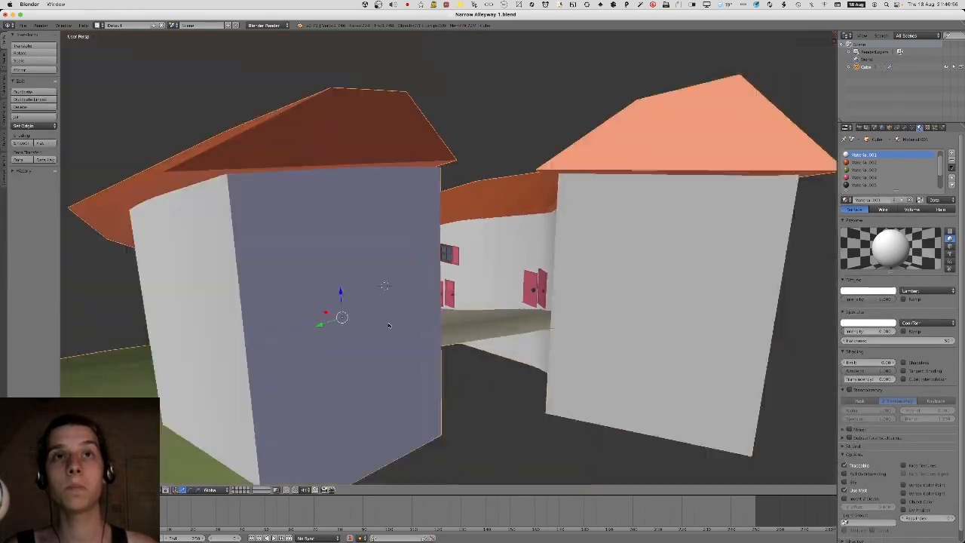
pyautogui.press('Tab')
pyautogui.press('KP_Decimal')
pyautogui.press('Tab')
pyautogui.scroll(-4, 309, 254)
pyautogui.moveTo(310, 255); pyautogui.dragTo(342, 257, button='middle')
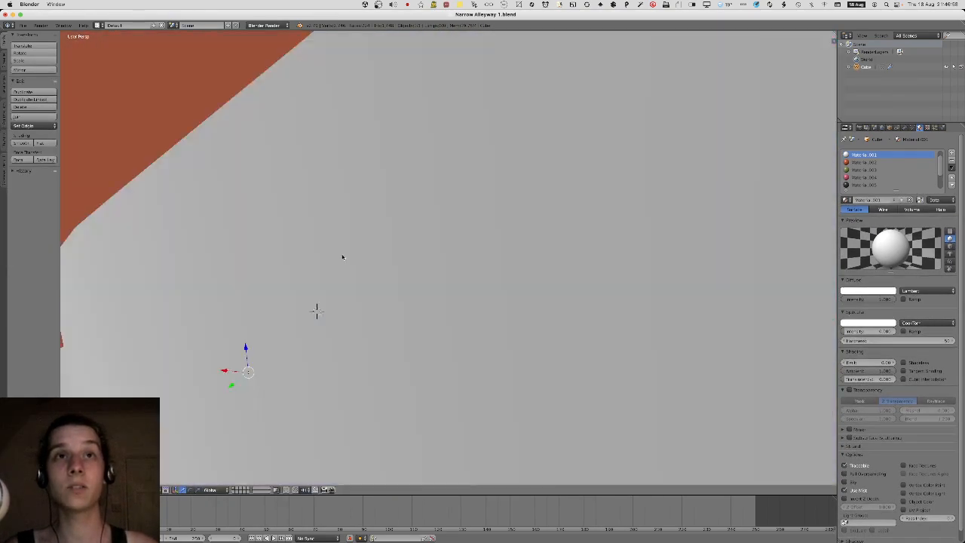
pyautogui.scroll(-8, 342, 257)
pyautogui.scroll(5, 381, 285)
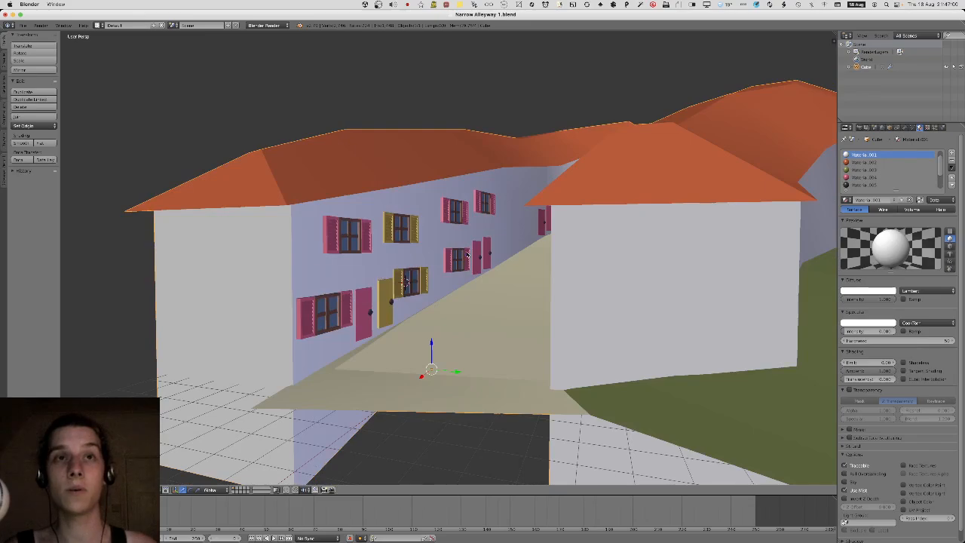
# Move the newest upper window onto the wall seam past the second door pair and rotate it around Z to follow the bend.
pyautogui.press('Tab')
pyautogui.press('KP_Decimal')
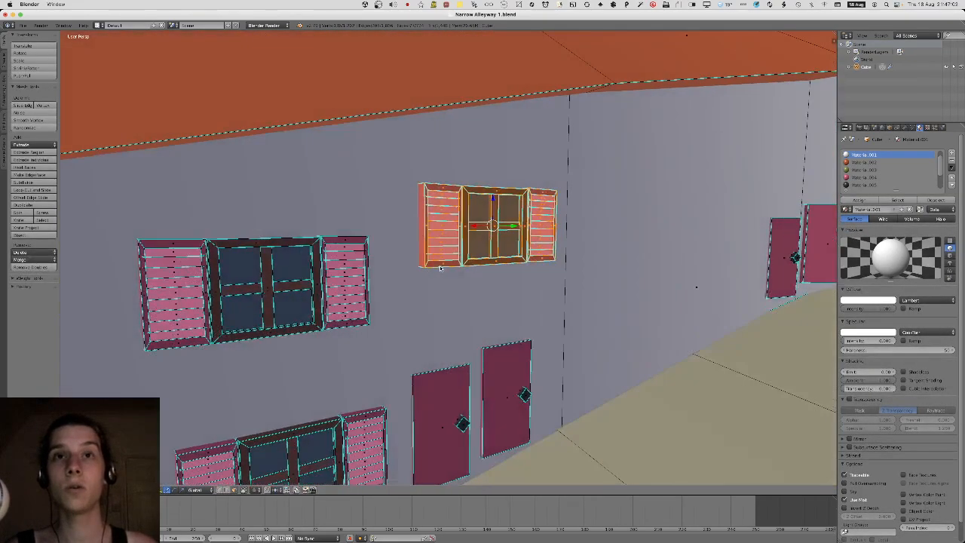
pyautogui.keyDown('shift'); pyautogui.moveTo(440, 268); pyautogui.dragTo(527, 257, button='middle'); pyautogui.keyUp('shift')
pyautogui.scroll(-1, 432, 275)
pyautogui.press('KP_Decimal')
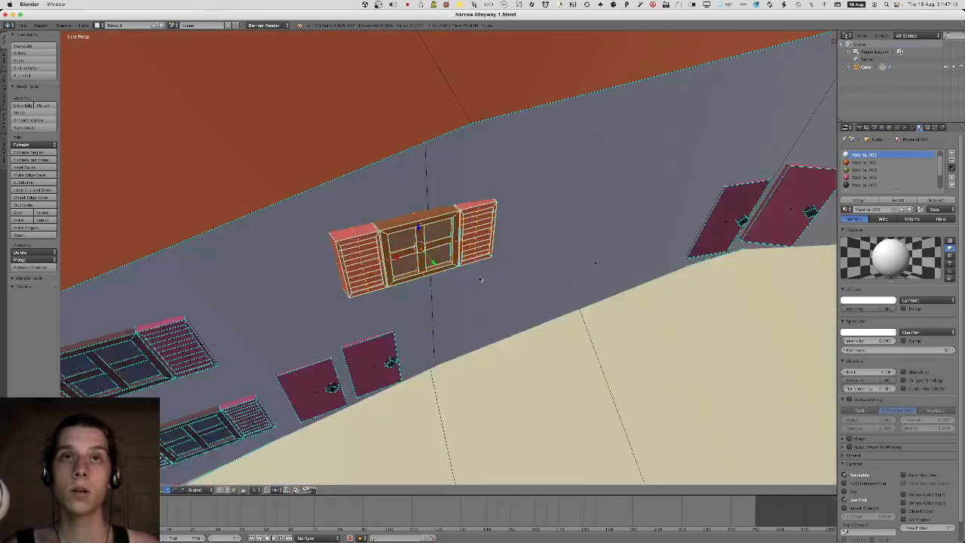
pyautogui.scroll(3, 516, 258)
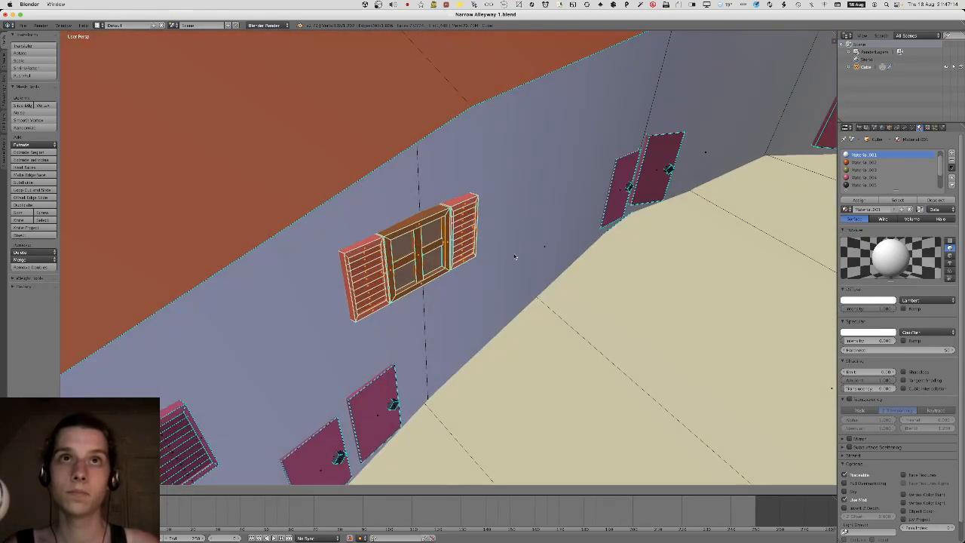
pyautogui.moveTo(507, 256)
pyautogui.mouseDown(button='middle')
pyautogui.moveTo(532, 249)
pyautogui.moveTo(518, 242)
pyautogui.moveTo(505, 259)
pyautogui.mouseUp(button='middle')
pyautogui.rightClick(520, 240)
pyautogui.press('r')
pyautogui.press('z')
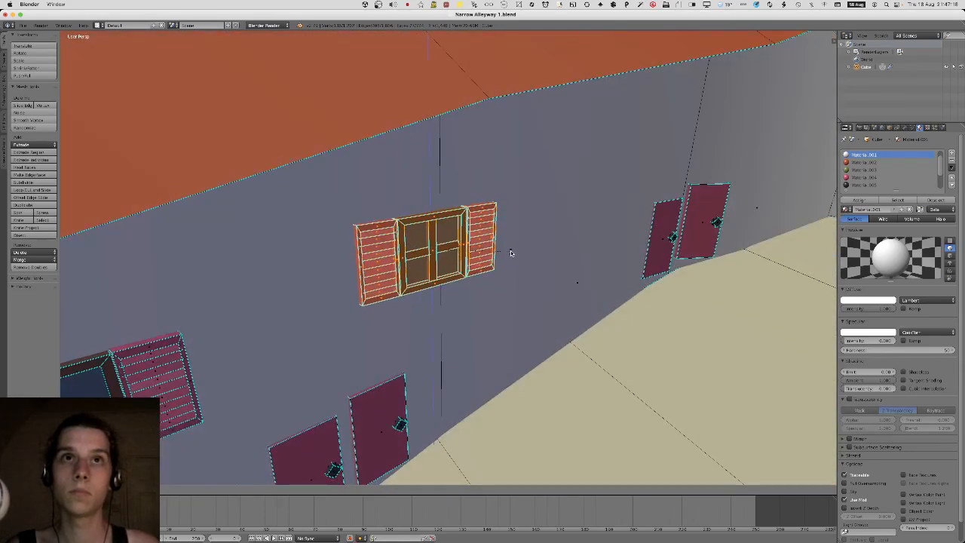
pyautogui.moveTo(509, 254); pyautogui.dragTo(322, 258, button='middle')
# Duplicate the upper window on the wall seam down to the ground floor, just past the second door pair.
pyautogui.hotkey('shift', 'd')
pyautogui.click(408, 375)
pyautogui.moveTo(408, 374); pyautogui.dragTo(423, 358, button='middle')
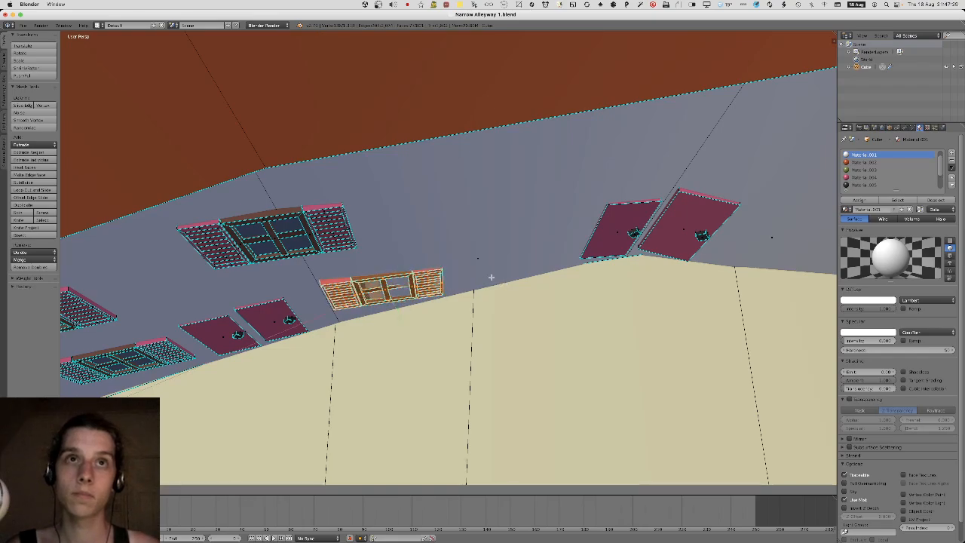
# Duplicate the ground-floor window to beside the third door pair and turn the copy around Z to match the wall.
pyautogui.moveTo(494, 283); pyautogui.dragTo(410, 332, button='middle')
pyautogui.hotkey('shift', 'd')
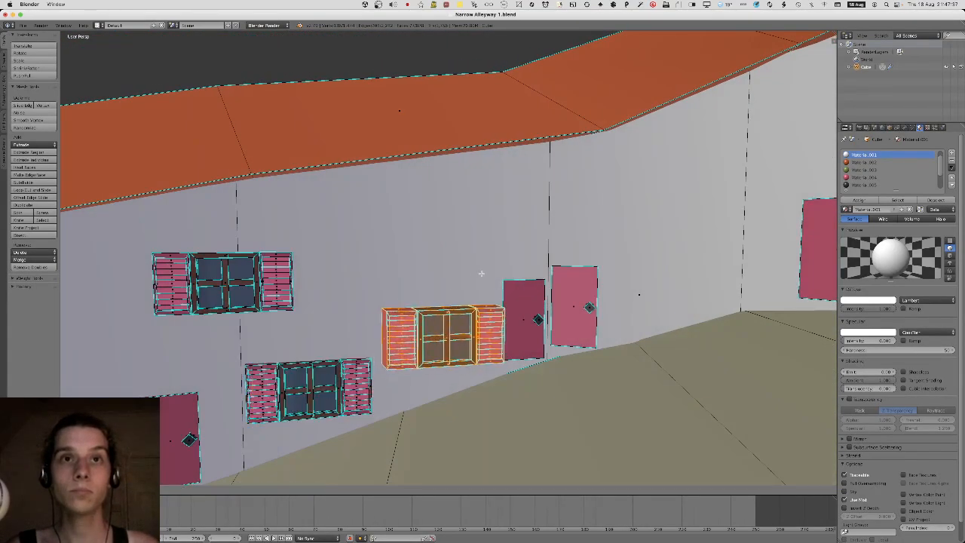
pyautogui.click(457, 260)
pyautogui.moveTo(457, 261)
pyautogui.mouseDown(button='middle')
pyautogui.moveTo(495, 252)
pyautogui.moveTo(454, 258)
pyautogui.moveTo(430, 279)
pyautogui.moveTo(462, 273)
pyautogui.moveTo(465, 289)
pyautogui.mouseUp(button='middle')
pyautogui.press('Tab')
pyautogui.press('Tab')
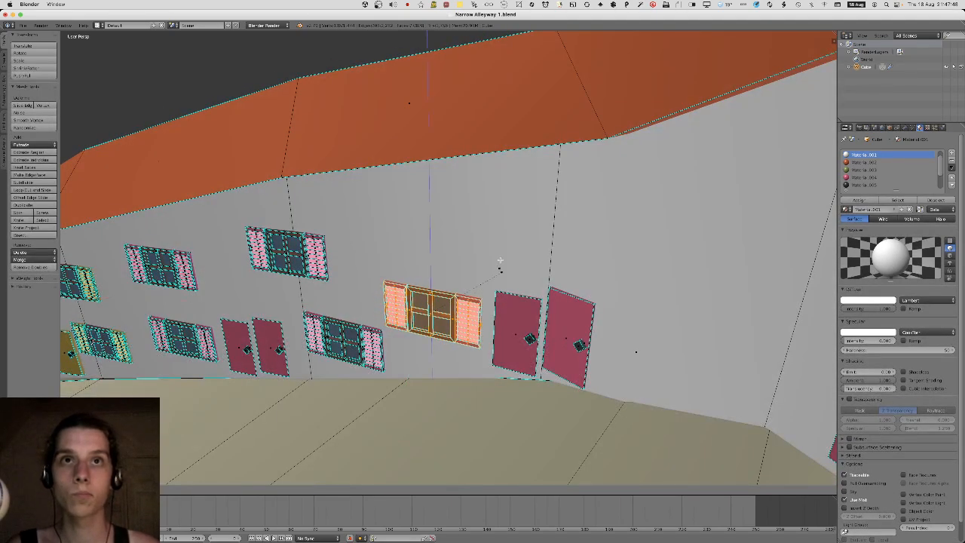
pyautogui.press('KP_1')
pyautogui.moveTo(500, 246); pyautogui.dragTo(499, 264, button='middle')
# Duplicate the window beside the third door pair, raise the copy along Z to the upper floor and fit it to the wall.
pyautogui.hotkey('shift', 'd')
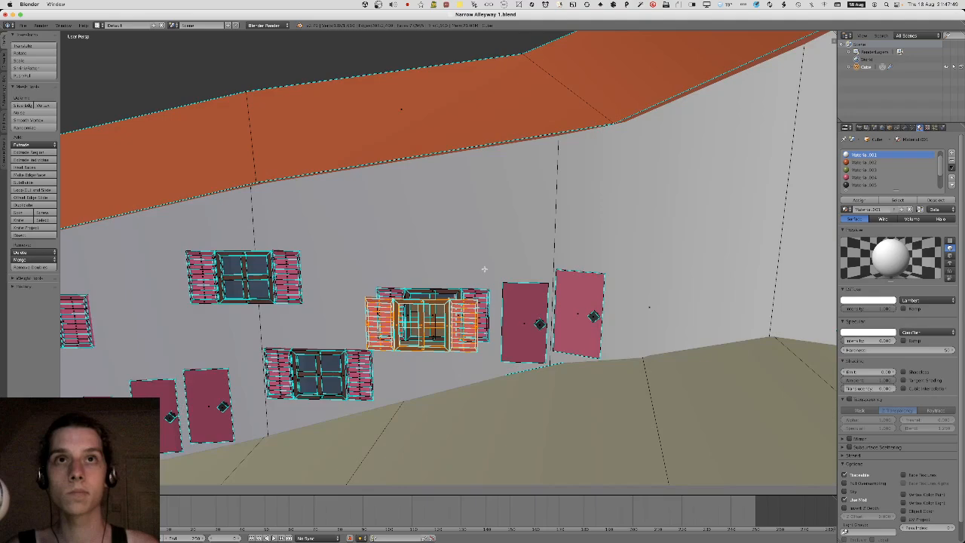
pyautogui.rightClick(482, 269)
pyautogui.press('g')
pyautogui.press('z')
pyautogui.click(491, 178)
pyautogui.moveTo(491, 179); pyautogui.dragTo(484, 197, button='middle')
pyautogui.press('g')
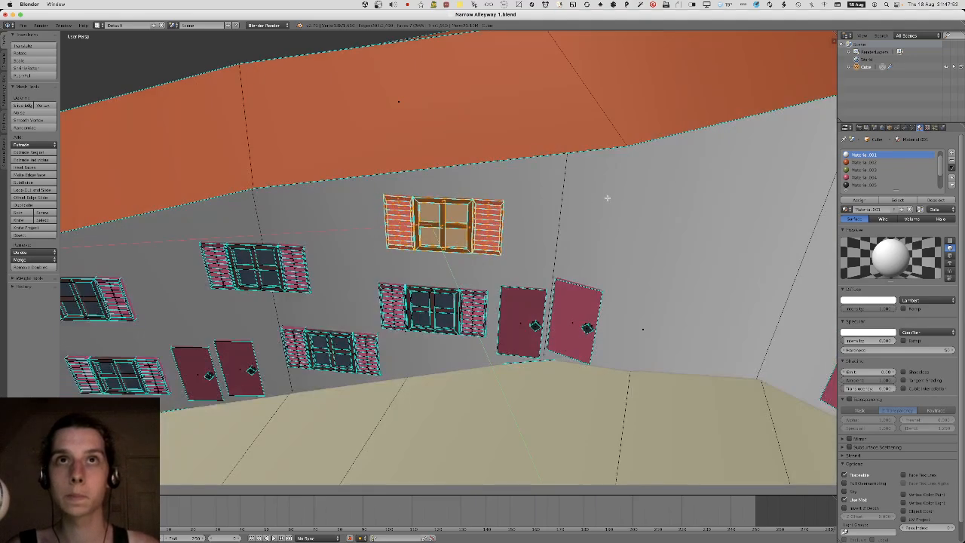
pyautogui.click(694, 209)
# Adjust the height of the upper window above the third door pair along the Z axis.
pyautogui.moveTo(693, 208); pyautogui.dragTo(611, 225, button='middle')
pyautogui.press('g')
pyautogui.press('z')
pyautogui.click(531, 213)
# Select the second pair's uphill door and the shutters of the two windows near the wall seam, and assign them a new material.
pyautogui.moveTo(531, 213); pyautogui.dragTo(361, 333, button='middle')
pyautogui.rightClick(361, 350)
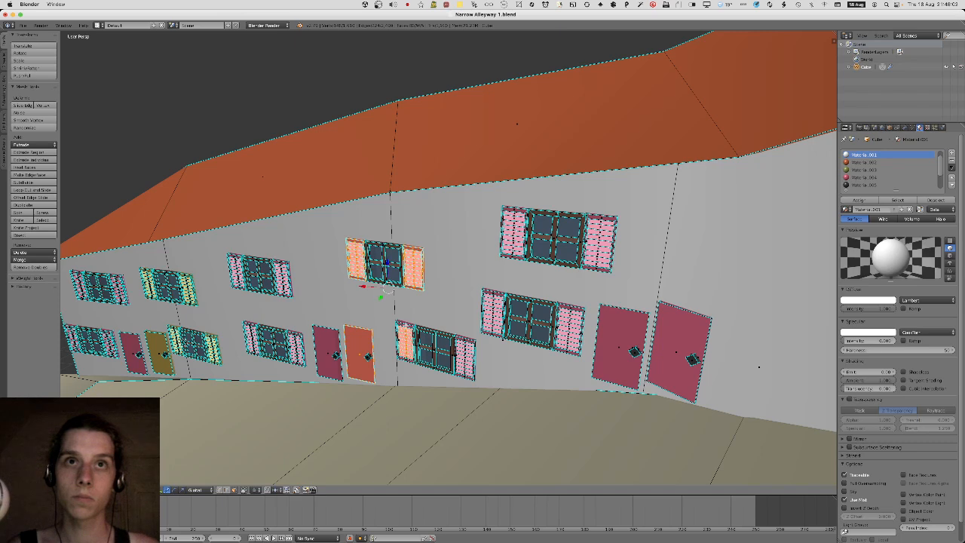
pyautogui.keyDown('shift'); pyautogui.rightClick(464, 355); pyautogui.keyUp('shift')
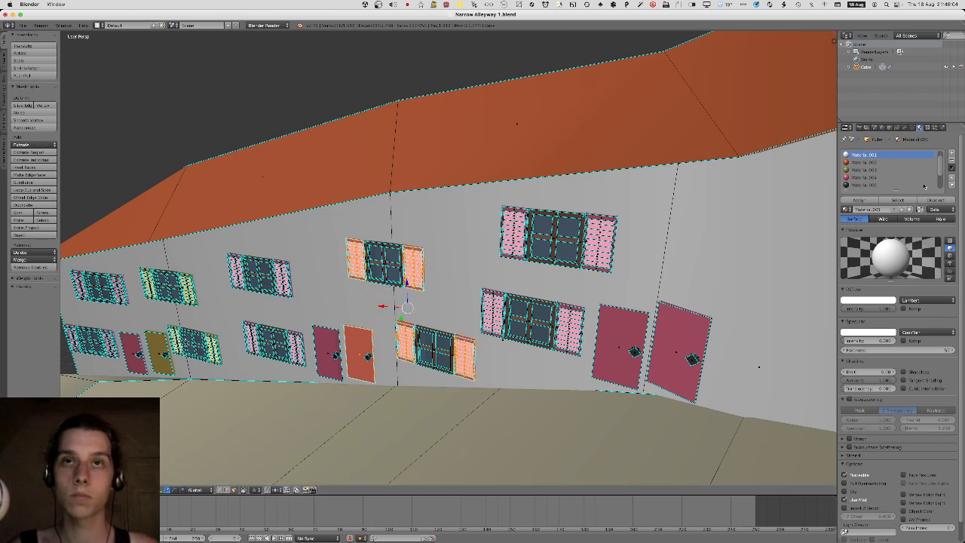
pyautogui.click(951, 152)
pyautogui.click(885, 209)
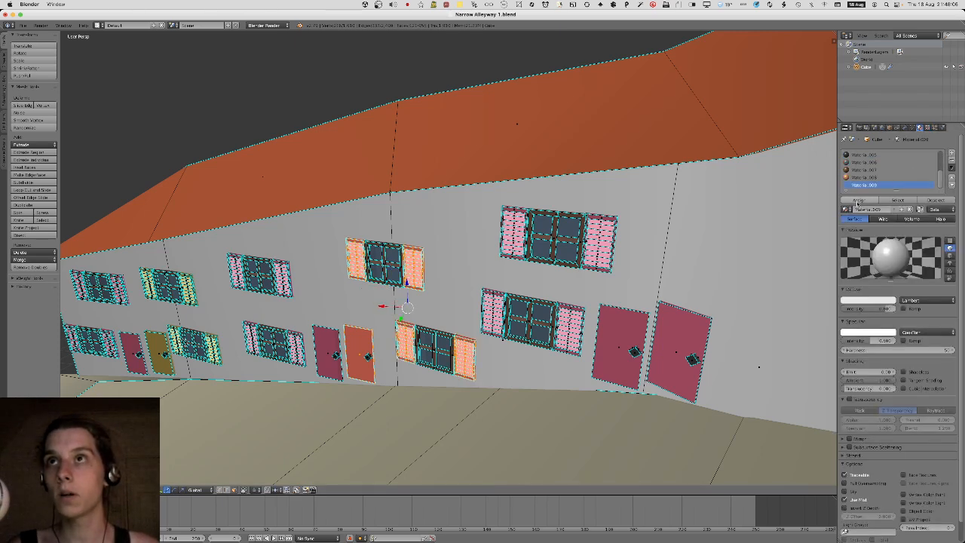
pyautogui.click(859, 200)
# Set the new material's diffuse colour to light green and check the door and shutters in Object Mode.
pyautogui.press('Tab')
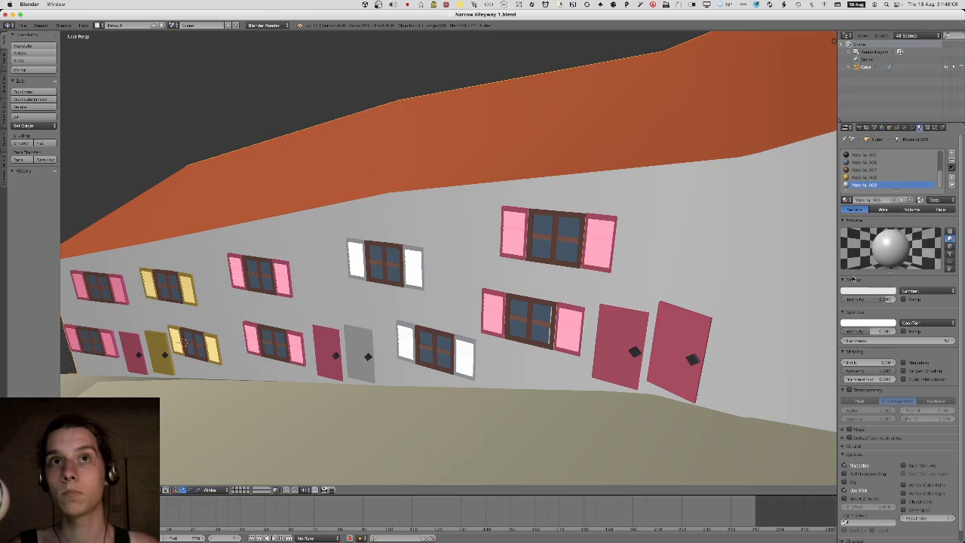
pyautogui.moveTo(675, 271); pyautogui.dragTo(631, 264, button='middle')
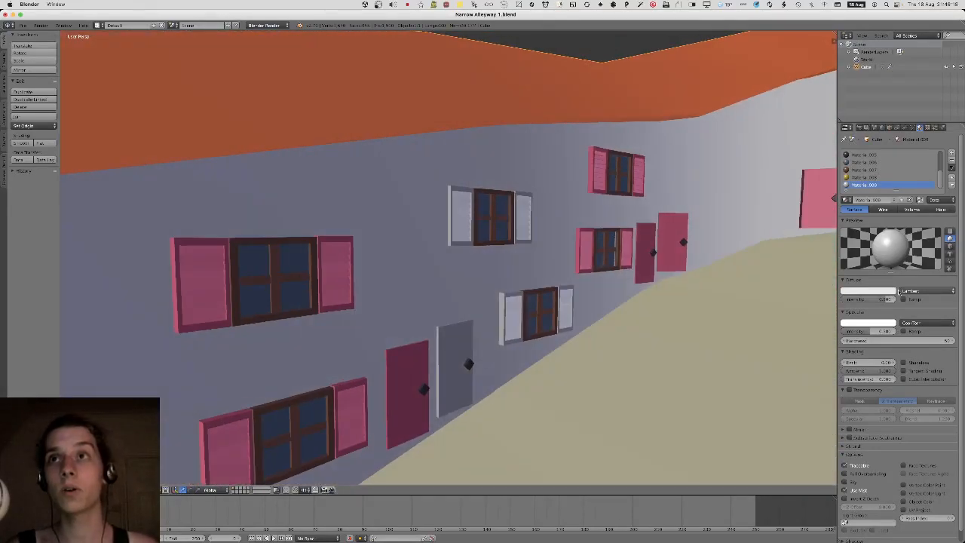
pyautogui.click(891, 291)
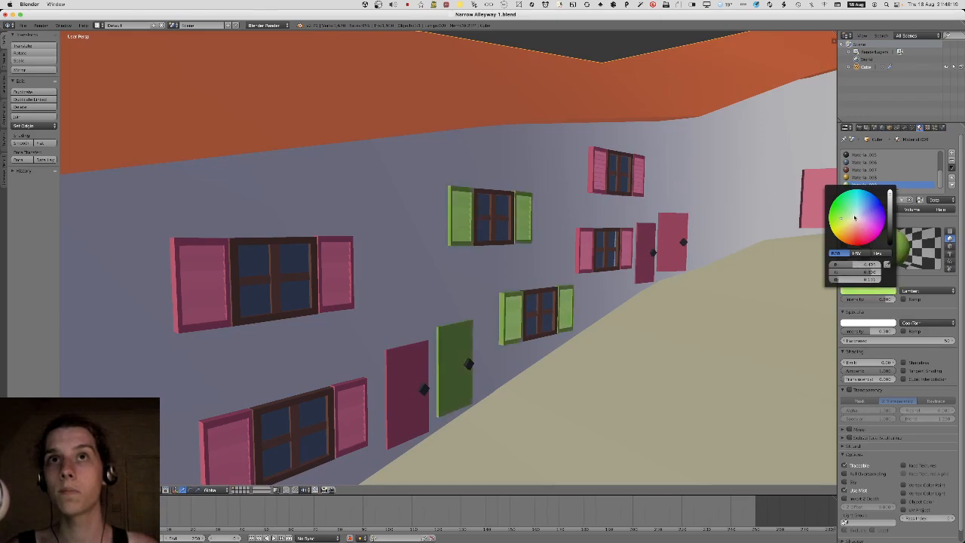
# Examine the colour-coded doors and shutters along the curved facade, especially around the third door pair.
pyautogui.moveTo(726, 226); pyautogui.dragTo(560, 204, button='middle')
pyautogui.scroll(-5, 518, 245)
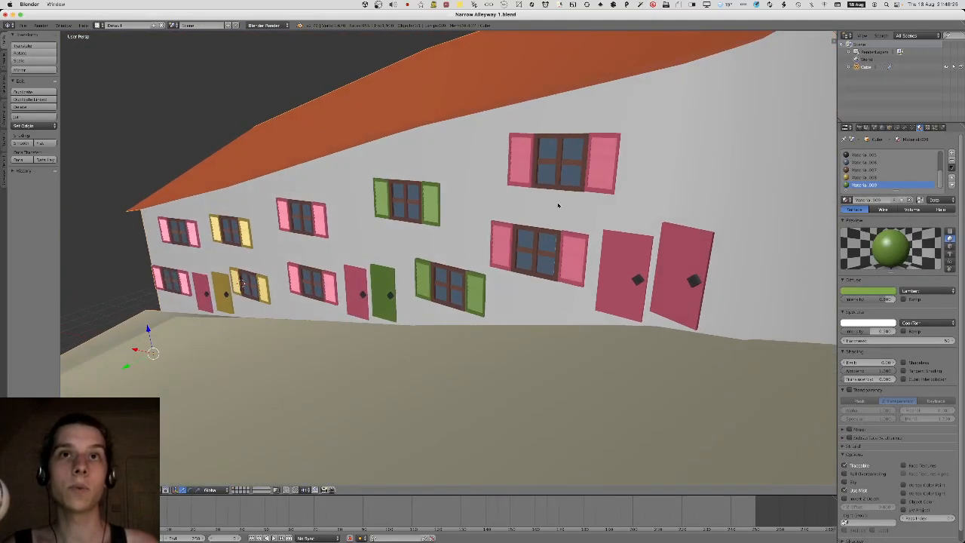
pyautogui.scroll(5, 438, 213)
pyautogui.moveTo(438, 213); pyautogui.dragTo(412, 208, button='middle')
pyautogui.press('Tab')
pyautogui.press('a')
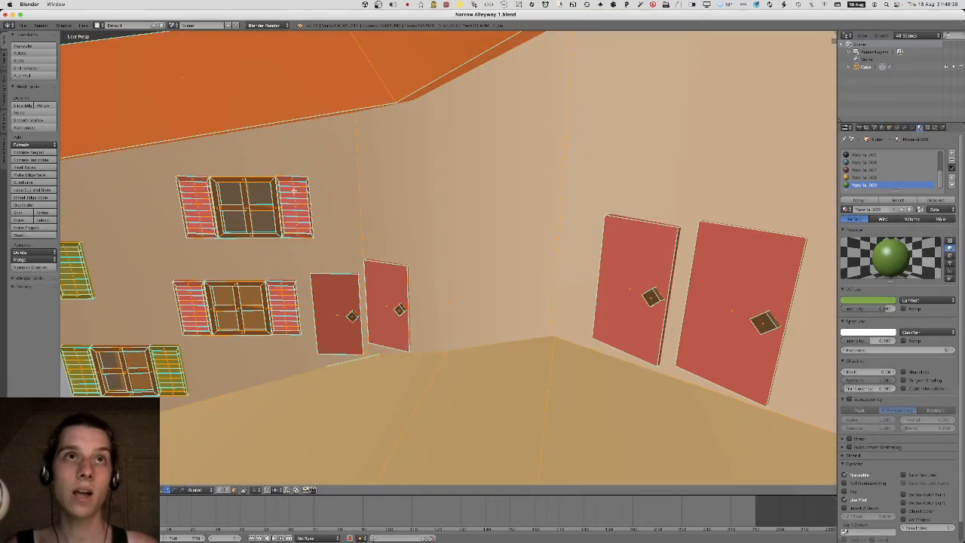
pyautogui.rightClick(296, 184)
pyautogui.moveTo(299, 179); pyautogui.dragTo(296, 194, button='middle')
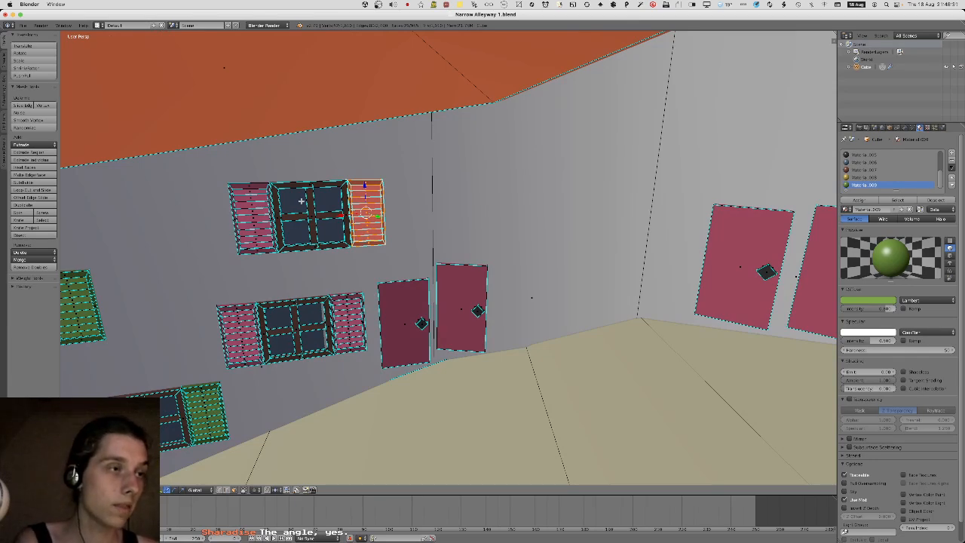
pyautogui.press('Tab')
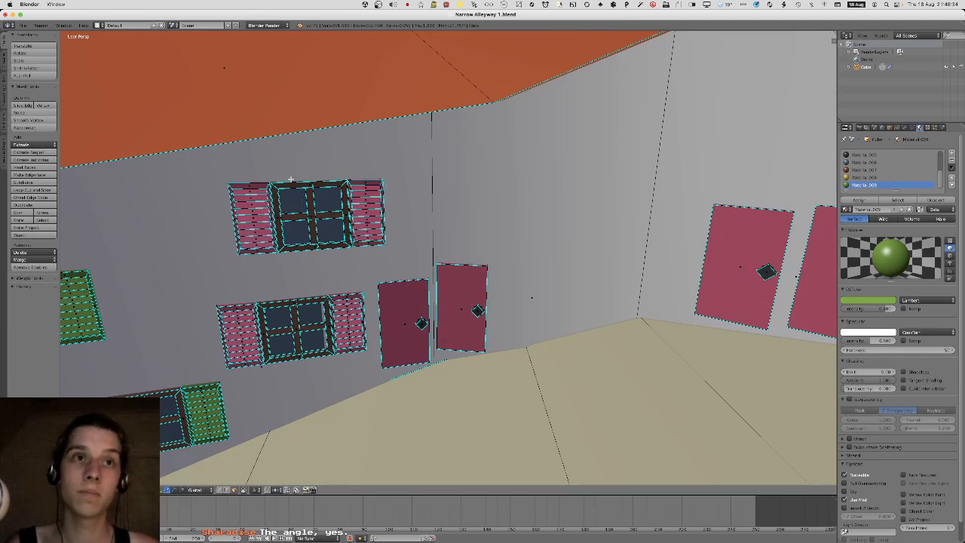
pyautogui.moveTo(300, 200); pyautogui.dragTo(370, 177, button='middle')
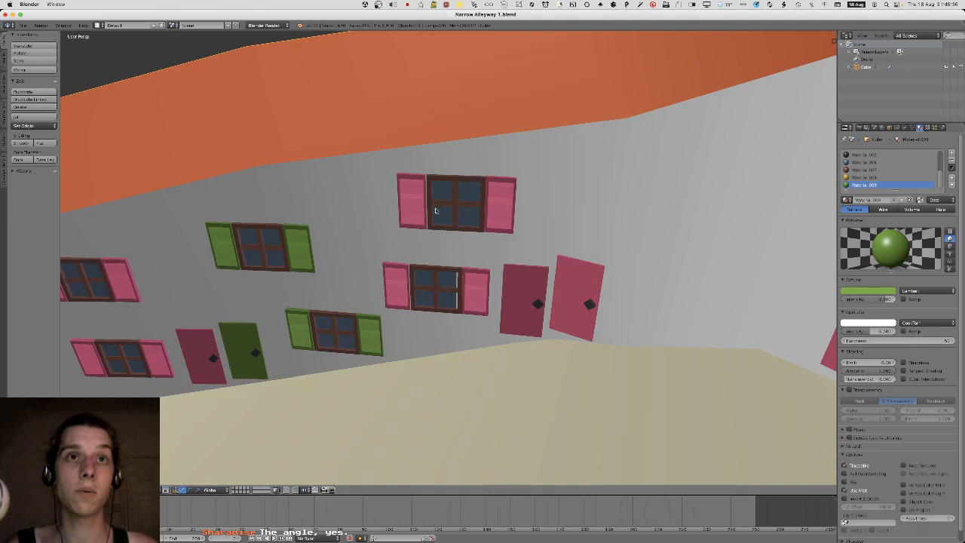
pyautogui.moveTo(259, 214); pyautogui.dragTo(377, 244, button='middle')
pyautogui.scroll(-4, 377, 261)
# Duplicate the ground-floor window beside the third door pair and move the copy uphill to the wall section past those doors.
pyautogui.press('Tab')
pyautogui.press('a')
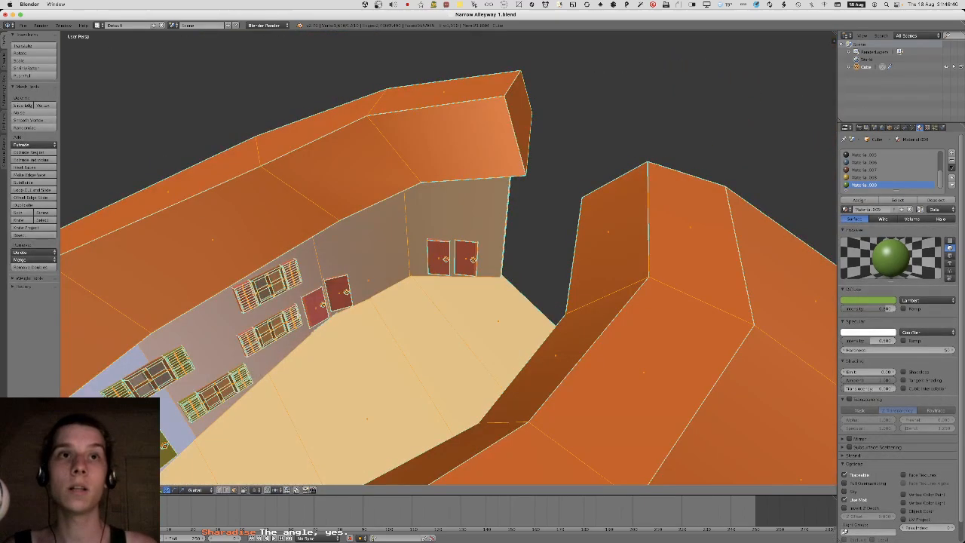
pyautogui.press('a')
pyautogui.press('l')
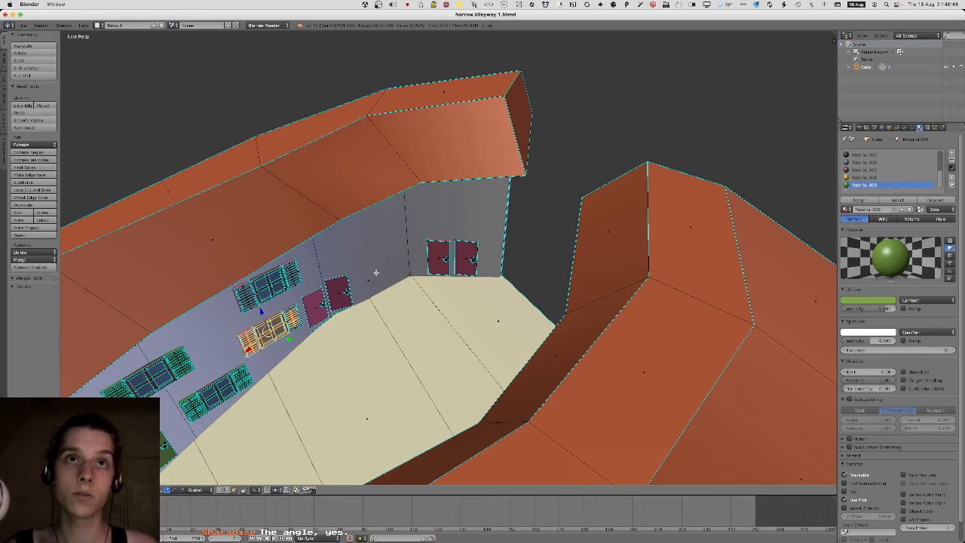
pyautogui.moveTo(379, 279); pyautogui.dragTo(384, 250, button='middle')
pyautogui.keyDown('shift'); pyautogui.moveTo(384, 250); pyautogui.dragTo(460, 197, button='middle'); pyautogui.keyUp('shift')
pyautogui.scroll(3, 345, 285)
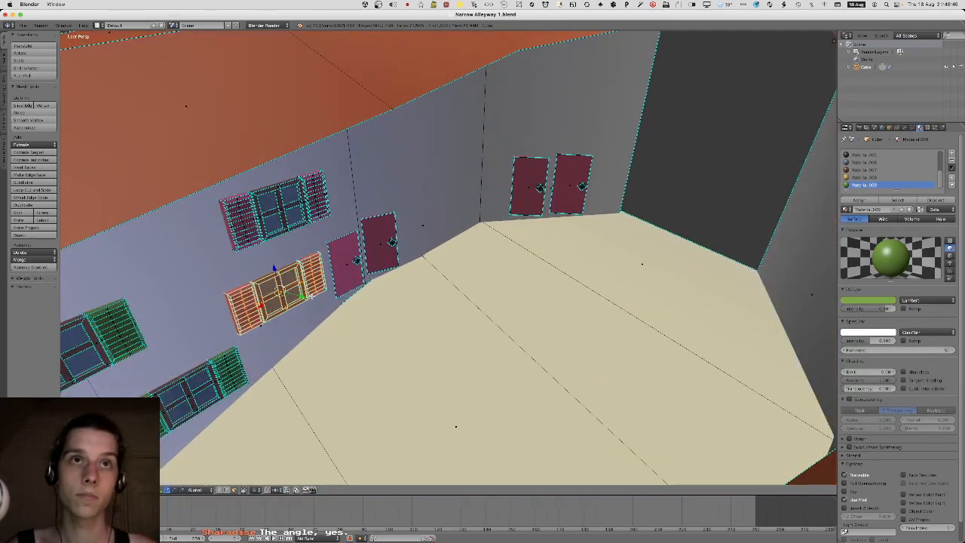
pyautogui.hotkey('shift', 'd')
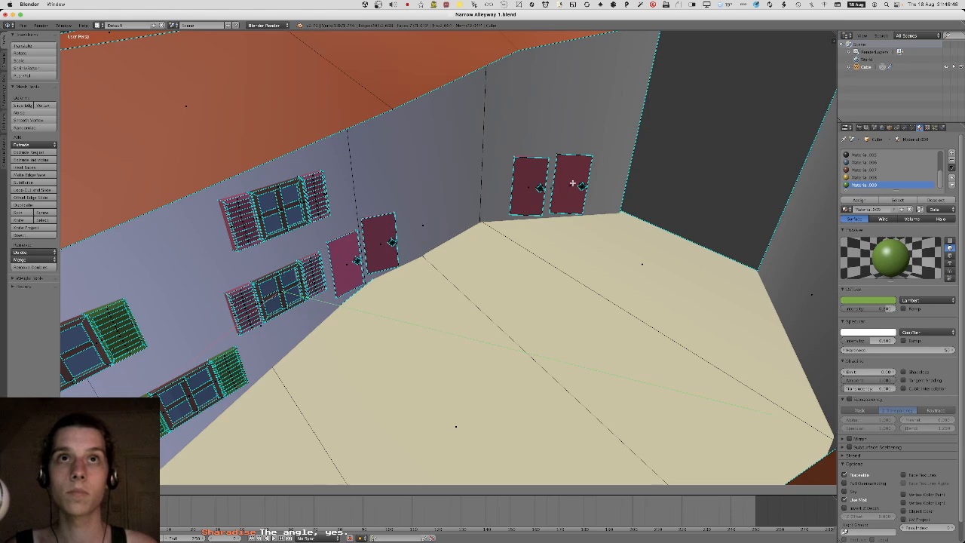
pyautogui.moveTo(560, 209); pyautogui.dragTo(552, 221, button='middle')
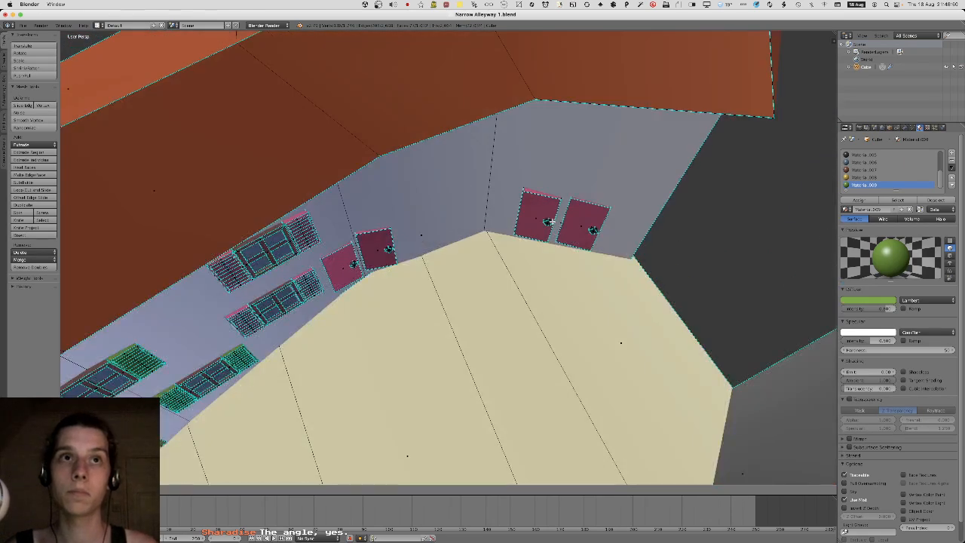
pyautogui.click(535, 244)
# Rotate the copied window about the Z axis and move it horizontally against the wall past the third door pair.
pyautogui.press('r')
pyautogui.press('z')
pyautogui.click(522, 255)
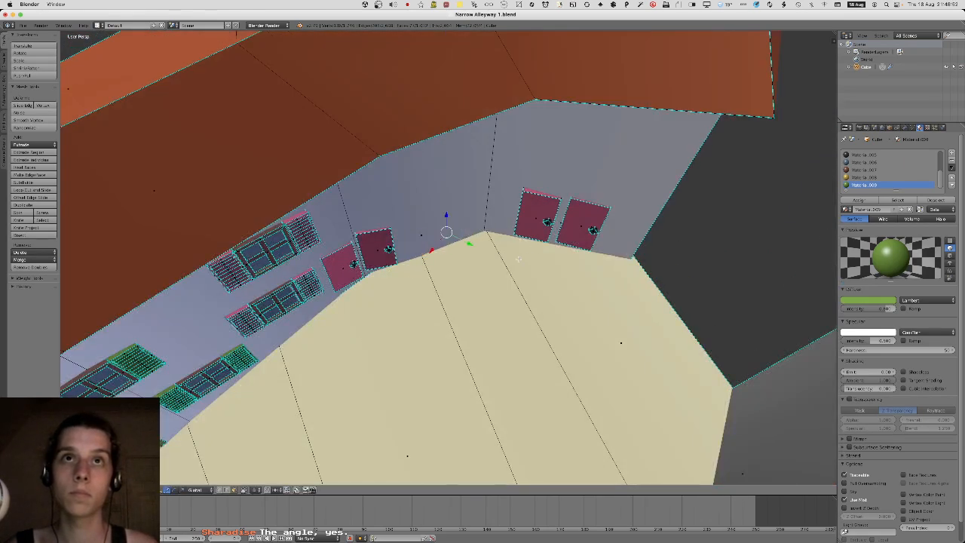
pyautogui.press('g')
pyautogui.hotkey('shift', 'z')
pyautogui.click(512, 380)
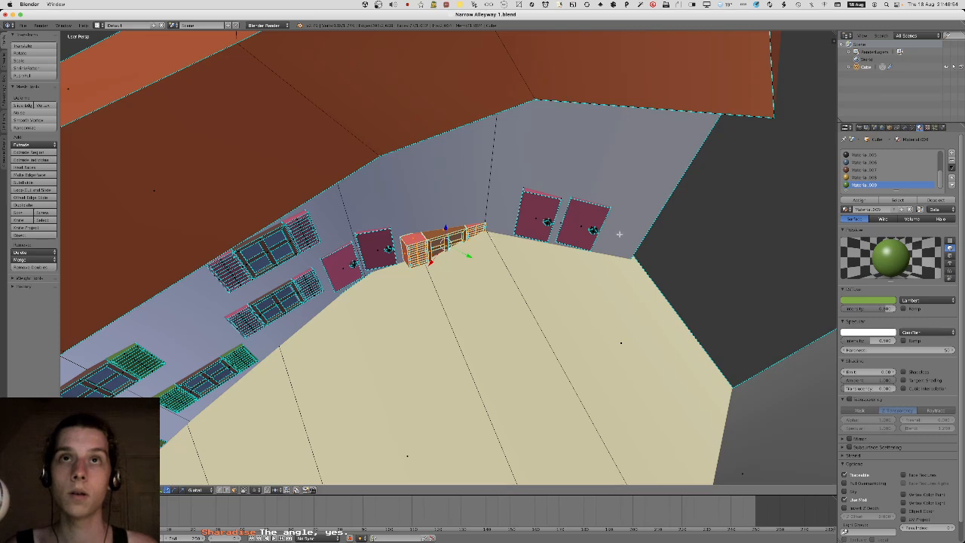
# Refine the copied window's Z rotation to follow the wall, raise it along Z and adjust its horizontal position.
pyautogui.keyDown('shift'); pyautogui.moveTo(576, 214); pyautogui.dragTo(553, 232, button='middle'); pyautogui.keyUp('shift')
pyautogui.press('r')
pyautogui.press('z')
pyautogui.click(565, 268)
pyautogui.press('g')
pyautogui.press('z')
pyautogui.click(544, 200)
pyautogui.moveTo(539, 195); pyautogui.dragTo(545, 202, button='middle')
pyautogui.press('g')
pyautogui.hotkey('shift', 'z')
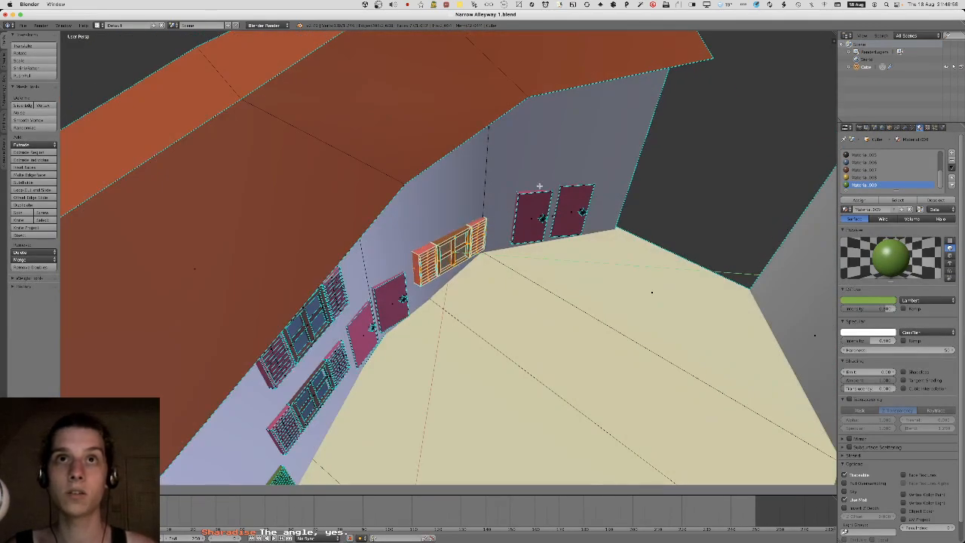
pyautogui.click(539, 185)
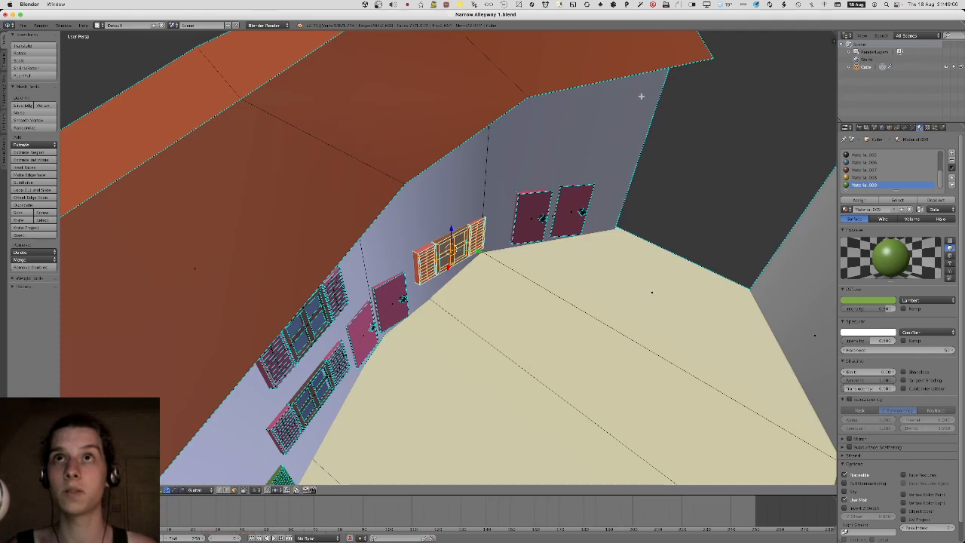
# Duplicate the ground-floor window uphill of the third door pair and raise the copy along Z to the upper floor.
pyautogui.moveTo(640, 96); pyautogui.dragTo(374, 318, button='middle')
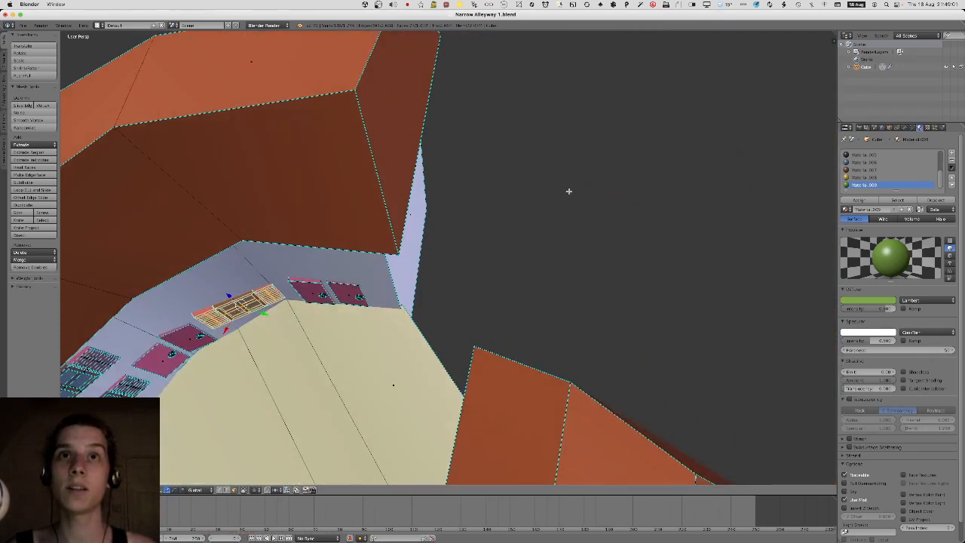
pyautogui.moveTo(391, 230); pyautogui.dragTo(710, 289, button='middle')
pyautogui.press('KP_Decimal')
pyautogui.scroll(-5, 478, 239)
pyautogui.moveTo(456, 284); pyautogui.dragTo(419, 232, button='middle')
pyautogui.hotkey('shift', 'd')
pyautogui.press('z')
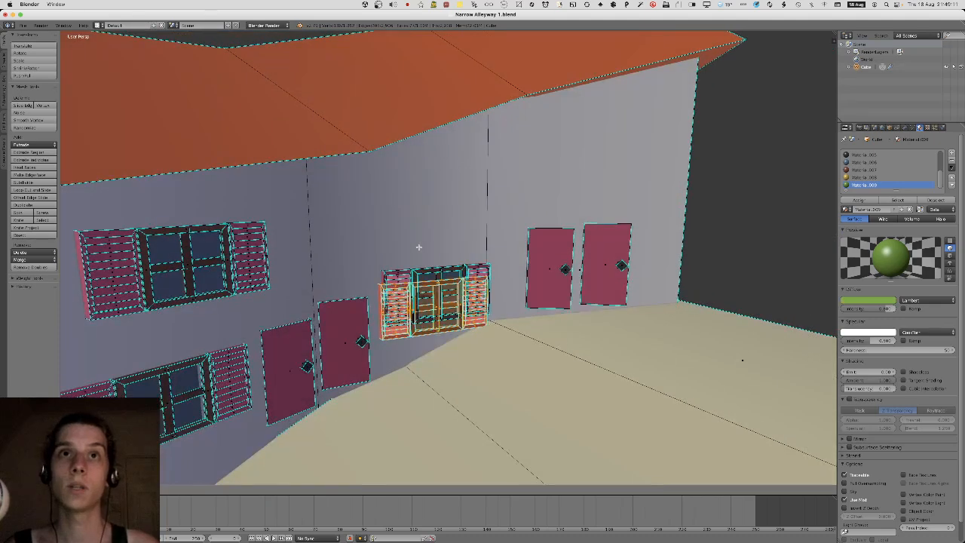
pyautogui.click(420, 145)
# Shift the new upper window sideways, adjust it along the Y axis to fit the wall, and check it in Object Mode.
pyautogui.moveTo(420, 145); pyautogui.dragTo(414, 173, button='middle')
pyautogui.press('g')
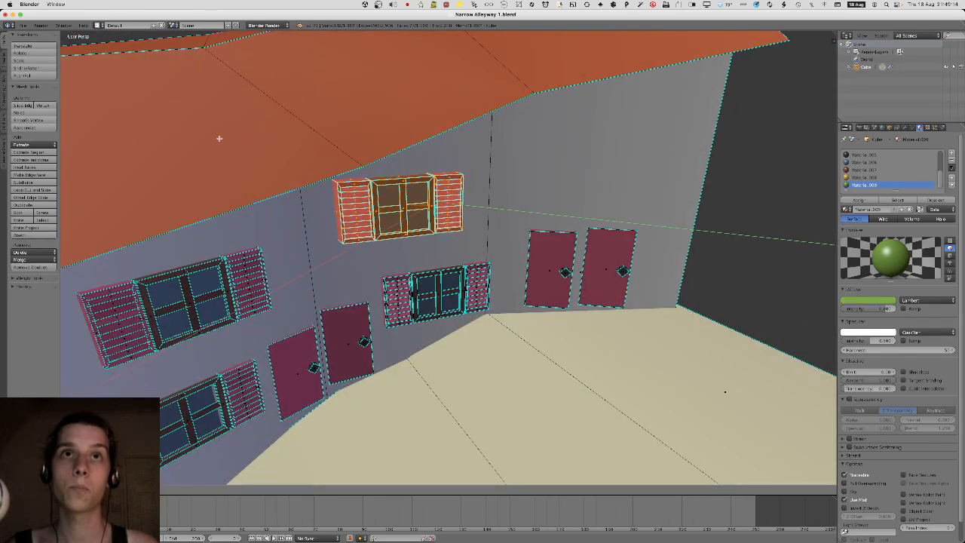
pyautogui.click(257, 155)
pyautogui.moveTo(501, 183)
pyautogui.mouseDown(button='middle')
pyautogui.moveTo(508, 192)
pyautogui.moveTo(487, 196)
pyautogui.moveTo(518, 197)
pyautogui.moveTo(495, 197)
pyautogui.mouseUp(button='middle')
pyautogui.press('g')
pyautogui.press('y')
pyautogui.click(504, 200)
pyautogui.press('Tab')
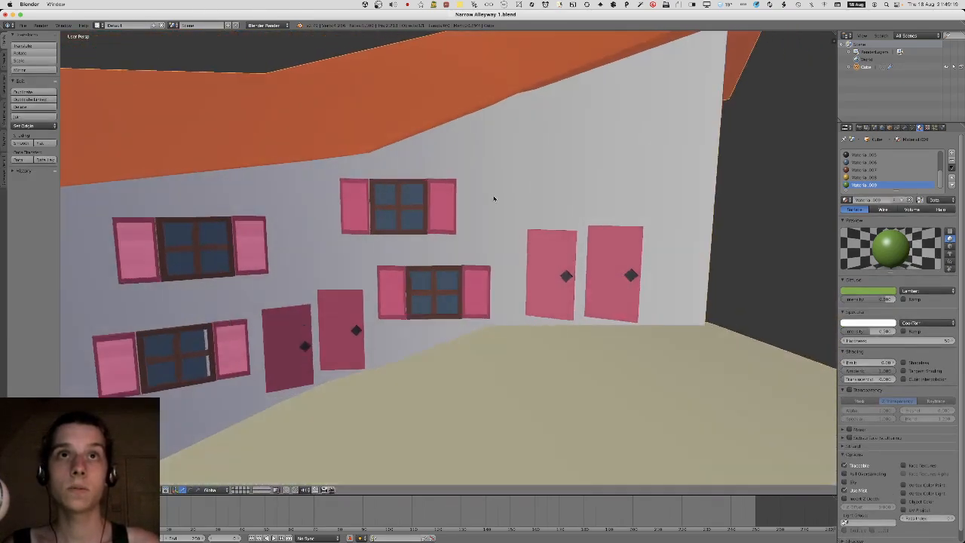
# Select all four shutters of the two windows uphill of the third door pair and assign them the existing yellow material.
pyautogui.press('Tab')
pyautogui.scroll(3, 347, 194)
pyautogui.hotkey('shift', 'l')
pyautogui.hotkey('shift', 'l')
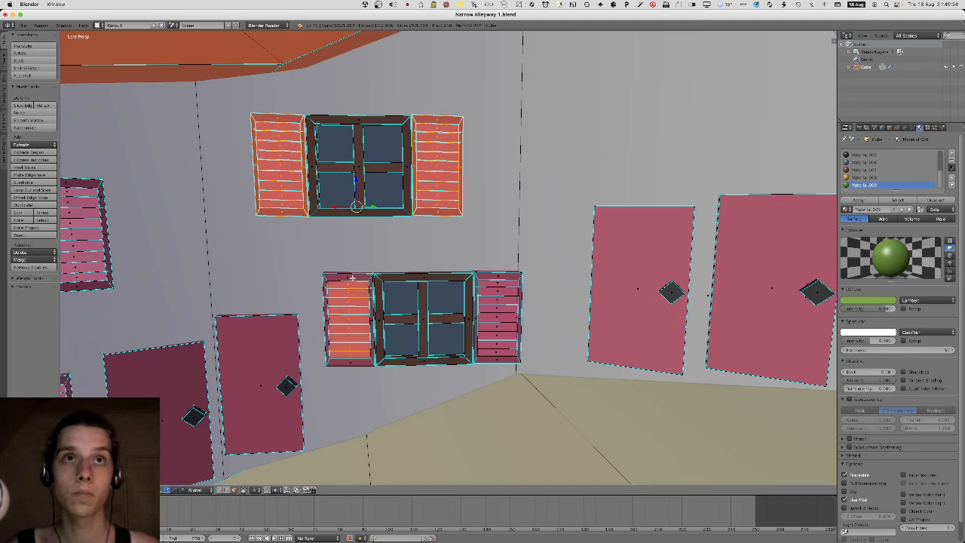
pyautogui.press('l')
pyautogui.press('l')
pyautogui.moveTo(491, 278); pyautogui.dragTo(481, 276, button='middle')
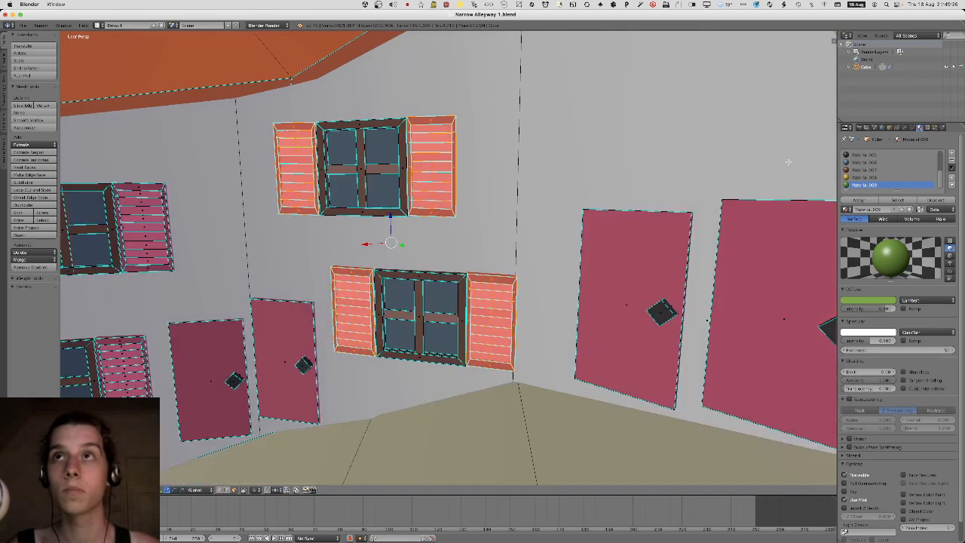
pyautogui.click(860, 178)
pyautogui.click(859, 200)
pyautogui.press('a')
pyautogui.press('Tab')
# Assign the yellow material to the third pair's uphill door and check it in Object Mode.
pyautogui.moveTo(490, 233); pyautogui.dragTo(538, 249, button='middle')
pyautogui.press('Tab')
pyautogui.press('a')
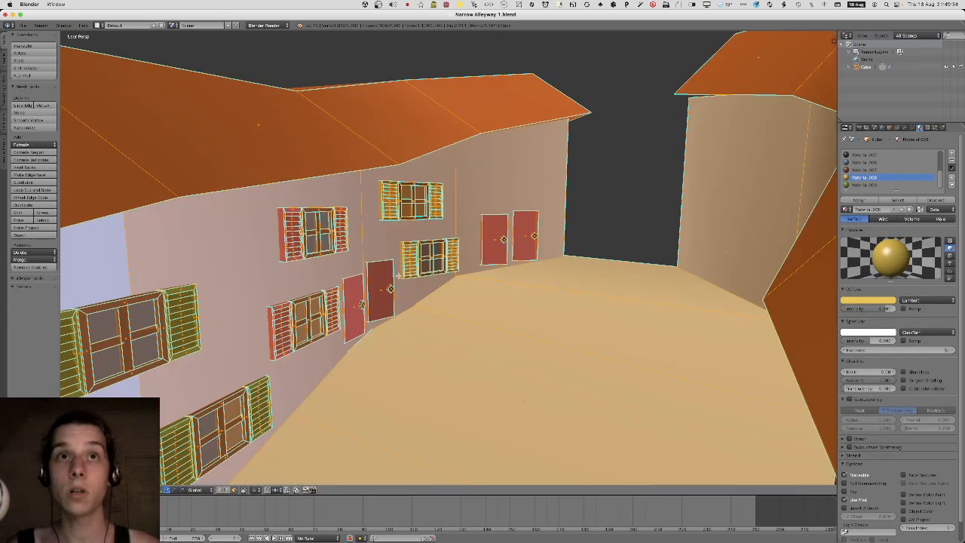
pyautogui.press('a')
pyautogui.rightClick(388, 285)
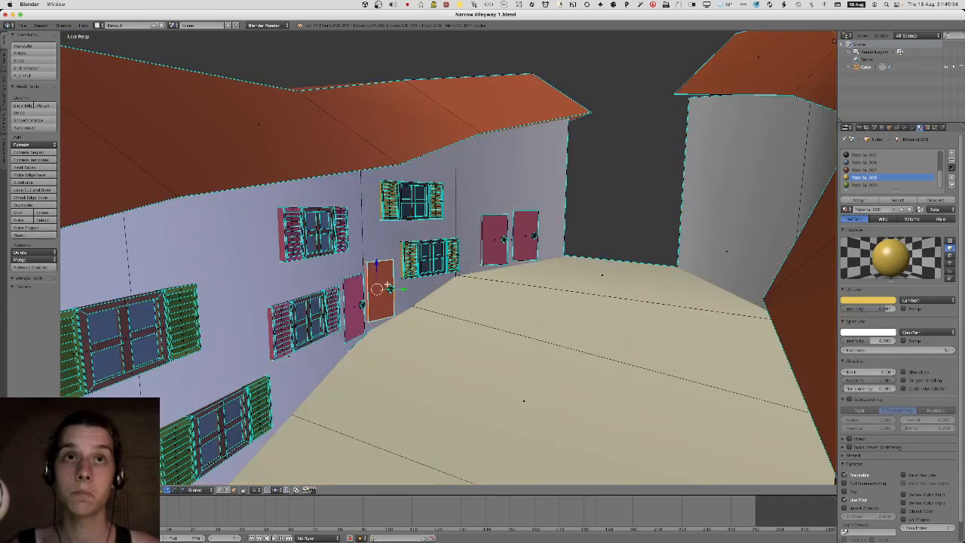
pyautogui.click(860, 200)
pyautogui.press('a')
pyautogui.press('Tab')
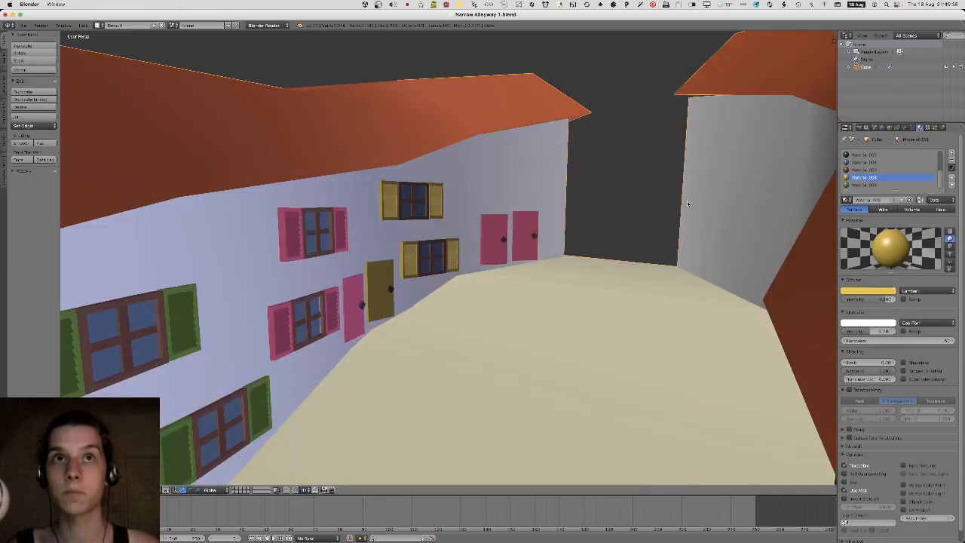
# Inspect the last door pair and the space around it at the uphill end of the alleyway.
pyautogui.scroll(-7, 600, 218)
pyautogui.moveTo(600, 218); pyautogui.dragTo(552, 210, button='middle')
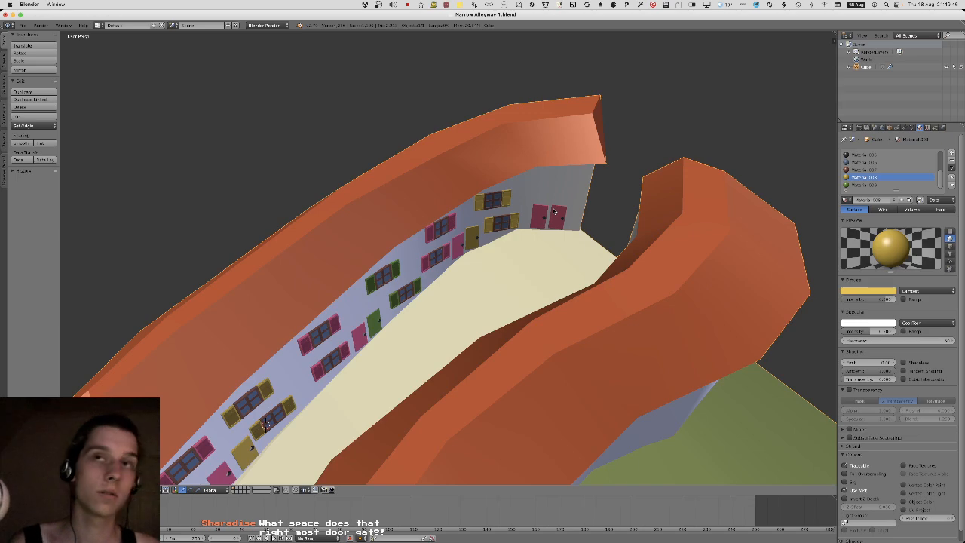
pyautogui.press('Tab')
pyautogui.rightClick(556, 211)
pyautogui.press('KP_Decimal')
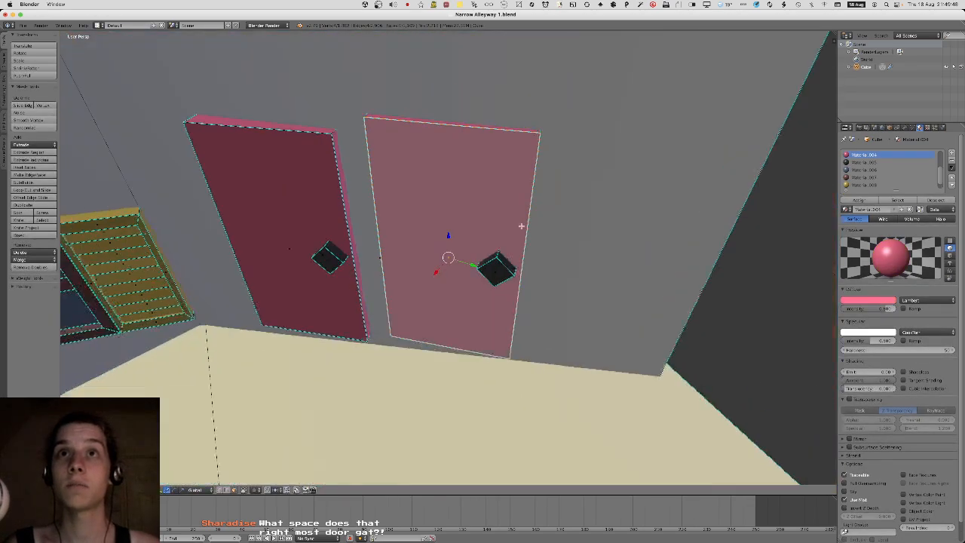
pyautogui.moveTo(435, 143); pyautogui.dragTo(418, 336, button='middle')
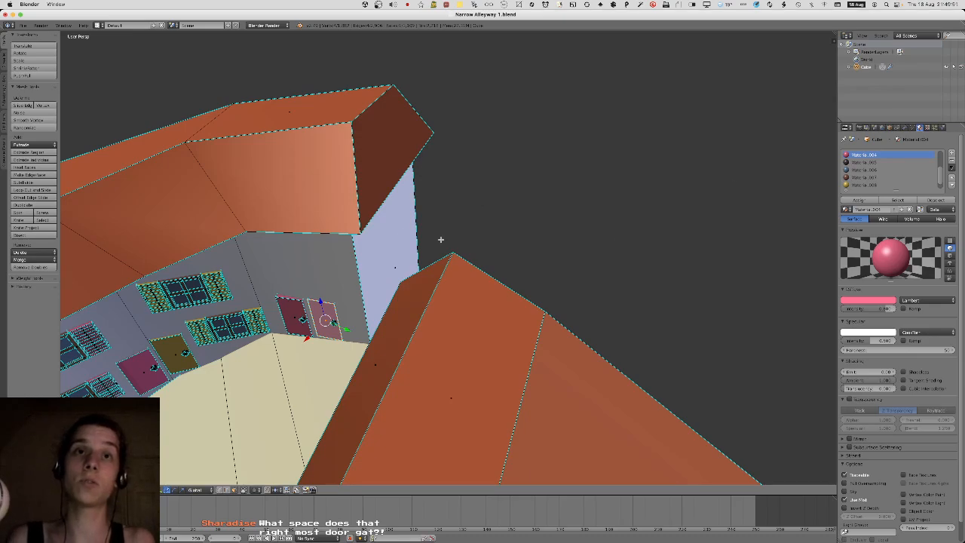
pyautogui.moveTo(441, 240); pyautogui.dragTo(423, 185, button='middle')
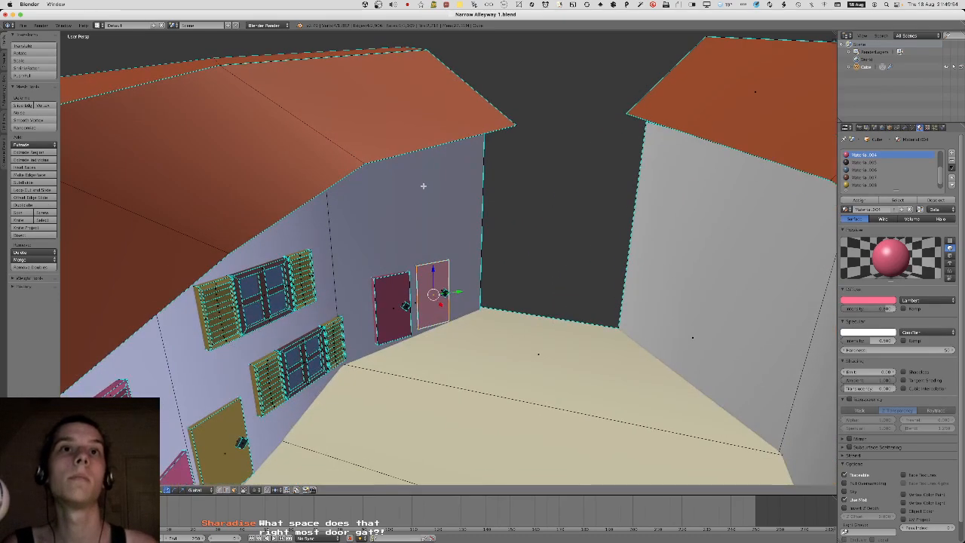
pyautogui.press('Tab')
pyautogui.scroll(-5, 438, 208)
pyautogui.press('Tab')
pyautogui.scroll(3, 438, 210)
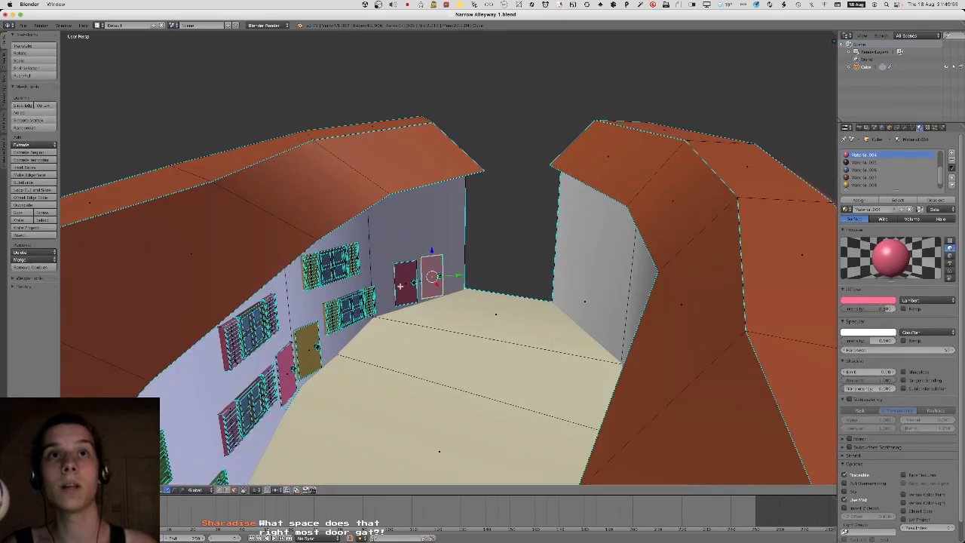
pyautogui.scroll(2, 400, 284)
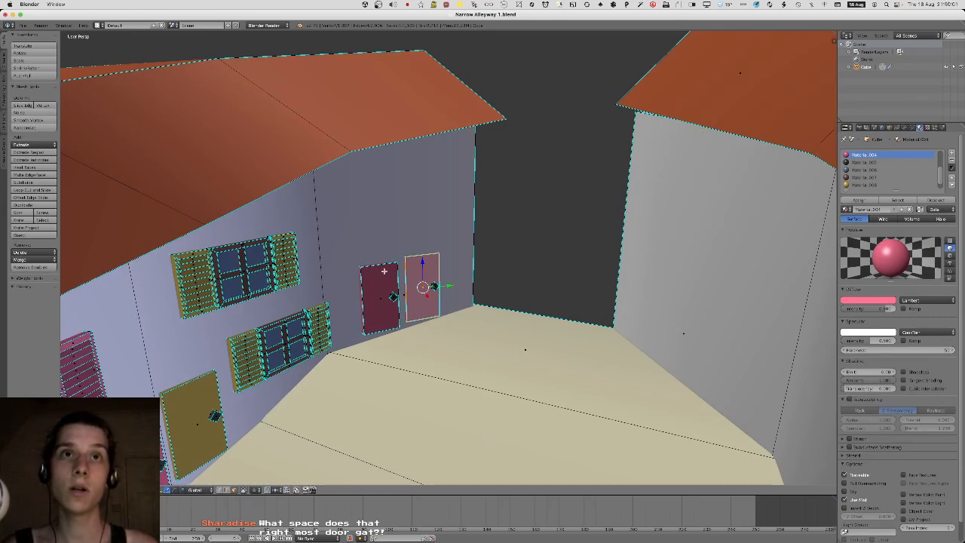
# Select the pink-shuttered upper window above the third door pair, including both shutters, and duplicate it in place.
pyautogui.press('a')
pyautogui.keyDown('shift'); pyautogui.moveTo(310, 269); pyautogui.dragTo(397, 226, button='middle'); pyautogui.keyUp('shift')
pyautogui.press('l')
pyautogui.press('l')
pyautogui.press('l')
pyautogui.keyDown('shift'); pyautogui.moveTo(174, 316); pyautogui.dragTo(199, 296, button='middle'); pyautogui.keyUp('shift')
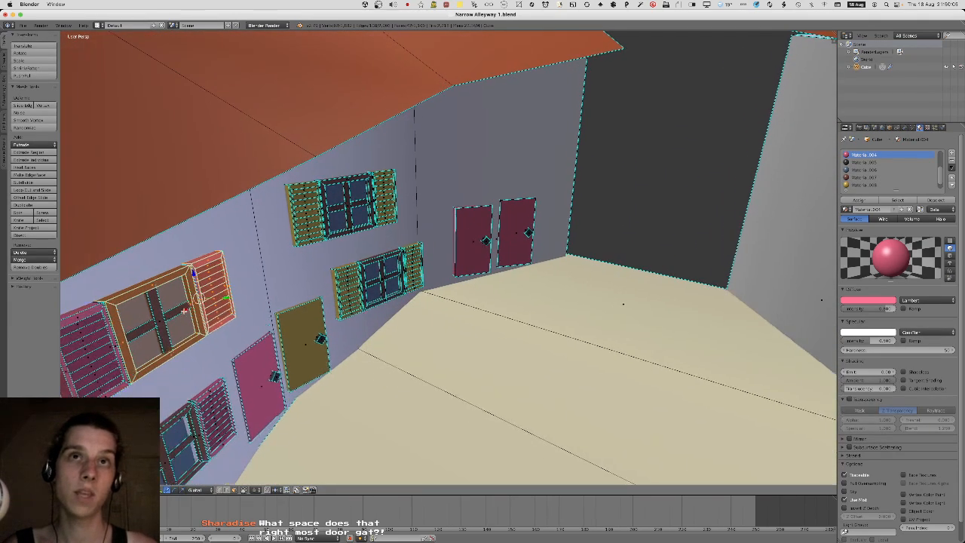
pyautogui.press('l')
pyautogui.press('l')
pyautogui.press('l')
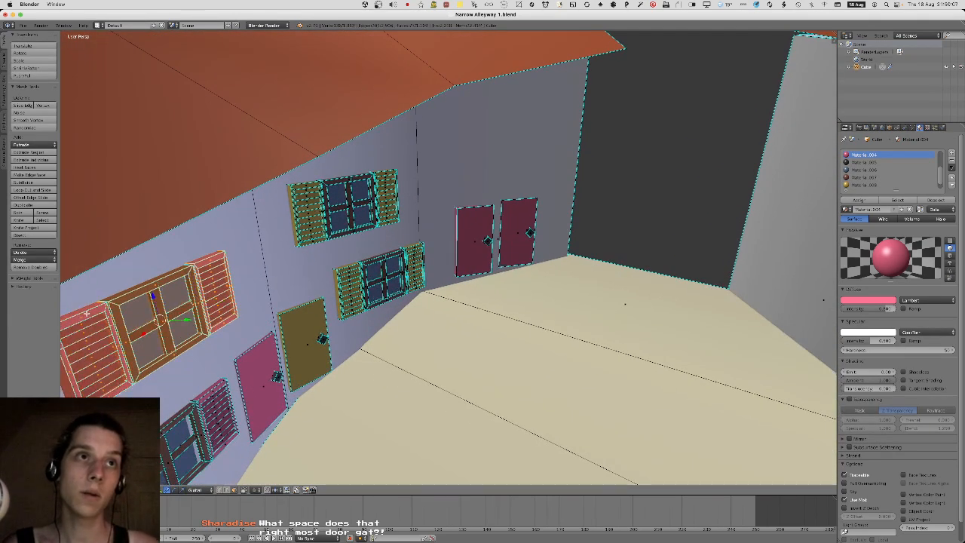
pyautogui.hotkey('shift', 'd')
pyautogui.rightClick(273, 297)
# Move the duplicated window horizontally to the last door pair's wall and rotate it about the Z axis to align with it.
pyautogui.moveTo(273, 297); pyautogui.dragTo(261, 312, button='middle')
pyautogui.press('g')
pyautogui.press('y')
pyautogui.hotkey('shift', 'z')
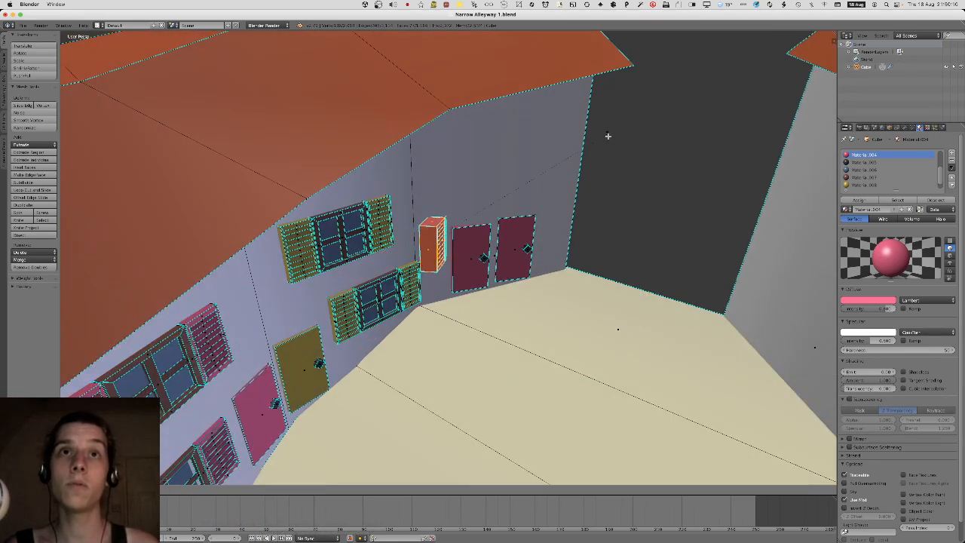
pyautogui.click(607, 136)
pyautogui.press('r')
pyautogui.press('z')
pyautogui.press('g')
pyautogui.hotkey('shift', 'z')
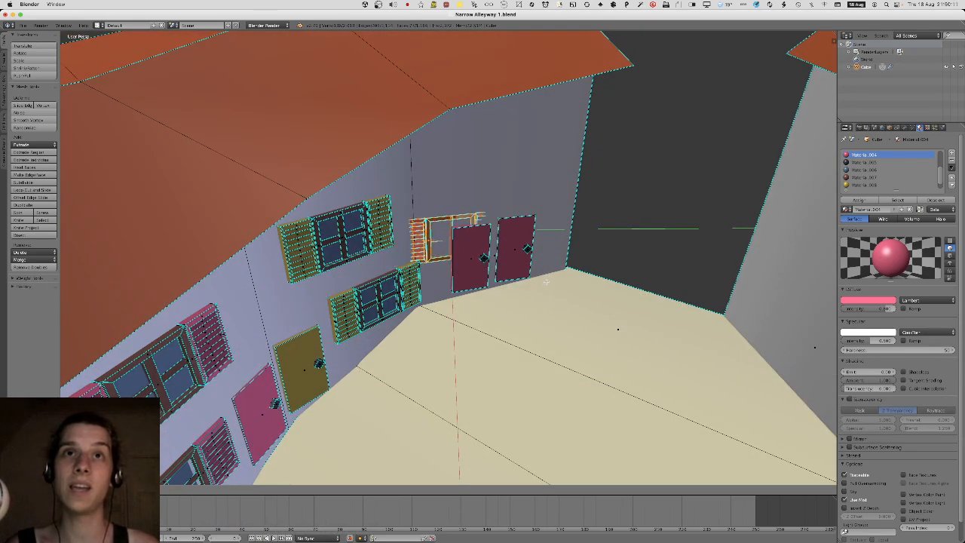
pyautogui.click(566, 294)
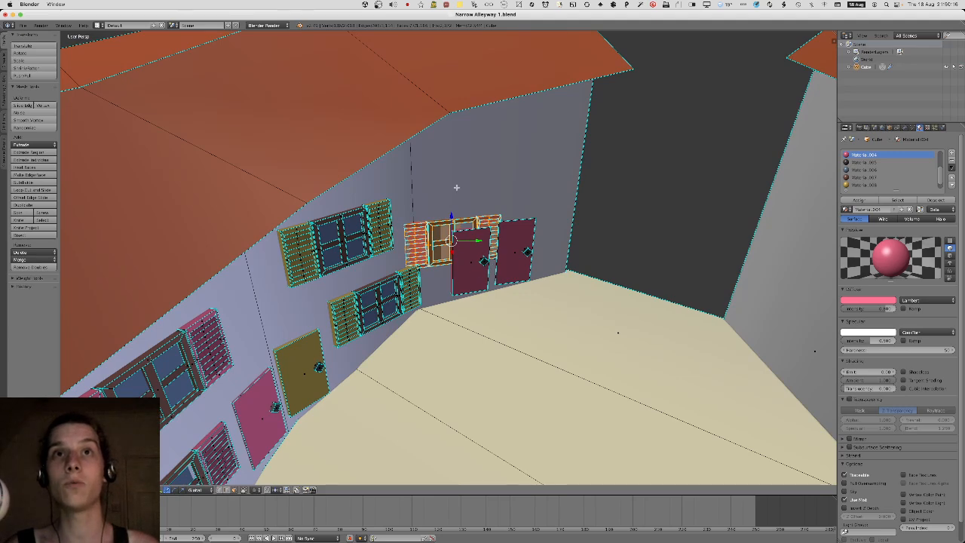
pyautogui.keyDown('shift'); pyautogui.moveTo(391, 106); pyautogui.dragTo(391, 163, button='middle'); pyautogui.keyUp('shift')
pyautogui.moveTo(467, 210); pyautogui.dragTo(458, 199, button='middle')
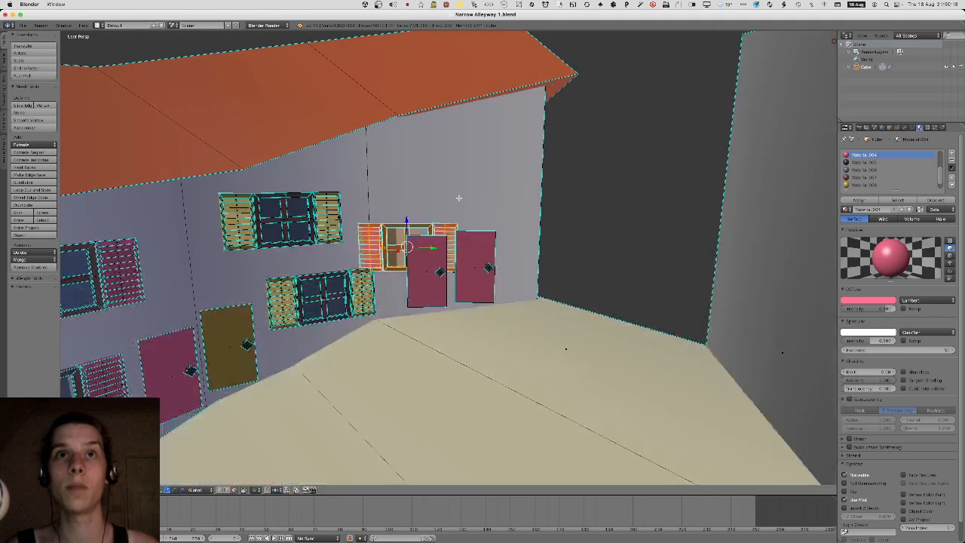
# Raise the duplicated pink-shuttered window above the last door pair and shift it along the Y axis into place on the wall.
pyautogui.press('g')
pyautogui.press('z')
pyautogui.click(461, 120)
pyautogui.moveTo(461, 120); pyautogui.dragTo(461, 139, button='middle')
pyautogui.press('g')
pyautogui.press('y')
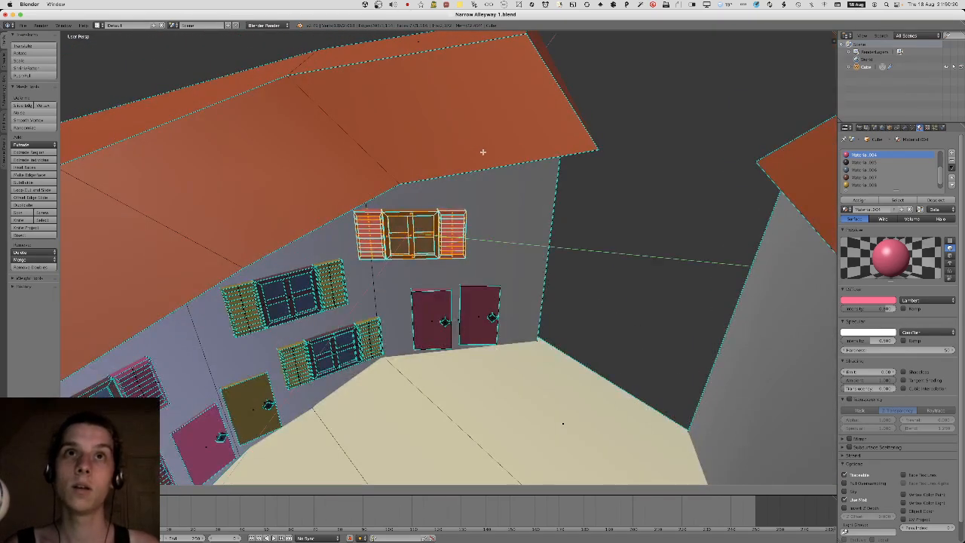
pyautogui.click(483, 147)
pyautogui.moveTo(483, 147)
pyautogui.mouseDown(button='middle')
pyautogui.moveTo(474, 141)
pyautogui.moveTo(494, 139)
pyautogui.mouseUp(button='middle')
pyautogui.press('Tab')
pyautogui.scroll(-5, 432, 206)
pyautogui.press('Tab')
# Assign the green material to the last pair's uphill door and check the whole facade in Object Mode.
pyautogui.moveTo(432, 206); pyautogui.dragTo(476, 273, button='middle')
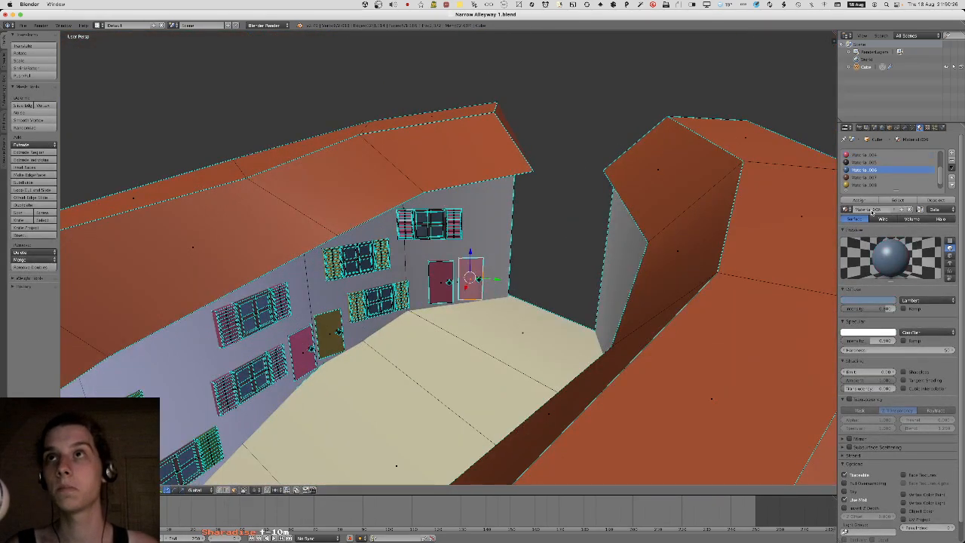
pyautogui.click(862, 185)
pyautogui.press('Tab')
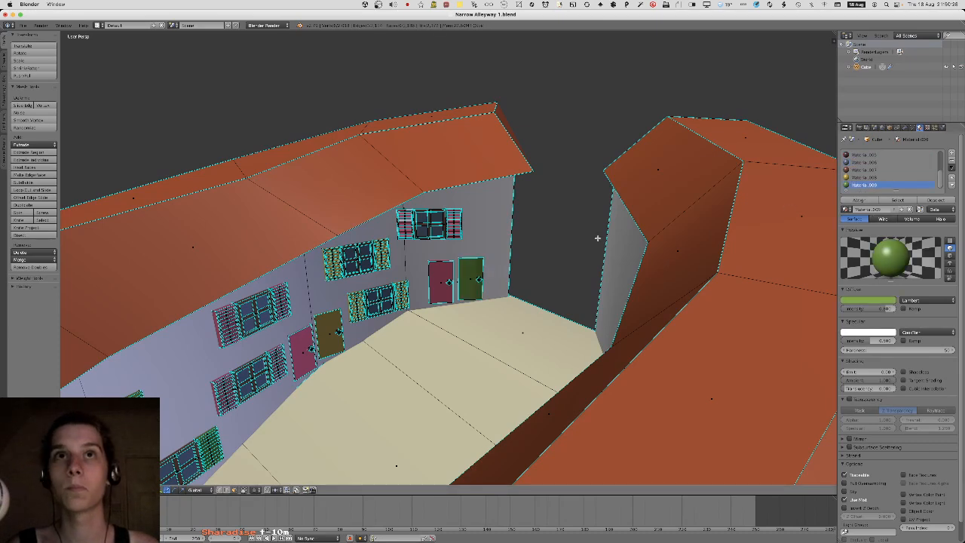
pyautogui.moveTo(596, 236); pyautogui.dragTo(607, 242, button='middle')
pyautogui.scroll(-5, 607, 242)
pyautogui.moveTo(561, 275); pyautogui.dragTo(553, 198, button='middle')
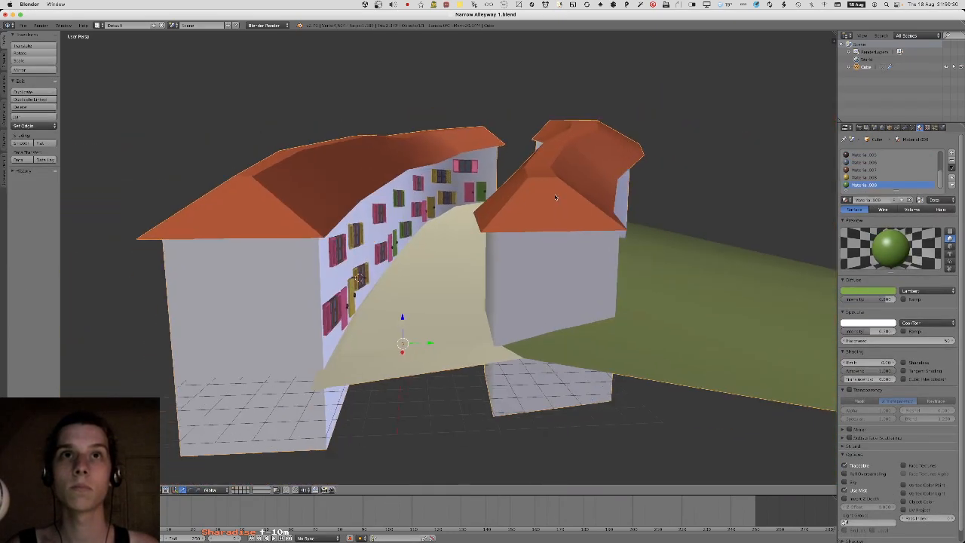
pyautogui.scroll(3, 553, 198)
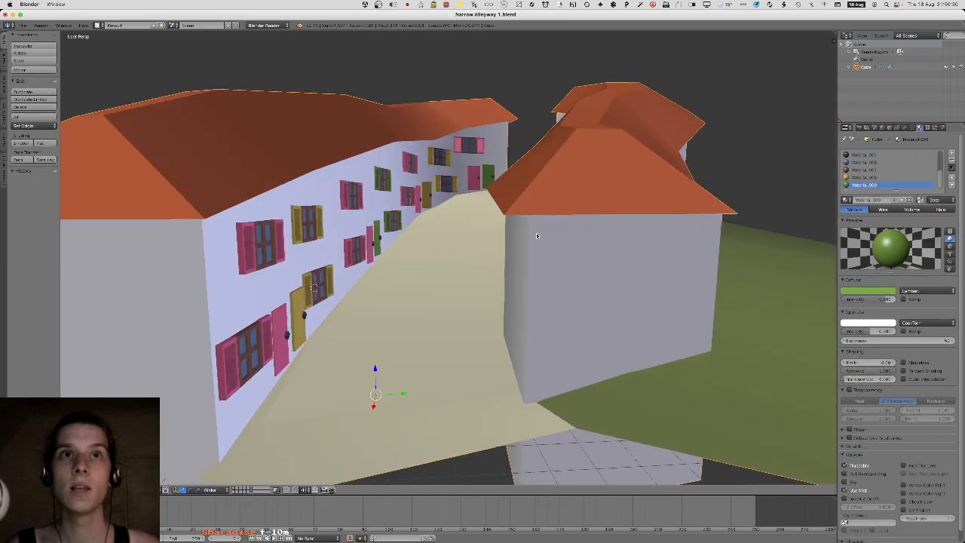
# Export the alleyway over the existing Narrow Alleyway 1.fbx in the Models folder and save the Blender file.
pyautogui.click(22, 25)
pyautogui.moveTo(73, 179)
pyautogui.click(122, 199)
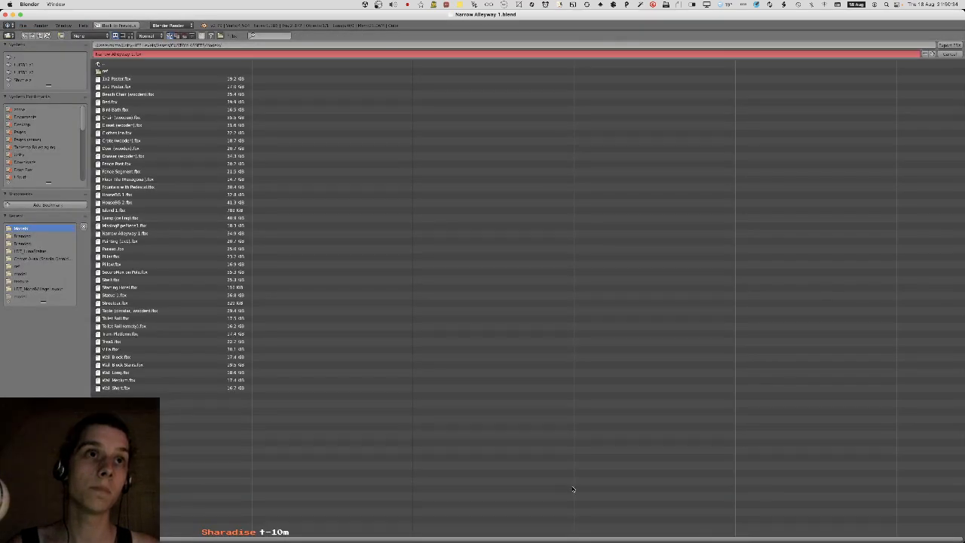
pyautogui.press('Return')
pyautogui.press('super+s')
pyautogui.press('Return')
# Switch to Unity, move in on the reimported alleyway's doors and windows, and select the alleyway object.
pyautogui.press('super+Tab')
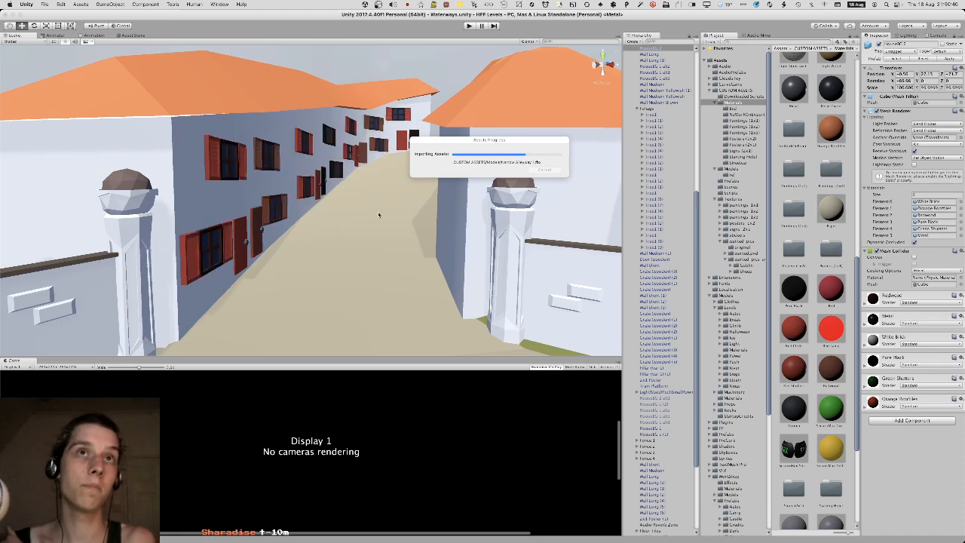
pyautogui.press('w')
pyautogui.moveTo(361, 194); pyautogui.dragTo(248, 209, button='right')
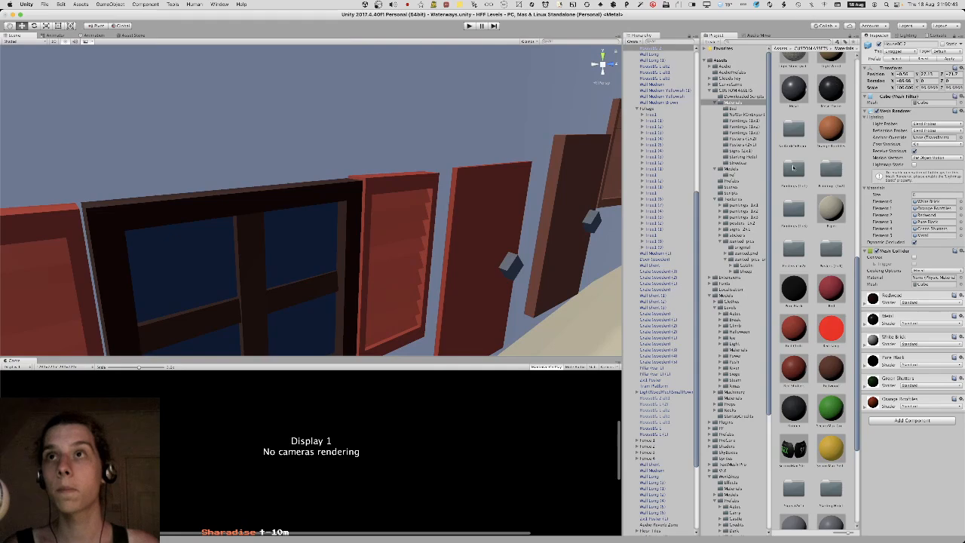
pyautogui.moveTo(359, 270); pyautogui.dragTo(204, 273)
pyautogui.click(293, 218)
pyautogui.moveTo(297, 203); pyautogui.dragTo(364, 213, button='right')
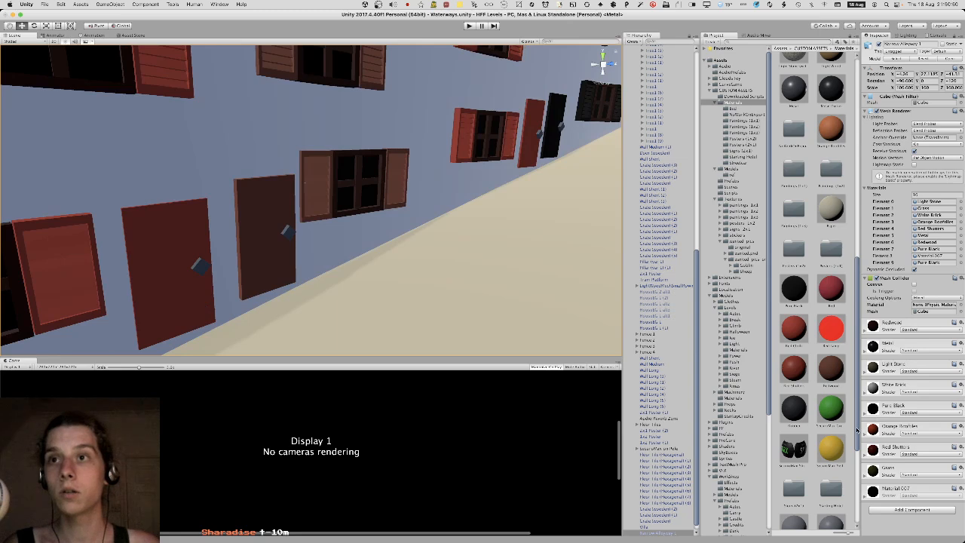
# Apply the Yellow Shutters material to the first pair's uphill door and the Red Shutters material to the door beside it.
pyautogui.scroll(-5, 832, 424)
pyautogui.moveTo(799, 508); pyautogui.dragTo(279, 209)
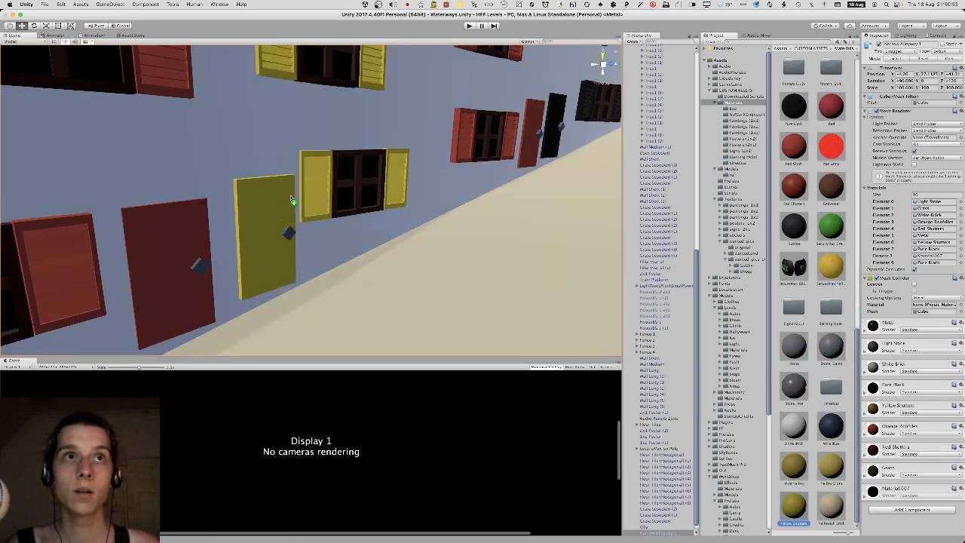
pyautogui.click(775, 187)
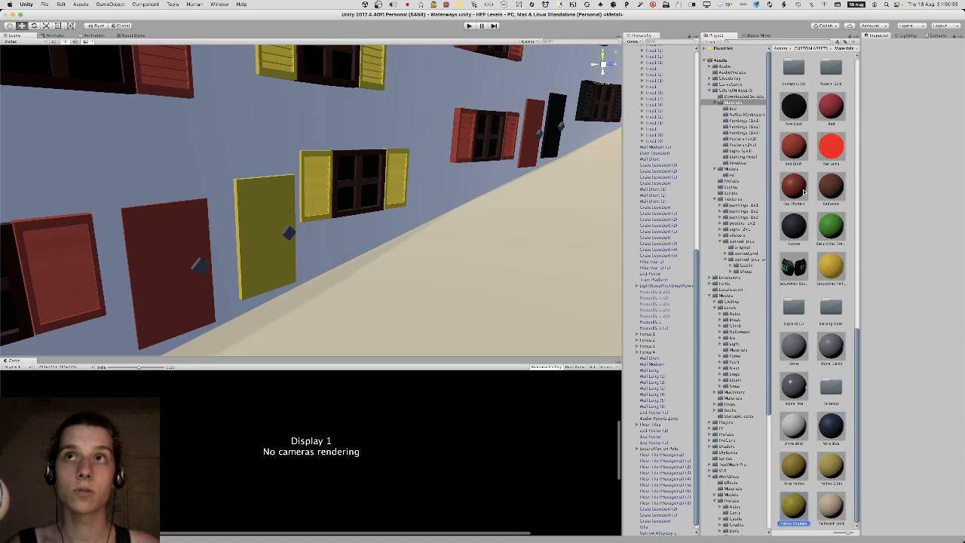
pyautogui.moveTo(804, 191); pyautogui.dragTo(202, 253)
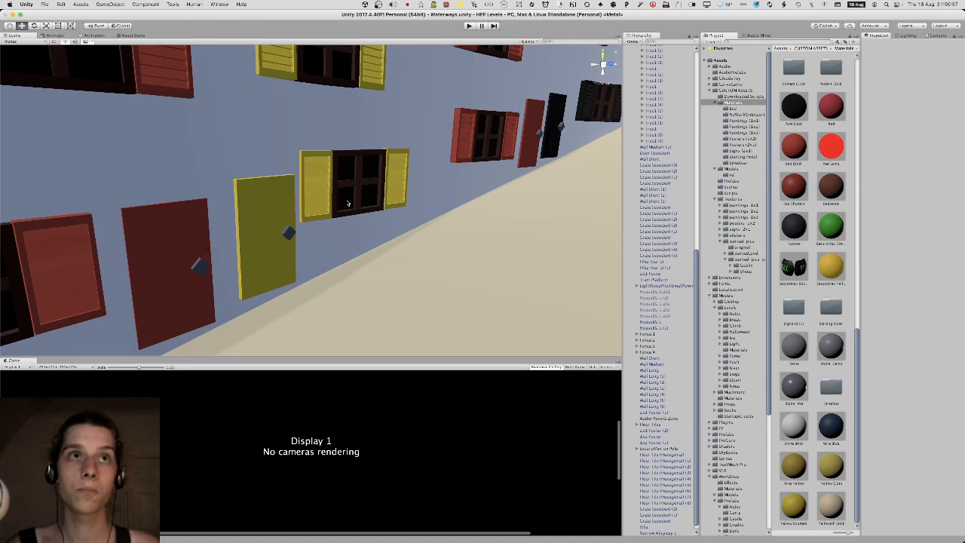
# Apply the Green Shutters material to the black door of the second pair and view the alleyway from the square.
pyautogui.moveTo(349, 203); pyautogui.dragTo(770, 191, button='right')
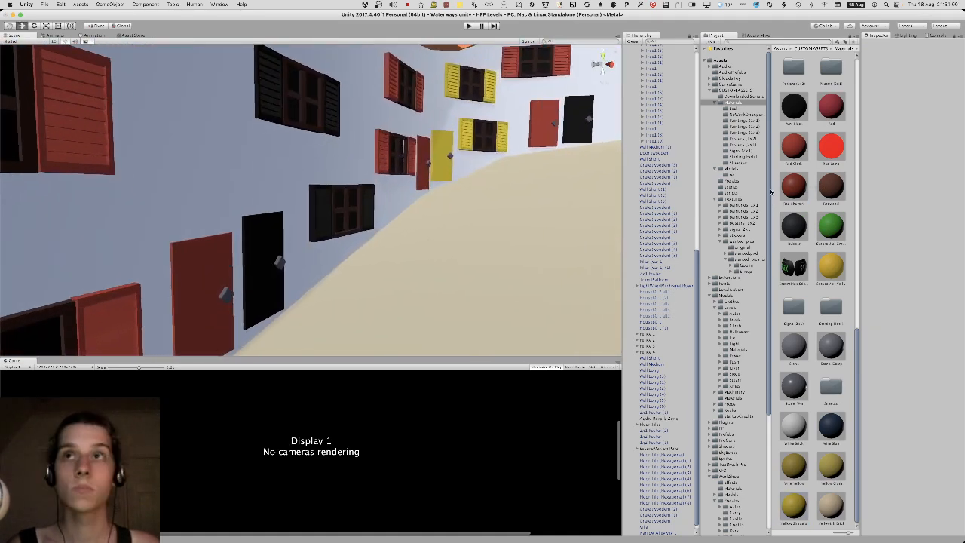
pyautogui.scroll(-10, 809, 199)
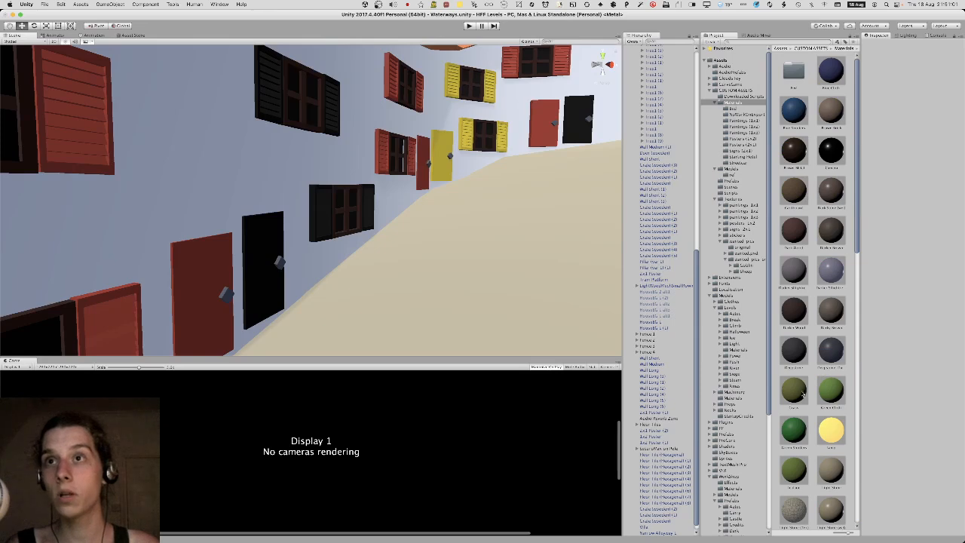
pyautogui.moveTo(792, 424); pyautogui.dragTo(260, 238)
pyautogui.moveTo(259, 238); pyautogui.dragTo(769, 292, button='right')
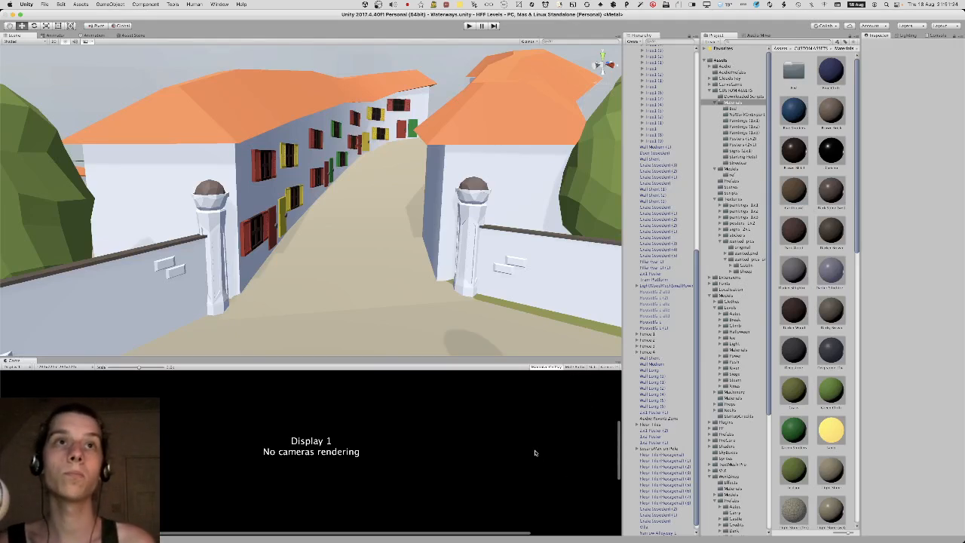
# Start play mode and guide the character over the stepped passage walls, past the hanging trousers, towards the fountain square.
pyautogui.press('super+p')
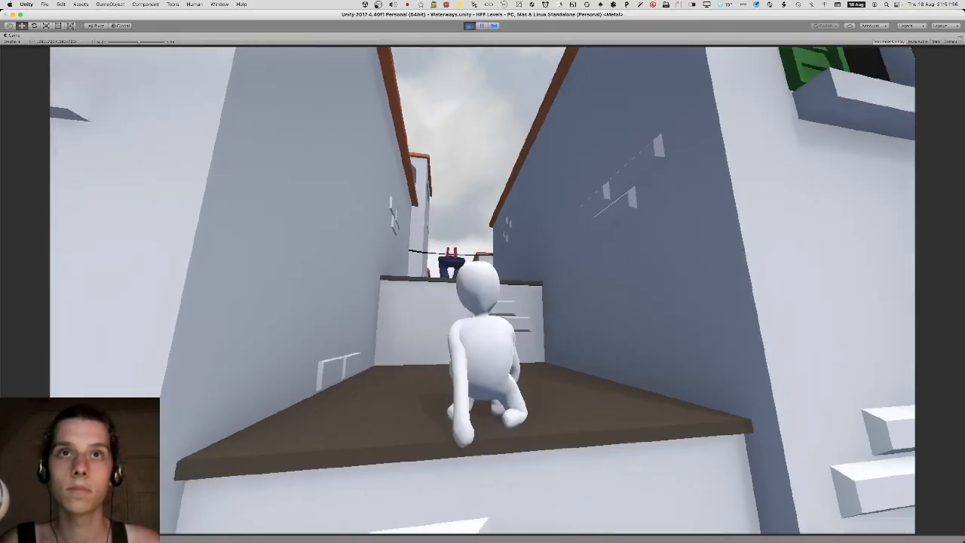
pyautogui.press('w')
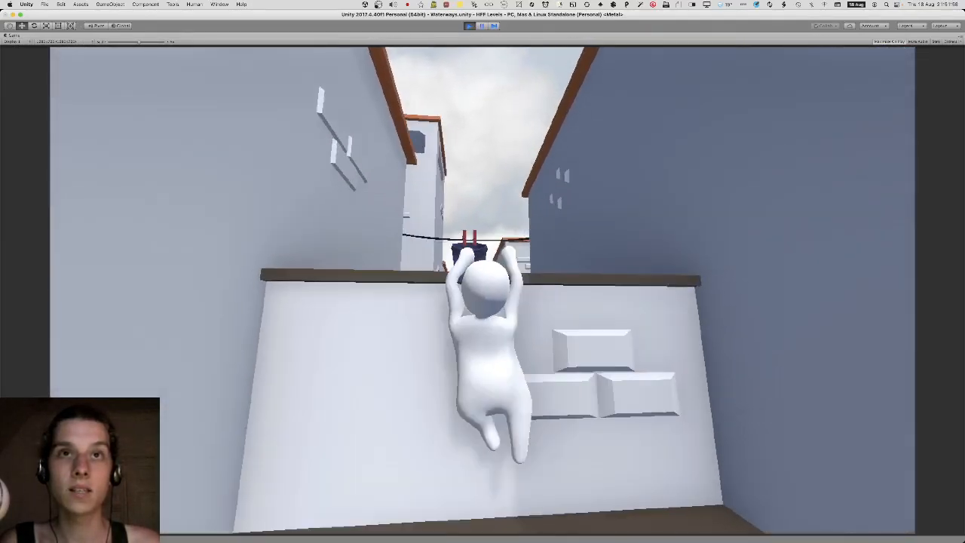
pyautogui.press('w')
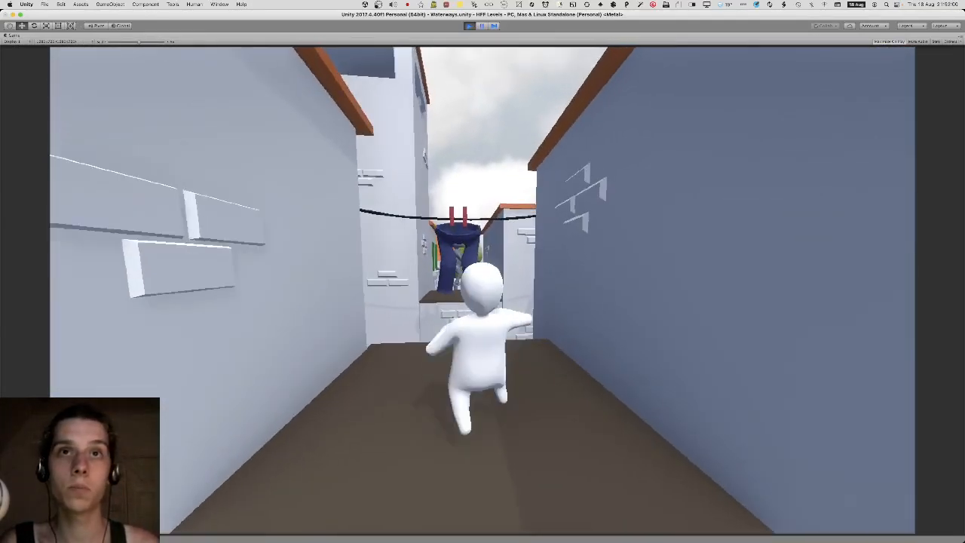
pyautogui.press('w')
pyautogui.press('w')
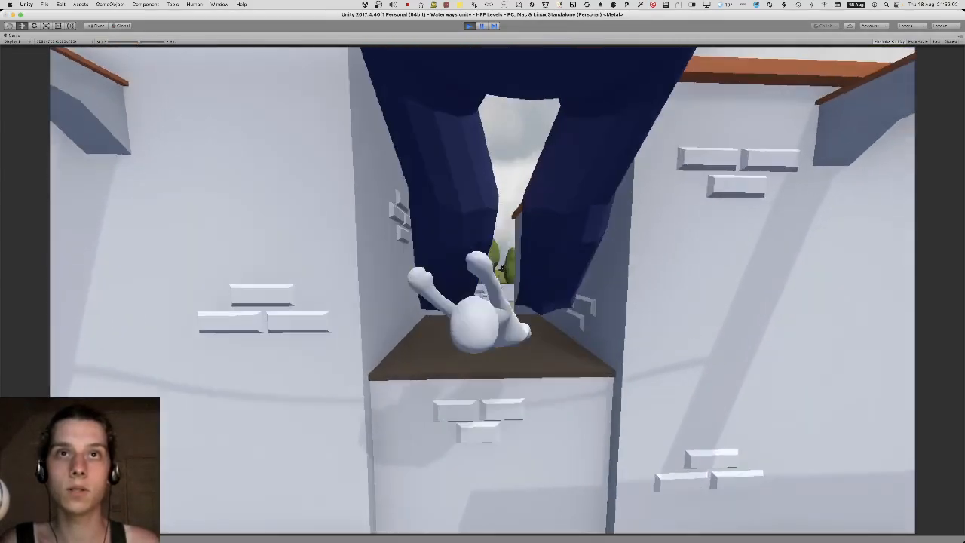
pyautogui.press('w')
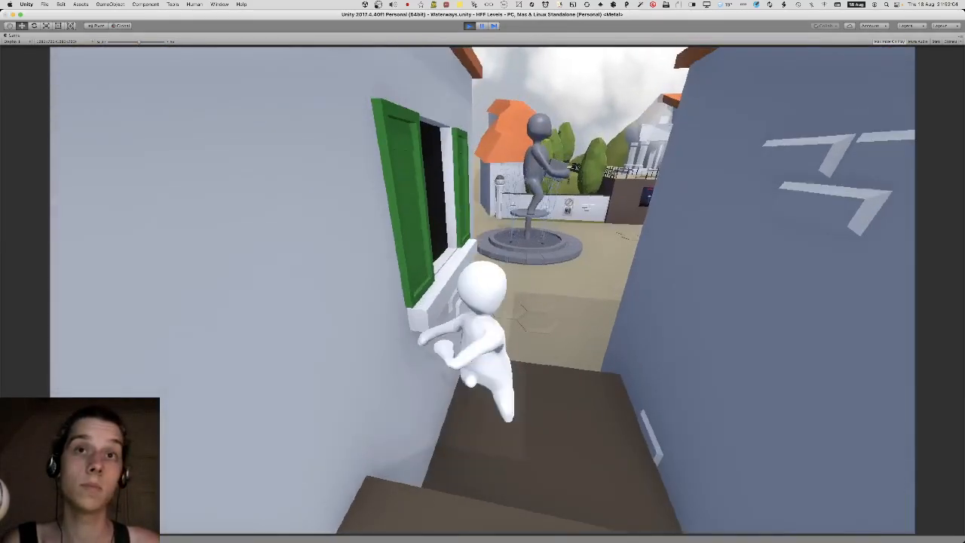
# Run the character past the fountain and up the alleyway to inspect the coloured doors and windows in play mode.
pyautogui.press('w')
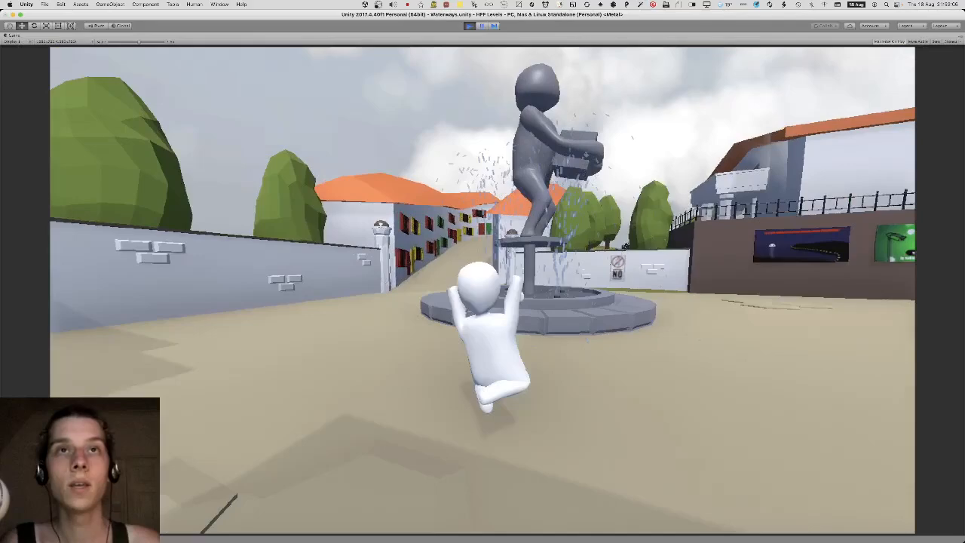
pyautogui.press('w')
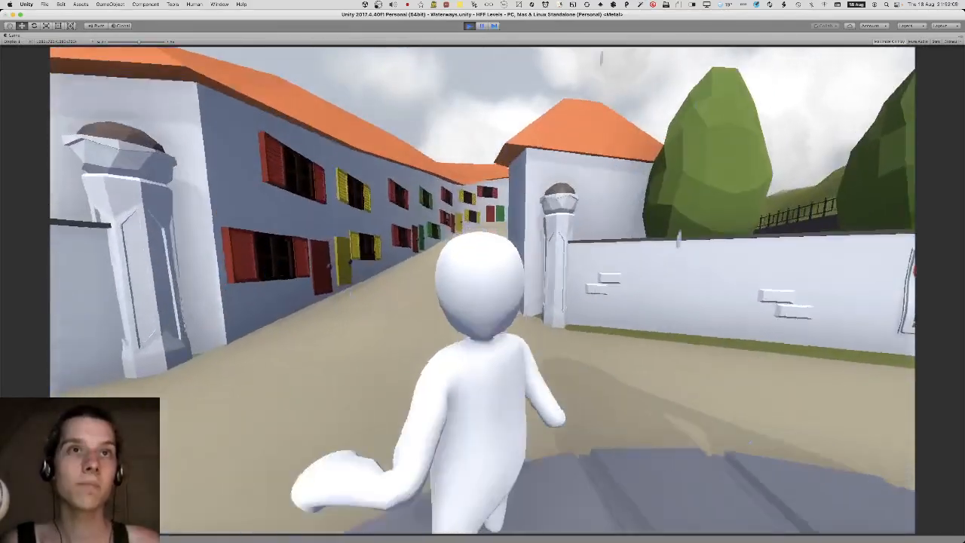
pyautogui.press('w')
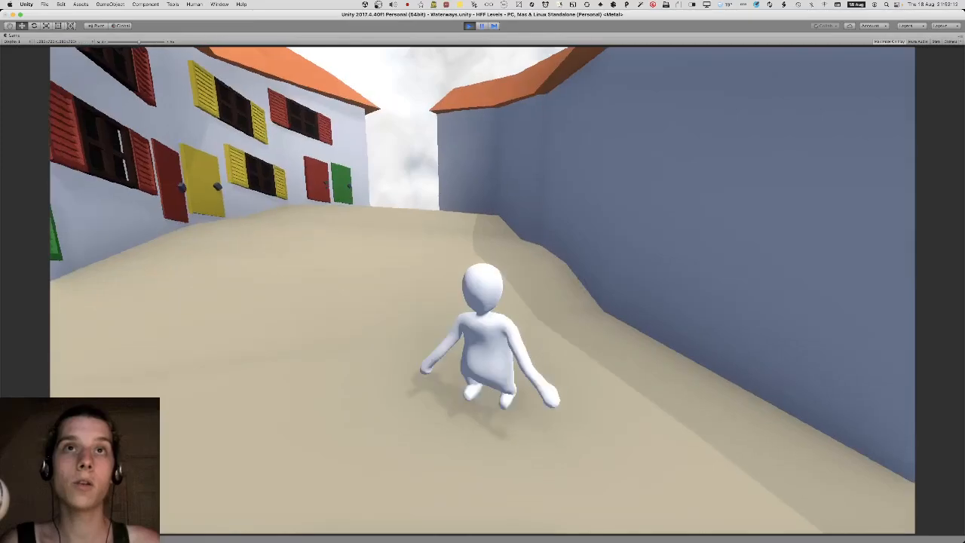
pyautogui.press('w')
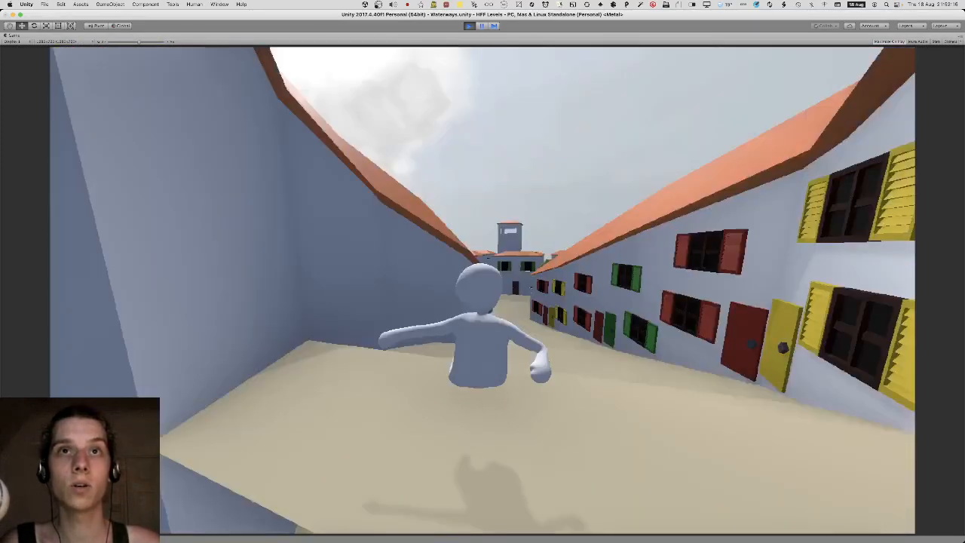
# Run the character back down the alleyway to the fountain, viewing the facade from the uphill side.
pyautogui.press('w')
pyautogui.press('w')
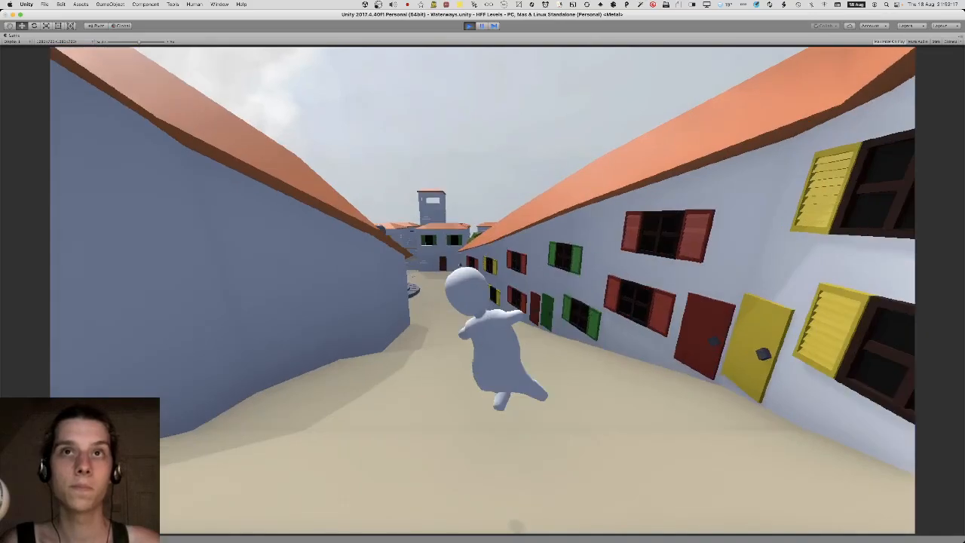
pyautogui.press('w')
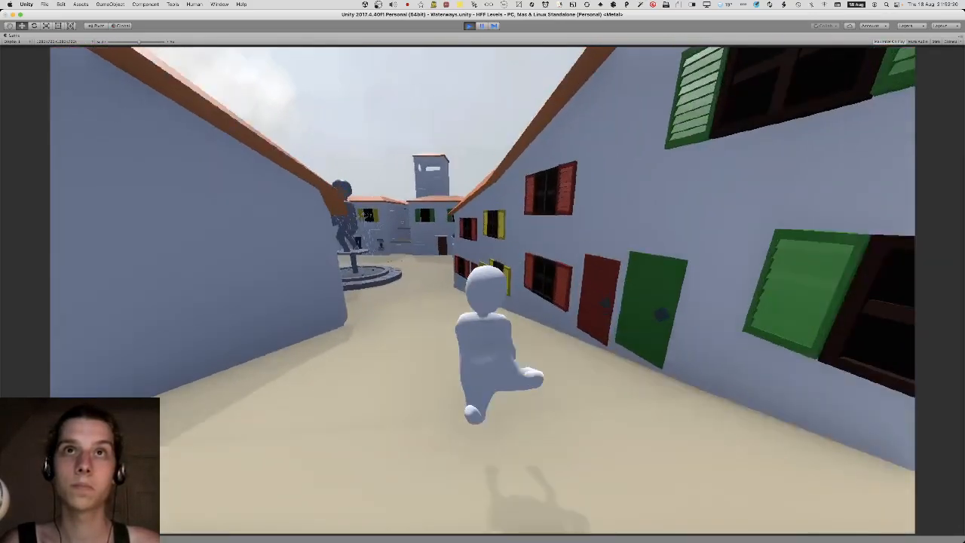
pyautogui.press('w')
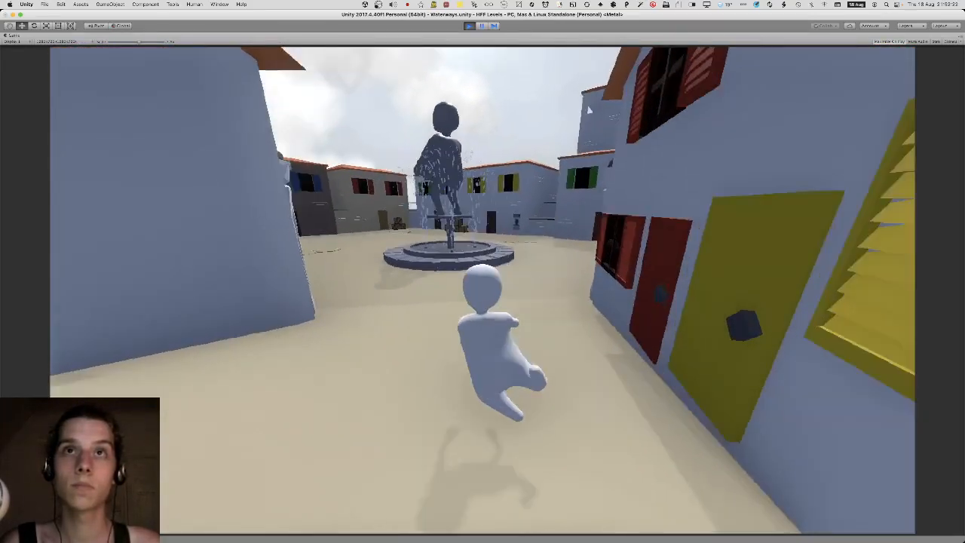
pyautogui.press('w')
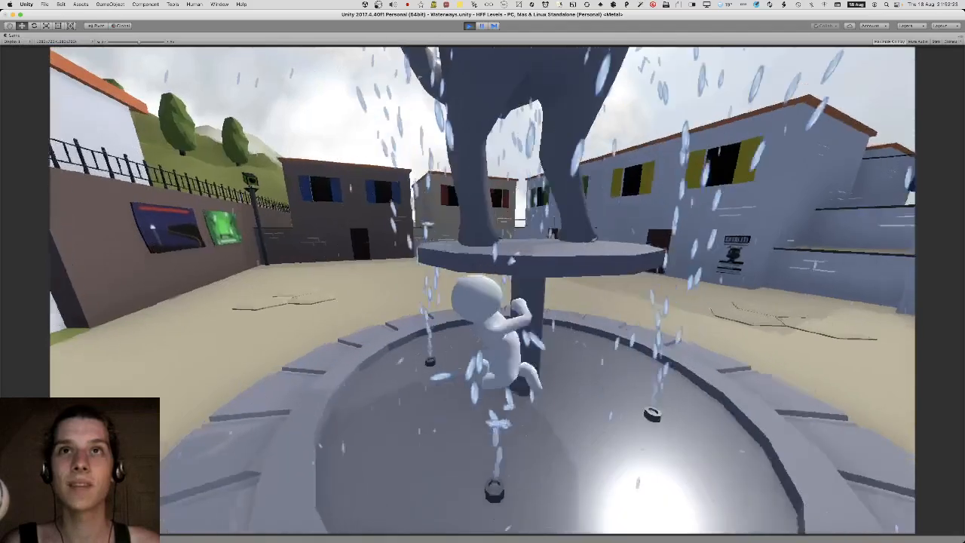
# Run the character from the fountain partway up the alleyway again and back the character down to the entrance.
pyautogui.press('w')
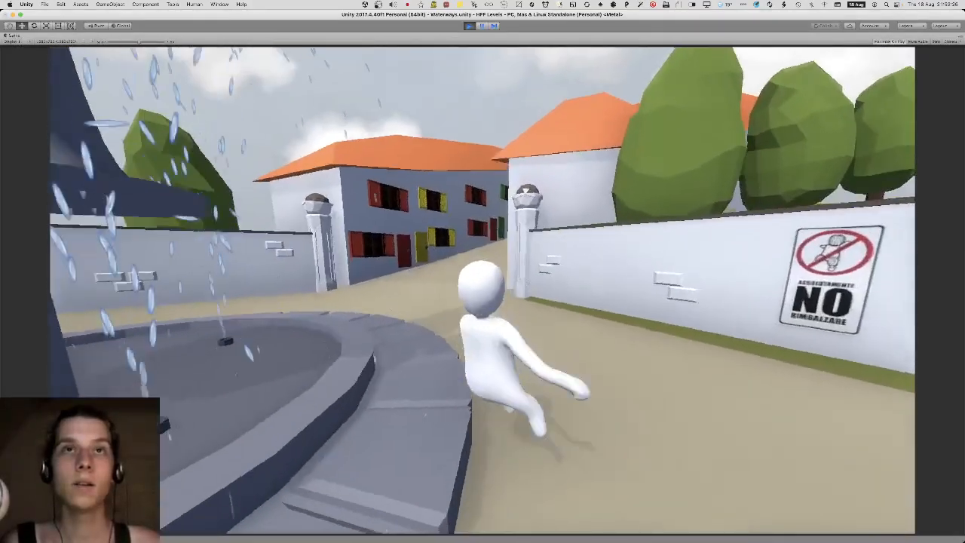
pyautogui.press('w')
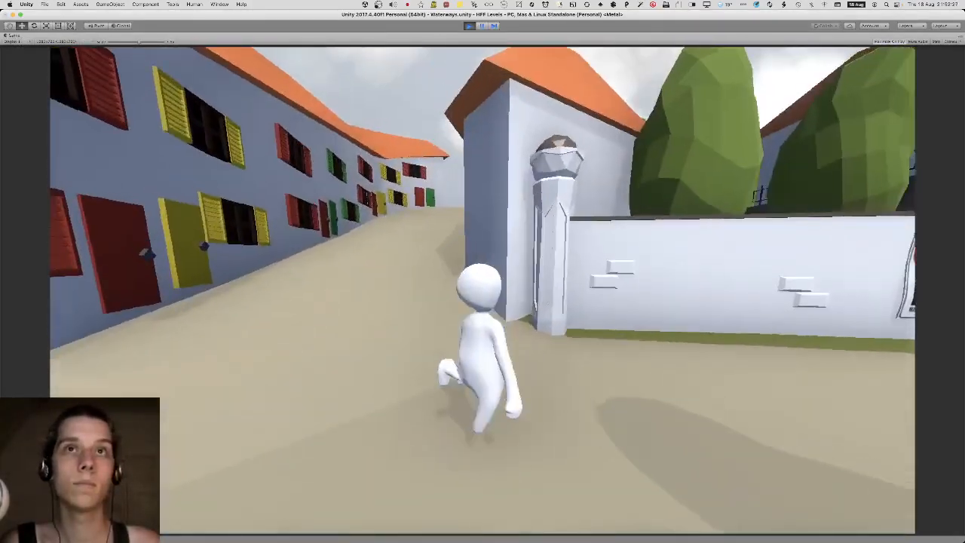
pyautogui.press('w')
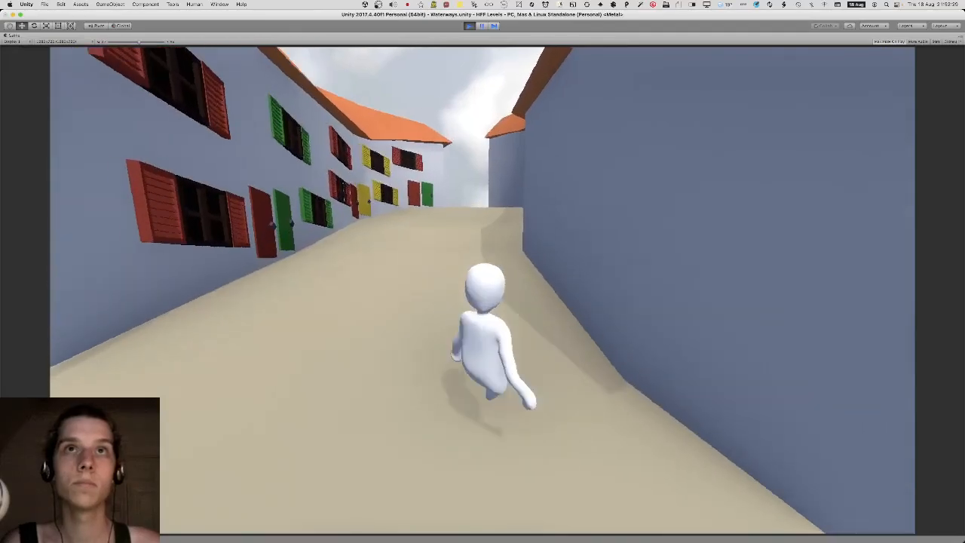
pyautogui.press('s')
pyautogui.press('s')
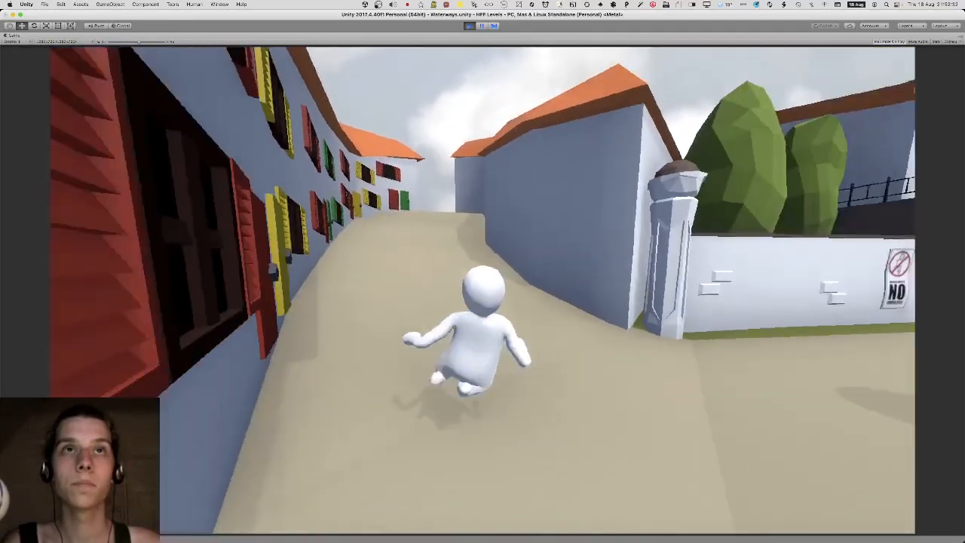
# Run and jump the character through the fountain and across the square to view the alleyway from a distance.
pyautogui.press('w')
pyautogui.press('space')
pyautogui.press('w')
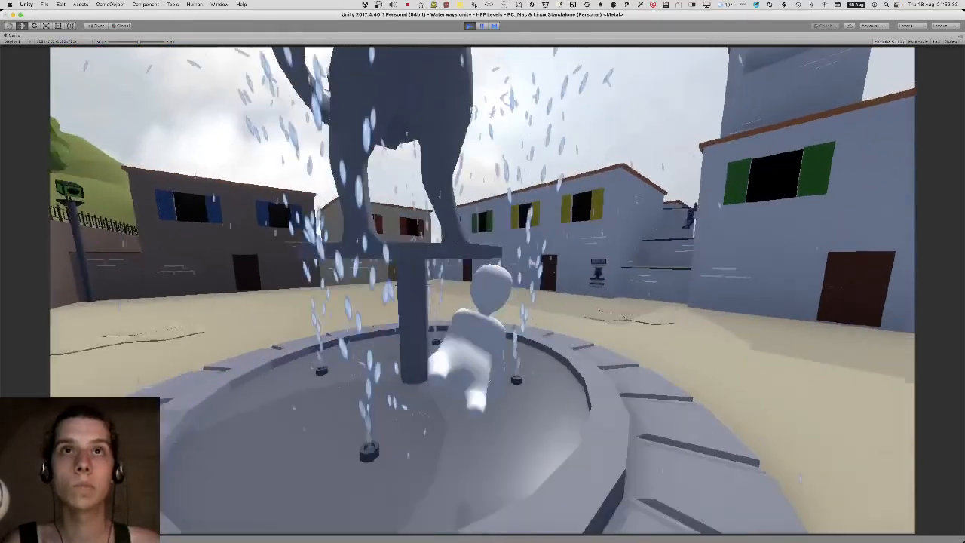
pyautogui.press('w')
pyautogui.press('space')
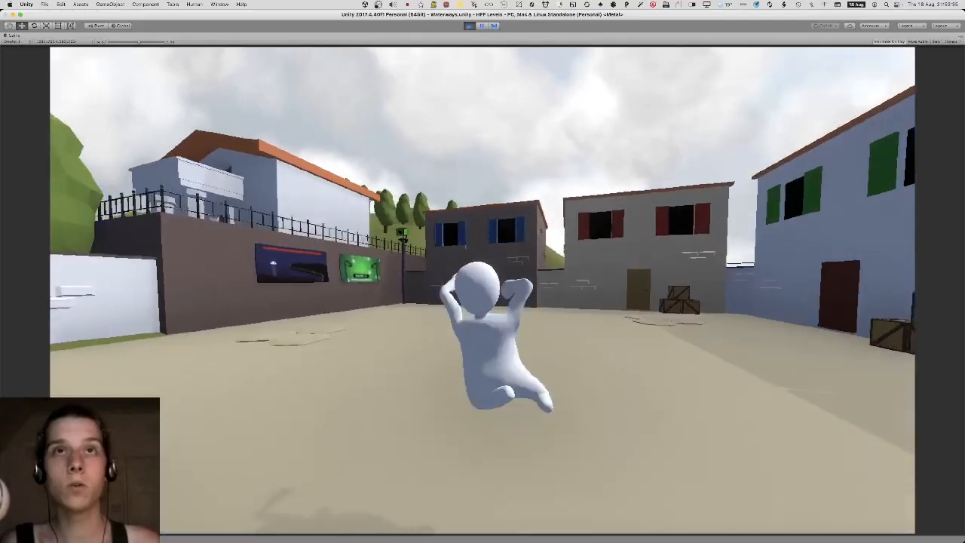
pyautogui.press('space')
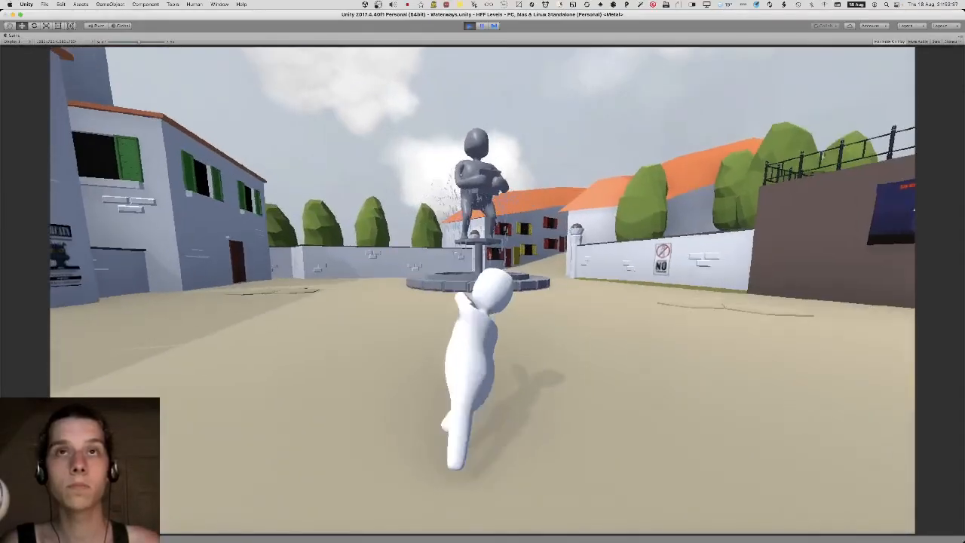
# Run the character past the fountain up the alleyway to inspect the upper doors and windows, and end play mode.
pyautogui.press('w')
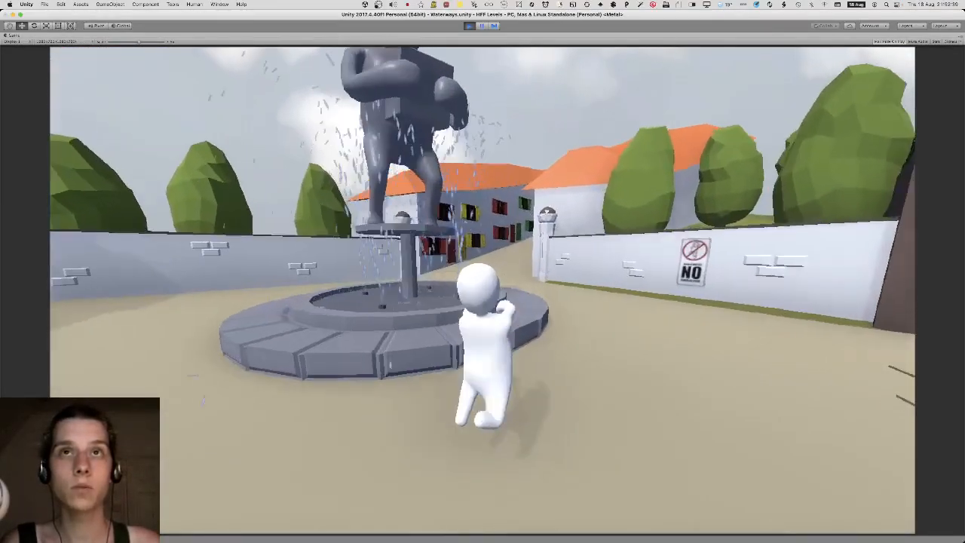
pyautogui.press('w')
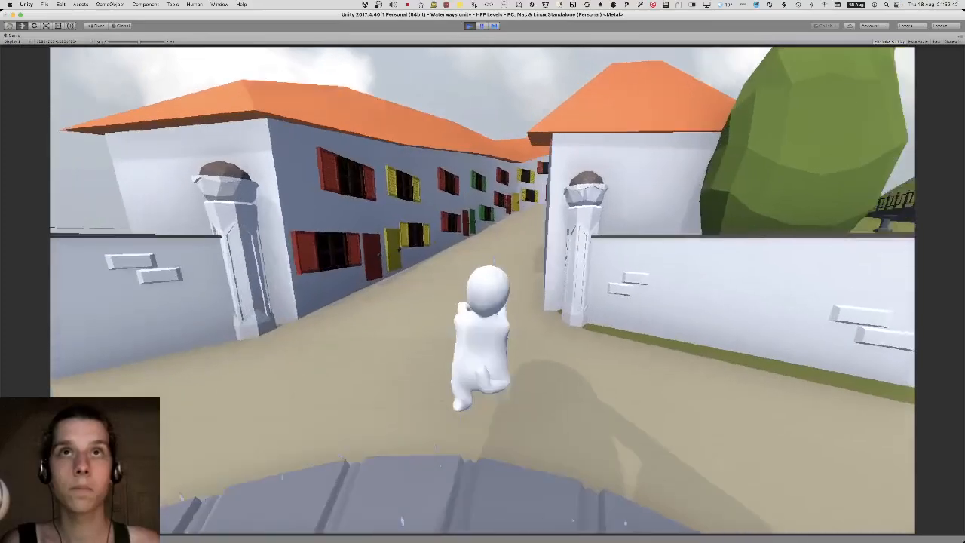
pyautogui.press('w')
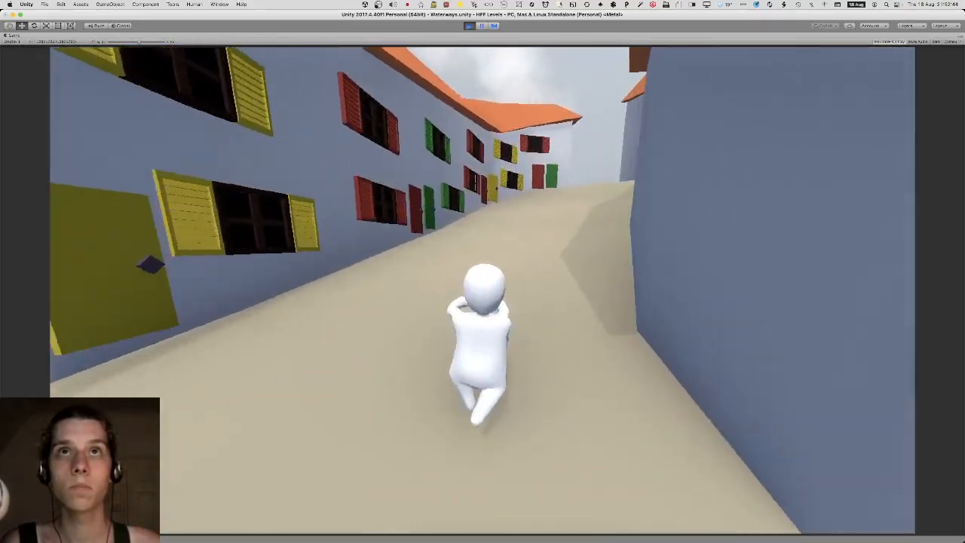
pyautogui.press('w')
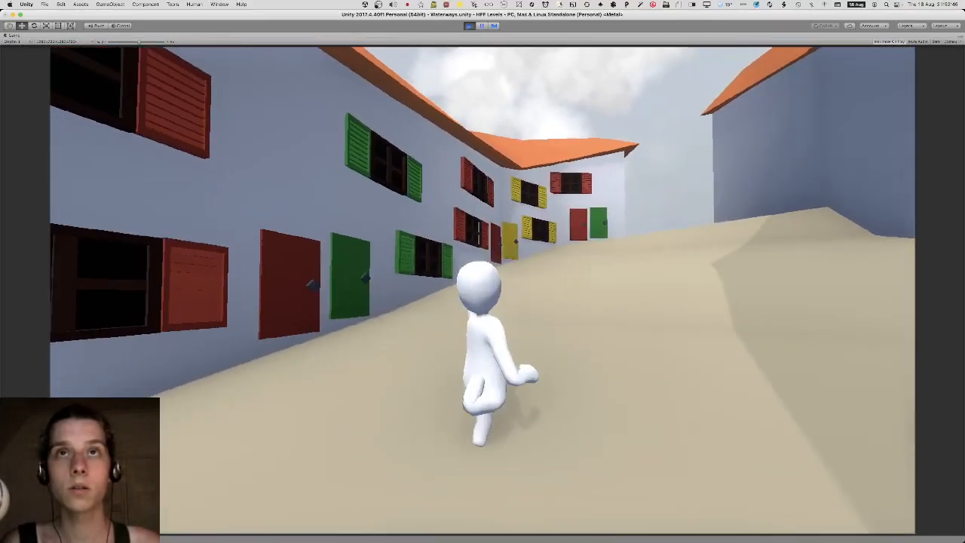
pyautogui.press('w')
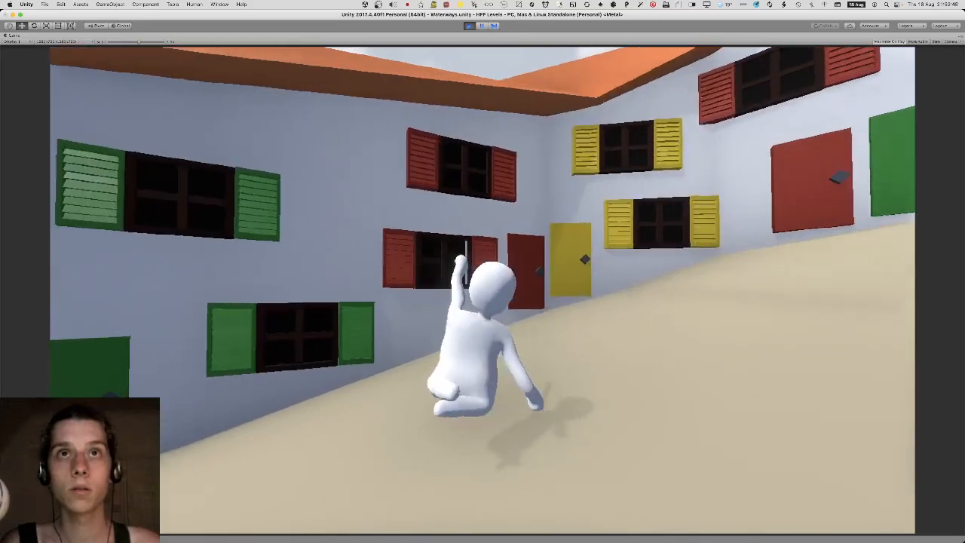
pyautogui.press('w')
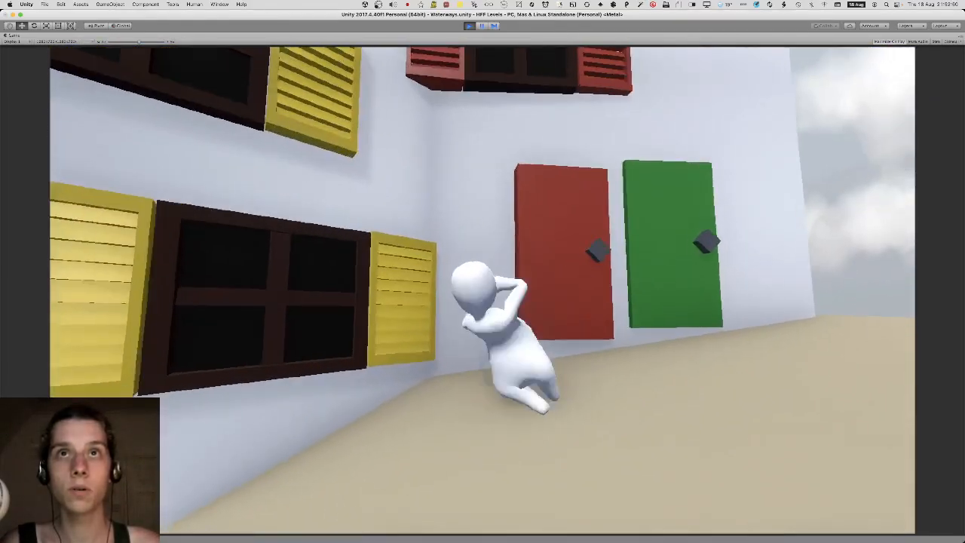
pyautogui.press('space')
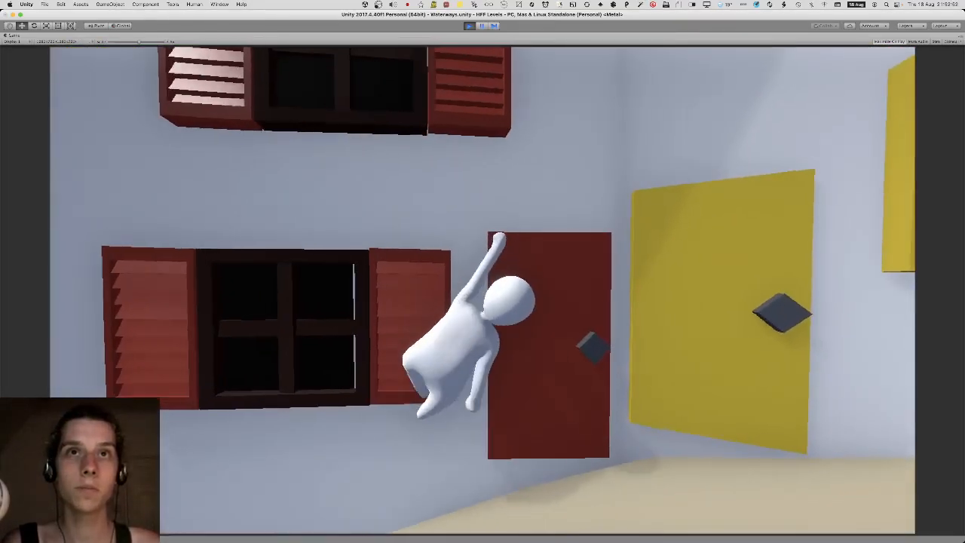
pyautogui.press('super+p')
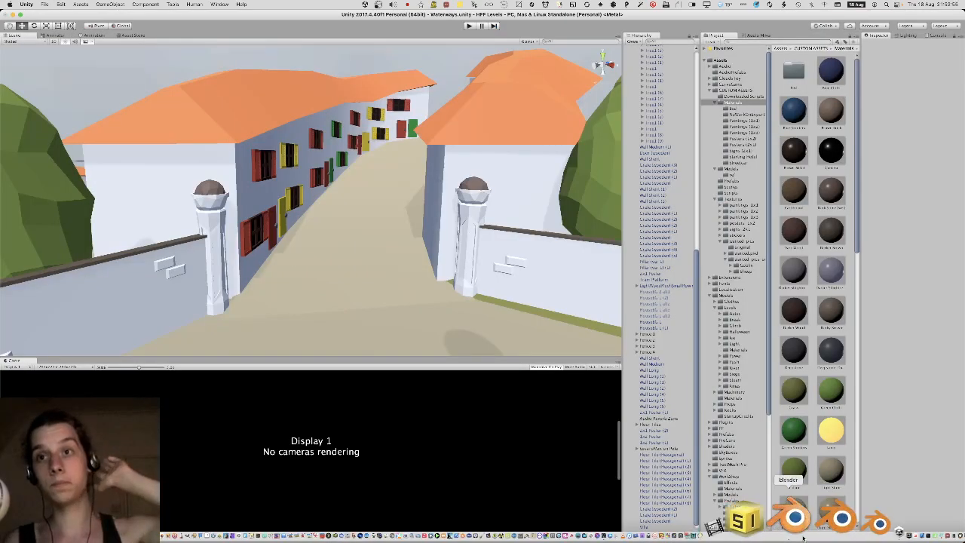
# Switch to Blender and, in Edit Mode, select the lower mid-alley red window's frame and near shutter plus the window frame above.
pyautogui.click(795, 518)
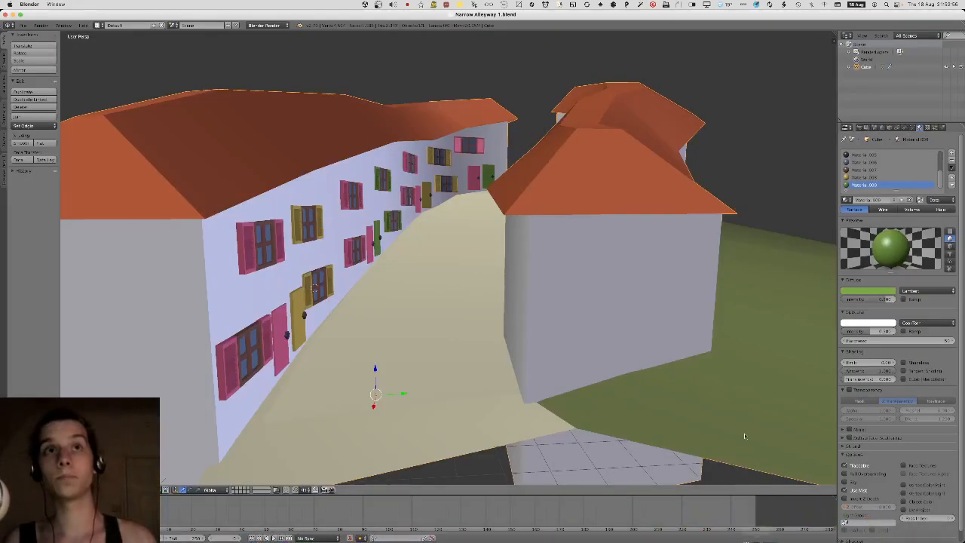
pyautogui.press('Tab')
pyautogui.moveTo(409, 168); pyautogui.dragTo(375, 207, button='middle')
pyautogui.rightClick(400, 188)
pyautogui.press('KP_Decimal')
pyautogui.scroll(2, 452, 217)
pyautogui.press('a')
pyautogui.press('l')
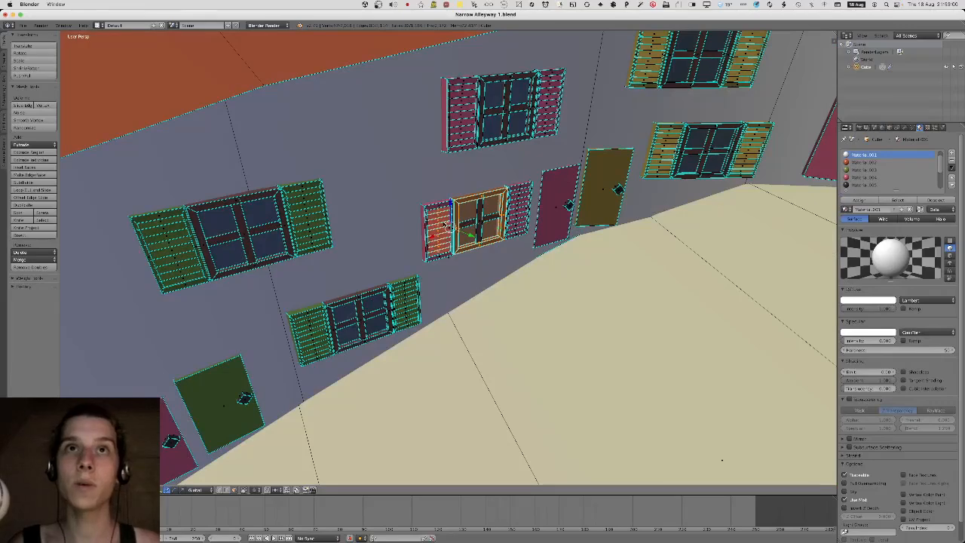
pyautogui.press('l')
pyautogui.keyDown('shift'); pyautogui.moveTo(455, 228); pyautogui.dragTo(429, 302, button='middle'); pyautogui.keyUp('shift')
pyautogui.press('l')
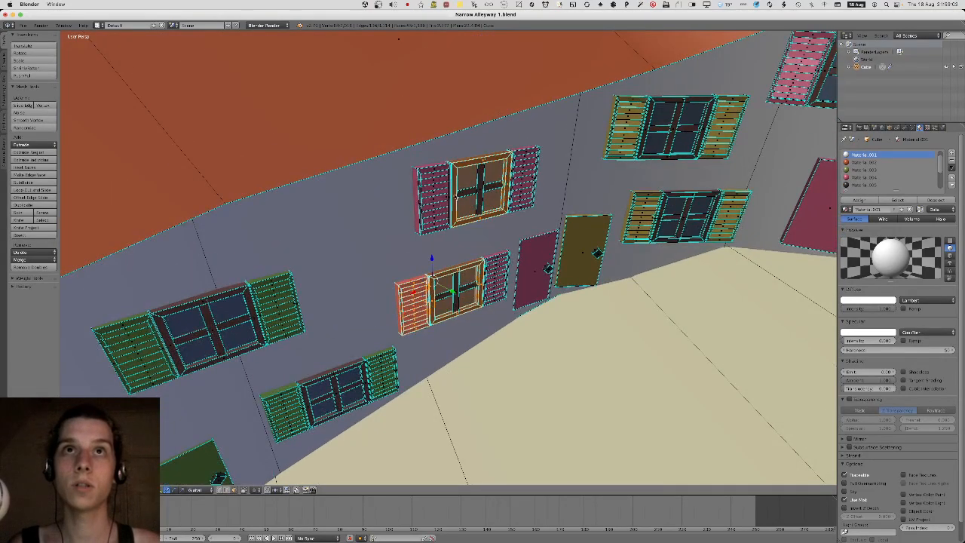
# Add the remaining red shutters of both windows and the adjacent red door to the selection.
pyautogui.press('l')
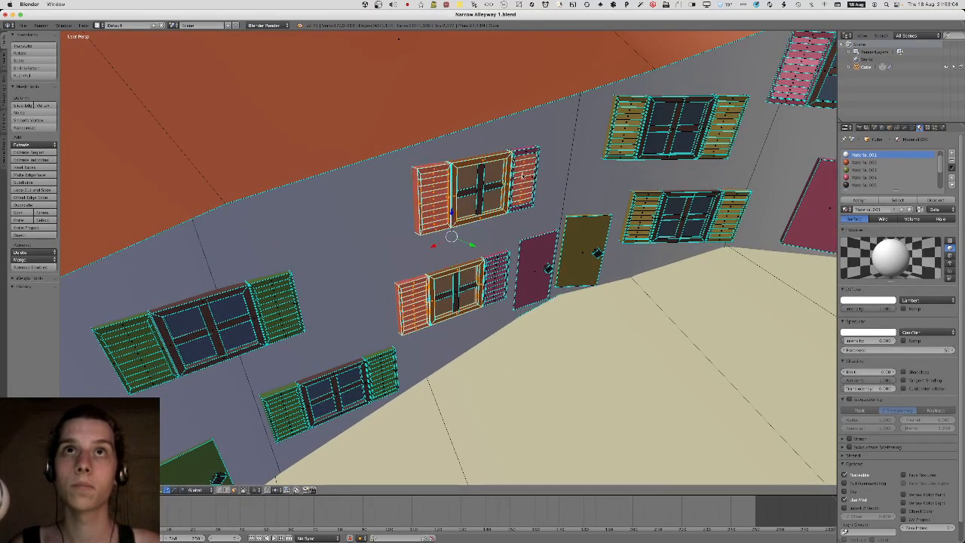
pyautogui.press('l')
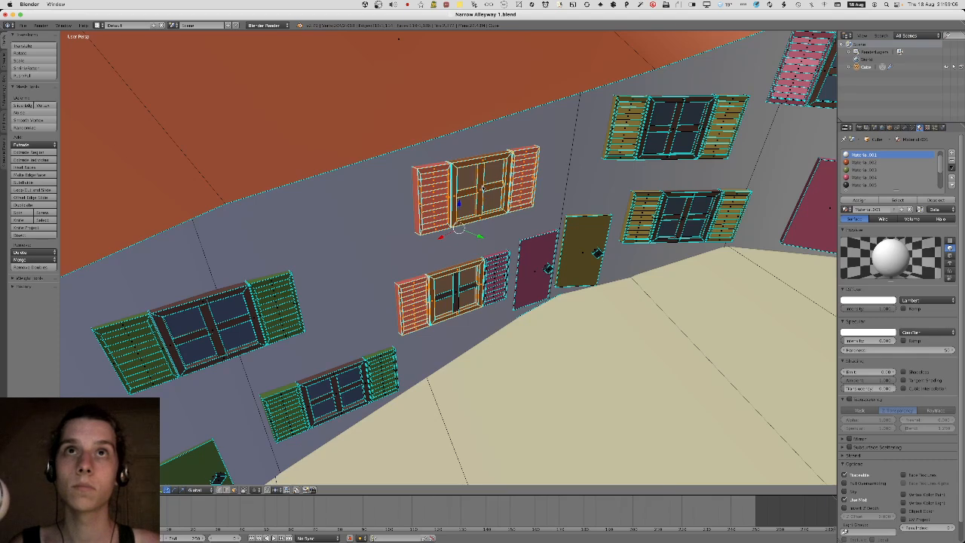
pyautogui.press('l')
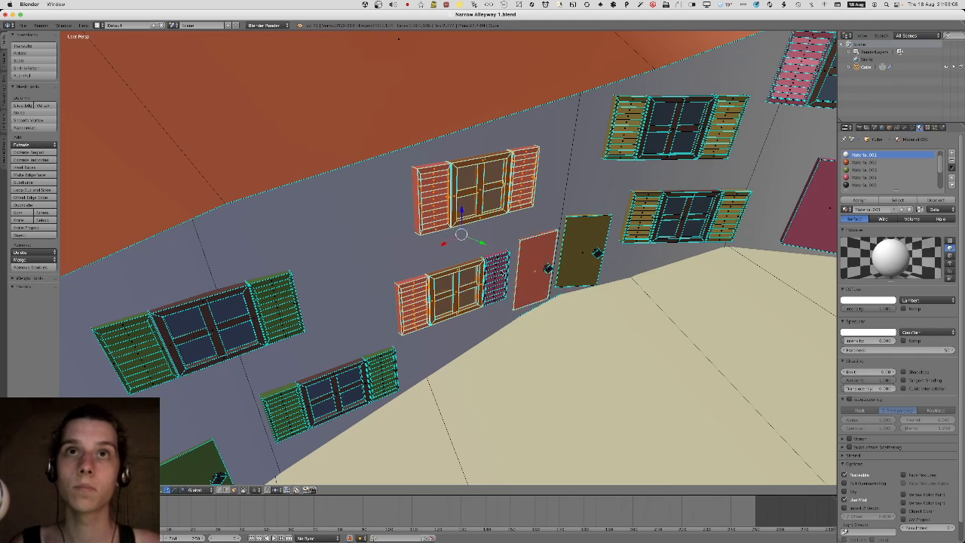
pyautogui.press('l')
pyautogui.moveTo(557, 270); pyautogui.dragTo(539, 279, button='middle')
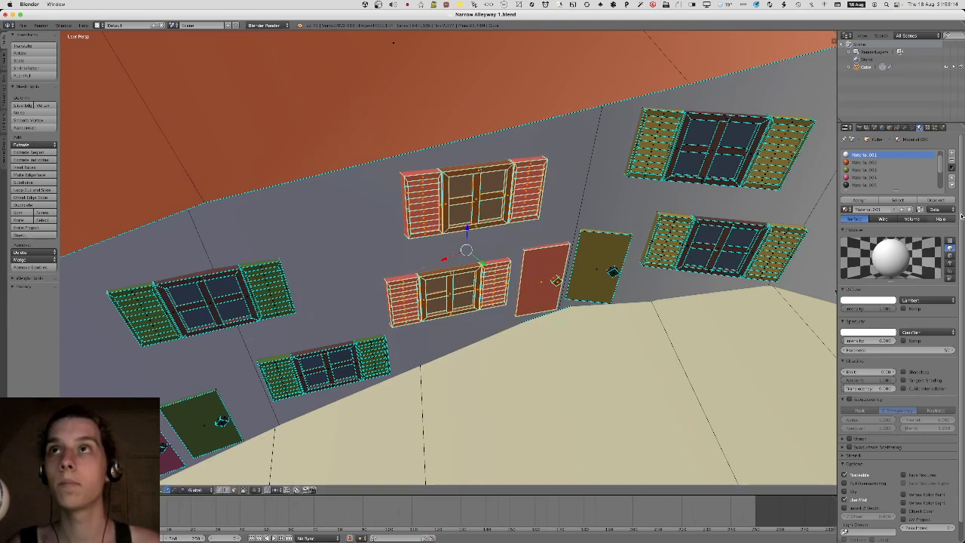
# Remove both window frames and the door handle from the selection.
pyautogui.moveTo(722, 245); pyautogui.dragTo(711, 214, button='middle')
pyautogui.hotkey('shift', 'l')
pyautogui.hotkey('shift', 'l')
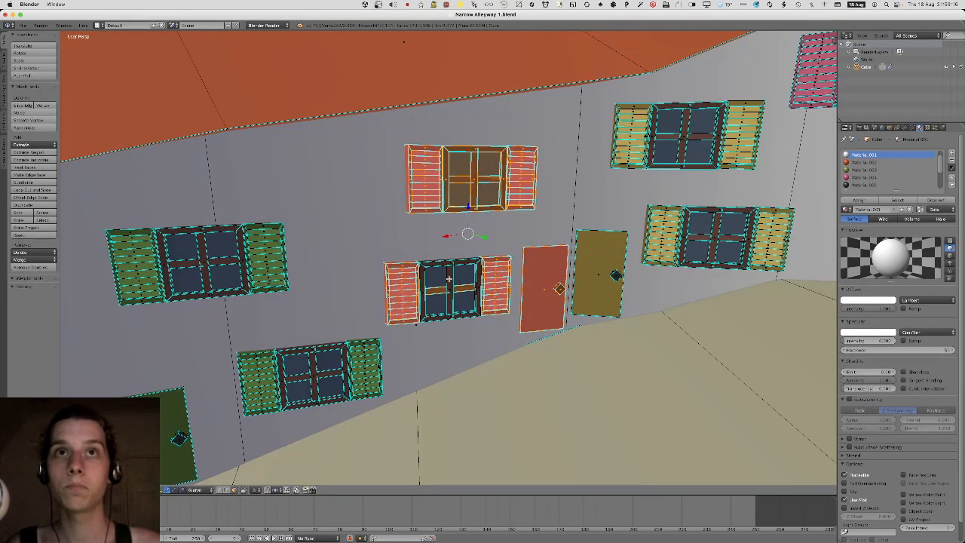
pyautogui.hotkey('shift', 'l')
pyautogui.hotkey('shift', 'l')
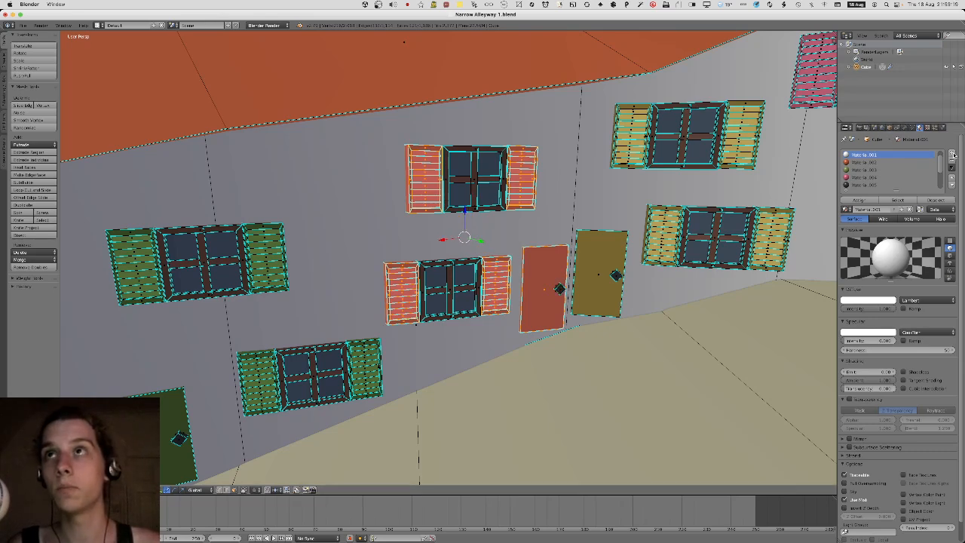
# Create a new material with a blue diffuse colour and assign it to the selected shutters and door.
pyautogui.click(953, 154)
pyautogui.click(874, 209)
pyautogui.click(861, 201)
pyautogui.click(869, 300)
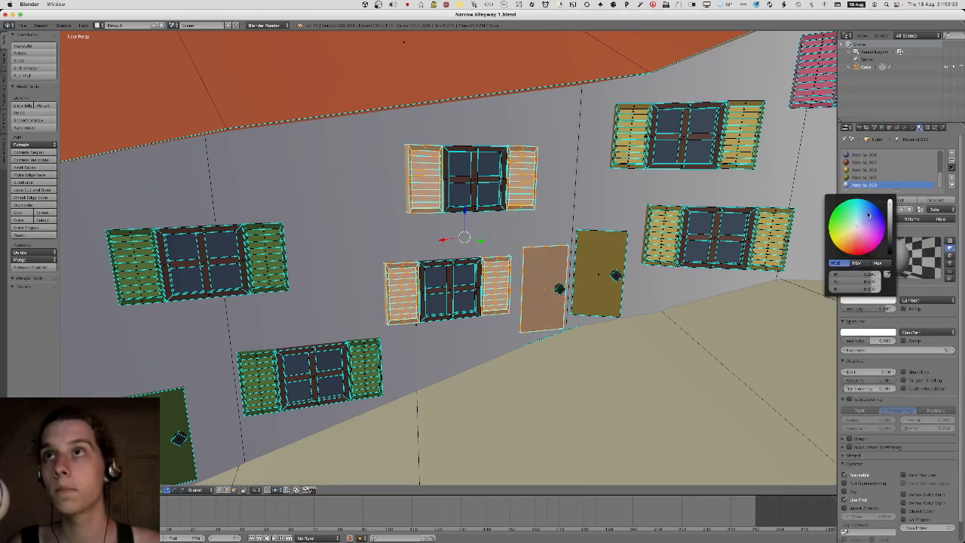
pyautogui.click(869, 216)
pyautogui.press('Tab')
pyautogui.moveTo(445, 280); pyautogui.dragTo(571, 299, button='middle')
pyautogui.scroll(-3, 572, 299)
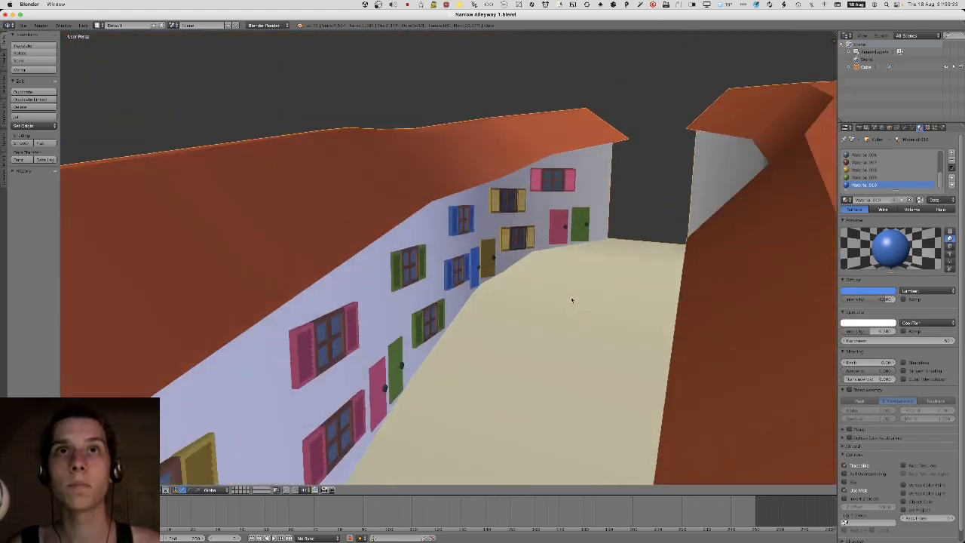
pyautogui.scroll(-5, 571, 299)
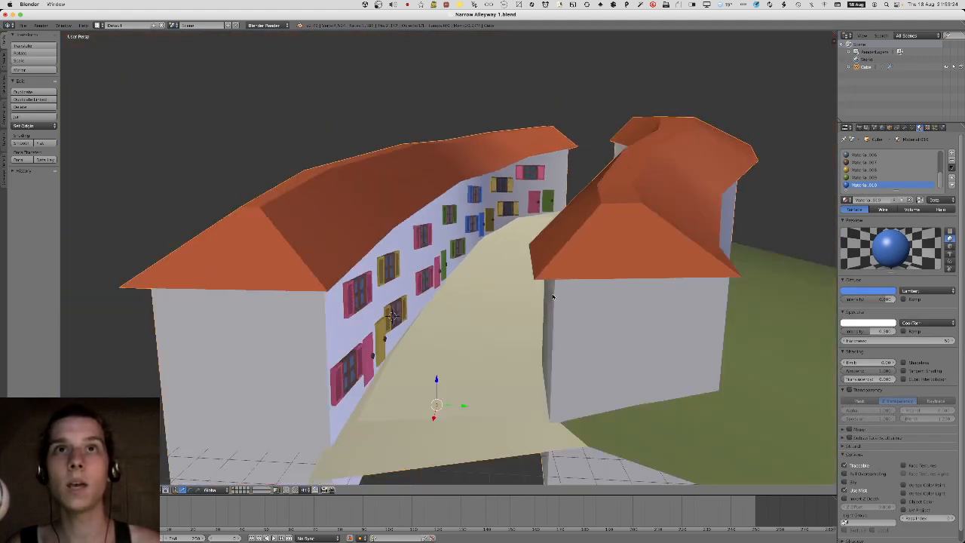
# Export the alleyway as Narrow Alleyway 1.fbx, save the Blender file, and return to Unity.
pyautogui.click(23, 25)
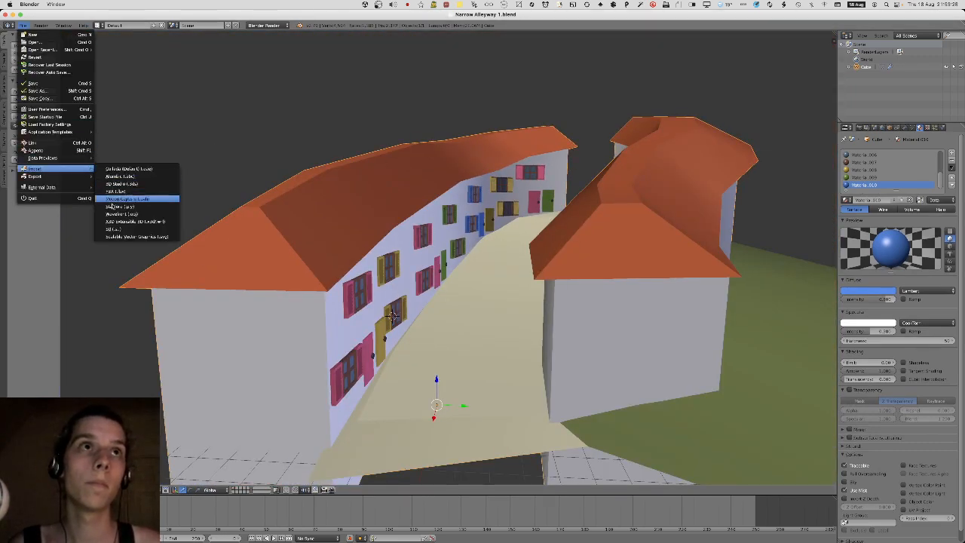
pyautogui.moveTo(64, 178)
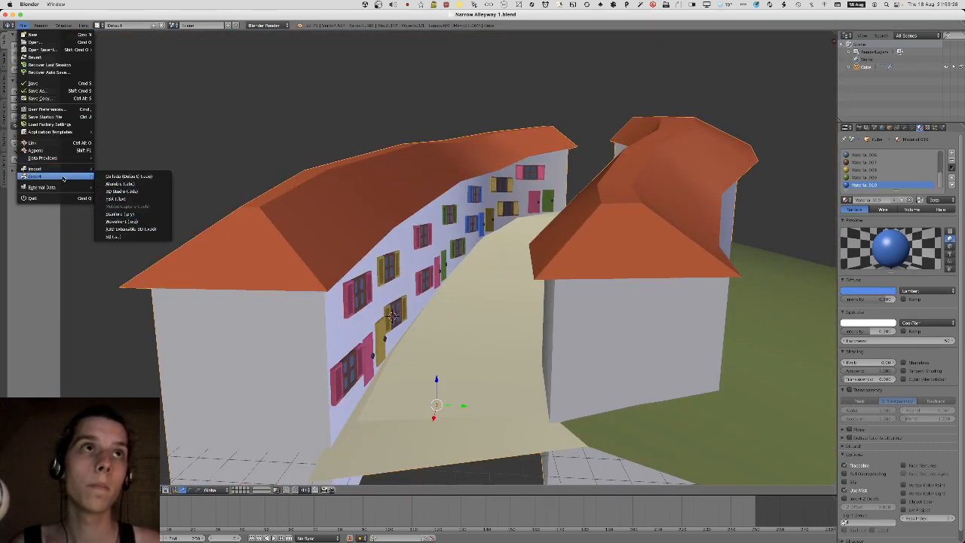
pyautogui.click(133, 199)
pyautogui.press('Return')
pyautogui.press('super+s')
pyautogui.click(540, 213)
pyautogui.press('super+Tab')
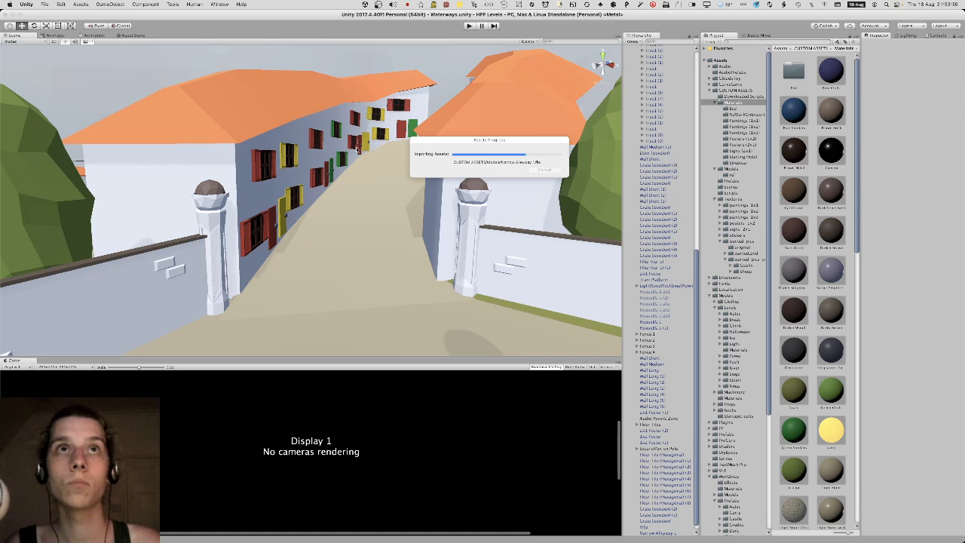
# Assign the Blue Shutters material to the new blue shutters and door on the reimported alleyway.
pyautogui.press('w')
pyautogui.moveTo(361, 141); pyautogui.dragTo(820, 157, button='right')
pyautogui.moveTo(812, 120); pyautogui.dragTo(332, 268)
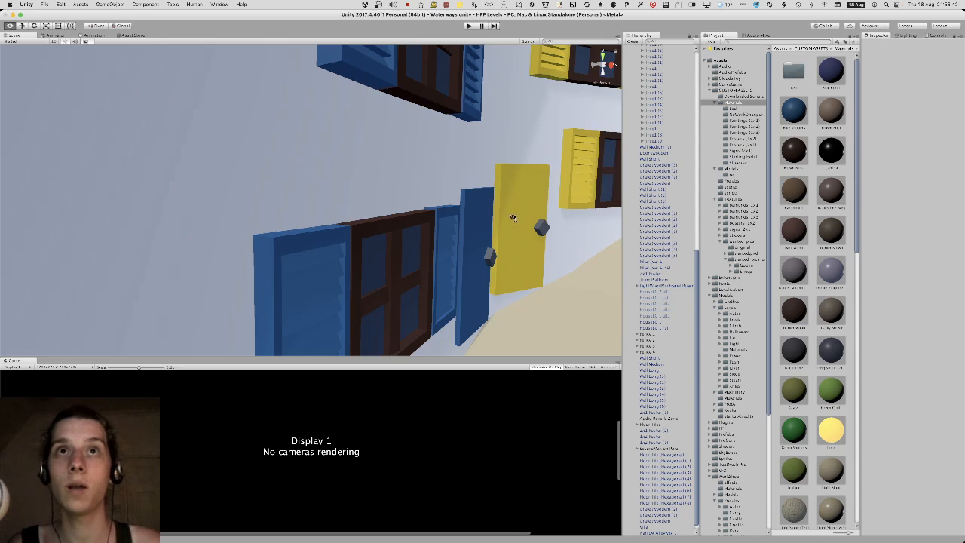
pyautogui.press('s')
pyautogui.moveTo(513, 217); pyautogui.dragTo(483, 193, button='right')
pyautogui.press('super+z')
pyautogui.press('super+shift+z')
pyautogui.press('s')
pyautogui.press('w')
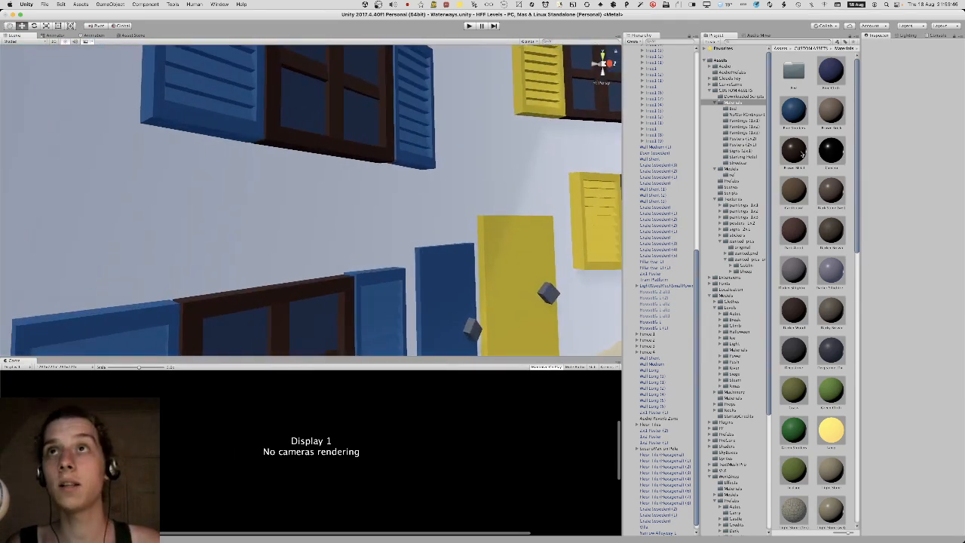
# Assign the Pure Black material to the alleyway's window panes.
pyautogui.scroll(-10, 821, 162)
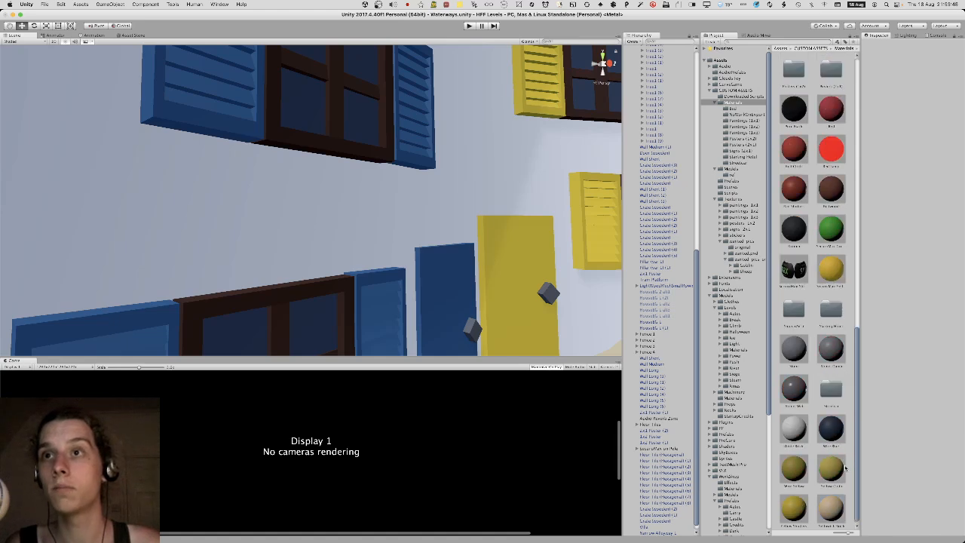
pyautogui.moveTo(399, 127); pyautogui.dragTo(365, 122)
pyautogui.scroll(-5, 366, 123)
pyautogui.press('s')
pyautogui.moveTo(415, 168); pyautogui.dragTo(453, 176, button='right')
pyautogui.press('w')
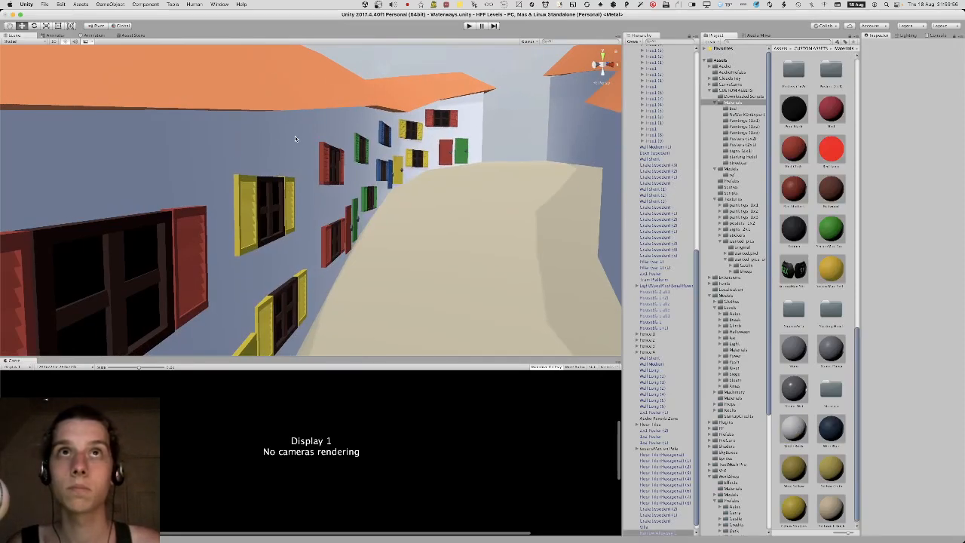
# Replace the Material.007 slot on the alleyway's window frames with the Redwood material.
pyautogui.press('s')
pyautogui.moveTo(352, 140); pyautogui.dragTo(325, 144, button='right')
pyautogui.press('w')
pyautogui.moveTo(302, 166); pyautogui.dragTo(963, 224, button='right')
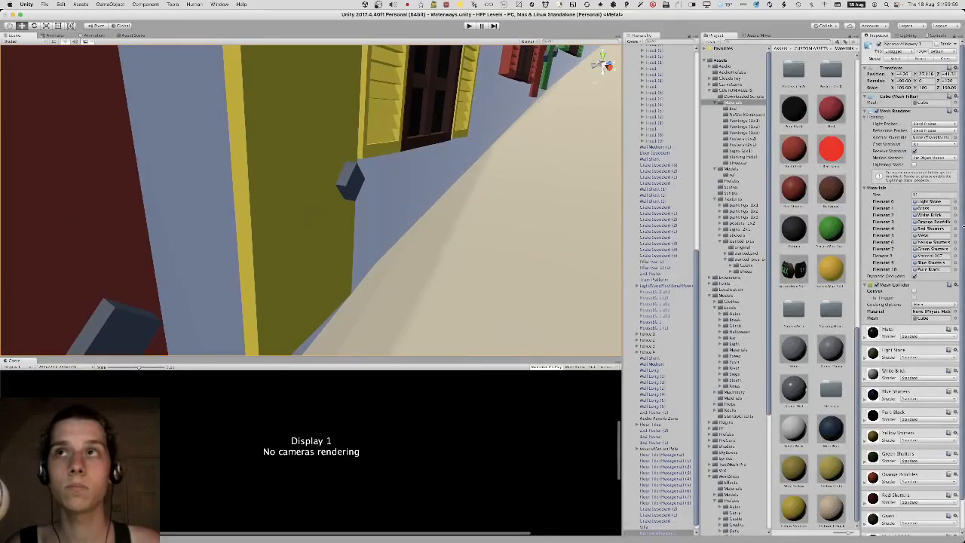
pyautogui.click(938, 256)
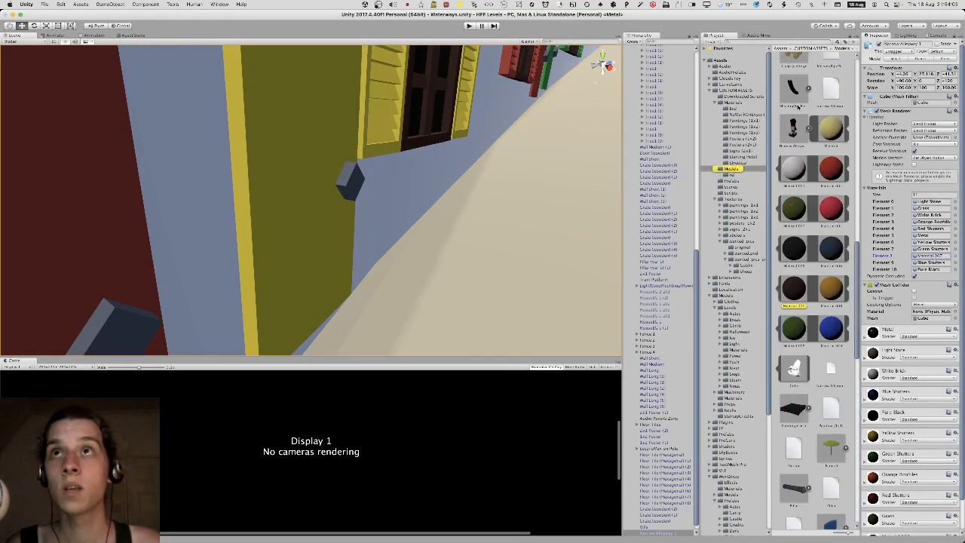
pyautogui.click(807, 129)
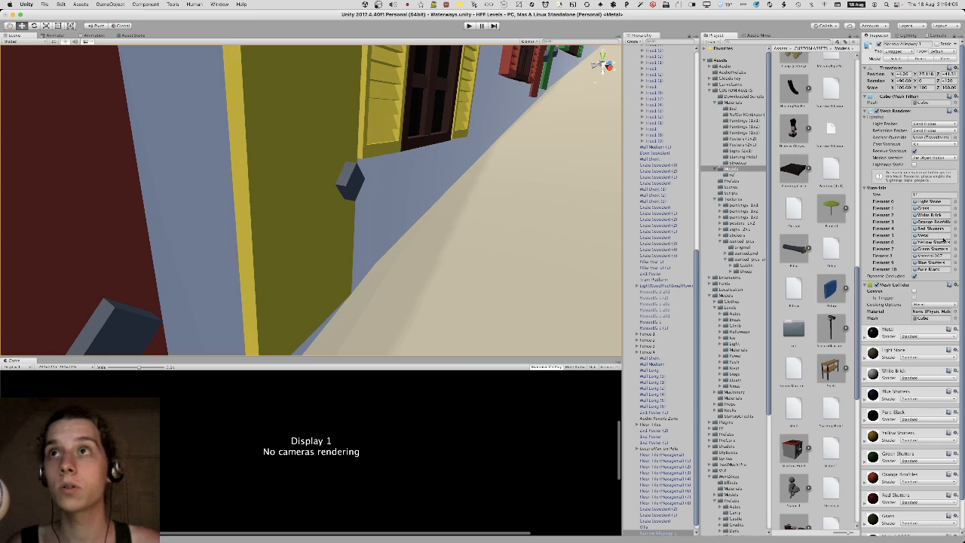
pyautogui.click(939, 228)
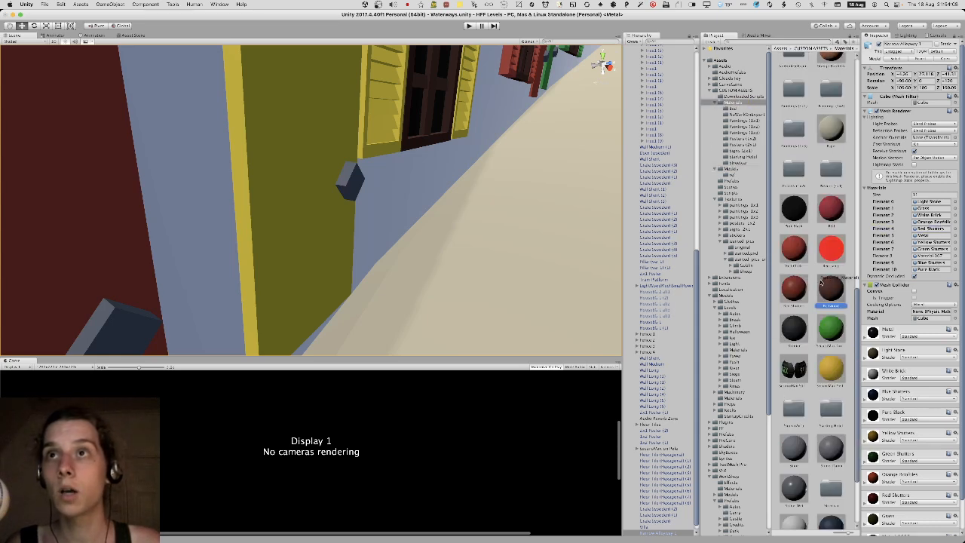
pyautogui.moveTo(822, 282); pyautogui.dragTo(436, 139)
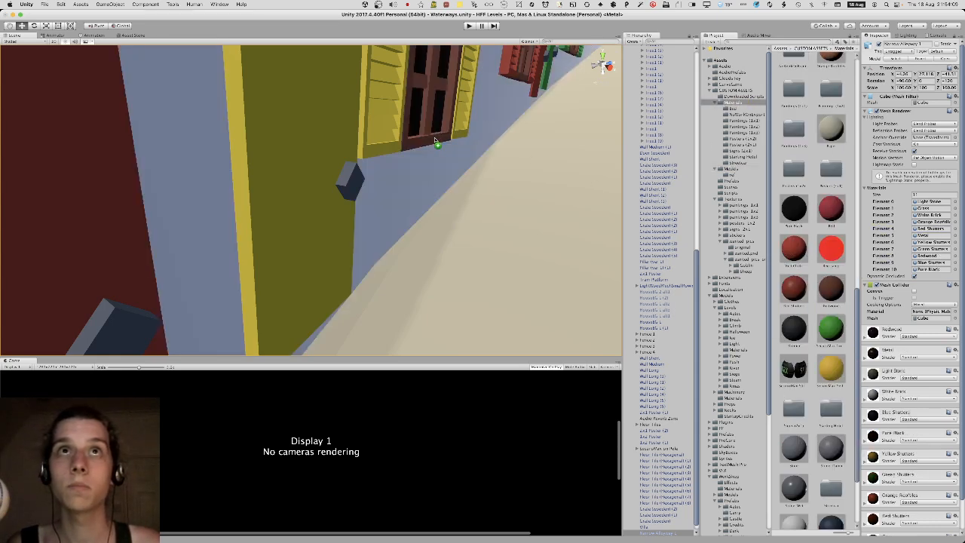
# Clear the selection and fly out over the level to examine the recoloured alleyway within the whole town.
pyautogui.press('f')
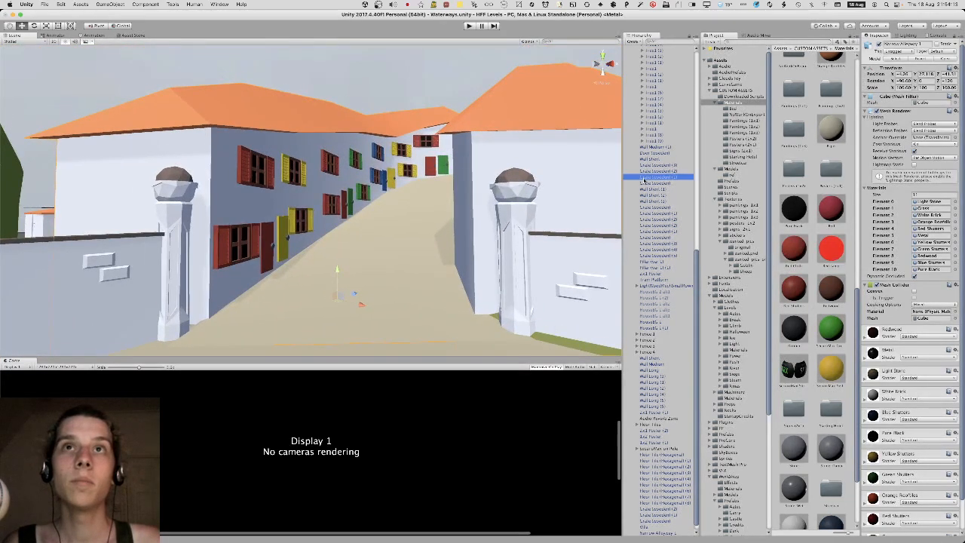
pyautogui.click(646, 190)
pyautogui.keyDown('super'); pyautogui.click(646, 189); pyautogui.keyUp('super')
pyautogui.keyDown('alt'); pyautogui.moveTo(449, 171); pyautogui.dragTo(519, 169); pyautogui.keyUp('alt')
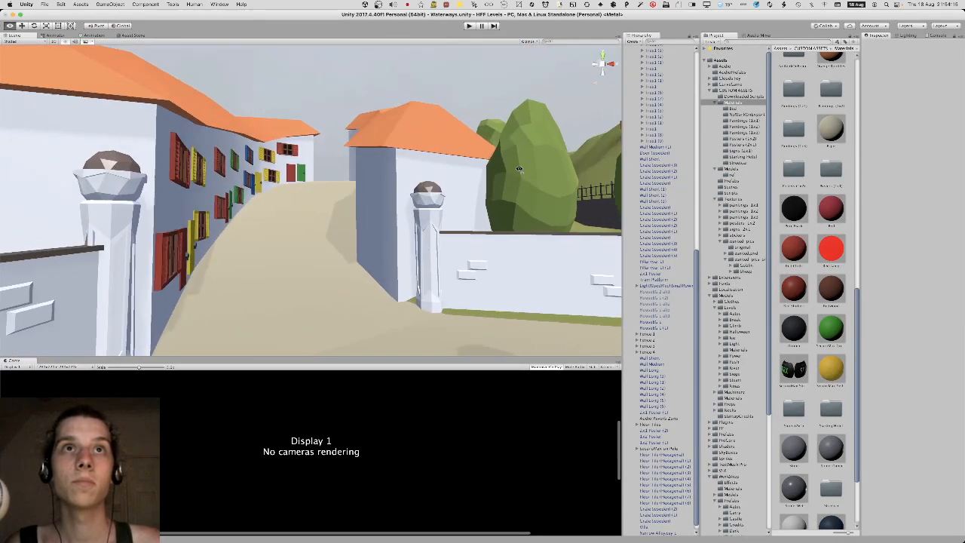
pyautogui.press('a')
pyautogui.moveTo(518, 169); pyautogui.dragTo(548, 211, button='right')
pyautogui.press('d')
pyautogui.press('w')
pyautogui.press('s')
pyautogui.press('w')
pyautogui.press('s')
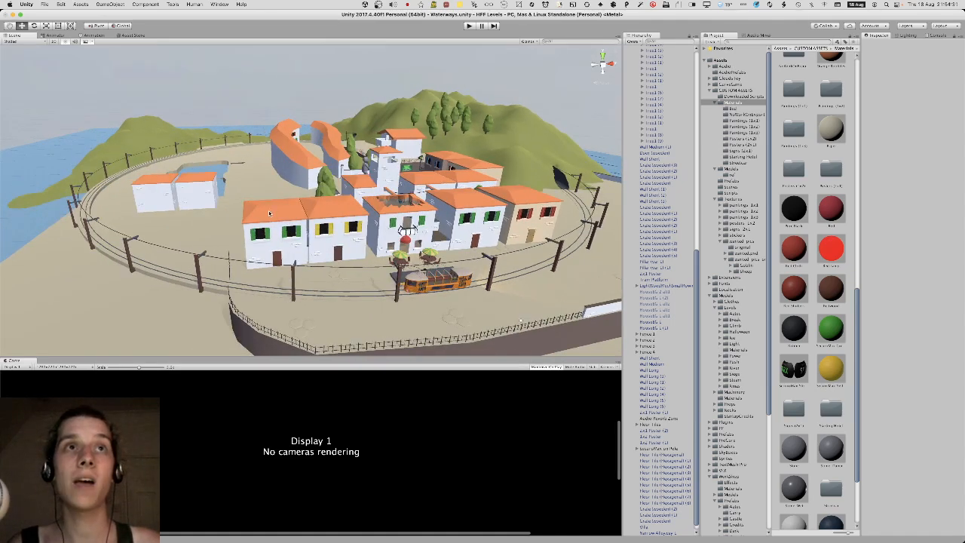
# Fly through the alleyway and examine its recoloured doors, shutters and window panes up close.
pyautogui.press('w')
pyautogui.moveTo(328, 156); pyautogui.dragTo(209, 239, button='right')
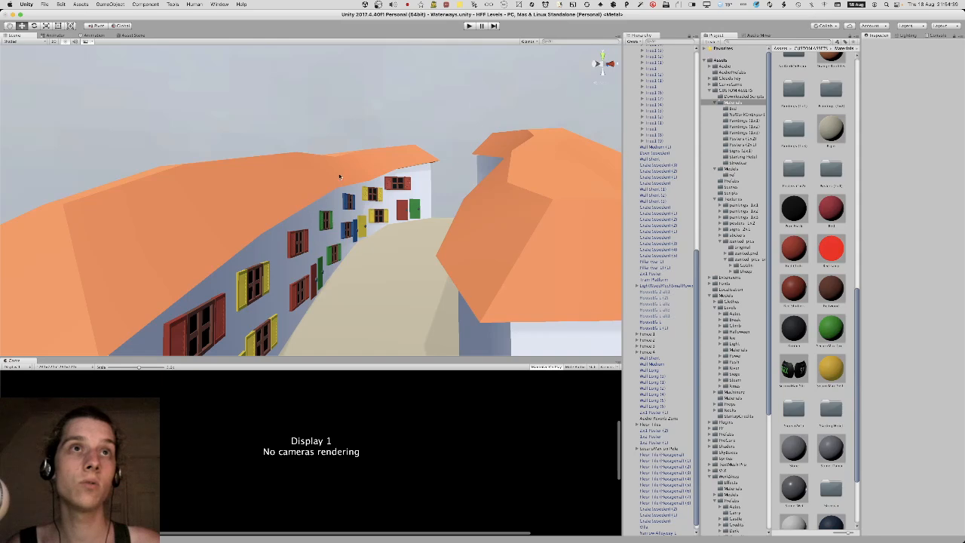
pyautogui.moveTo(210, 216); pyautogui.dragTo(278, 221, button='right')
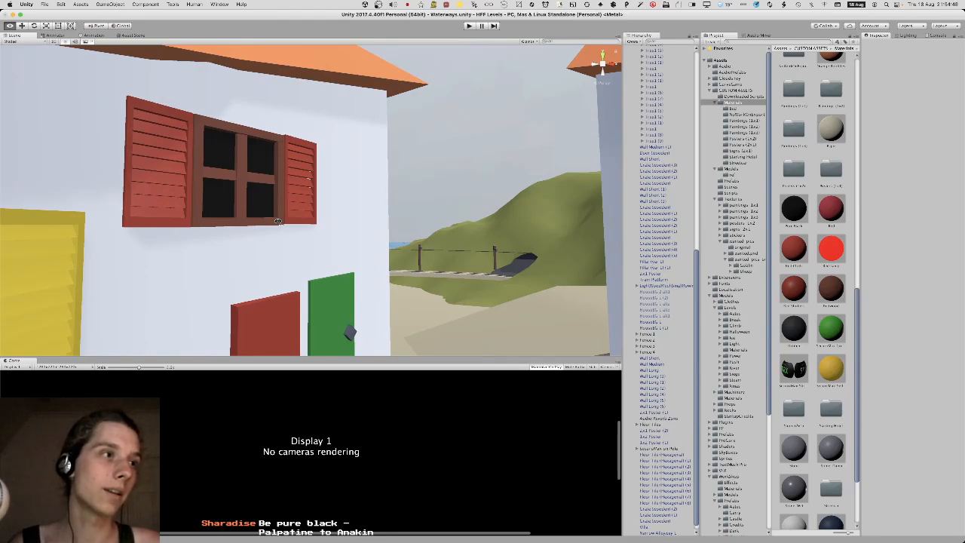
pyautogui.moveTo(278, 221); pyautogui.dragTo(257, 245, button='right')
# Switch to Blender and bring the nearest house opposite the furnished facade into close view.
pyautogui.moveTo(812, 520)
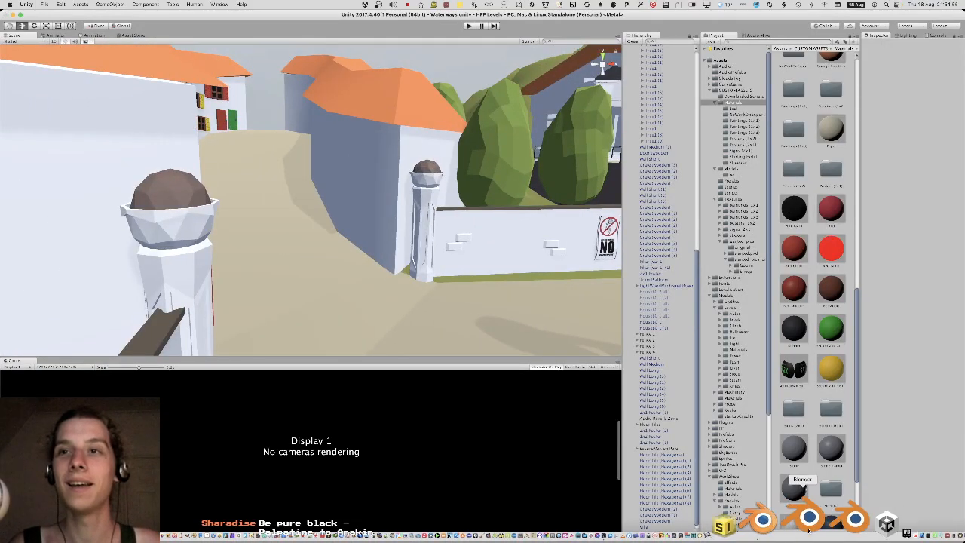
pyautogui.click(809, 524)
pyautogui.press('Tab')
pyautogui.moveTo(595, 339); pyautogui.dragTo(629, 300, button='middle')
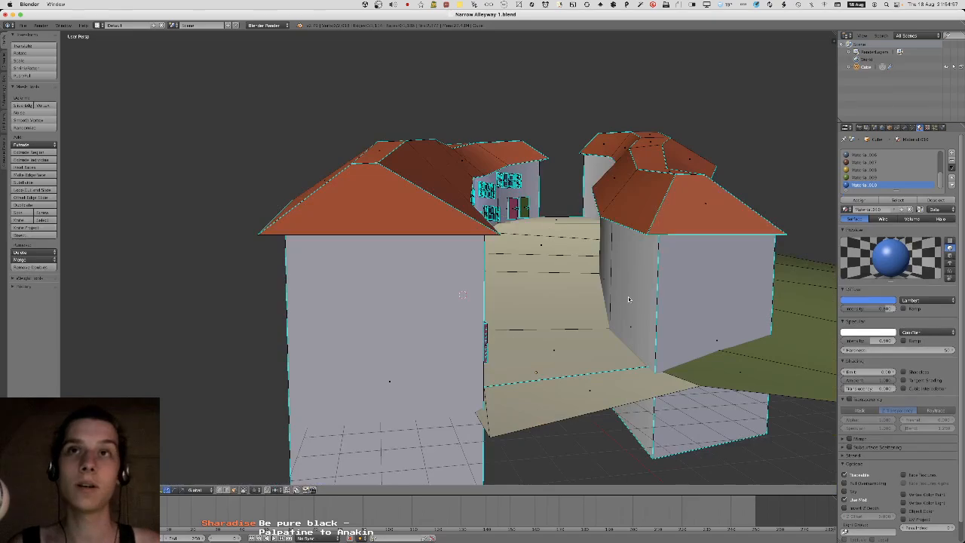
pyautogui.rightClick(628, 299)
pyautogui.press('KP_Decimal')
pyautogui.moveTo(566, 257); pyautogui.dragTo(550, 263, button='middle')
pyautogui.press('Tab')
pyautogui.press('Tab')
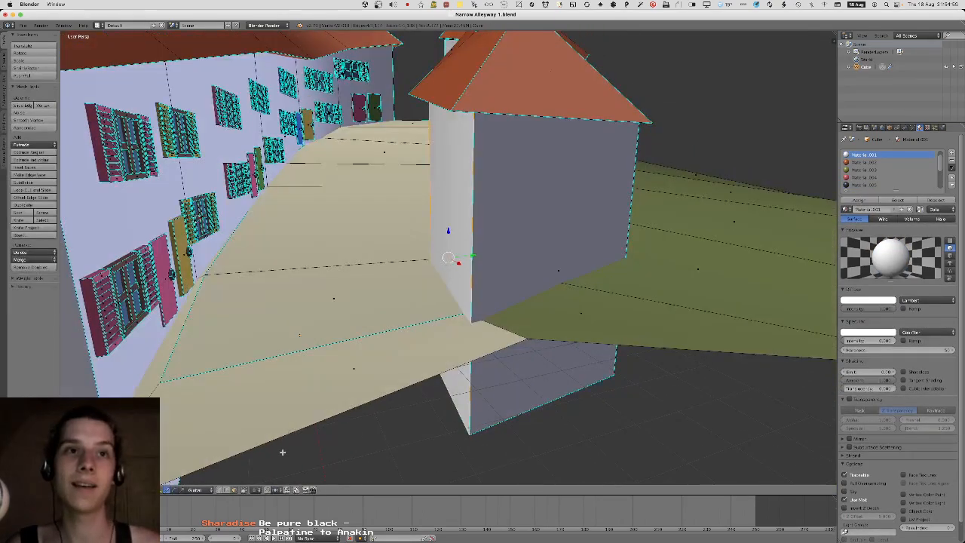
pyautogui.press('Tab')
pyautogui.press('Tab')
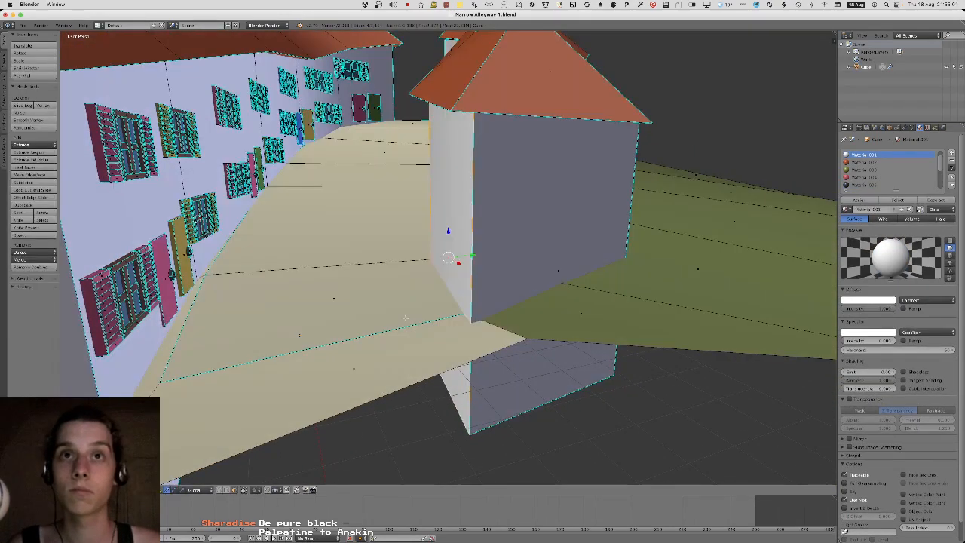
# Duplicate the adjacent red and yellow facade doors with their handles and rotate the copies about the Z axis.
pyautogui.rightClick(347, 320)
pyautogui.moveTo(347, 319); pyautogui.dragTo(265, 350, button='middle')
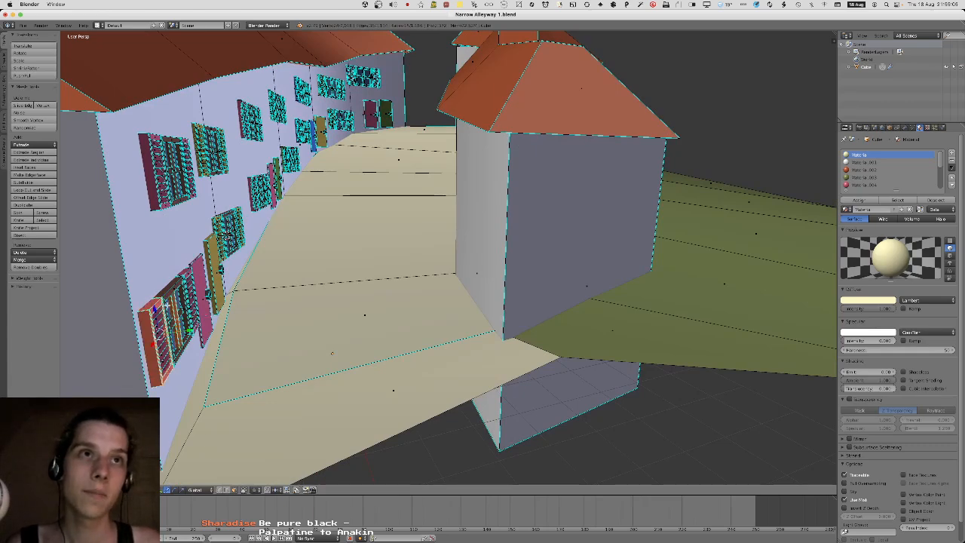
pyautogui.rightClick(203, 287)
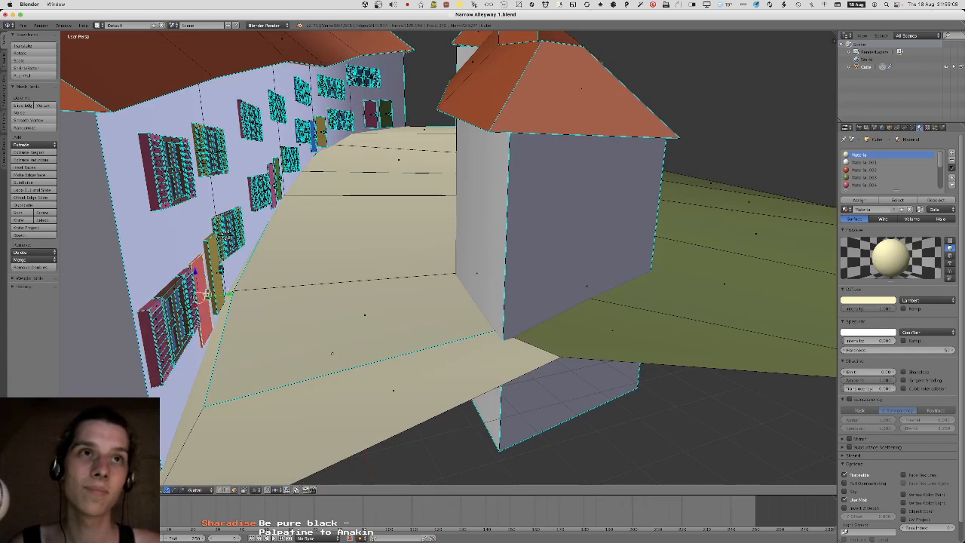
pyautogui.moveTo(224, 235); pyautogui.dragTo(239, 266, button='middle')
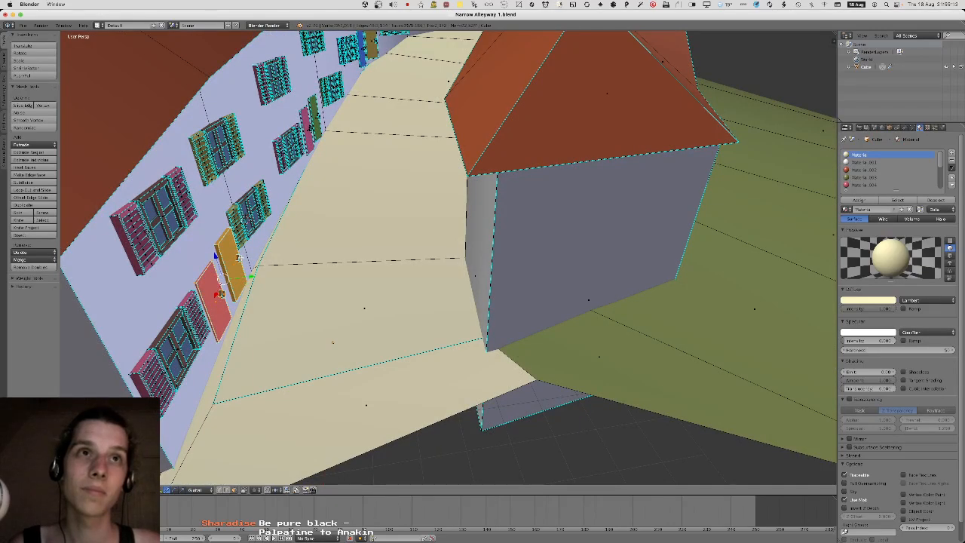
pyautogui.moveTo(279, 266); pyautogui.dragTo(280, 274, button='middle')
pyautogui.press('r')
pyautogui.press('z')
pyautogui.click(197, 385)
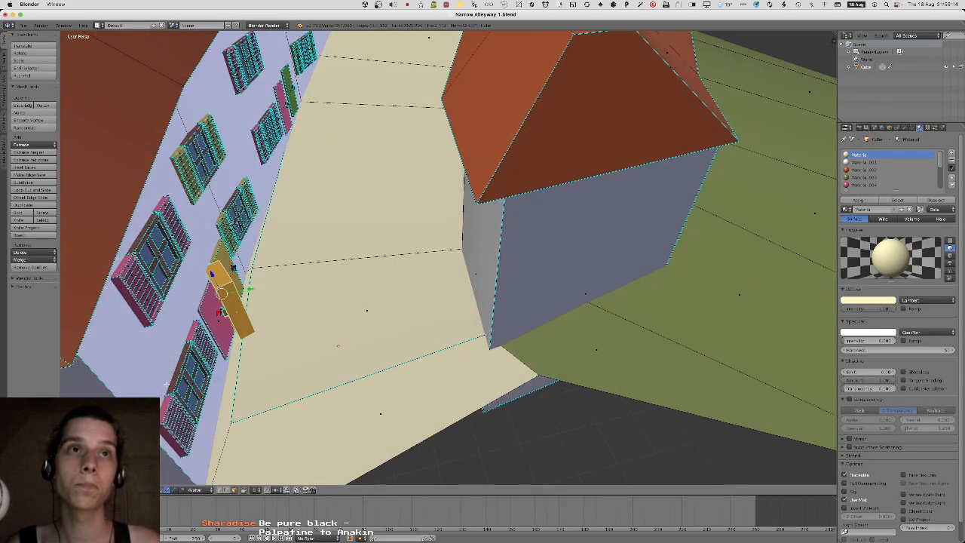
# Move the copied doors across the alley to the opposite house's wall and rotate them about Z to match it.
pyautogui.moveTo(197, 384); pyautogui.dragTo(197, 383, button='middle')
pyautogui.press('g')
pyautogui.click(378, 223)
pyautogui.moveTo(378, 223); pyautogui.dragTo(505, 225, button='middle')
pyautogui.press('r')
pyautogui.press('z')
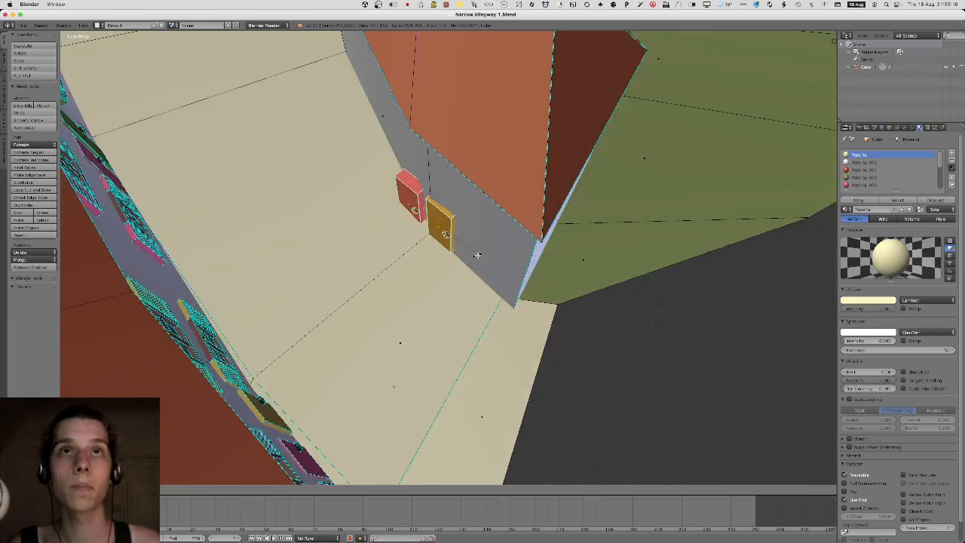
pyautogui.moveTo(474, 256); pyautogui.dragTo(454, 213, button='middle')
pyautogui.press('KP_Decimal')
pyautogui.press('g')
pyautogui.click(450, 224)
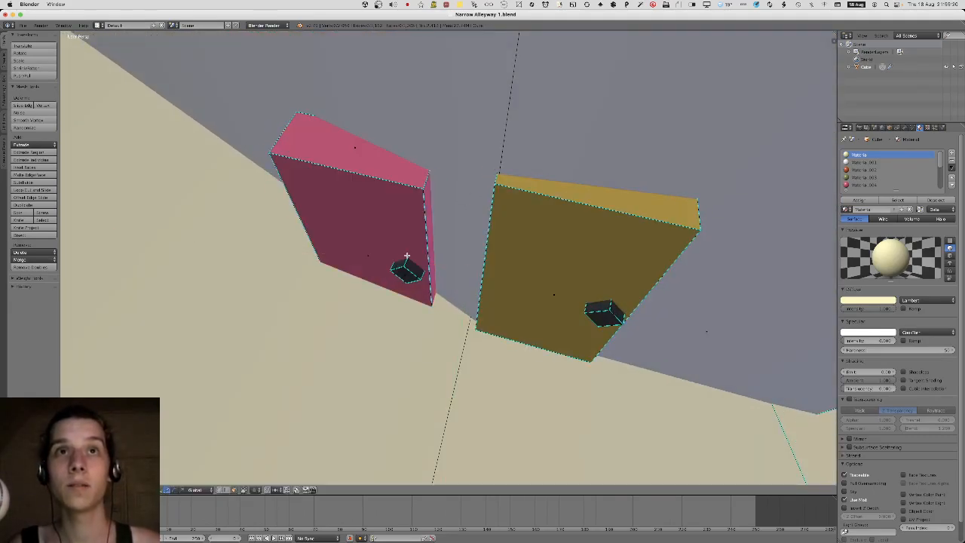
# Delete the red door copy and its handle from the opposite house.
pyautogui.press('l')
pyautogui.press('x')
pyautogui.click(403, 218)
# Shift the yellow door copy's handle along the X axis to the door's other side.
pyautogui.moveTo(565, 316); pyautogui.dragTo(621, 241, button='middle')
pyautogui.press('l')
pyautogui.press('a')
pyautogui.press('l')
pyautogui.press('g')
pyautogui.press('x')
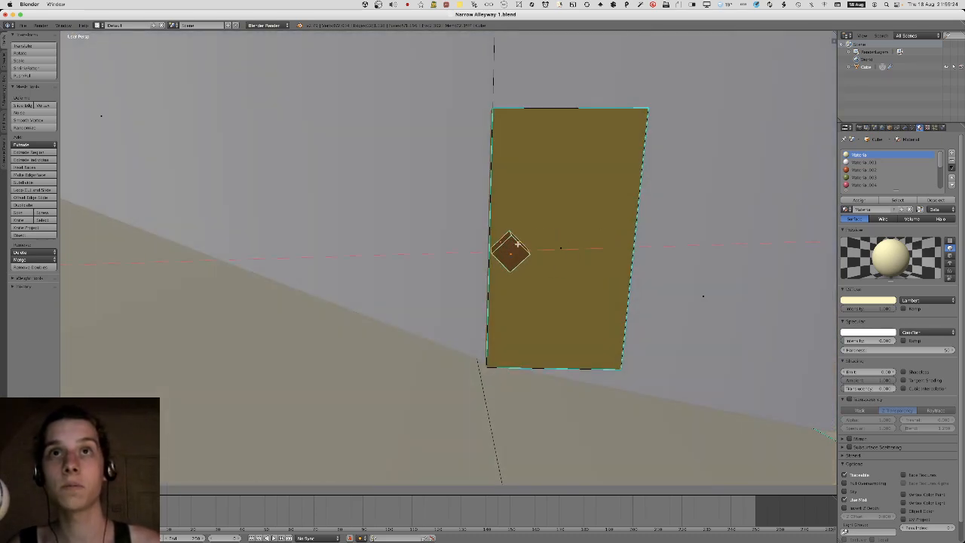
pyautogui.click(540, 231)
# Move the yellow door copy together with its handle along the X axis on the opposite house's wall.
pyautogui.press('l')
pyautogui.moveTo(540, 232); pyautogui.dragTo(439, 254, button='middle')
pyautogui.scroll(-4, 539, 229)
pyautogui.press('g')
pyautogui.press('x')
pyautogui.click(480, 243)
pyautogui.press('a')
# Assign the blue material to the door on the opposite house.
pyautogui.press('l')
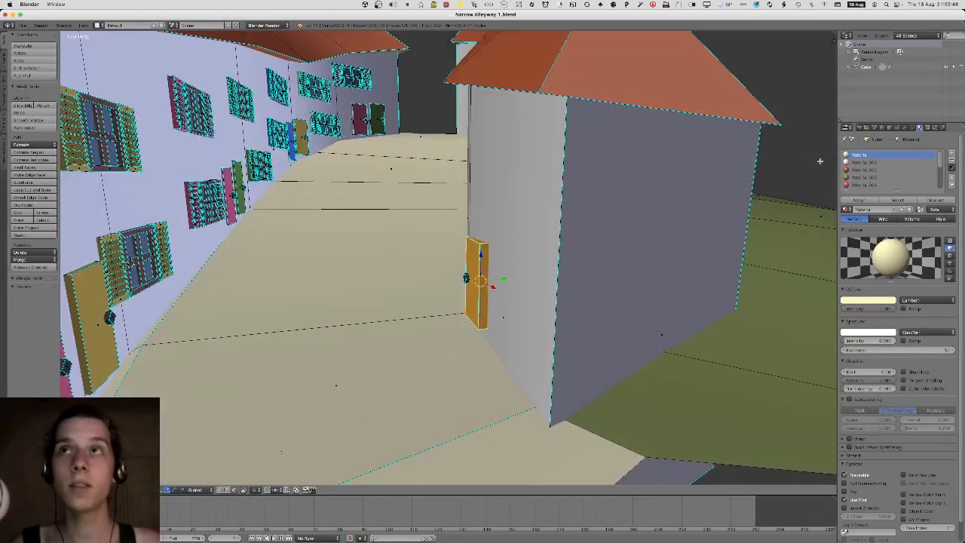
pyautogui.click(862, 201)
pyautogui.press('Tab')
pyautogui.press('Tab')
pyautogui.moveTo(430, 271); pyautogui.dragTo(384, 460, button='middle')
pyautogui.scroll(-3, 409, 274)
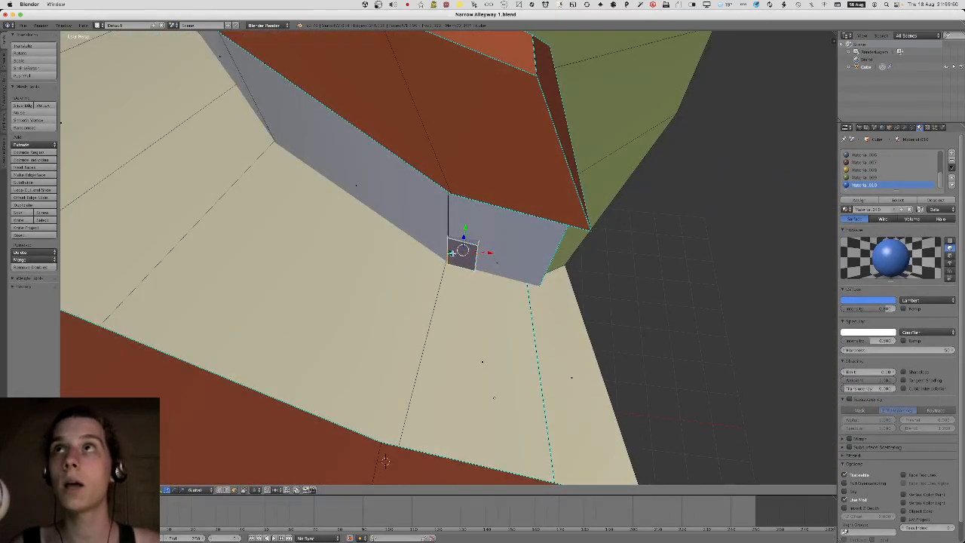
# Reposition the blue door and its handle against the opposite house's wall.
pyautogui.press('l')
pyautogui.moveTo(452, 253); pyautogui.dragTo(458, 189, button='middle')
pyautogui.scroll(3, 458, 188)
pyautogui.moveTo(507, 243)
pyautogui.mouseDown(button='middle')
pyautogui.moveTo(513, 229)
pyautogui.moveTo(489, 248)
pyautogui.mouseUp(button='middle')
pyautogui.scroll(2, 489, 248)
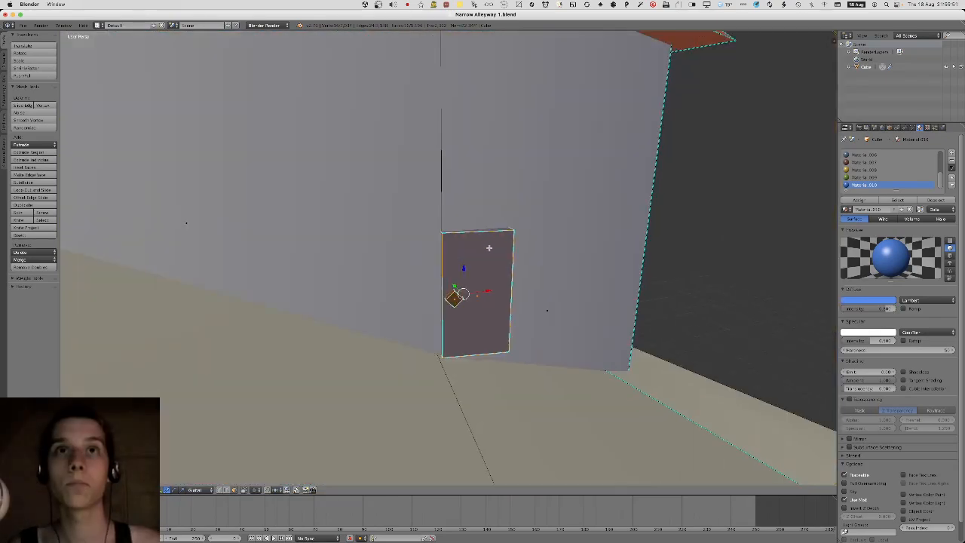
pyautogui.press('g')
pyautogui.moveTo(424, 188); pyautogui.dragTo(468, 211, button='middle')
pyautogui.press('g')
pyautogui.click(467, 198)
# Duplicate the facade's lower red-shuttered window beside the red door and rotate the copy about the Z axis.
pyautogui.press('a')
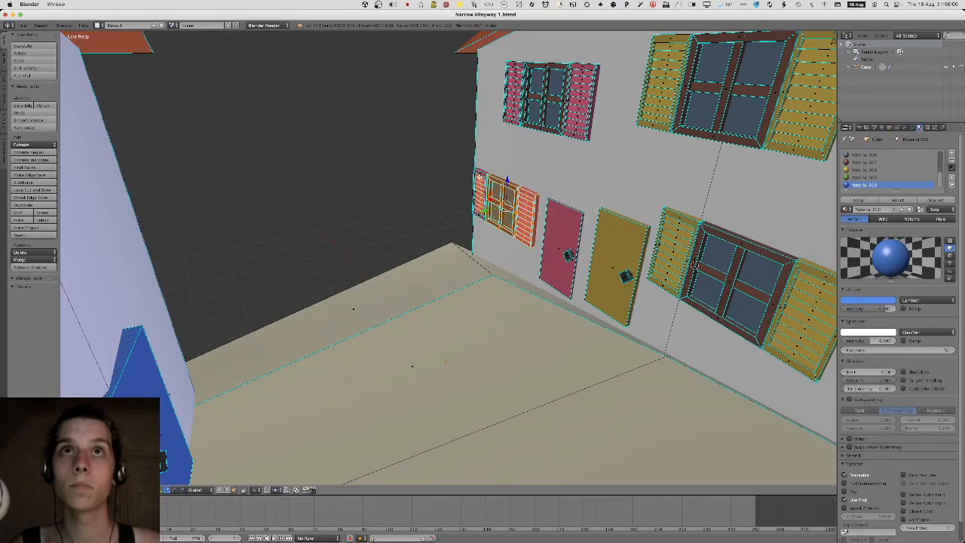
pyautogui.moveTo(481, 175); pyautogui.dragTo(475, 179, button='middle')
pyautogui.hotkey('shift', 'd')
pyautogui.rightClick(415, 231)
pyautogui.press('r')
pyautogui.press('z')
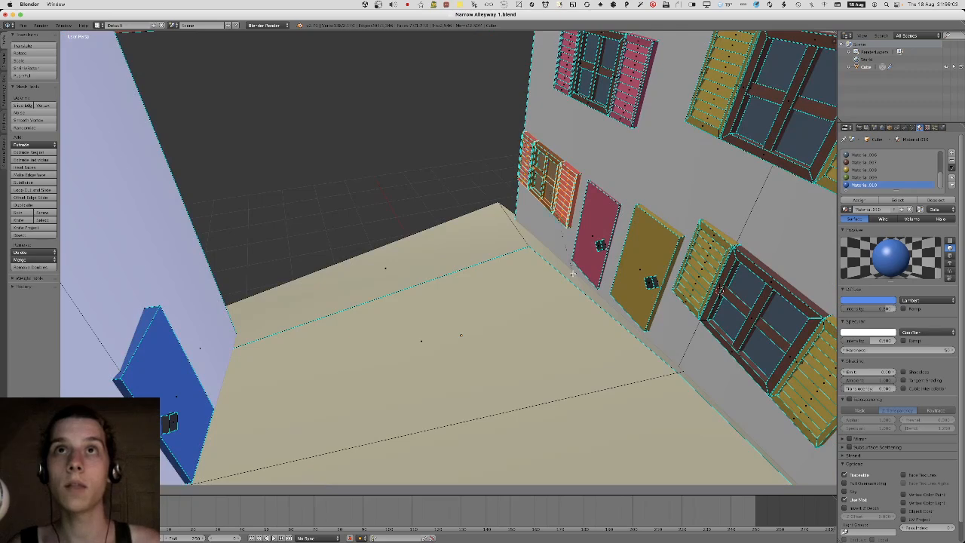
pyautogui.click(661, 126)
# Move the copied window horizontally across the alley to the blue door and turn it about Z toward the alley.
pyautogui.press('g')
pyautogui.hotkey('shift', 'z')
pyautogui.click(366, 322)
pyautogui.press('r')
pyautogui.press('z')
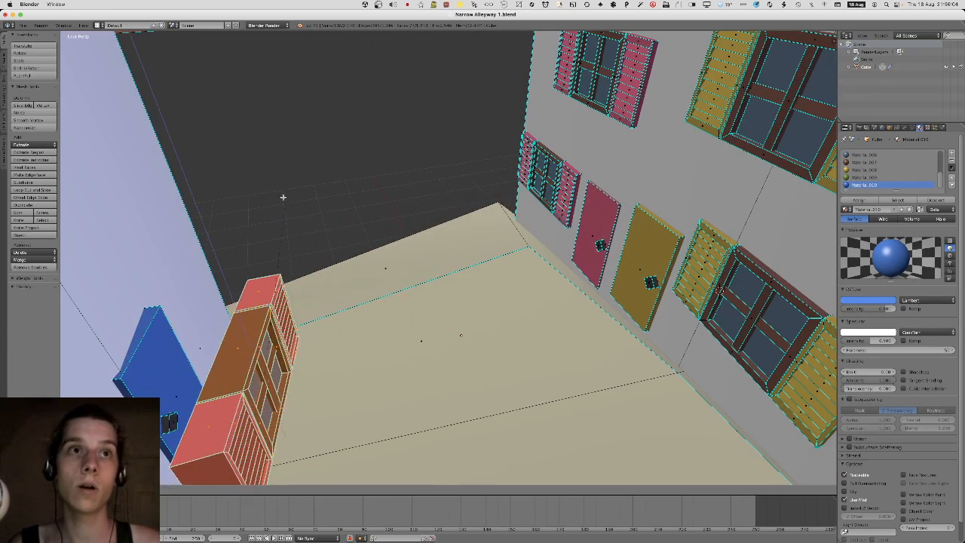
pyautogui.click(283, 197)
# Fit the copied window horizontally into the wall between the blue door and the house corner.
pyautogui.moveTo(283, 197); pyautogui.dragTo(224, 229, button='middle')
pyautogui.press('g')
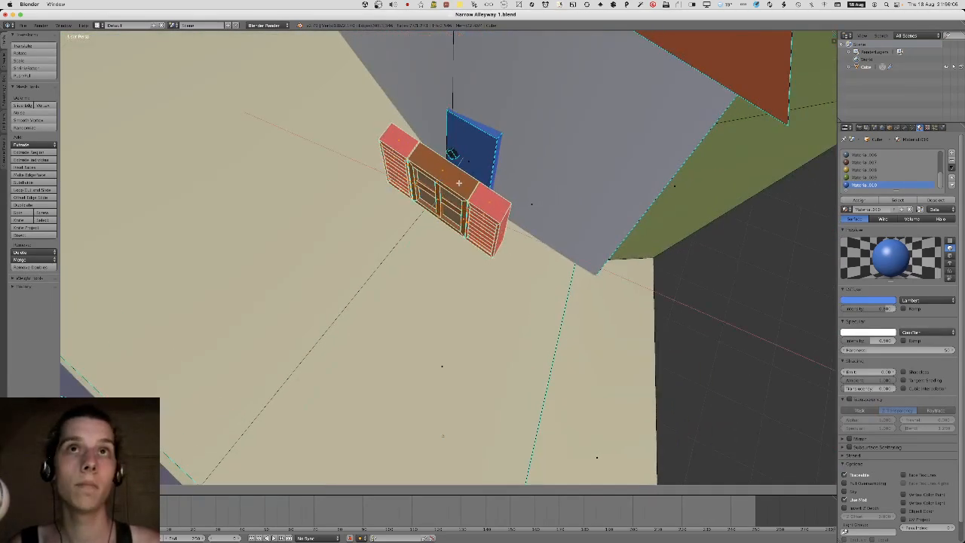
pyautogui.hotkey('shift', 'z')
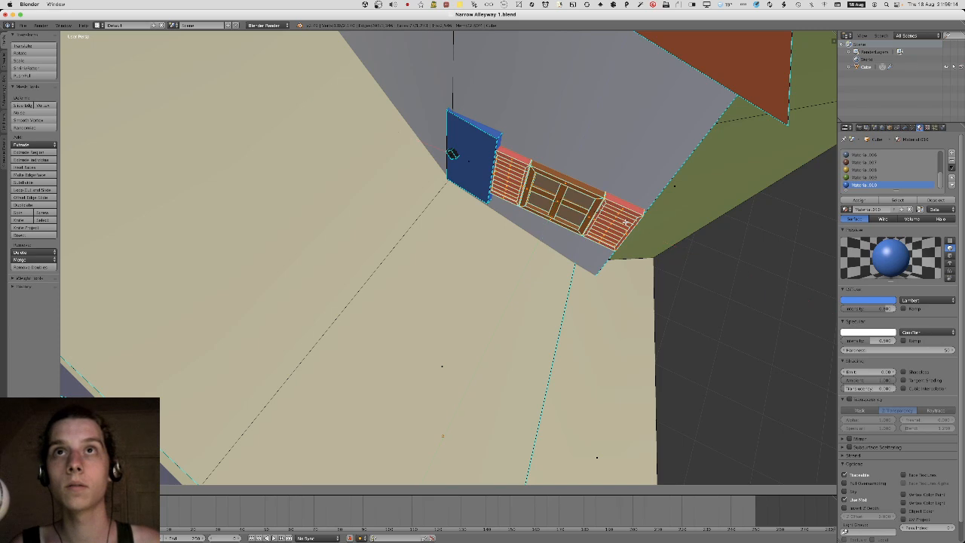
pyautogui.click(628, 215)
pyautogui.press('KP_Decimal')
pyautogui.moveTo(608, 214); pyautogui.dragTo(265, 253, button='middle')
pyautogui.click(528, 183)
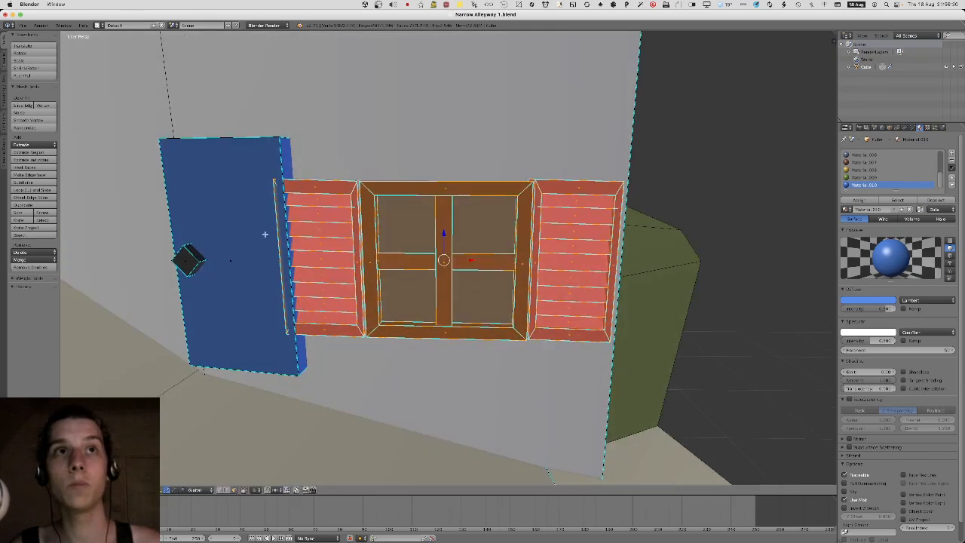
# Assign the blue material to both shutters of the copied window.
pyautogui.moveTo(406, 201); pyautogui.dragTo(548, 238, button='middle')
pyautogui.hotkey('shift', 'l')
pyautogui.click(862, 202)
pyautogui.press('a')
# Move the blue door and its handle along the wall, clear of the neighbouring shutter.
pyautogui.press('l')
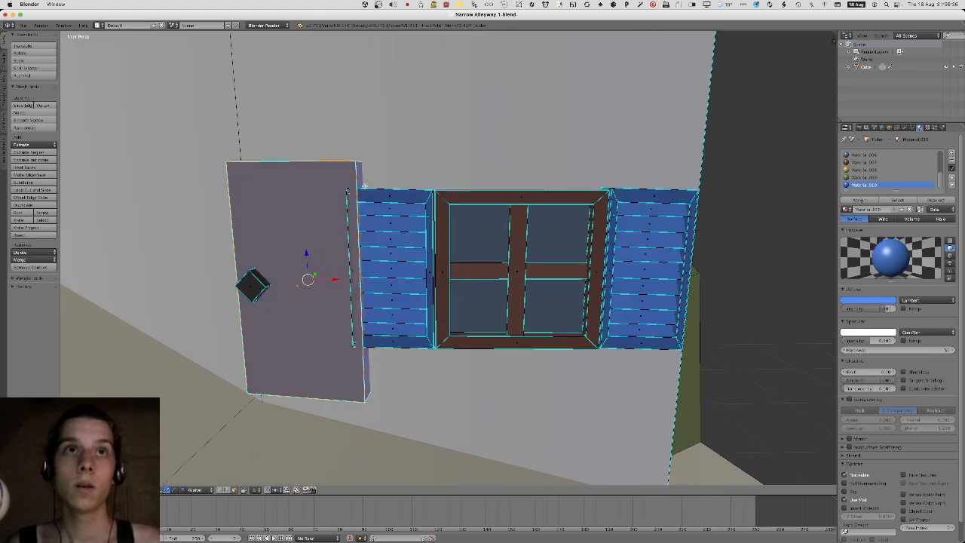
pyautogui.keyDown('shift'); pyautogui.moveTo(314, 249); pyautogui.dragTo(312, 258, button='middle'); pyautogui.keyUp('shift')
pyautogui.press('l')
pyautogui.keyDown('shift'); pyautogui.moveTo(265, 286); pyautogui.dragTo(354, 218, button='middle'); pyautogui.keyUp('shift')
pyautogui.press('g')
pyautogui.click(381, 225)
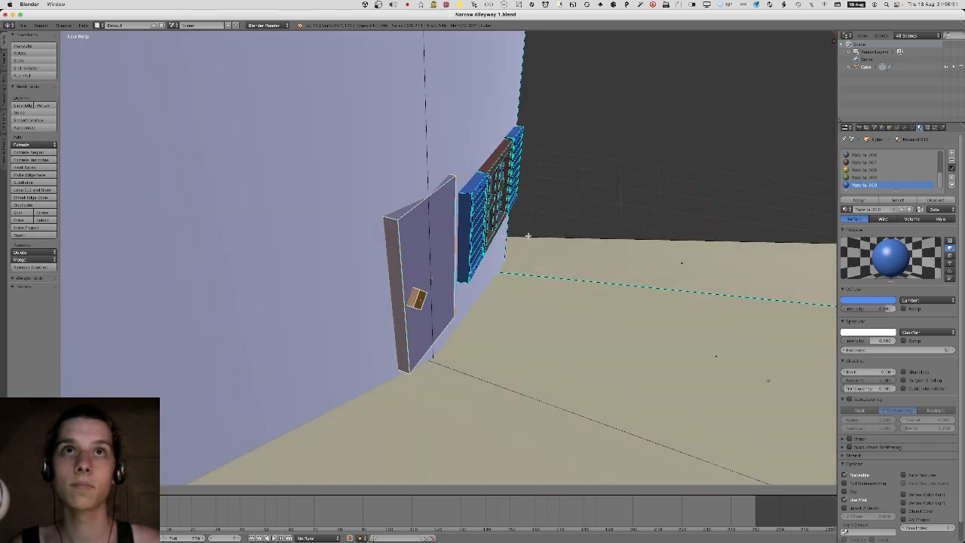
# Examine how the blue door and blue-shuttered window sit on the opposite house's wall.
pyautogui.press('Tab')
pyautogui.moveTo(533, 236); pyautogui.dragTo(459, 226, button='middle')
pyautogui.press('Tab')
pyautogui.press('Tab')
pyautogui.moveTo(456, 271); pyautogui.dragTo(431, 301, button='middle')
pyautogui.press('Tab')
pyautogui.press('Tab')
pyautogui.press('Tab')
# Raise the whole blue-shuttered window slightly along the Z axis beside the blue door.
pyautogui.press('a')
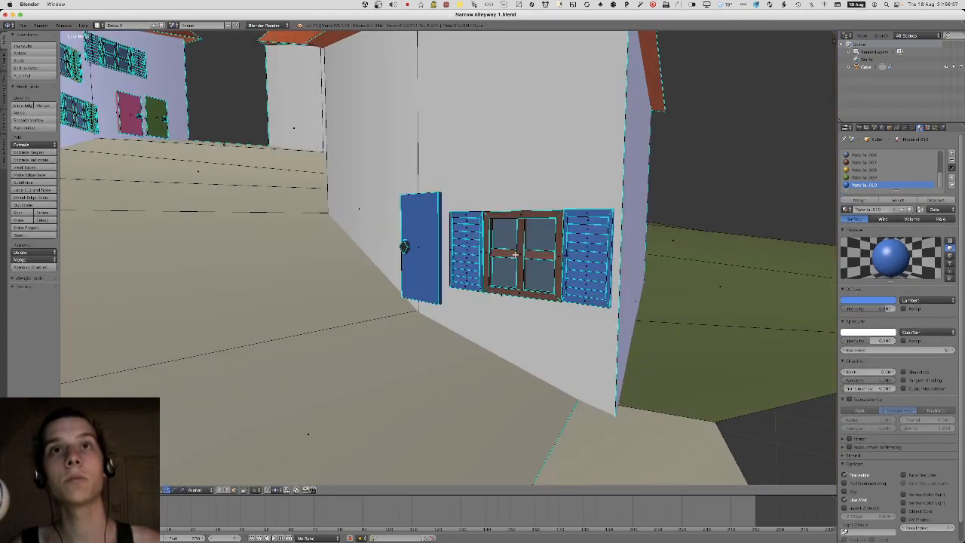
pyautogui.rightClick(515, 255)
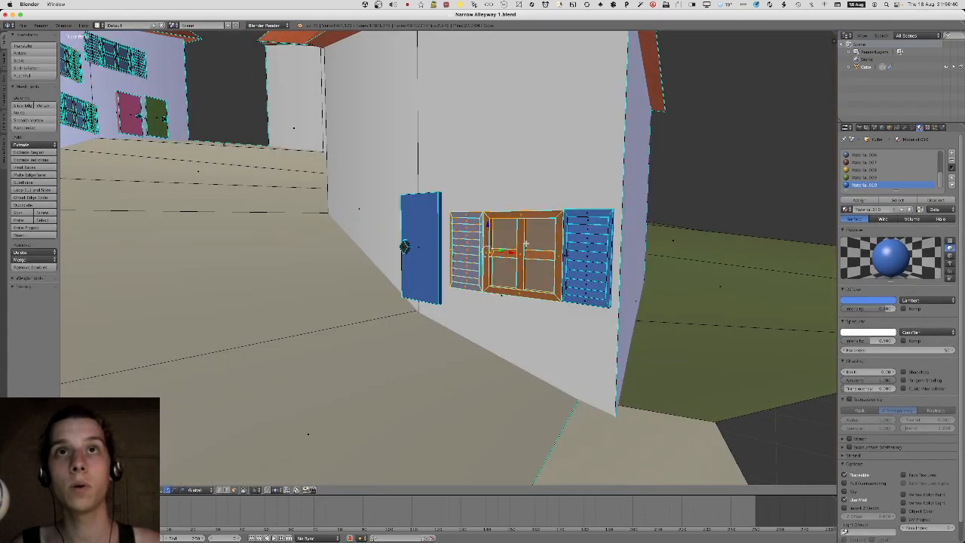
pyautogui.press('l')
pyautogui.press('l')
pyautogui.press('g')
pyautogui.press('z')
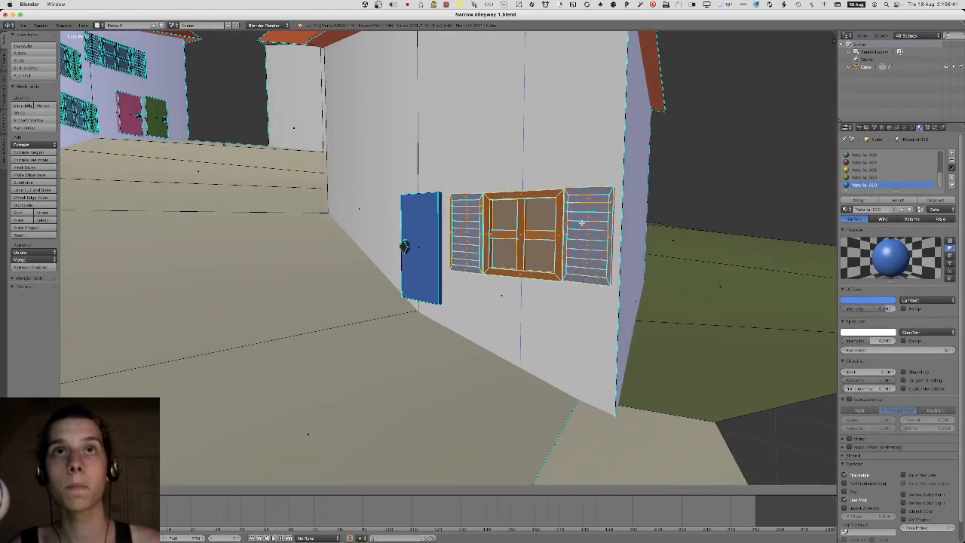
pyautogui.click(580, 217)
# Duplicate the blue-shuttered window in place and rotate the copy 90 degrees about the Z axis.
pyautogui.press('Tab')
pyautogui.moveTo(581, 217); pyautogui.dragTo(482, 328, button='middle')
pyautogui.scroll(-4, 558, 230)
pyautogui.scroll(4, 482, 226)
pyautogui.press('Tab')
pyautogui.hotkey('shift', 'd')
pyautogui.rightClick(472, 239)
pyautogui.scroll(-2, 472, 240)
pyautogui.press('r')
pyautogui.press('z')
pyautogui.press('9')
pyautogui.press('0')
pyautogui.press('Return')
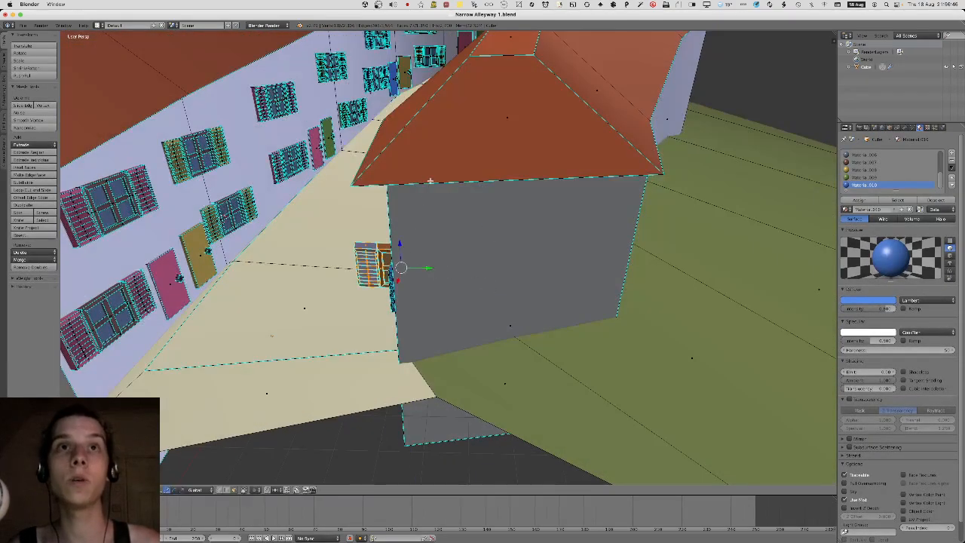
# Move the rotated window copy around the corner to the house's end wall, adjusting it along the X axis.
pyautogui.press('g')
pyautogui.hotkey('shift', 'z')
pyautogui.click(548, 241)
pyautogui.press('g')
pyautogui.press('x')
pyautogui.click(545, 222)
pyautogui.moveTo(545, 222); pyautogui.dragTo(562, 220, button='middle')
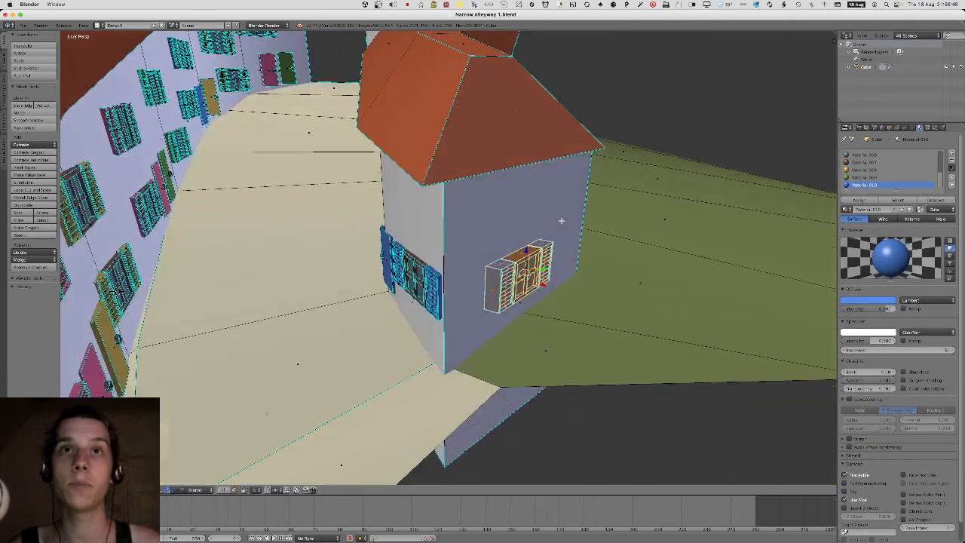
pyautogui.press('g')
pyautogui.press('x')
pyautogui.click(532, 158)
# Position the window copy horizontally so it sits in the end wall, near the alley-side corner.
pyautogui.moveTo(532, 158); pyautogui.dragTo(416, 132, button='middle')
pyautogui.press('g')
pyautogui.hotkey('shift', 'z')
pyautogui.click(517, 205)
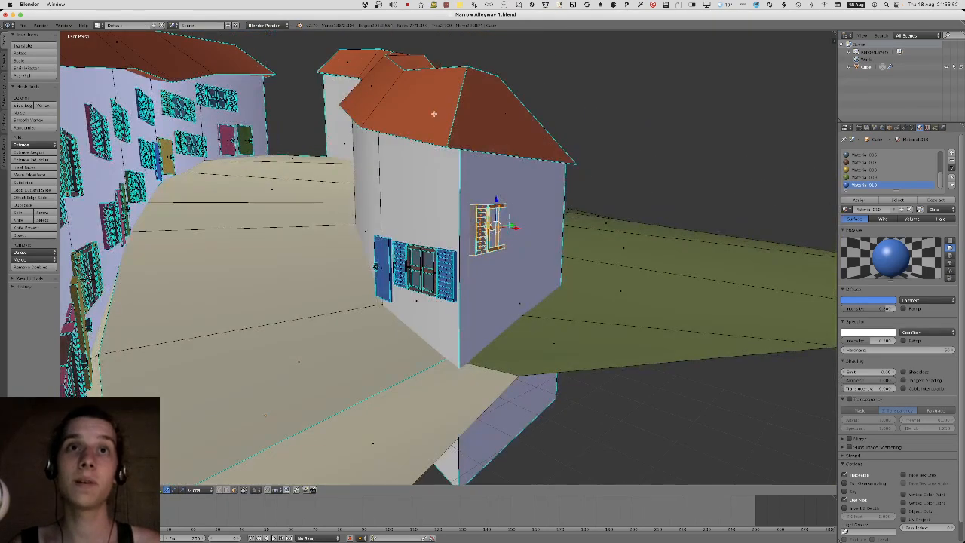
pyautogui.moveTo(419, 240); pyautogui.dragTo(632, 207, button='middle')
pyautogui.press('g')
pyautogui.hotkey('shift', 'z')
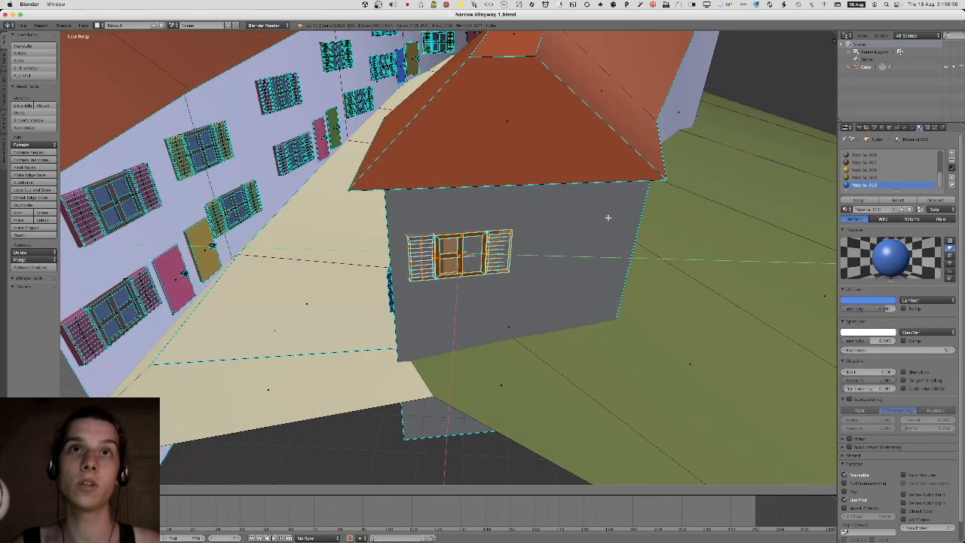
pyautogui.click(601, 222)
# Fine-tune the window copy's rotation about the Z axis so it lies parallel to the end wall.
pyautogui.press('r')
pyautogui.press('z')
pyautogui.moveTo(601, 222); pyautogui.dragTo(508, 210, button='middle')
pyautogui.click(594, 232)
pyautogui.press('r')
pyautogui.press('z')
pyautogui.click(594, 233)
pyautogui.press('r')
pyautogui.press('z')
pyautogui.click(592, 236)
# Raise the end wall's blue-shuttered window along the Z axis to upper-floor height below the roof.
pyautogui.press('Tab')
pyautogui.scroll(-4, 549, 233)
pyautogui.scroll(1, 501, 203)
pyautogui.press('Tab')
pyautogui.scroll(3, 508, 209)
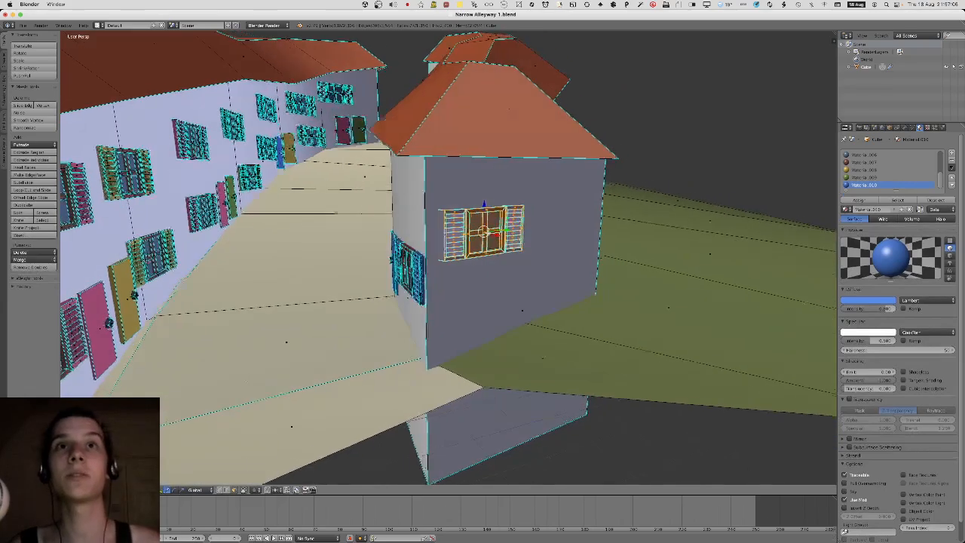
pyautogui.press('g')
pyautogui.press('z')
pyautogui.click(473, 281)
pyautogui.press('Tab')
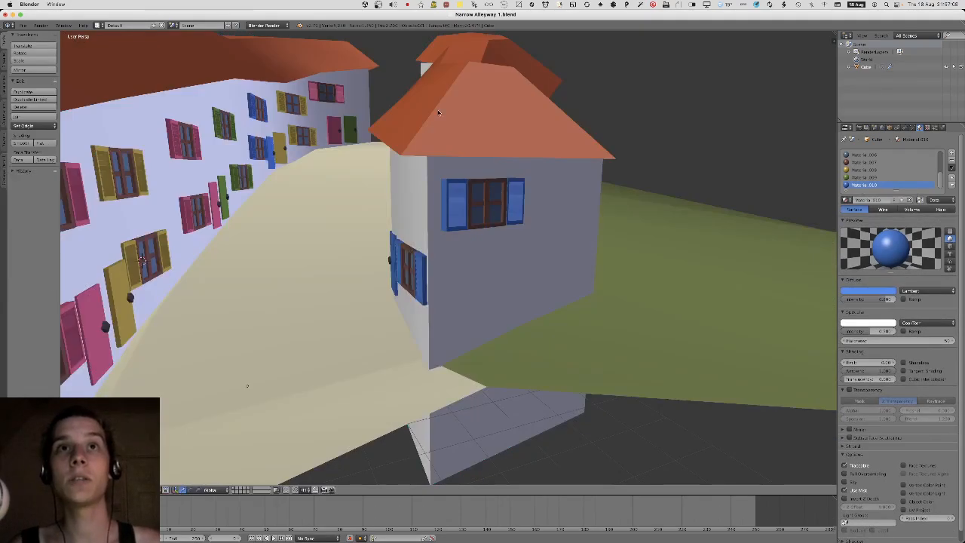
# Duplicate the end wall's blue-shuttered window and place the copy beside it, towards the far corner of the wall.
pyautogui.press('Tab')
pyautogui.moveTo(457, 250); pyautogui.dragTo(407, 247, button='middle')
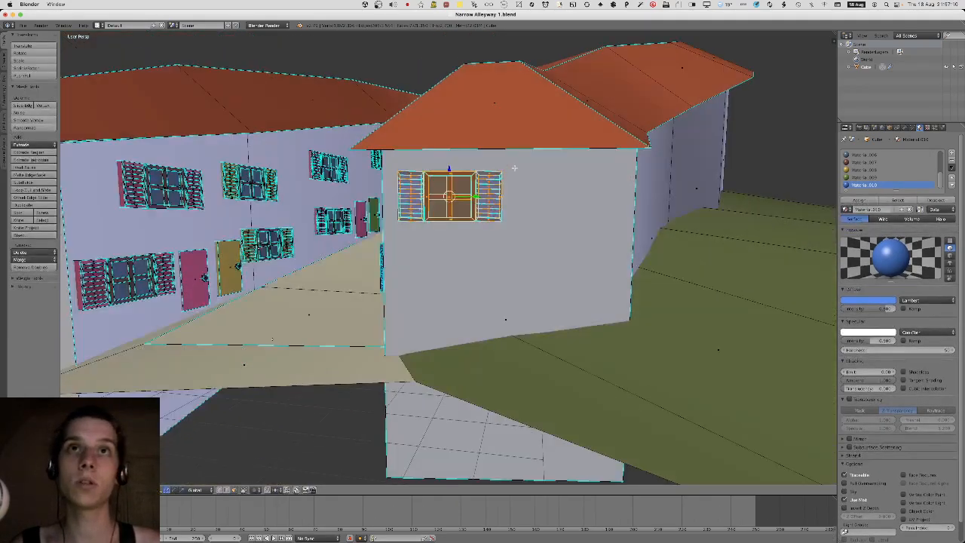
pyautogui.moveTo(514, 168); pyautogui.dragTo(473, 193, button='middle')
pyautogui.press('a')
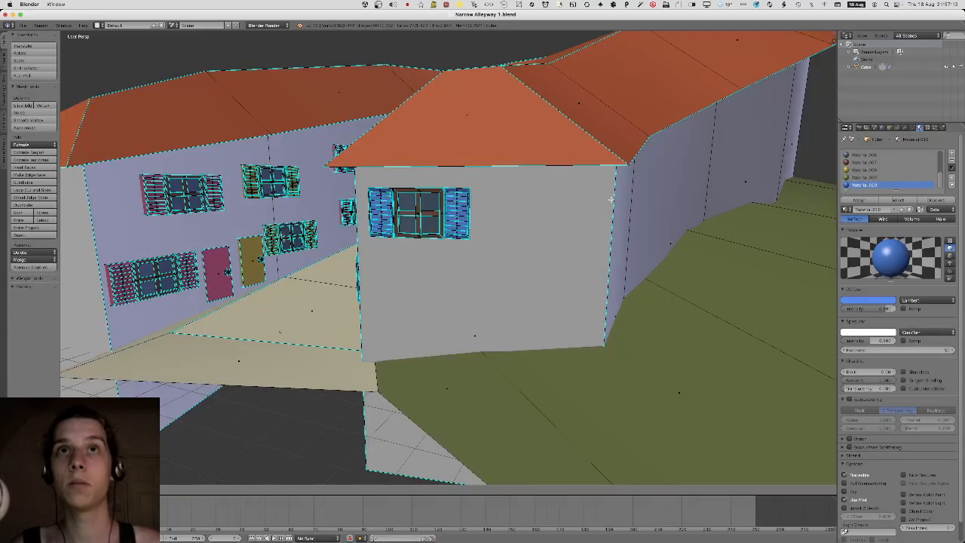
pyautogui.moveTo(611, 199); pyautogui.dragTo(660, 208, button='middle')
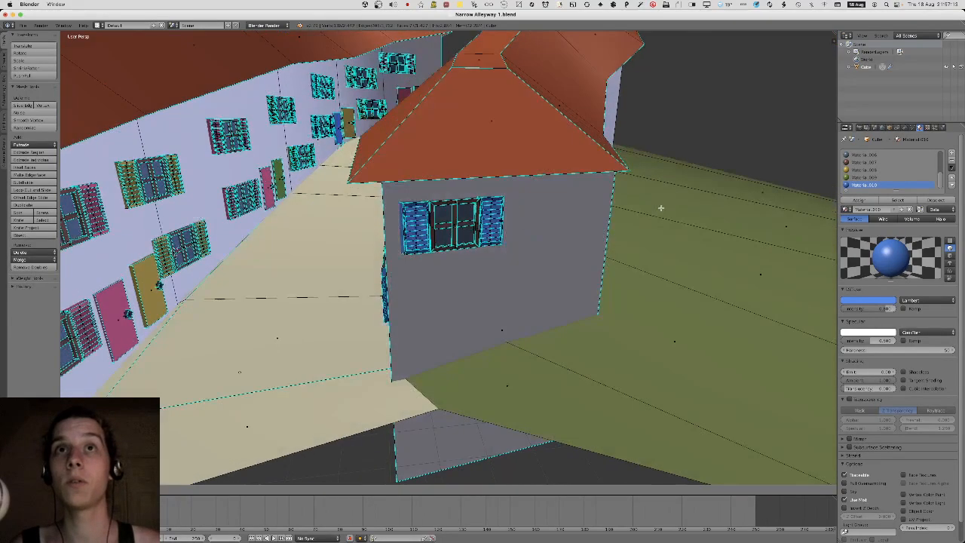
pyautogui.moveTo(721, 185); pyautogui.dragTo(656, 212, button='middle')
pyautogui.click(698, 217)
pyautogui.press('Tab')
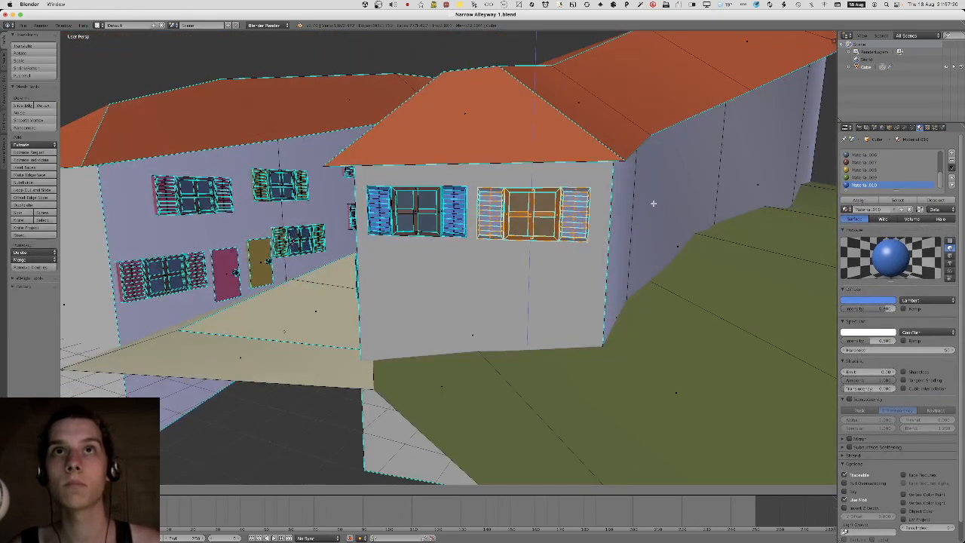
# Adjust the second end-wall window along the Z axis so it lines up with the first one.
pyautogui.press('Tab')
pyautogui.moveTo(652, 205); pyautogui.dragTo(426, 317, button='middle')
pyautogui.press('Tab')
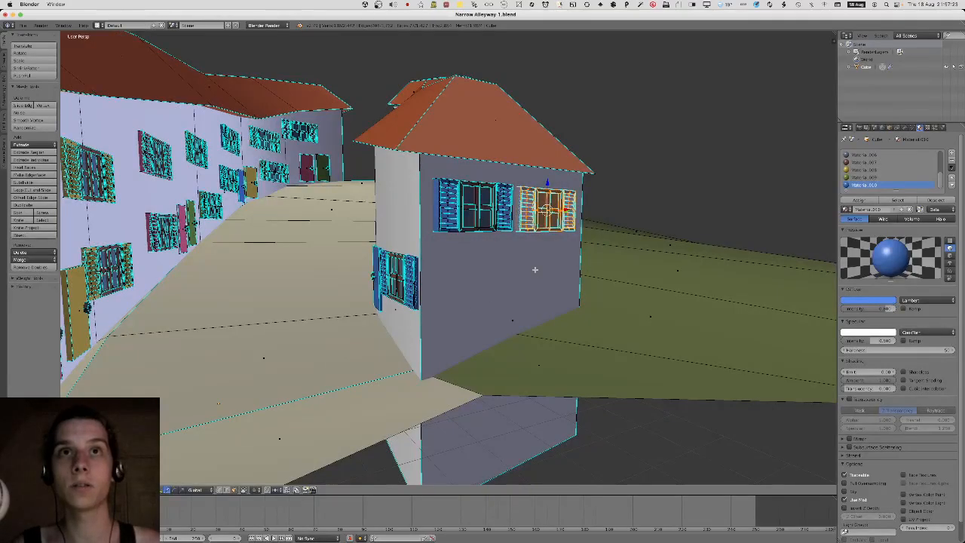
pyautogui.press('Tab')
pyautogui.moveTo(535, 269); pyautogui.dragTo(468, 279, button='middle')
pyautogui.press('Tab')
pyautogui.press('g')
pyautogui.press('z')
pyautogui.press('Tab')
pyautogui.scroll(10, 452, 286)
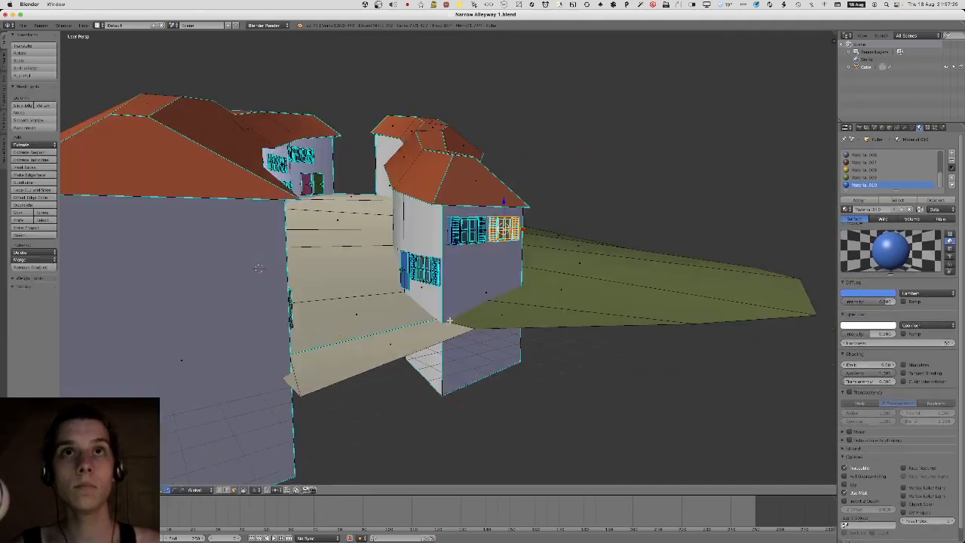
# Duplicate the blue-shuttered ground-floor window on the alley-side wall and raise the copy to the upper floor.
pyautogui.press('Tab')
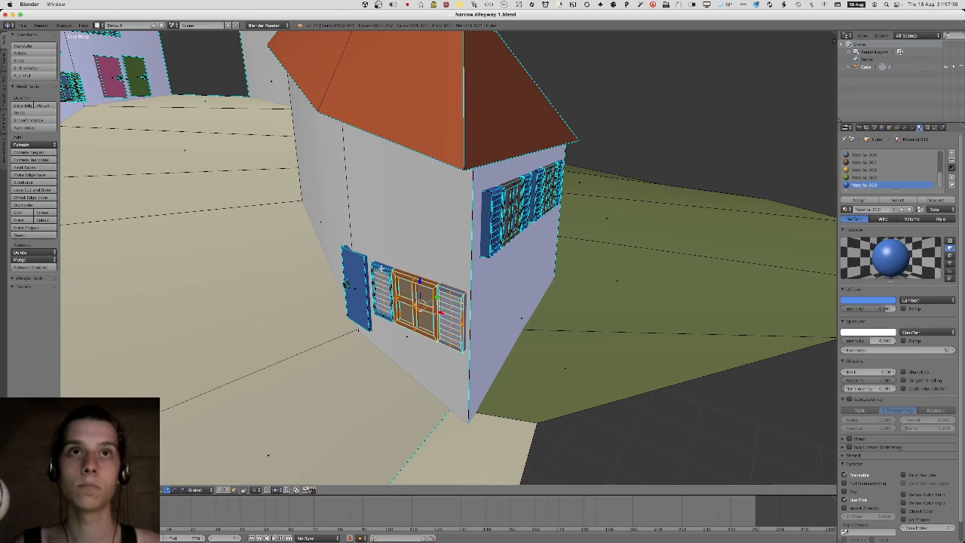
pyautogui.moveTo(468, 279); pyautogui.dragTo(476, 277, button='middle')
pyautogui.moveTo(345, 285); pyautogui.dragTo(391, 340, button='middle')
pyautogui.press('h')
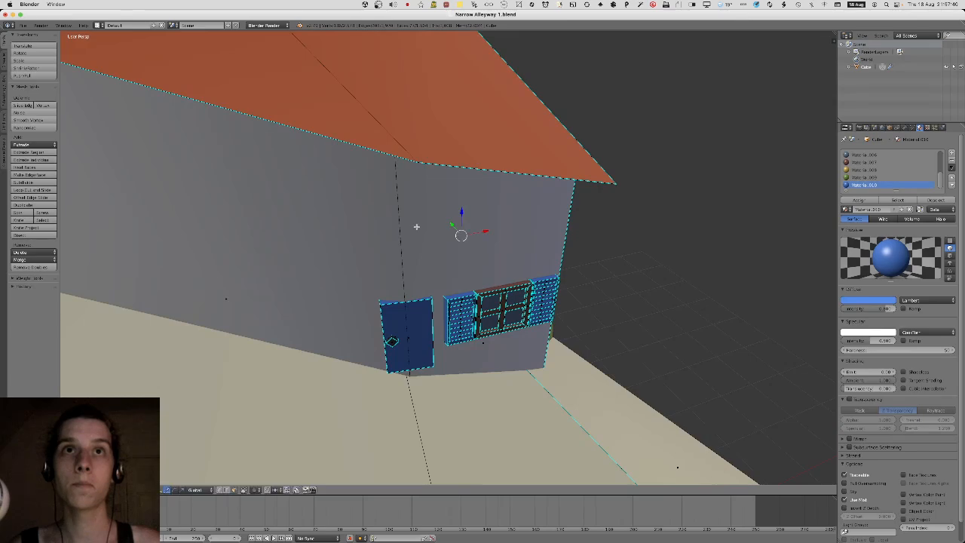
pyautogui.moveTo(416, 226); pyautogui.dragTo(537, 246, button='middle')
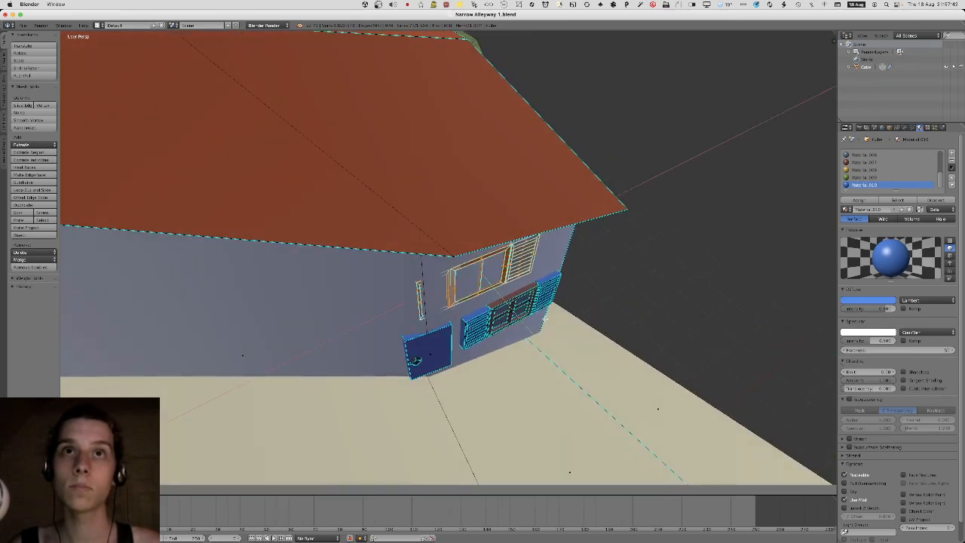
# Move the upper-floor window copy out of the alley-side wall so it sits on the surface below the roof.
pyautogui.rightClick(585, 343)
pyautogui.moveTo(584, 344); pyautogui.dragTo(486, 281, button='middle')
pyautogui.click(571, 338)
pyautogui.press('g')
pyautogui.click(565, 325)
pyautogui.press('Tab')
pyautogui.press('Tab')
pyautogui.press('Tab')
pyautogui.press('Tab')
pyautogui.press('Tab')
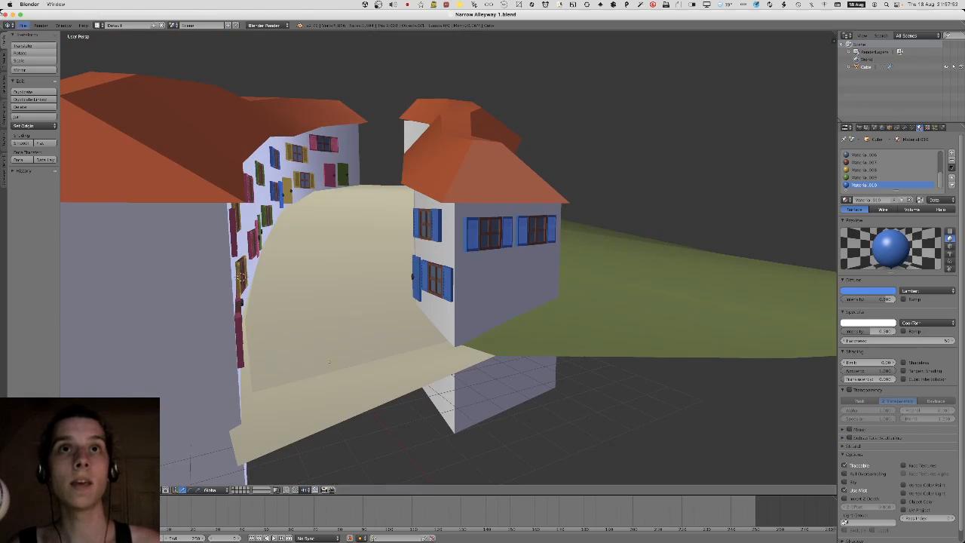
# Export the updated alleyway model for the Unity level.
pyautogui.click(22, 26)
pyautogui.press('Tab')
pyautogui.moveTo(125, 162); pyautogui.dragTo(370, 174, button='middle')
pyautogui.press('Tab')
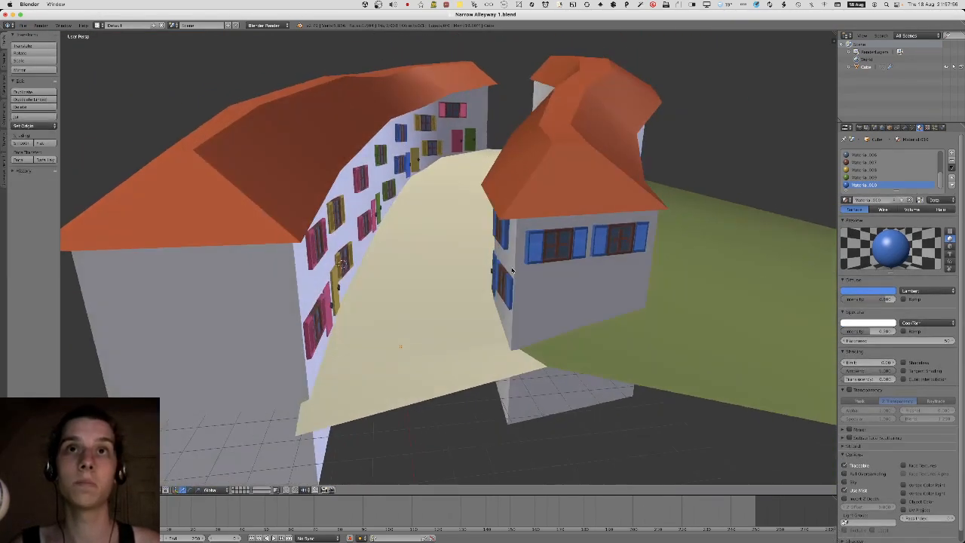
pyautogui.click(24, 26)
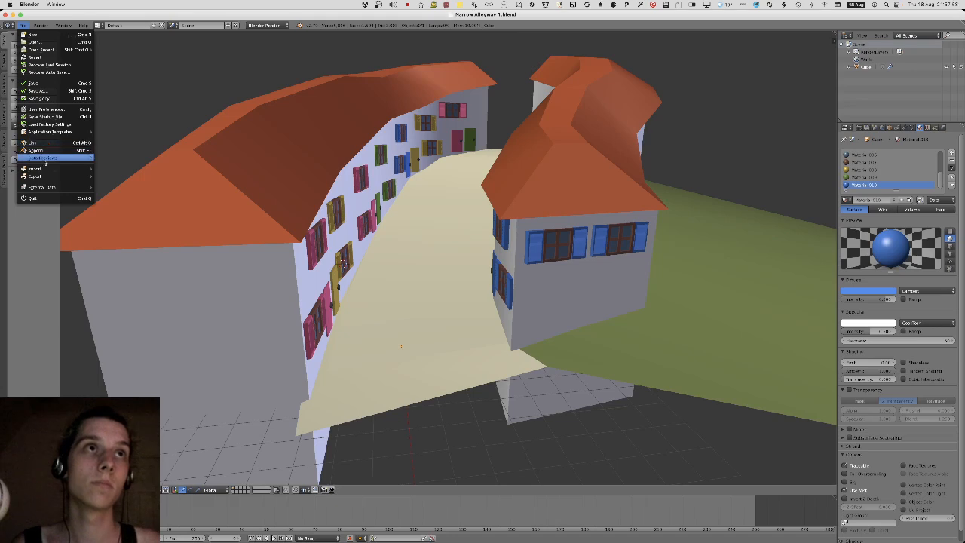
pyautogui.moveTo(52, 176)
pyautogui.click(117, 205)
pyautogui.press('Escape')
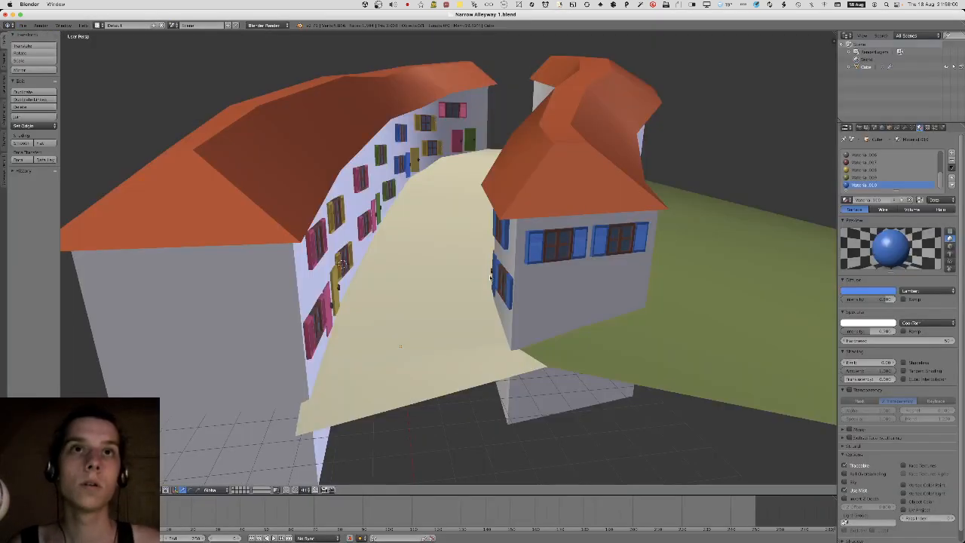
# Switch to Unity and inspect the end wall's blue-shuttered windows in the reimported alleyway.
pyautogui.press('super+Tab')
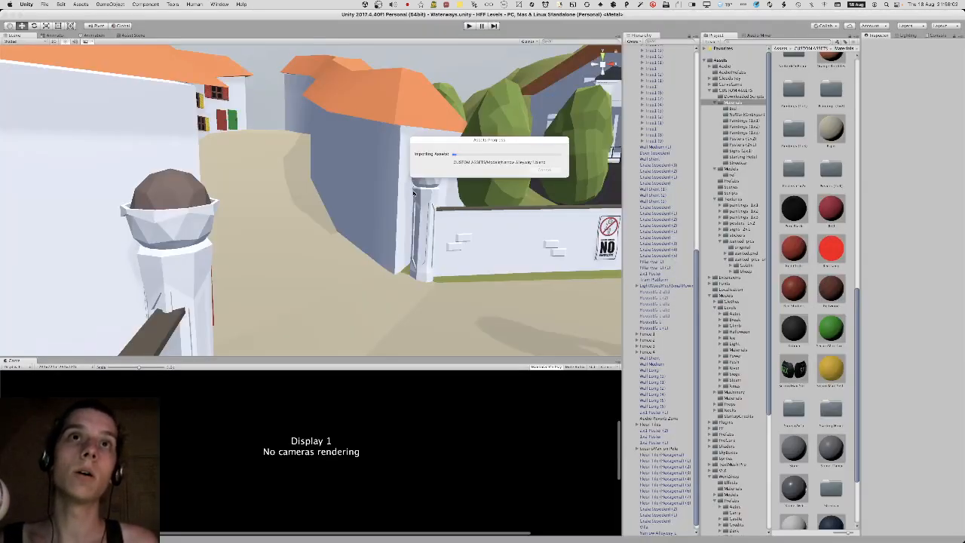
pyautogui.moveTo(443, 173); pyautogui.dragTo(336, 196, button='right')
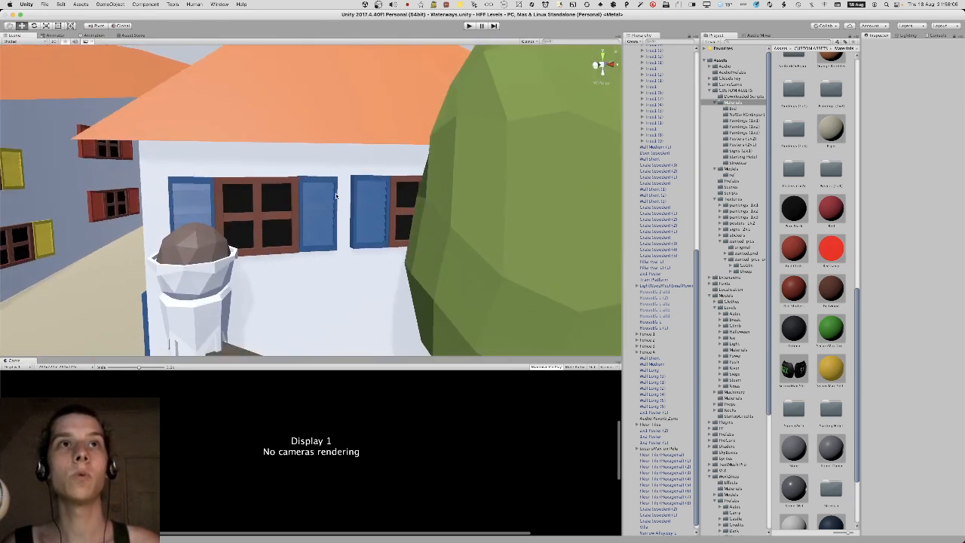
pyautogui.keyDown('alt'); pyautogui.moveTo(335, 239); pyautogui.dragTo(2, 242); pyautogui.keyUp('alt')
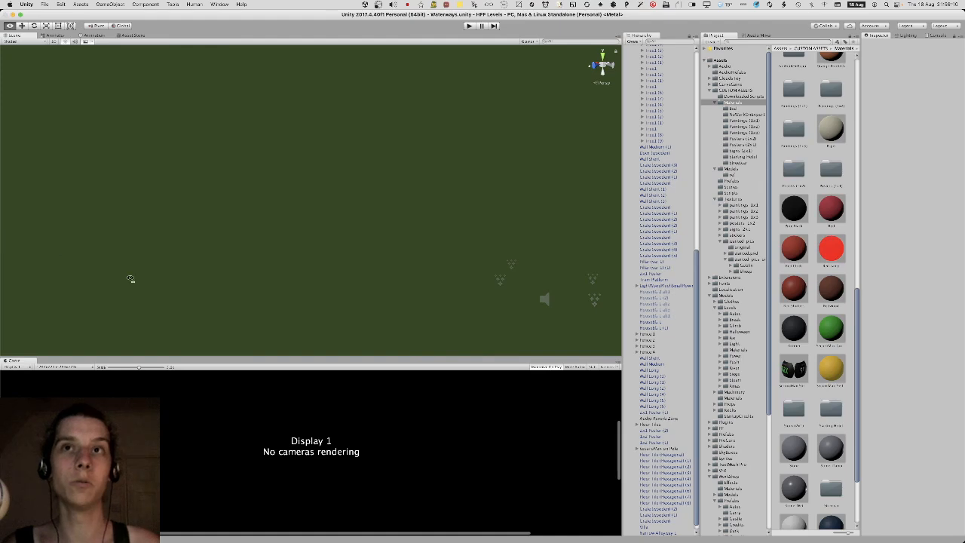
pyautogui.keyDown('alt'); pyautogui.moveTo(130, 279); pyautogui.dragTo(302, 267); pyautogui.keyUp('alt')
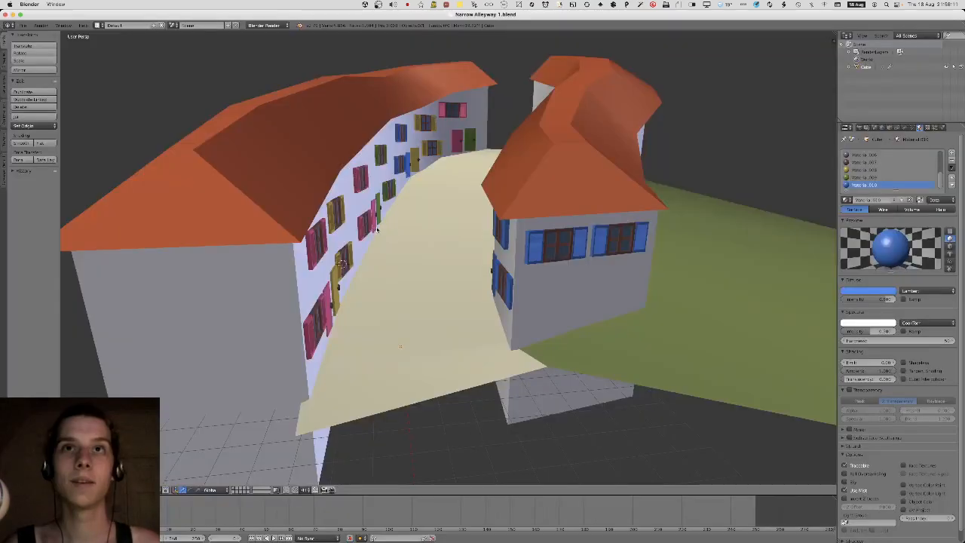
# Switch back to Blender and delete the second window on the end wall, including its frame and both shutters.
pyautogui.press('Tab')
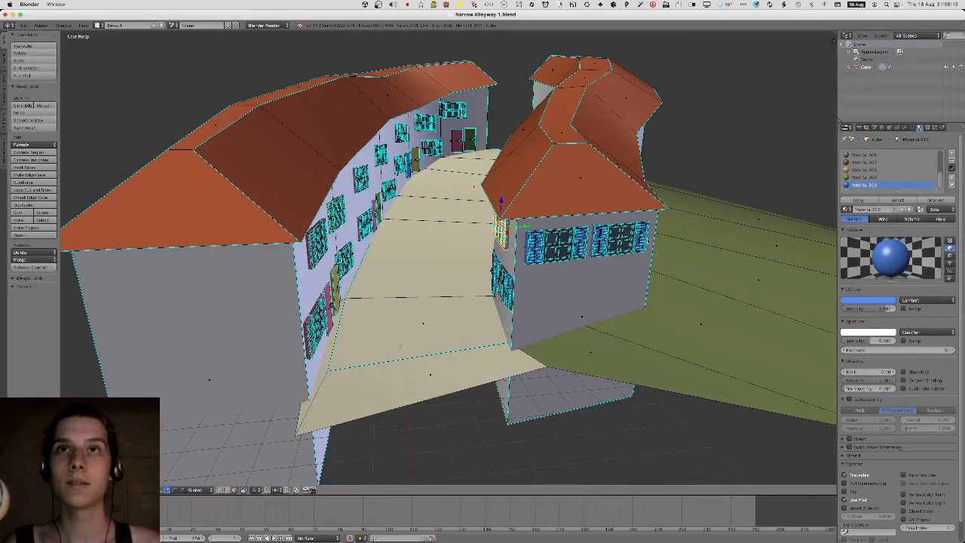
pyautogui.press('KP_Decimal')
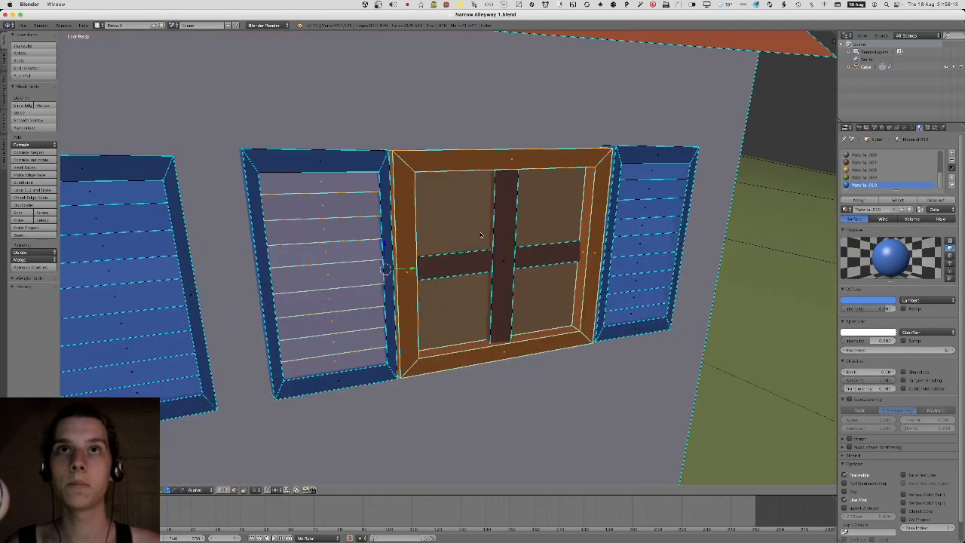
pyautogui.press('l')
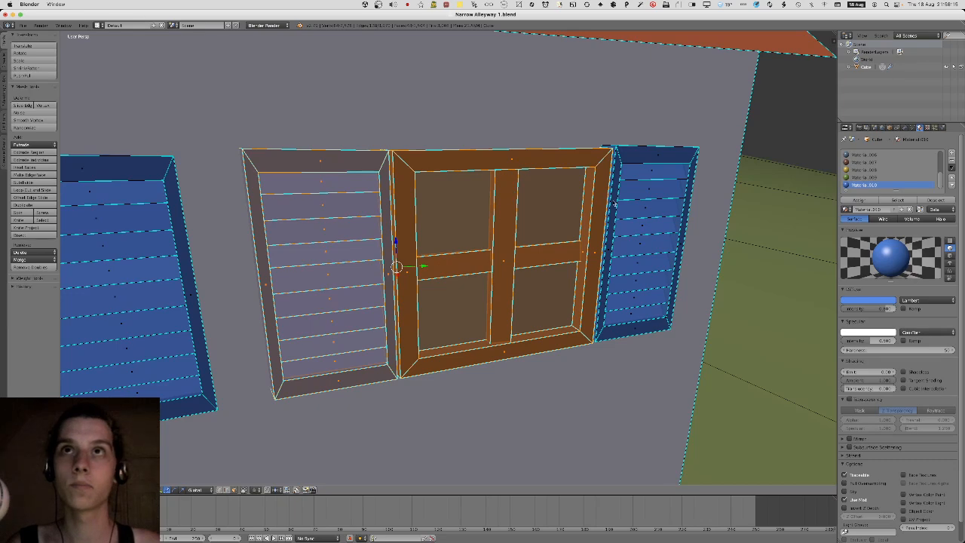
pyautogui.press('l')
pyautogui.press('x')
pyautogui.click(614, 196)
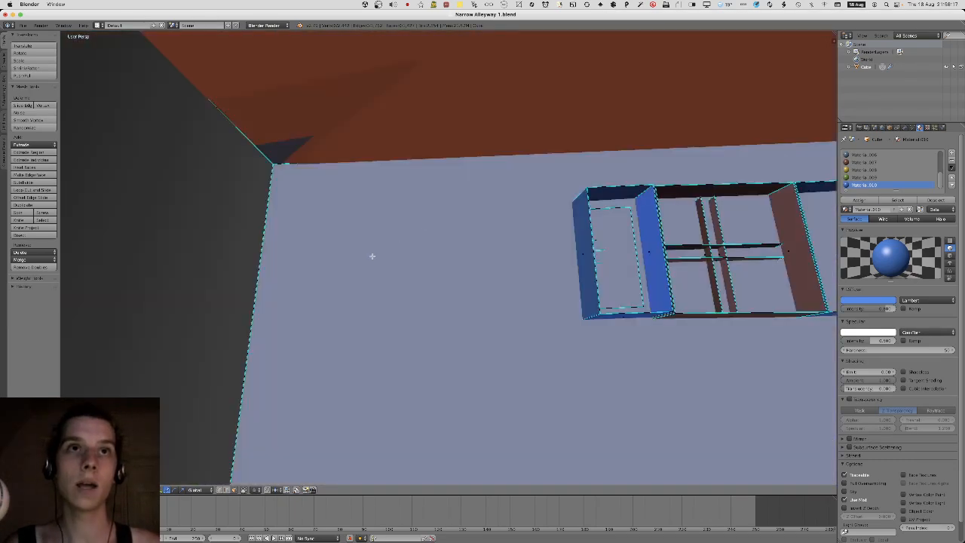
# Select the remaining end-wall window with its frame and both shutters and shift it slightly towards the wall's centre.
pyautogui.moveTo(372, 256); pyautogui.dragTo(419, 259, button='middle')
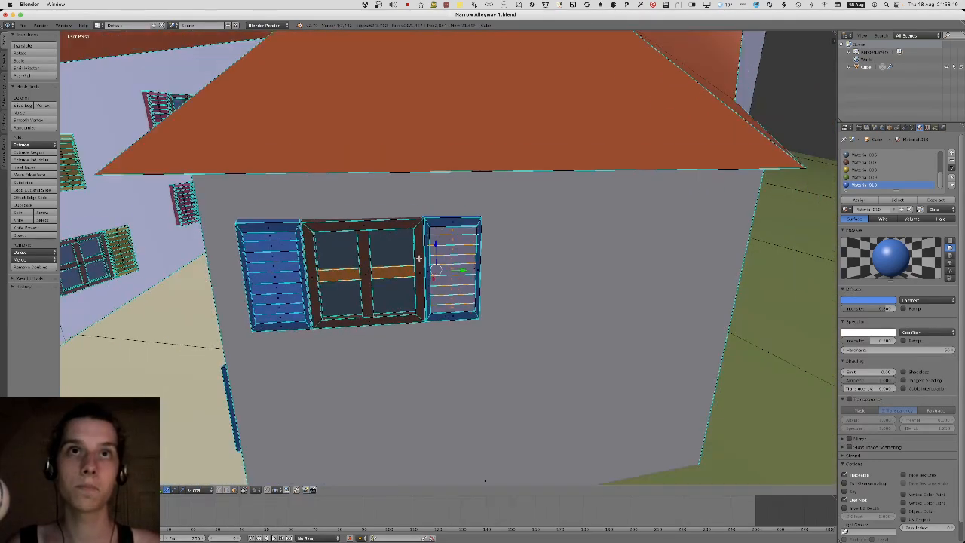
pyautogui.press('l')
pyautogui.press('l')
pyautogui.press('l')
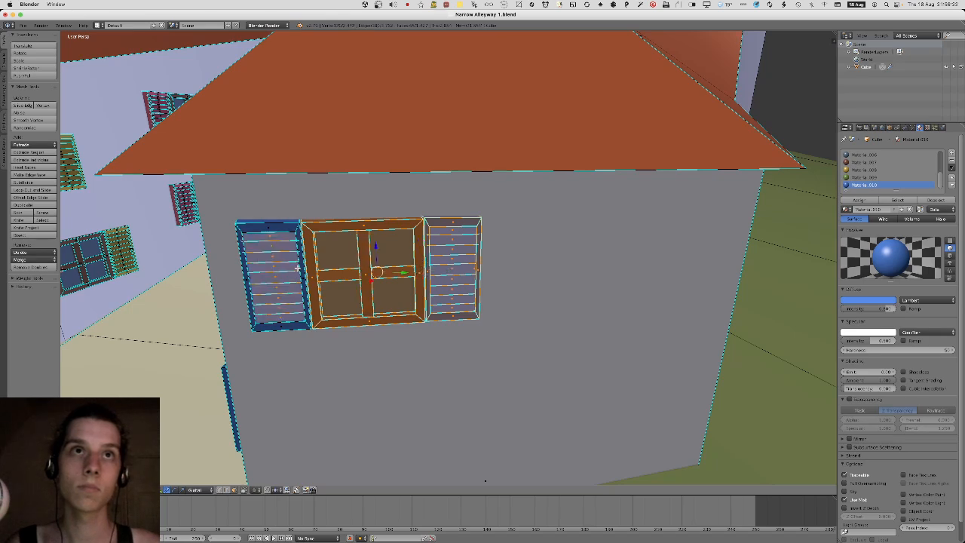
pyautogui.press('l')
pyautogui.moveTo(457, 235); pyautogui.dragTo(489, 254, button='middle')
pyautogui.press('Tab')
# Deselect the mesh, snap the 3D cursor to the alleyway's origin and save the file.
pyautogui.press('Tab')
pyautogui.scroll(-5, 489, 252)
pyautogui.press('a')
pyautogui.press('Tab')
pyautogui.hotkey('shift', 's')
pyautogui.click(488, 260)
pyautogui.hotkey('ctrl', 's')
pyautogui.click(488, 253)
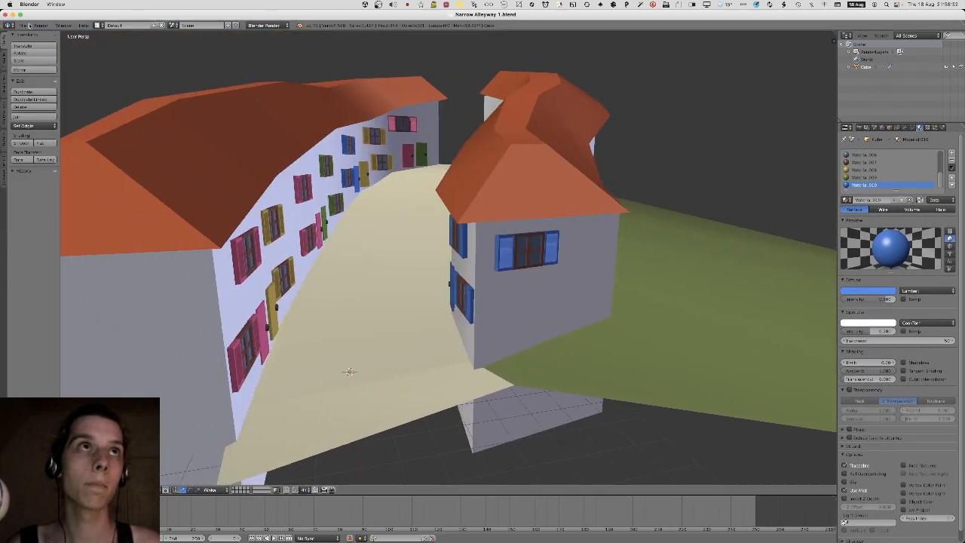
# Export the alleyway model again and switch to Unity so it reimports.
pyautogui.click(24, 24)
pyautogui.moveTo(84, 183)
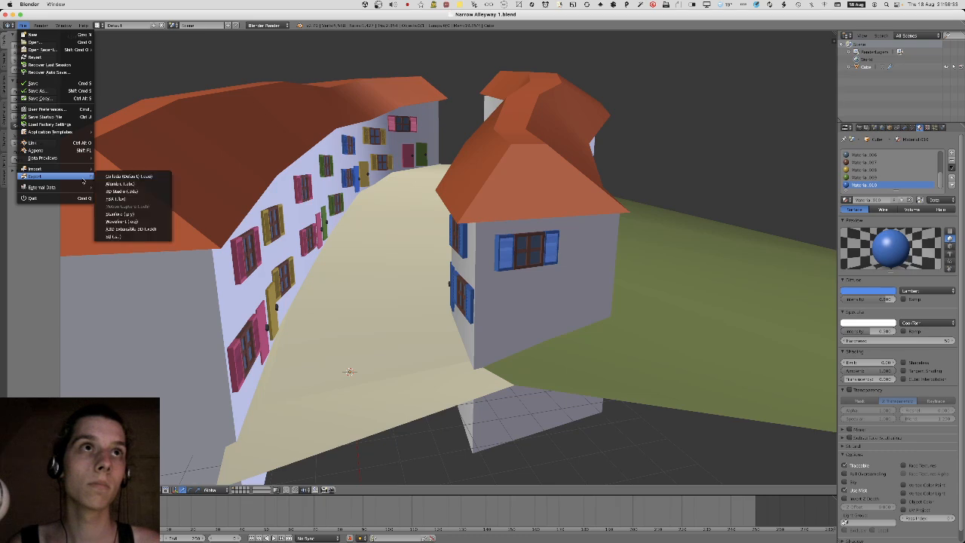
pyautogui.click(125, 205)
pyautogui.press('Return')
pyautogui.press('super+Tab')
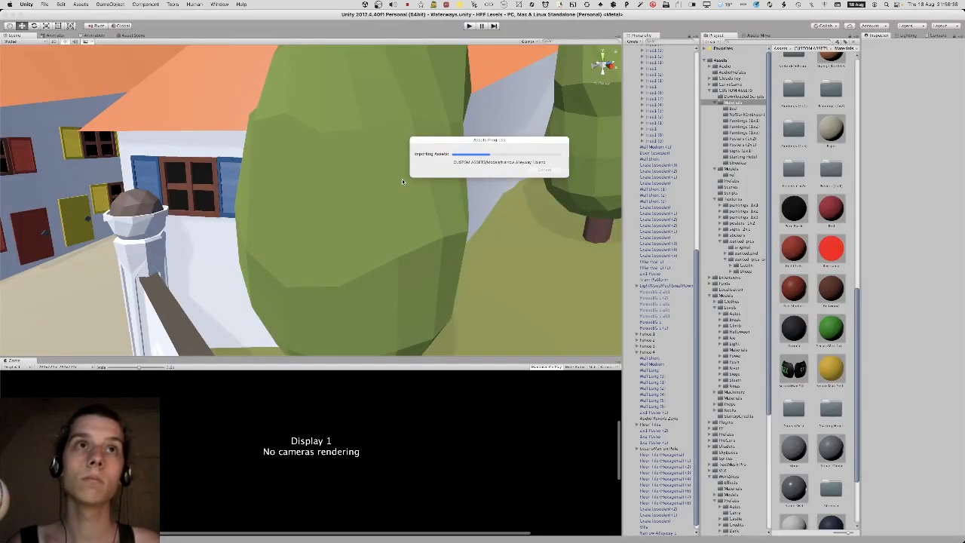
# Examine the reimported alley facade and the blue-shuttered house opposite from the alley entrance.
pyautogui.moveTo(402, 181); pyautogui.dragTo(365, 154, button='right')
pyautogui.press('a')
pyautogui.press('w')
pyautogui.press('s')
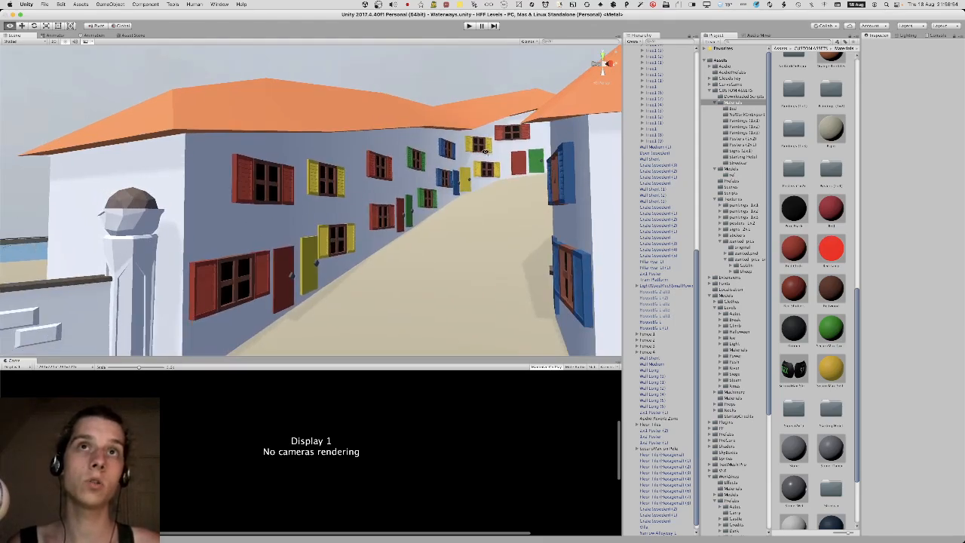
# Switch back to Blender, clear the mesh selection and turn off limiting selection to visible geometry.
pyautogui.press('super+Tab')
pyautogui.moveTo(486, 154); pyautogui.dragTo(460, 181, button='middle')
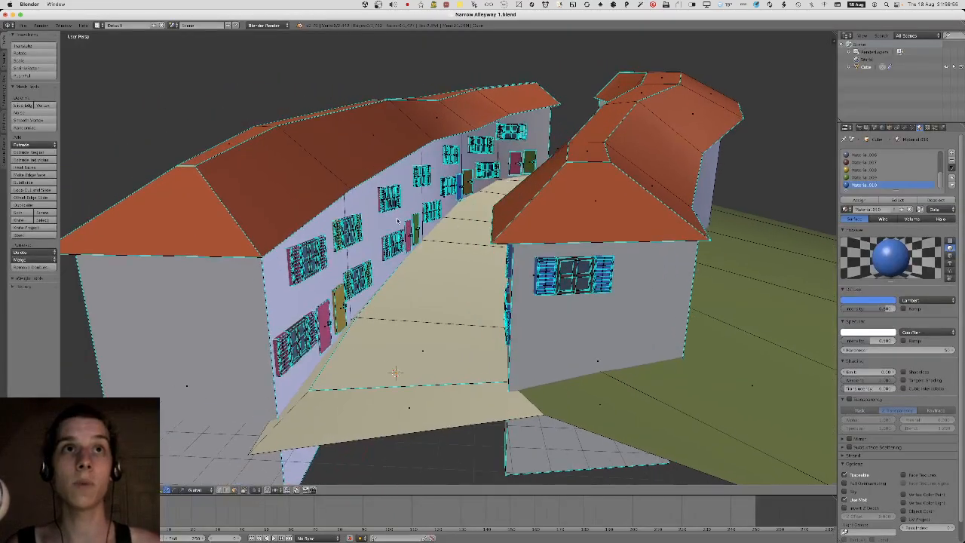
pyautogui.scroll(3, 468, 230)
pyautogui.moveTo(475, 245); pyautogui.dragTo(431, 254, button='middle')
pyautogui.press('a')
pyautogui.press('z')
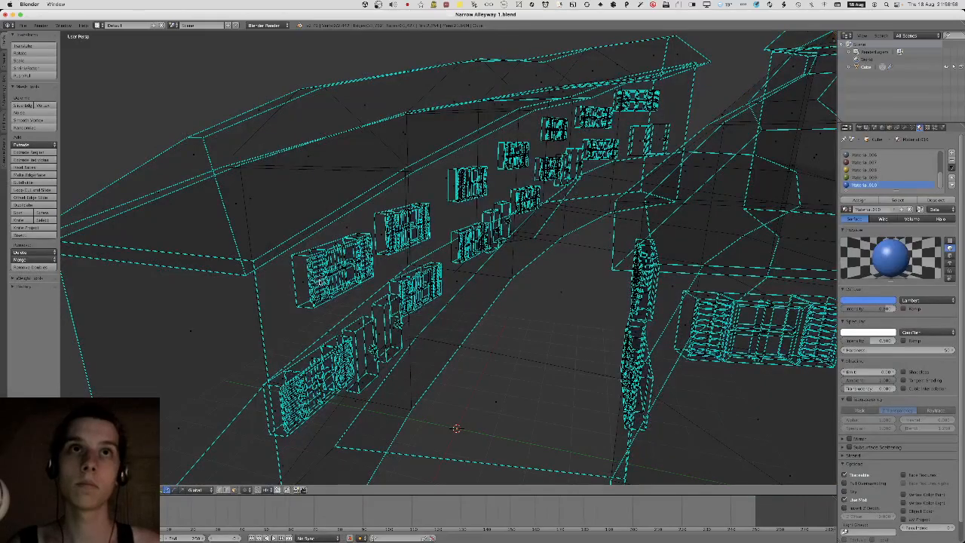
pyautogui.press('z')
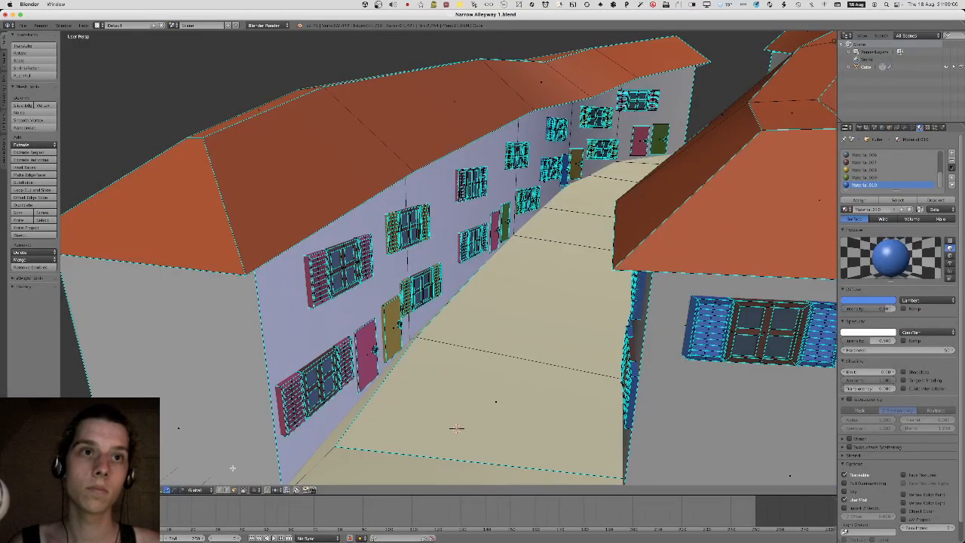
pyautogui.click(243, 490)
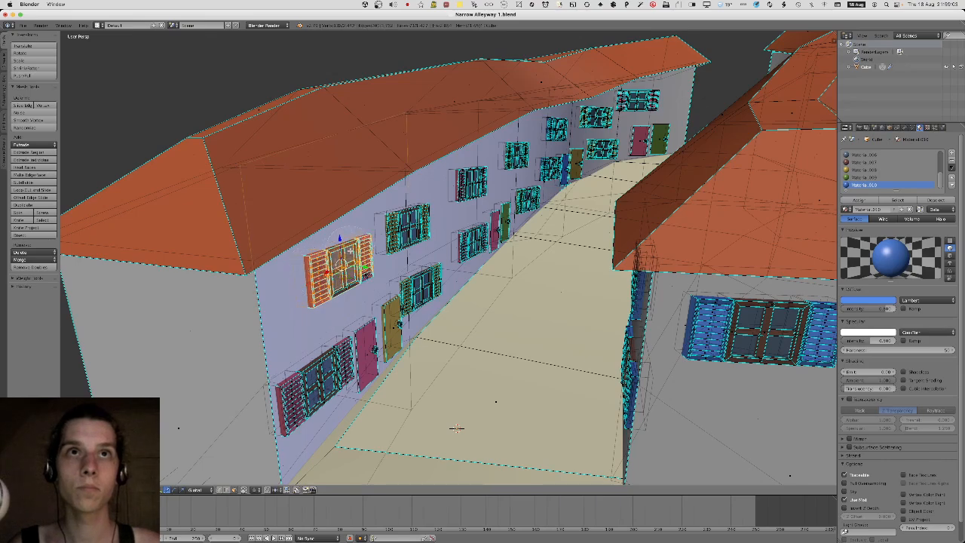
# Select the upper pink-shuttered window at the facade's near end together with all its linked parts.
pyautogui.moveTo(456, 428); pyautogui.dragTo(448, 372, button='middle')
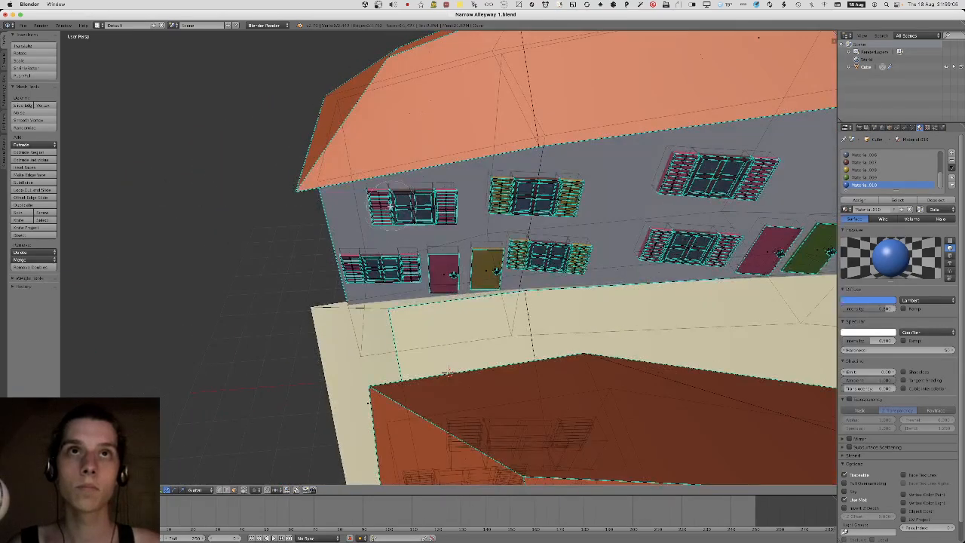
pyautogui.hotkey('ctrl', 'l')
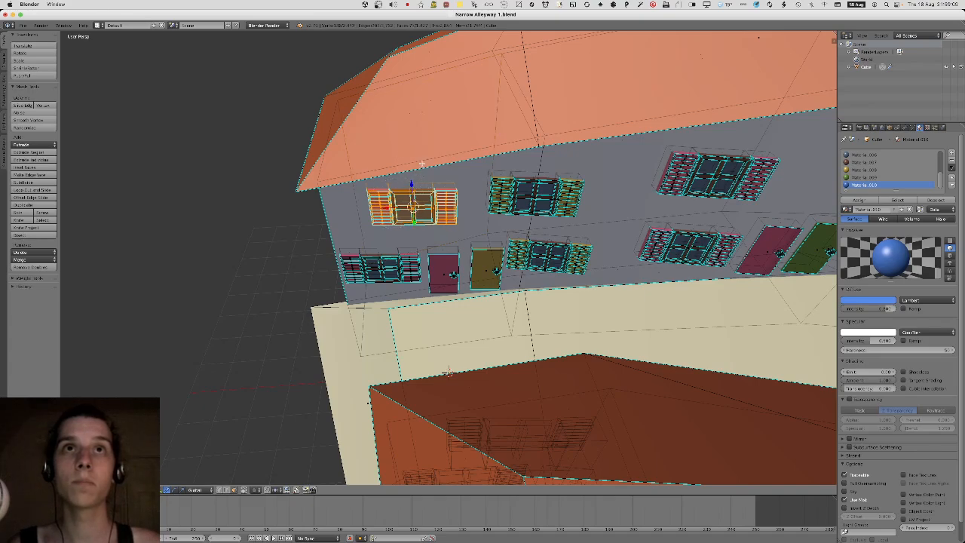
pyautogui.moveTo(447, 373); pyautogui.dragTo(454, 458, button='middle')
pyautogui.moveTo(442, 158); pyautogui.dragTo(398, 255, button='middle')
pyautogui.press('z')
pyautogui.press('z')
pyautogui.scroll(-3, 398, 255)
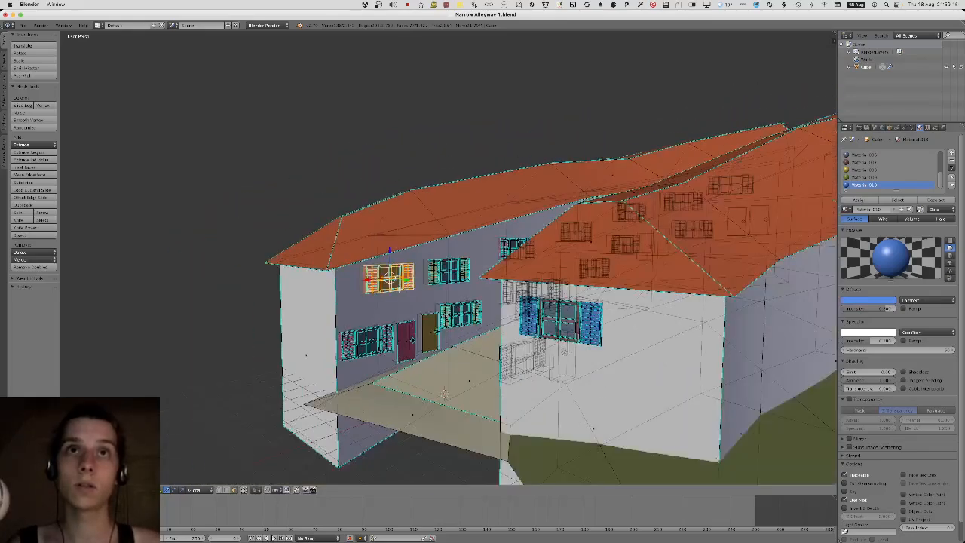
# Clear the mesh selection and box-select the upper yellow-shuttered window near the facade's near end.
pyautogui.press('a')
pyautogui.scroll(3, 397, 256)
pyautogui.press('b')
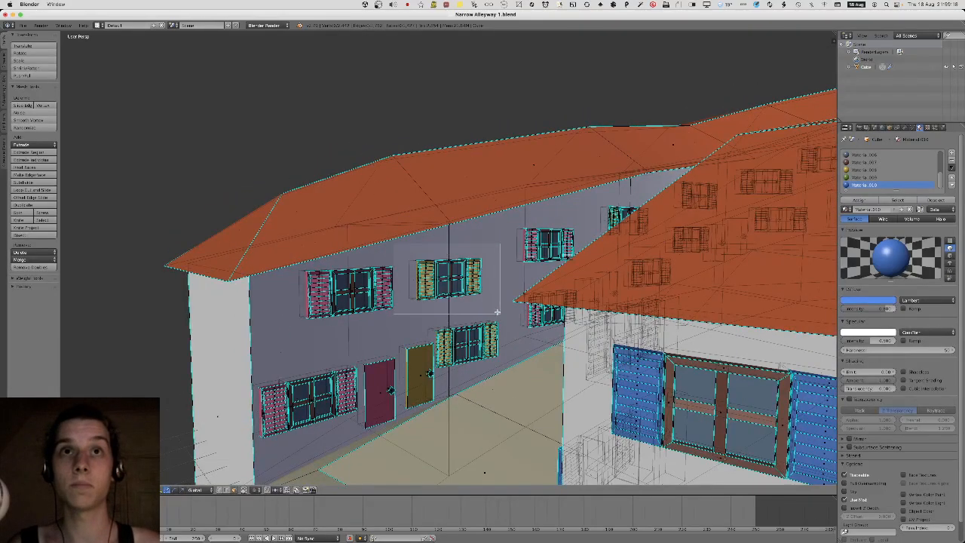
pyautogui.moveTo(486, 309); pyautogui.dragTo(485, 307)
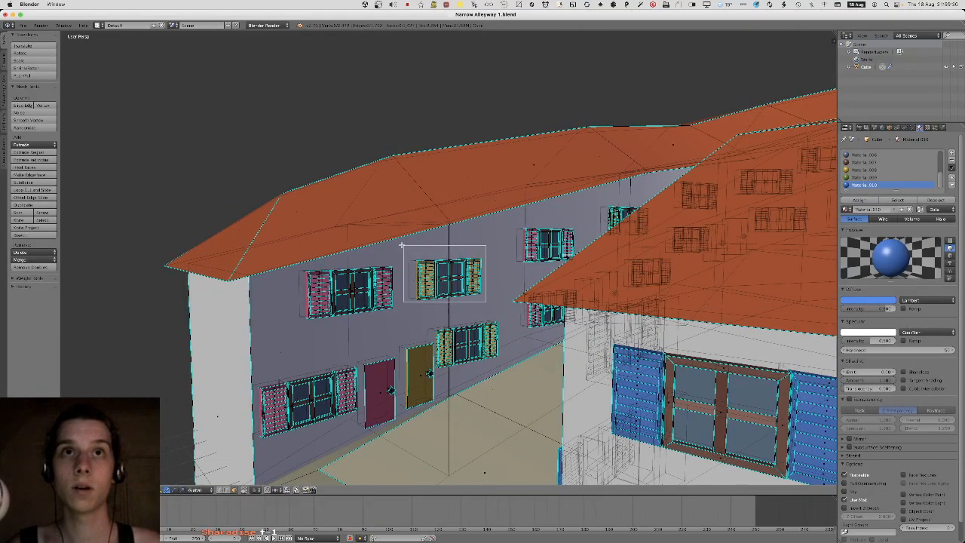
pyautogui.moveTo(402, 245); pyautogui.dragTo(401, 246)
pyautogui.moveTo(401, 246); pyautogui.dragTo(457, 334, button='middle')
pyautogui.press('c')
pyautogui.press('Tab')
pyautogui.press('Tab')
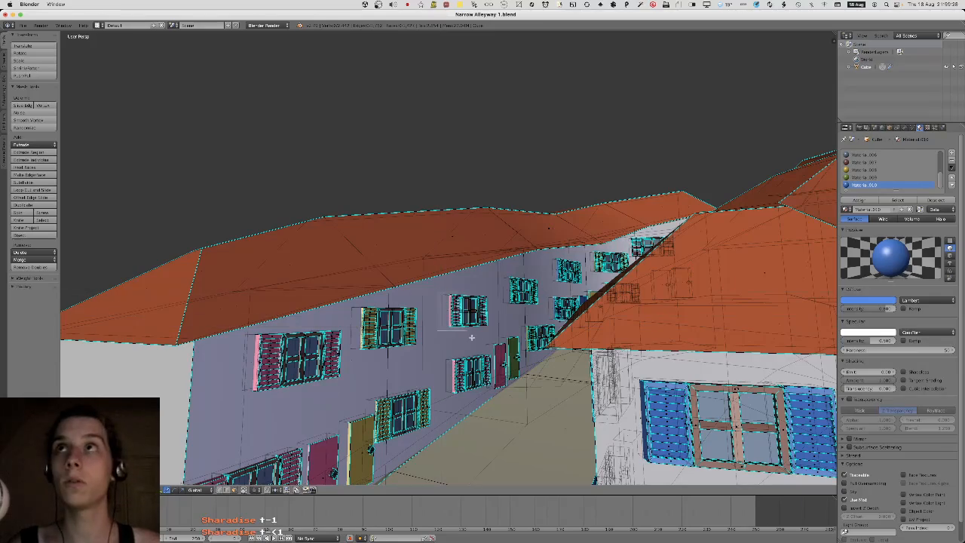
# Select the next upper pink-shuttered window along the facade and adjust its height along the Z axis.
pyautogui.moveTo(441, 422); pyautogui.dragTo(477, 195, button='middle')
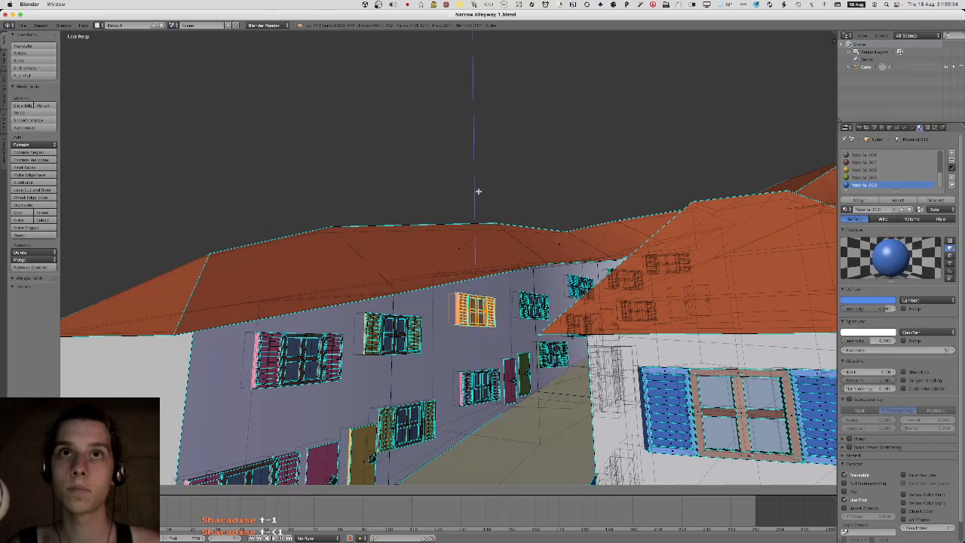
pyautogui.press('Tab')
pyautogui.press('Tab')
pyautogui.press('g')
pyautogui.press('z')
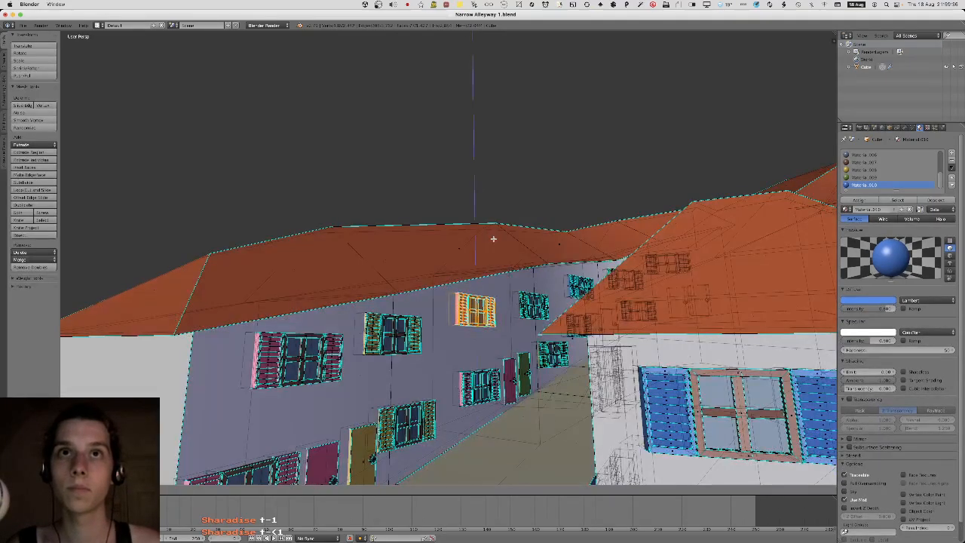
# Box-select the upper green-shuttered window with its shutters and raise it along the Z axis towards the roof edge.
pyautogui.press('KP_Decimal')
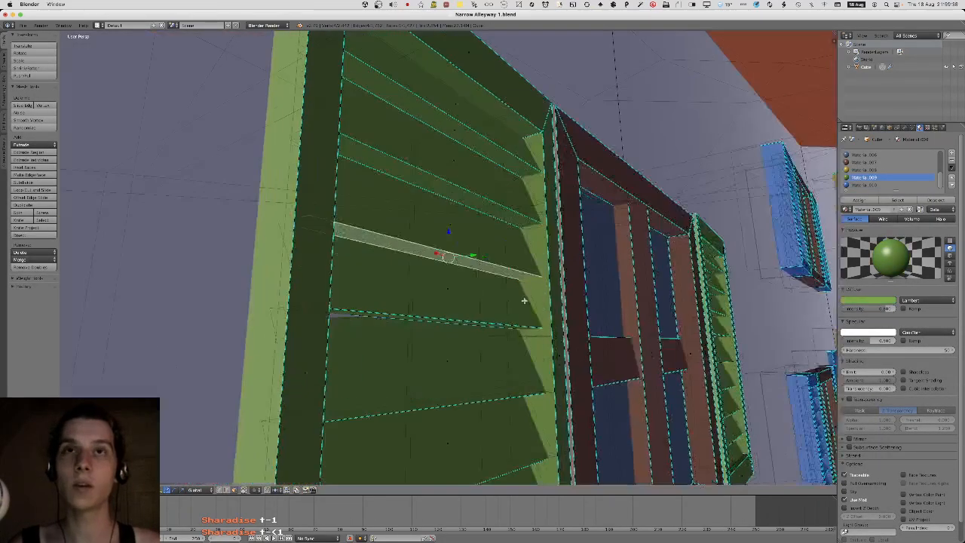
pyautogui.scroll(-8, 485, 355)
pyautogui.moveTo(485, 355); pyautogui.dragTo(419, 226, button='middle')
pyautogui.press('a')
pyautogui.press('b')
pyautogui.moveTo(400, 206); pyautogui.dragTo(625, 343)
pyautogui.scroll(-4, 618, 335)
pyautogui.moveTo(614, 332); pyautogui.dragTo(515, 227, button='middle')
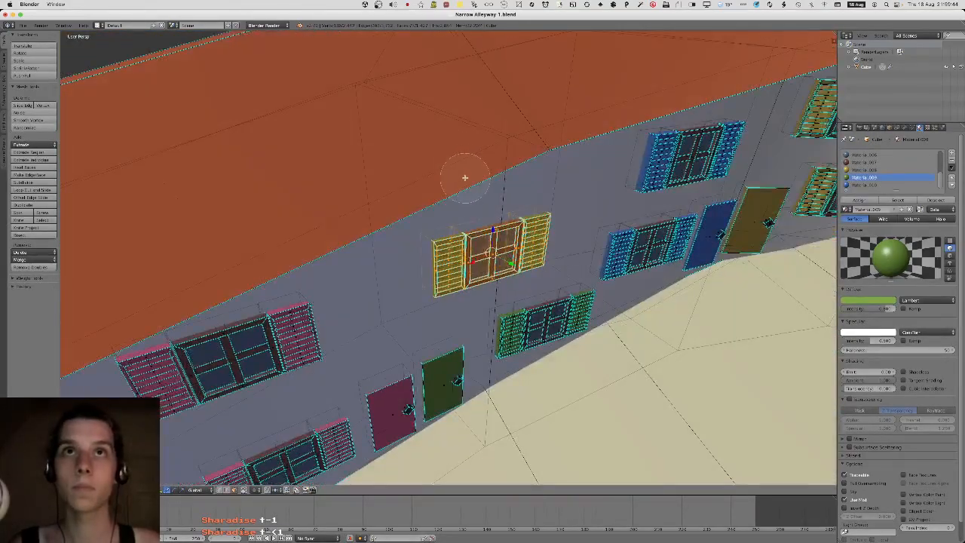
pyautogui.moveTo(465, 177); pyautogui.dragTo(469, 170, button='middle')
pyautogui.press('g')
pyautogui.press('z')
pyautogui.click(461, 134)
# Examine the upper green-shuttered window's height against its neighbours along the curved facade.
pyautogui.press('Tab')
pyautogui.moveTo(461, 133); pyautogui.dragTo(512, 254, button='middle')
pyautogui.scroll(-5, 506, 245)
pyautogui.press('Tab')
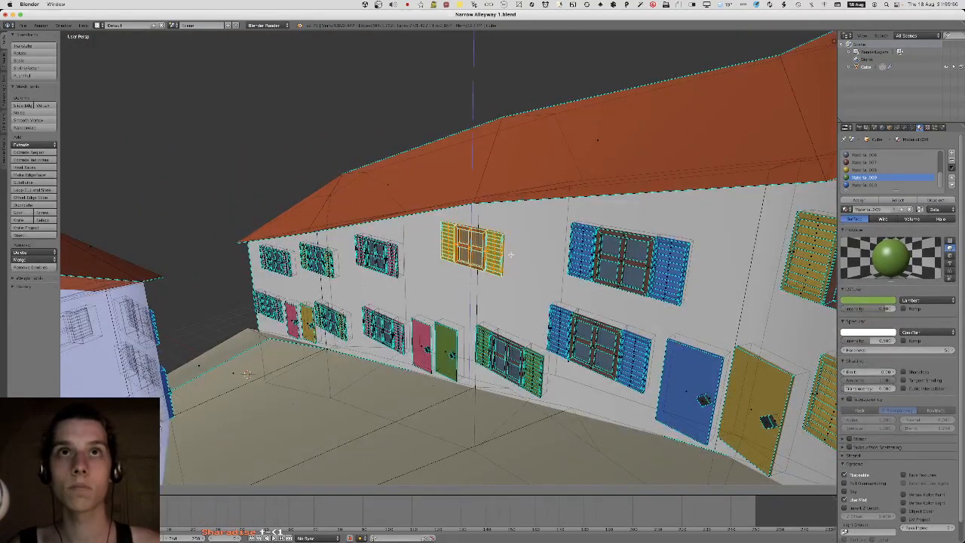
pyautogui.press('Tab')
pyautogui.press('Tab')
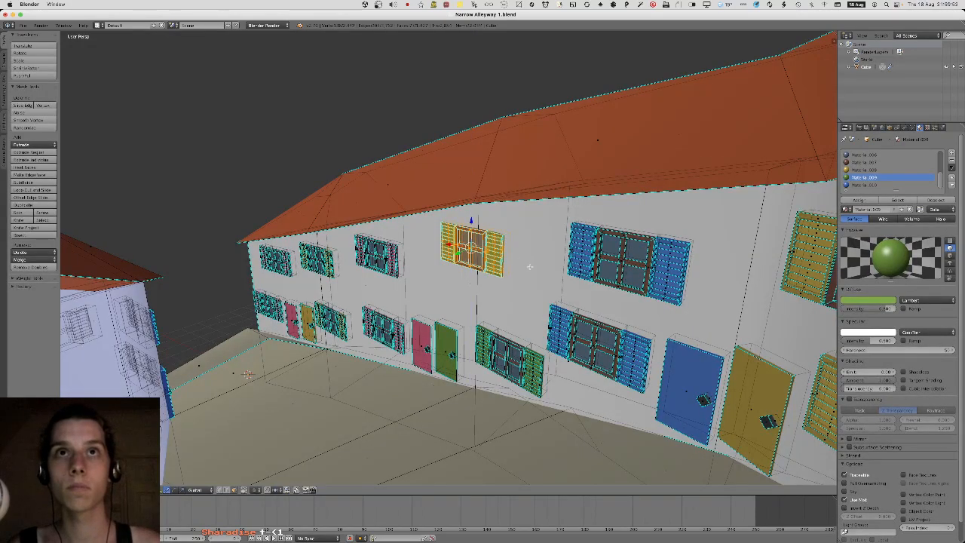
pyautogui.press('Tab')
pyautogui.moveTo(529, 266); pyautogui.dragTo(541, 254, button='middle')
pyautogui.press('Tab')
pyautogui.rightClick(543, 253)
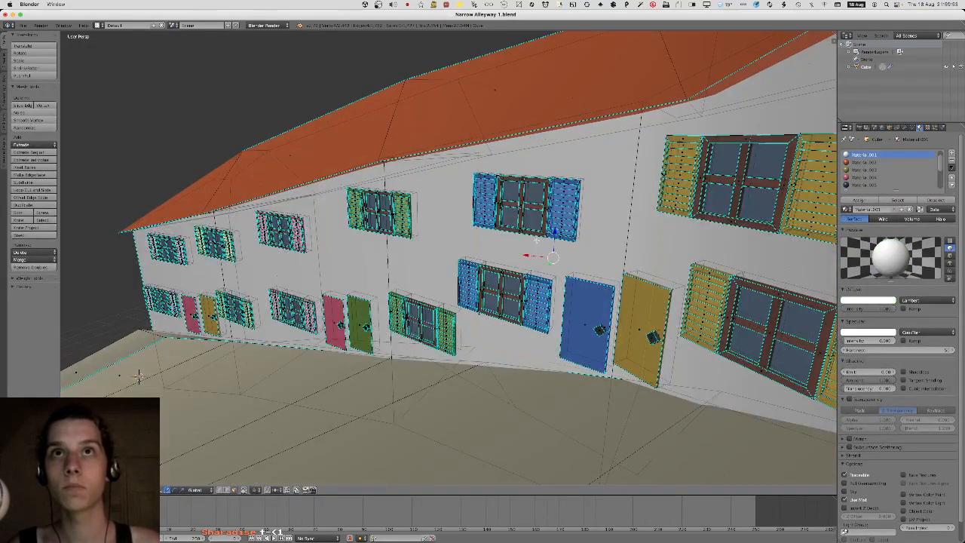
# Clear the selection and box-select the upper blue-shuttered window above the blue door.
pyautogui.moveTo(138, 375); pyautogui.dragTo(108, 386, button='middle')
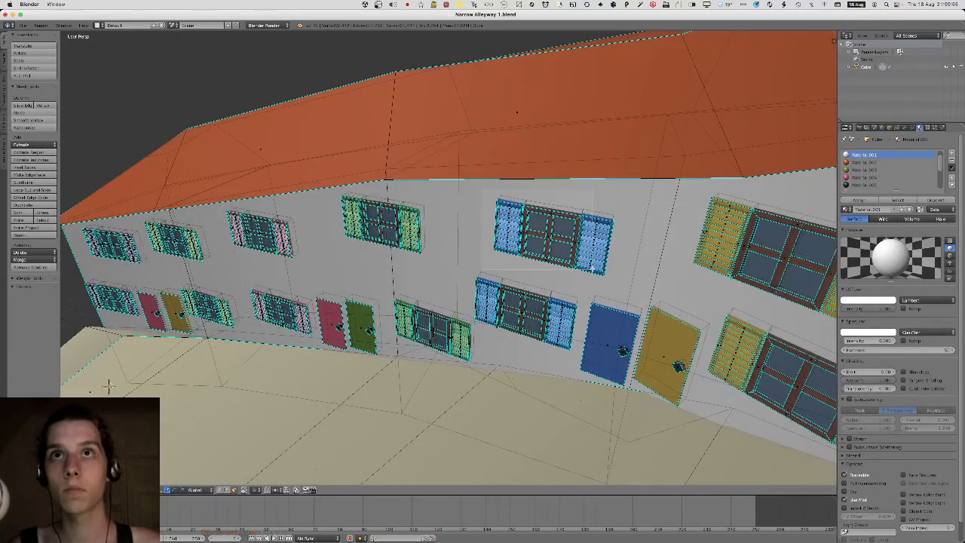
pyautogui.moveTo(580, 250); pyautogui.dragTo(580, 252)
pyautogui.moveTo(581, 252); pyautogui.dragTo(613, 238, button='middle')
pyautogui.press('a')
pyautogui.press('b')
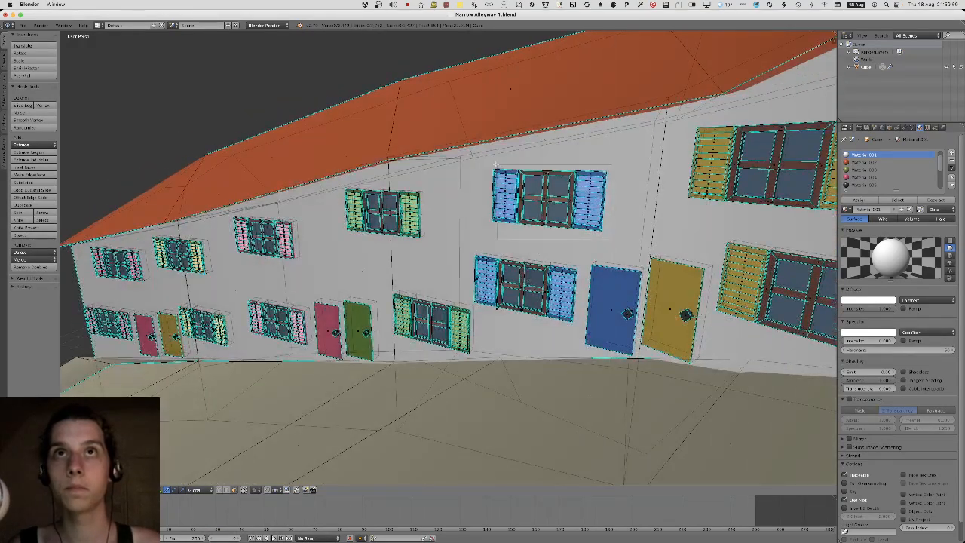
pyautogui.moveTo(487, 164); pyautogui.dragTo(487, 165)
pyautogui.moveTo(487, 164); pyautogui.dragTo(562, 215, button='middle')
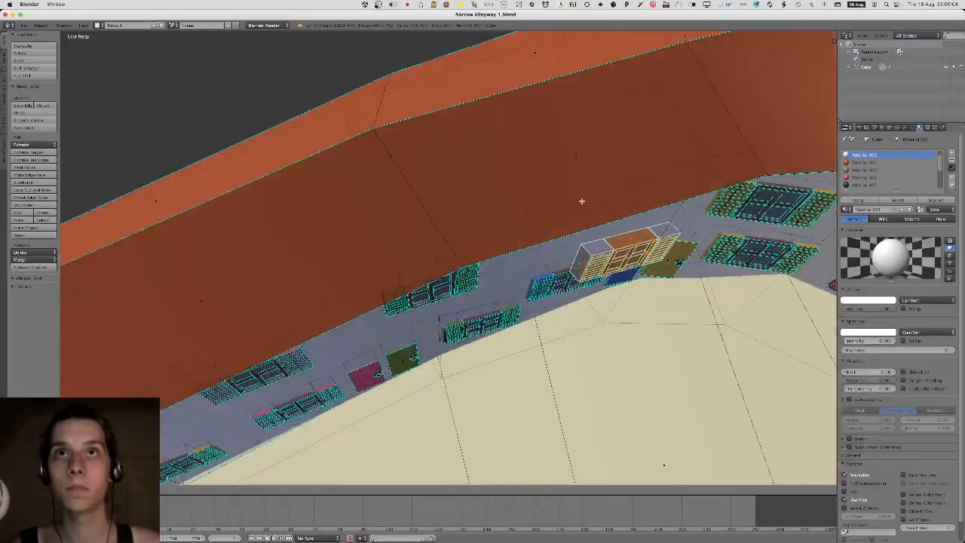
# Examine the upper window row beneath the roof along the facade and from the alley entrance.
pyautogui.moveTo(482, 225)
pyautogui.mouseDown(button='middle')
pyautogui.moveTo(472, 263)
pyautogui.moveTo(489, 242)
pyautogui.mouseUp(button='middle')
pyautogui.press('Tab')
pyautogui.press('Tab')
pyautogui.moveTo(584, 223); pyautogui.dragTo(465, 315, button='middle')
pyautogui.press('Tab')
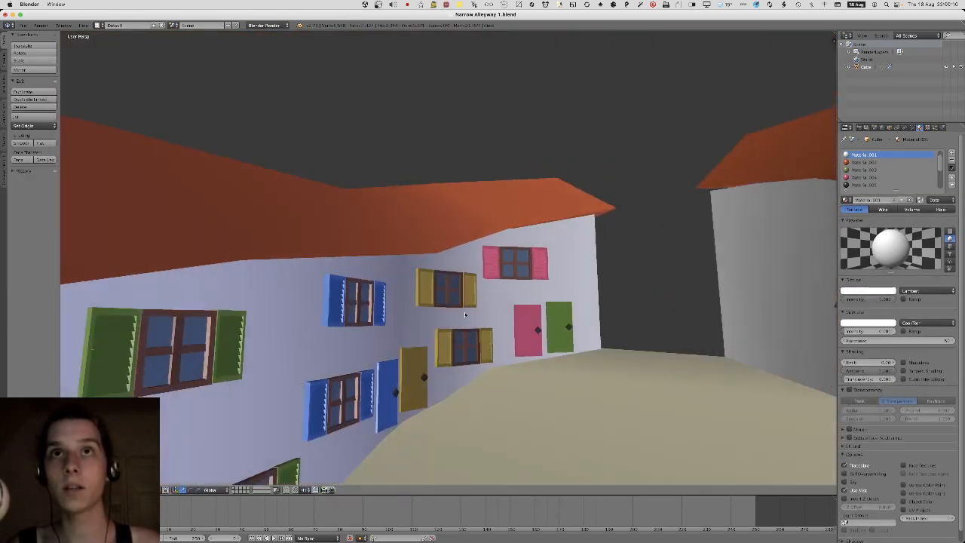
pyautogui.scroll(-7, 468, 307)
pyautogui.moveTo(518, 269); pyautogui.dragTo(527, 263, button='middle')
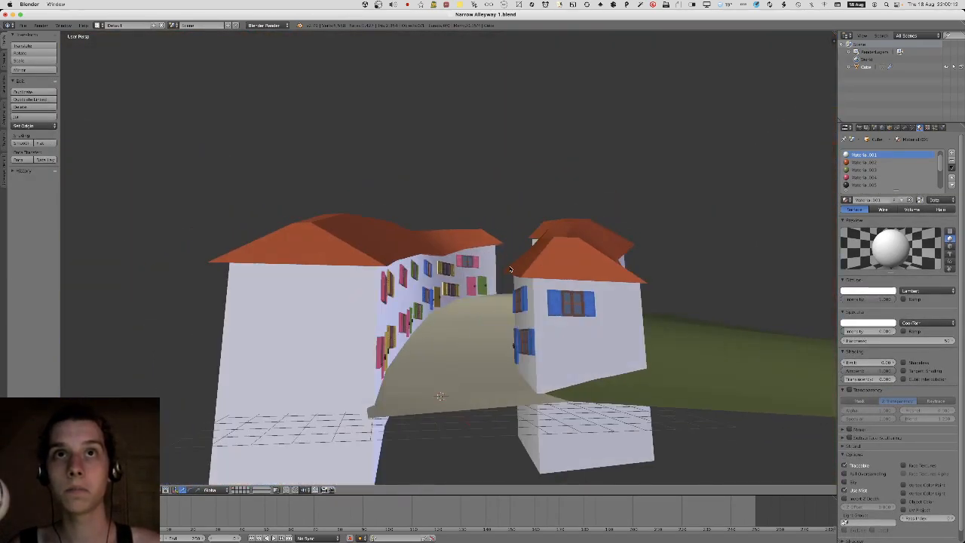
pyautogui.press('Tab')
pyautogui.moveTo(446, 260); pyautogui.dragTo(463, 294, button='middle')
pyautogui.press('Tab')
pyautogui.scroll(4, 478, 300)
# Save the alleyway's Blender file over the existing version and view the model in Object Mode from the alley entrance.
pyautogui.hotkey('ctrl', 's')
pyautogui.click(481, 296)
pyautogui.press('Tab')
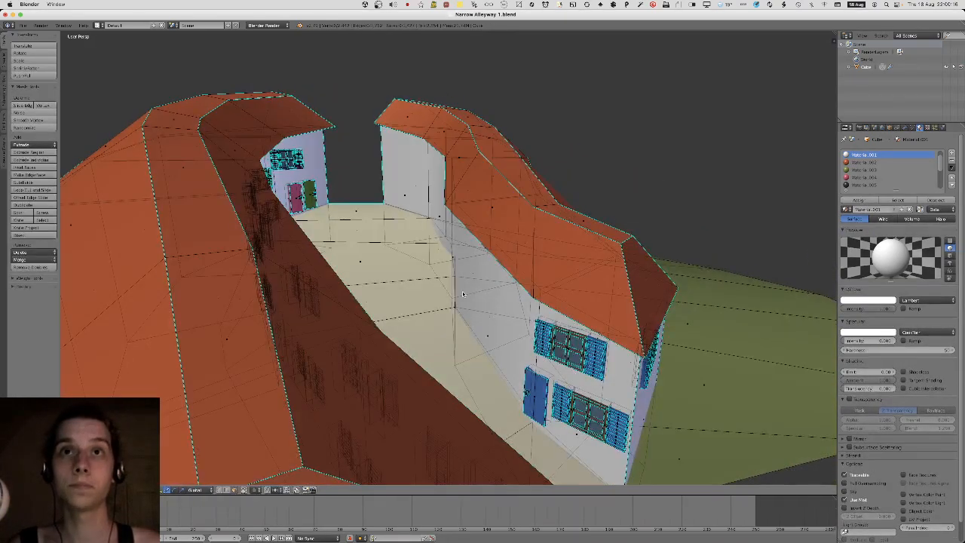
pyautogui.press('Tab')
pyautogui.moveTo(542, 382); pyautogui.dragTo(526, 312, button='middle')
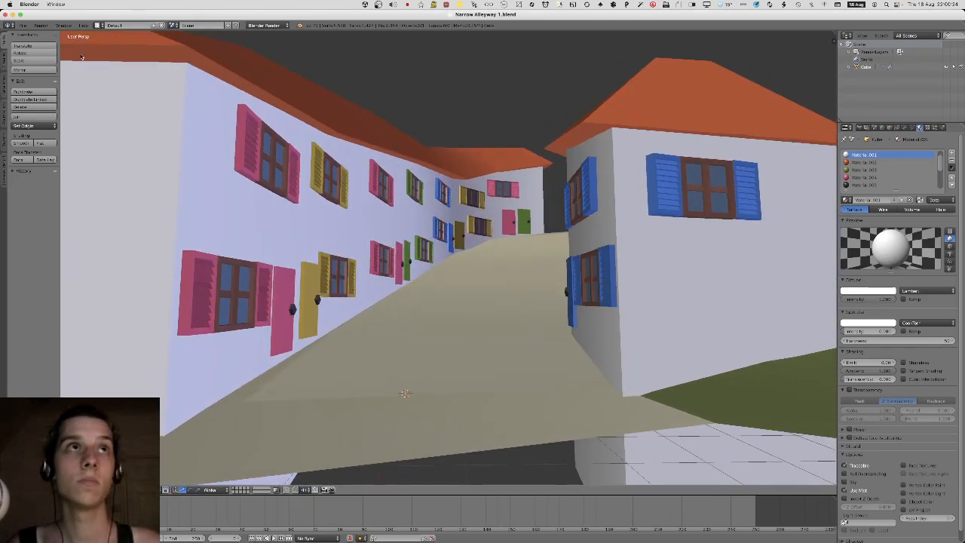
# Export the alleyway model again, save the Blender file and switch to Unity.
pyautogui.click(23, 25)
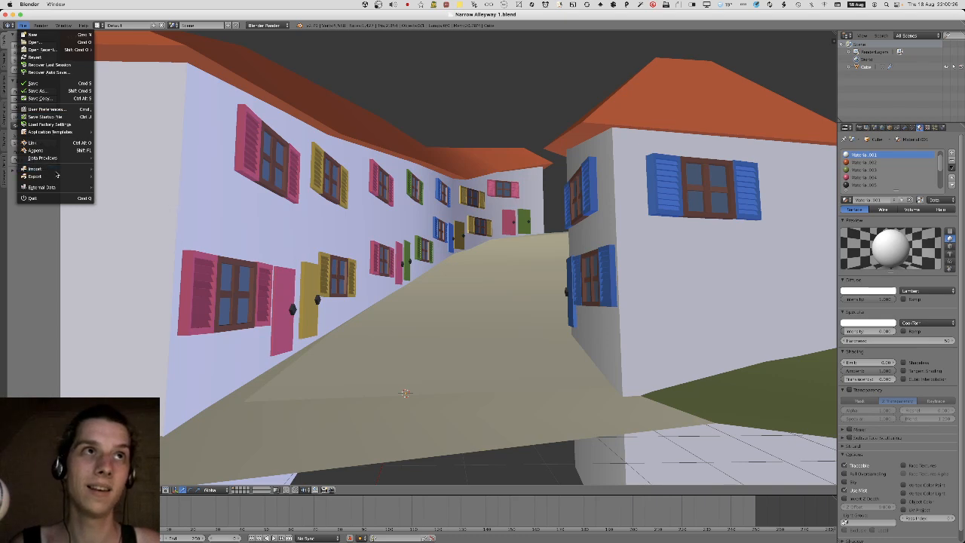
pyautogui.moveTo(56, 177)
pyautogui.click(113, 199)
pyautogui.press('Return')
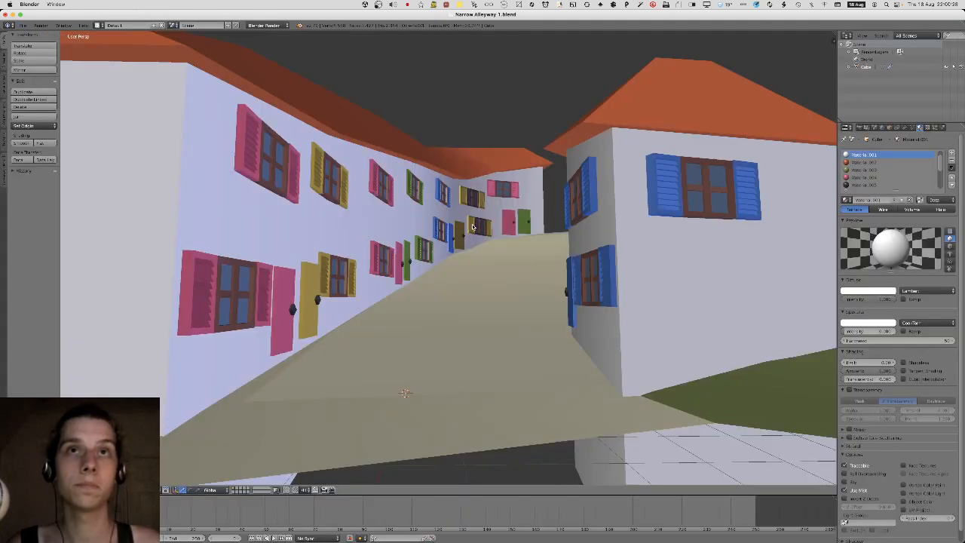
pyautogui.press('super+s')
pyautogui.click(476, 219)
pyautogui.press('super+Tab')
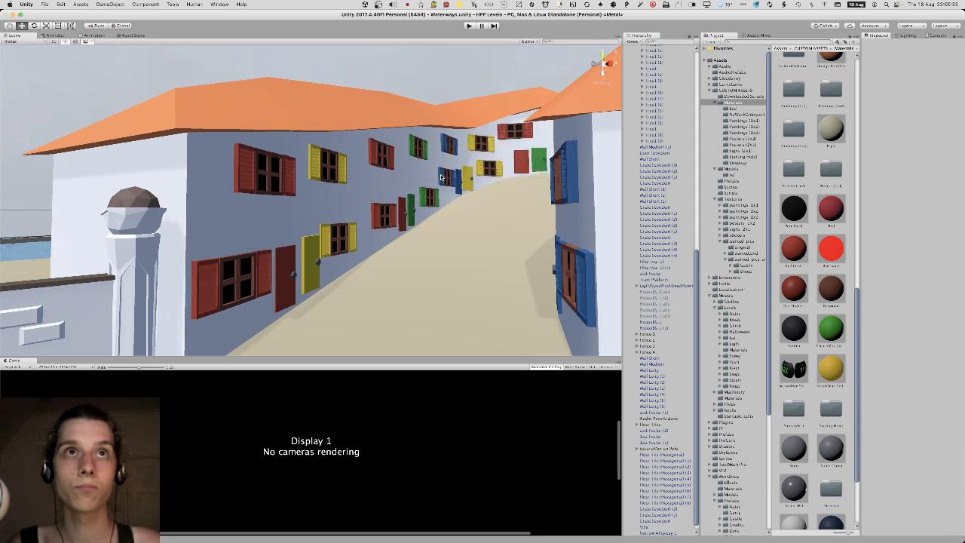
# Examine the reimported alley facade from inside the alley and back through the gate pillars.
pyautogui.press('s')
pyautogui.moveTo(442, 177); pyautogui.dragTo(471, 175, button='right')
pyautogui.press('w')
pyautogui.press('s')
pyautogui.press('w')
pyautogui.press('s')
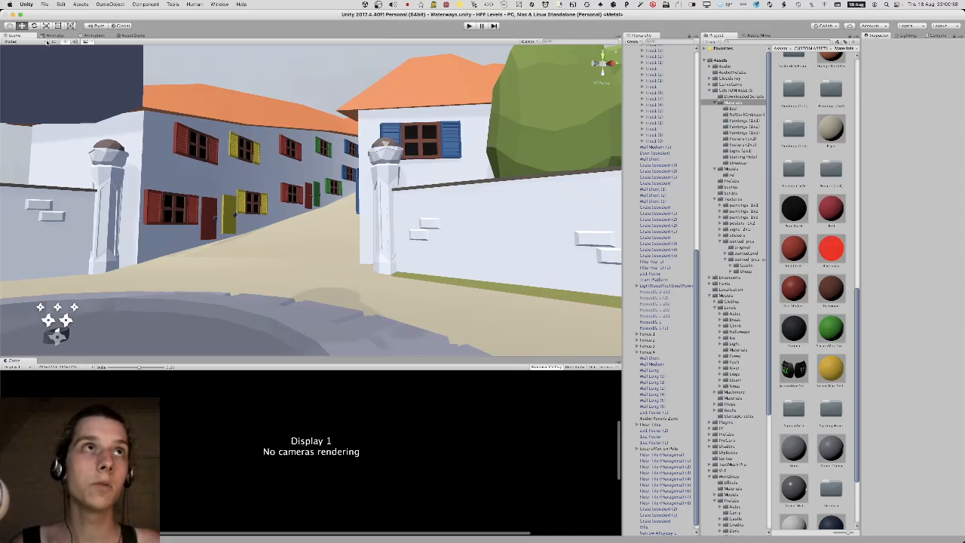
# Preview the scene in Wireframe and Shaded Wireframe display, and return it to Shaded.
pyautogui.click(21, 41)
pyautogui.click(19, 61)
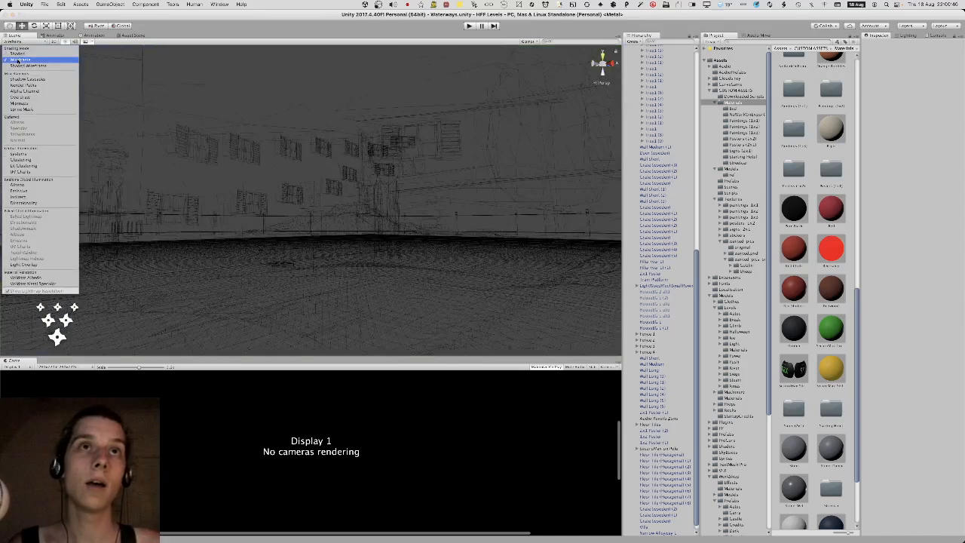
pyautogui.click(18, 66)
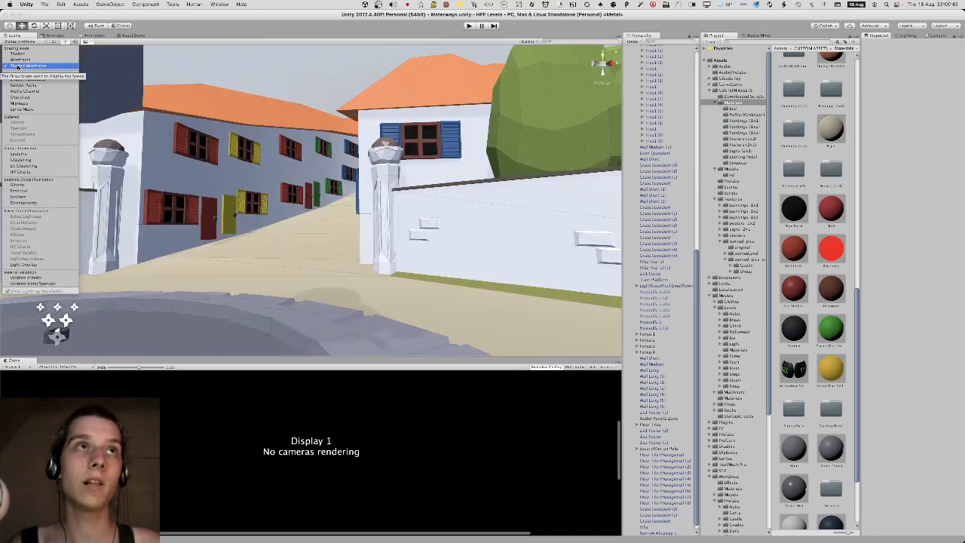
pyautogui.click(25, 53)
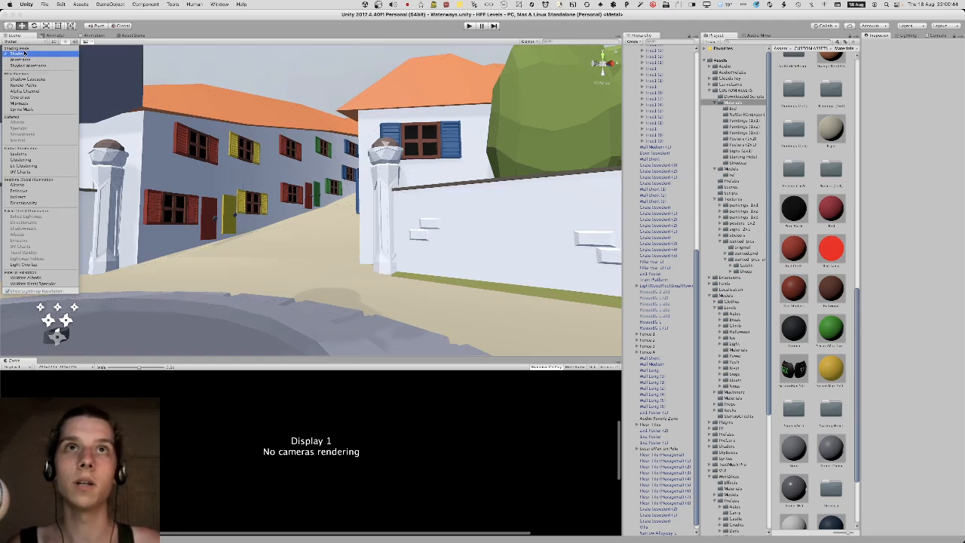
pyautogui.click(304, 142)
# Examine how the alley houses look from the fountain square and from above the entrance wall.
pyautogui.moveTo(304, 141)
pyautogui.mouseDown(button='right')
pyautogui.moveTo(289, 154)
pyautogui.moveTo(305, 130)
pyautogui.moveTo(296, 125)
pyautogui.mouseUp(button='right')
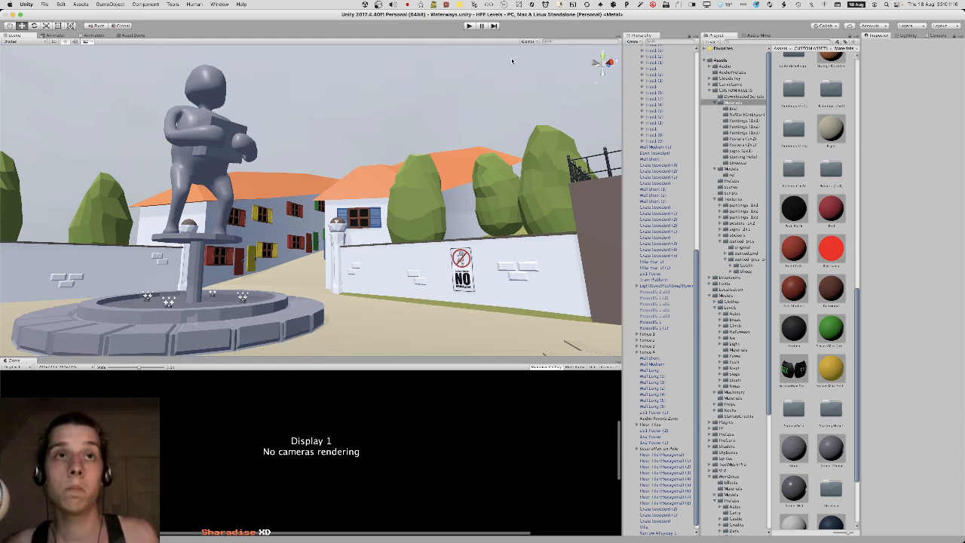
pyautogui.press('w')
pyautogui.moveTo(330, 105); pyautogui.dragTo(245, 182, button='right')
pyautogui.press('s')
pyautogui.press('super+Tab')
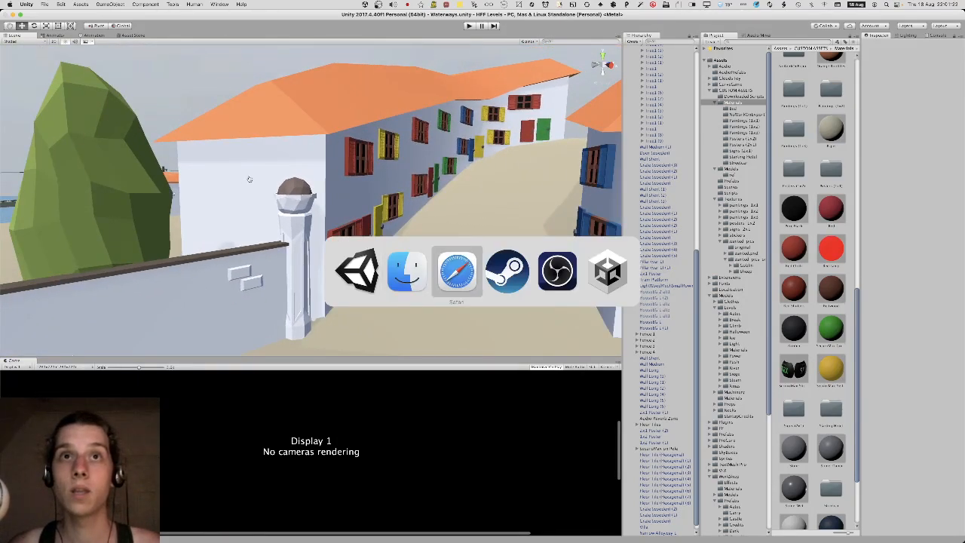
pyautogui.press('Escape')
# Relaunch Blender, open the recent file Narrow Alleyway 1.blend and enter Edit Mode on the alleyway mesh.
pyautogui.moveTo(720, 537)
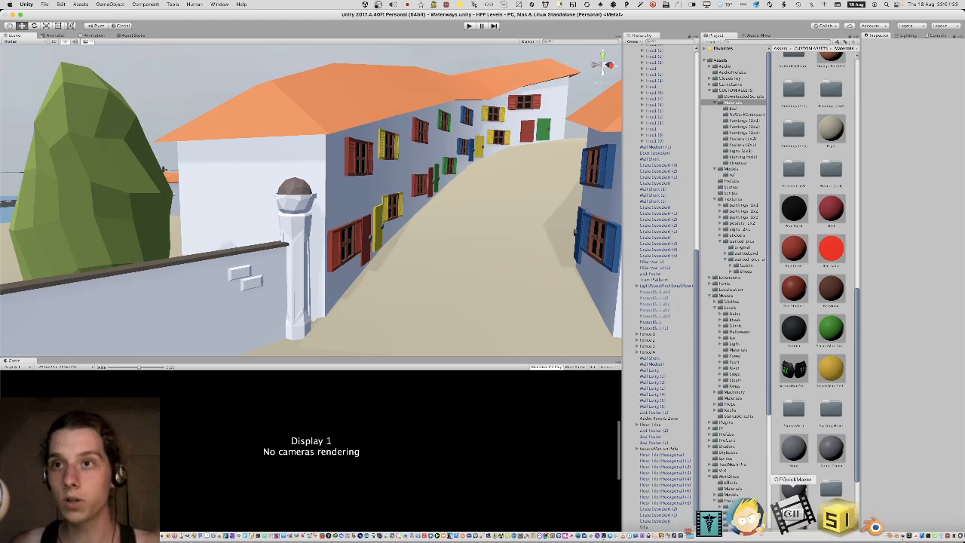
pyautogui.click(802, 511)
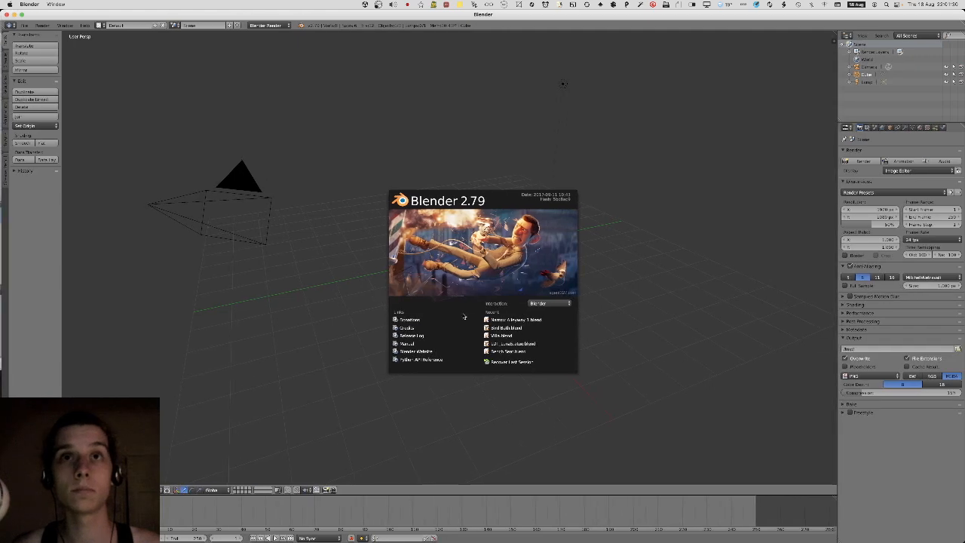
pyautogui.click(512, 320)
pyautogui.press('Tab')
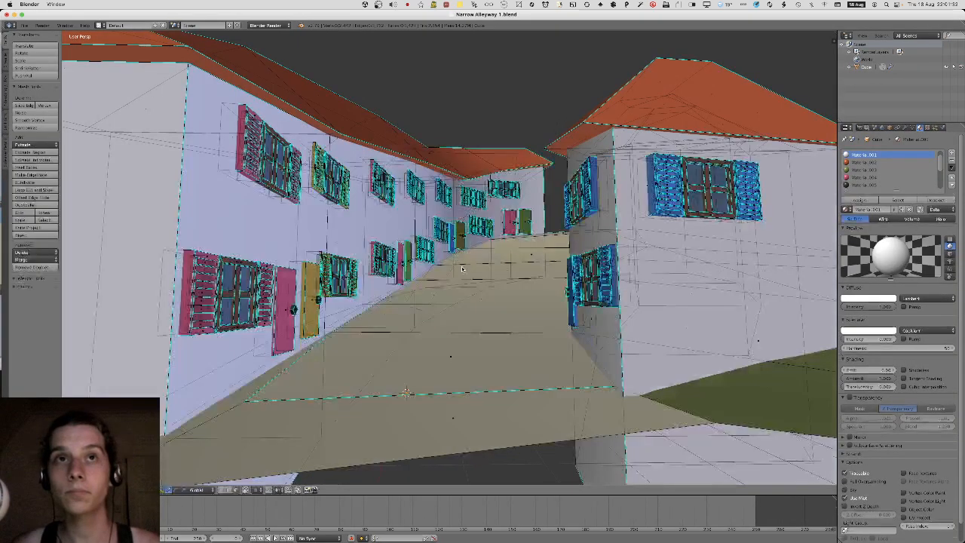
# Select the whole upper pink-shuttered window nearest the alley entrance, including its frame and both shutters.
pyautogui.press('a')
pyautogui.press('l')
pyautogui.press('l')
pyautogui.press('l')
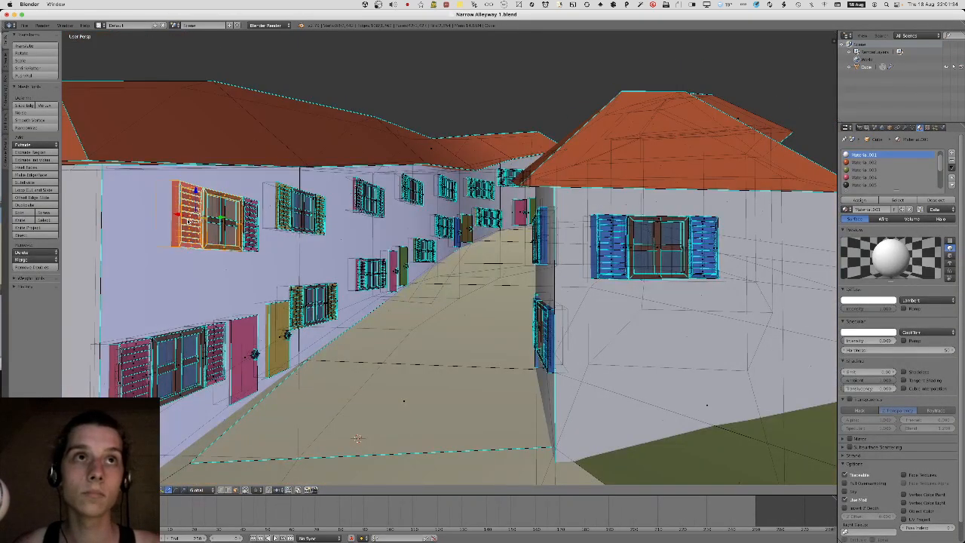
pyautogui.press('l')
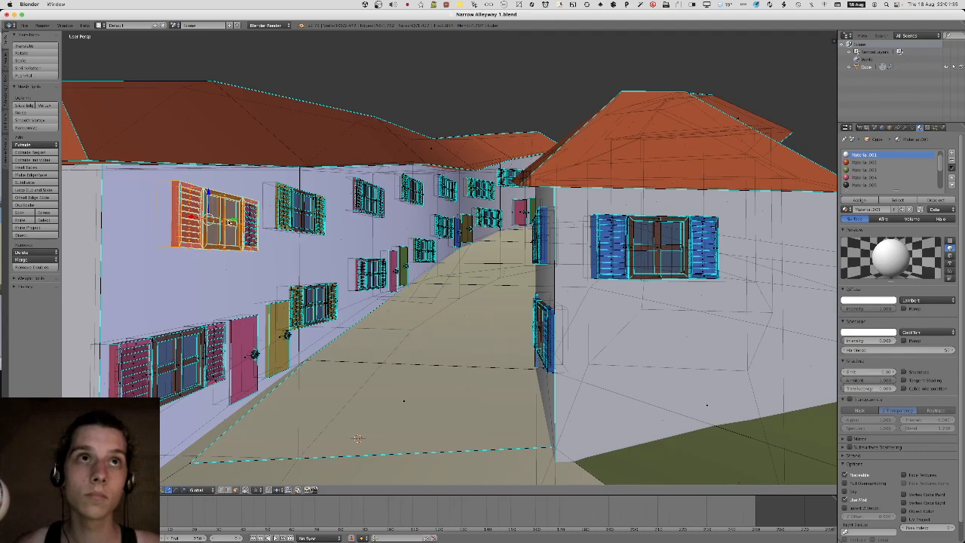
pyautogui.press('KP_Decimal')
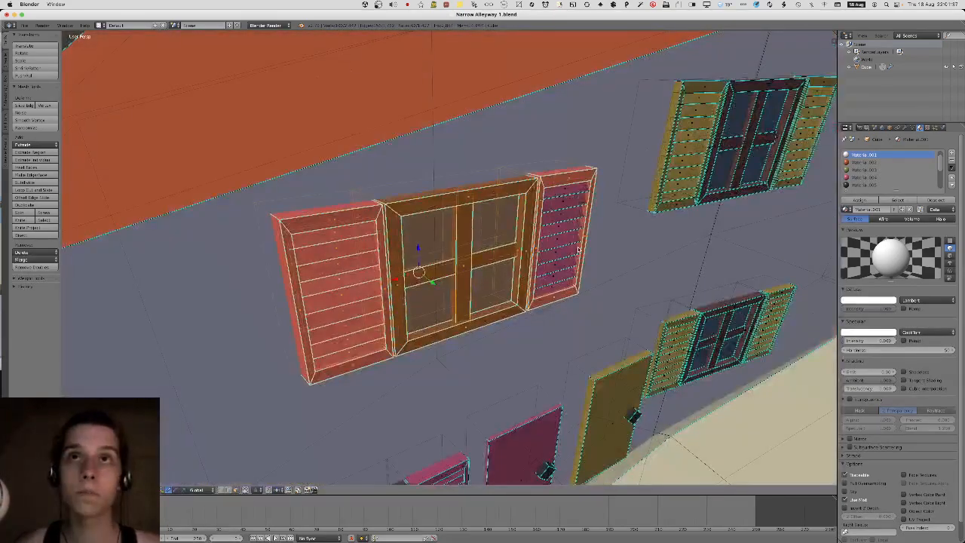
# Duplicate the selected window and turn the copy onto the blank outer wall around the corner.
pyautogui.scroll(-5, 564, 240)
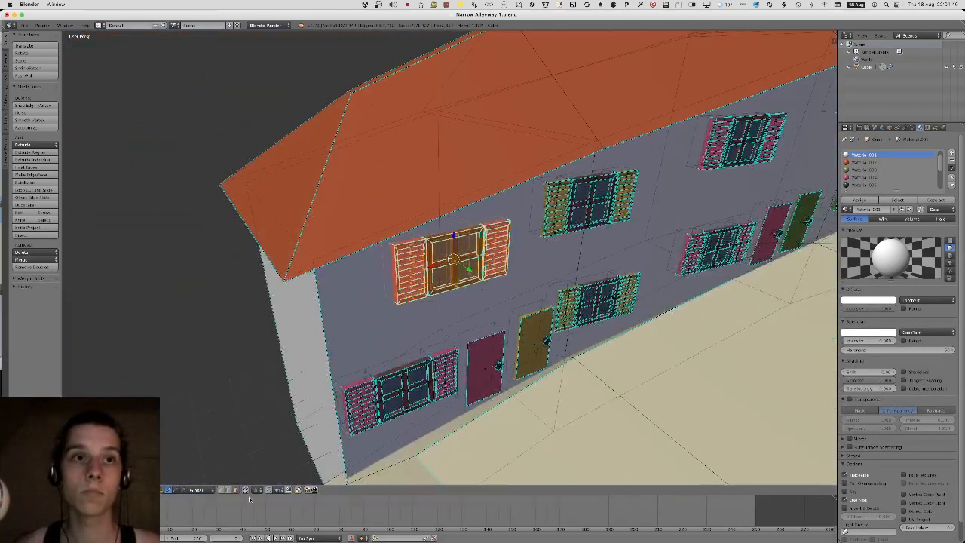
pyautogui.moveTo(467, 287); pyautogui.dragTo(512, 316, button='middle')
pyautogui.hotkey('shift', 'd')
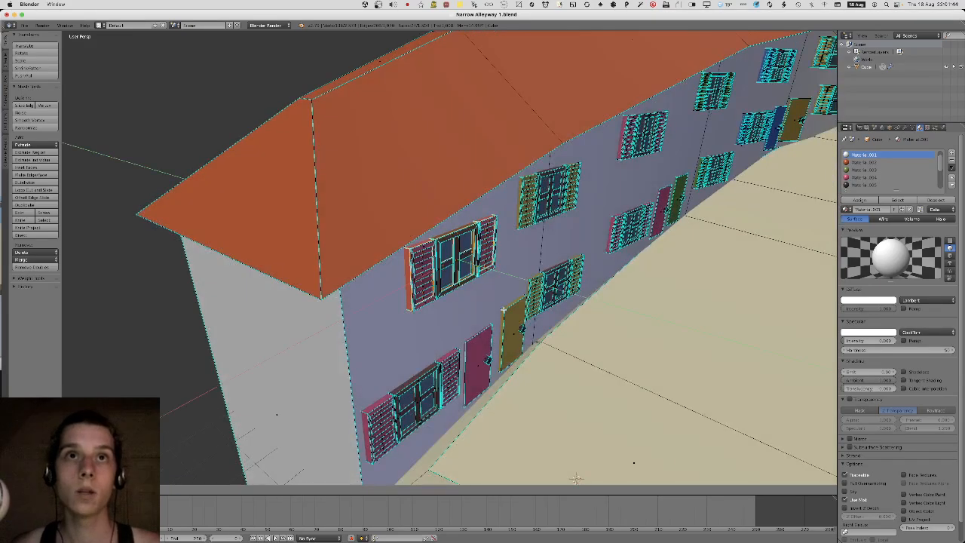
pyautogui.click(328, 372)
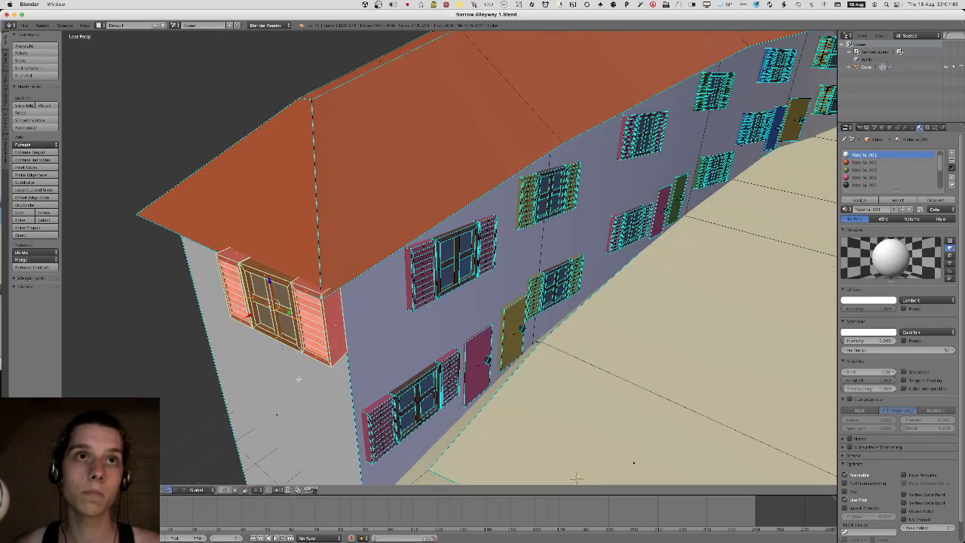
pyautogui.moveTo(328, 371); pyautogui.dragTo(552, 284, button='middle')
pyautogui.click(481, 352)
# Align the copied window with the outer wall by moving it along the X, Z and Y axes.
pyautogui.moveTo(481, 351); pyautogui.dragTo(508, 327, button='middle')
pyautogui.press('g')
pyautogui.press('x')
pyautogui.click(490, 315)
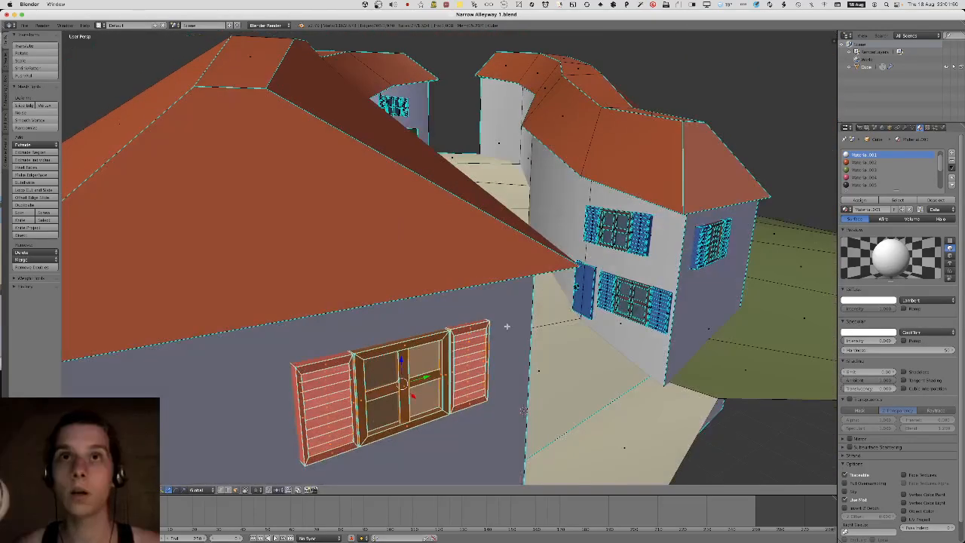
pyautogui.press('g')
pyautogui.press('z')
pyautogui.click(511, 322)
pyautogui.moveTo(584, 286); pyautogui.dragTo(590, 303, button='middle')
pyautogui.press('g')
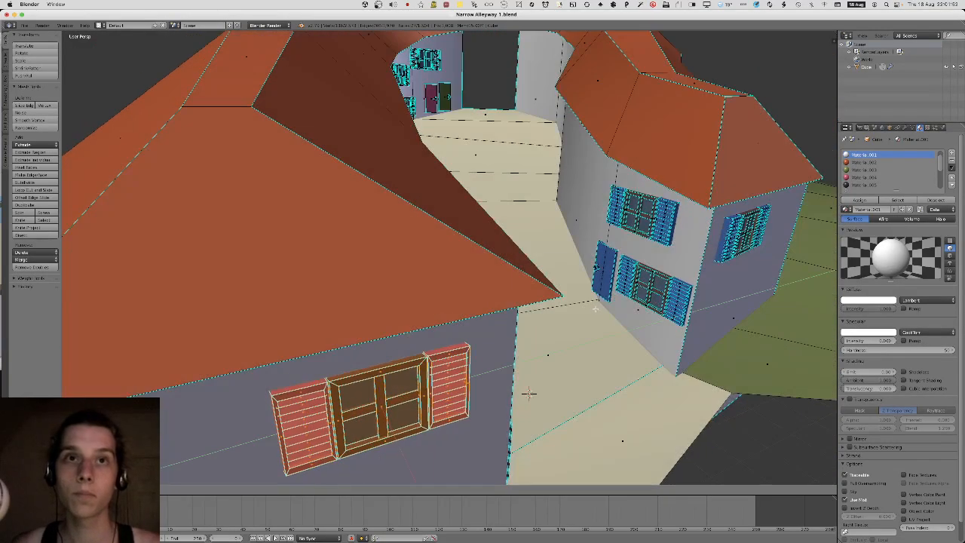
pyautogui.press('y')
pyautogui.click(528, 393)
# Leave Edit Mode, clear the selection and save over Narrow Alleyway 1.blend.
pyautogui.press('Tab')
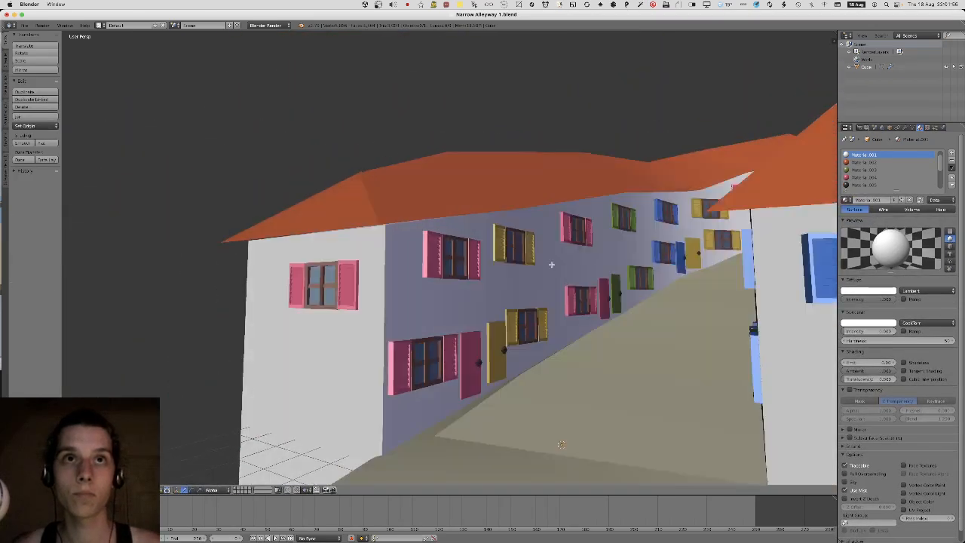
pyautogui.press('a')
pyautogui.press('a')
pyautogui.hotkey('ctrl', 's')
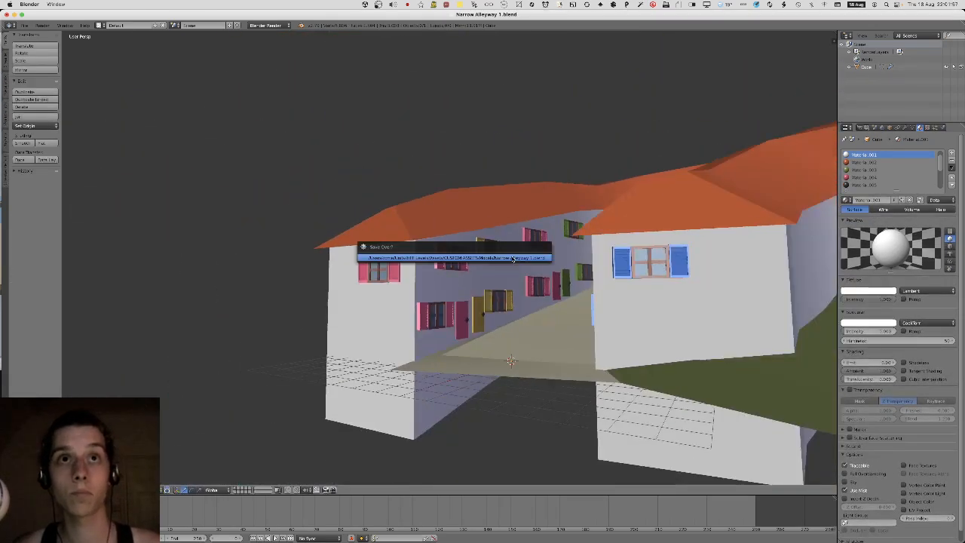
pyautogui.click(512, 259)
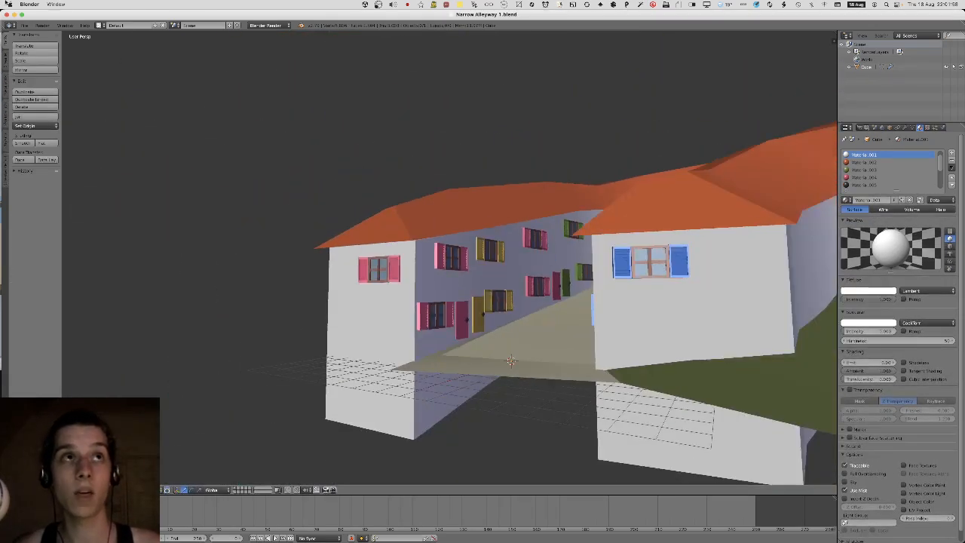
# Export the alleyway as FBX and switch to Unity to check the new outer-wall window.
pyautogui.click(25, 25)
pyautogui.moveTo(37, 177)
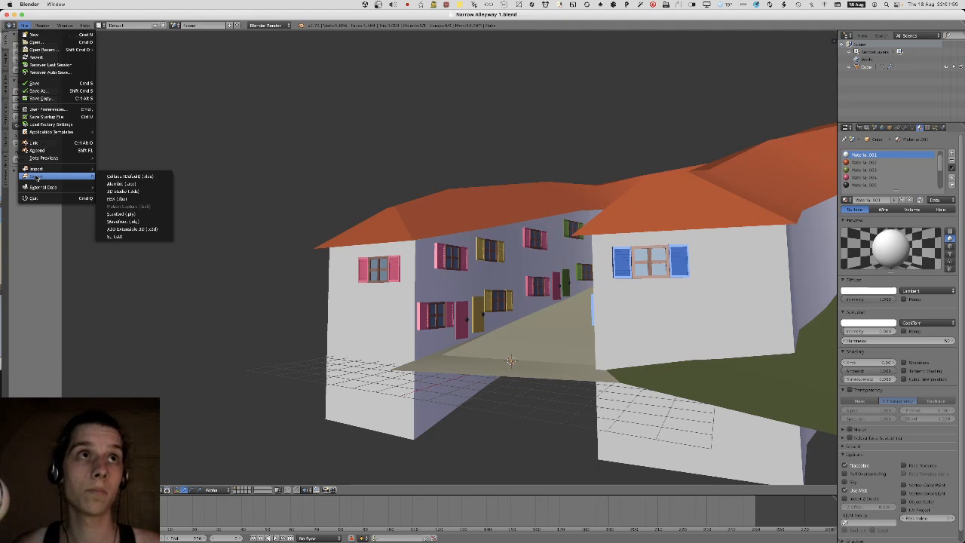
pyautogui.click(123, 199)
pyautogui.press('Return')
pyautogui.press('super+s')
pyautogui.click(516, 150)
pyautogui.press('super+Tab')
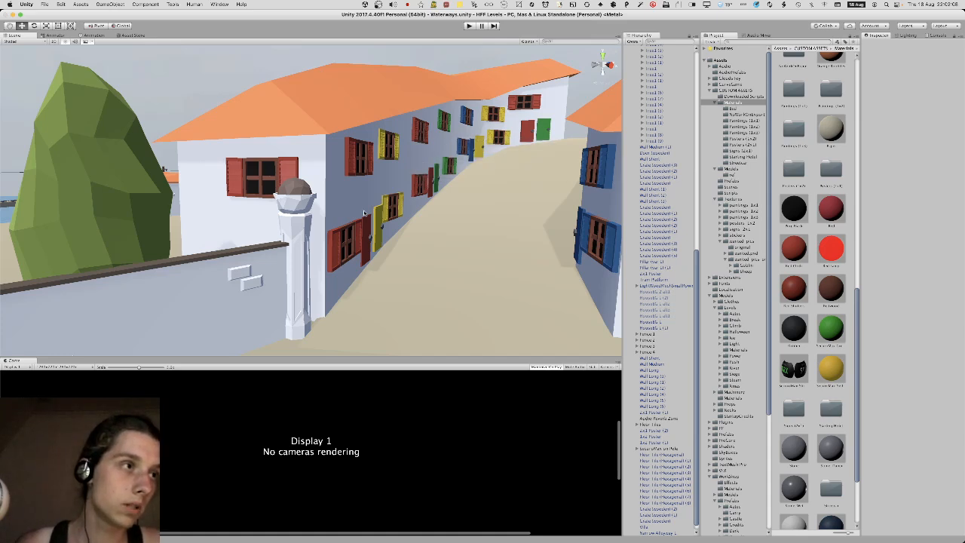
pyautogui.moveTo(364, 214)
pyautogui.mouseDown(button='right')
pyautogui.moveTo(384, 200)
pyautogui.moveTo(356, 198)
pyautogui.mouseUp(button='right')
# Switch back to Blender and shift the outer-wall window along Y, away from the alley corner.
pyautogui.press('super+Tab')
pyautogui.press('Tab')
pyautogui.moveTo(355, 195); pyautogui.dragTo(392, 212, button='middle')
pyautogui.press('g')
pyautogui.press('y')
pyautogui.click(409, 223)
# Leave Edit Mode, save the blend file and export the alleyway as FBX again.
pyautogui.press('Tab')
pyautogui.press('super+s')
pyautogui.press('Return')
pyautogui.click(24, 25)
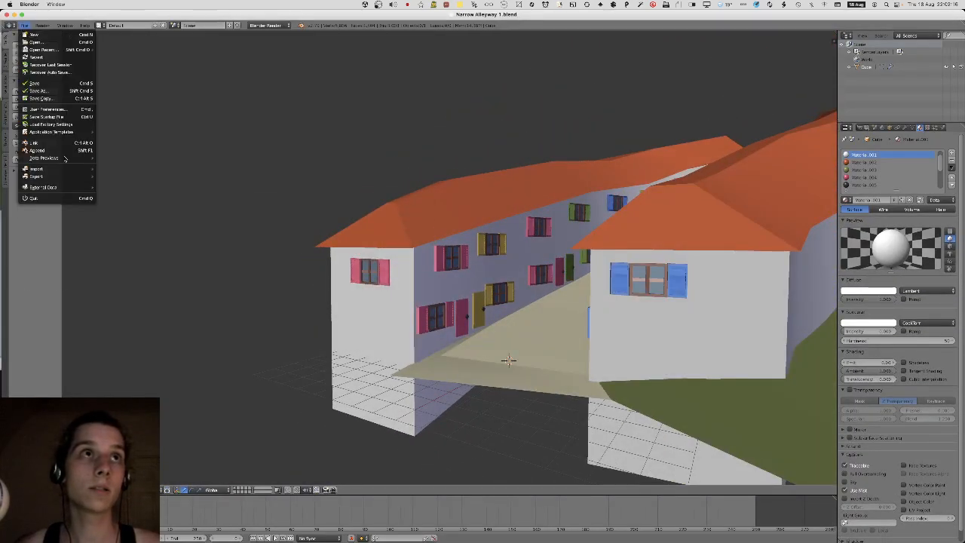
pyautogui.moveTo(45, 174)
pyautogui.click(113, 190)
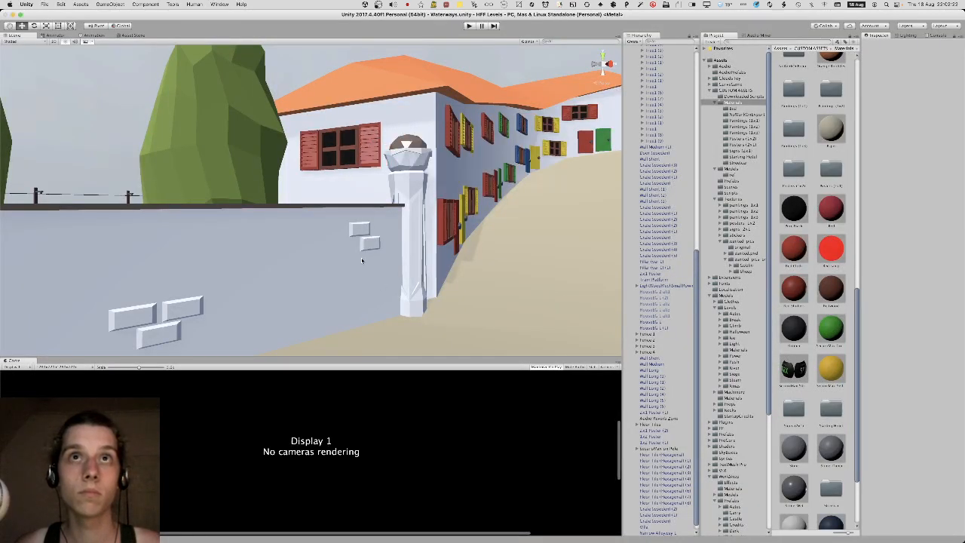
# Examine the outer-wall window and alley entrance in Unity while backing away to behind the fountain statue.
pyautogui.press('s')
pyautogui.press('d')
pyautogui.moveTo(362, 261); pyautogui.dragTo(368, 236, button='right')
pyautogui.press('s')
pyautogui.press('w')
pyautogui.press('s')
pyautogui.press('s')
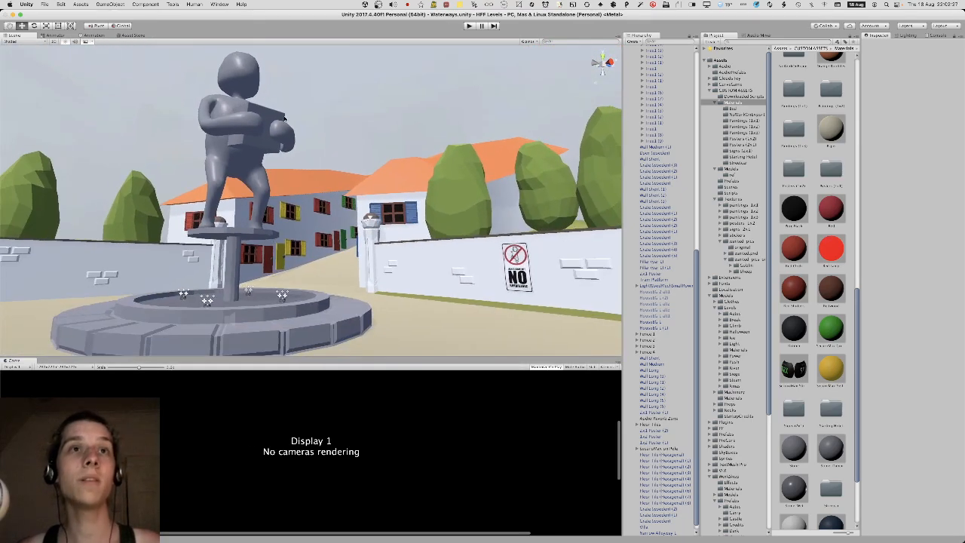
pyautogui.press('q')
pyautogui.moveTo(228, 126)
pyautogui.mouseDown(button='right')
pyautogui.moveTo(255, 138)
pyautogui.moveTo(239, 113)
pyautogui.mouseUp(button='right')
pyautogui.press('e')
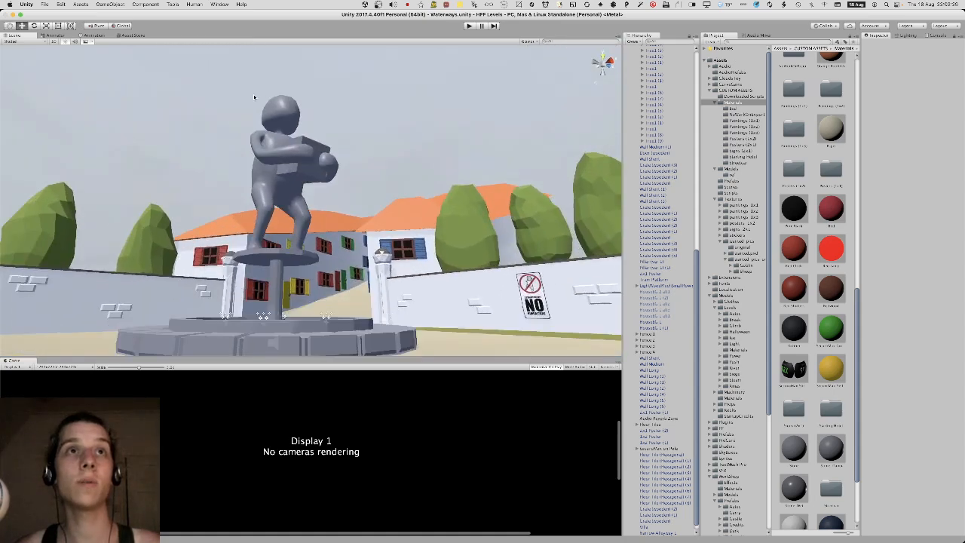
# Examine the fountain square and alley houses from different sides and heights.
pyautogui.moveTo(264, 161); pyautogui.dragTo(350, 170, button='right')
pyautogui.press('w')
pyautogui.press('a')
pyautogui.press('q')
pyautogui.press('d')
pyautogui.press('q')
pyautogui.press('e')
pyautogui.press('d')
pyautogui.press('q')
pyautogui.press('e')
pyautogui.press('w')
pyautogui.press('w')
pyautogui.press('s')
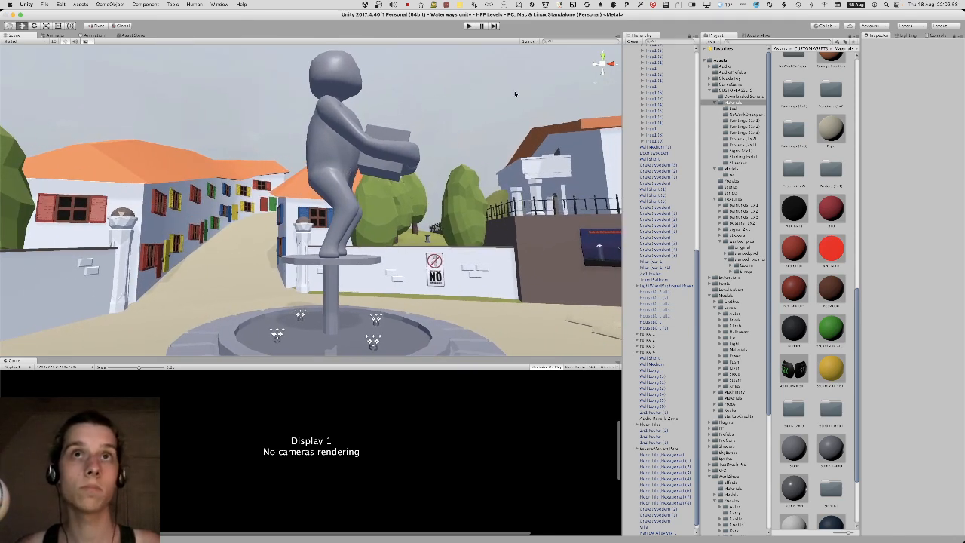
# Quit Unity and Unity Hub.
pyautogui.press('super+Tab')
pyautogui.press('super+Tab')
pyautogui.press('super+Tab')
pyautogui.press('super+Tab')
pyautogui.press('super+Tab')
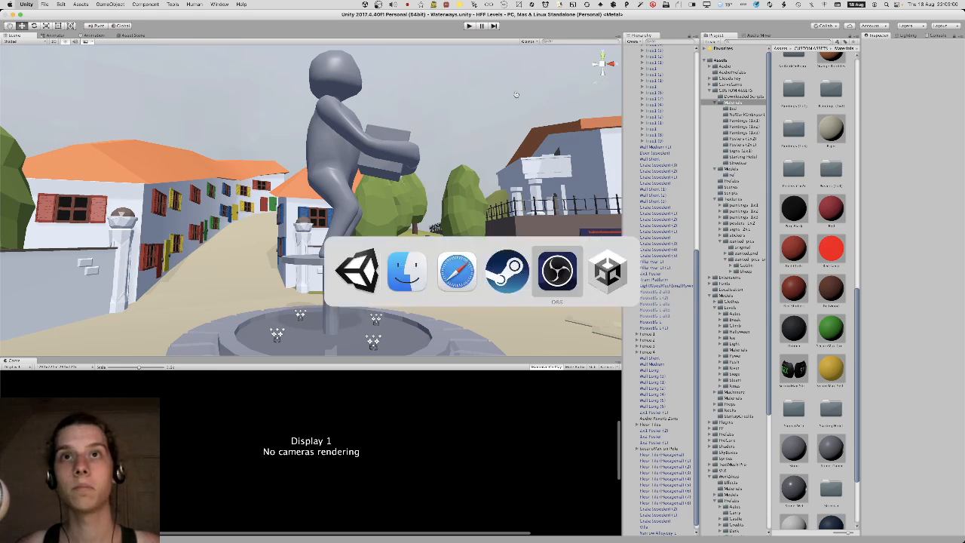
pyautogui.press('super+q')
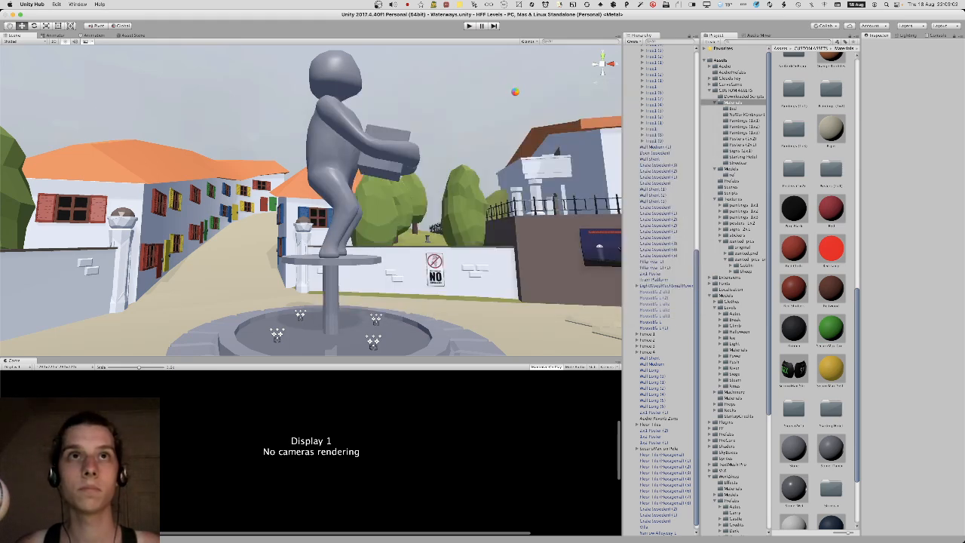
pyautogui.press('super+q')
# Quit Steam and Safari.
pyautogui.press('super+Tab')
pyautogui.press('super+Tab')
pyautogui.press('super+Tab')
pyautogui.press('super+Tab')
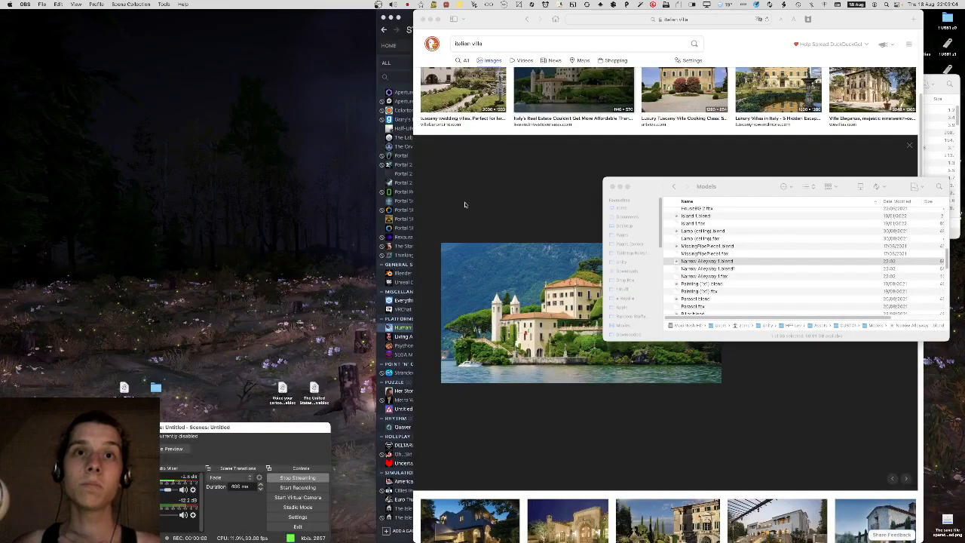
pyautogui.click(386, 206)
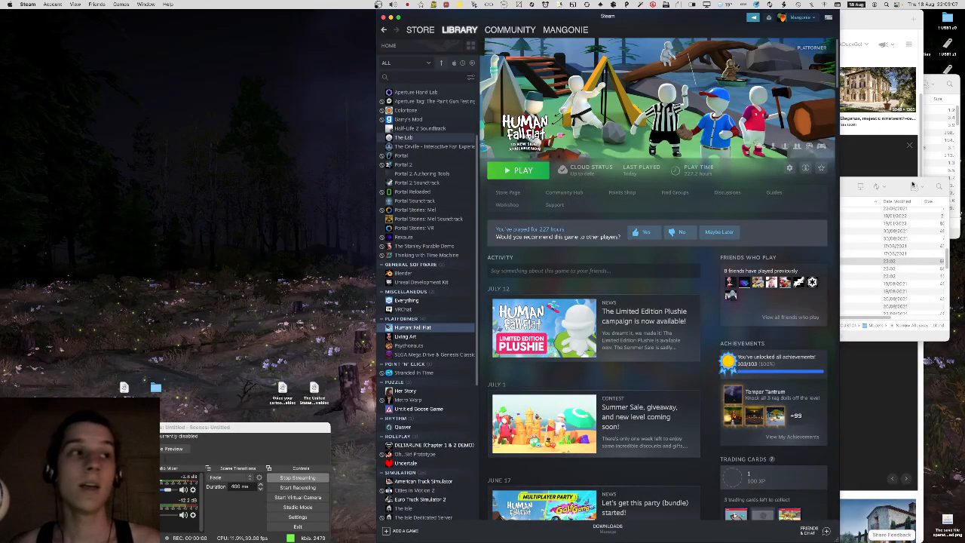
pyautogui.press('super+q')
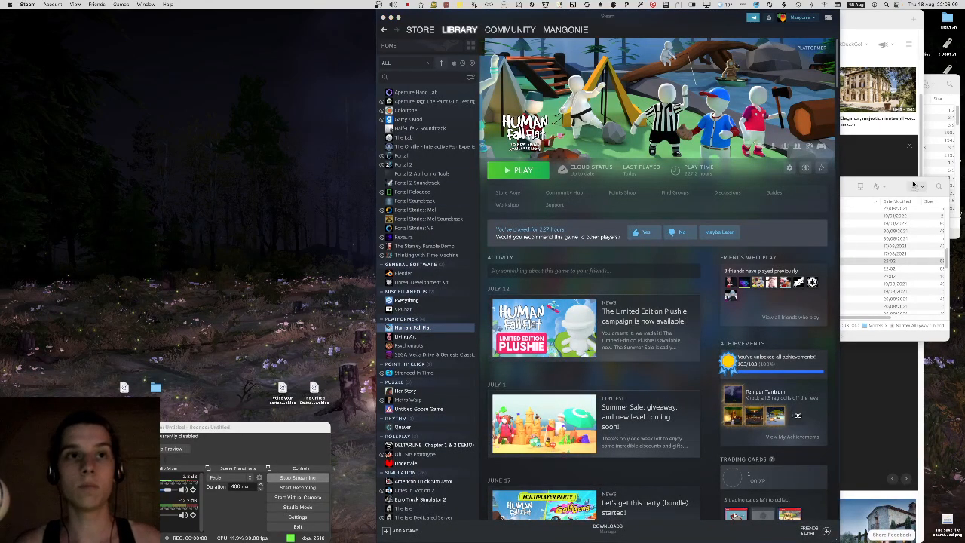
pyautogui.click(895, 65)
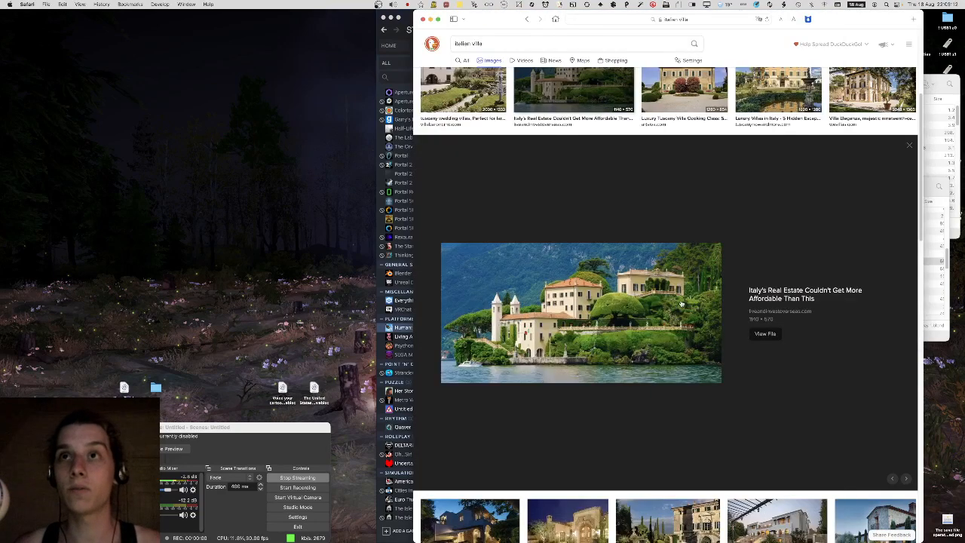
pyautogui.press('super+q')
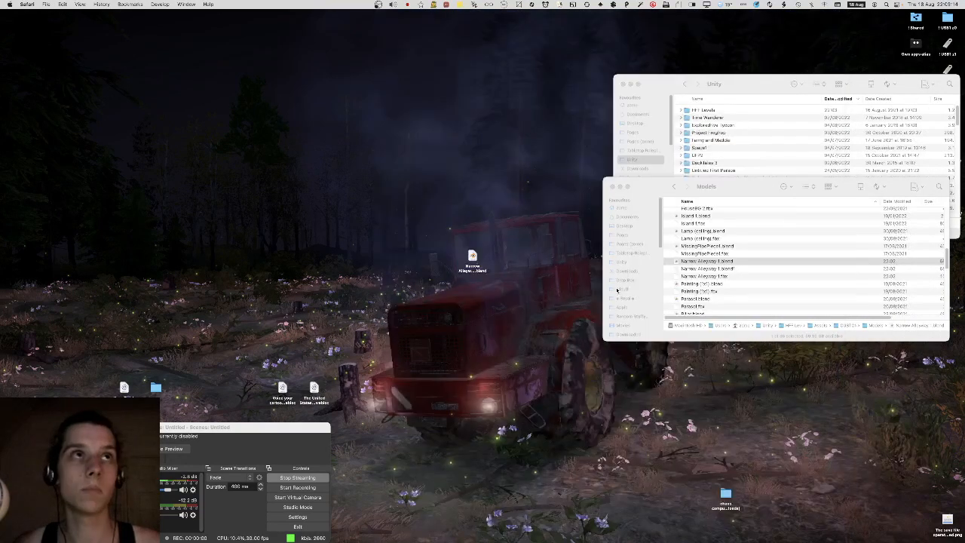
# Close the Models and Unity folder windows in Finder.
pyautogui.click(688, 280)
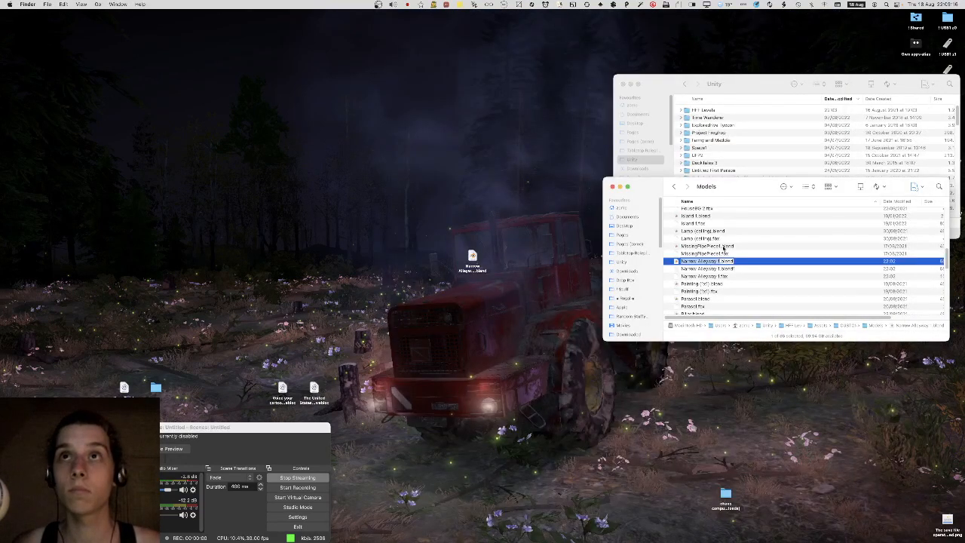
pyautogui.press('super+w')
pyautogui.press('super+w')
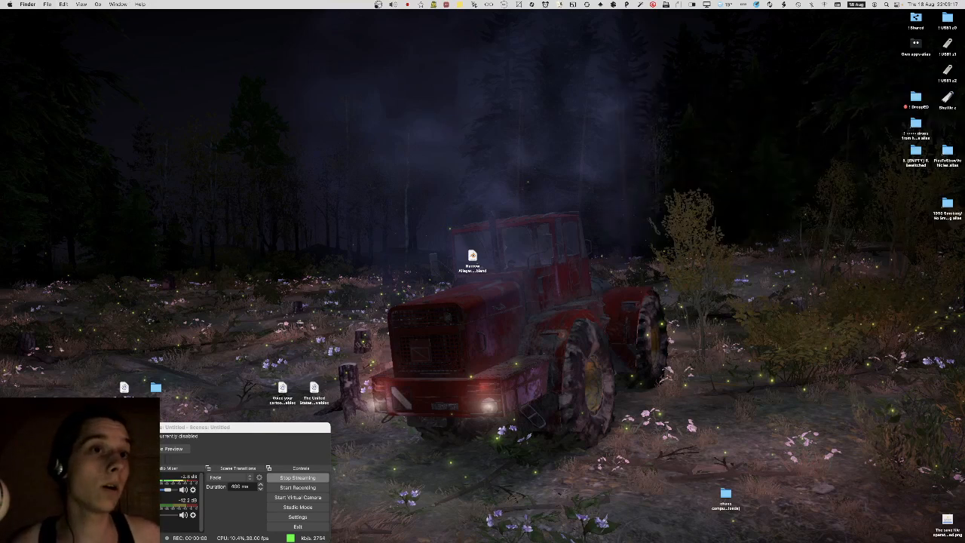
# Switch to OBS and enlarge its window to reveal the full preview and controls.
pyautogui.press('super+Tab')
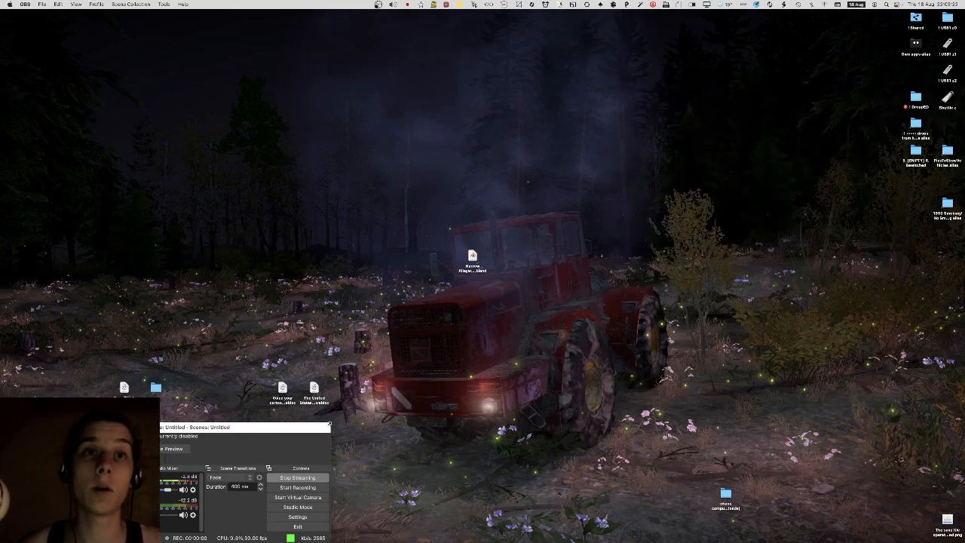
pyautogui.moveTo(329, 424); pyautogui.dragTo(557, 157)
pyautogui.click(282, 315)
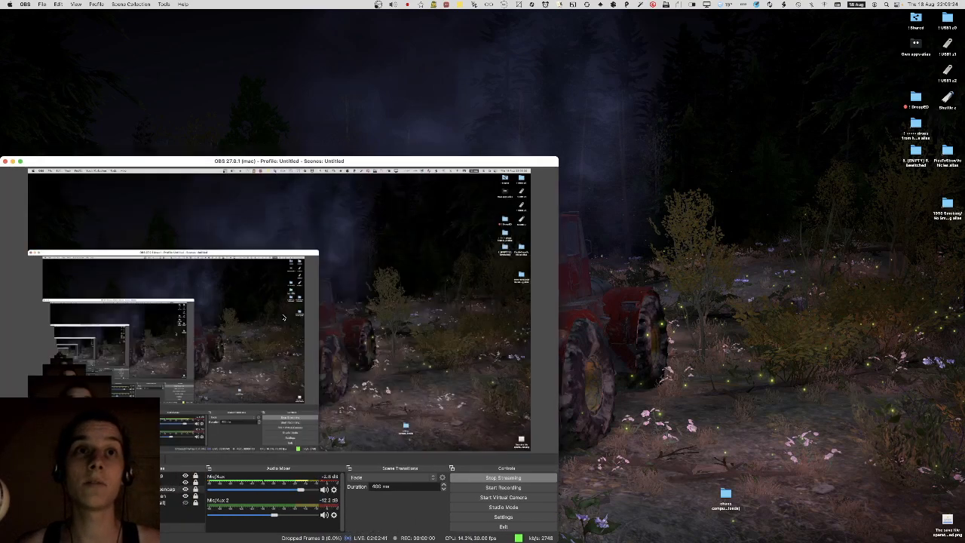